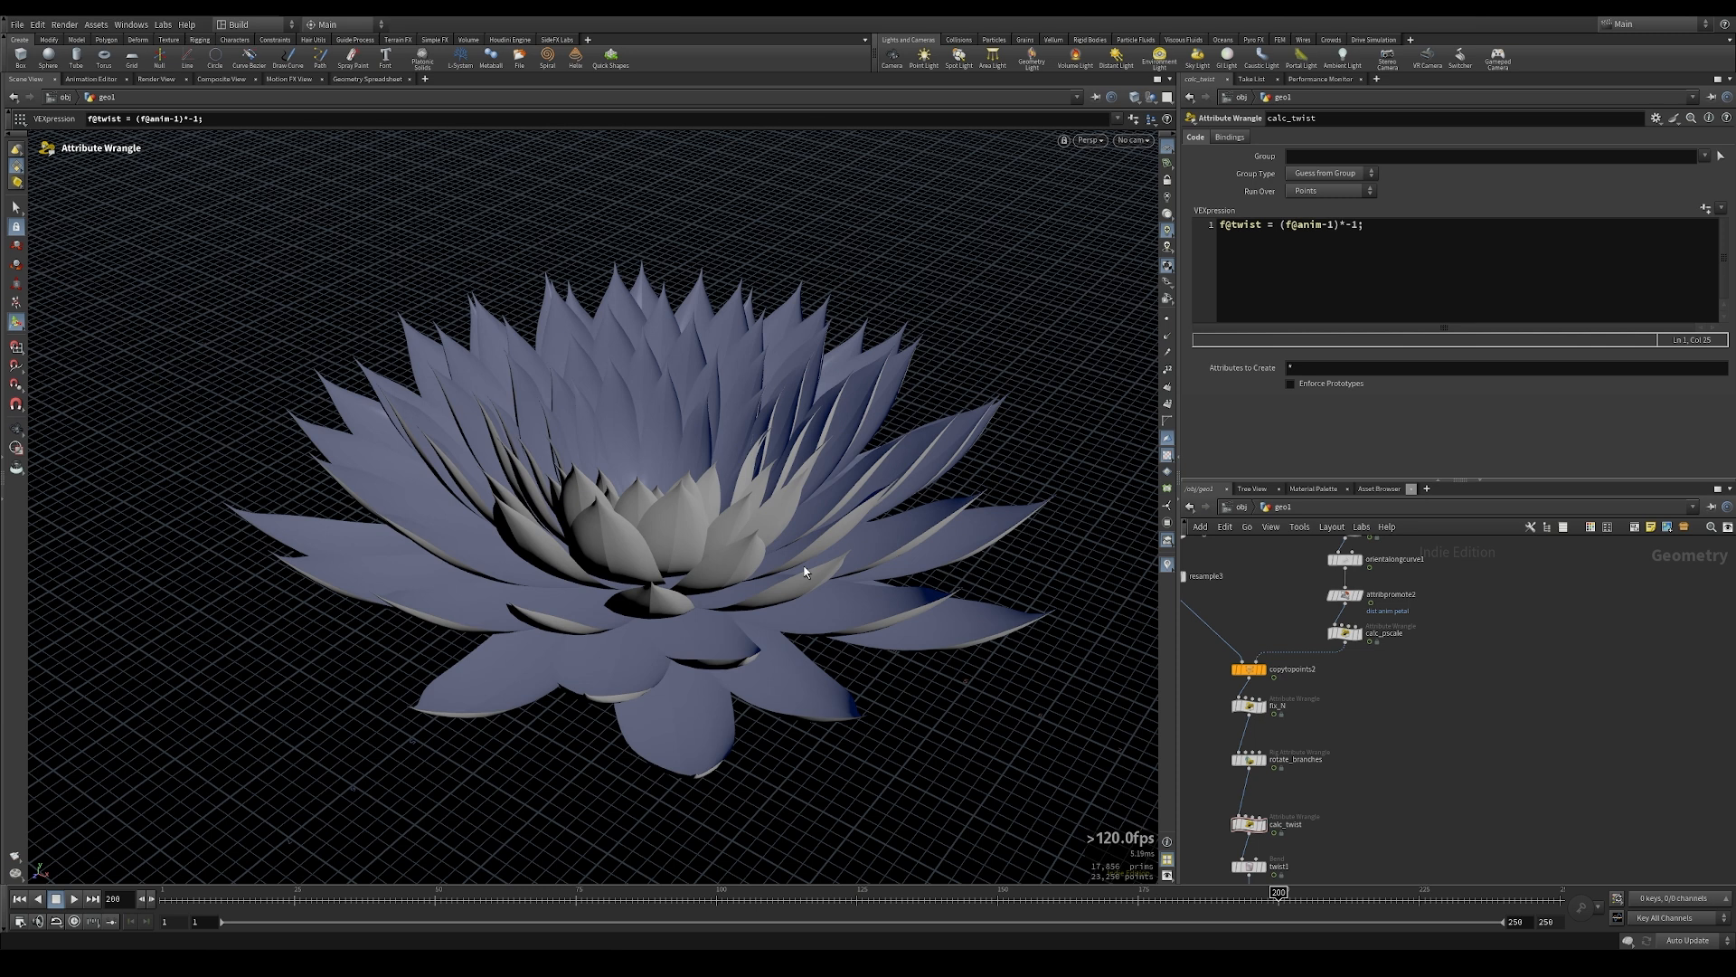
Duplicate the line node and its resample node from the network into an empty area beside the petal setup
scroll(1465, 773, down, 5)
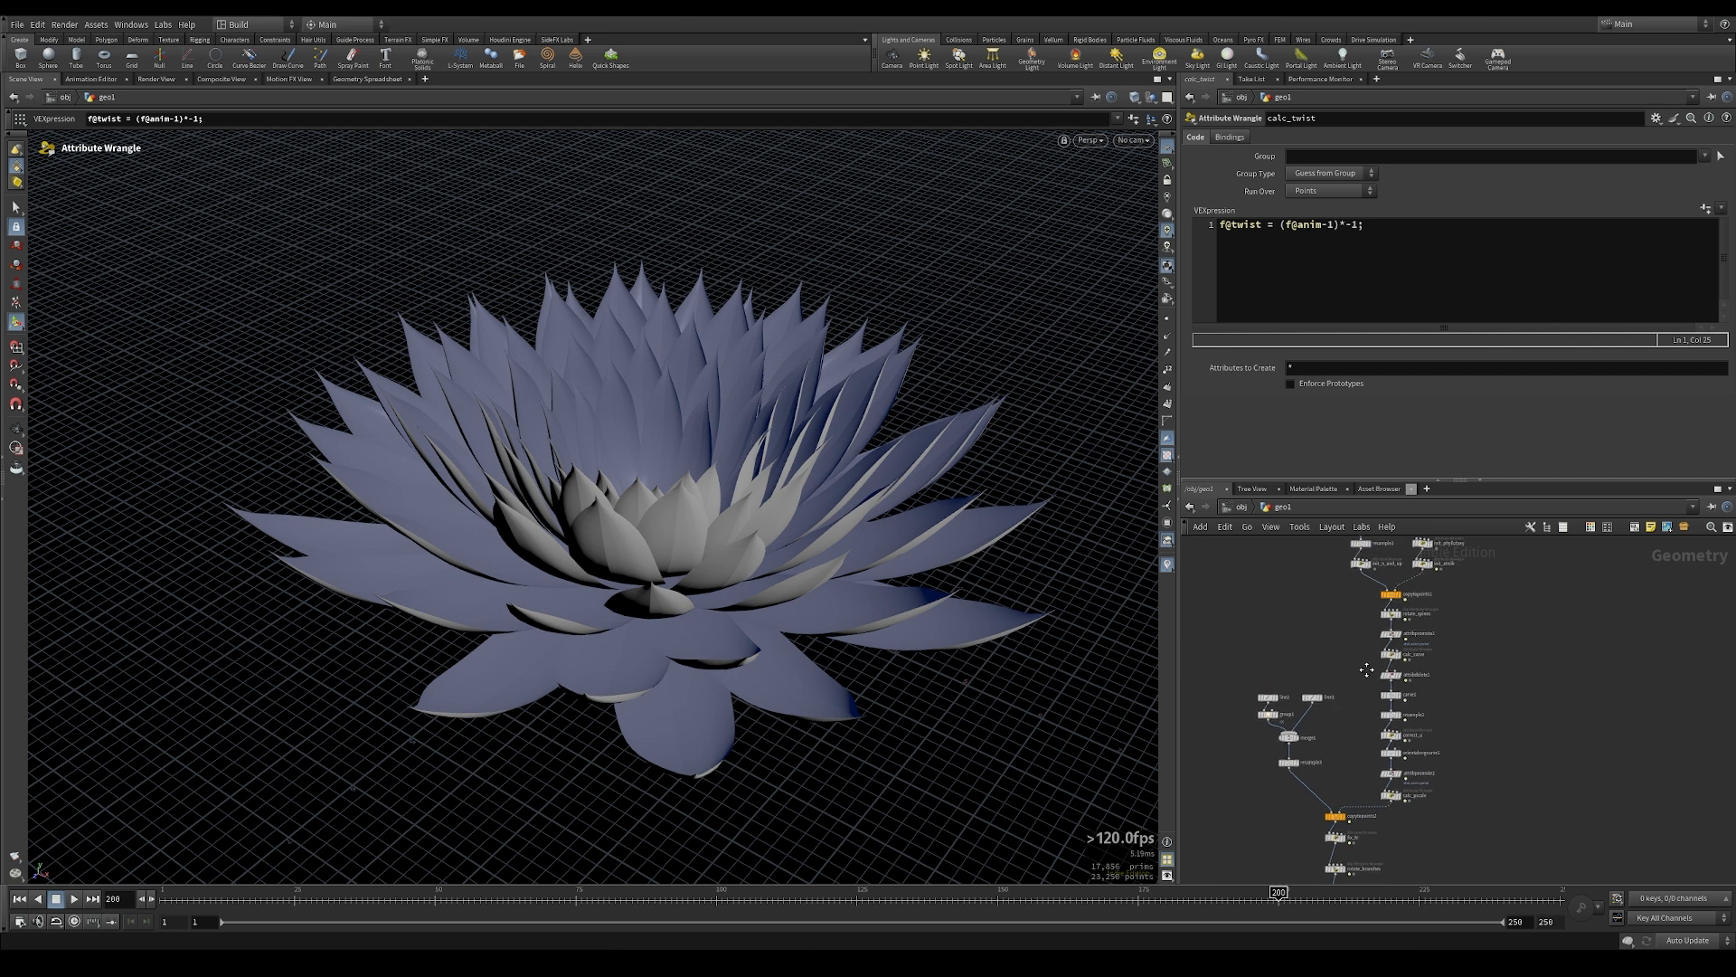
scroll(1300, 621, up, 4)
drag(1300, 582, 1366, 668)
middle_drag(1400, 701, 1264, 634)
scroll(1352, 644, down, 2)
alt+drag(1294, 559, 1497, 853)
middle_drag(1429, 821, 1274, 740)
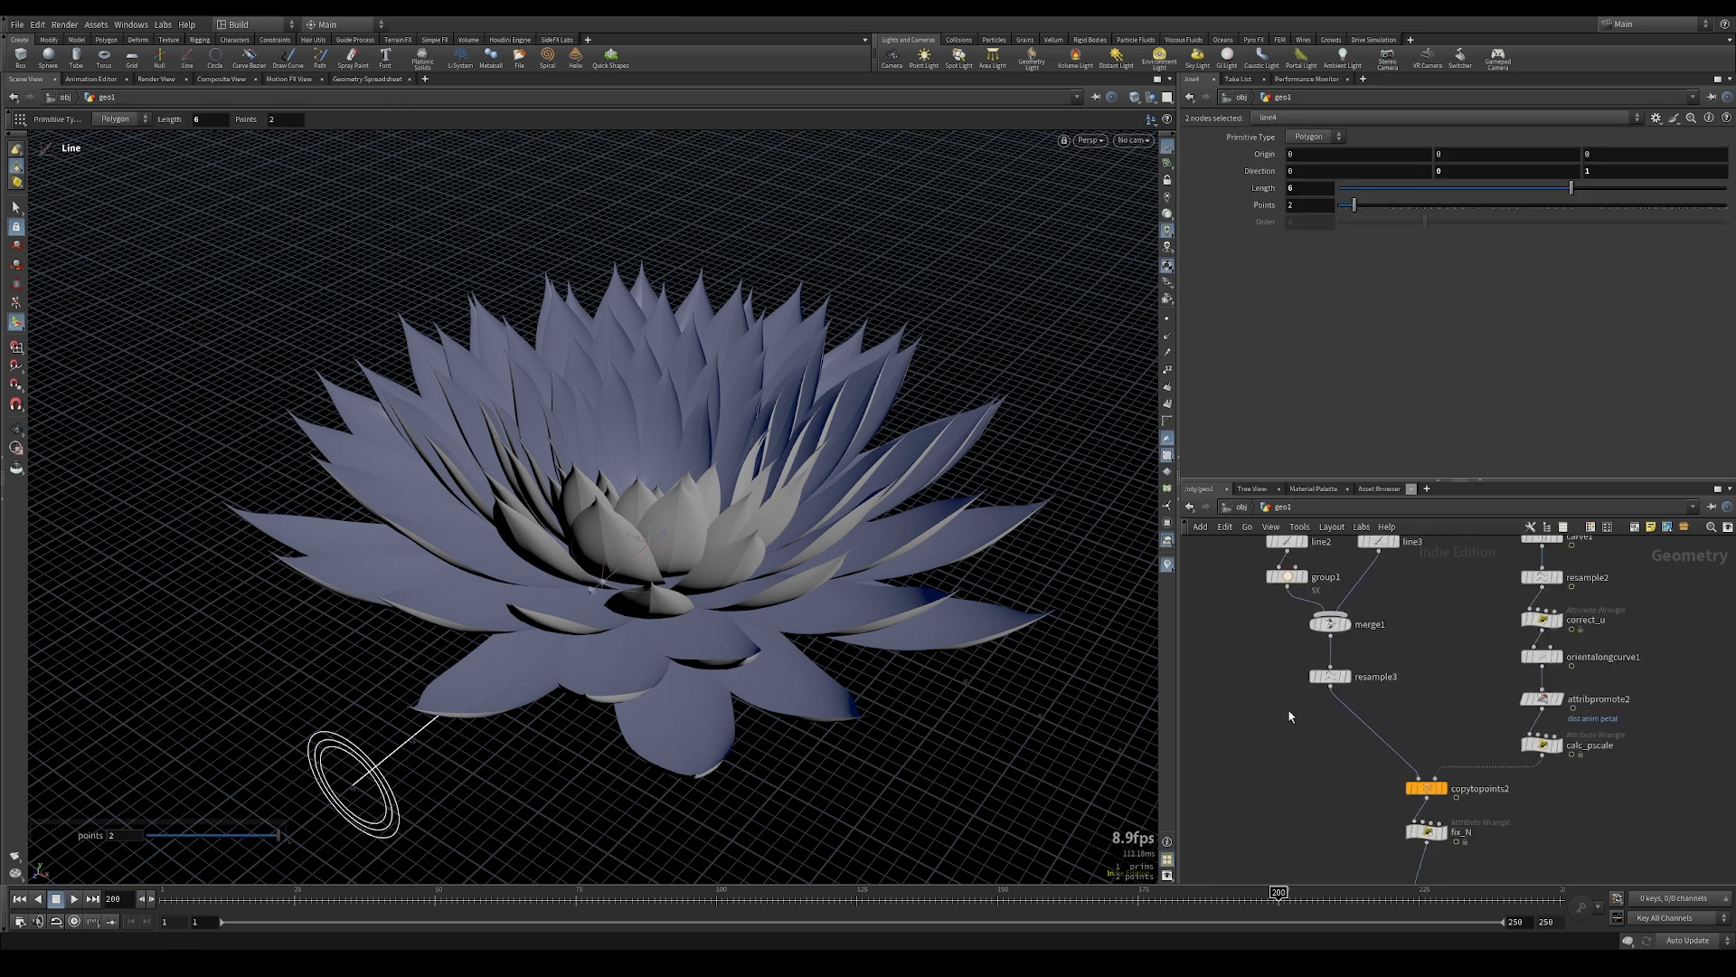
Add a Null fed by resample3 and rename it OUT_BRANCH
scroll(1297, 748, up, 2)
key(Tab)
click(1433, 574)
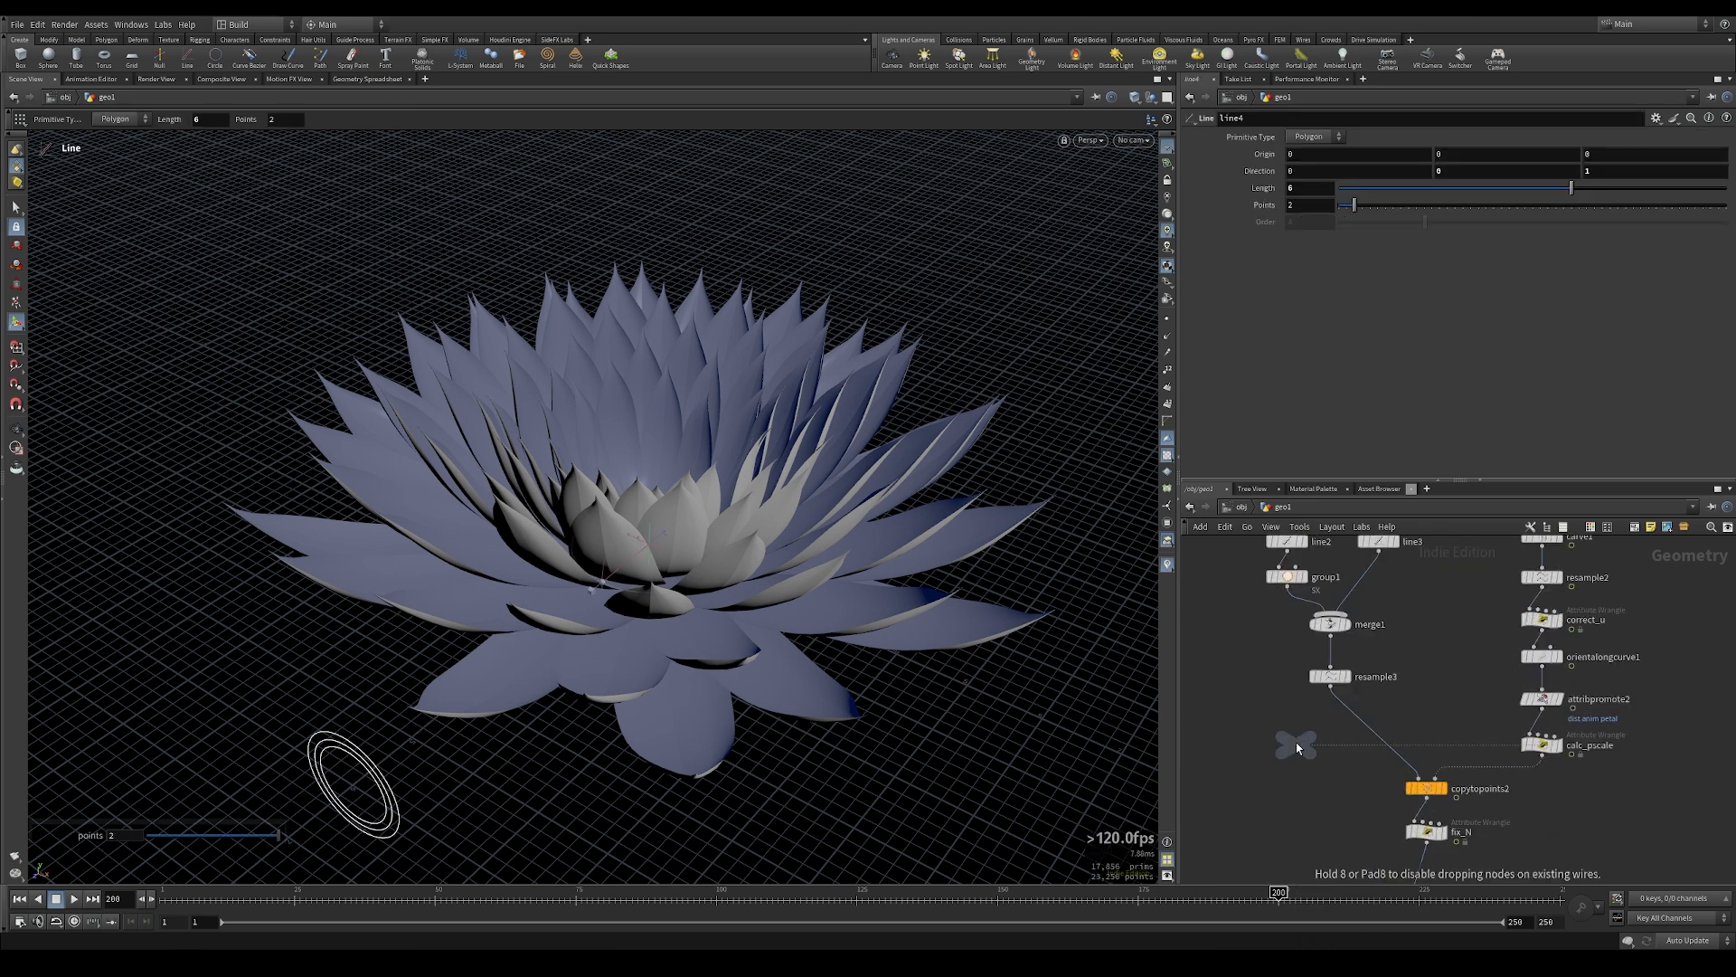
click(1324, 767)
scroll(1322, 751, up, 2)
click(1334, 692)
click(1320, 783)
double_click(1365, 808)
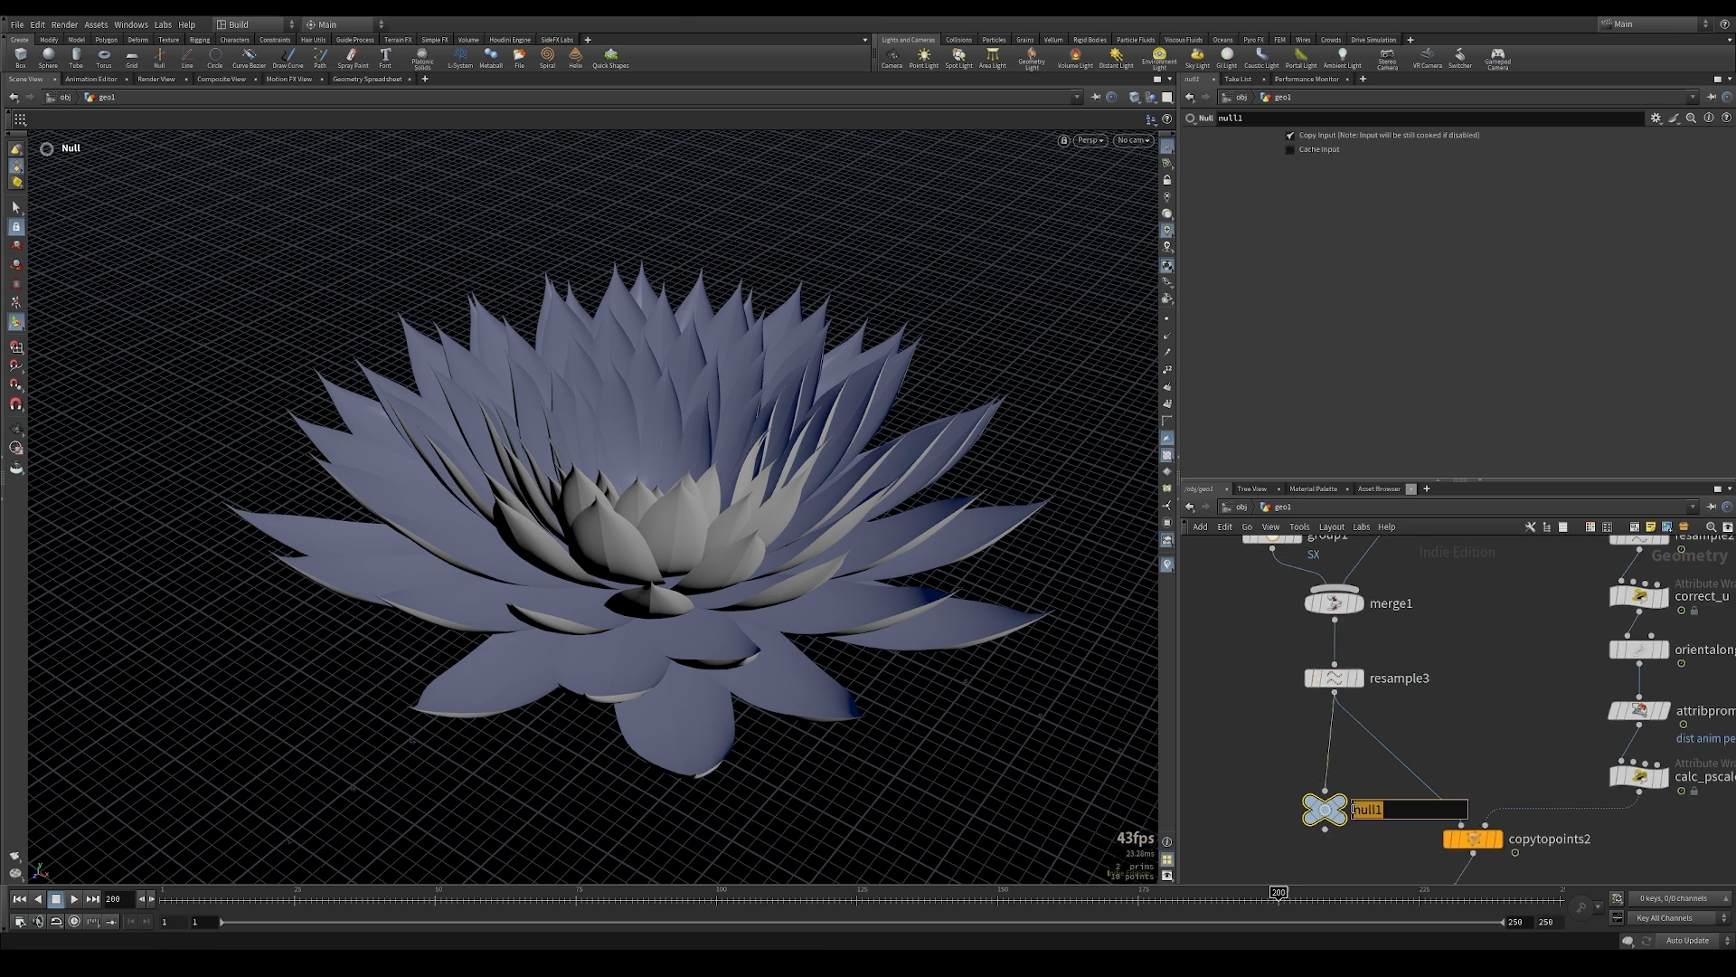
text(OUT_BRANCH)
key(Return)
Create an Object Merge node and set its Object 1 to ../OUT_BRANCH
middle_drag(1505, 694, 1343, 689)
scroll(1300, 683, down, 3)
click(1300, 683)
key(Tab)
text(obj)
key(Return)
click(1301, 680)
drag(1412, 170, 1412, 172)
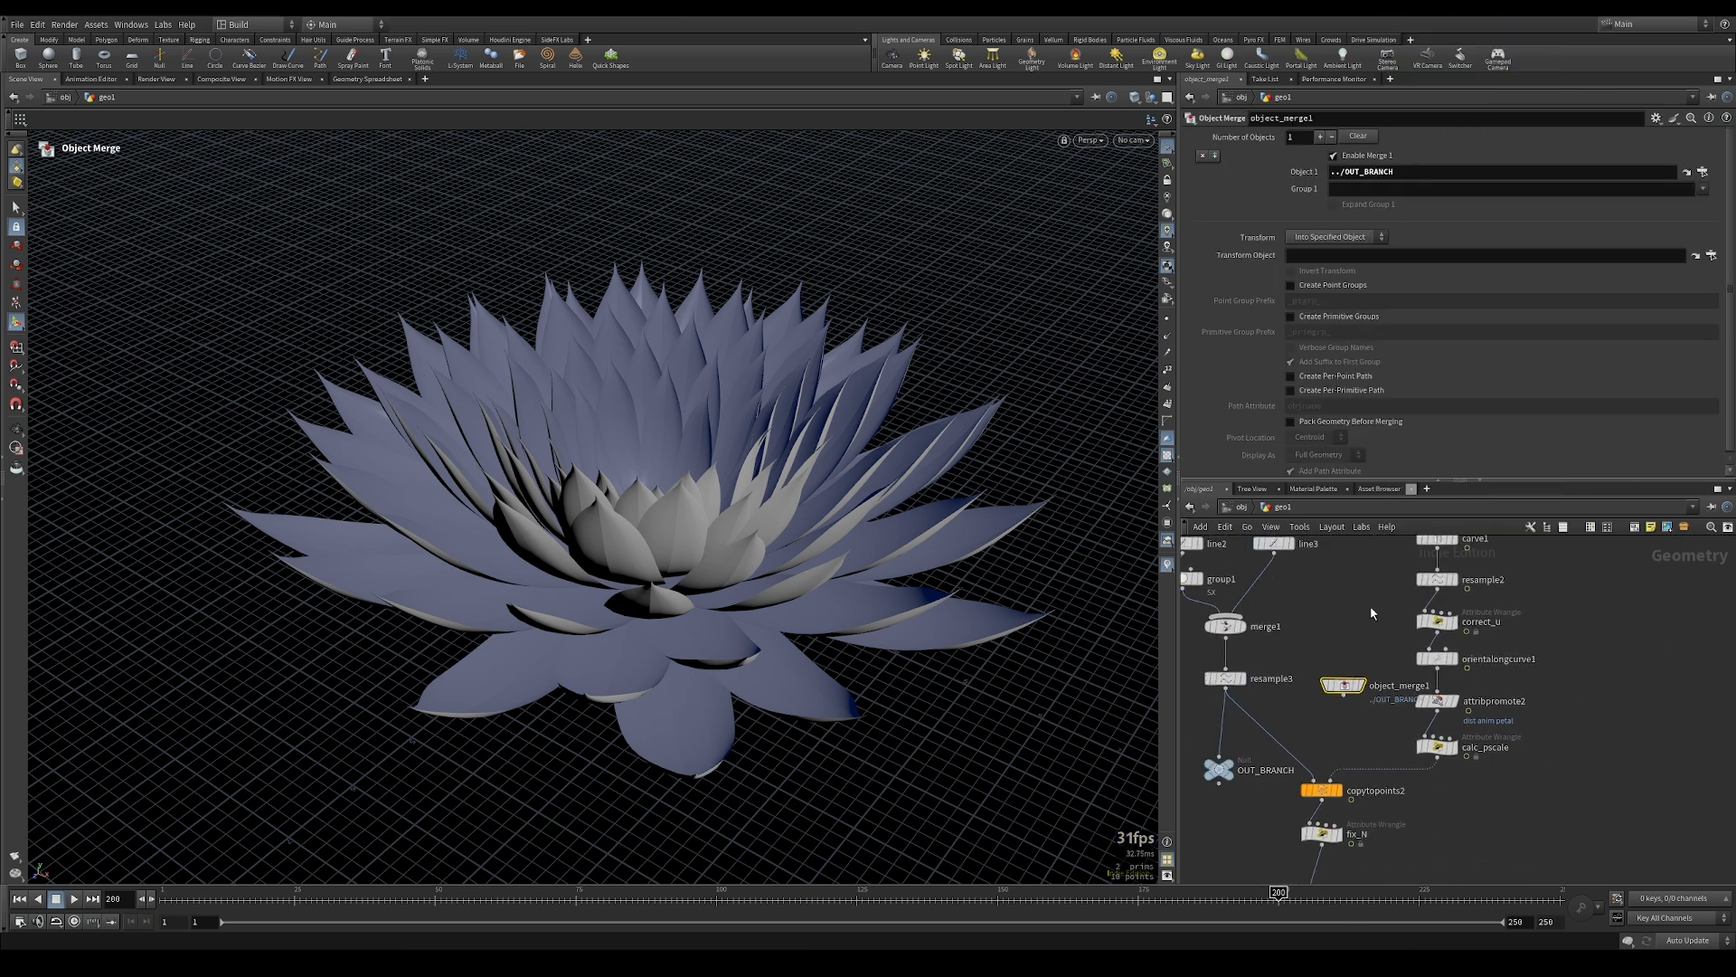
Place the Object Merge node beside the line4 and resample4 nodes and display its geometry
middle_drag(1370, 607, 1256, 593)
drag(1226, 672, 1549, 721)
middle_drag(1632, 788, 1517, 805)
scroll(1516, 805, up, 3)
key(r)
click(1394, 715)
key(e)
click(1393, 714)
scroll(779, 582, up, 5)
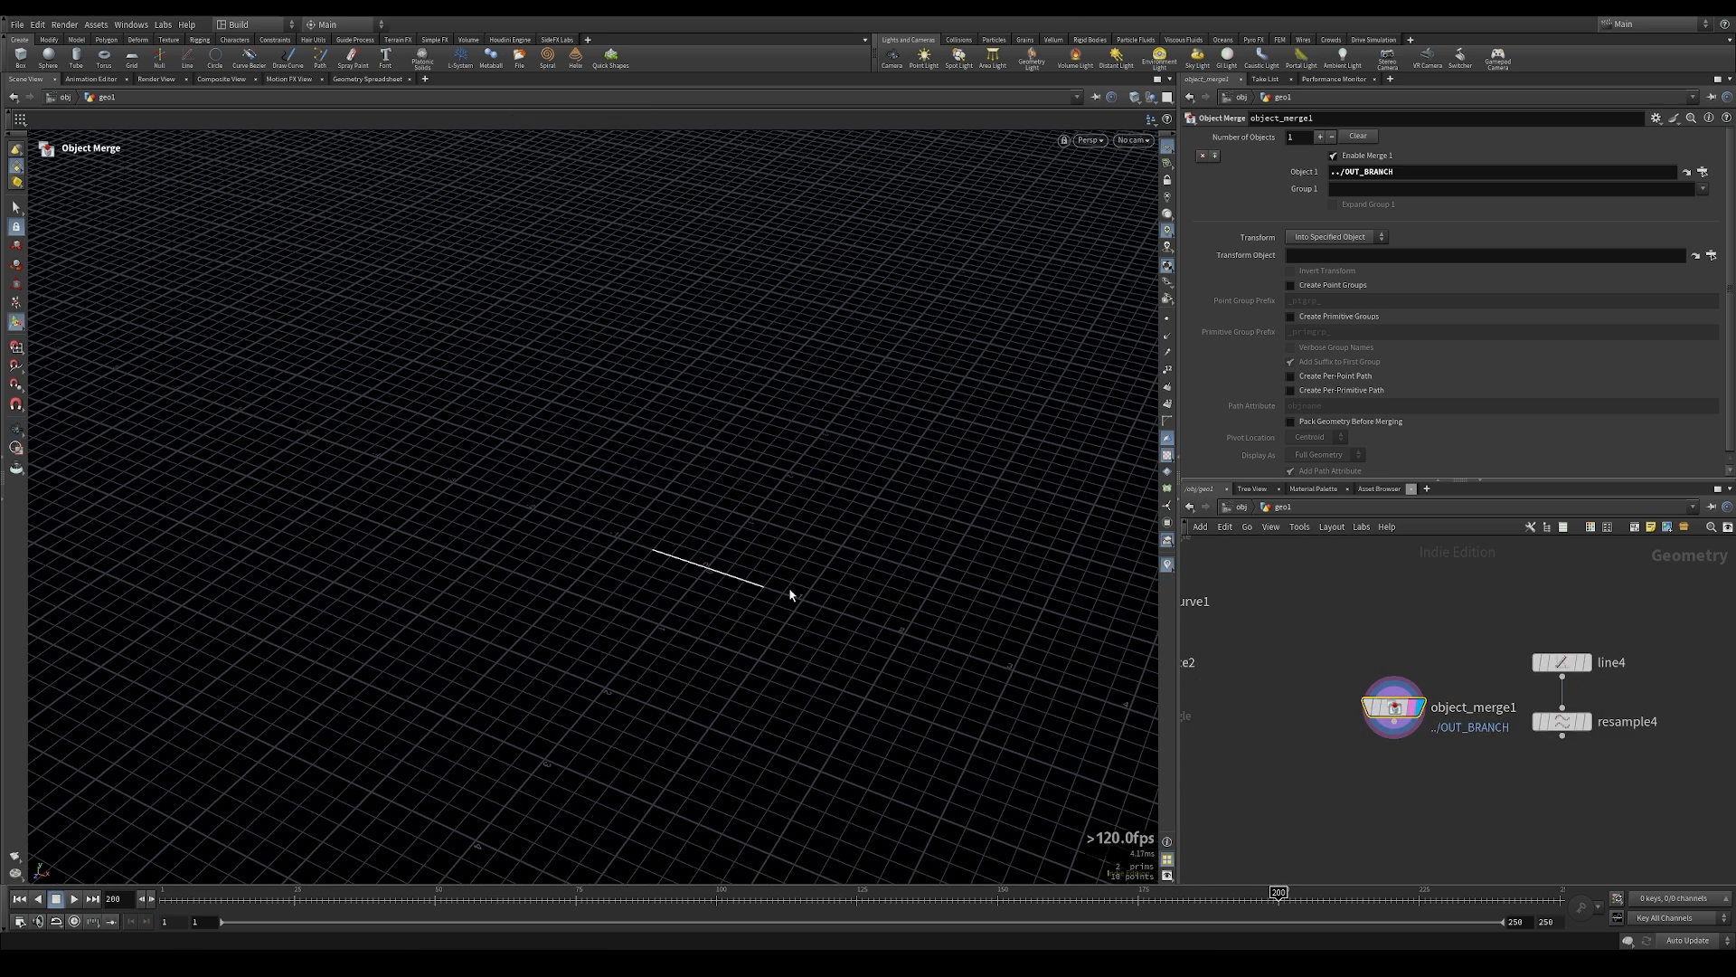
Display resample4 and set the line4 direction to 0, 1, 0
click(1584, 723)
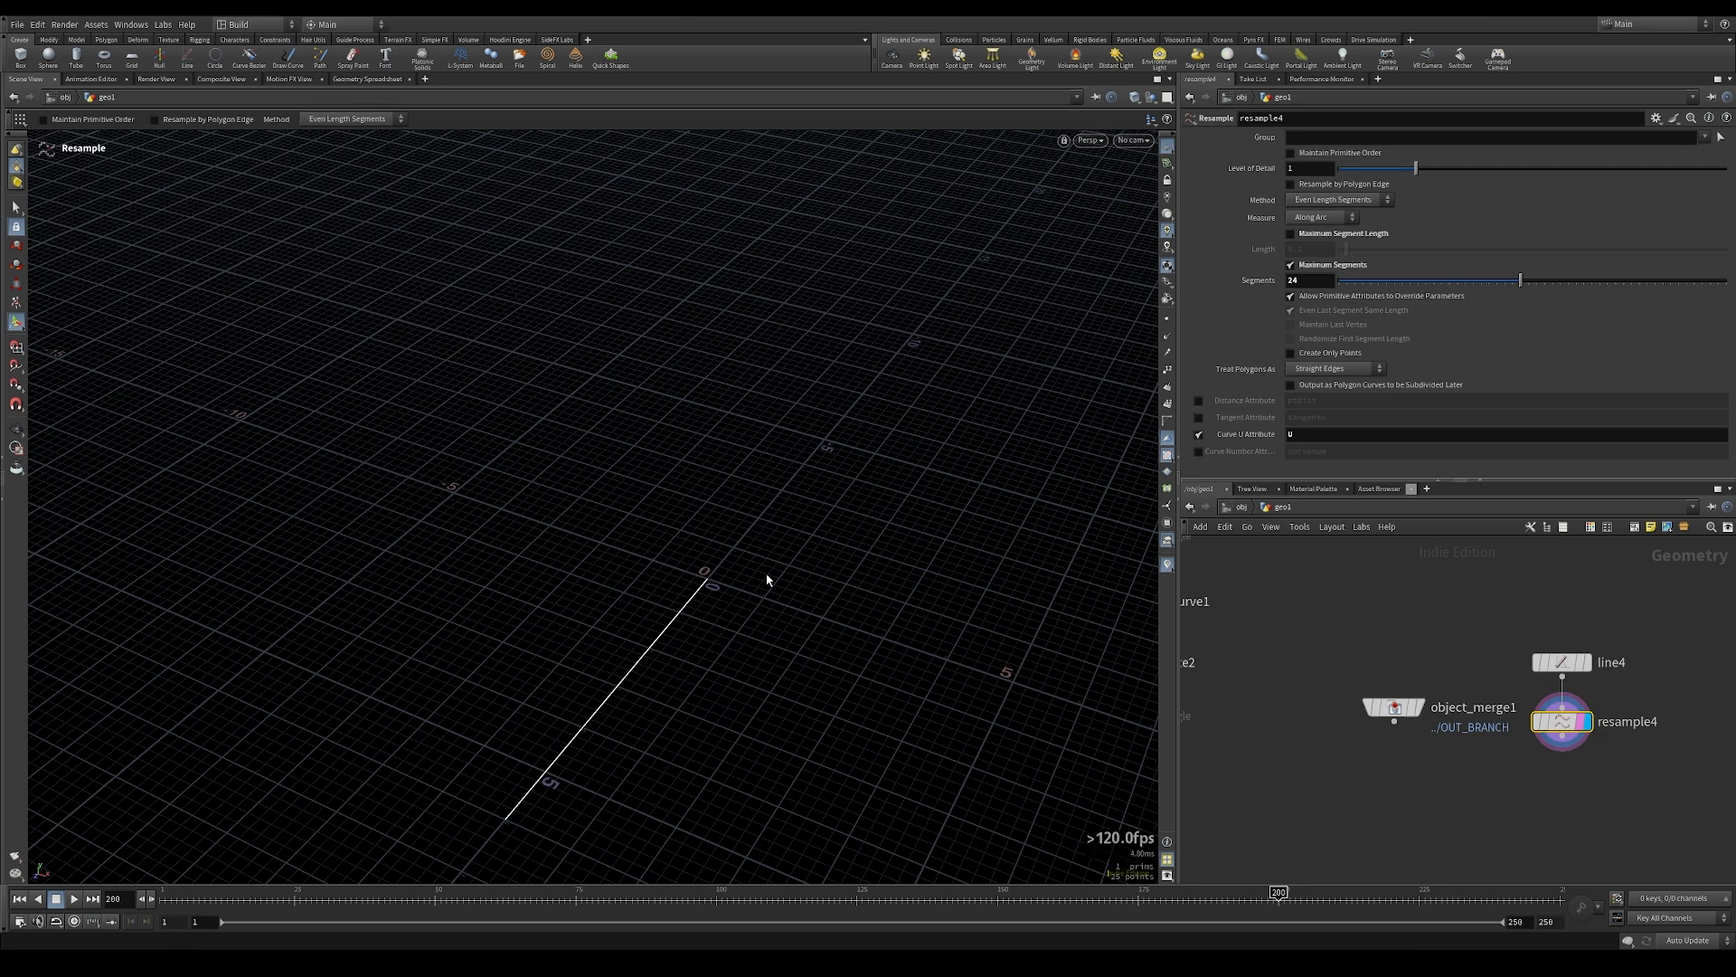
click(1562, 662)
click(1484, 172)
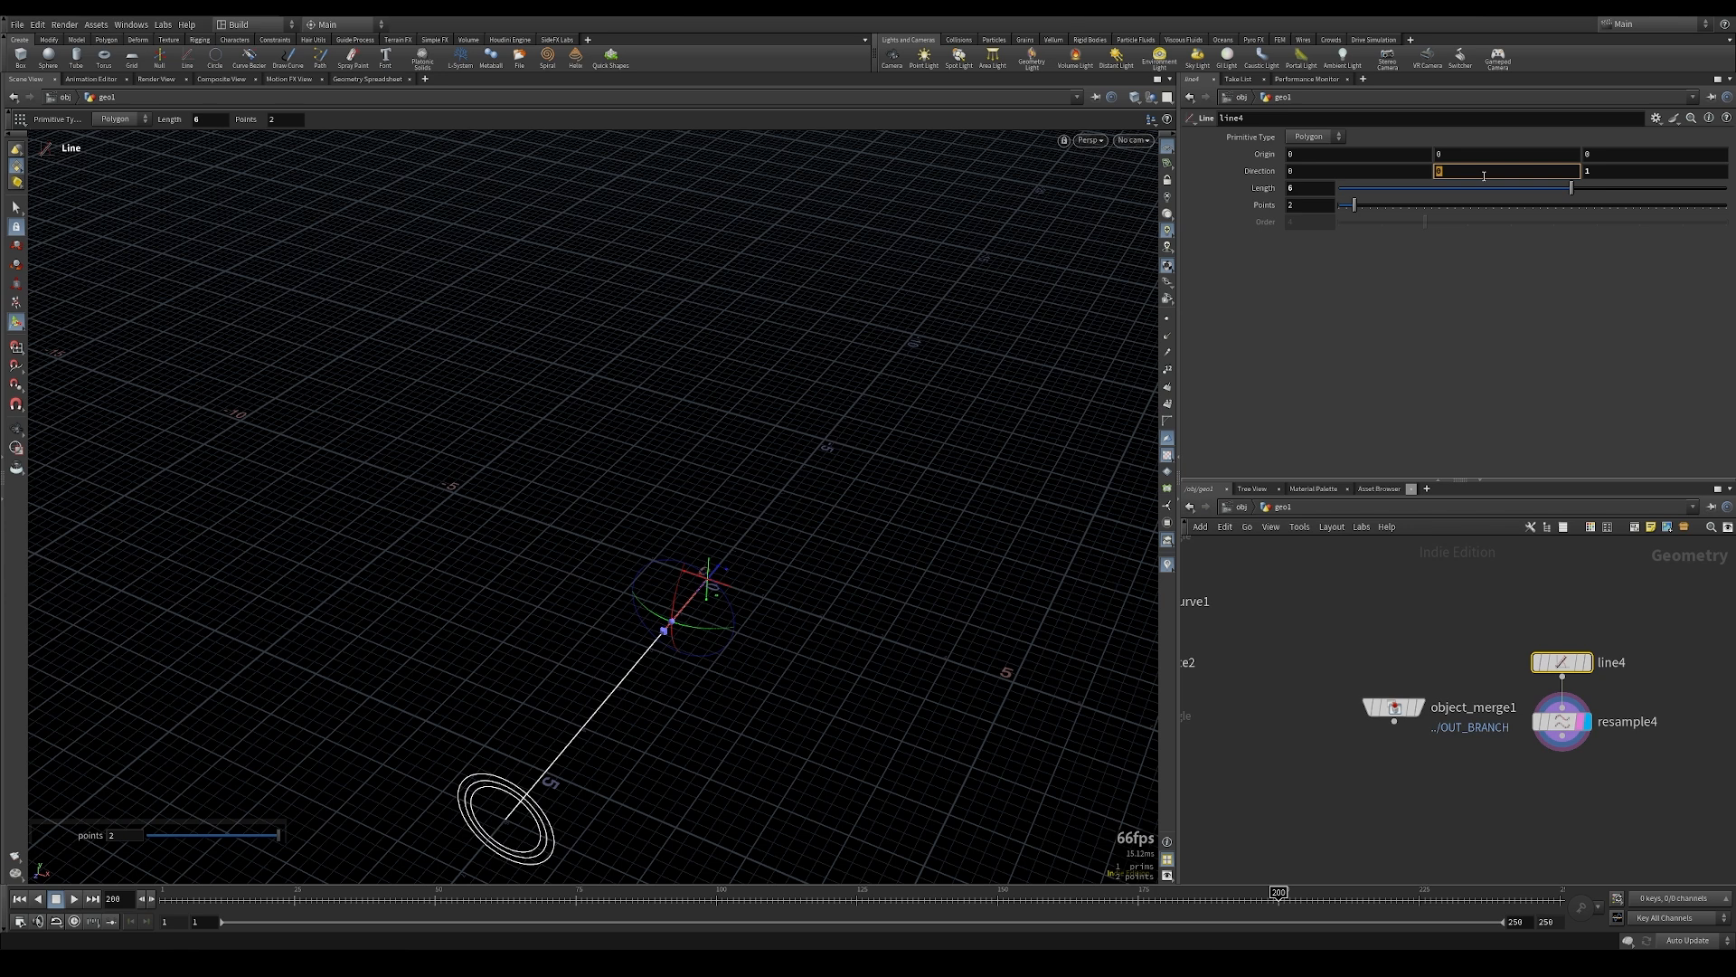
key(Tab)
text(0)
key(Return)
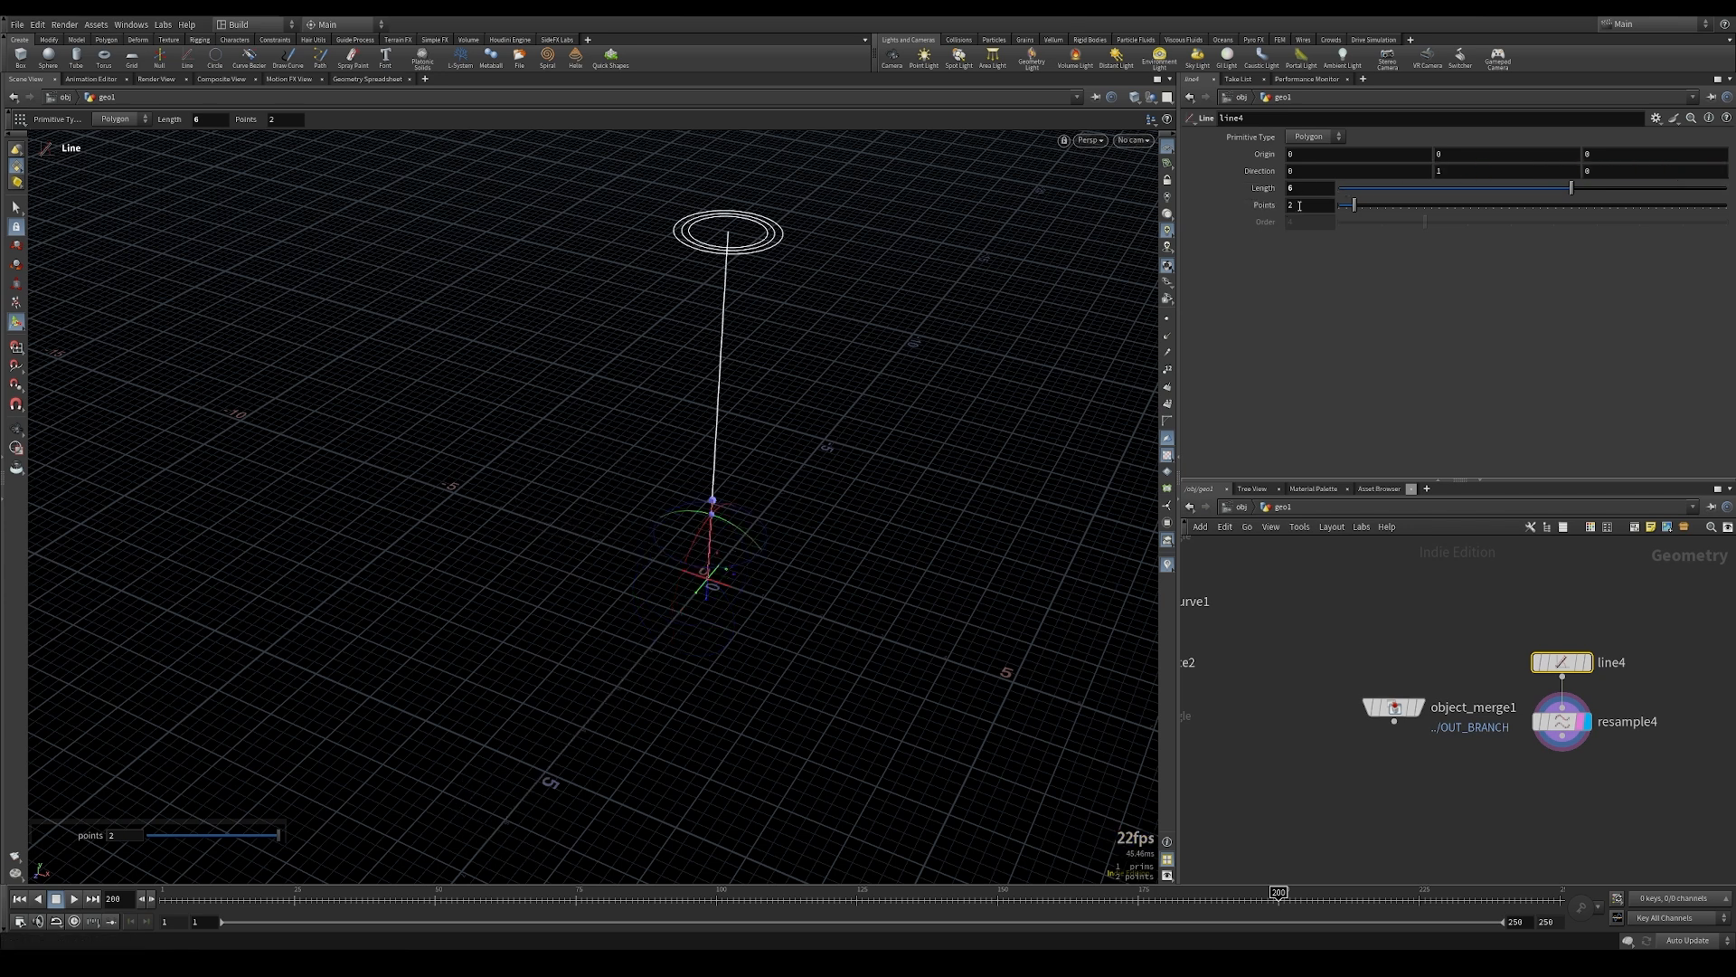
Select resample4 and turn on point display in the viewport
click(1561, 723)
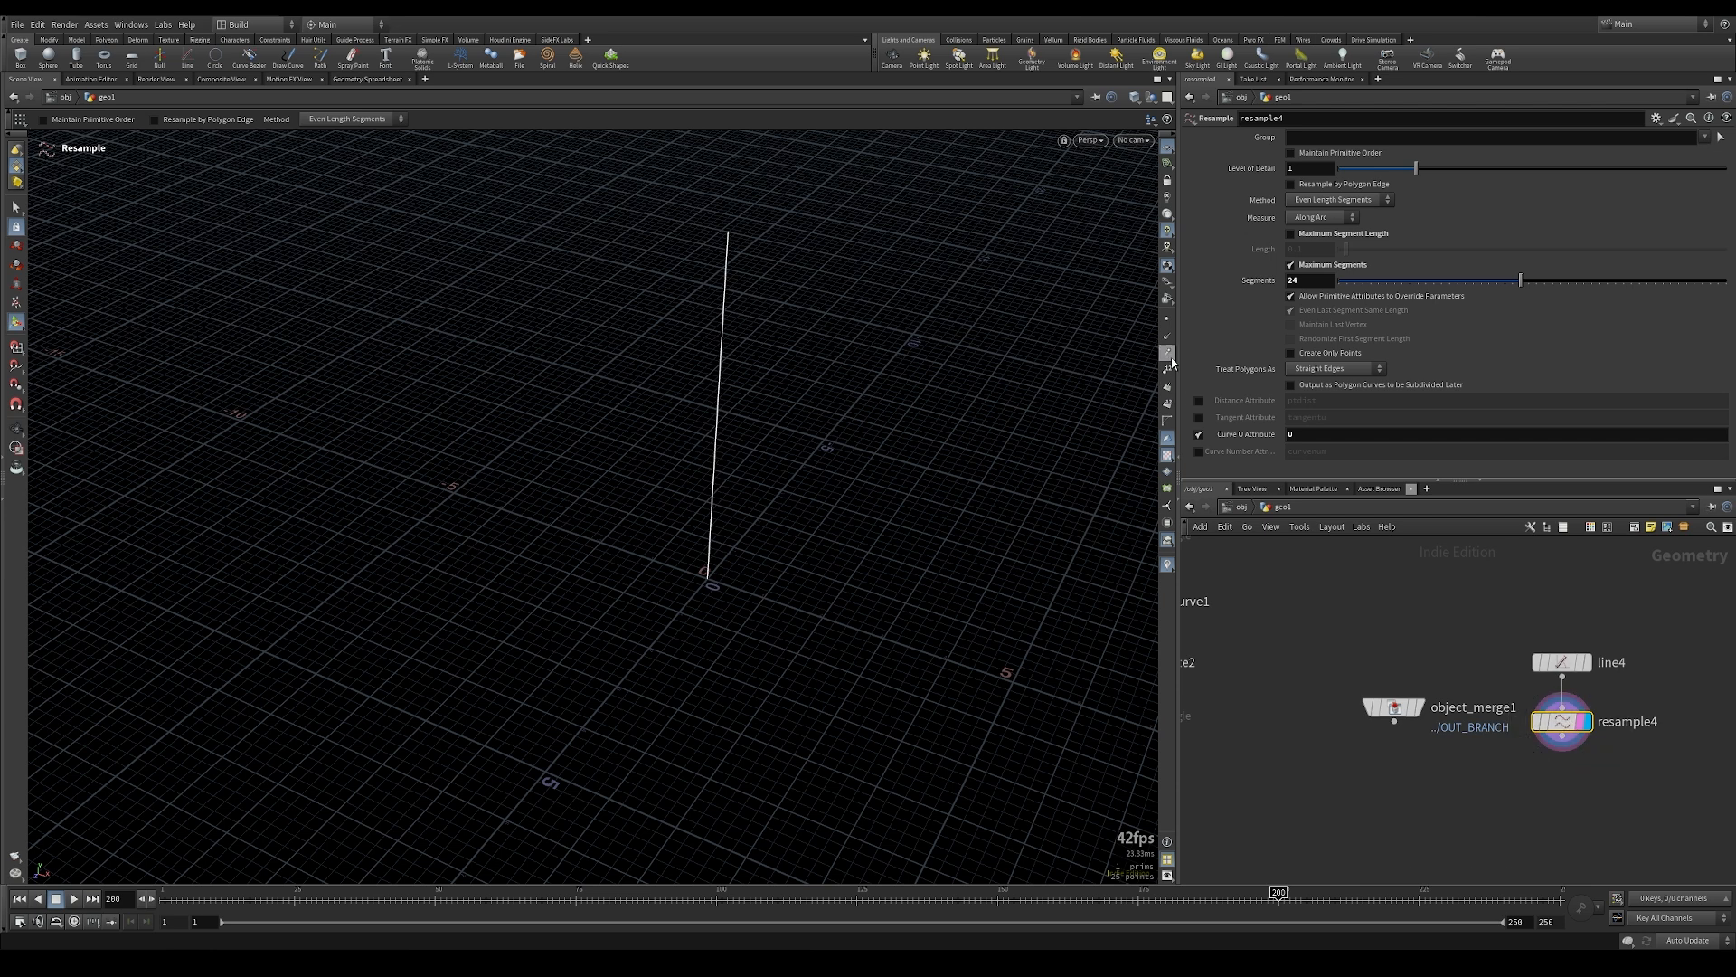
click(1169, 316)
alt+drag(737, 407, 788, 327)
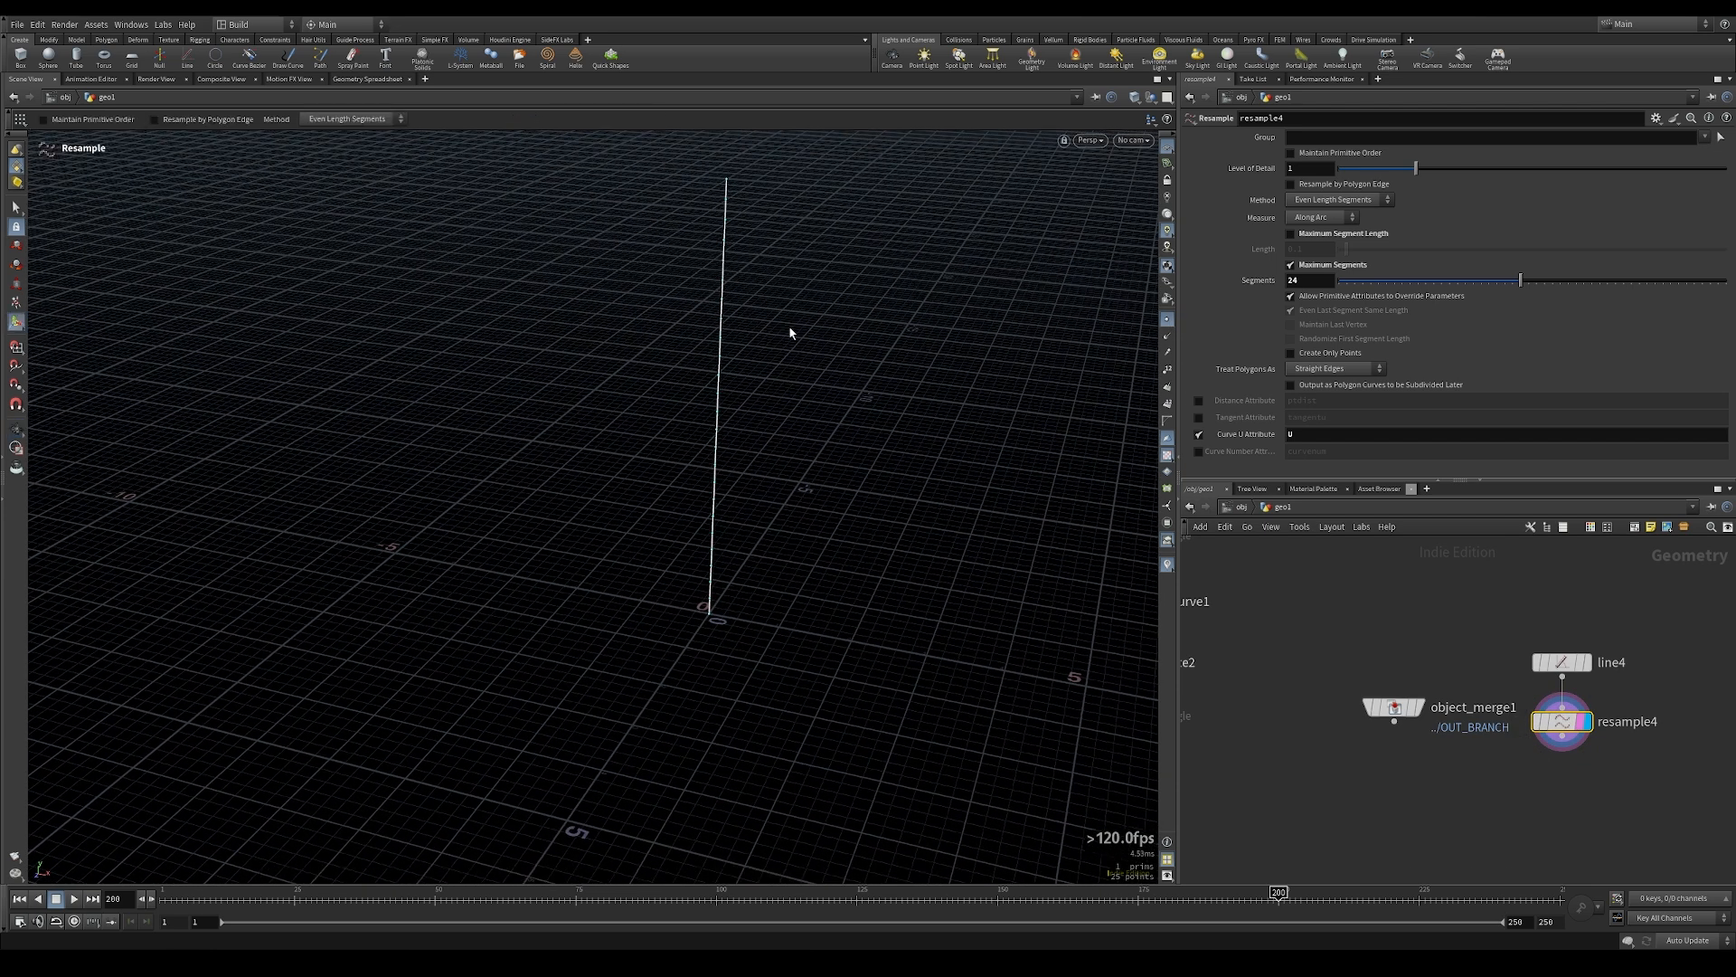
Add a Copy to Points node below object_merge1 and resample4
key(Tab)
text(copyt)
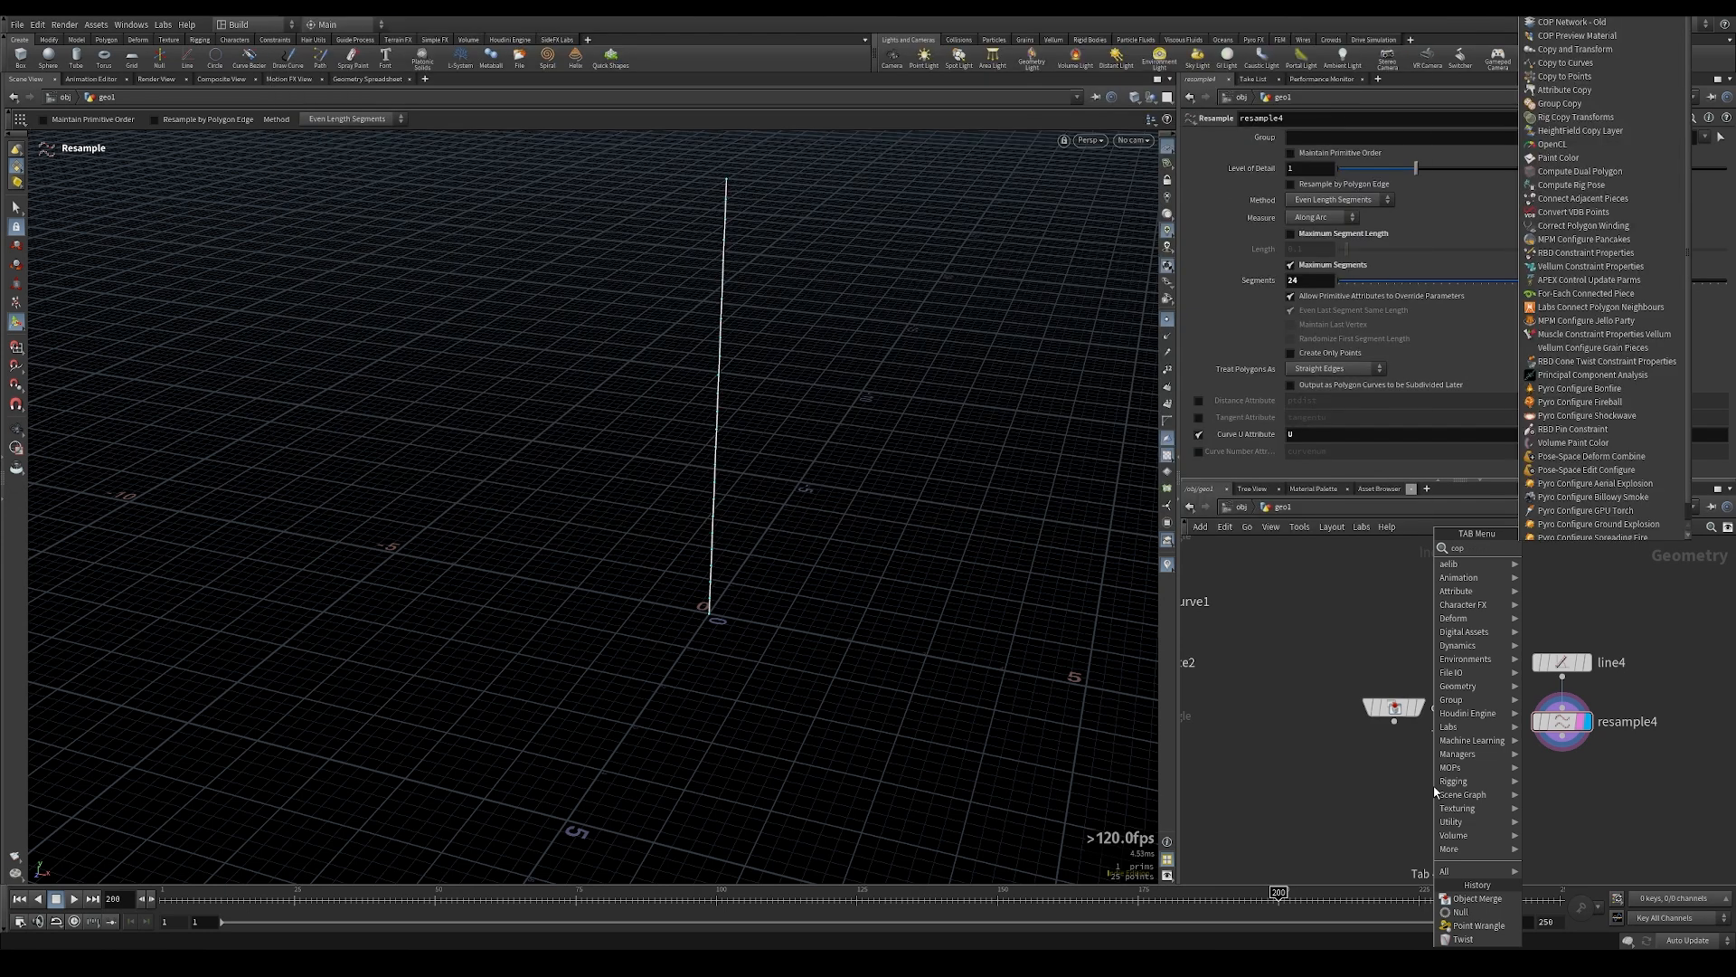
key(Down)
key(Down)
key(Return)
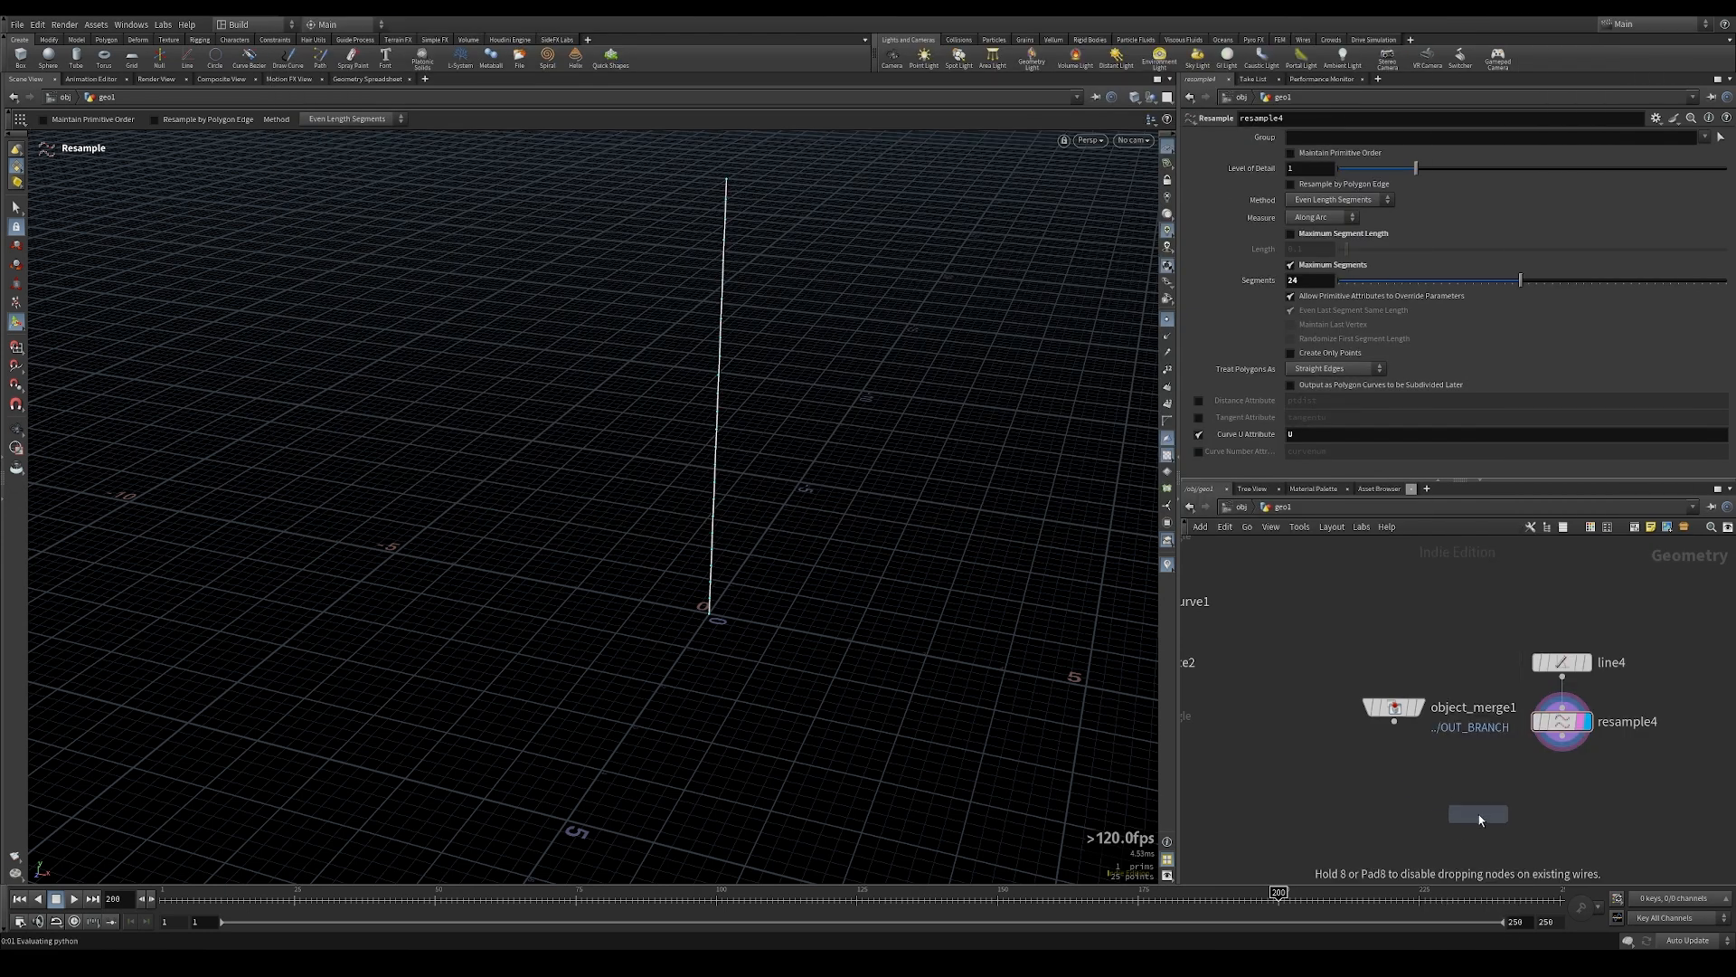
click(1481, 814)
Feed copytopoints3 with object_merge1 as geometry and resample4 as target points, and display the result
click(1477, 797)
click(1562, 736)
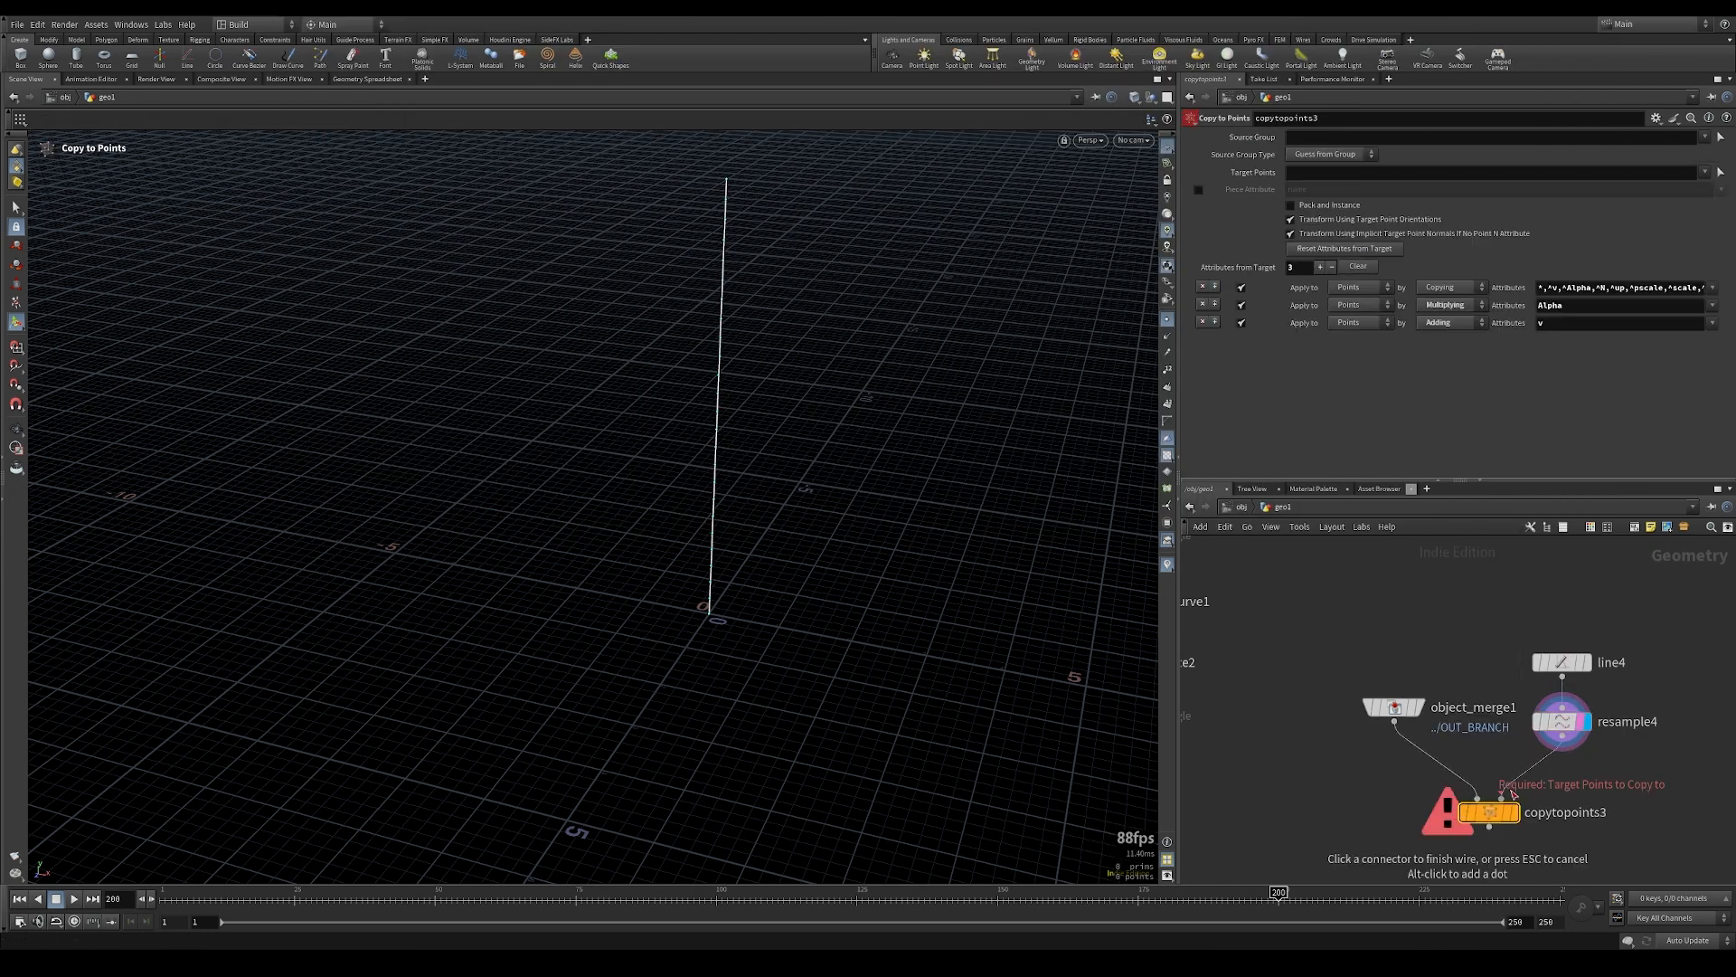
click(1501, 797)
click(1513, 812)
alt+drag(1057, 653, 1065, 587)
alt+drag(685, 395, 667, 395)
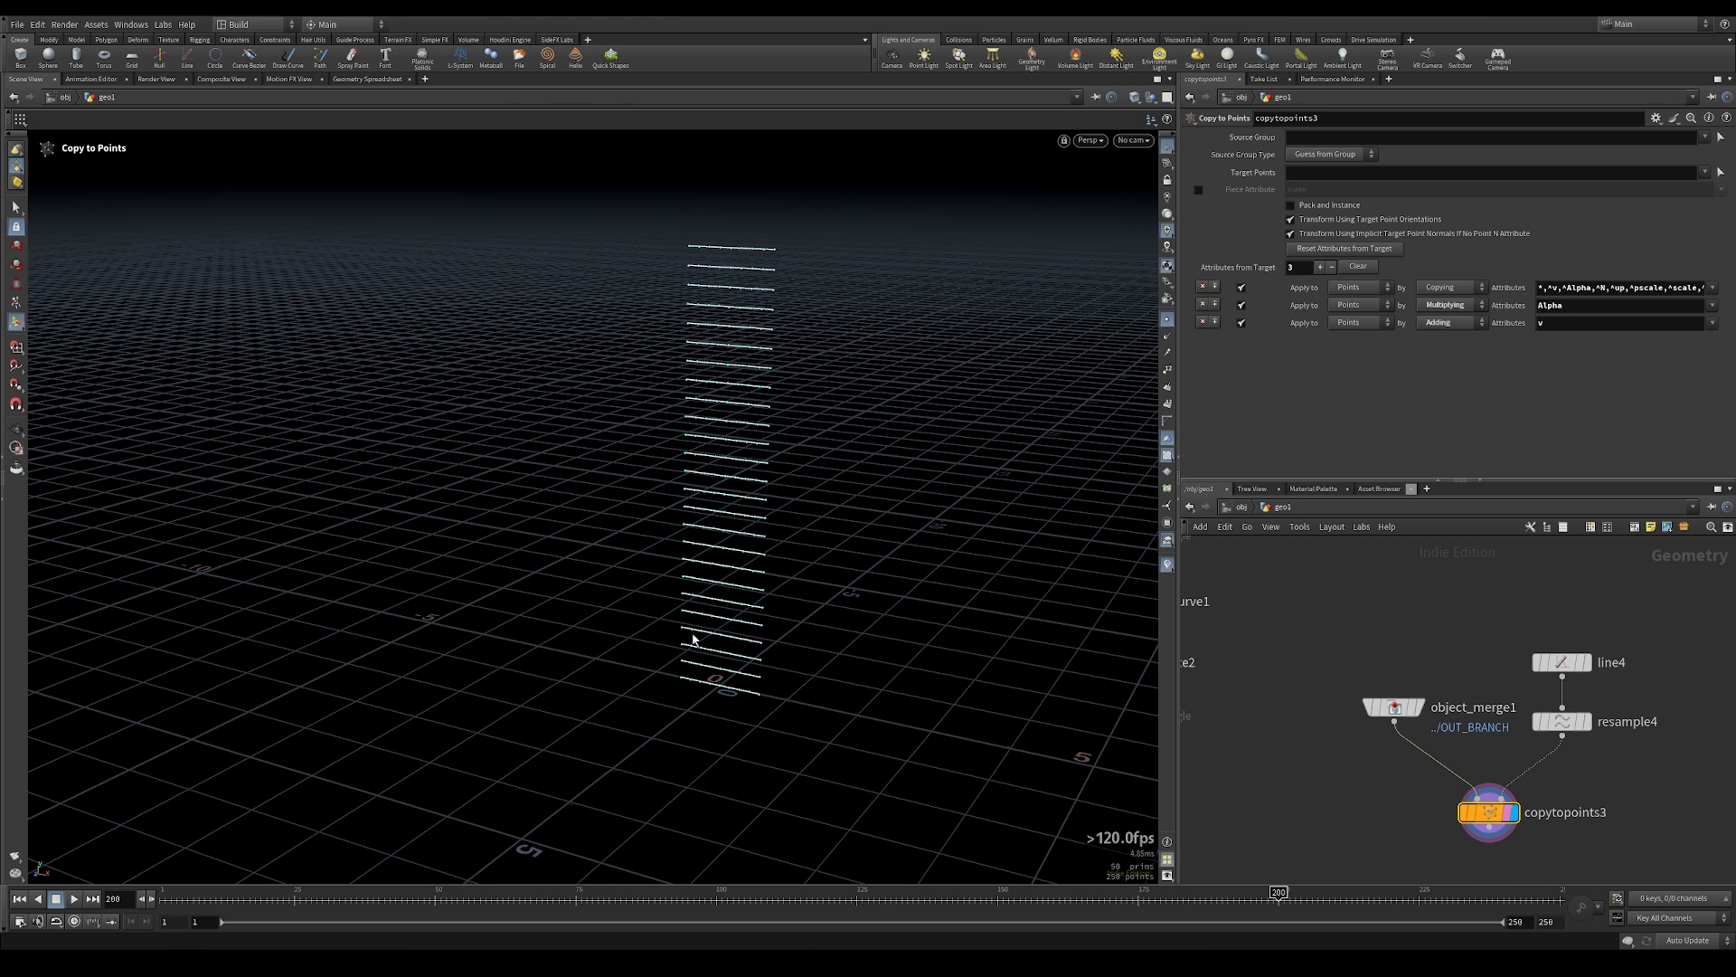
Review the flower's node chain from copytopoints2 down through the skin branches to their merge
middle_drag(1322, 769, 1534, 674)
scroll(1533, 674, down, 3)
middle_drag(1410, 759, 1430, 636)
scroll(1430, 636, down, 3)
middle_drag(1290, 653, 1296, 727)
drag(1332, 672, 1392, 828)
drag(1392, 827, 1393, 827)
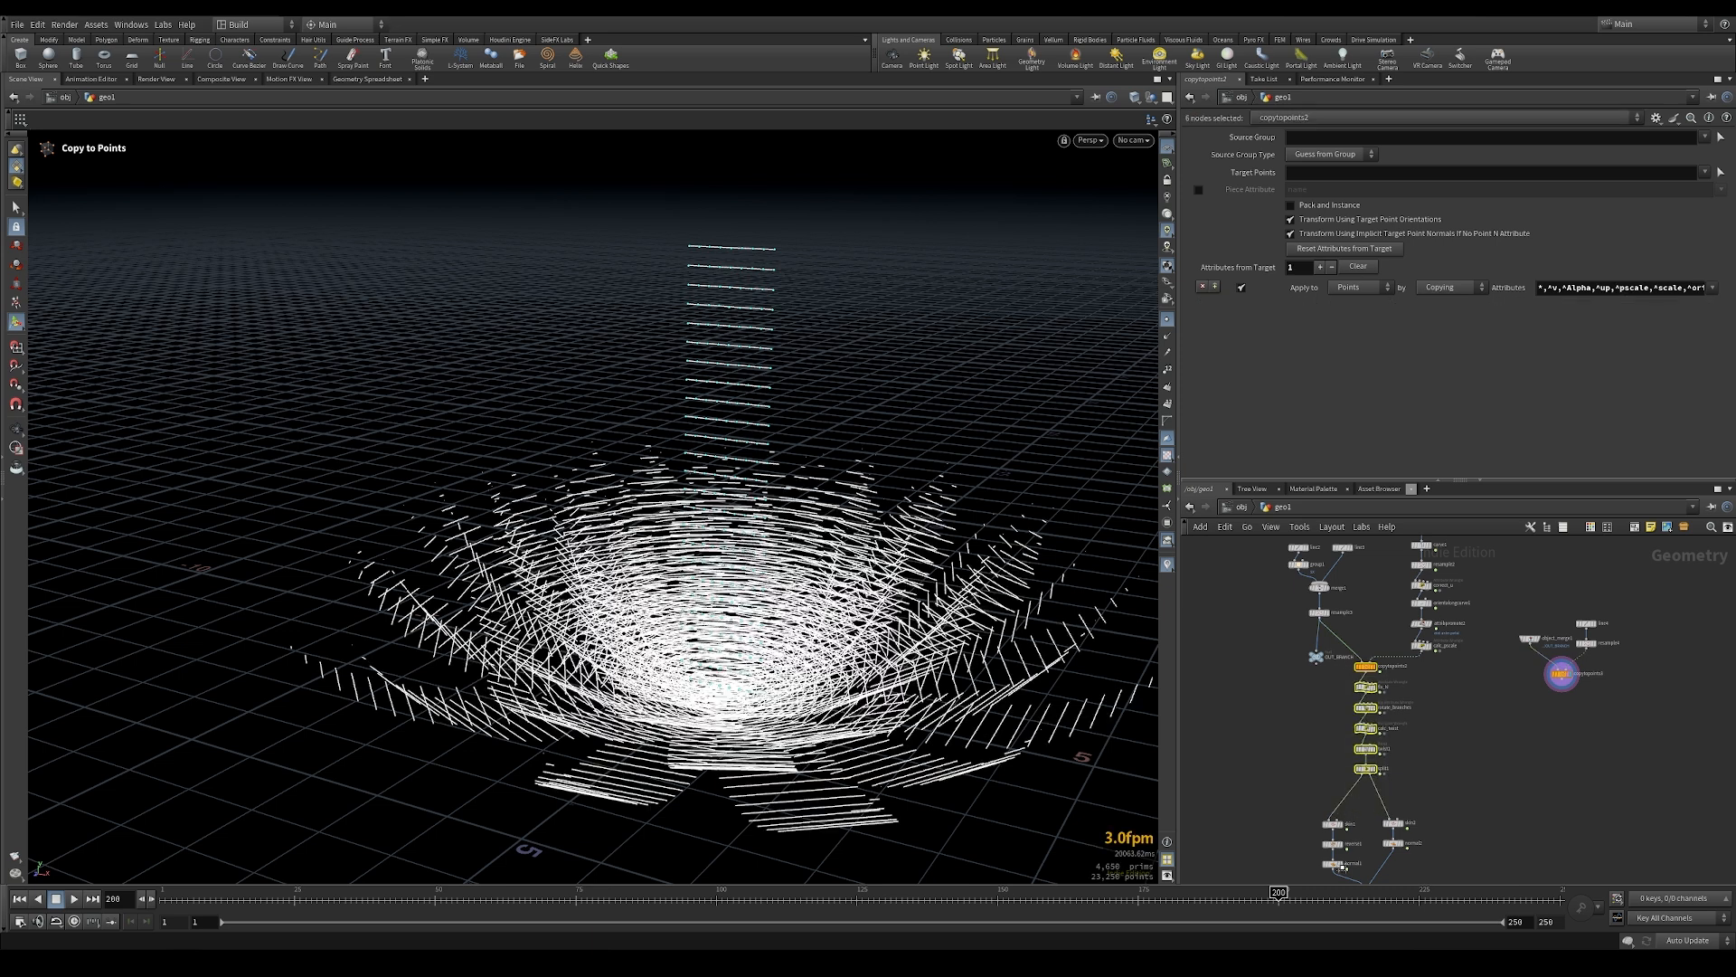
middle_drag(1477, 771, 1455, 612)
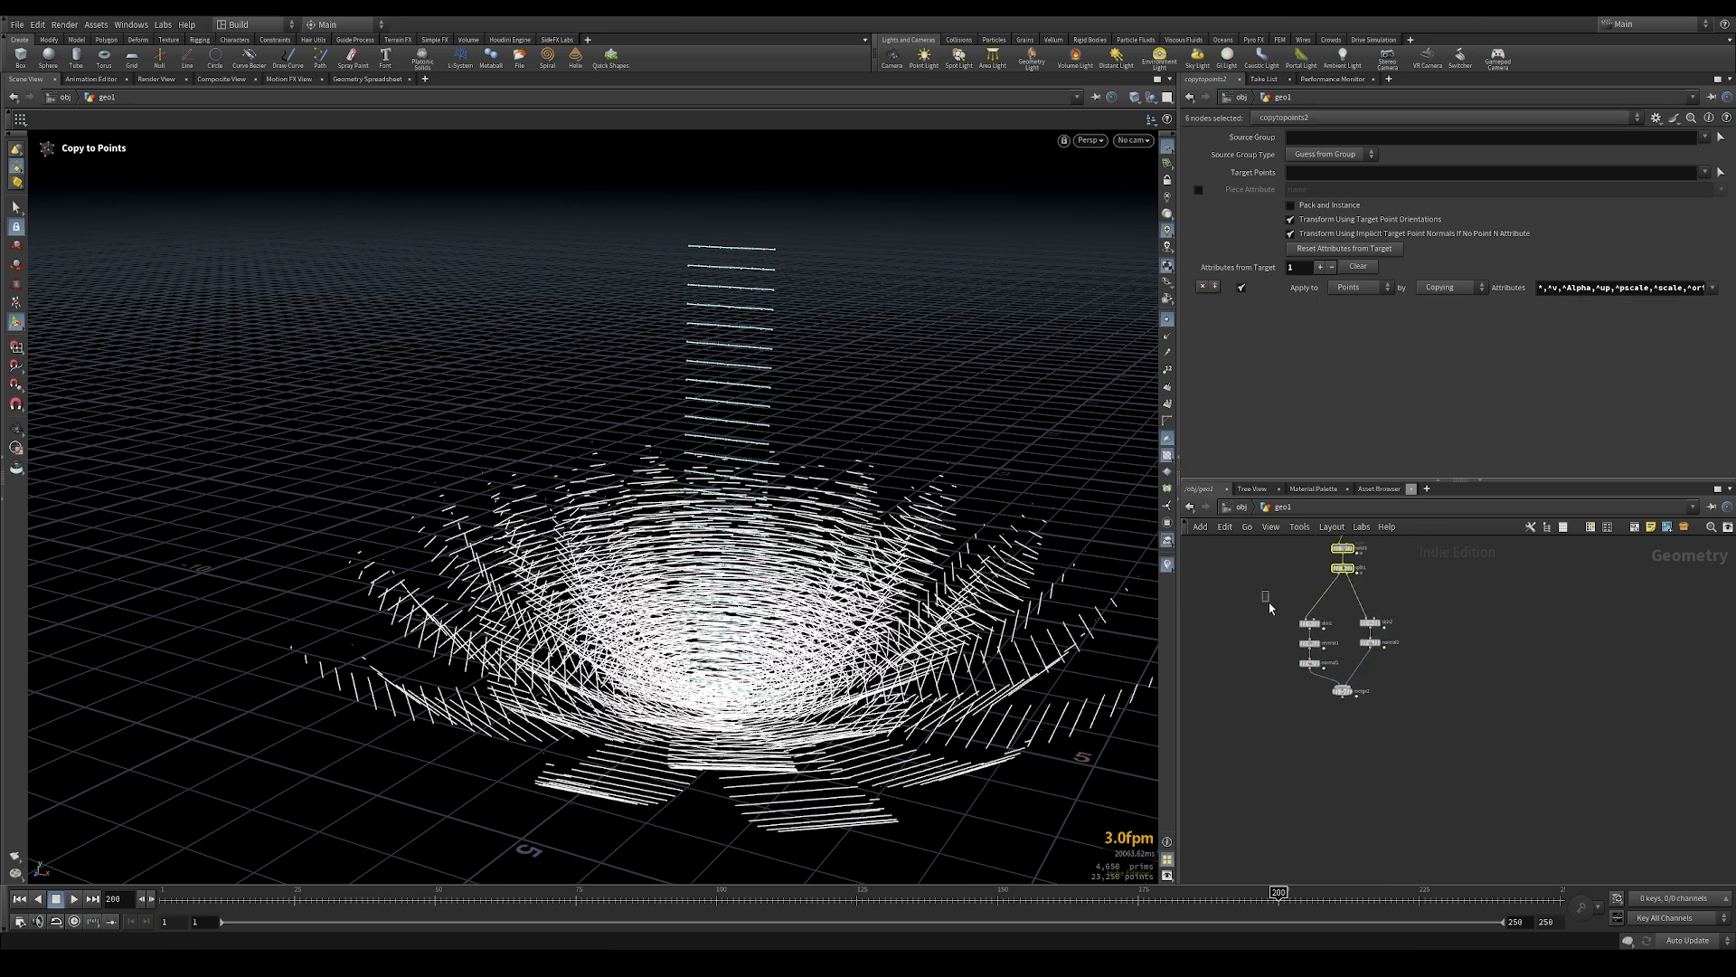
drag(1271, 604, 1433, 759)
drag(1371, 664, 1379, 600)
middle_drag(1379, 600, 1377, 739)
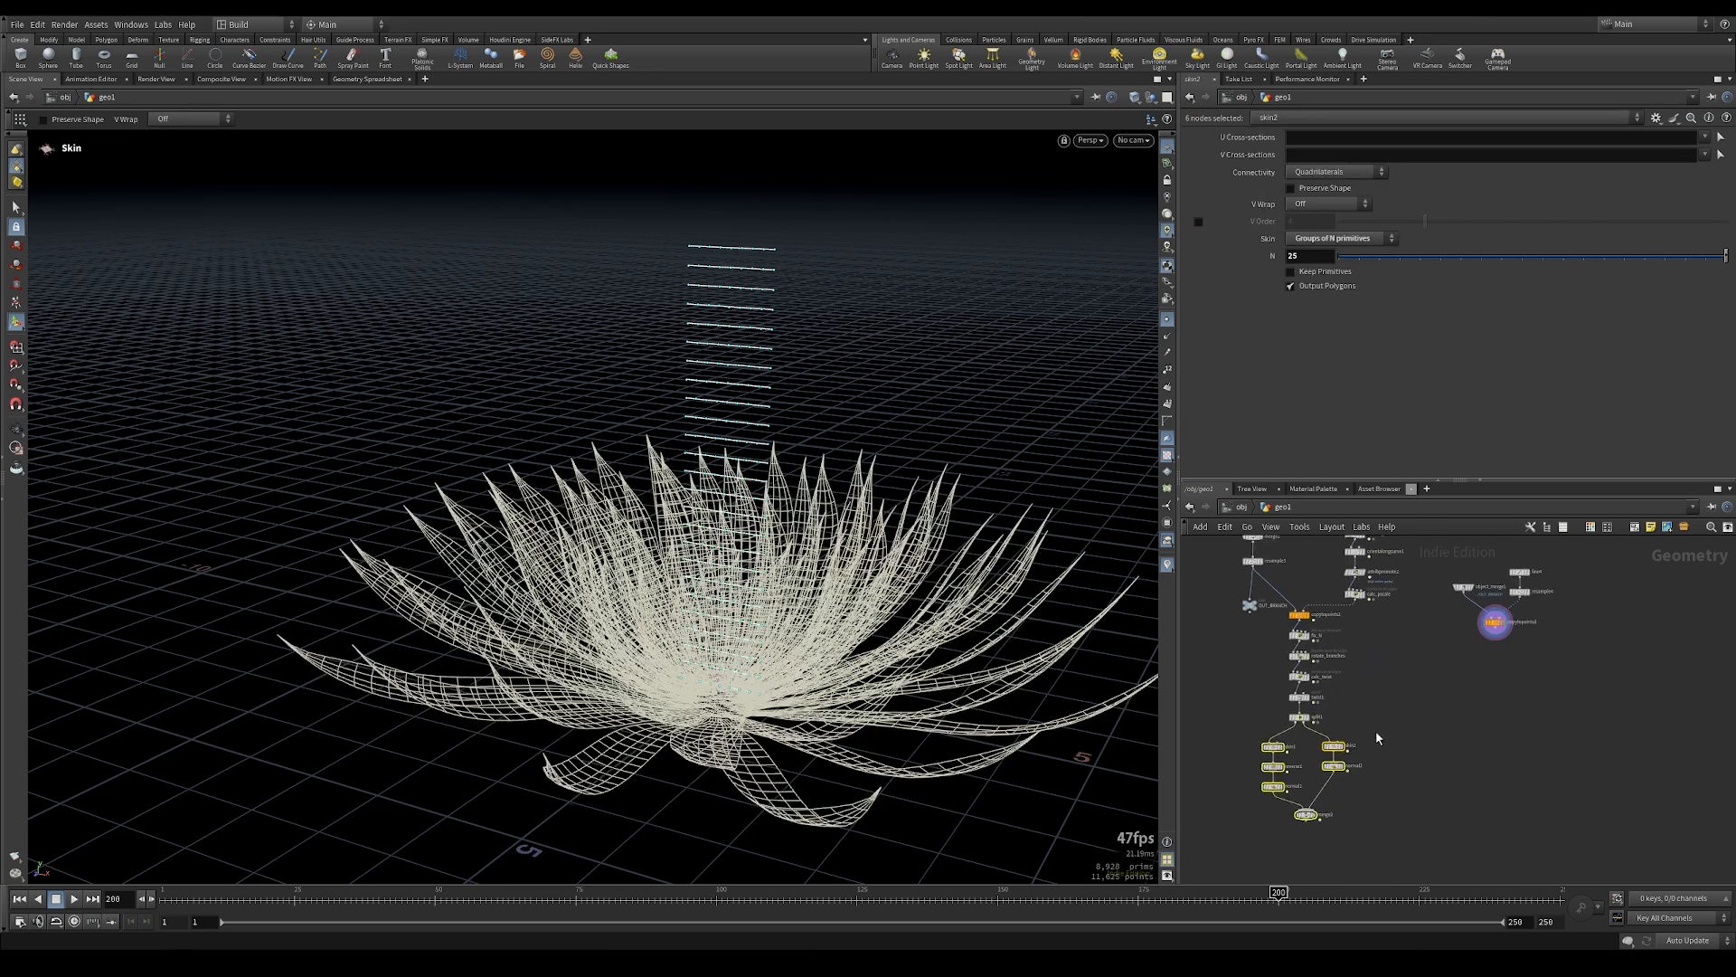
Duplicate the split, skin, reverse, normal and merge nodes of the flower chain and place them beneath copytopoints3
drag(1216, 710, 1398, 839)
scroll(1320, 789, up, 3)
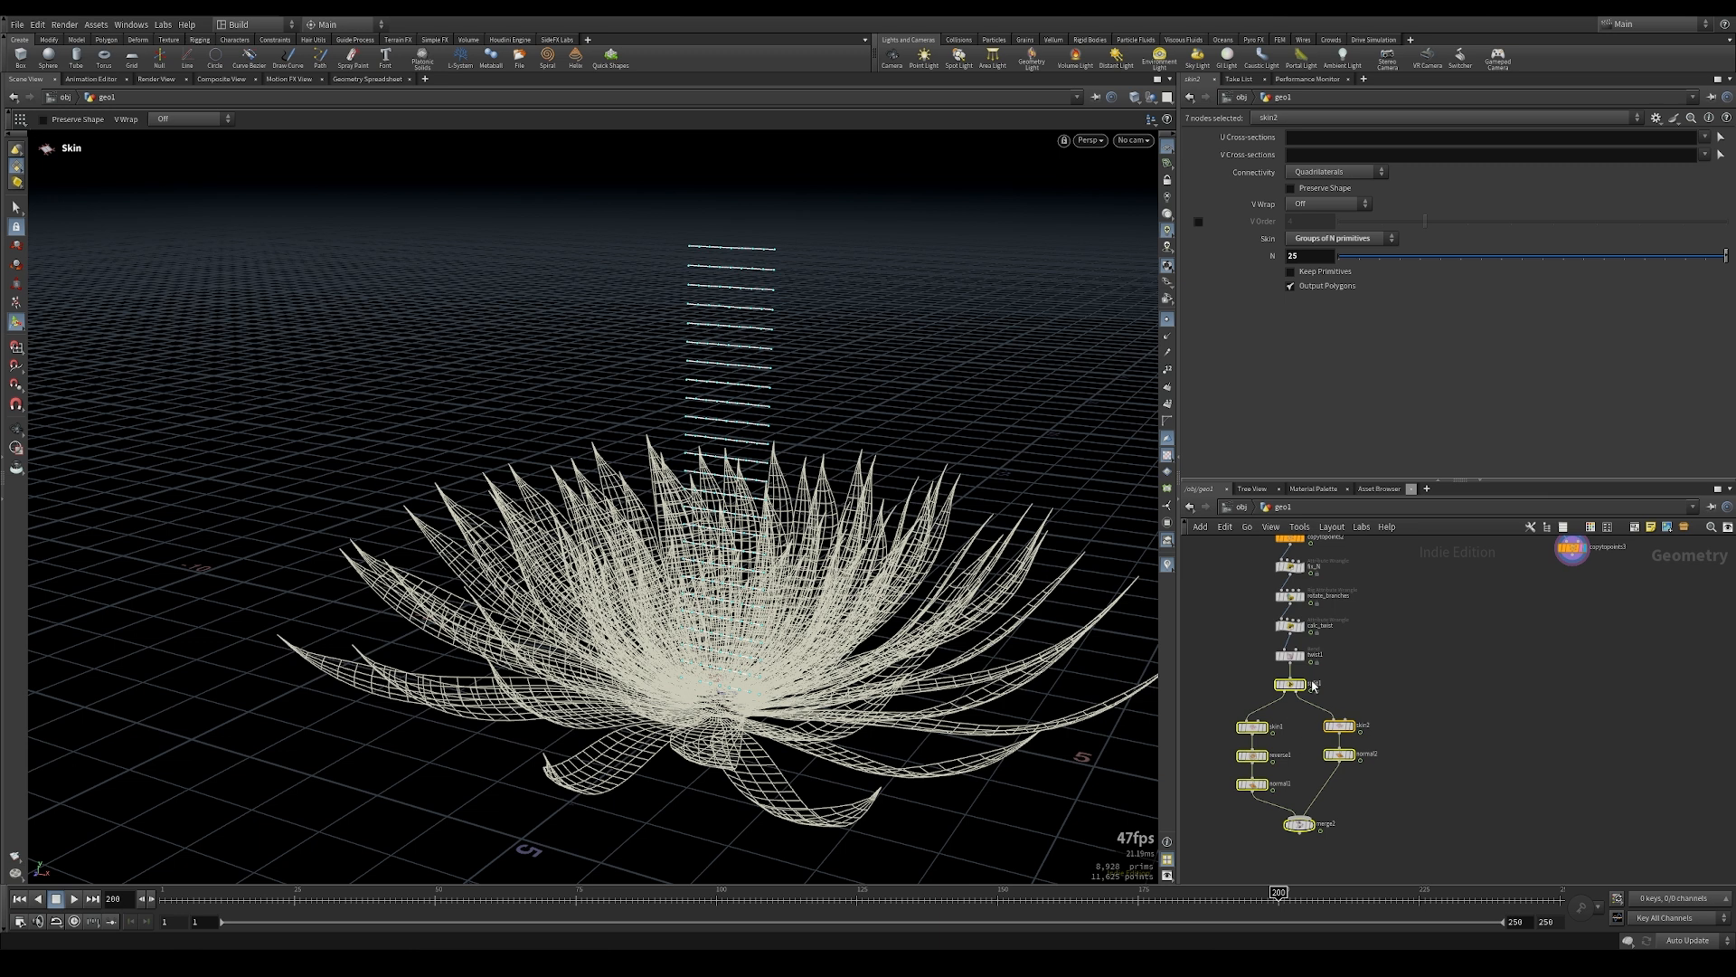
drag(1291, 687, 1571, 597)
middle_drag(1656, 590, 1533, 690)
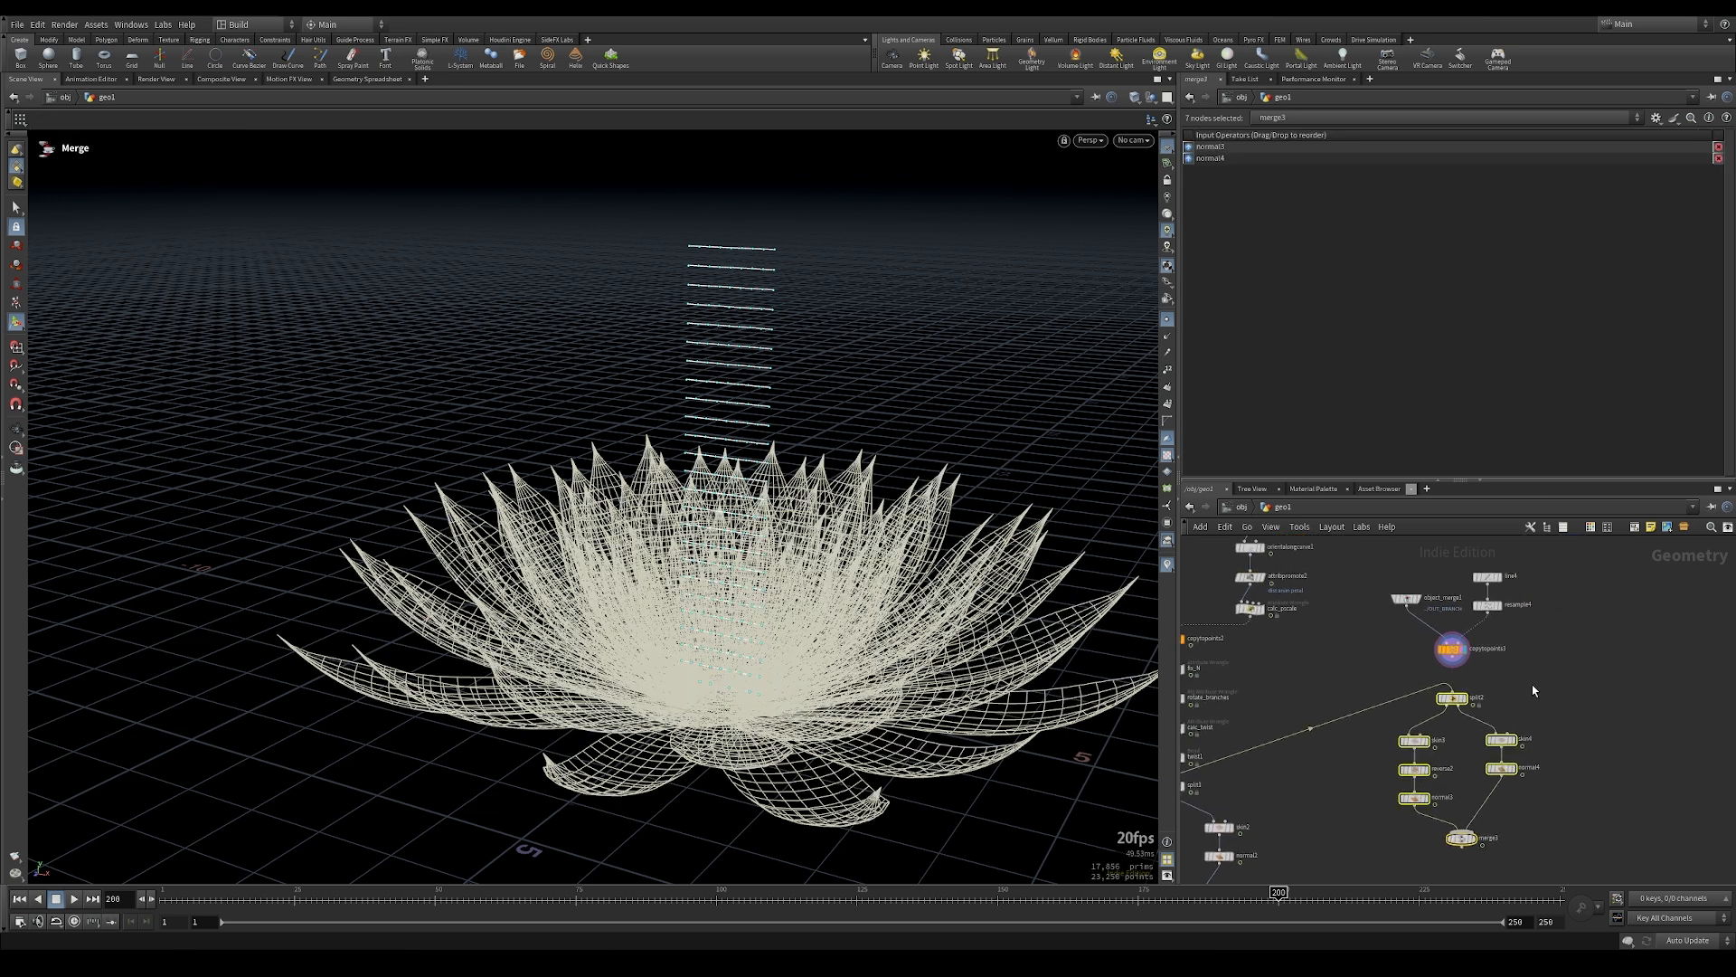
Connect copytopoints3 to split2 and display the skinned strip from merge3
scroll(1528, 687, up, 3)
click(1524, 686)
drag(1400, 642, 1399, 715)
middle_drag(1428, 814, 1444, 672)
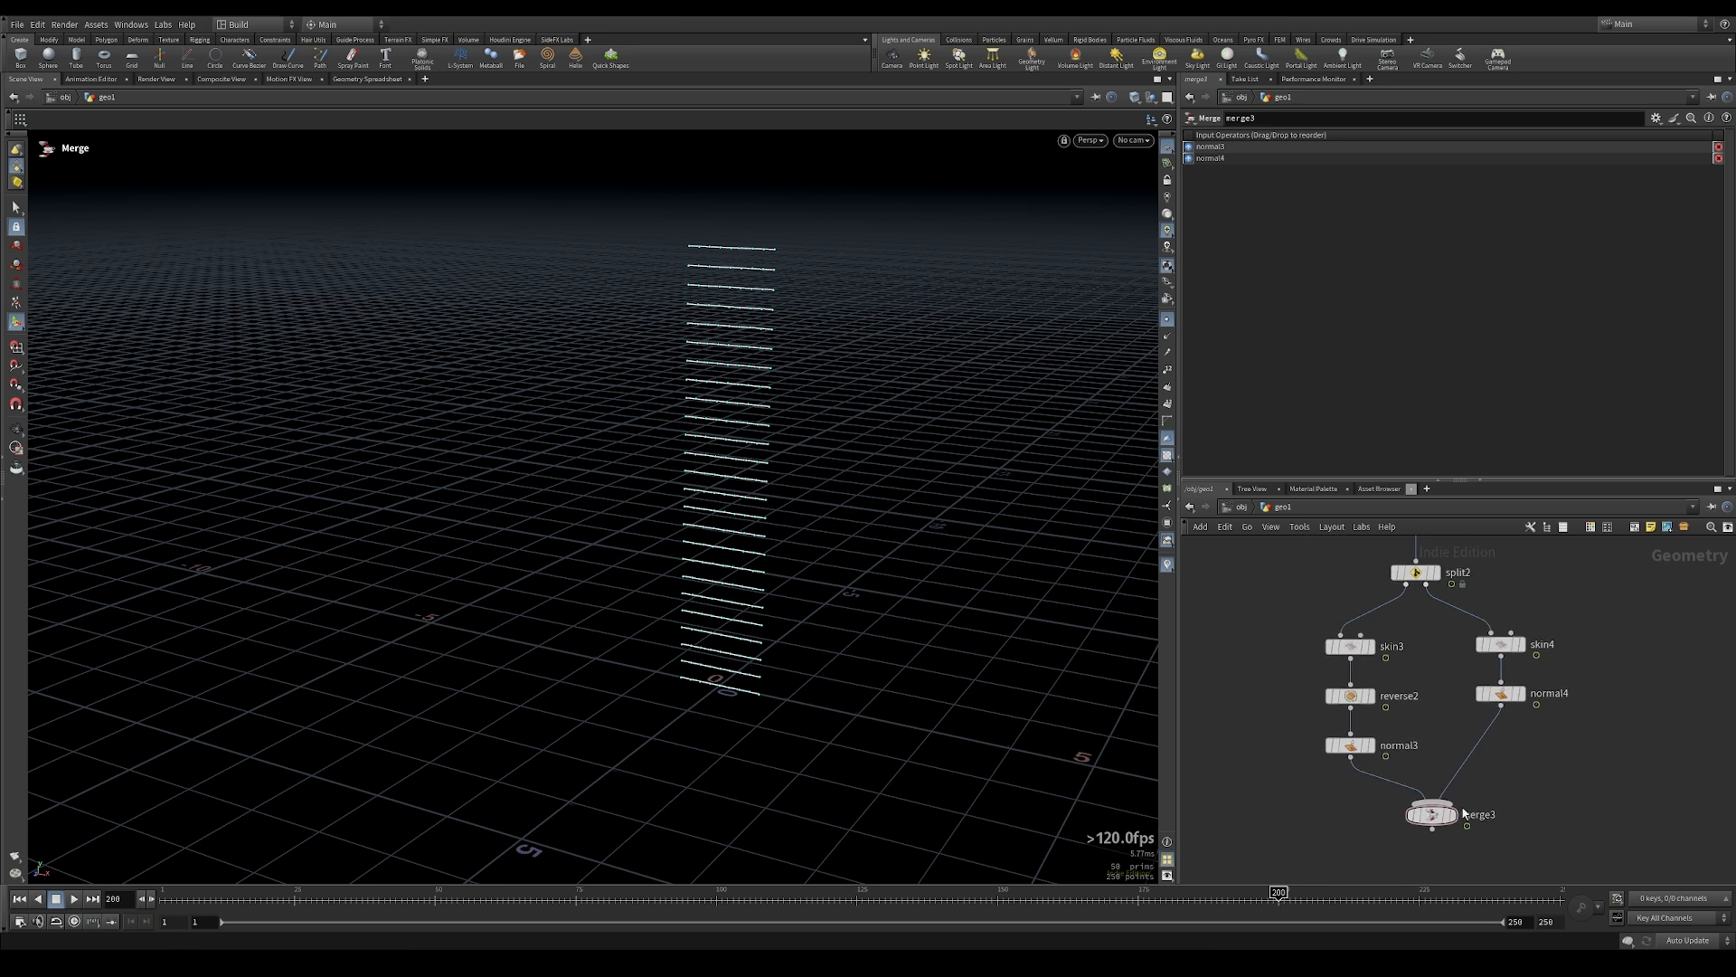
click(1449, 818)
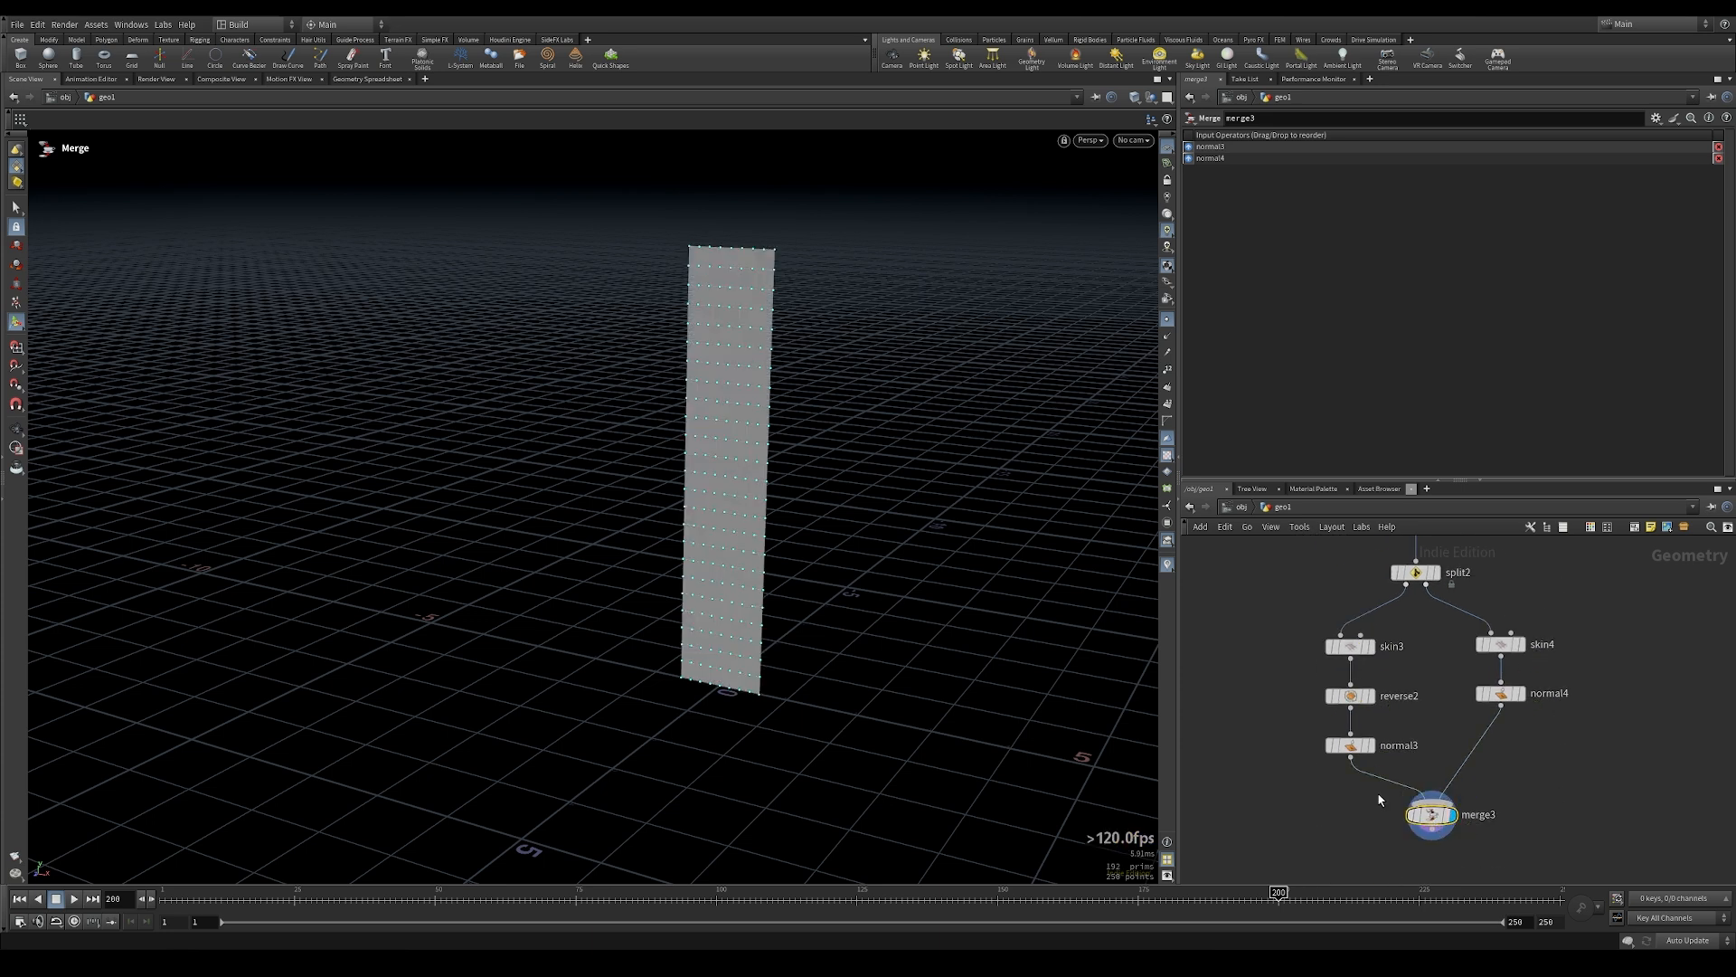
drag(694, 445, 741, 432)
middle_drag(742, 432, 729, 507)
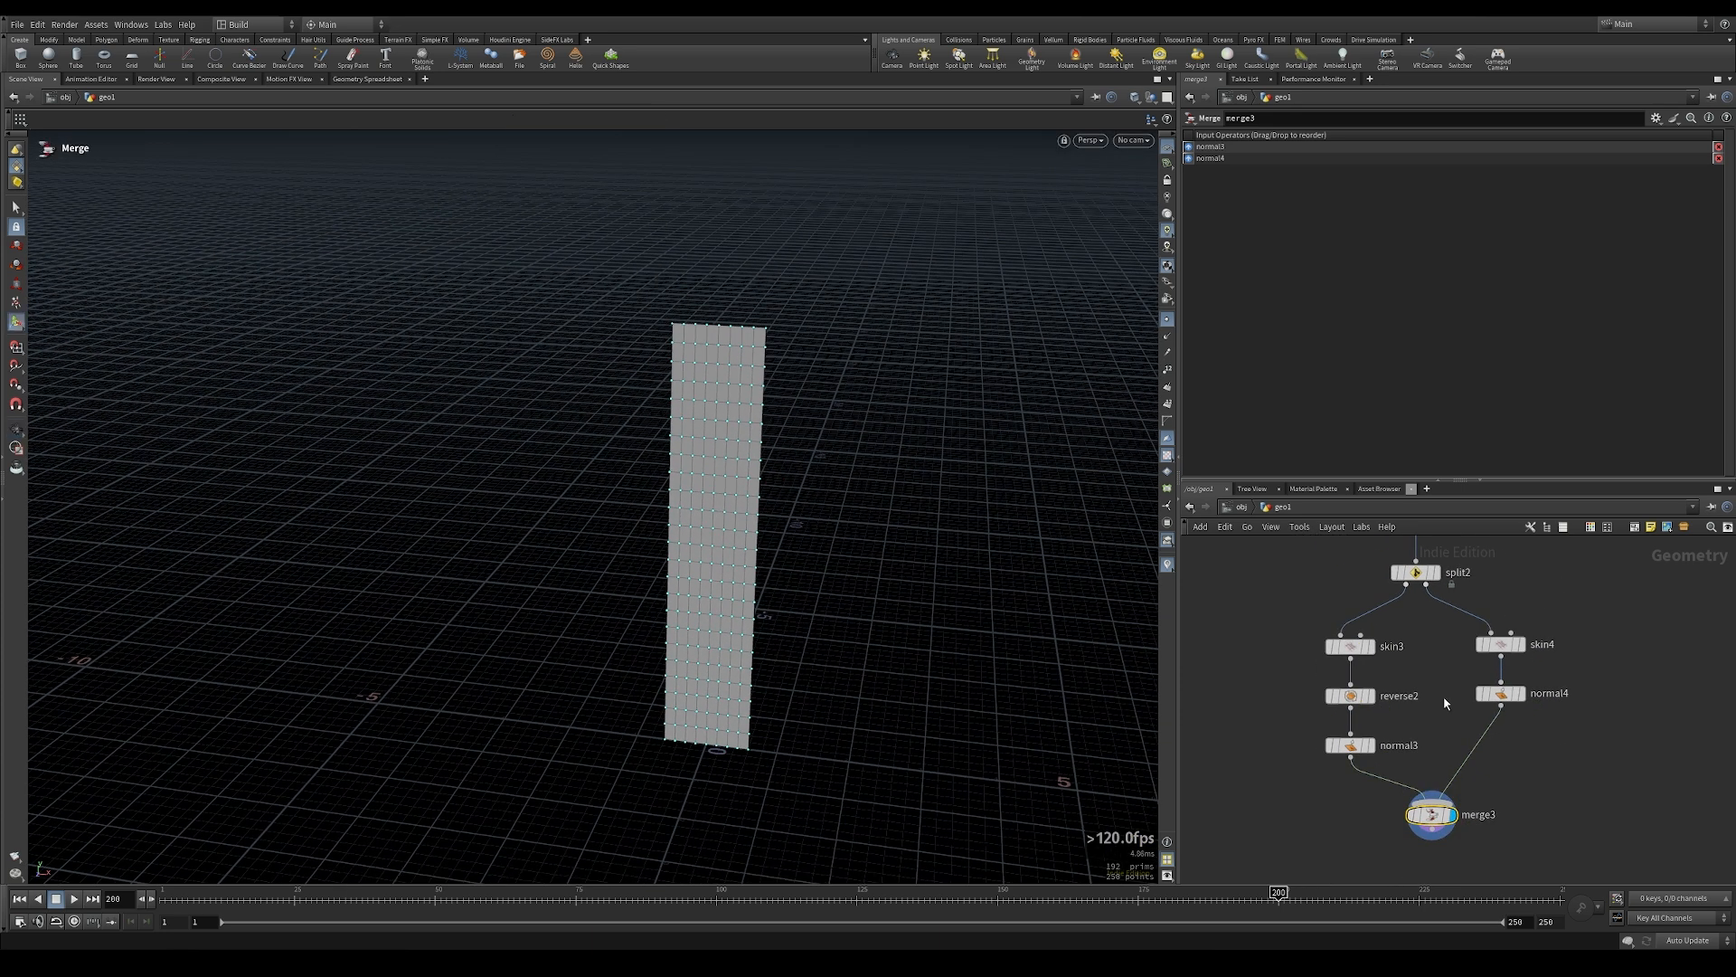
scroll(1427, 686, down, 3)
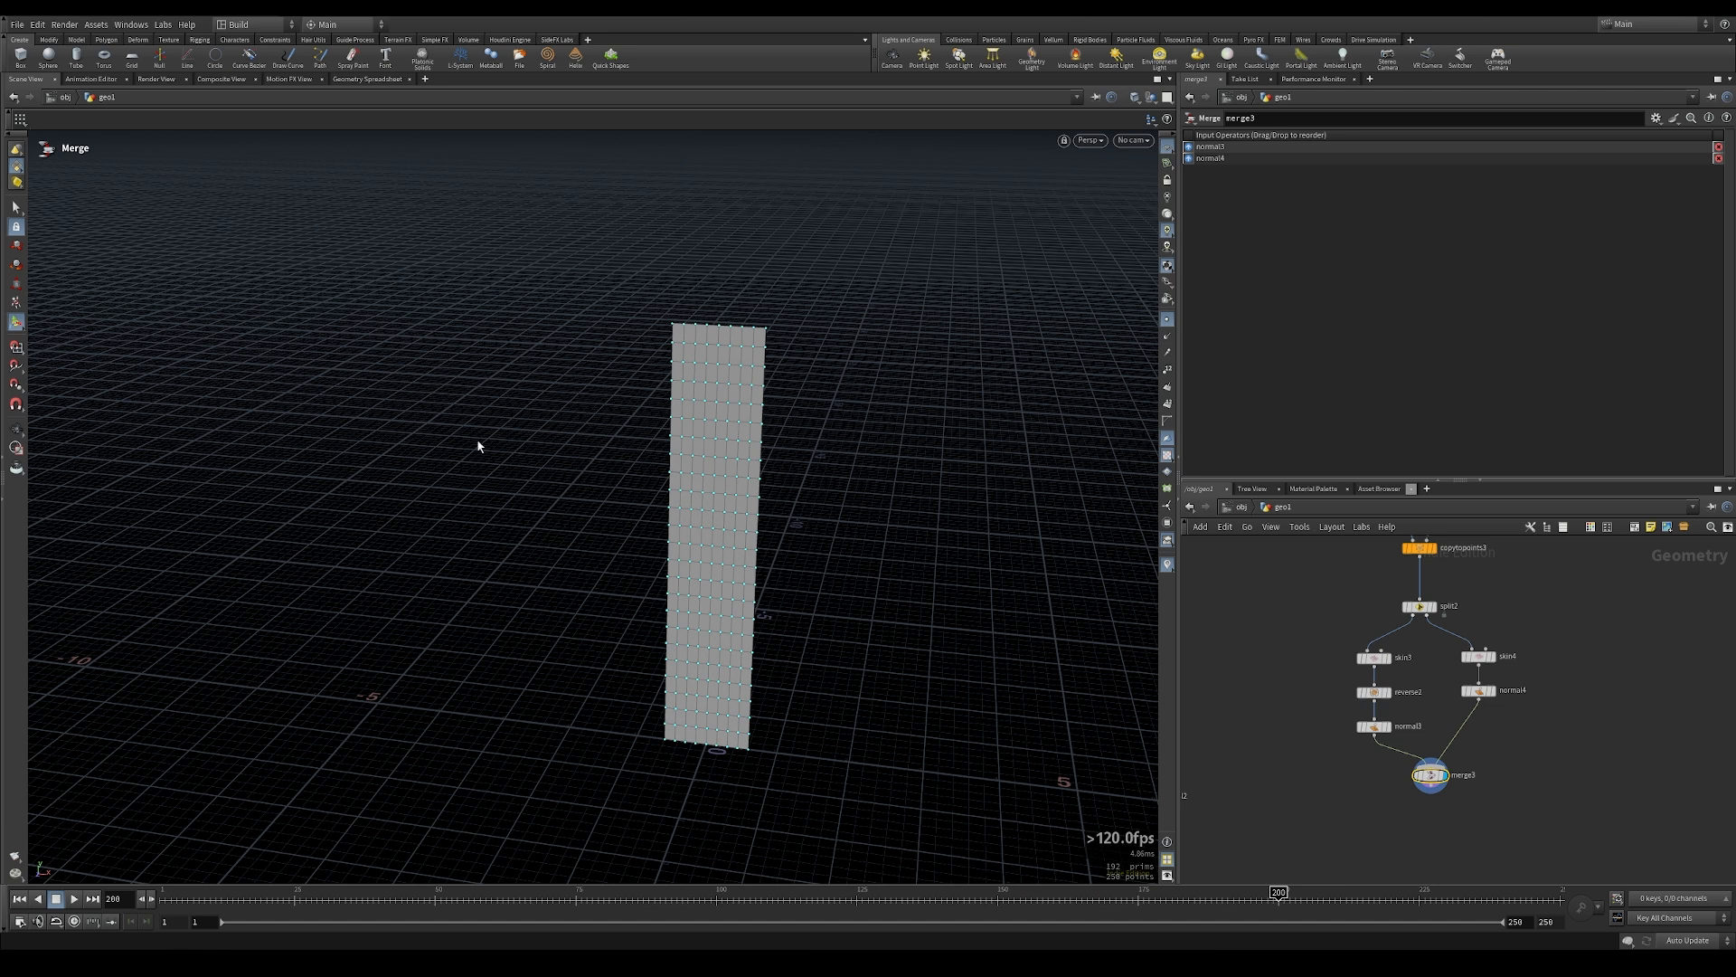
Add a UV Texture node after merge3 and display it
scroll(1396, 784, up, 2)
key(Tab)
text(fuse)
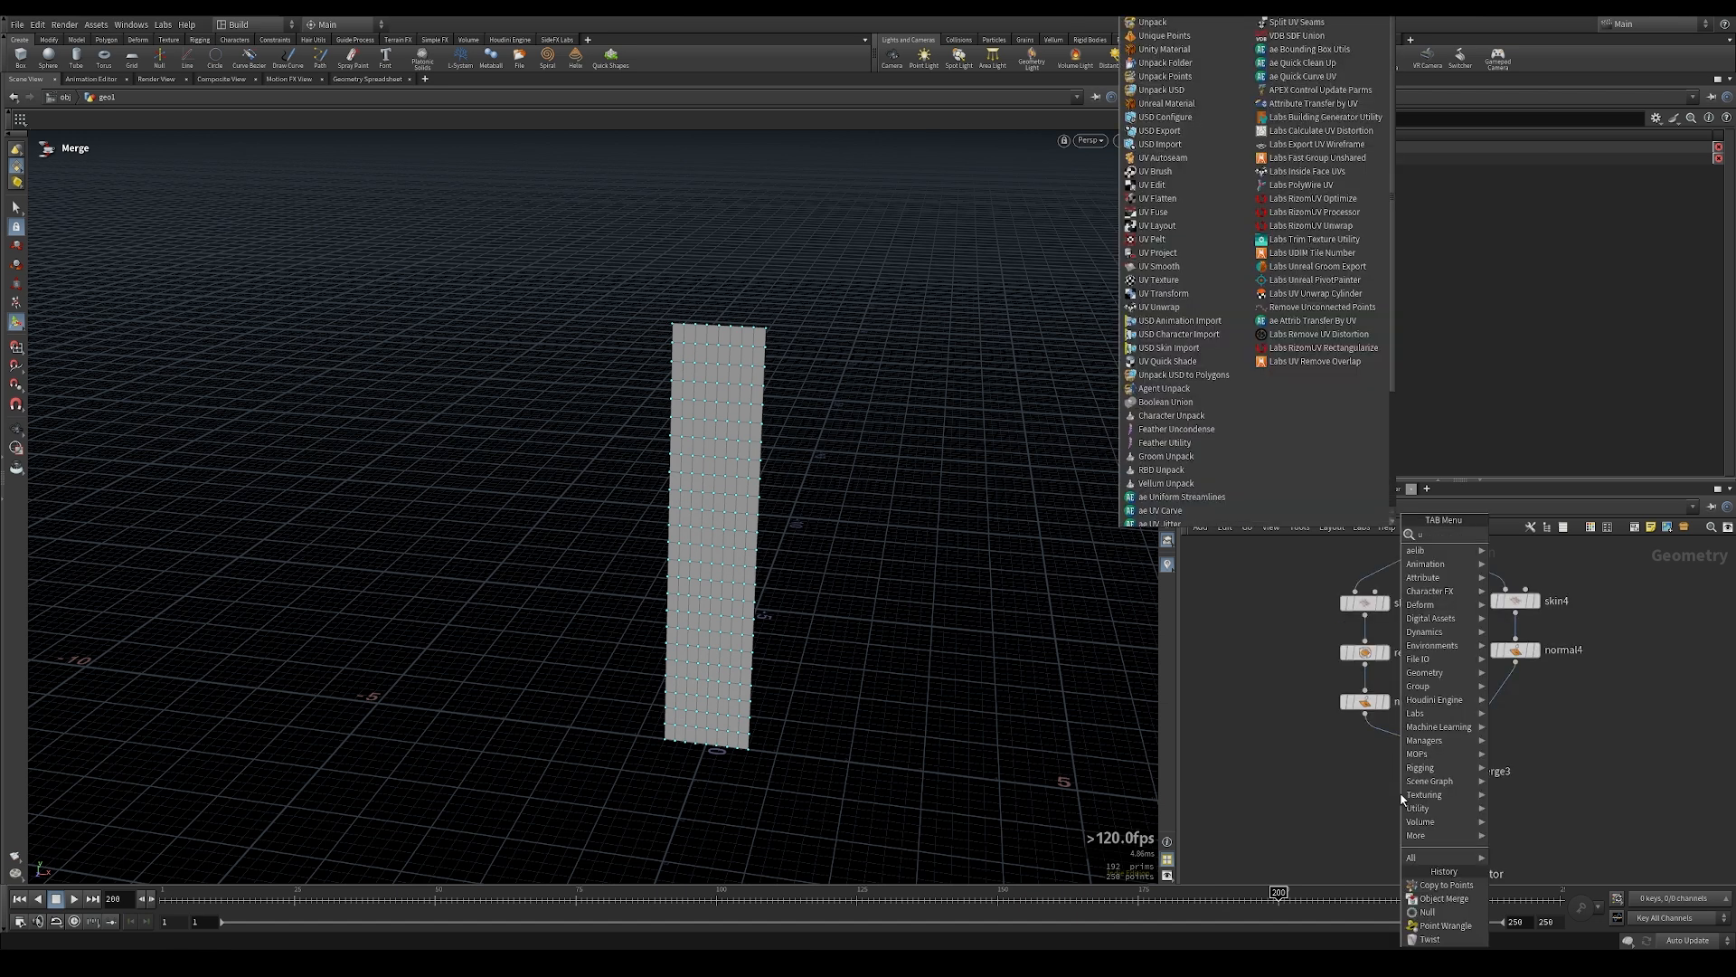
key(Return)
click(1401, 799)
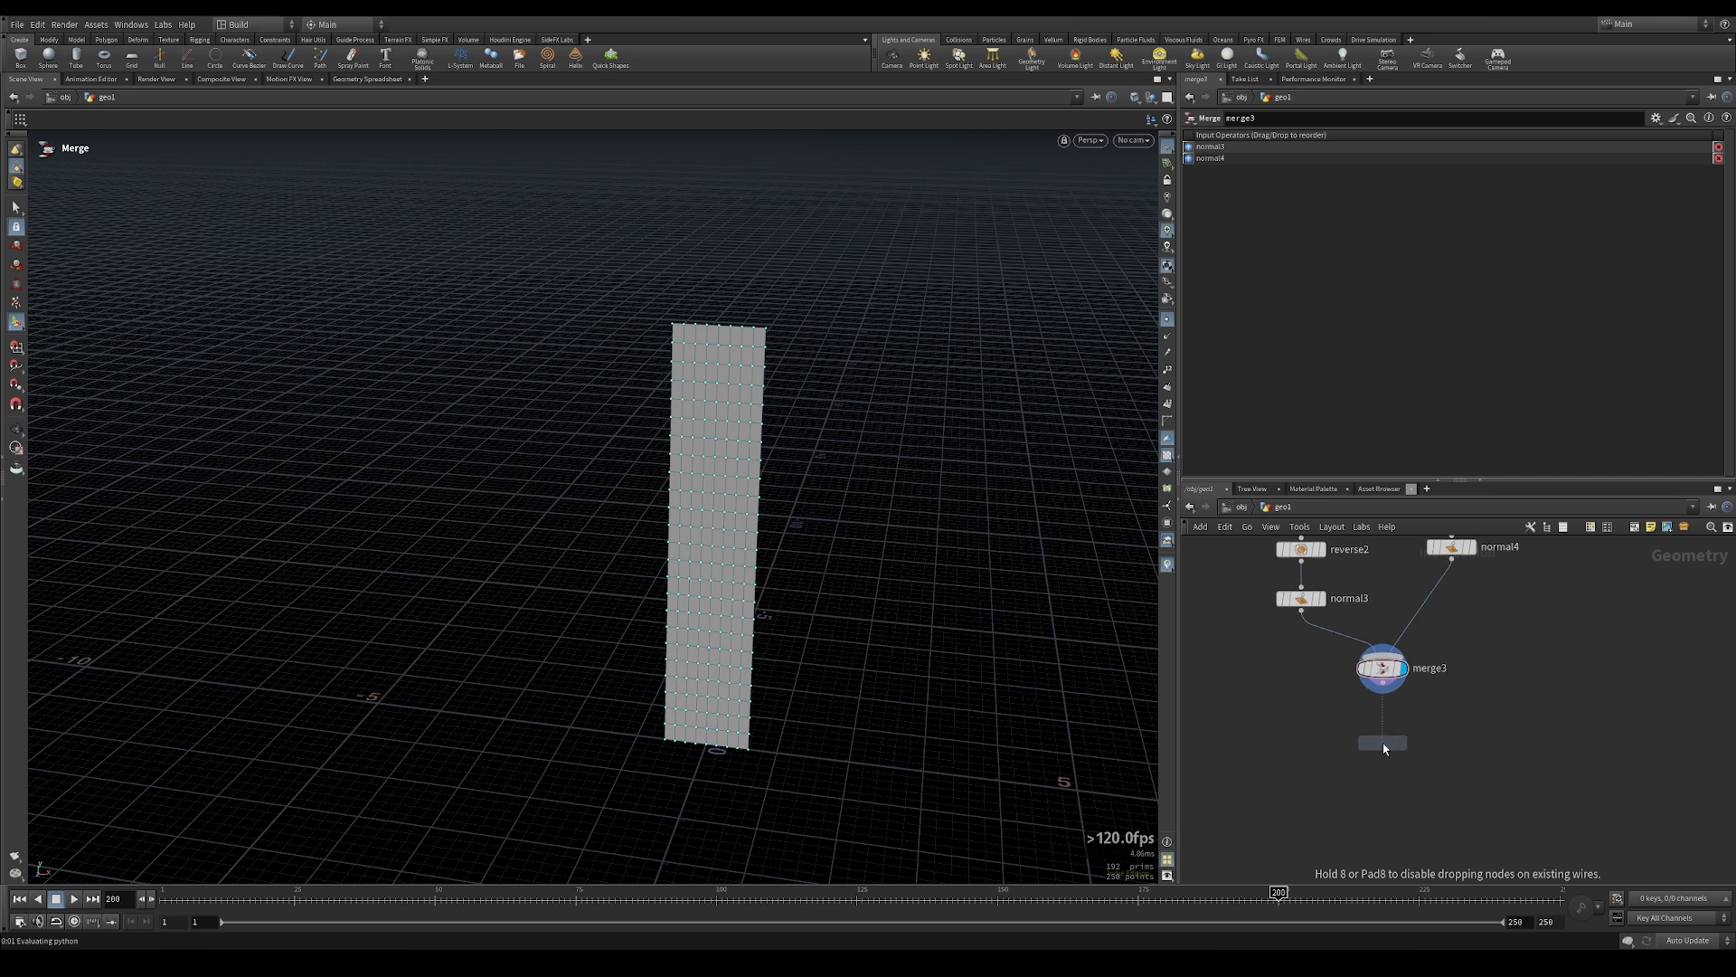
click(1401, 743)
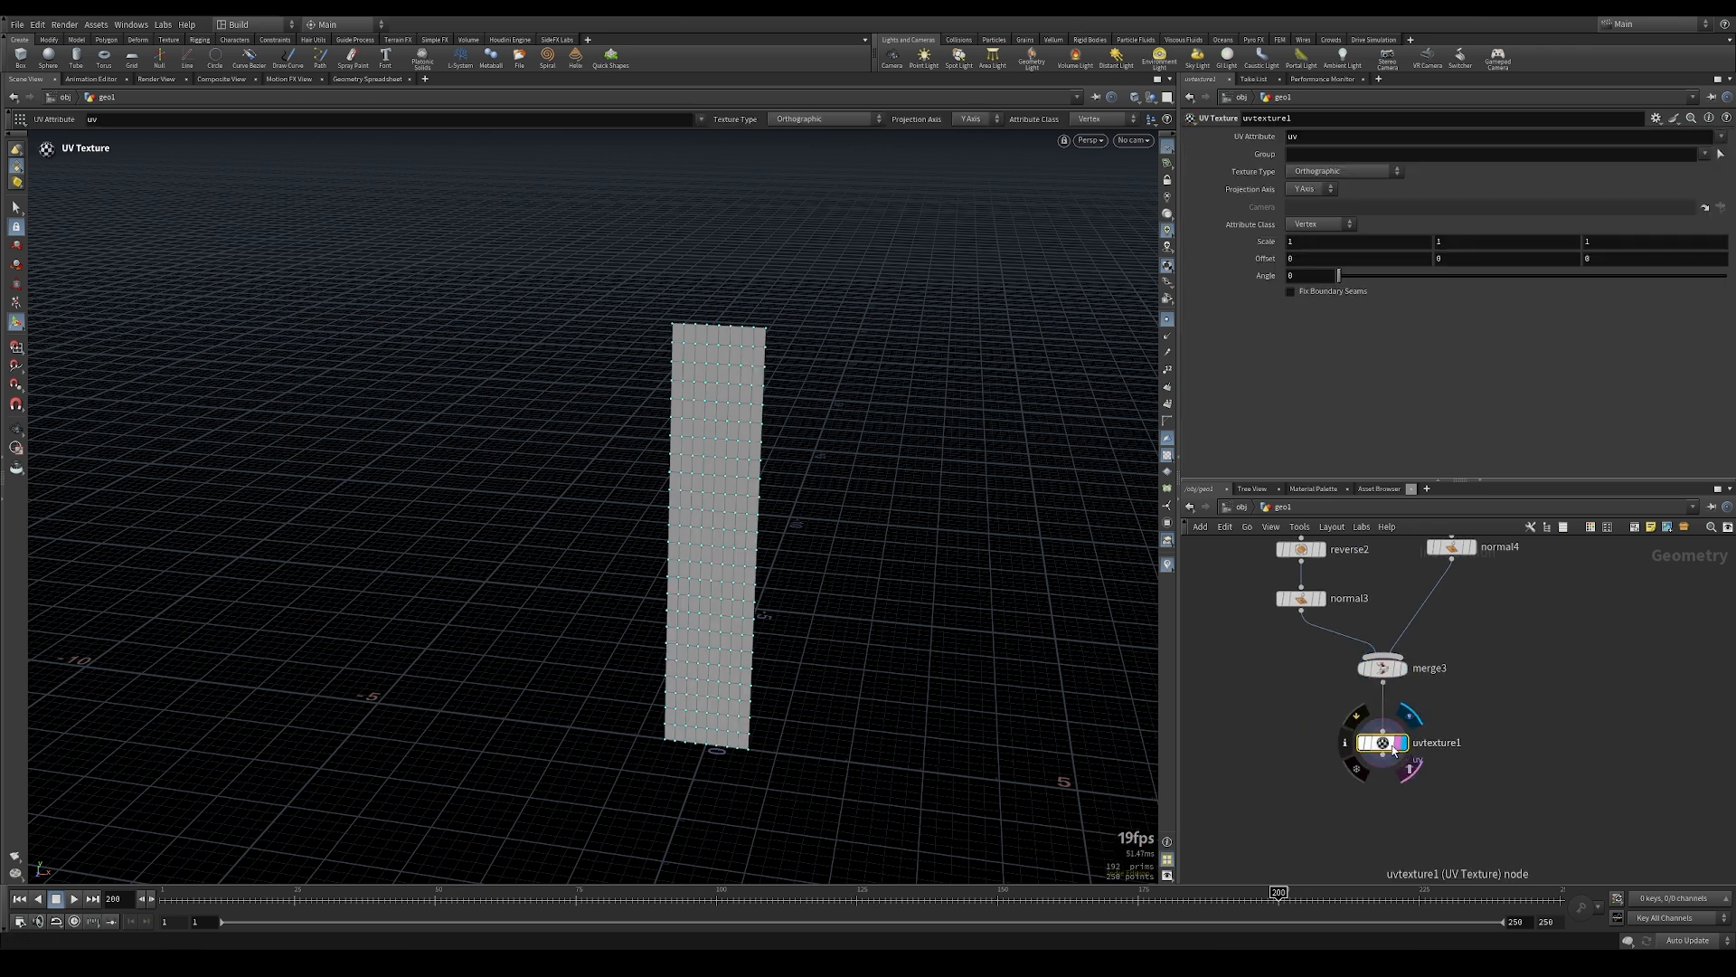
Show the UV view and set the UV Texture projection axis to Z Axis
key(Escape)
key(space+5)
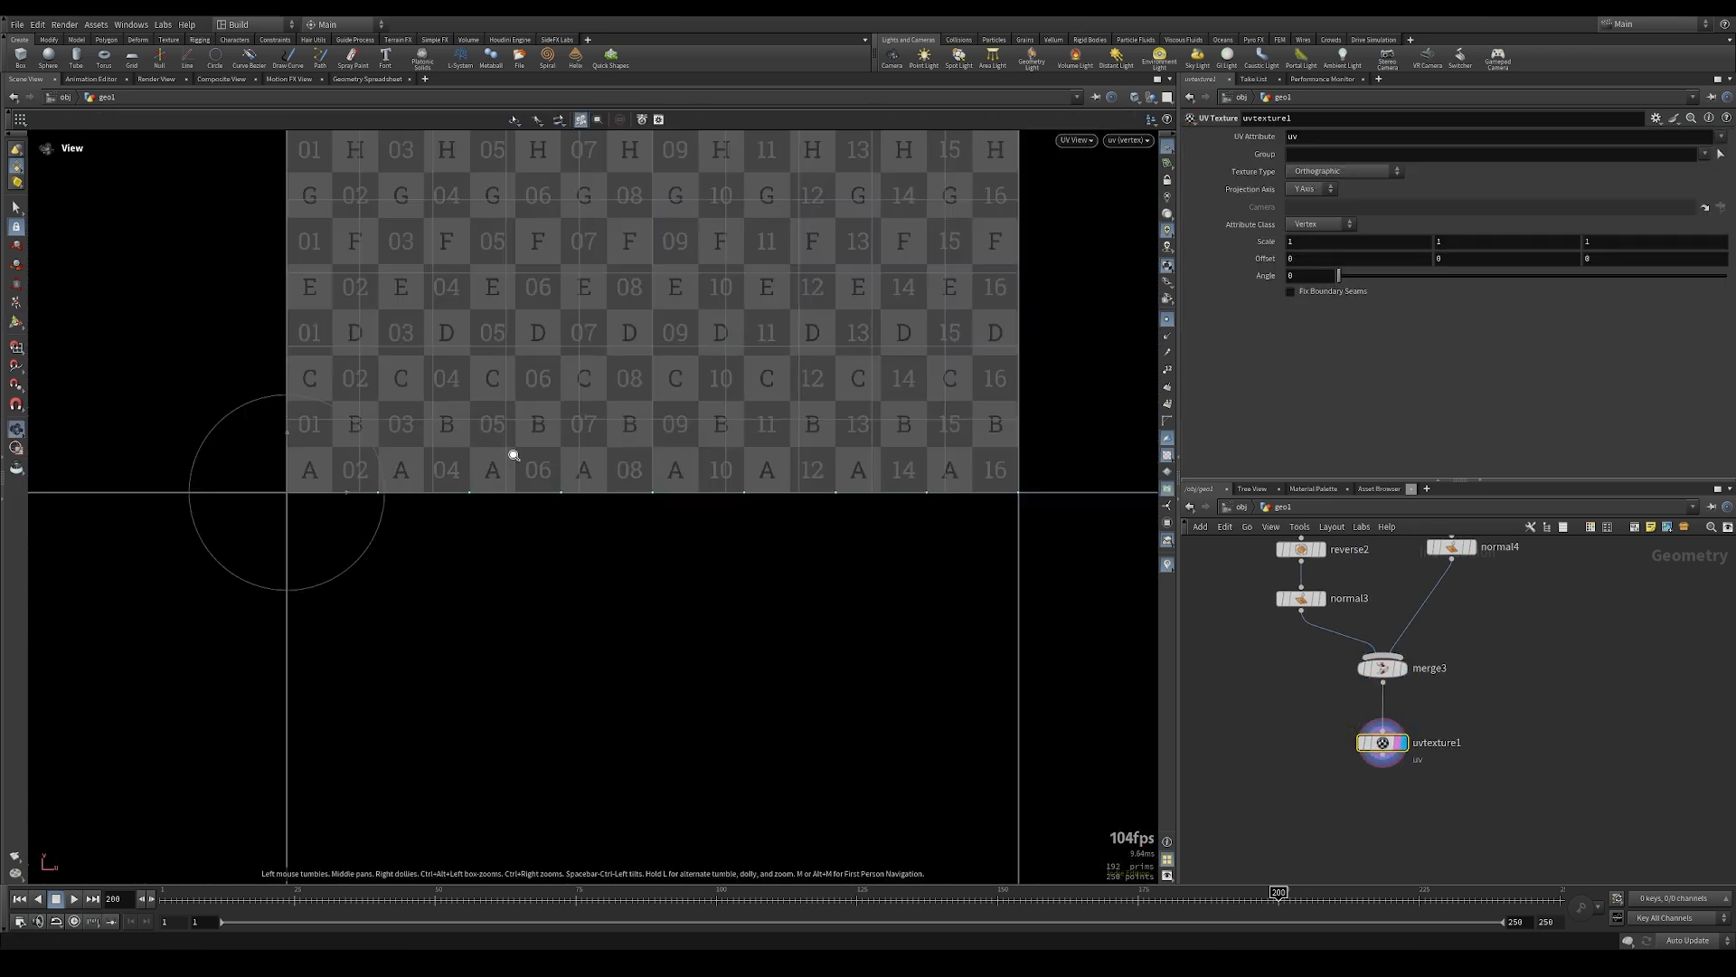
scroll(579, 561, up, 1)
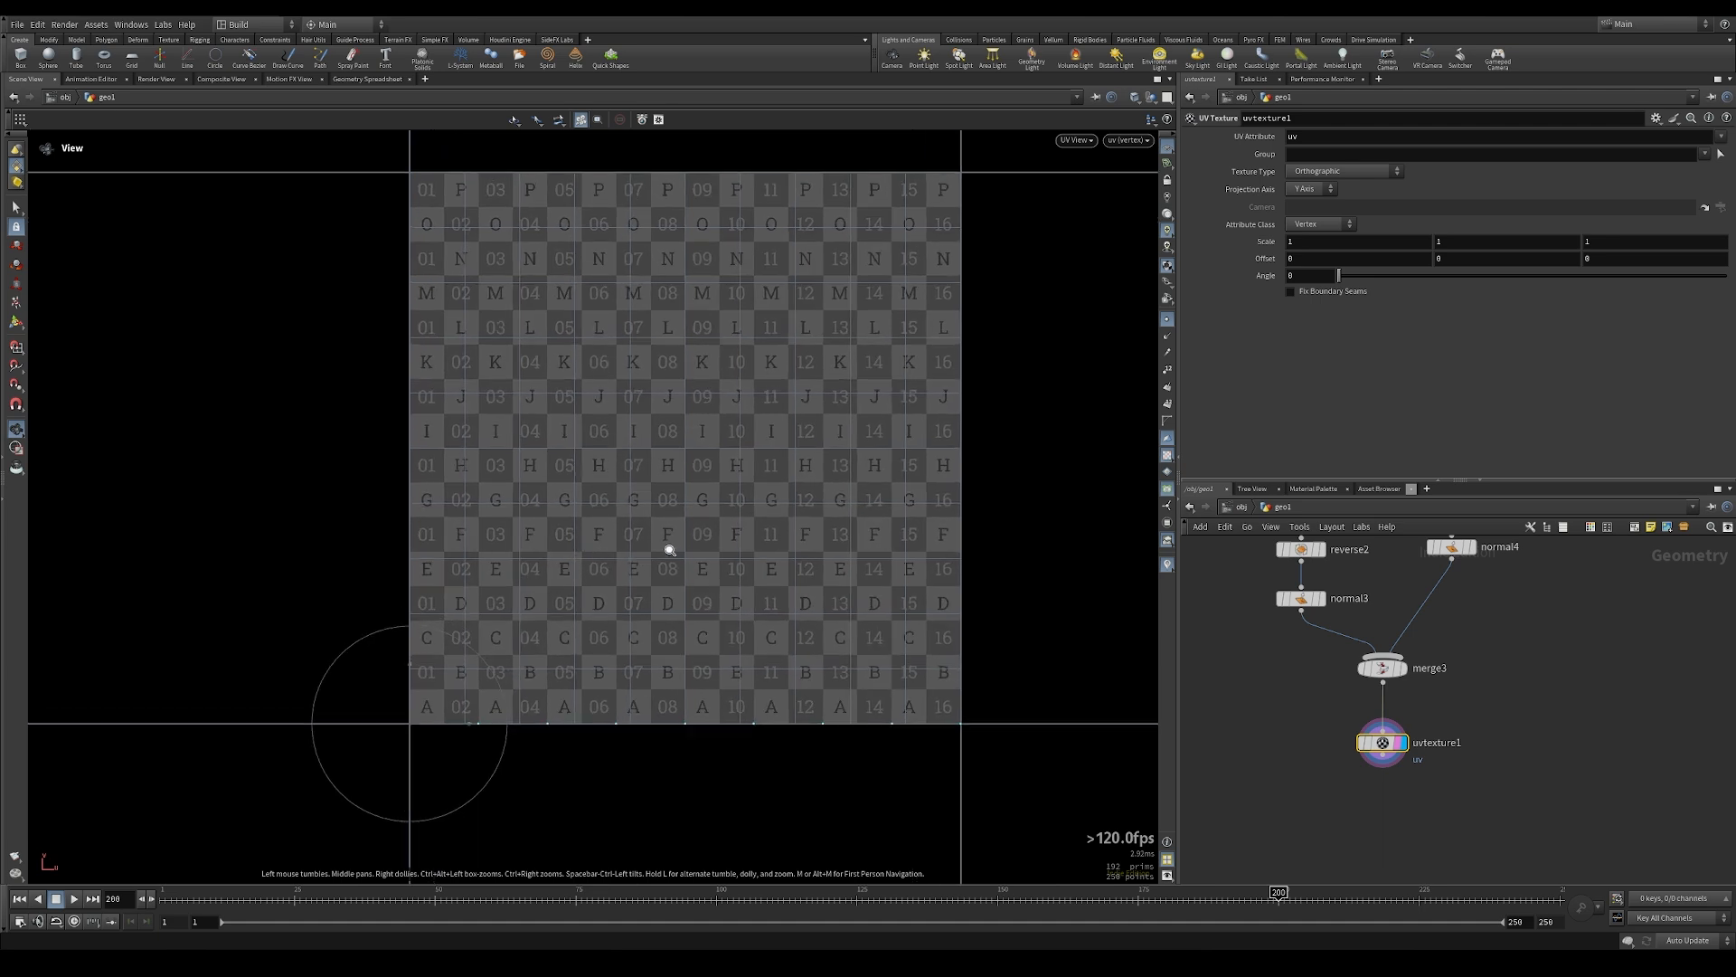
key(Return)
click(1308, 190)
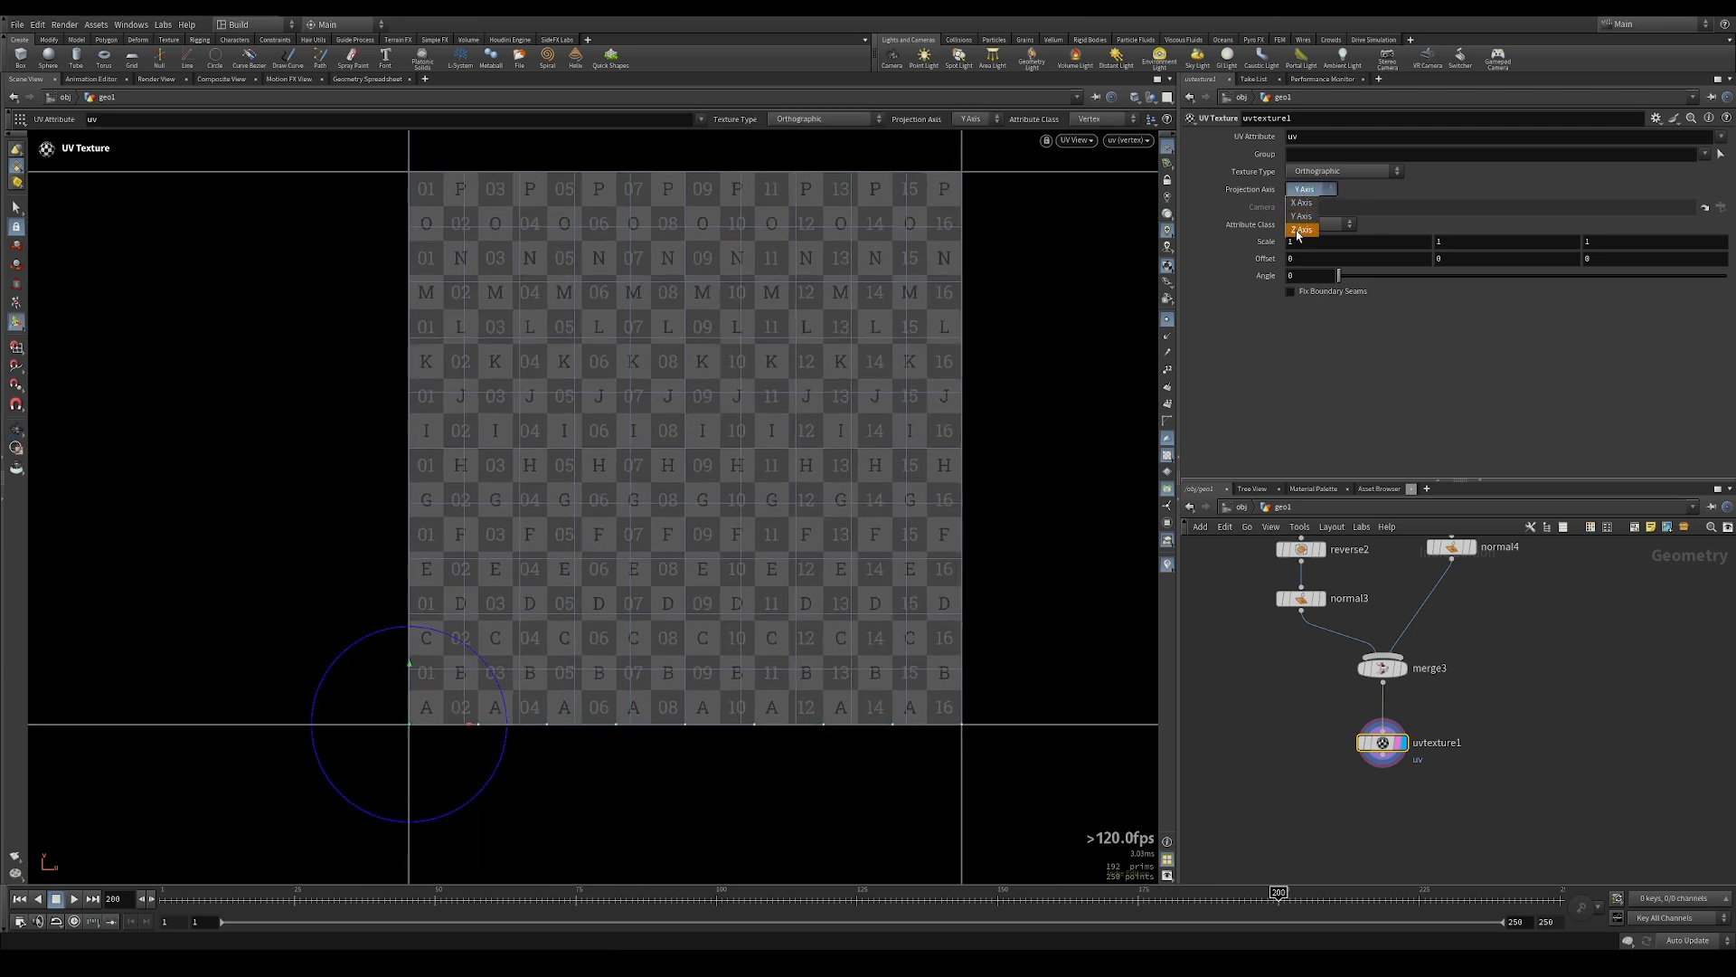
click(1300, 229)
Set the UV Texture X scale to 0.2 and return to the perspective view
mouse_move(1361, 243)
middle_down()
mouse_move(1338, 251)
mouse_move(1364, 250)
mouse_move(1356, 268)
mouse_move(1326, 266)
mouse_move(1366, 251)
middle_up()
click(1371, 247)
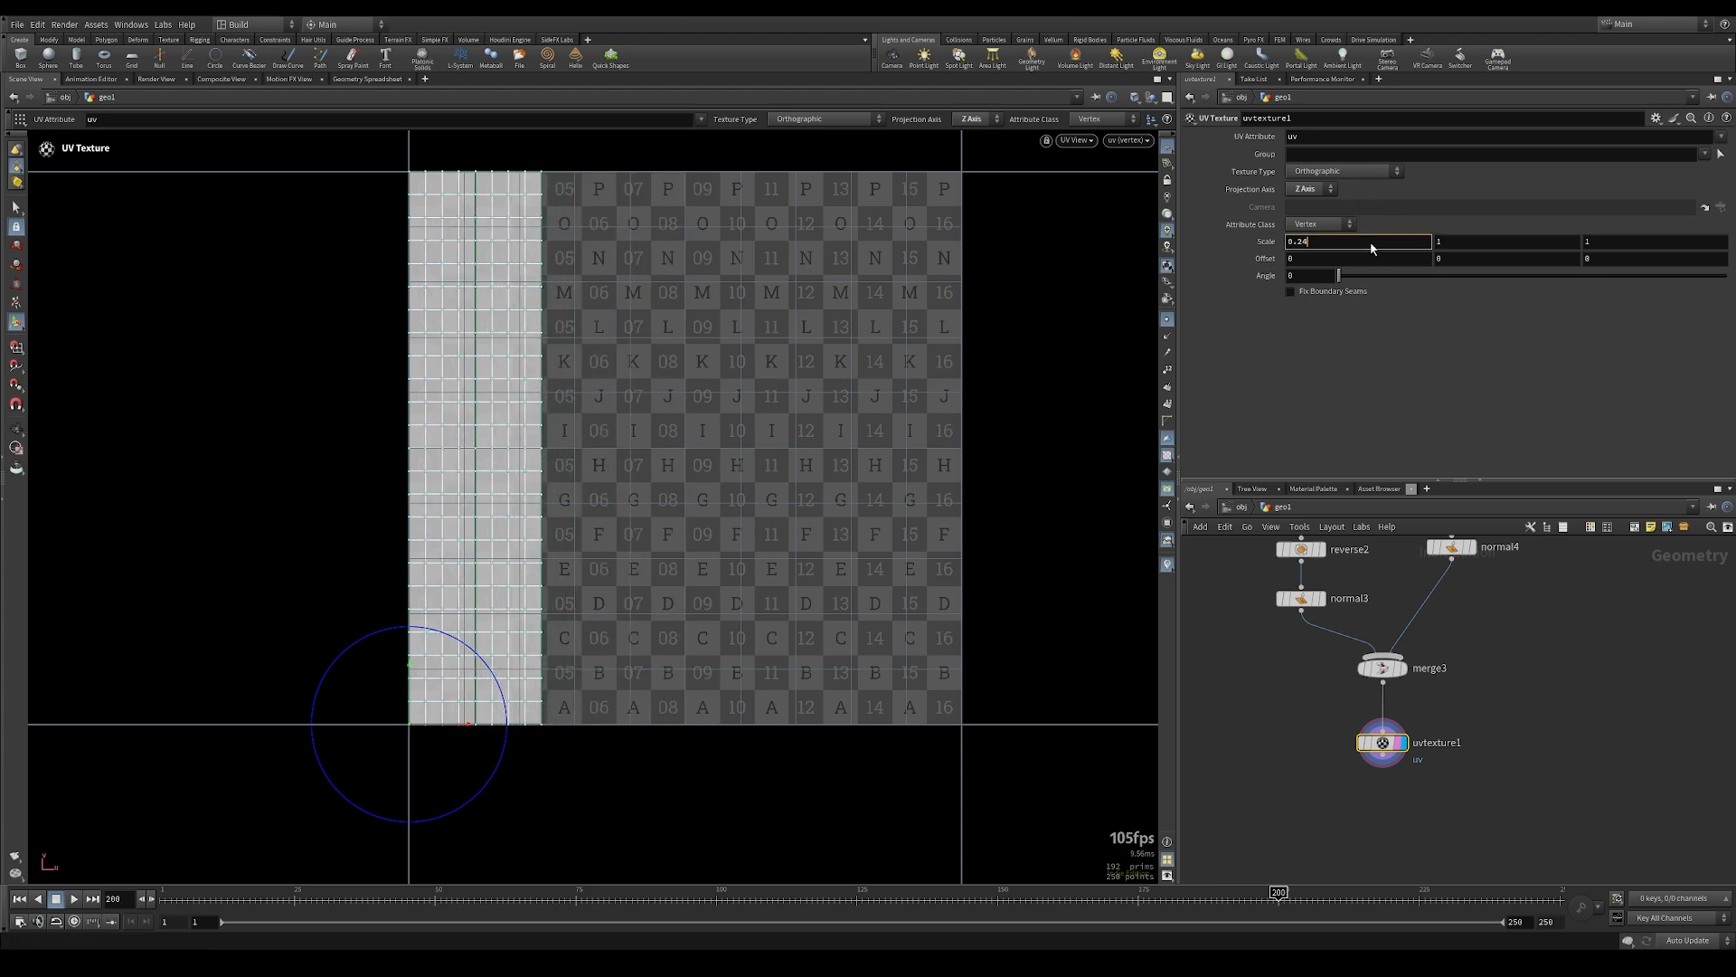
key(BackSpace)
key(Return)
key(space+1)
drag(669, 542, 713, 502)
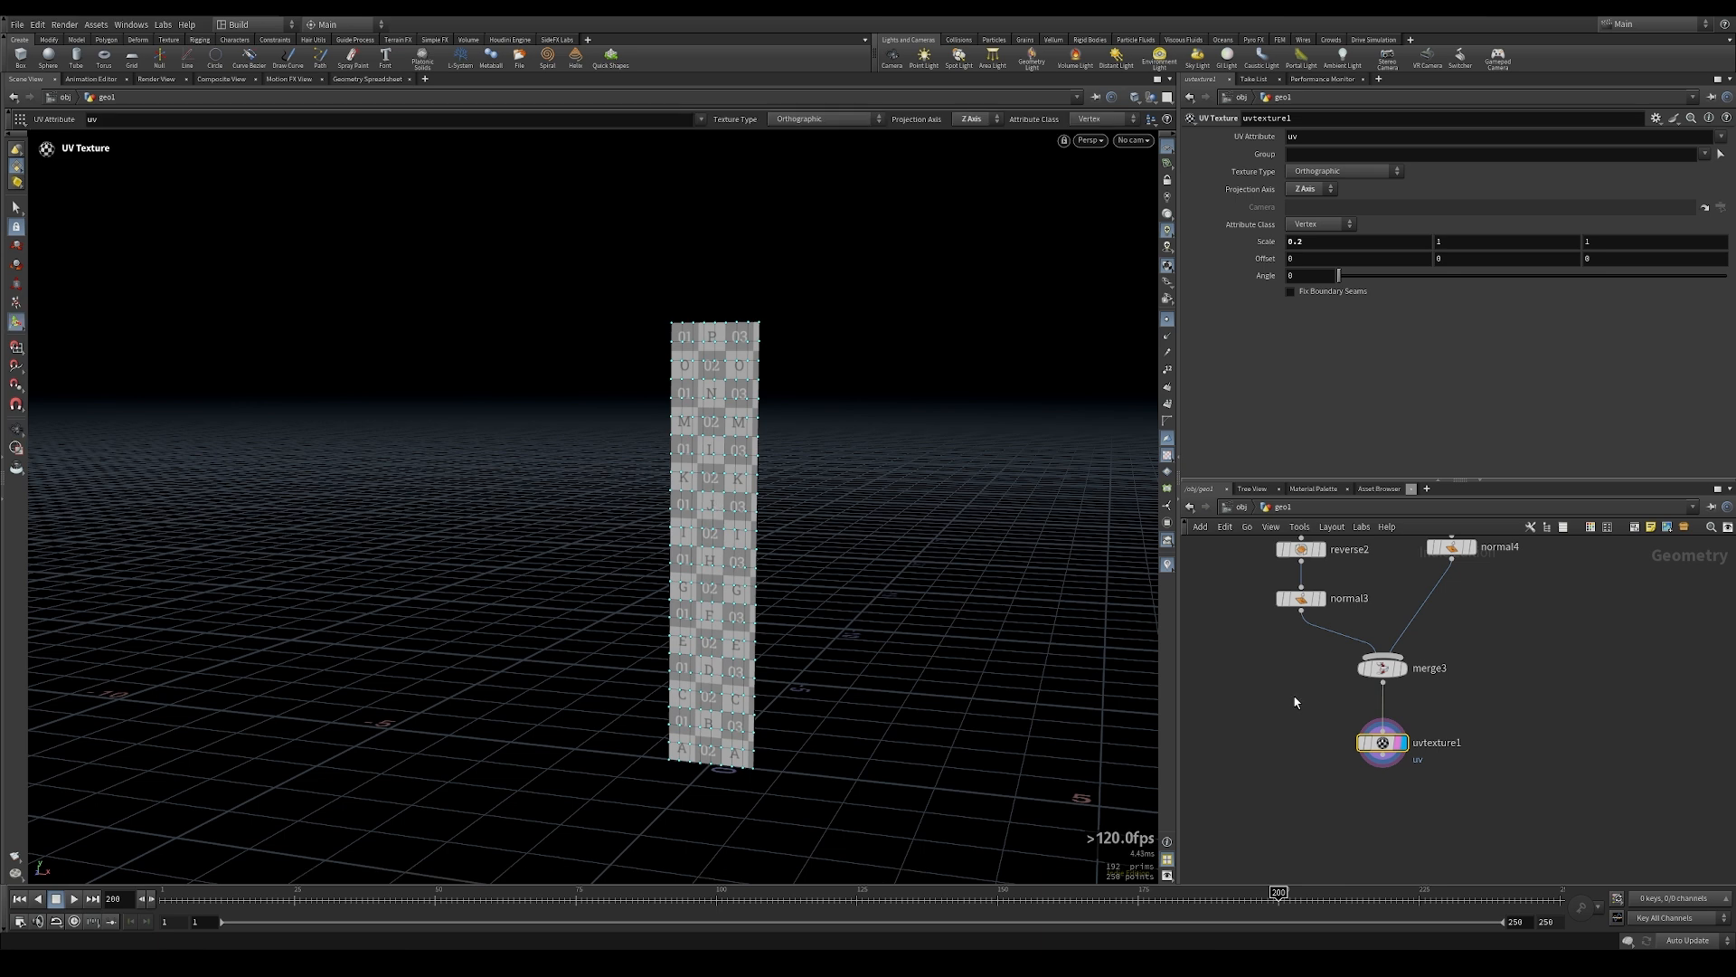
Compare the strip's UV layout with its checker texture in the perspective view
key(space+5)
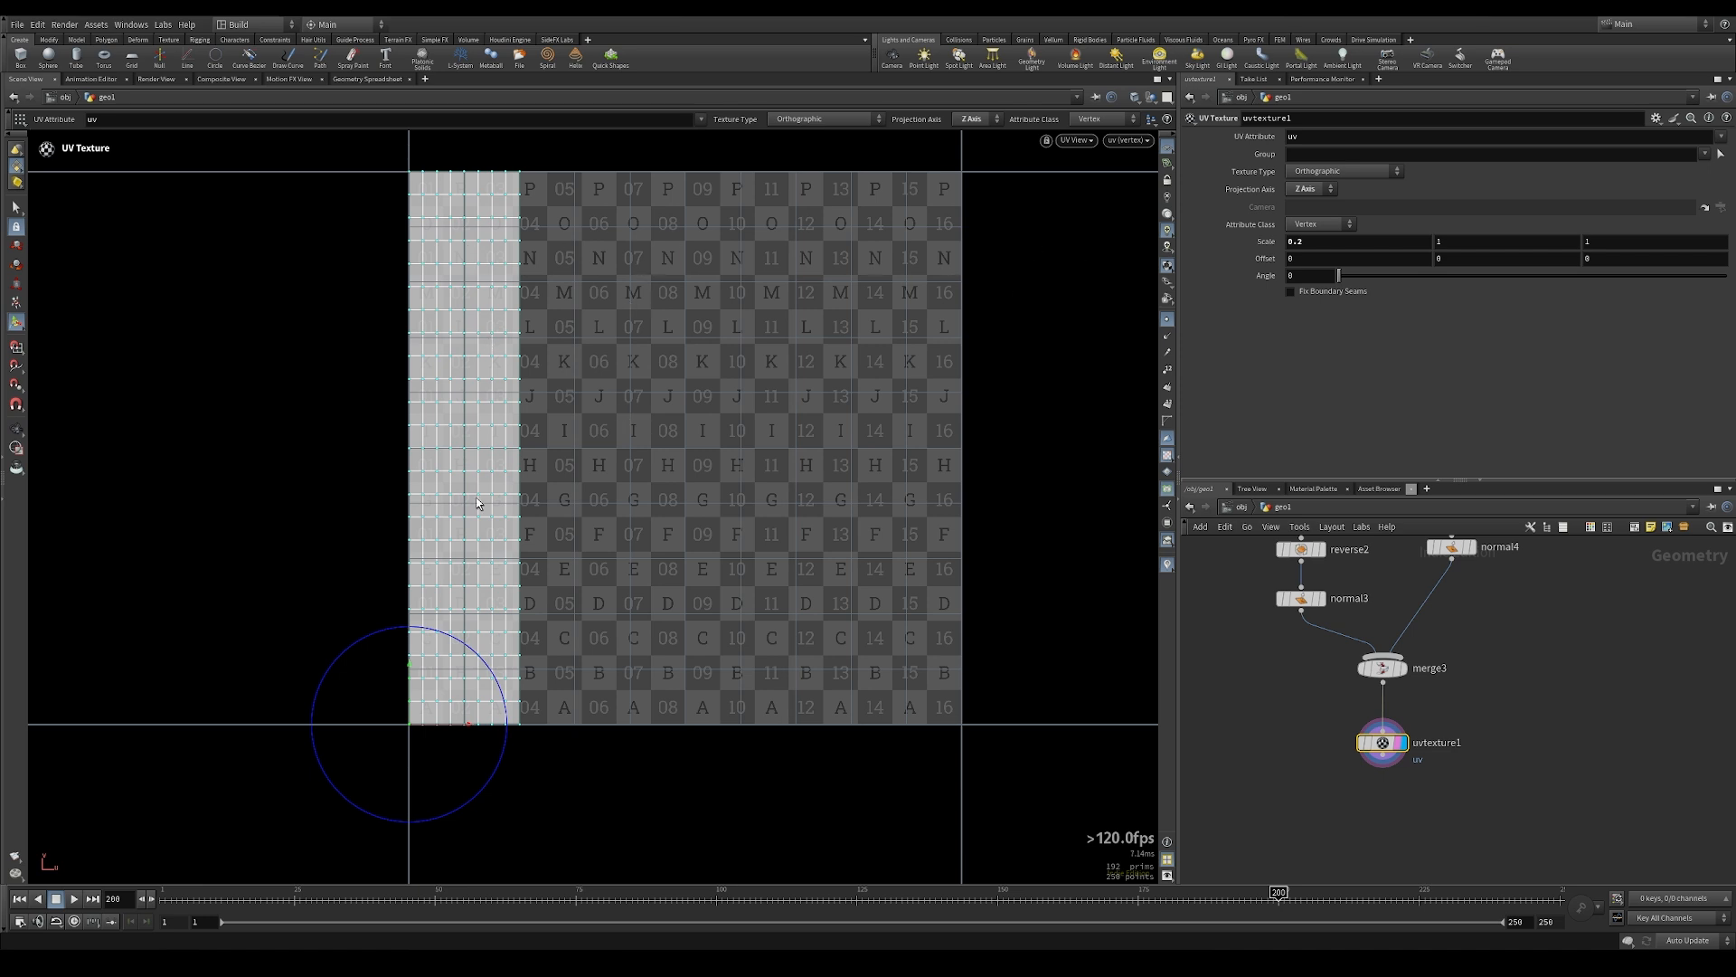
key(space+1)
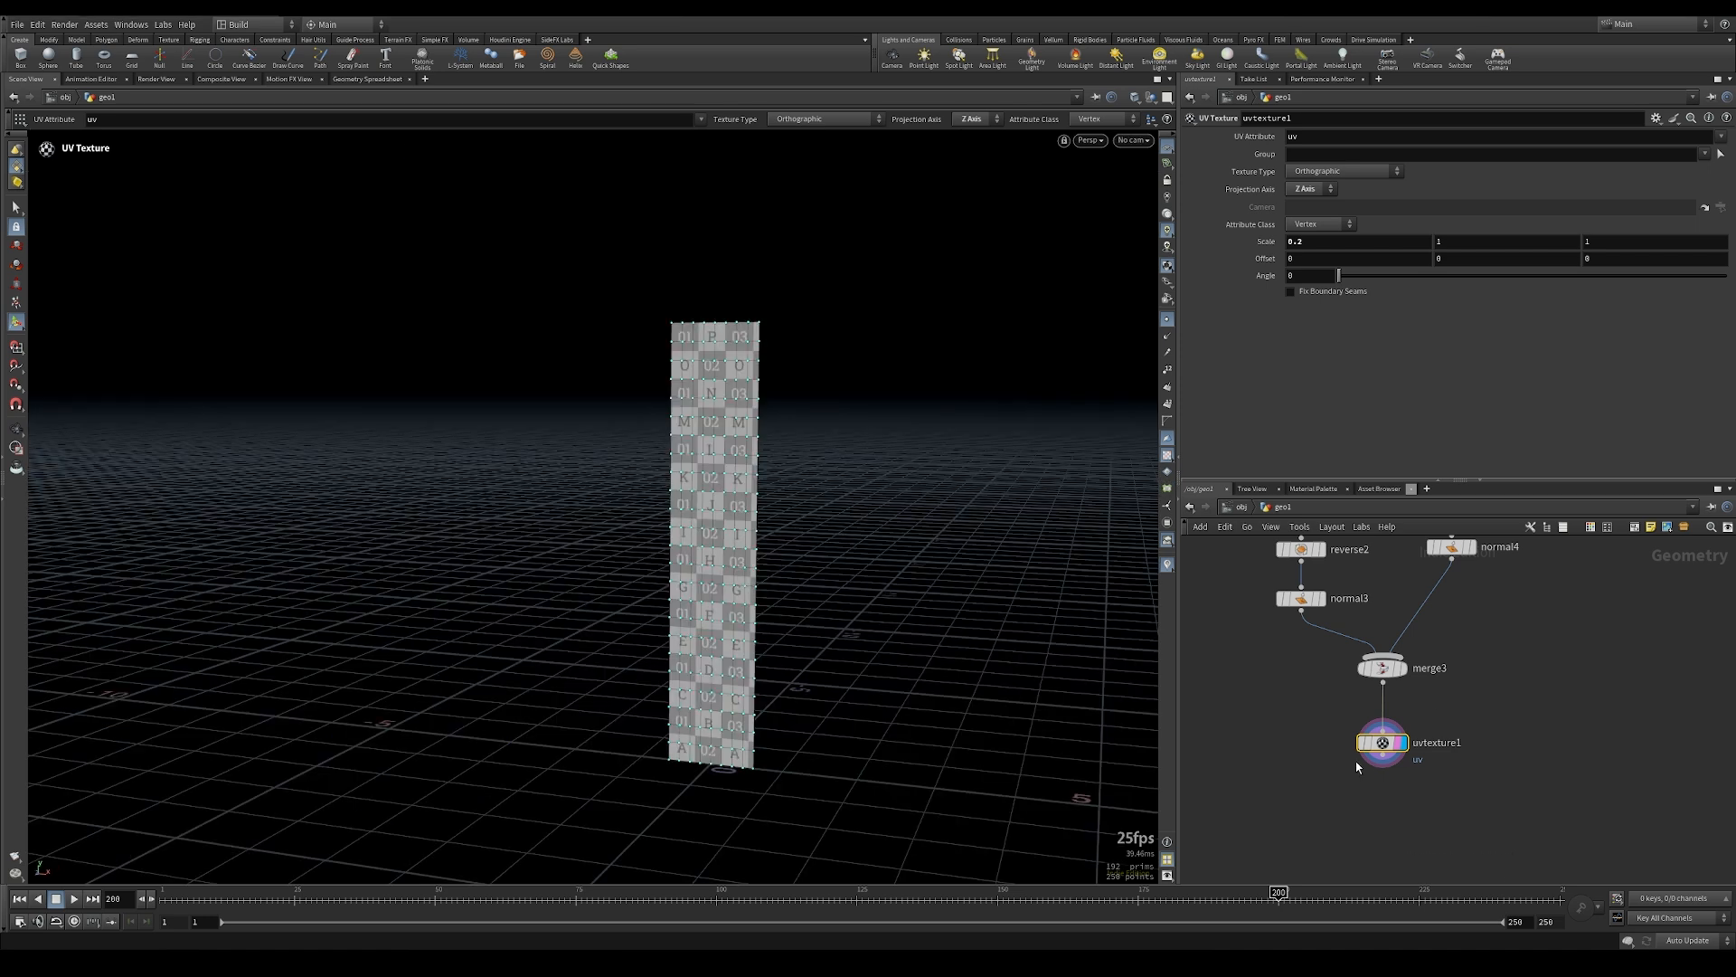
key(Escape)
drag(811, 593, 763, 607)
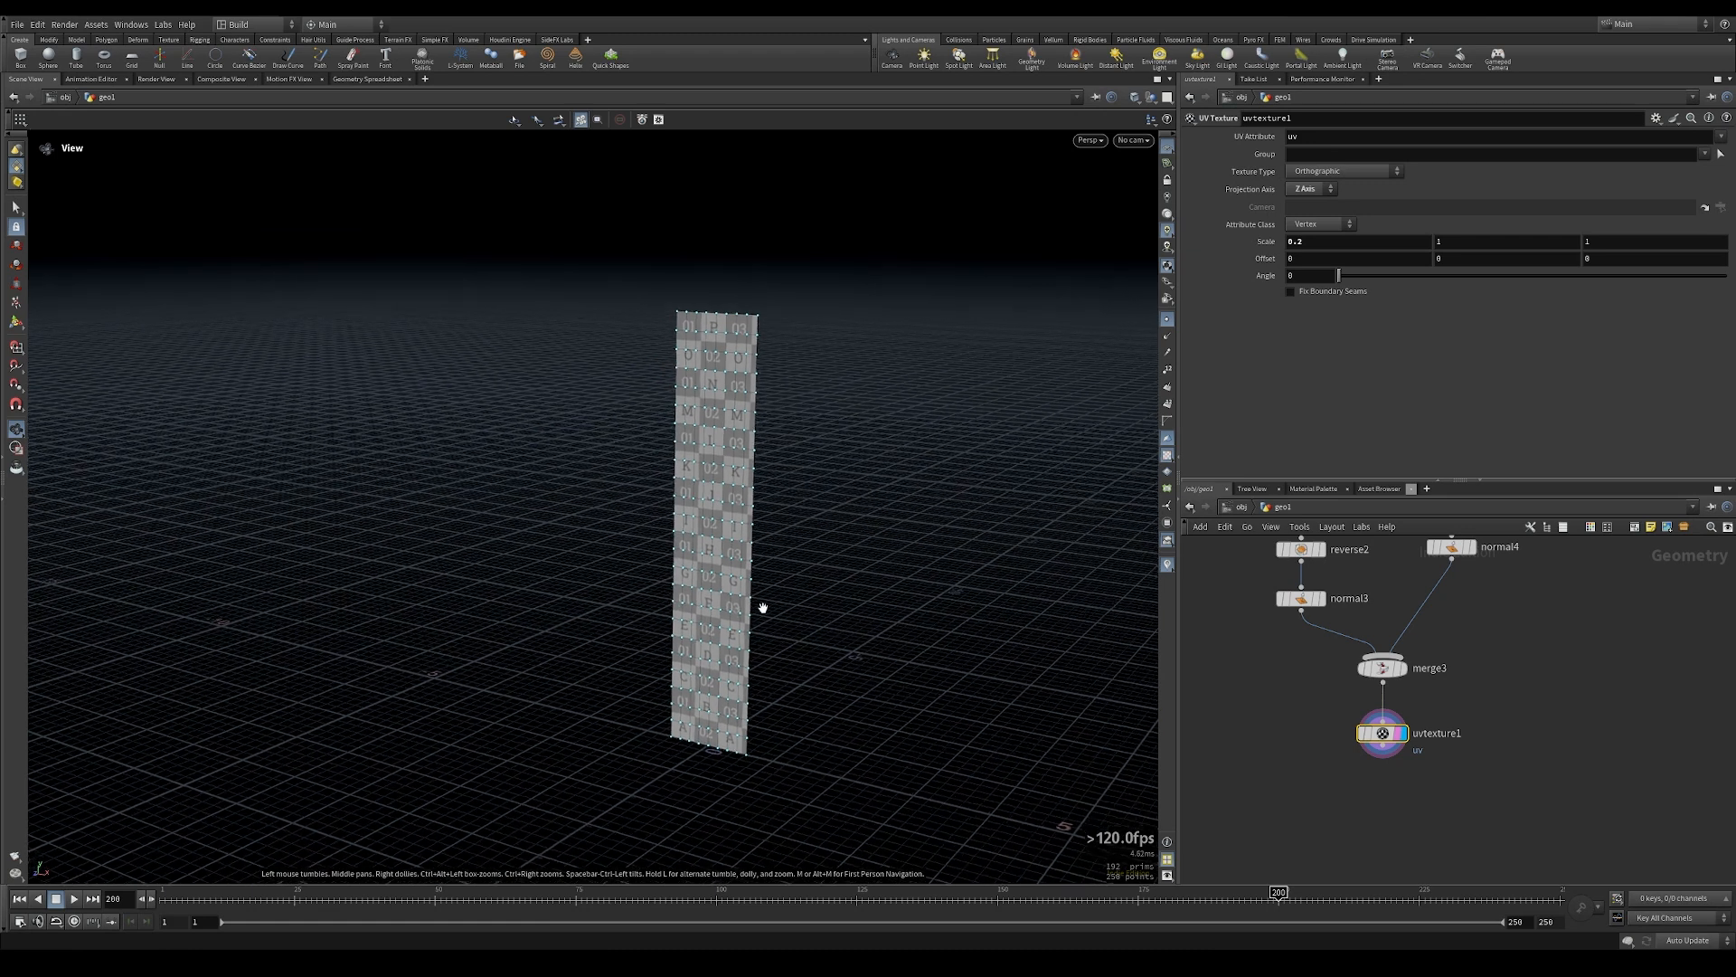
Create an Add node beside uvtexture1 and set its number of points to 10
key(Return)
key(Tab)
key(Return)
click(1514, 733)
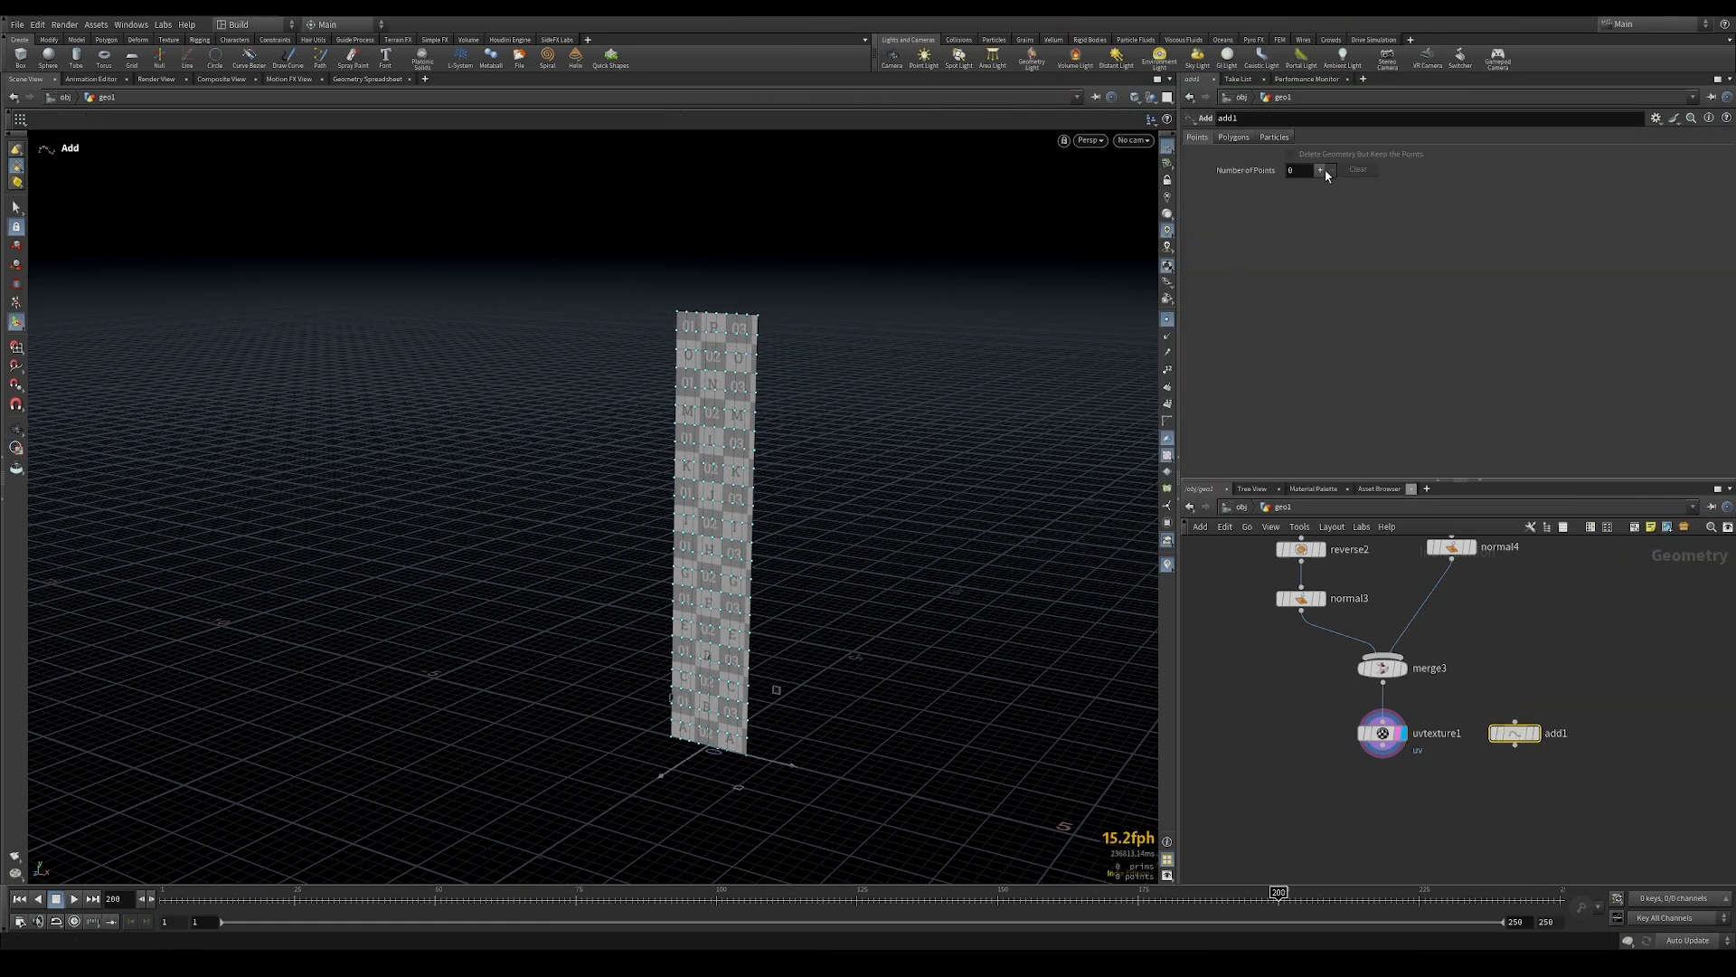
click(1306, 171)
text(10)
key(Return)
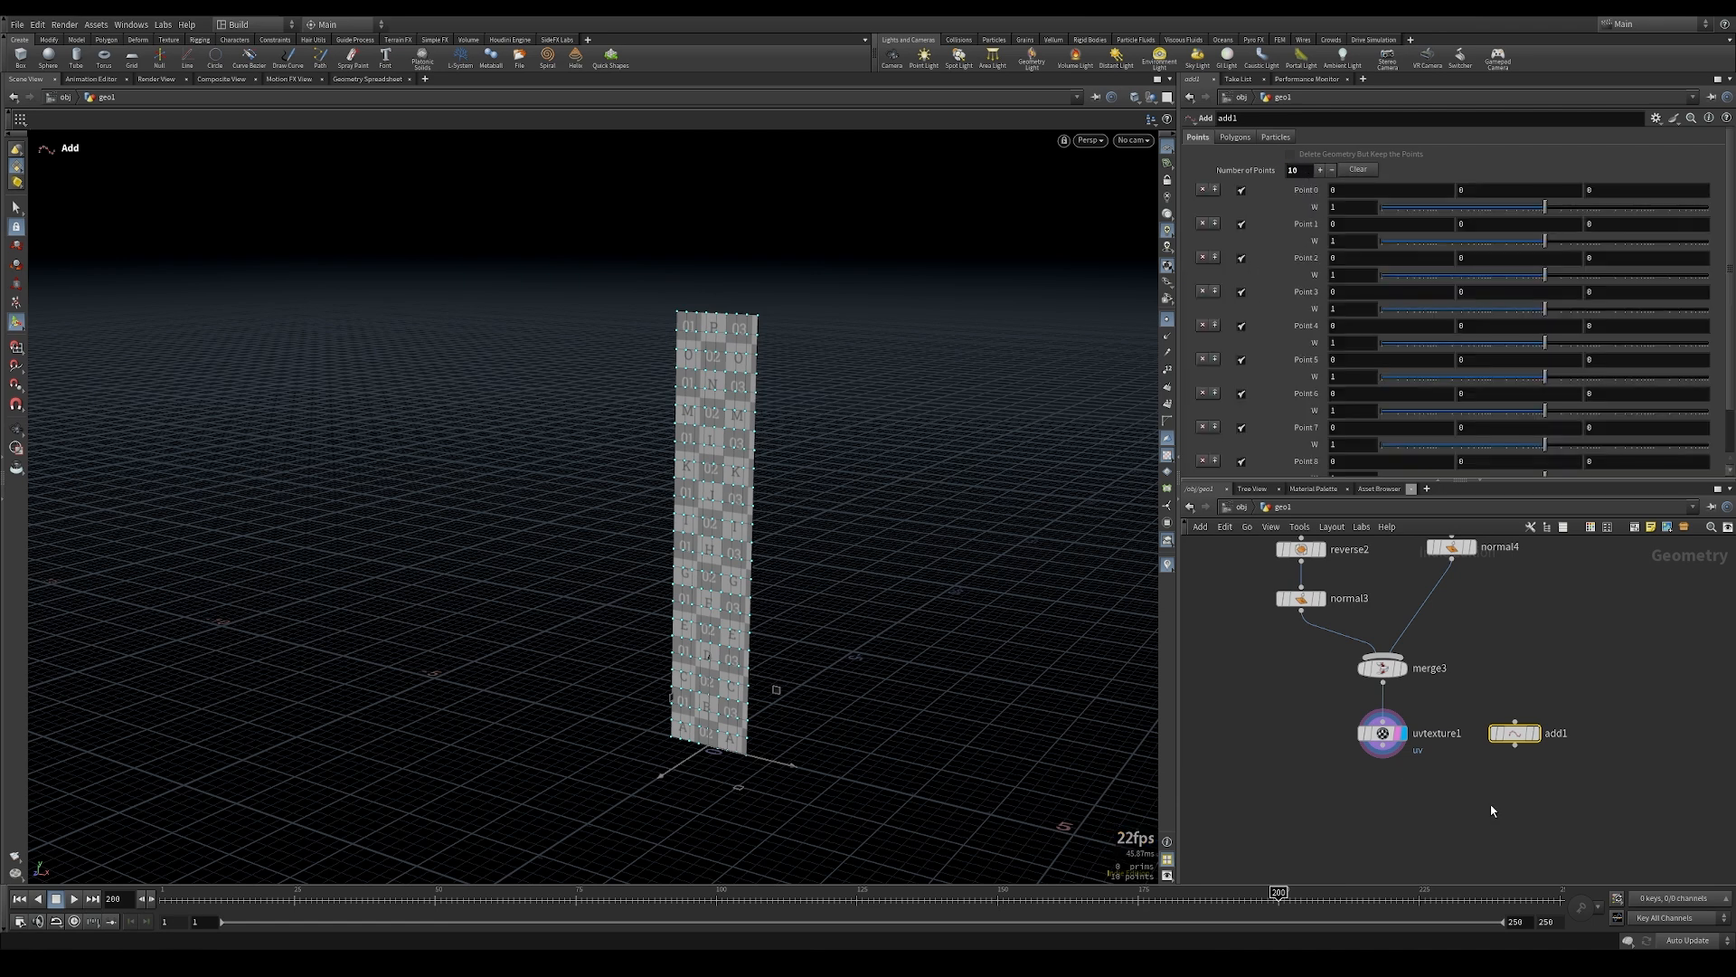
Add a Copy to Points node that copies the uvtexture1 strip onto the add1 points, and check its geometry info
middle_drag(1492, 811, 1473, 778)
key(Tab)
text(copyt)
key(Down)
key(Down)
key(Return)
click(1449, 765)
drag(1385, 716, 1439, 751)
drag(1508, 706, 1459, 751)
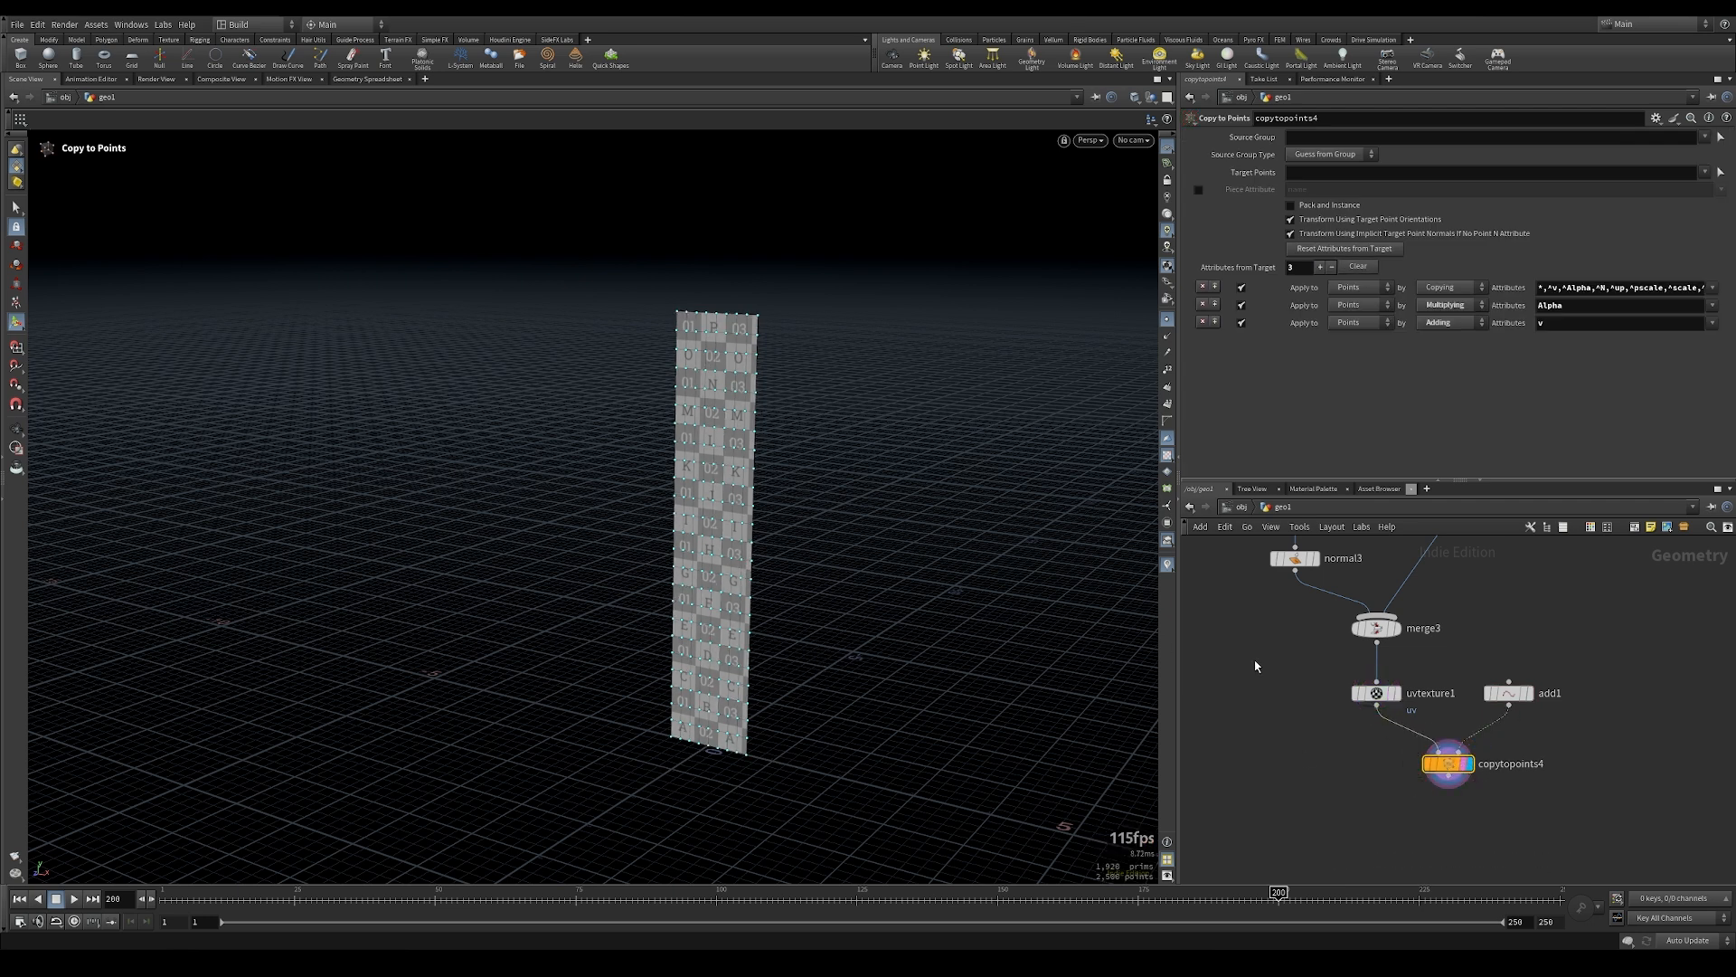
middle_click(1443, 764)
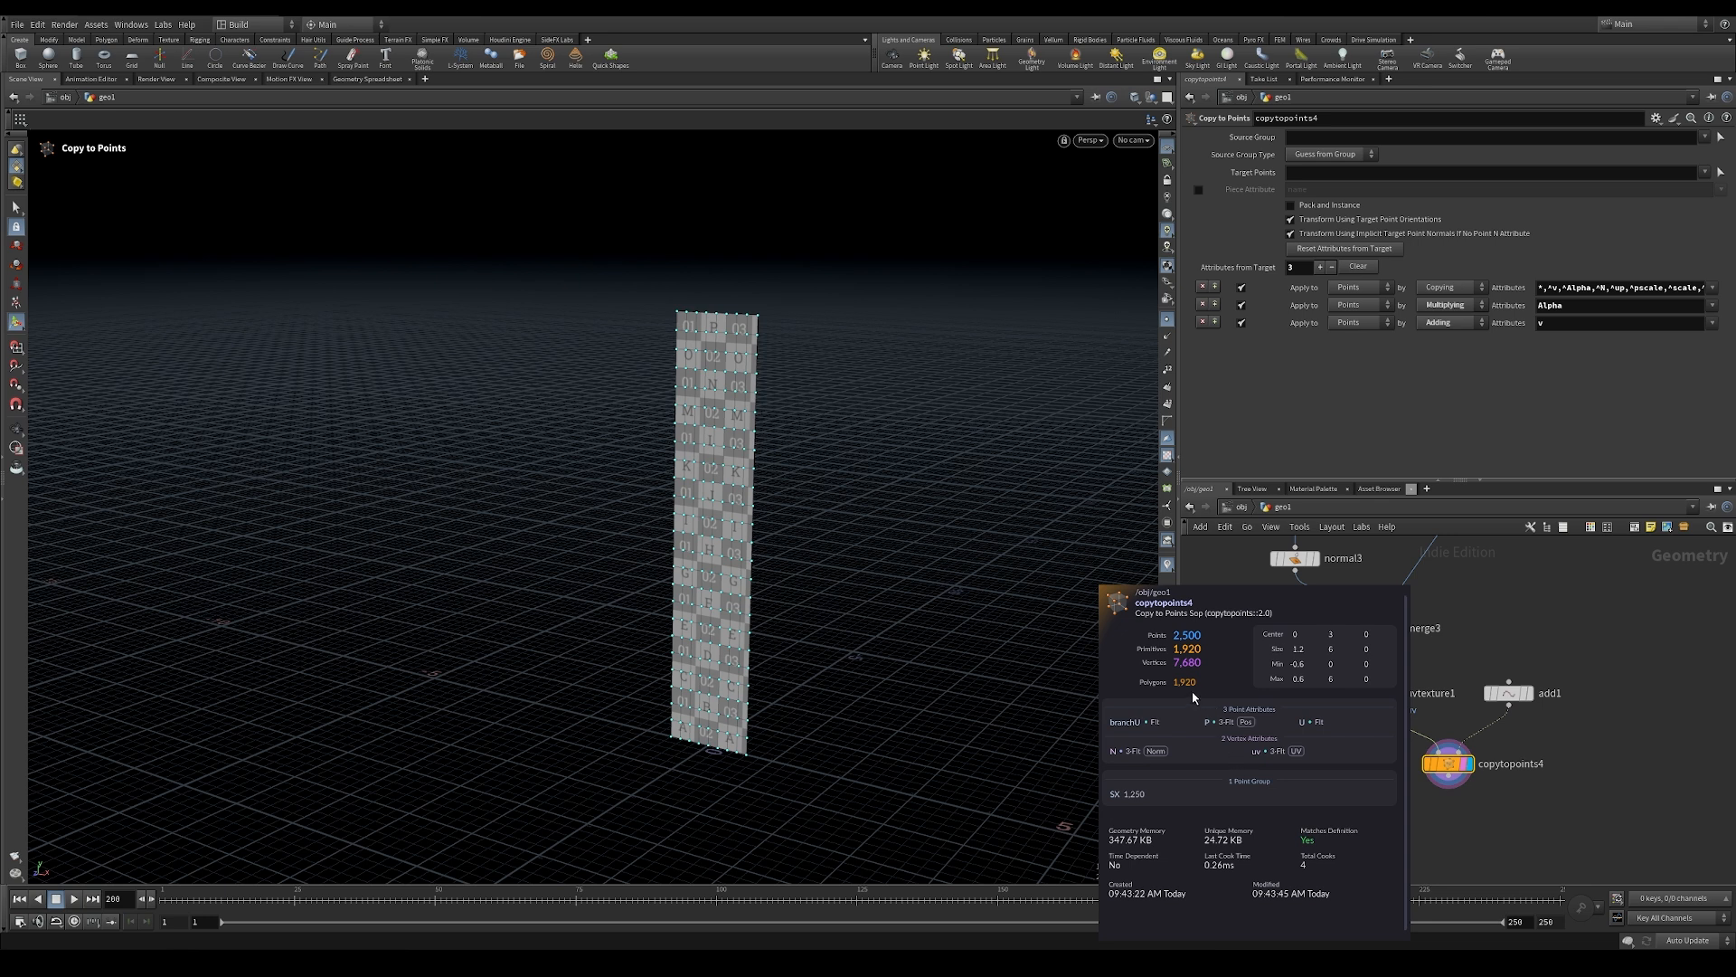
Insert a Point Wrangle between add1 and copytopoints4 and rename it set_variant
key(Tab)
text(wrangl)
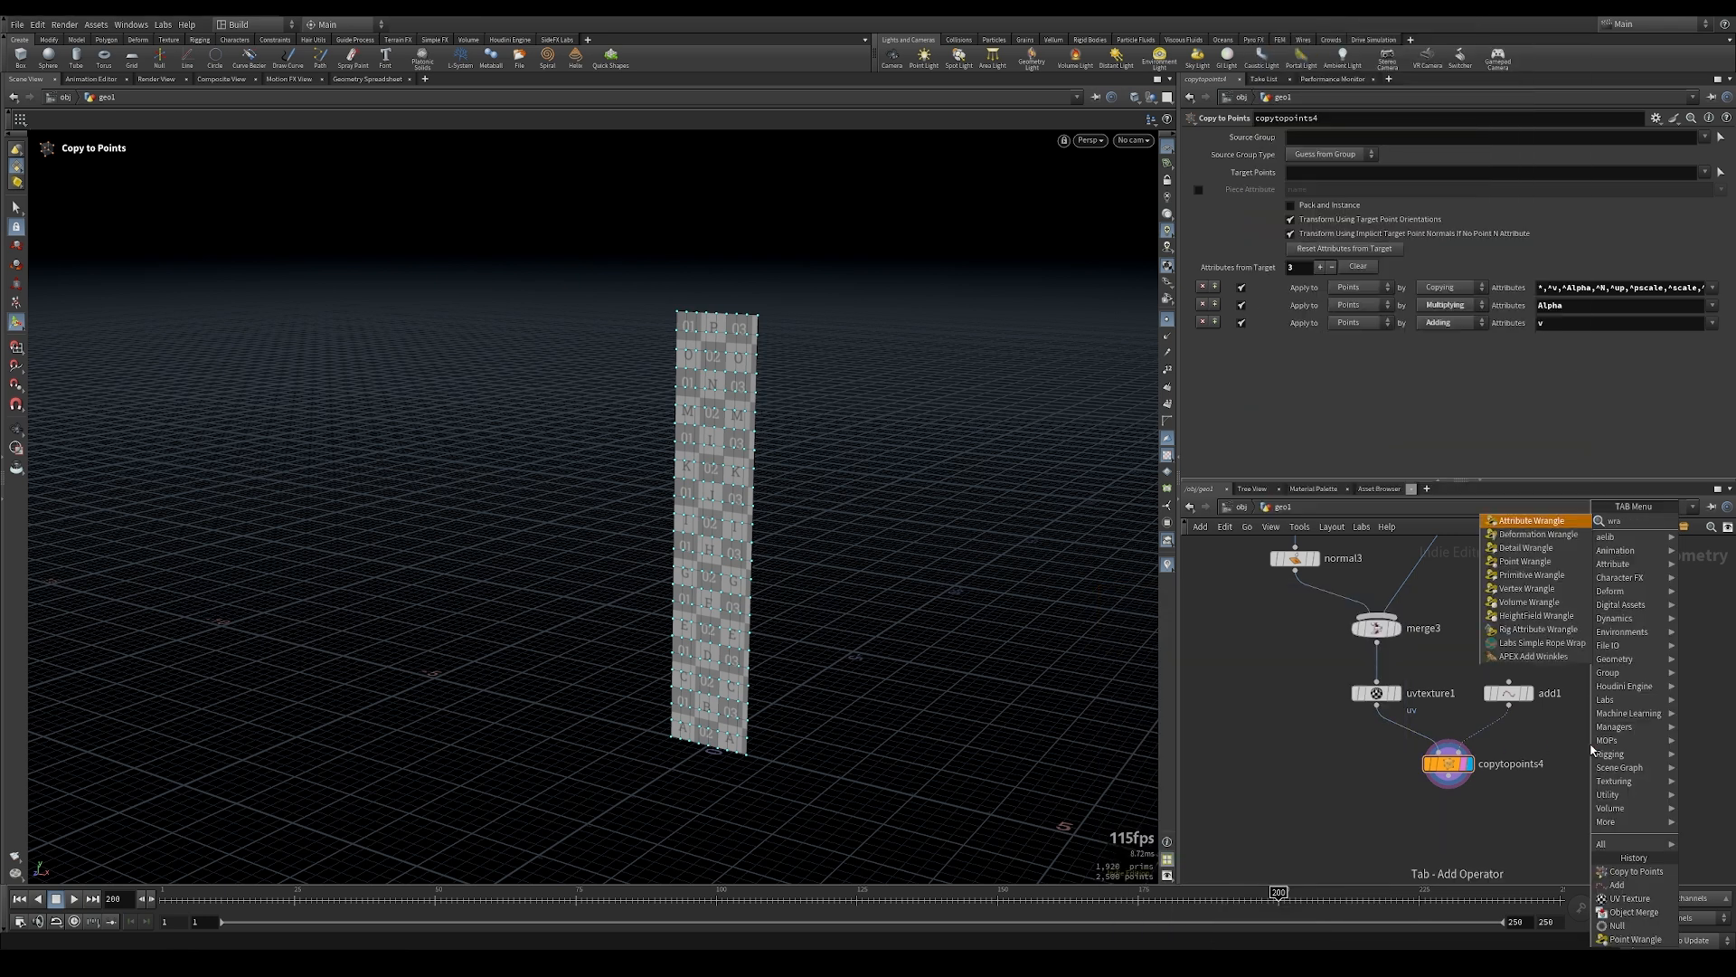
key(Down)
key(Down)
key(Down)
key(Return)
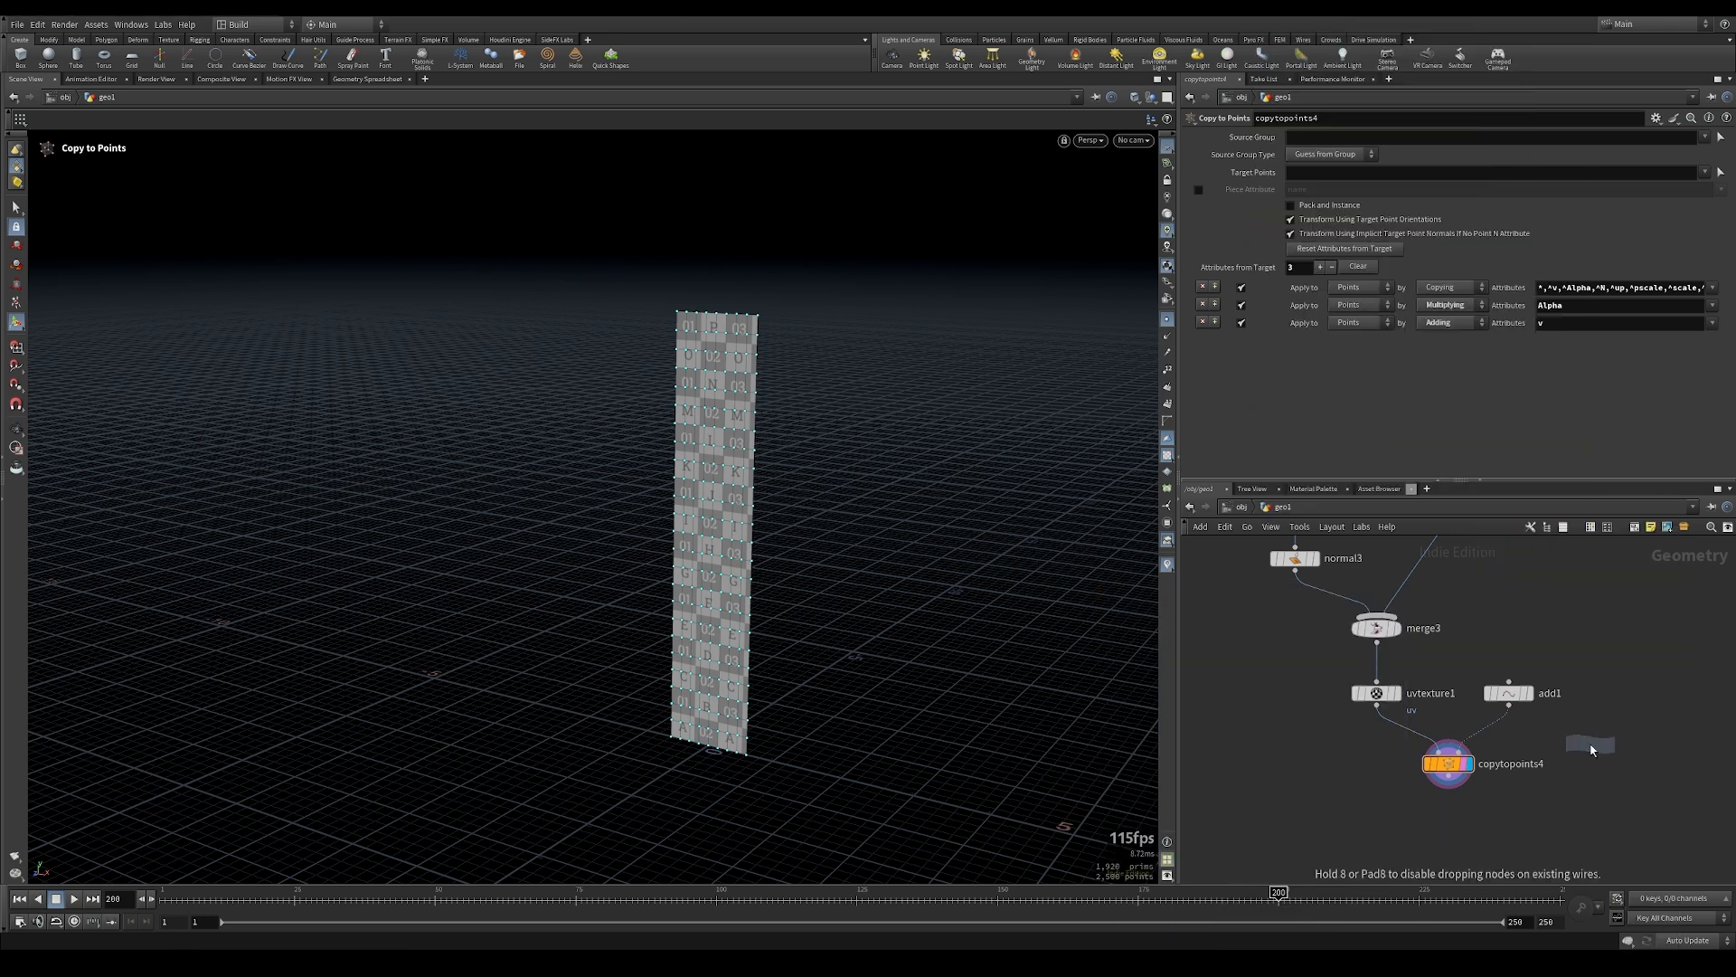
click(1487, 735)
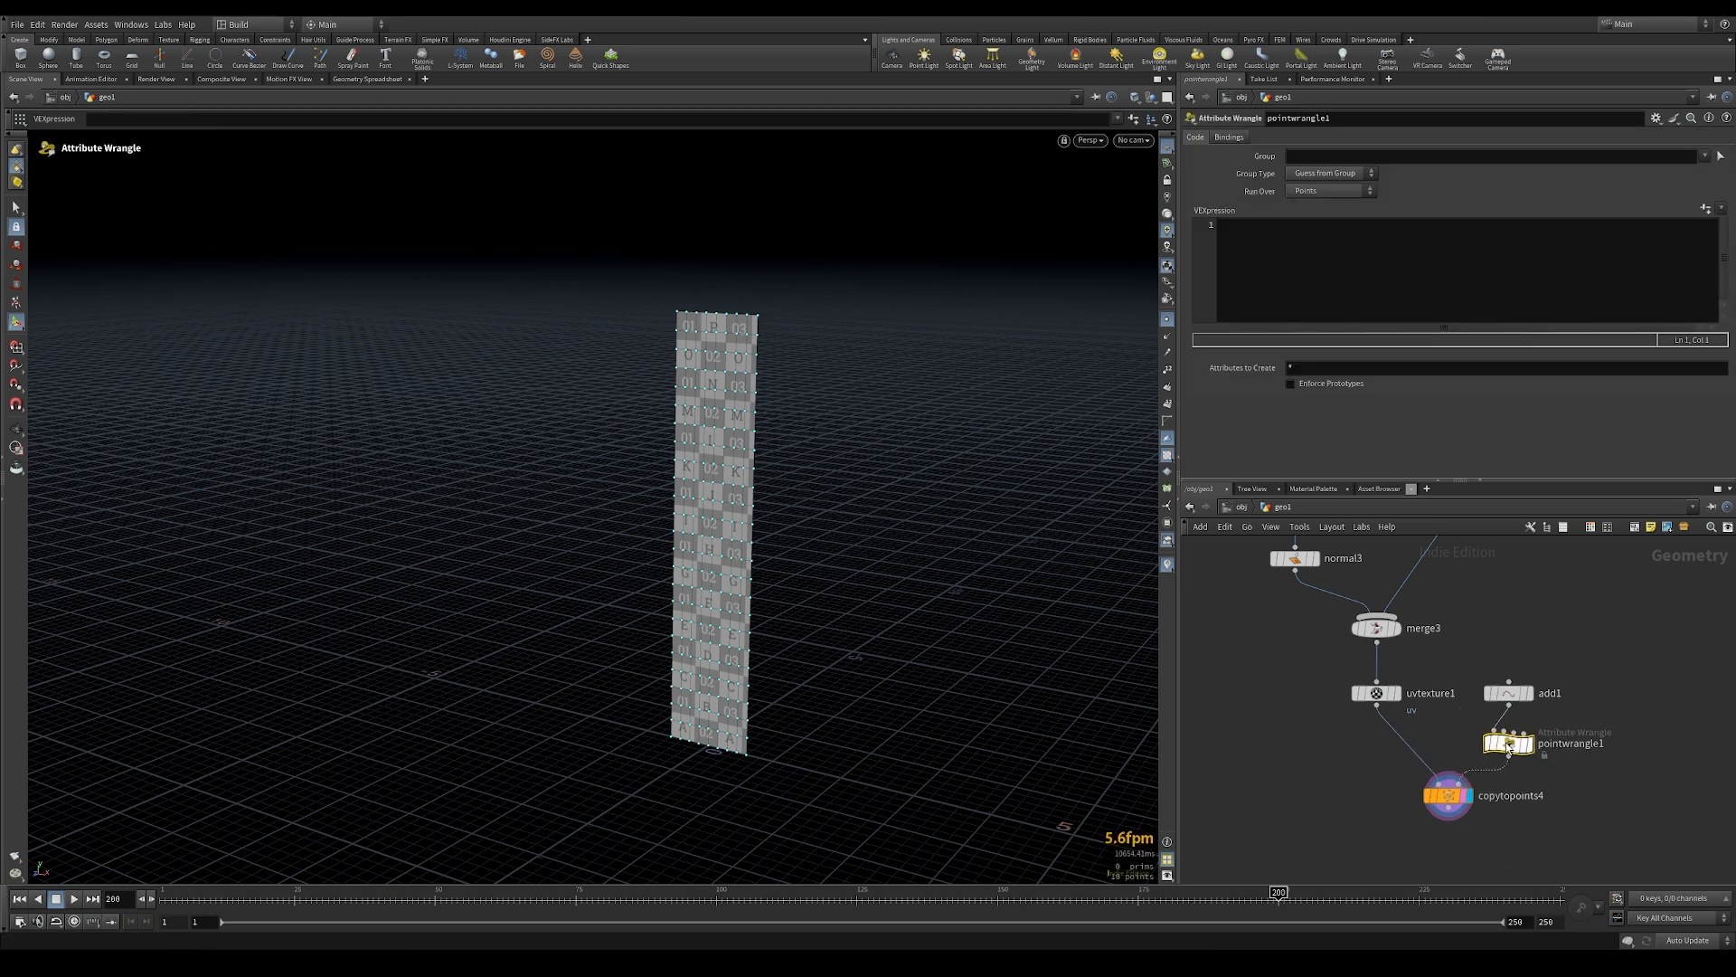
double_click(1570, 743)
text(set_variant)
key(Return)
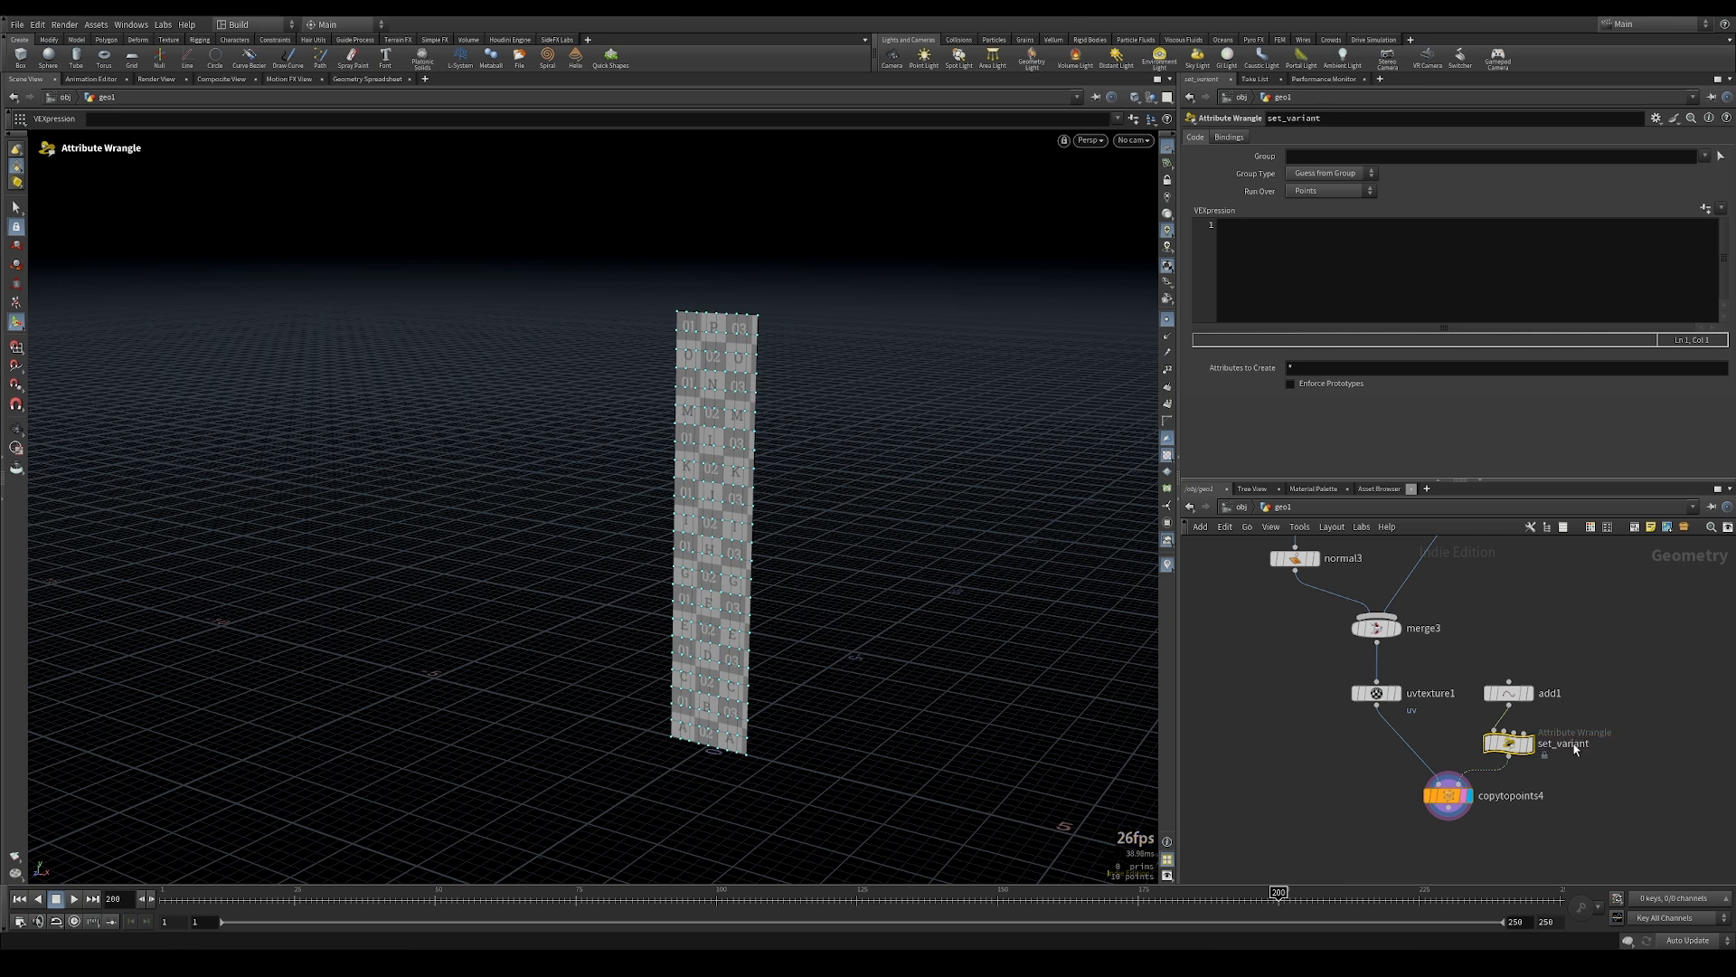
click(1433, 279)
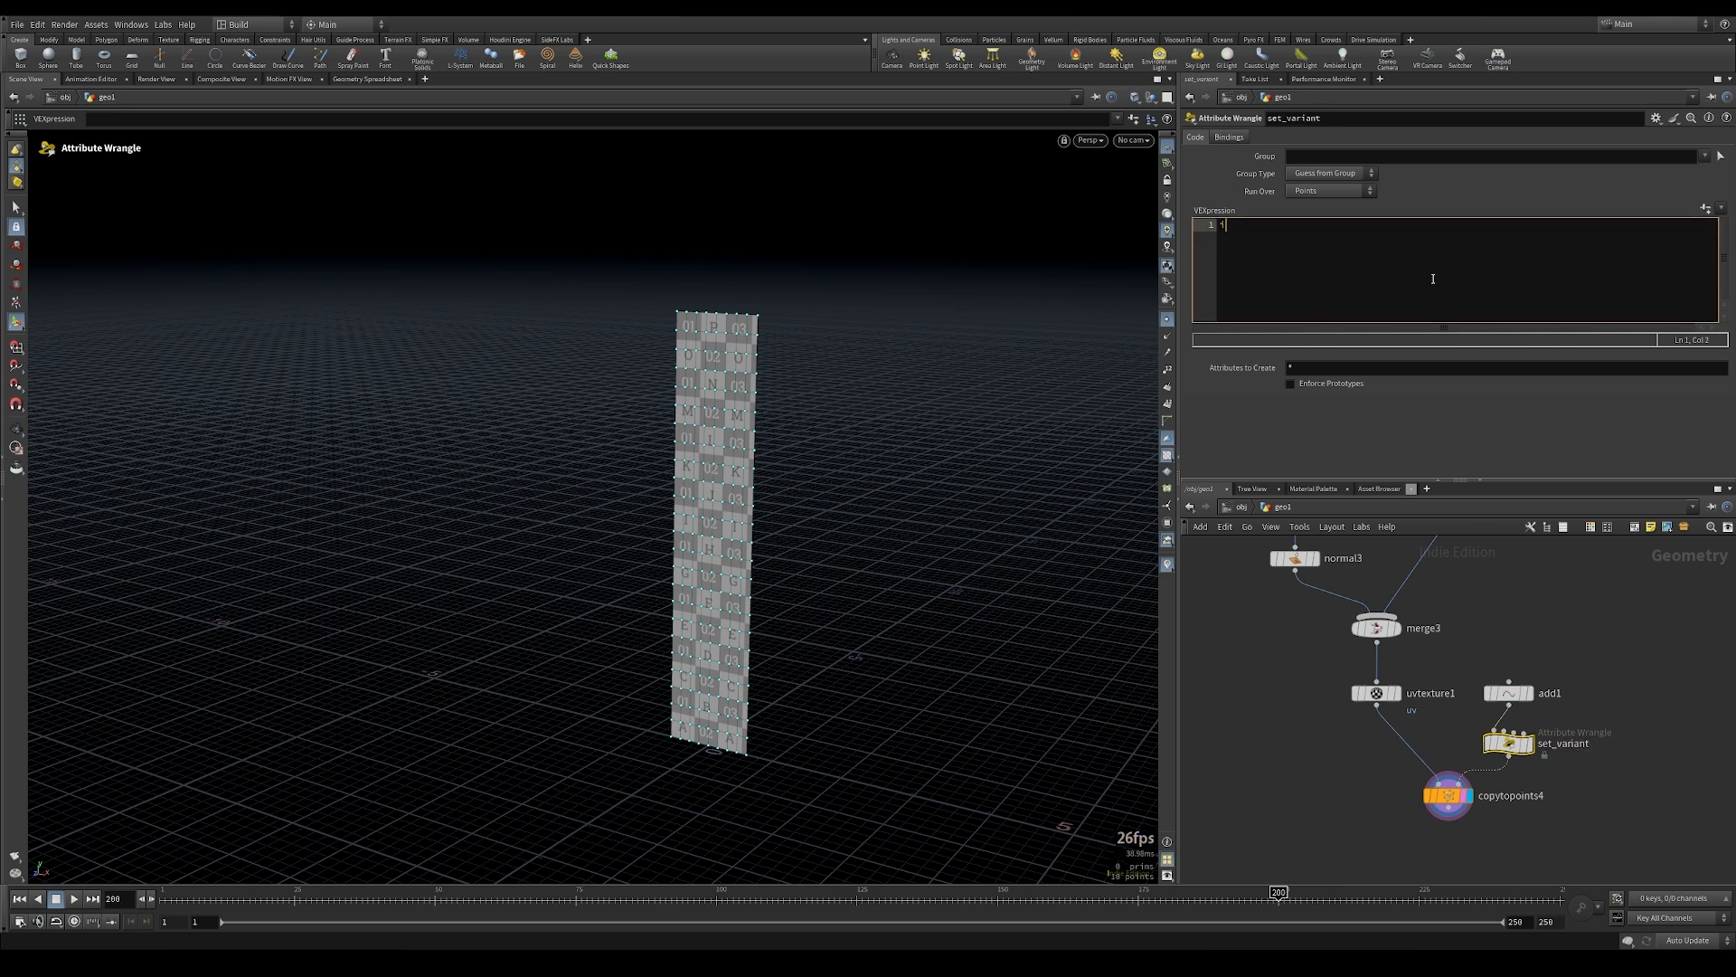
text(i@@)
key(BackSpace)
text(@)
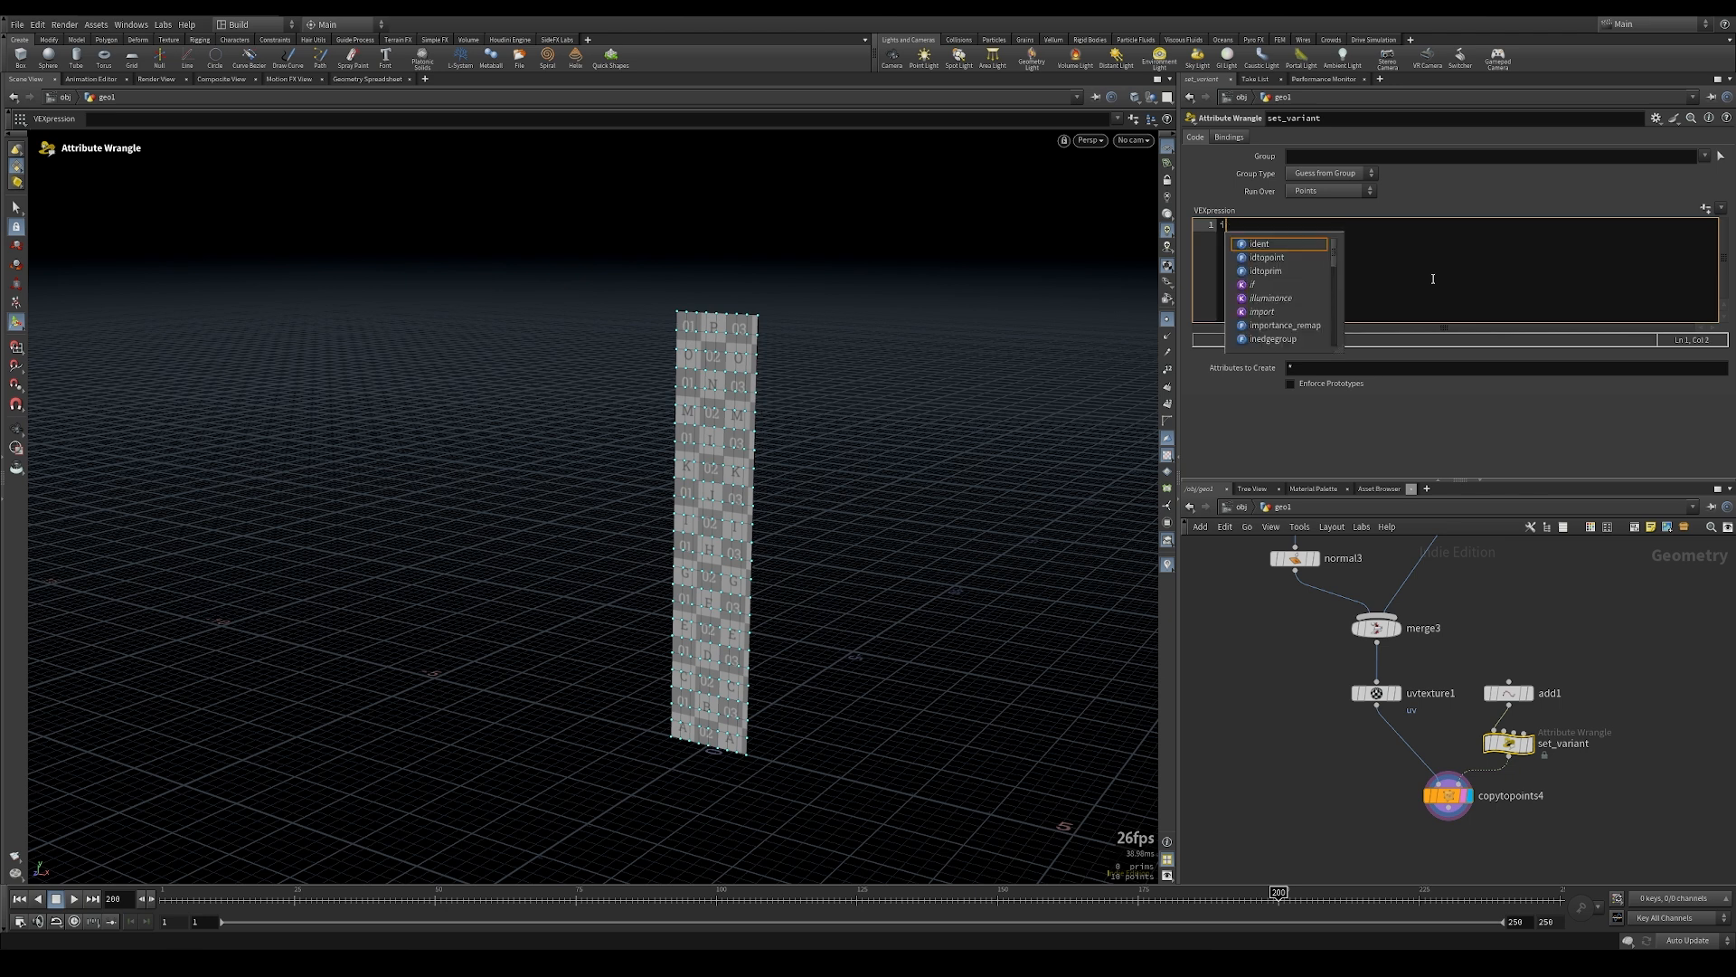
text(@variant )
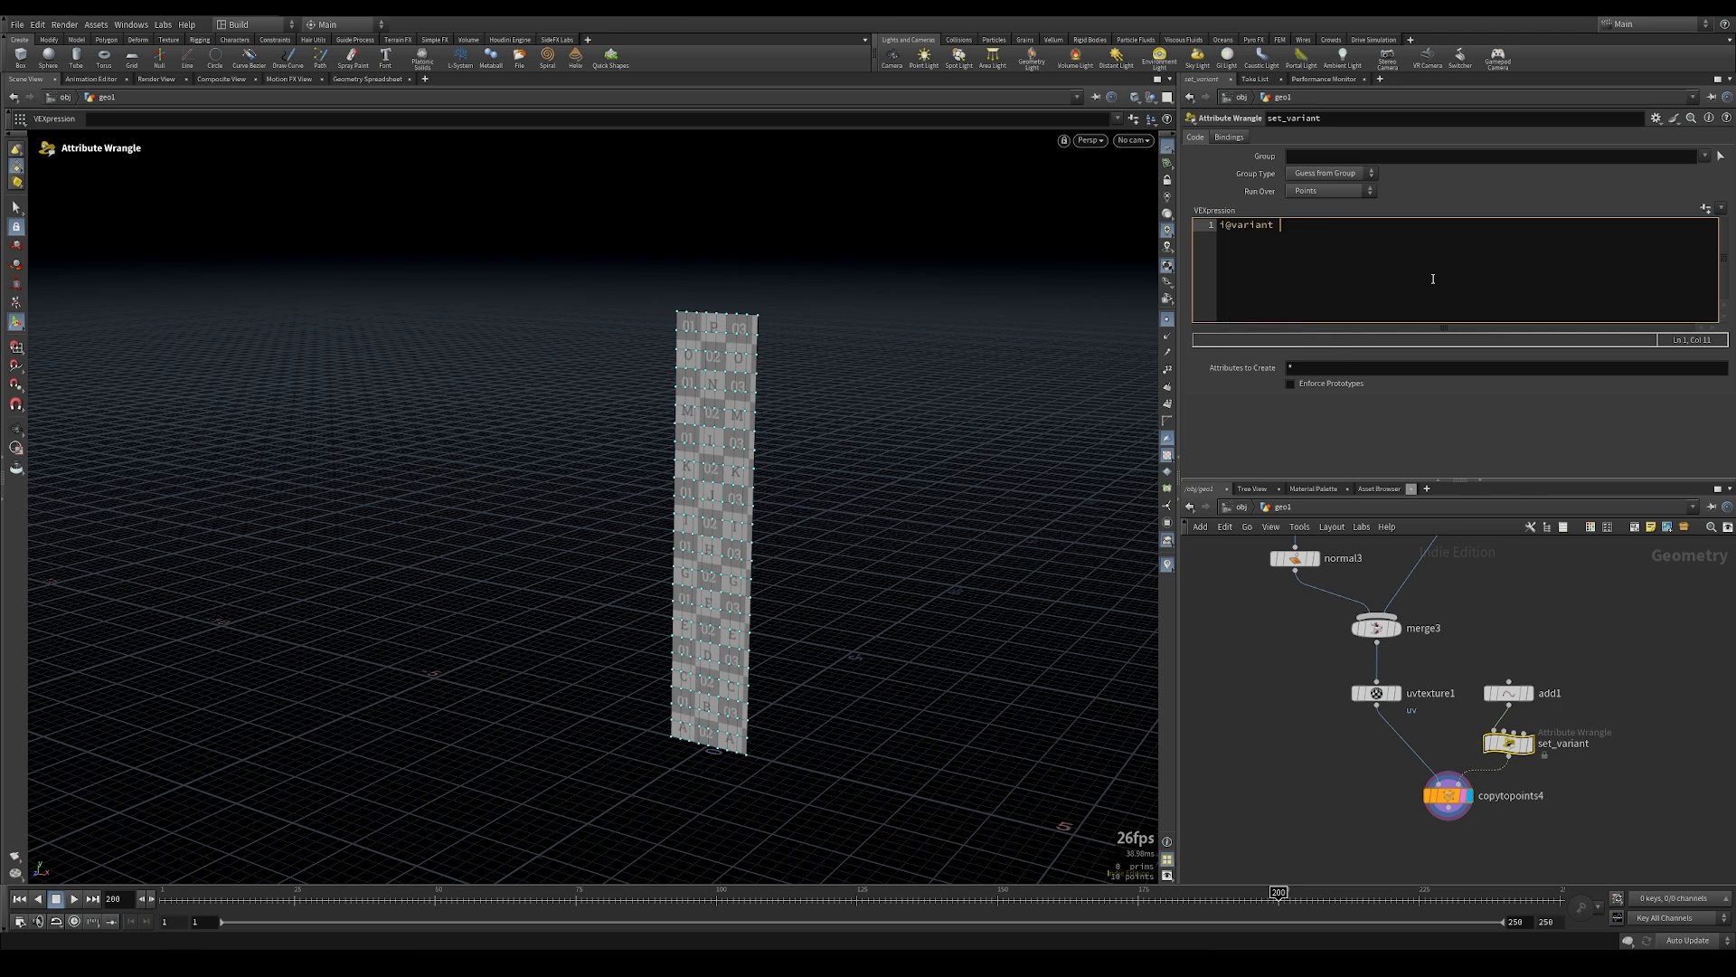
text(= @ptnum;)
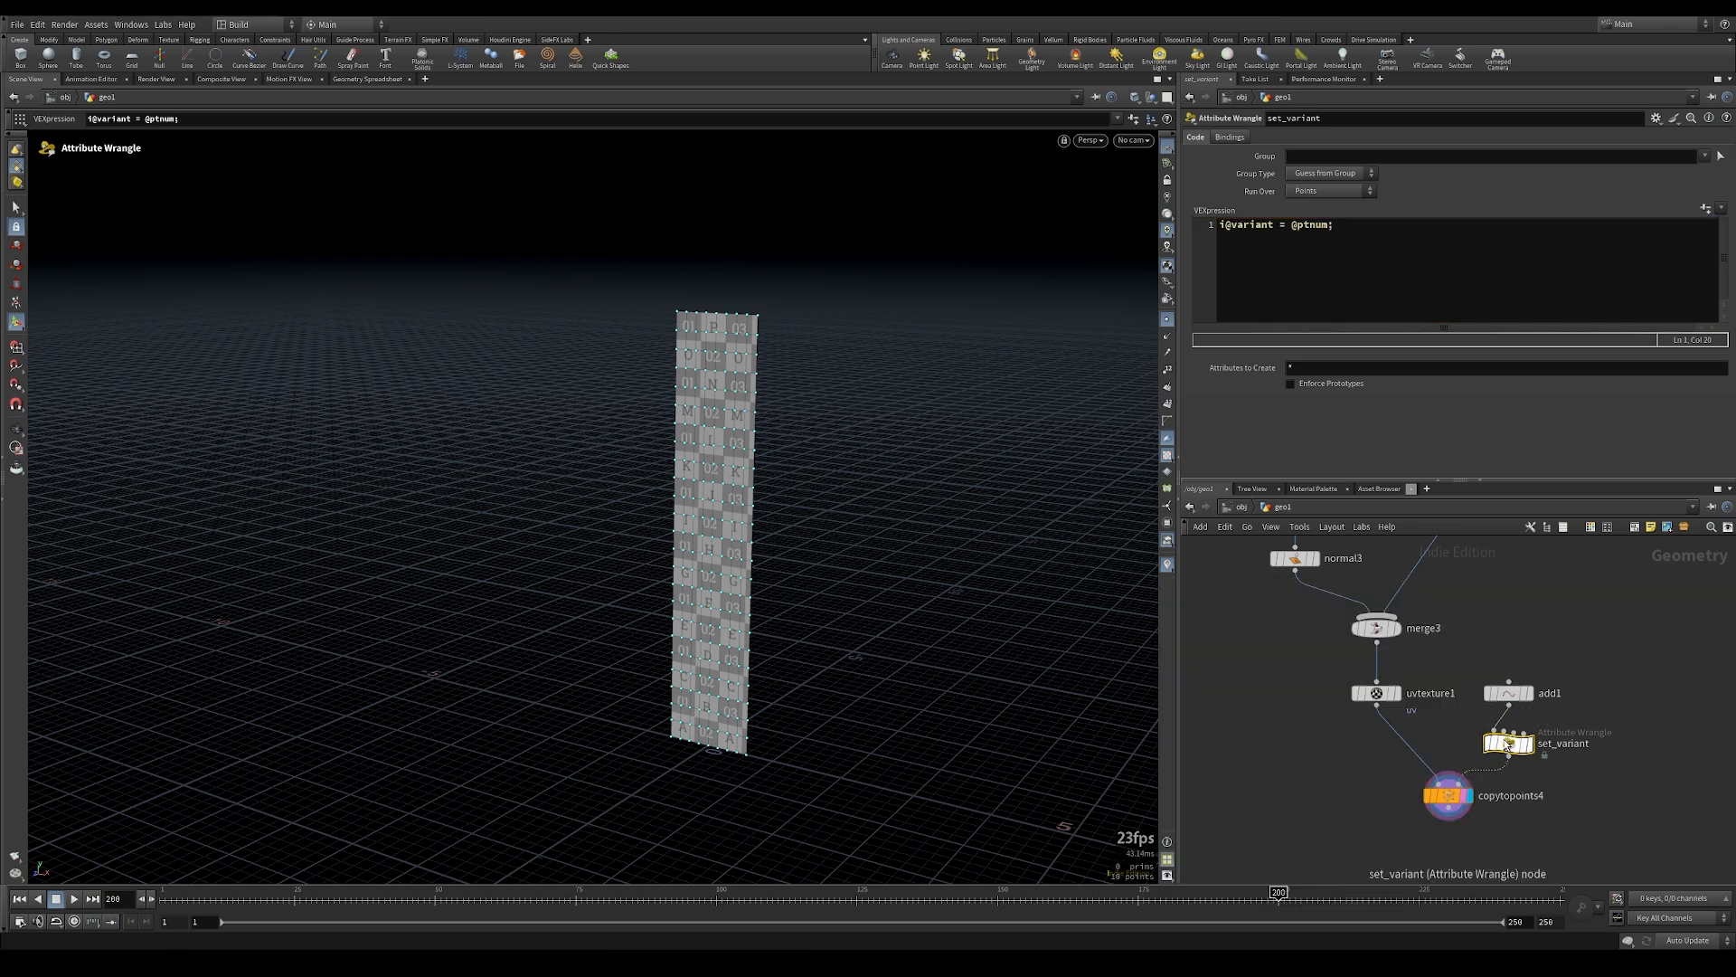
click(360, 80)
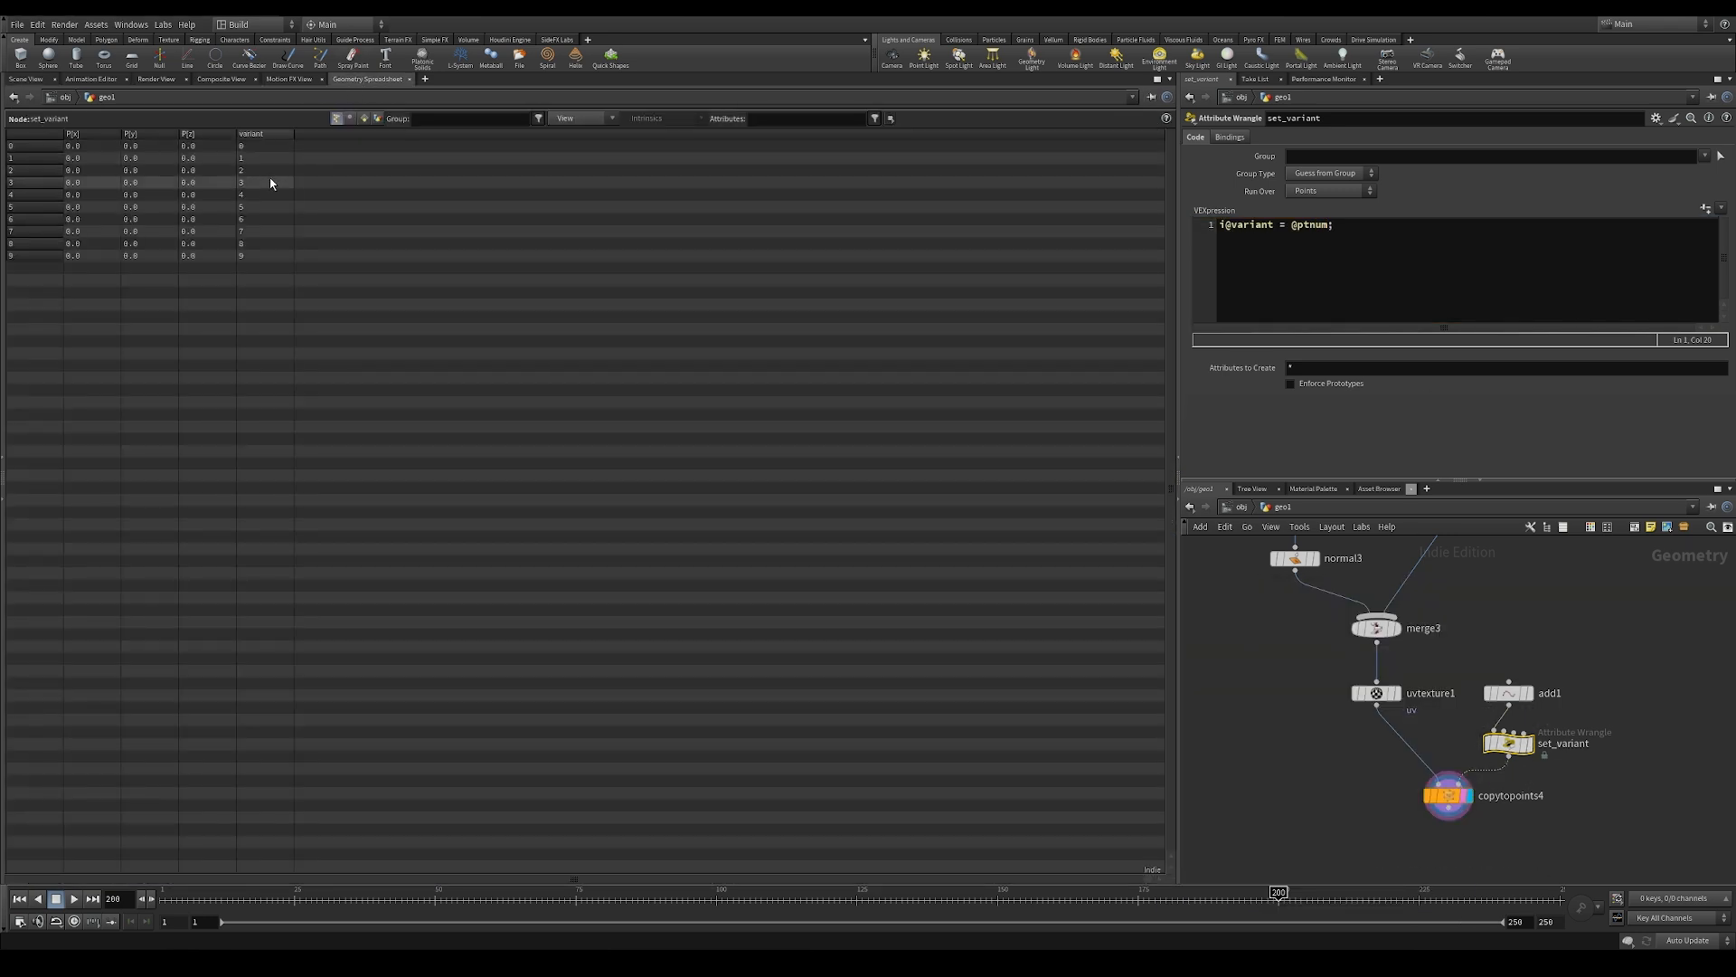
click(26, 80)
Add an Attribute Promote node after copytopoints4 and display it
middle_drag(1396, 821, 1391, 761)
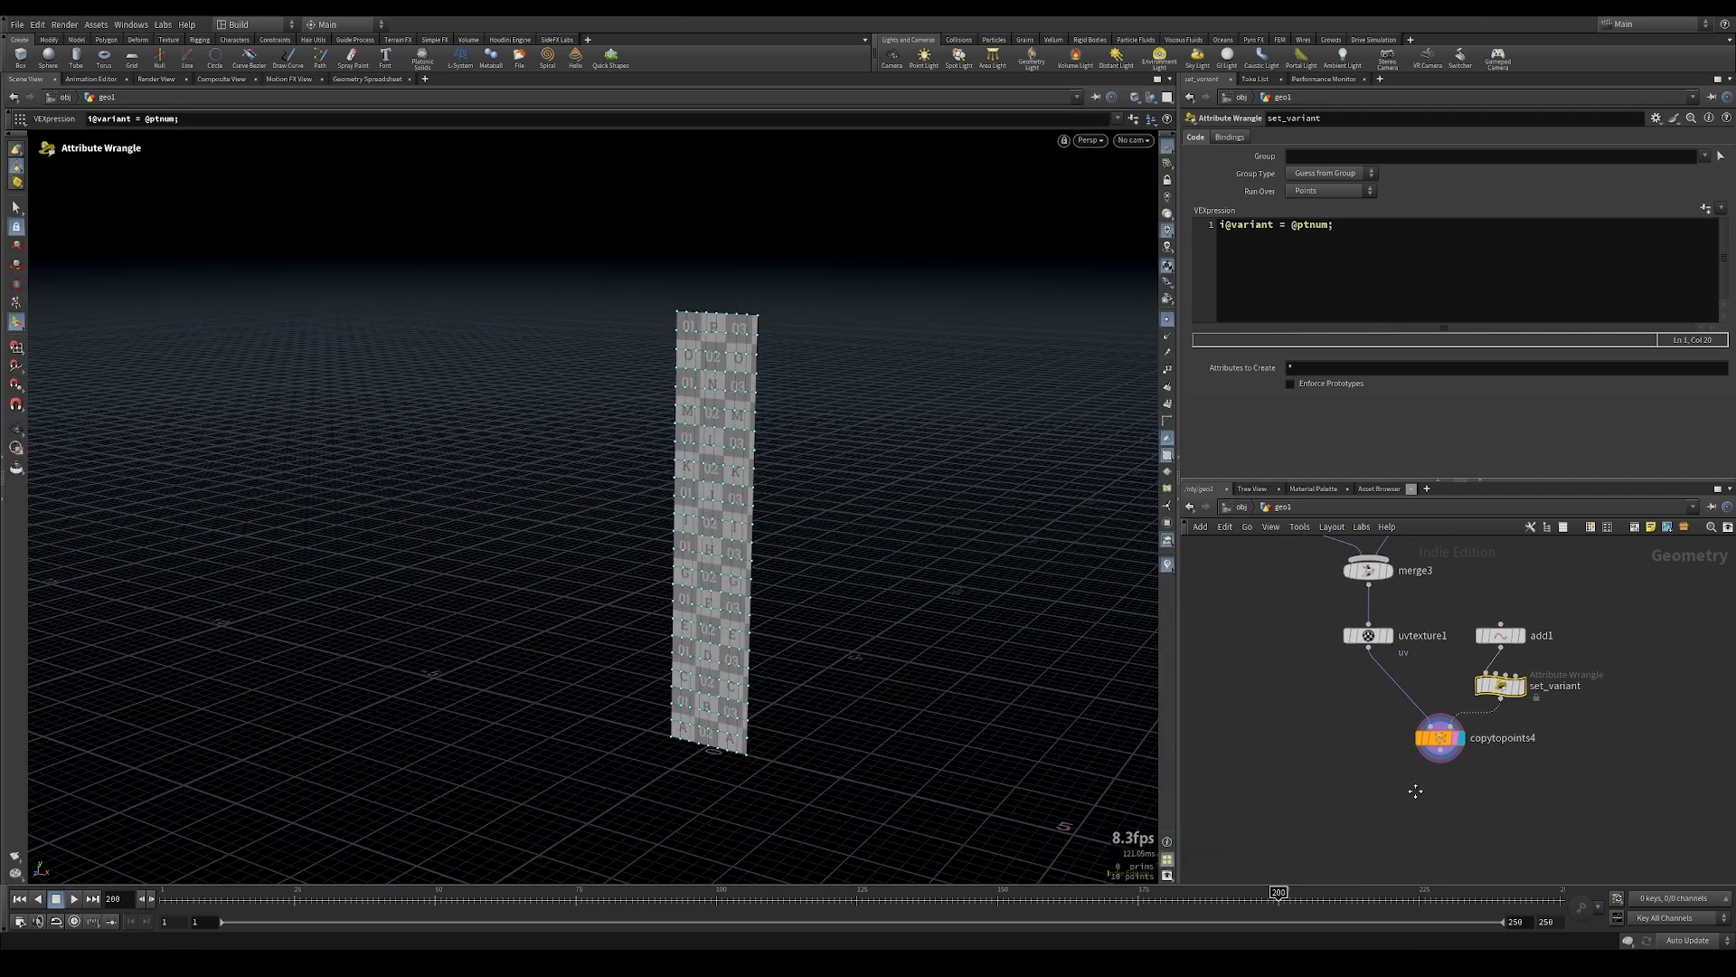
key(Tab)
text(a)
key(BackSpace)
text(promot)
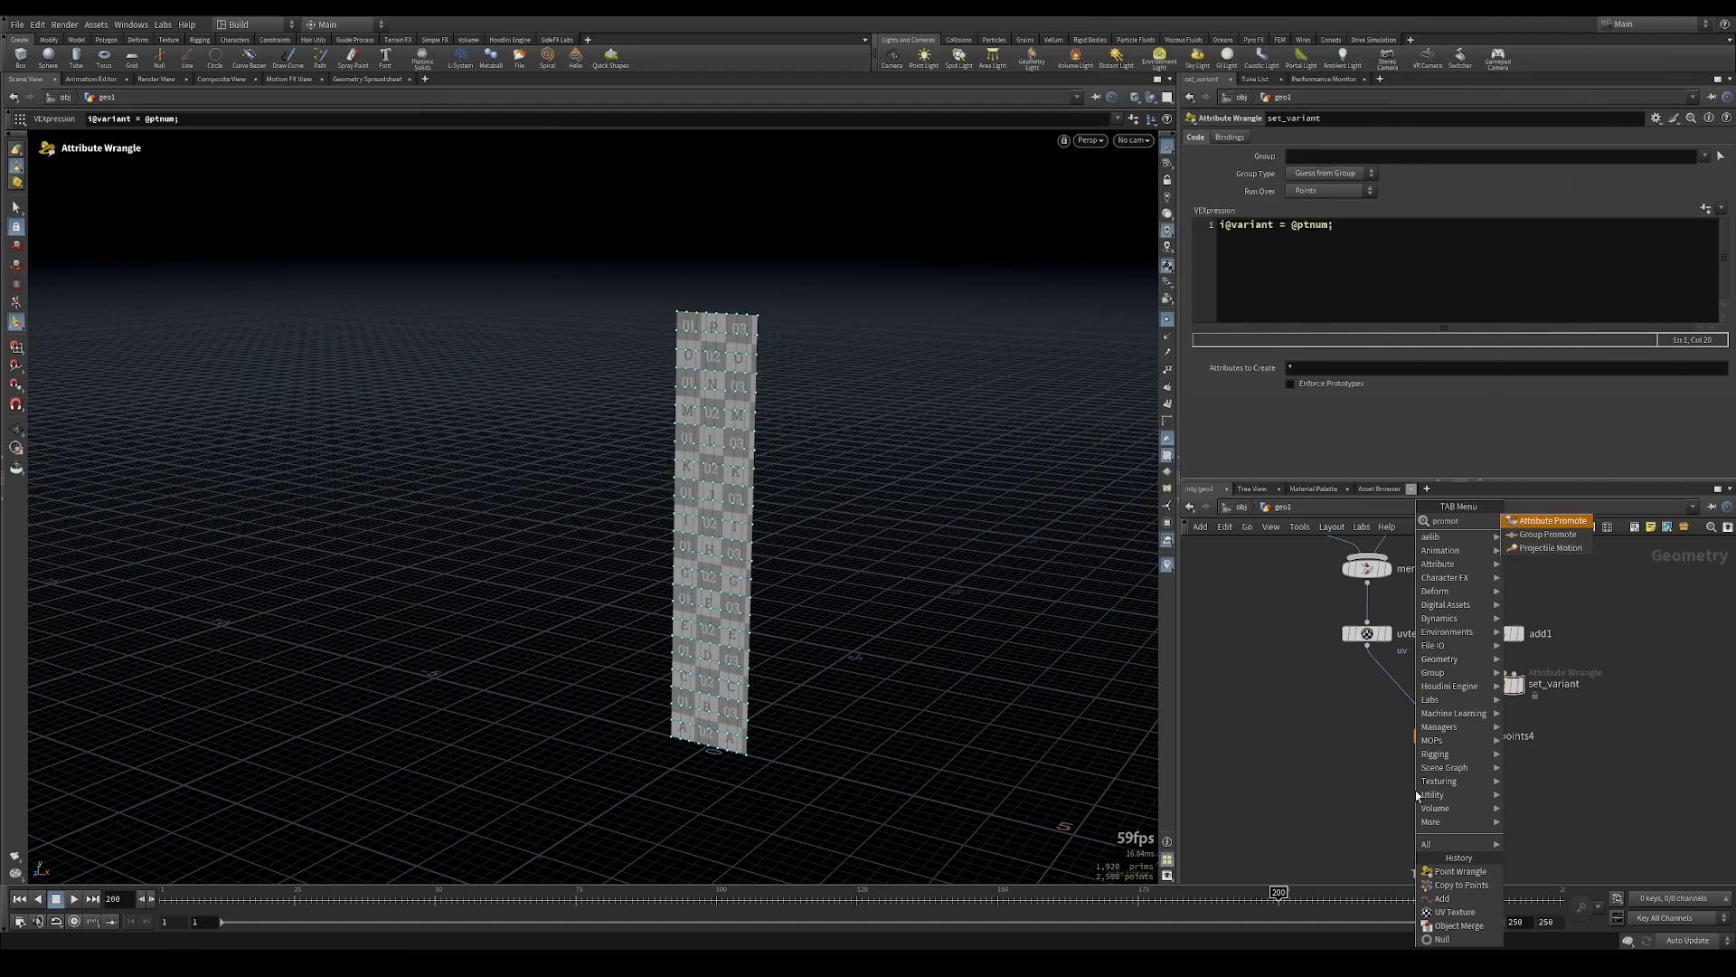
key(Return)
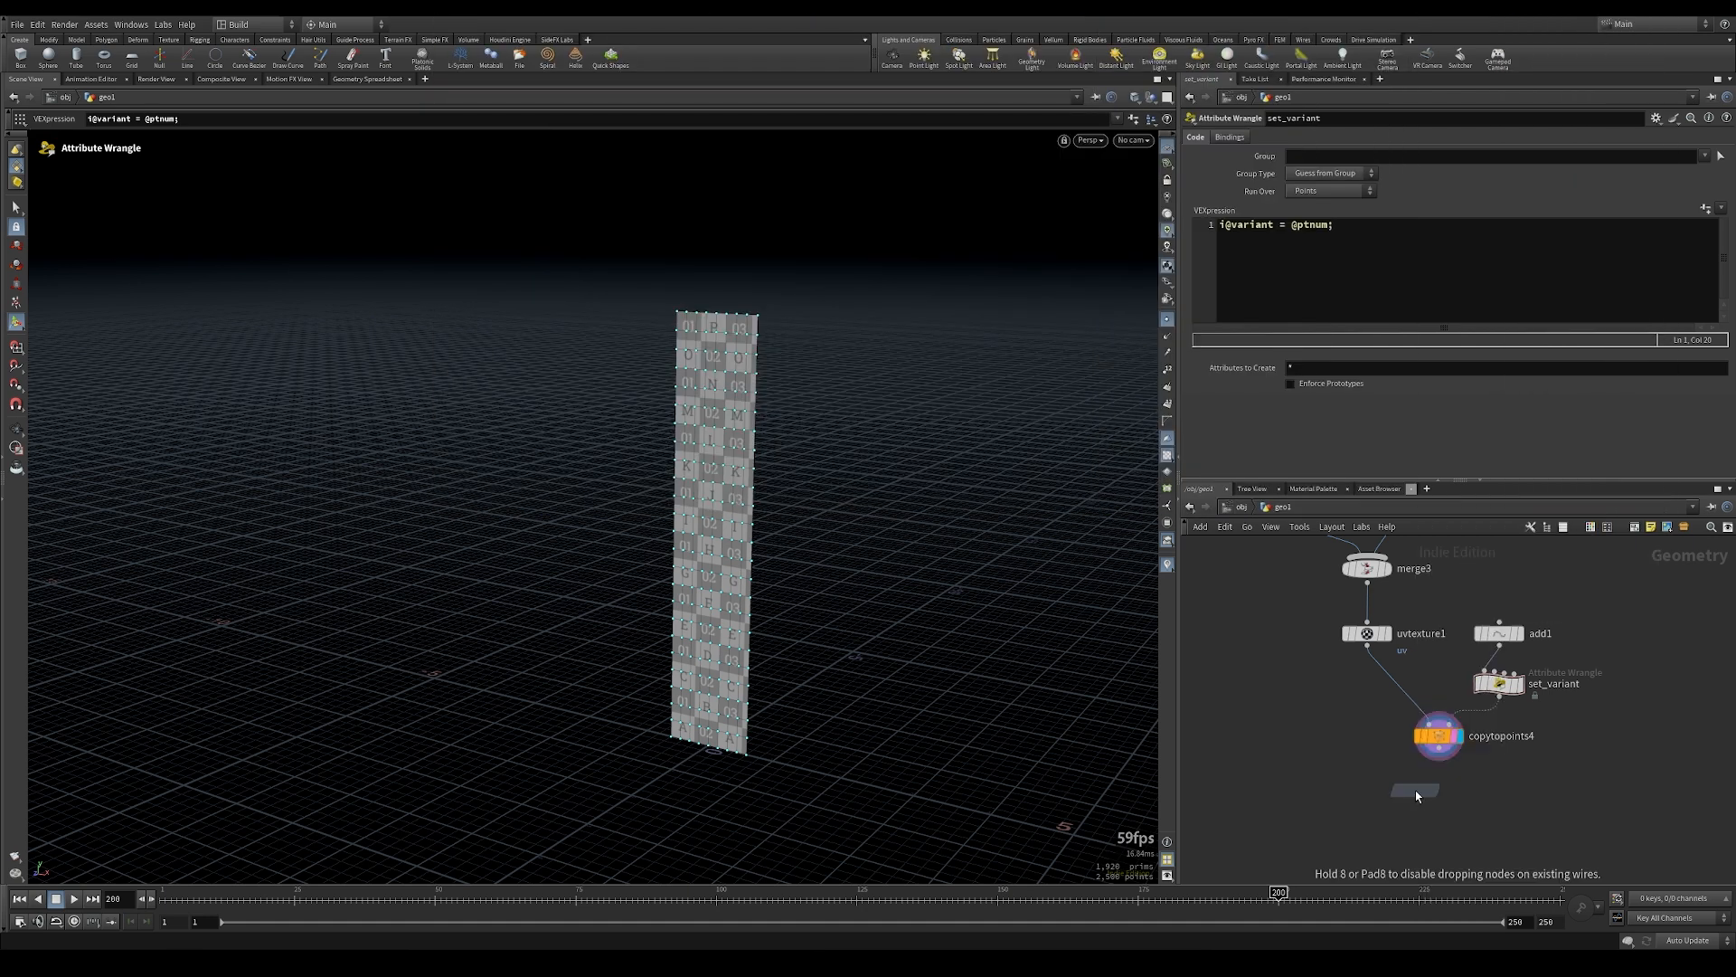
click(1439, 805)
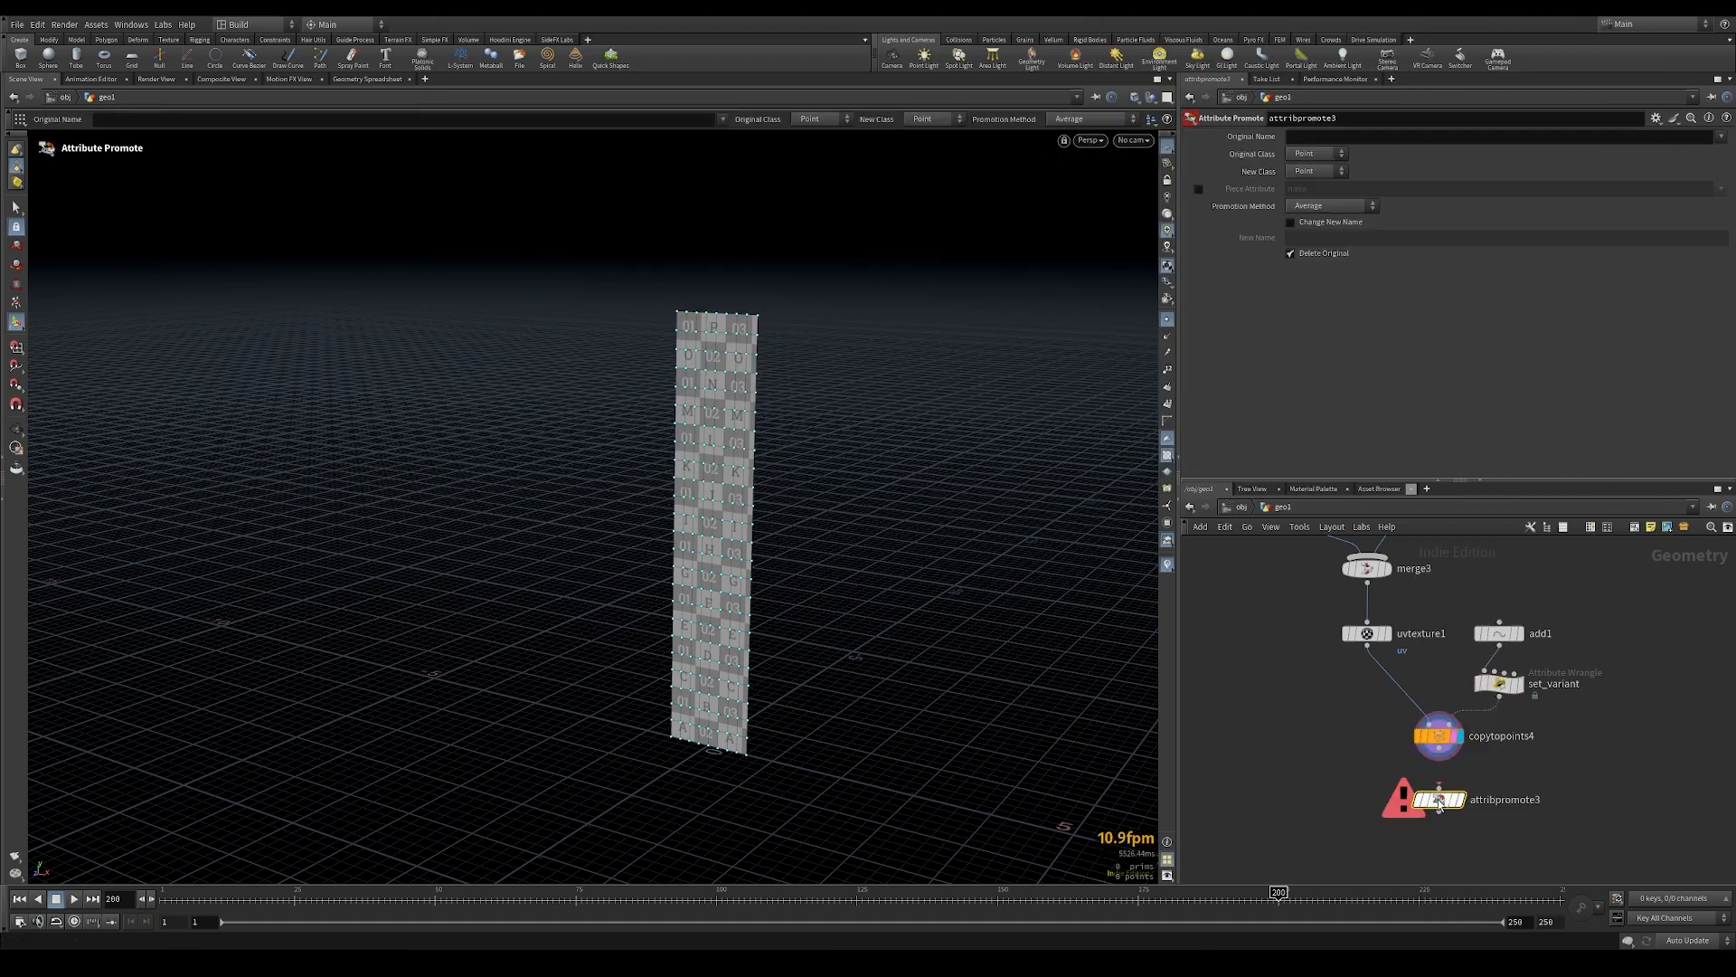
click(1441, 795)
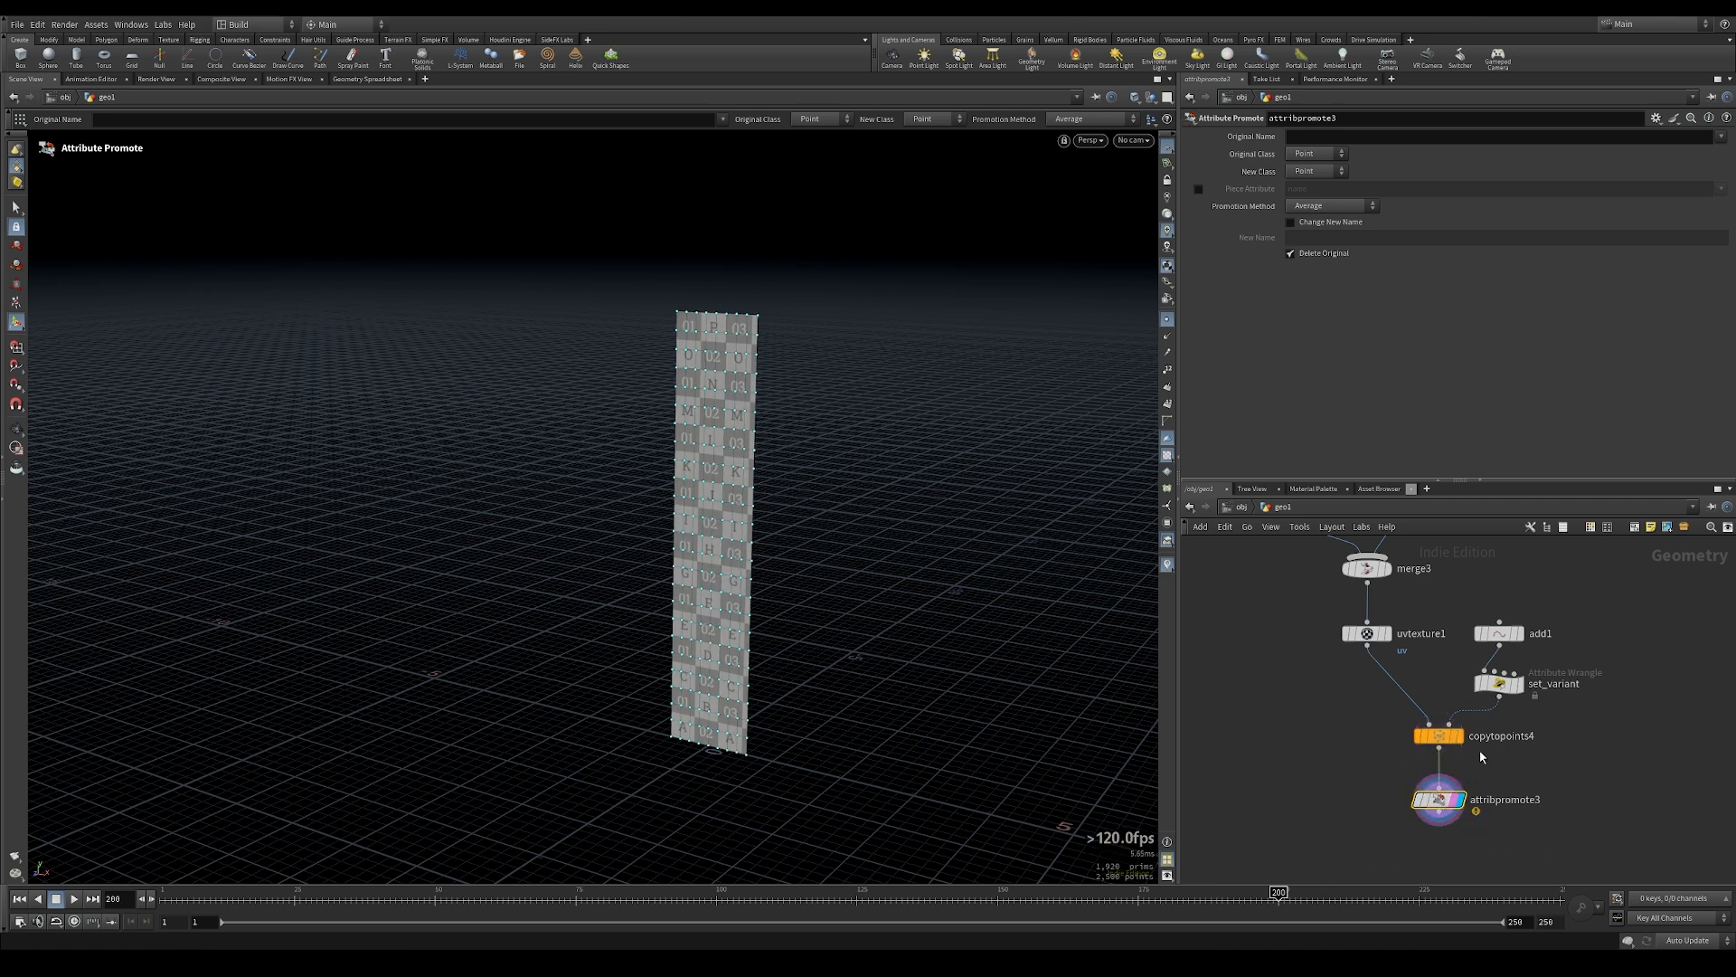
Promote the variant attribute from Point to Vertex class and check the vertex attributes in the Geometry Spreadsheet
click(1315, 171)
click(1308, 224)
click(1312, 135)
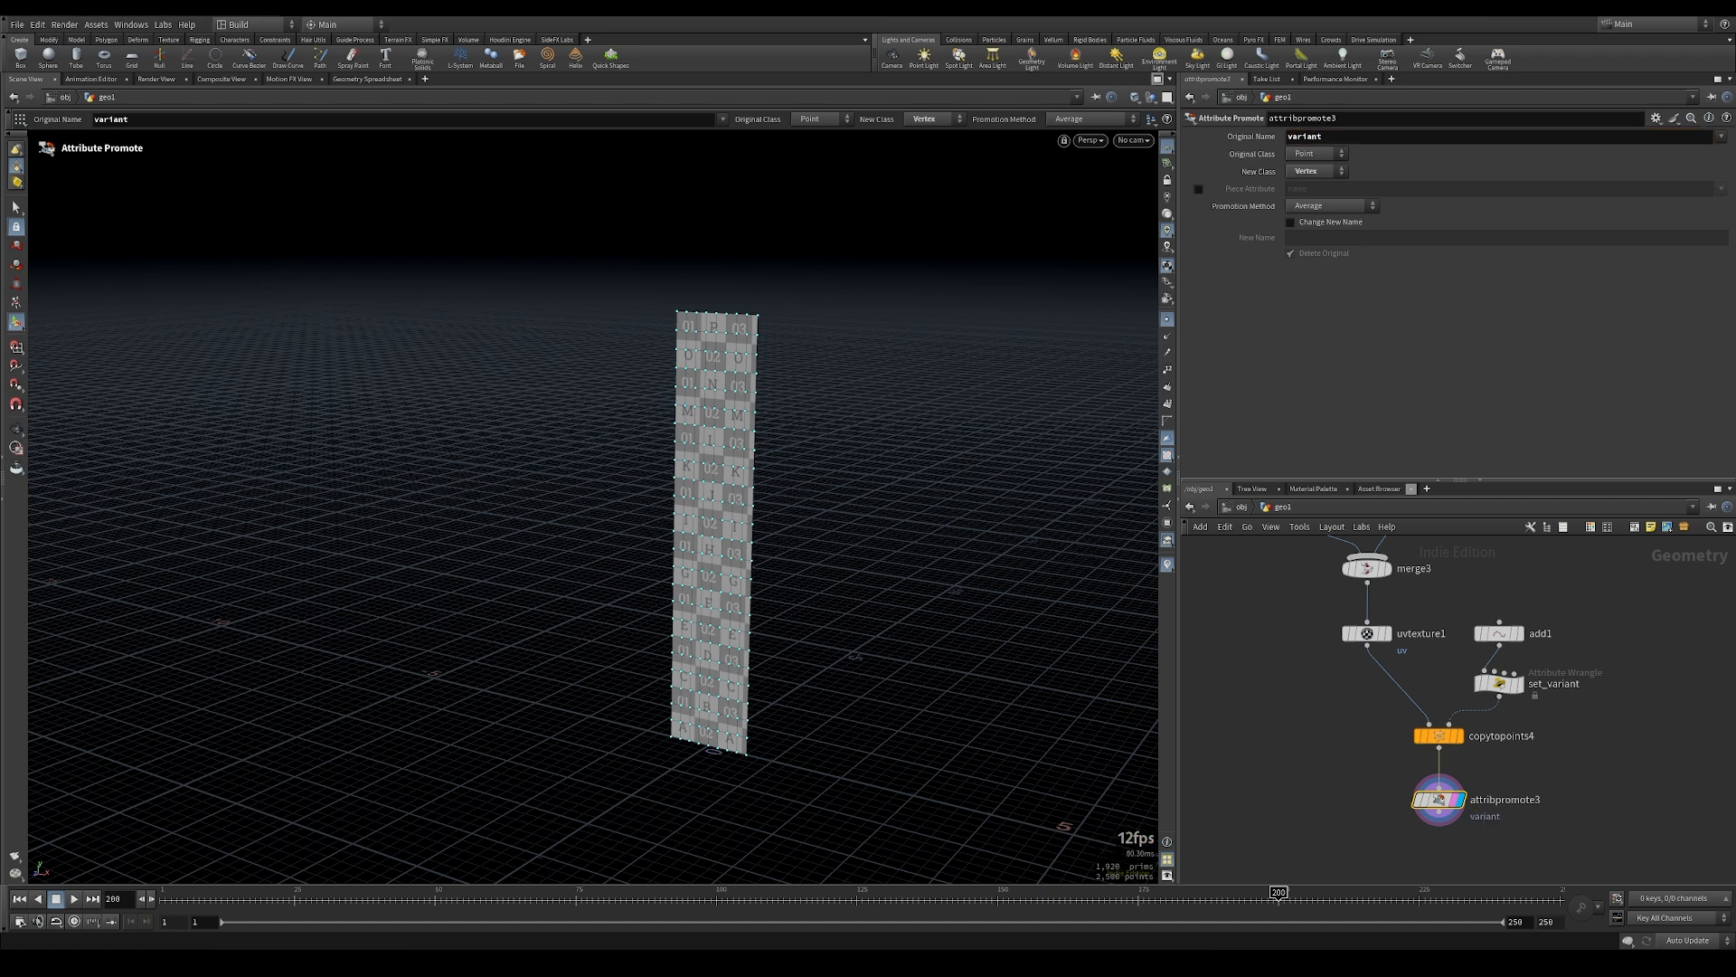
click(344, 80)
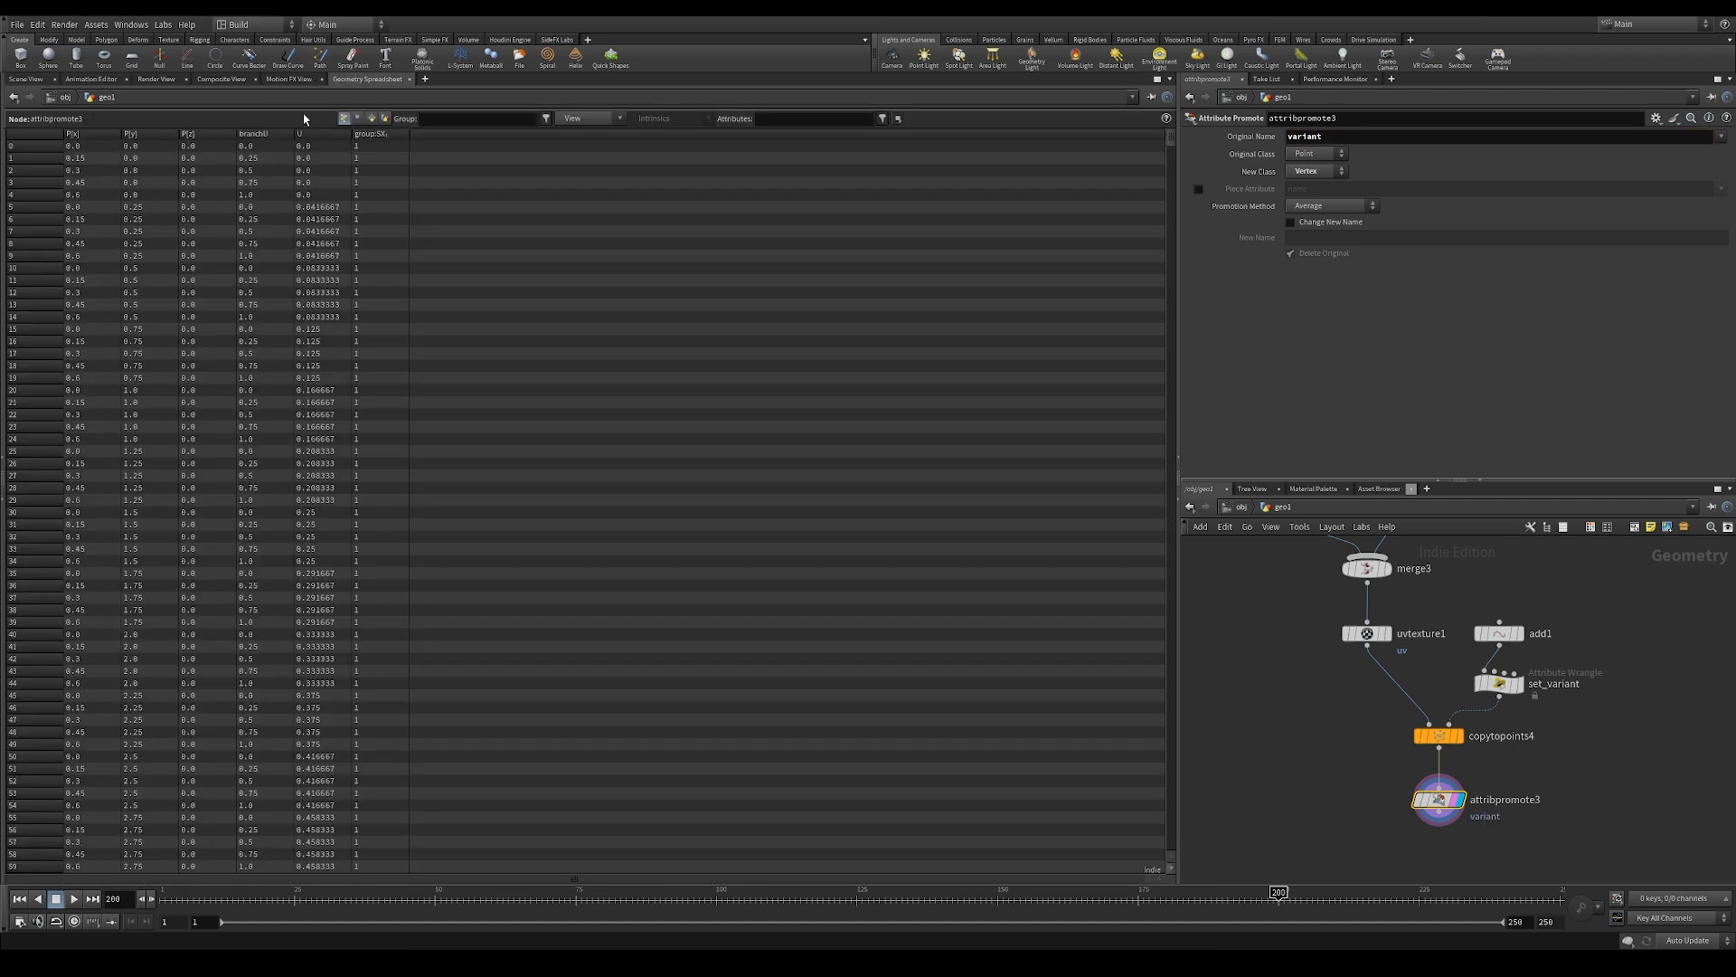
click(357, 119)
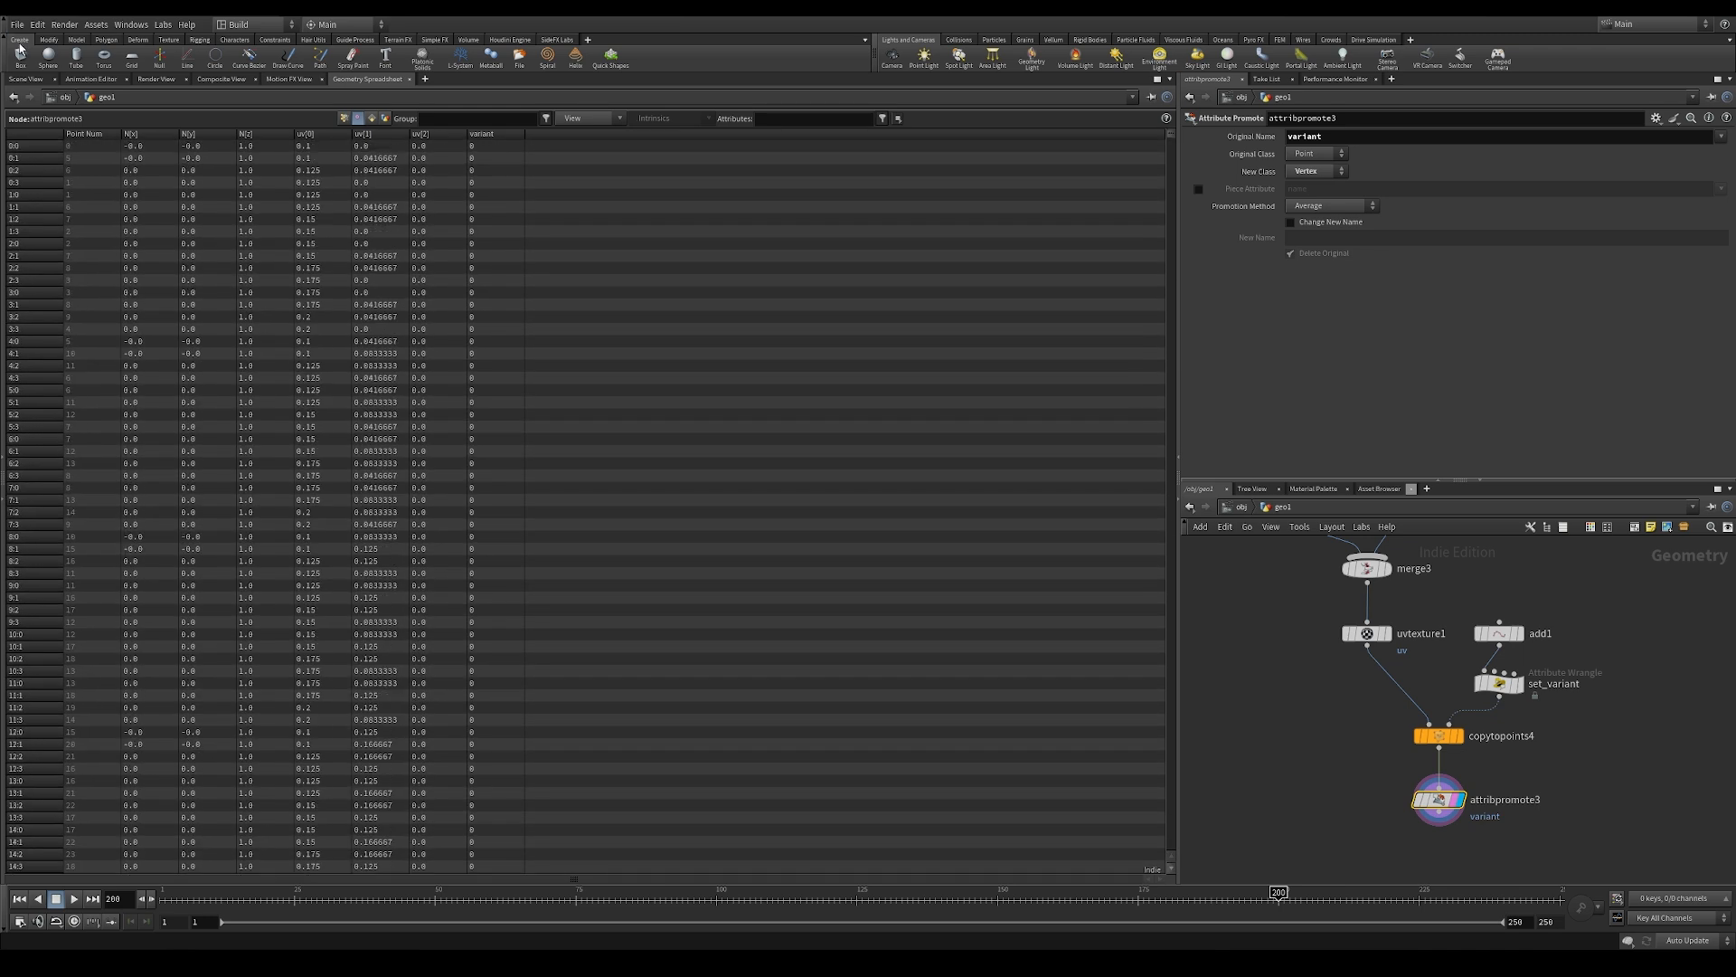
click(25, 79)
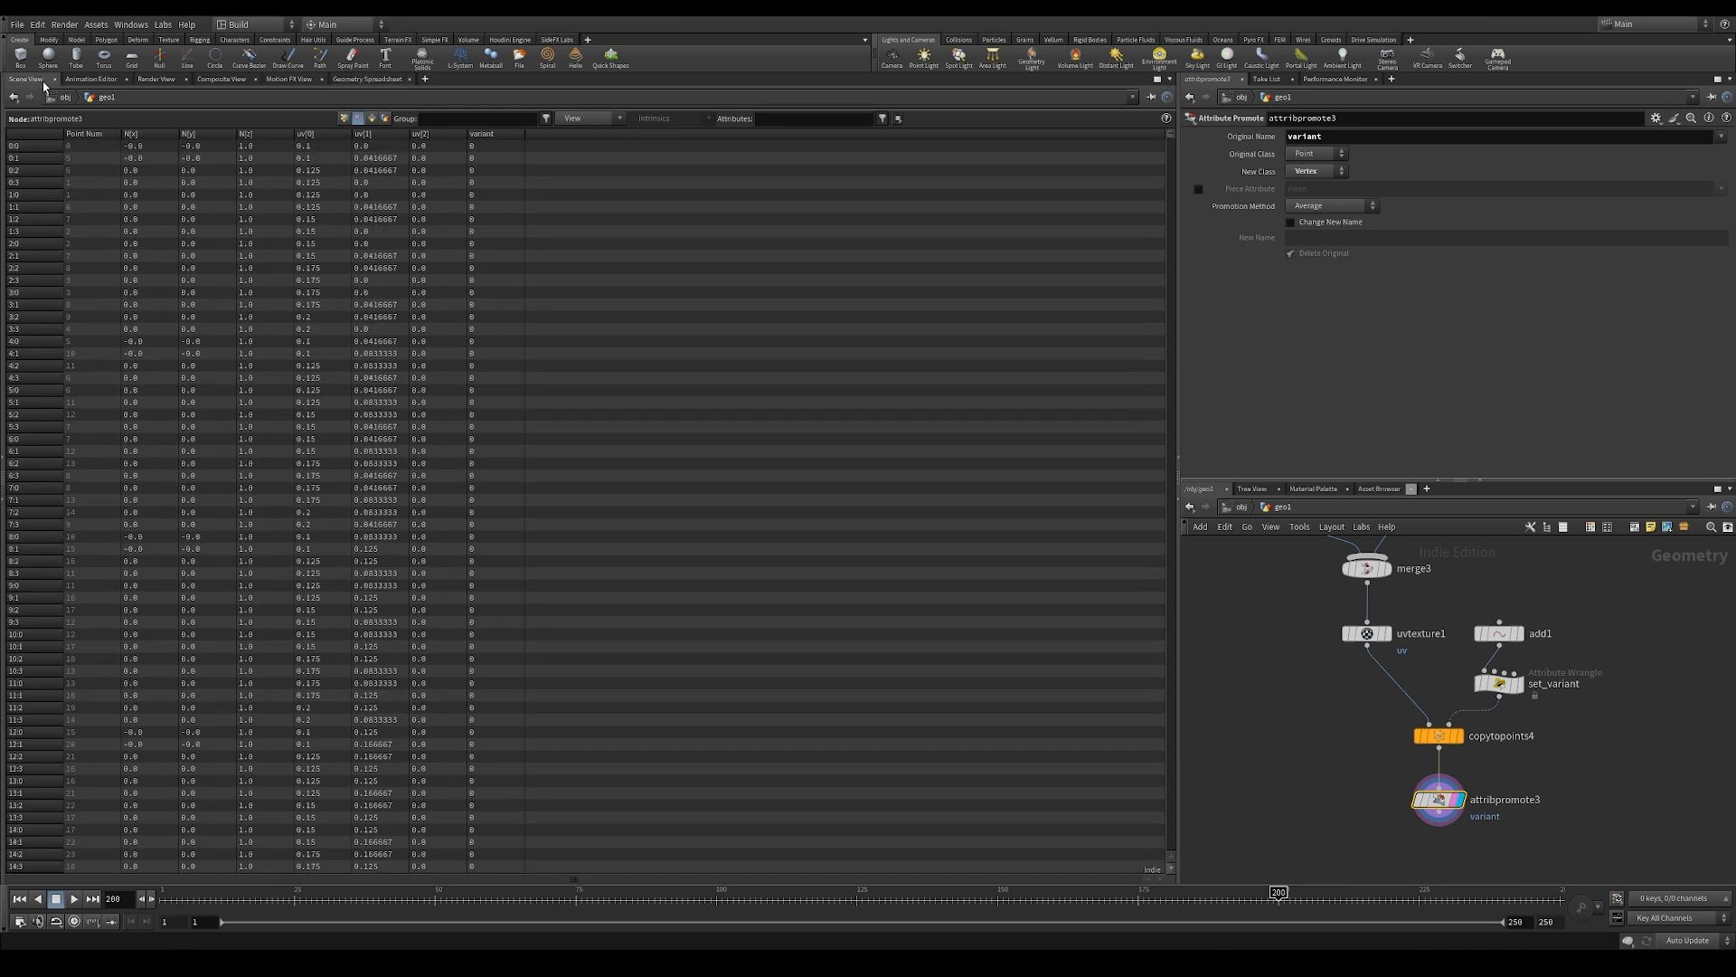
Add a Vertex Wrangle after attribpromote3 and display it
middle_drag(1360, 777, 1366, 710)
key(Tab)
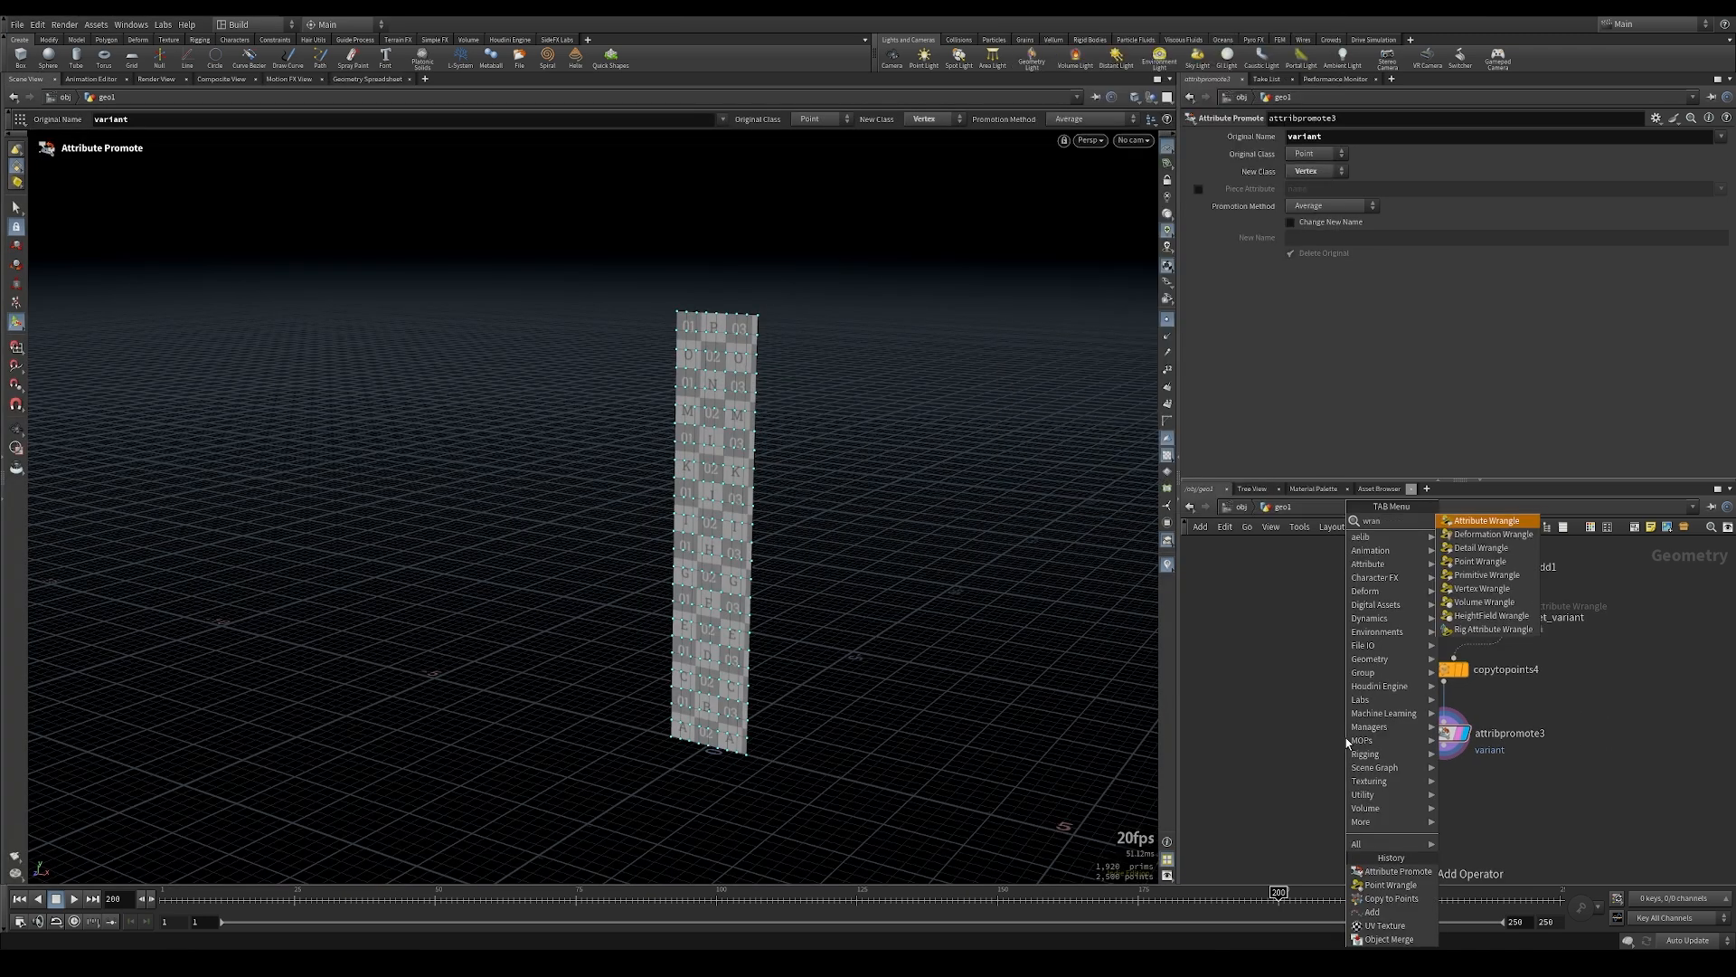
click(1488, 598)
click(1444, 803)
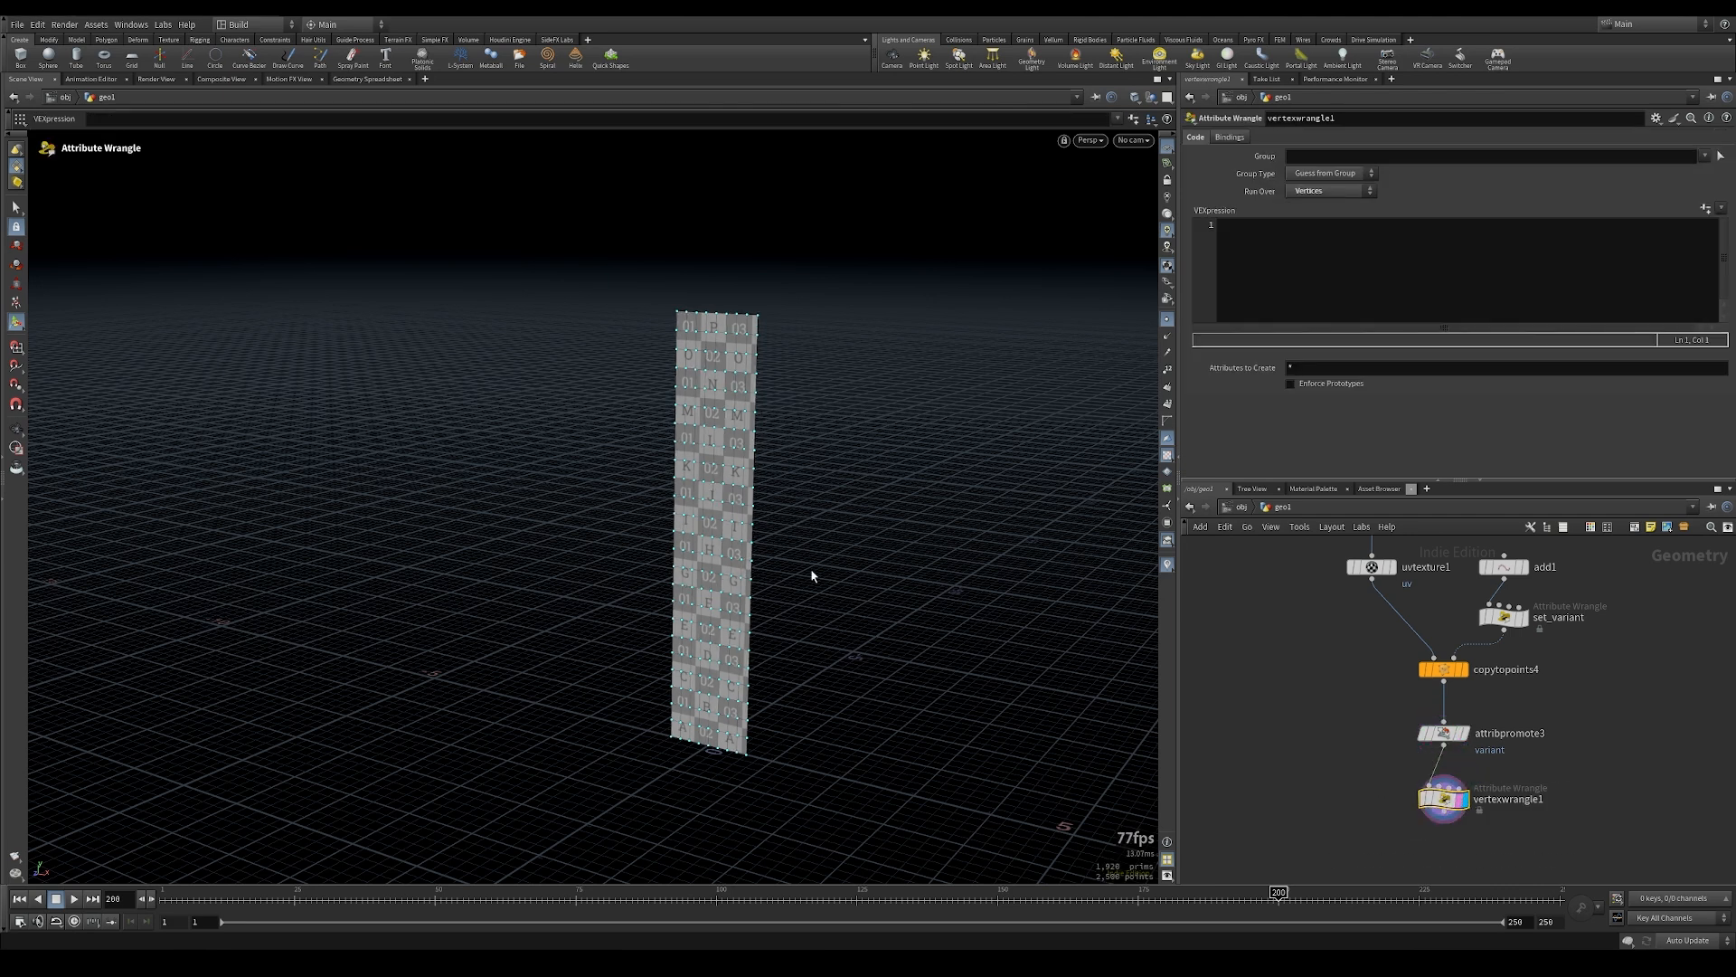
Show the copied strips in the UV view with the full UV tile framed
key(Escape)
key(space+5)
middle_drag(741, 566, 674, 620)
scroll(464, 504, up, 1)
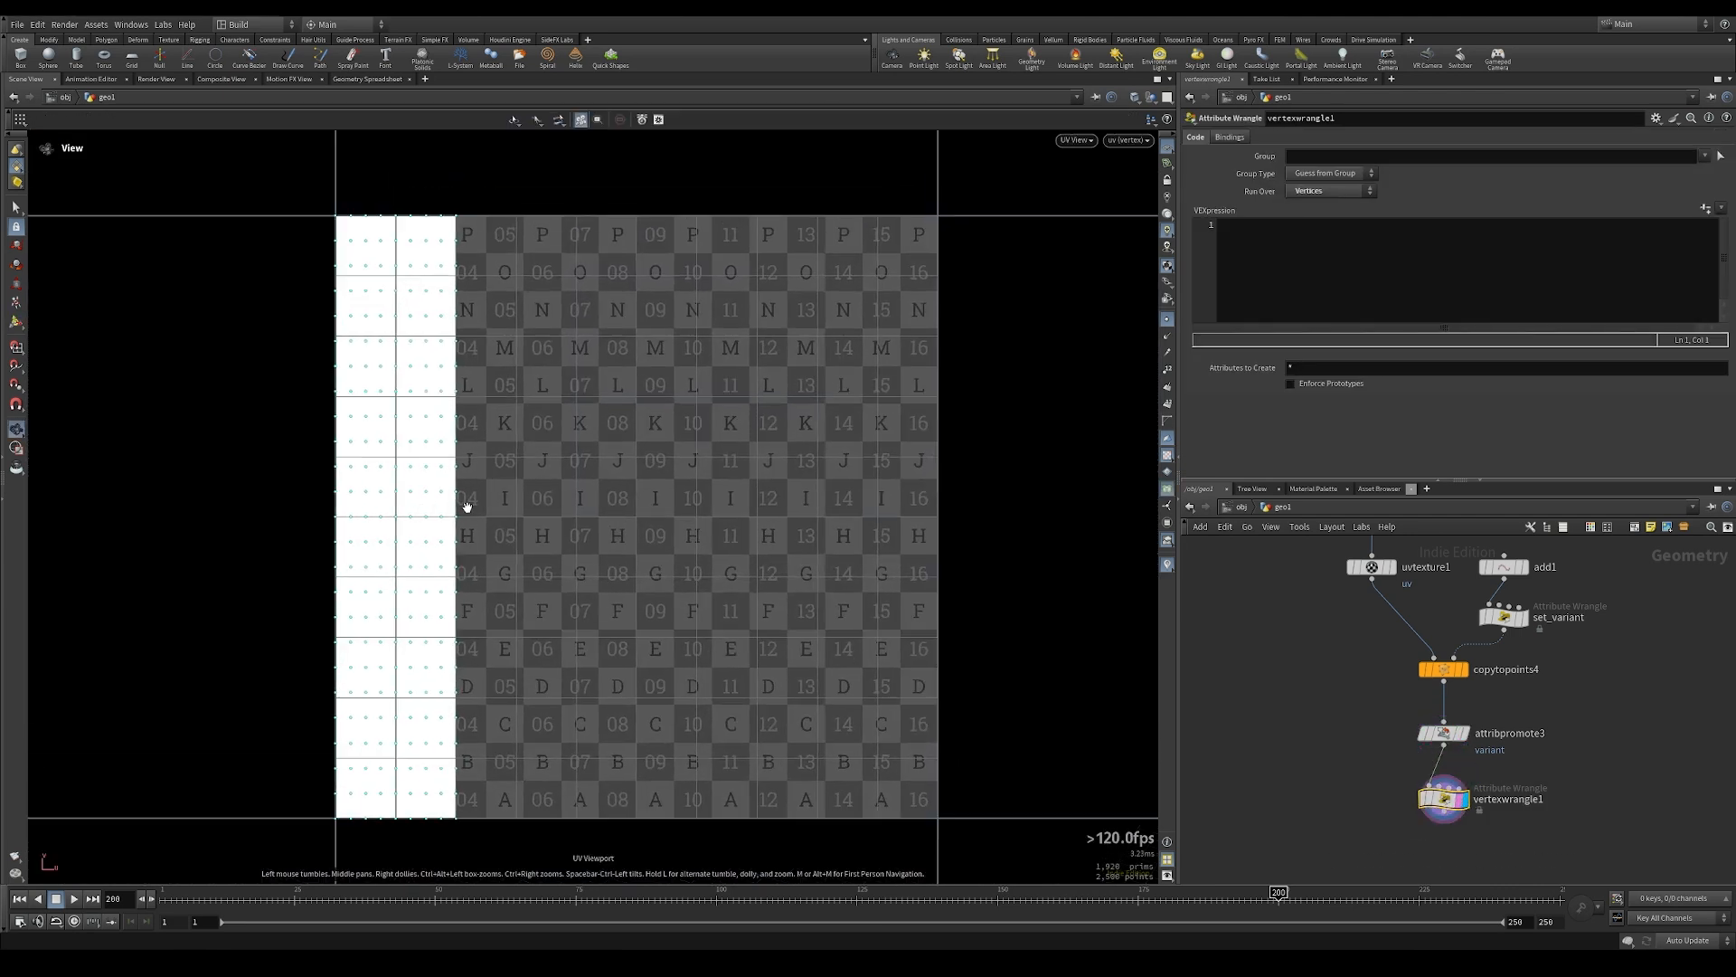
key(Return)
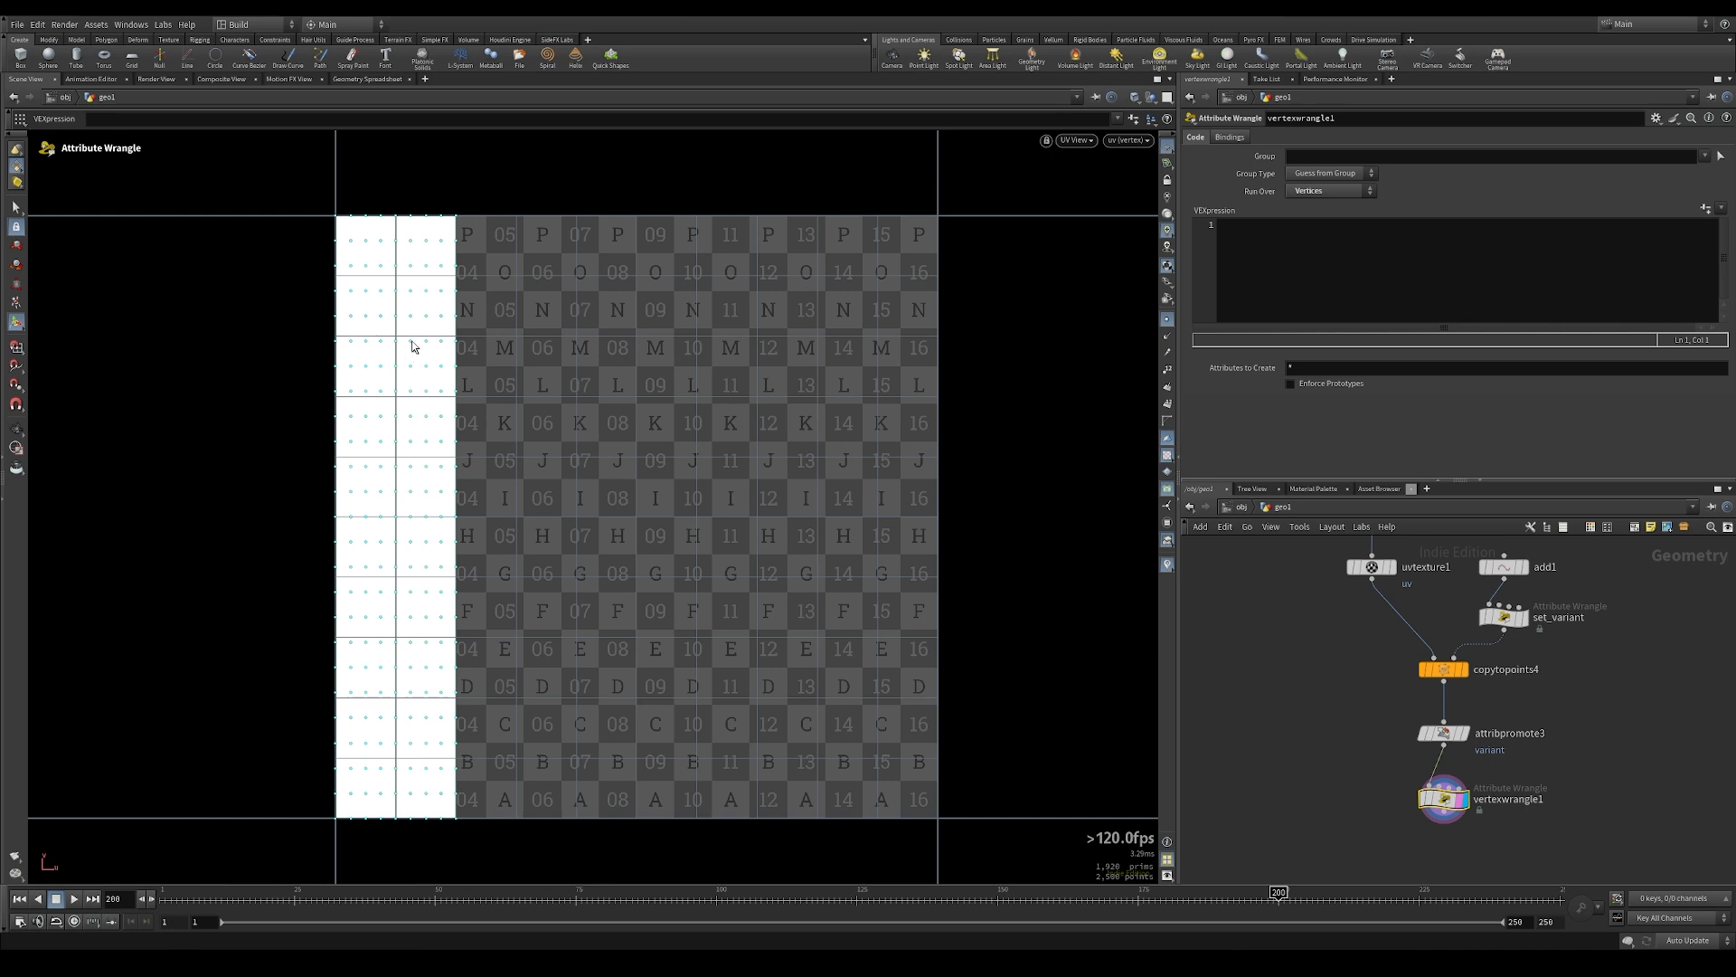
Rename the vertex wrangle calc_uv
double_click(1502, 801)
text(calc_uv)
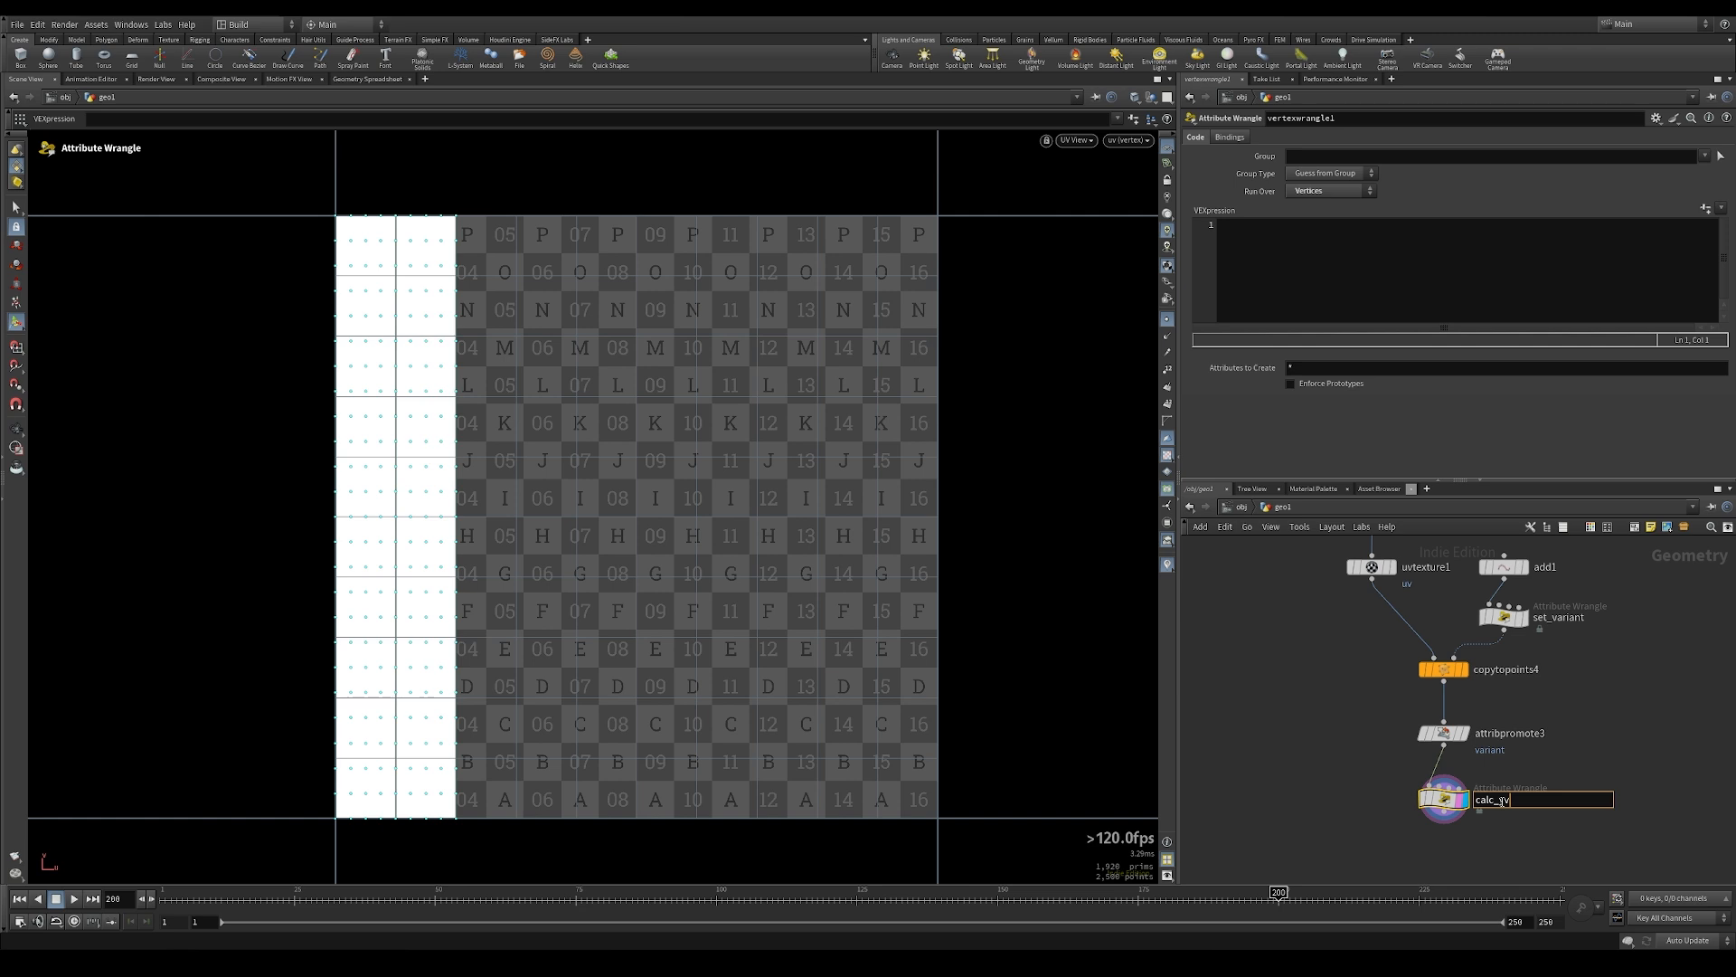
key(Return)
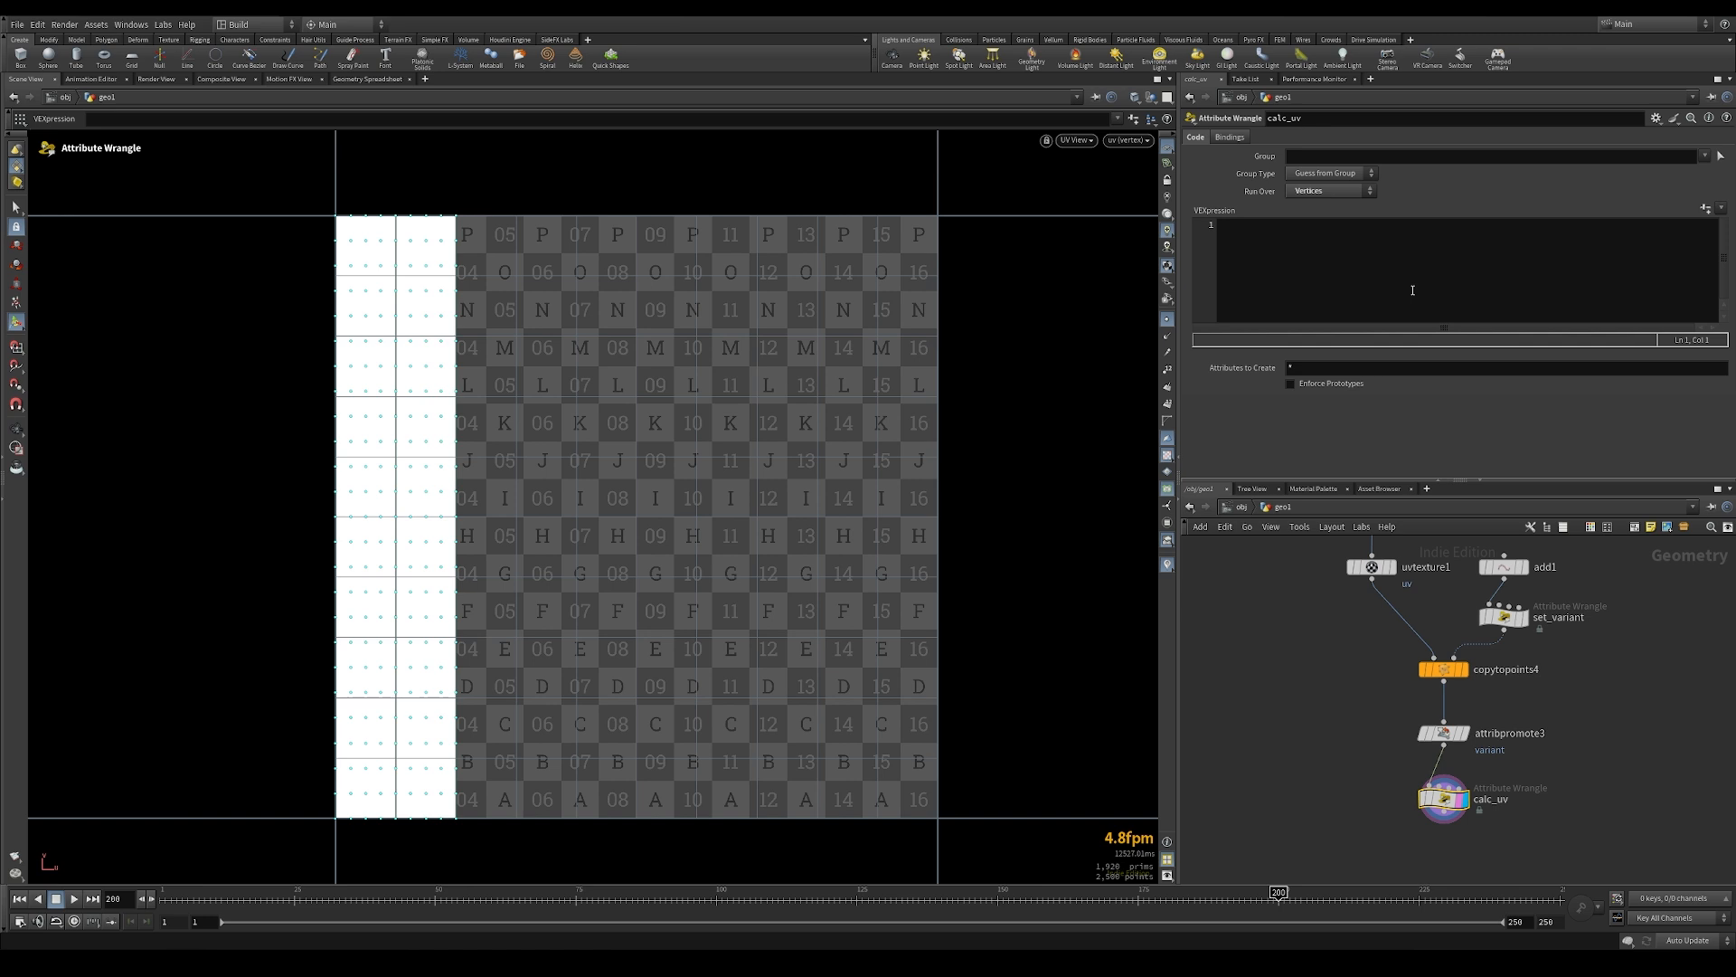
click(1412, 290)
key(Return)
key(Return)
key(Return)
key(Return)
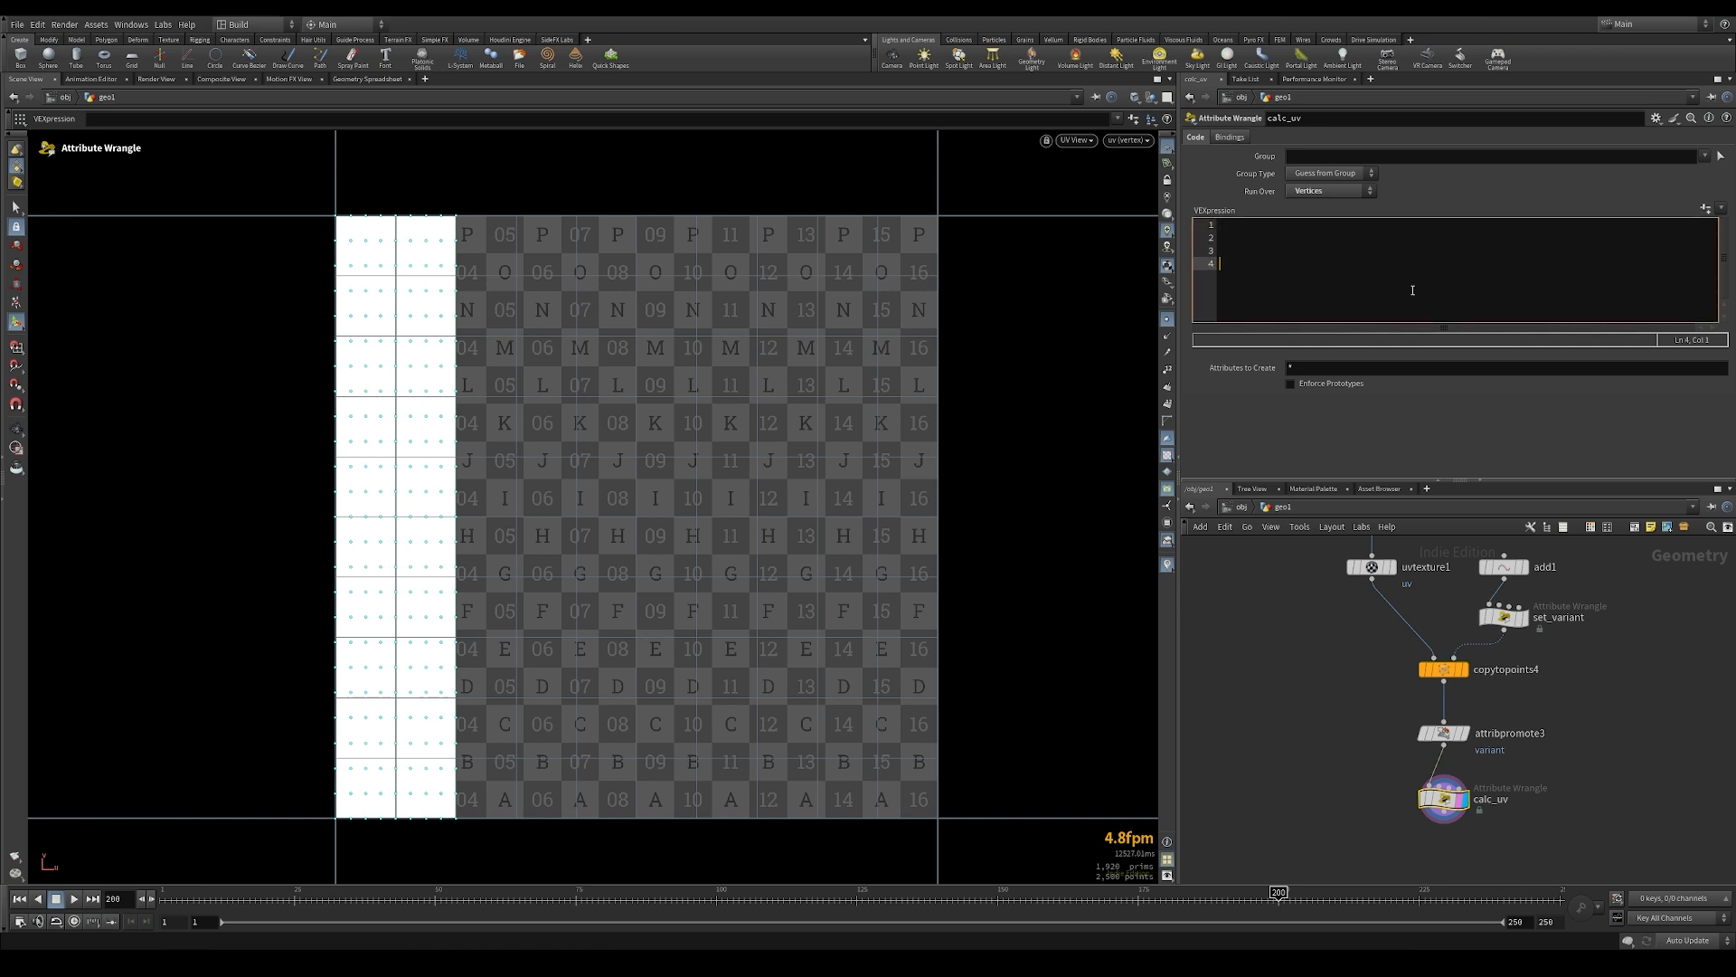
text(@uv += offset;)
key(Up)
key(Up)
text(vec)
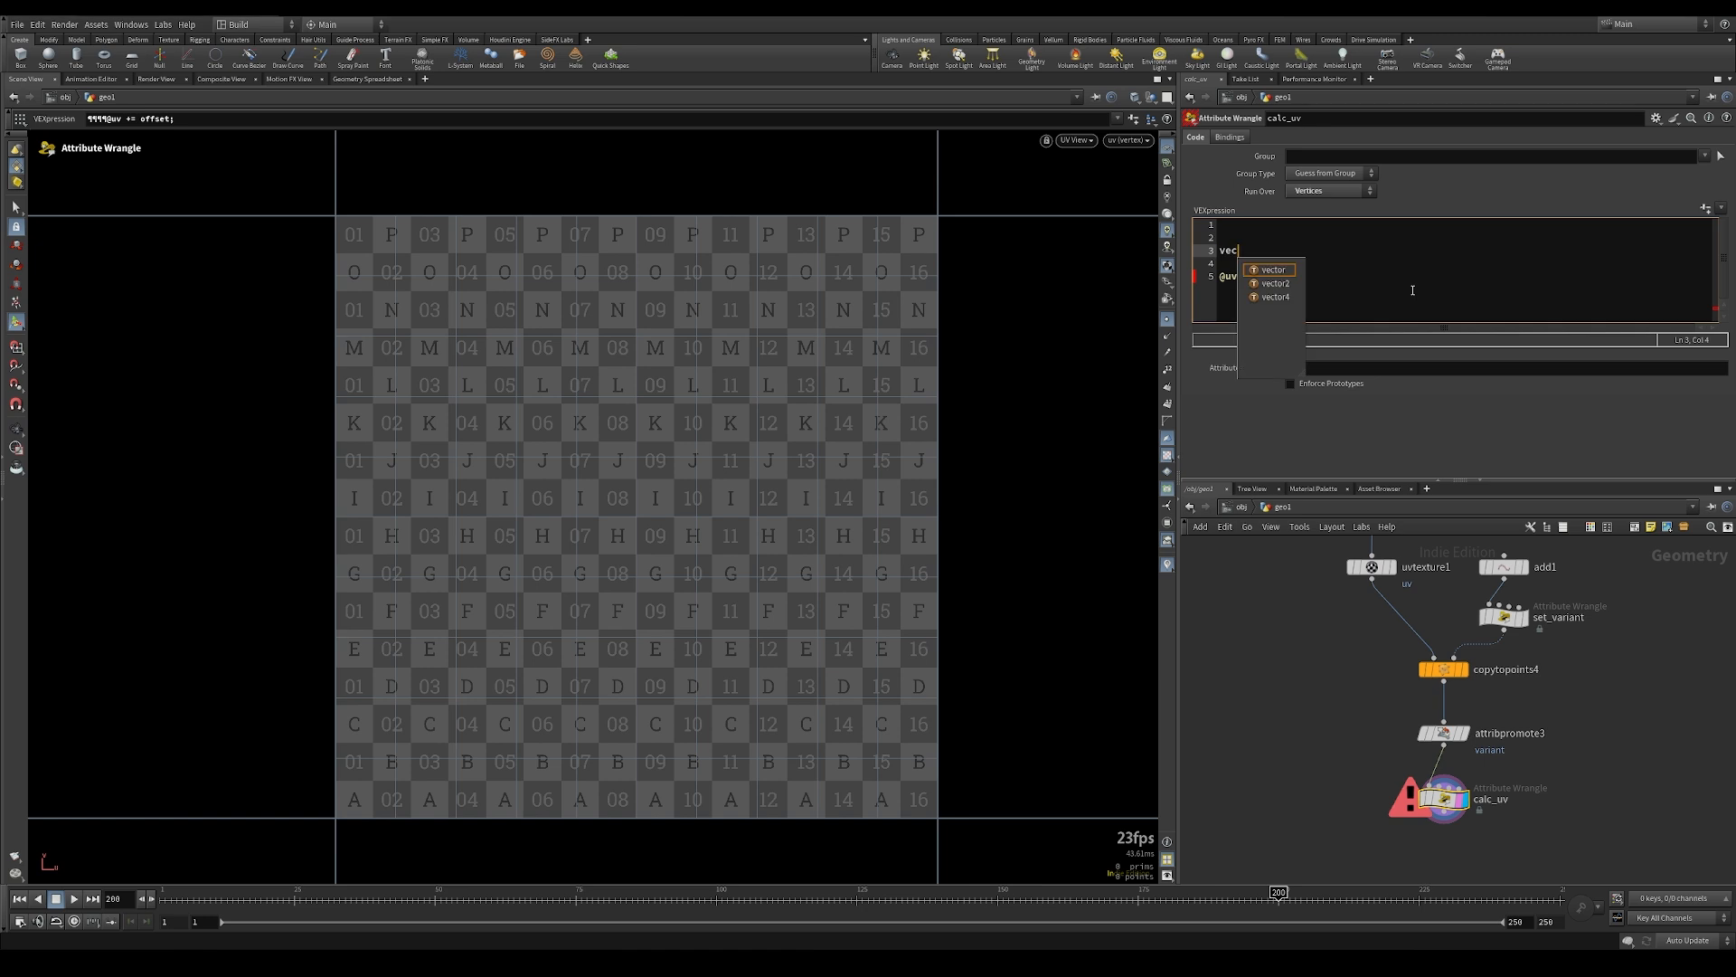
text(tor off)
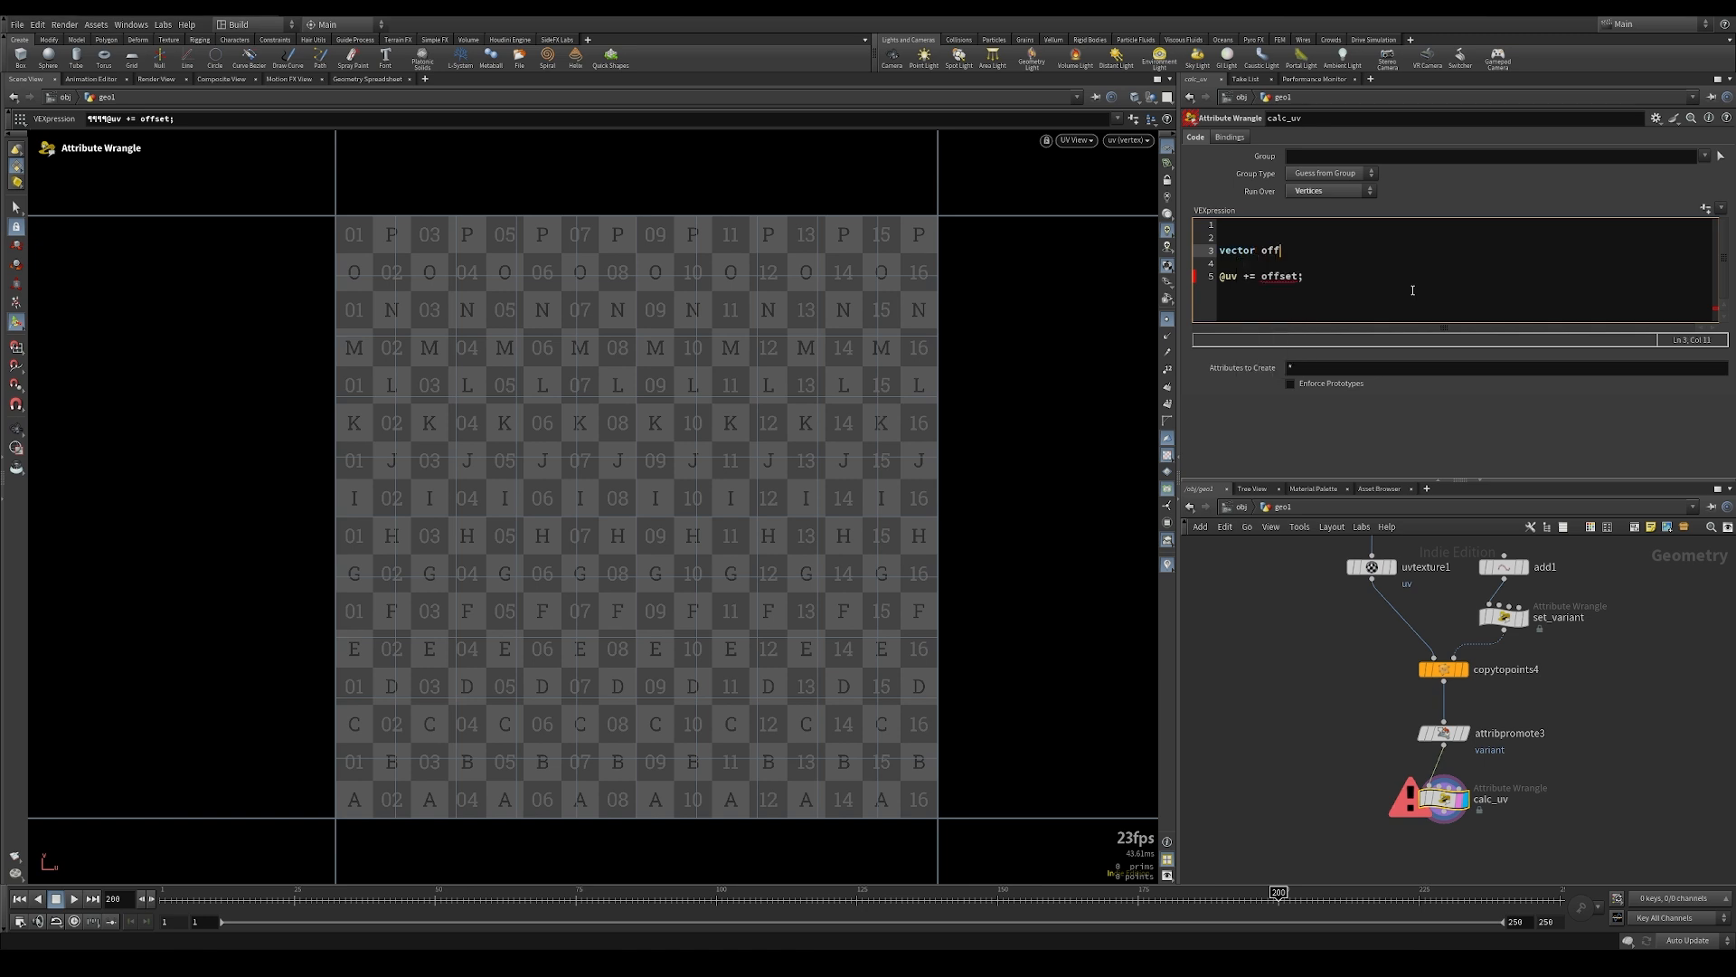
text(set = set()
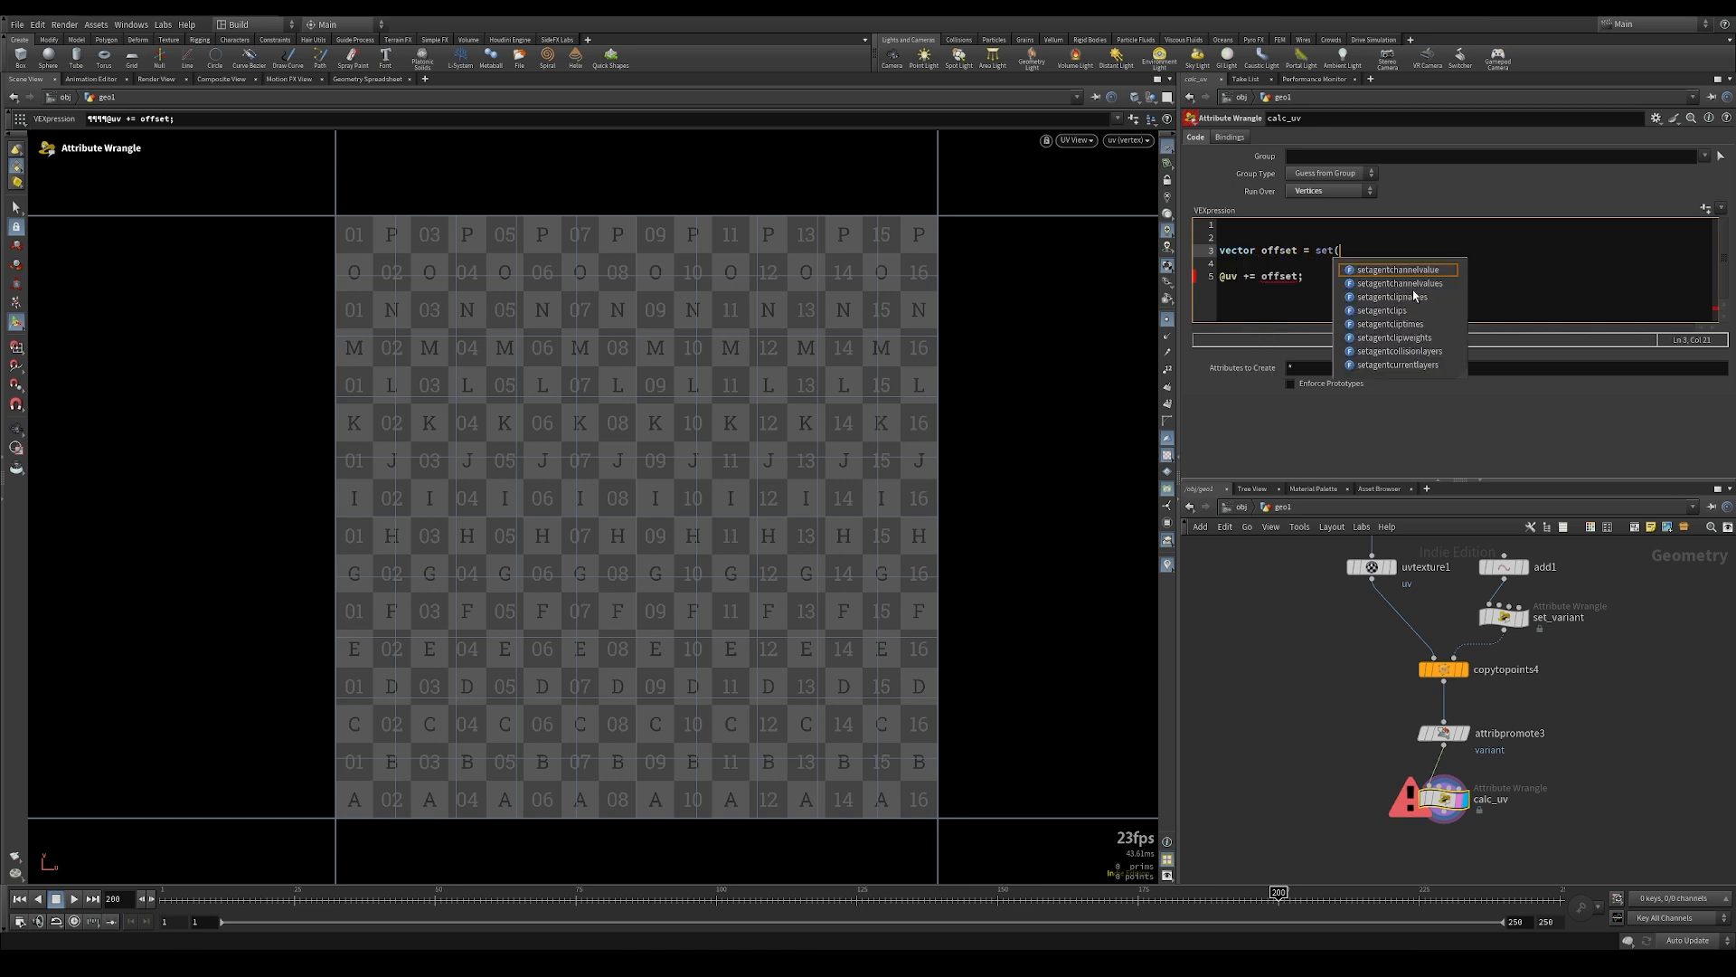
text(0,0,01;)
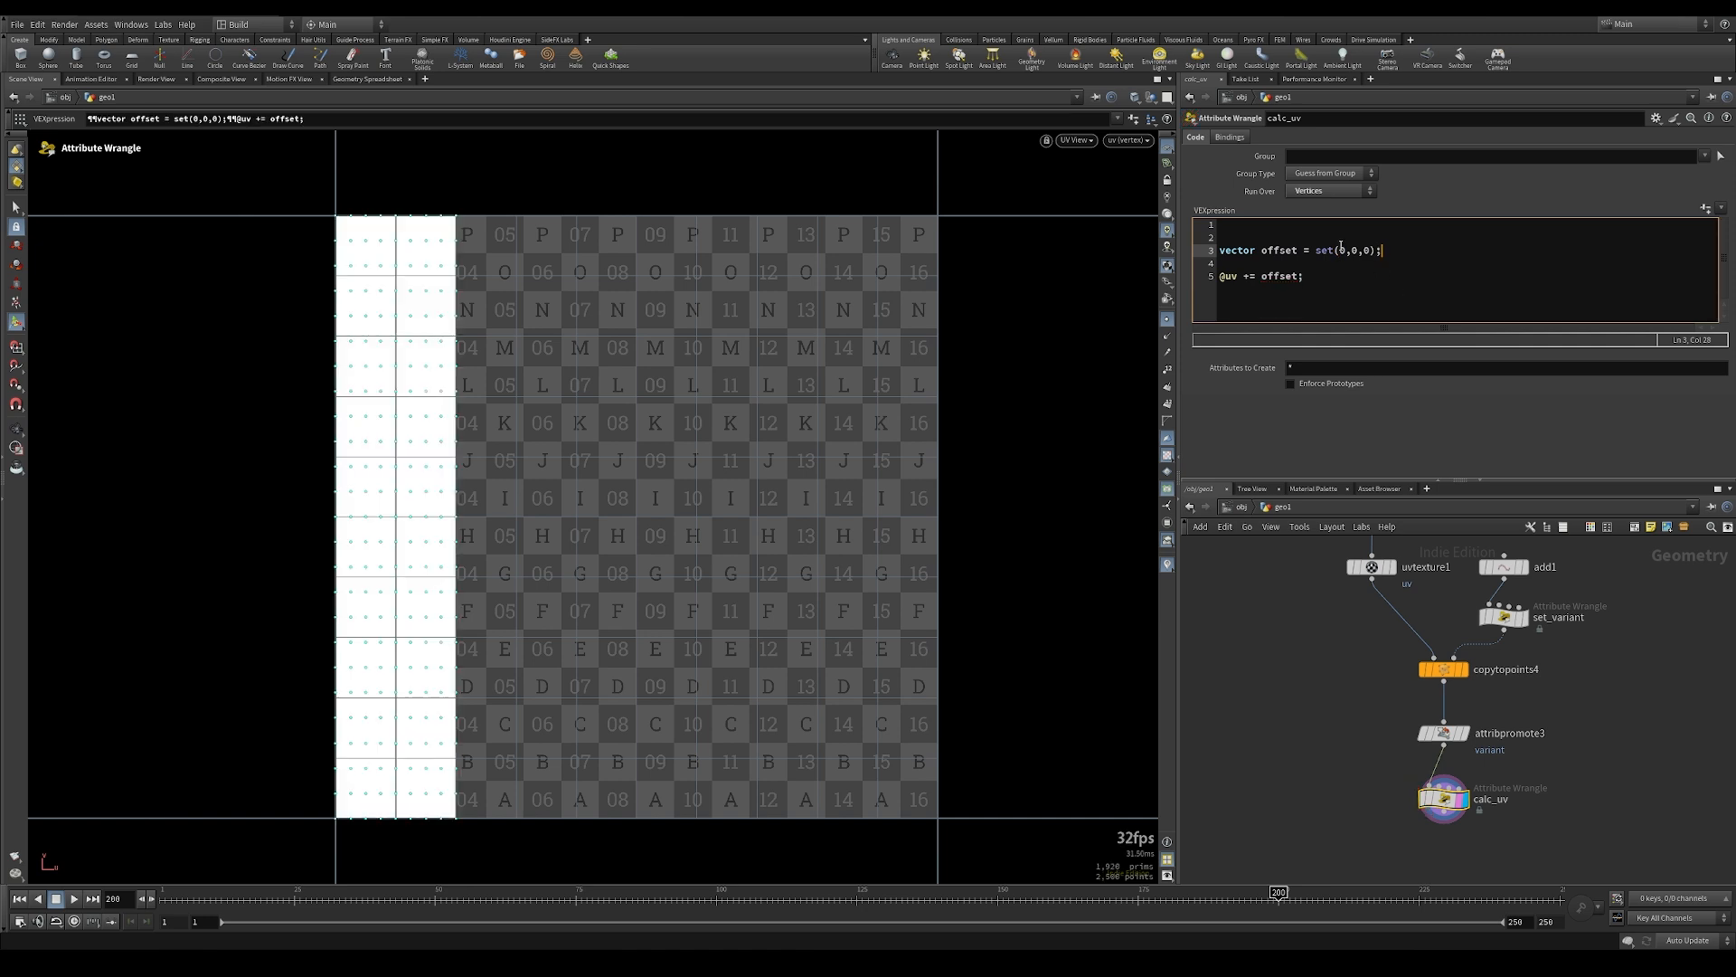
Try an X offset of 0.2 in the calc_uv offset vector and undo it
text(.2)
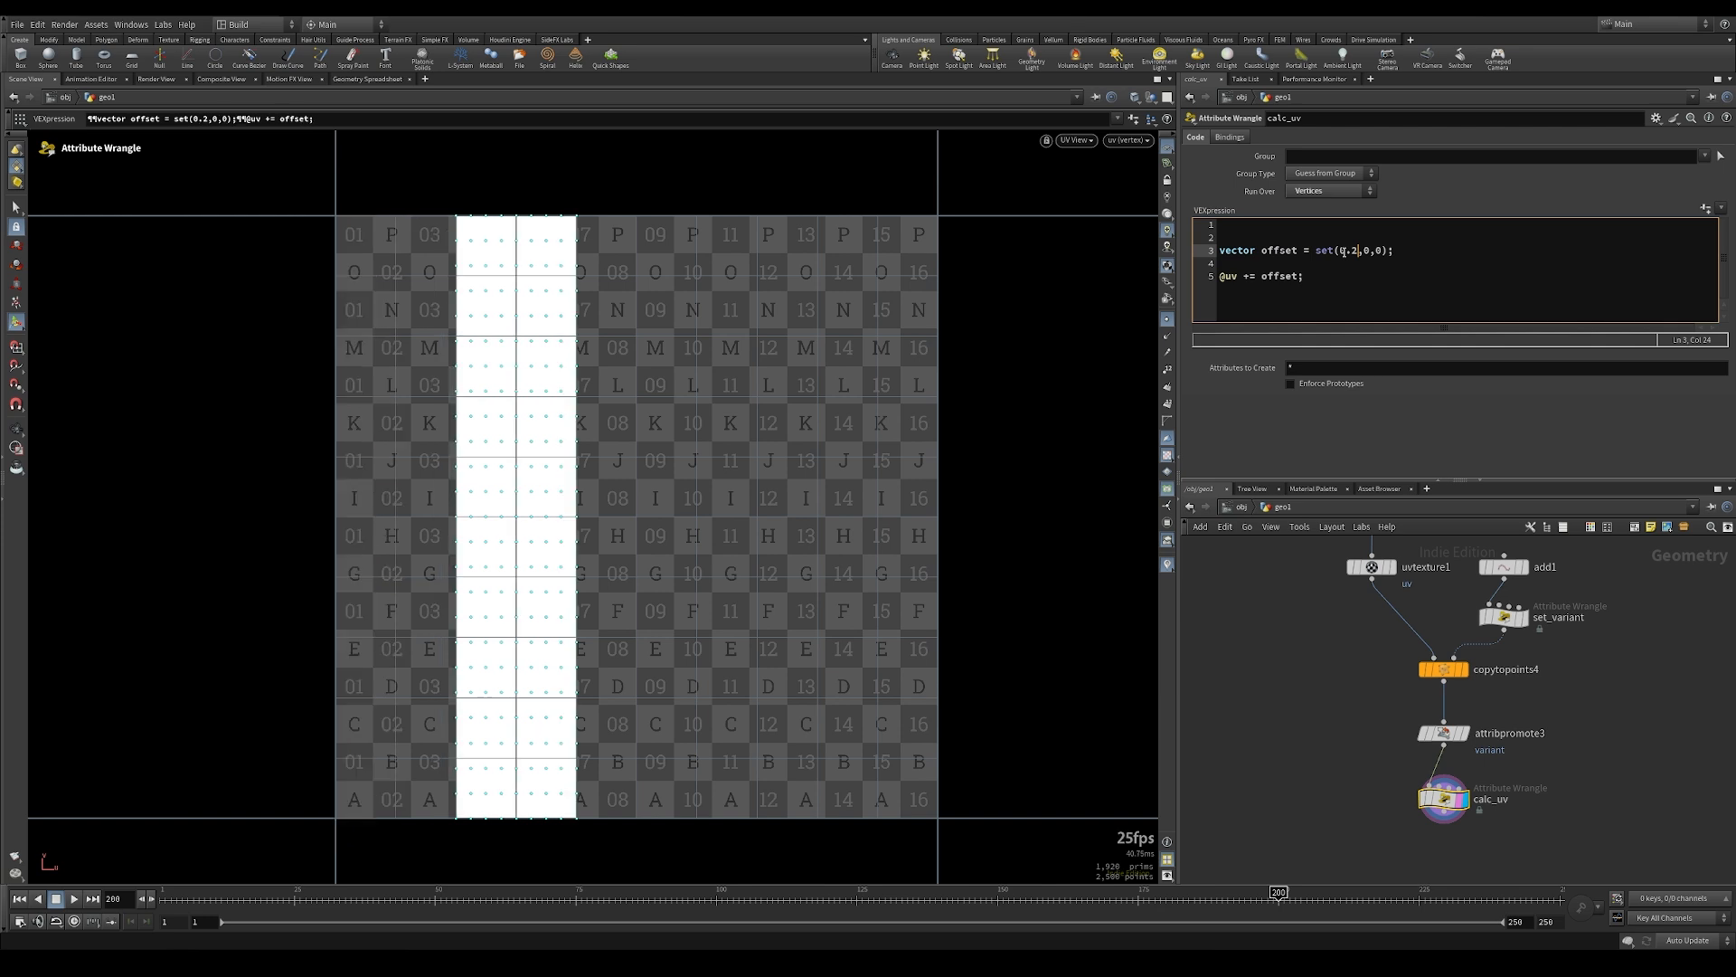
key(ctrl+z)
key(ctrl+z)
click(1463, 733)
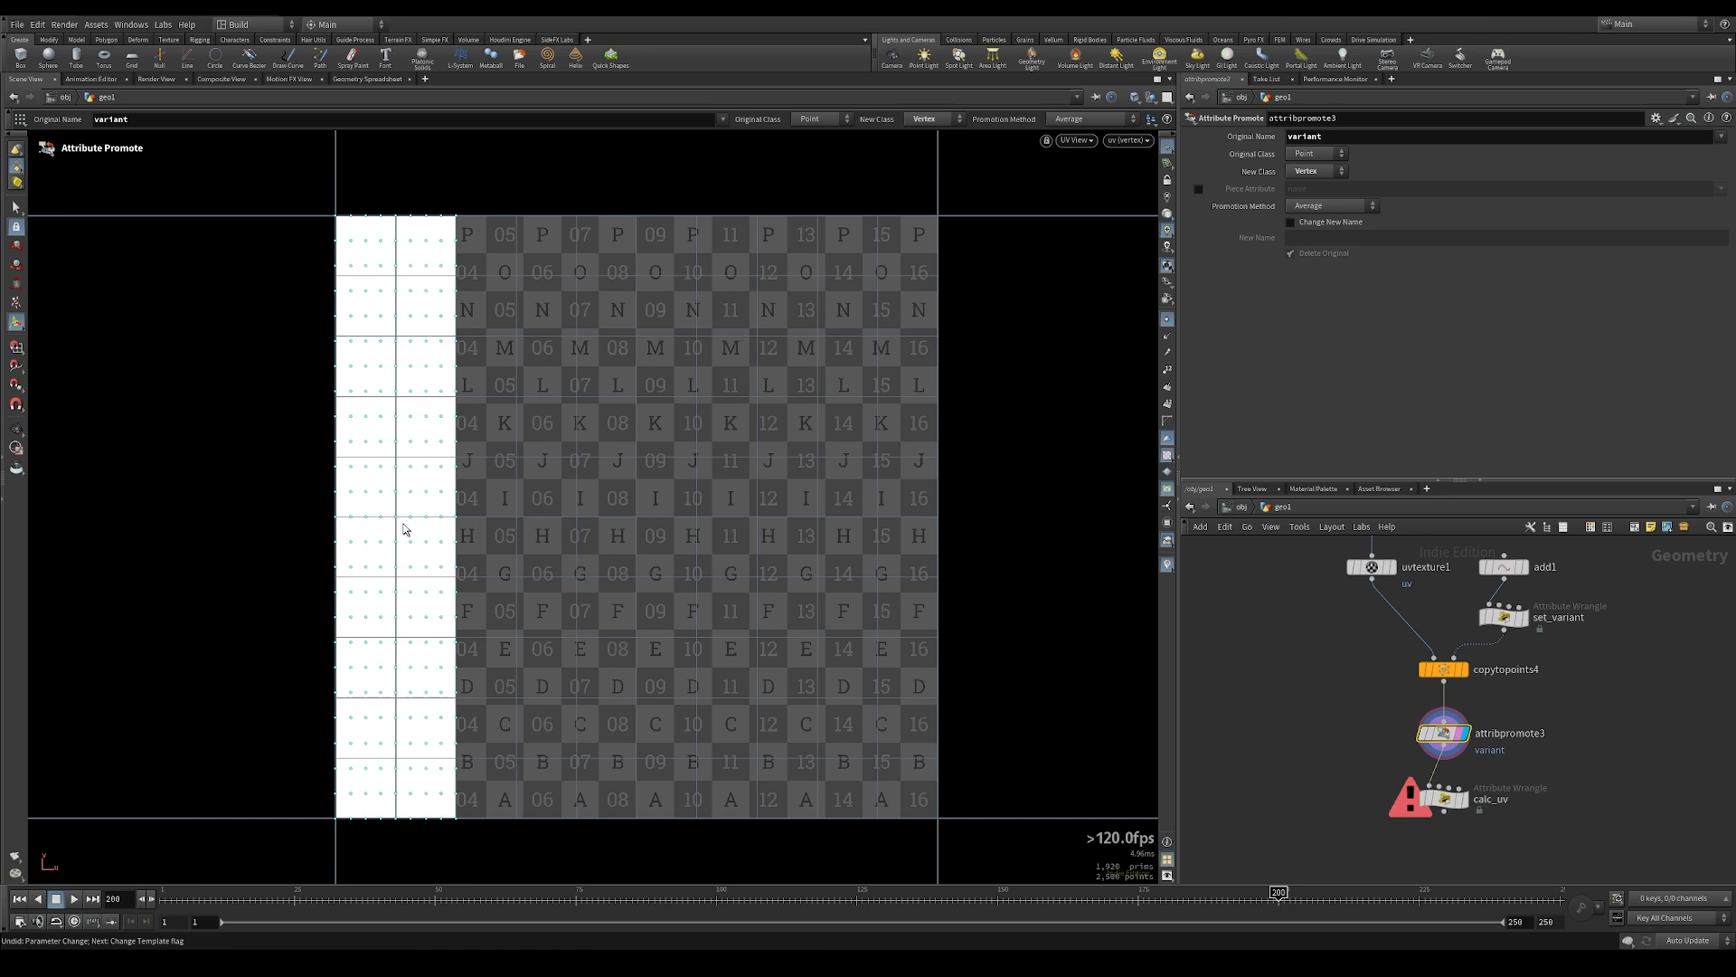
click(1464, 801)
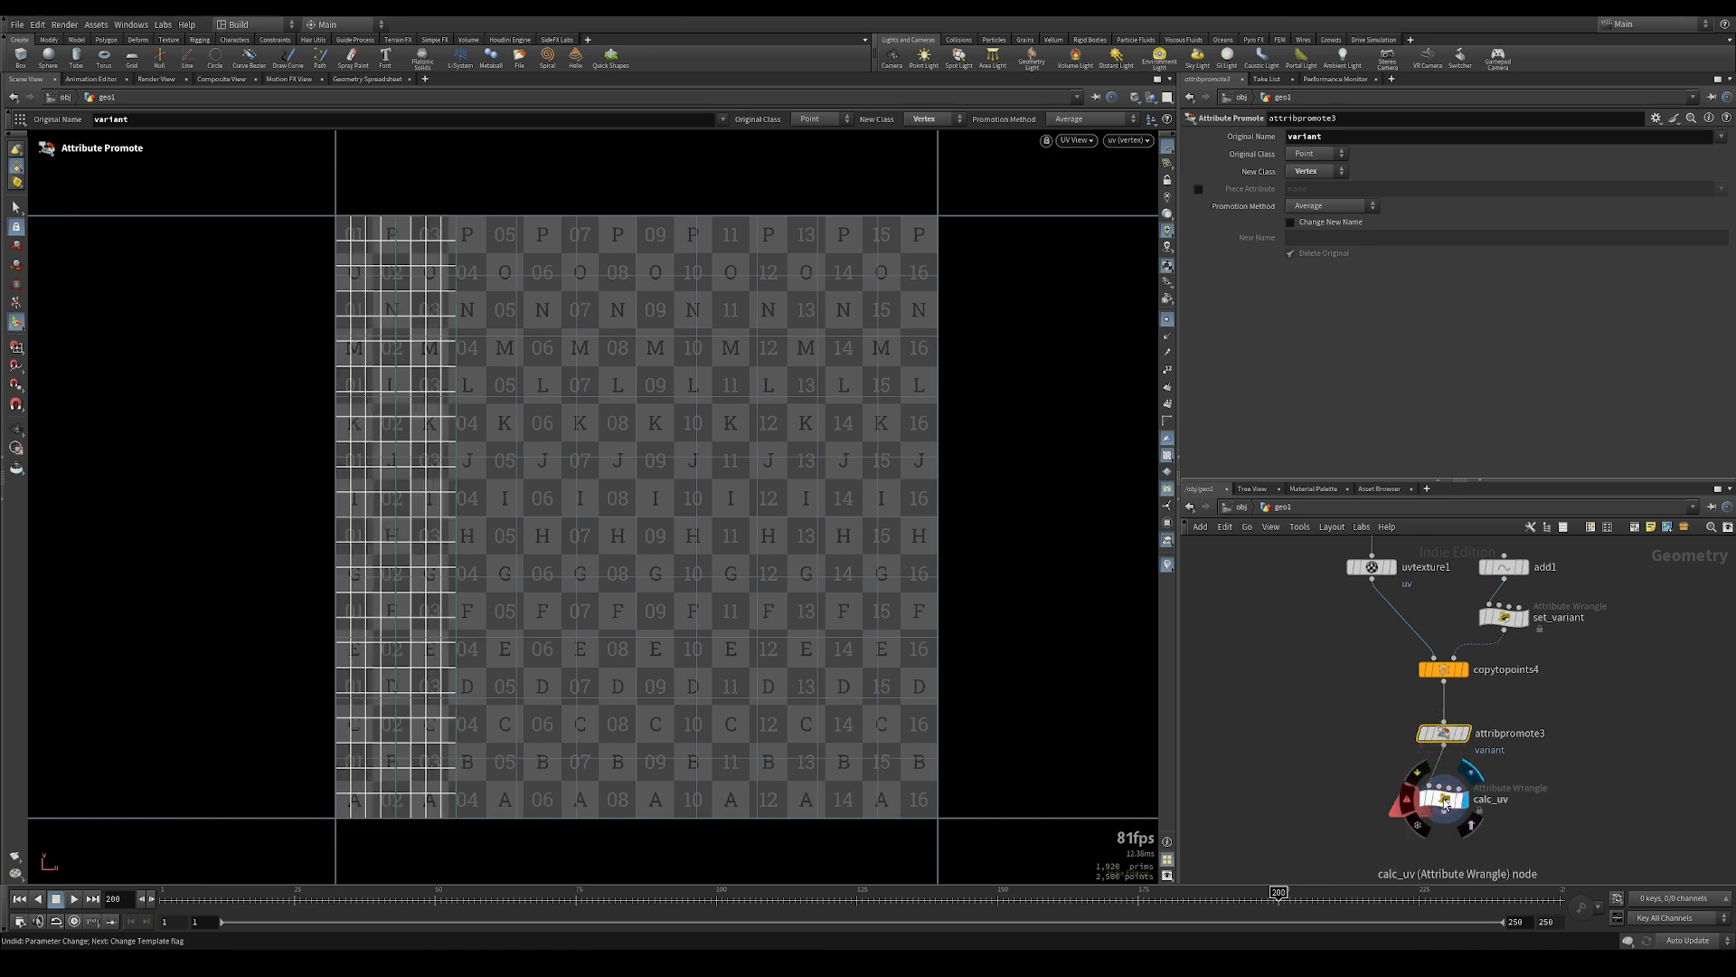
click(1444, 799)
click(1222, 283)
text(//@uv += offset;)
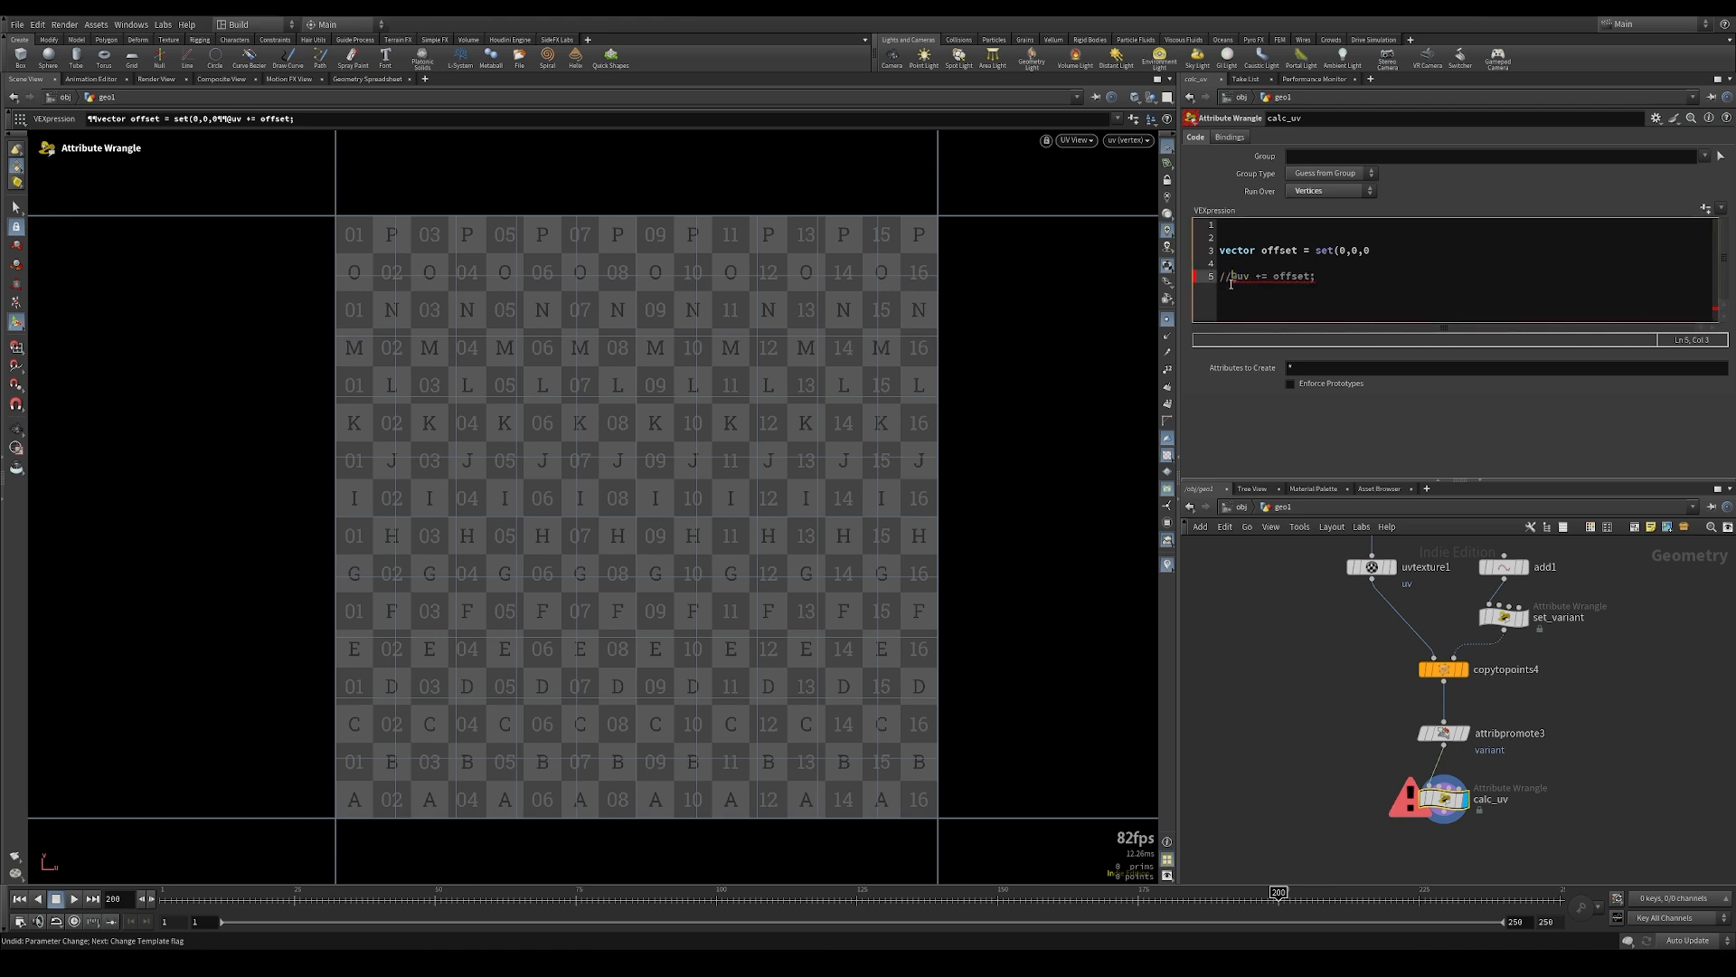
click(1290, 225)
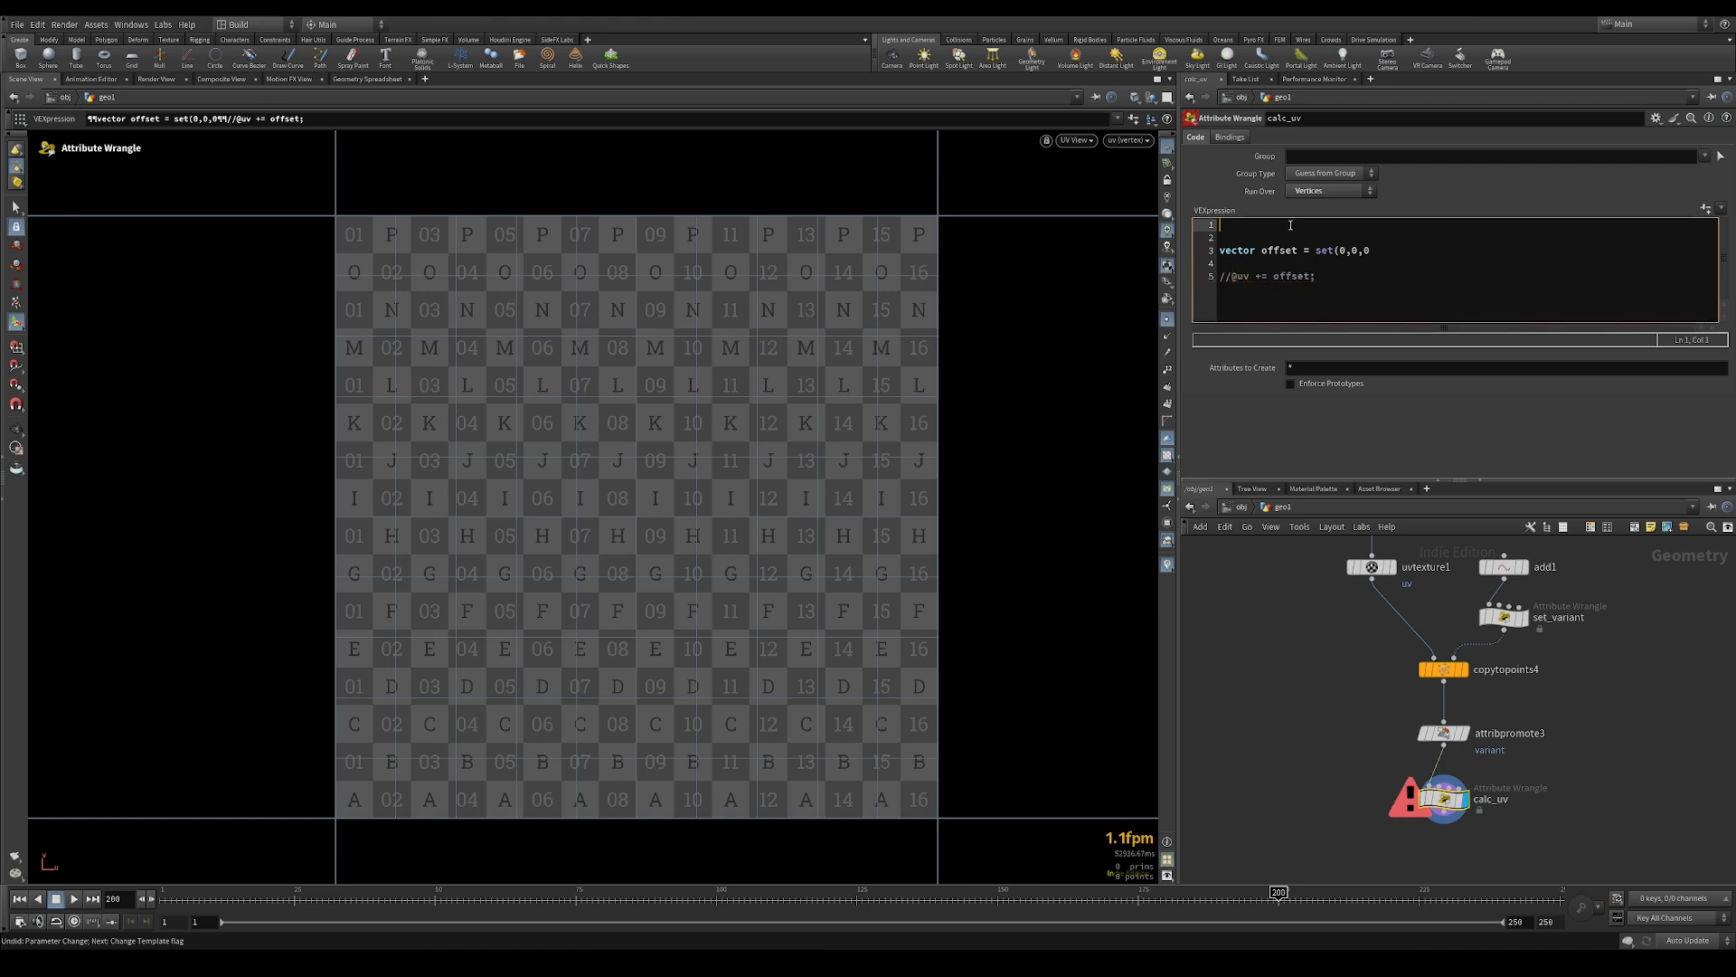
text(@uv /= 2.0;)
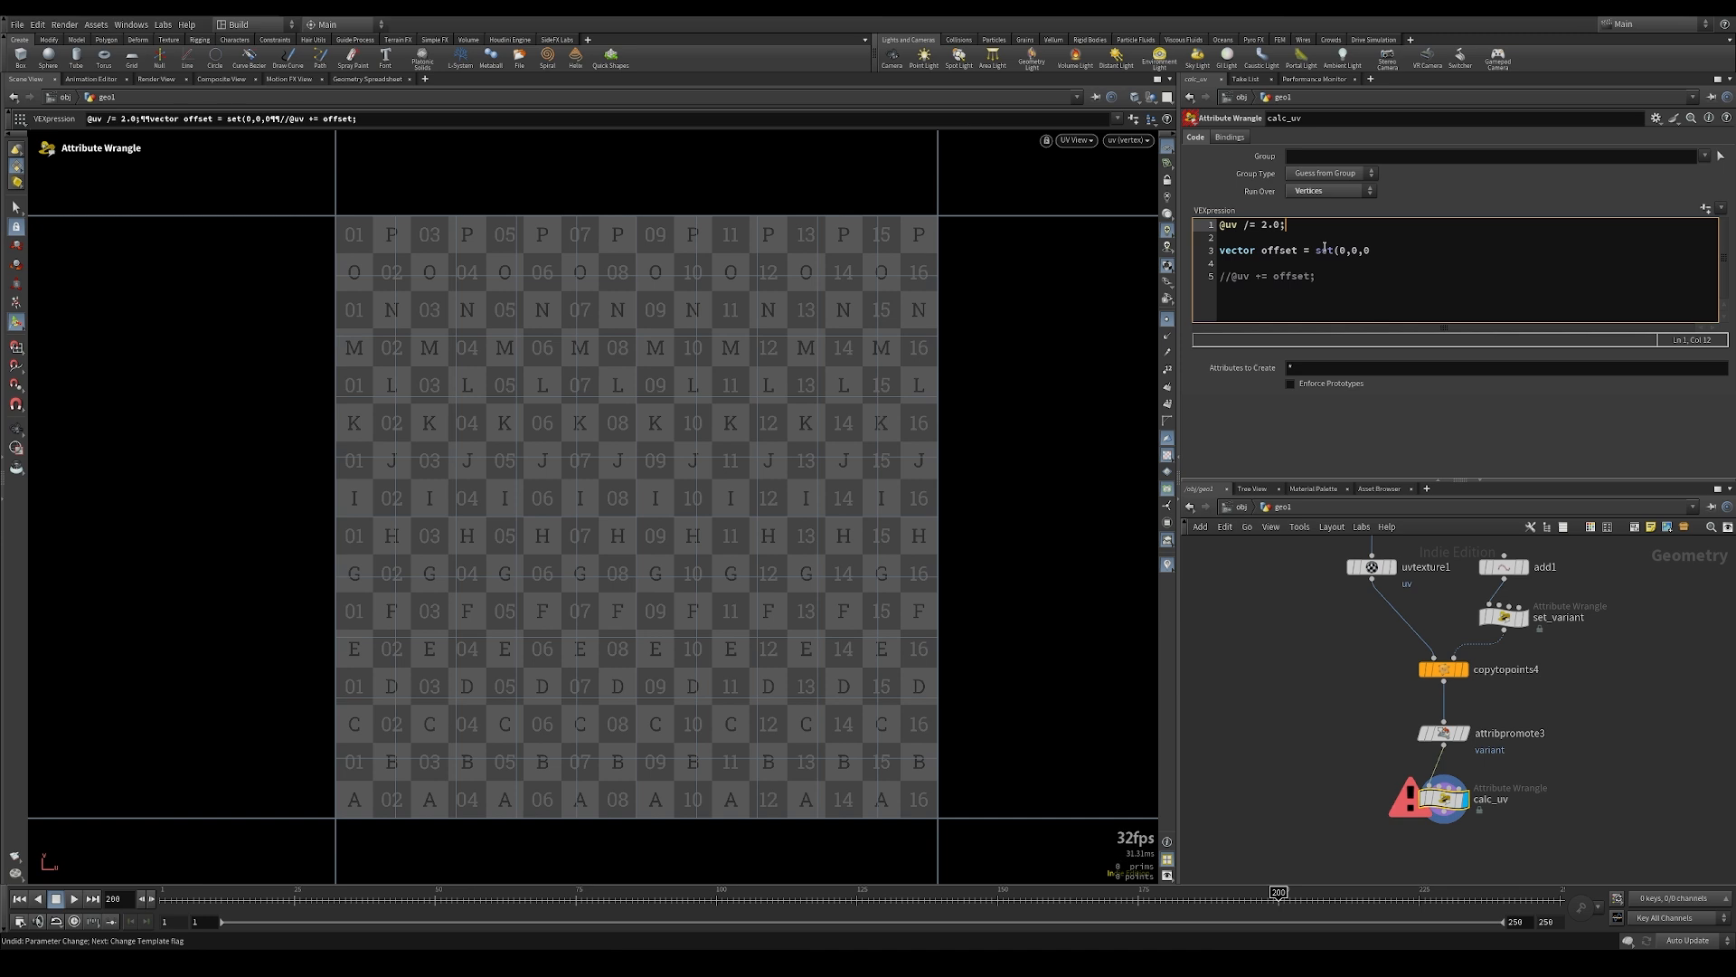
click(1385, 250)
text();)
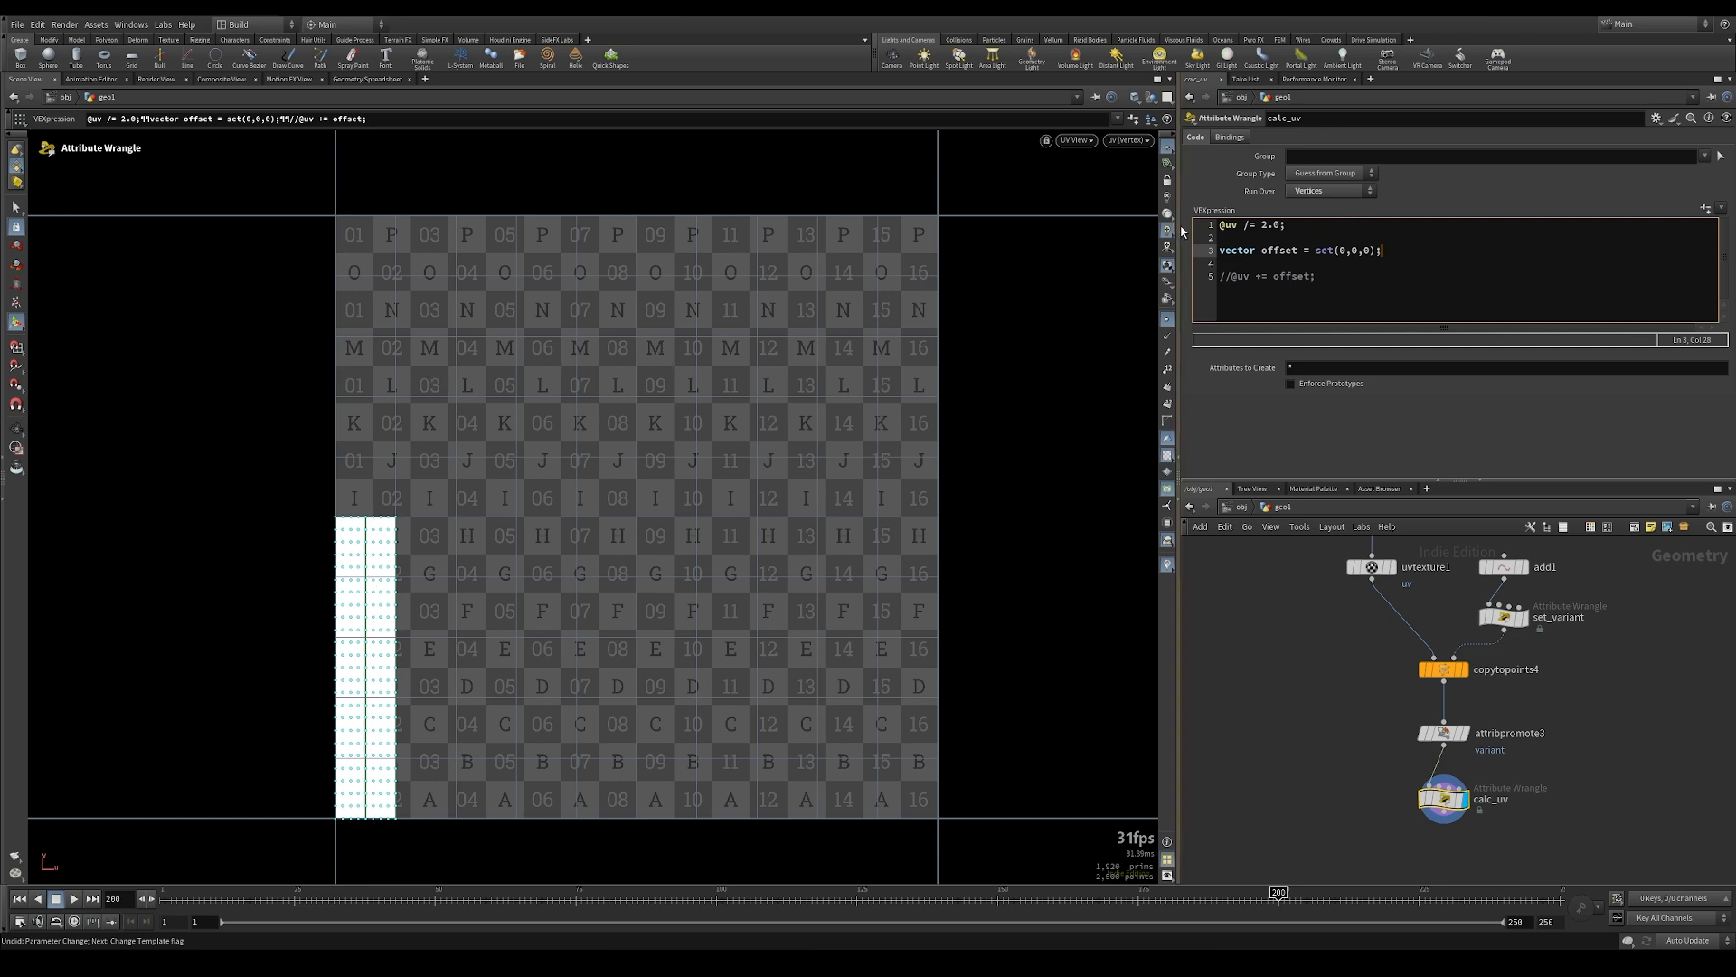
Insert three blank lines above the calc_uv code and replace the first two components of the offset vector with x,y
click(1219, 224)
key(Return)
key(Return)
key(Return)
key(Up)
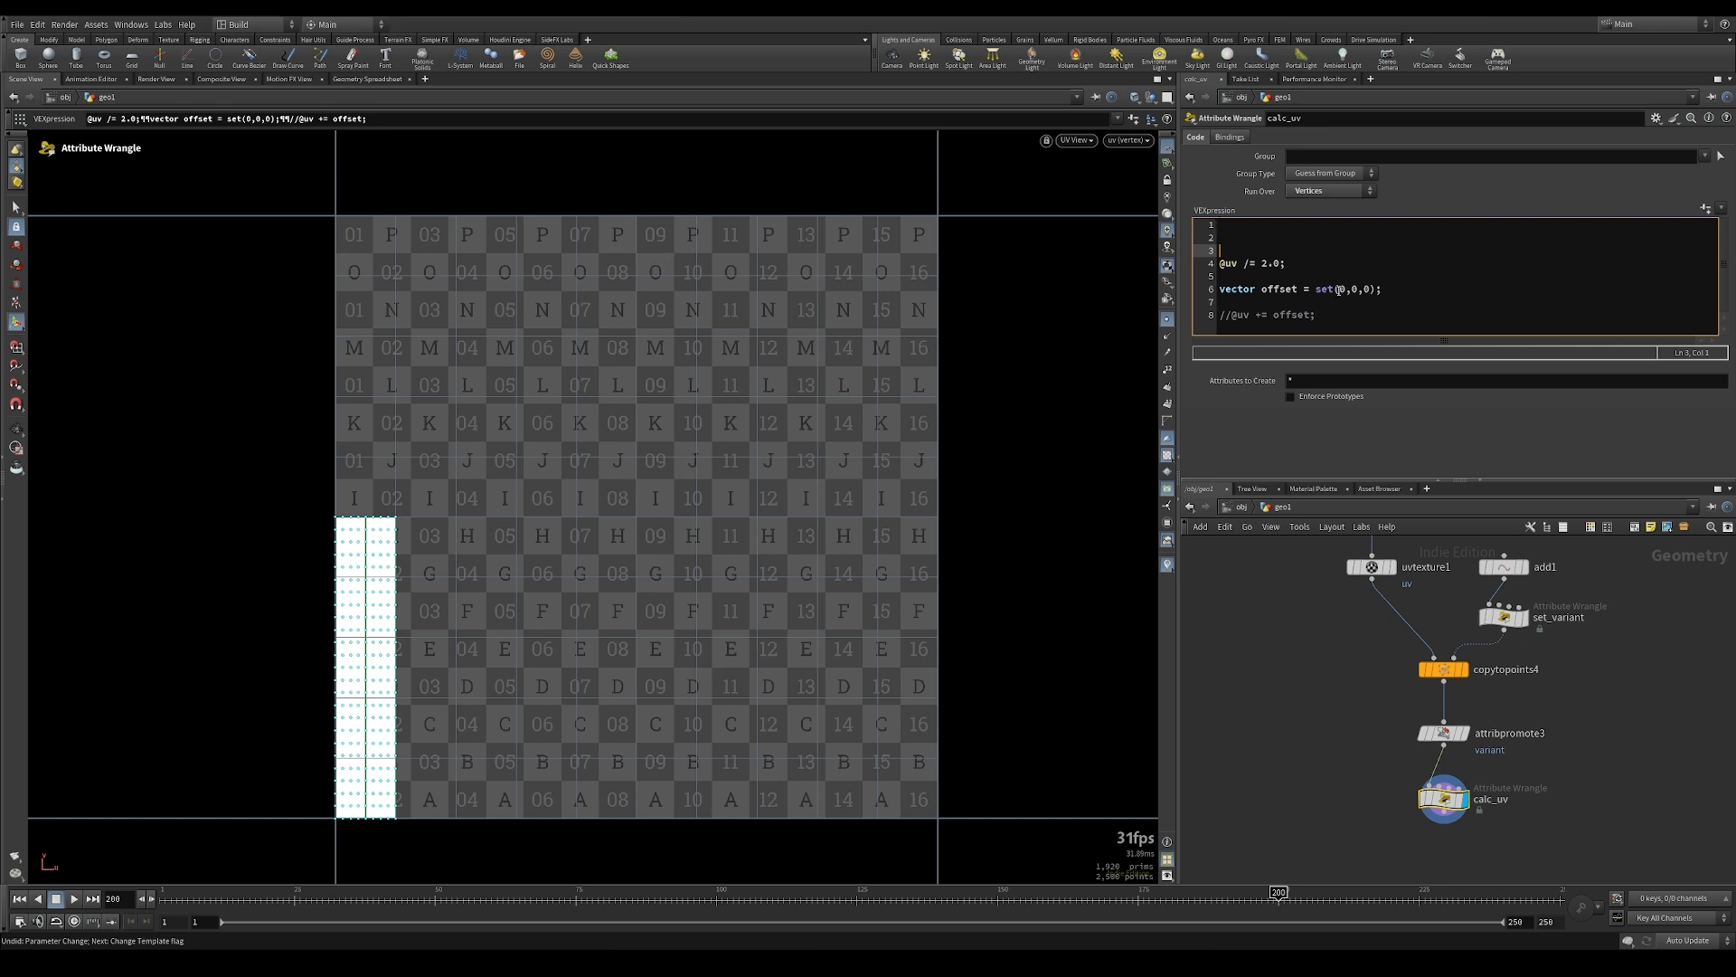
double_click(1344, 289)
text(x,y)
Declare int v = i@variant;, int x = 0; and int y = 0; at the start of the calc_uv code
key(Up)
key(Up)
key(Up)
key(Up)
key(Up)
text(int v )
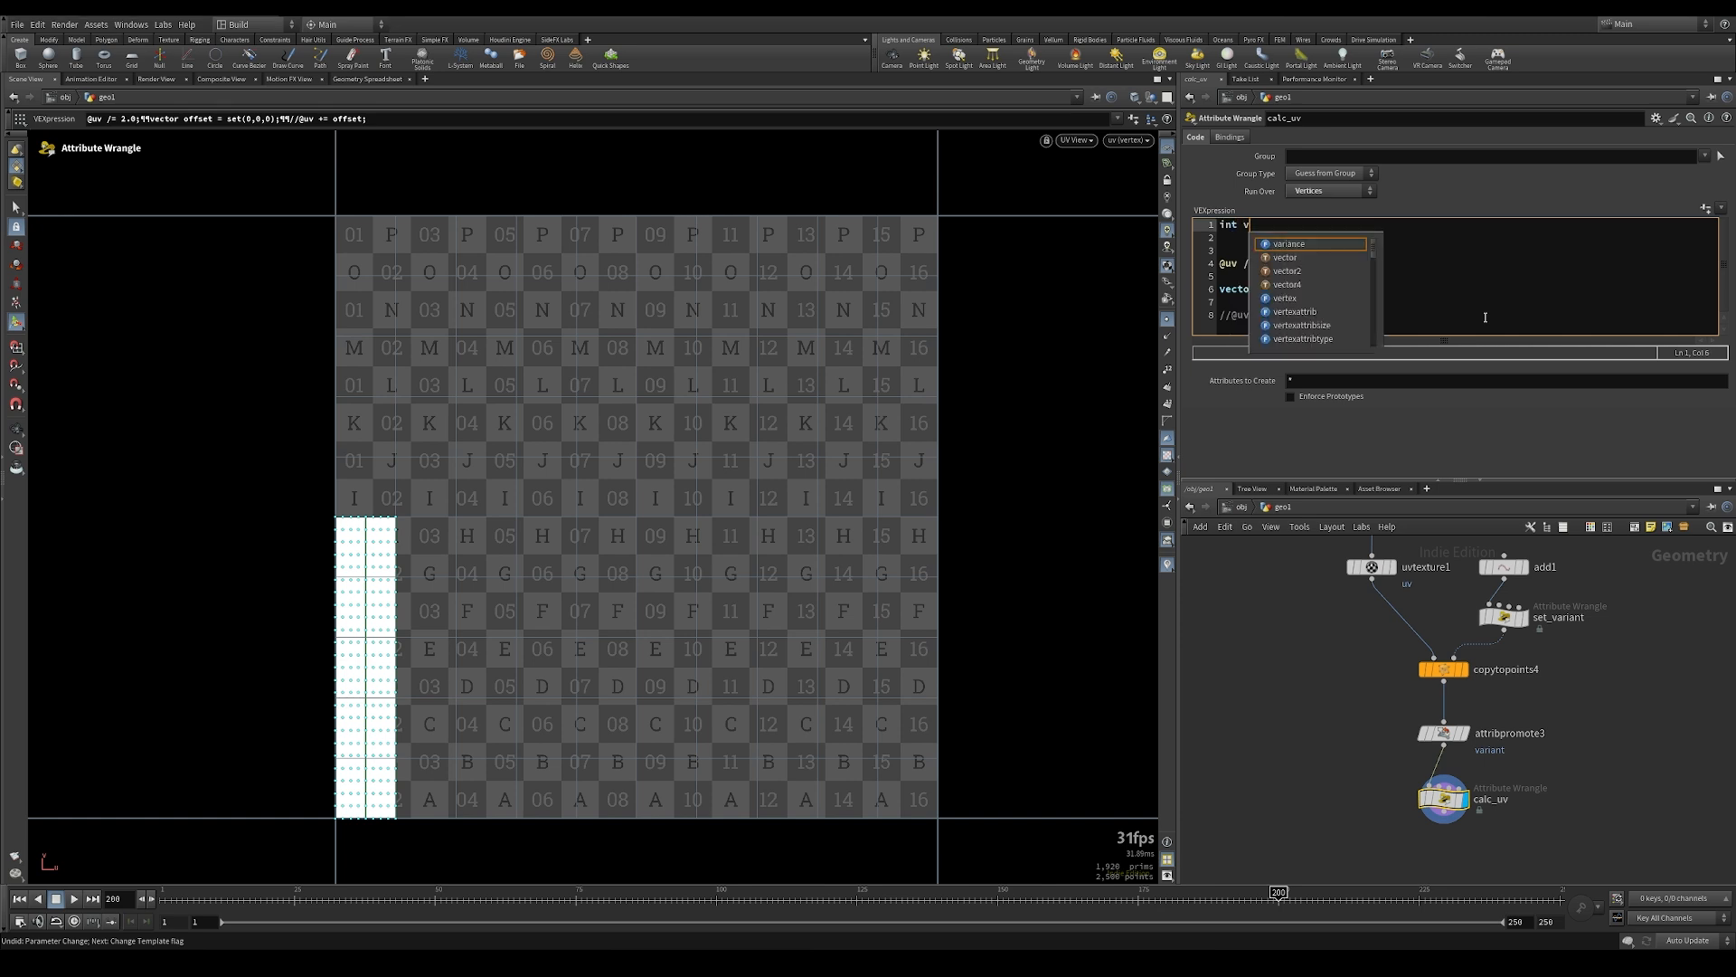
text(= i)
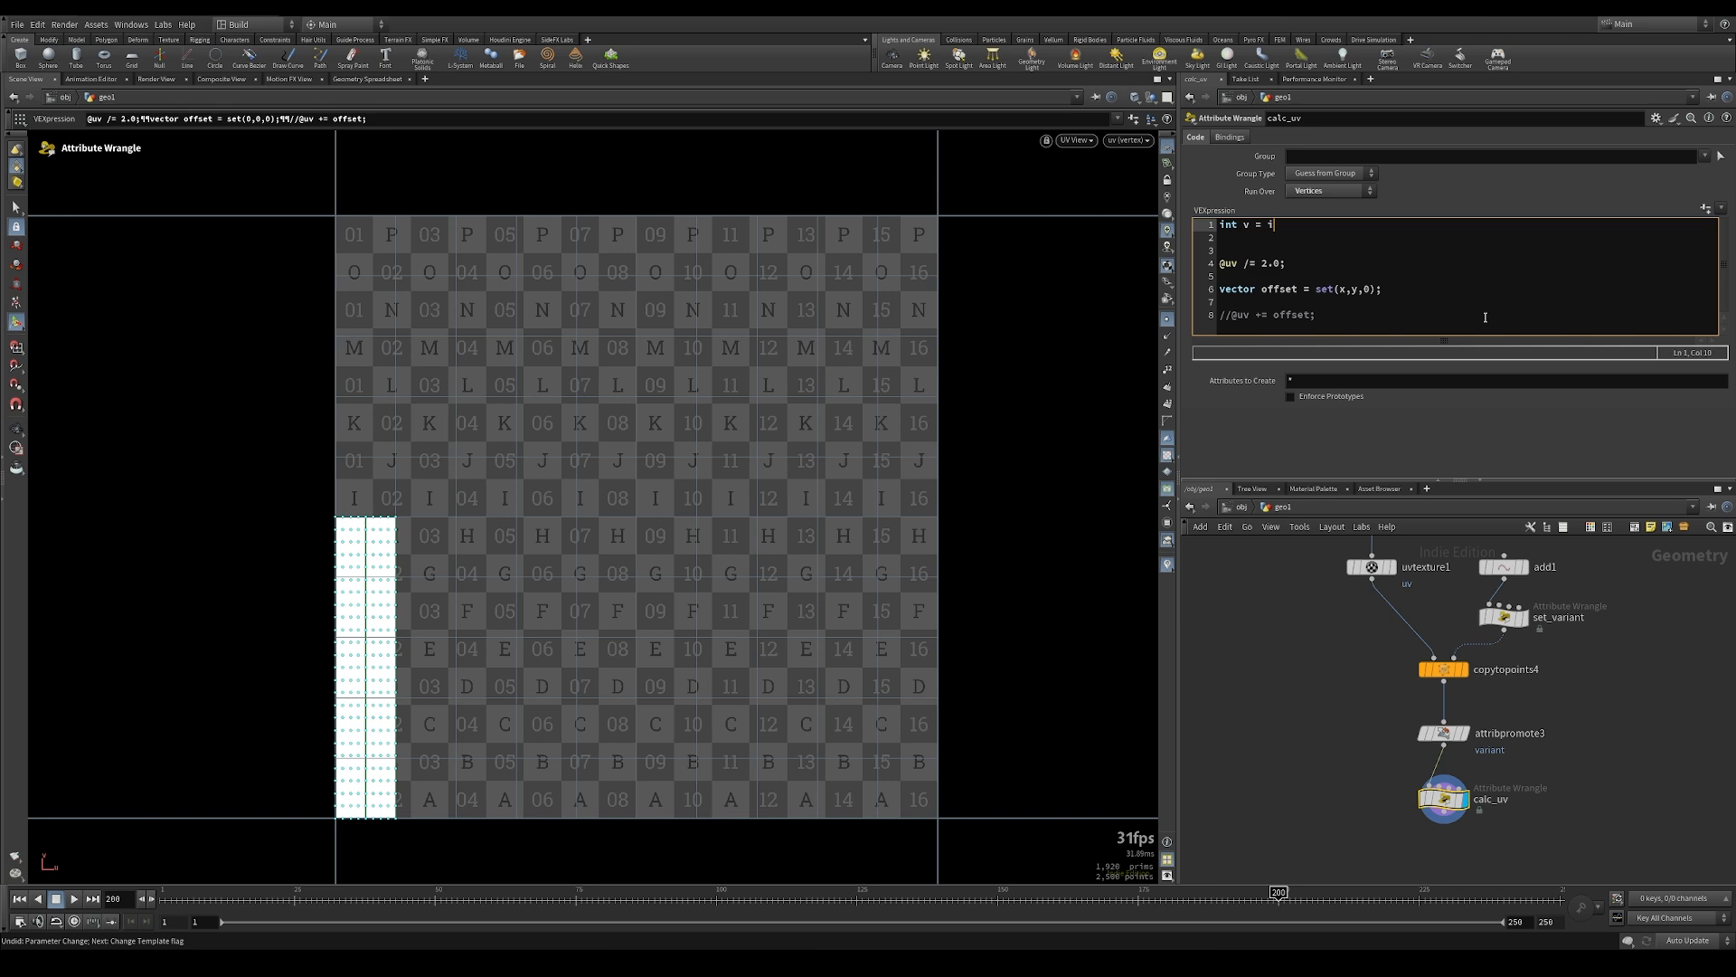
text(@variant;)
key(Return)
text(int x = 0;)
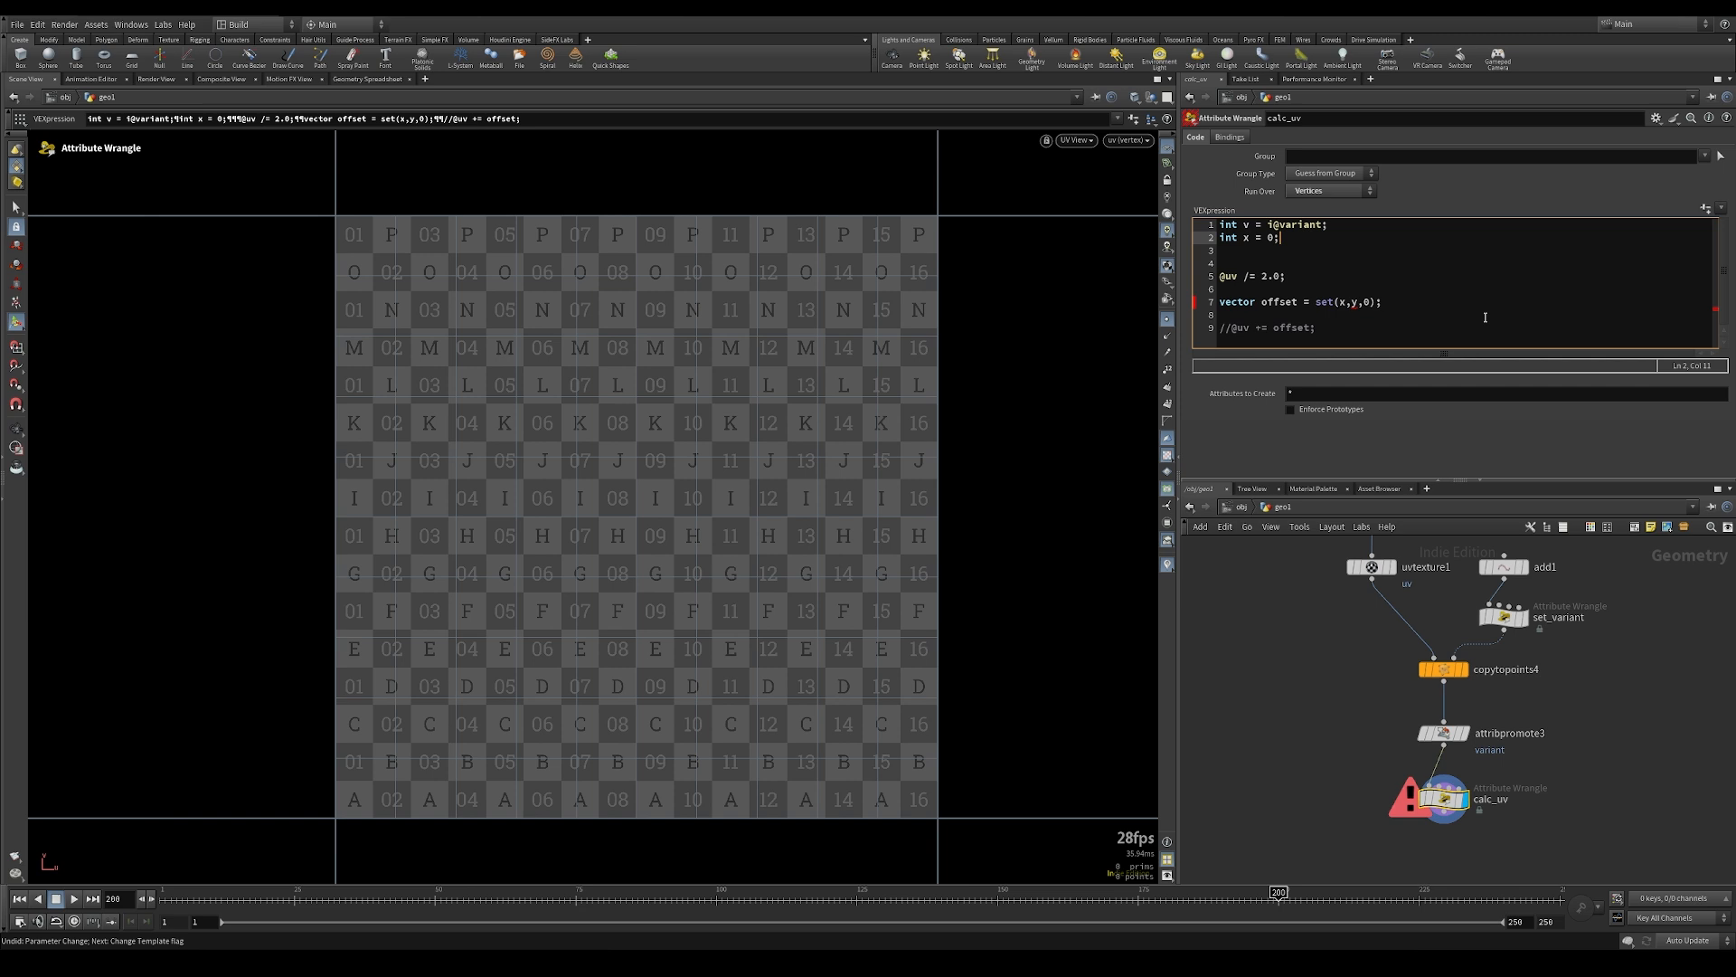
key(Return)
text(int y = 0;)
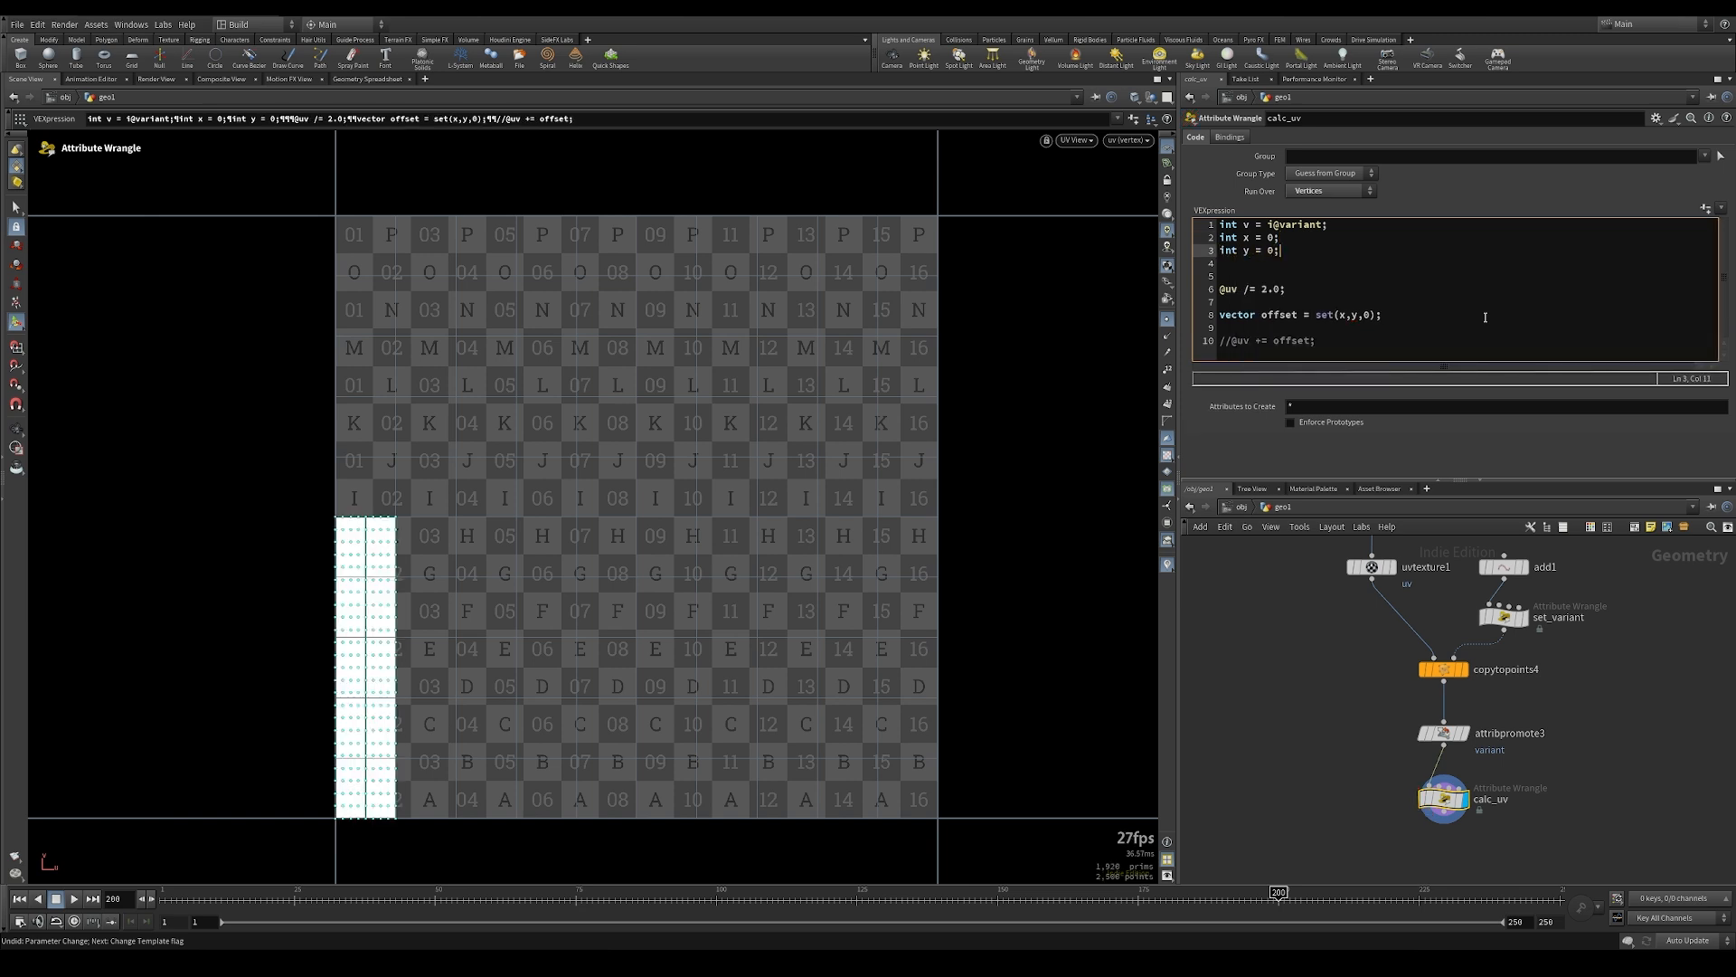
click(1231, 347)
key(BackSpace)
key(BackSpace)
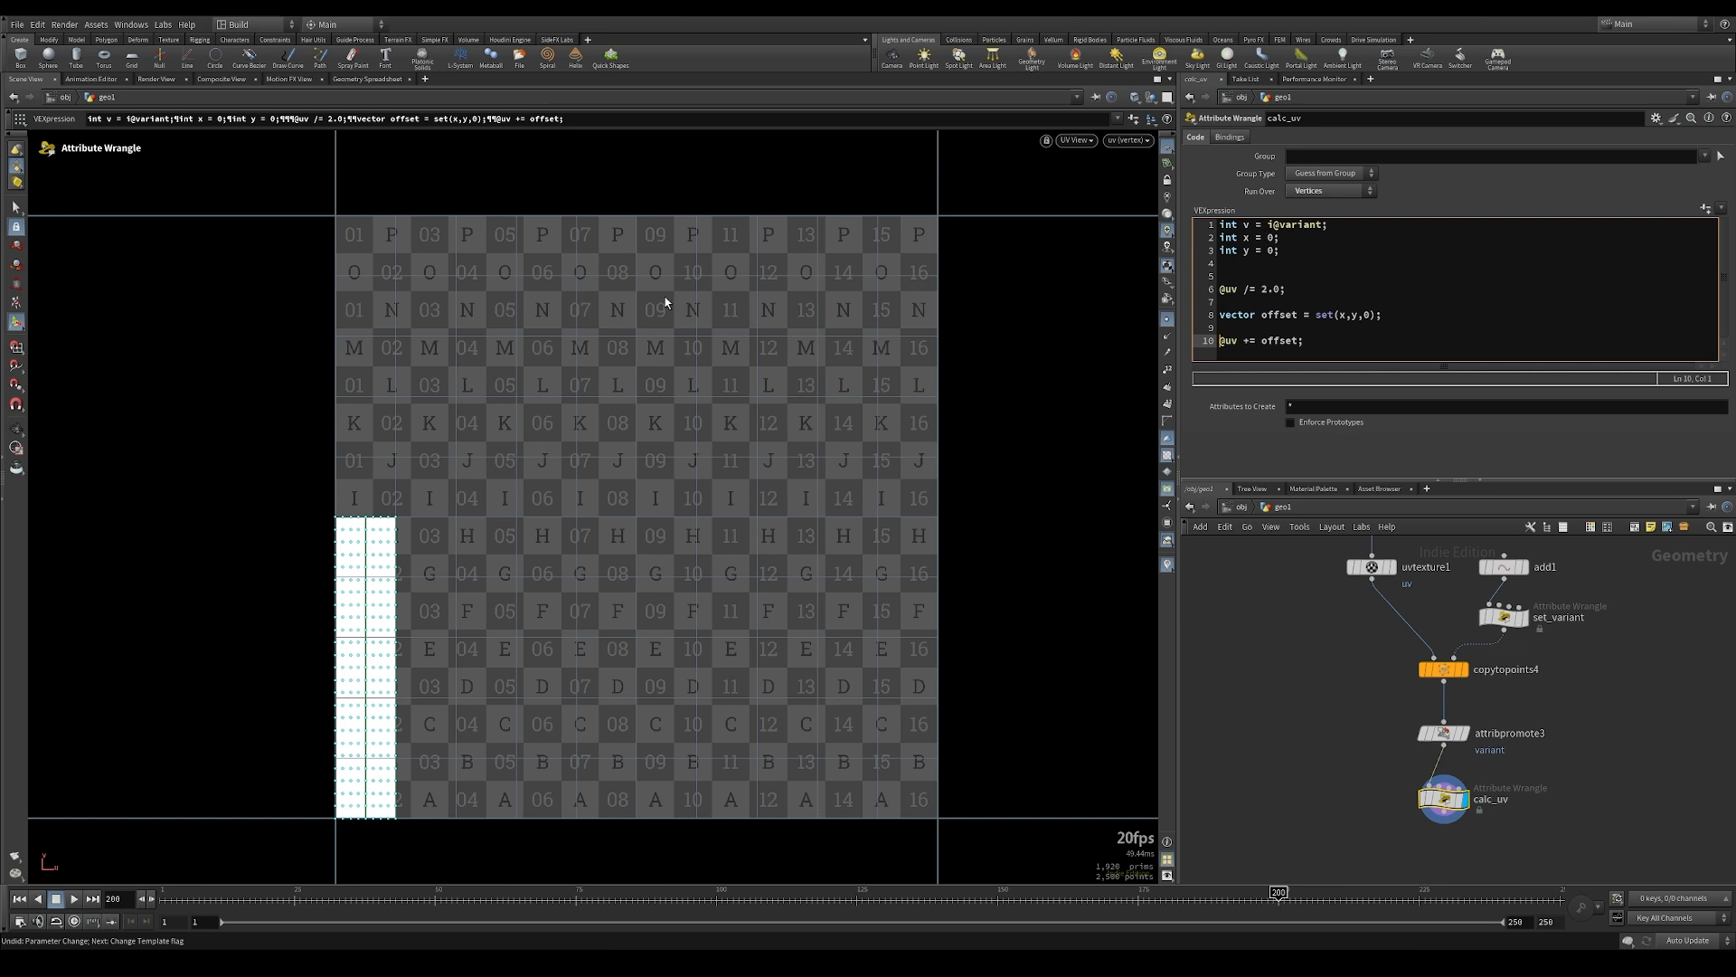
Set the integer x to v % 5 in calc_uv and check the spread of the strips across the UV tiles
click(1278, 237)
key(BackSpace)
text(v % 5)
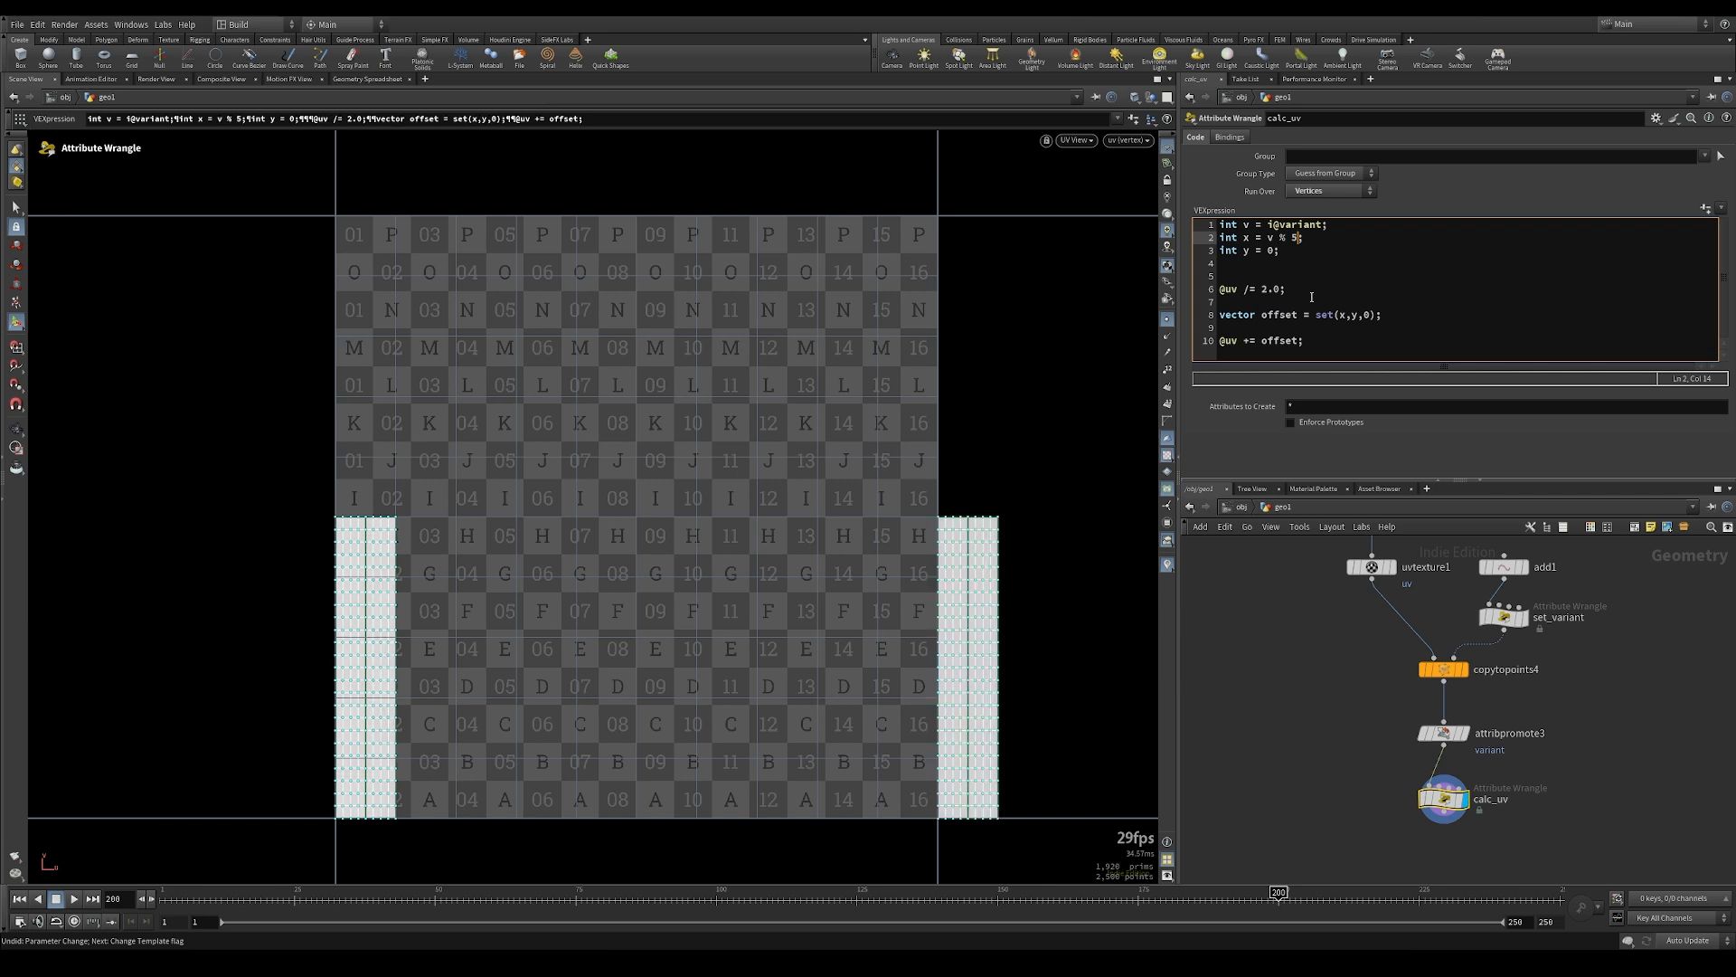
key(Escape)
scroll(685, 523, down, 10)
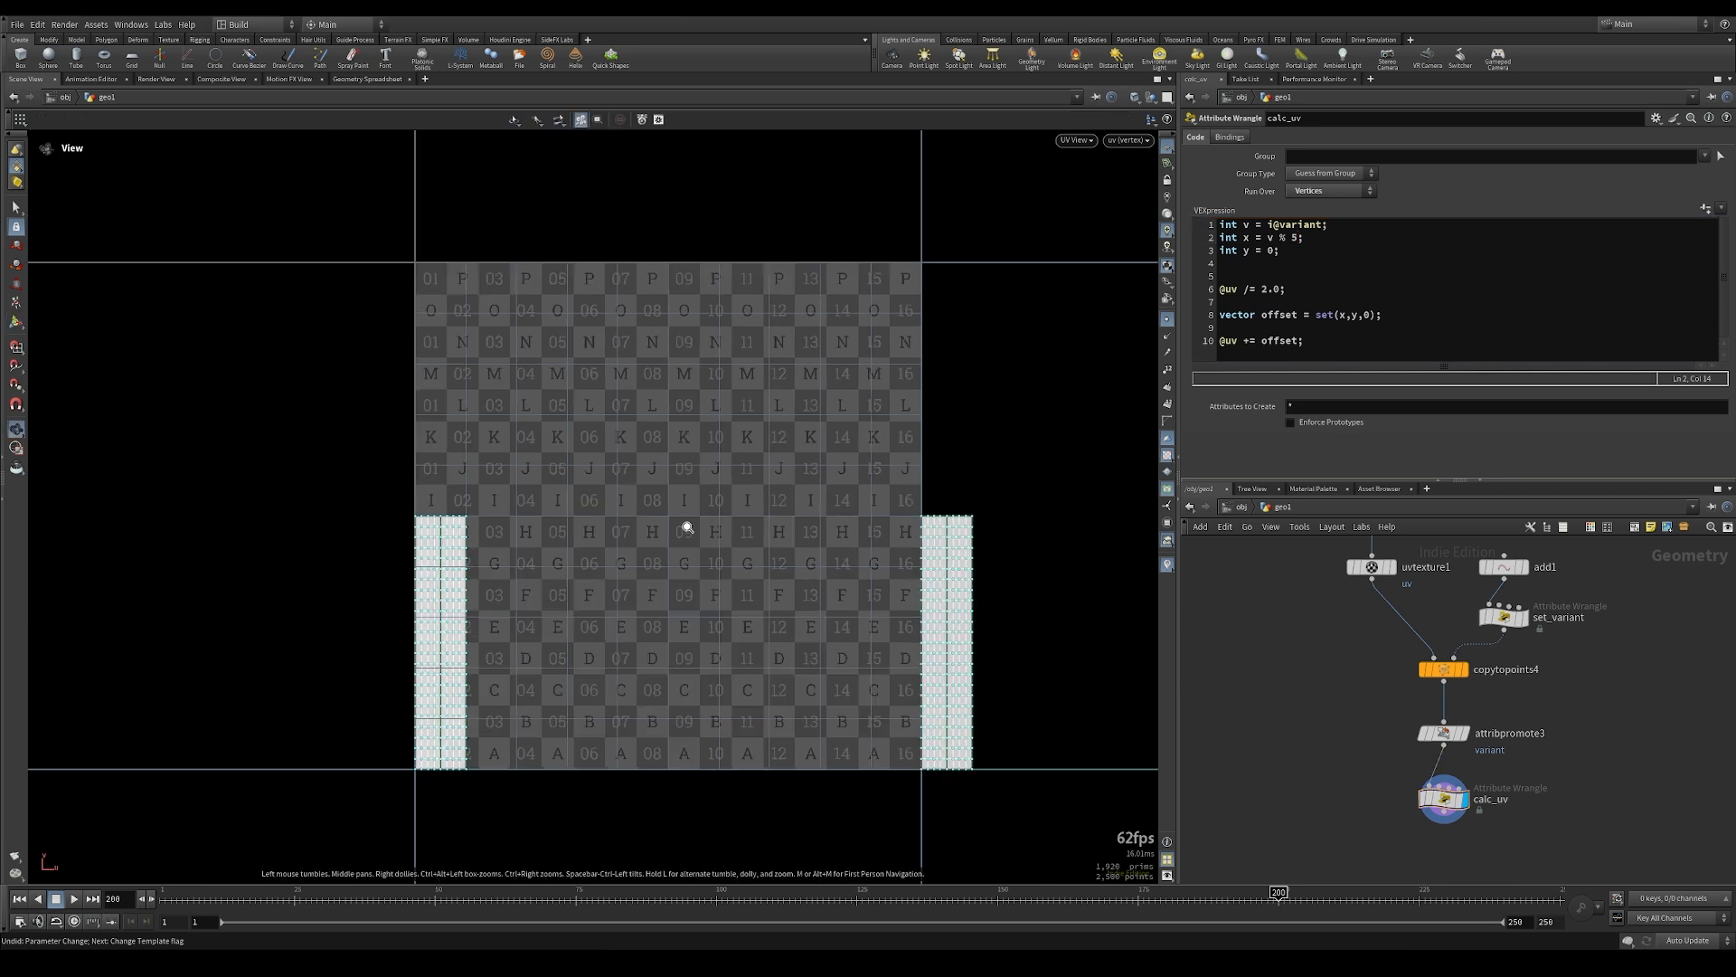
drag(921, 500, 566, 508)
scroll(566, 507, up, 3)
key(Return)
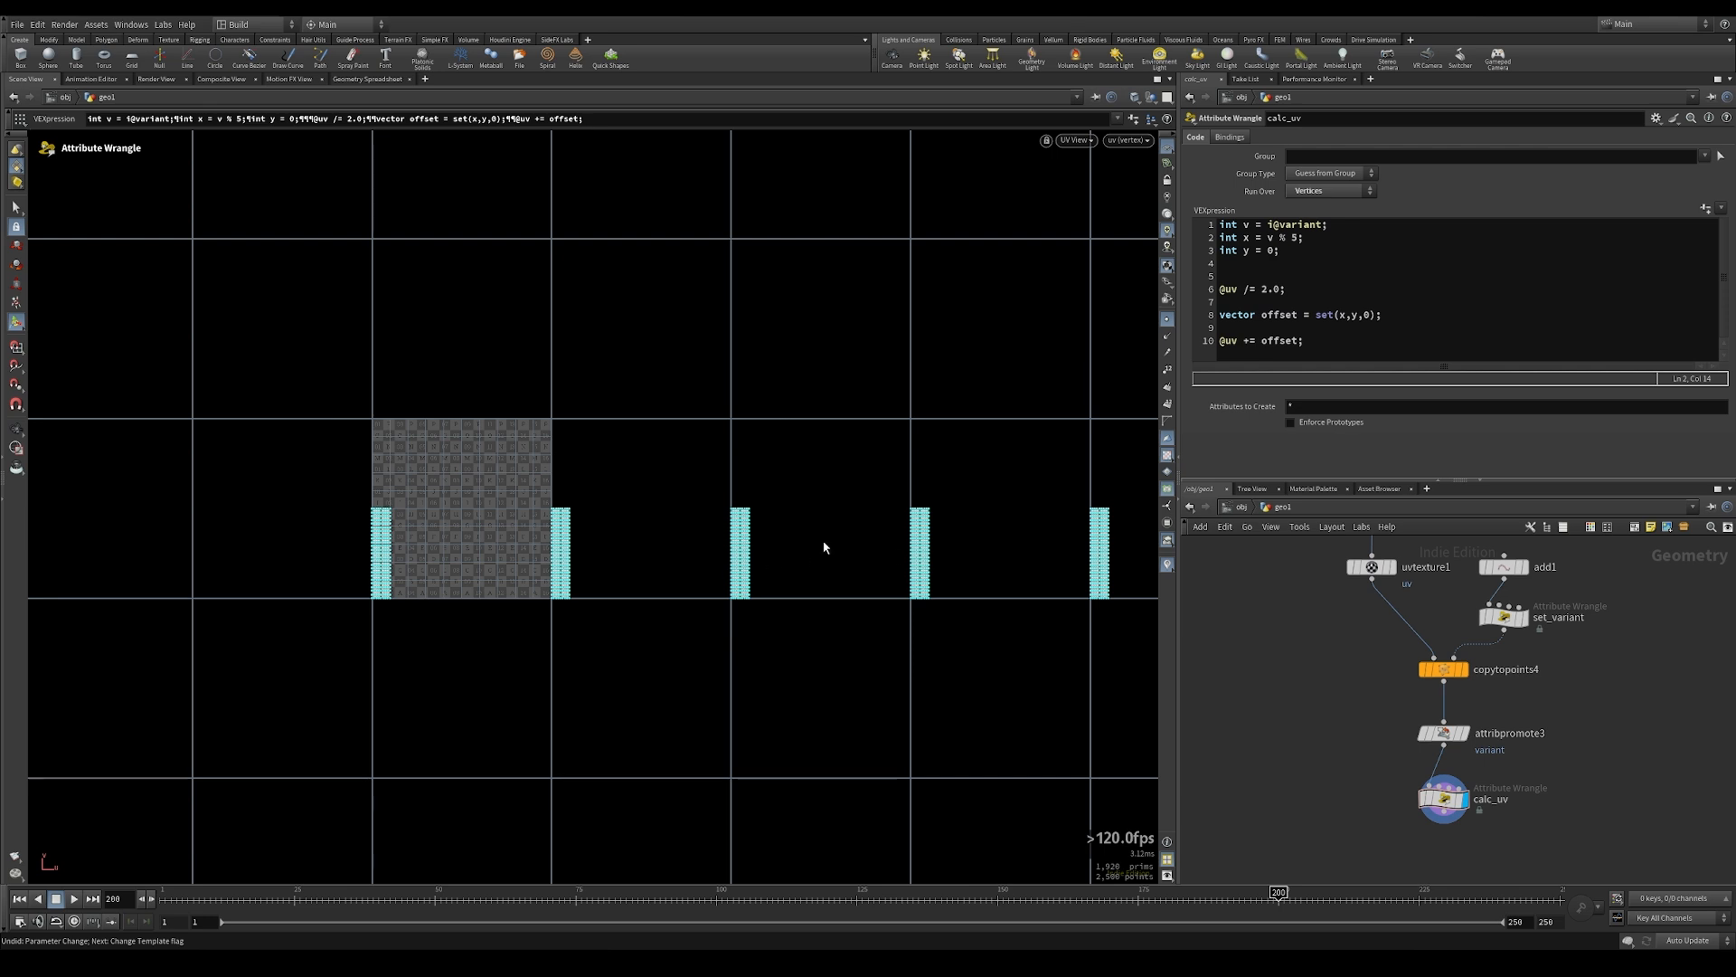
Divide the x component of the offset vector by 5.0 and apply the code
click(1347, 314)
text(/ 5.0)
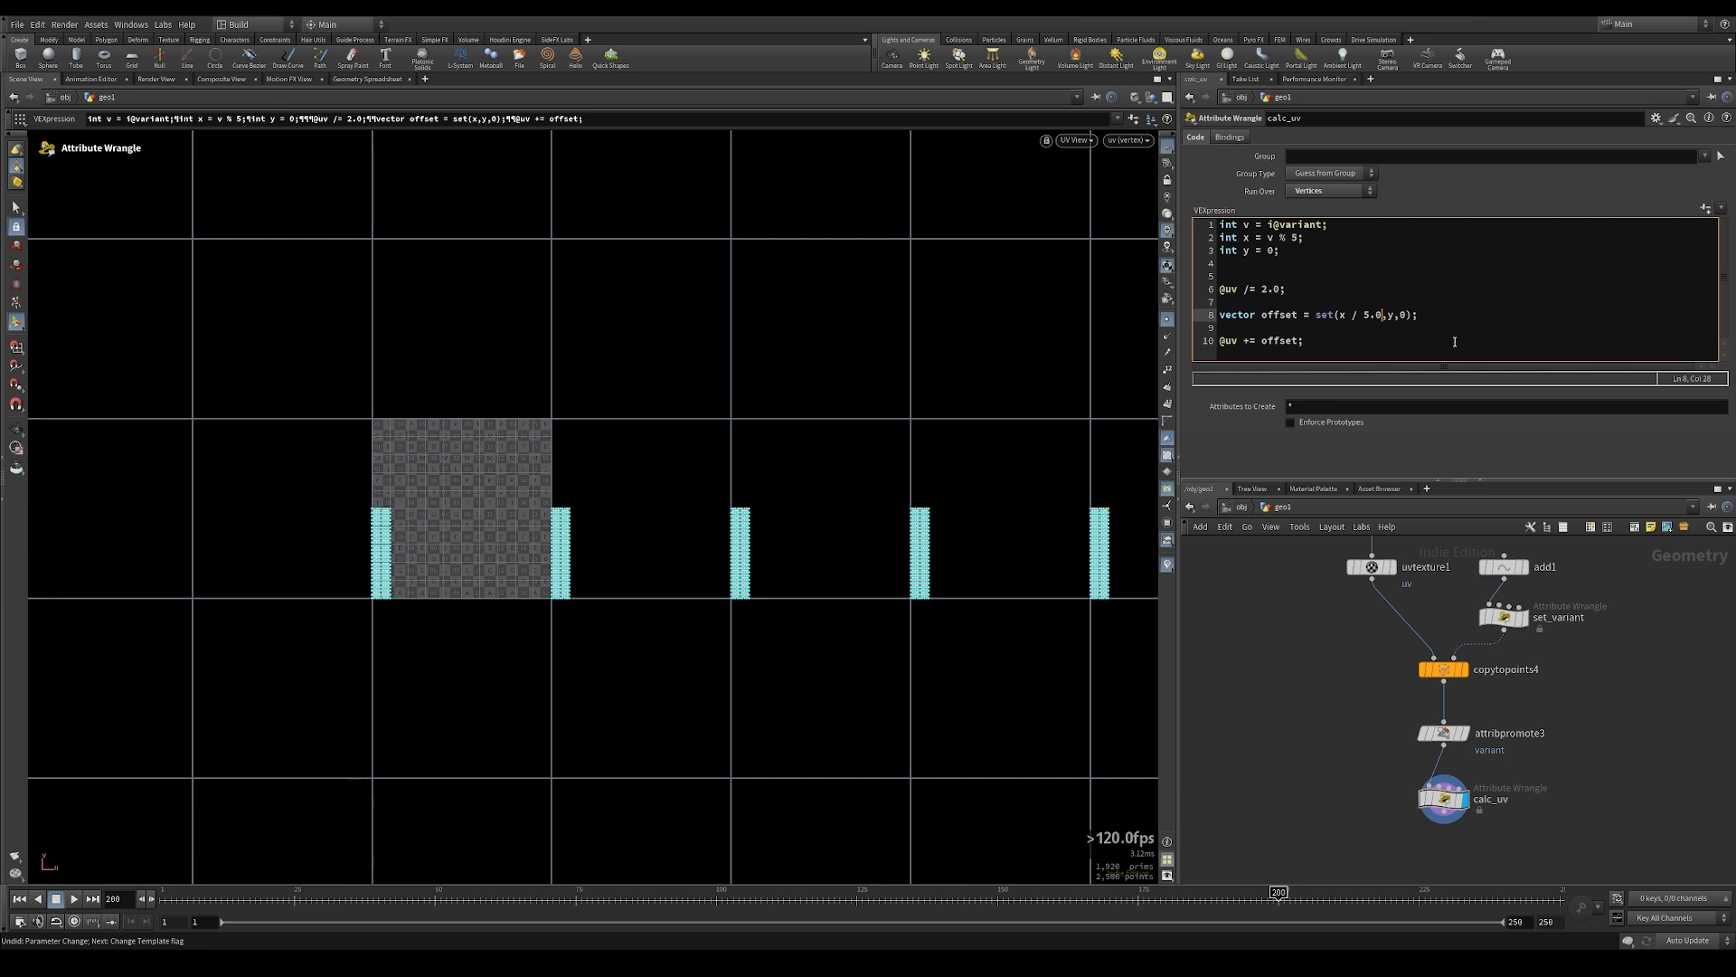
key(ctrl+Return)
alt+right_drag(675, 601, 906, 495)
alt+middle_drag(537, 527, 663, 514)
Set the integer y to v / 5 in calc_uv and check the two rows of strips in the UV view
click(1275, 252)
key(BackSpace)
text(v / )
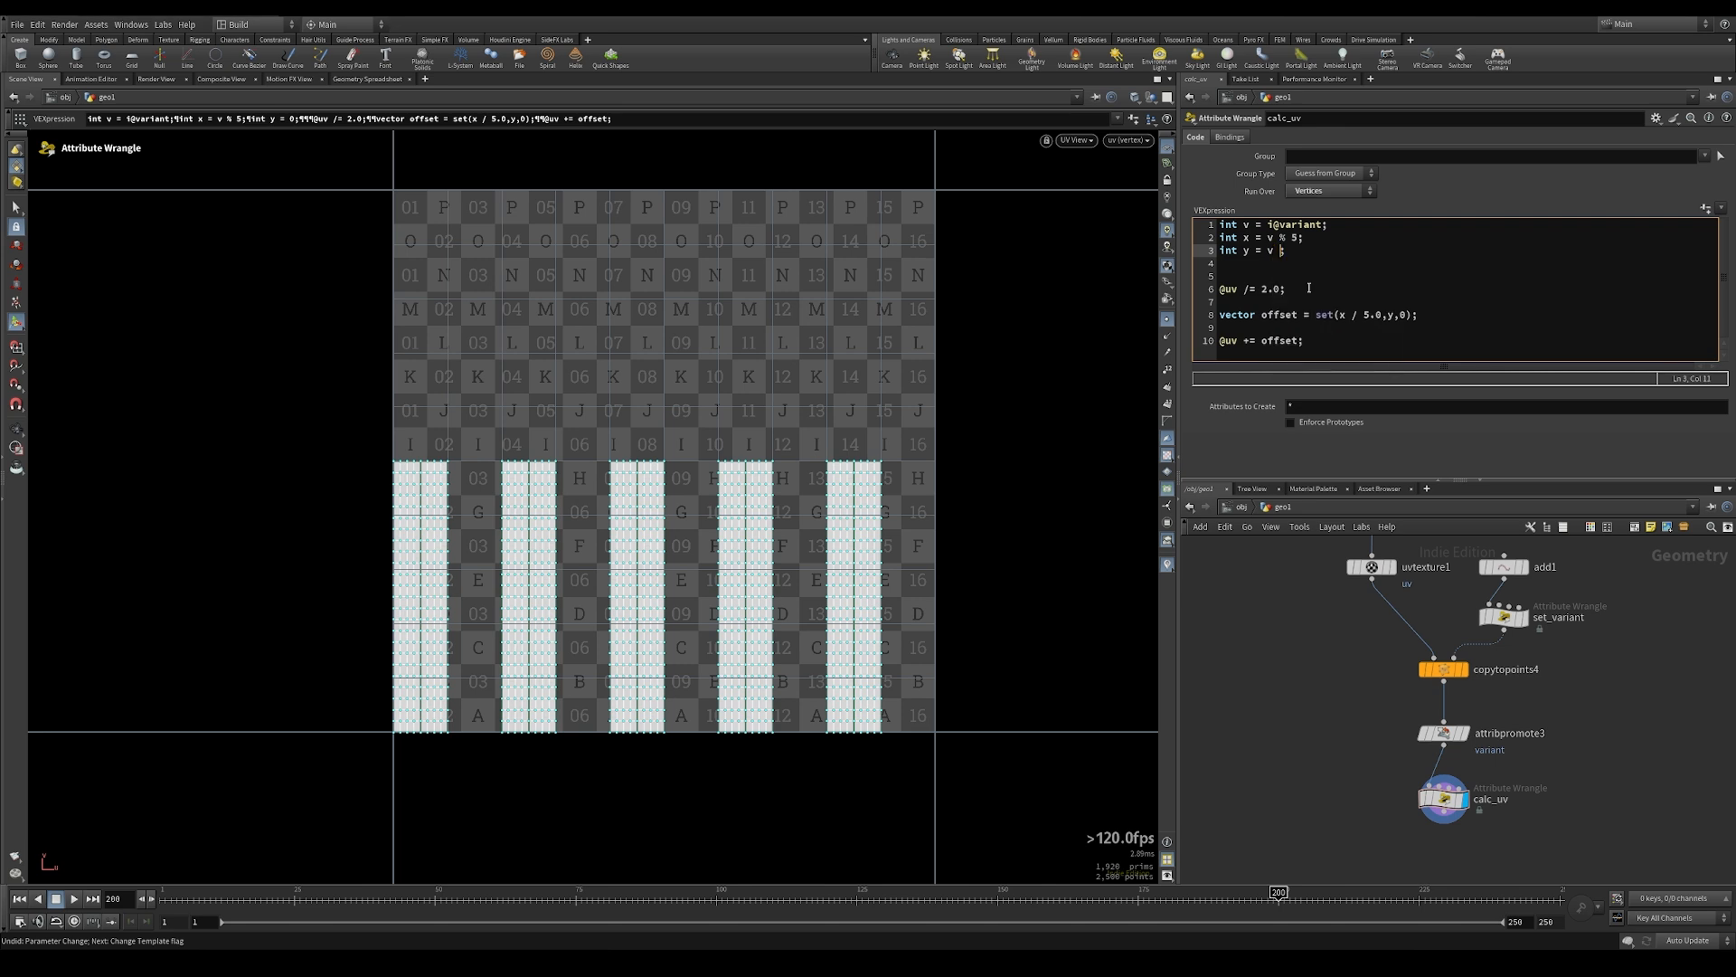
text(5)
key(End)
key(ctrl+Return)
alt+right_drag(724, 357, 632, 255)
alt+middle_drag(632, 255, 636, 454)
alt+right_drag(636, 455, 822, 624)
alt+middle_drag(823, 624, 539, 426)
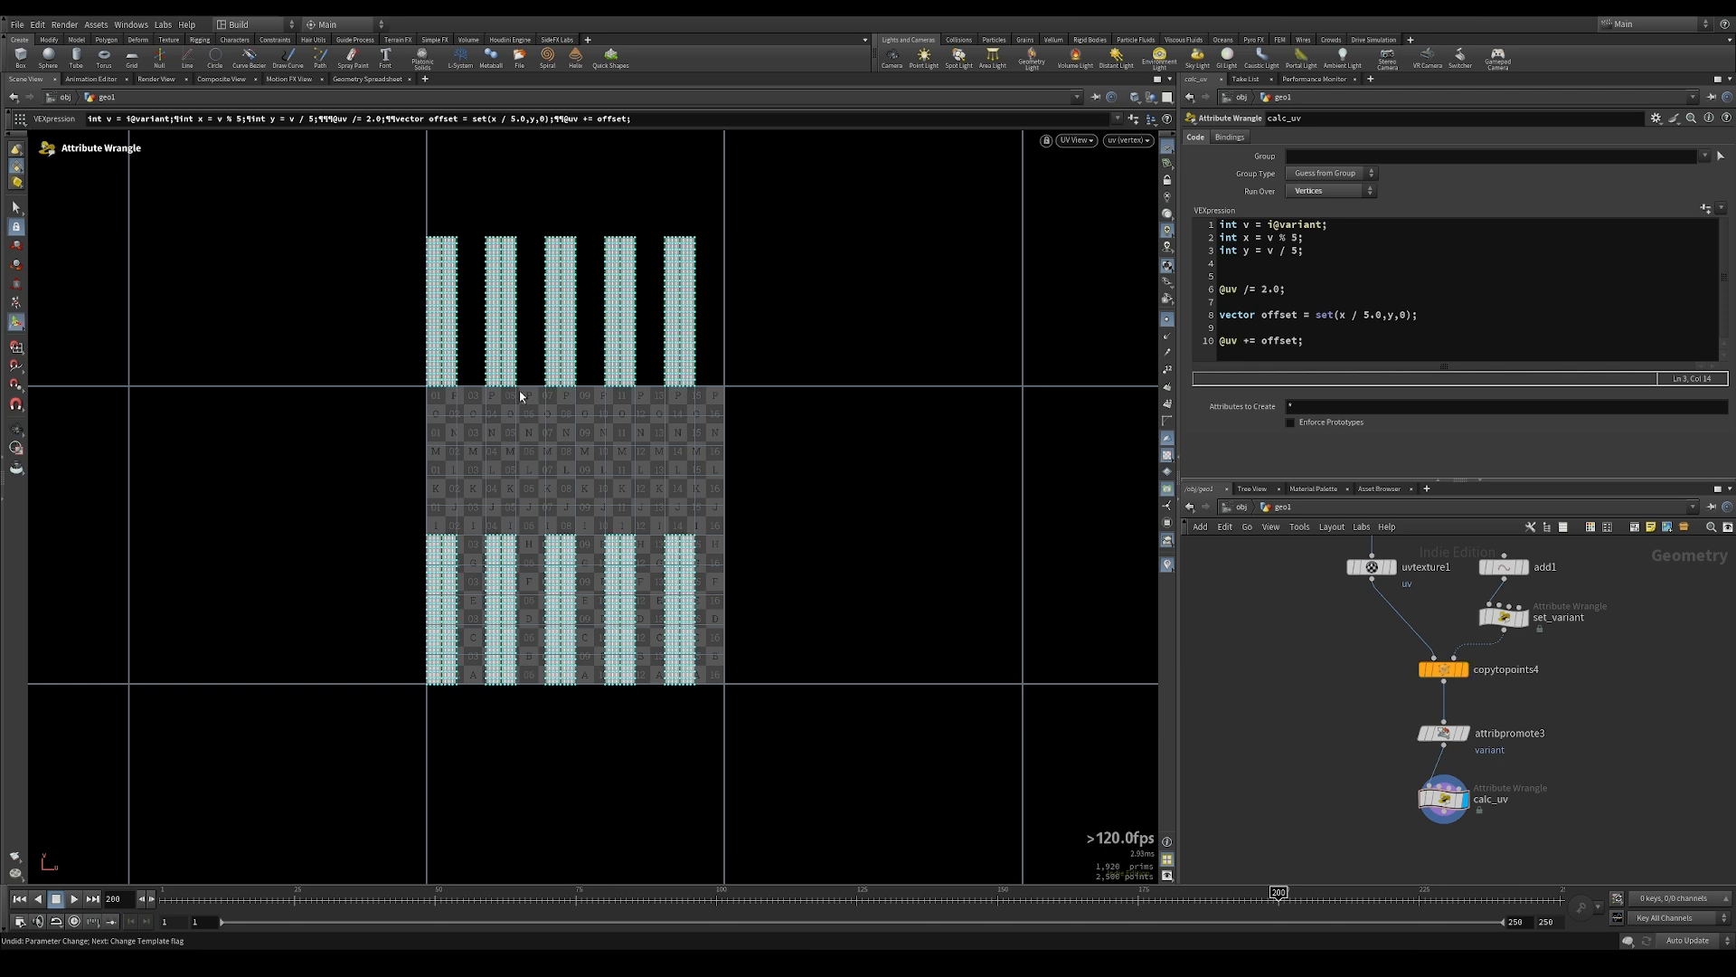
Divide the y component of the offset vector by 2.0
click(1389, 320)
text(/)
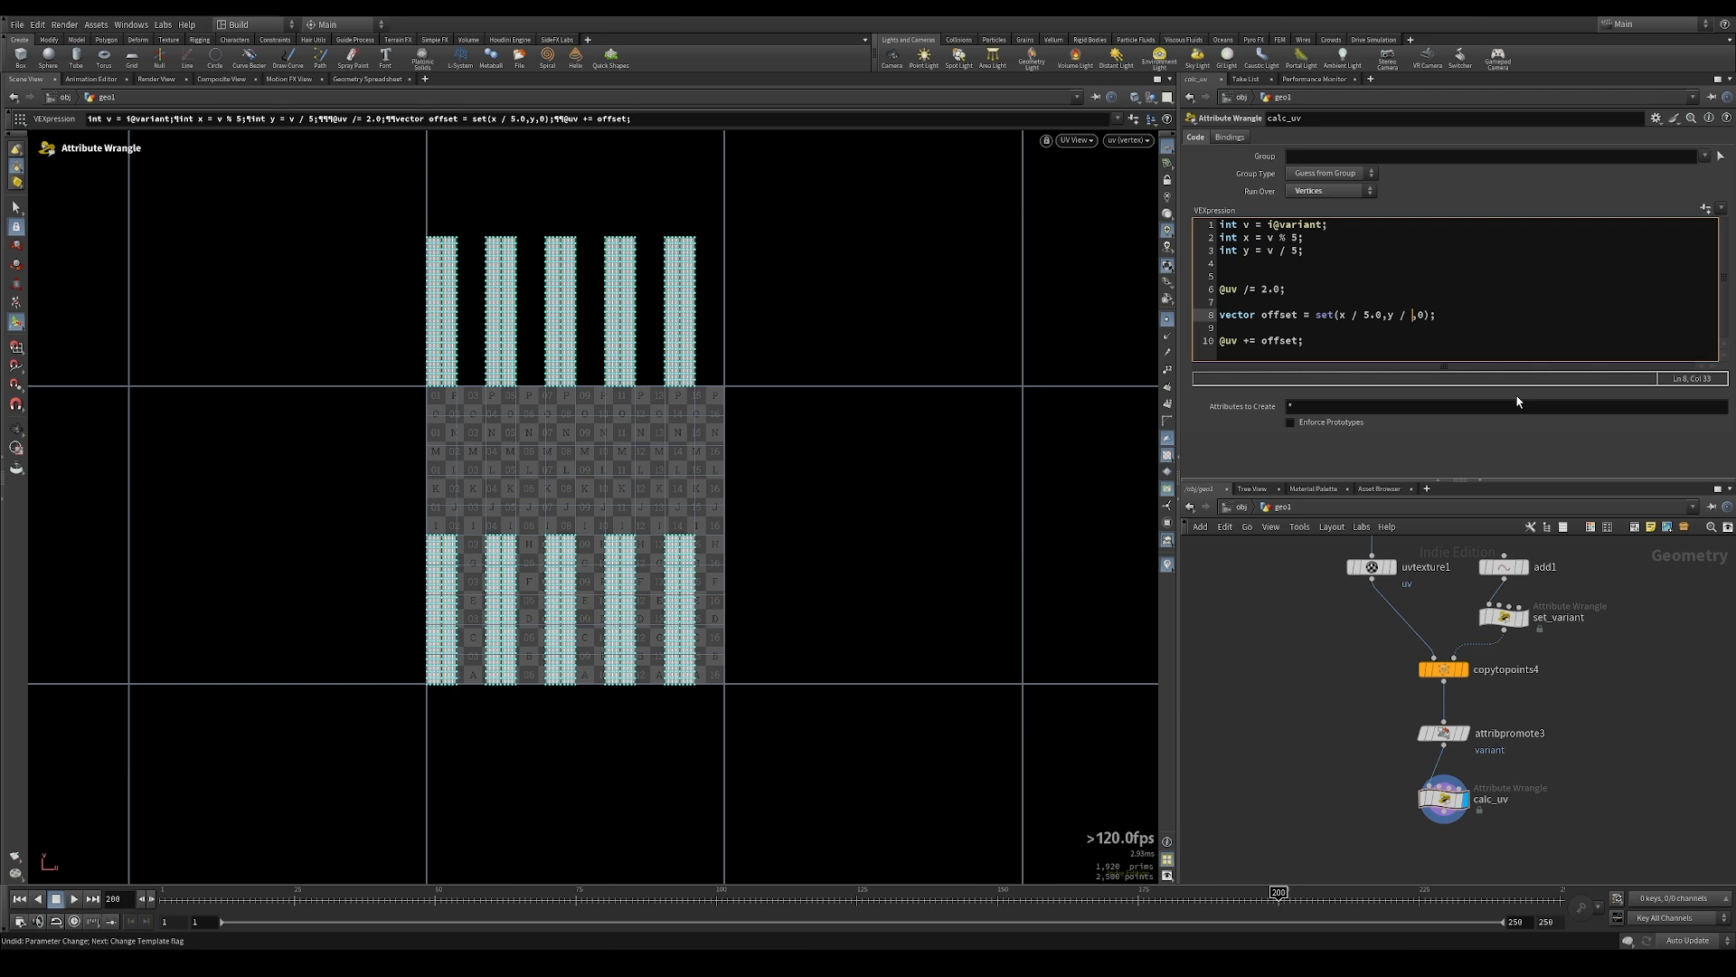
text( 2.0)
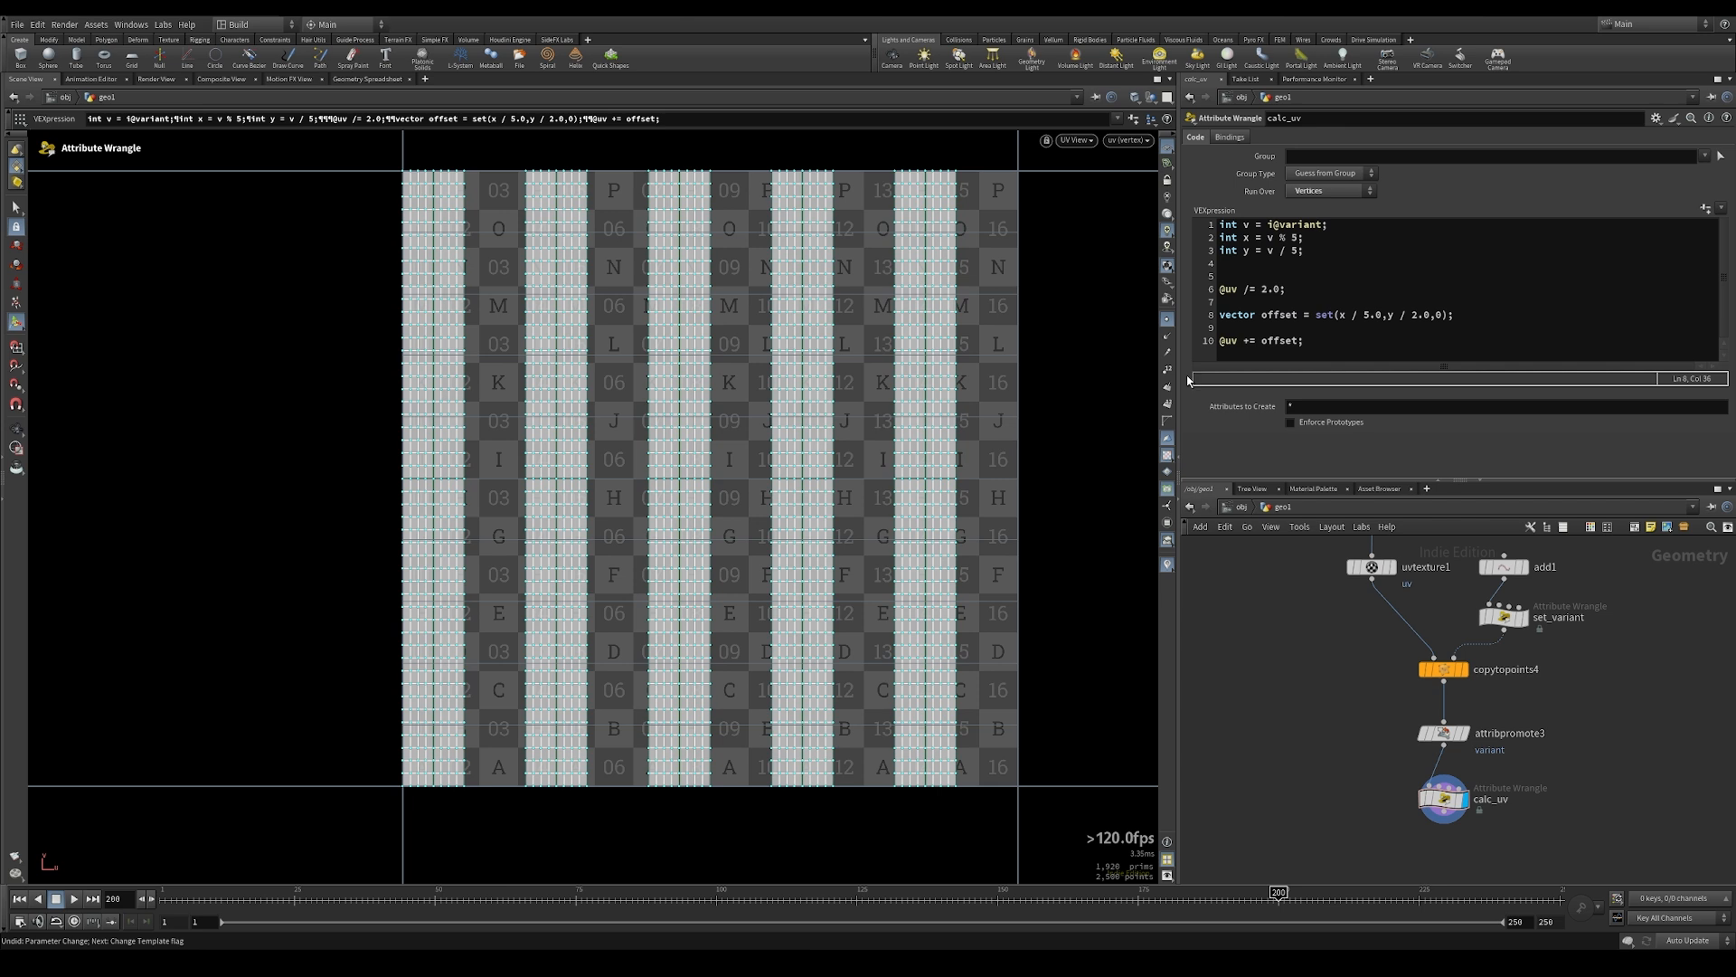
Add offset += chv("offset"); above the final calc_uv line and create the matching Offset parameter
click(1354, 325)
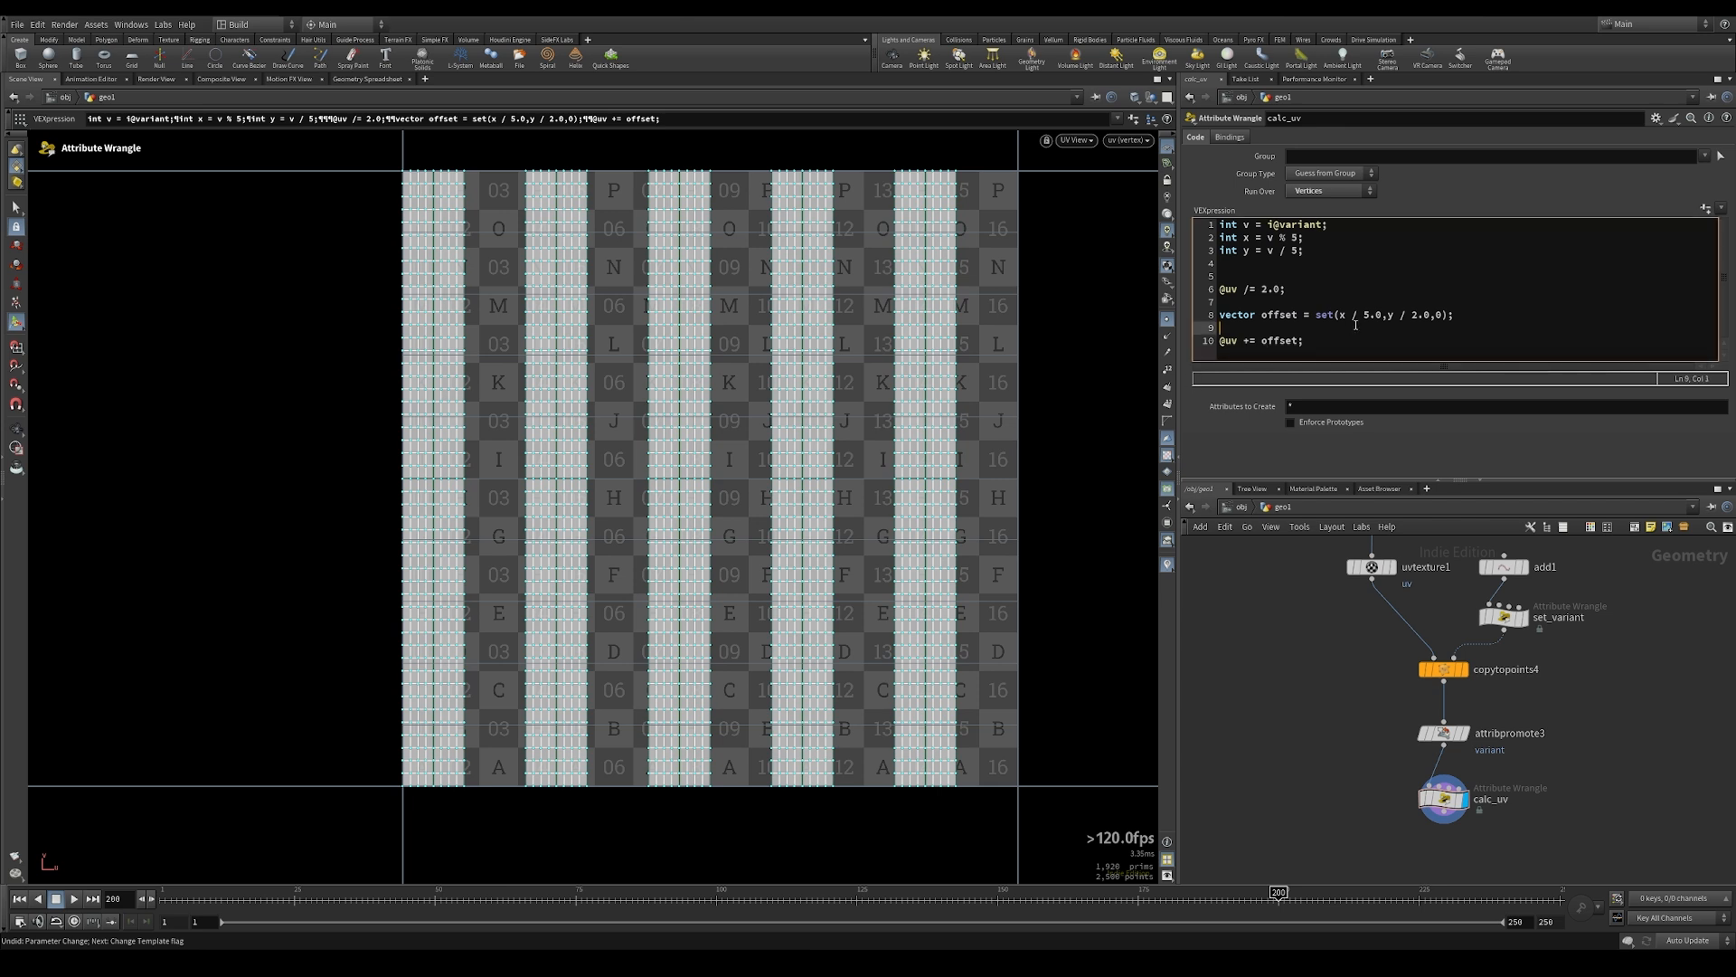
key(Return)
text(off)
text(+= ch)
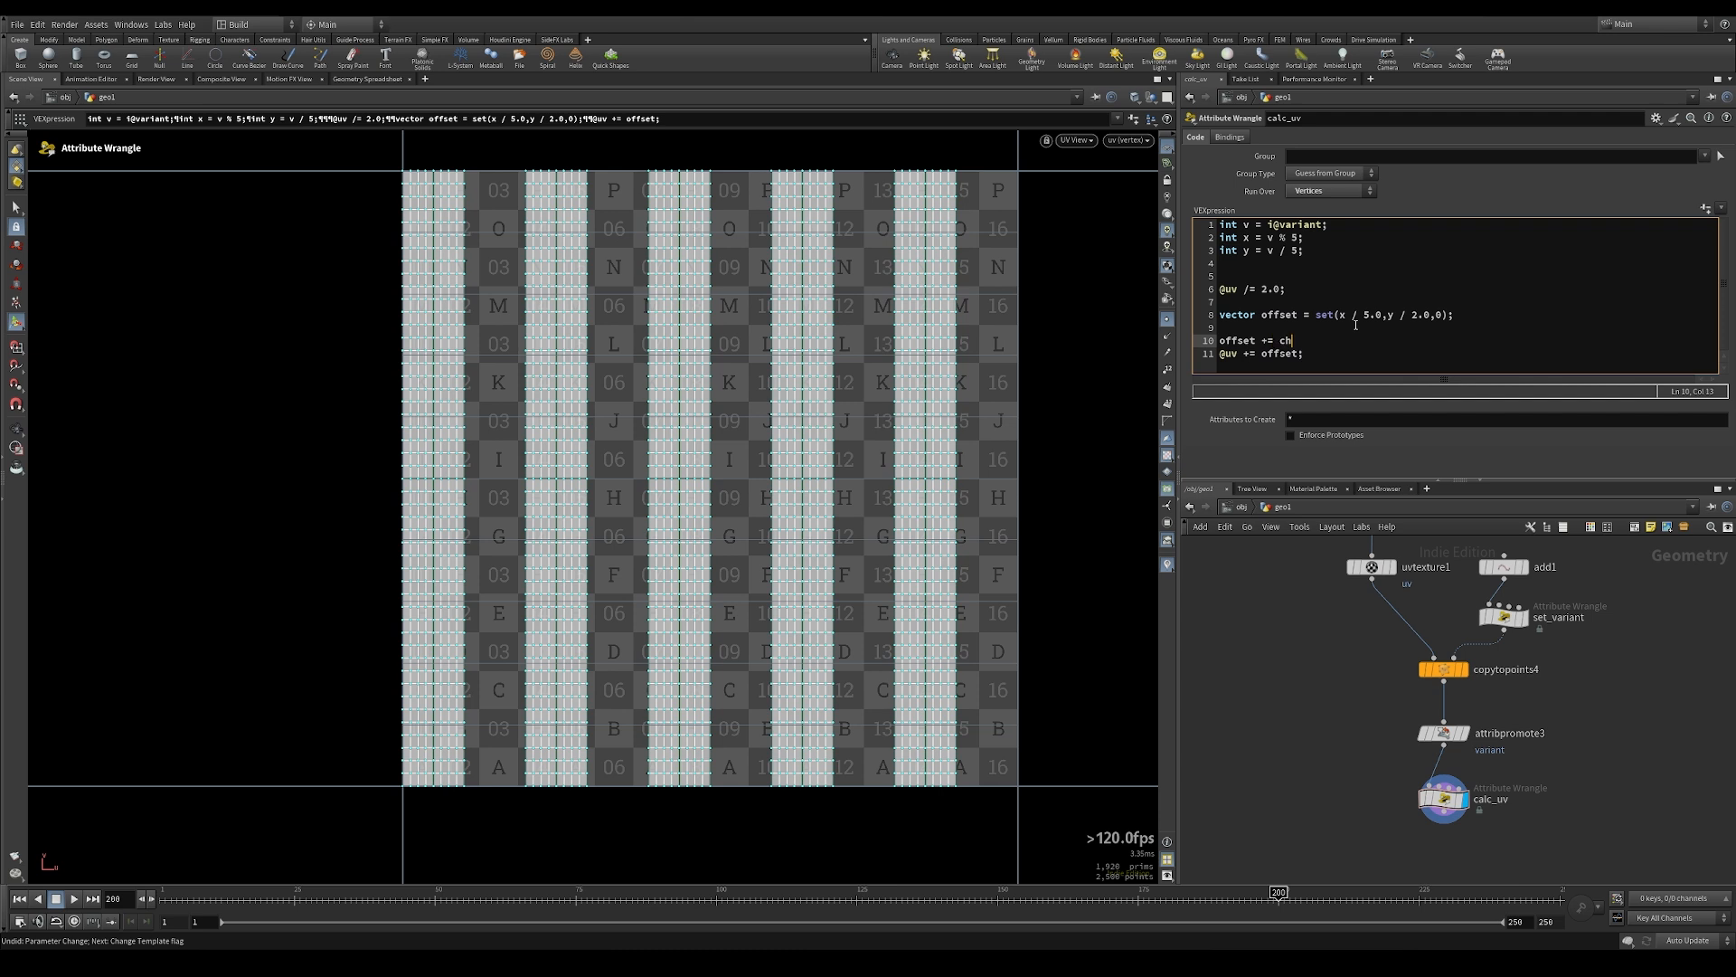
text(v("offset");)
click(1706, 209)
Set the X value of calc_uv's Offset parameter to 0.05
middle_drag(1330, 208, 1367, 233)
click(1330, 208)
key(Return)
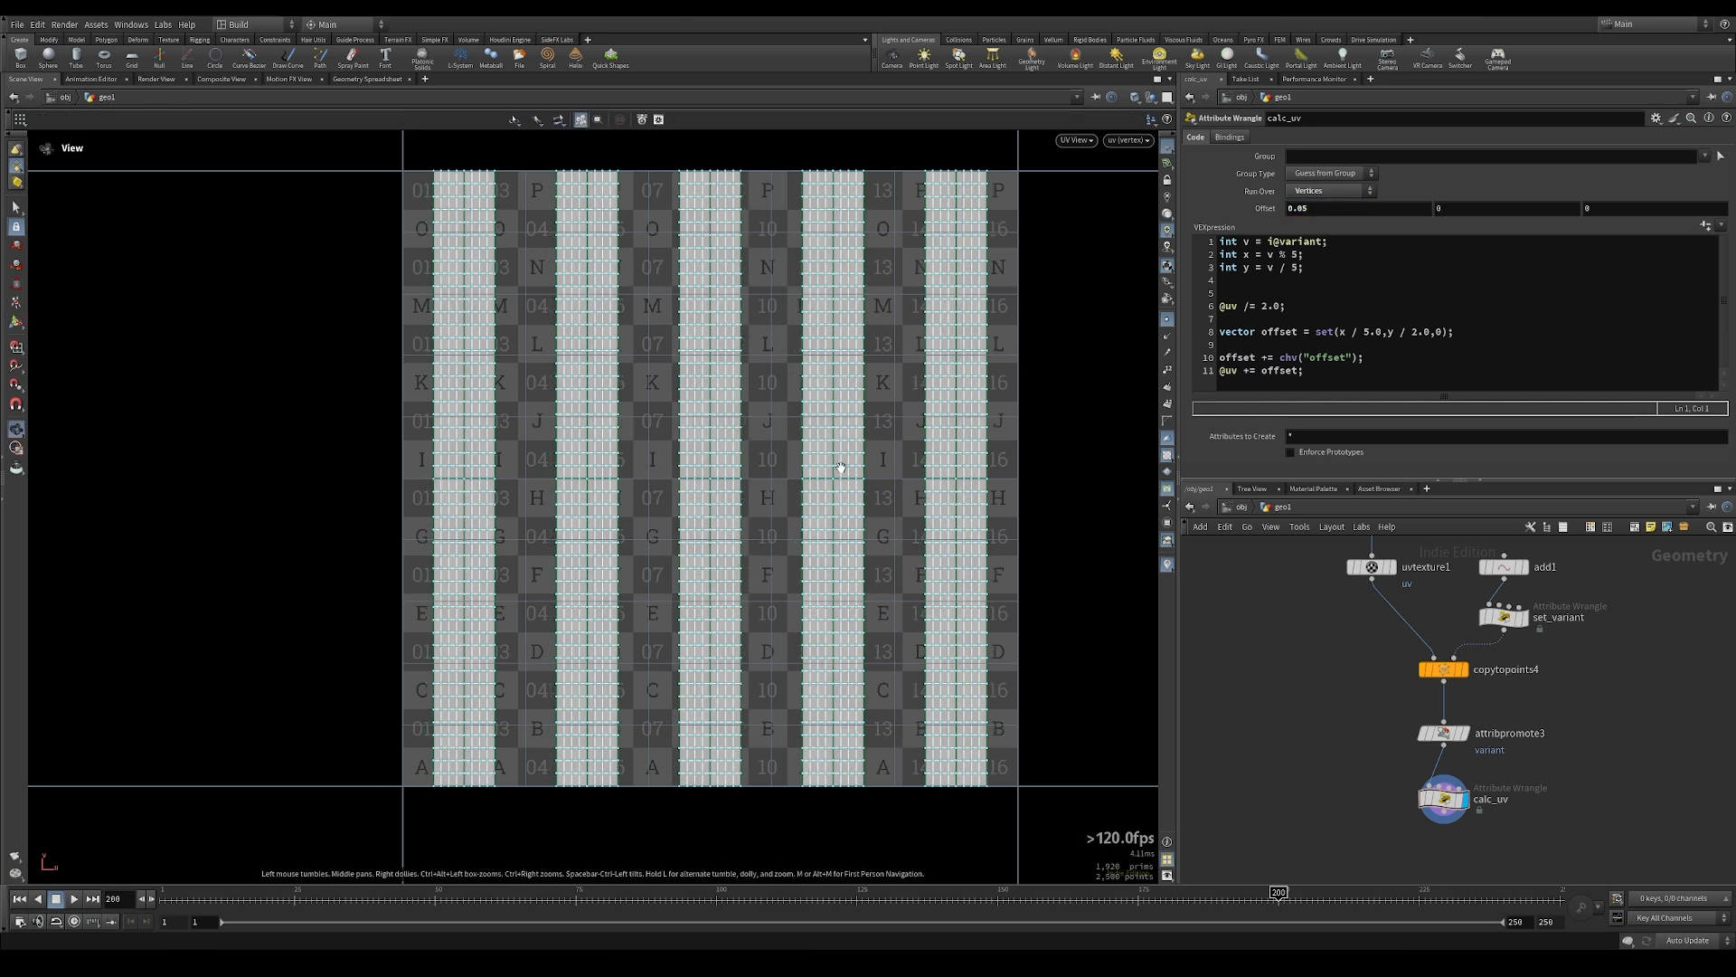
scroll(839, 467, down, 3)
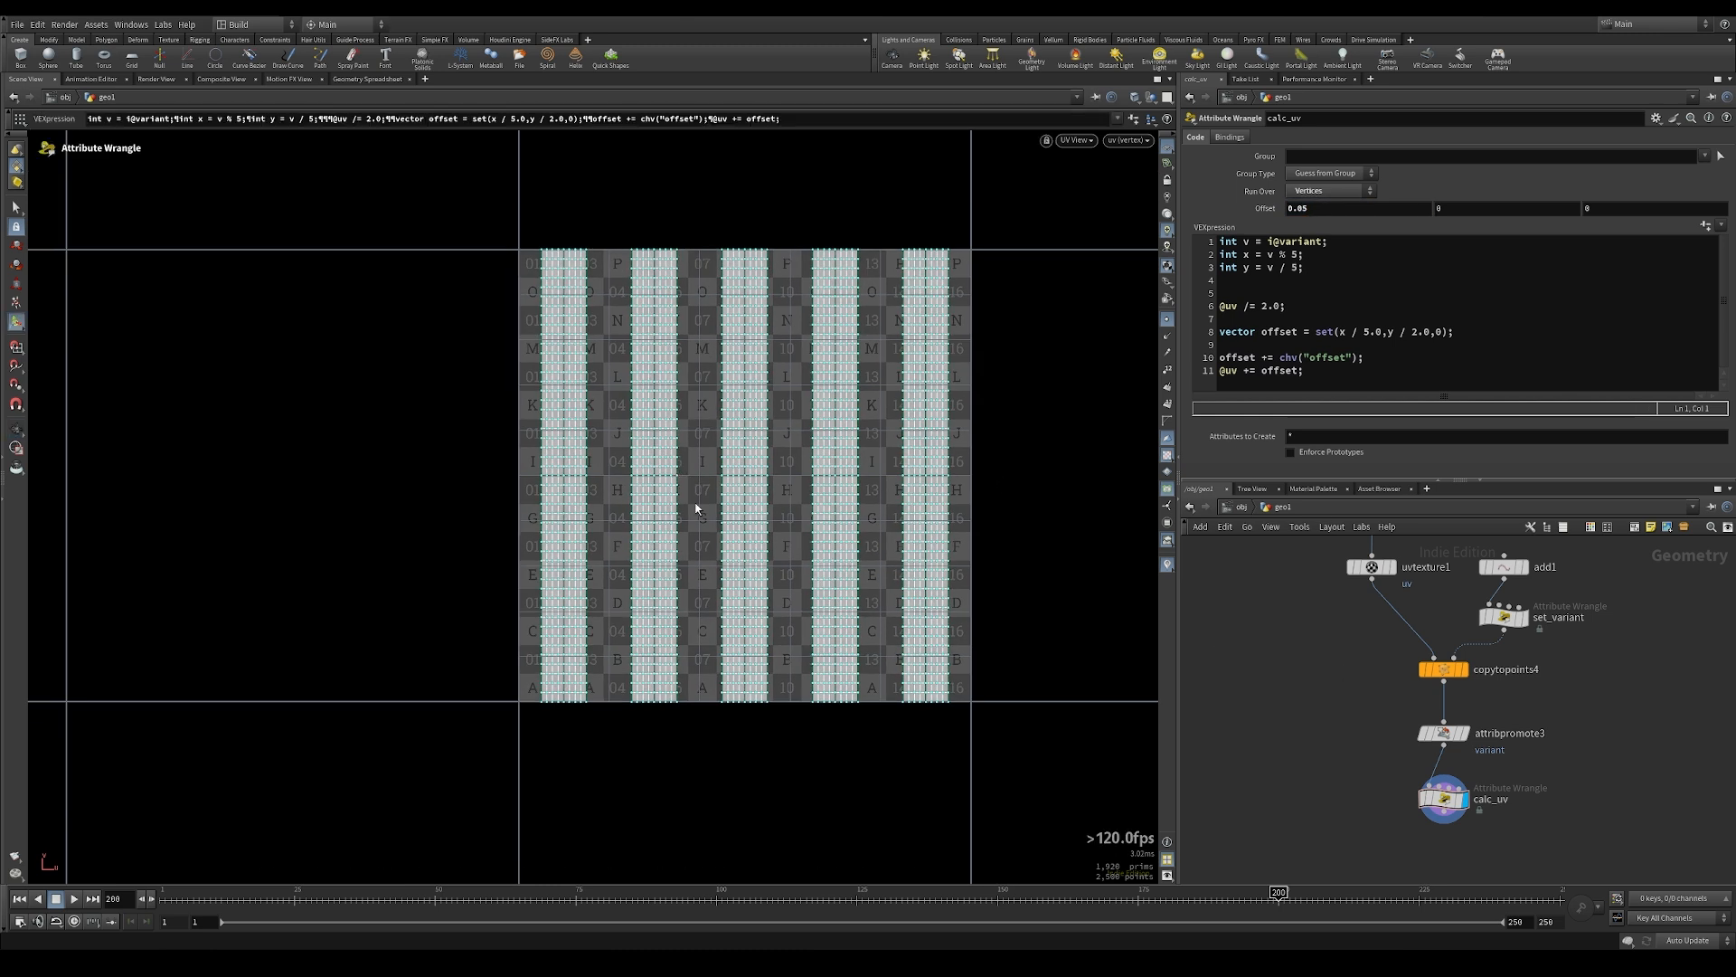
scroll(668, 310, up, 3)
Select copytopoints4, attribpromote3 and calc_uv and arrange them closer together in a vertical column
middle_drag(1343, 770, 1359, 762)
drag(1378, 648, 1462, 824)
drag(1459, 699, 1462, 864)
middle_drag(1379, 807, 1373, 786)
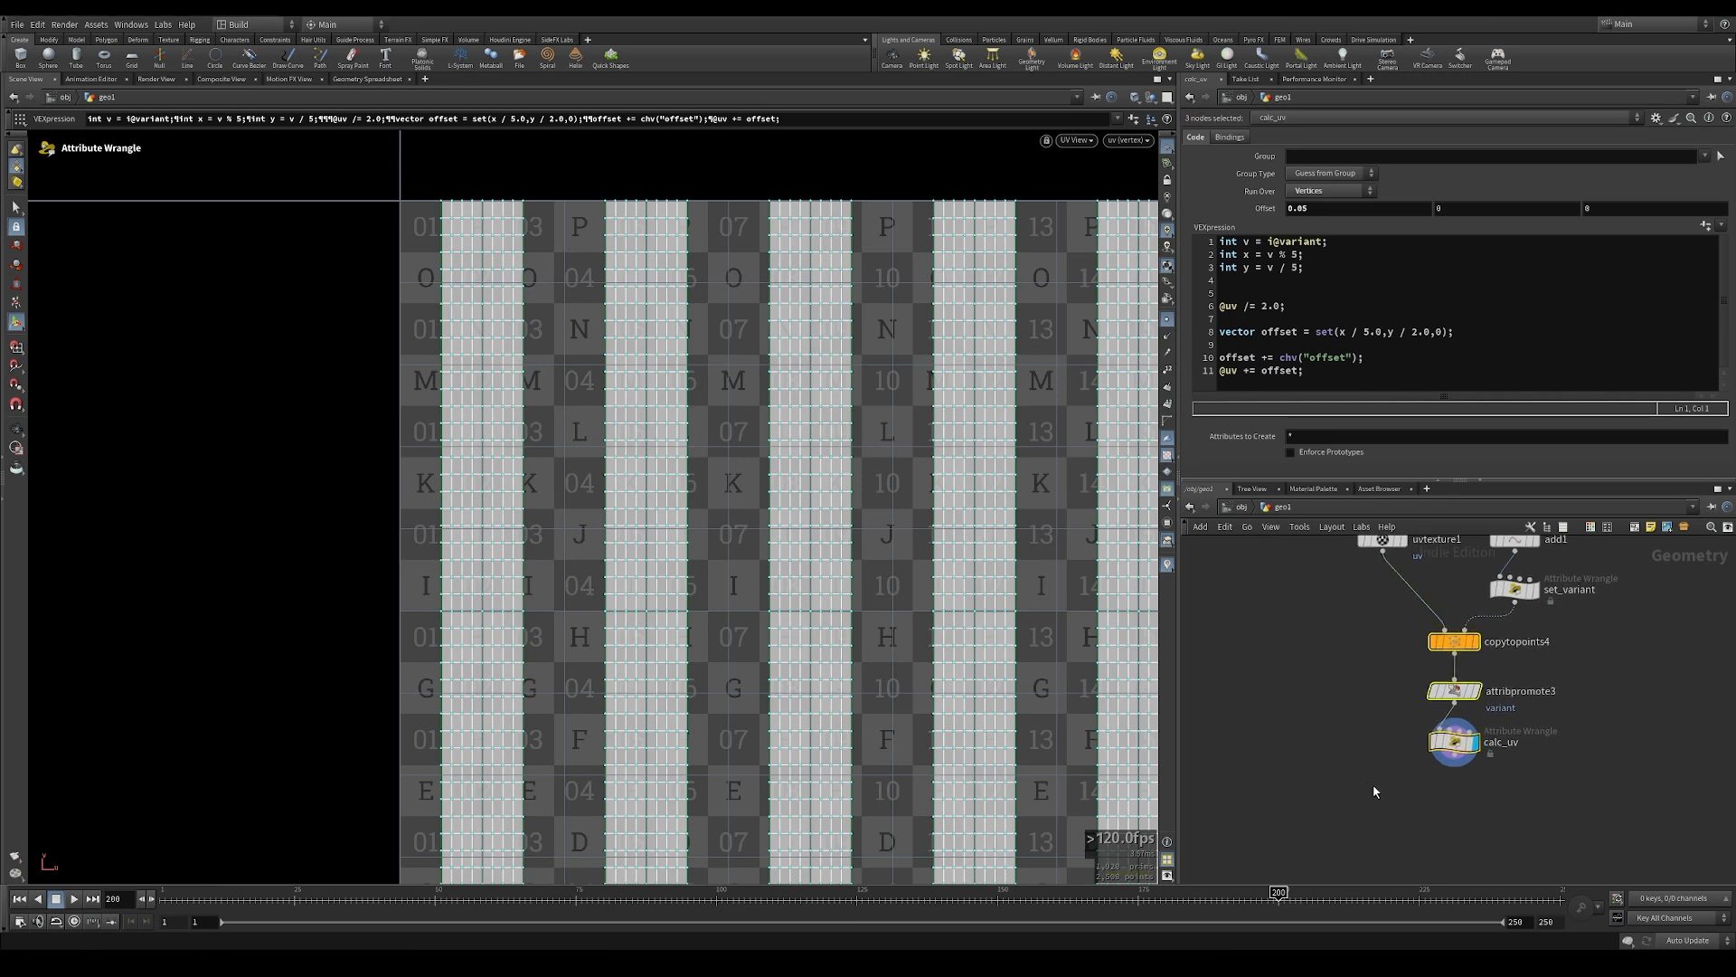
Add an Attribute Promote node directly below calc_uv
click(1374, 787)
key(Tab)
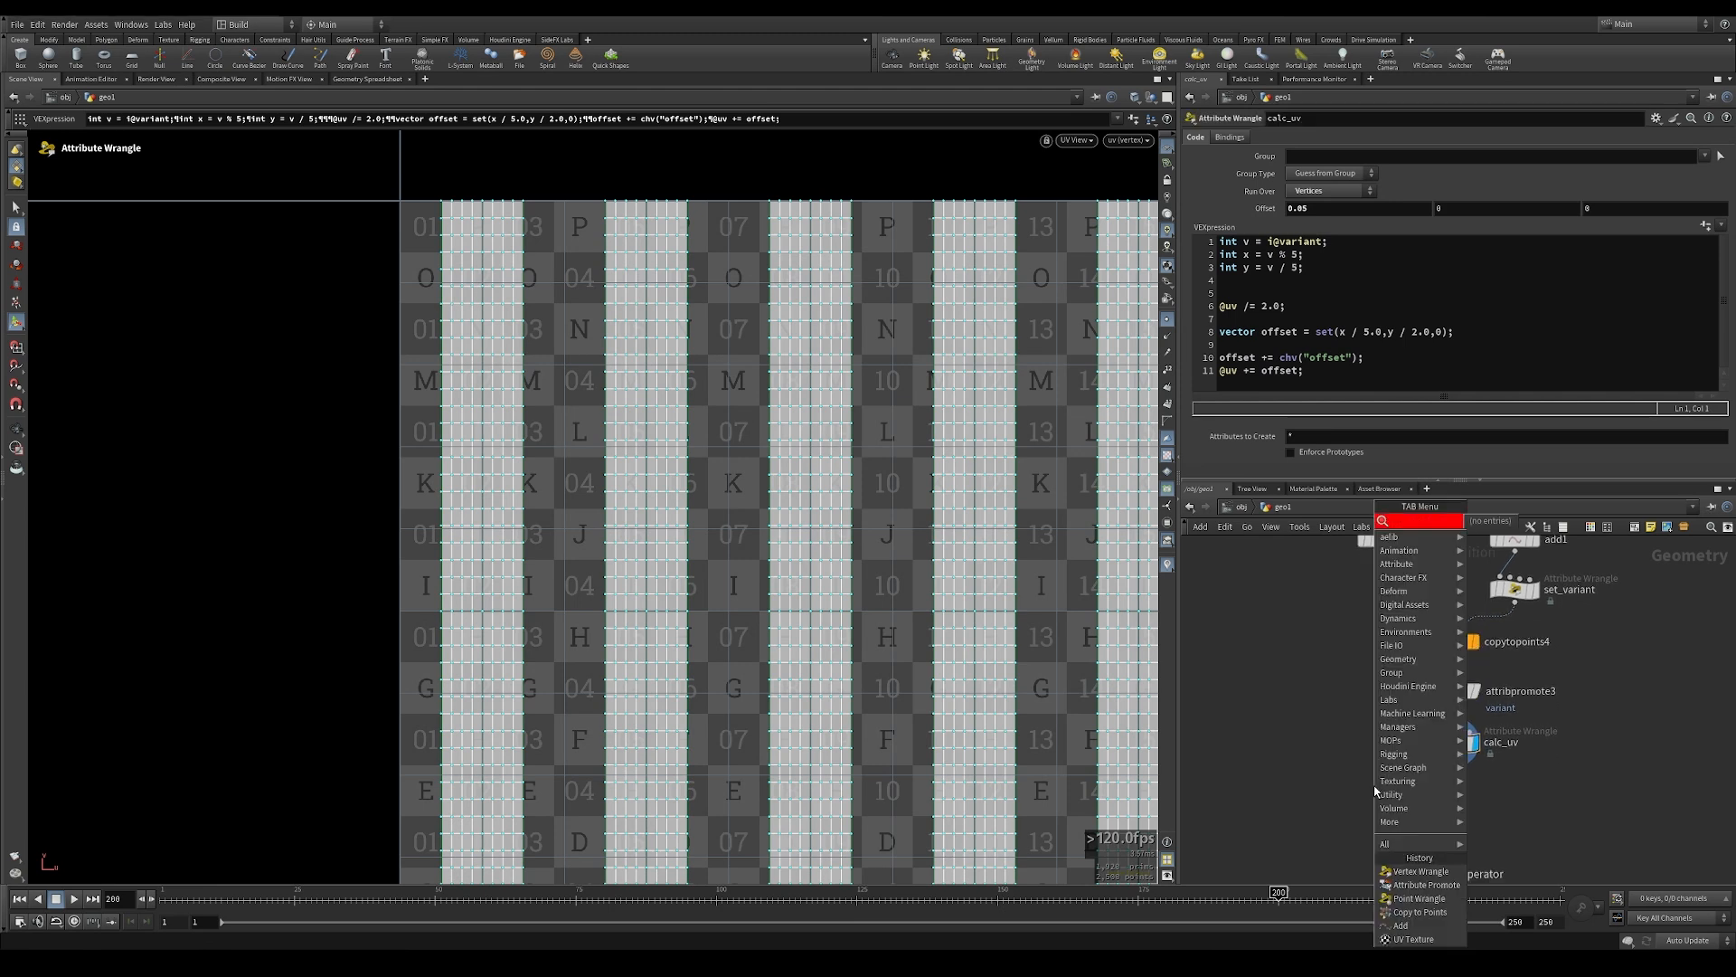
key(Escape)
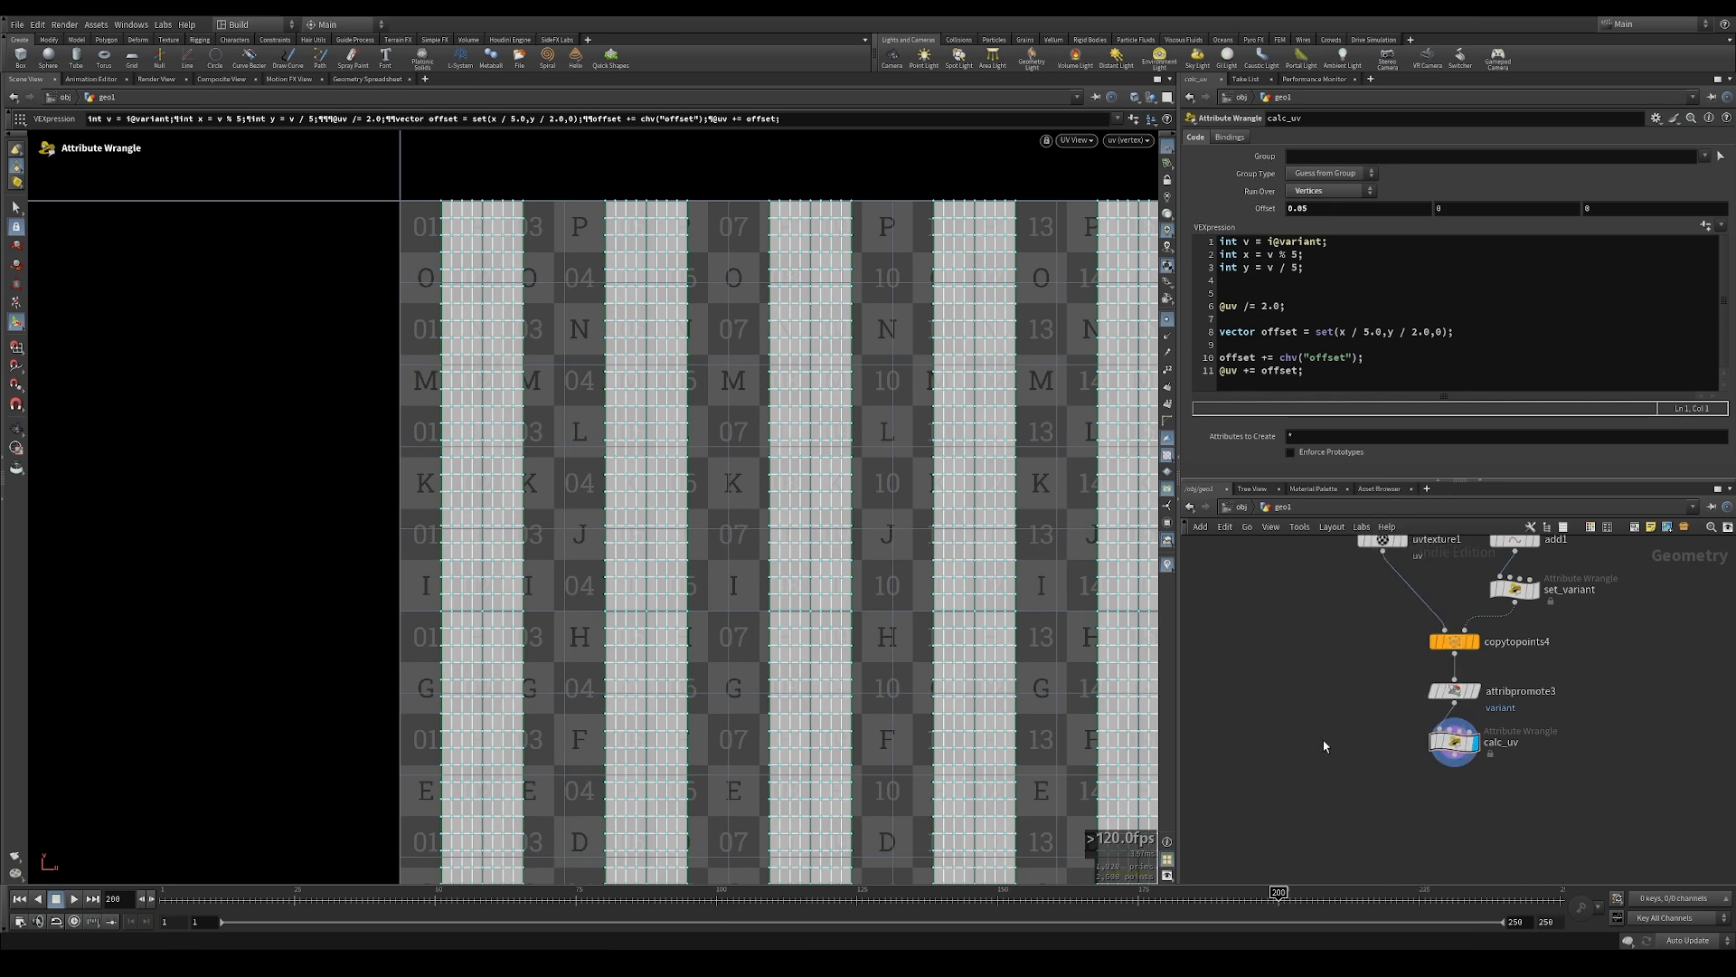
key(Tab)
text(promo)
key(Return)
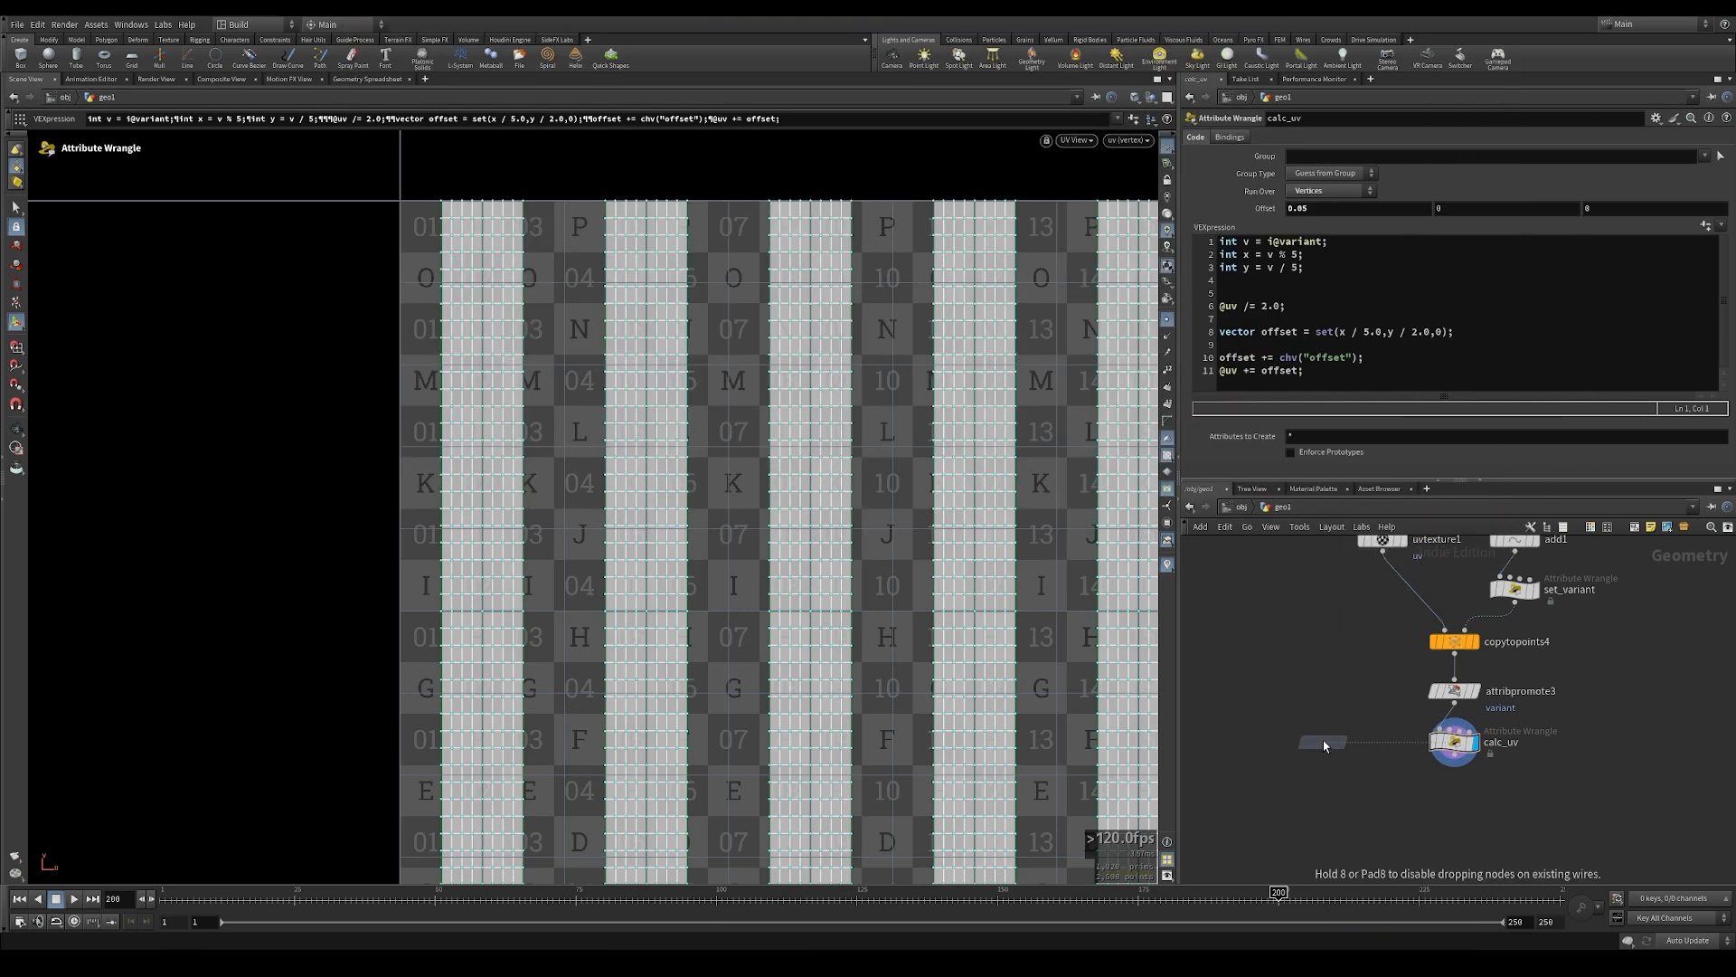
click(1455, 782)
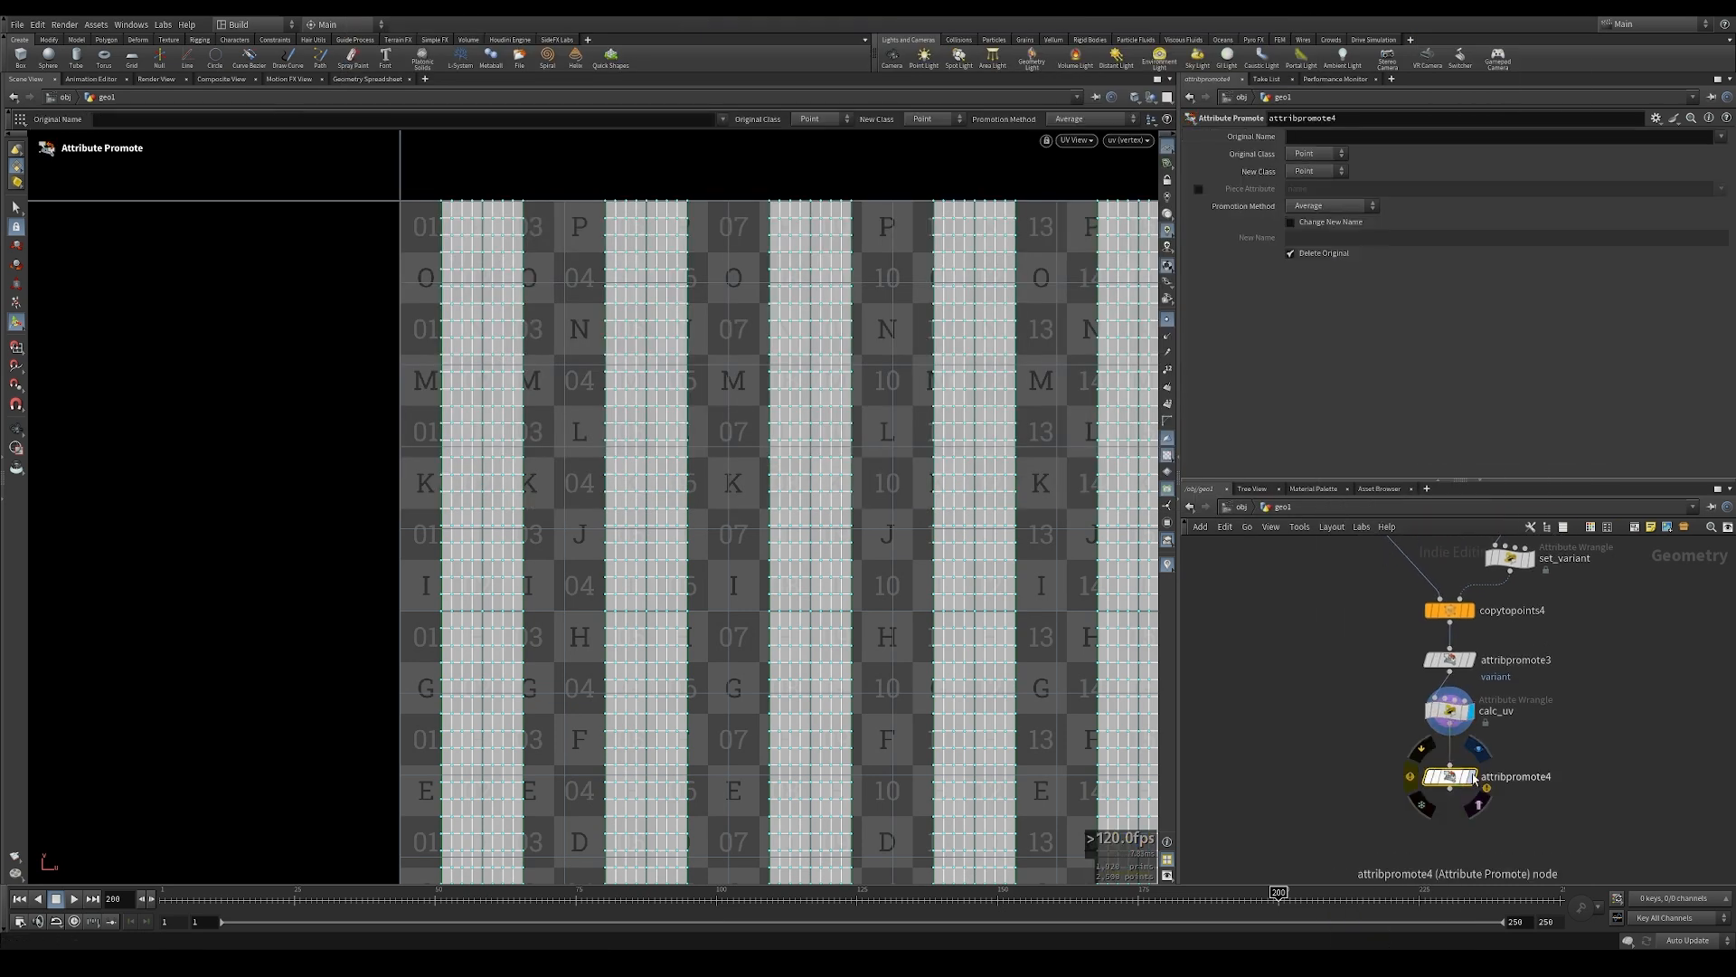
Promote the uv attribute from Vertex to Point class in the new Attribute Promote node
text(uv)
click(1315, 155)
click(1305, 208)
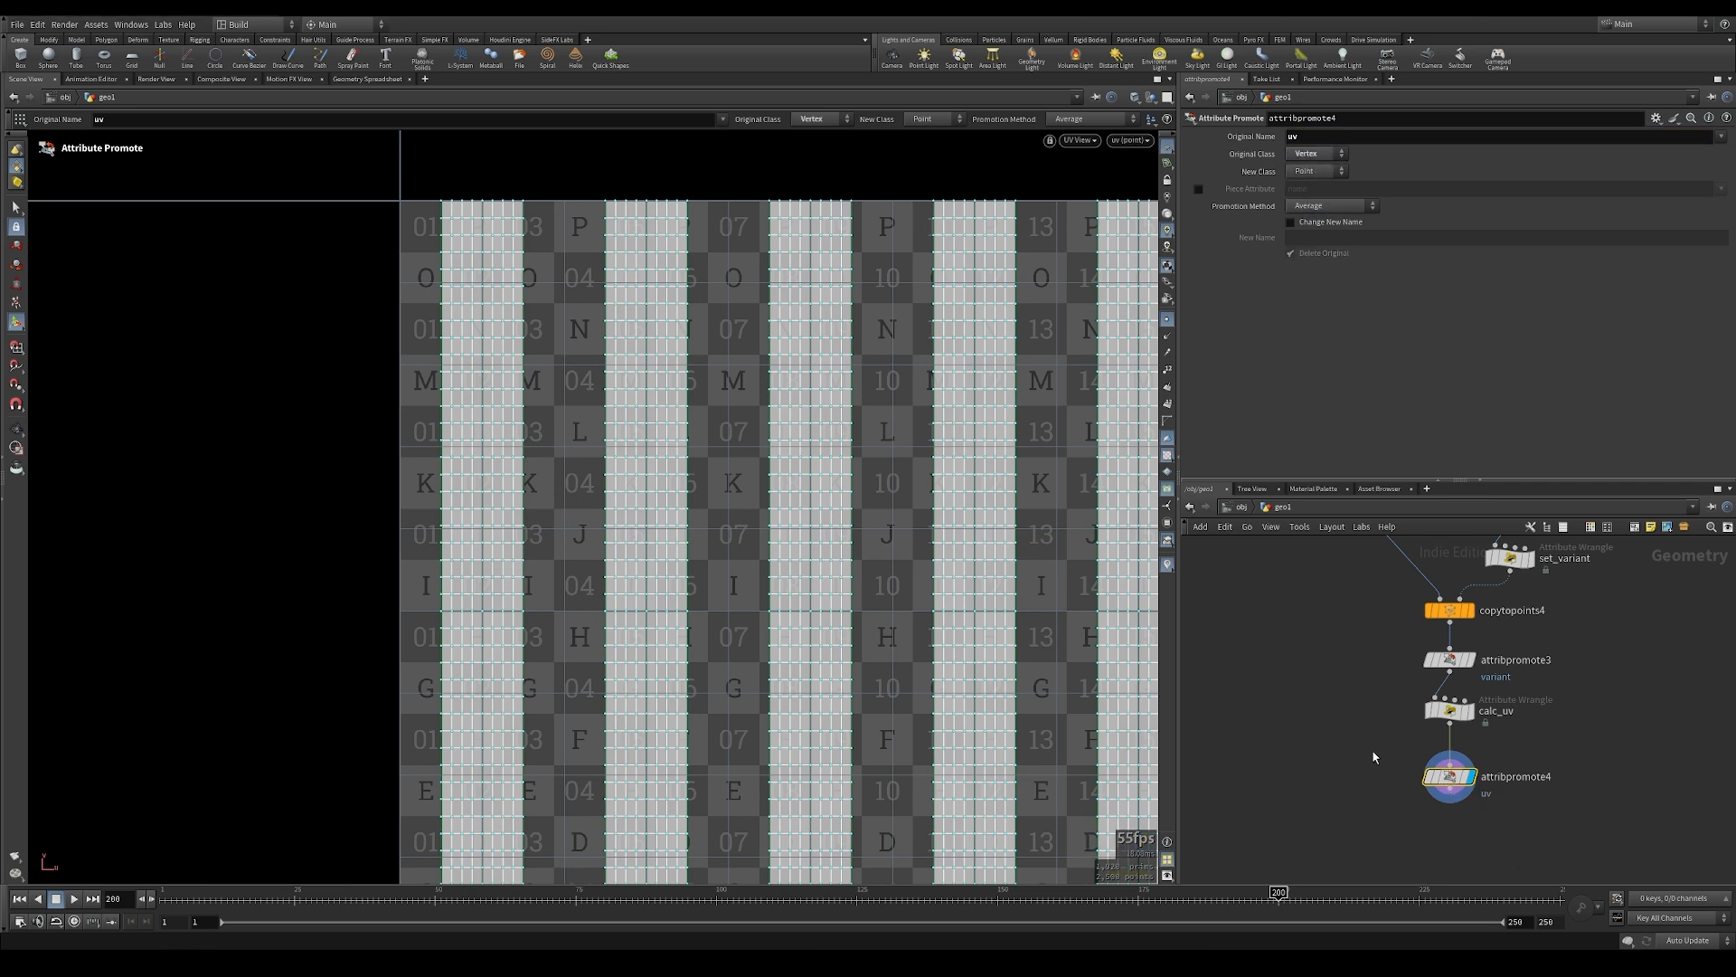
Select the whole reference strip node branch and shift it slightly in the network
scroll(1220, 661, down, 5)
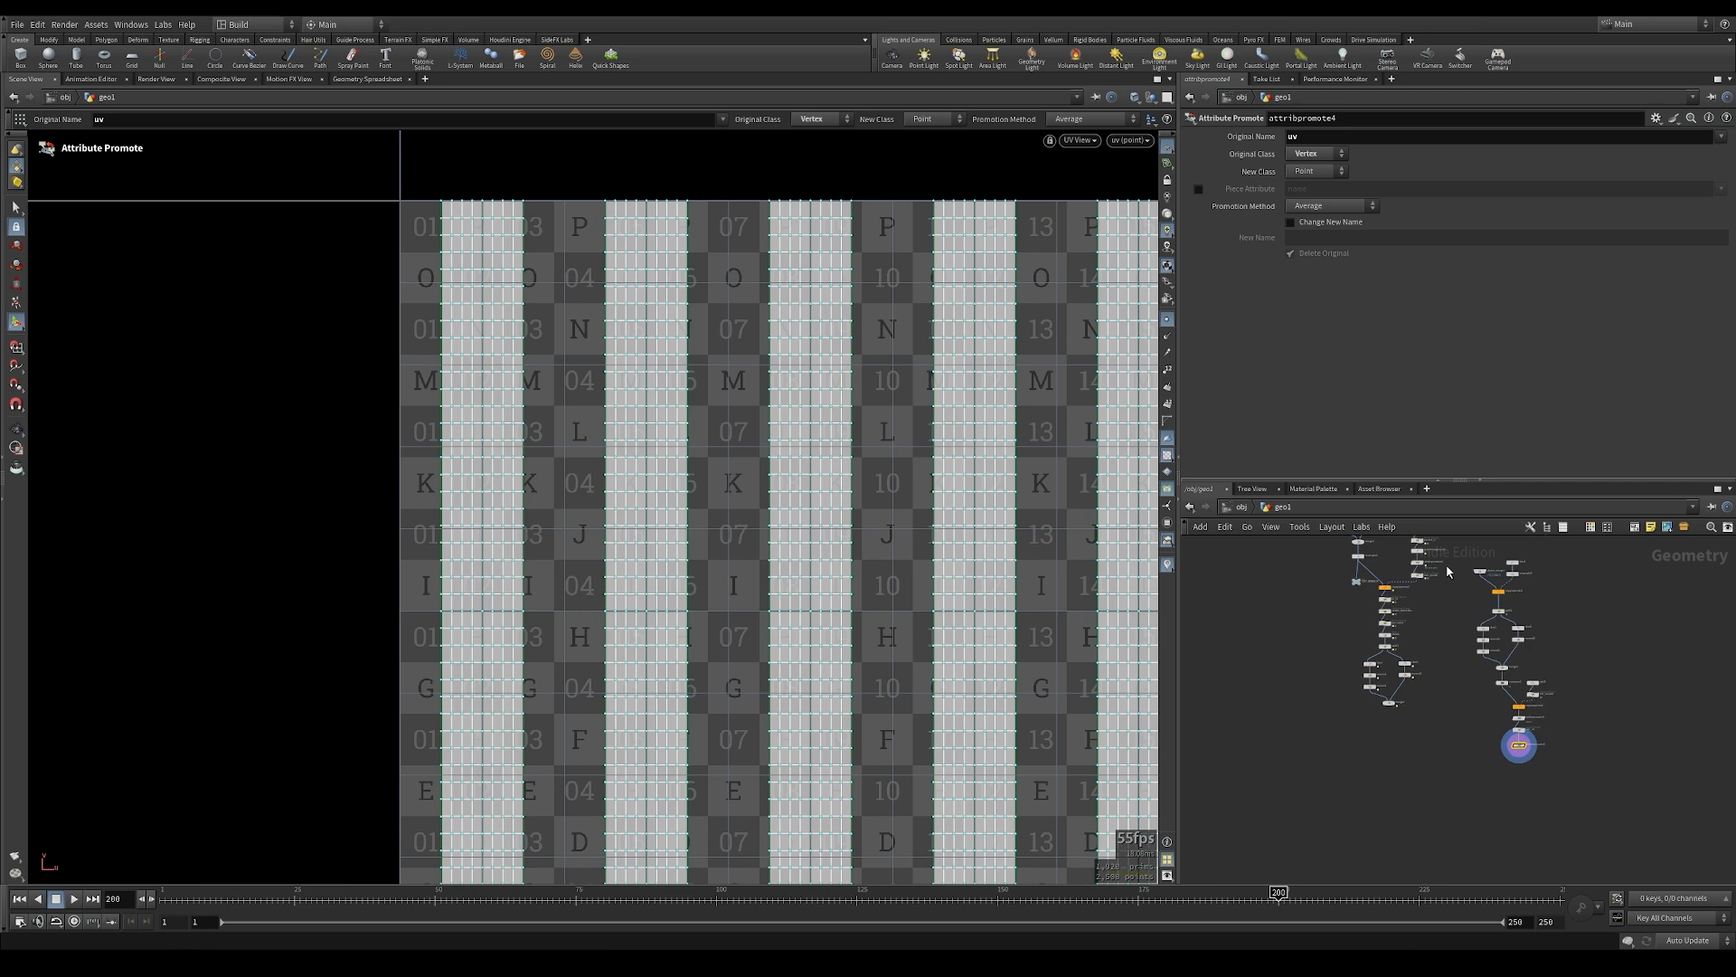
drag(1569, 774, 1501, 768)
scroll(1386, 756, up, 4)
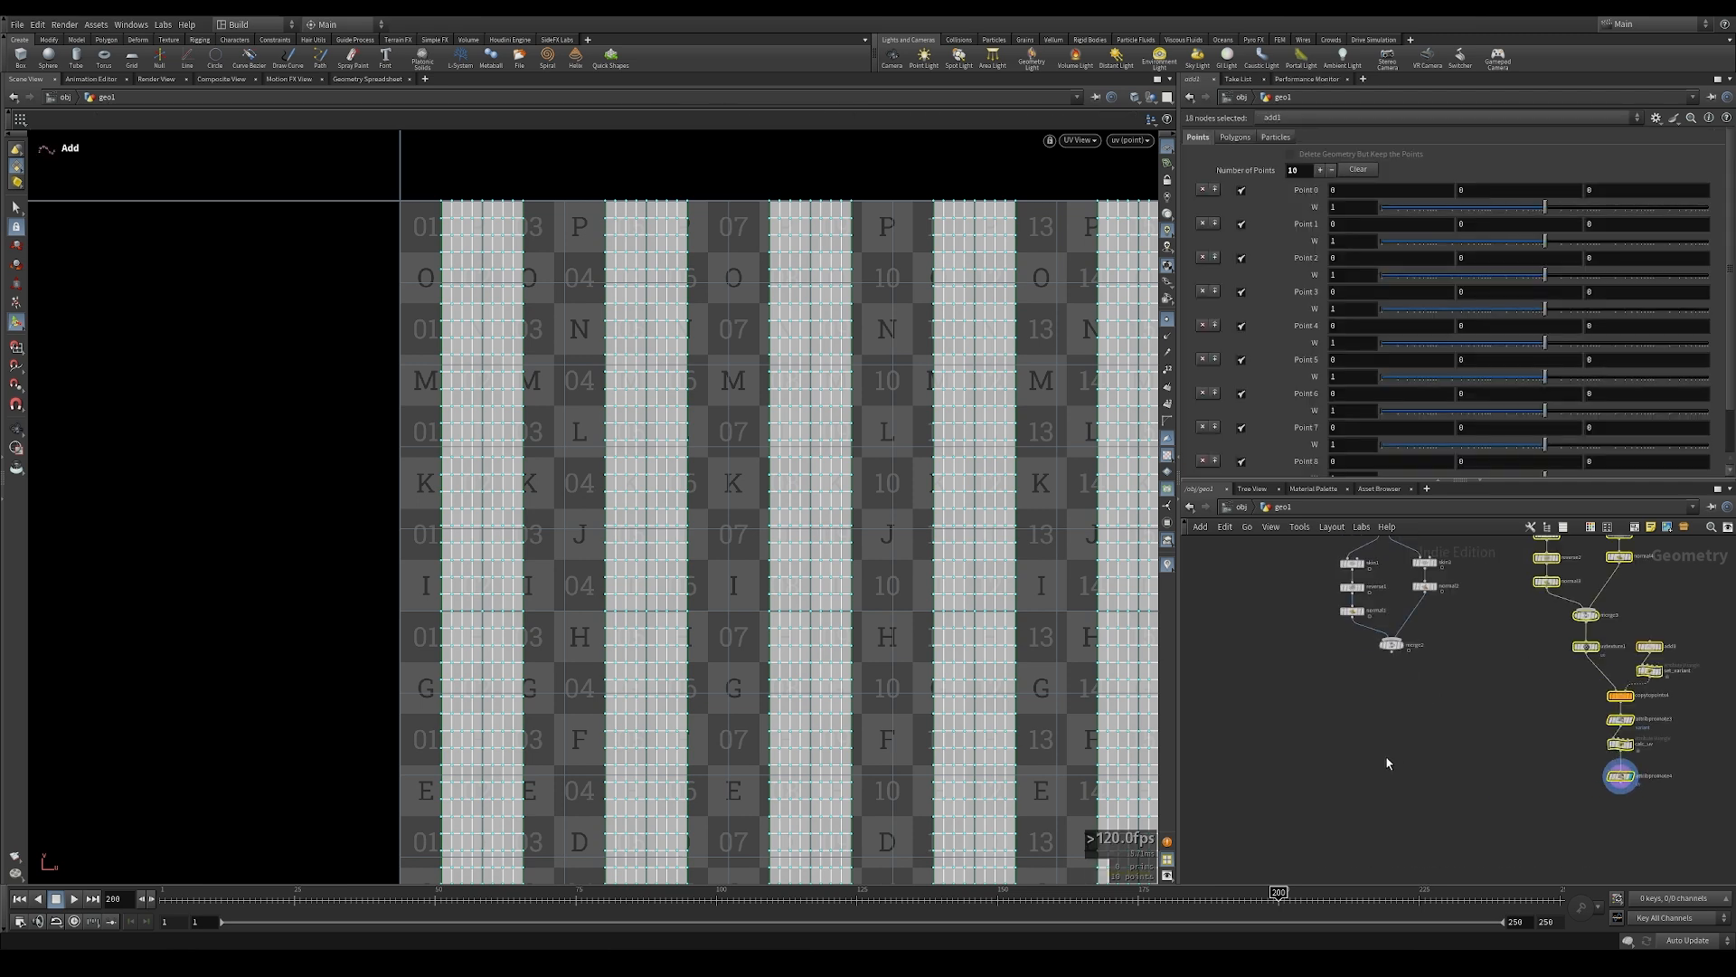
Place a Group Delete node below merge2
click(1387, 710)
scroll(1386, 705, up, 2)
key(Tab)
text(g)
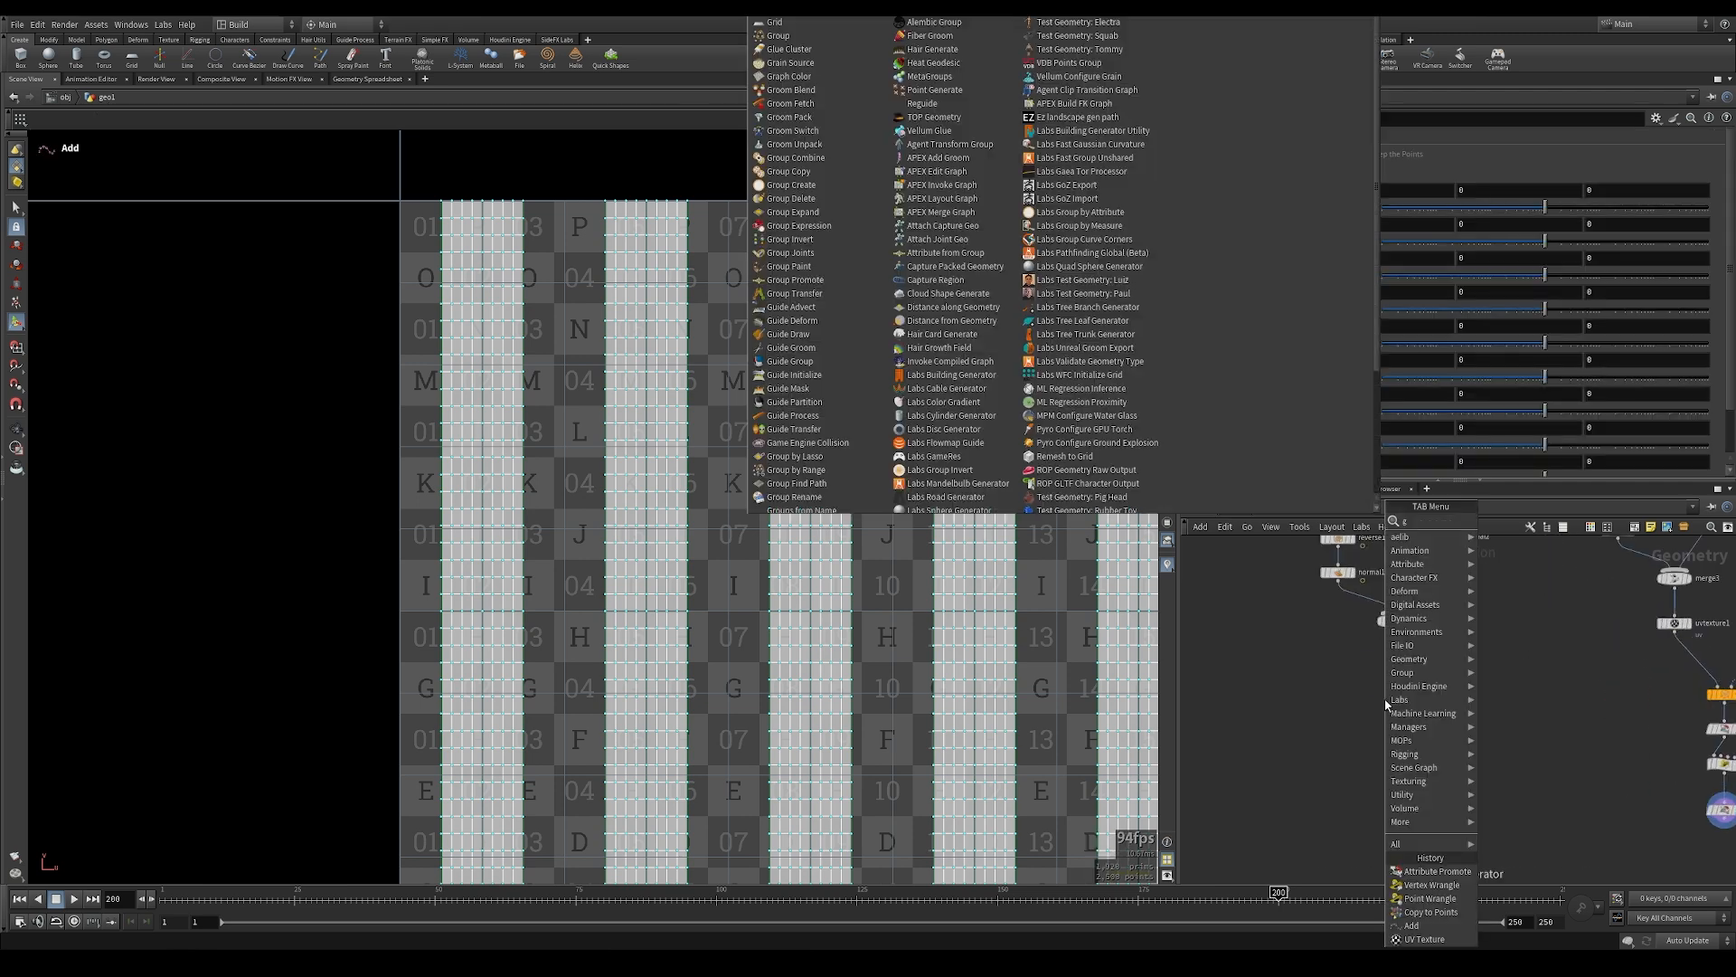
text(roup cr)
key(Return)
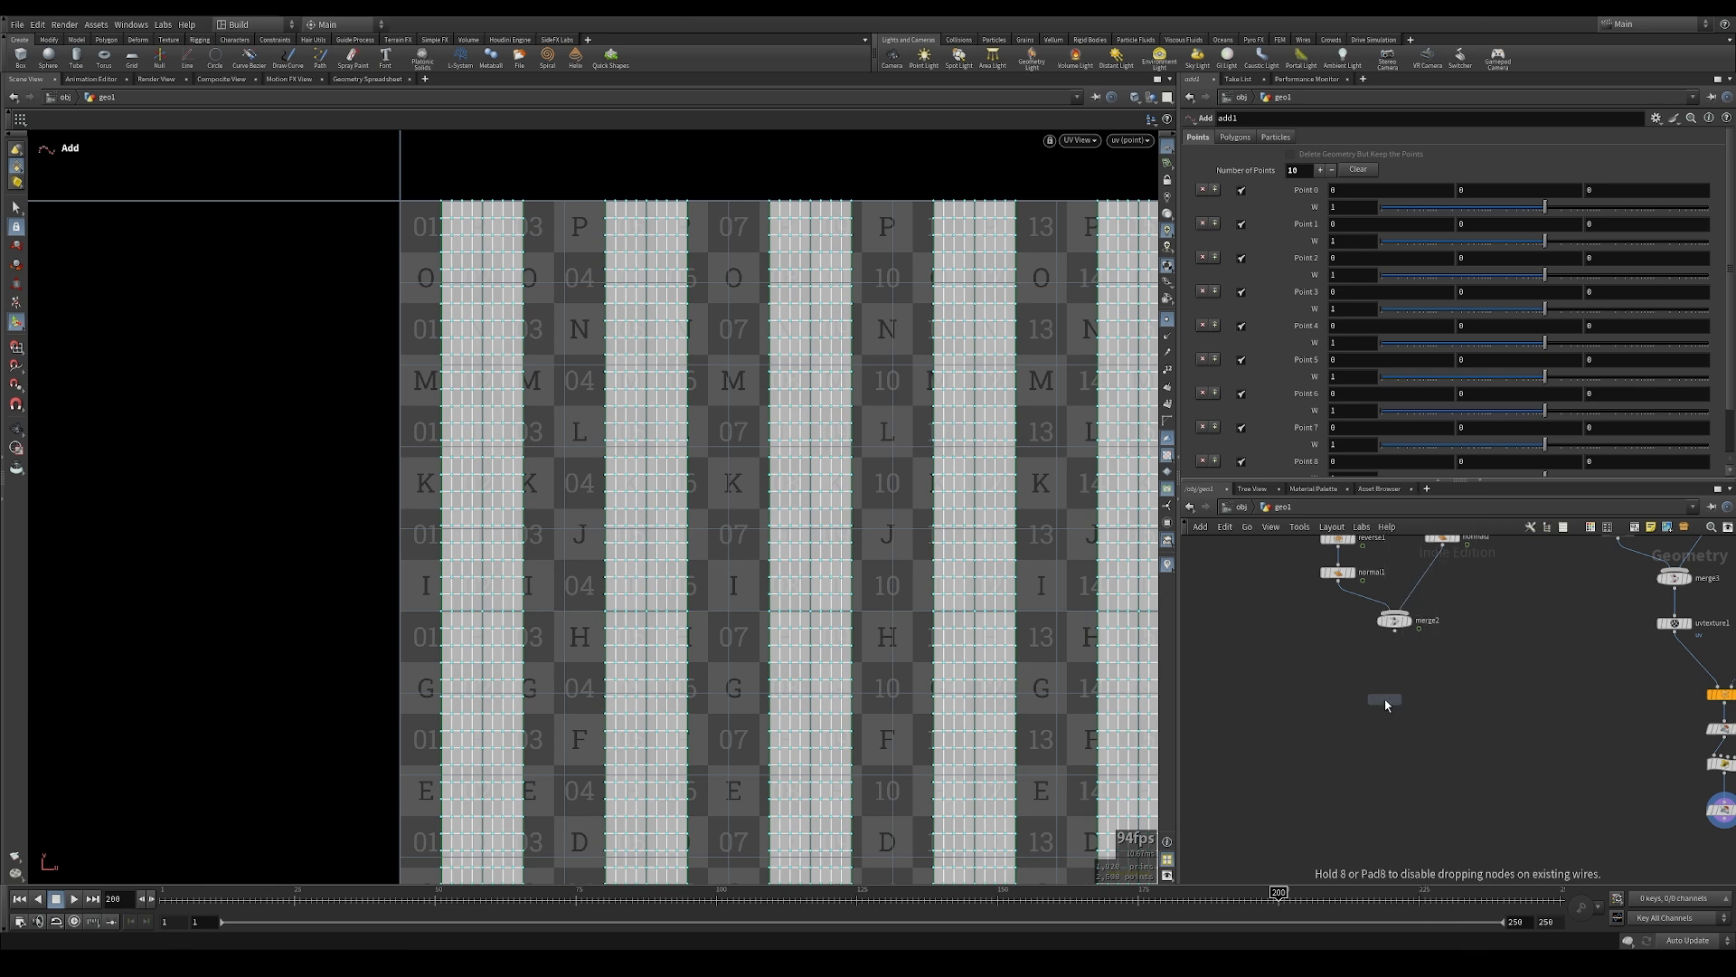
click(1391, 682)
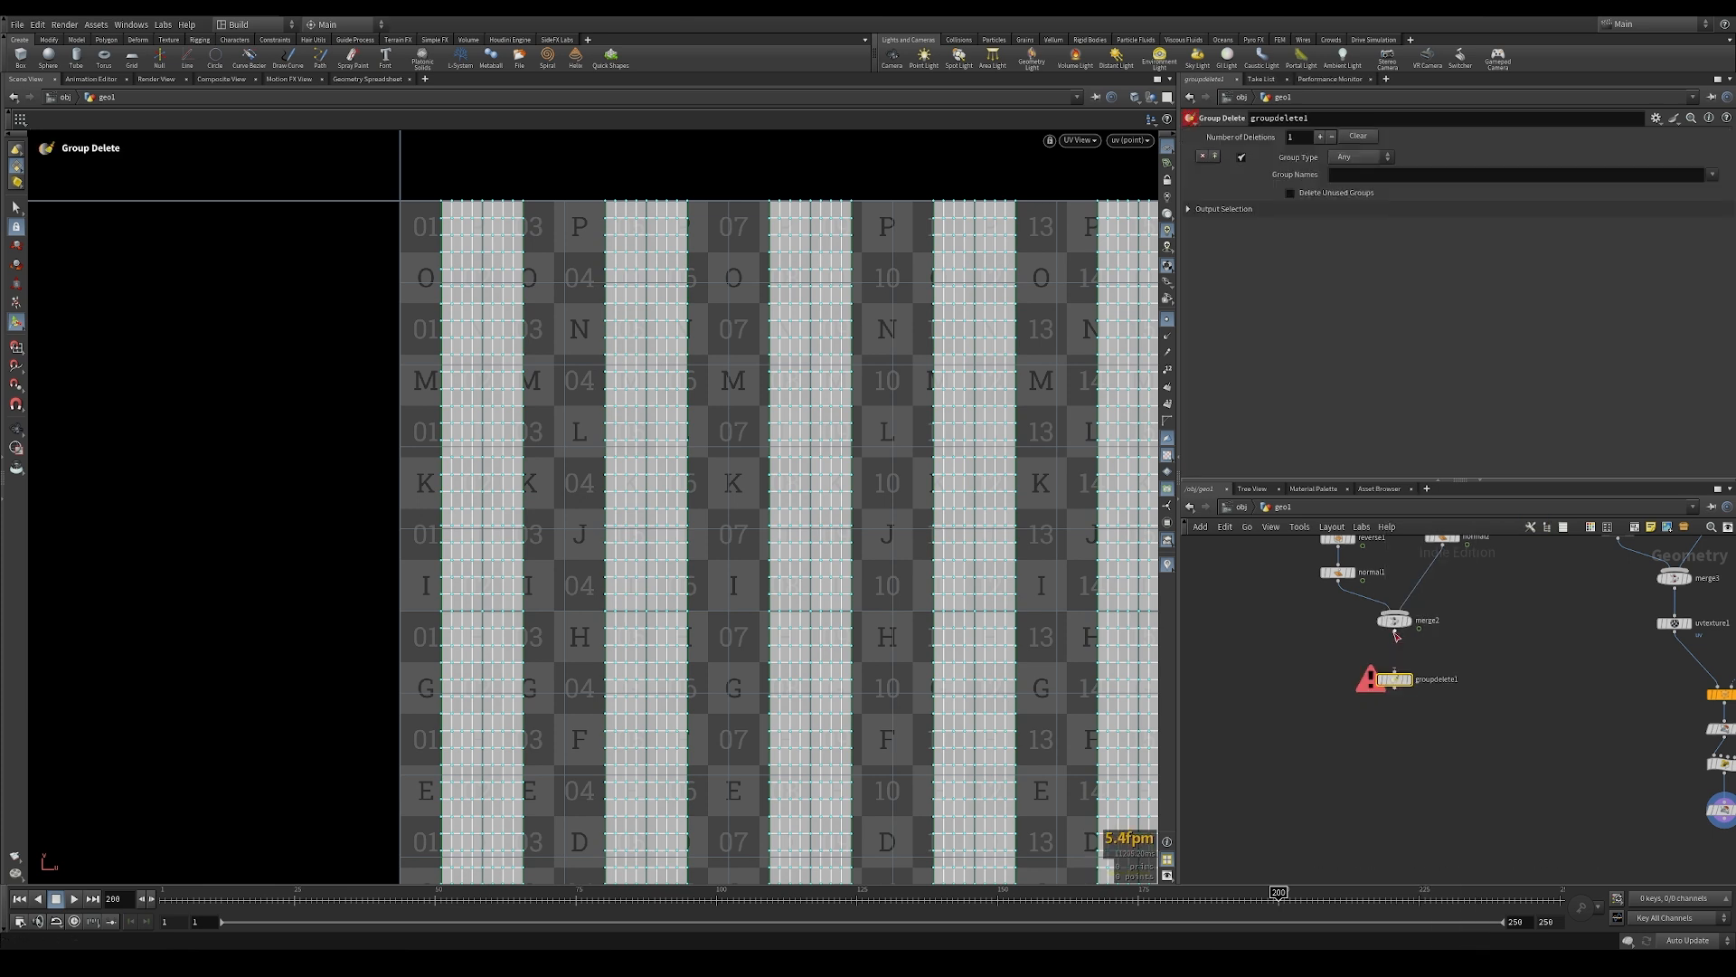
Set the Group Delete node's group names to * so that every group is removed
click(1341, 173)
text(*)
key(Return)
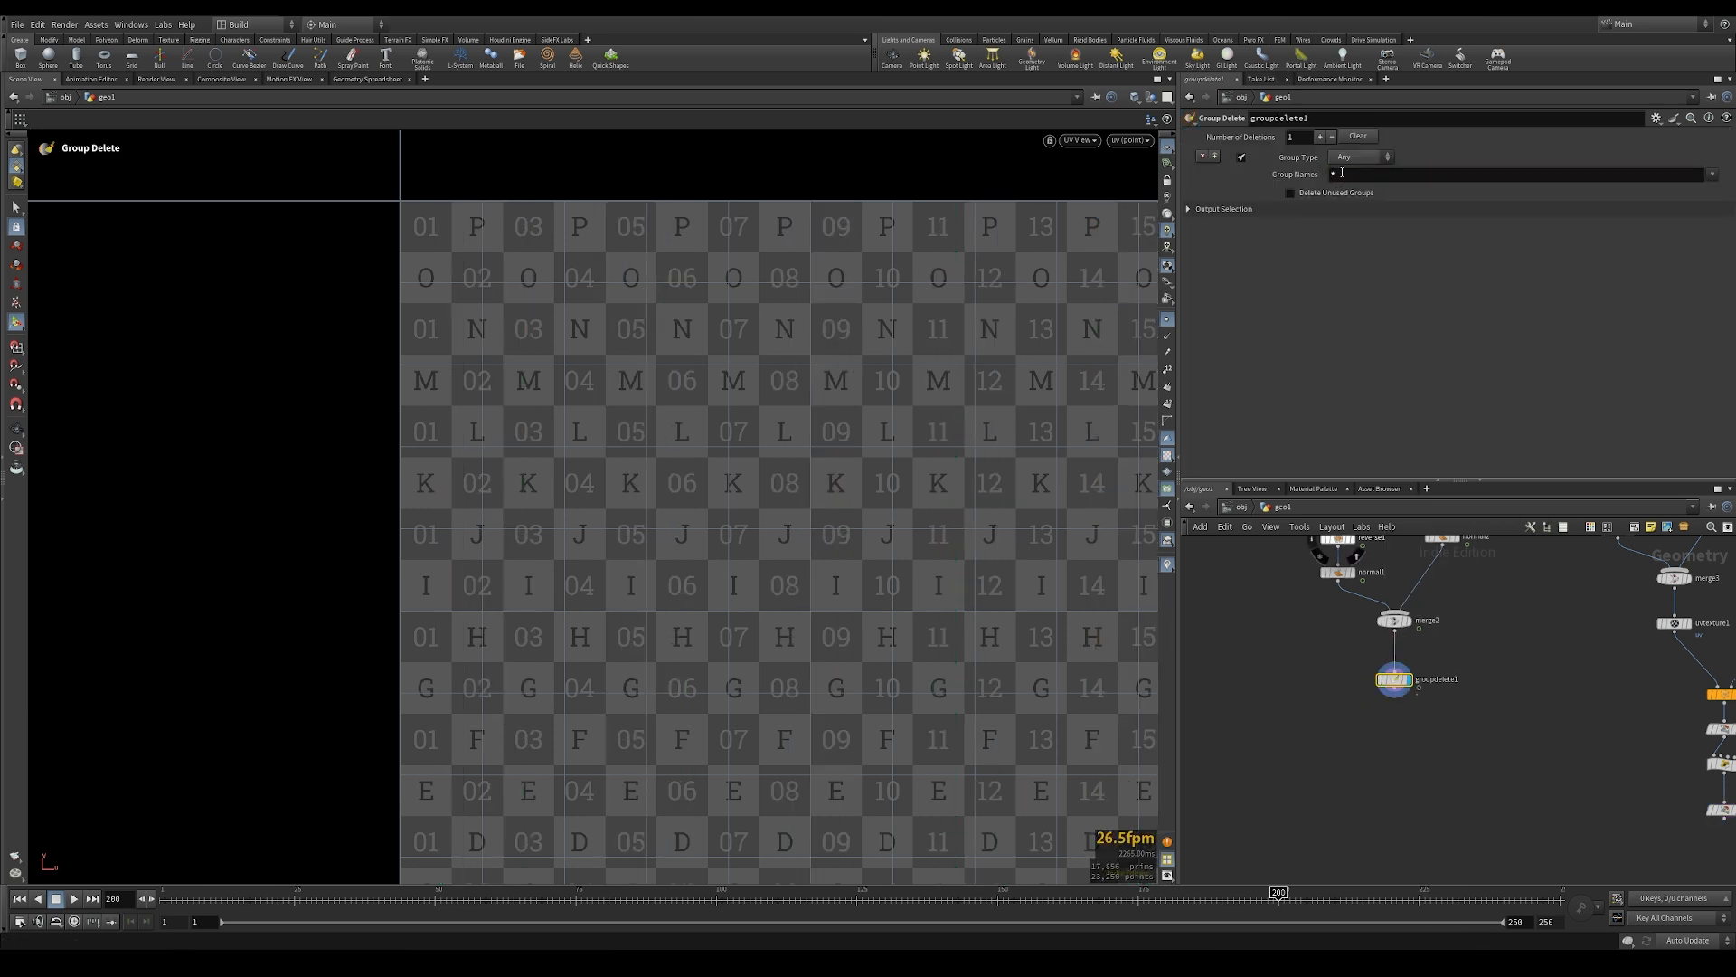
Add an Attribute Delete node directly below groupdelete1
key(Tab)
text(delete)
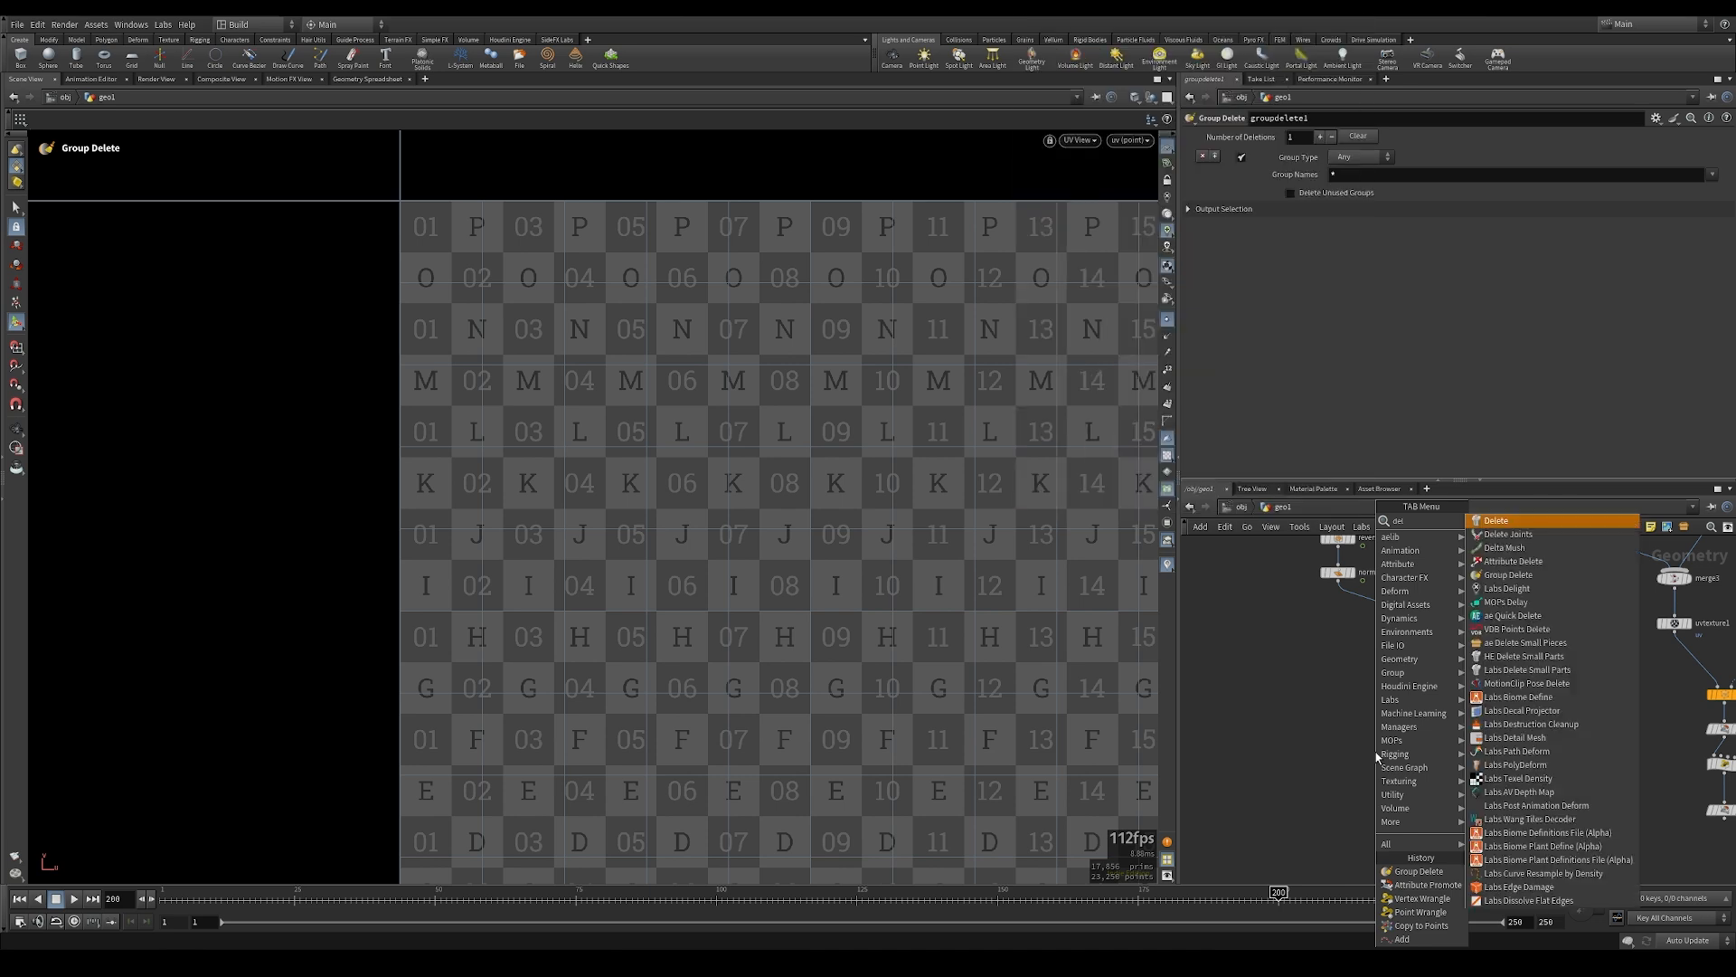
key(Down)
key(Down)
key(Return)
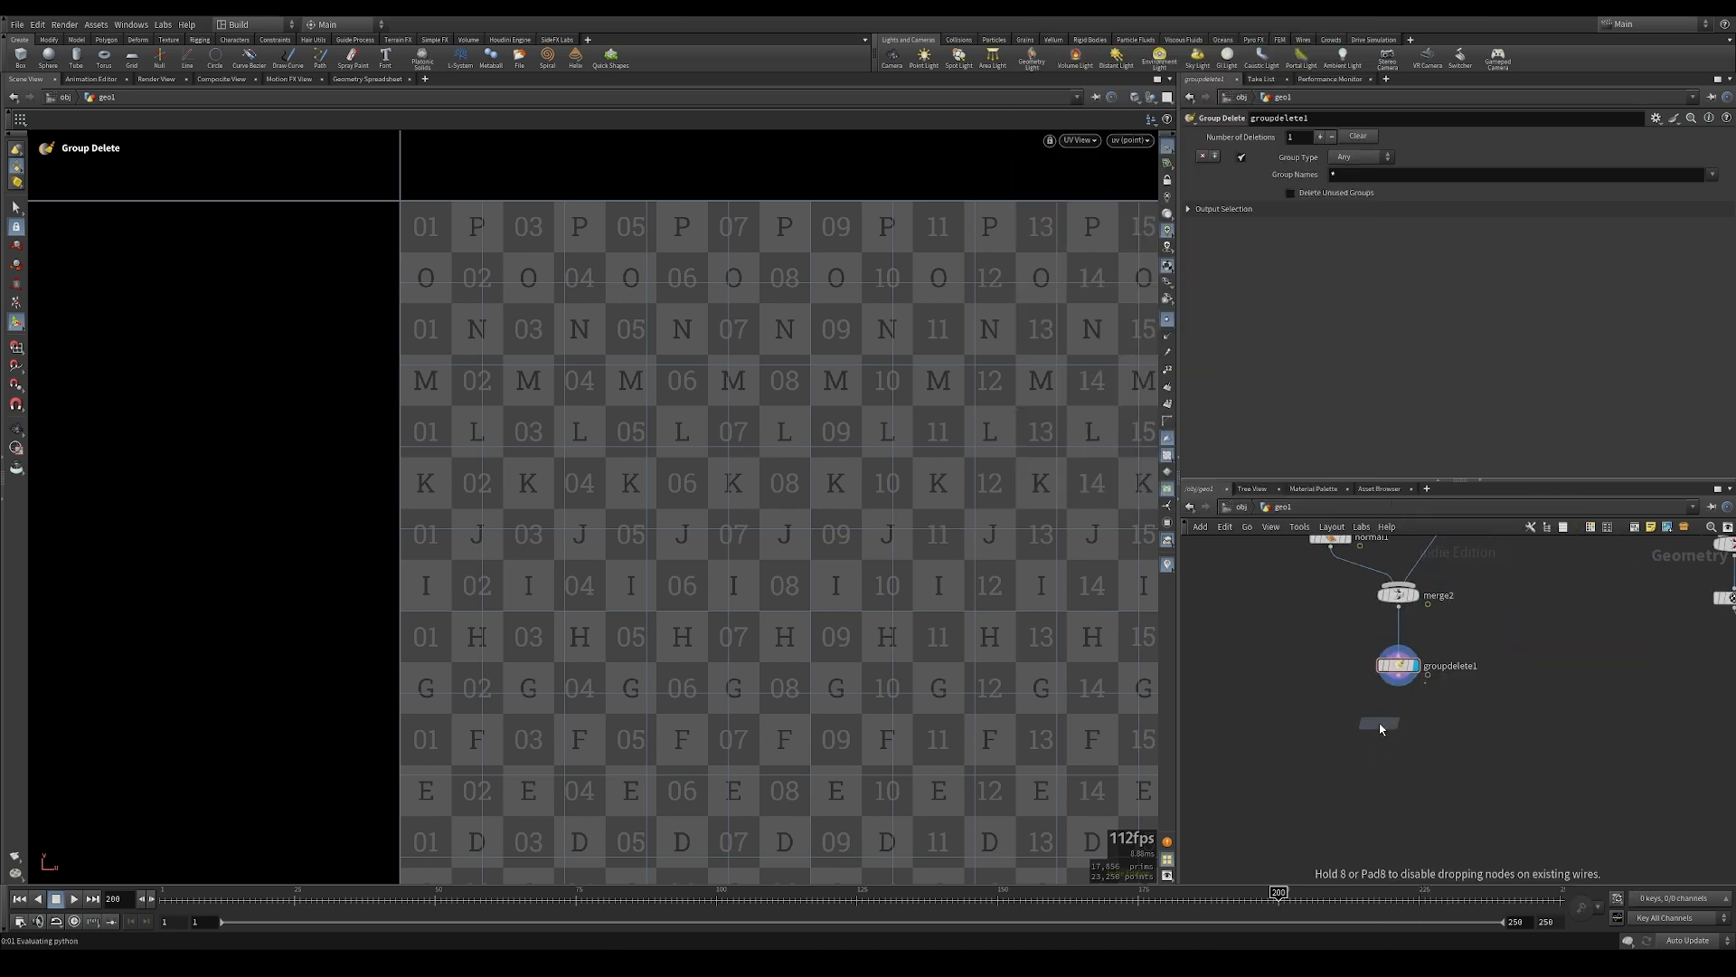
click(1377, 757)
scroll(1379, 750, up, 3)
mouse_move(1406, 758)
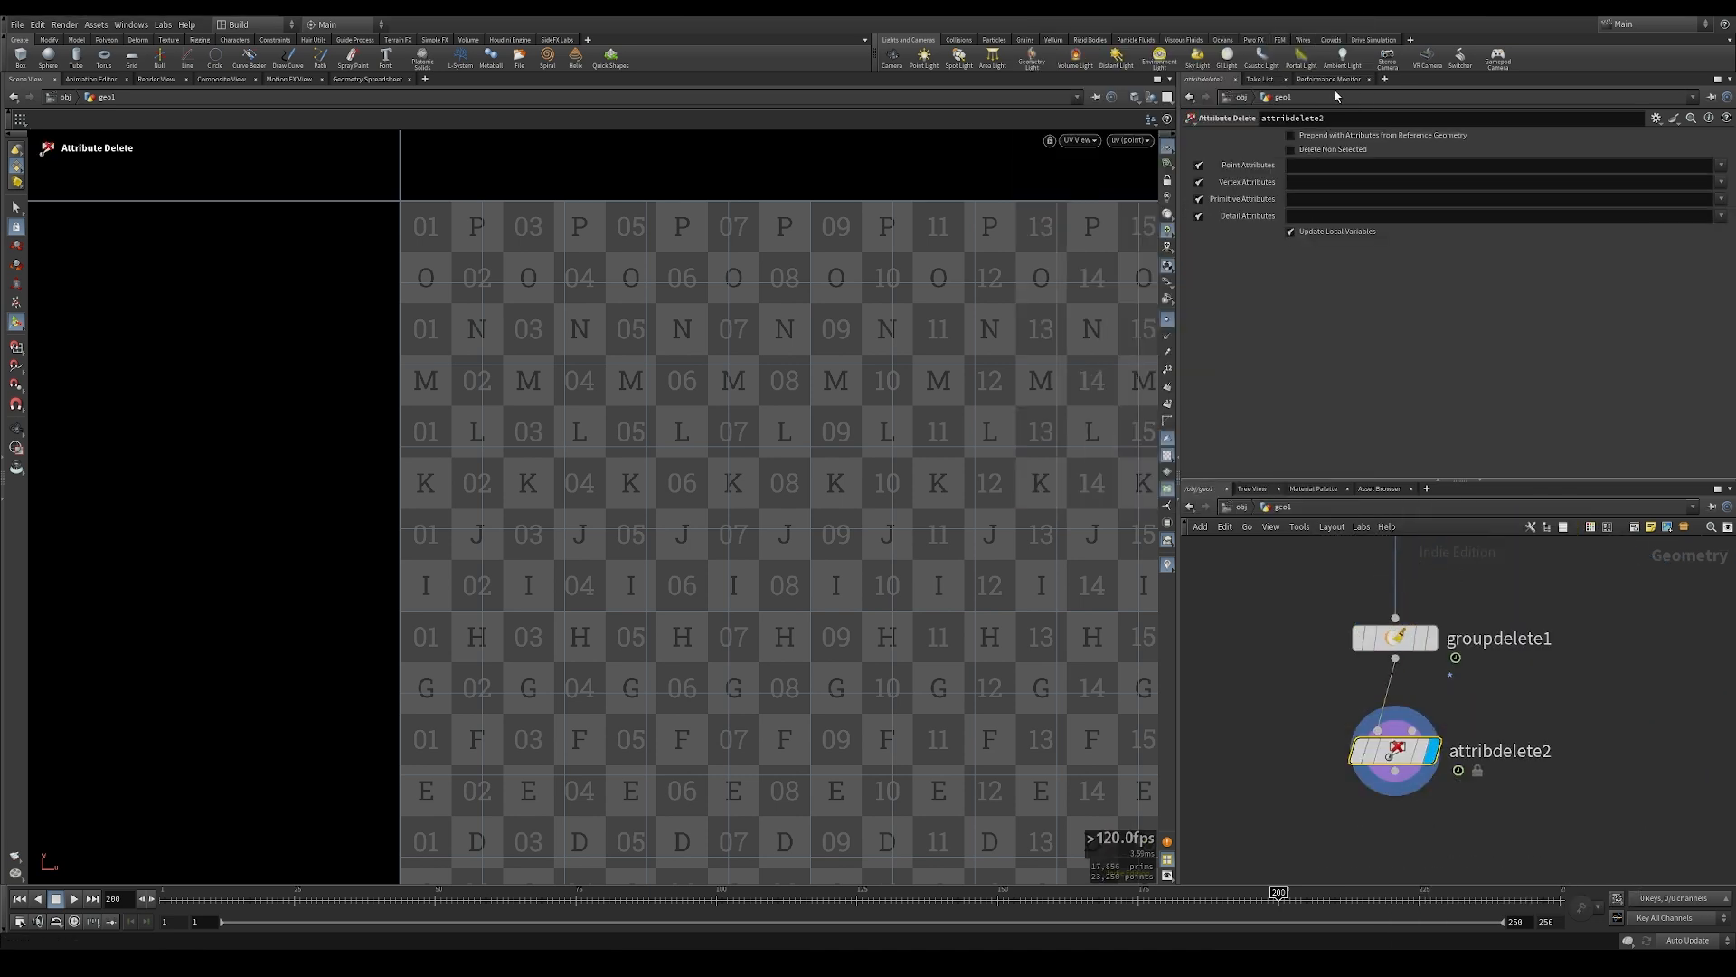
Enable Delete Non Selected, list anim and petal as the point attributes to keep, and inspect the node's remaining attributes
click(1290, 150)
click(1313, 167)
text(anim getal)
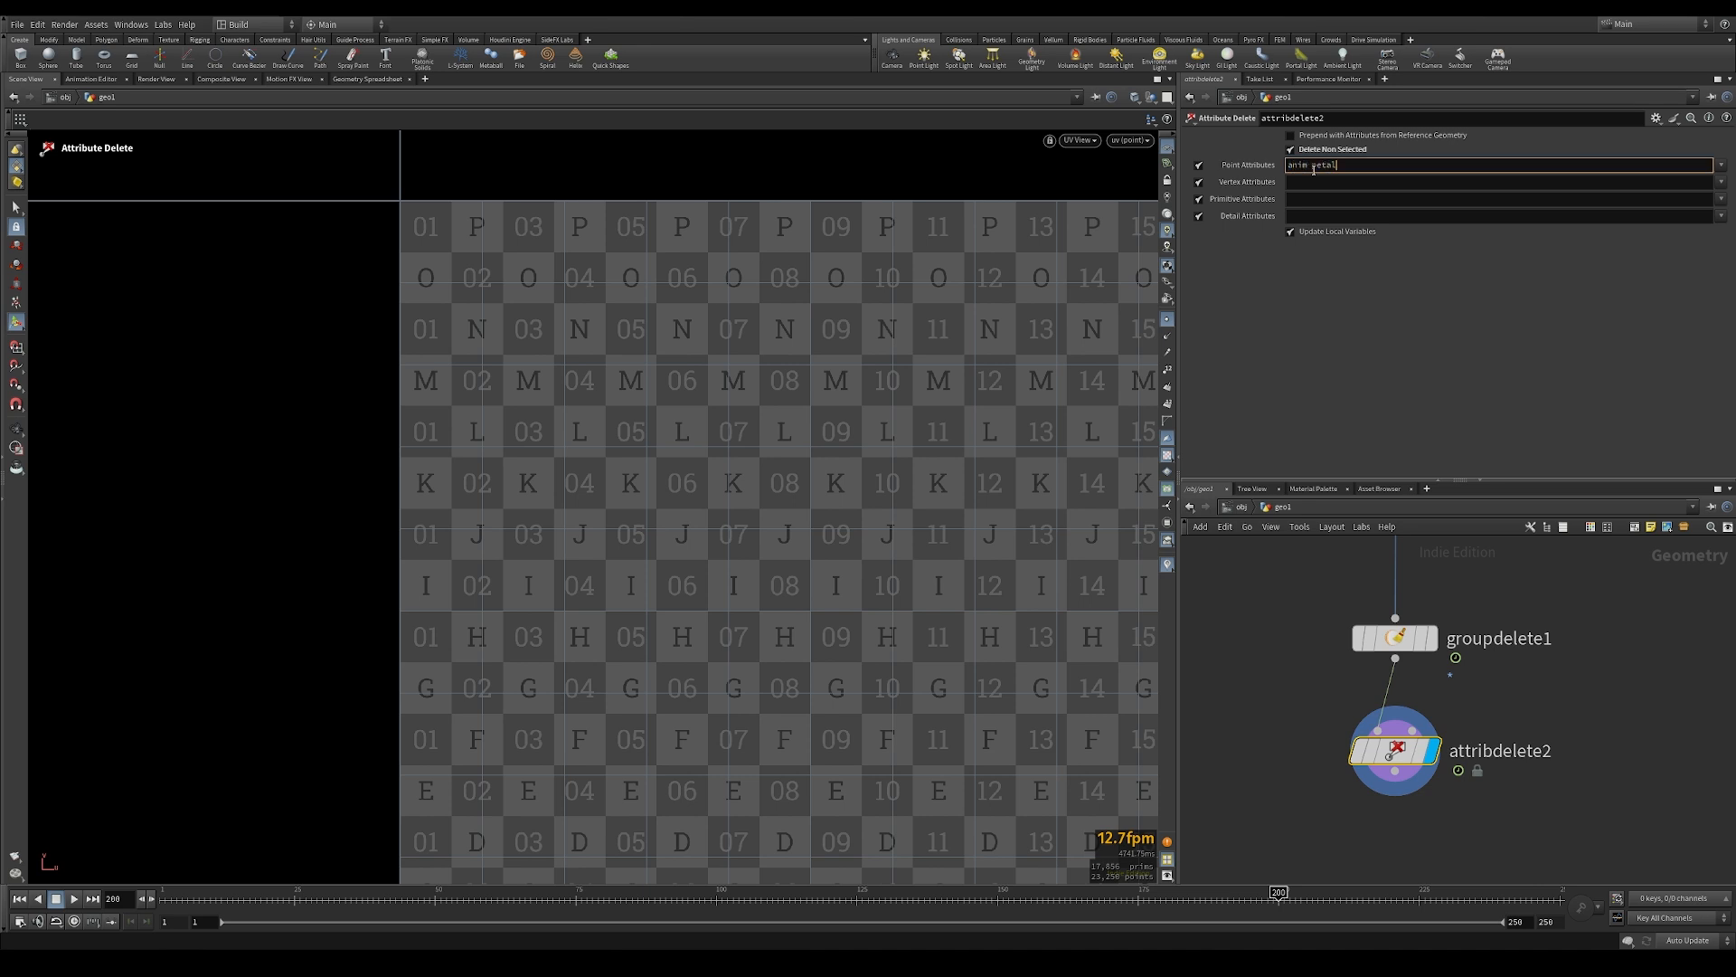
key(Return)
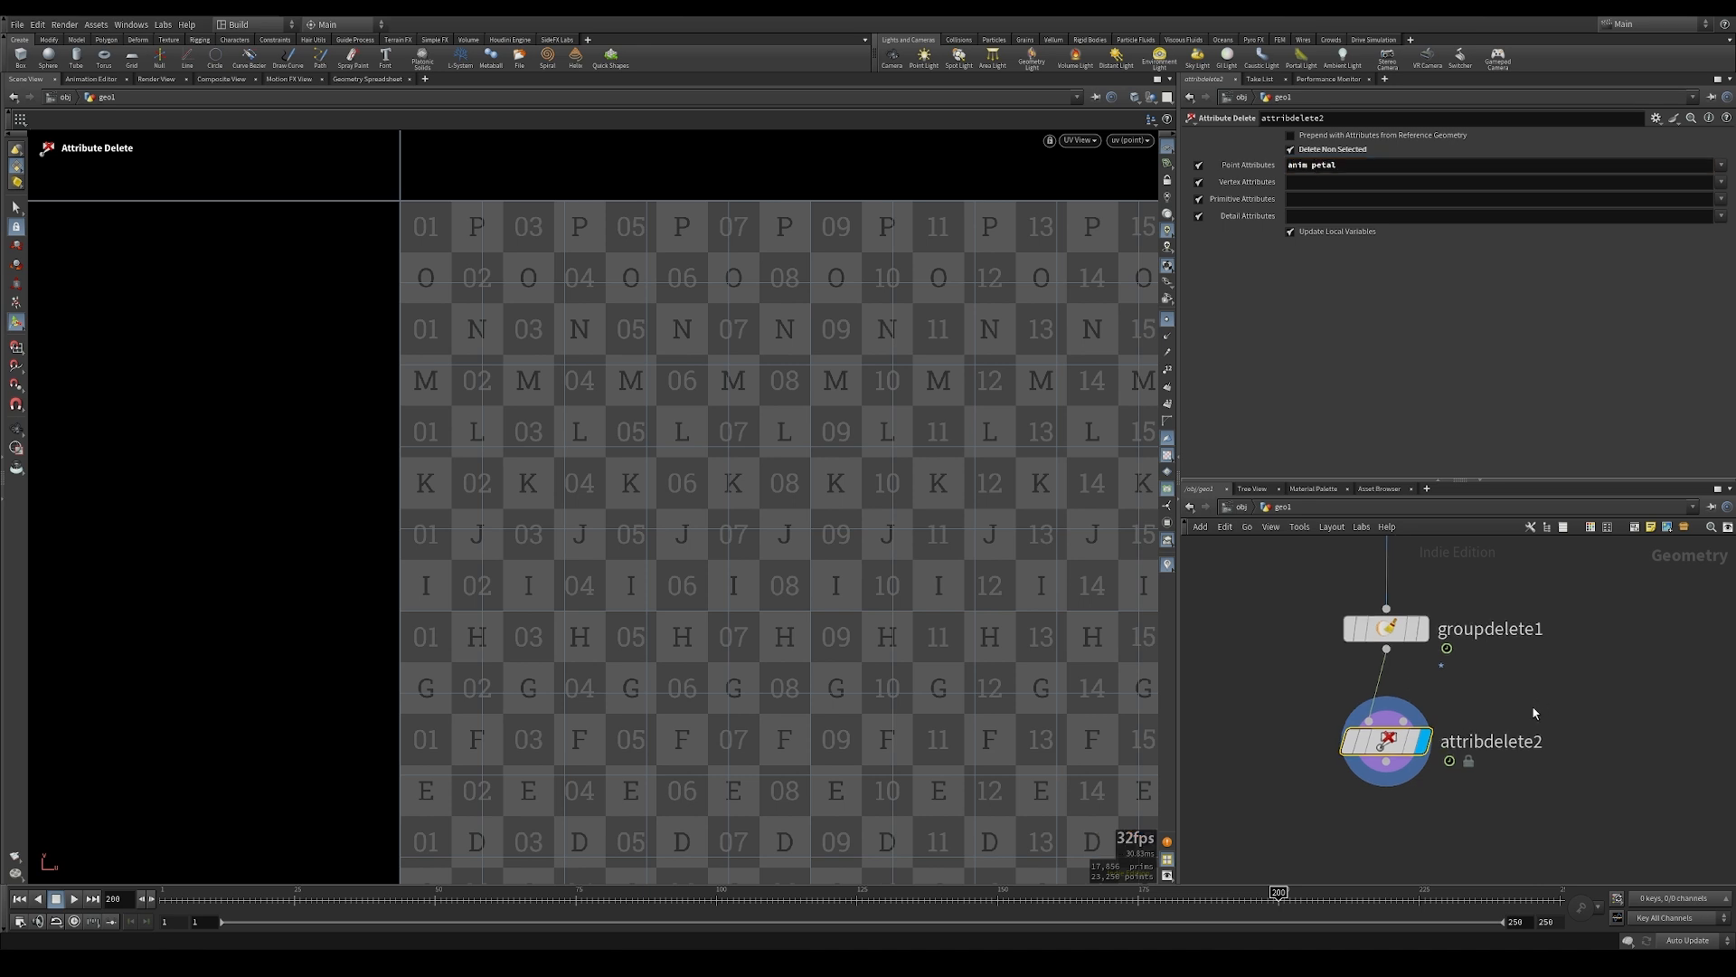
middle_click(1373, 756)
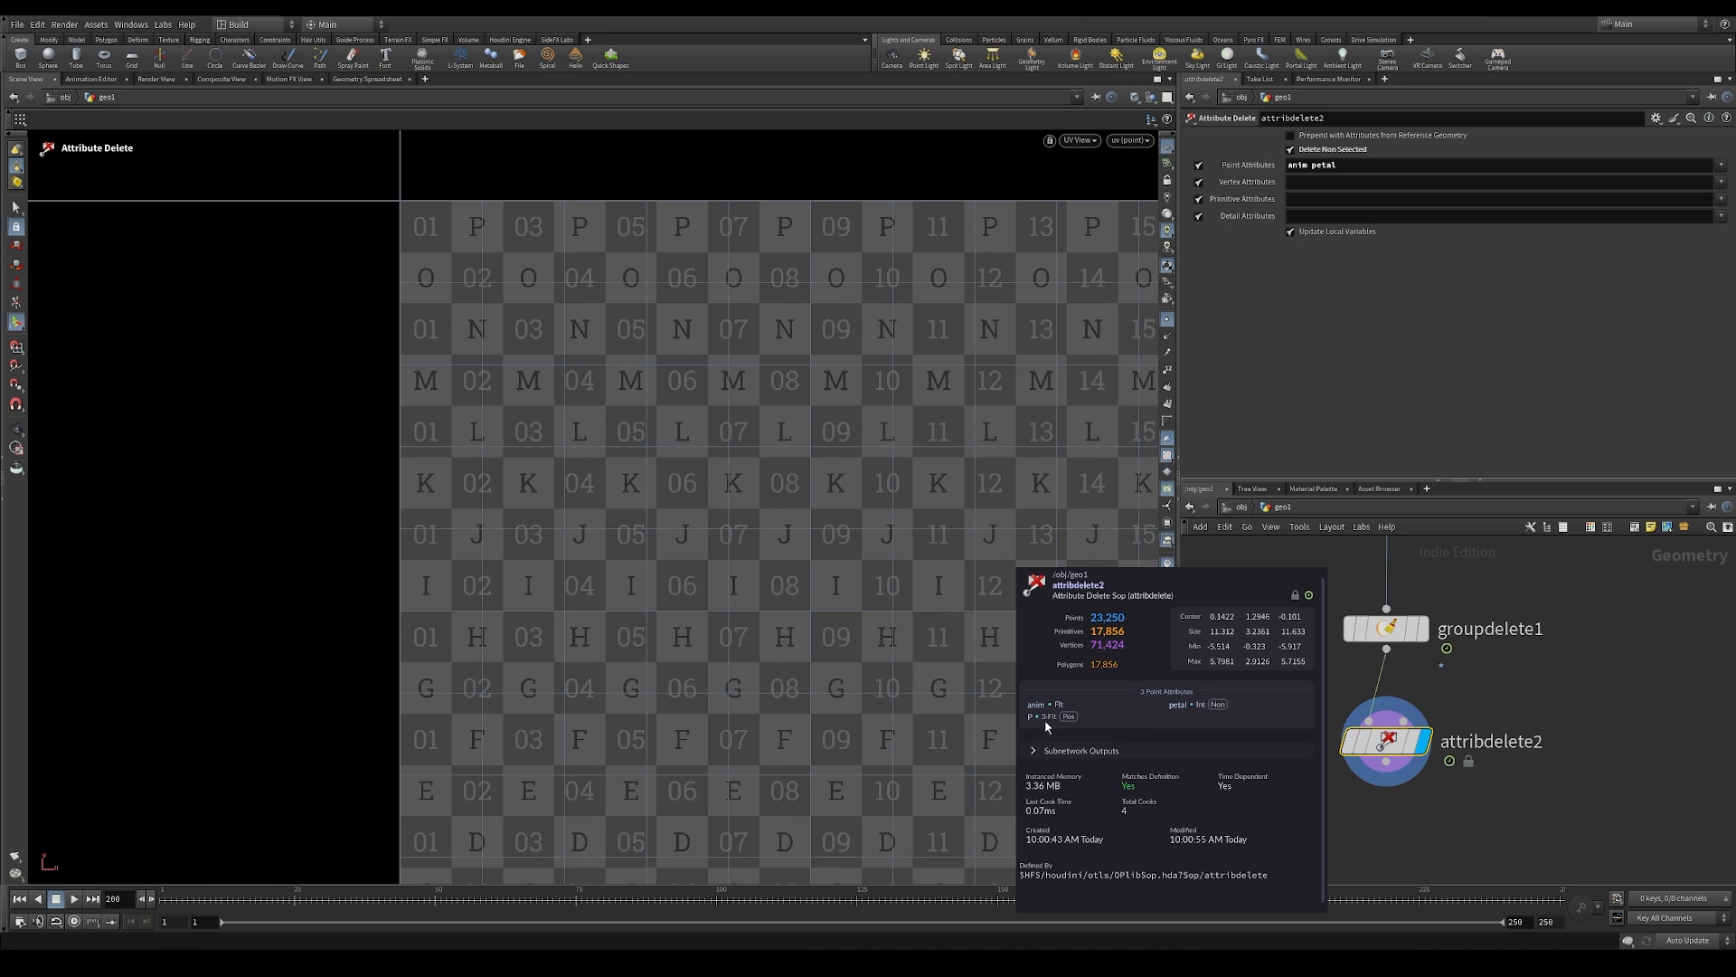
scroll(1424, 592, down, 3)
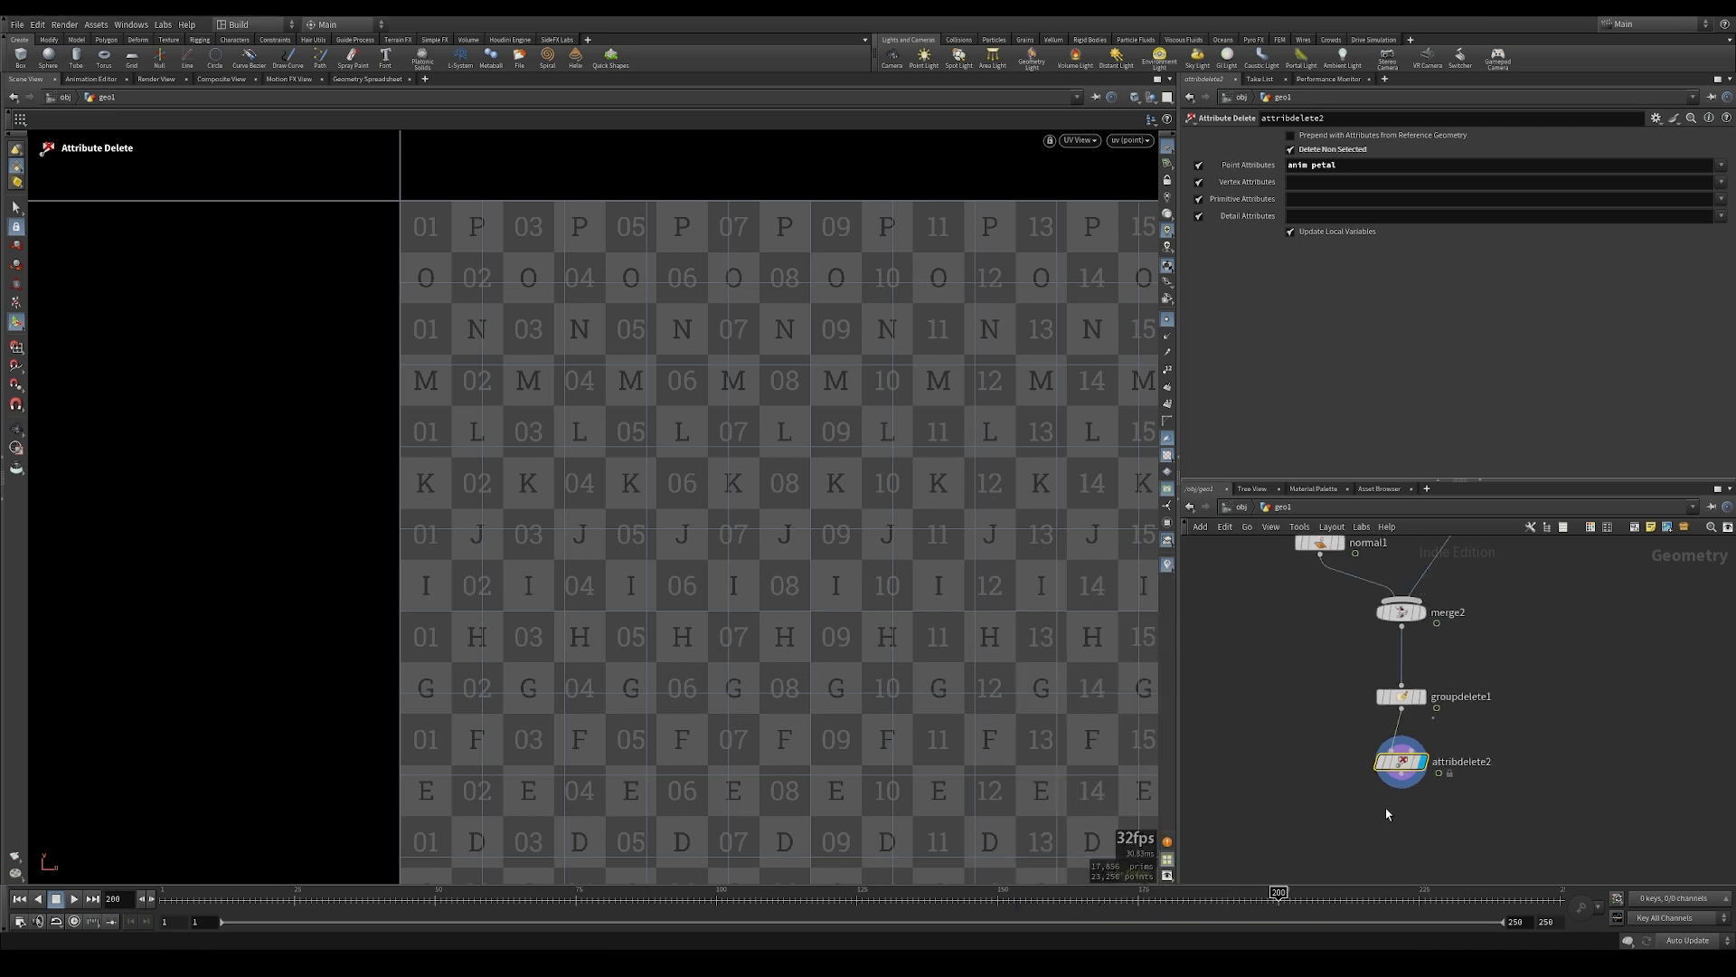
Add a Point Wrangle below attribdelete2 and rename it calc_variant
key(Tab)
text(wran)
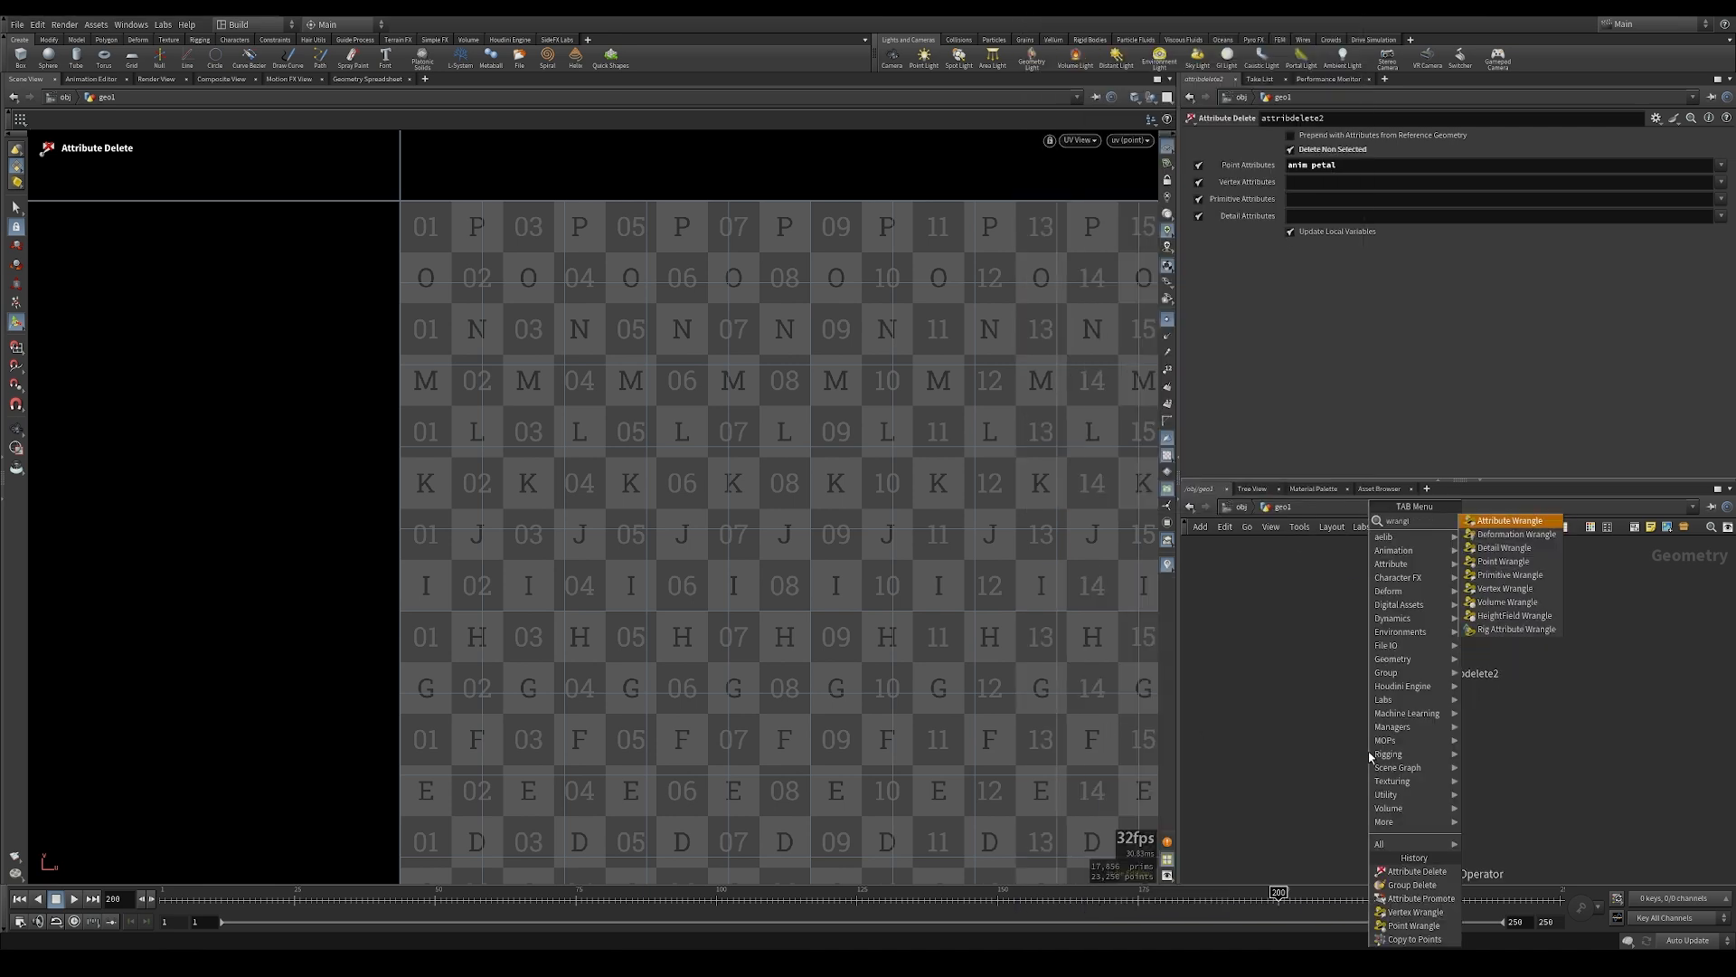
key(Down)
key(Down)
key(Down)
key(Return)
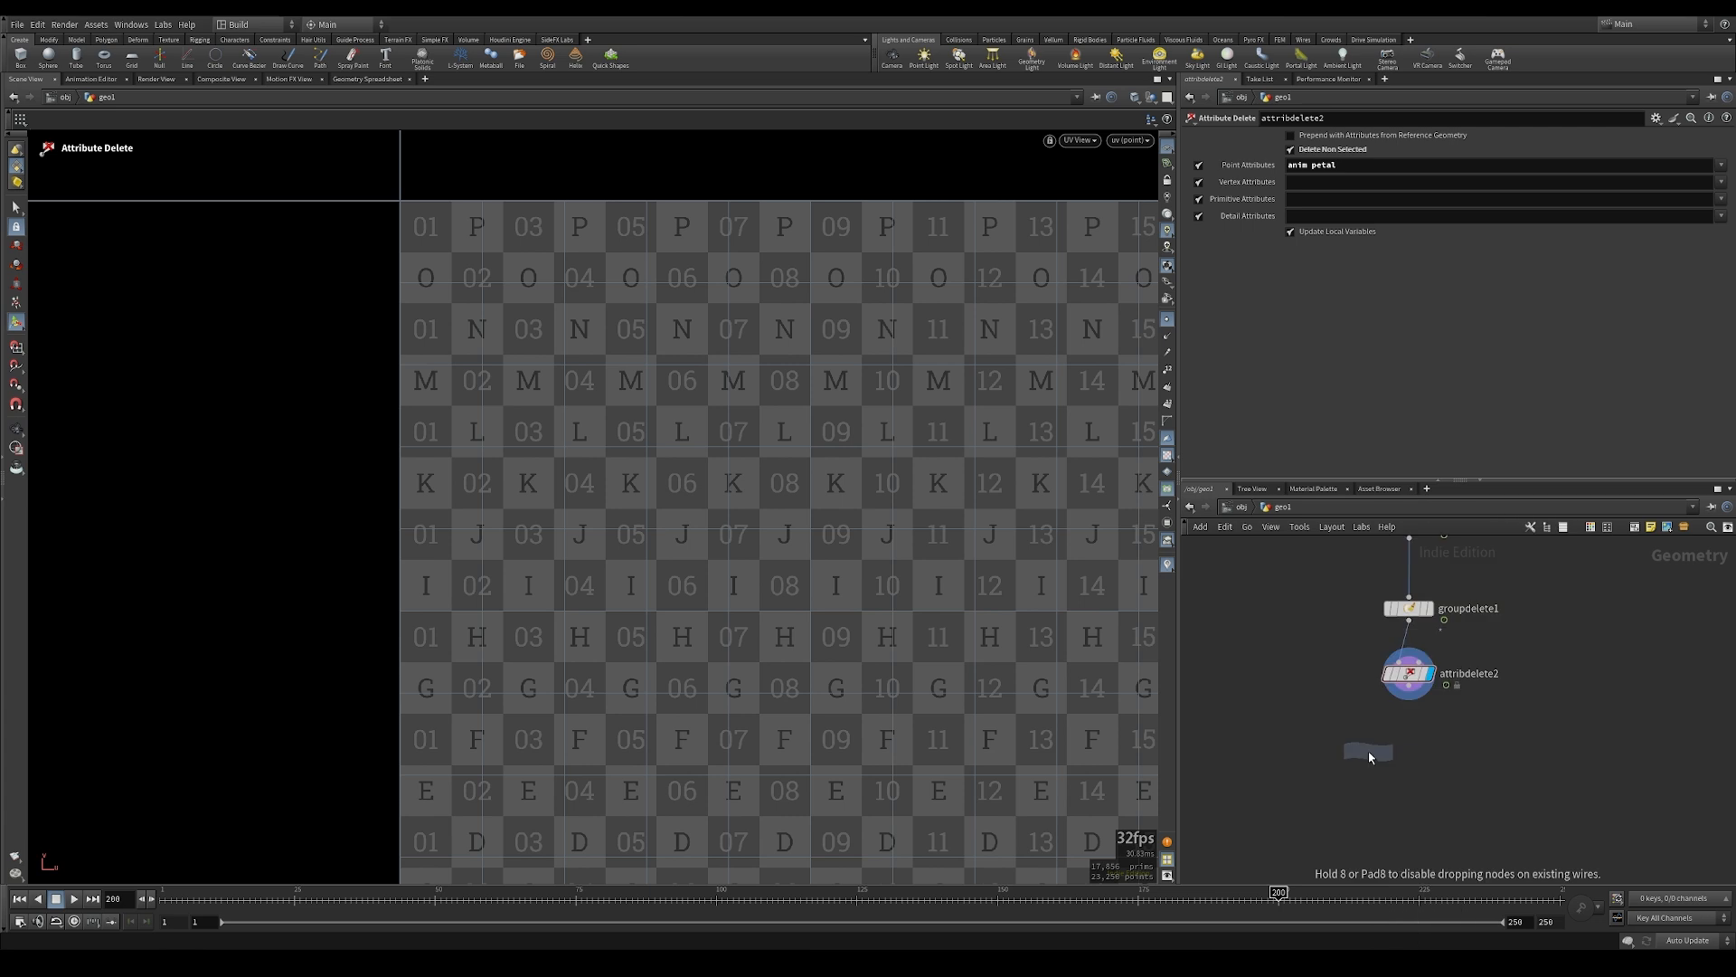
click(1401, 741)
mouse_move(1403, 742)
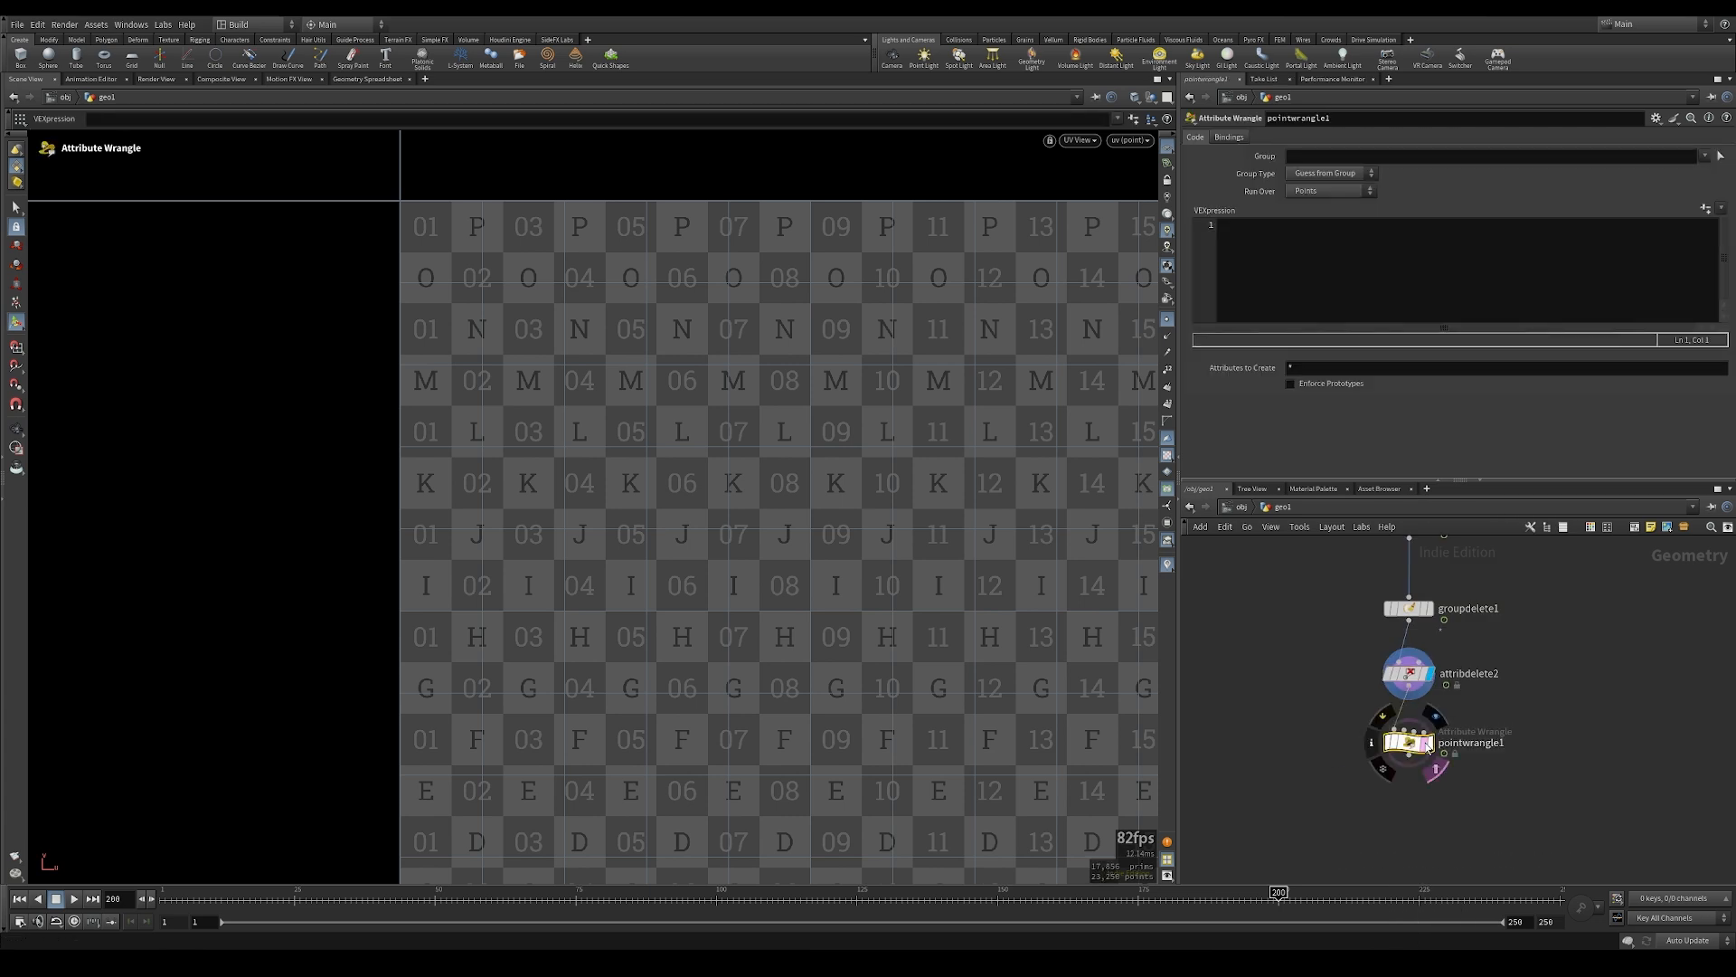
double_click(1469, 743)
text(calc_variant)
key(Return)
Show the flower in the perspective view and write i@variant = 0; on line 3 of the calc_variant code
click(1332, 283)
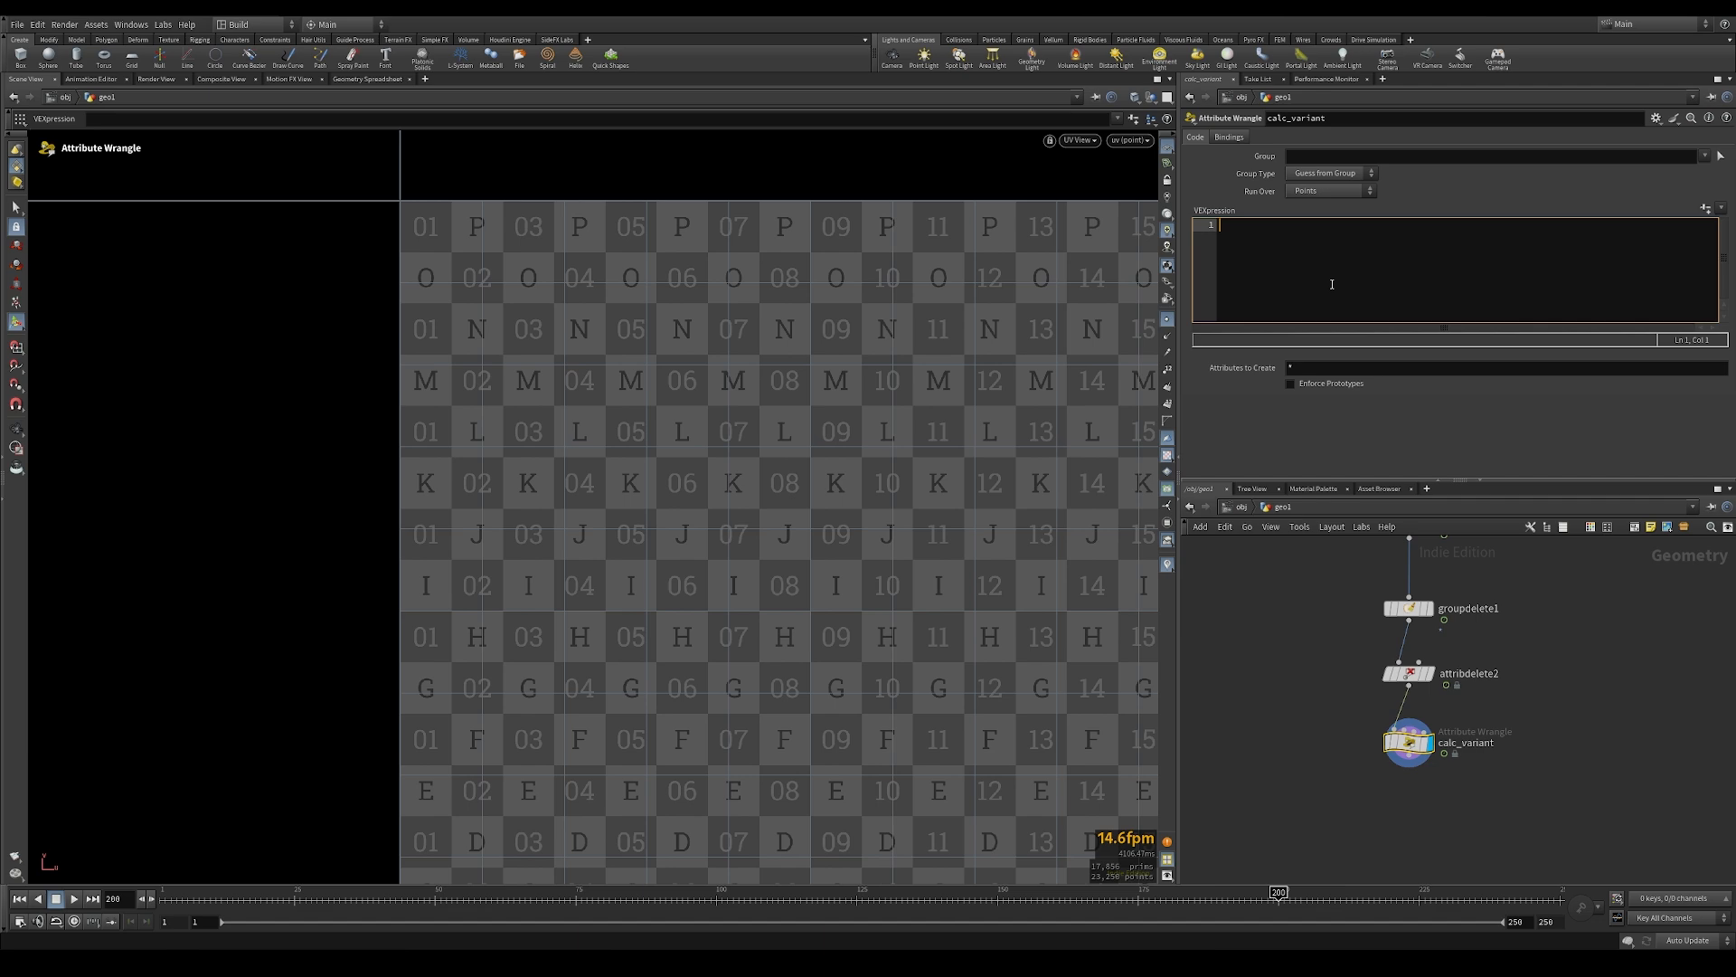
key(space+1)
drag(699, 657, 724, 573)
click(1327, 245)
key(Return)
key(Return)
text(i@variant = 0;)
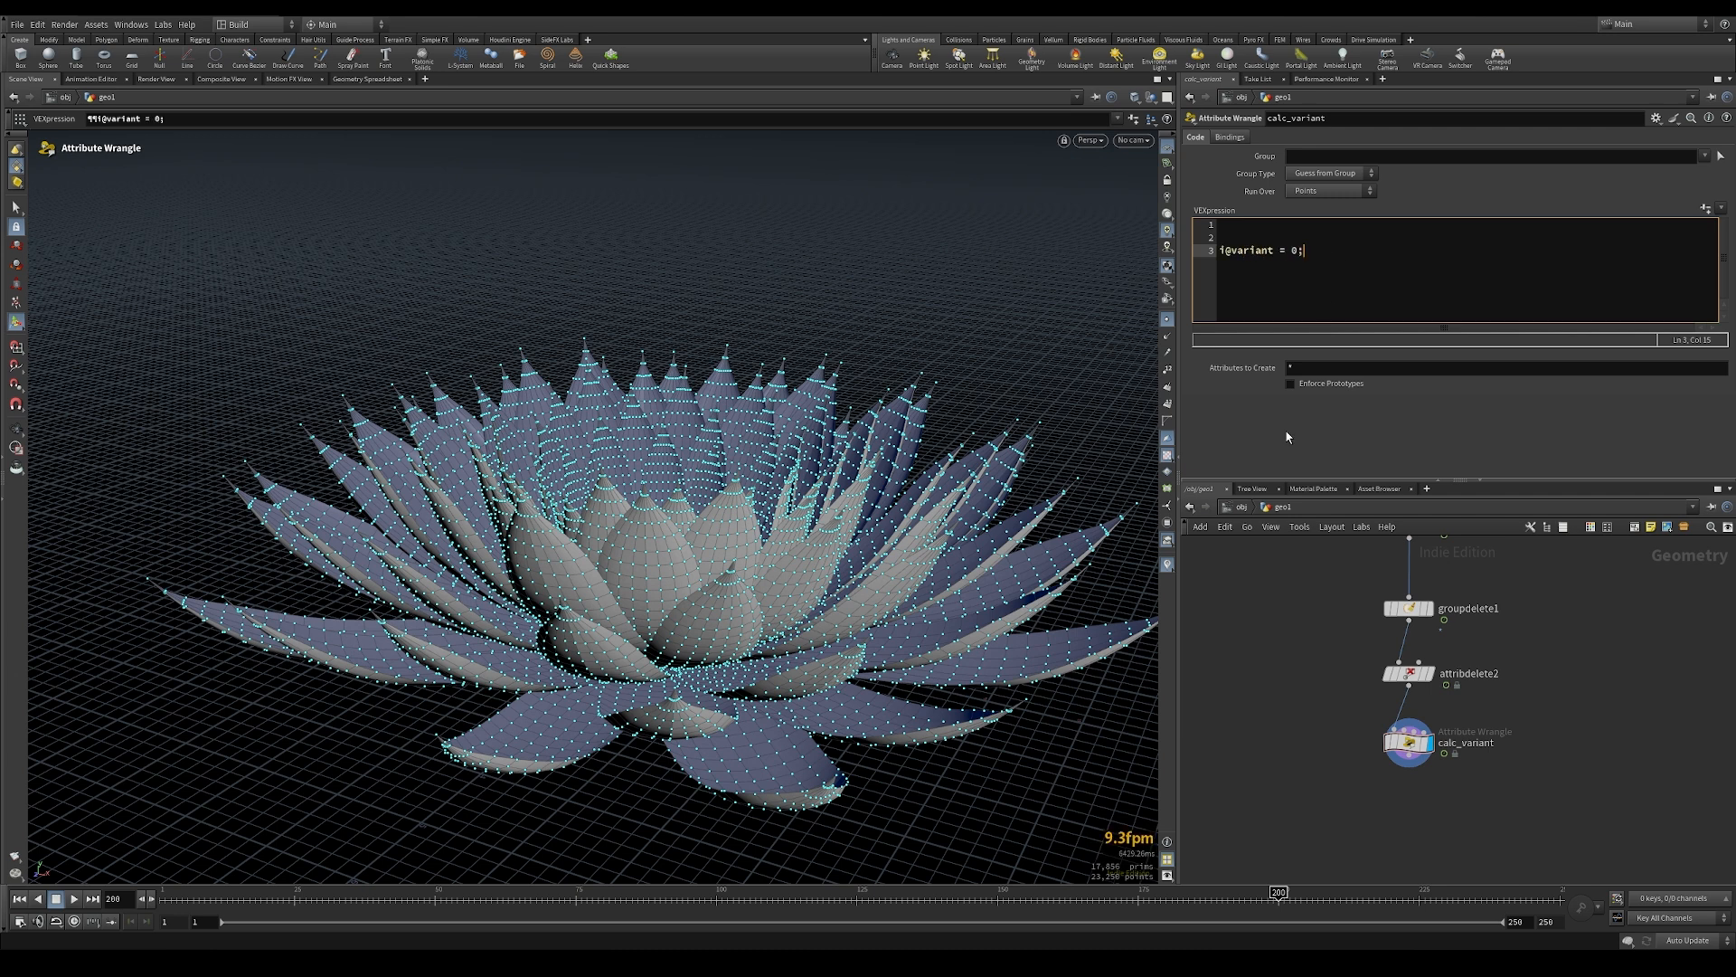
Turn on viewport visualization of the variant attribute from the calc_variant node info
middle_click(1408, 742)
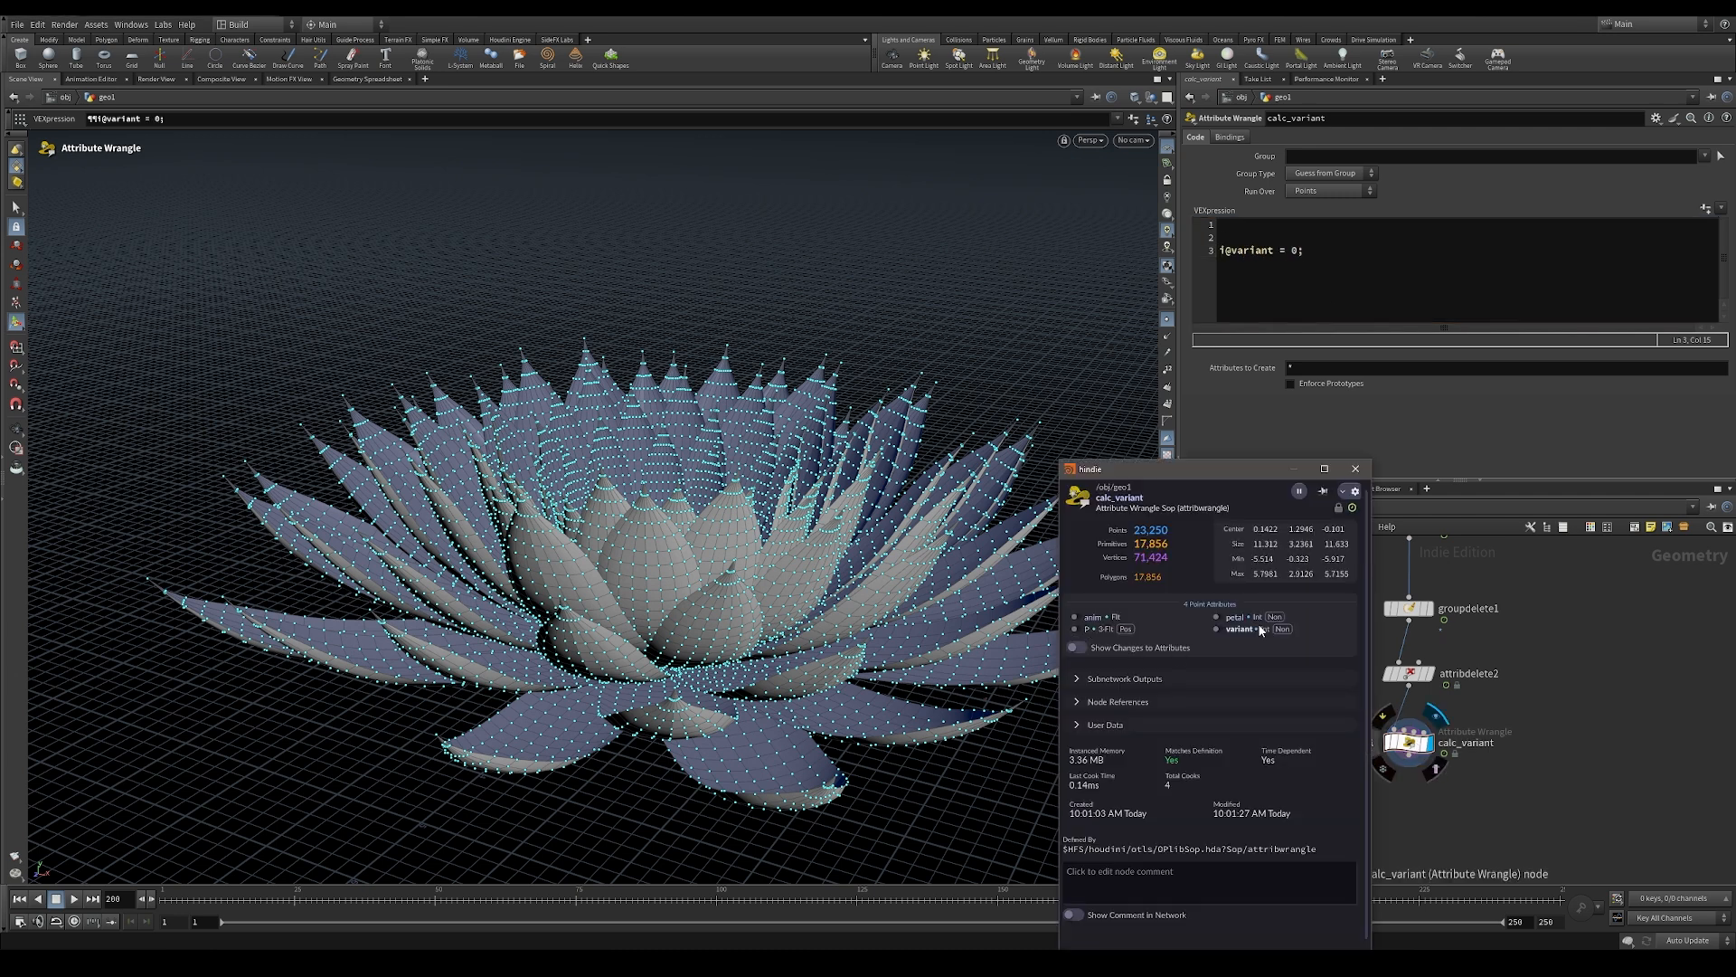
click(1217, 629)
click(1356, 469)
Declare int seed = i@petal; on the first code line and assign seed to i@variant
click(1257, 223)
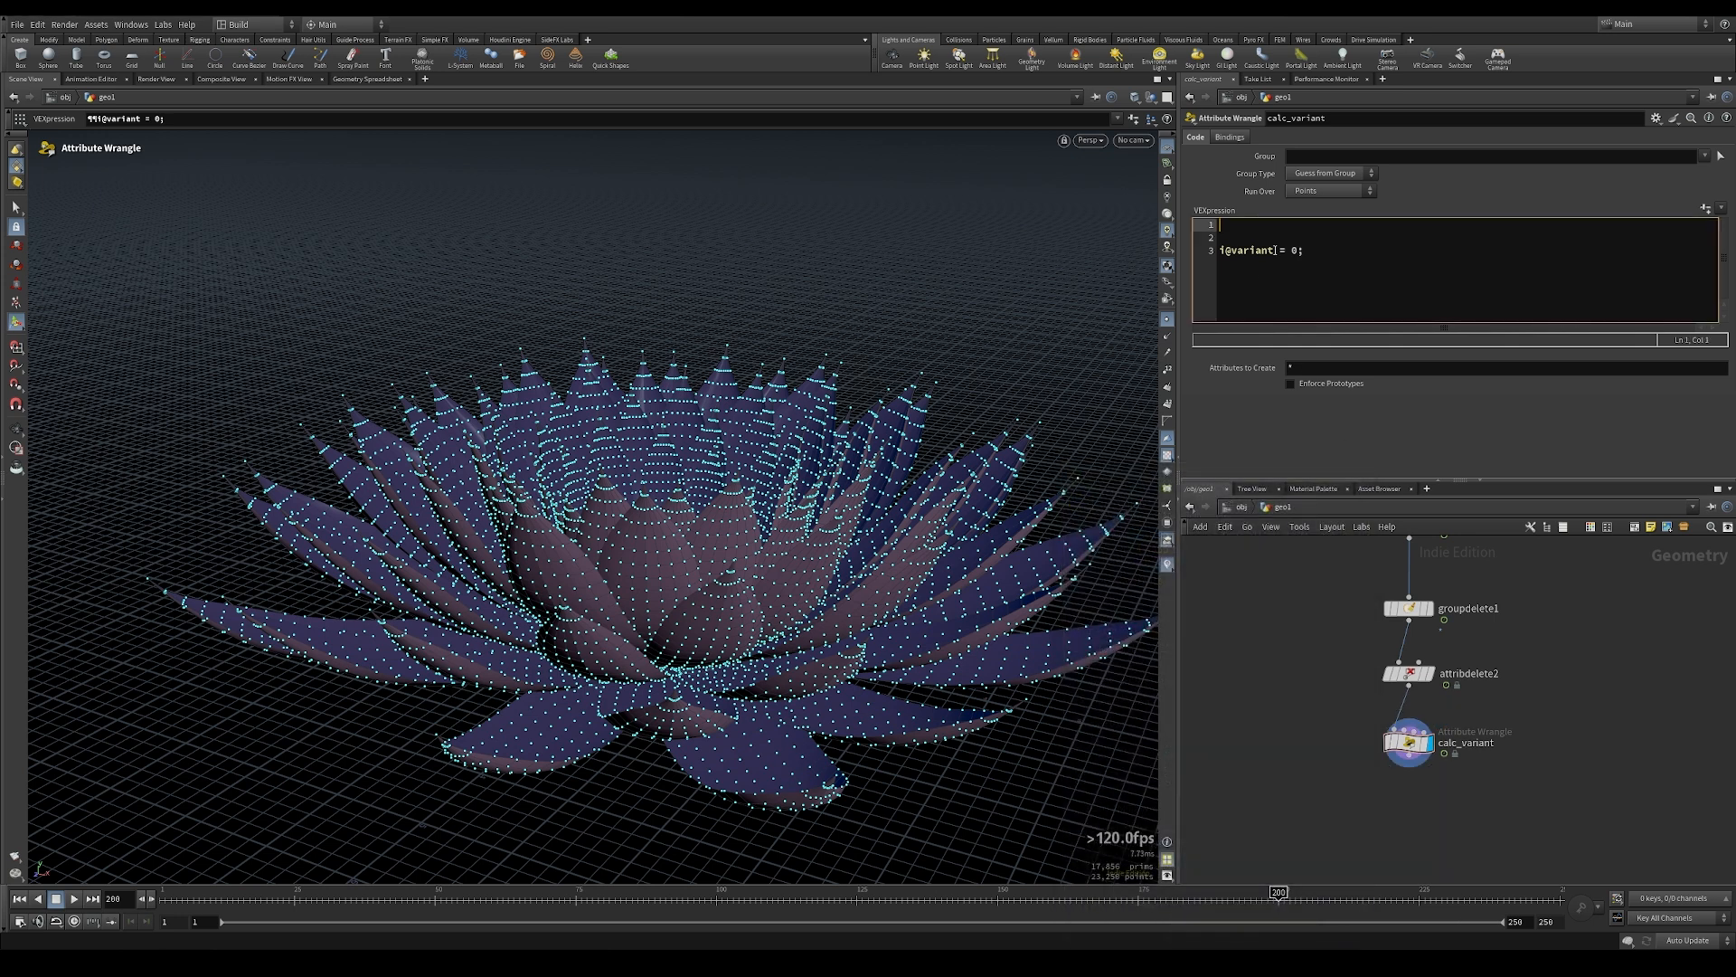
text(int seed = i@petal;)
key(Down)
key(Down)
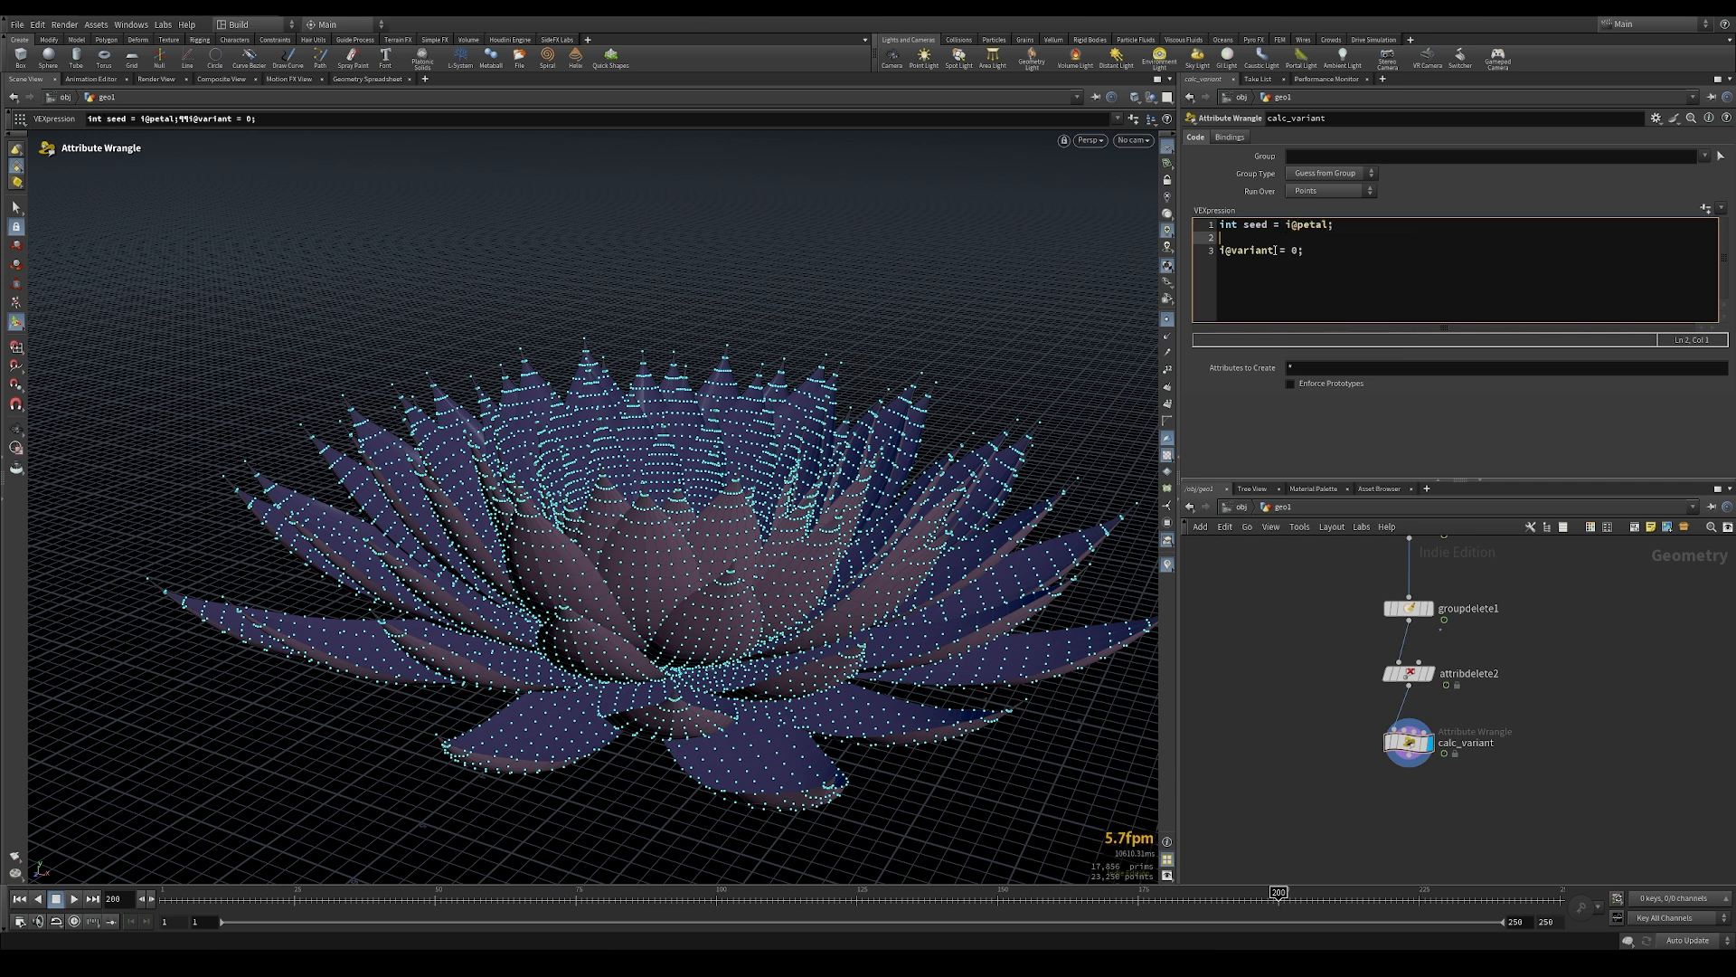
key(BackSpace)
key(BackSpace)
text(seed)
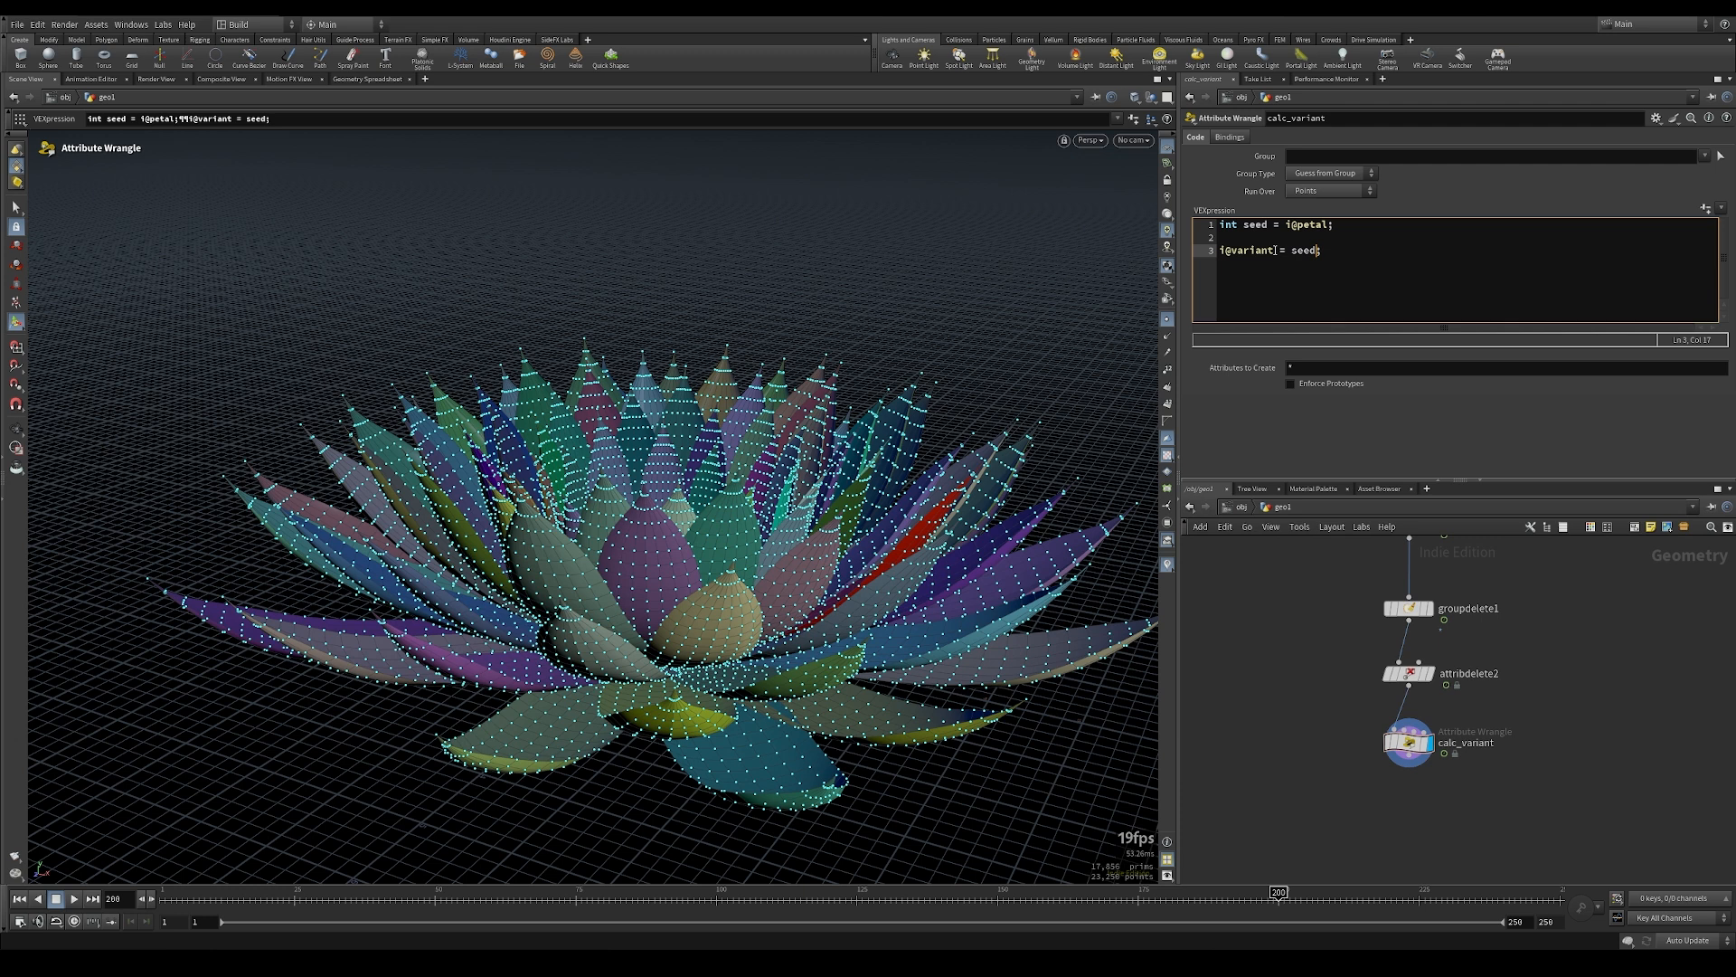
Change the i@variant assignment to a random value per seed in the 0 to 10 range: fit01(rand(seed), 0, 10)
text(rand()
key(Right)
key(Right)
key(Right)
text())
key(Left)
text(fit01()
key(Right)
key(Right)
key(Right)
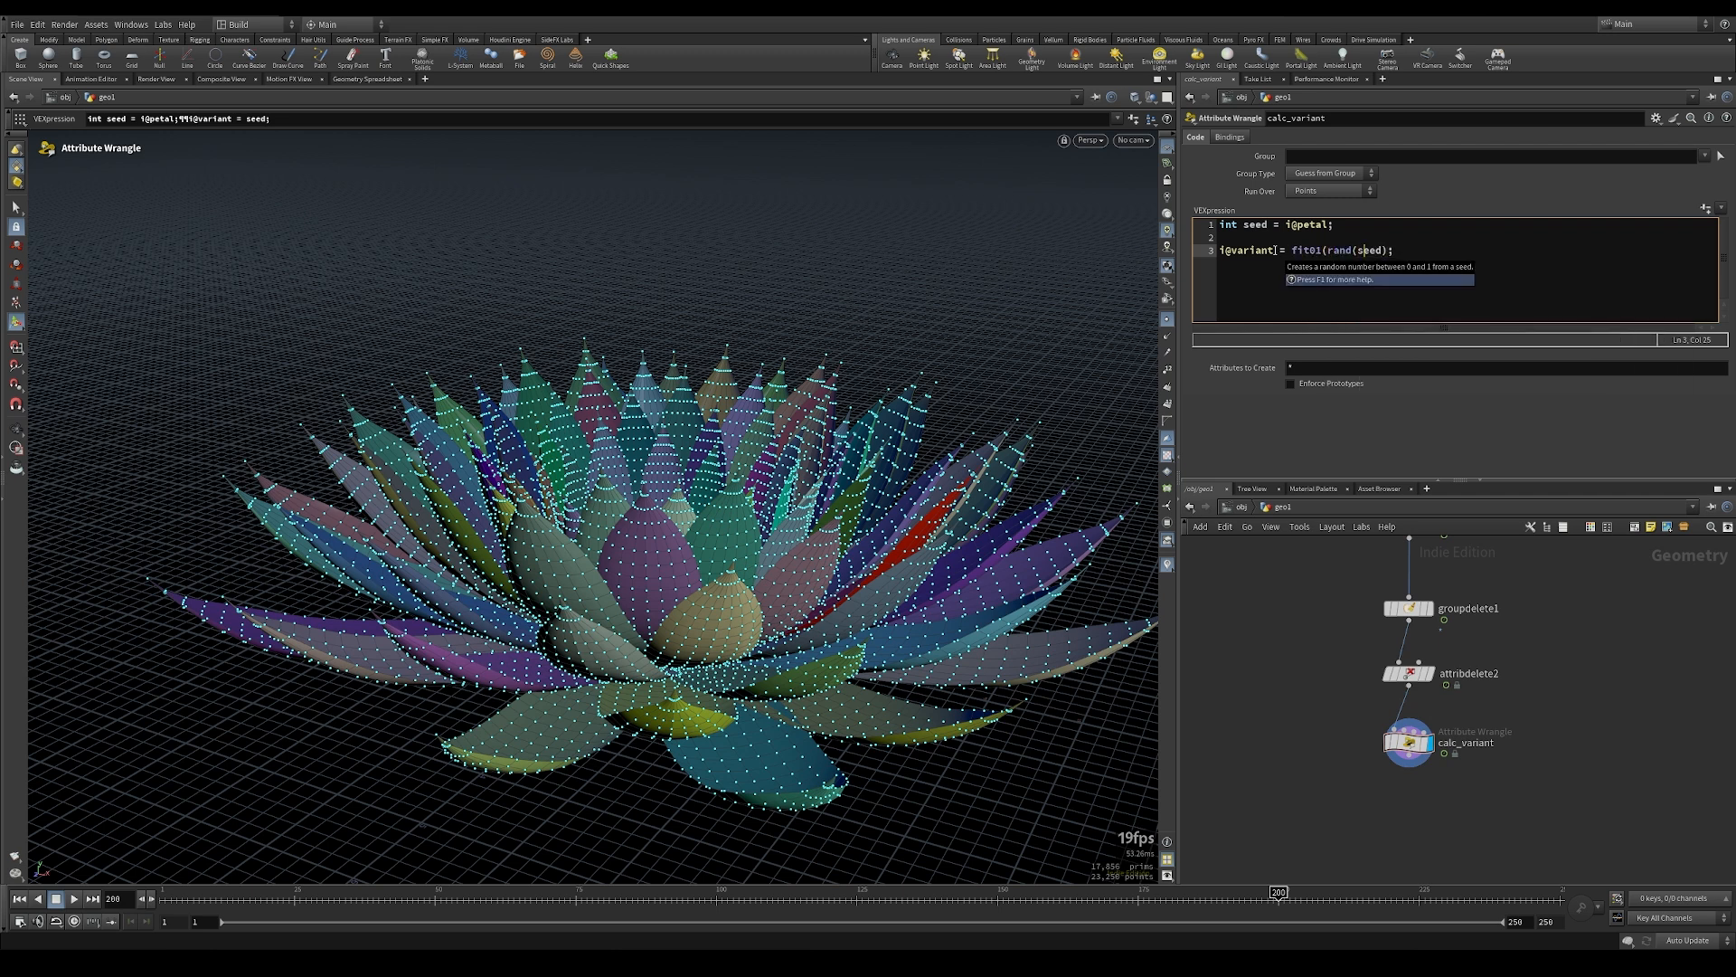
text(, 0, 10);)
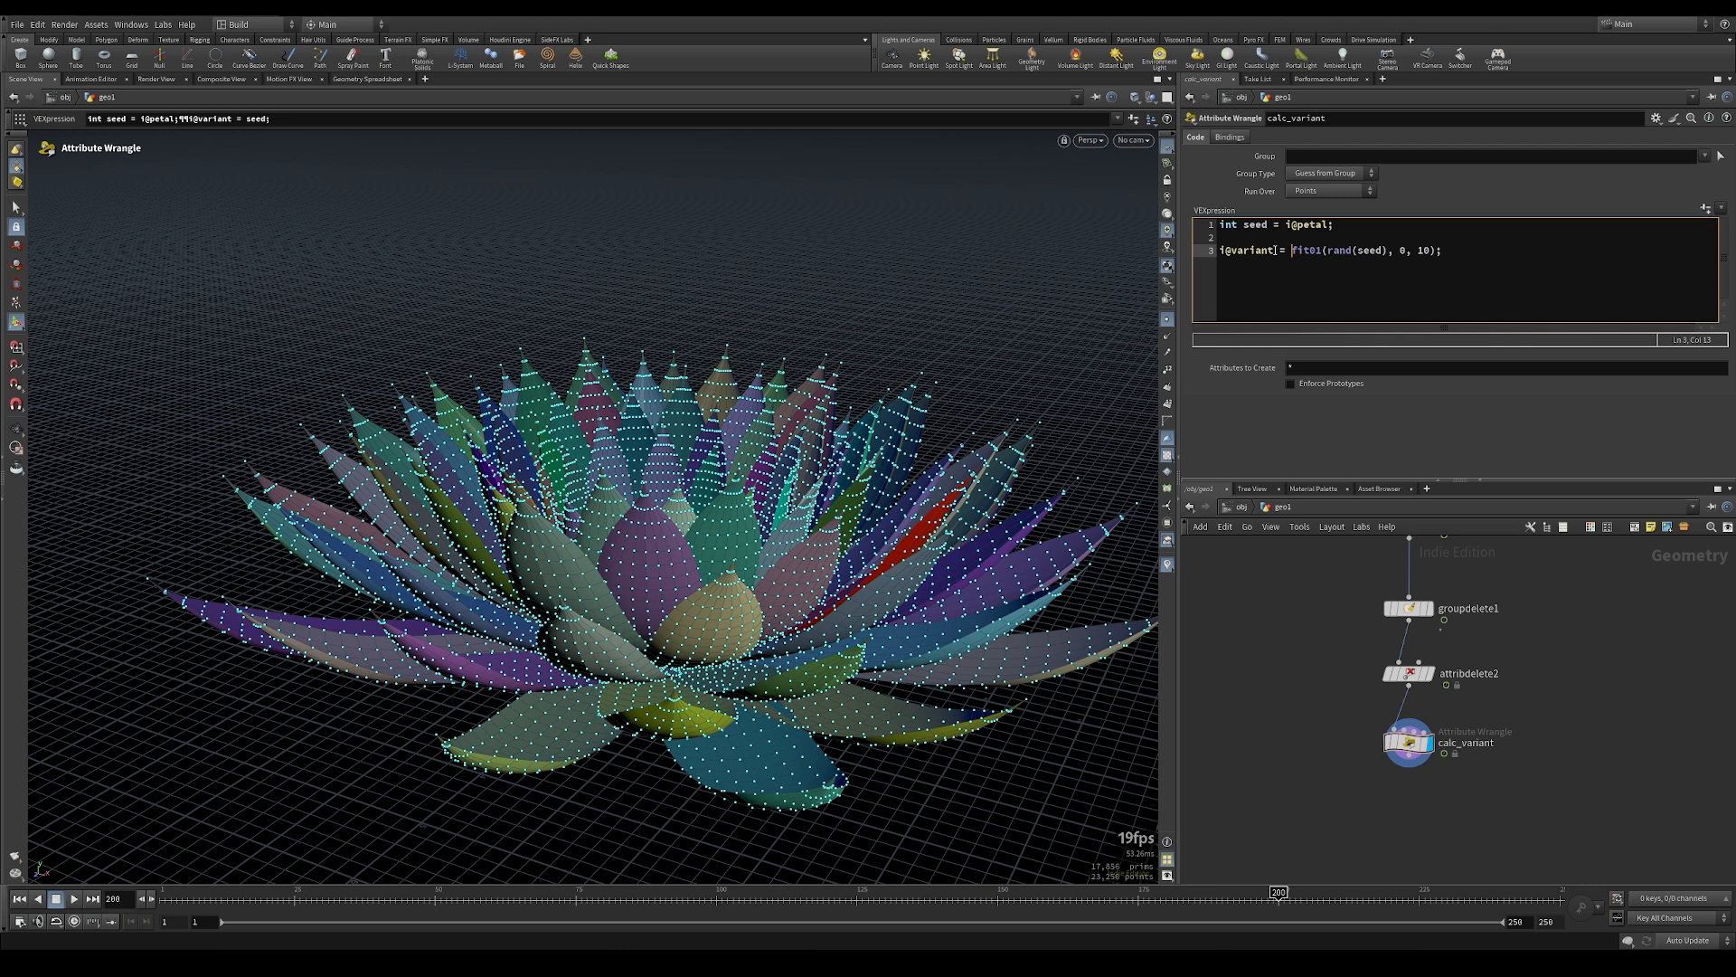
Wrap the fit01 expression in int() so that i@variant receives whole numbers
text(int()
key(Right)
key(Right)
key(Right)
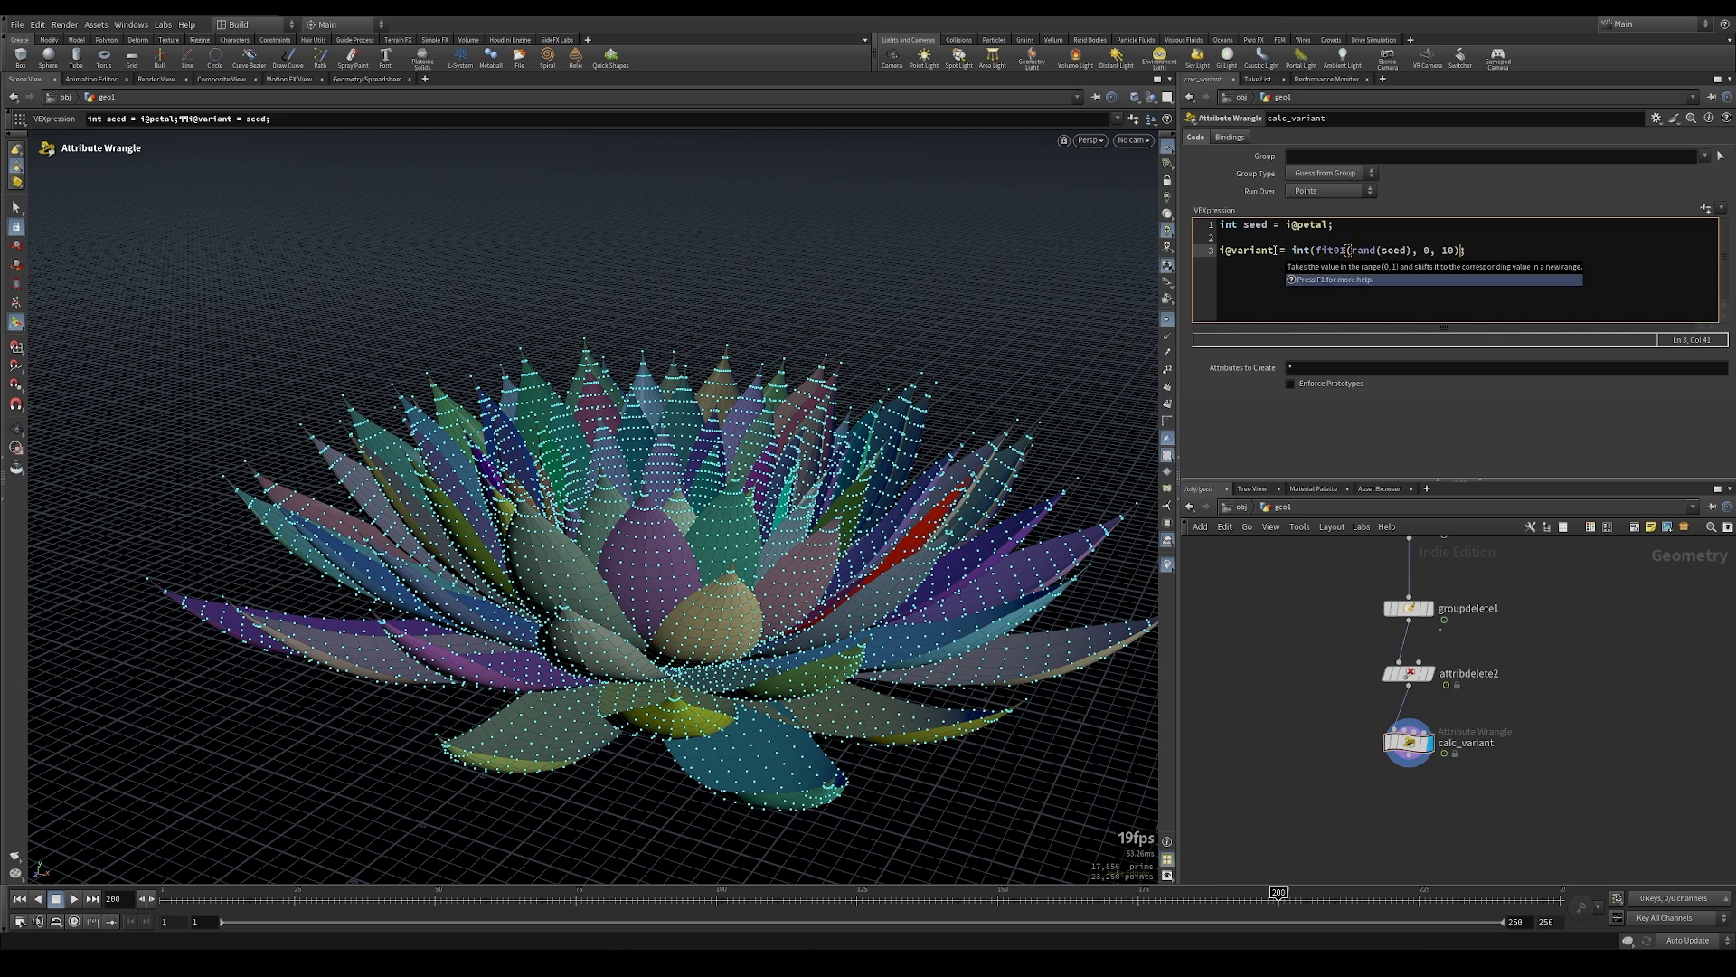
text())
key(Right)
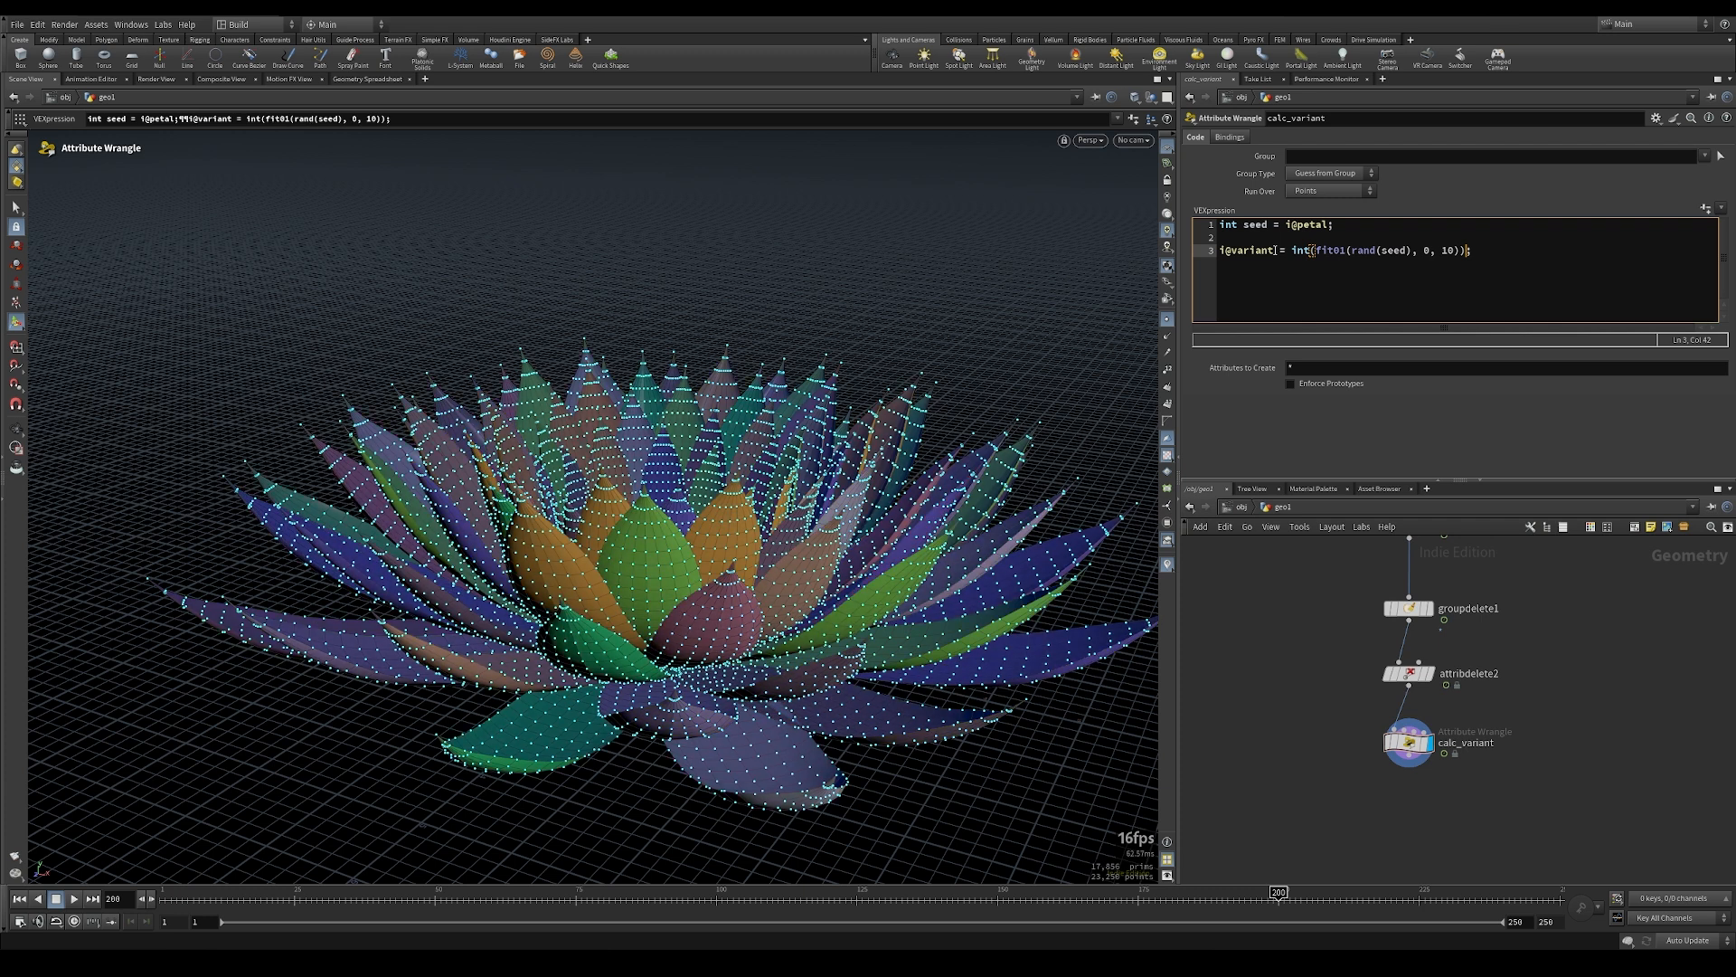
Sort the points by variant in the Geometry Spreadsheet to check the values, and return to the scene view
click(356, 80)
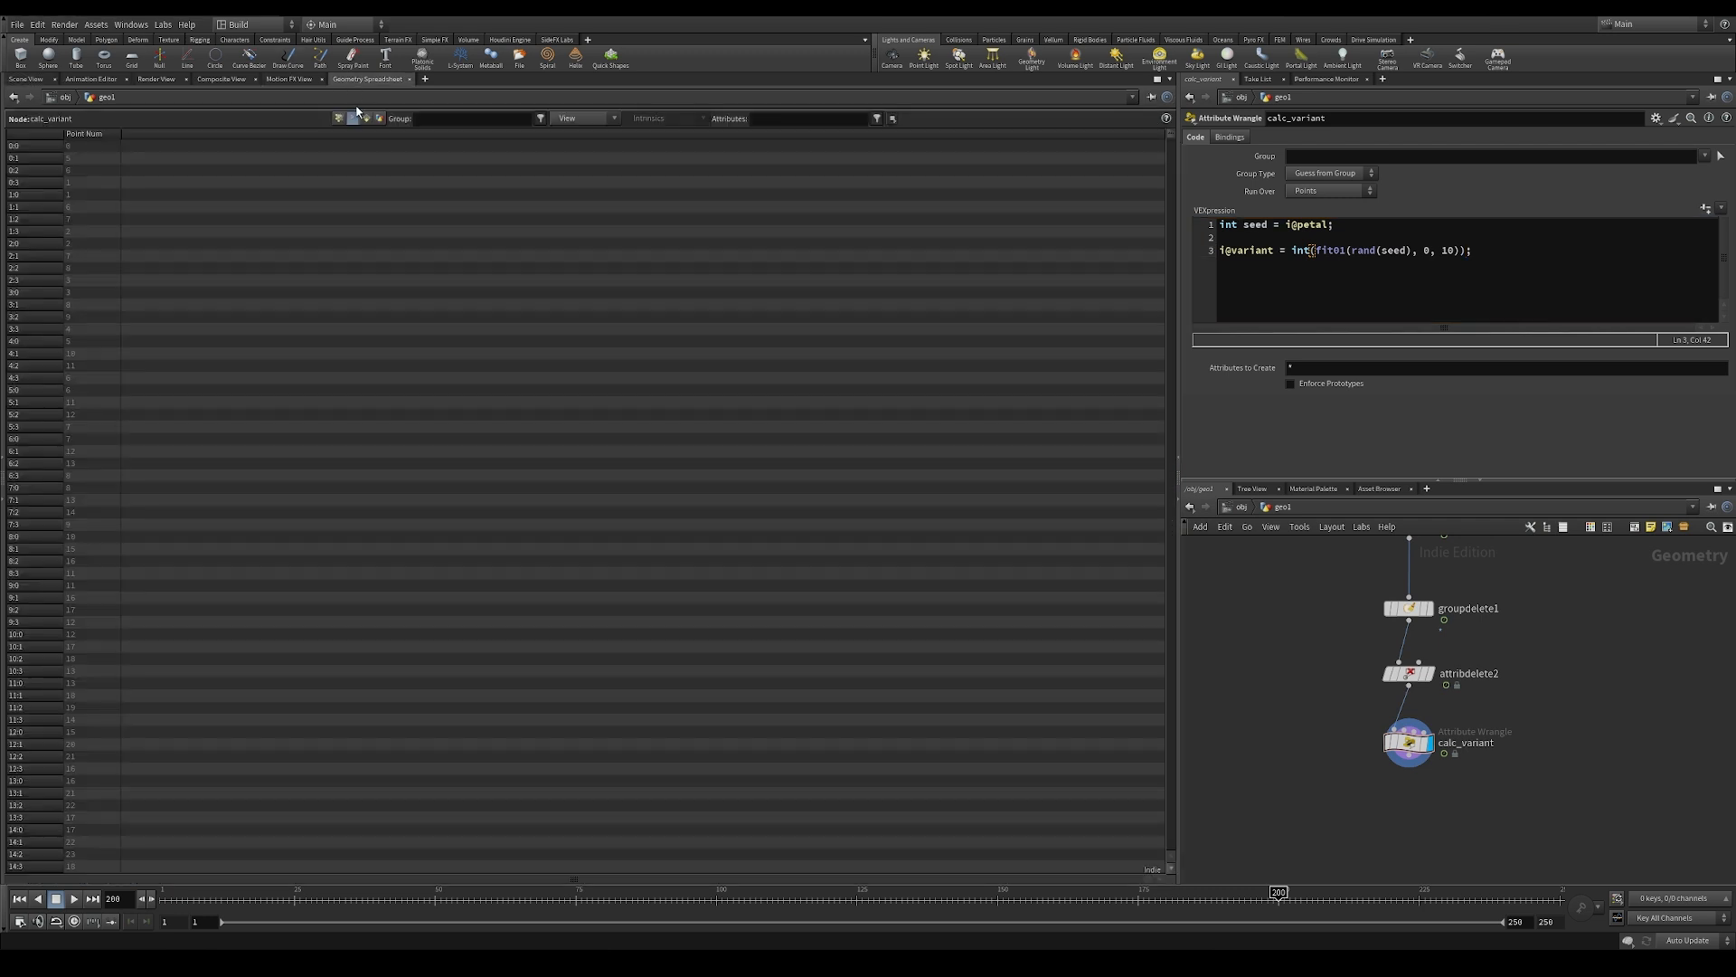
click(383, 134)
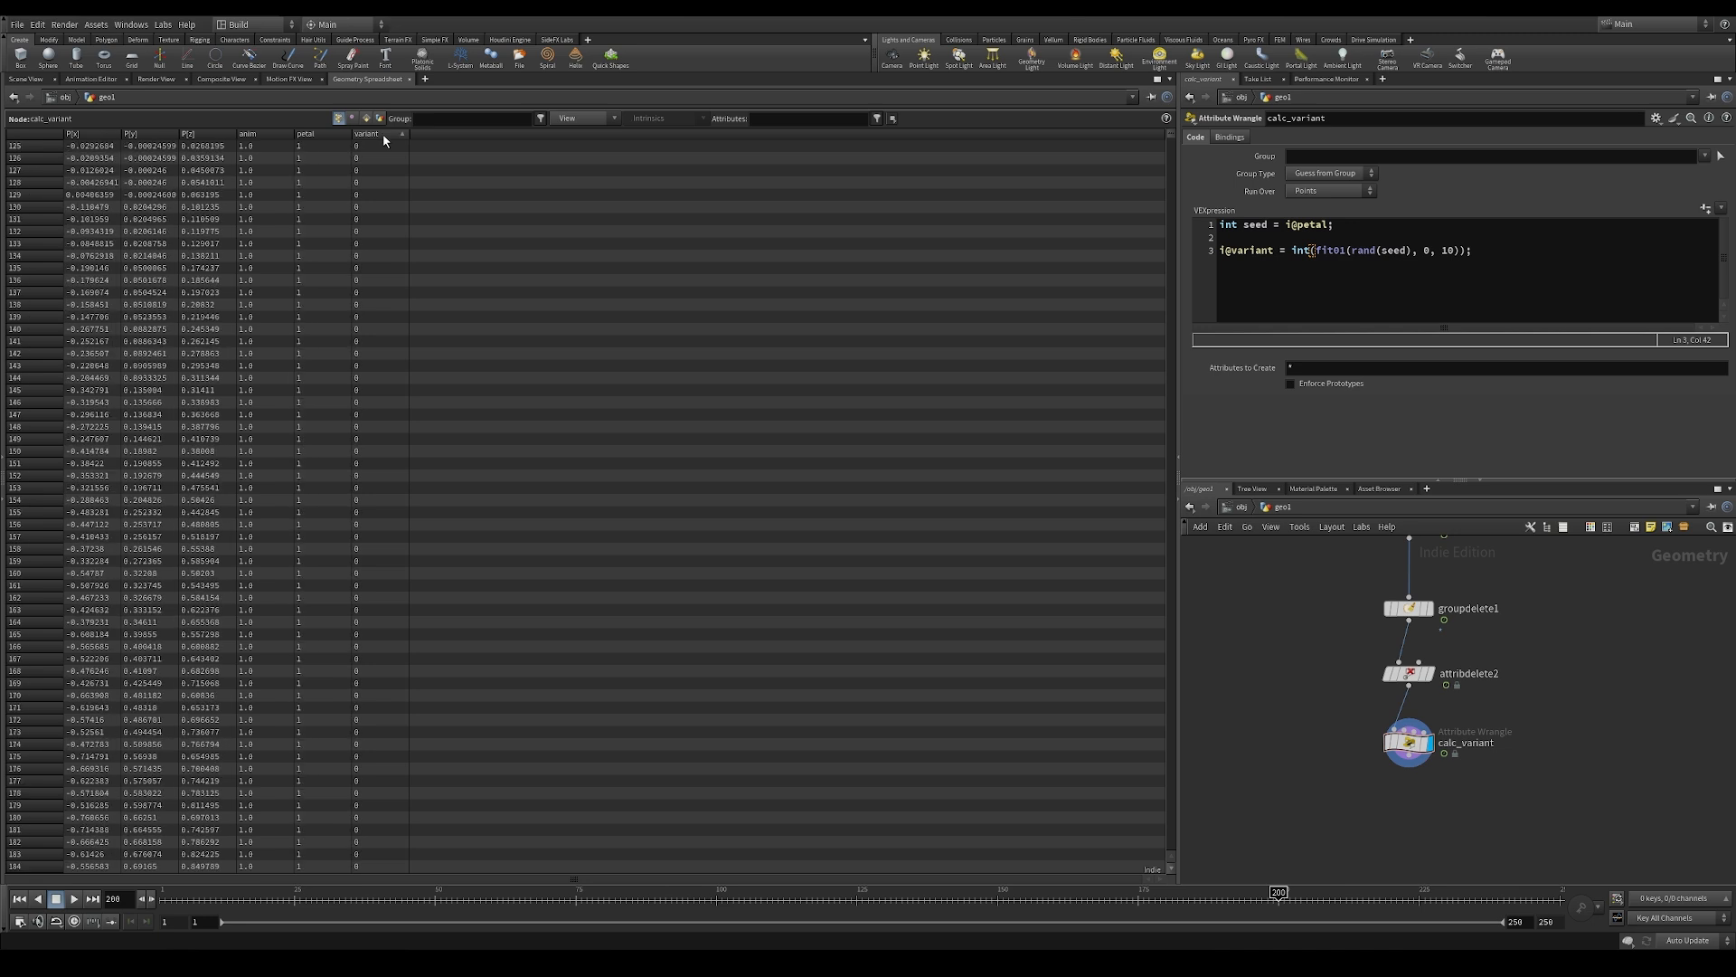
click(14, 79)
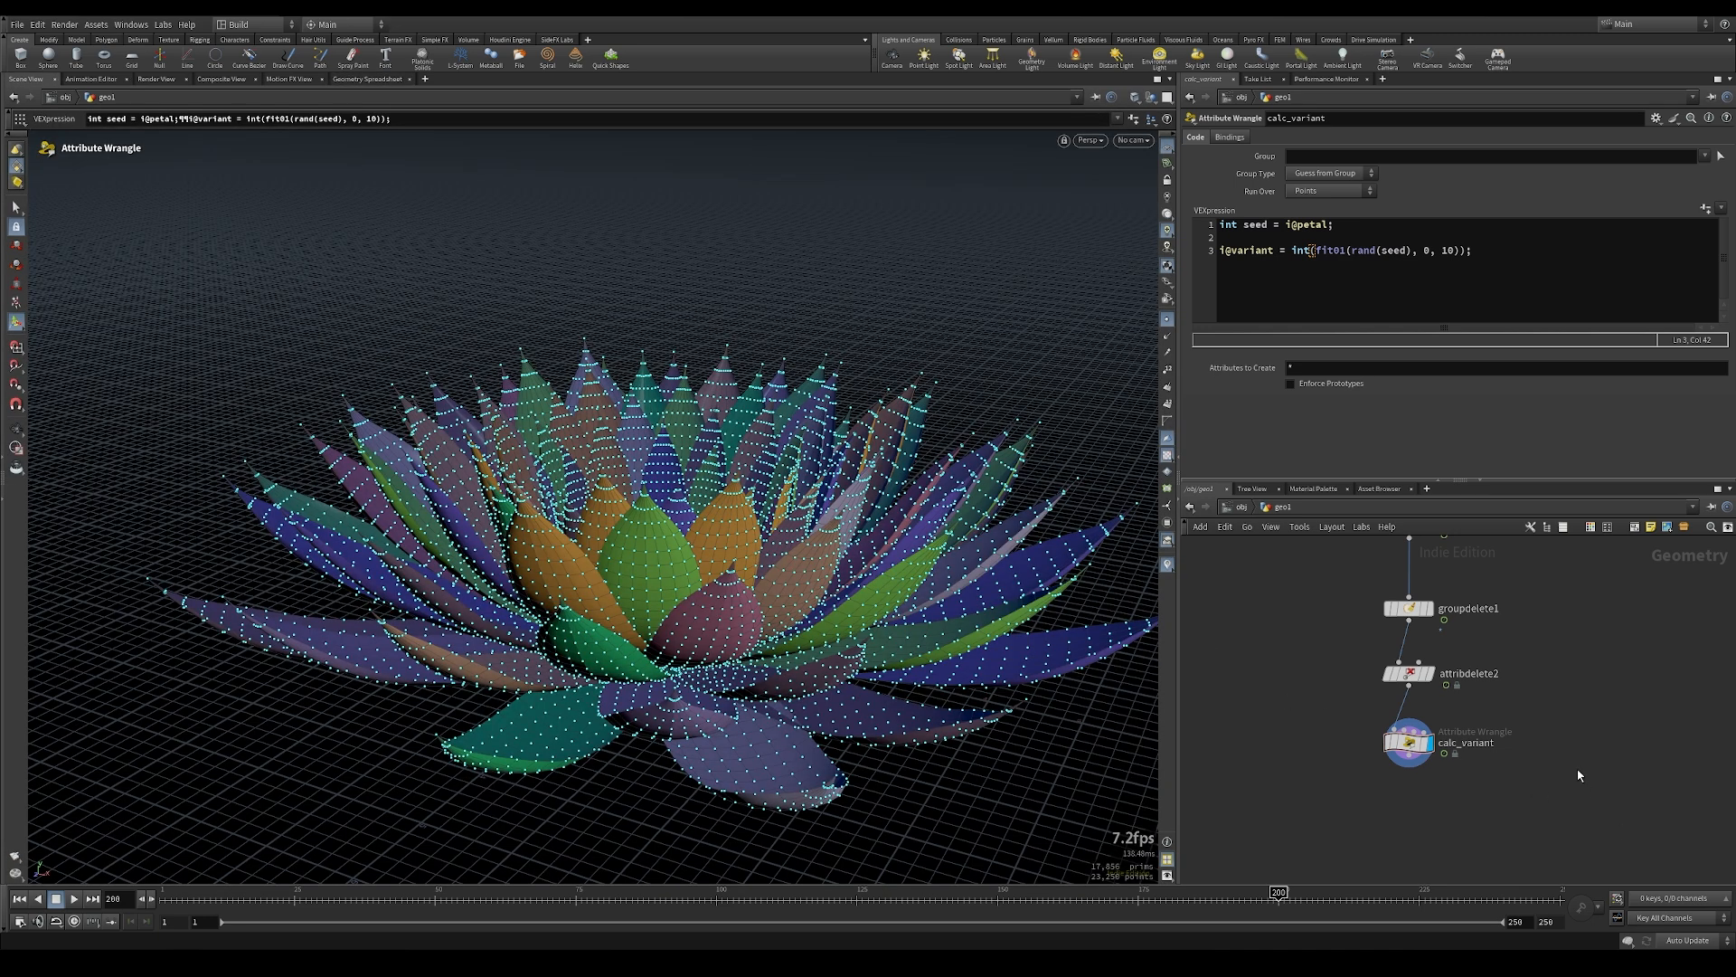
Place a new Point Wrangle fed by calc_variant, below and to the side of it
middle_drag(1579, 775, 1512, 601)
key(Tab)
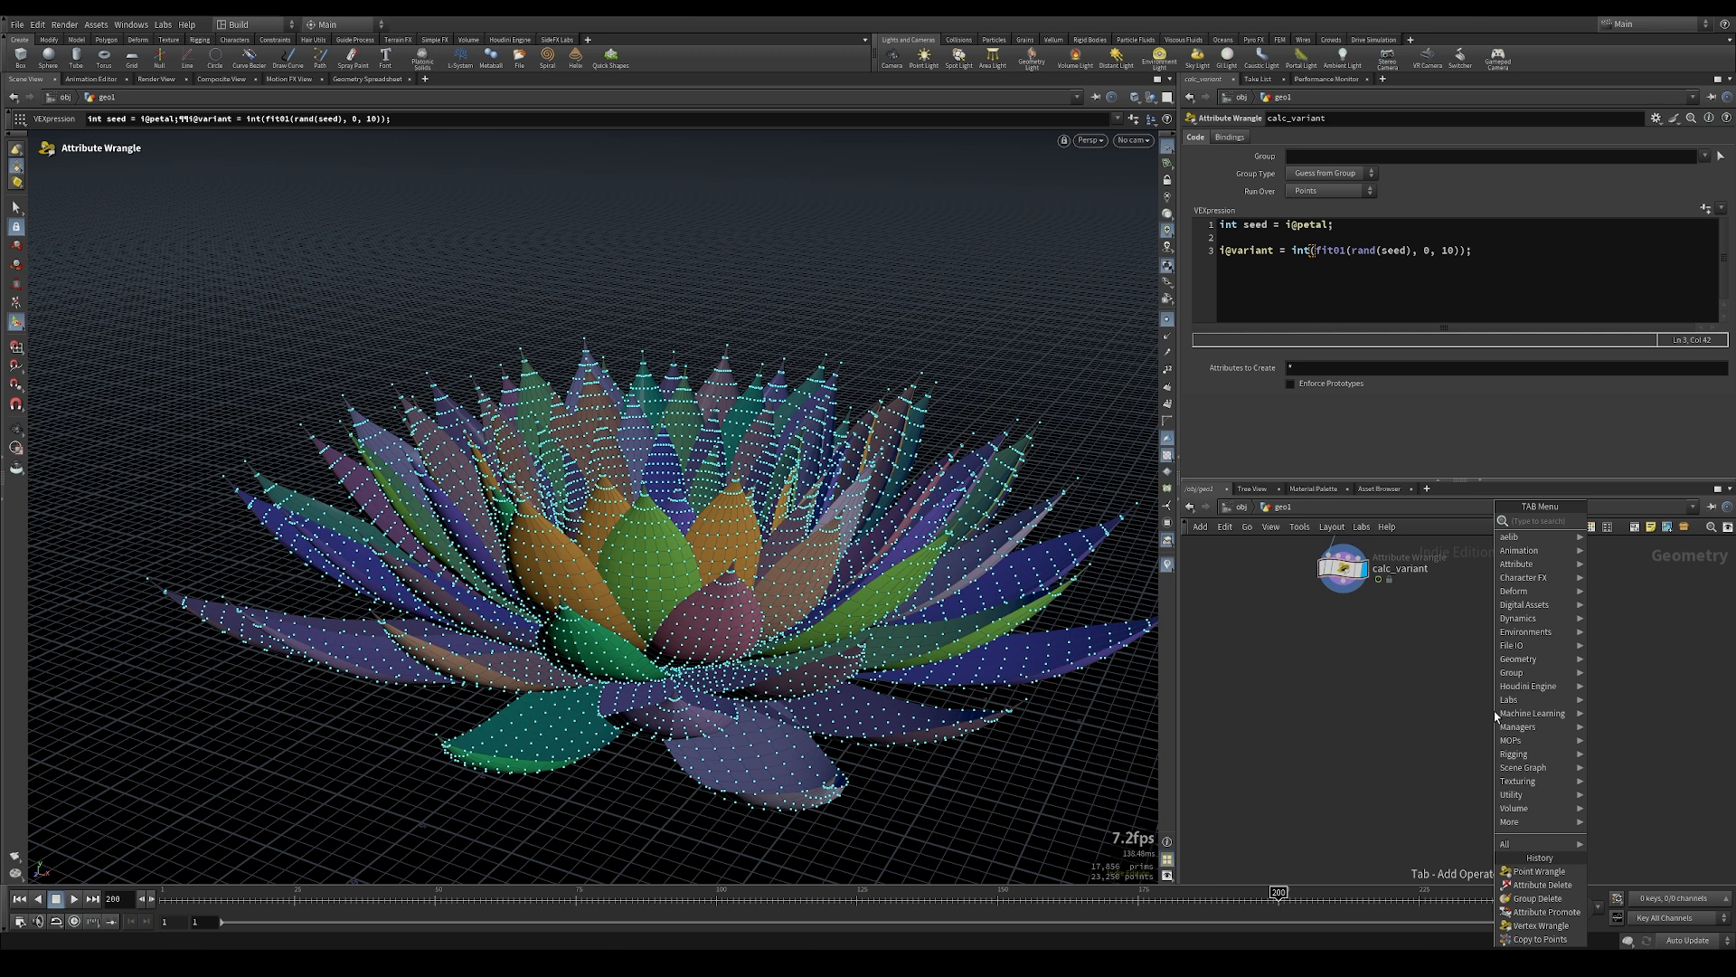
text(point)
key(Return)
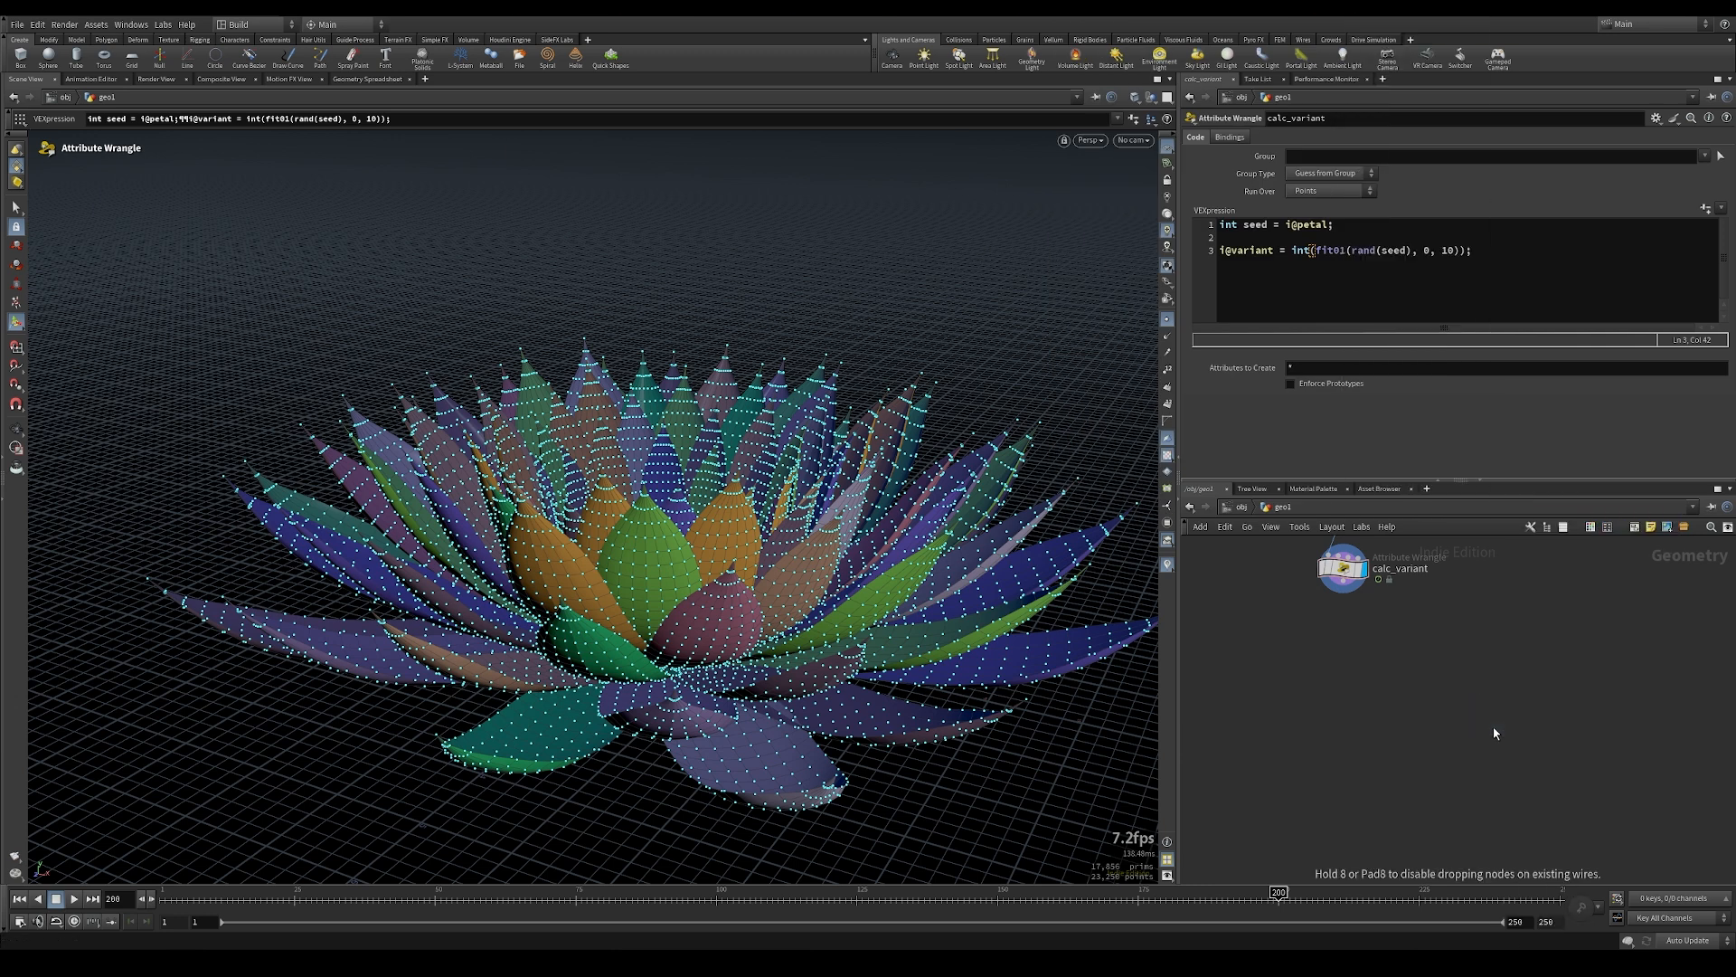
click(1494, 725)
Connect the output of the uv Attribute Promote node below calc_uv to the new wrangle's second input
middle_drag(1511, 653, 1358, 721)
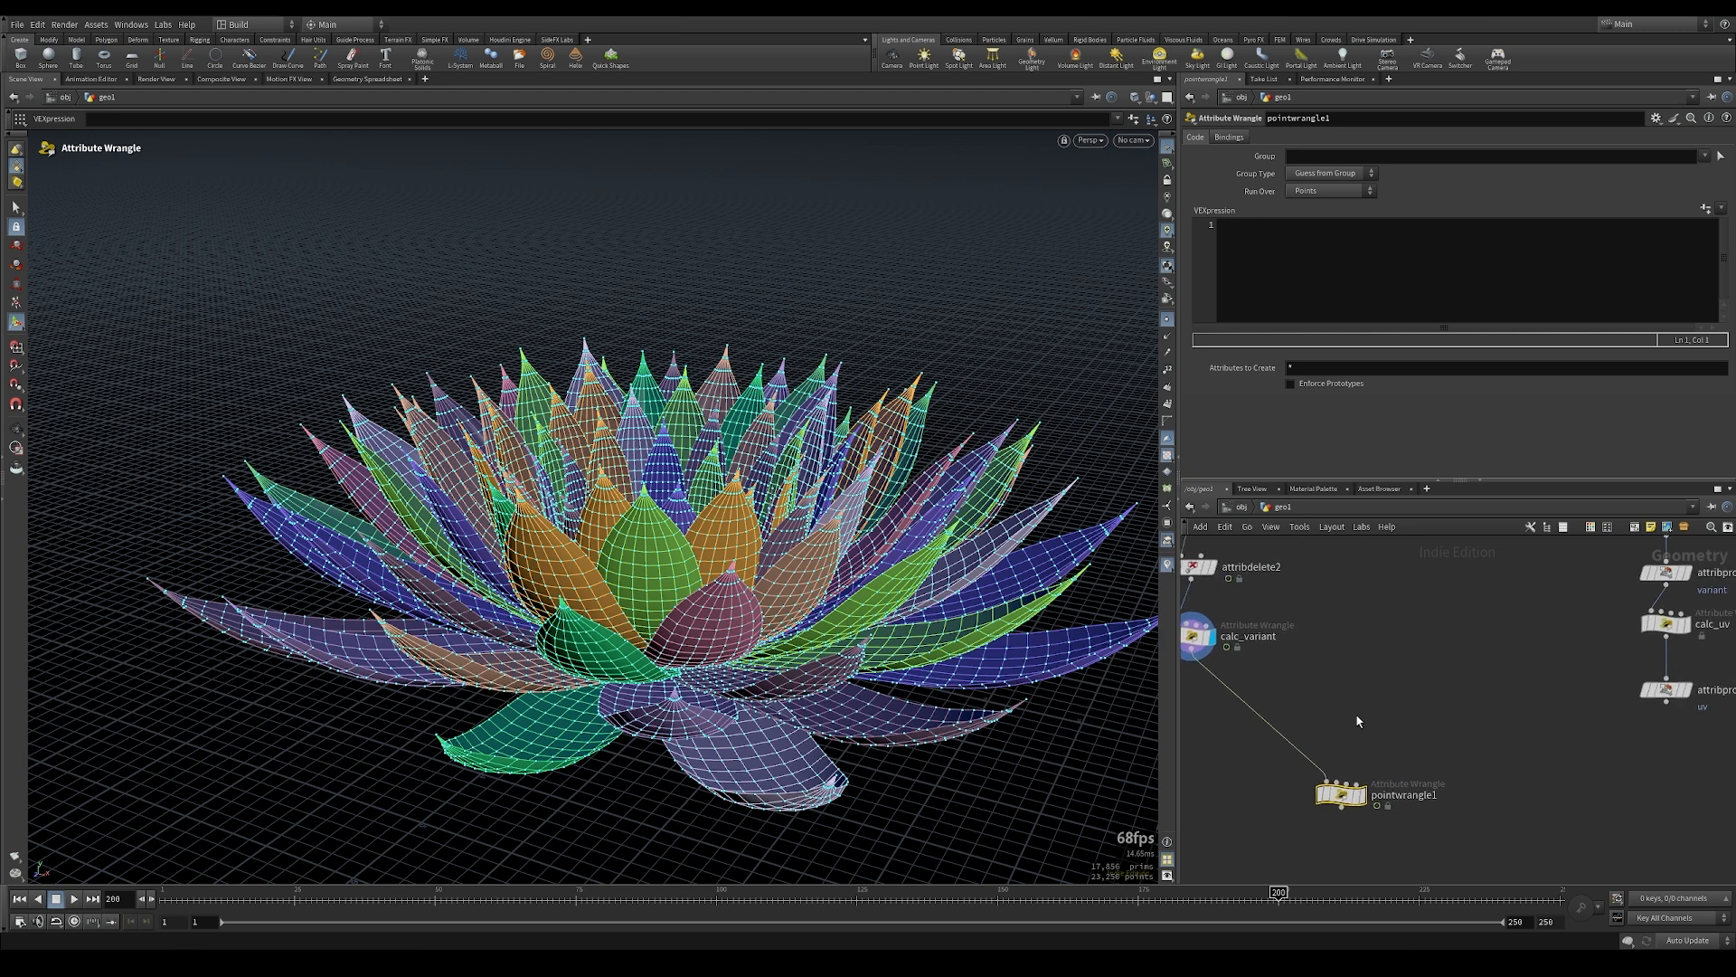
scroll(1357, 722, down, 2)
click(1541, 733)
click(1614, 704)
click(1340, 768)
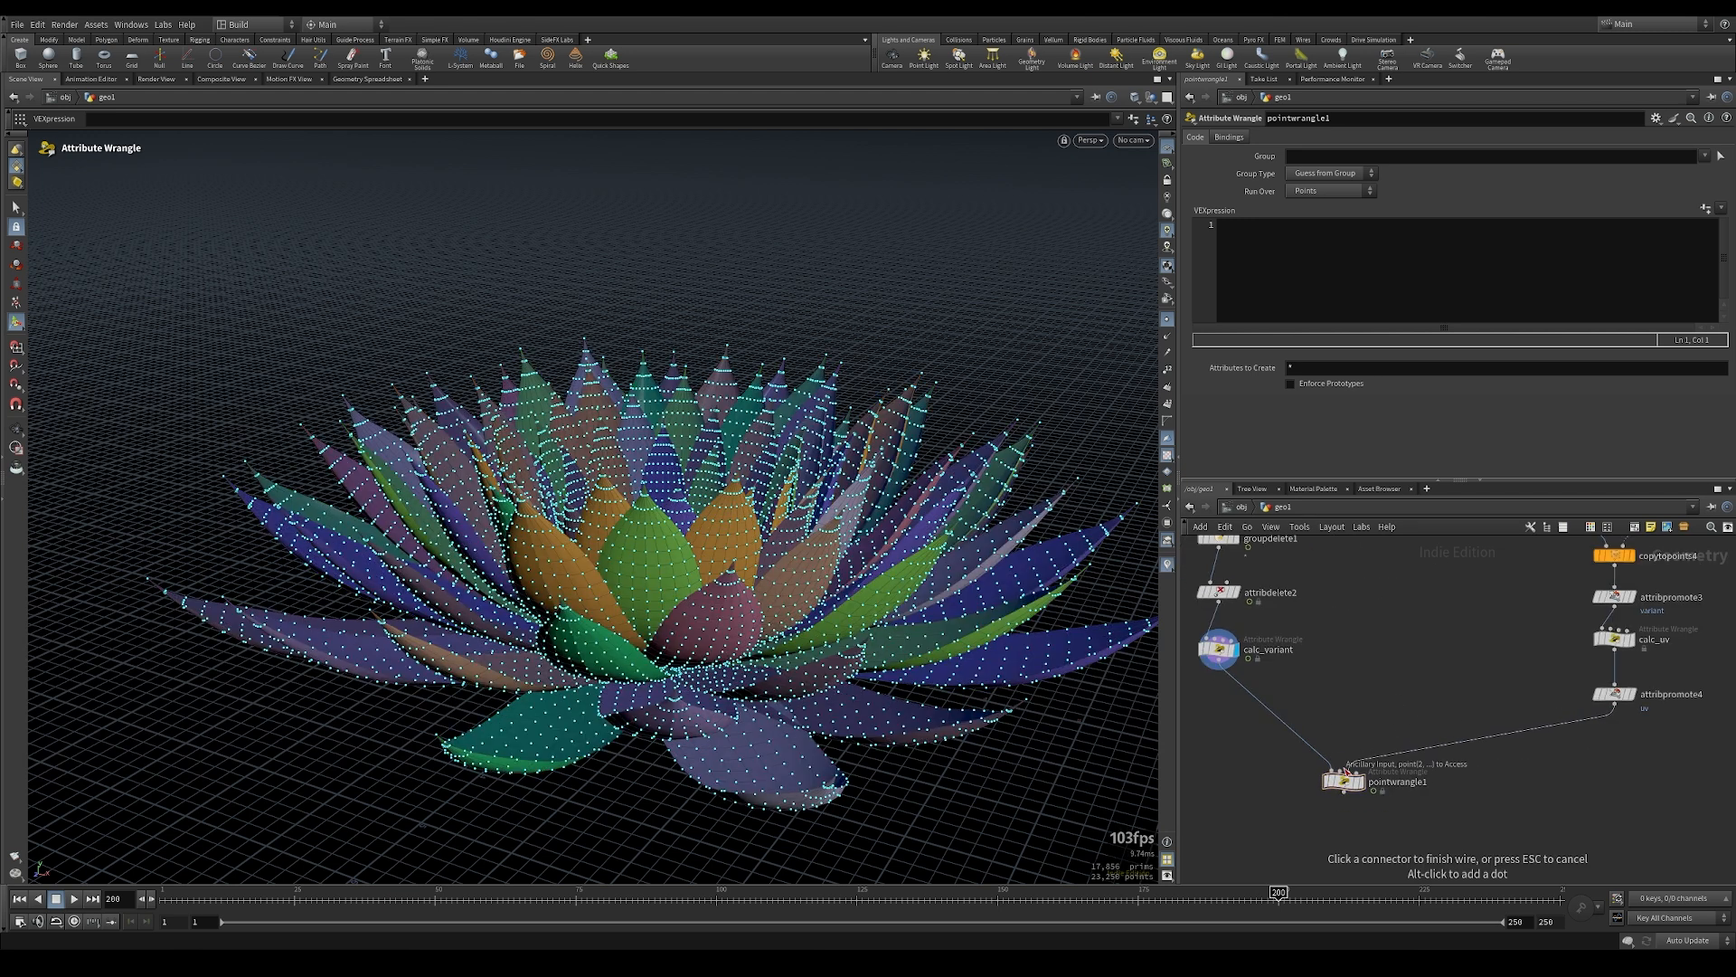
Rename the new Point Wrangle to uv_transfer
middle_drag(1416, 711, 1429, 705)
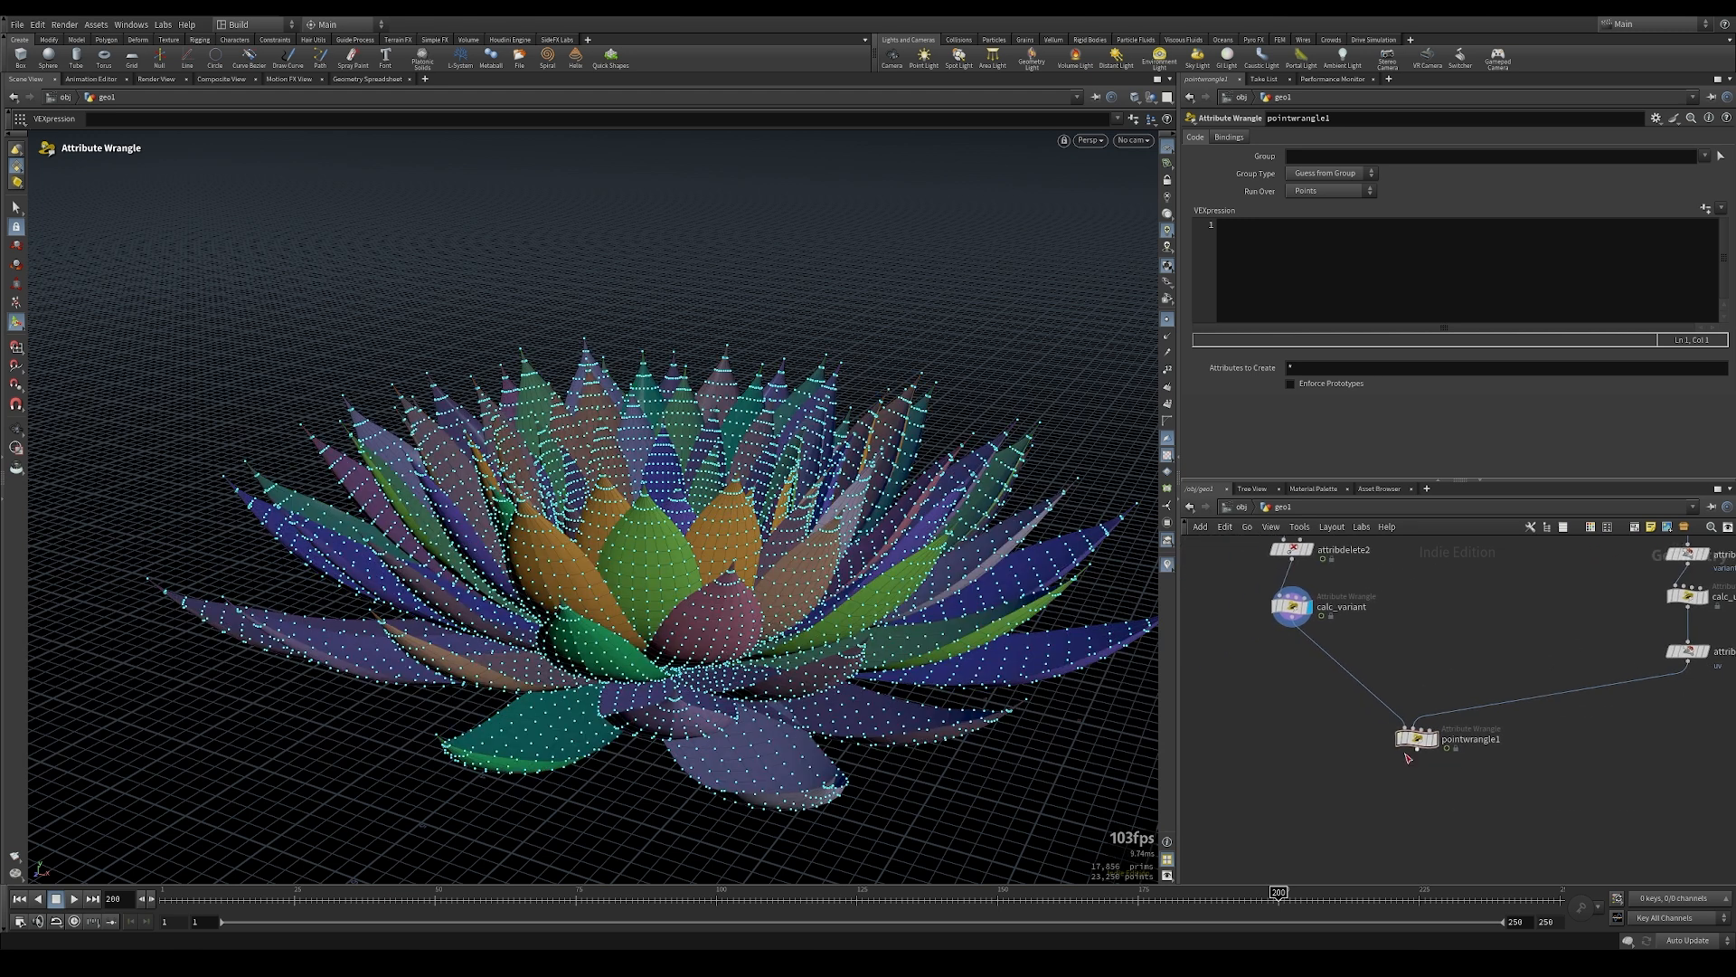
scroll(1338, 786, up, 3)
double_click(1519, 740)
text(uv_transfer)
key(Return)
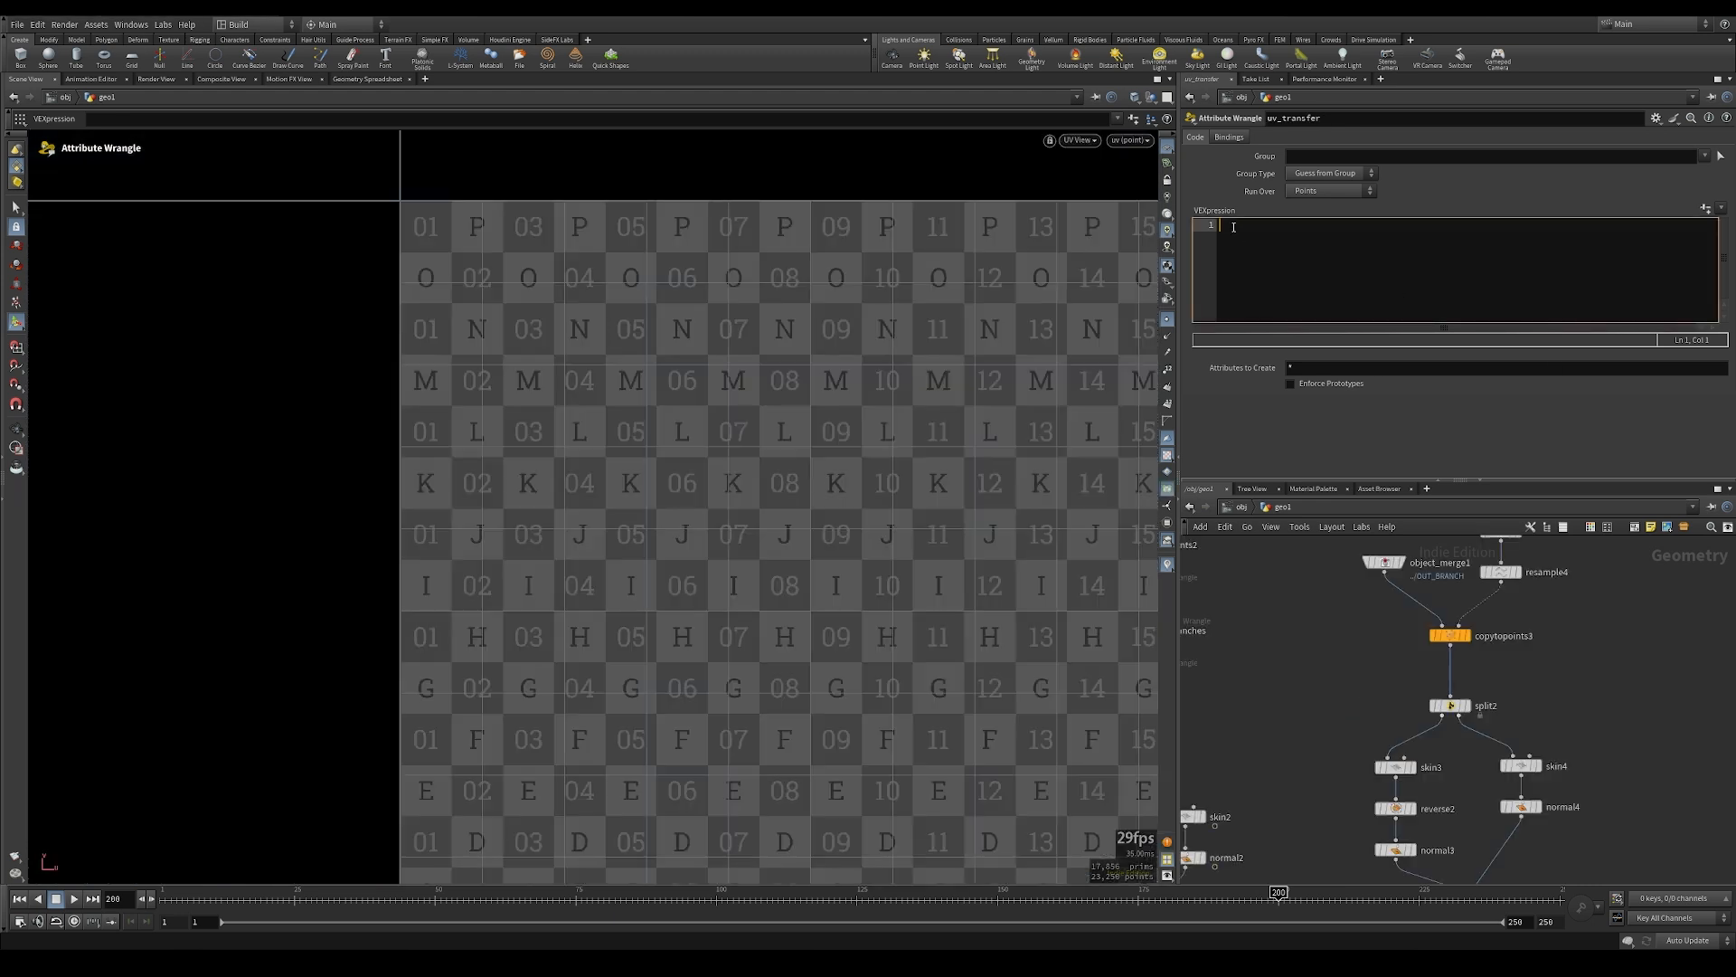
key(Return)
key(Return)
key(Return)
key(Return)
text(@uv = uv)
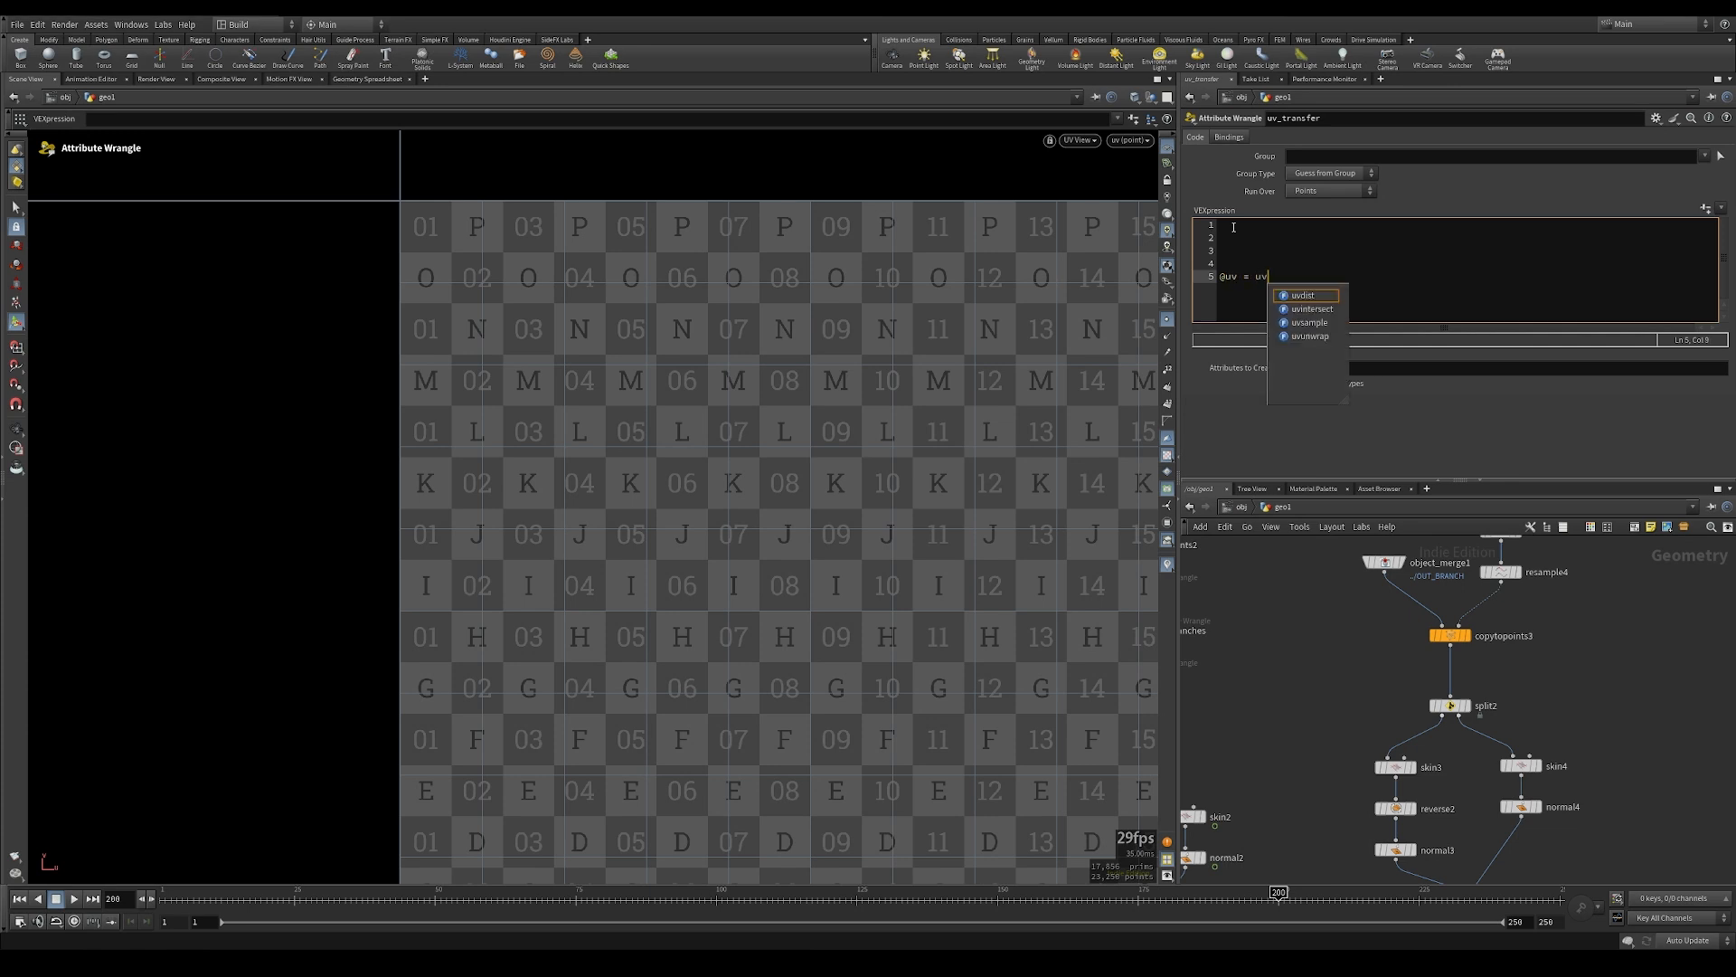
text(_value;)
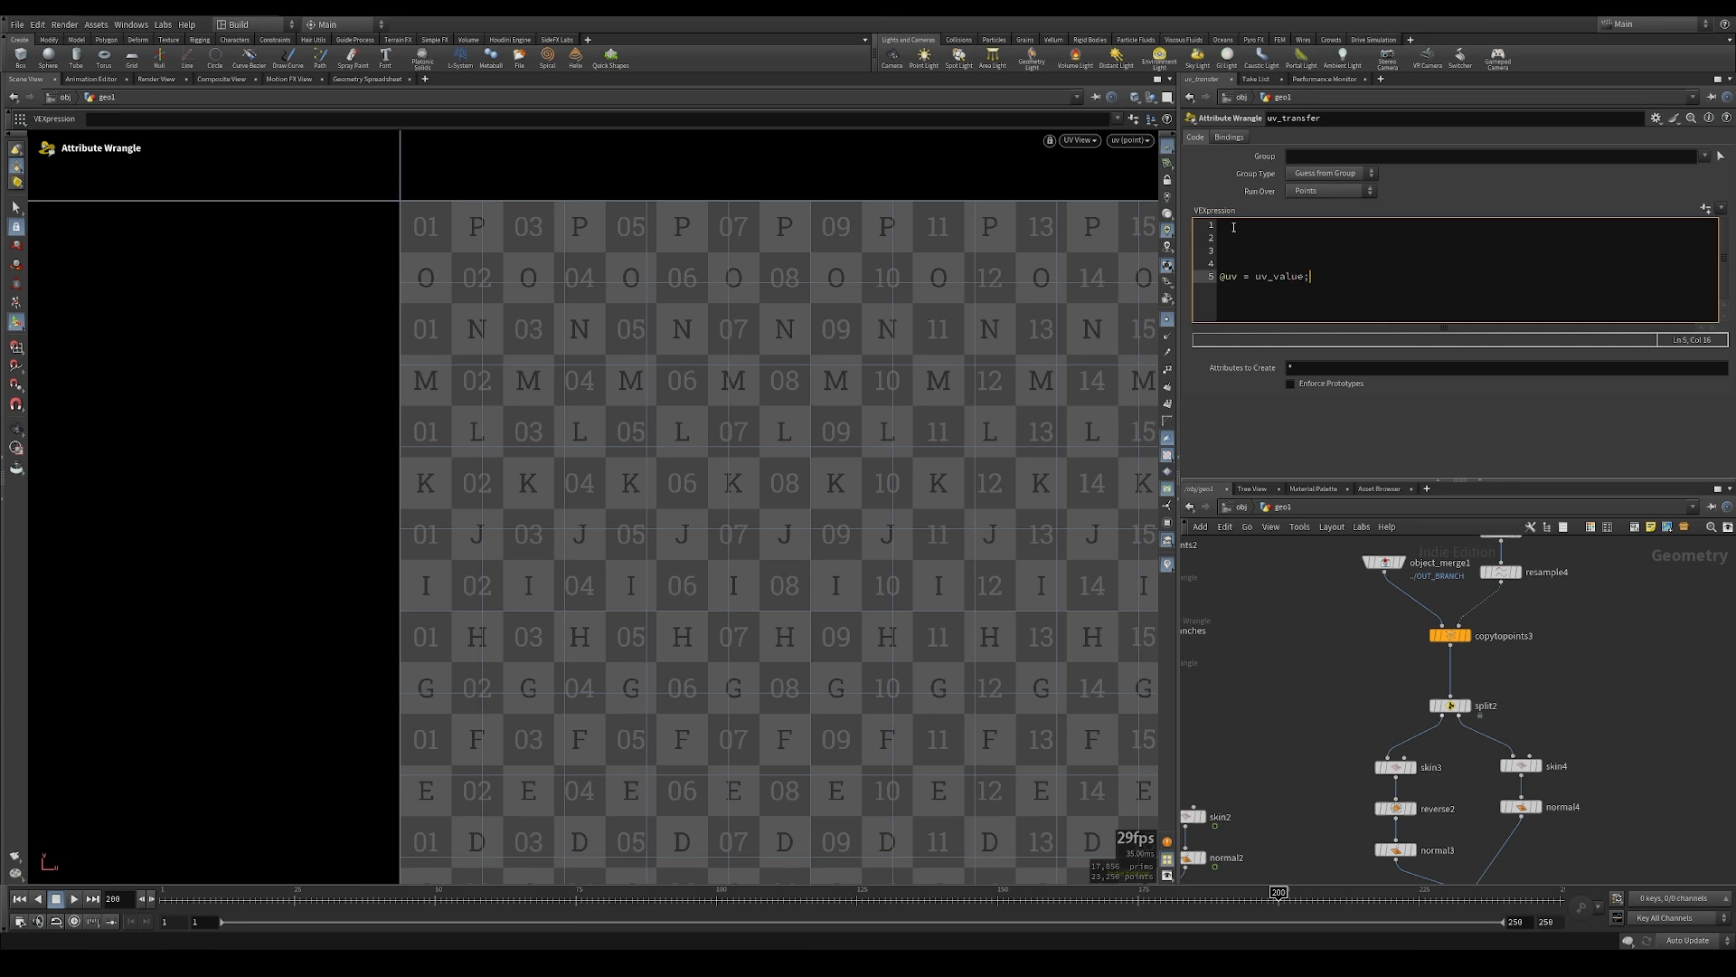
Write vector uv_value = point(1,"uv", match_pt); on line 4 of the uv_transfer code
key(Up)
text(vector uv)
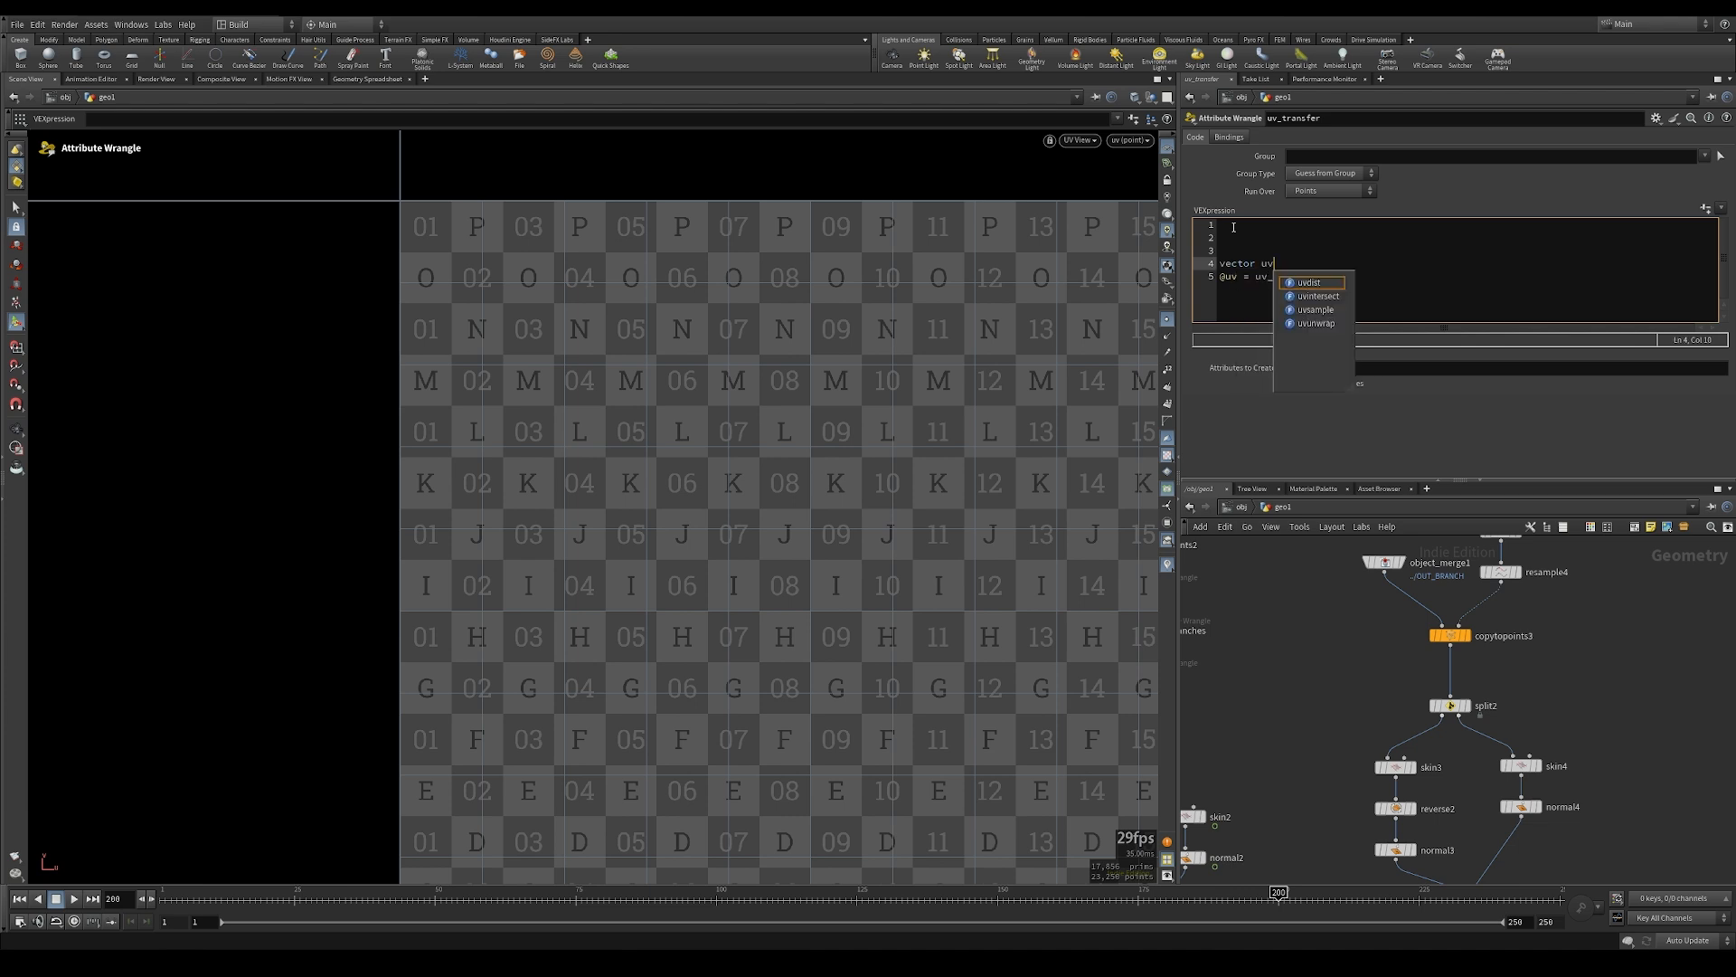
text(_value =)
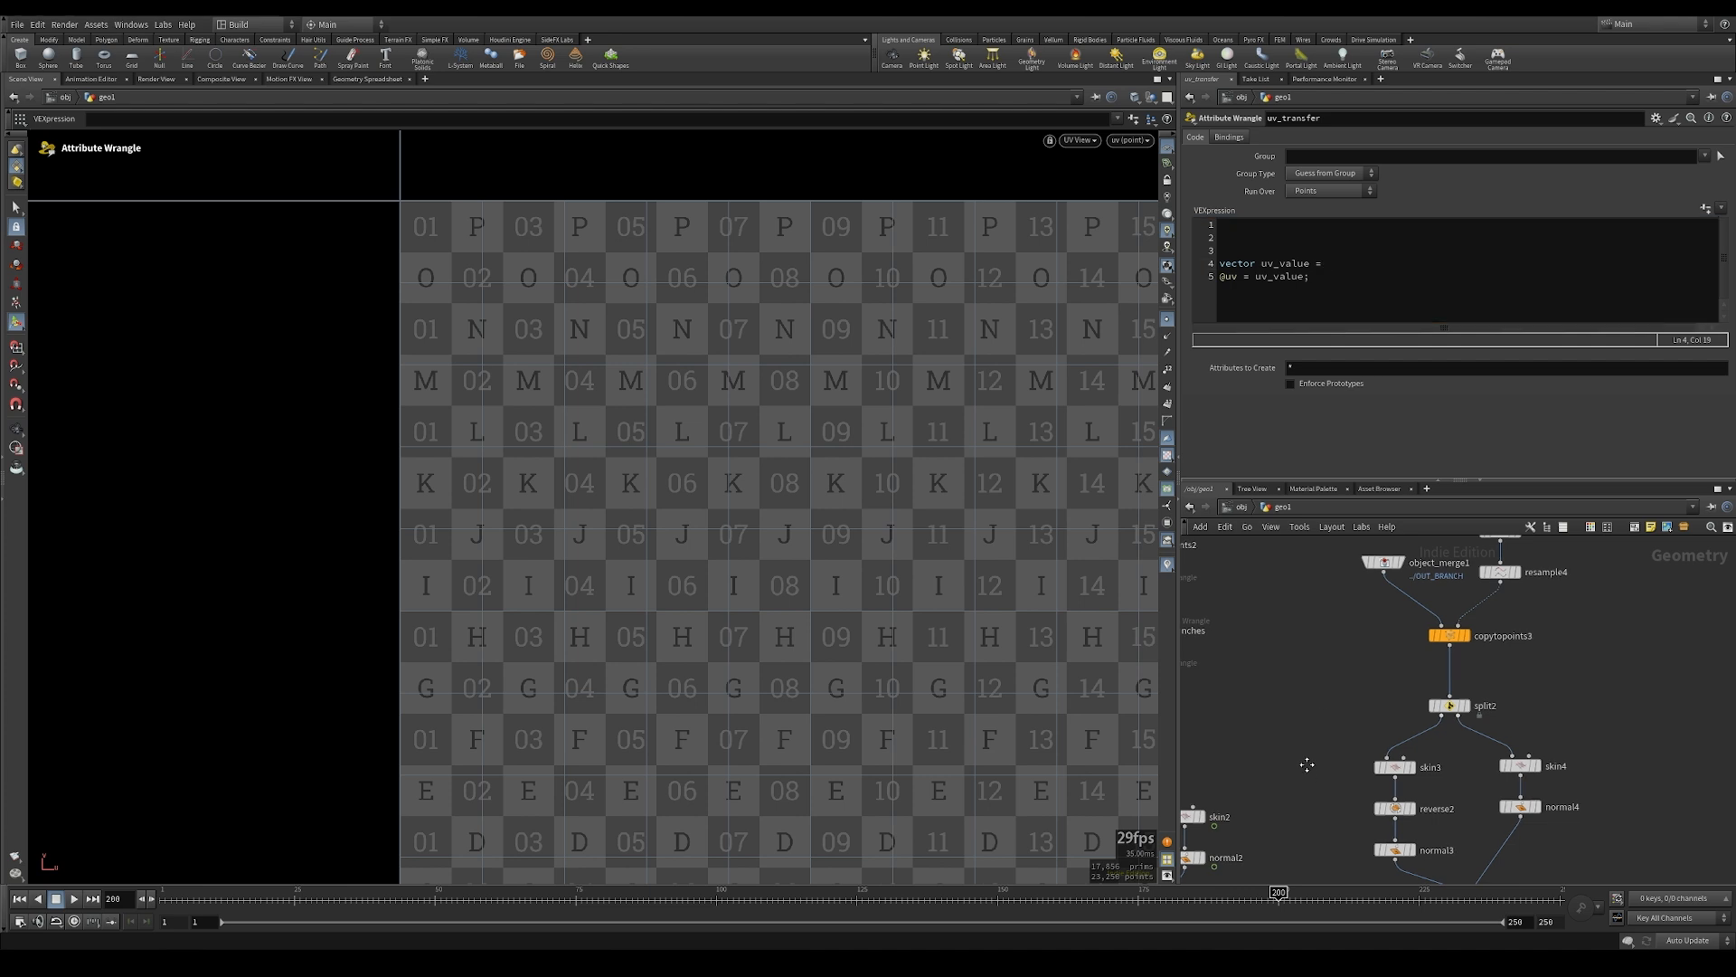
middle_drag(1306, 764, 1374, 578)
middle_drag(1324, 873, 1340, 781)
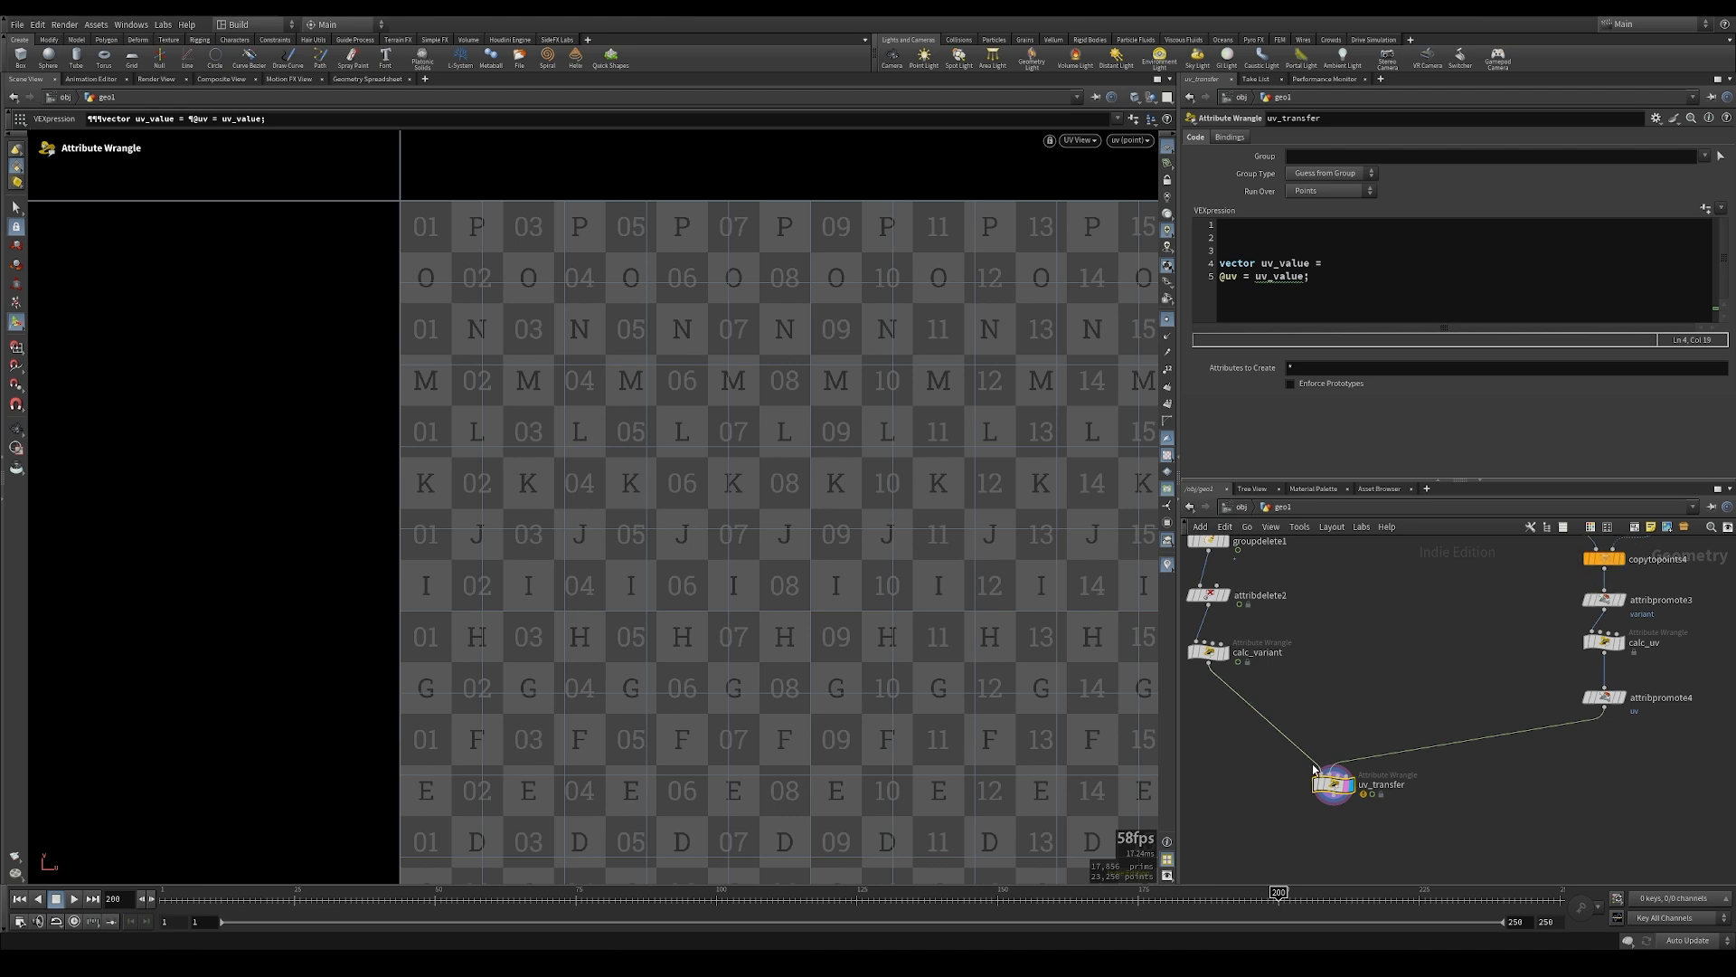
click(1335, 263)
text(point()
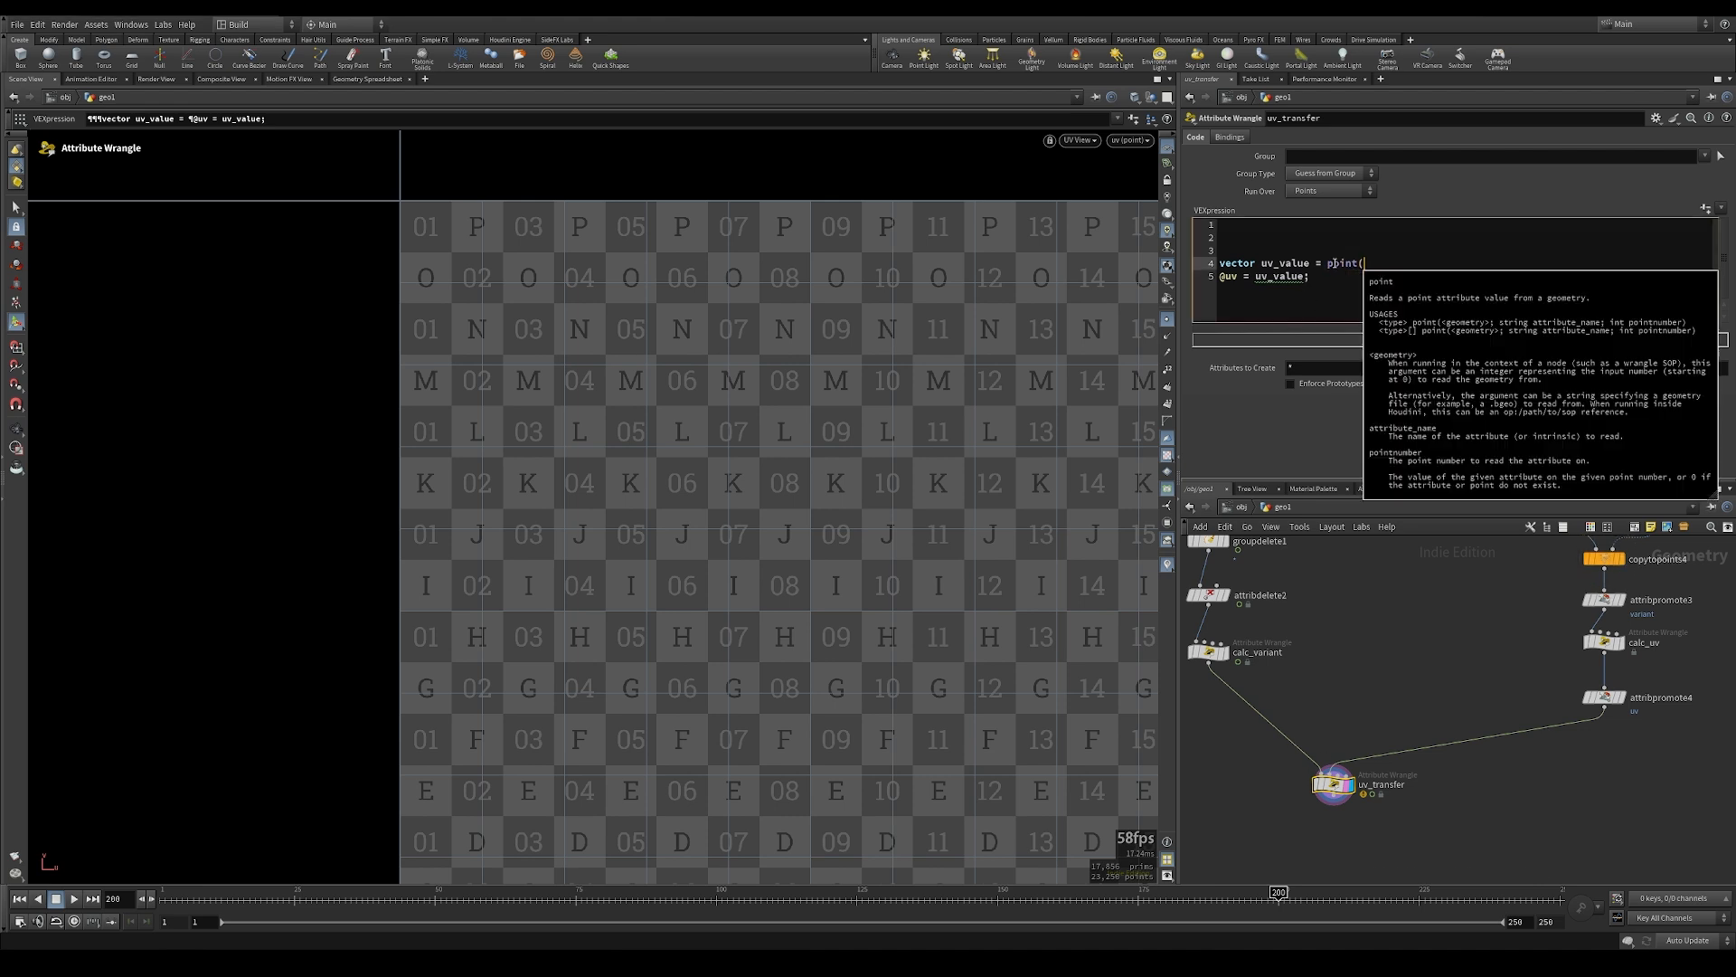
text(1,"uv")
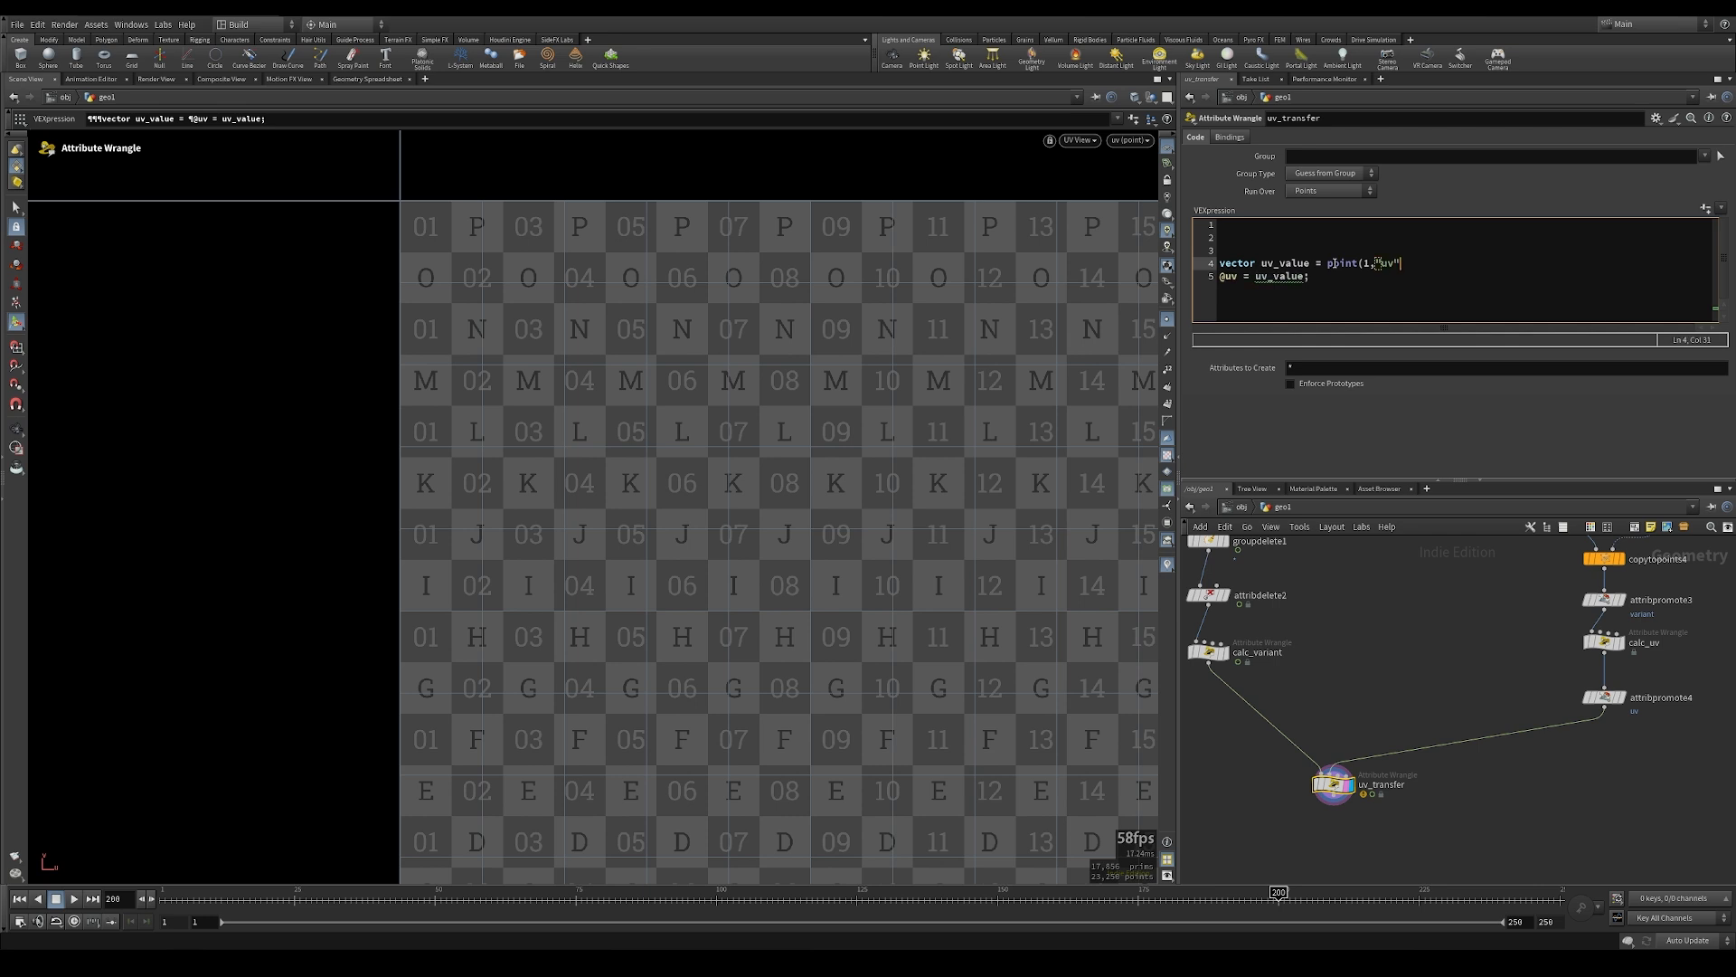
text(, match_pt);)
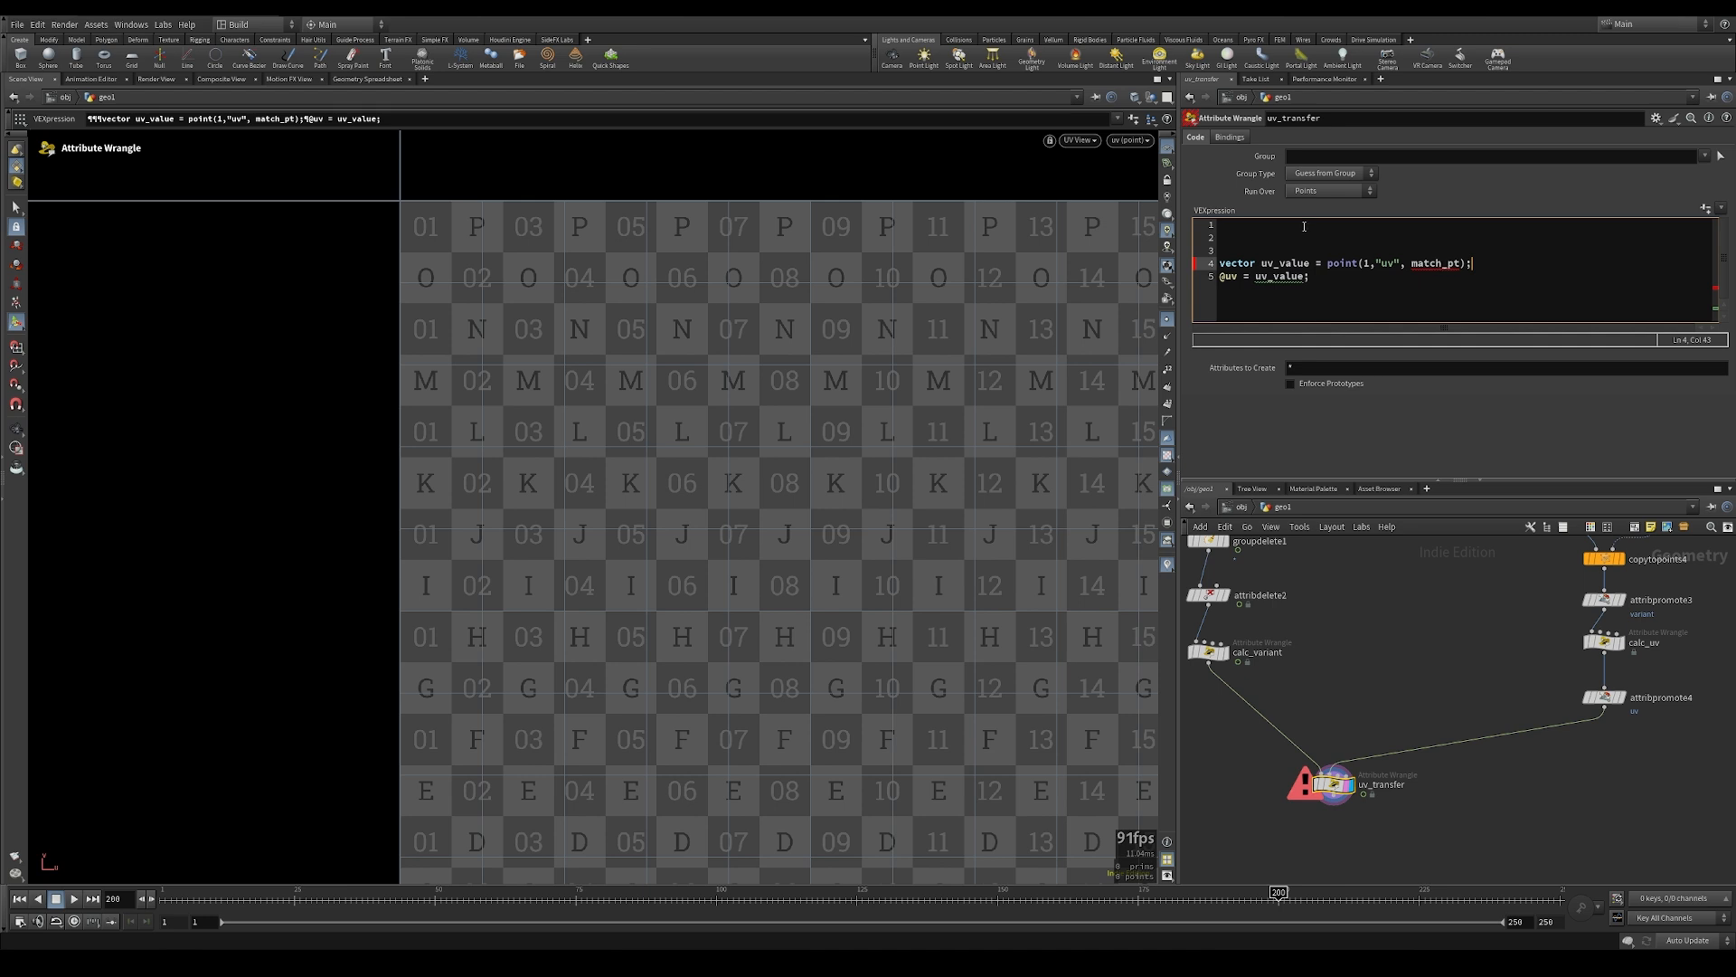
Check the point count of copytopoints3 and declare int petal_size = 250; on the first line of the uv_transfer code
middle_drag(1467, 590, 1398, 808)
middle_drag(1386, 679, 1389, 864)
middle_drag(1372, 611, 1355, 755)
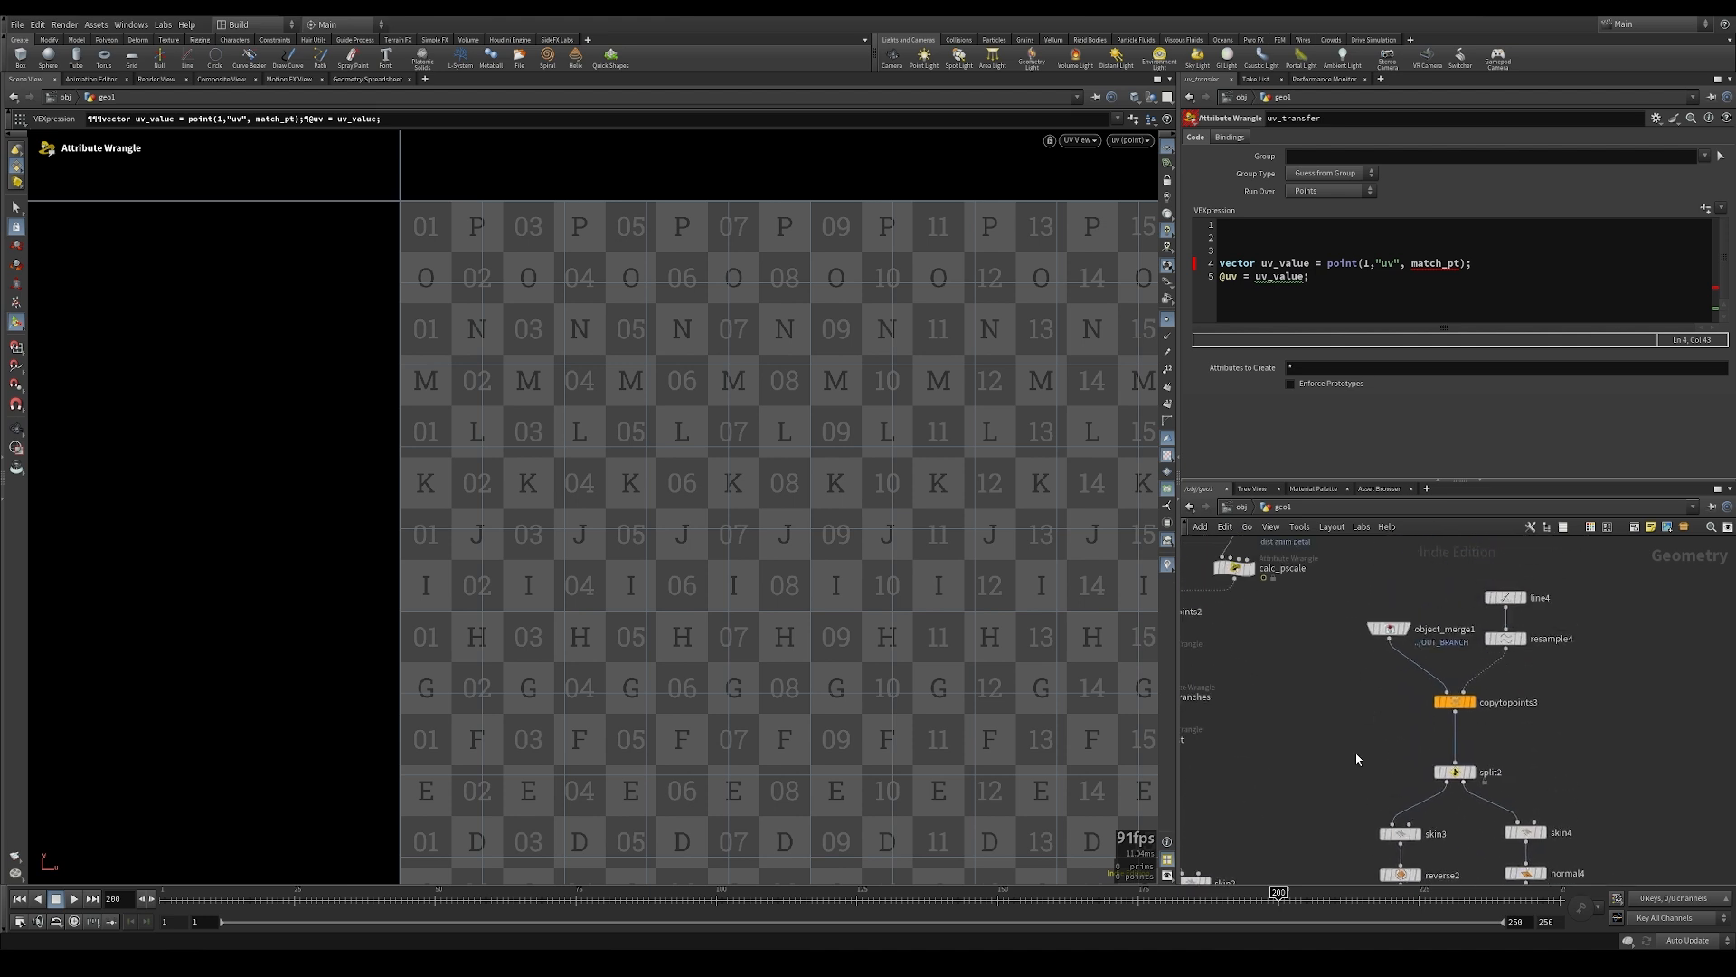
middle_click(1457, 703)
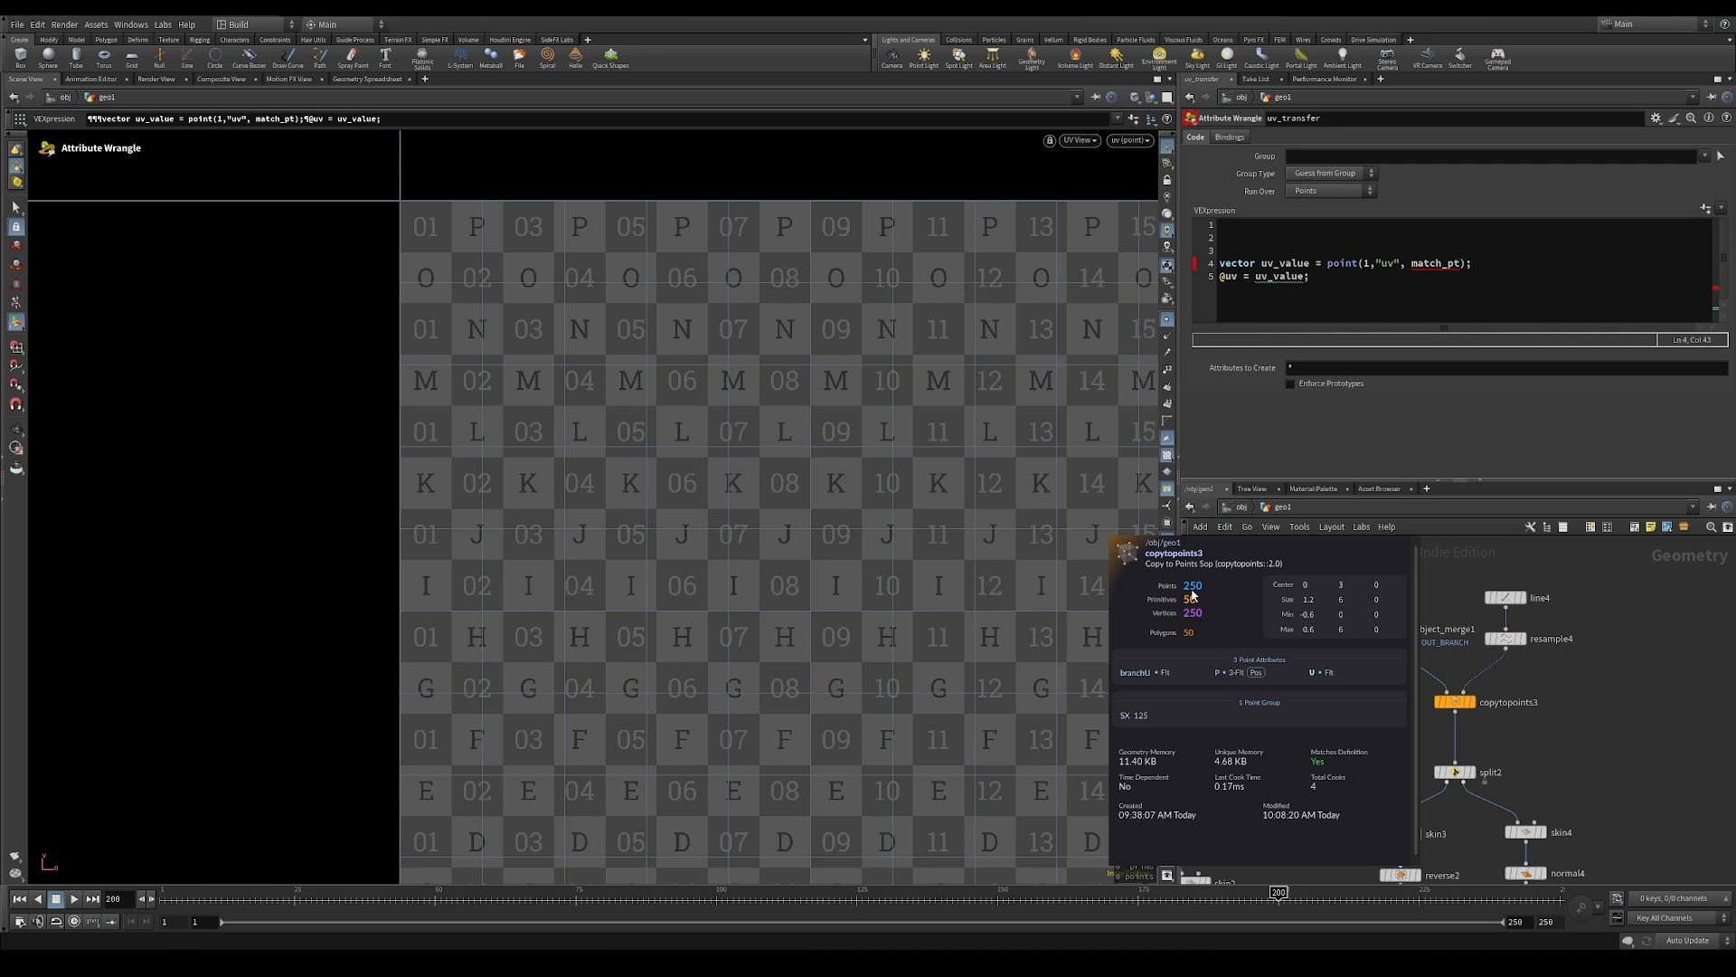
middle_drag(1320, 738, 1400, 554)
click(1264, 234)
click(1258, 224)
text(int petal_ind)
key(BackSpace)
key(BackSpace)
key(BackSpace)
text(size = 250;)
key(Return)
text(int )
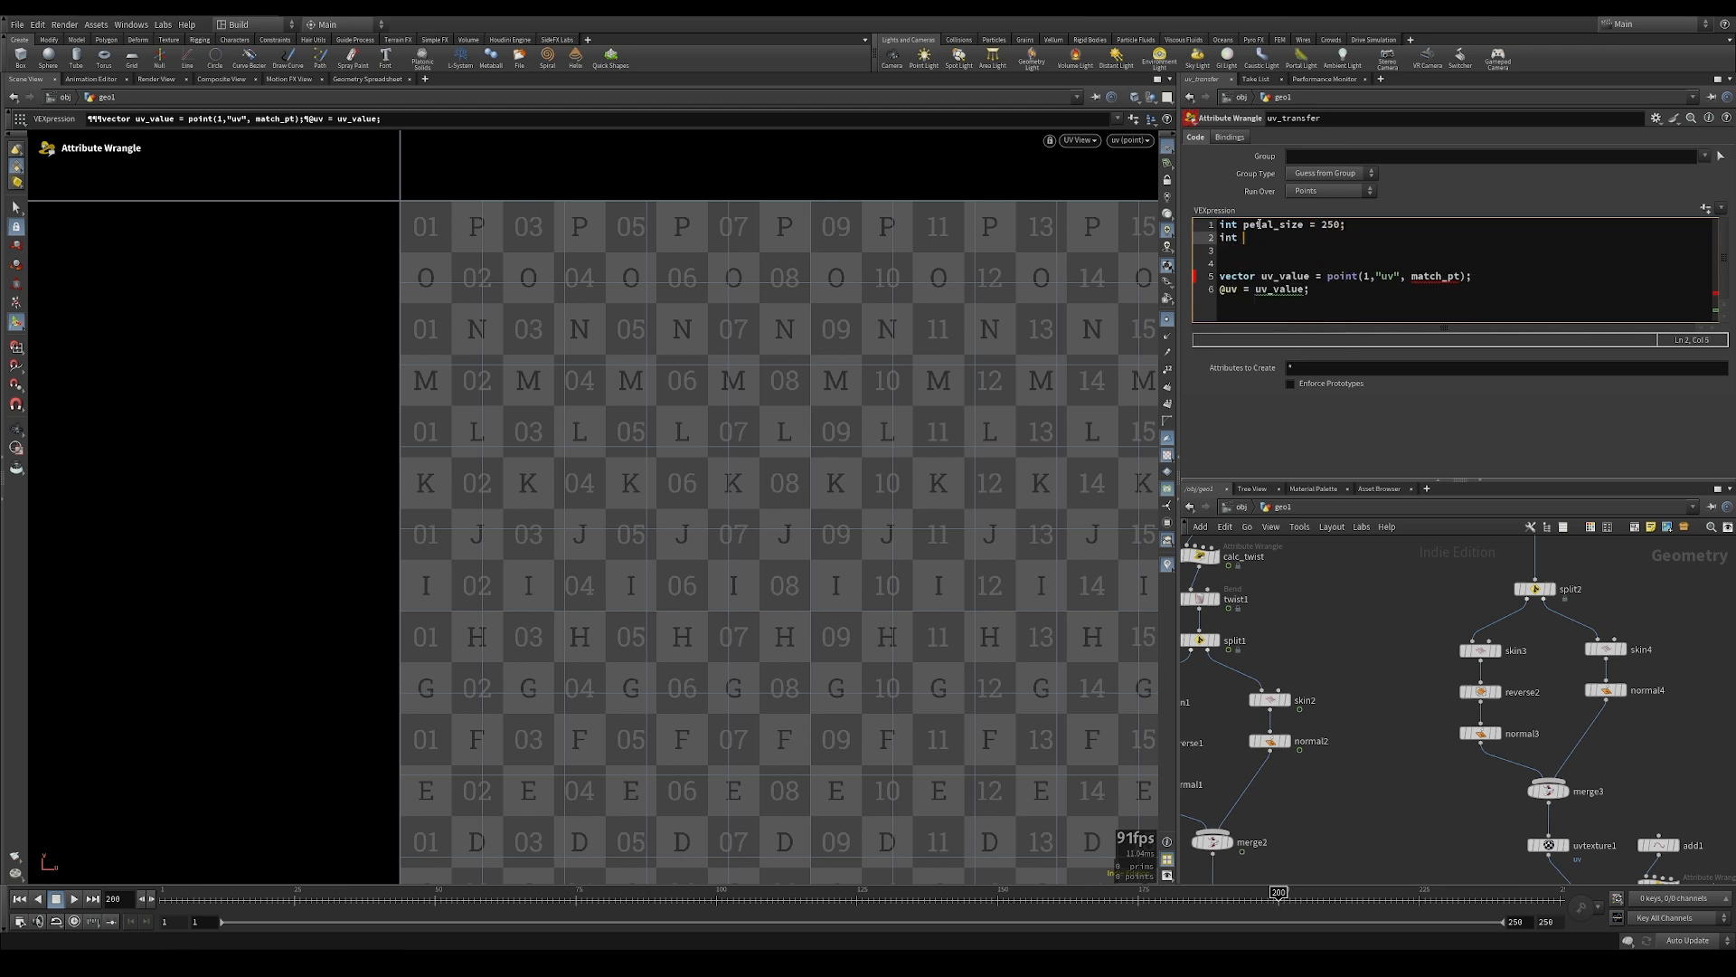
text(local_pt = @ptnum % petal_size;)
key(Return)
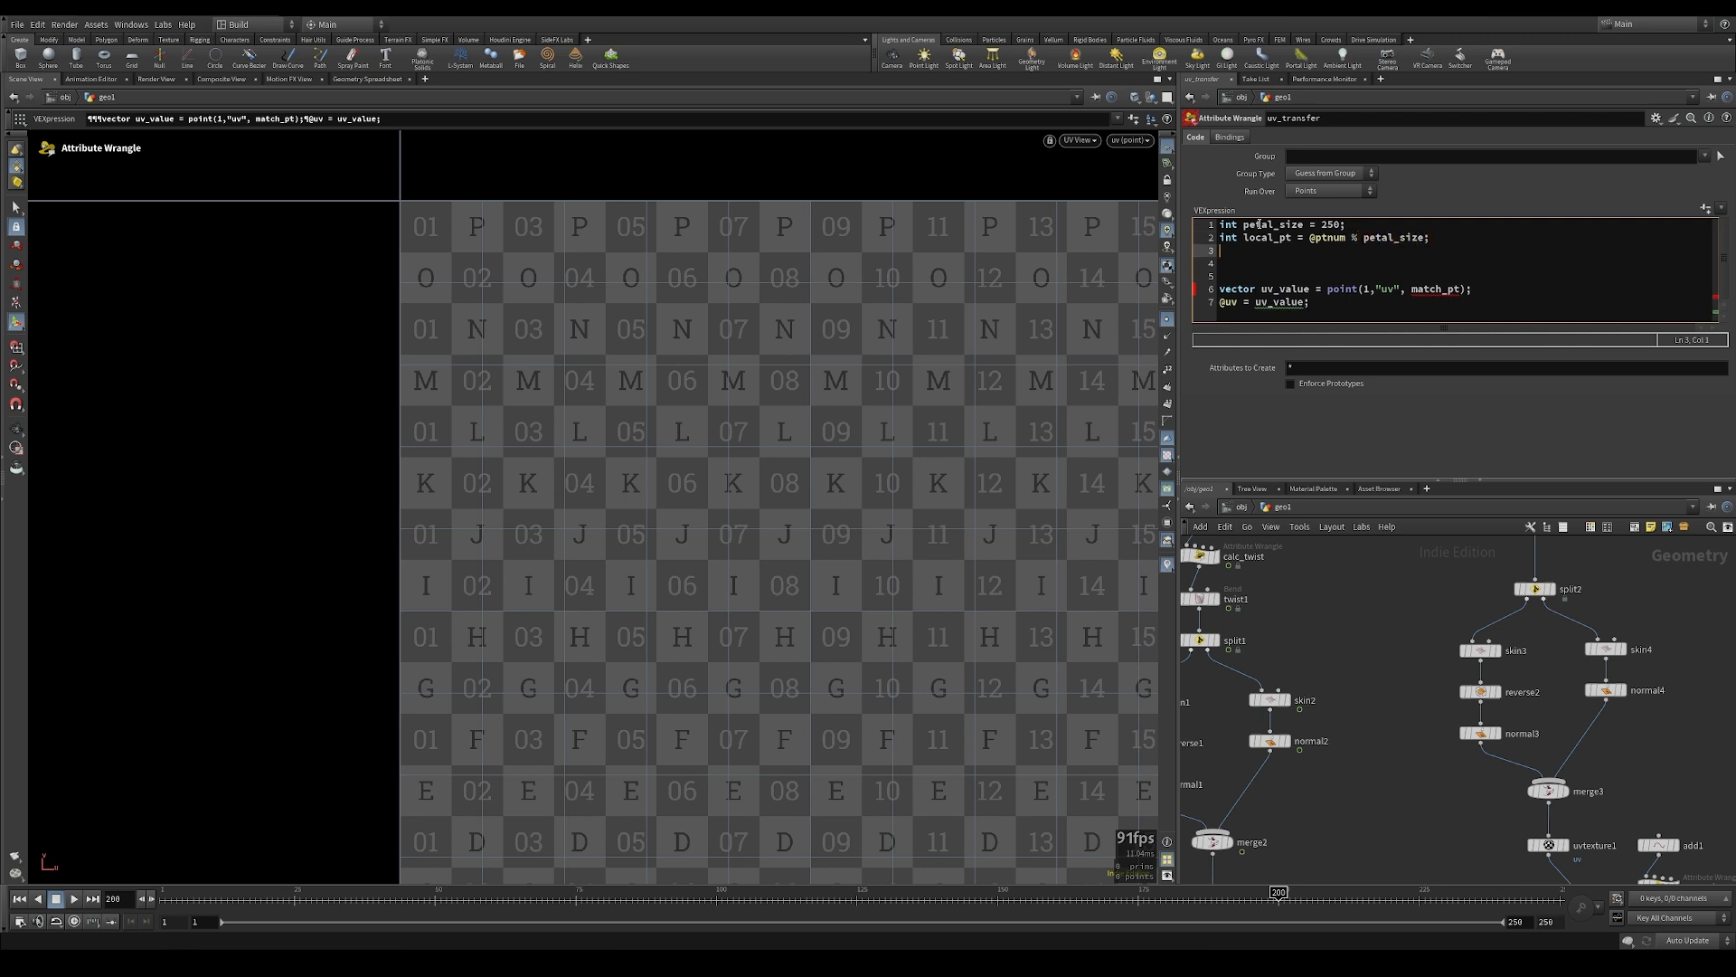
text(int vari)
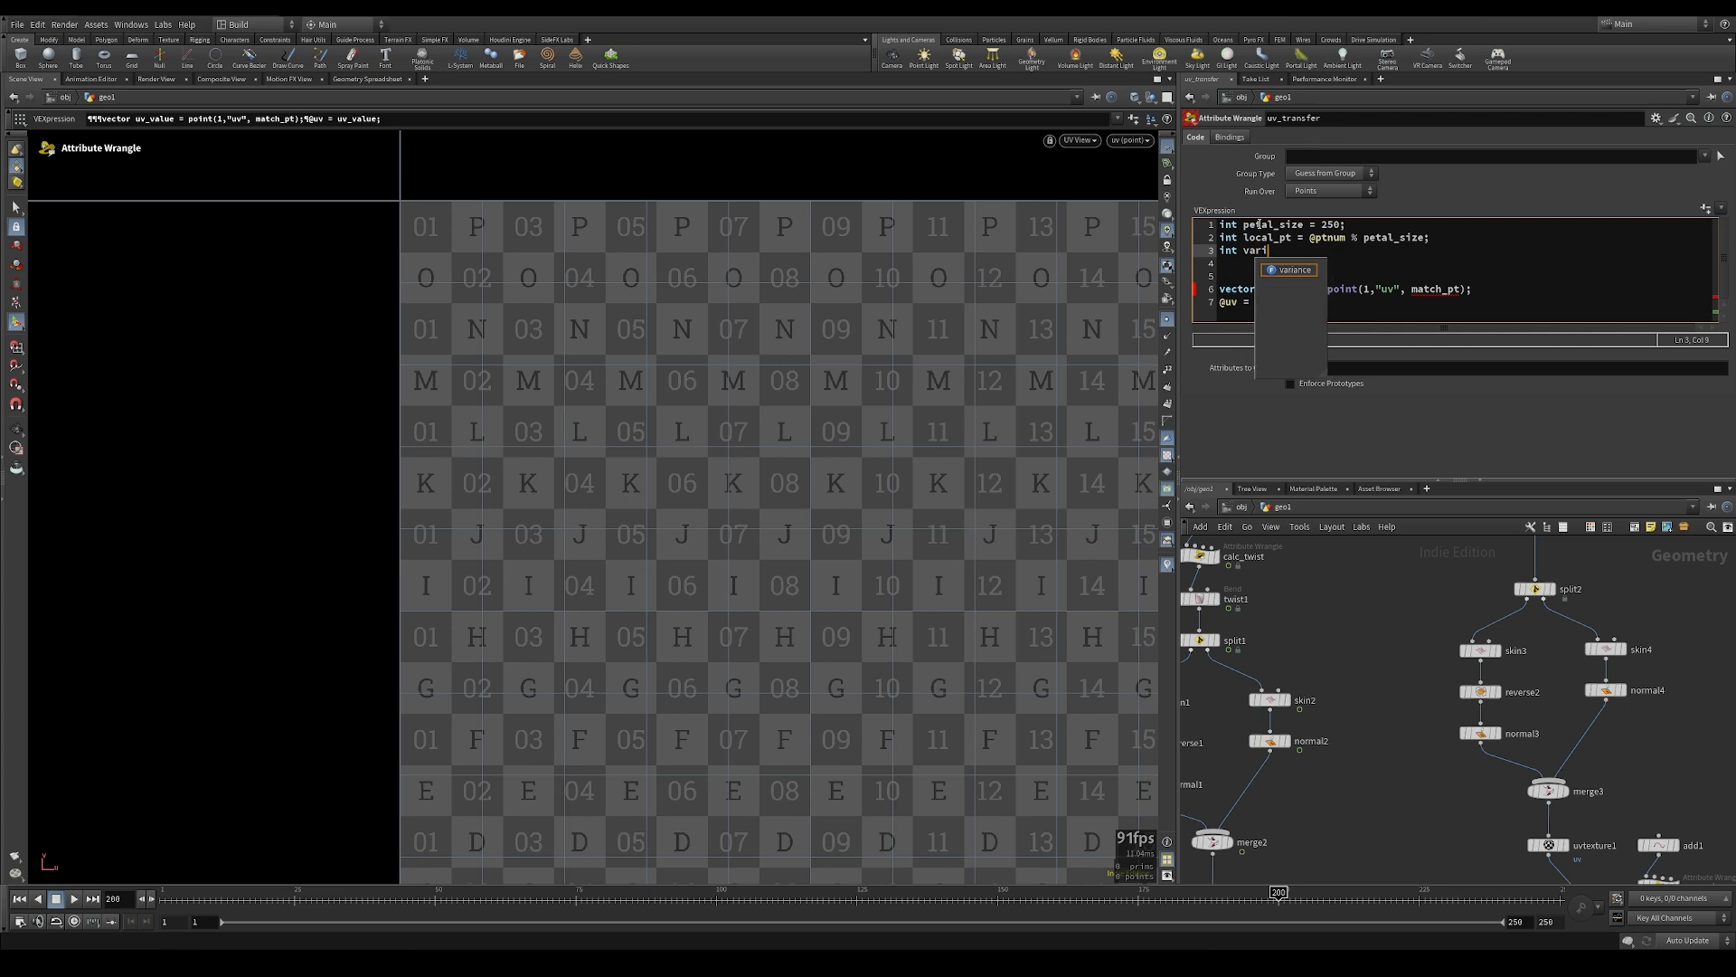
text(ant = i@variant;)
key(Return)
key(Return)
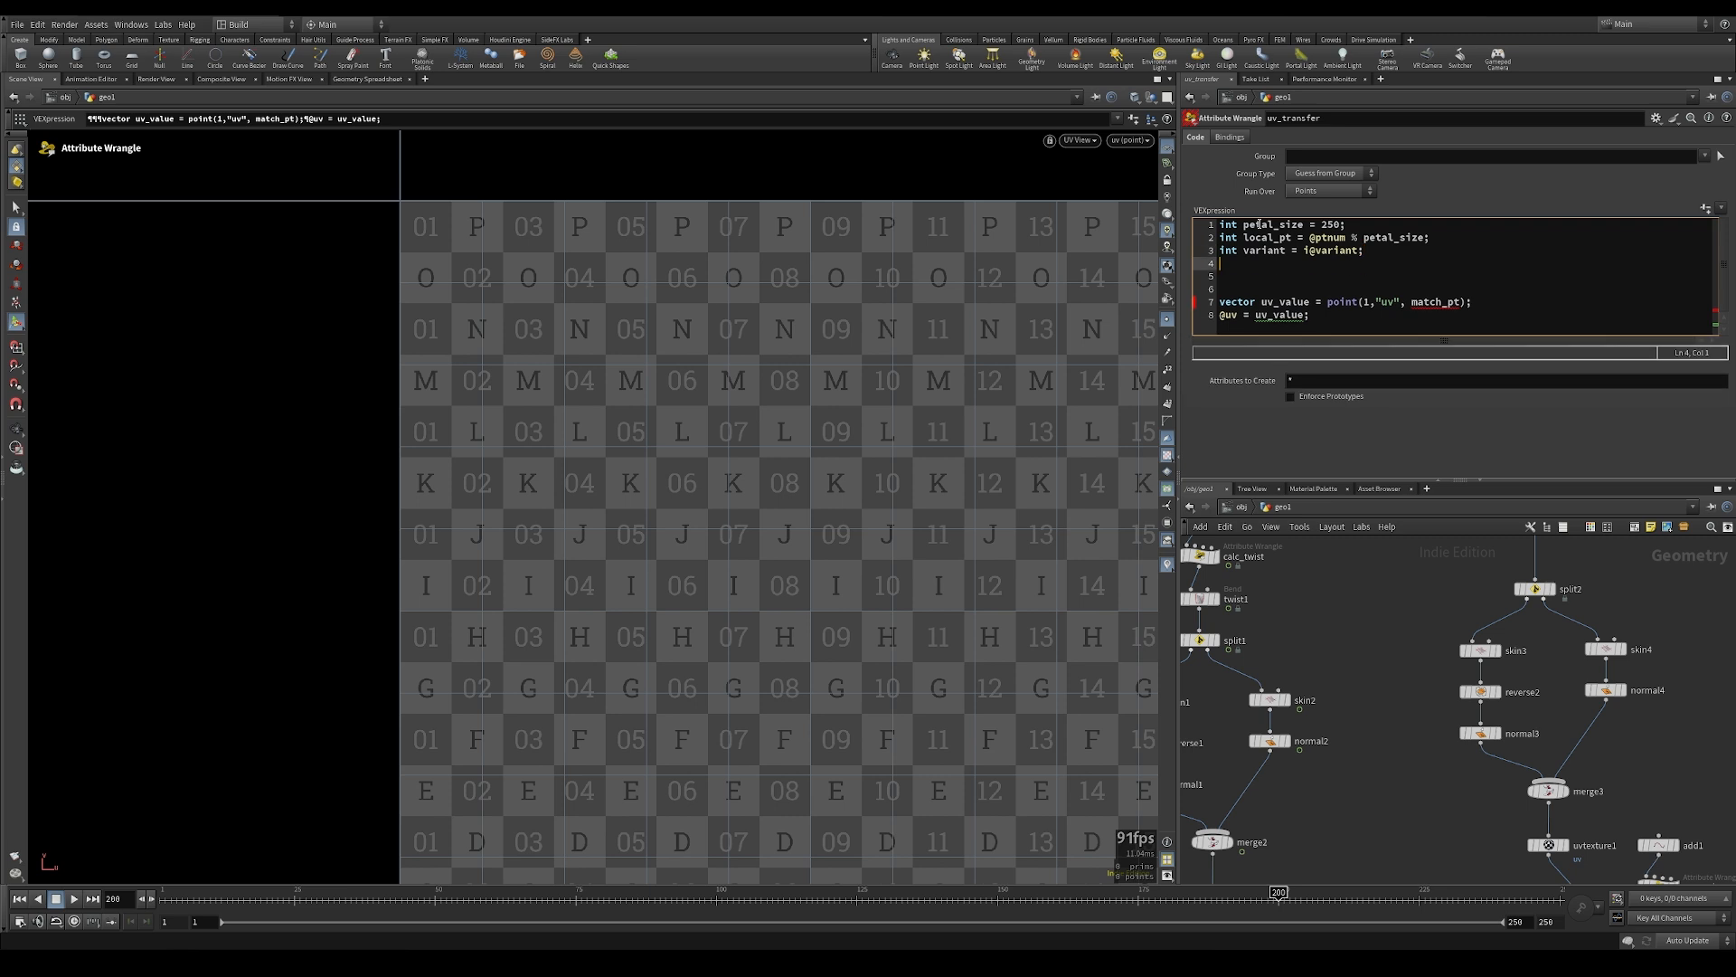
Write int match_pt = variant * petal_size + local_pt; on line 5 of the uv_transfer code
text(int match_pt)
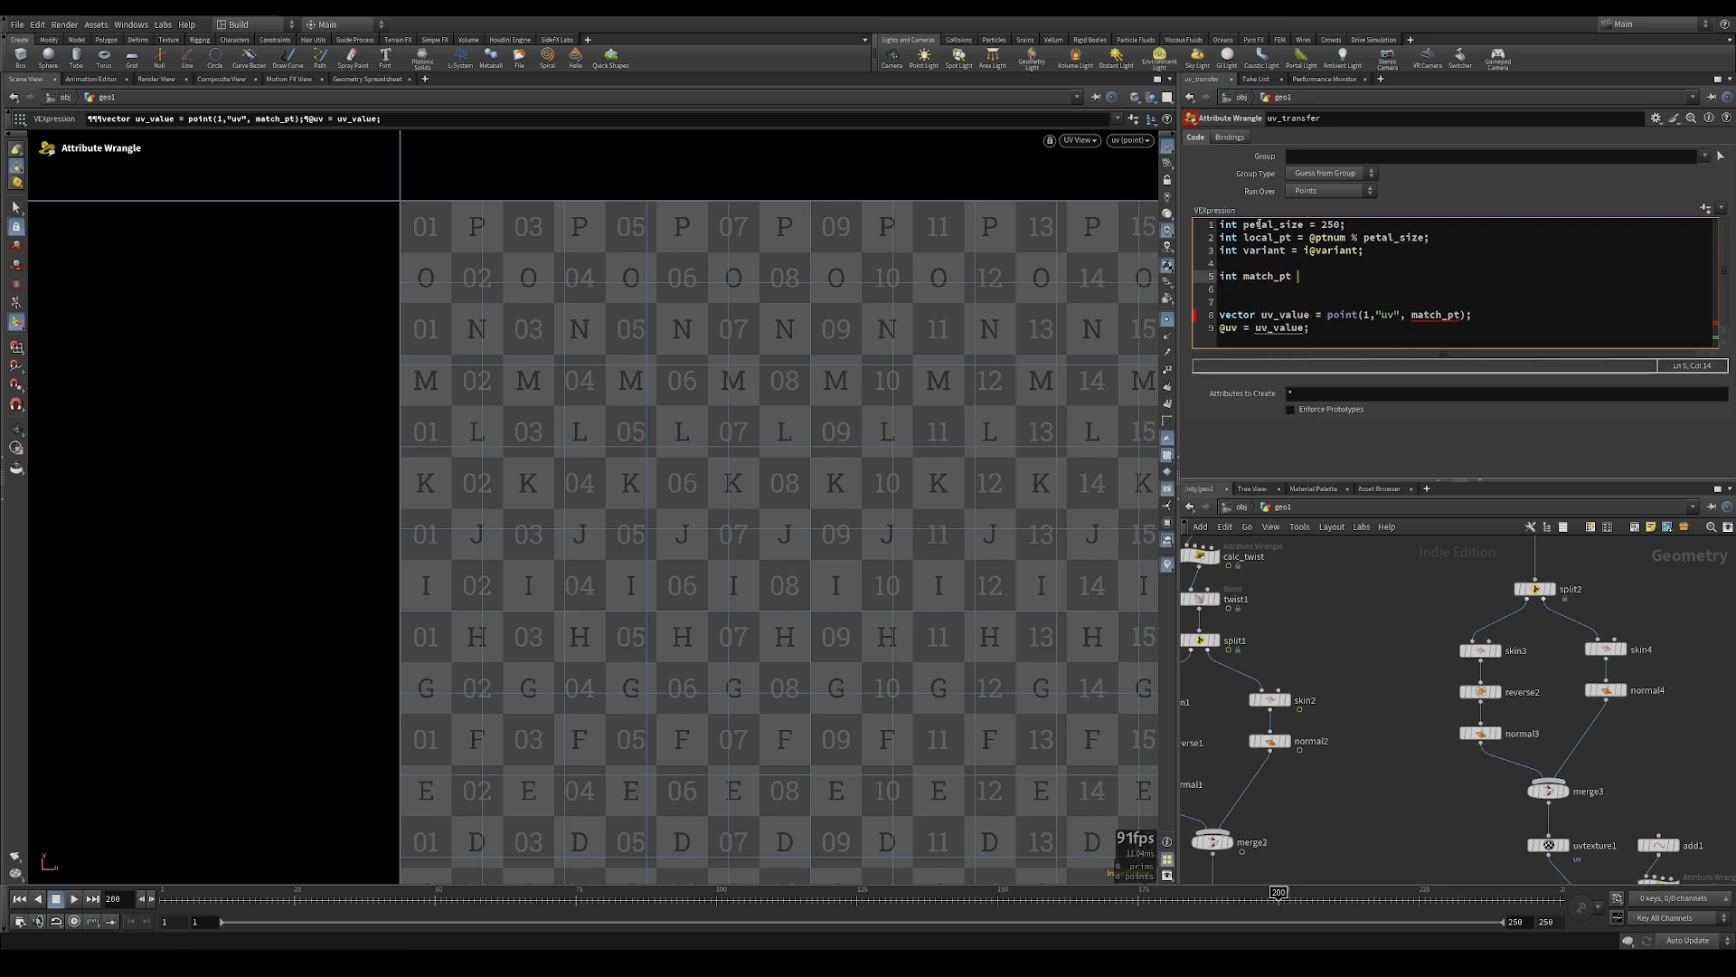
text( = variant)
text( * è)
text(etal_)
text(size)
text( + loca)
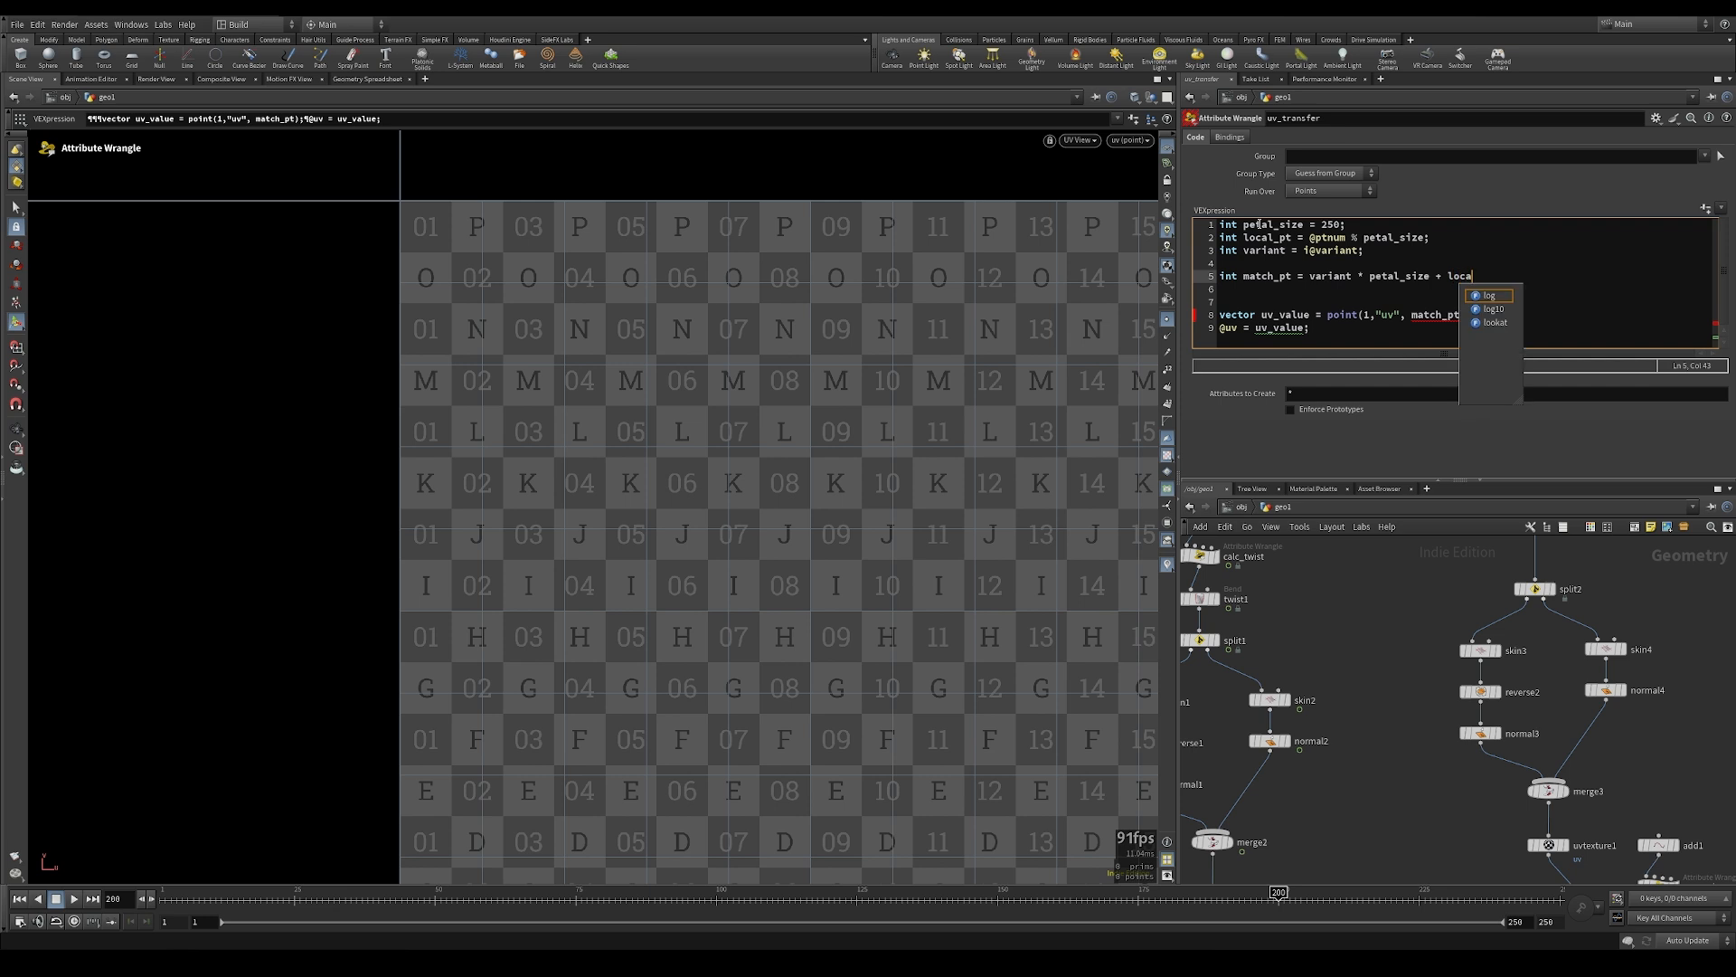
text(l_)
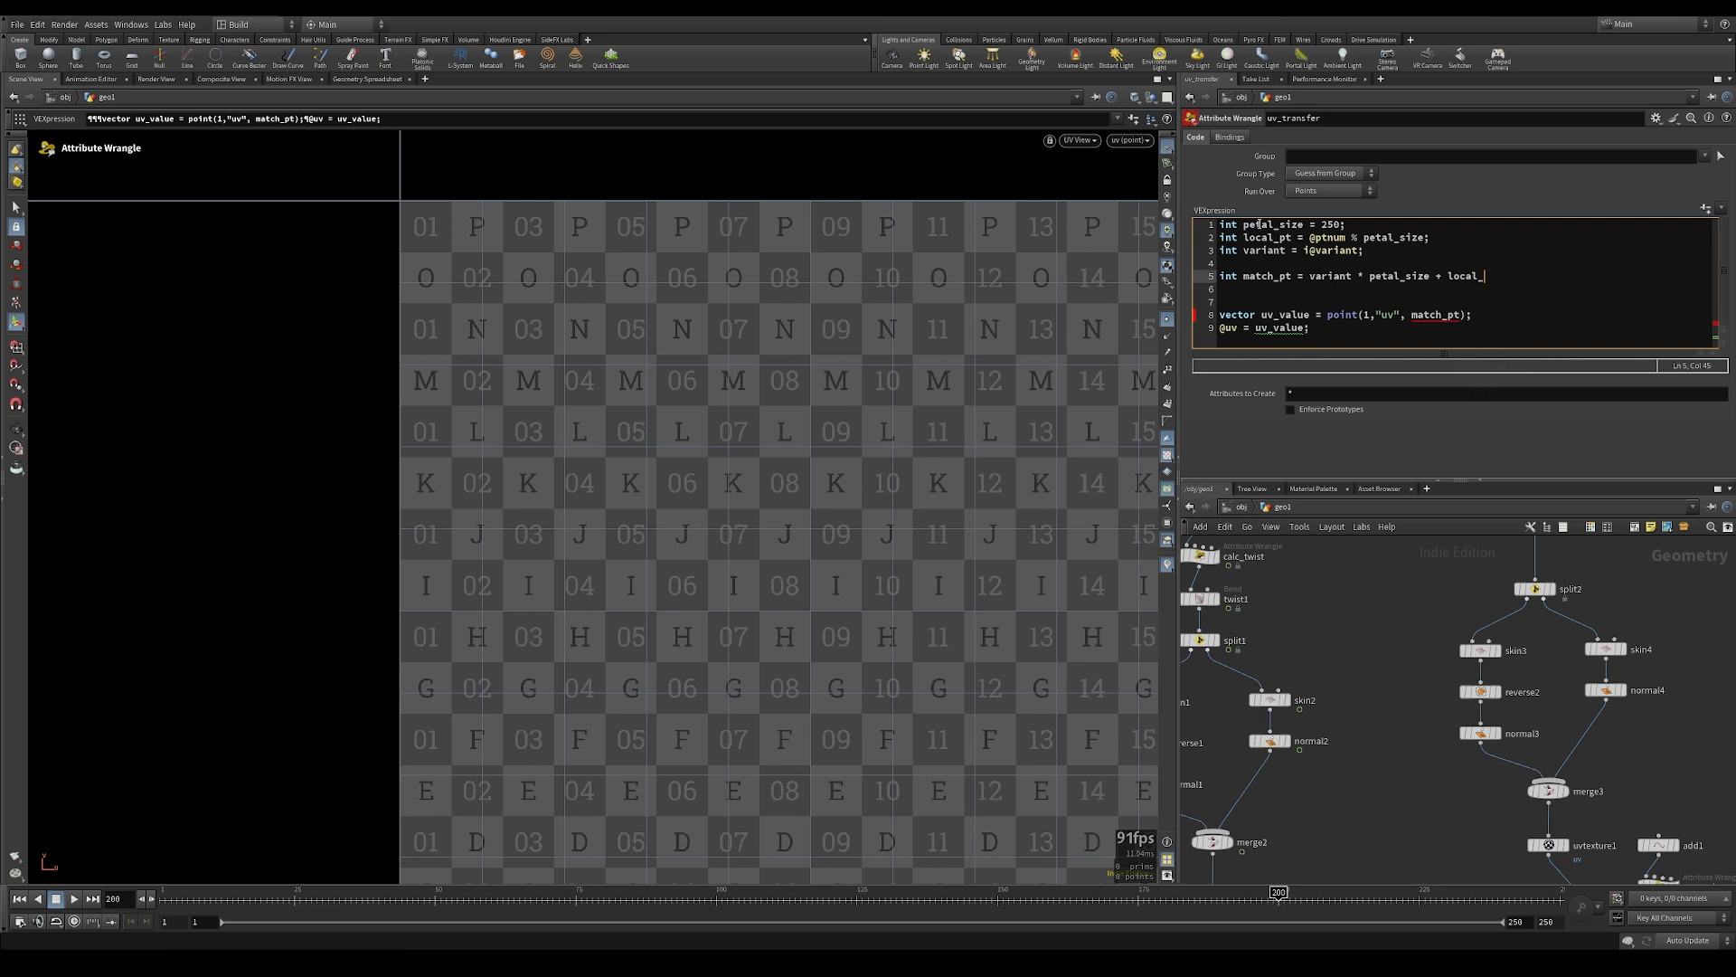
text(pt);)
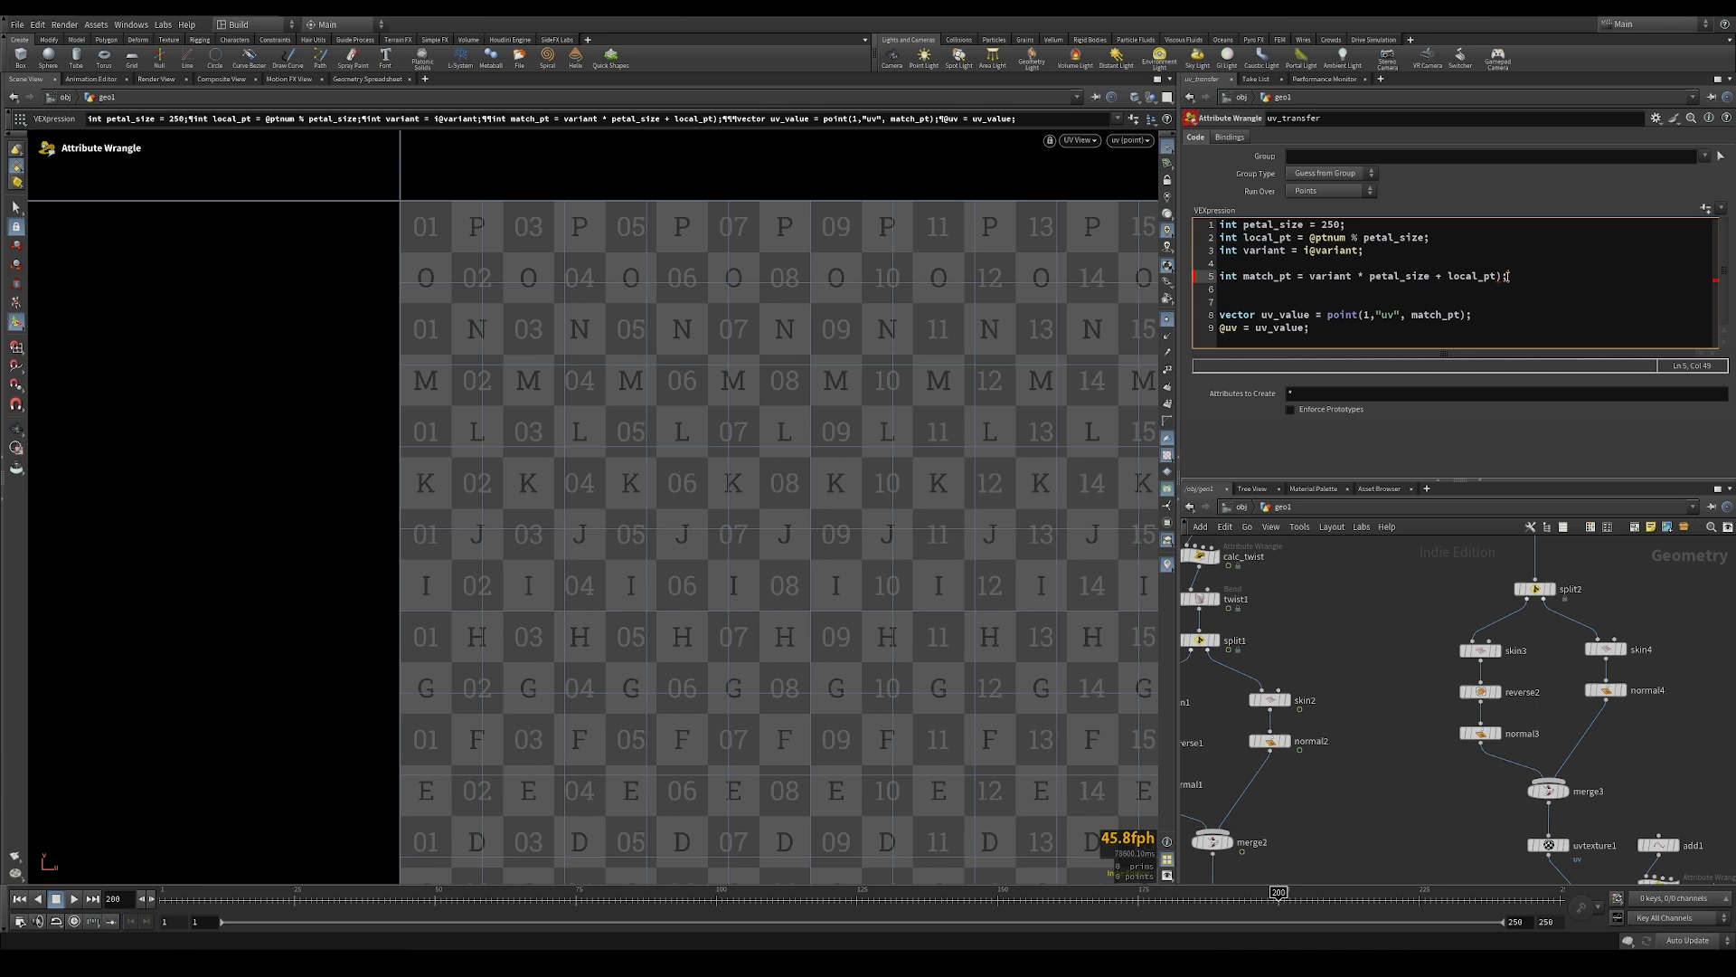
key(BackSpace)
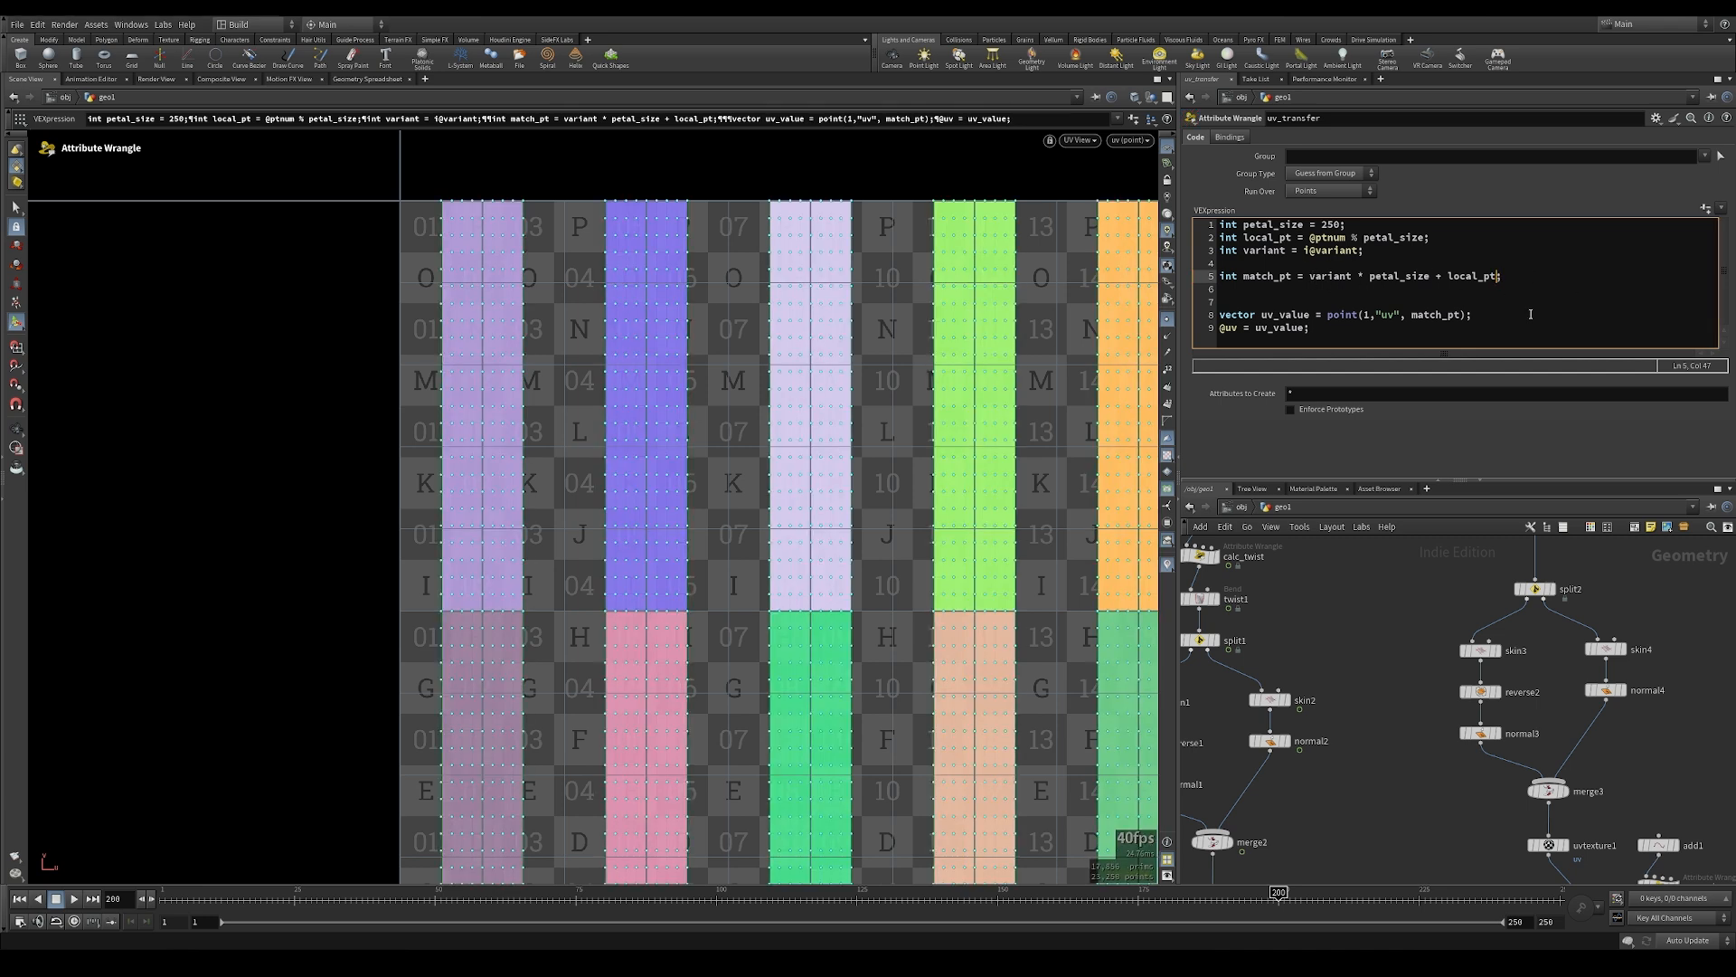
Examine the transferred petal UVs across the whole tile in the UV view
alt+right_drag(824, 597, 551, 643)
alt+middle_drag(823, 663, 696, 516)
key(Return)
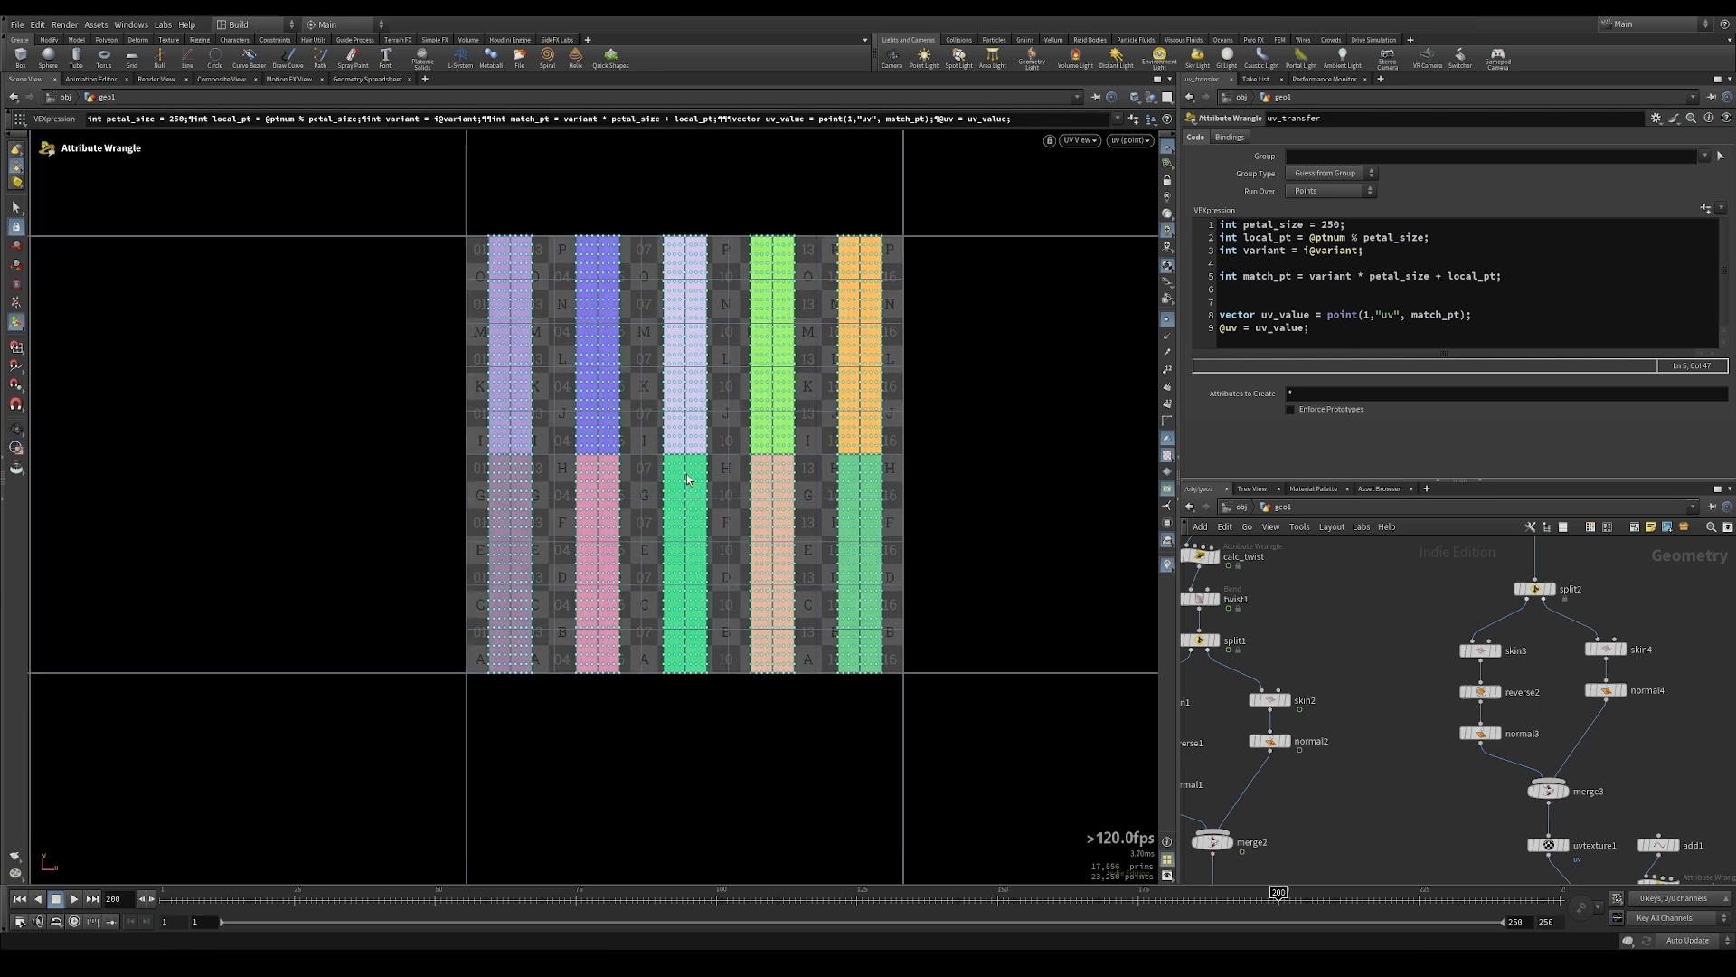
alt+right_drag(696, 447, 723, 463)
middle_drag(1372, 736, 1376, 669)
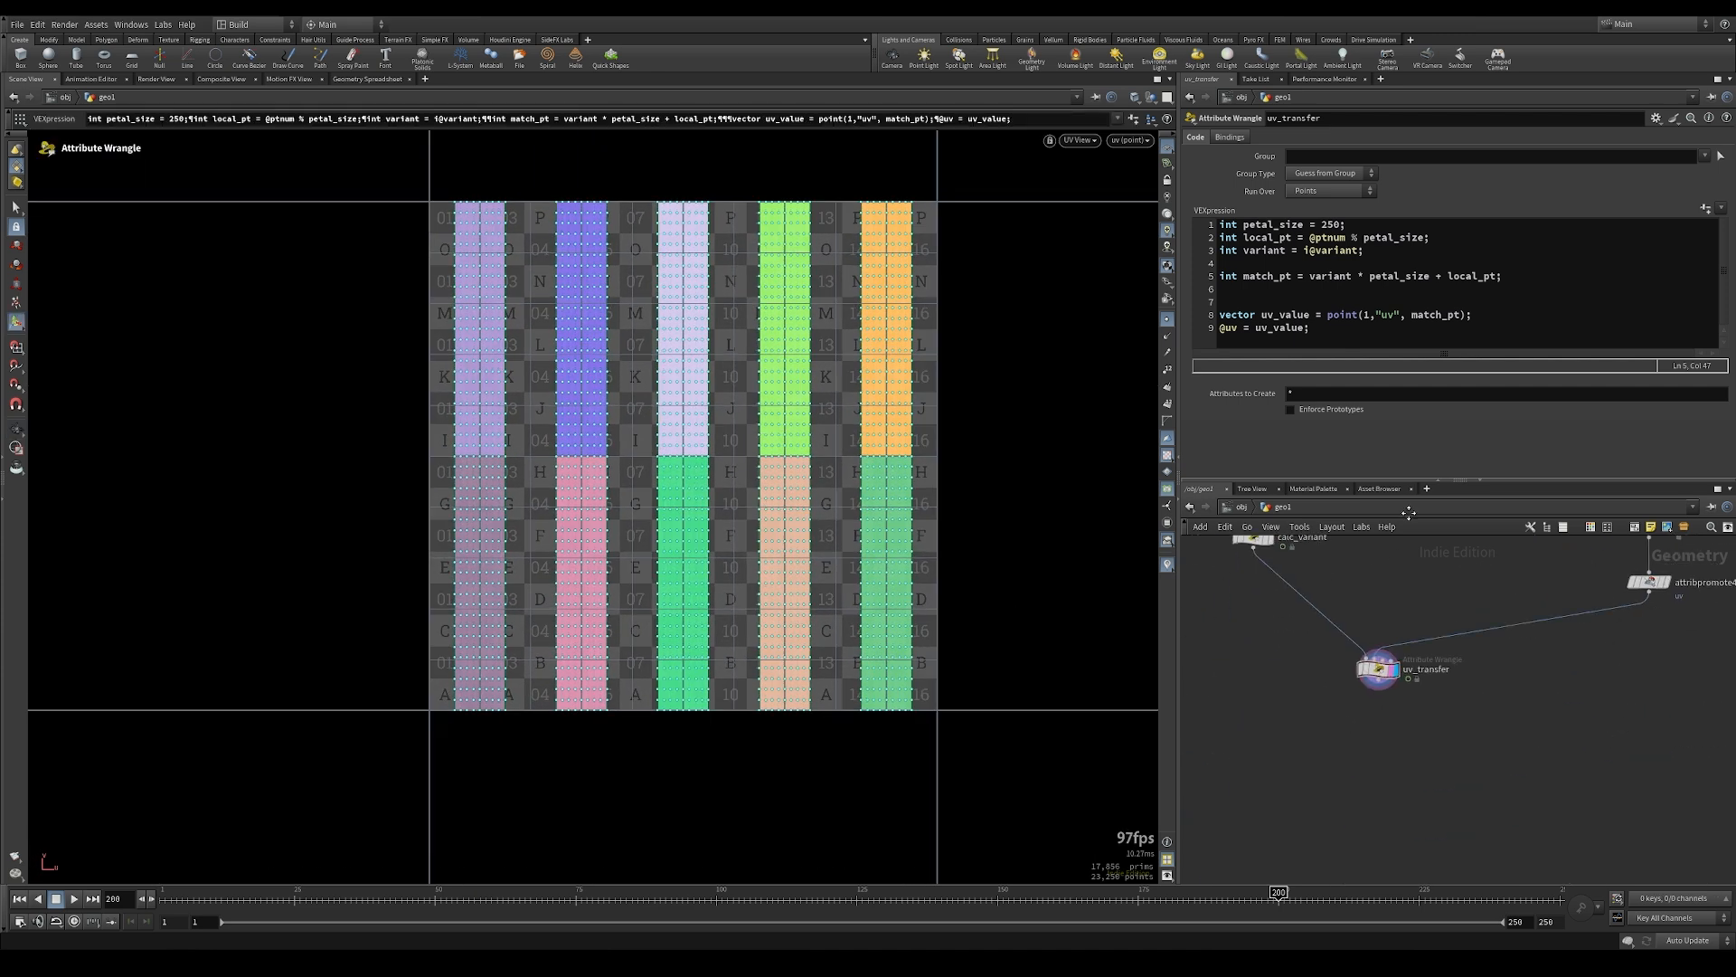
Switch the viewport to perspective, turn off the point display and examine the UV checker on the lotus petals
click(1379, 669)
key(space+1)
alt+drag(754, 544, 841, 520)
click(1169, 322)
alt+drag(686, 448, 608, 524)
key(Return)
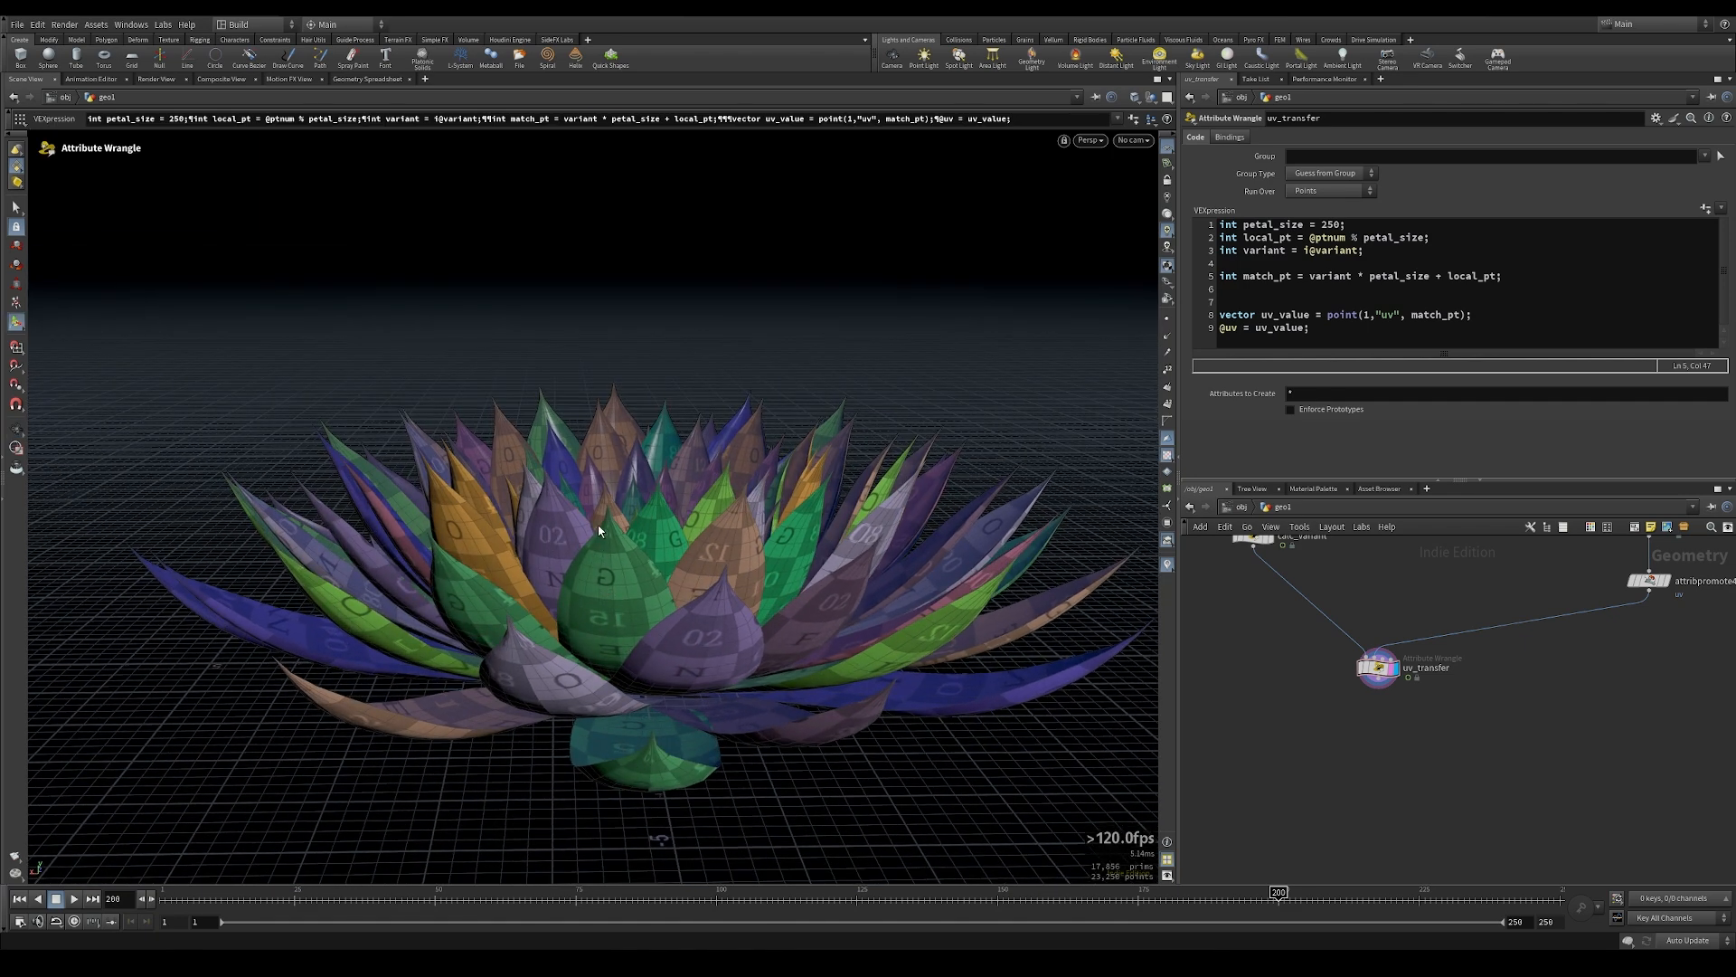
key(Escape)
mouse_move(579, 579)
mouse_down()
mouse_move(682, 546)
mouse_move(601, 571)
mouse_up()
key(Return)
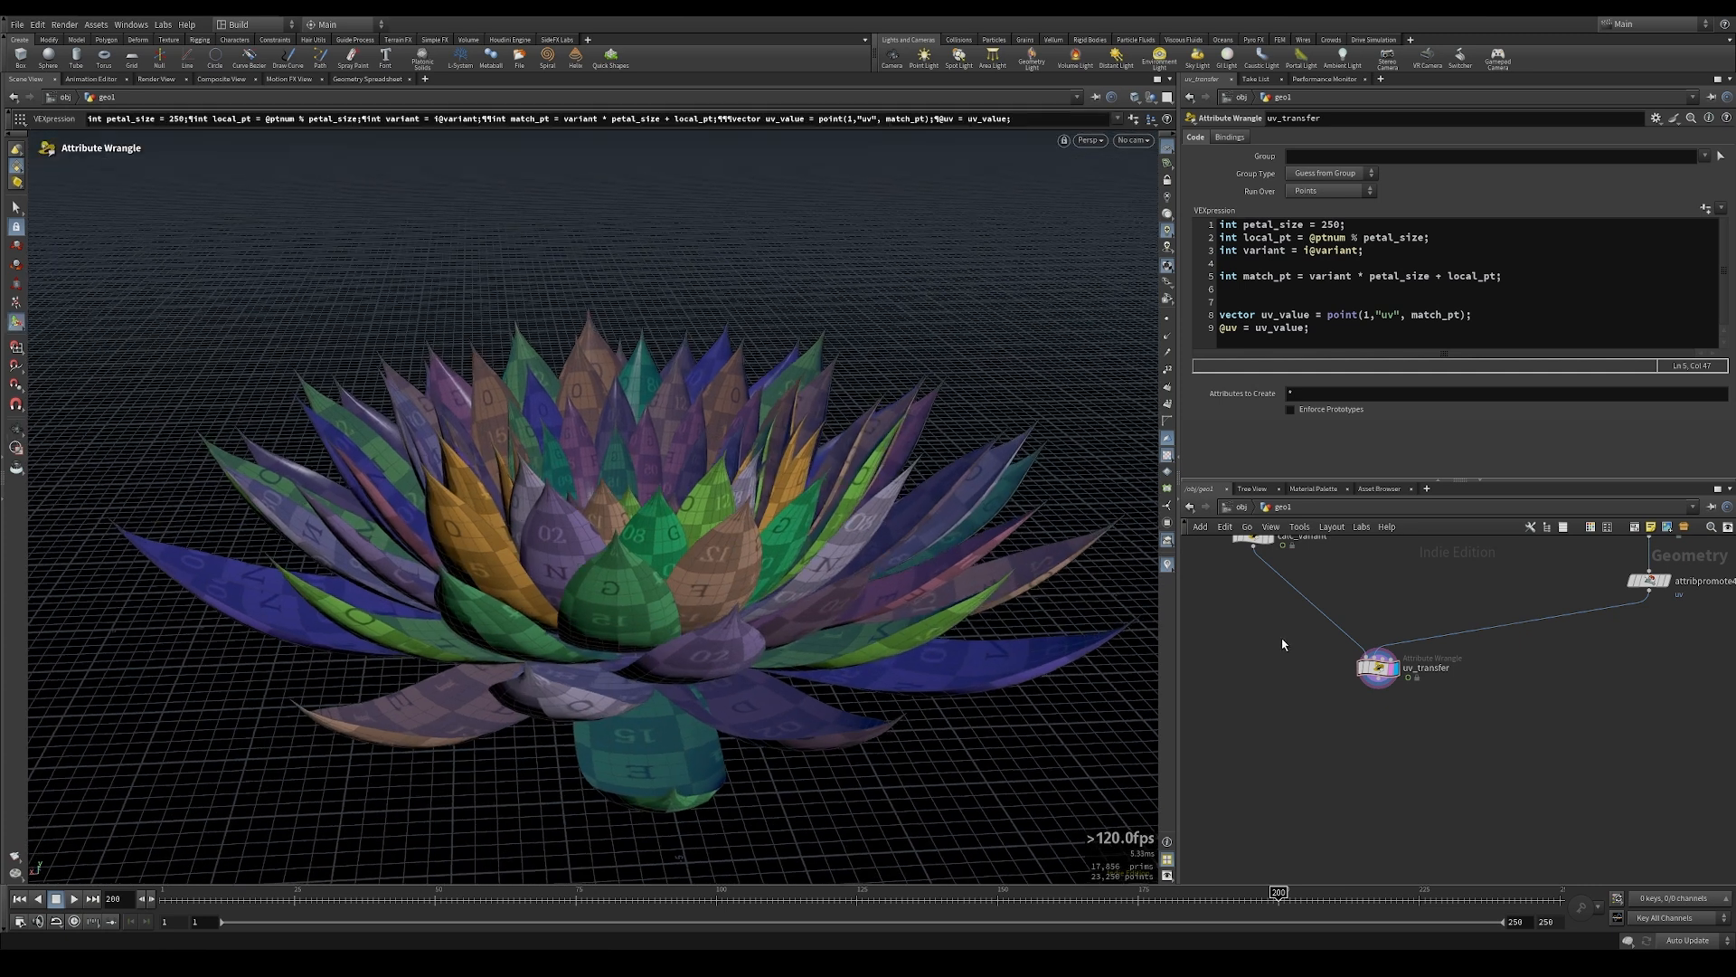
Insert a Sort node into the wire between merge2 and groupdelete1
middle_drag(1284, 647, 1401, 850)
key(Tab)
text(sort)
key(Return)
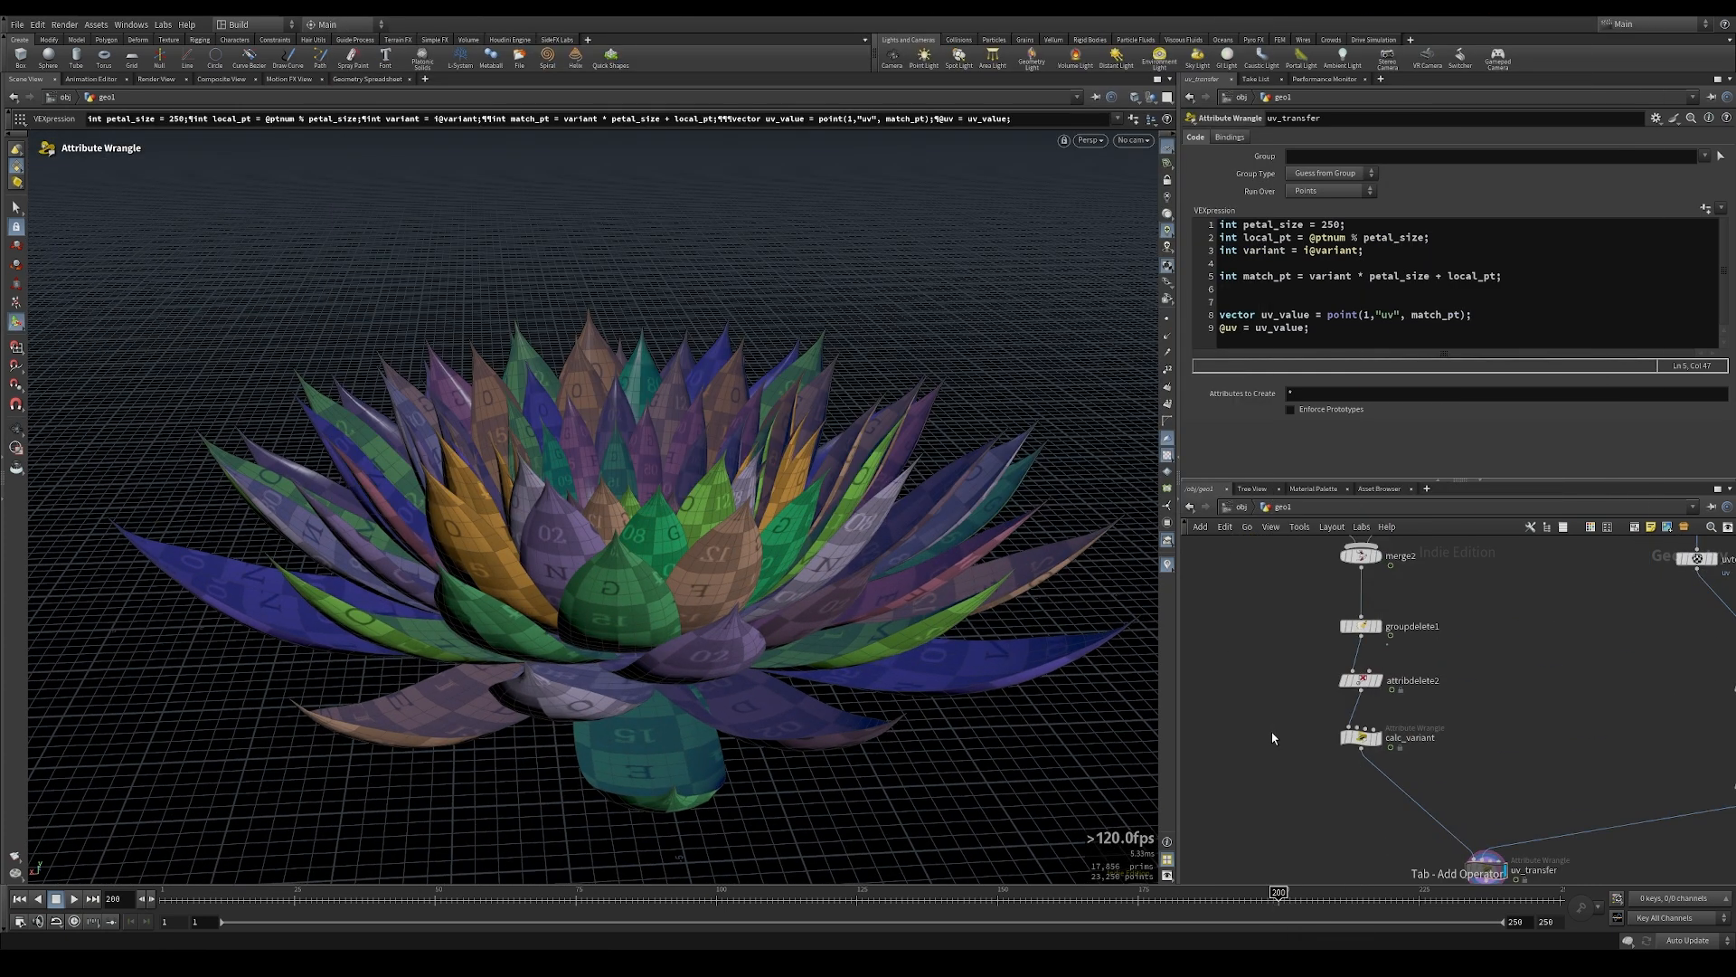
scroll(1251, 714, up, 2)
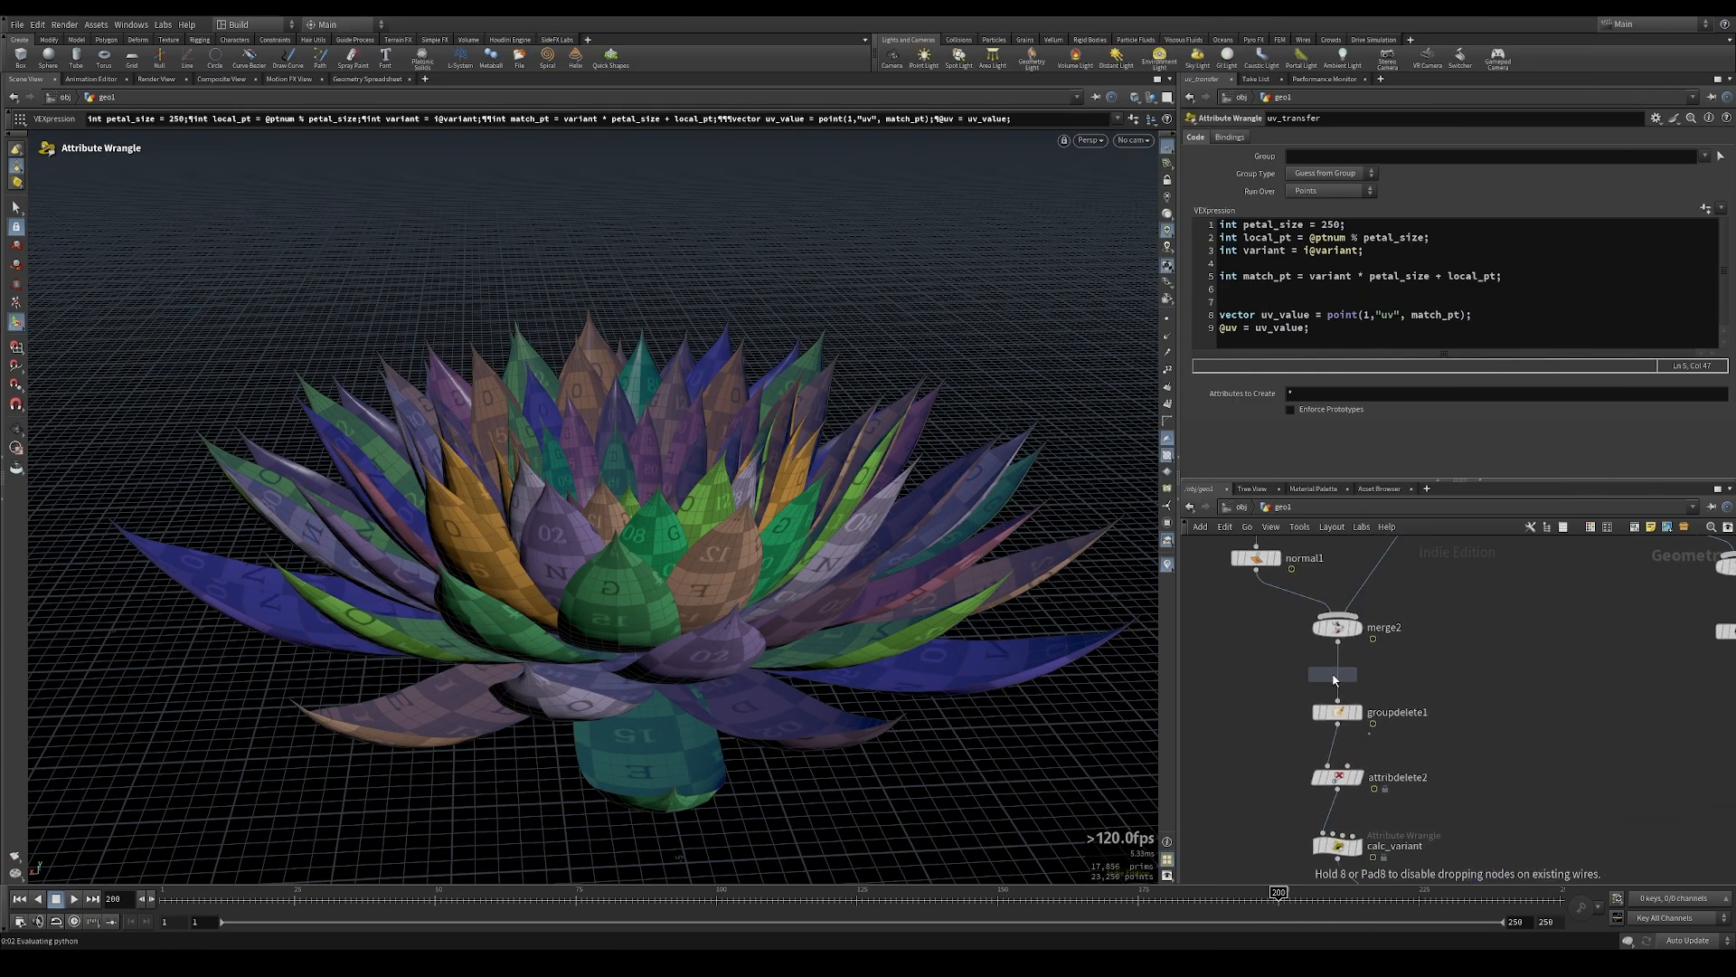
click(1337, 678)
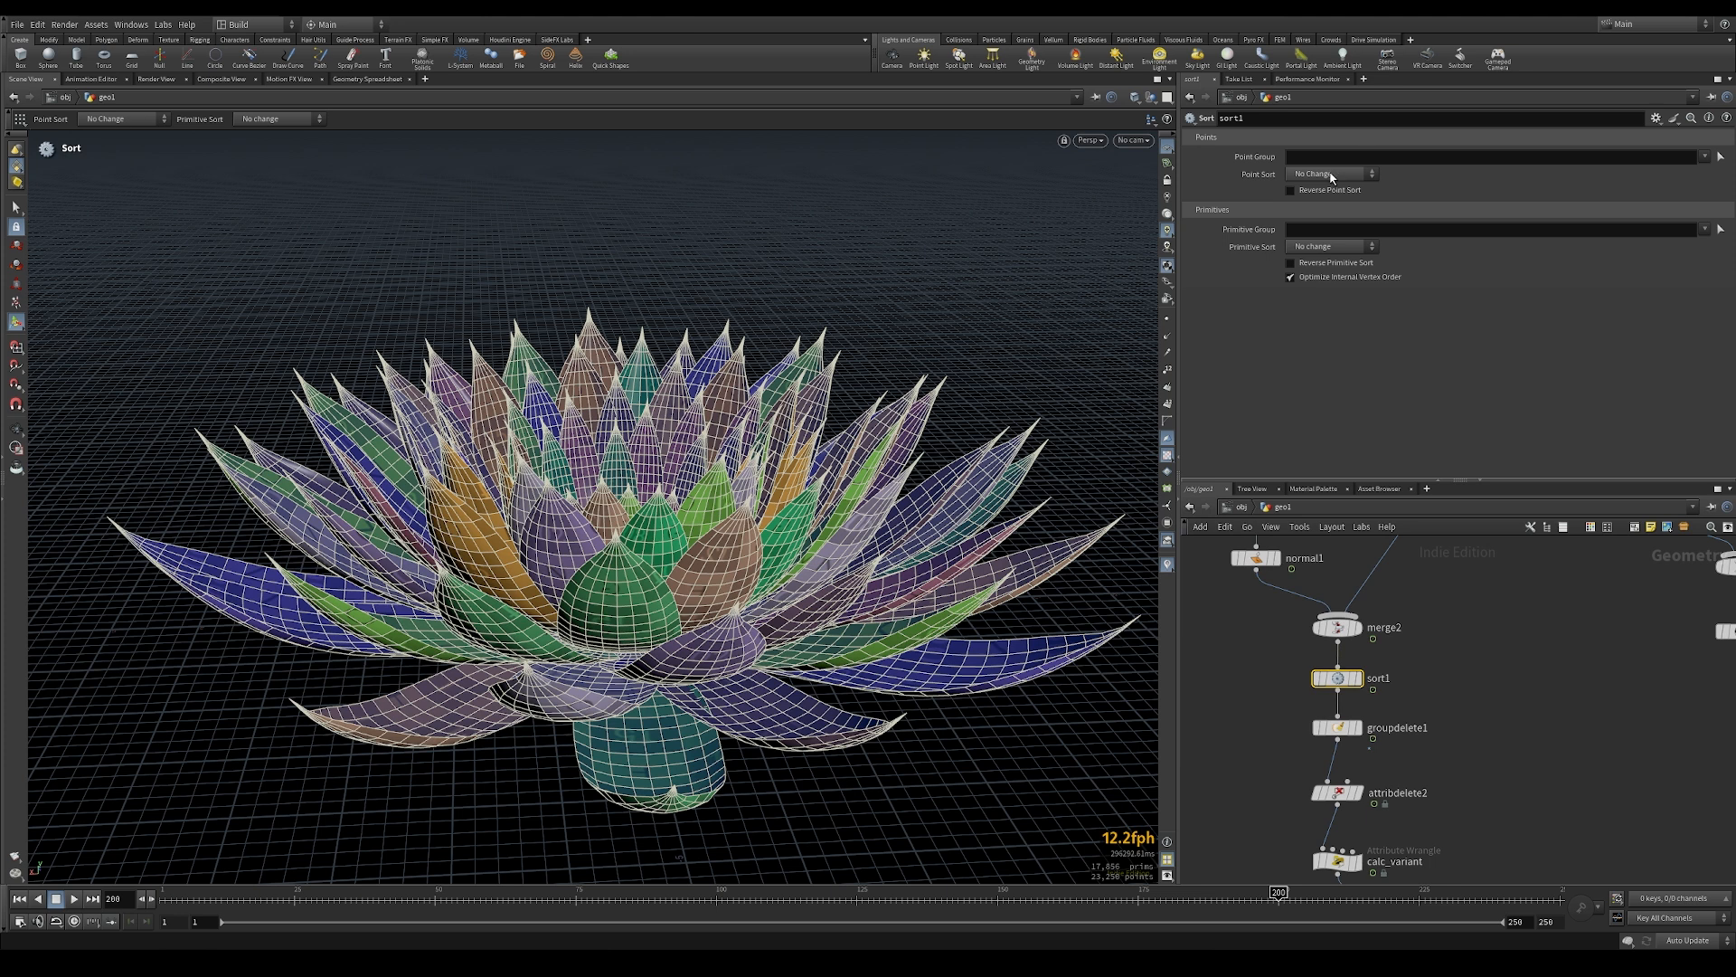
Set the Sort node's Point Sort to By Attribute, using the petal attribute
scroll(1431, 702, up, 2)
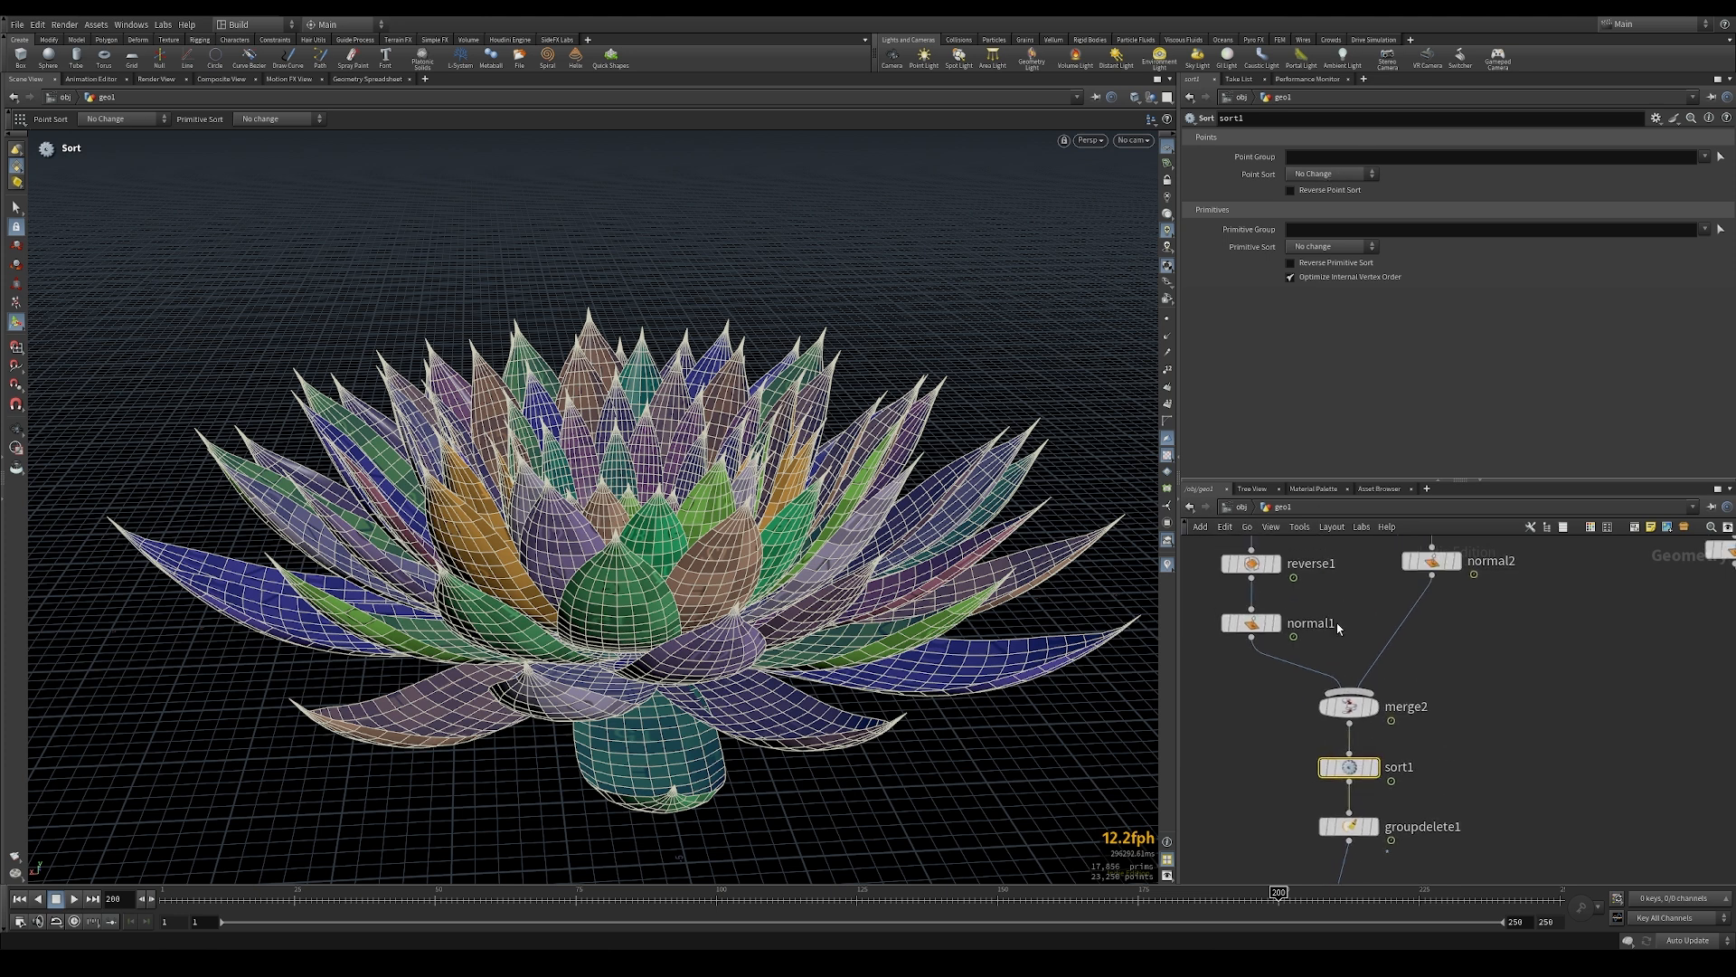
click(1346, 179)
click(1331, 349)
click(1317, 193)
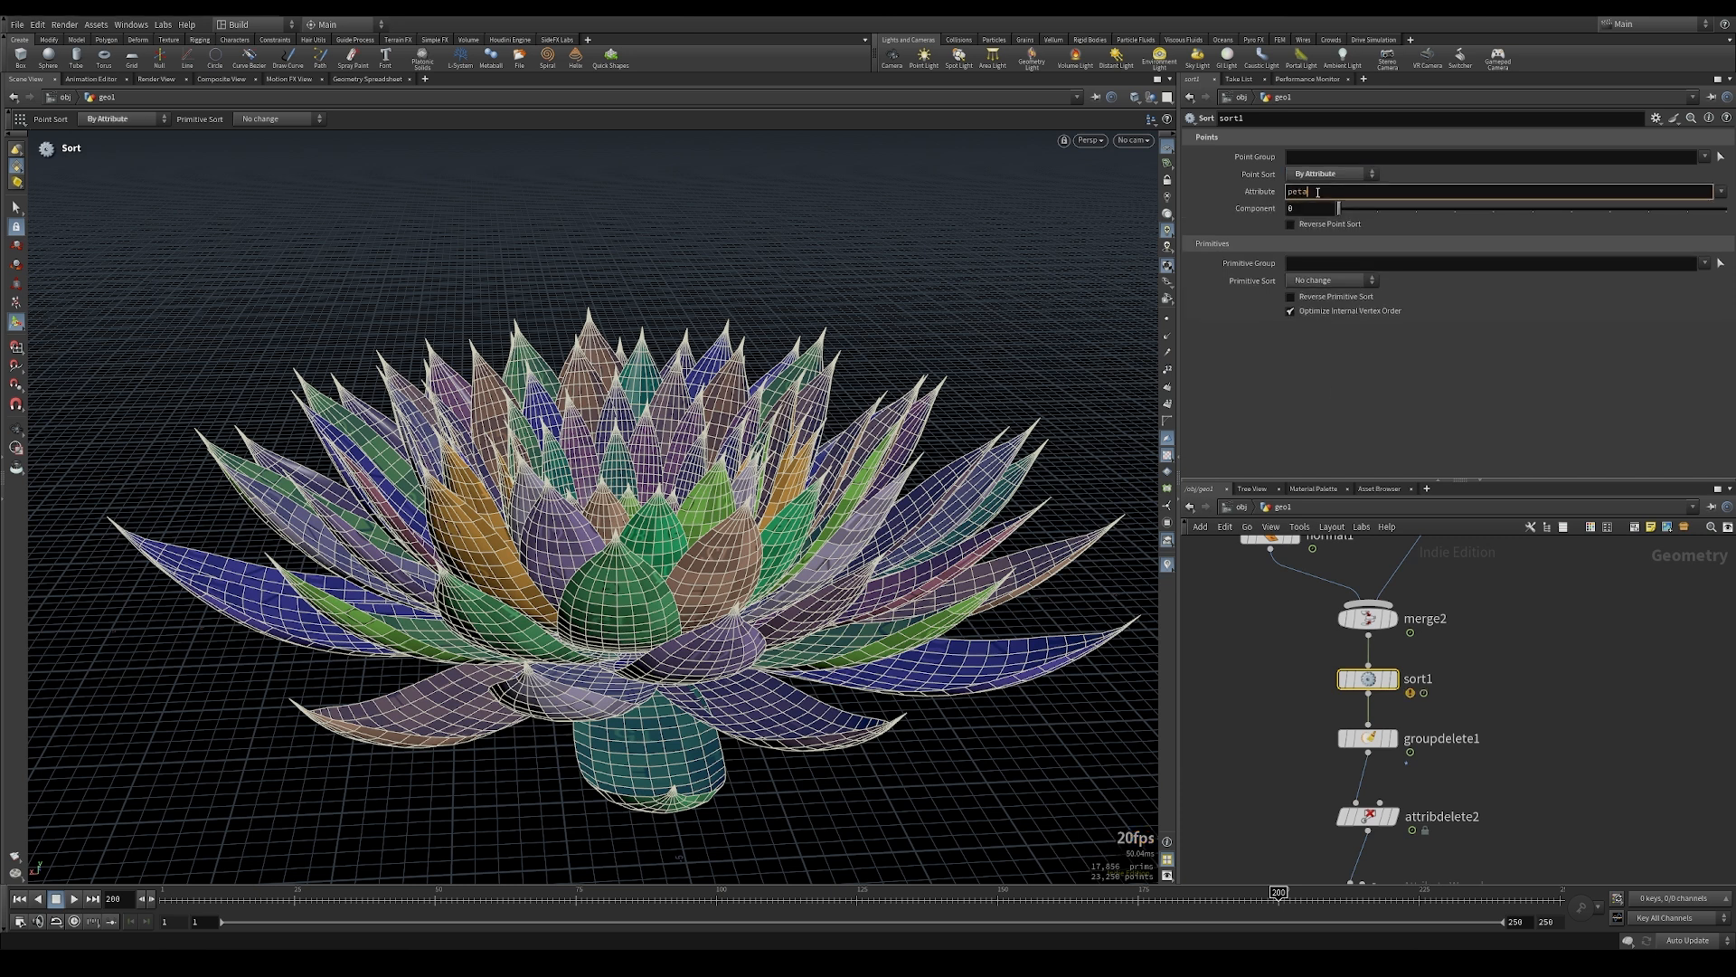
text(petal)
key(Return)
Select uv_transfer and toggle the bypass of sort1 to compare the petal UVs with and without sorting
scroll(1537, 705, down, 10)
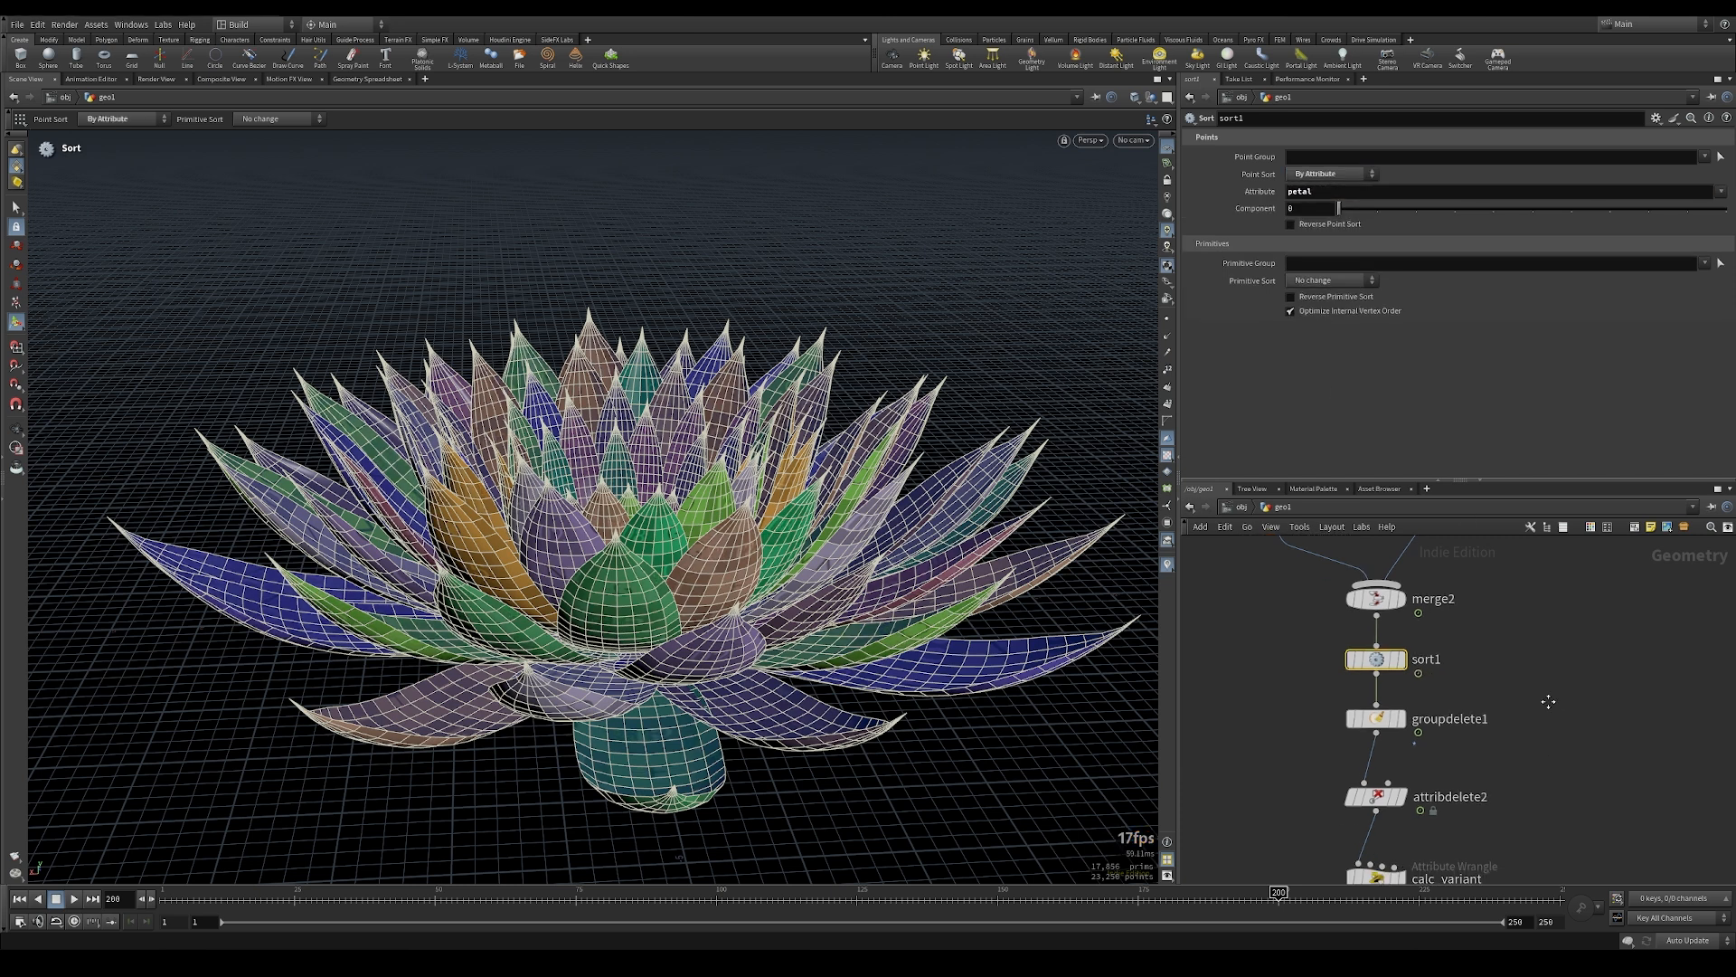
click(1492, 779)
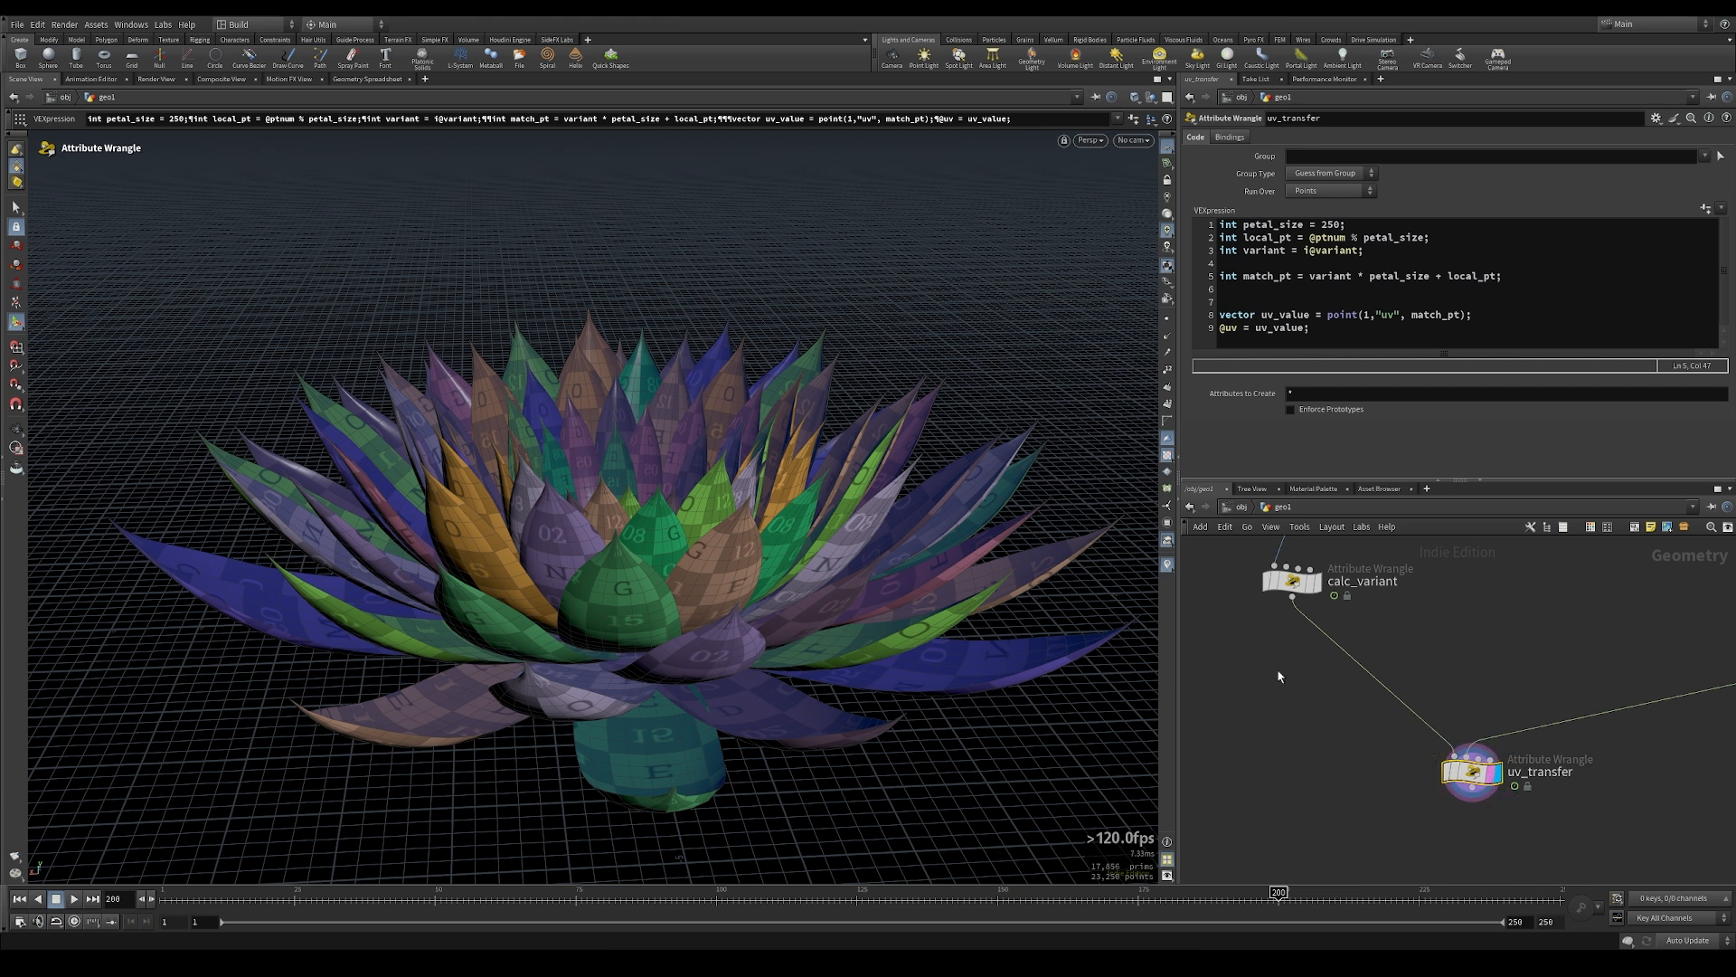
scroll(1302, 633, up, 5)
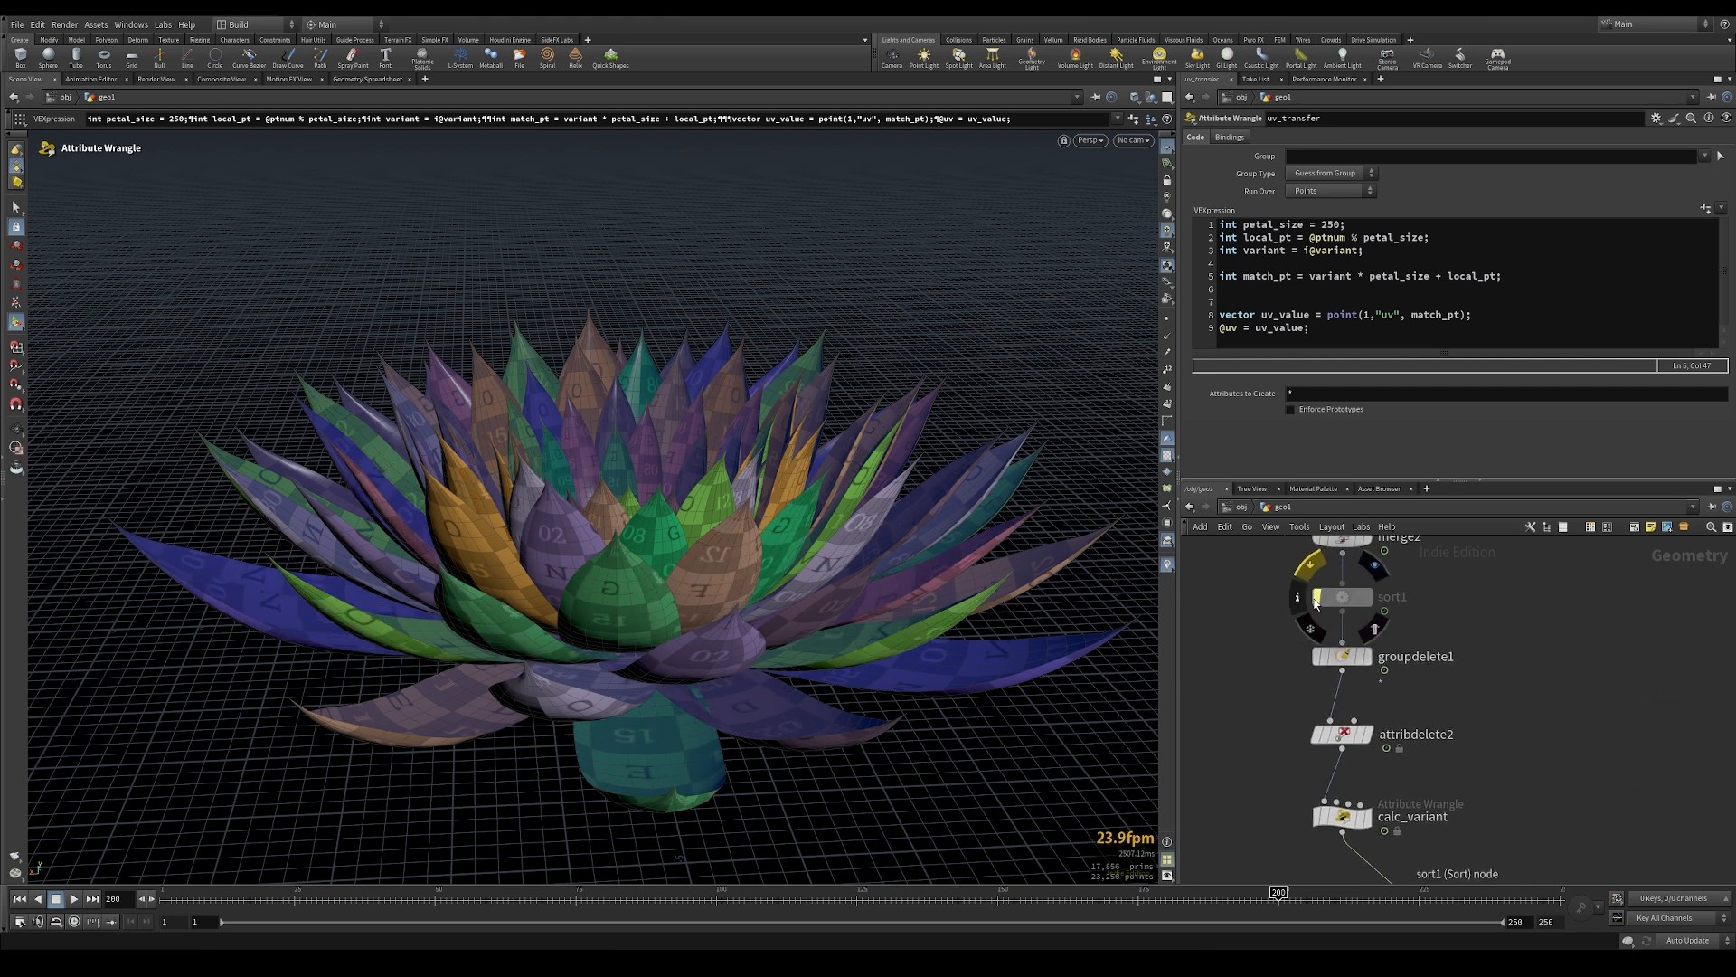
click(1317, 599)
click(1317, 598)
click(1316, 599)
click(1316, 598)
scroll(1383, 687, down, 3)
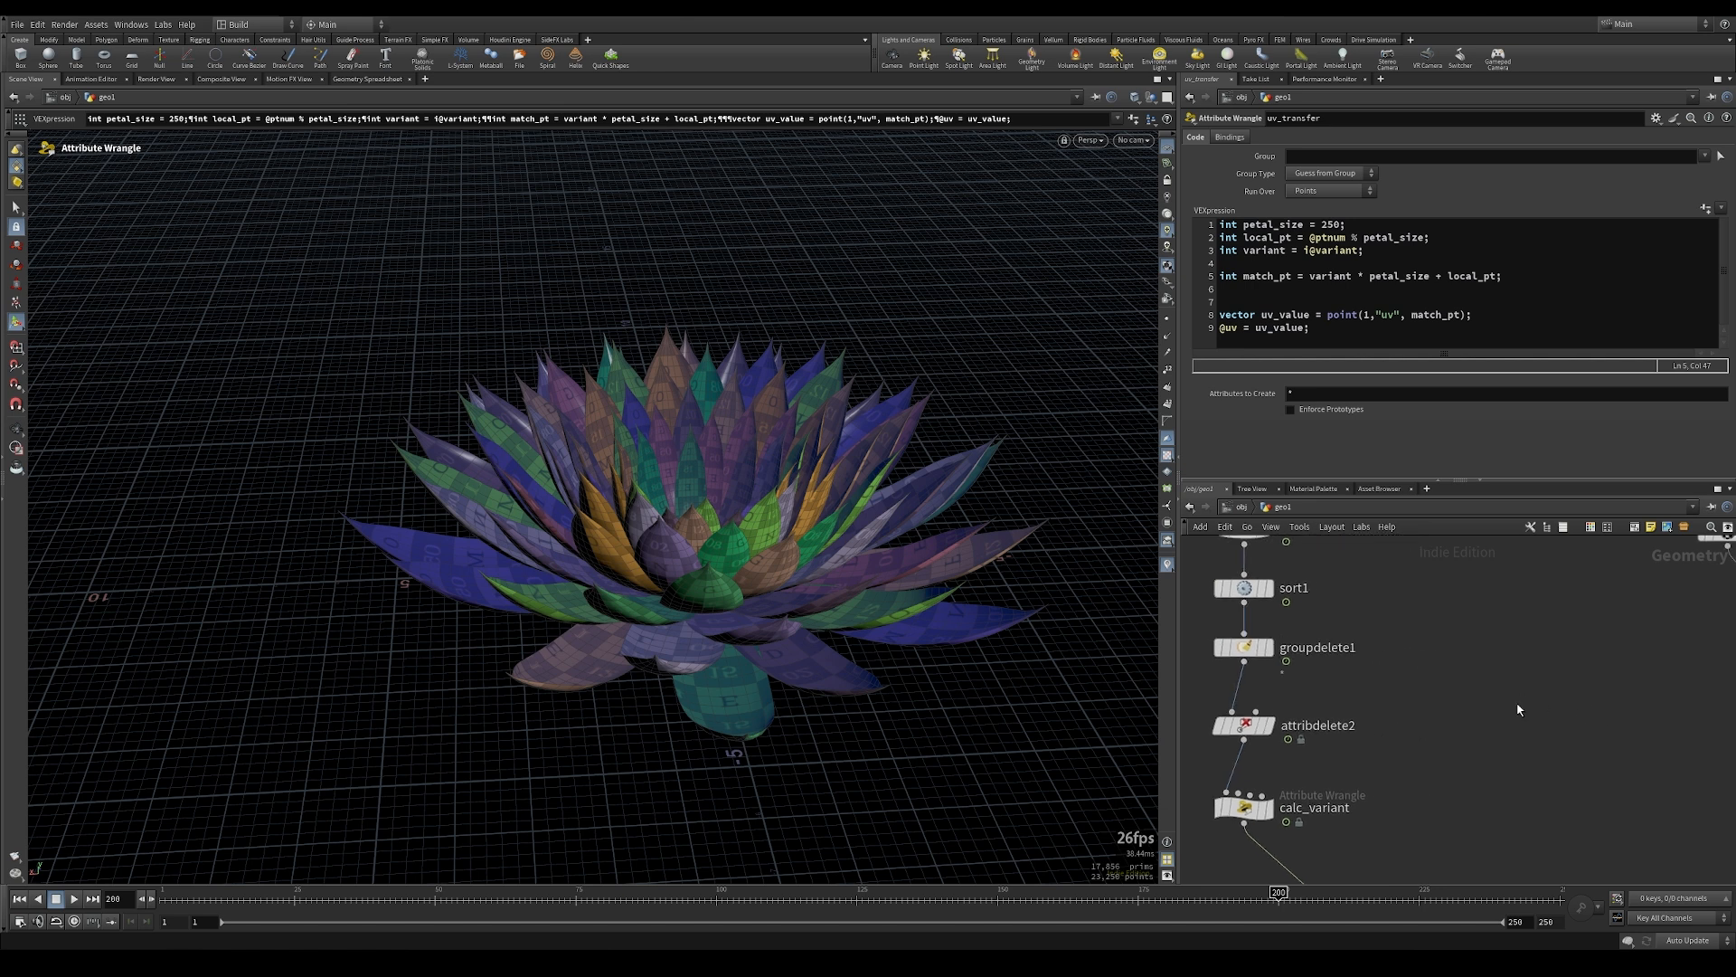
middle_drag(1514, 696, 1428, 667)
middle_drag(1317, 609, 1317, 550)
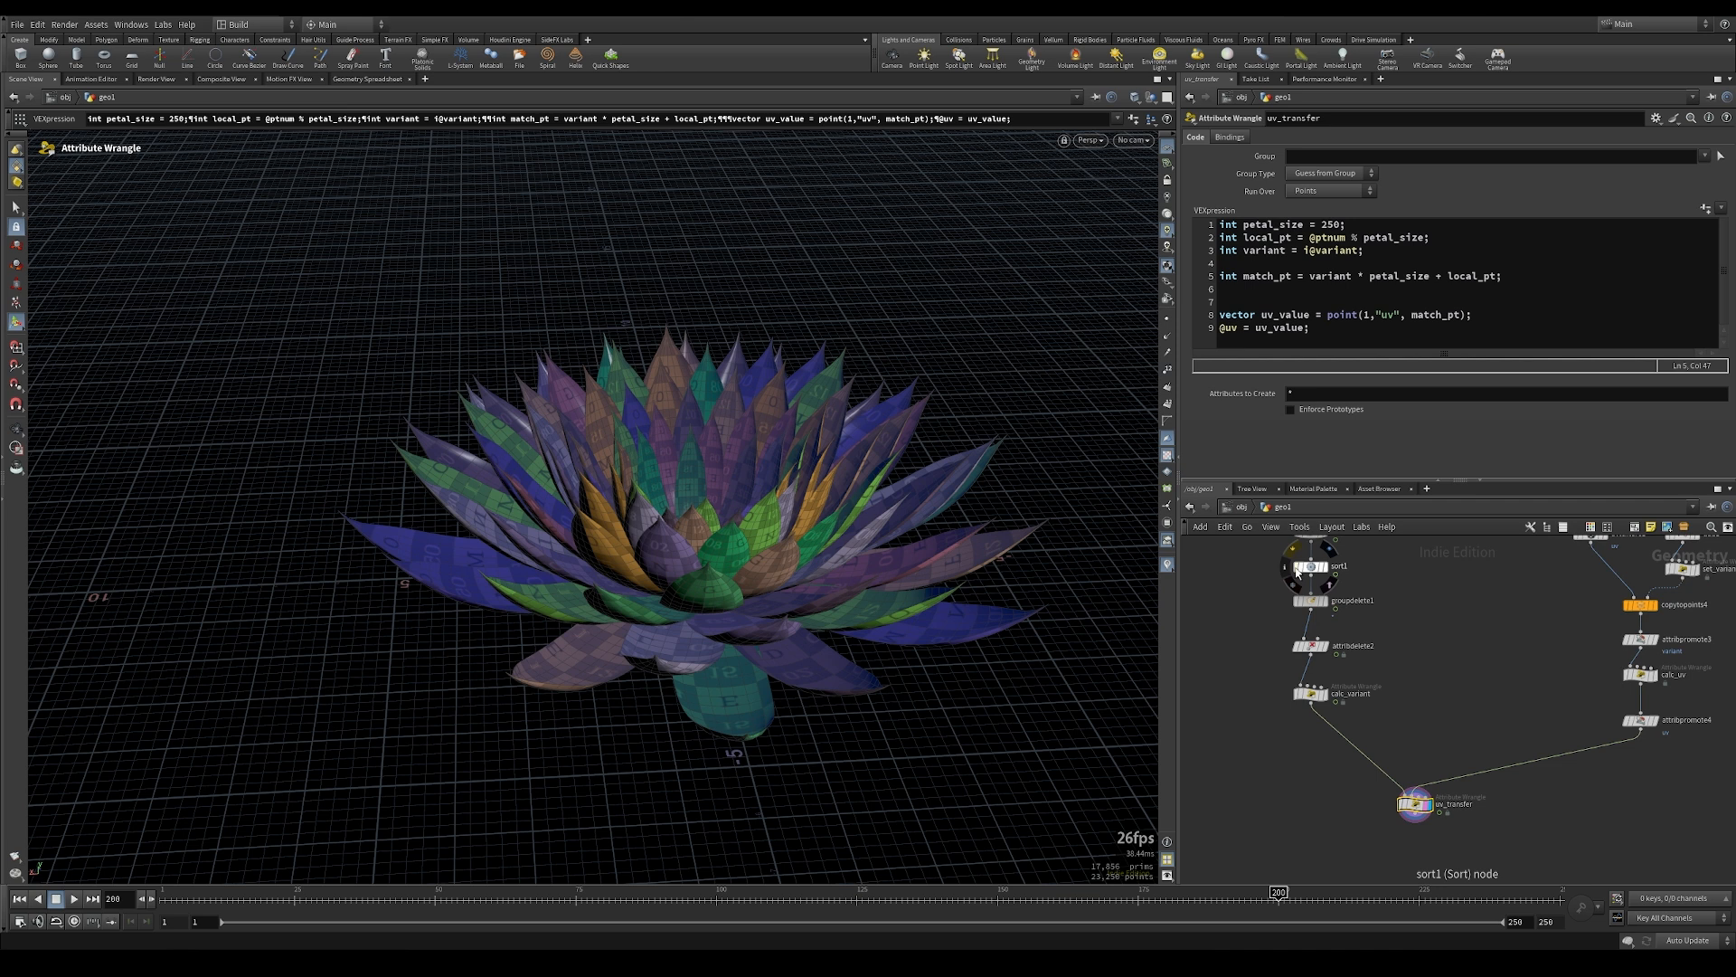
click(1297, 569)
Align the chain of nodes from merge2 to calc_variant in an evenly spaced vertical column
middle_drag(1302, 543, 1292, 619)
drag(1238, 593, 1334, 813)
key(a)
drag(1317, 697, 1334, 836)
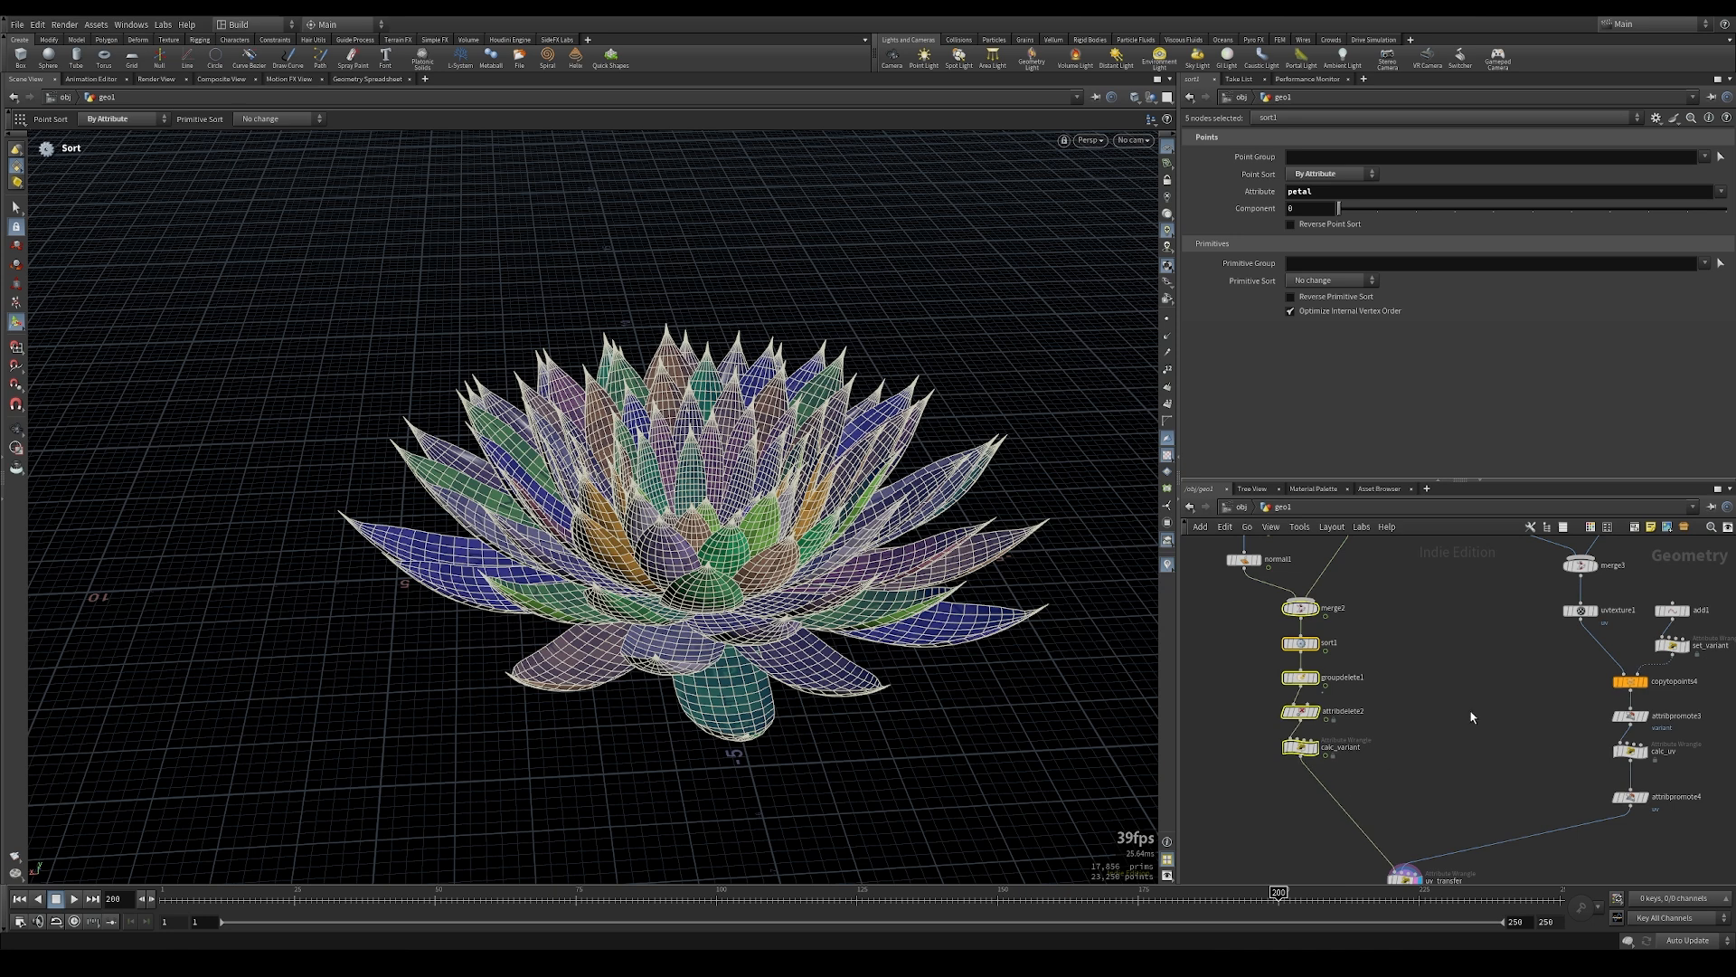
Align copytopoints4, attribpromote3, calc_uv and attribpromote4 in an evenly spaced vertical column
middle_drag(1471, 712, 1310, 709)
drag(1415, 671, 1476, 852)
middle_drag(1285, 704, 1336, 671)
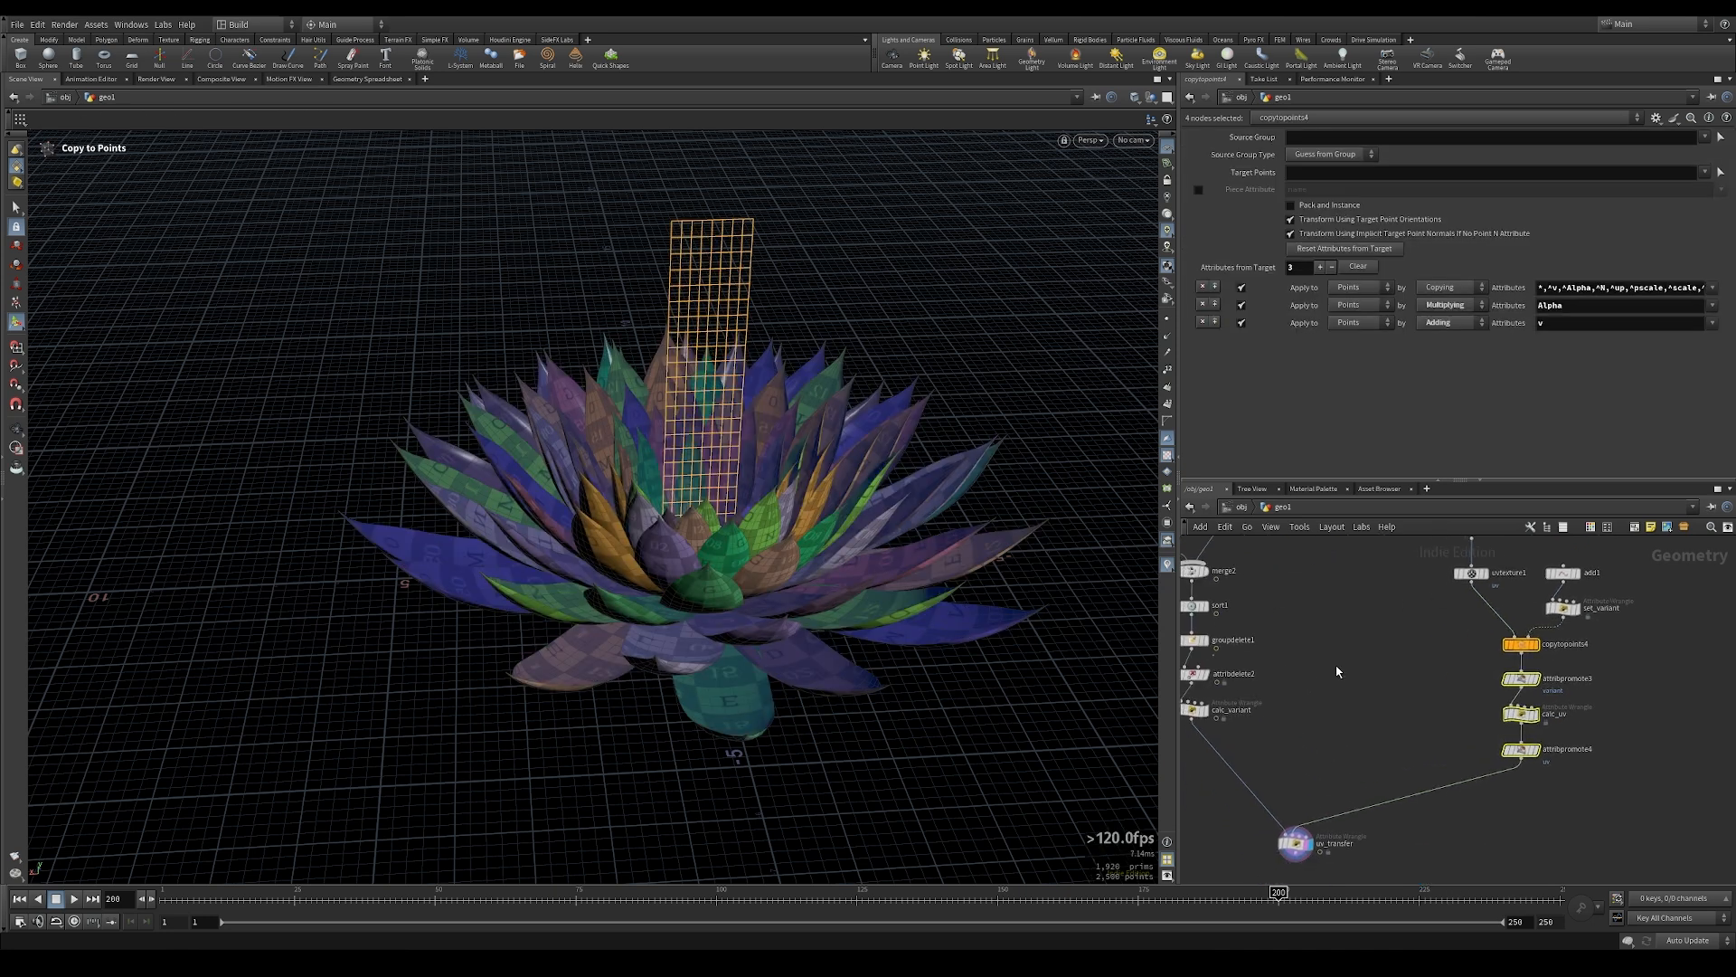
Switch to the lotus_01 scene and examine the UV checker on its petals up close
drag(1735, 181, 832, 105)
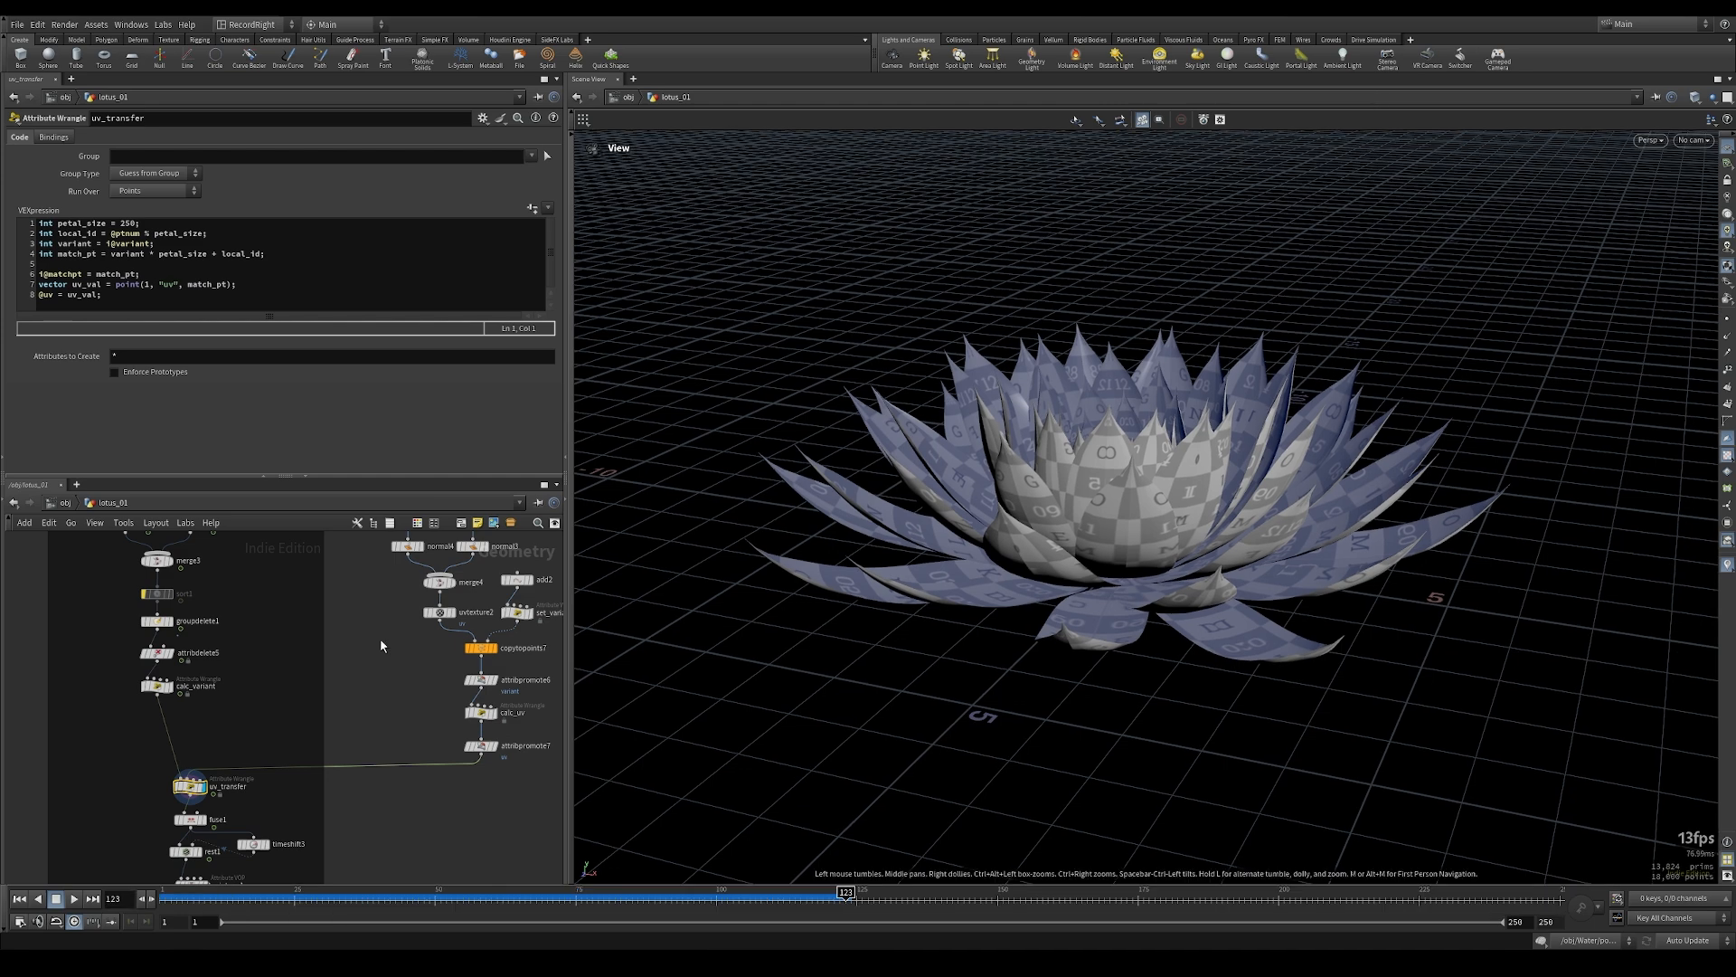
right_drag(1003, 612, 1483, 511)
drag(1161, 581, 1008, 562)
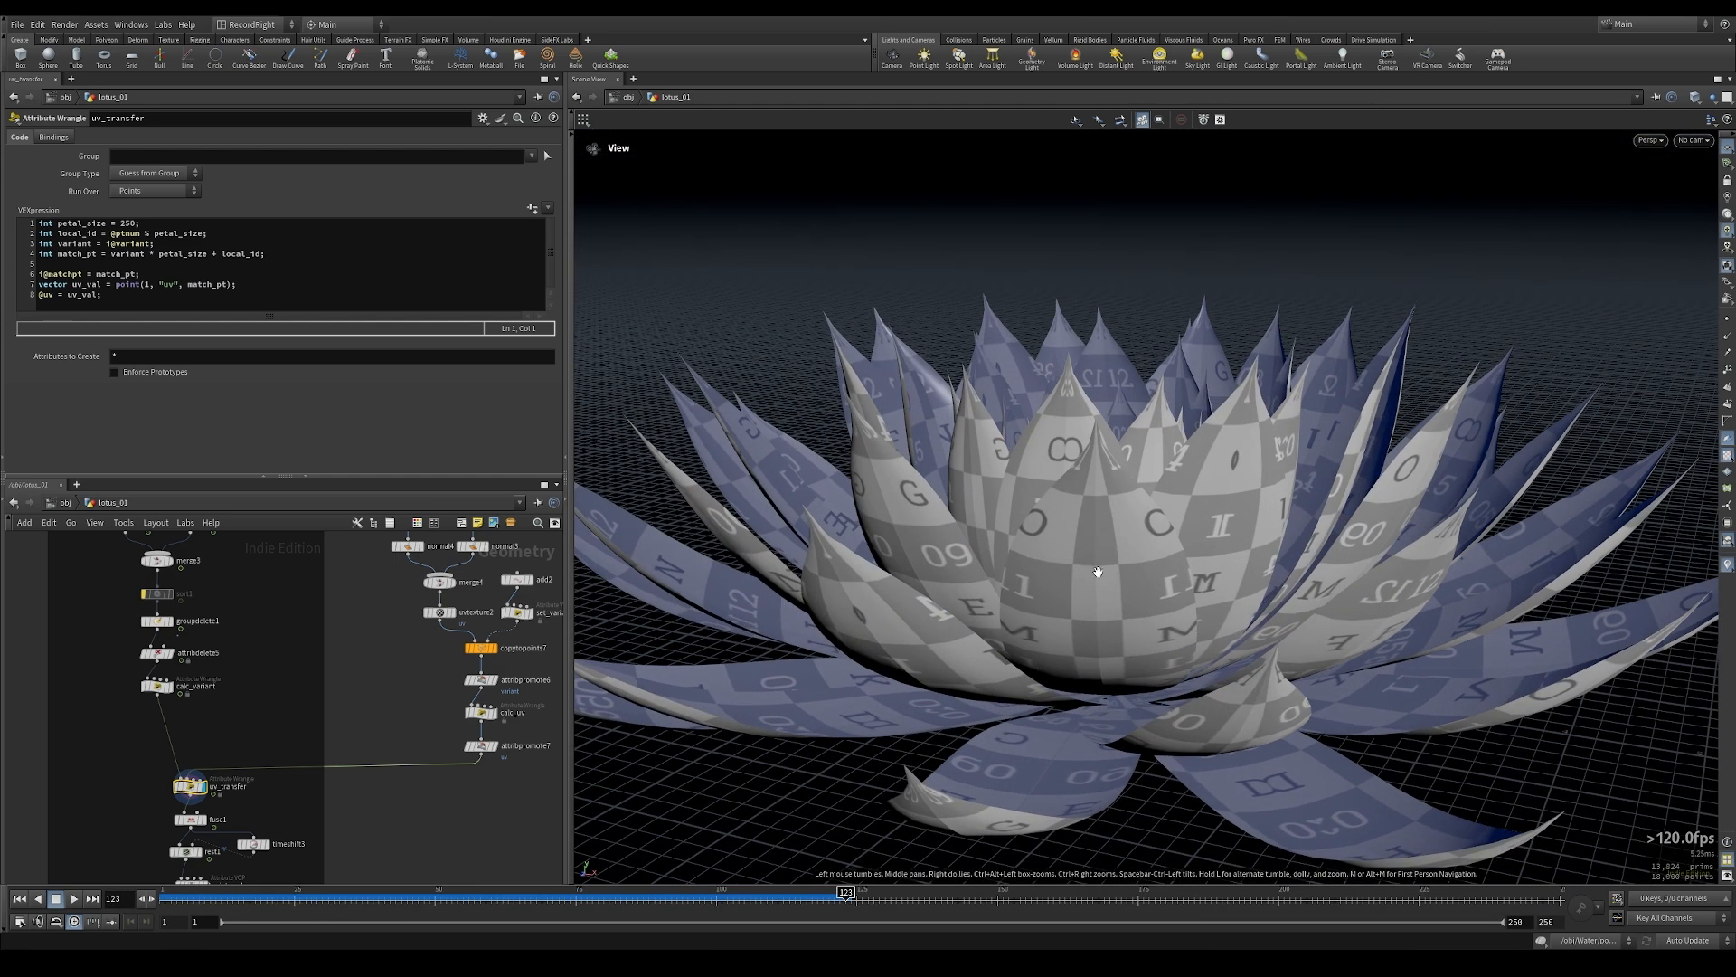
Re-enable the sort2 node in the lotus_01 scene, then switch back to the geo1 scene and select its uv_transfer wrangle
drag(1116, 581, 1025, 454)
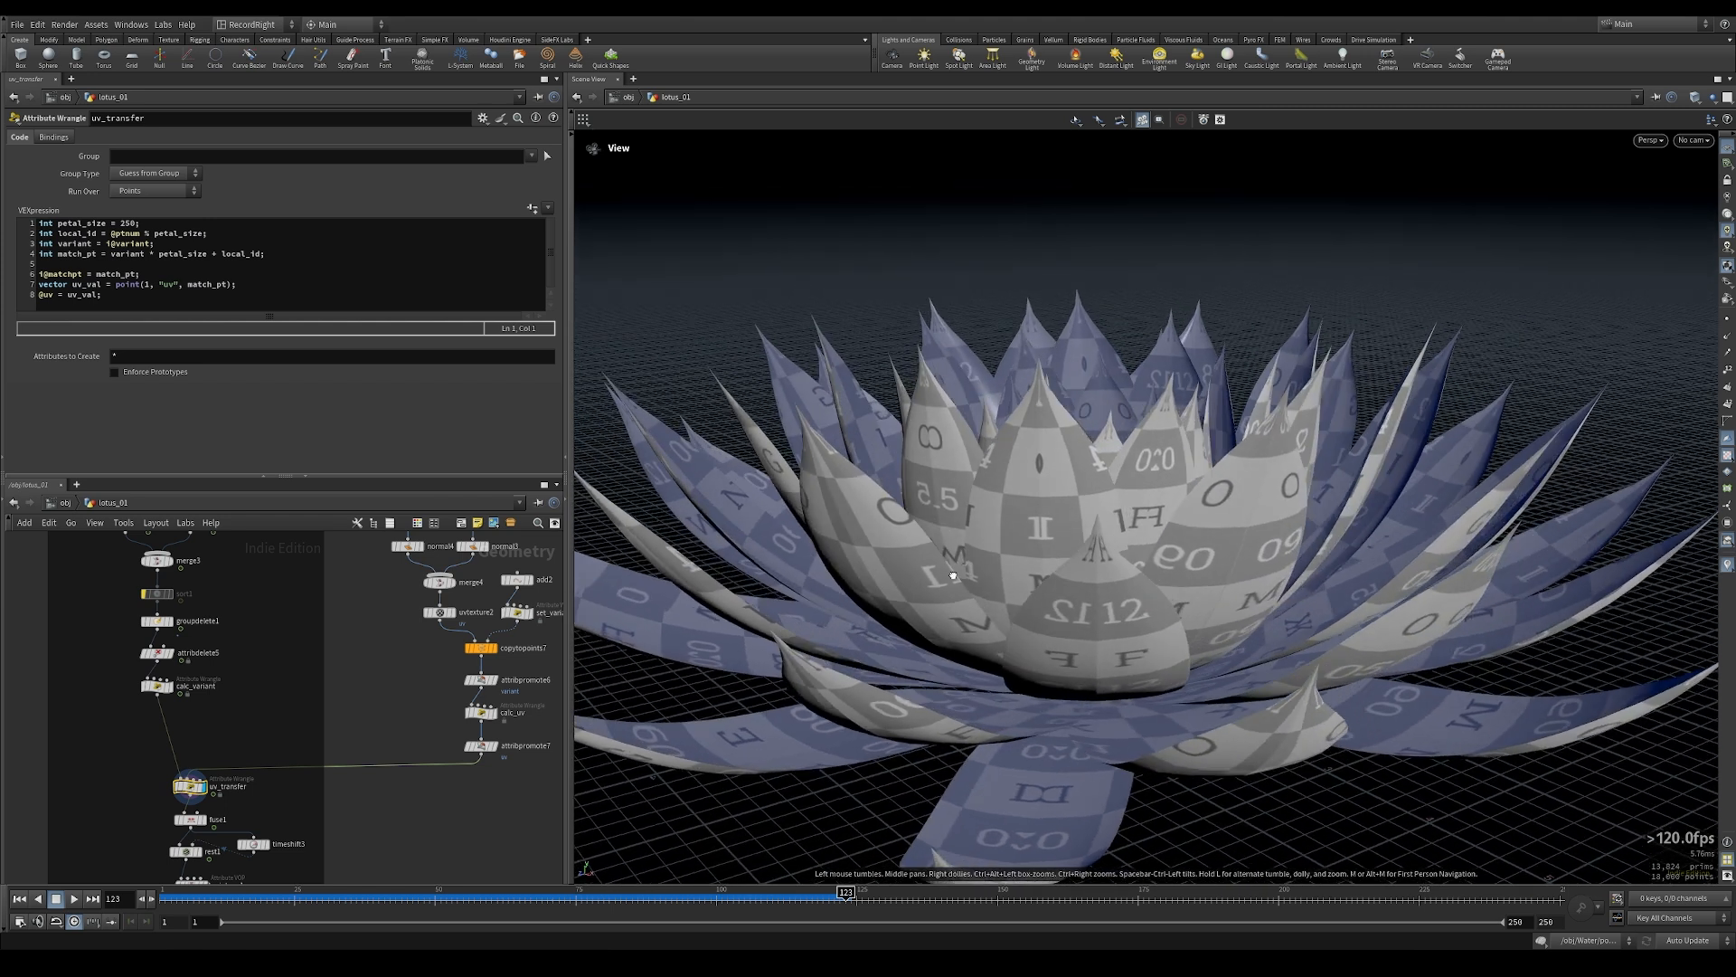
click(144, 596)
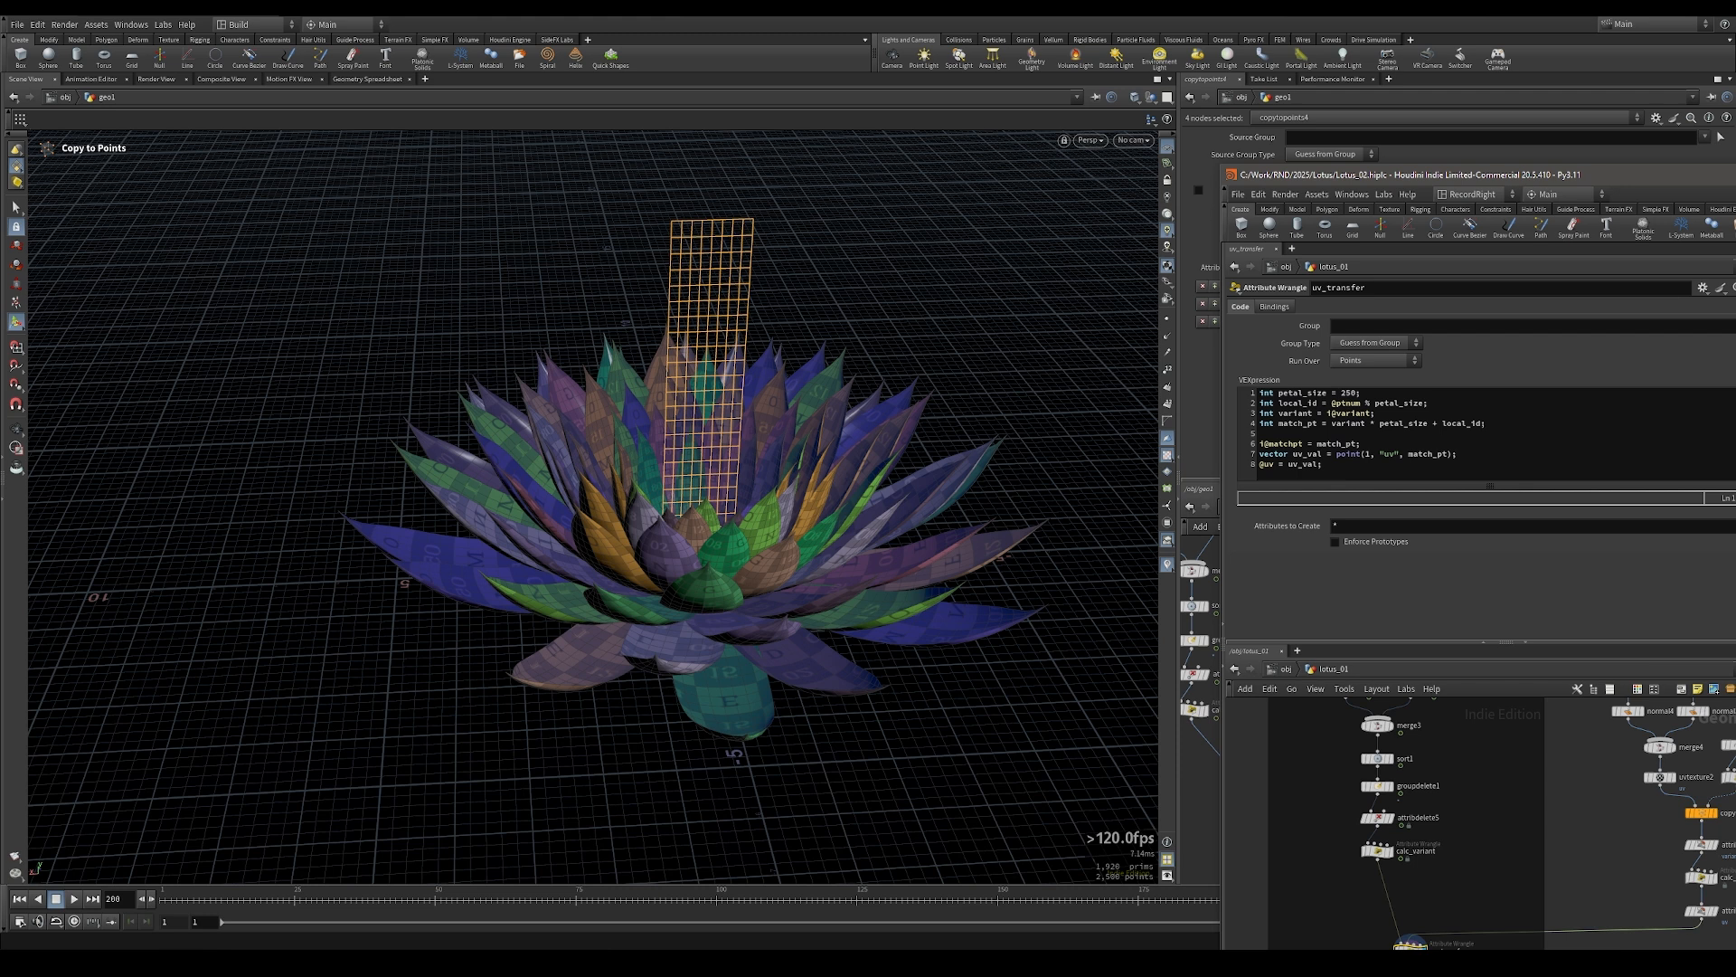
middle_drag(1338, 721, 1474, 643)
scroll(1457, 730, up, 3)
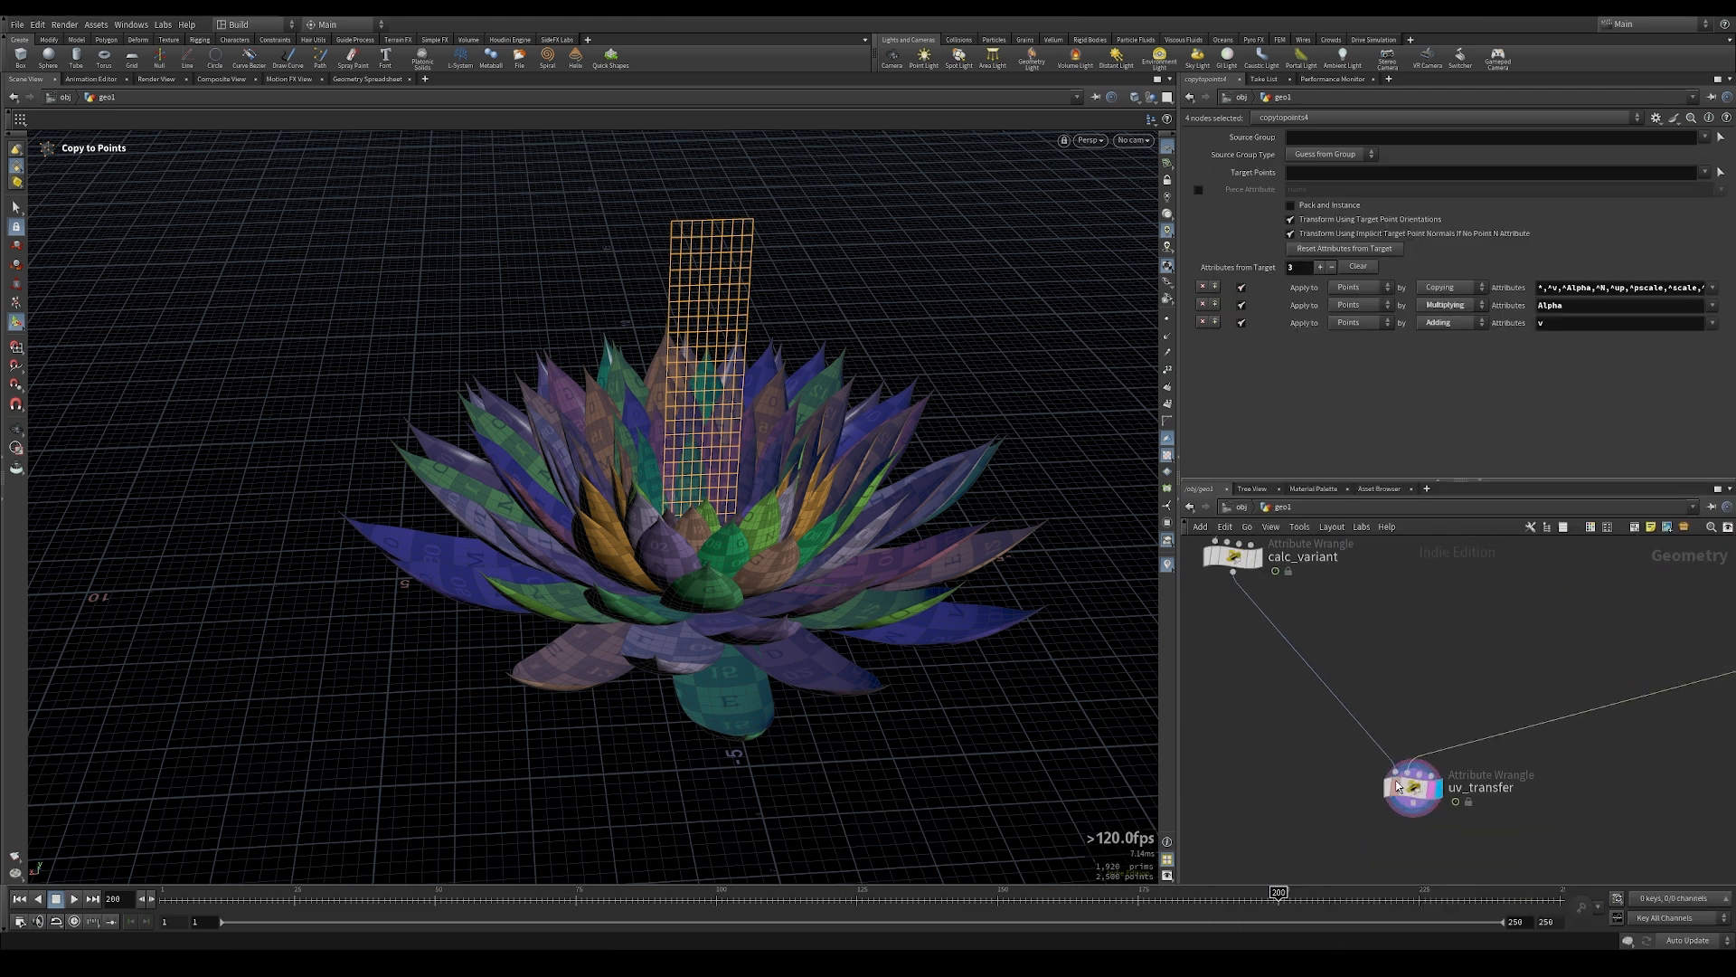
drag(1403, 787, 1318, 686)
middle_drag(1450, 794, 1528, 751)
click(1410, 693)
click(1407, 649)
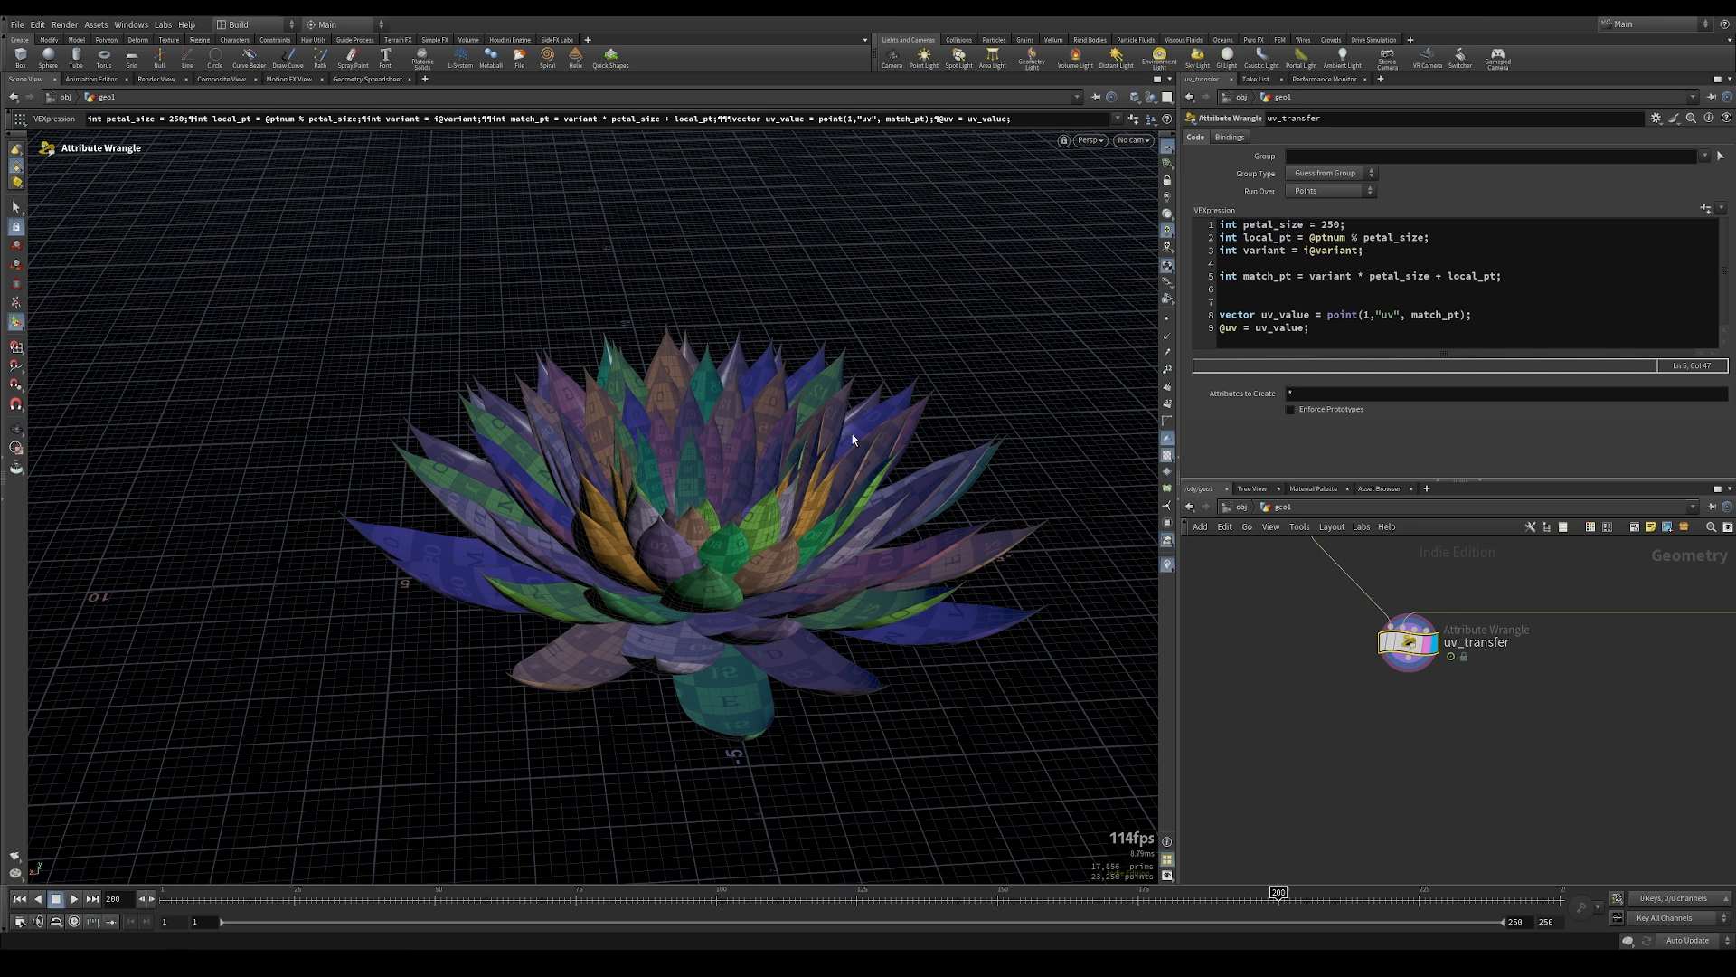
Add a Fuse node below uv_transfer, connected to its output, and display it
key(Tab)
text(null)
key(Return)
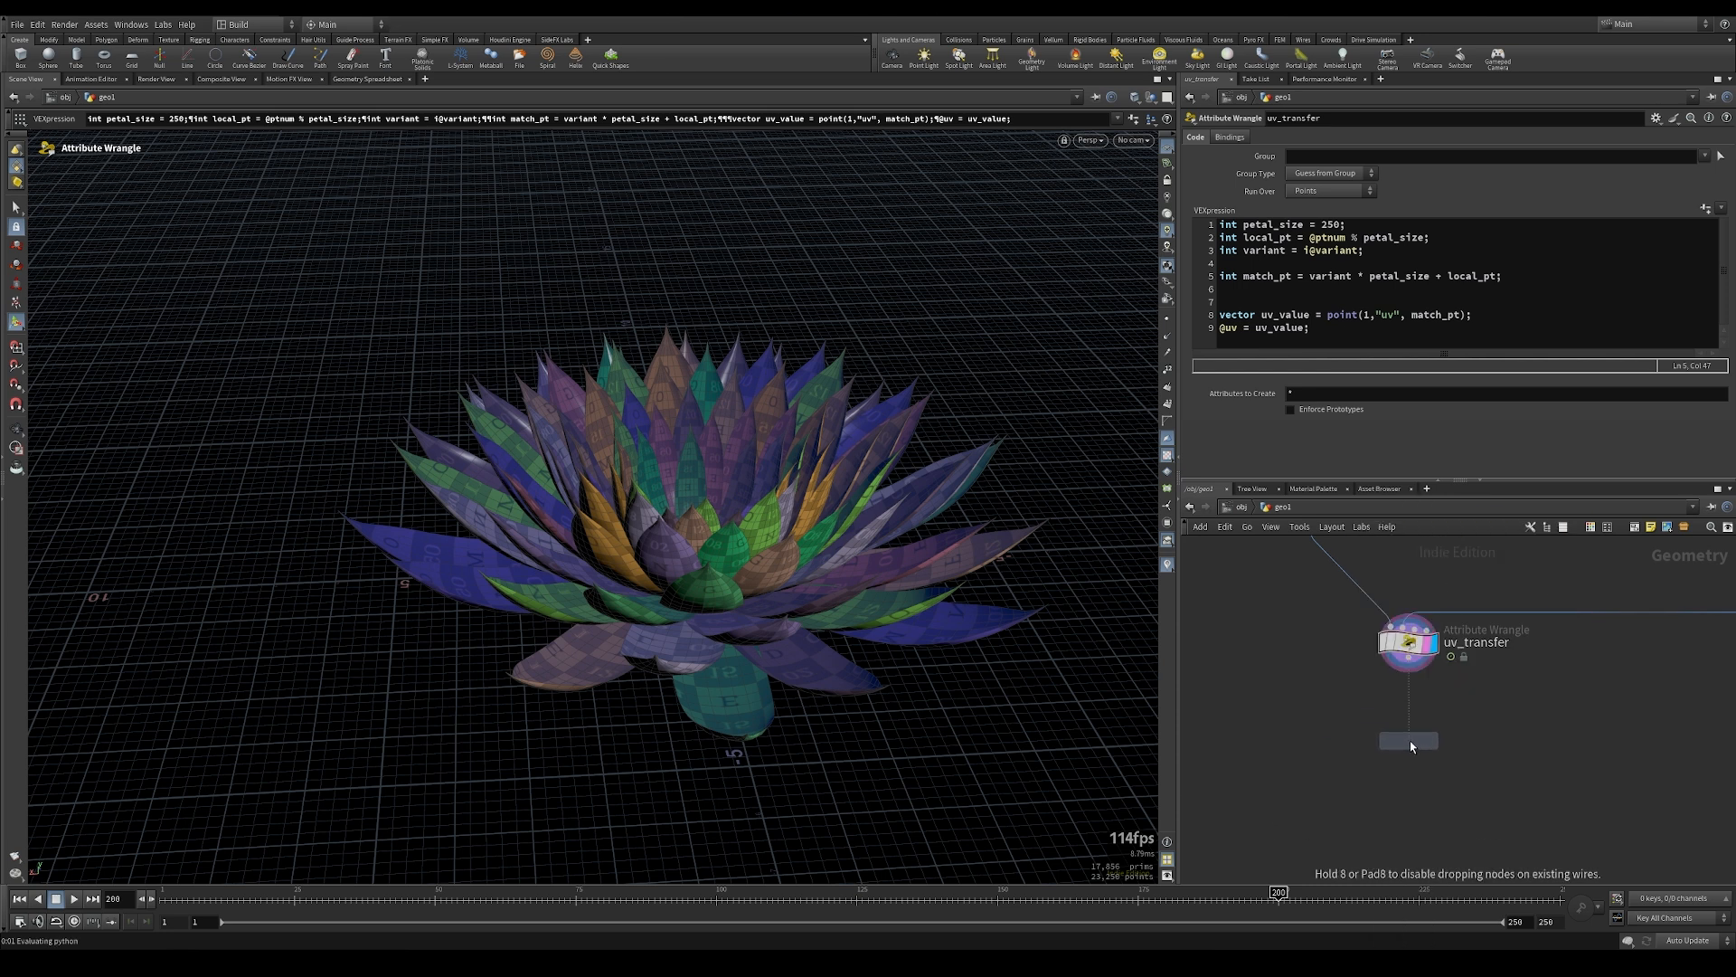
click(1409, 740)
click(1437, 740)
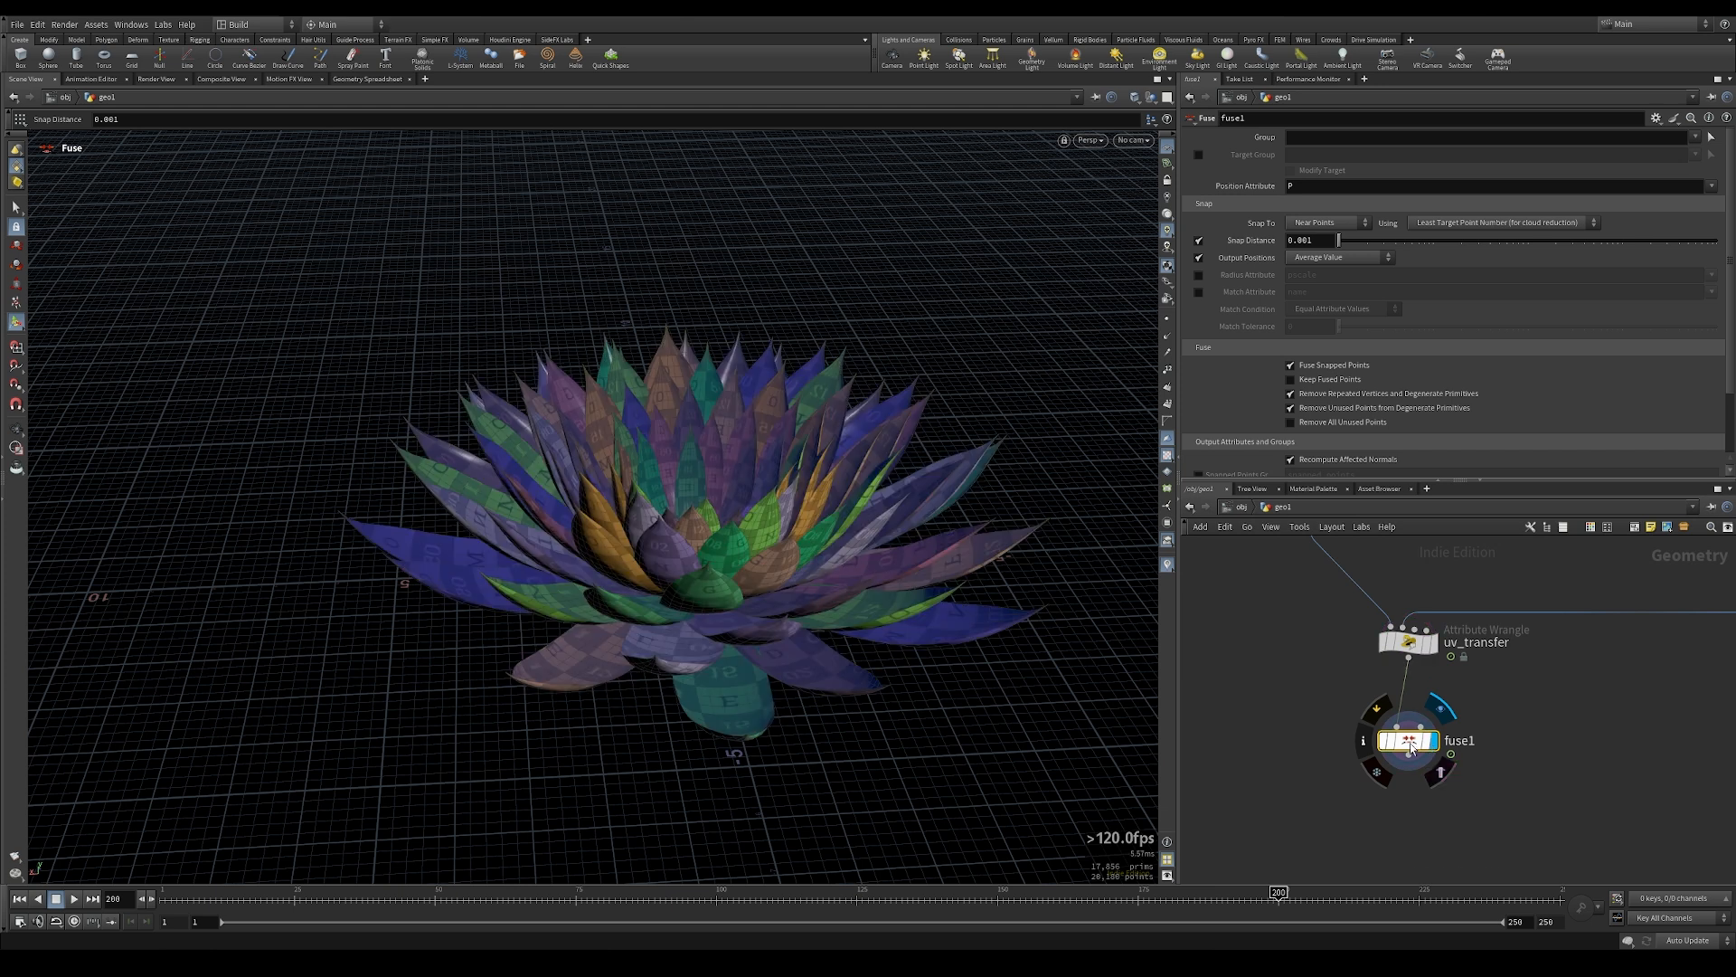
Turn off the petal color visualization and the UV checker texture in the viewport so the lotus shows plain shading
click(1167, 564)
alt+drag(1076, 565, 1150, 407)
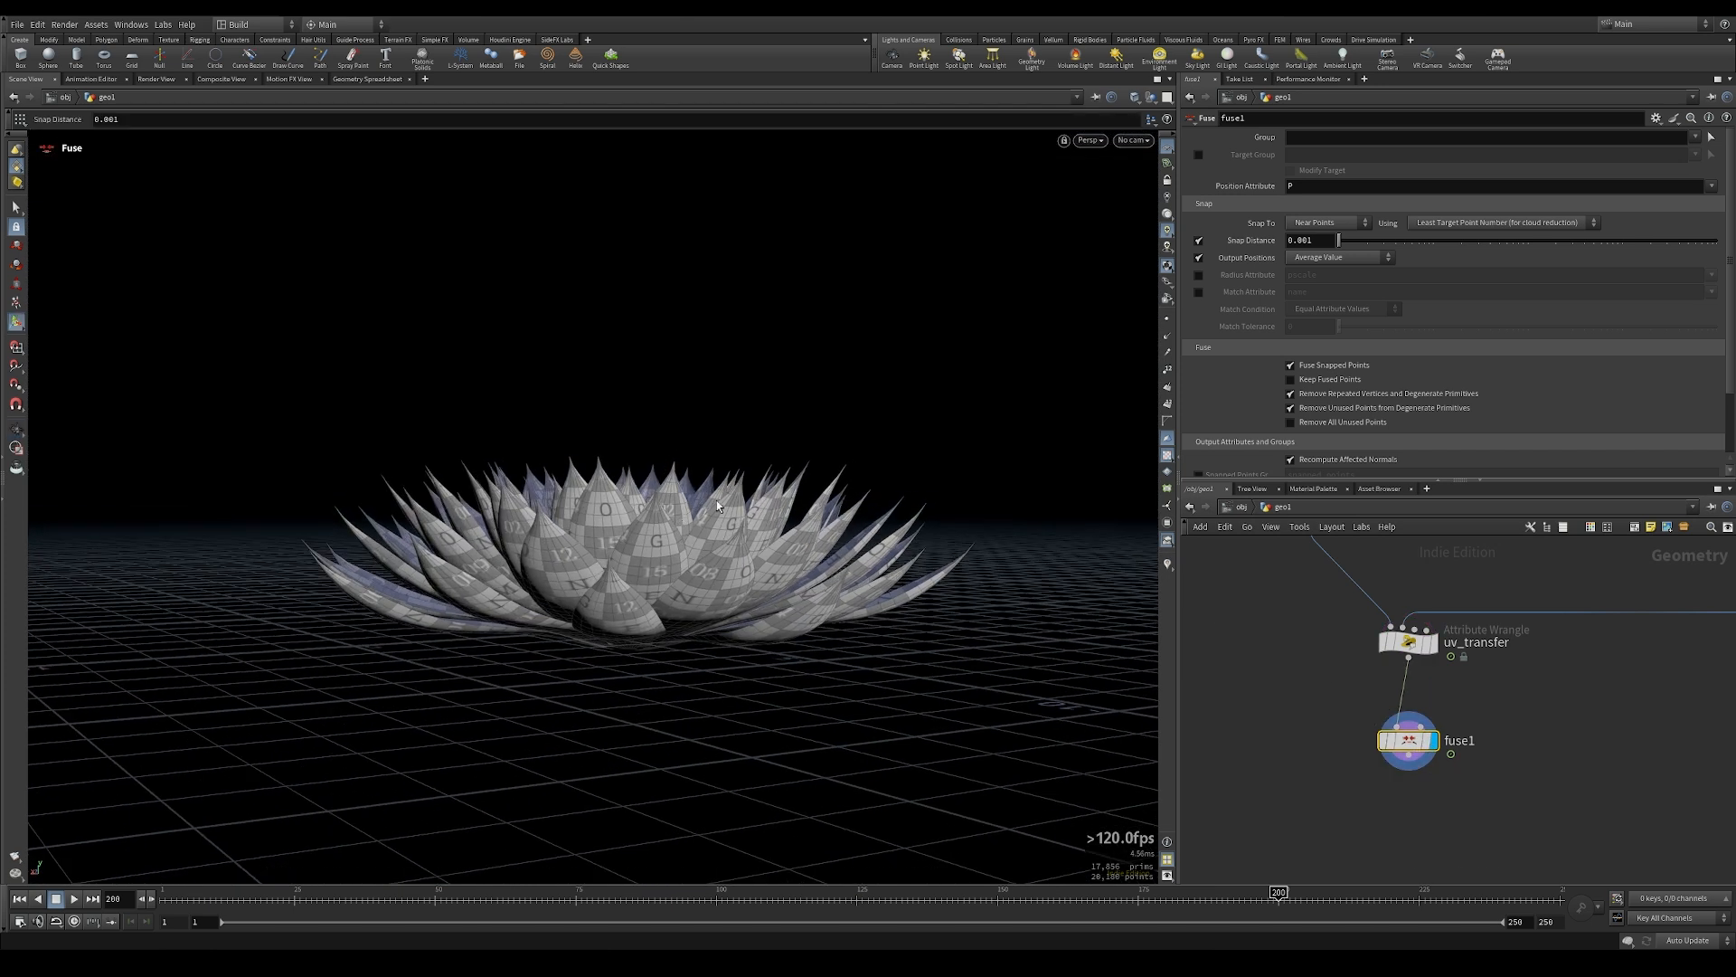
key(shift+w)
click(1167, 440)
click(1167, 440)
click(1168, 456)
scroll(713, 527, up, 3)
alt+drag(713, 527, 615, 602)
alt+drag(621, 543, 657, 537)
Add a Rest Position node below fuse1 and wire fuse1 into its first input
middle_drag(1387, 787, 1354, 663)
scroll(1394, 734, up, 3)
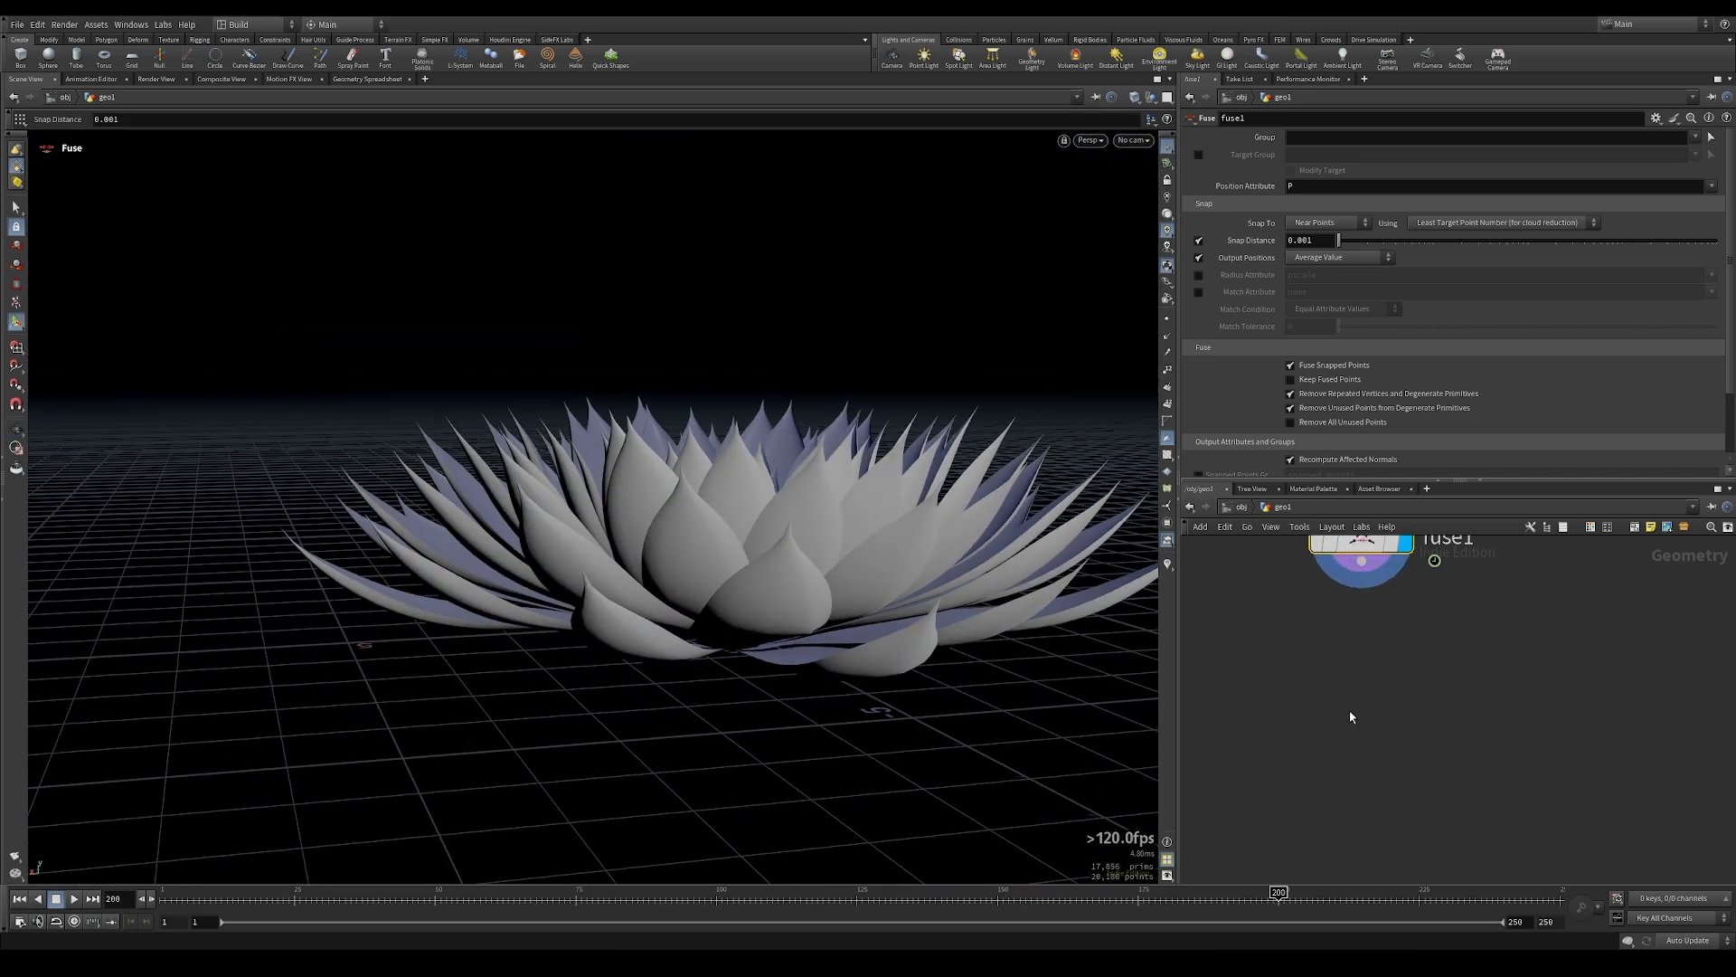
key(Tab)
text(rest)
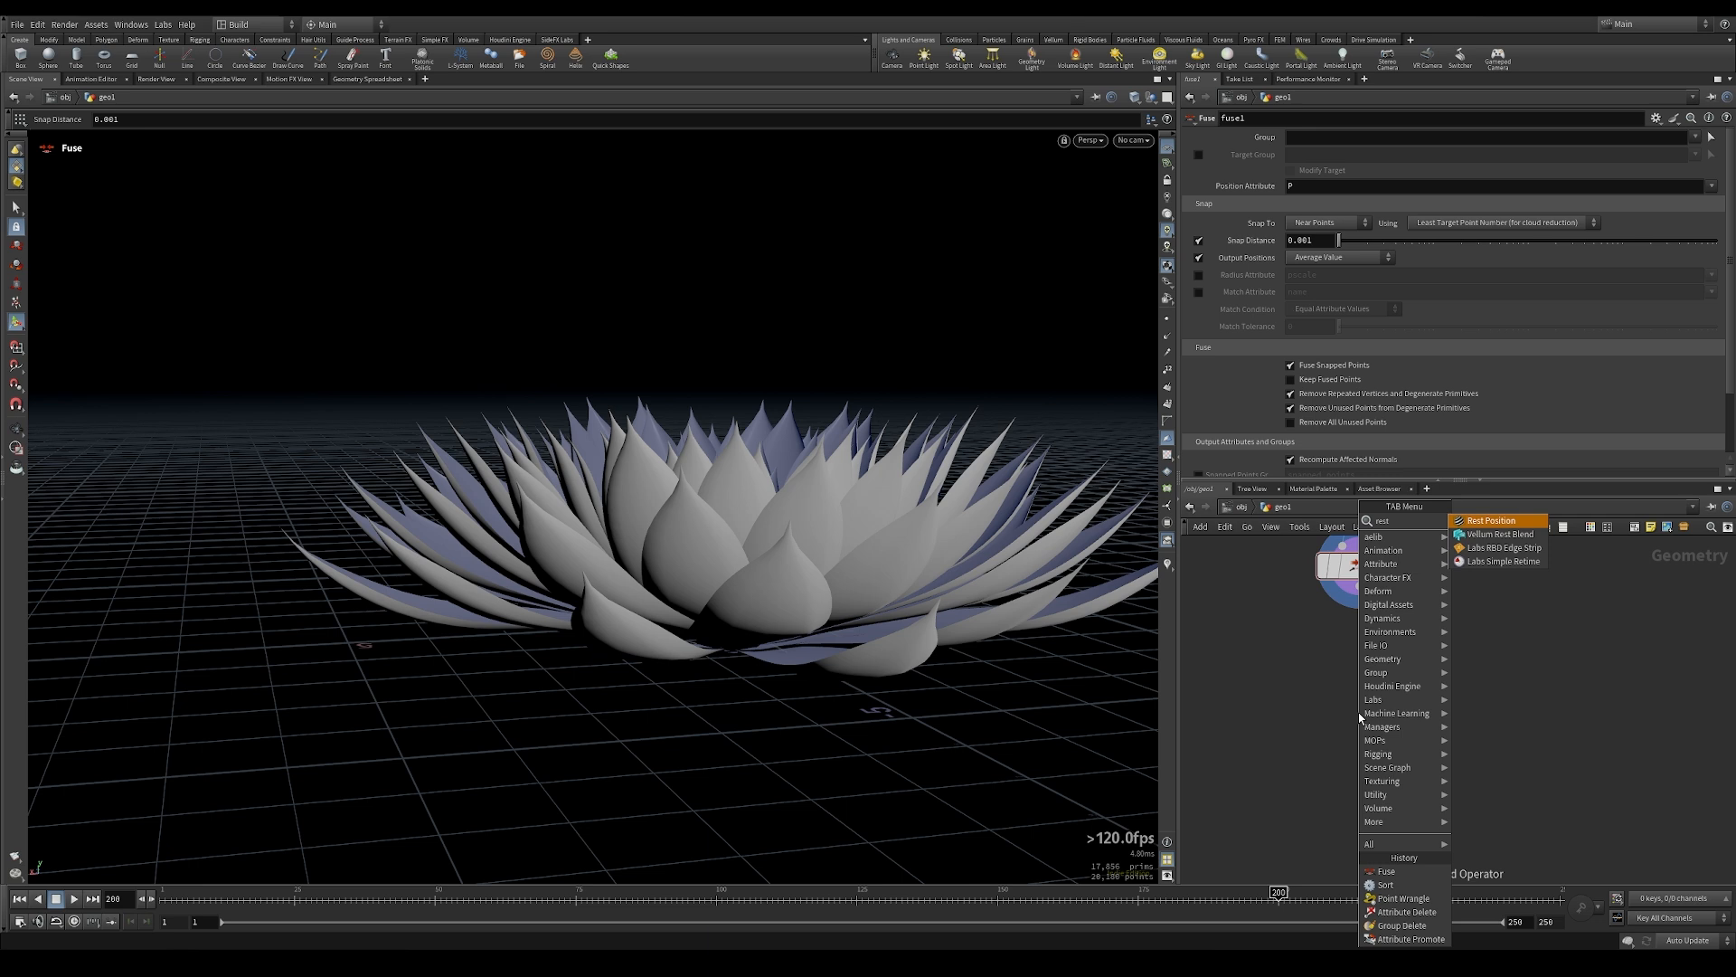
key(Return)
click(1359, 715)
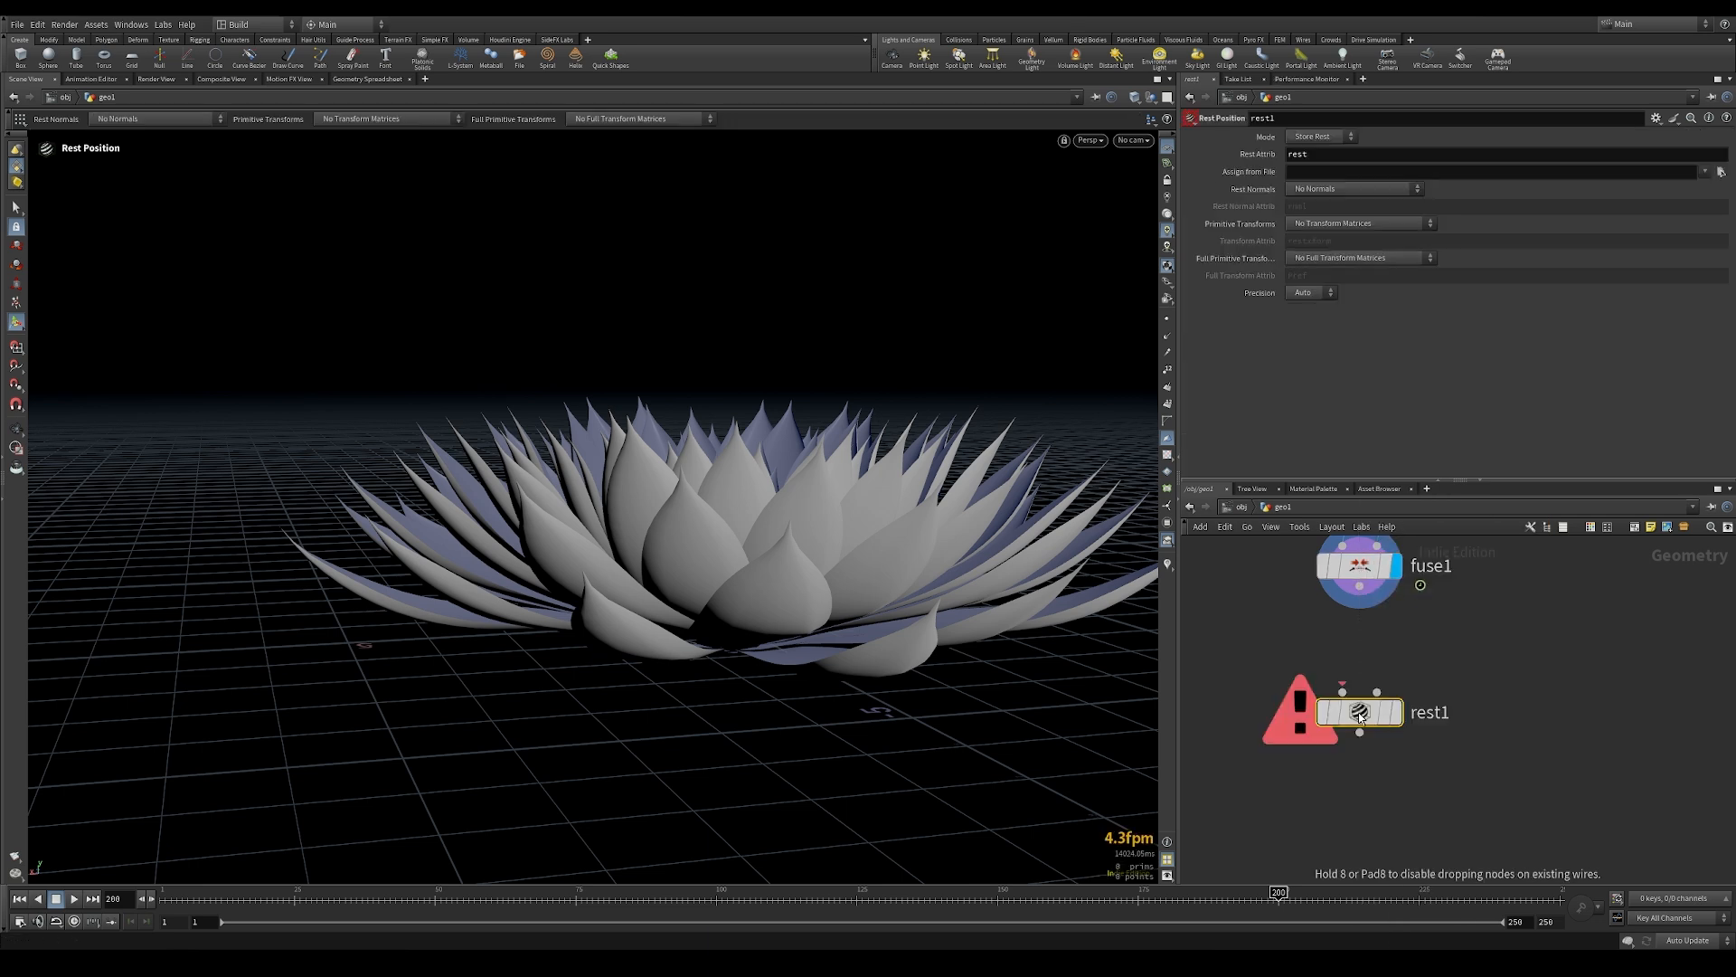
mouse_move(1359, 715)
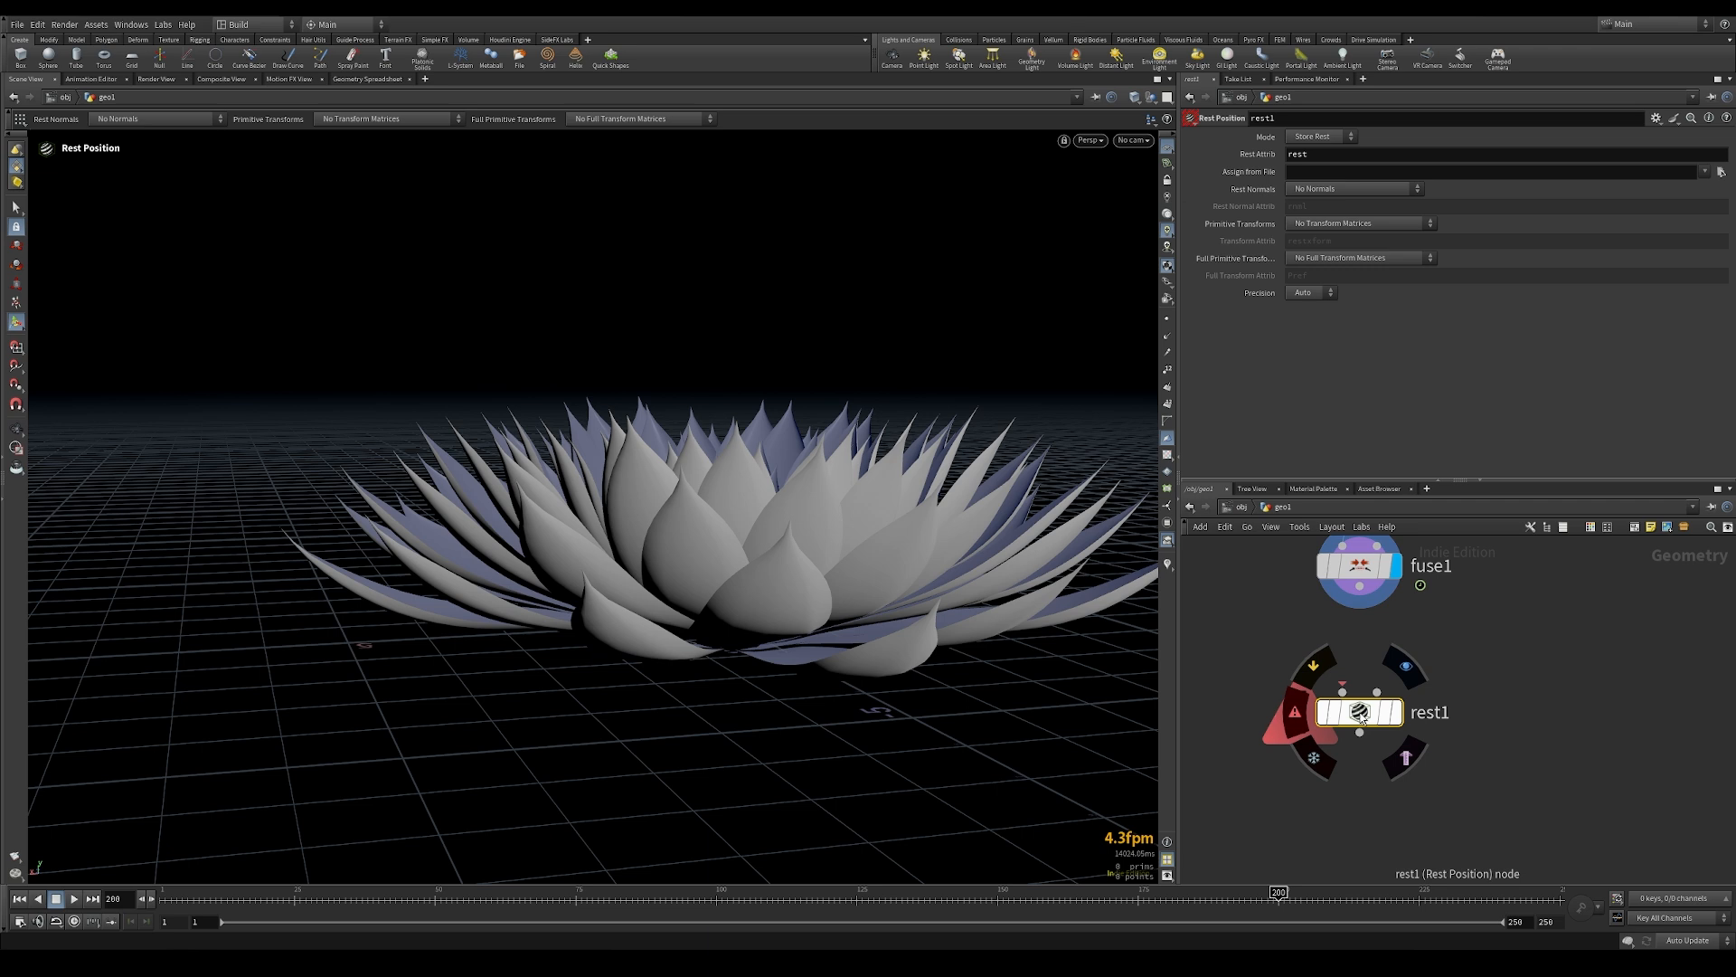
drag(1360, 715, 1368, 760)
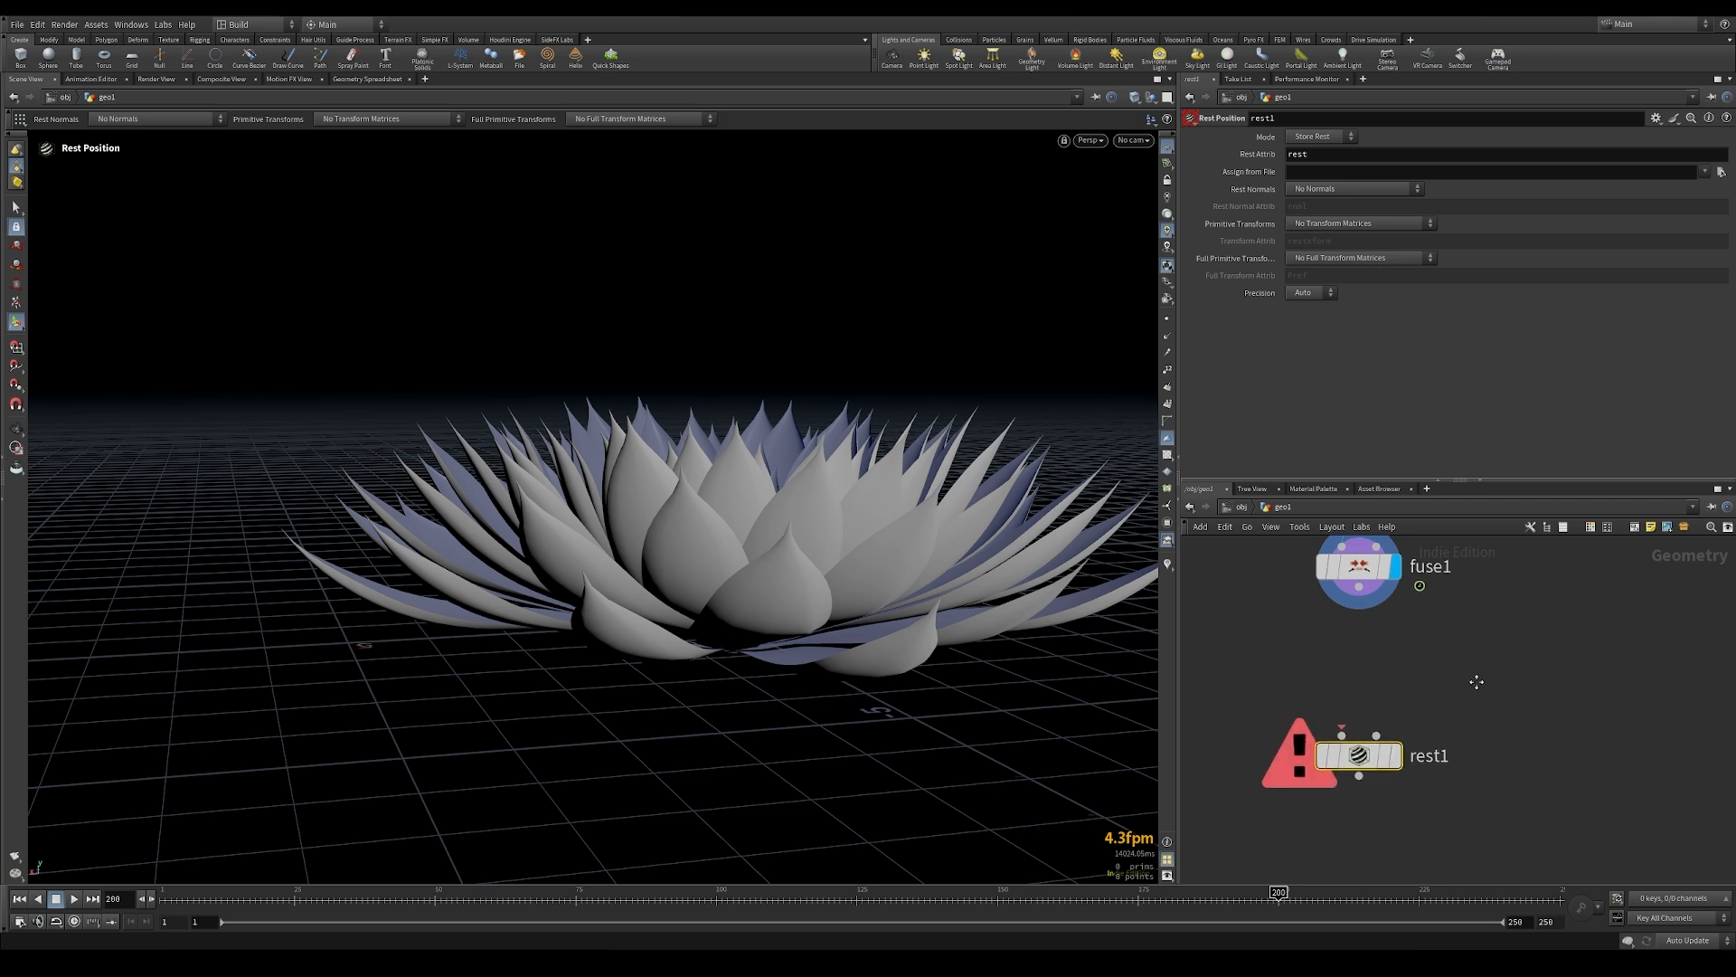
middle_drag(1477, 682, 1447, 715)
drag(1330, 620, 1311, 768)
Add a Time Shift node beside the chain, fed by fuse1, and display it
mouse_move(1293, 781)
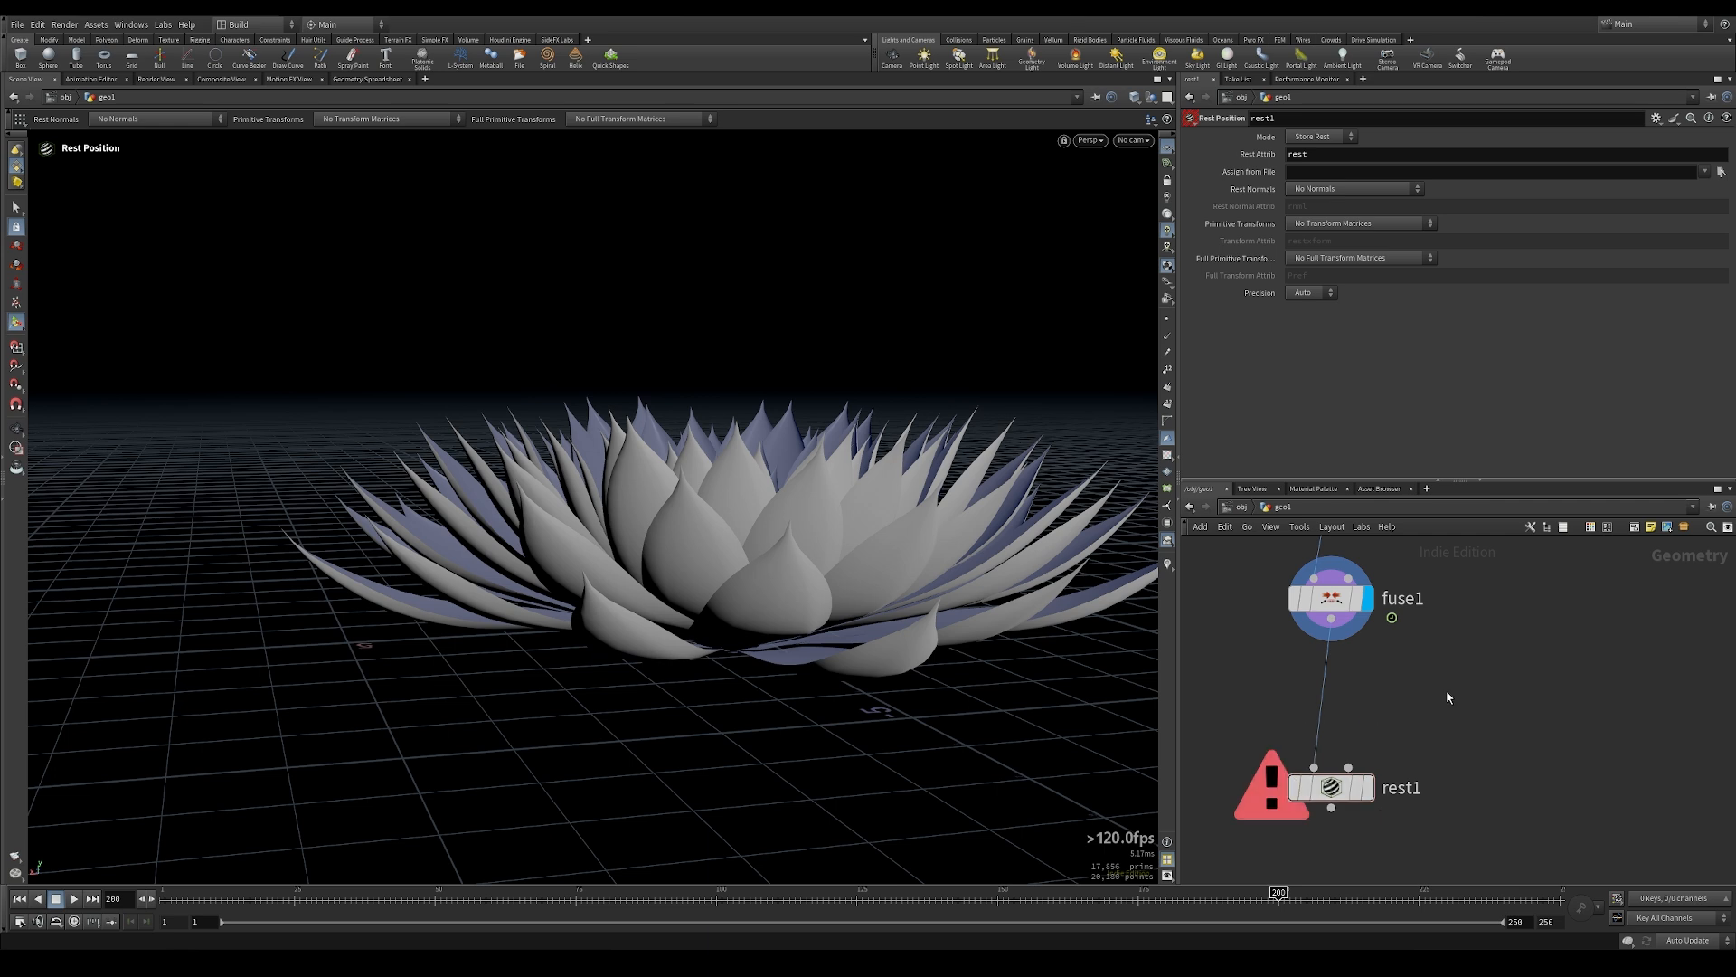
key(Tab)
text(time)
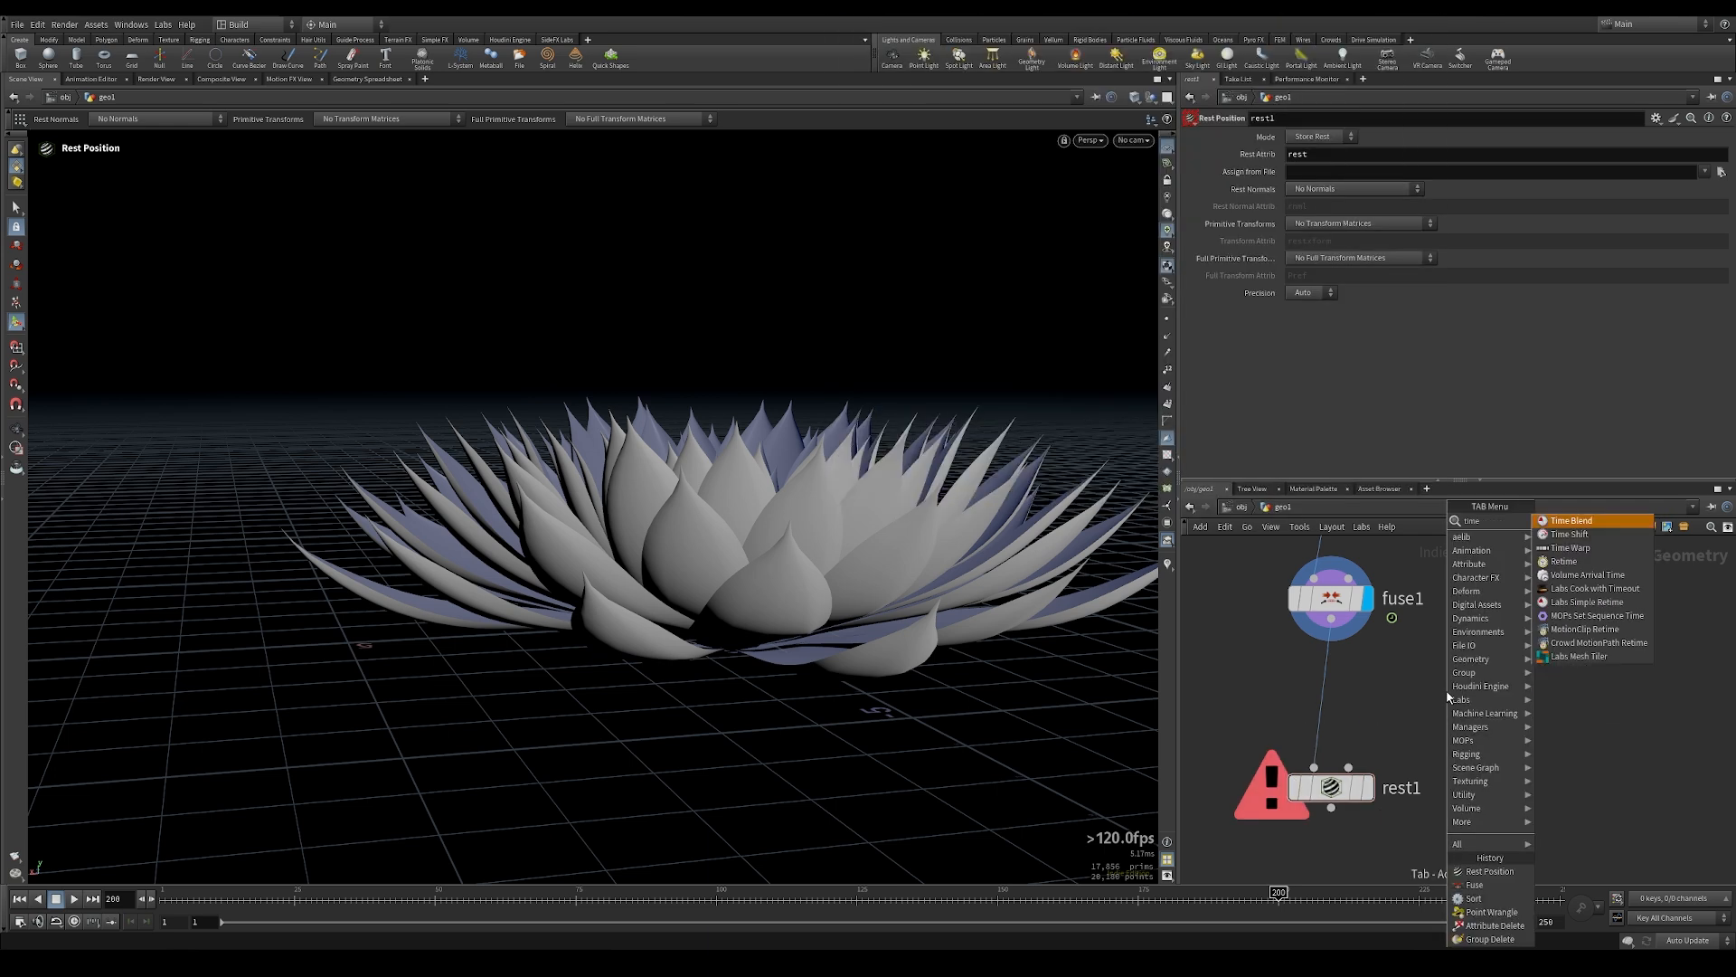
key(Down)
key(Return)
click(1456, 706)
click(1330, 638)
click(1459, 686)
Move the timeline to frame 250 and delete the channels on the Time Shift's Frame so it holds at 250
drag(881, 898, 1559, 898)
right_click(1262, 154)
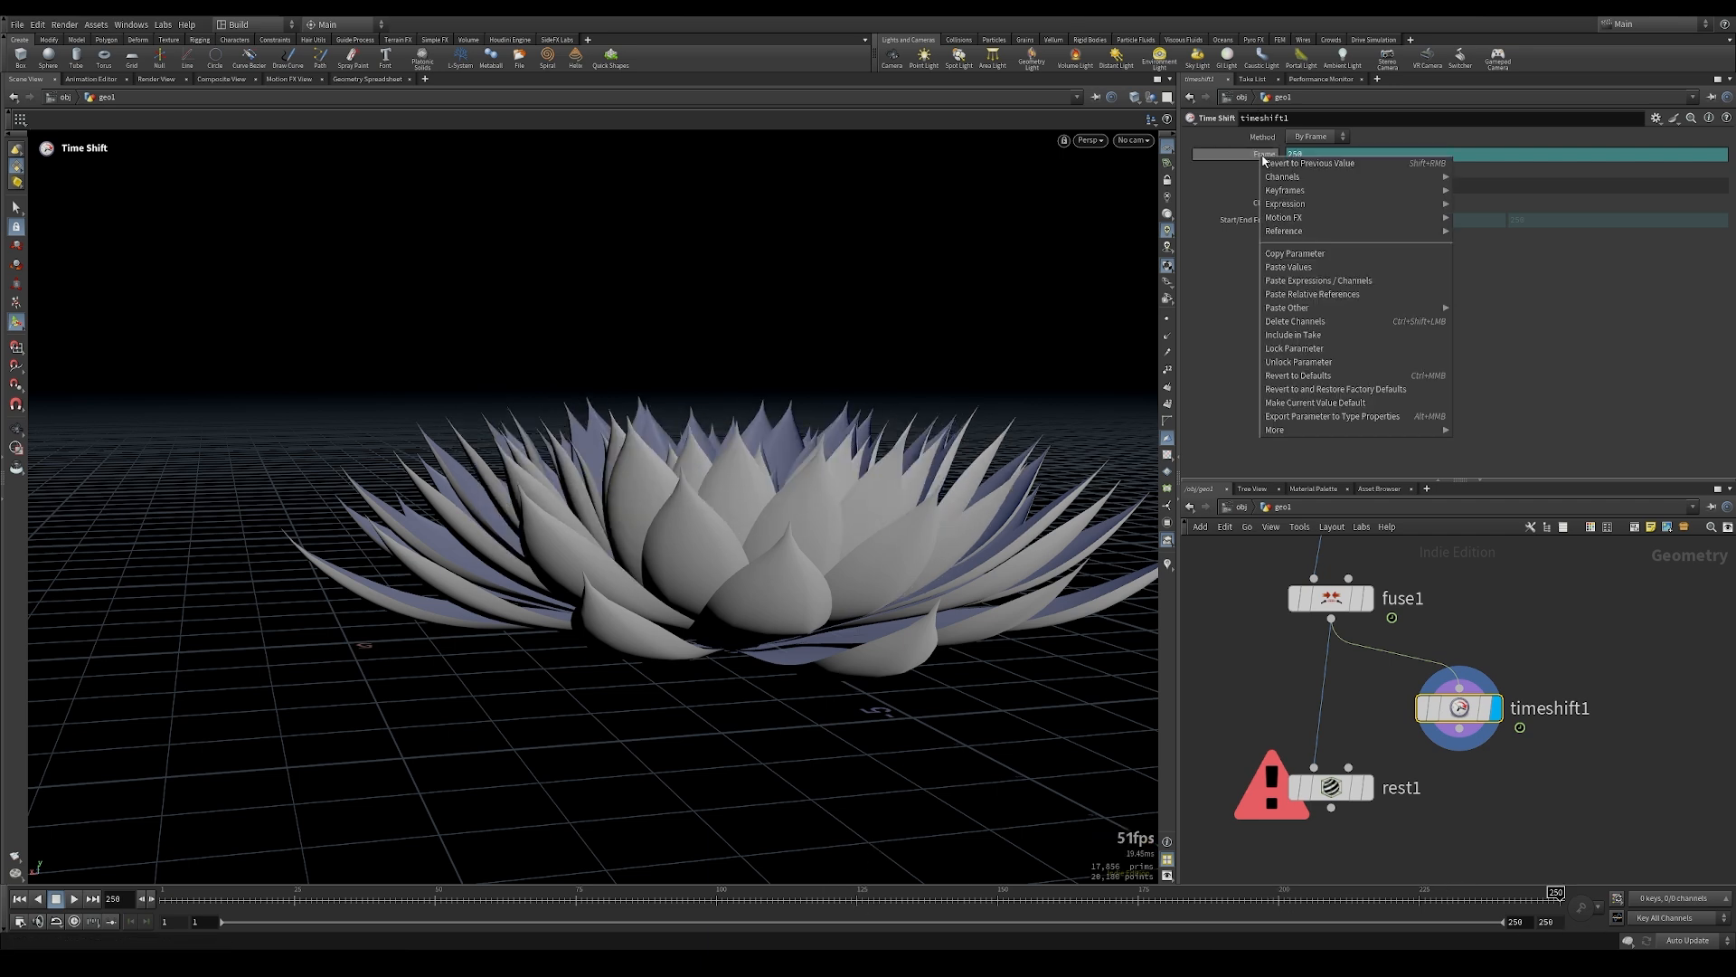
click(1313, 322)
Wire timeshift1 into the second input of rest1 and display rest1
middle_drag(1373, 797, 1410, 689)
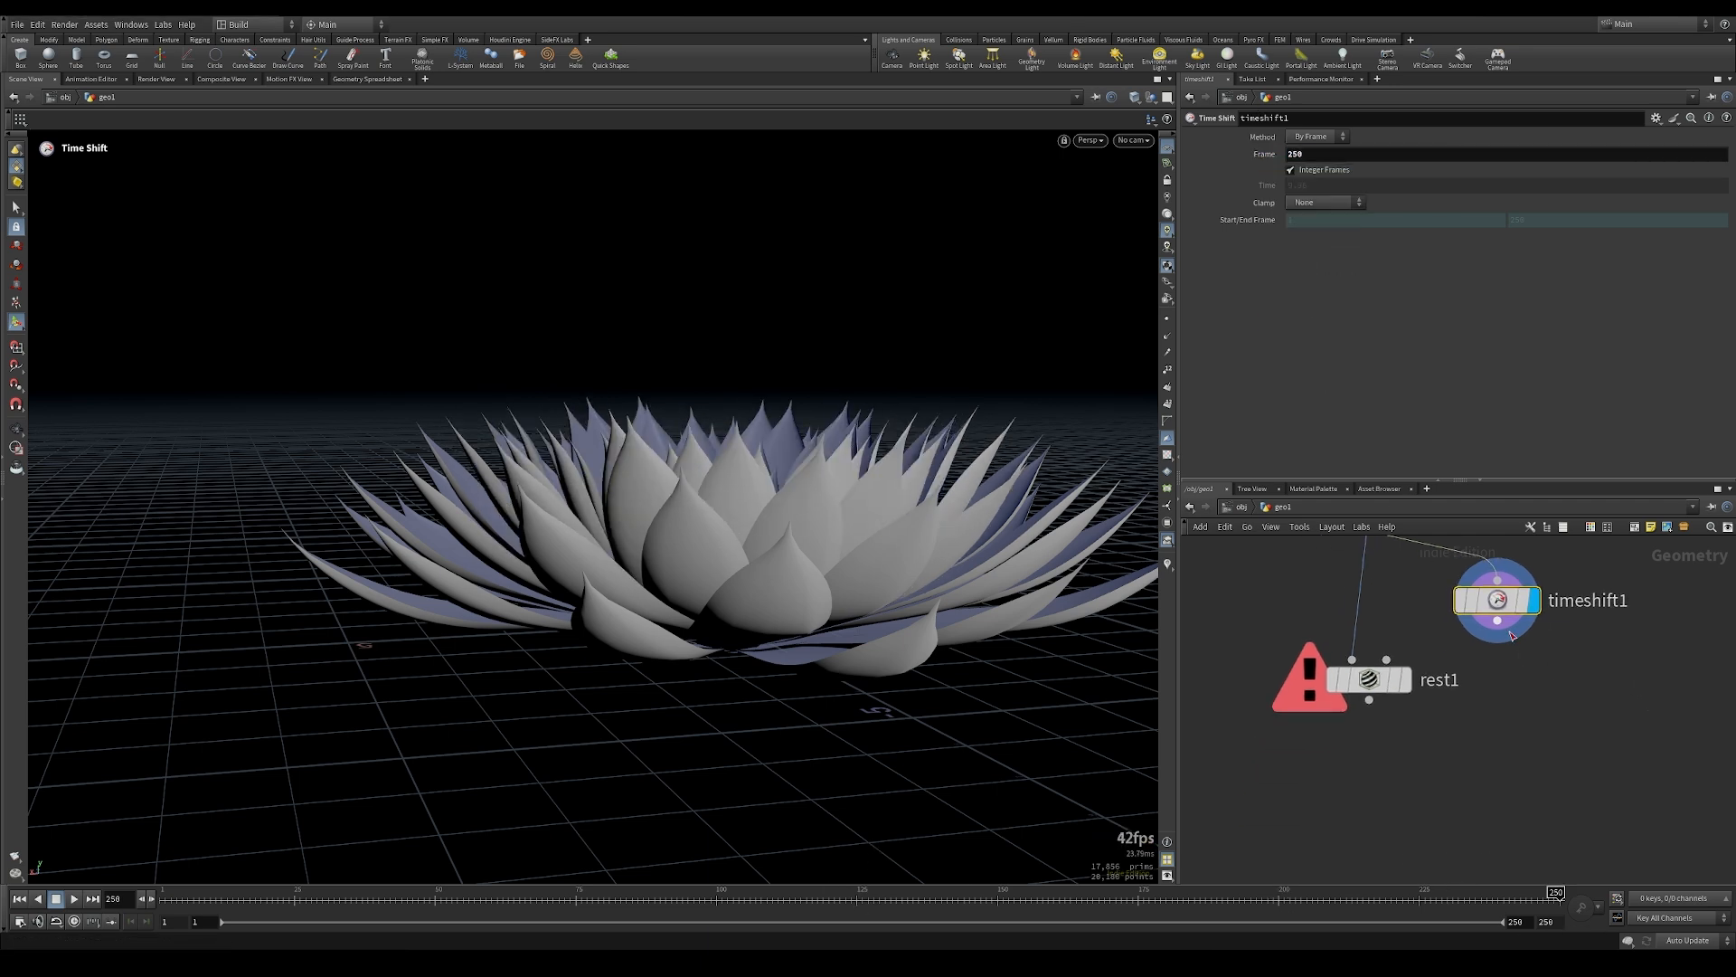
click(1411, 689)
click(1395, 684)
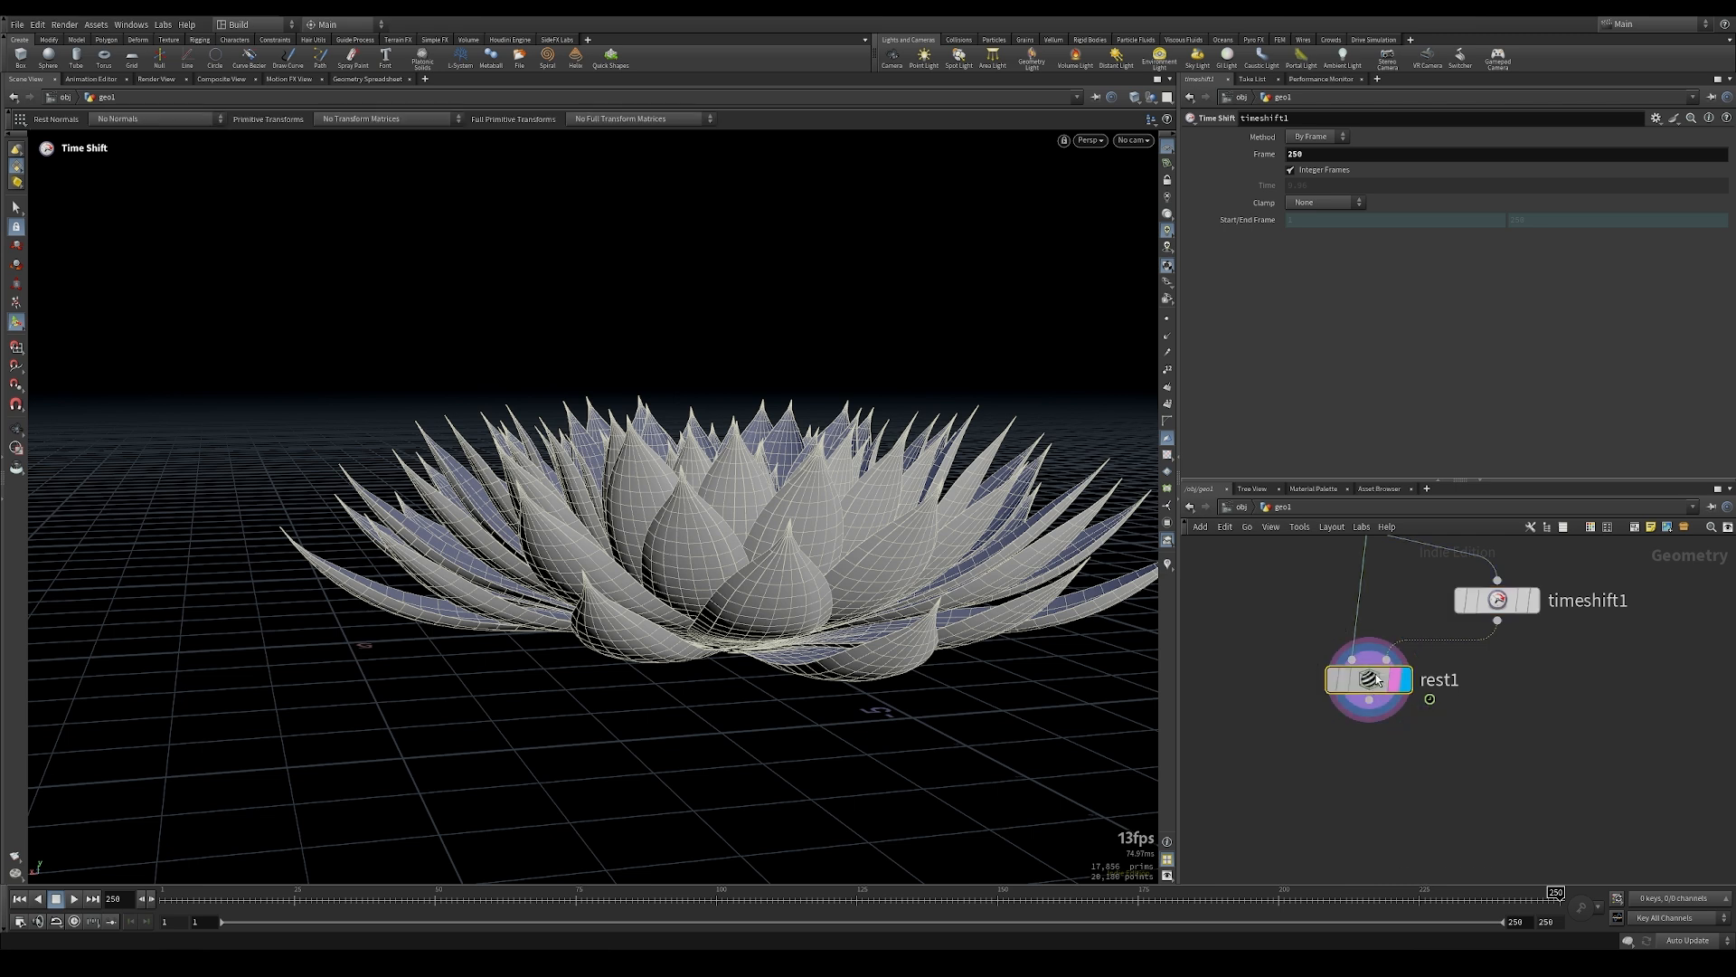
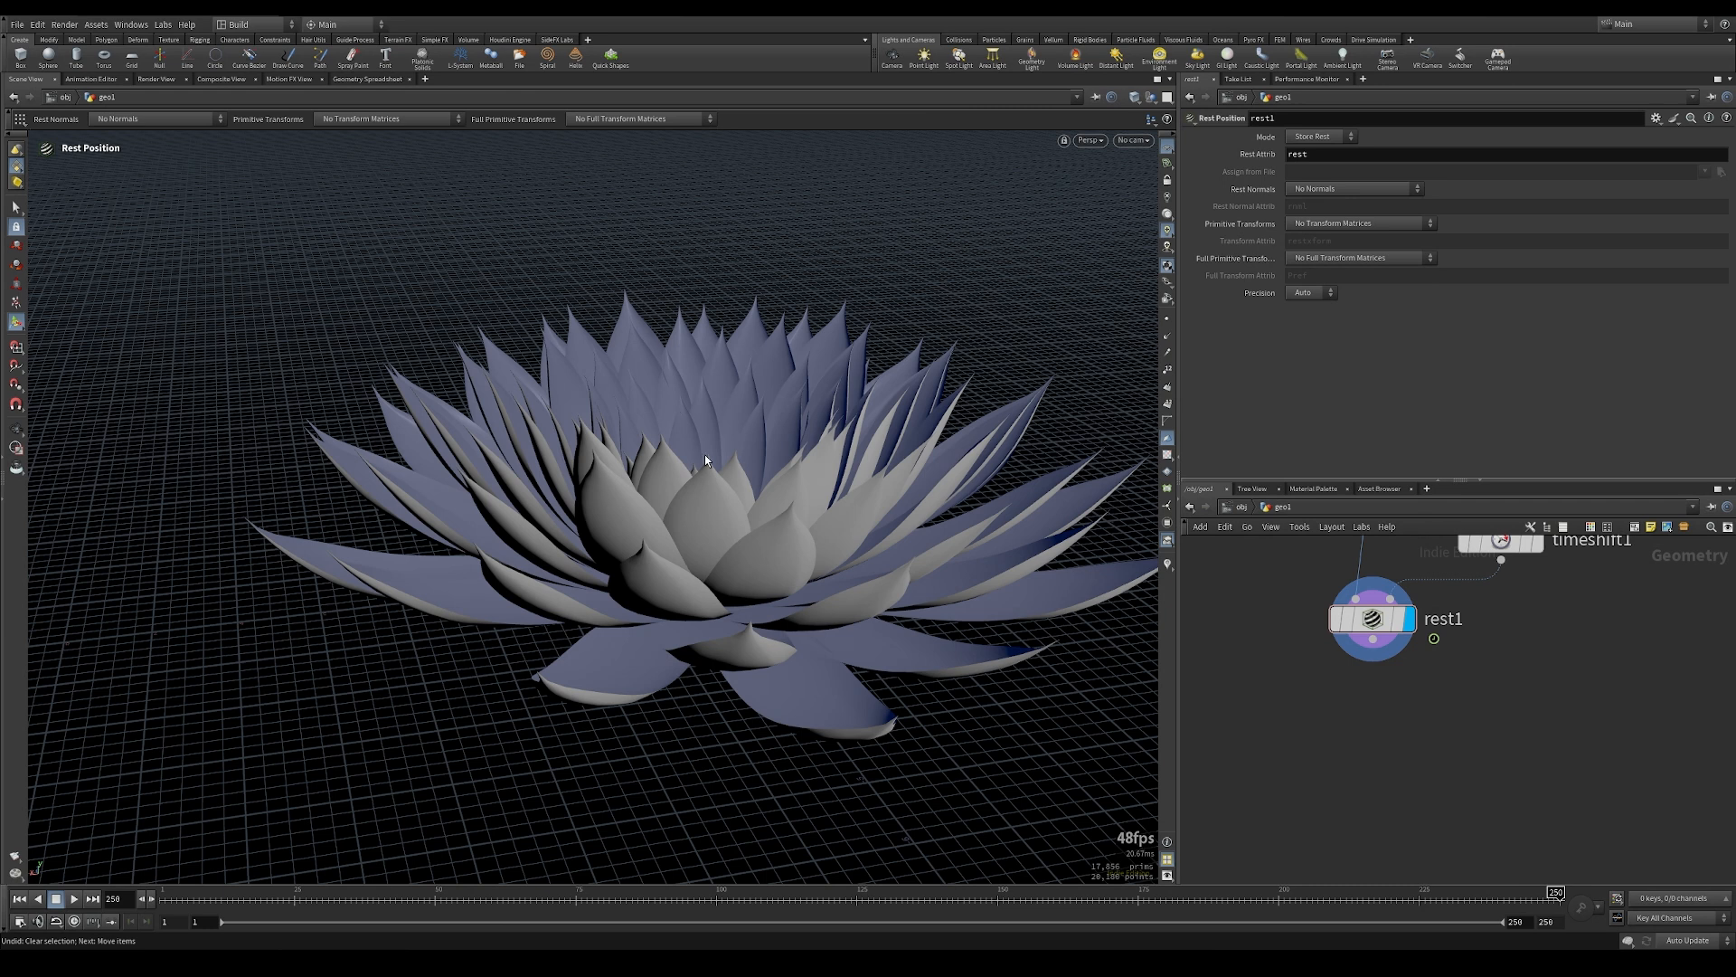
Add a Point VOP below rest1 and wire rest1 into its first input
key(Tab)
text(group)
key(Down)
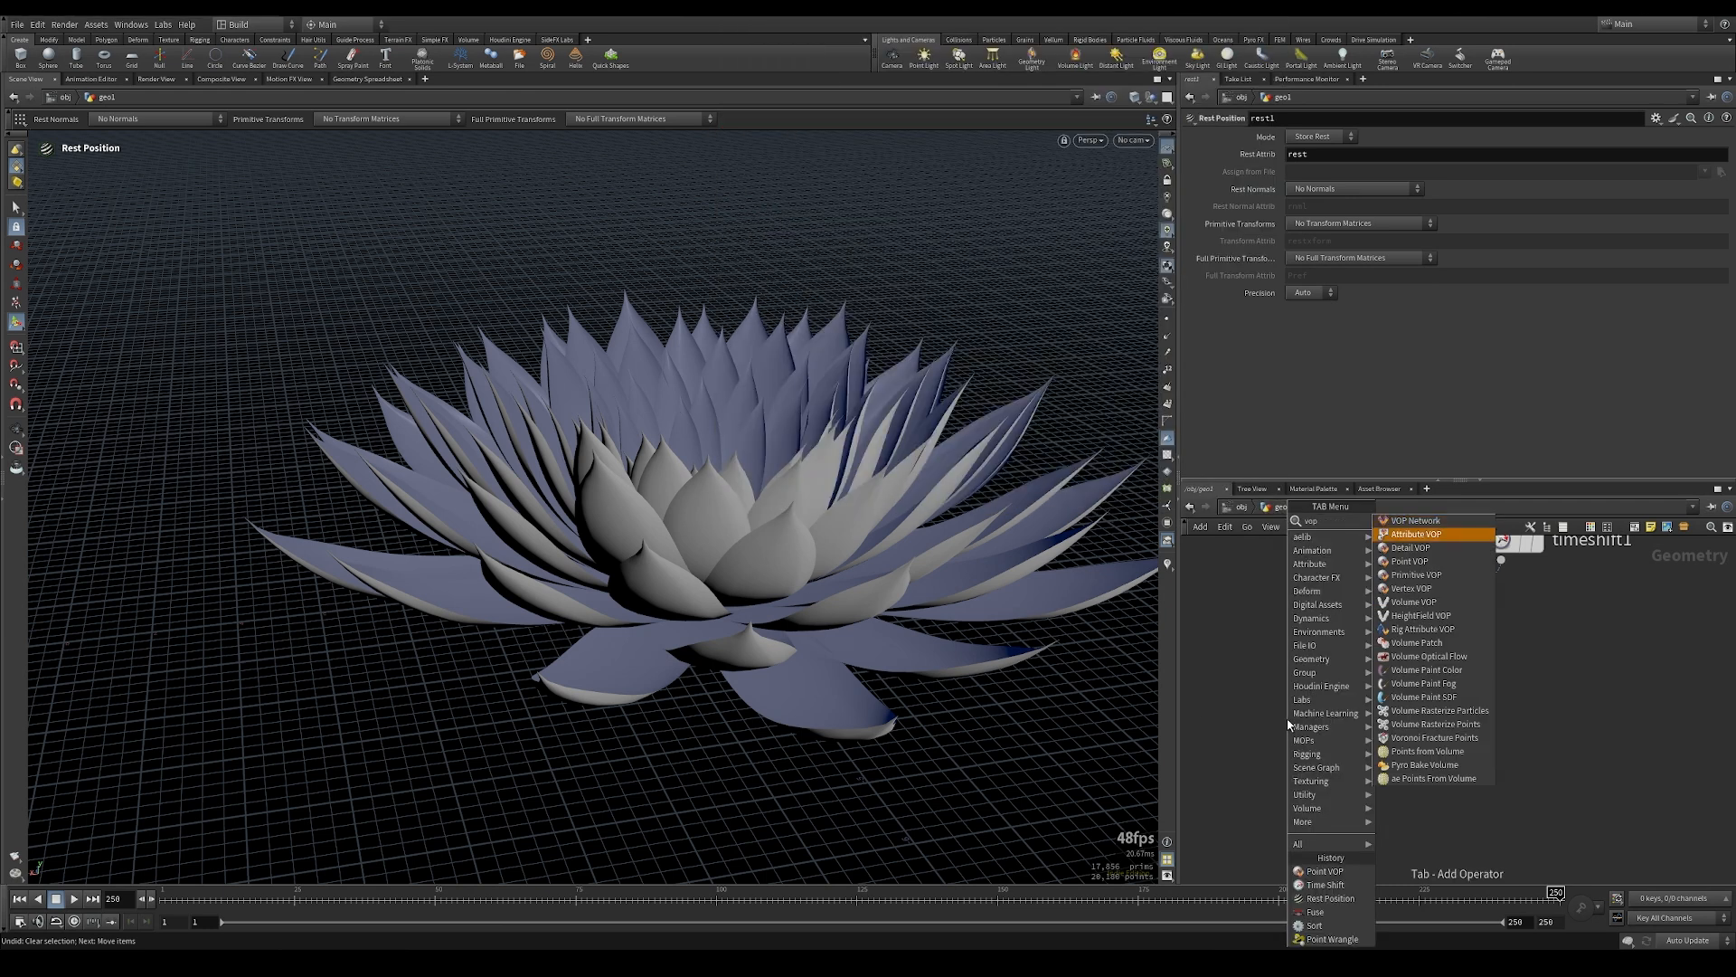
key(Down)
key(Down)
key(Return)
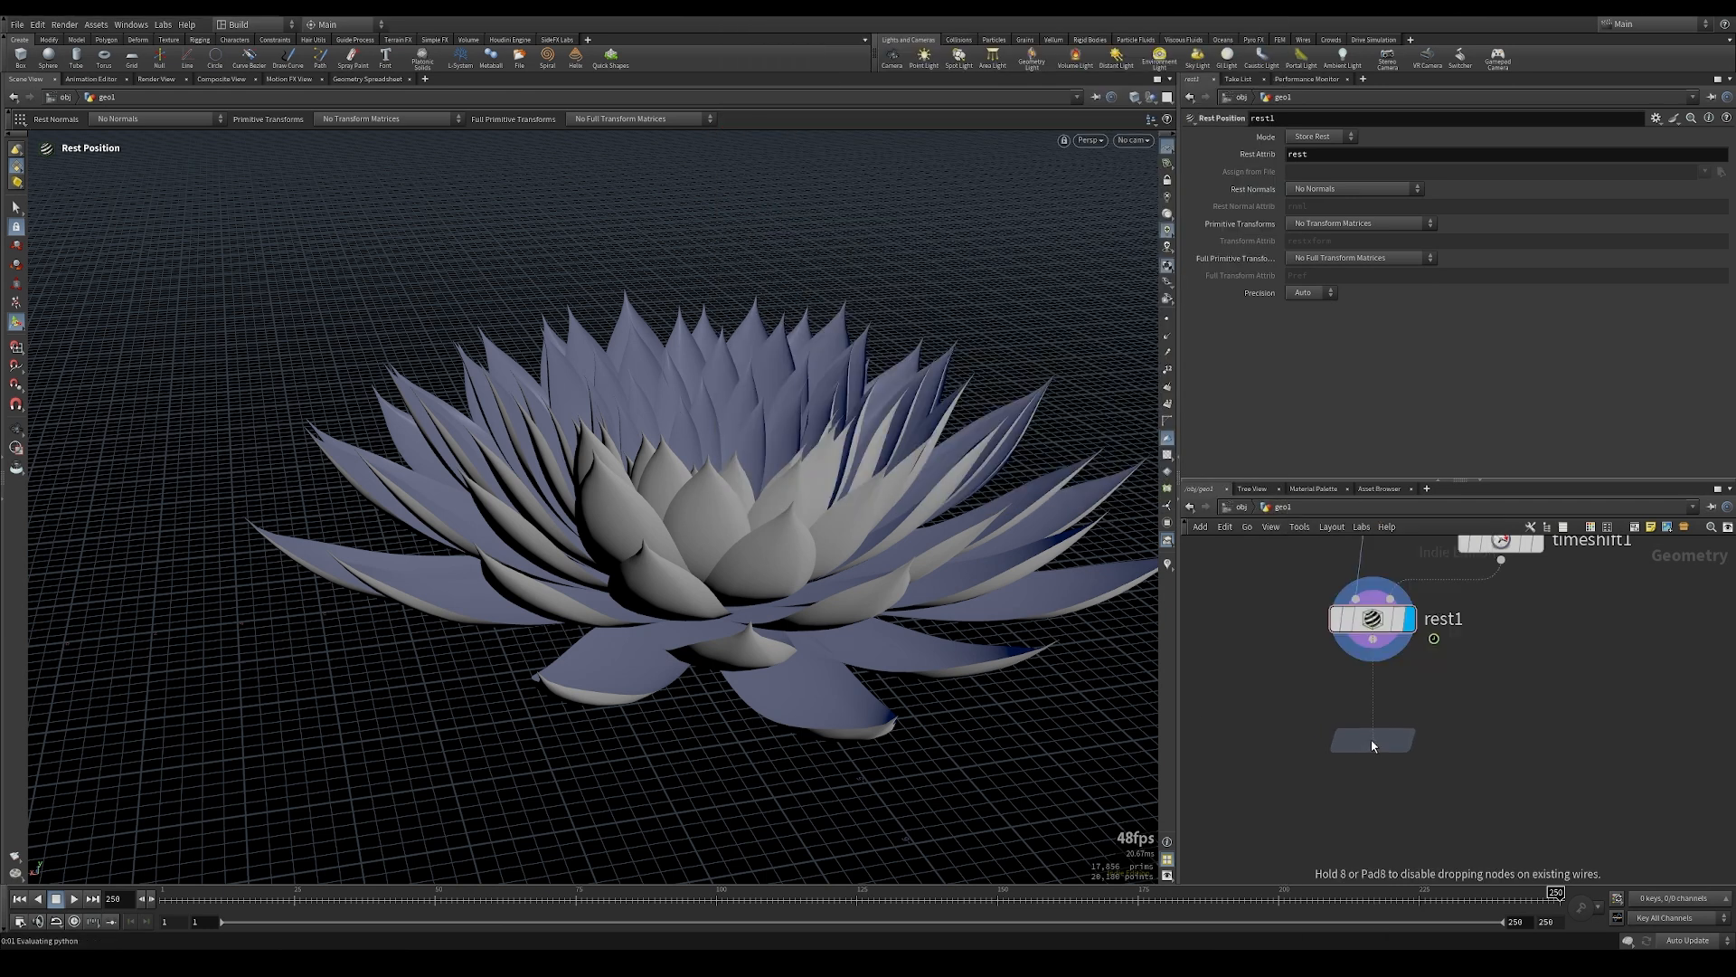
click(1370, 740)
click(1373, 639)
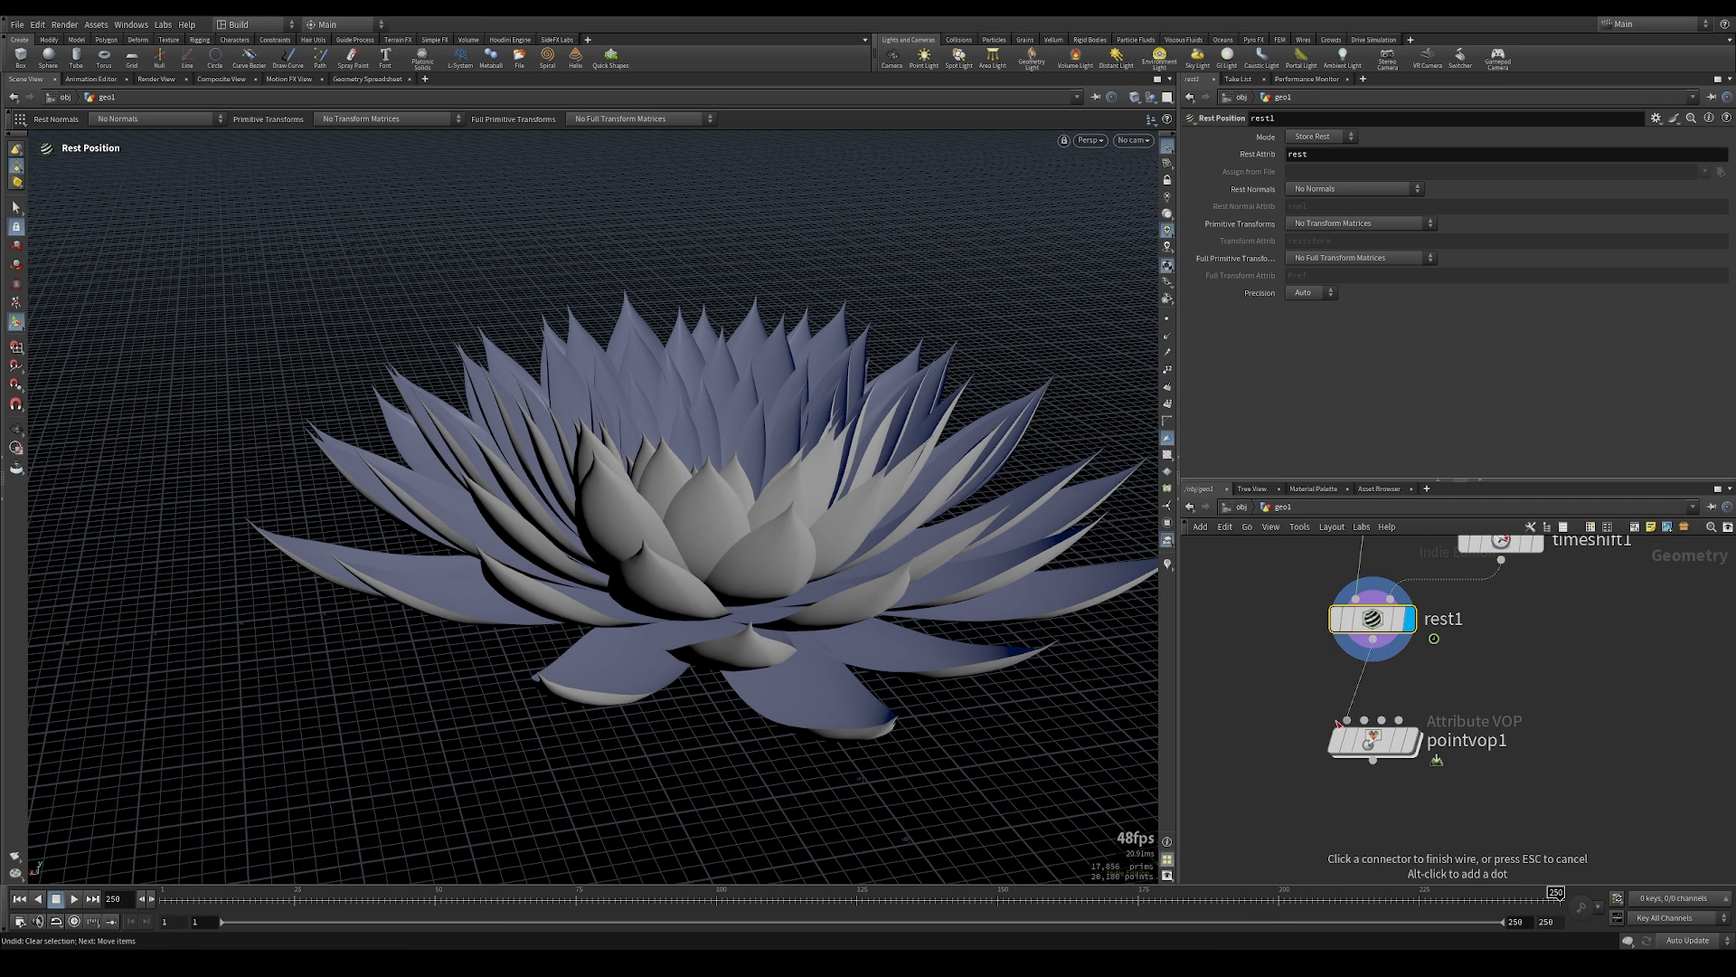
click(1347, 721)
Go inside pointvop1 and place an Add node fed by P from the global parameters
double_click(1371, 740)
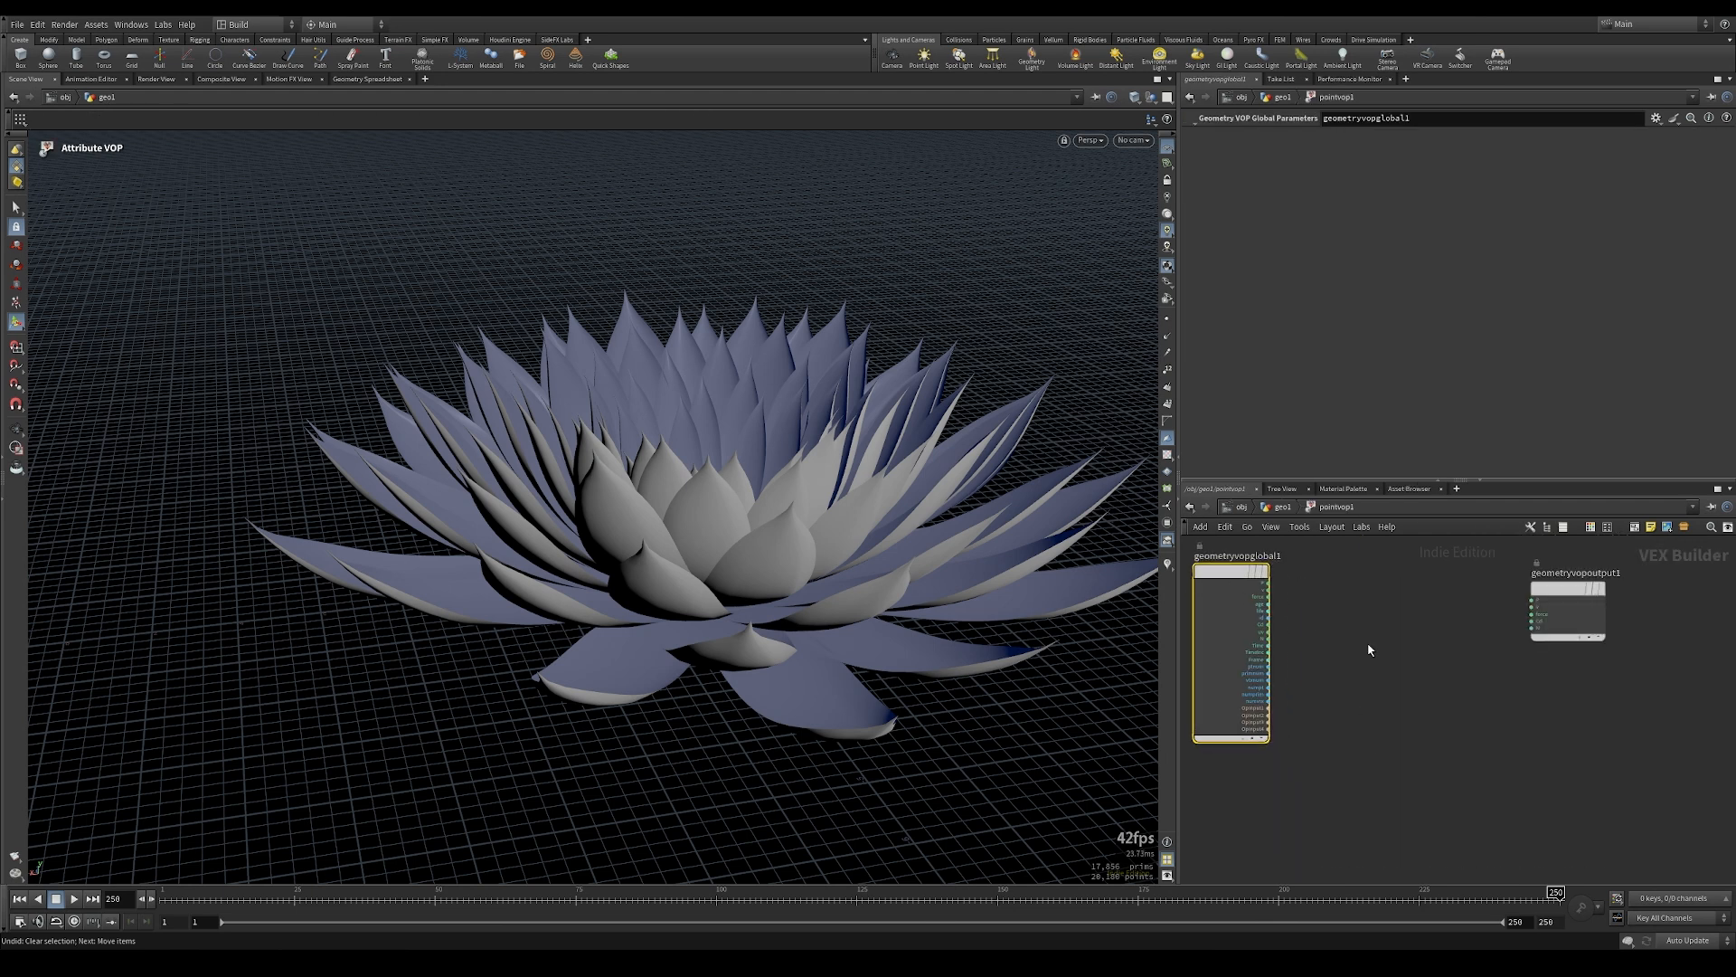
key(Tab)
text(add)
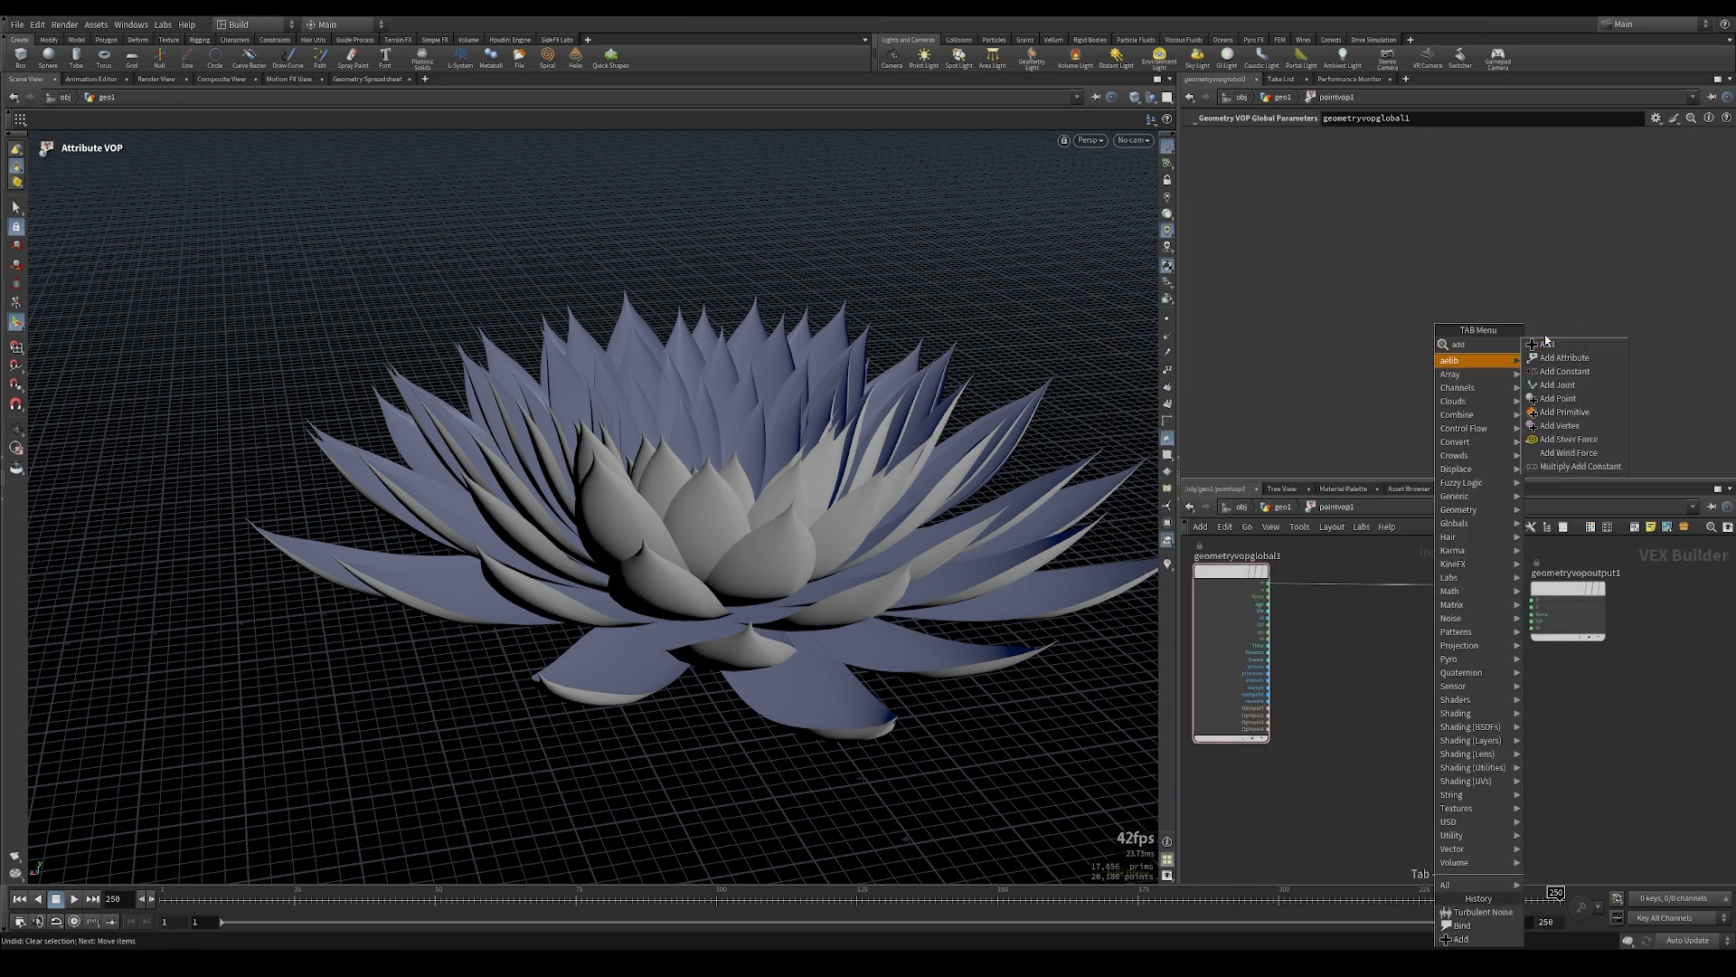
key(Down)
key(Return)
click(1399, 693)
Add a Bind node that reads the rest attribute, with its type set to 3 Floats (vector)
middle_drag(1399, 692, 1515, 669)
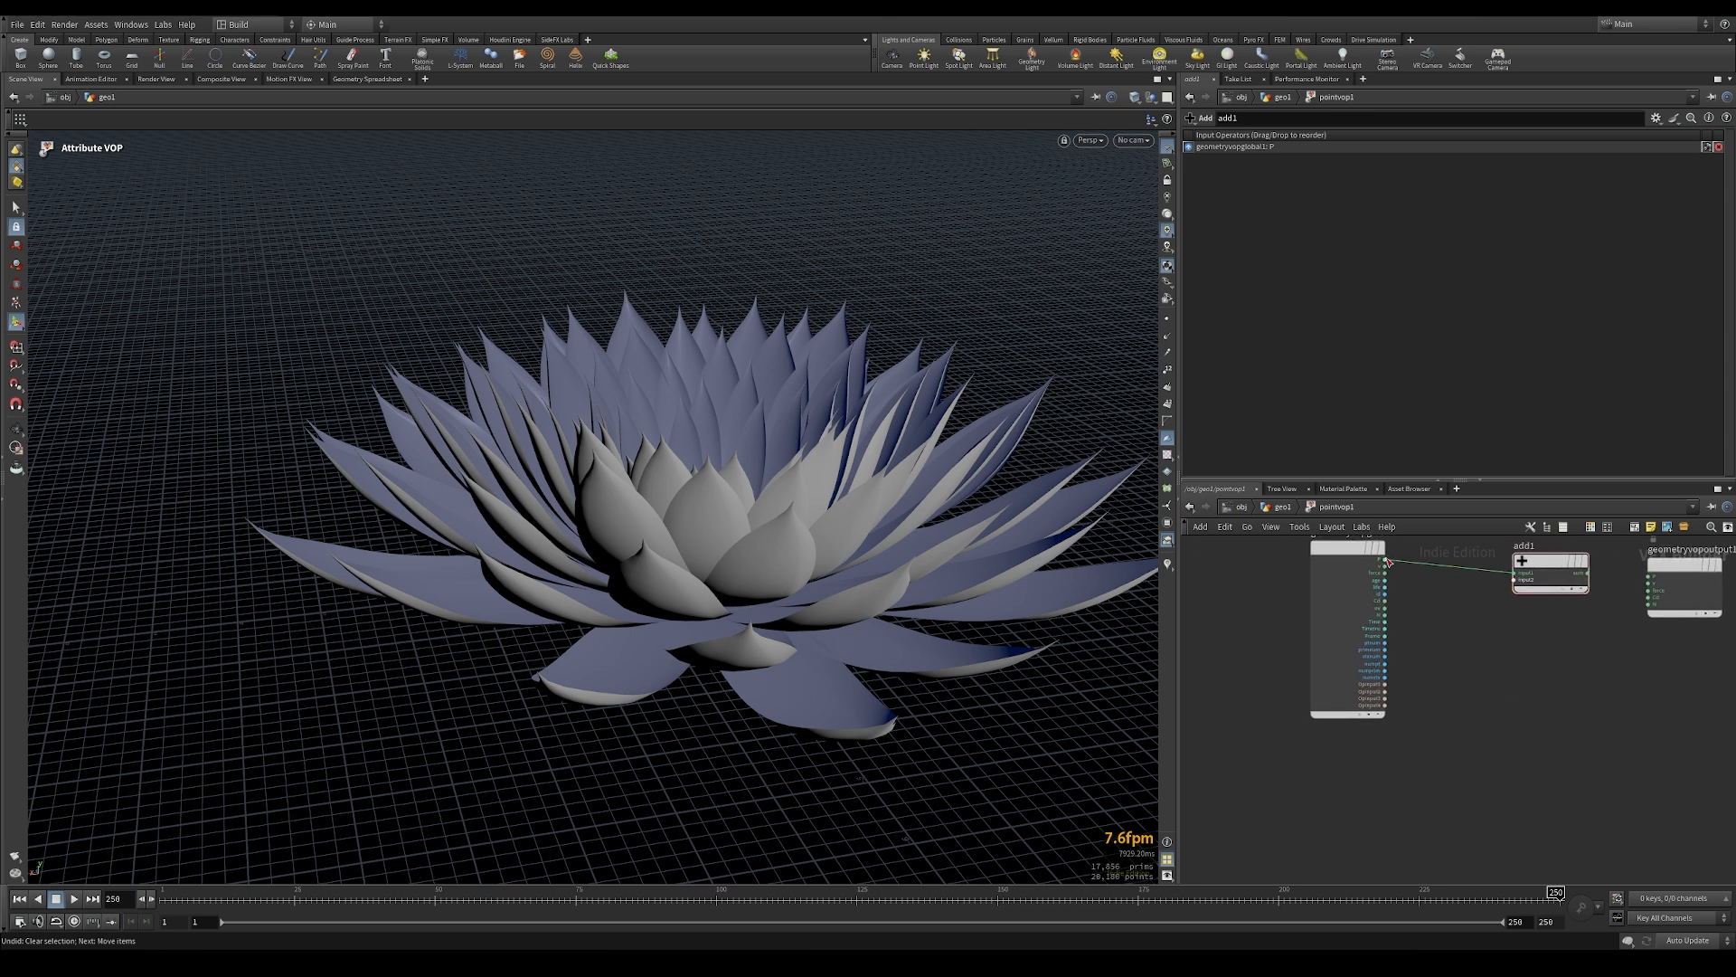
key(Tab)
text(bind)
key(Return)
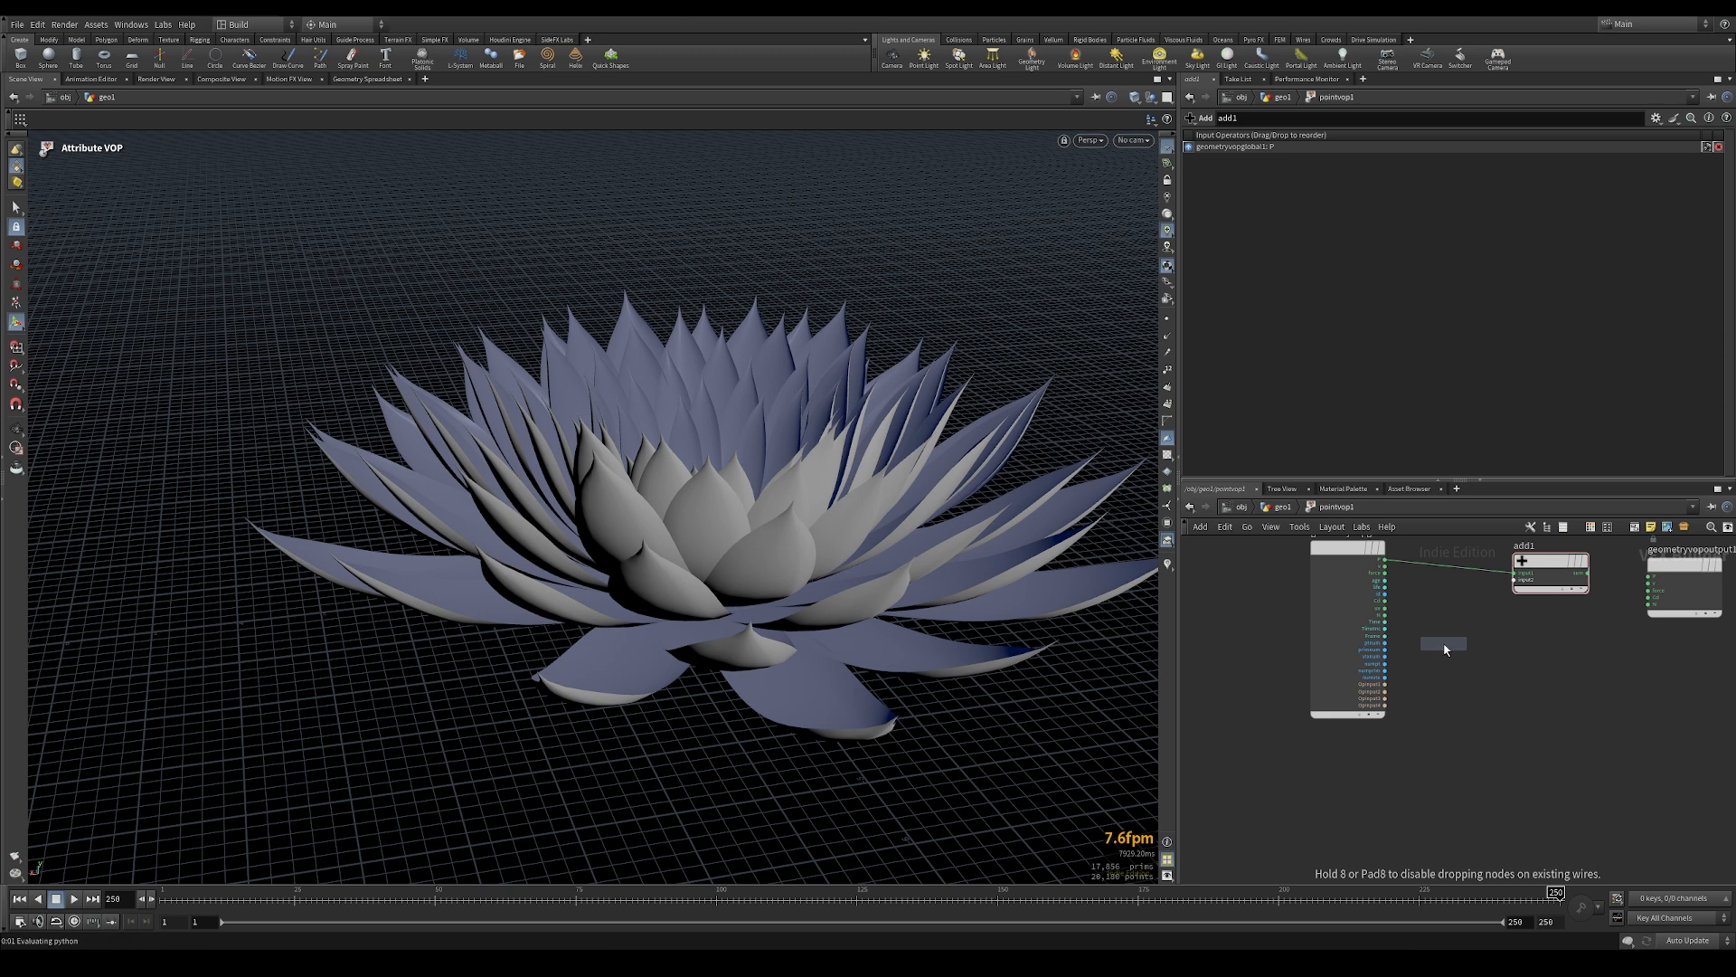
click(1443, 644)
double_click(1363, 138)
key(Return)
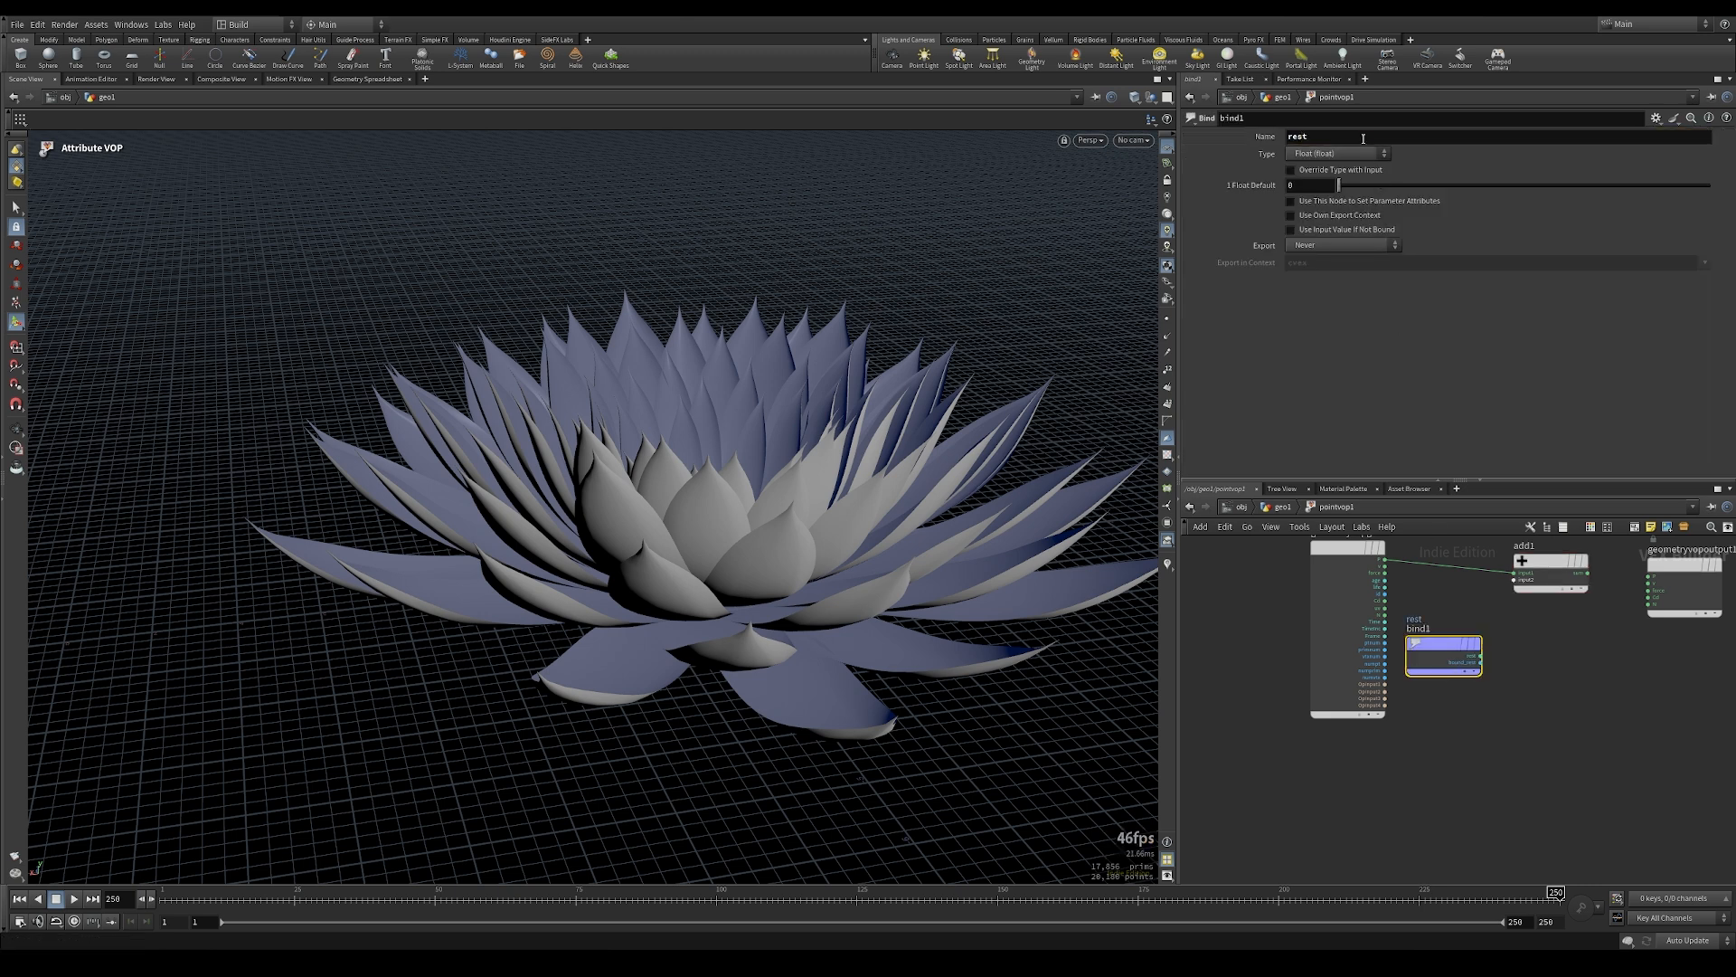
click(1361, 154)
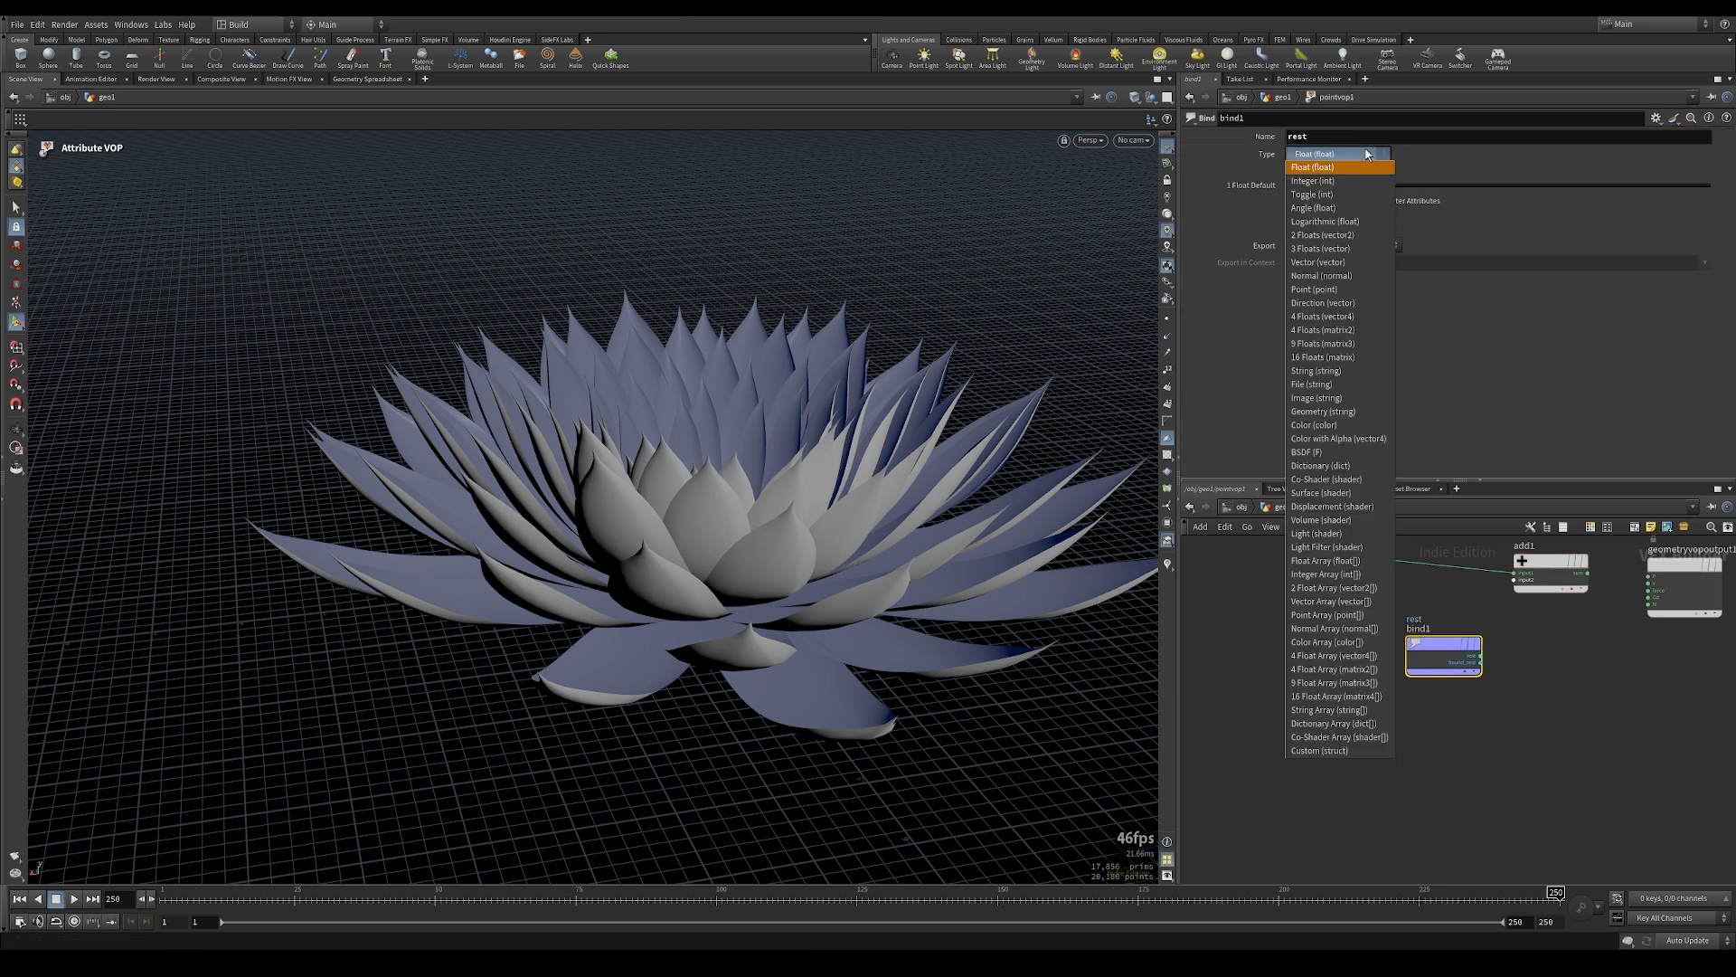
click(1353, 253)
Add a Turbulent Noise node near the bind and duplicate it below the first
middle_drag(1551, 689, 1386, 652)
key(Tab)
text(noise)
click(1527, 427)
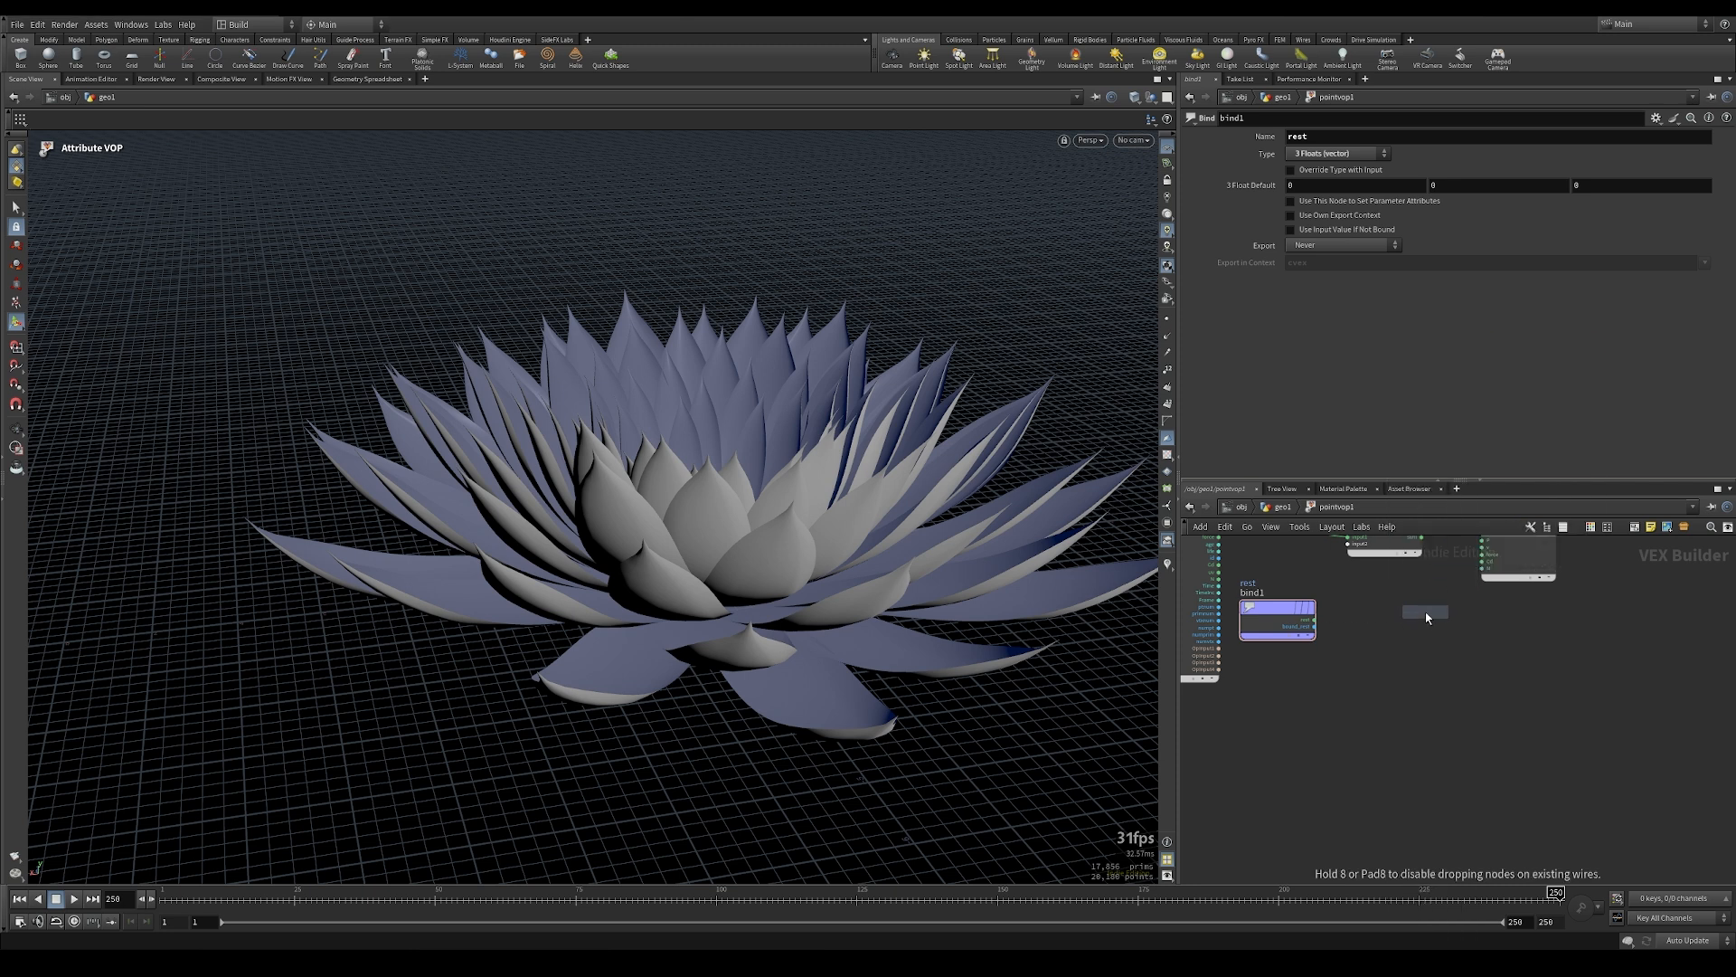
click(1419, 617)
alt+drag(1420, 618, 1419, 750)
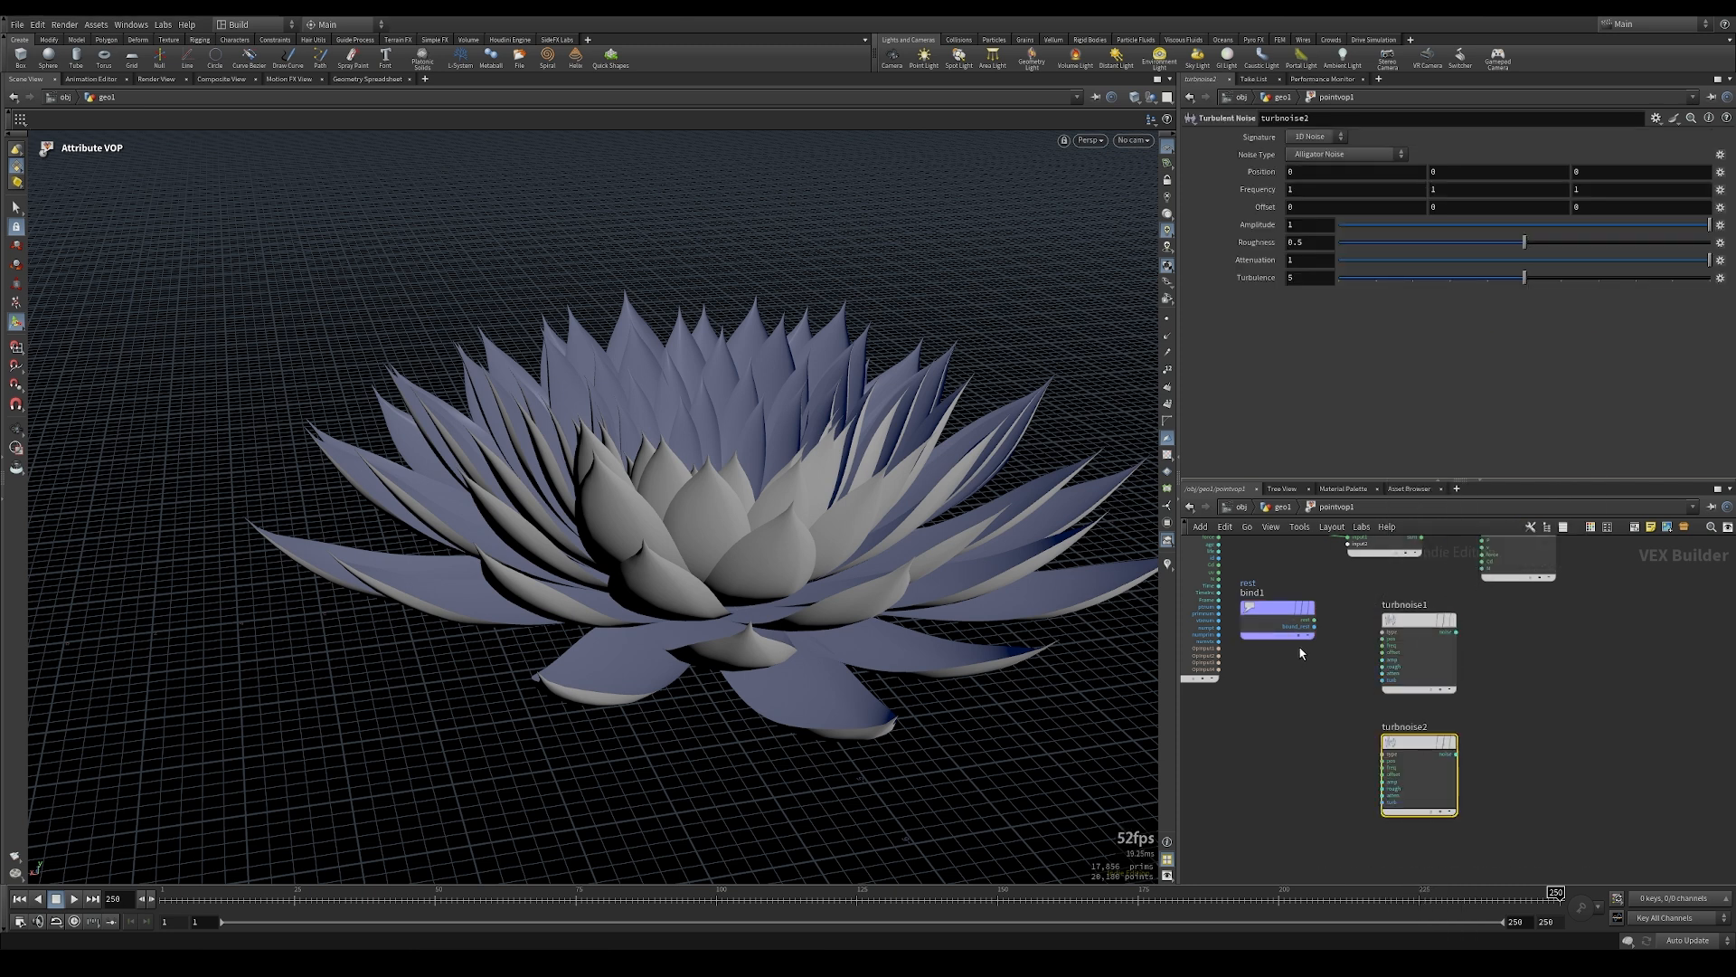
Wire the bind's rest output into the pos inputs of turbnoise1 and turbnoise2
scroll(1302, 649, up, 2)
click(1321, 607)
shift+click(1418, 634)
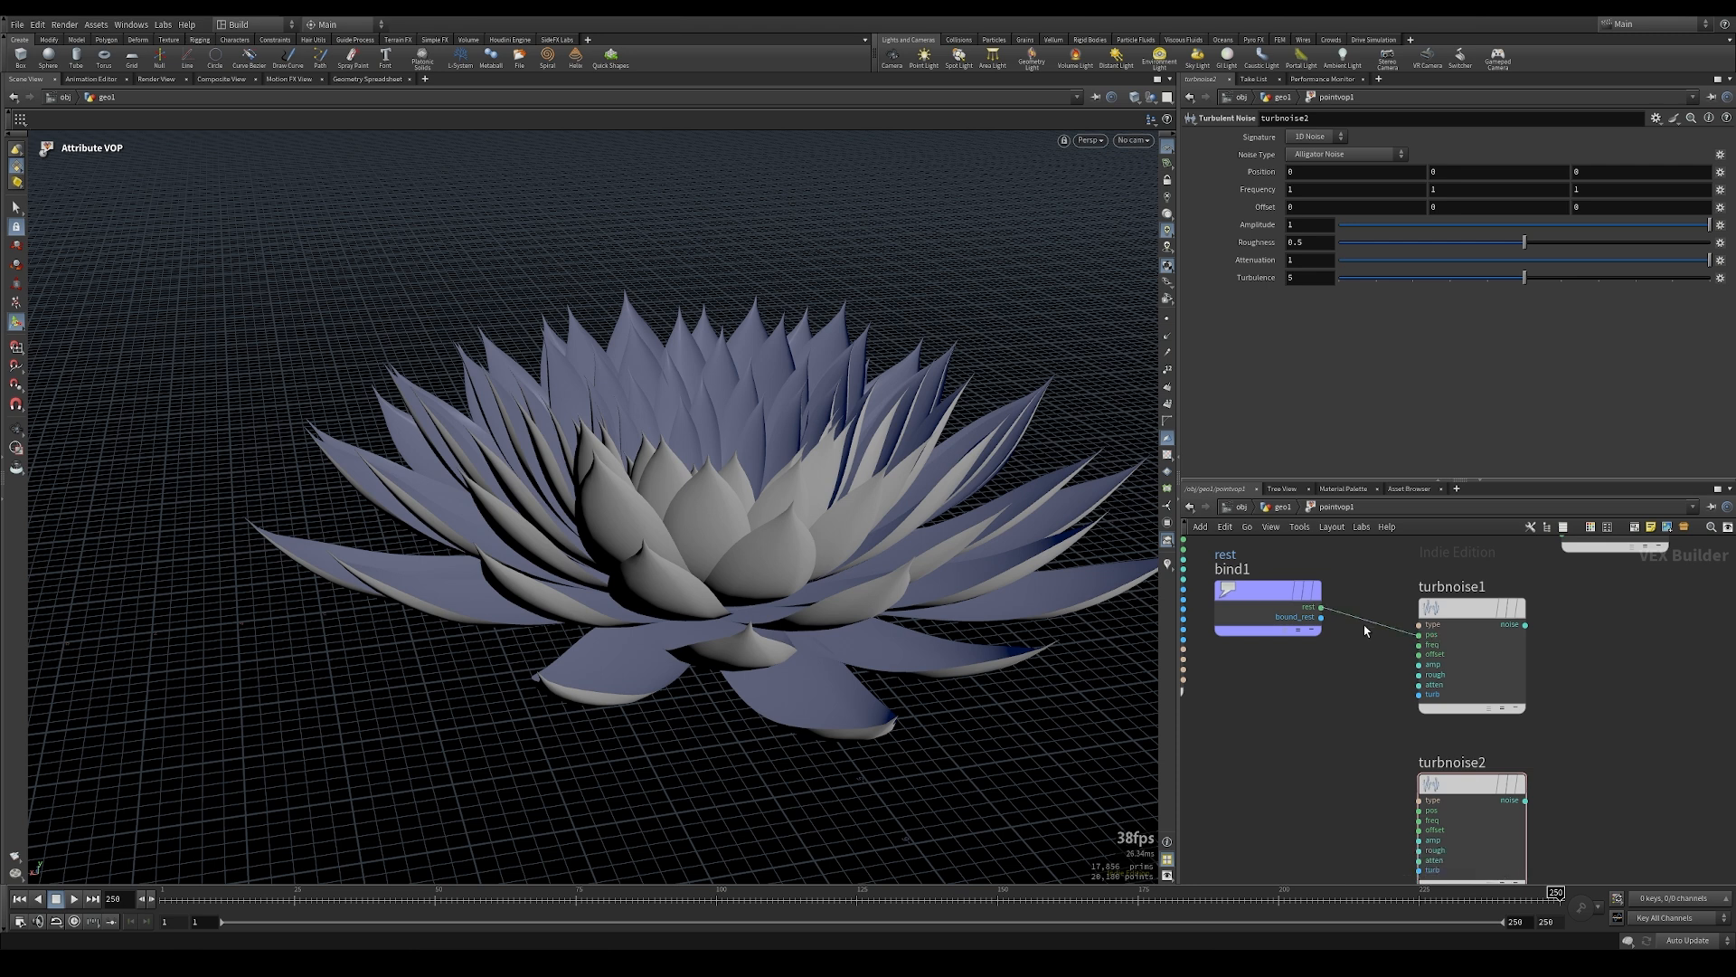
click(1433, 812)
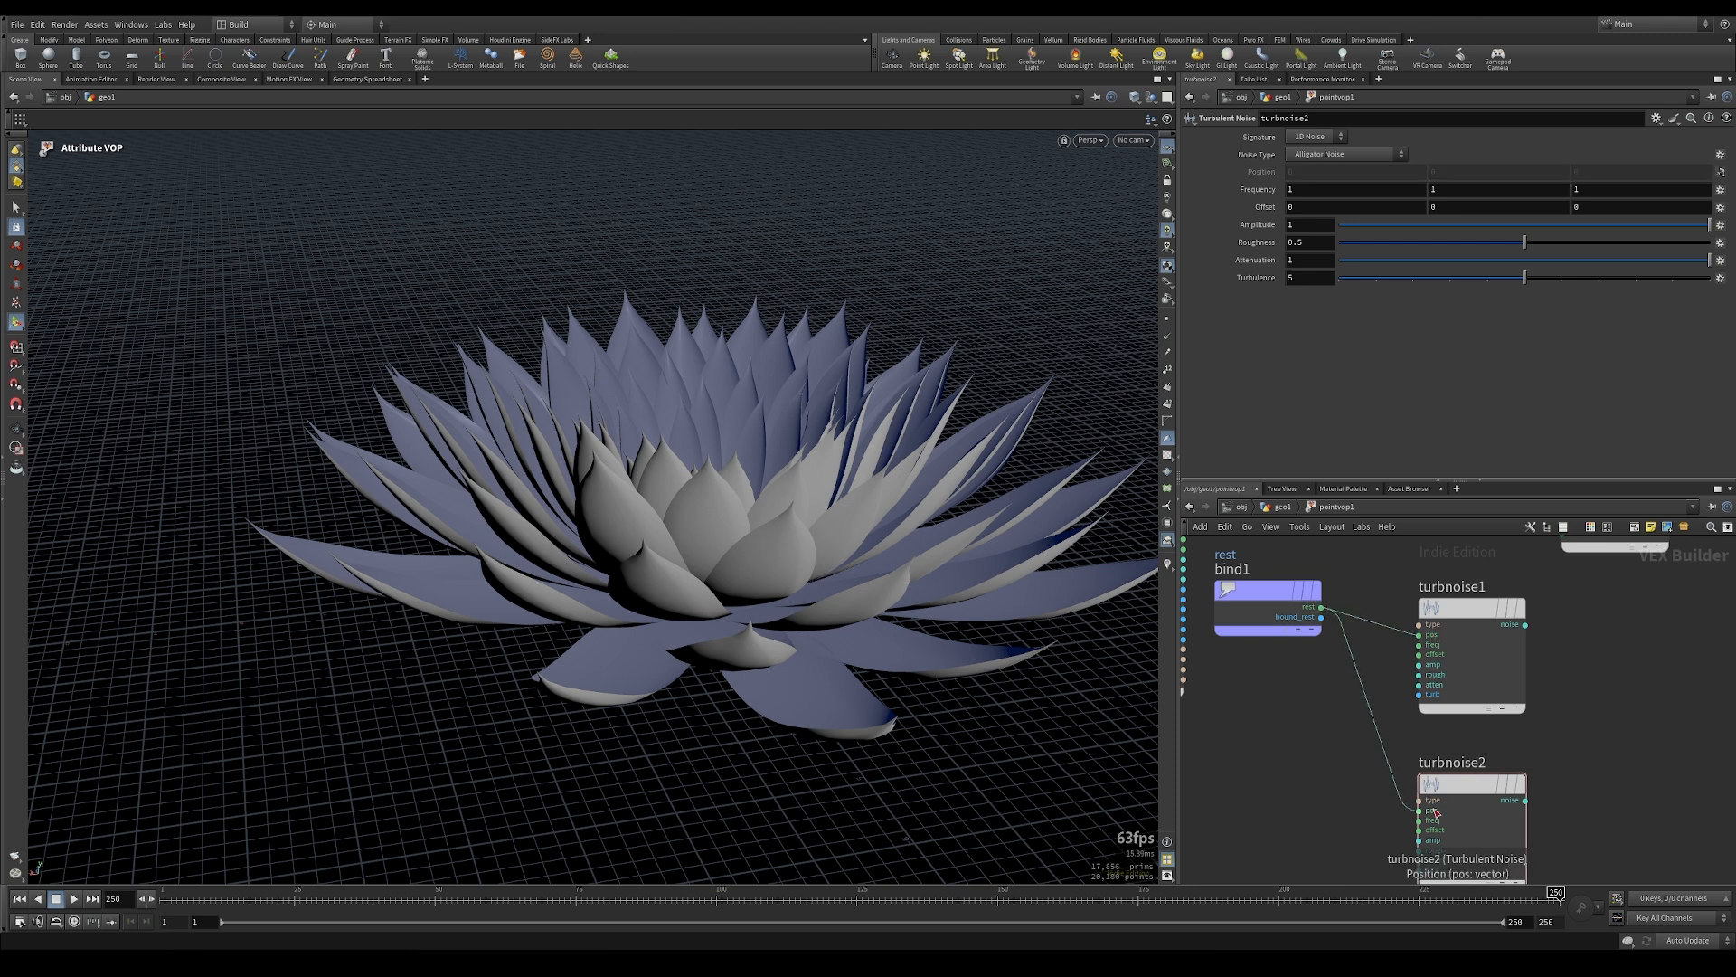
Set the signature of both turbulent noise nodes to 3D Noise
middle_drag(1659, 603, 1504, 708)
drag(1312, 698, 1313, 707)
click(1313, 137)
click(1312, 155)
middle_drag(1450, 794, 1459, 658)
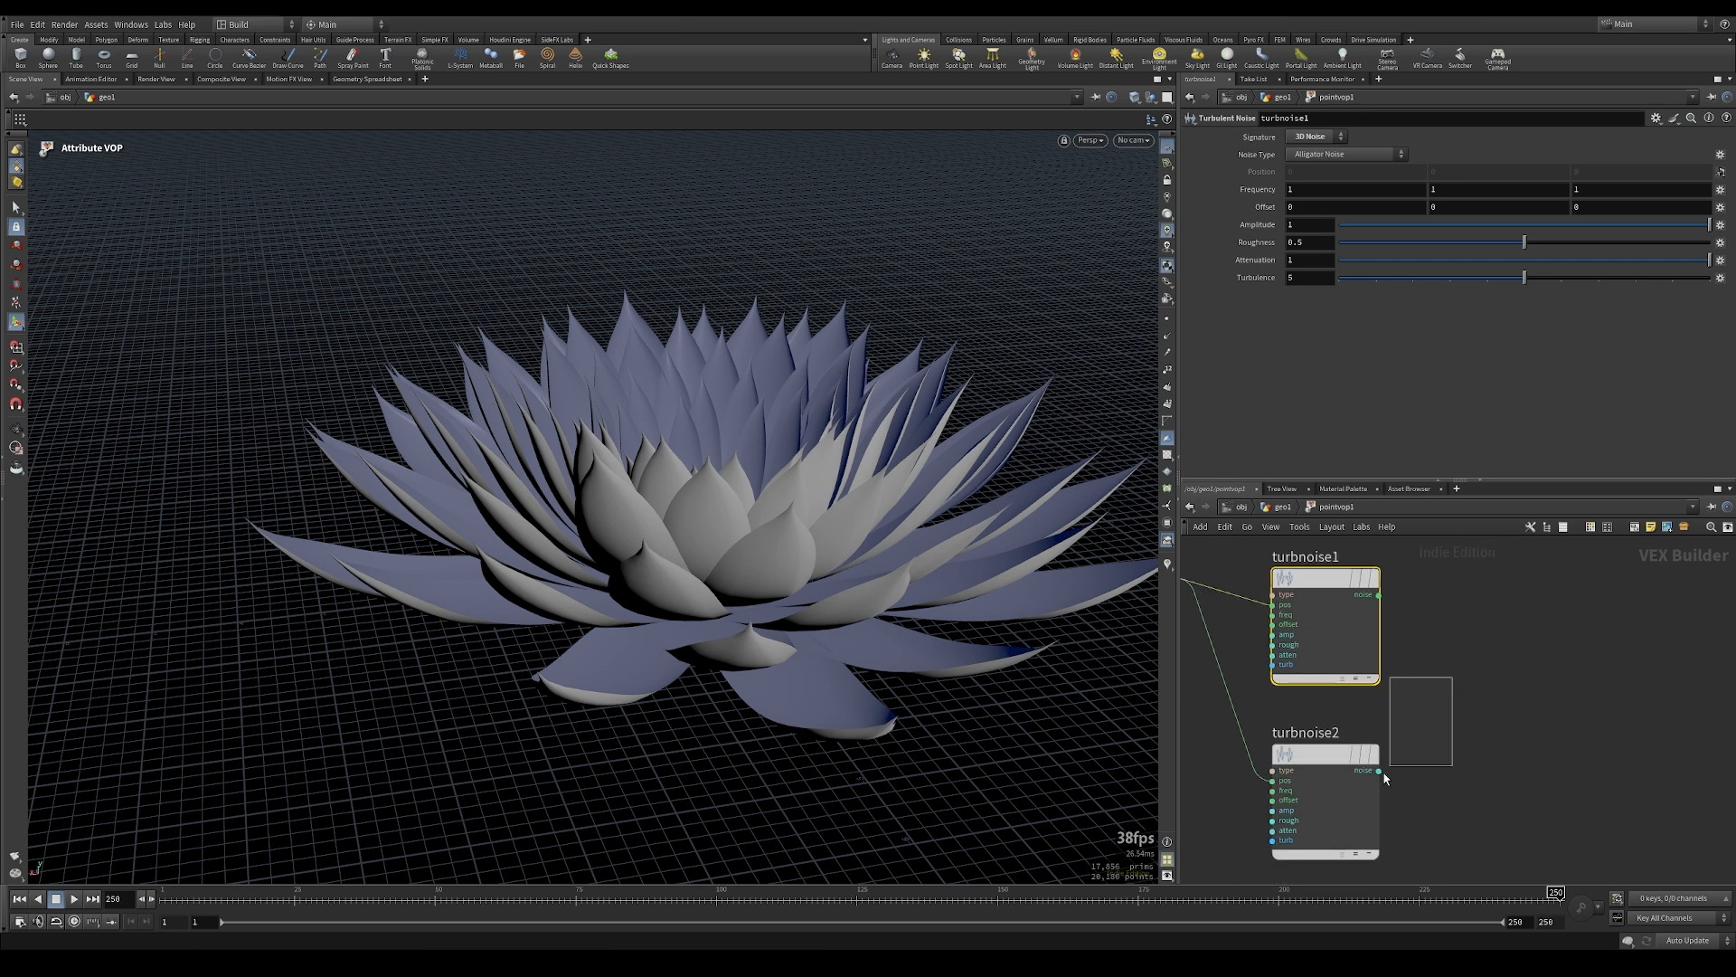
click(1347, 760)
click(1337, 155)
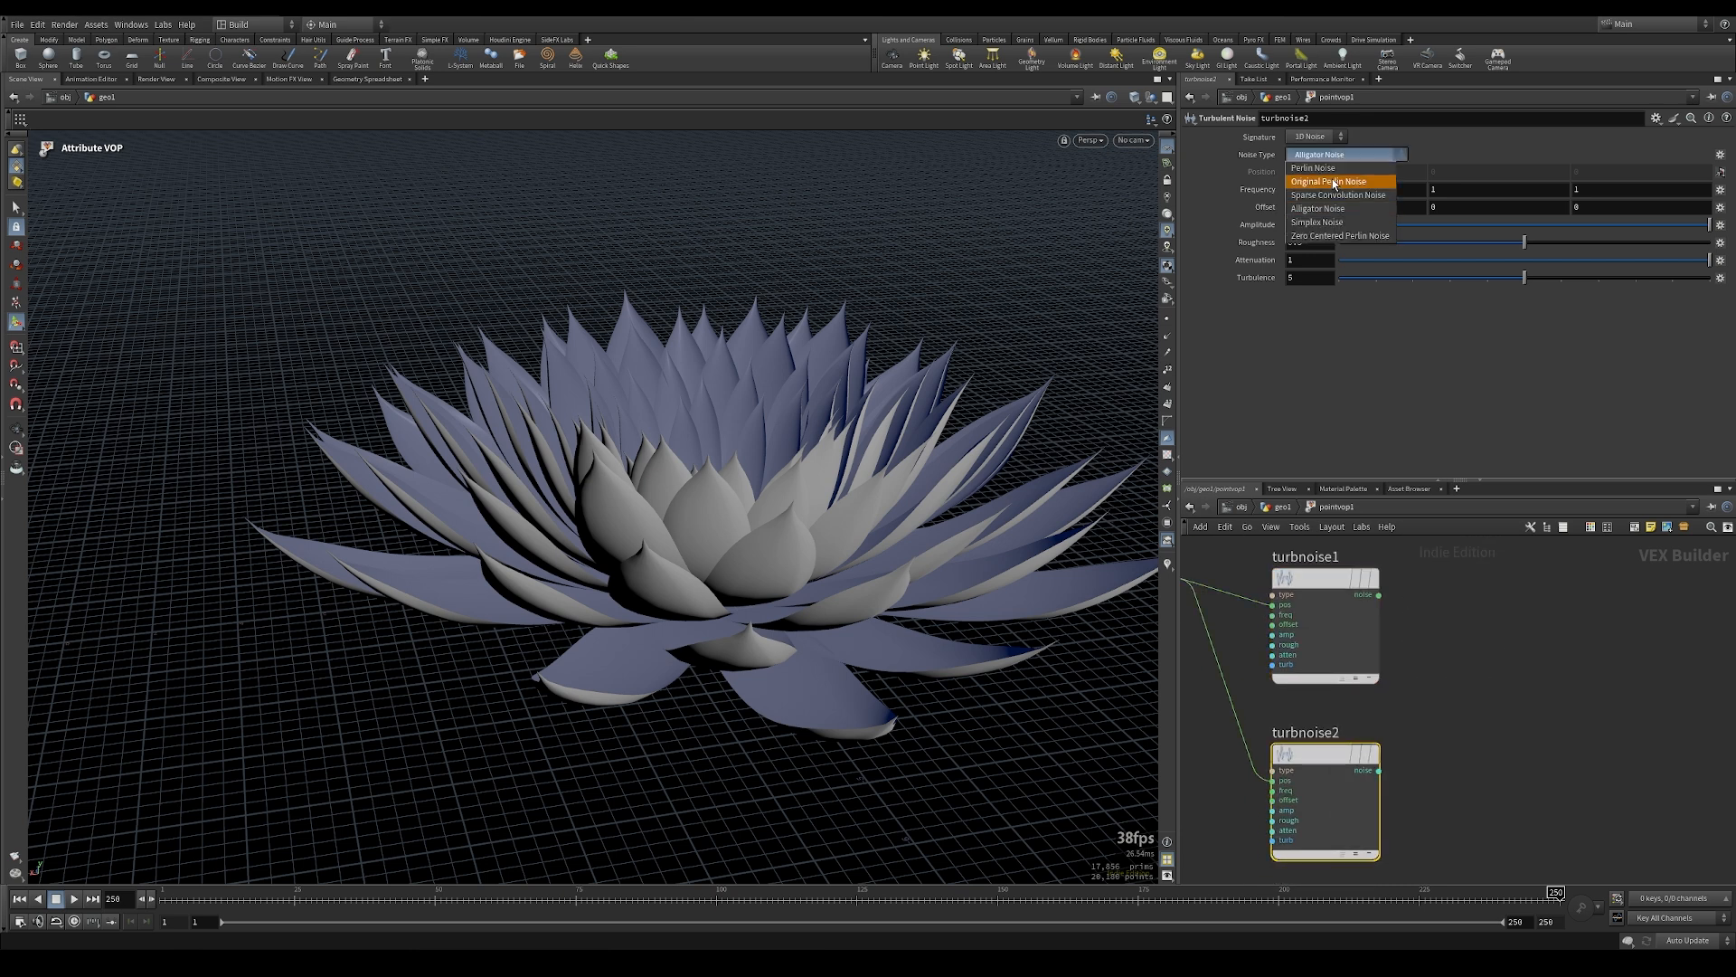
click(1306, 137)
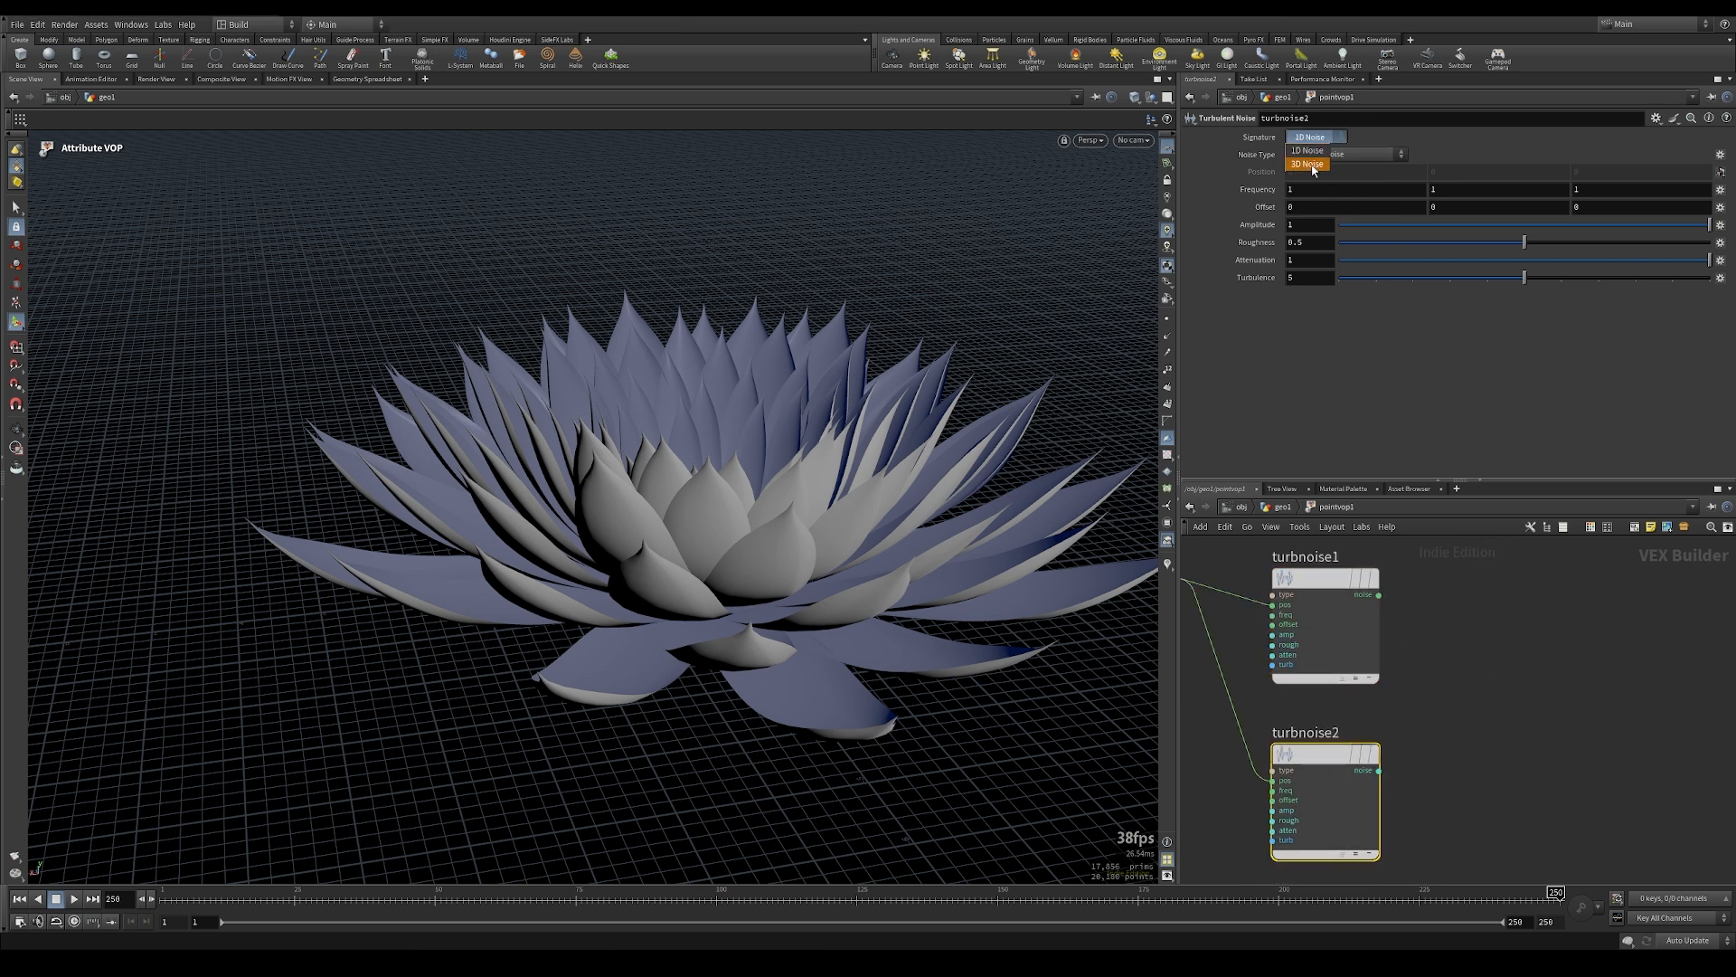
click(1313, 168)
Move geometryvopoutput1 farther from the Add node to make room between them
middle_drag(1463, 673, 1355, 759)
scroll(1355, 759, down, 2)
drag(1363, 617, 1499, 620)
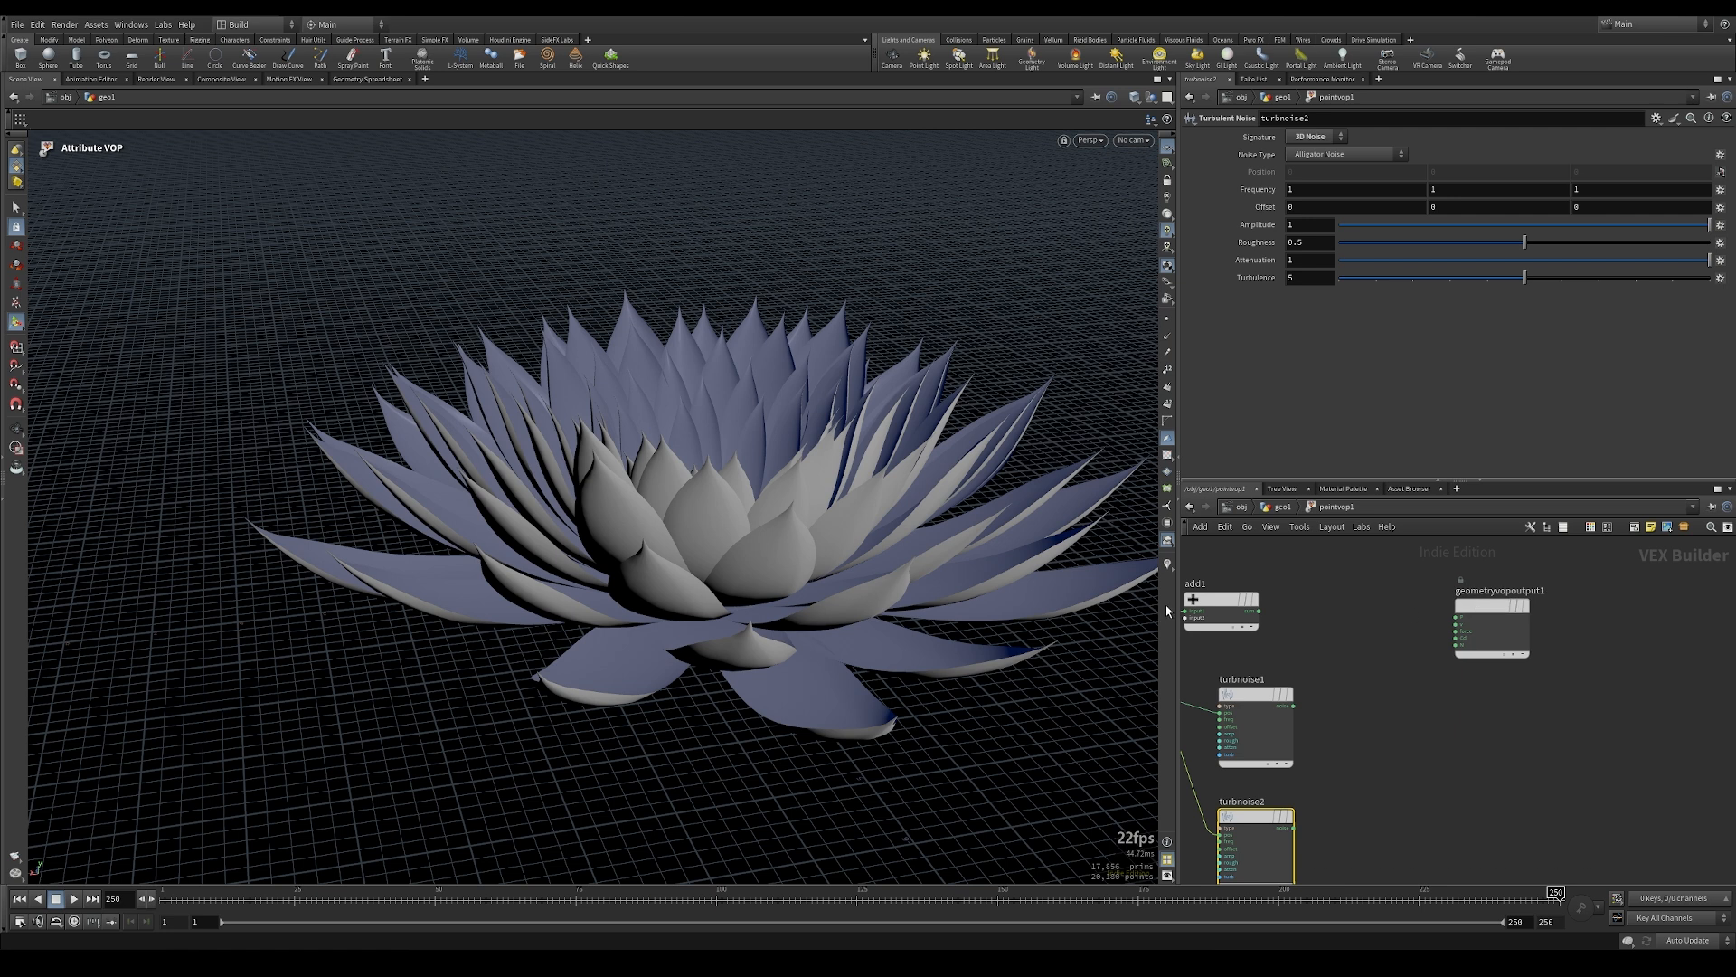
Wire the noise outputs of turbnoise1 and turbnoise2 into the Add node and connect its sum to P on geometryvopoutput1
drag(1220, 601, 1361, 607)
scroll(1325, 693, up, 2)
click(1280, 714)
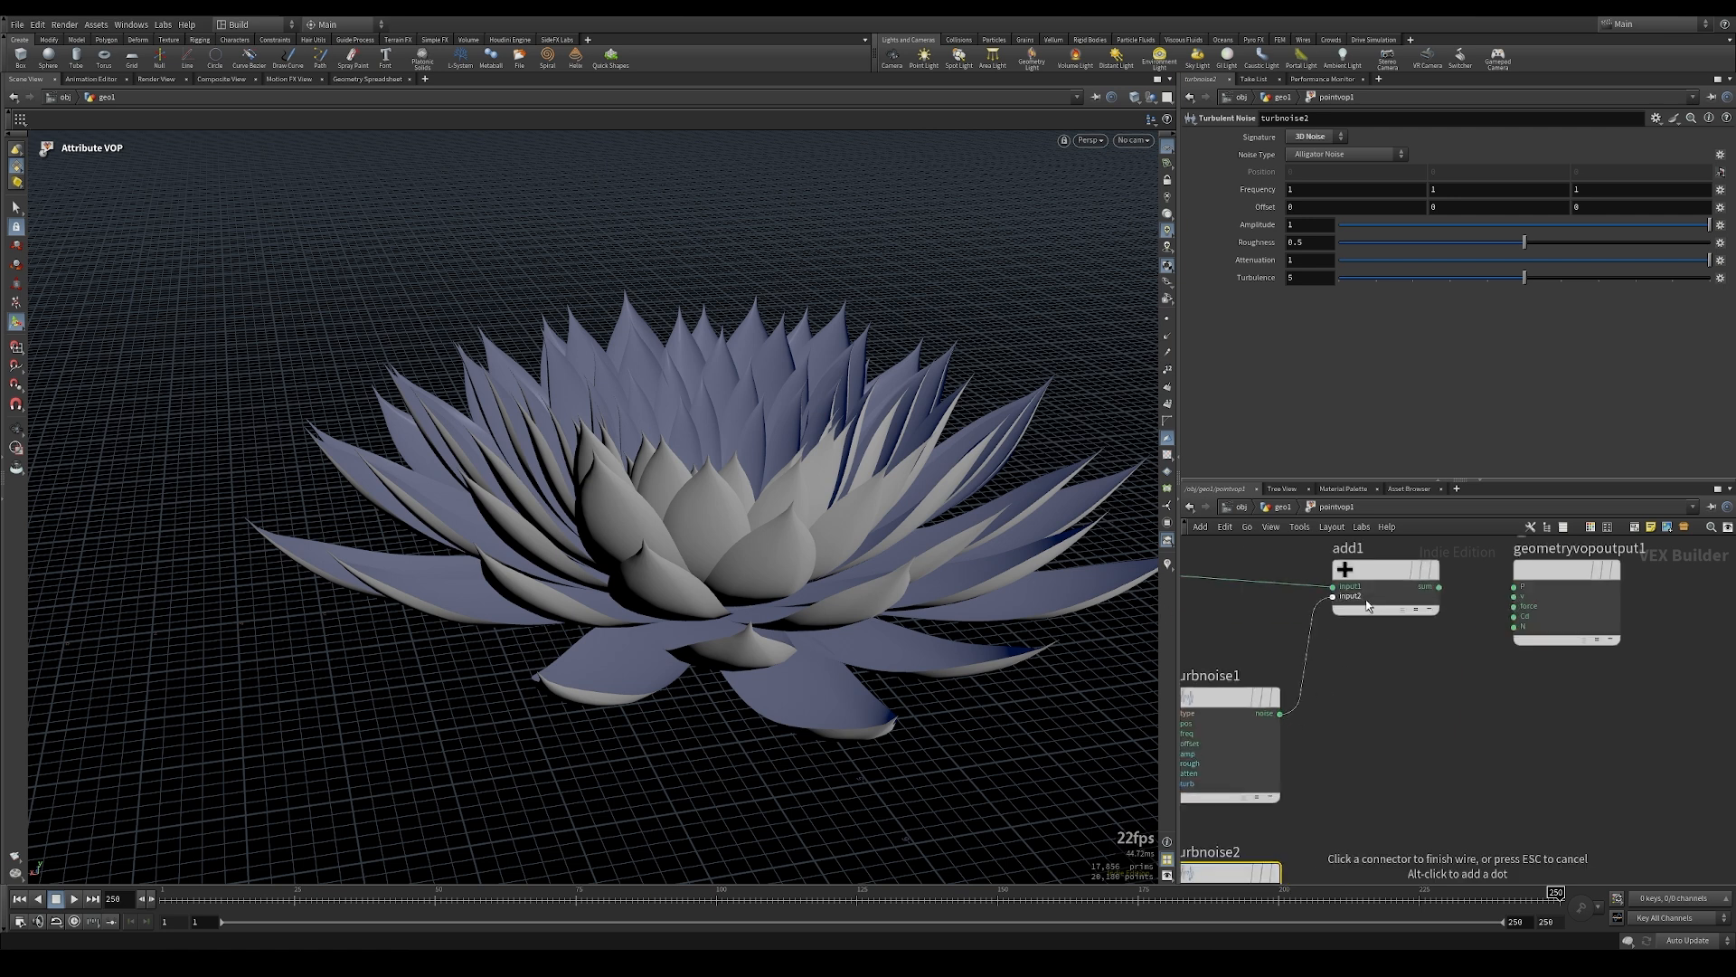
click(1366, 603)
middle_drag(1485, 707, 1406, 788)
click(1384, 668)
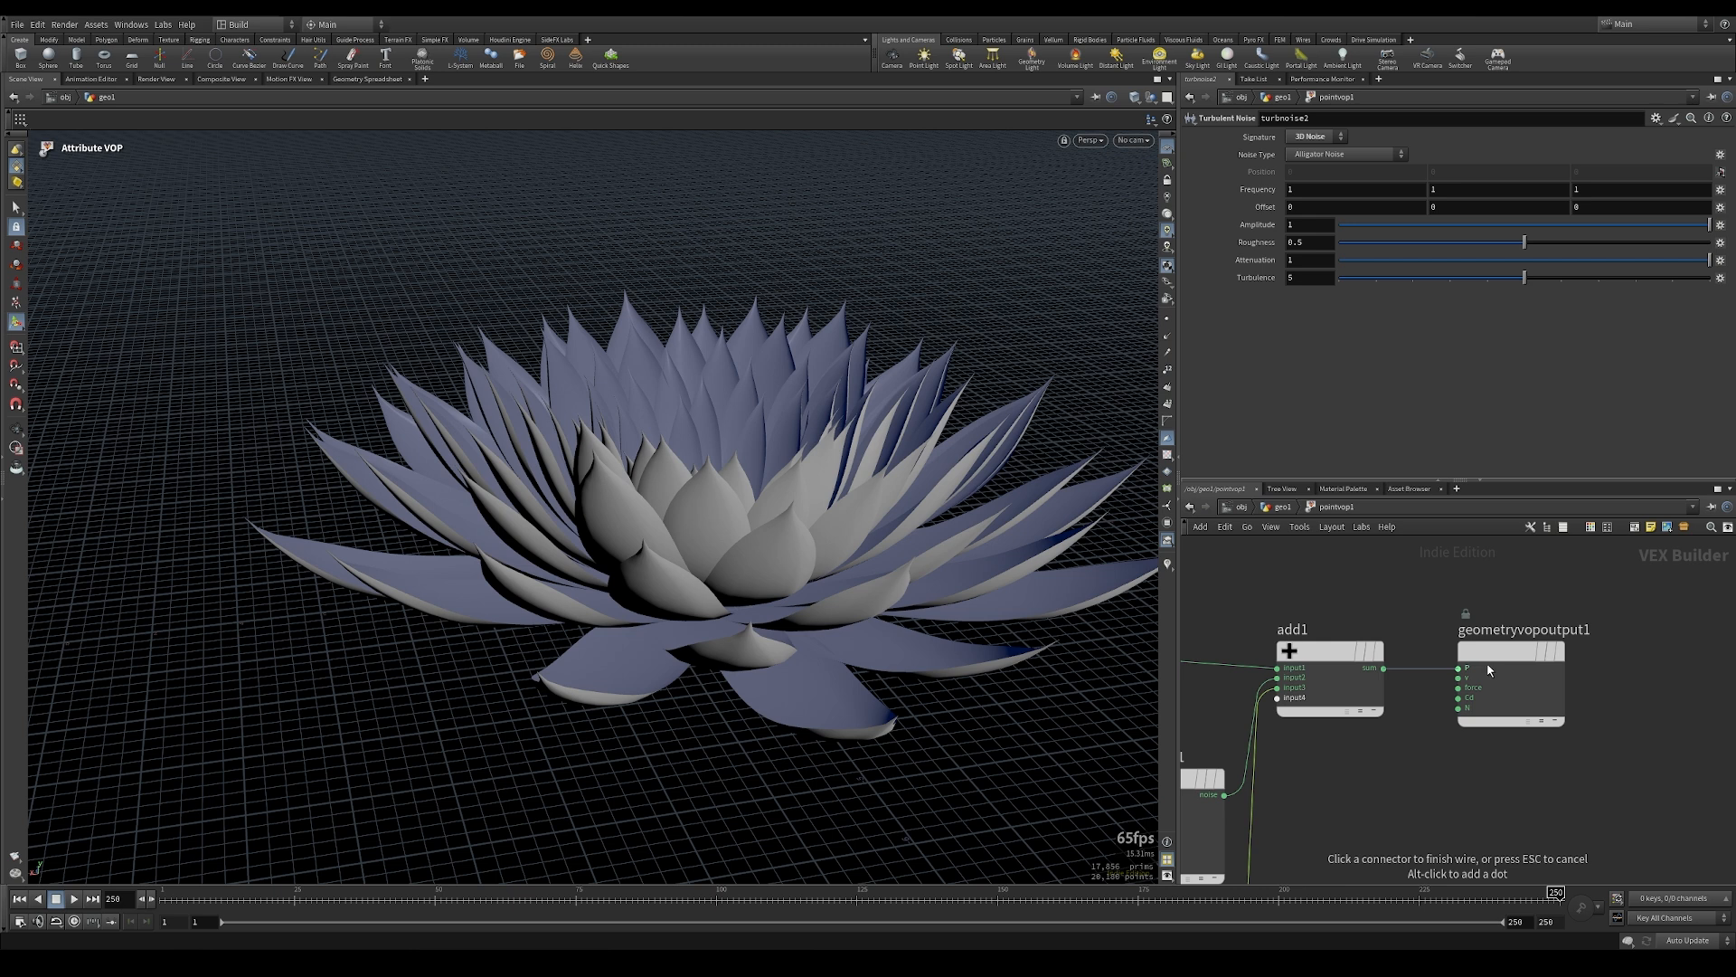
click(1486, 668)
Set the noise type of turbnoise1 to Sparse Convolution Noise
scroll(1559, 674, down, 3)
scroll(1558, 674, up, 3)
click(1445, 651)
click(1338, 158)
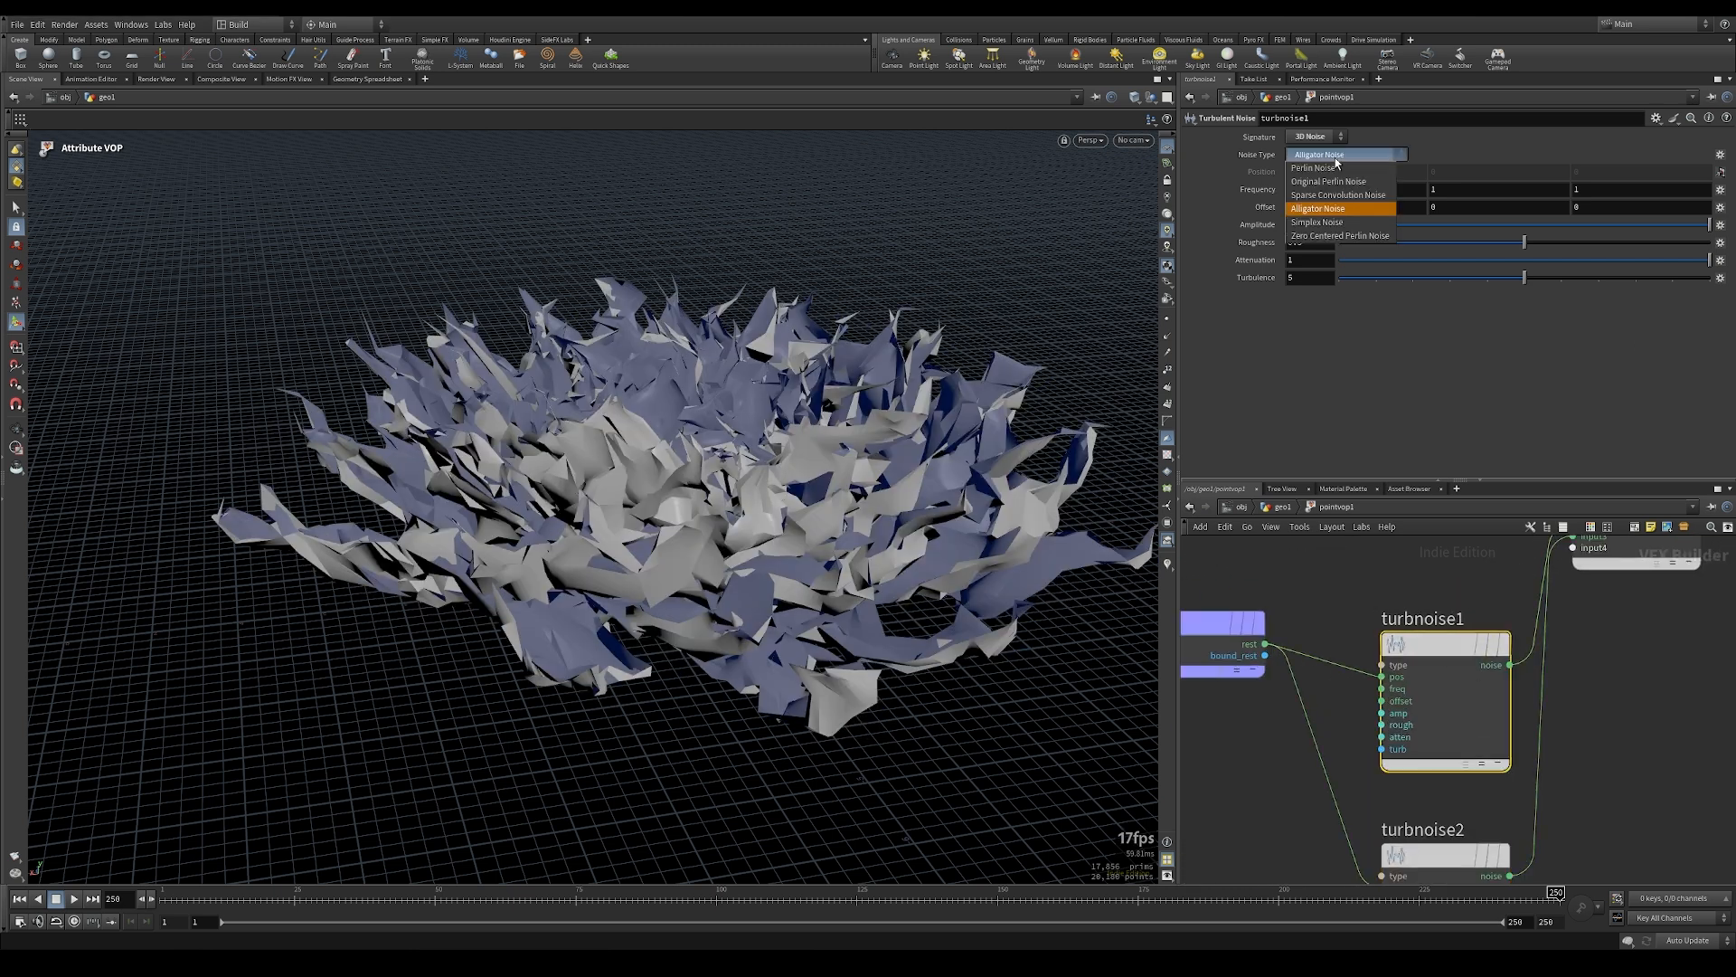
click(1340, 195)
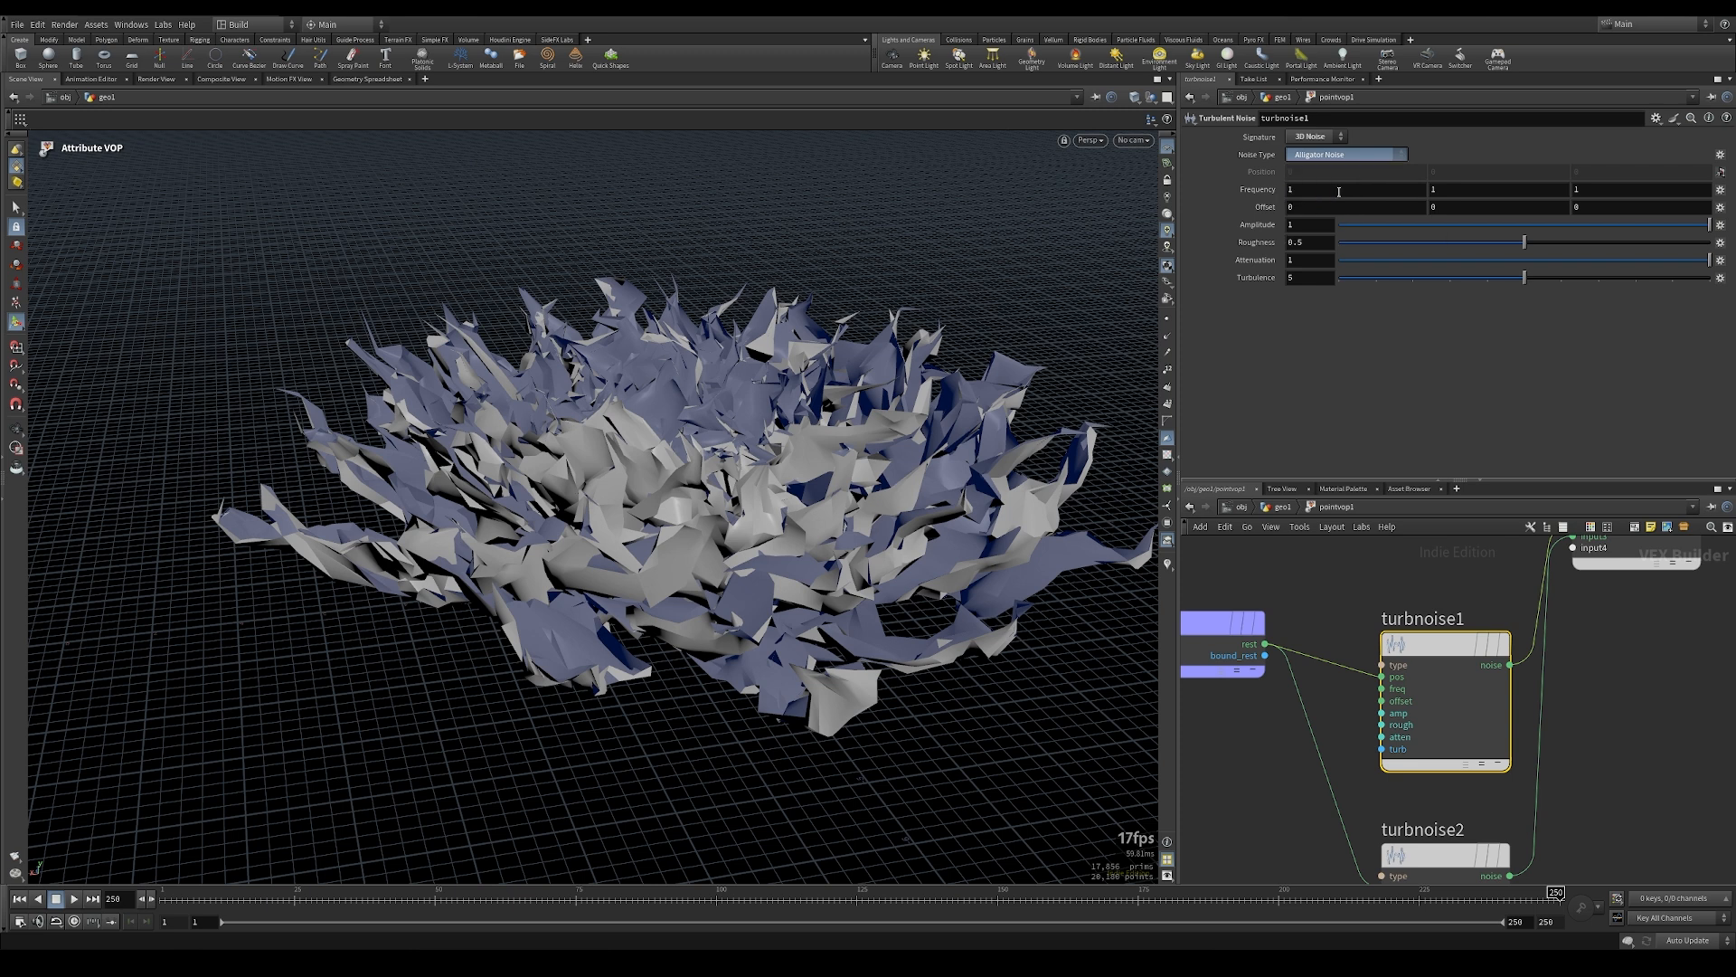
Promote the freq, amp, rough and atten inputs of turbnoise1 to parameters
scroll(1386, 653, up, 3)
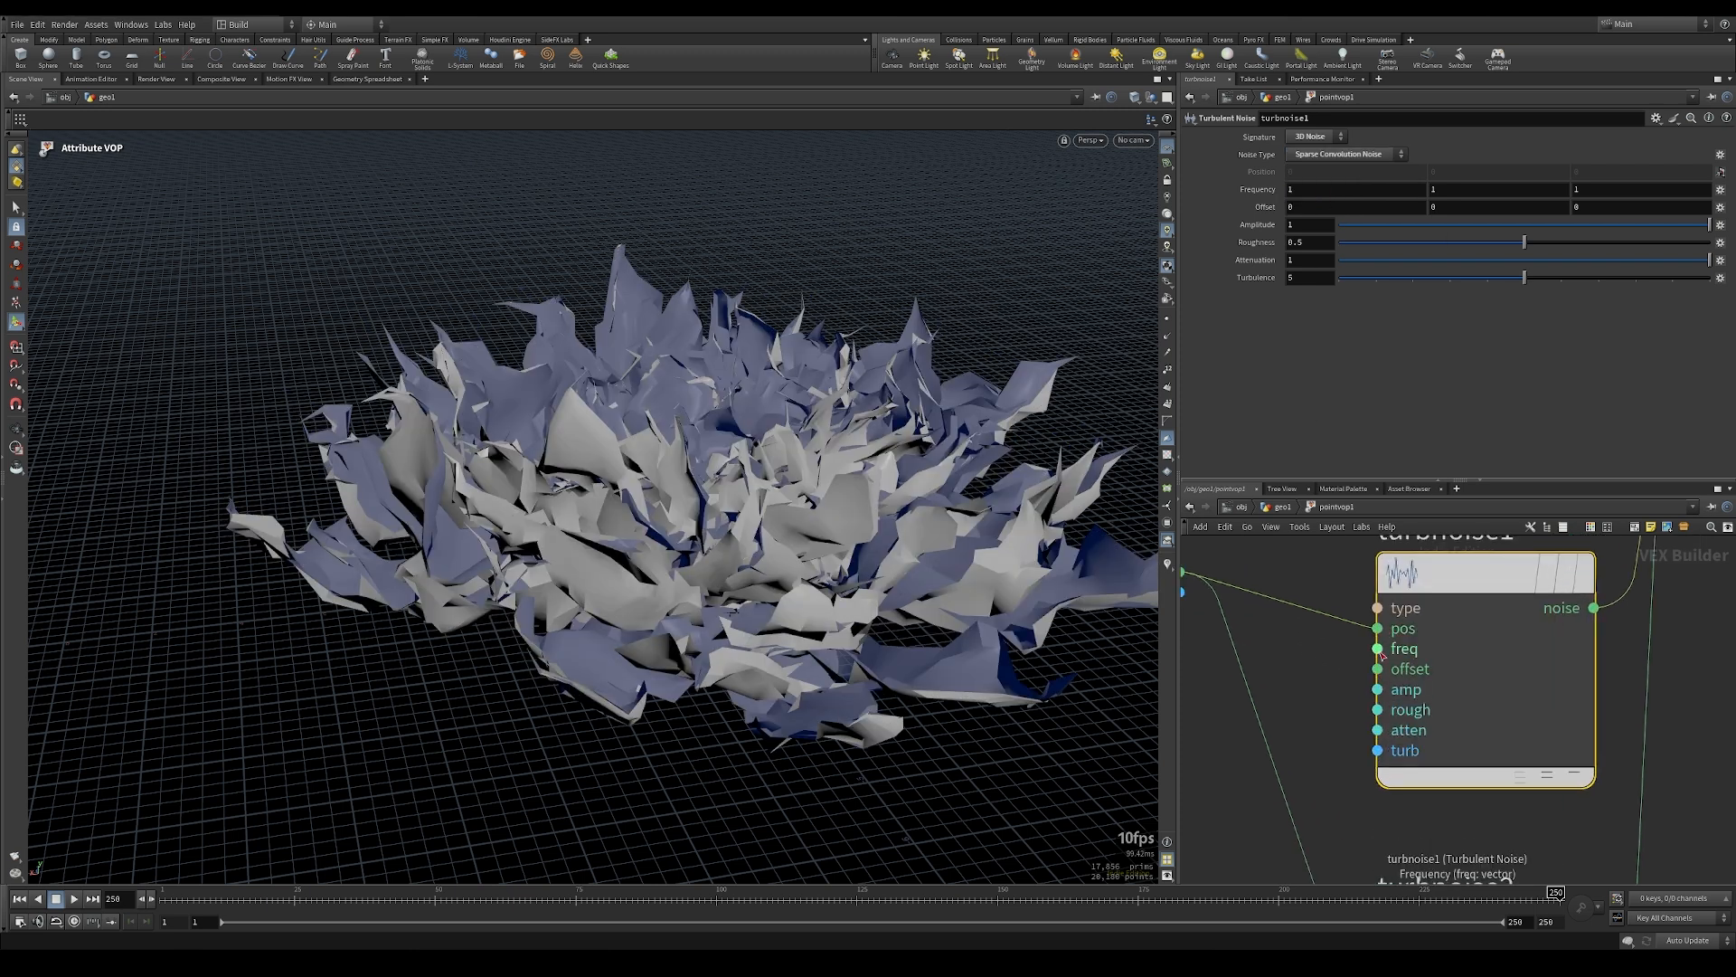
right_click(1380, 653)
click(1417, 660)
right_click(1379, 673)
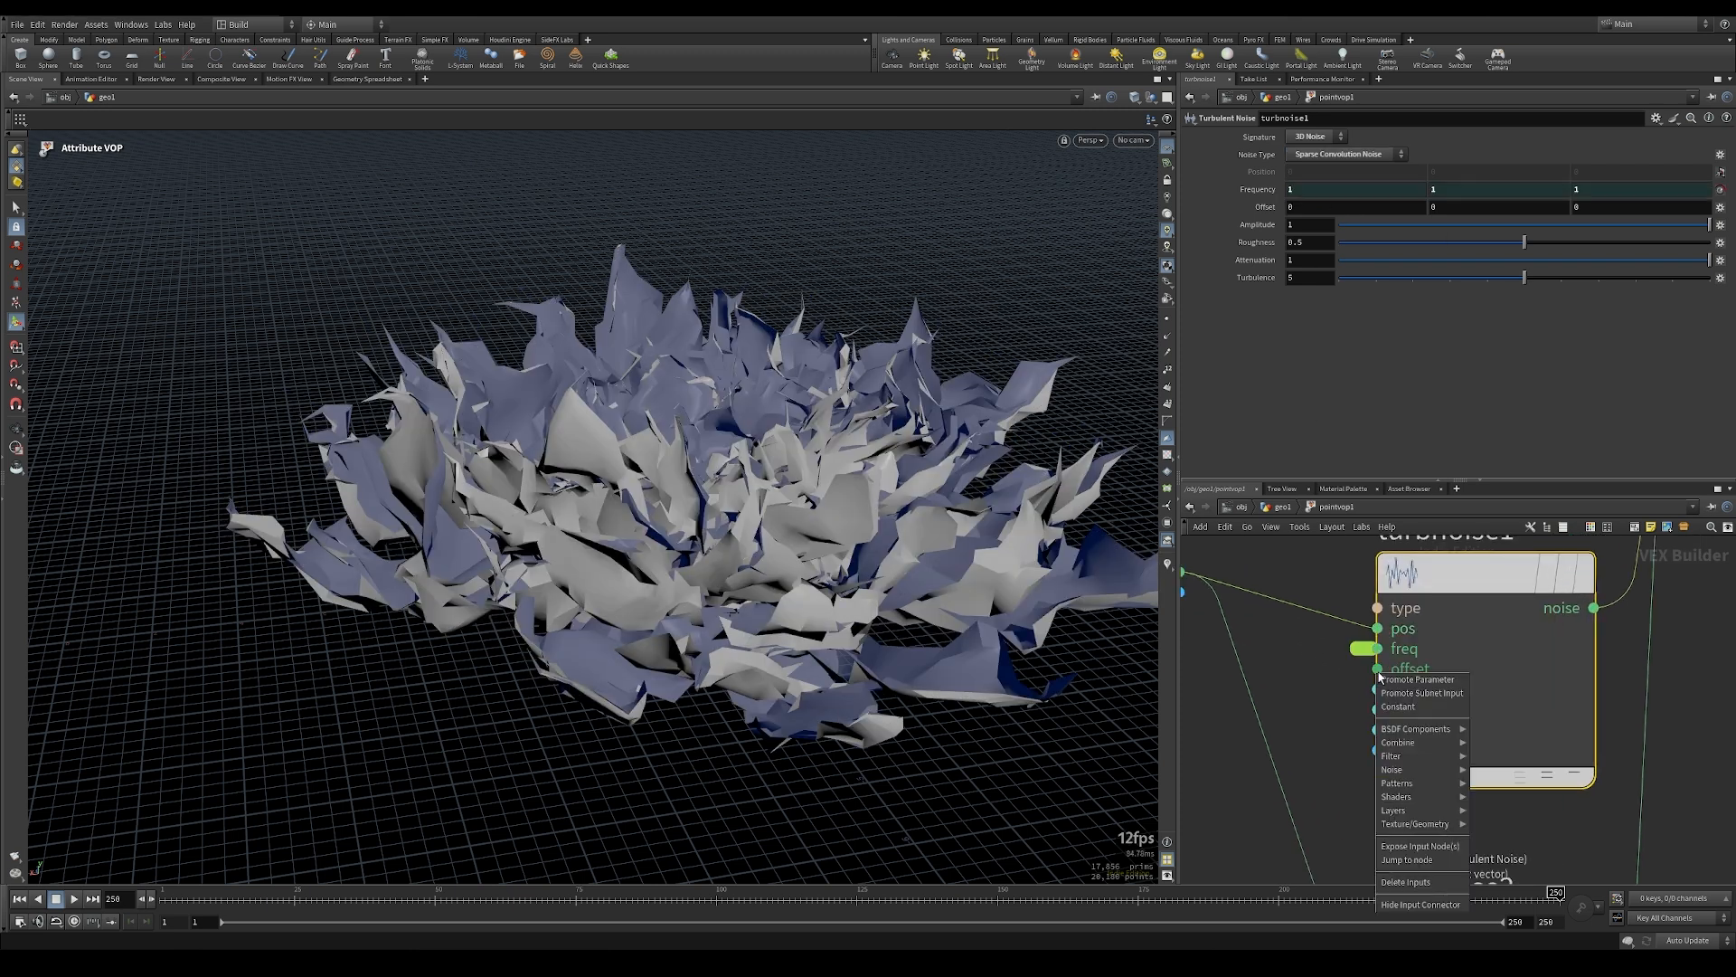
click(1315, 681)
right_click(1378, 689)
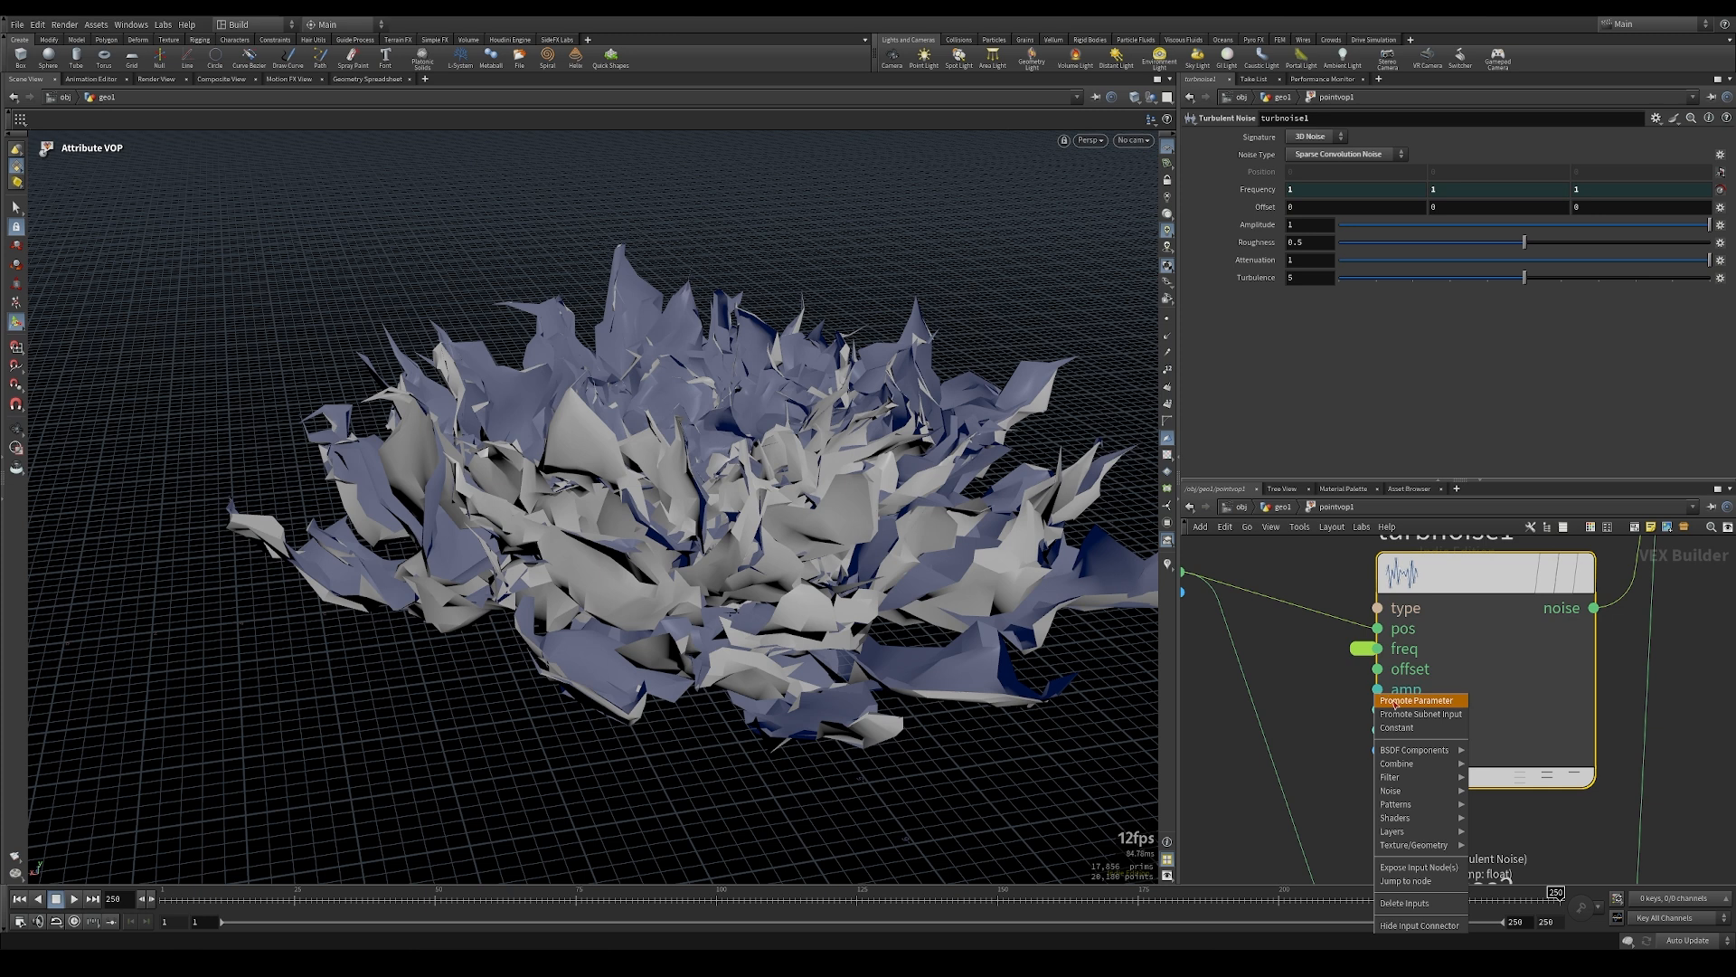
click(1418, 701)
right_click(1379, 714)
click(1411, 718)
right_click(1380, 713)
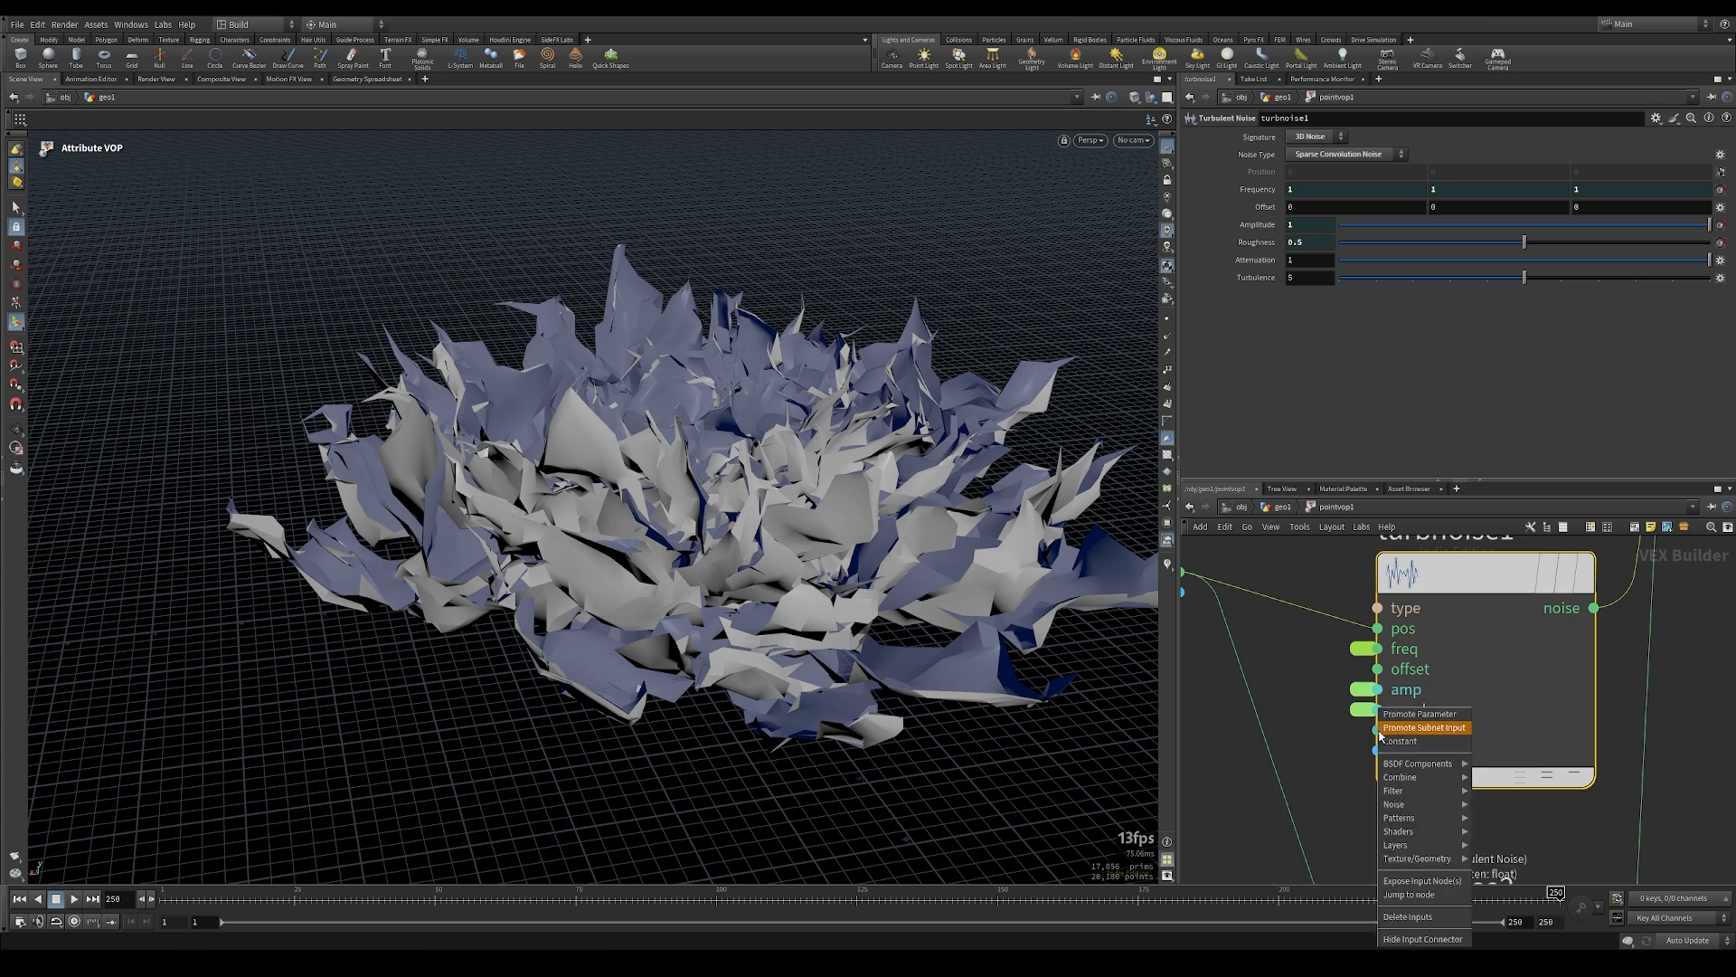
click(1390, 717)
Set the noise type of turbnoise2 to Original Perlin Noise
middle_drag(1351, 802, 1340, 669)
scroll(1387, 724, down, 3)
scroll(1456, 691, up, 3)
click(1456, 691)
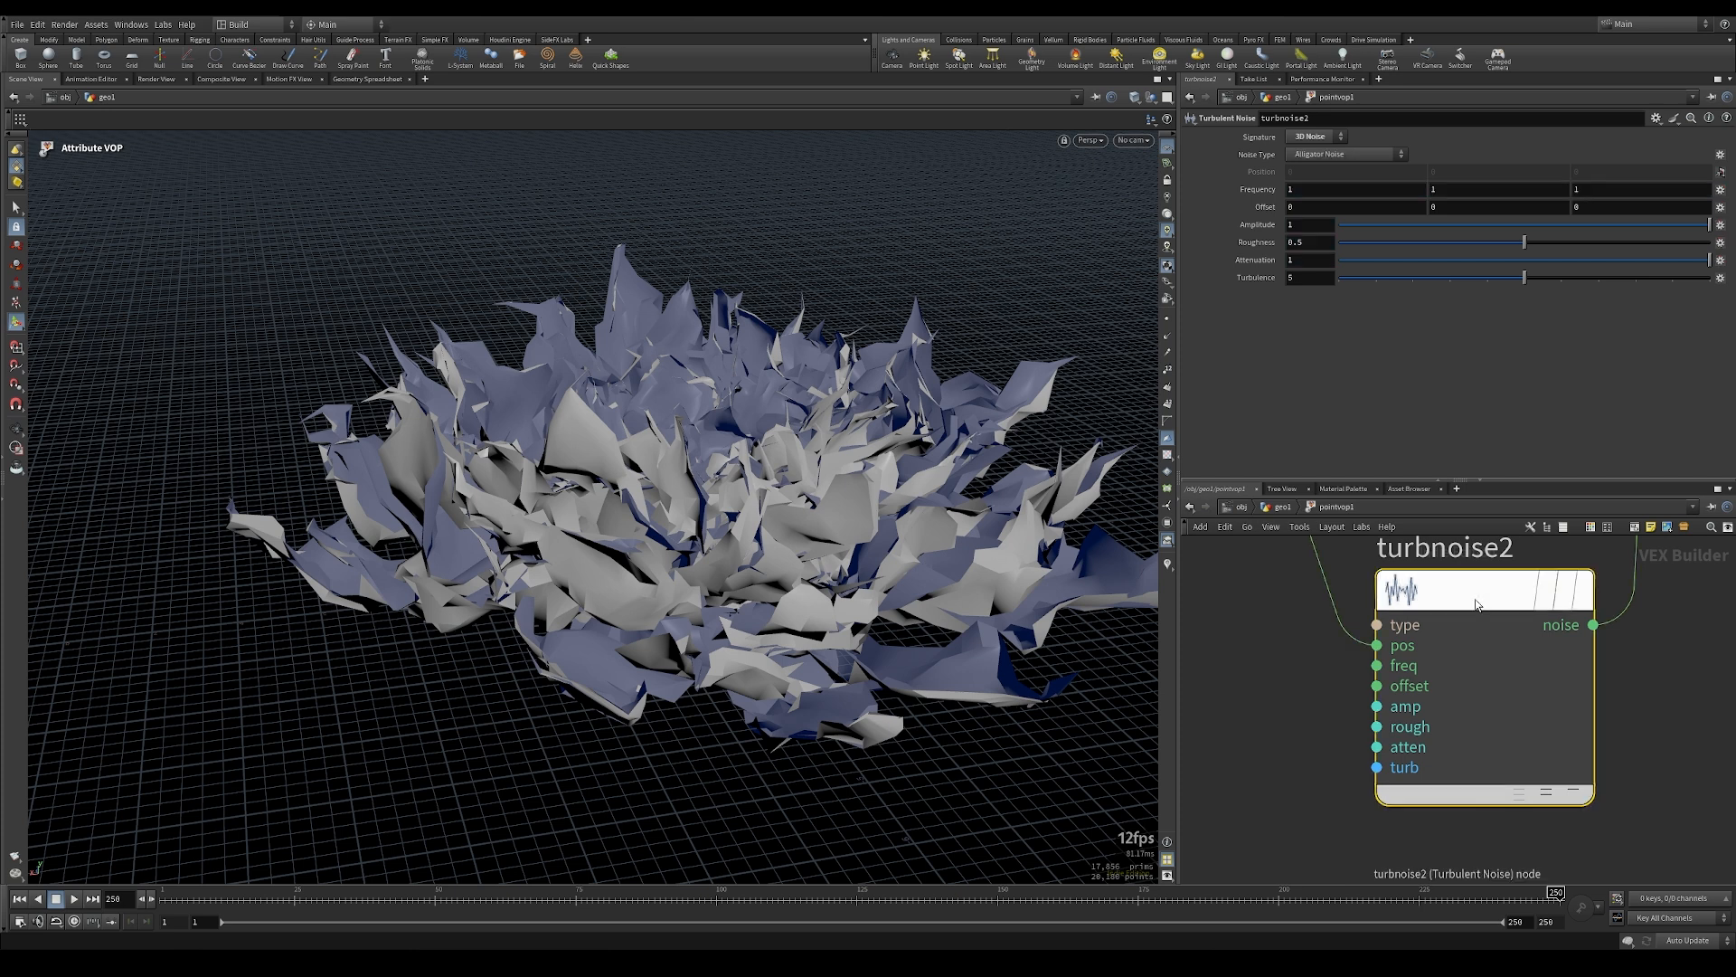
click(1347, 153)
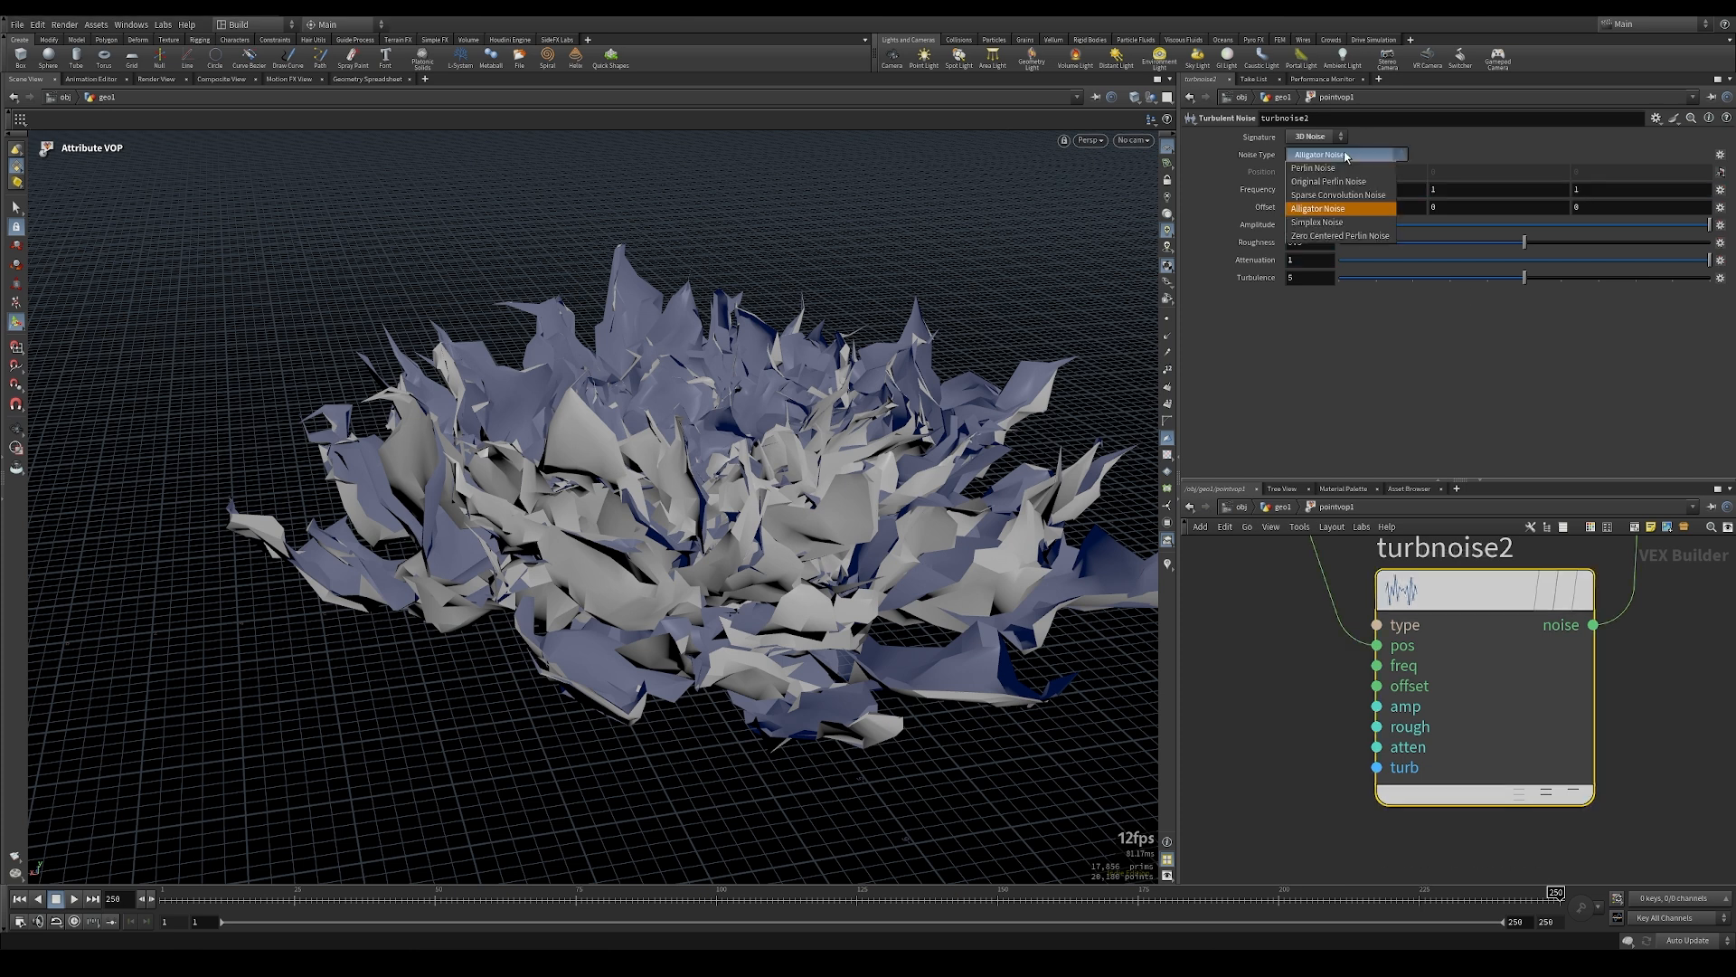
click(1338, 185)
Promote the freq, amp, rough and atten inputs of turbnoise2 to parameters
middle_click(1376, 665)
click(1388, 677)
middle_click(1376, 706)
click(1388, 711)
middle_click(1377, 726)
click(1388, 732)
middle_click(1376, 747)
key(Escape)
scroll(1383, 712, down, 5)
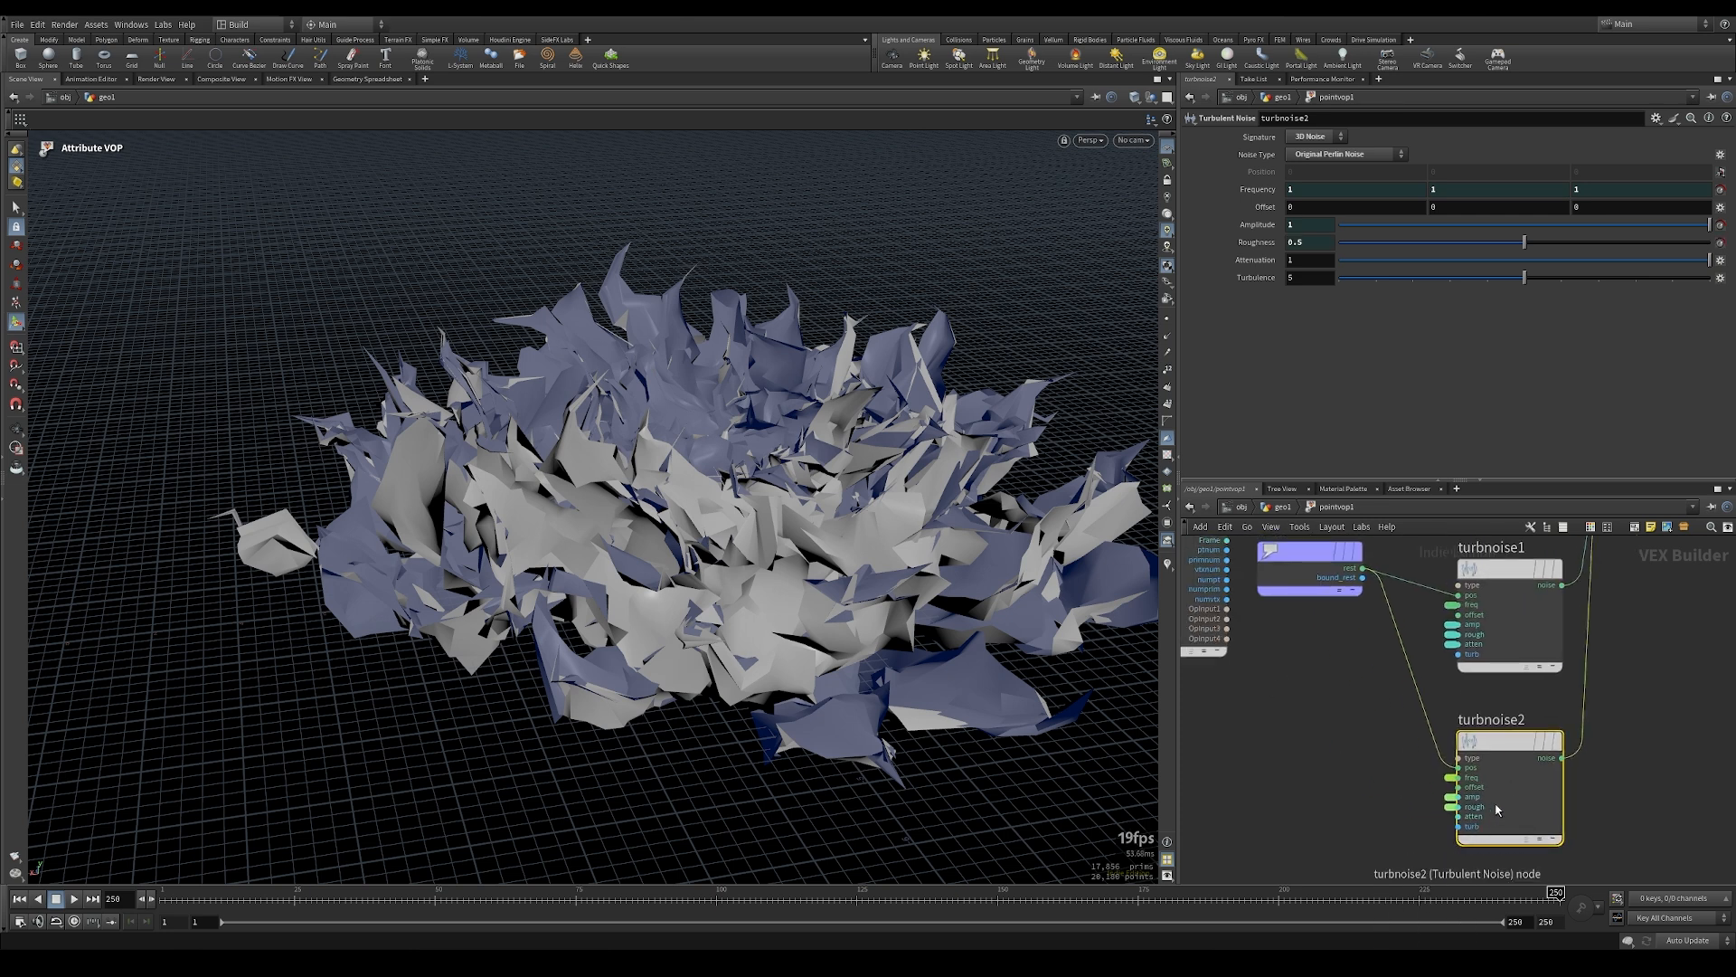
middle_click(1459, 816)
click(1468, 716)
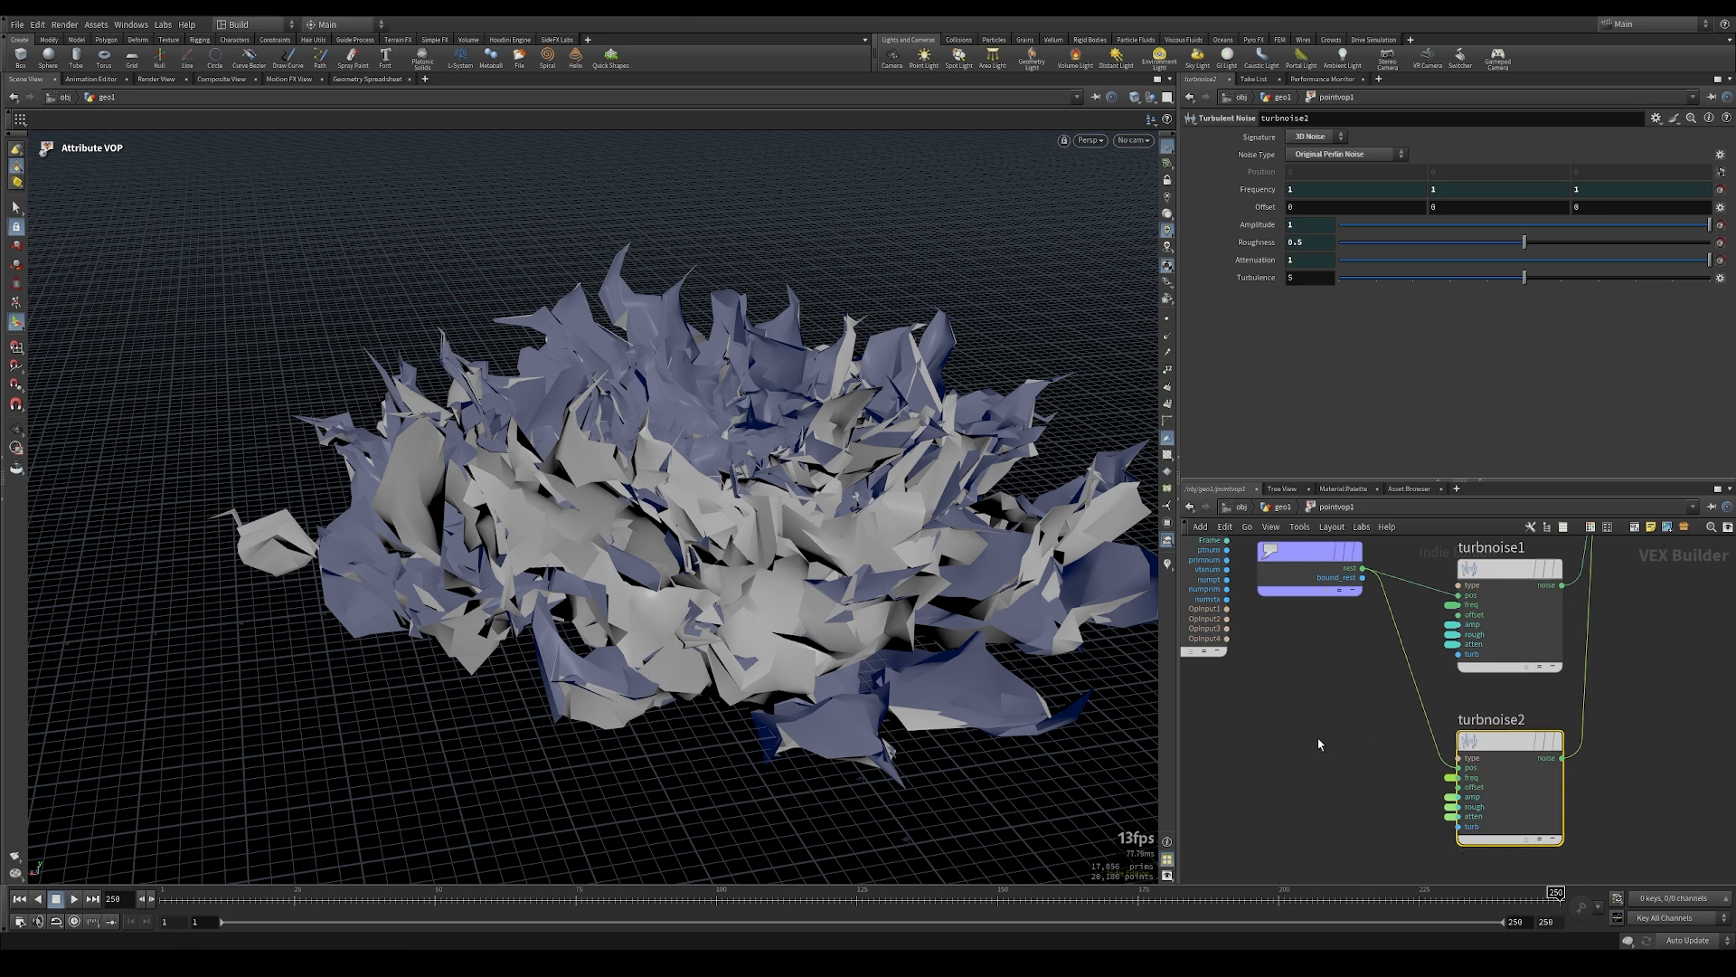
Add a Bind node below the global inputs, name its attribute petal and set its type to Integer
scroll(1416, 721, down, 2)
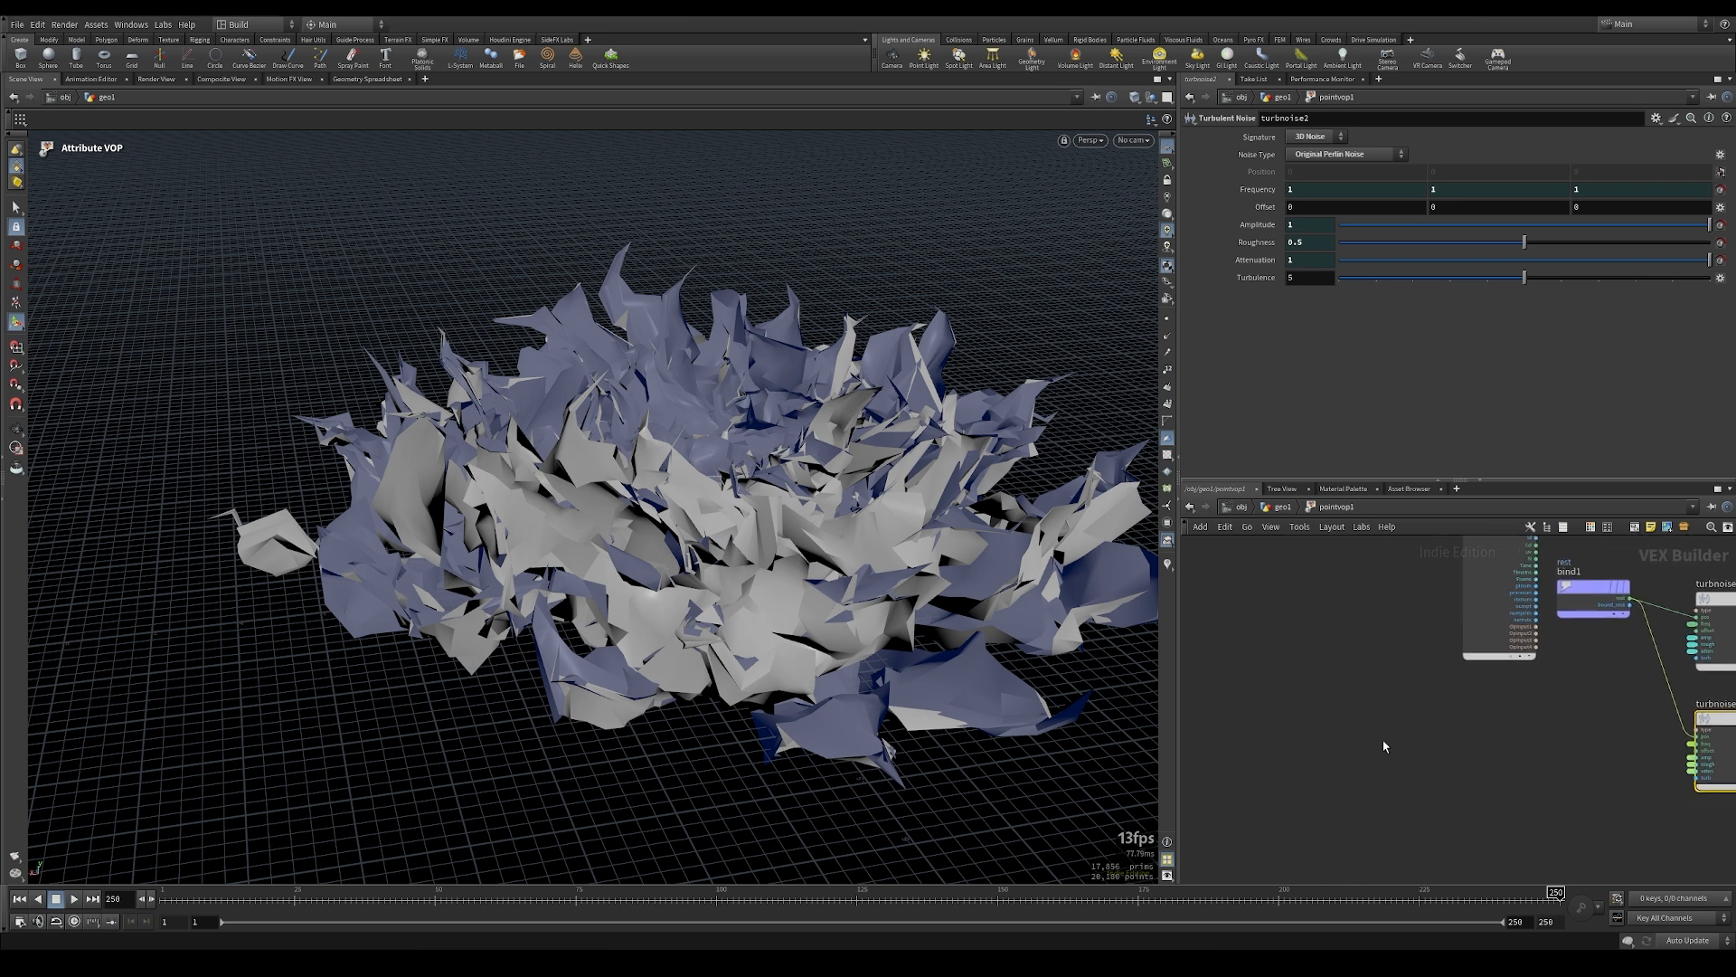
key(Tab)
text(b)
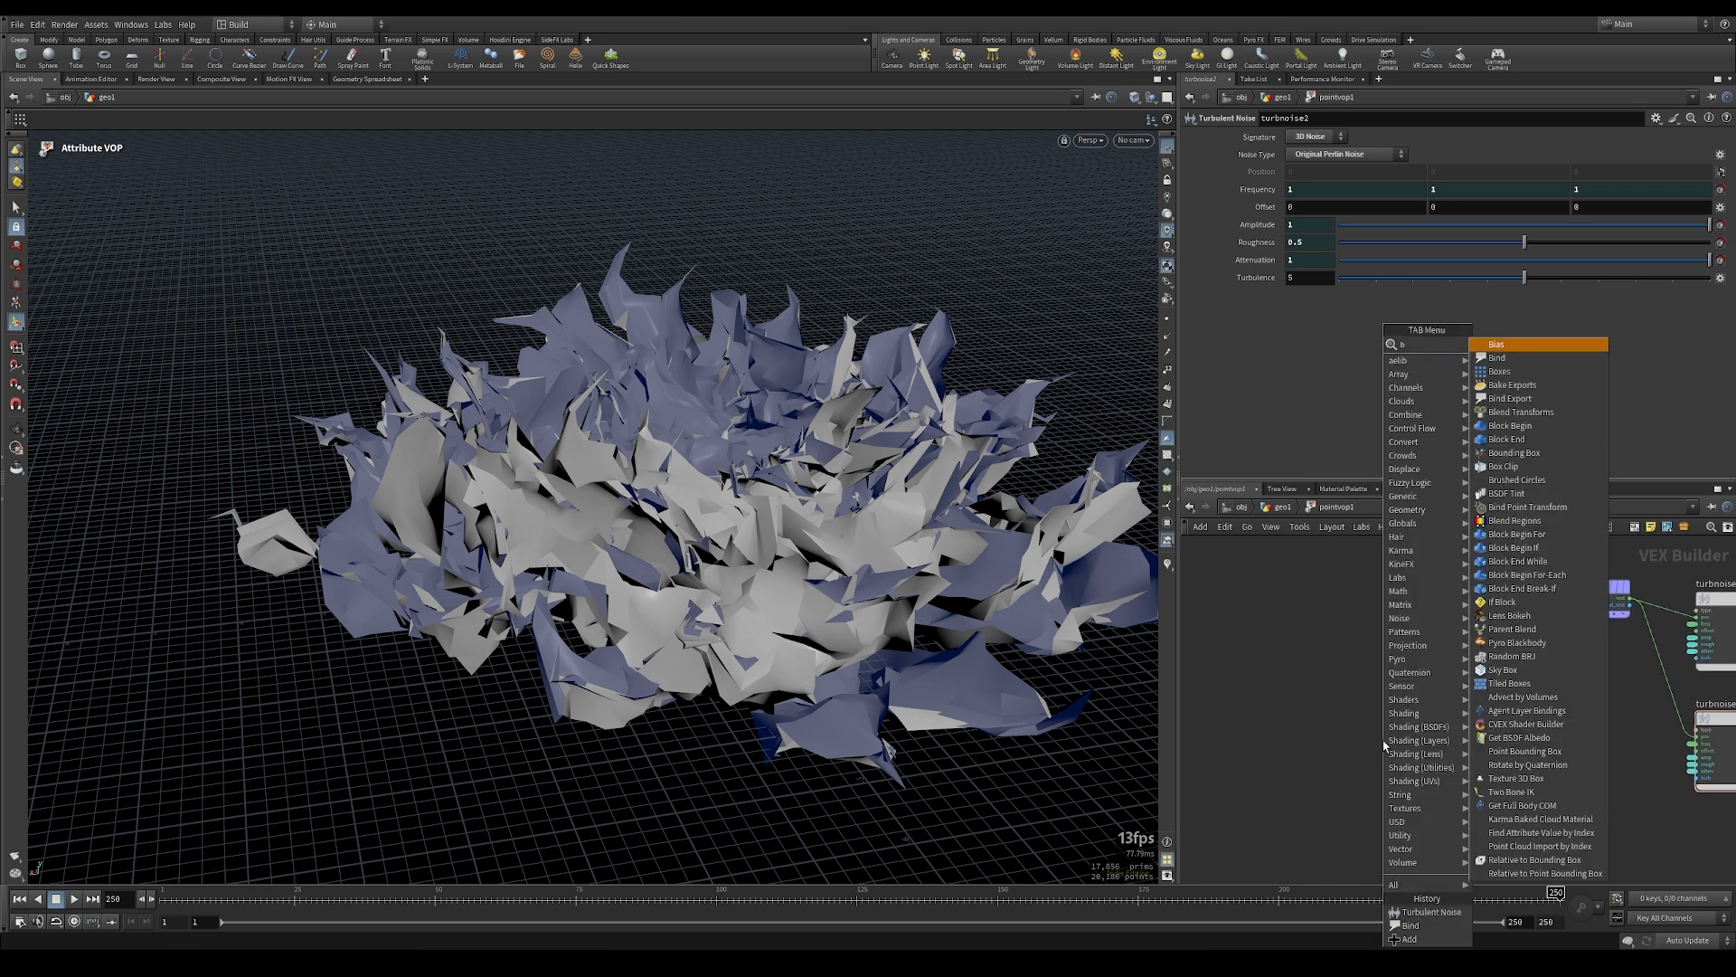
text(in)
key(Return)
click(1371, 719)
click(1331, 134)
text(petal)
key(Return)
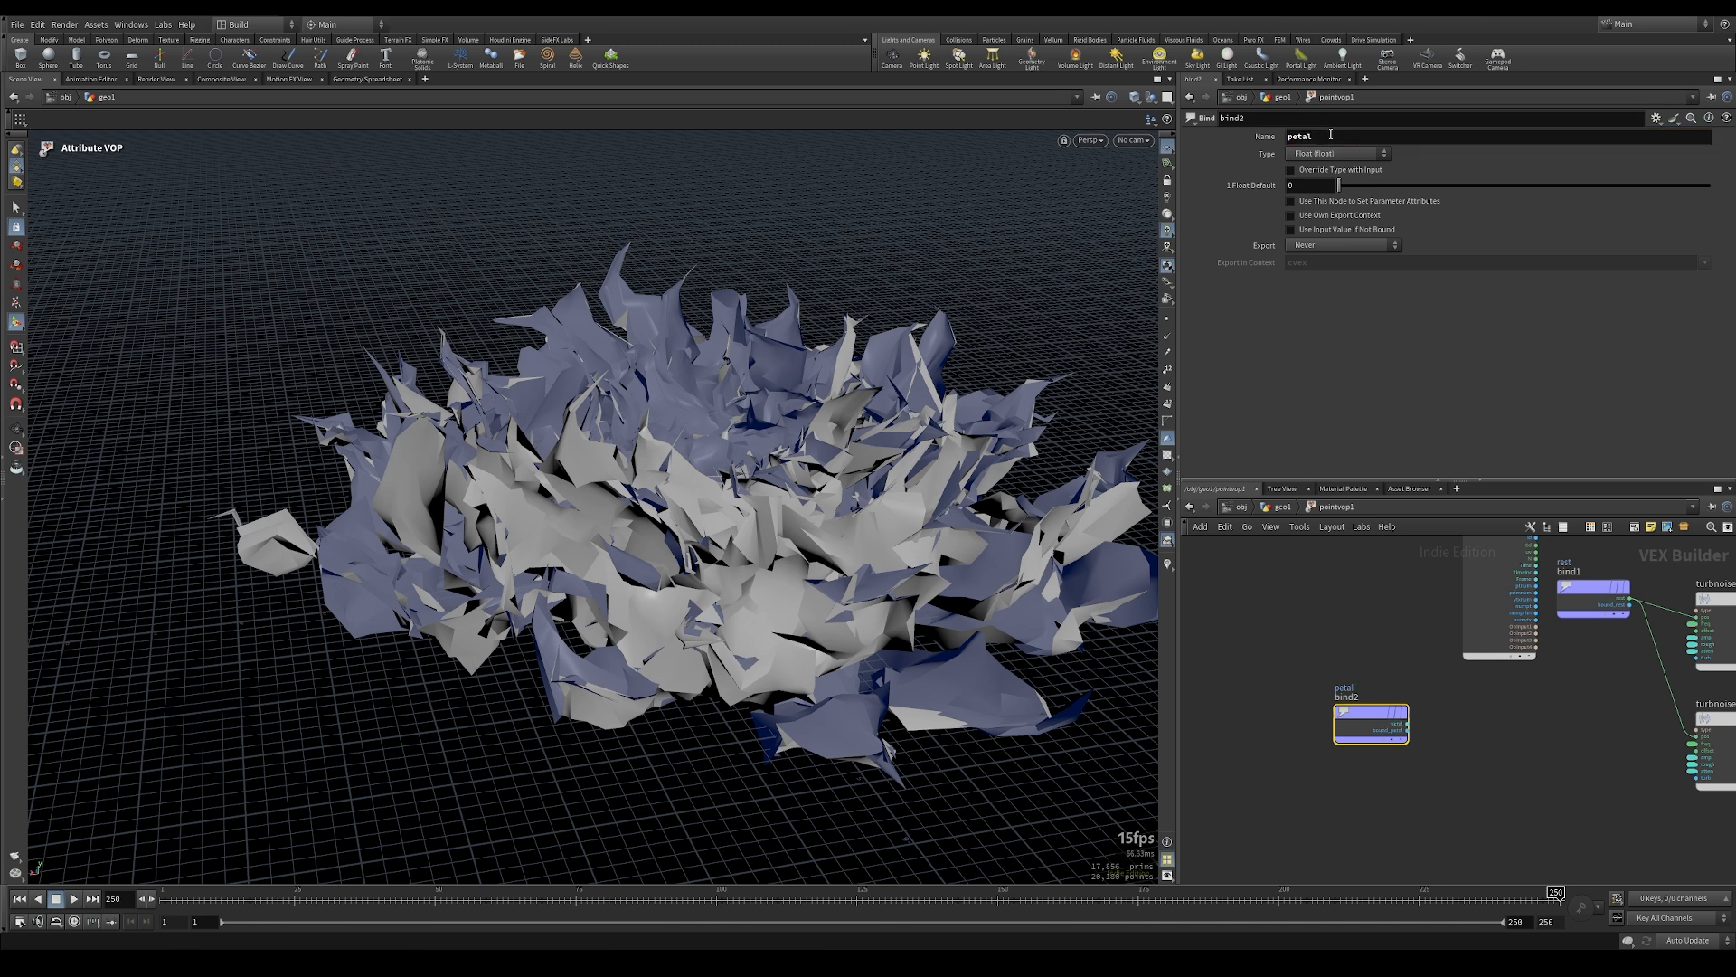
click(1337, 154)
click(1344, 181)
Add a Random node fed by the bind's petal output
drag(1406, 735, 1359, 737)
text(ramp)
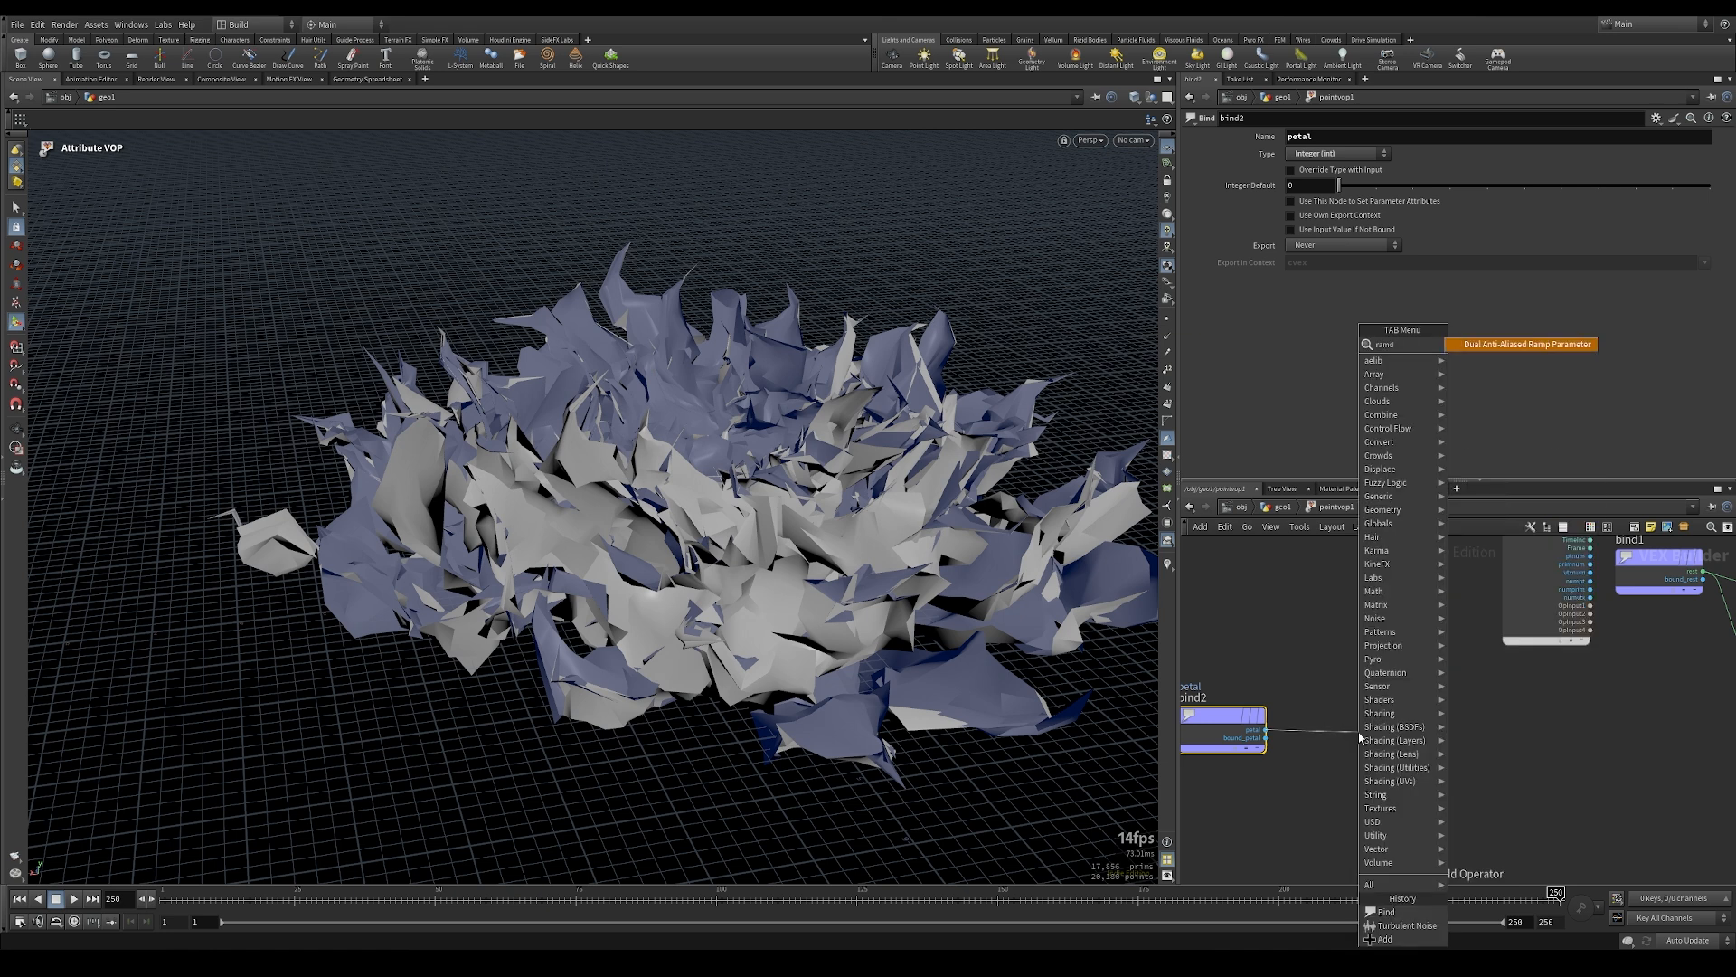
key(BackSpace)
key(BackSpace)
text(ndo)
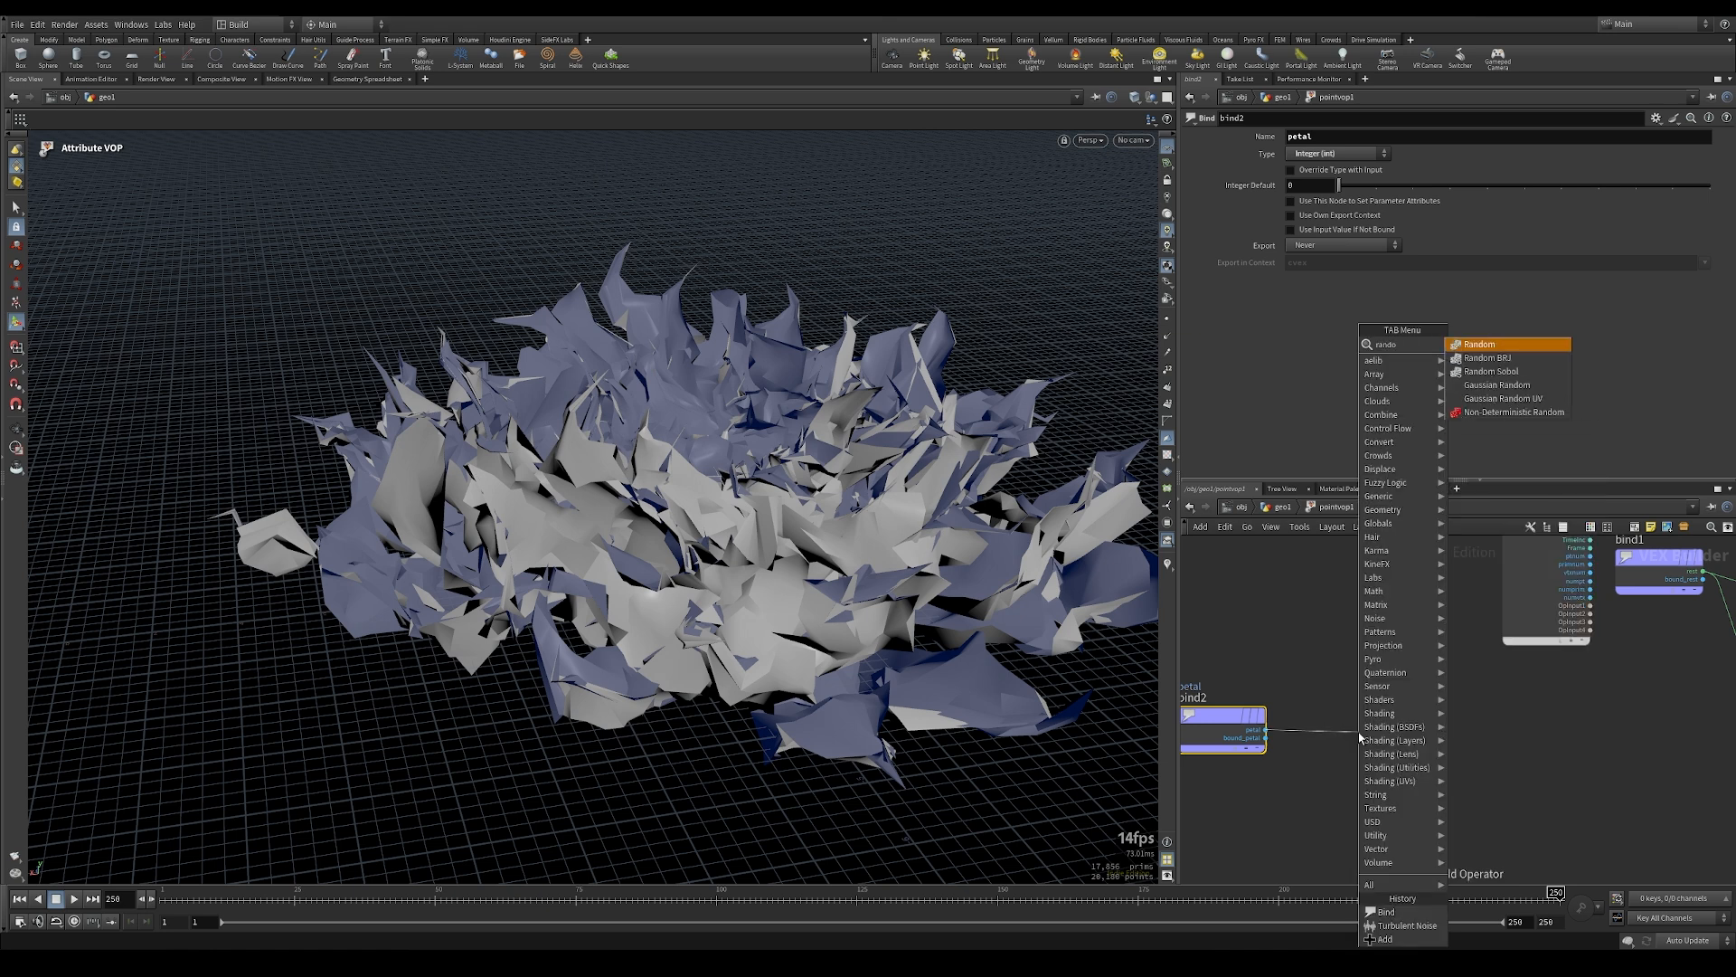
key(Return)
Add a Multiply Constant node driven by random1's output and duplicate it below the first
key(Tab)
text(mult)
key(Down)
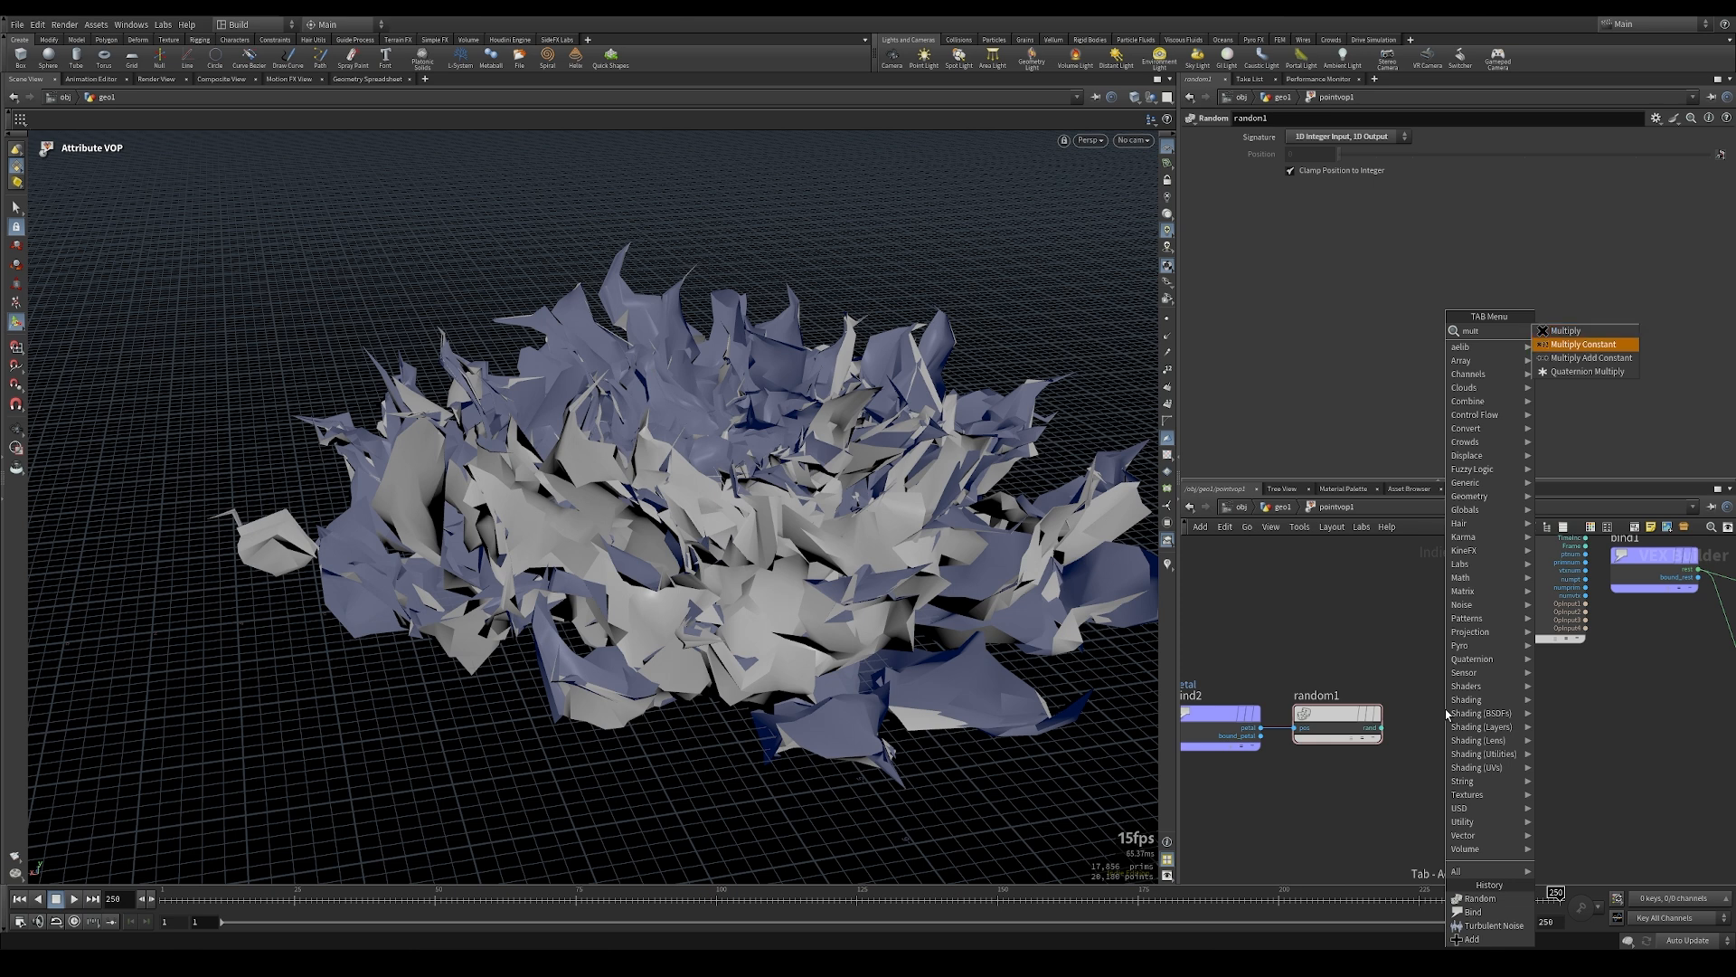
key(Return)
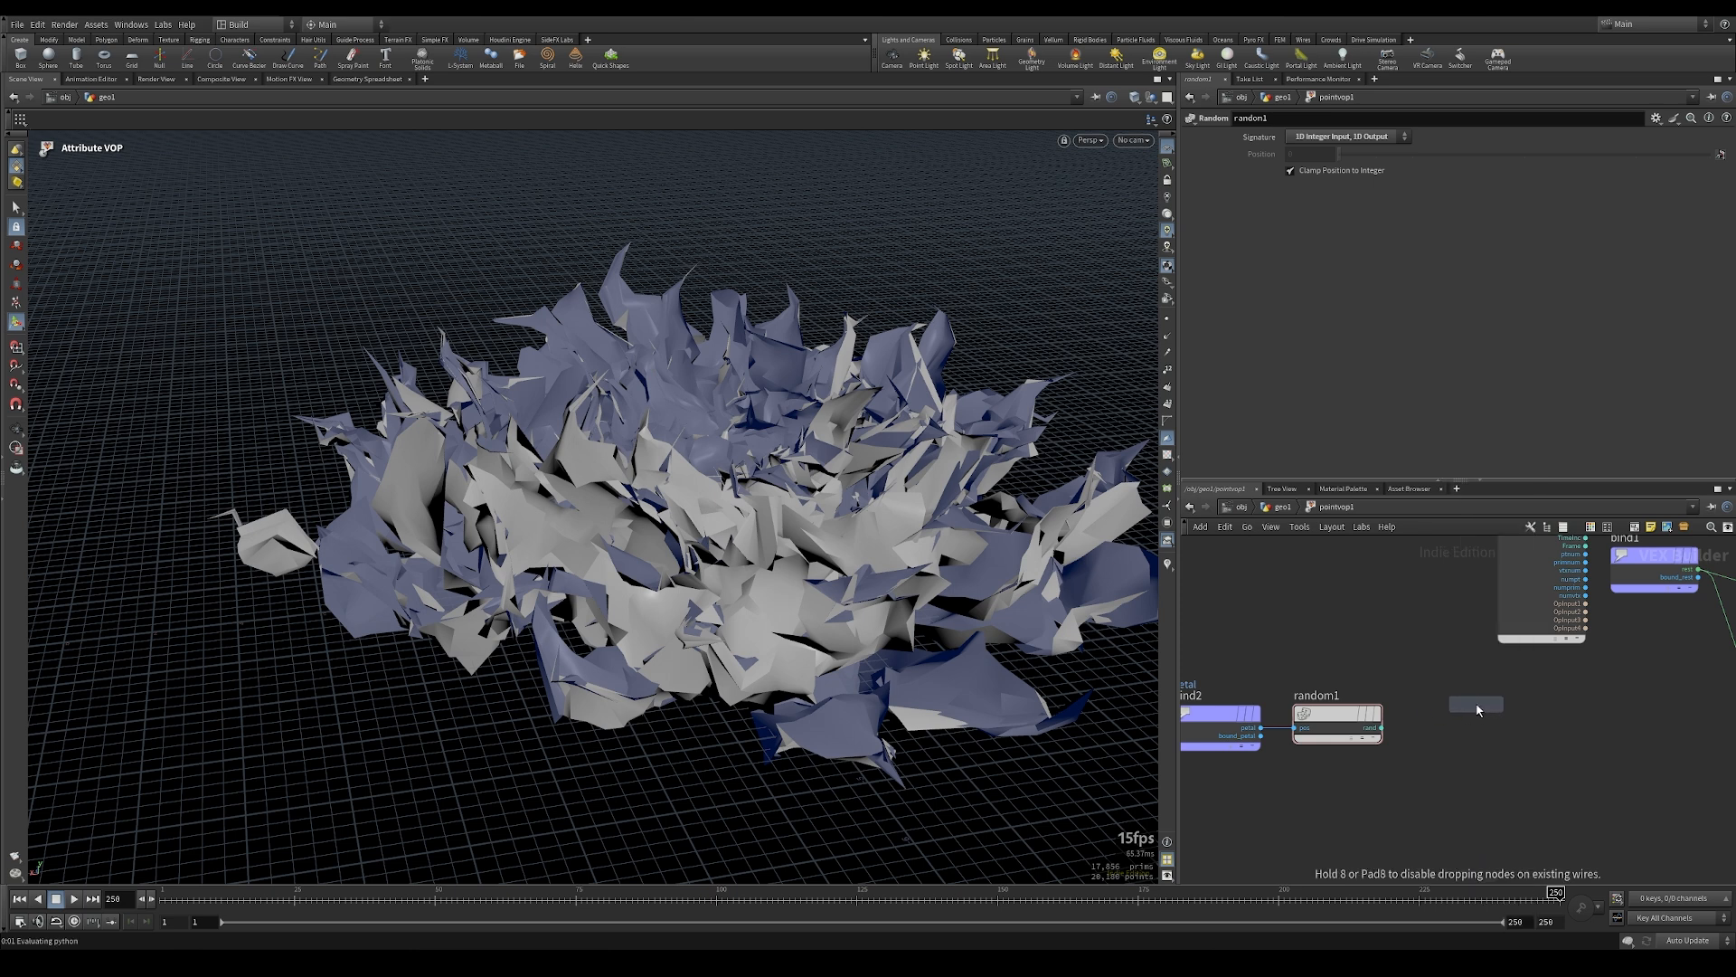
click(1478, 710)
middle_drag(1526, 778, 1493, 726)
alt+drag(1434, 659, 1435, 784)
Set the multiplier of mulconst1 to 142782 and of mulconst2 to 45324213
click(1441, 652)
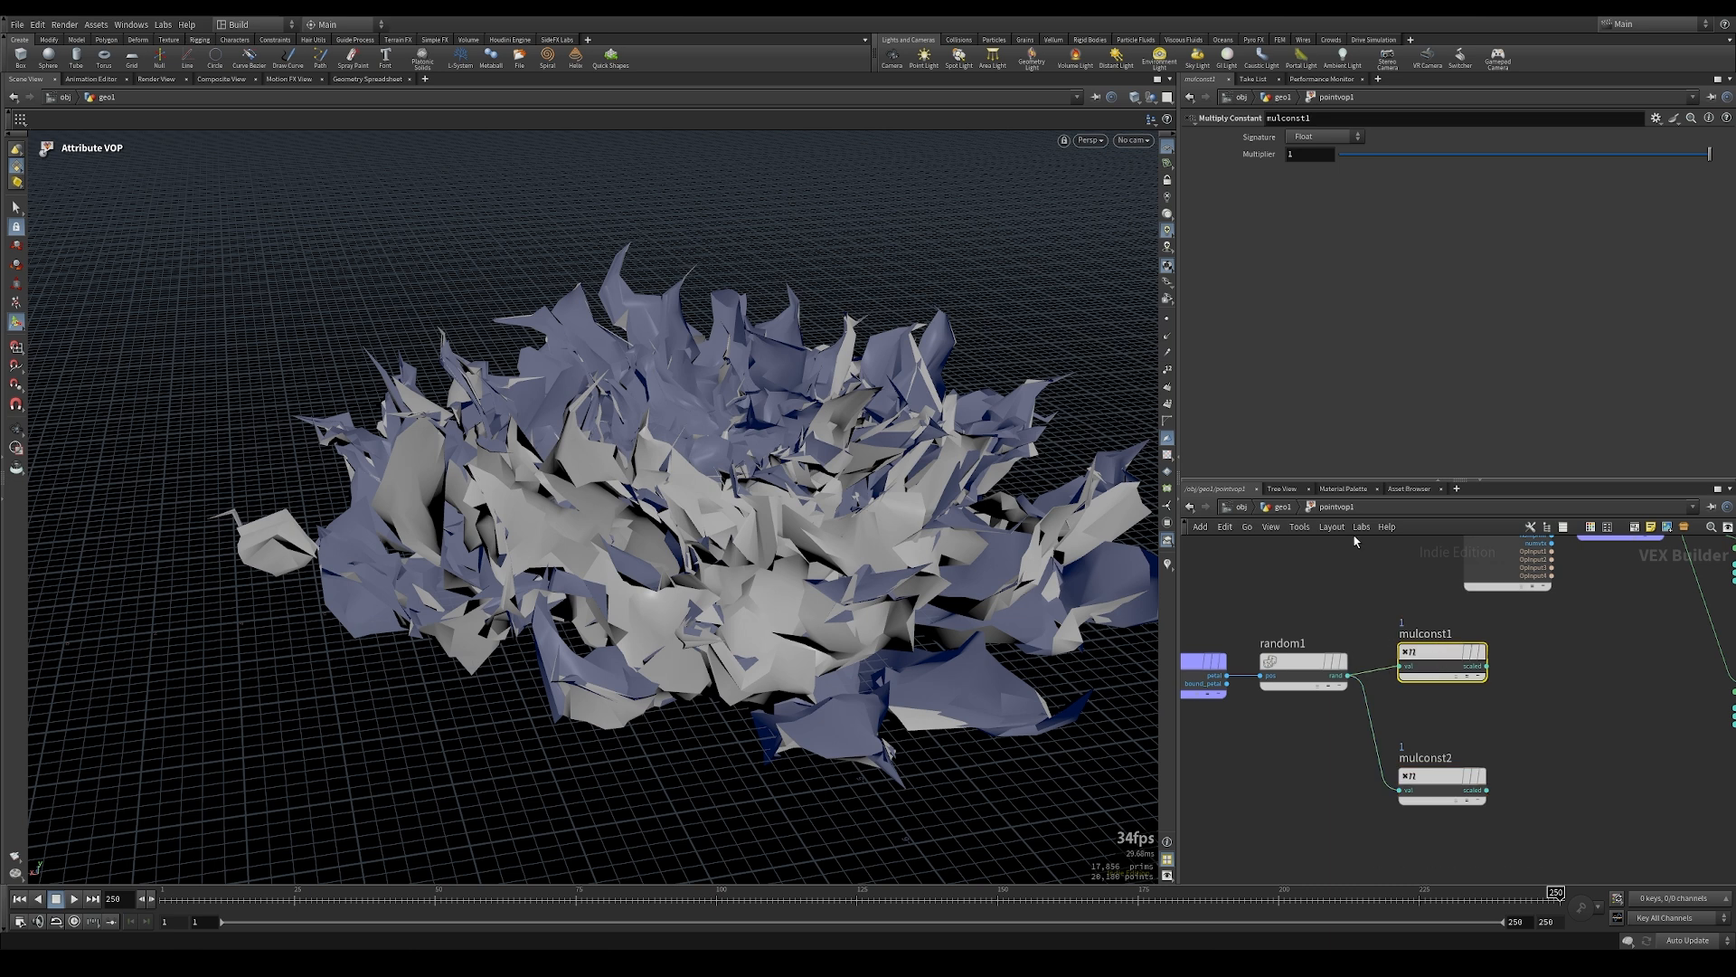
click(1452, 778)
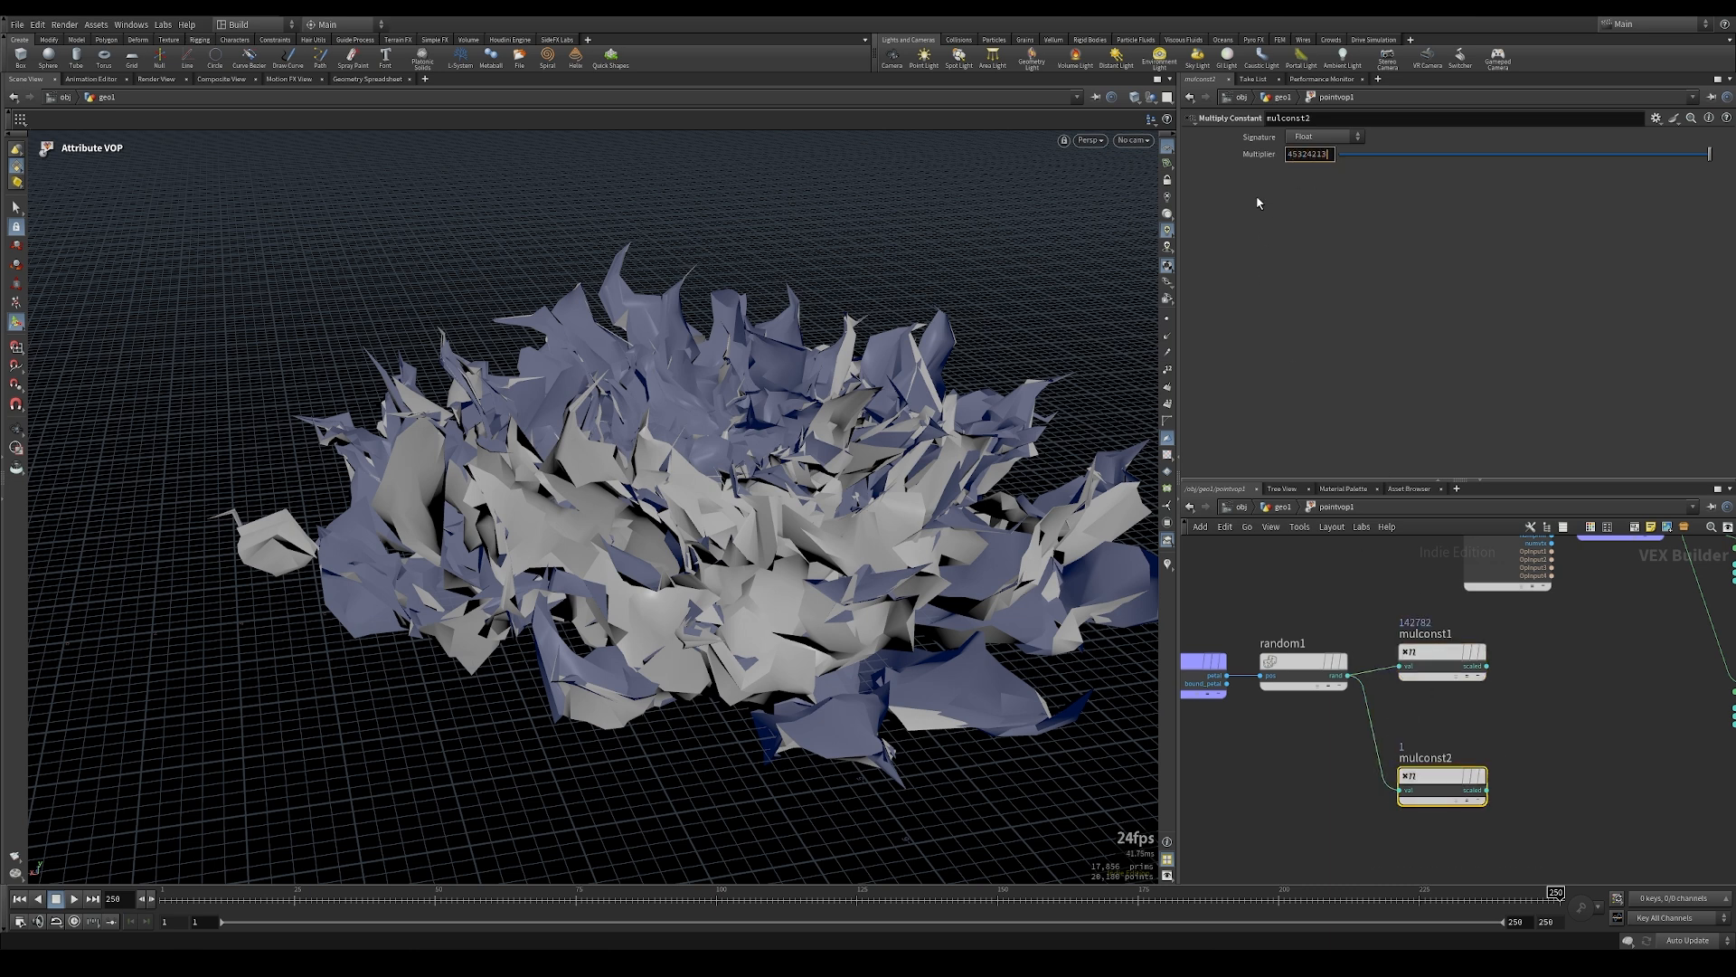
middle_drag(1575, 721, 1403, 691)
scroll(1403, 701, down, 2)
click(1403, 717)
Add a Set Vector Component node with mulconst1's scaled output wired into fval, and set its vector component to Component 2
scroll(1402, 701, up, 1)
key(Tab)
text(setc)
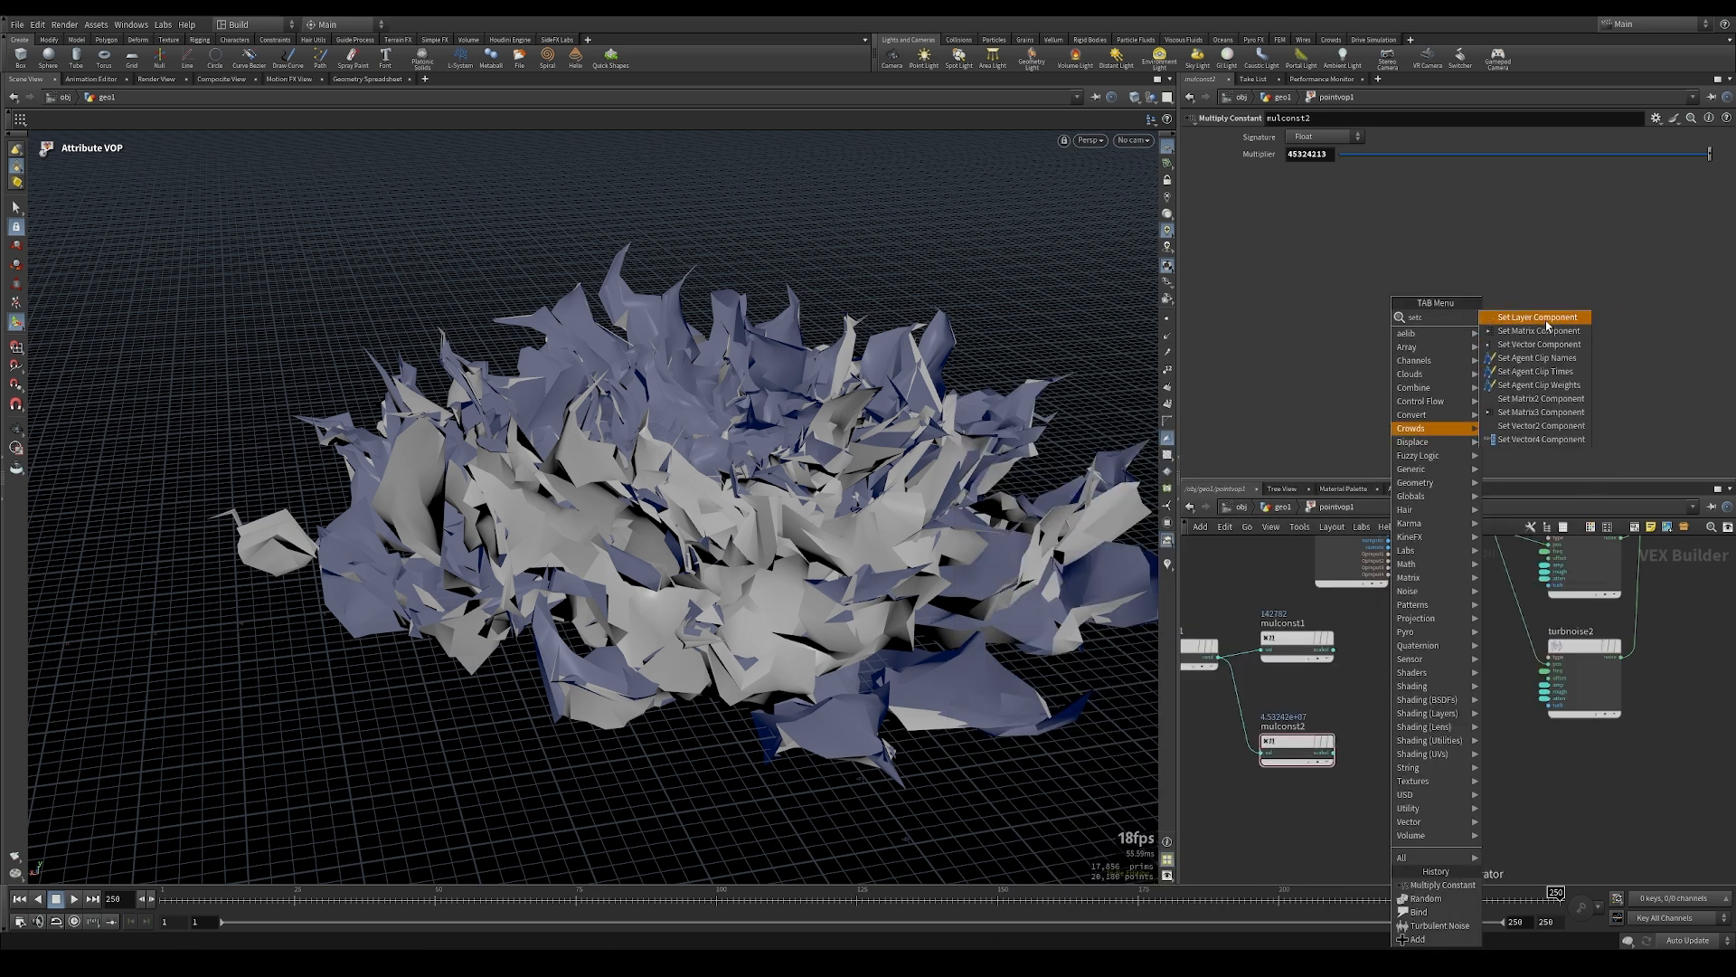
key(BackSpace)
text(v)
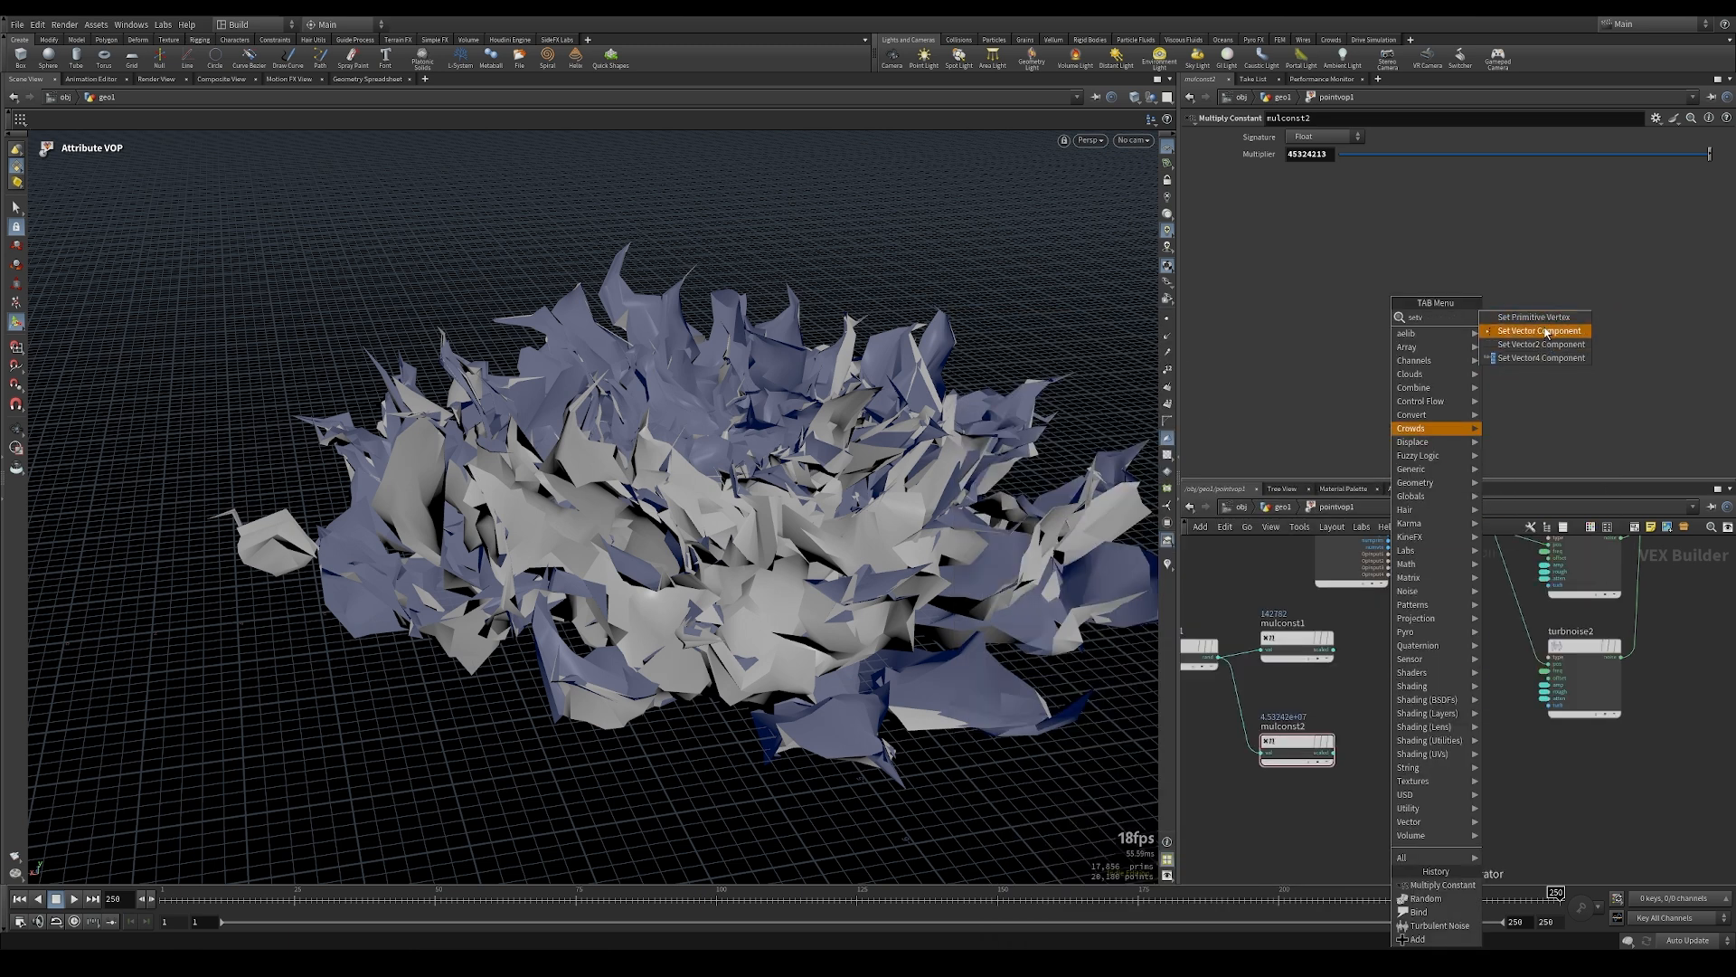
click(1546, 330)
click(1394, 649)
scroll(1365, 651, up, 3)
drag(1311, 648, 1353, 660)
click(1329, 155)
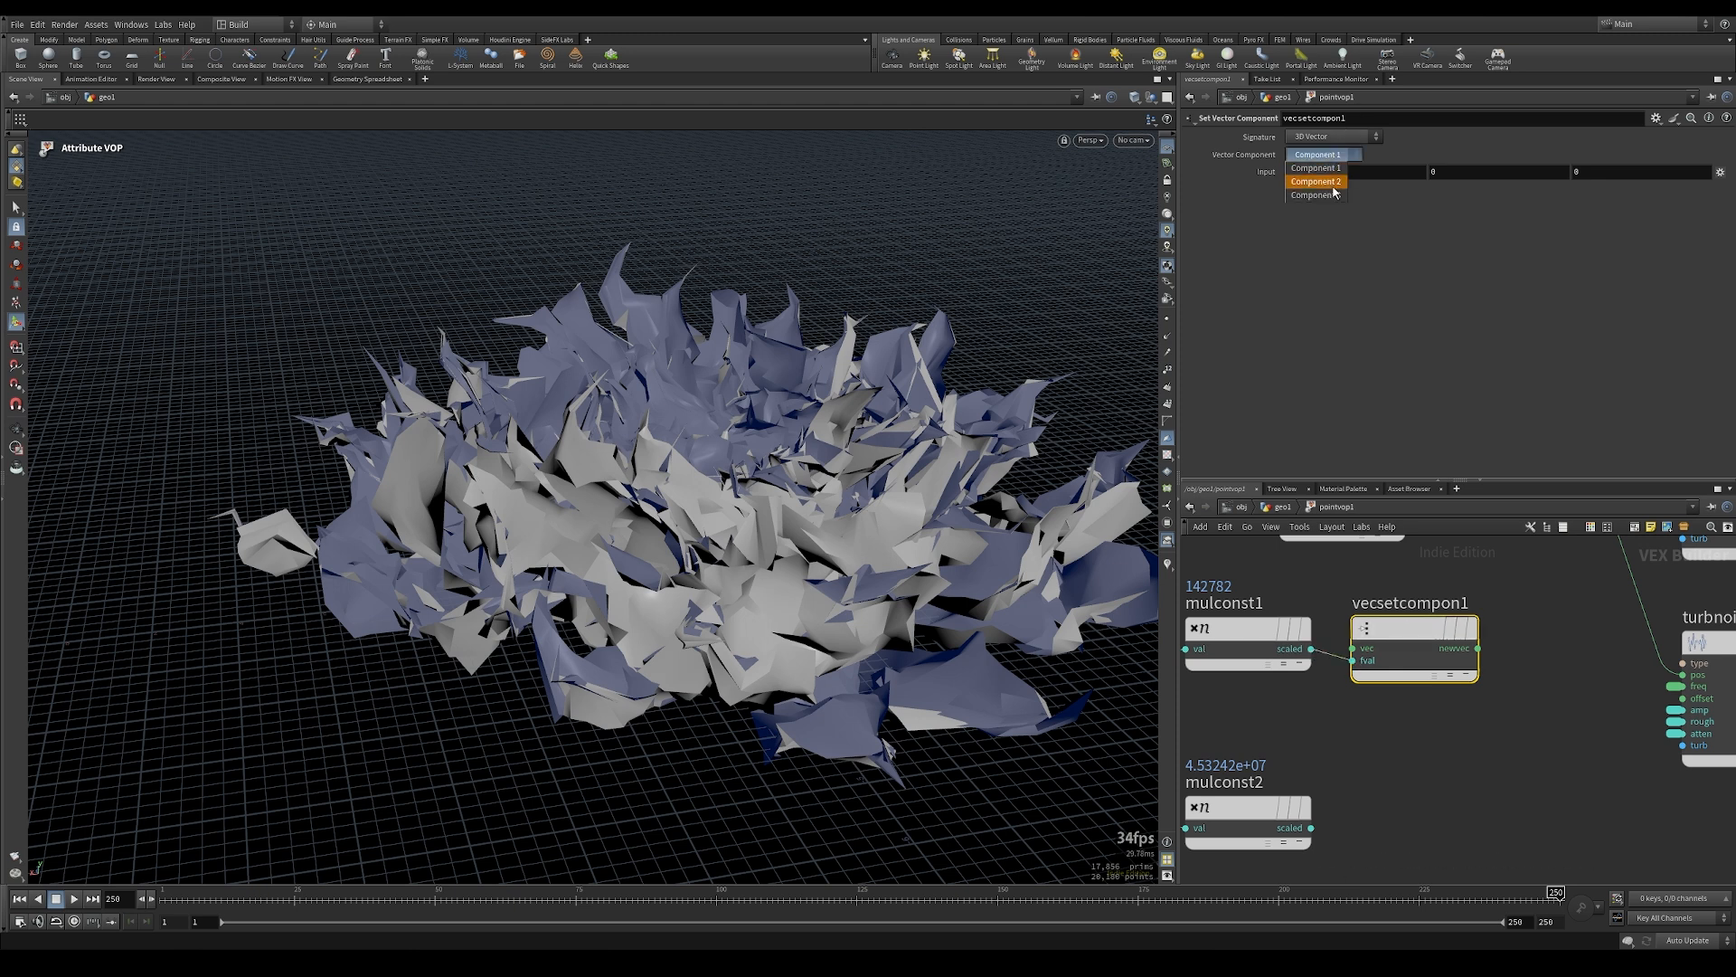
click(1330, 183)
Duplicate the Set Vector Component node for mulconst2 and undo the last wire connection
scroll(1385, 595, down, 2)
alt+drag(1400, 621, 1332, 730)
scroll(1331, 787, up, 3)
key(ctrl+z)
Wire vecsetcompon1 into the offset of turbnoise1 and vecsetcompon2 into the offset of turbnoise2
middle_drag(1616, 642, 1370, 771)
scroll(1370, 770, down, 3)
drag(1323, 818, 1465, 729)
middle_drag(1374, 682, 1355, 755)
drag(1302, 768, 1436, 679)
click(1449, 659)
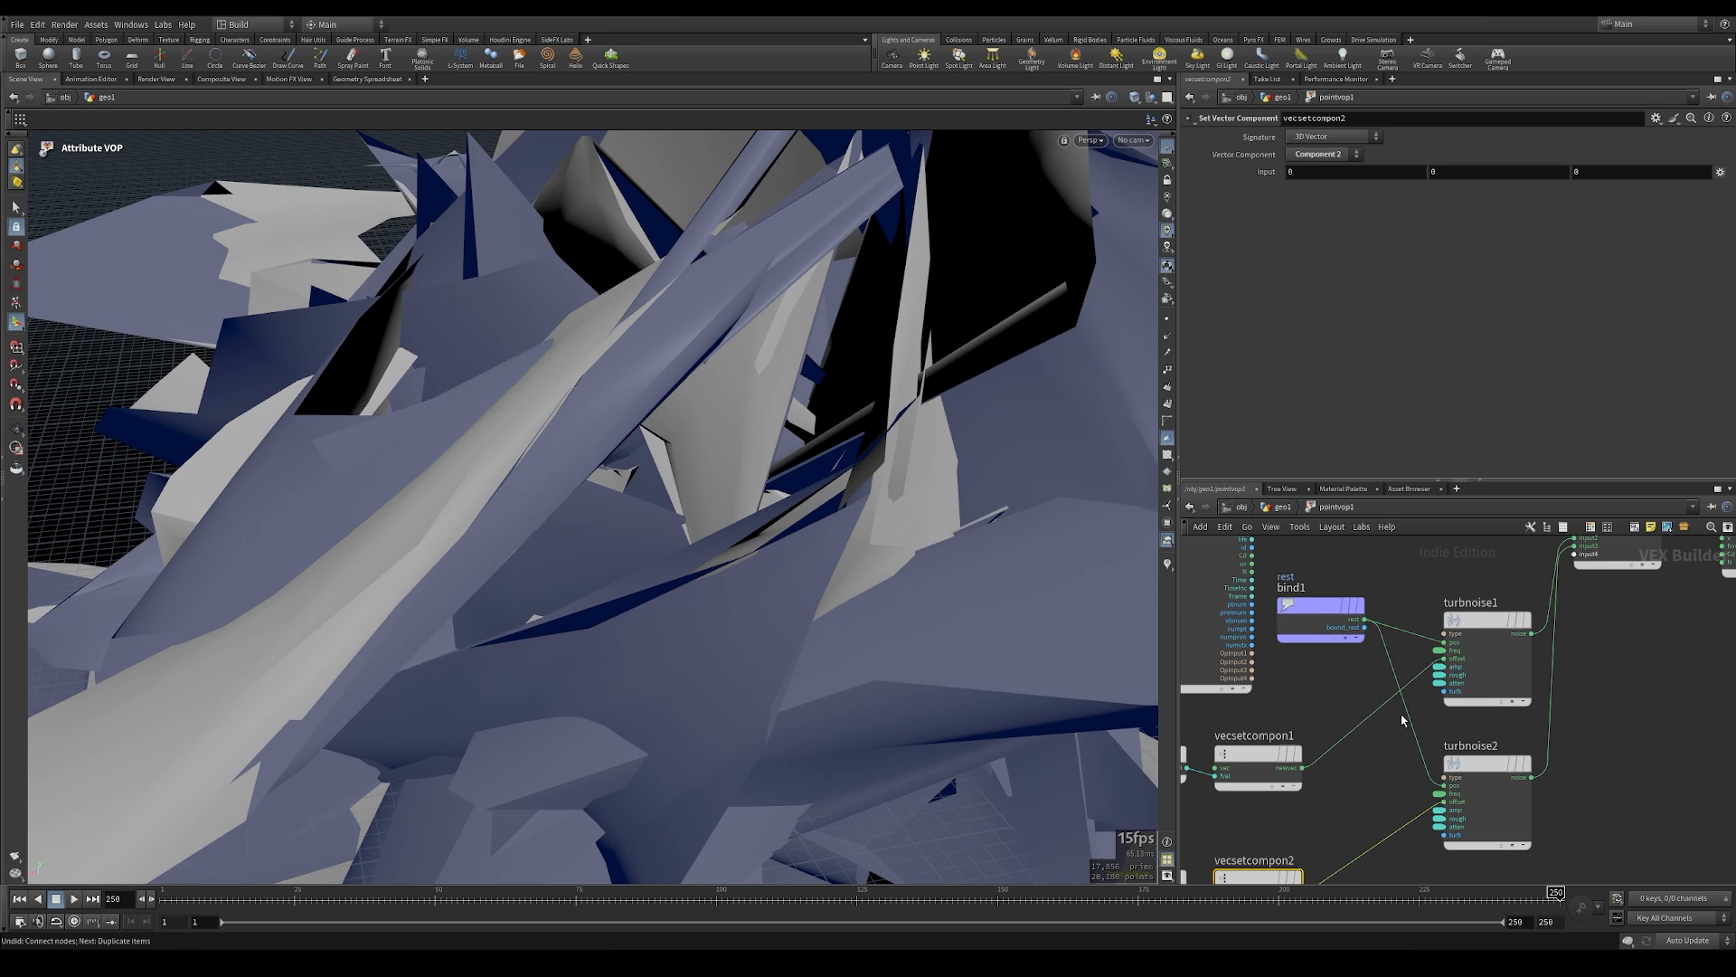
Go back up to the geo1 network and set the second noise's amplitude on pointvop1 to 0
scroll(1351, 792, down, 4)
middle_drag(1327, 800, 1414, 740)
scroll(1414, 740, down, 2)
scroll(814, 520, down, 7)
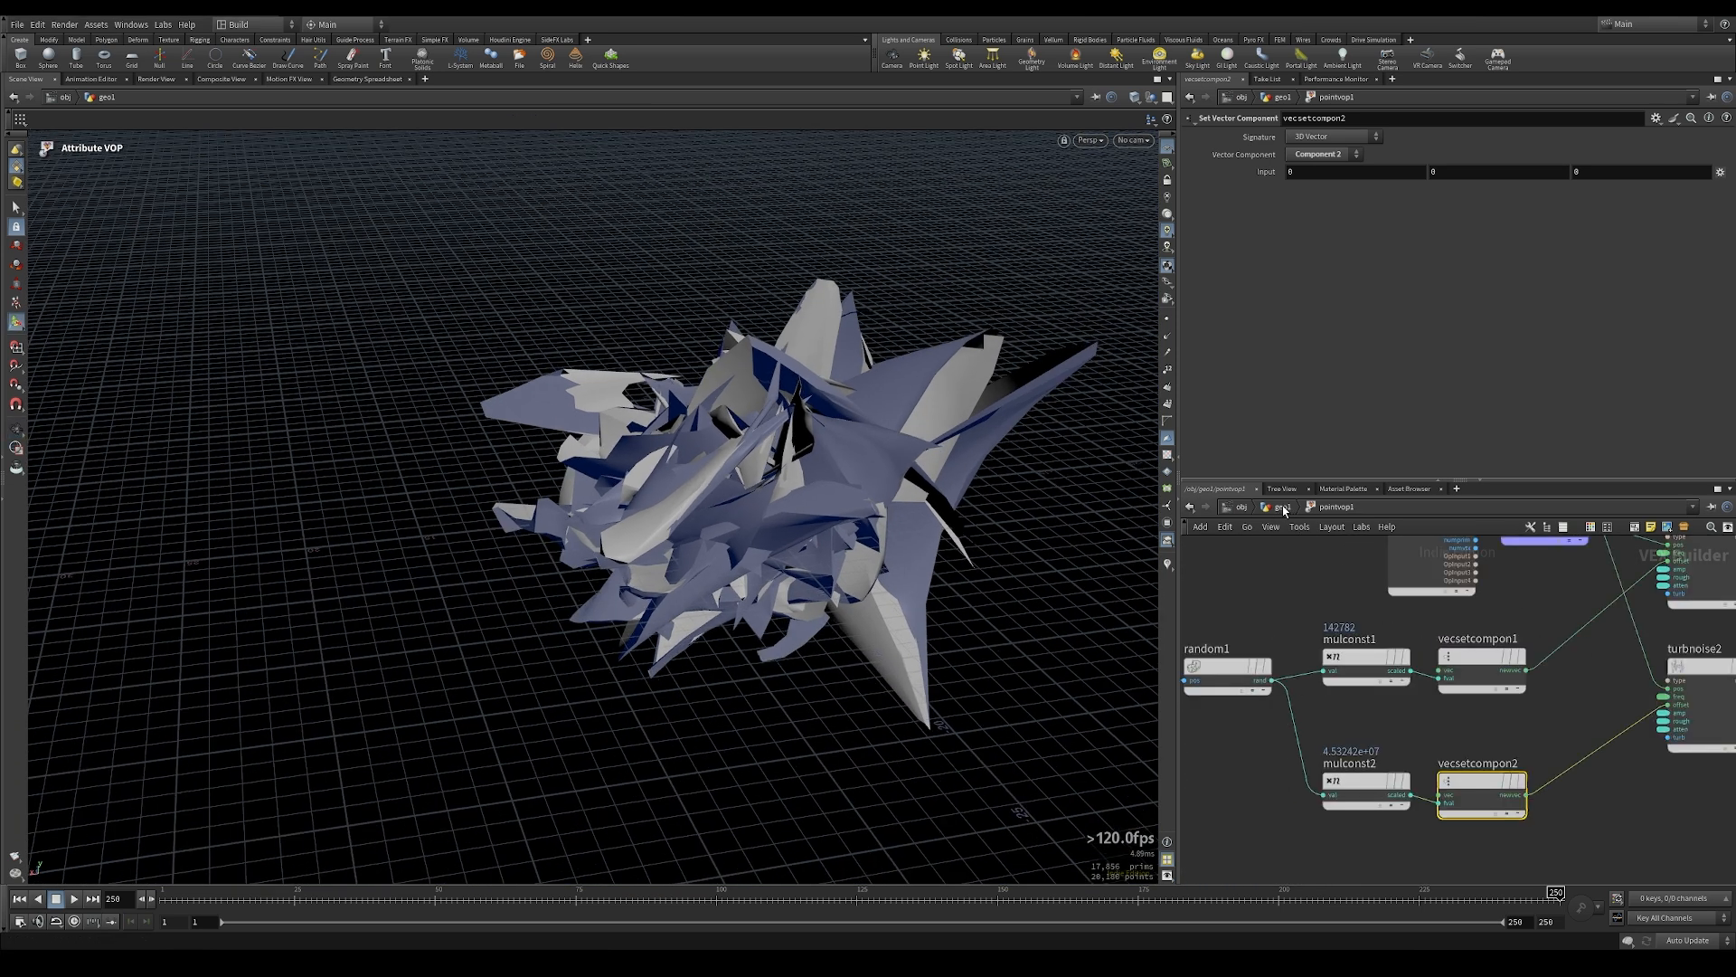
click(1282, 507)
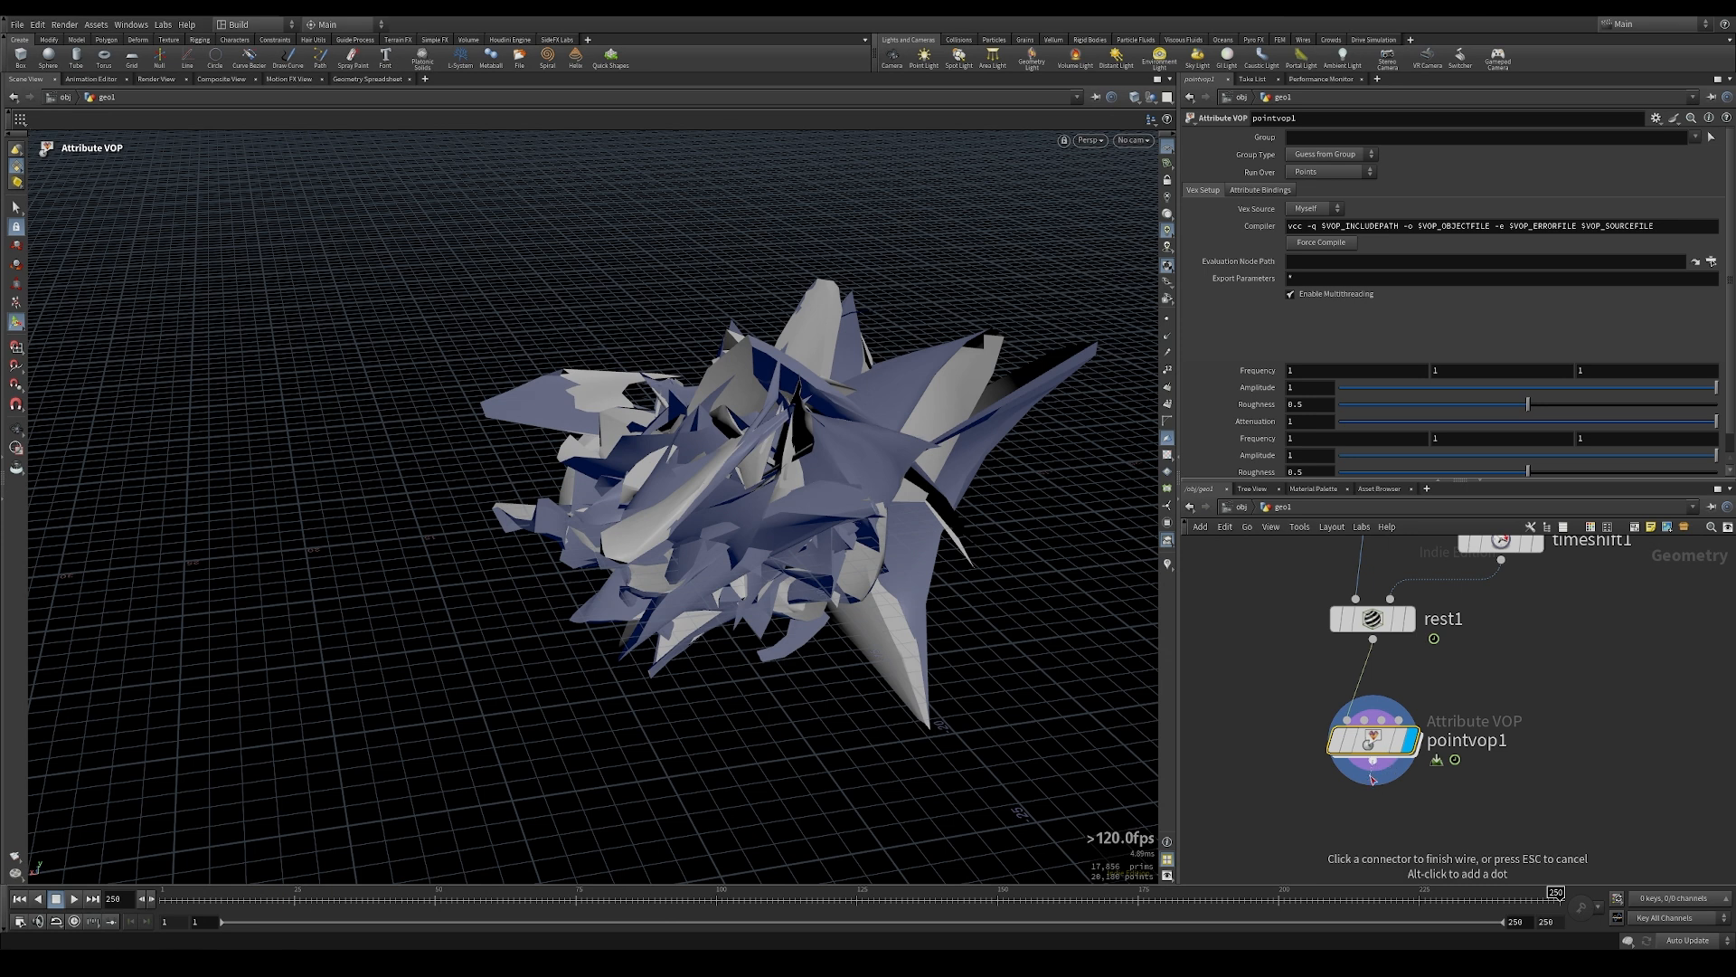
scroll(1725, 365, down, 1)
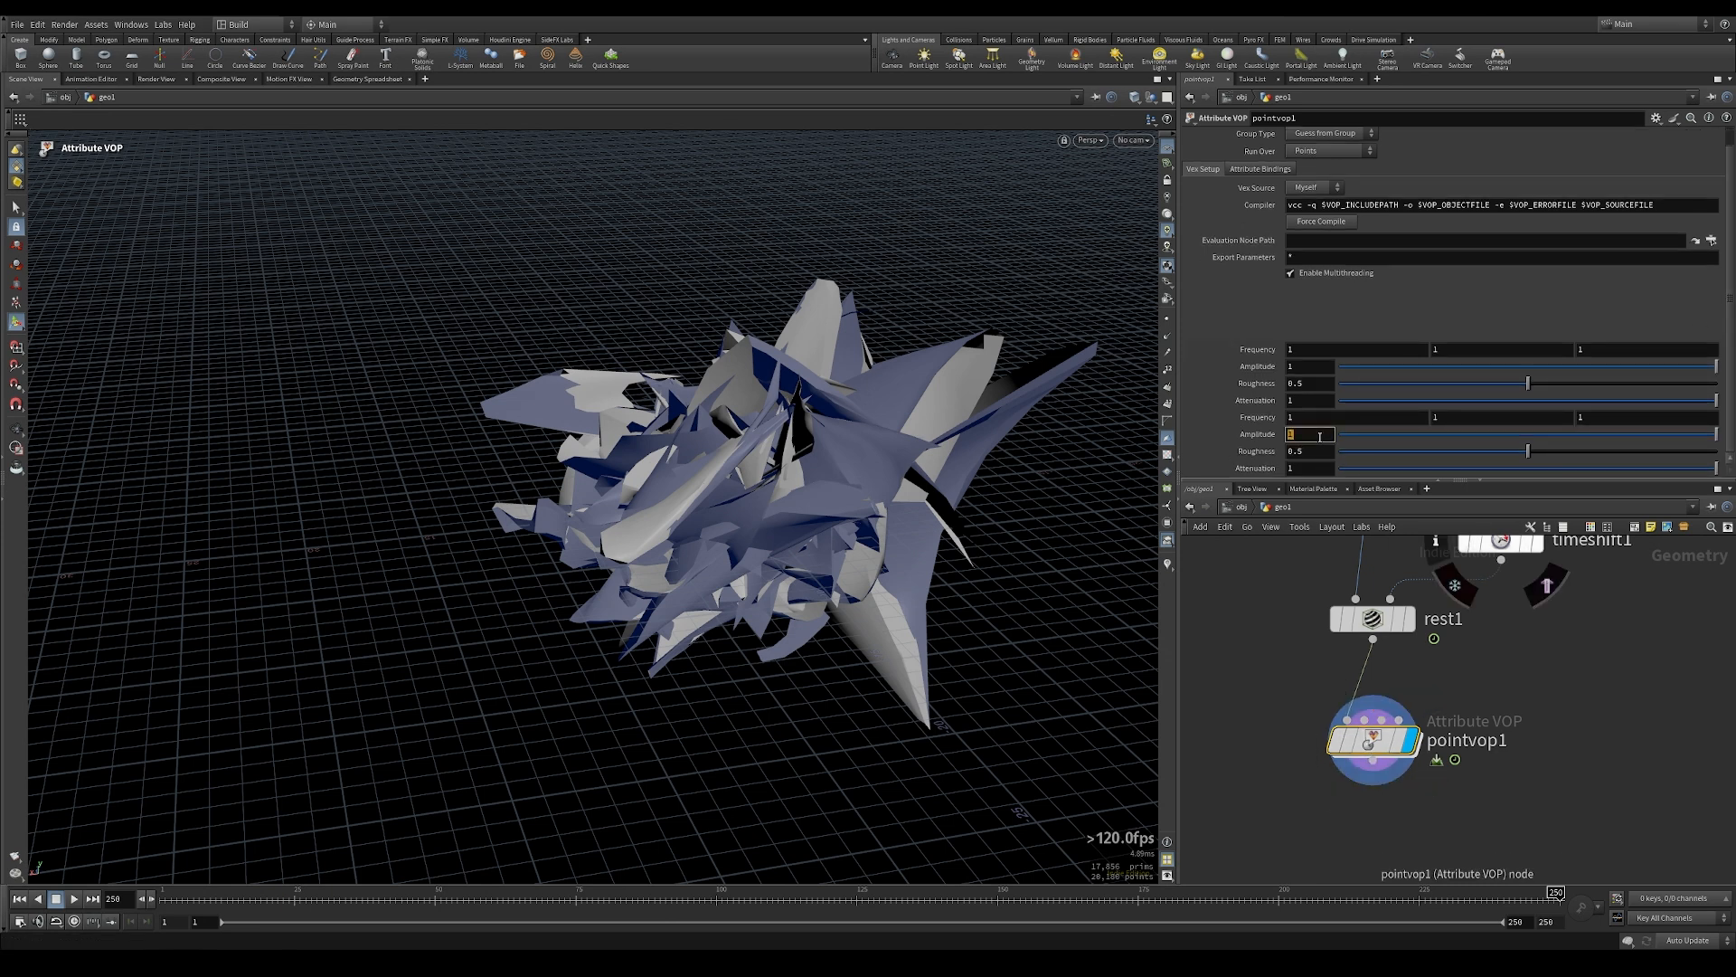
key(Return)
Set the first noise's amplitude to 0.095 and its roughness to 0.298 on pointvop1
drag(1545, 371, 1538, 368)
alt+right_drag(1103, 415, 764, 578)
alt+middle_drag(763, 578, 883, 423)
alt+right_drag(883, 423, 1034, 414)
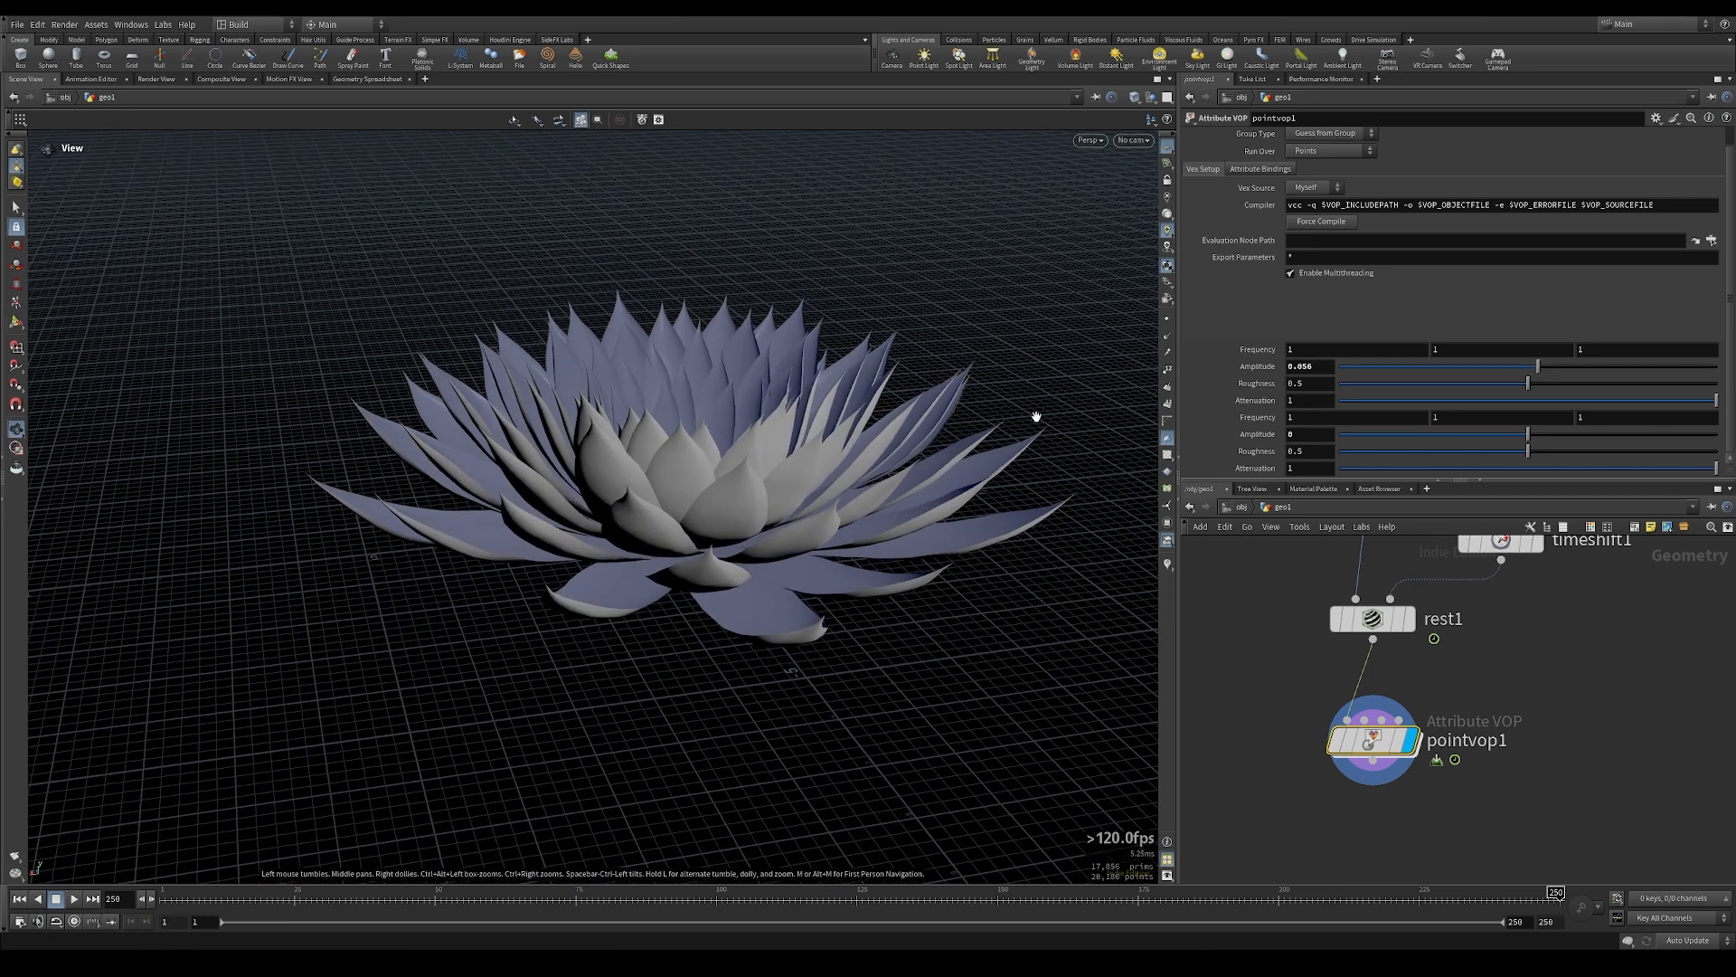
drag(1539, 365, 1539, 370)
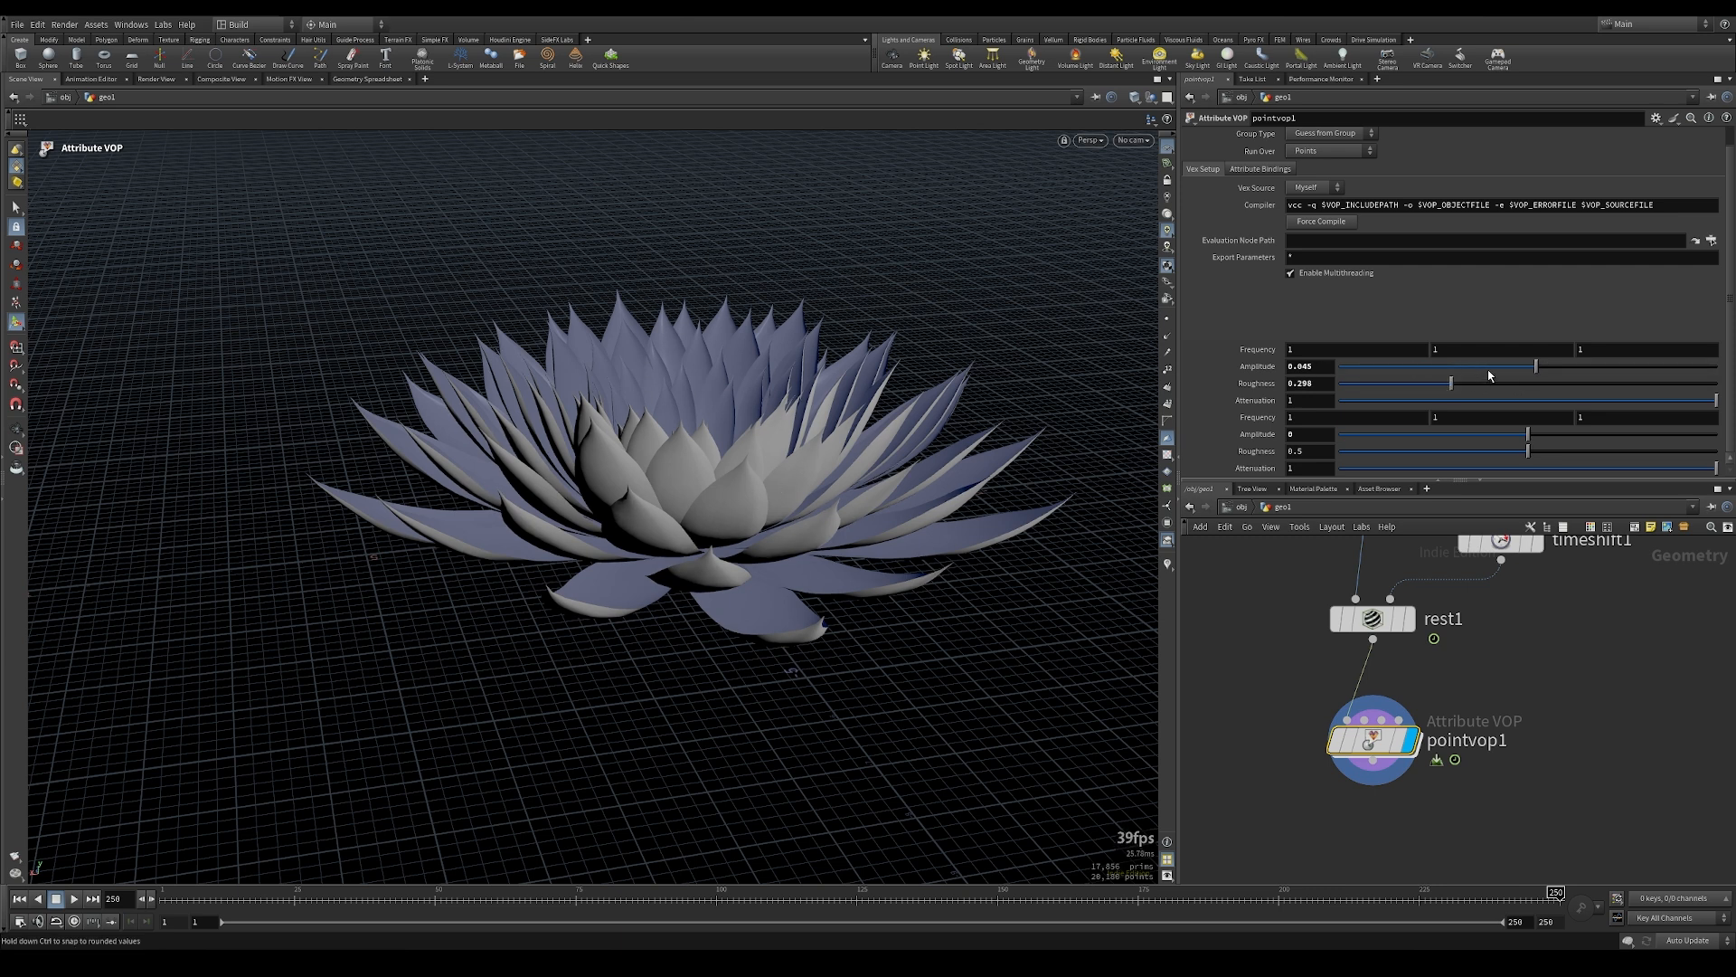
drag(1539, 377, 1546, 372)
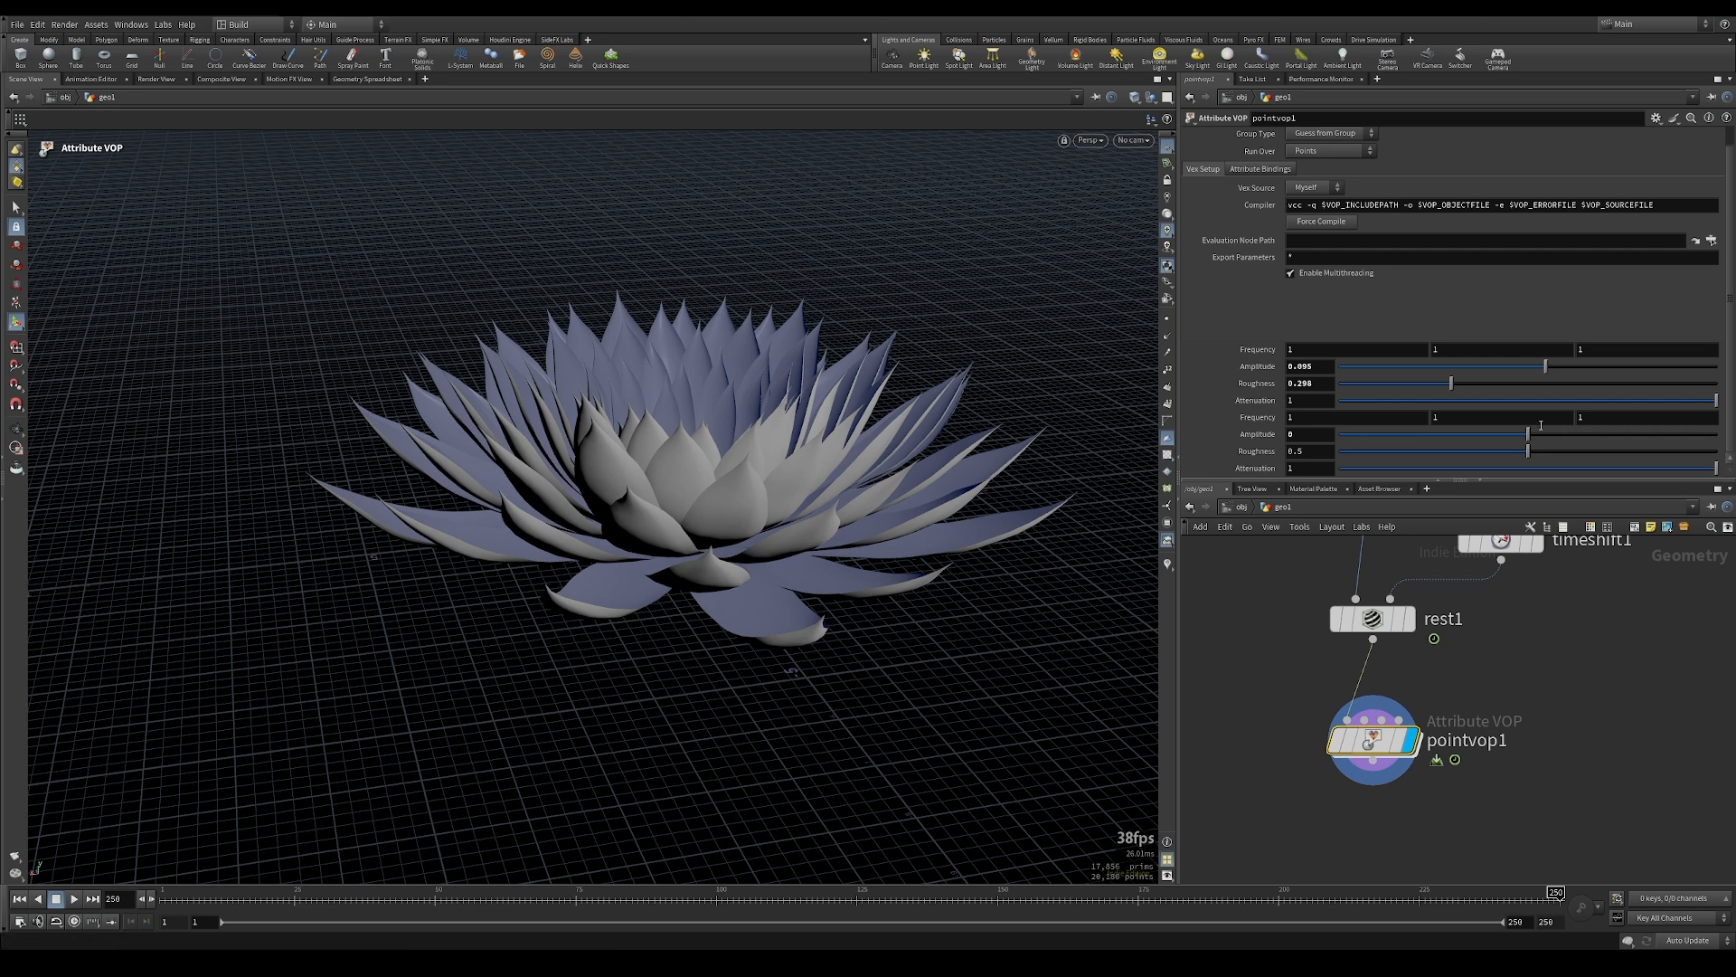
Set the second noise's amplitude to 0.031 and its frequency to 3.4 on all three axes
drag(1530, 443, 1536, 441)
middle_drag(1252, 418, 1382, 412)
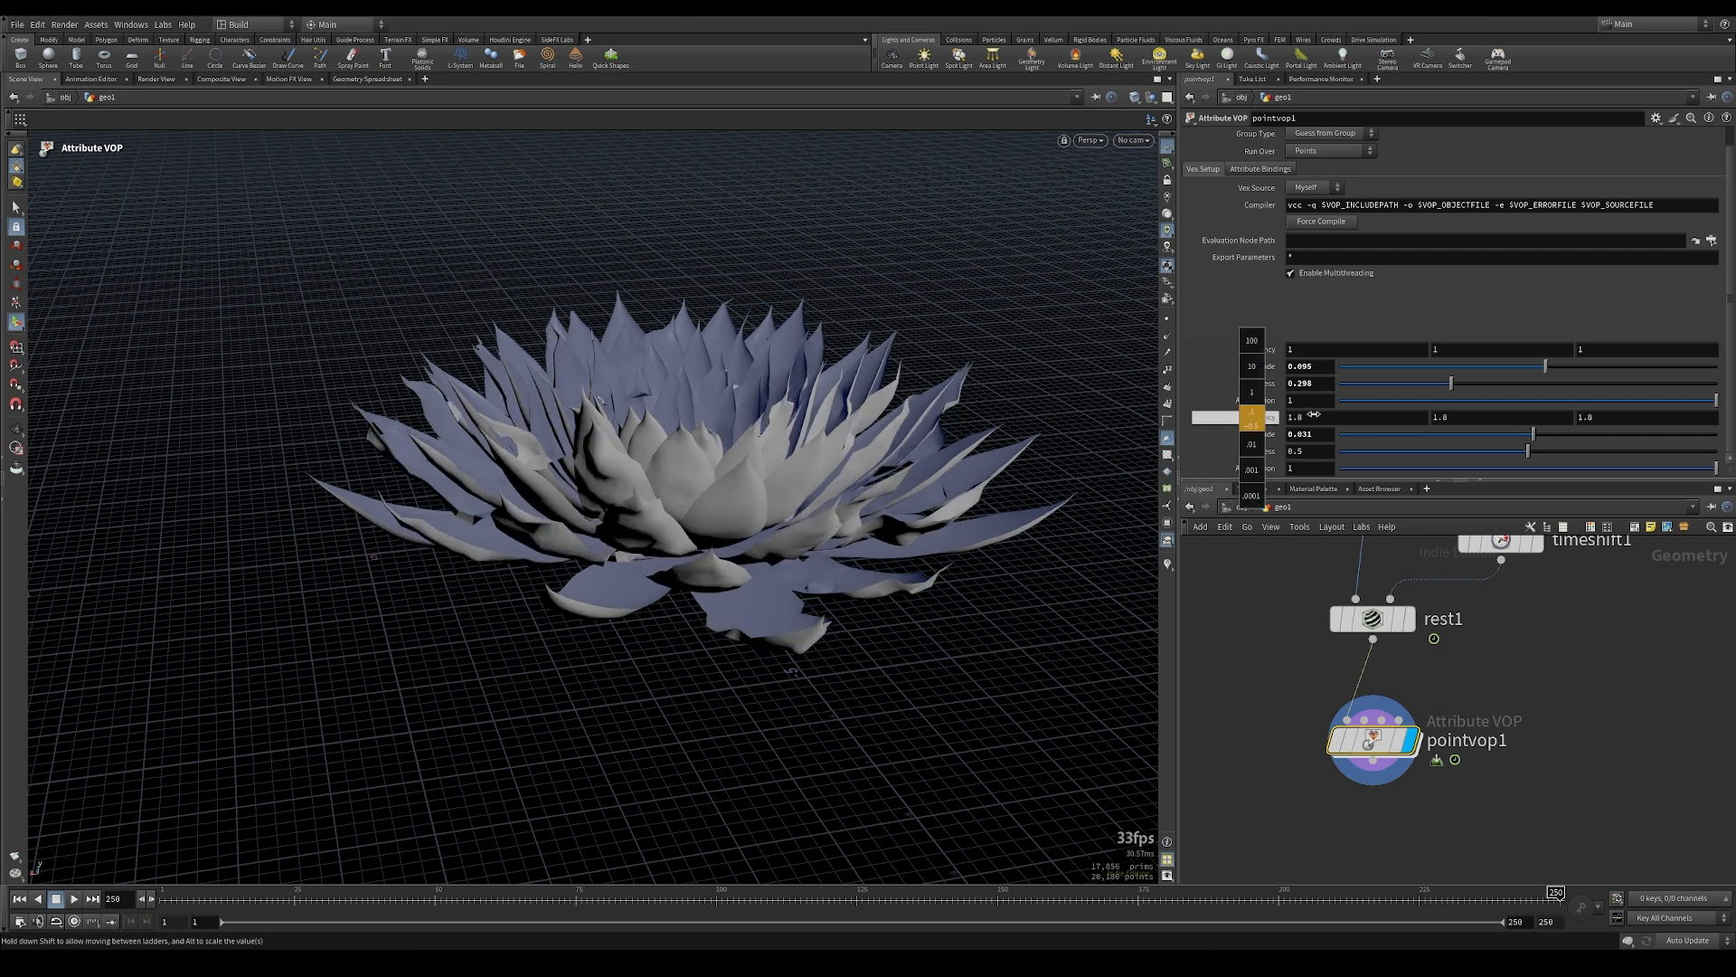
middle_drag(1399, 413, 1415, 416)
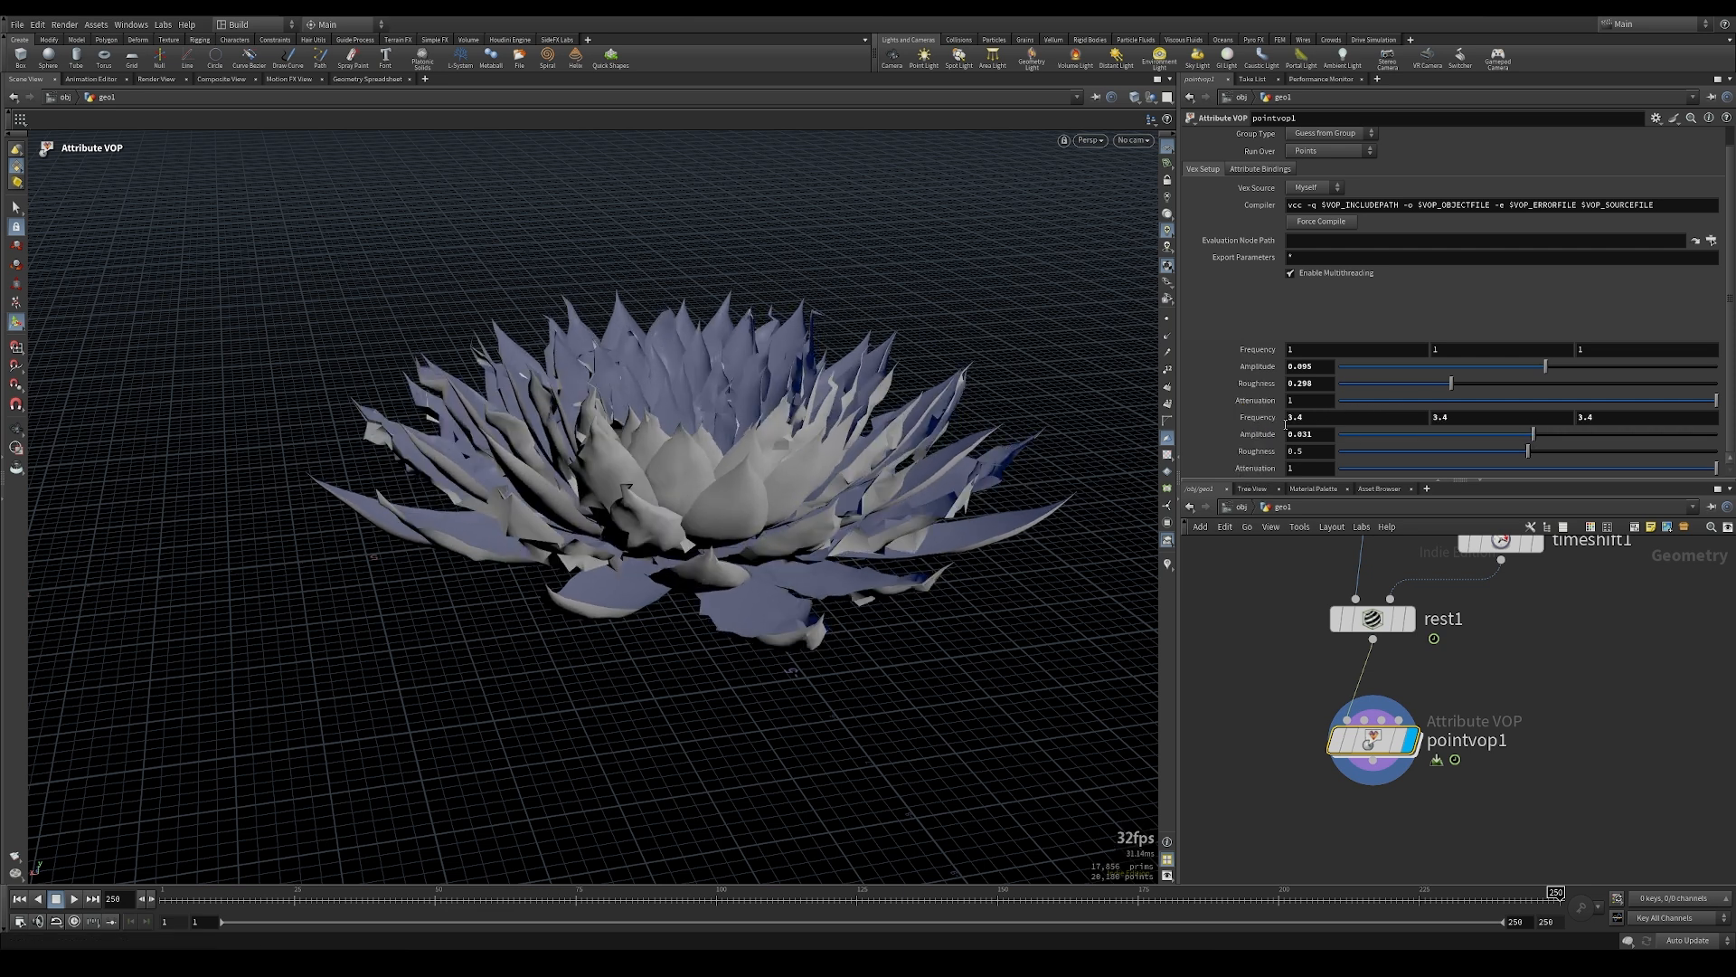
Reduce the second noise's amplitude to 0.002 and set its roughness to 0.212
drag(1534, 439, 1531, 439)
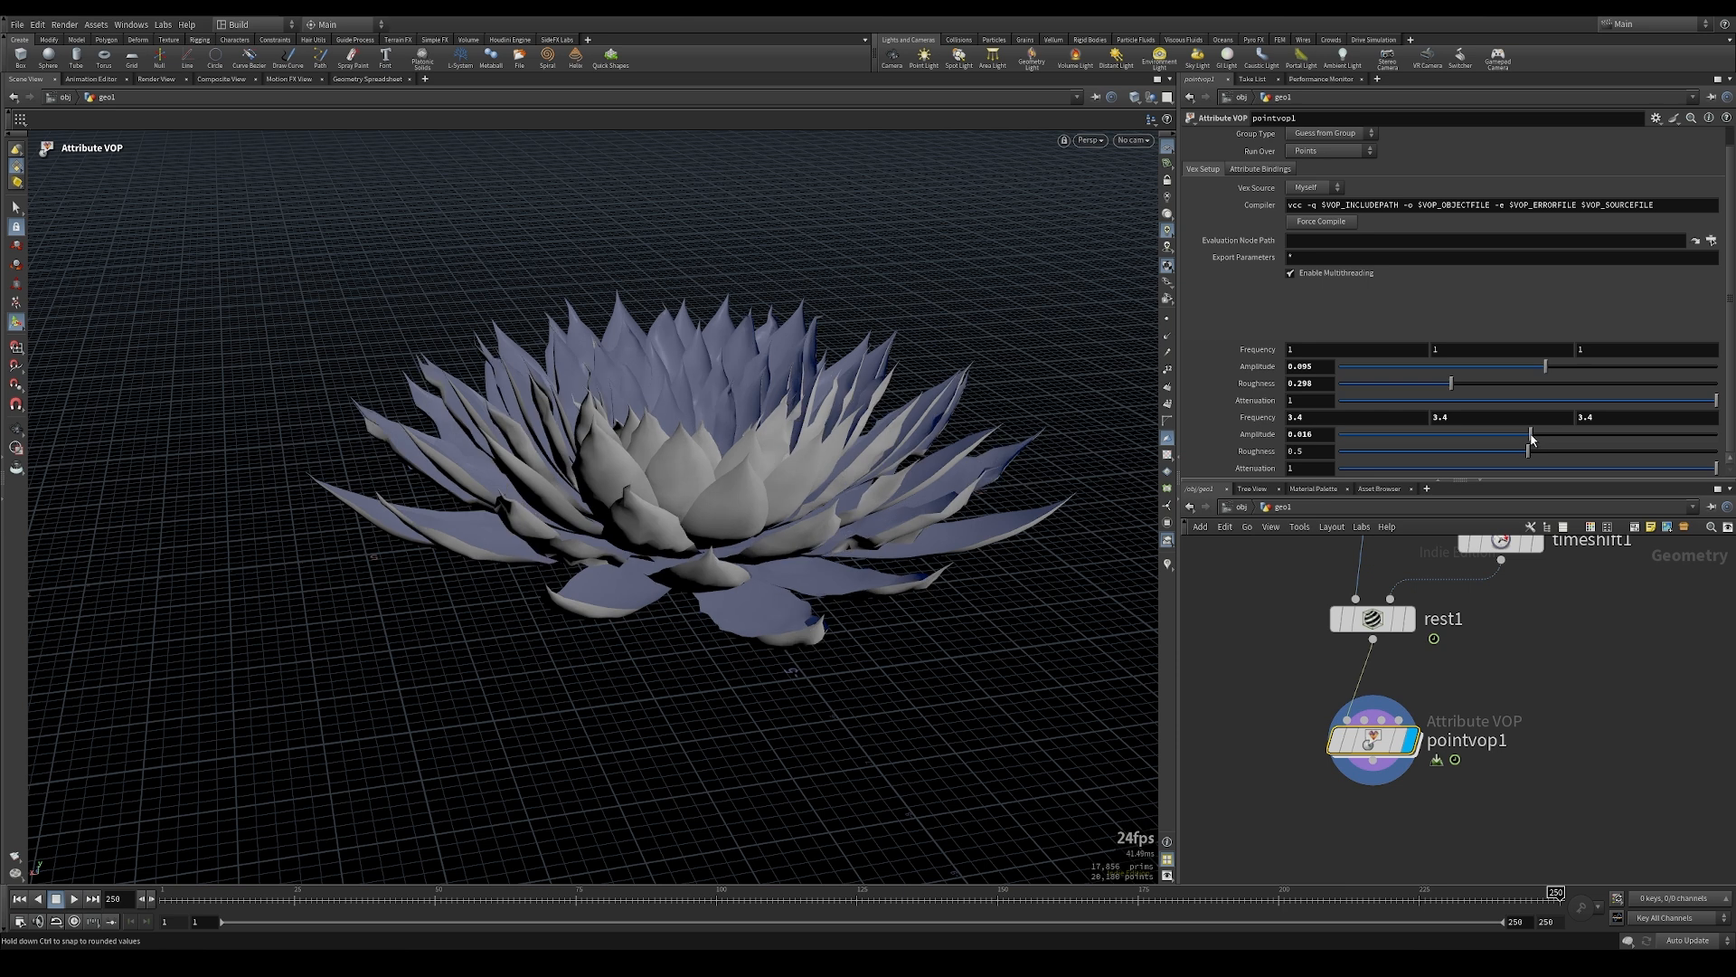
click(1318, 449)
click(1319, 435)
drag(1527, 451, 1418, 451)
click(1315, 436)
key(BackSpace)
key(Return)
key(Return)
click(1316, 435)
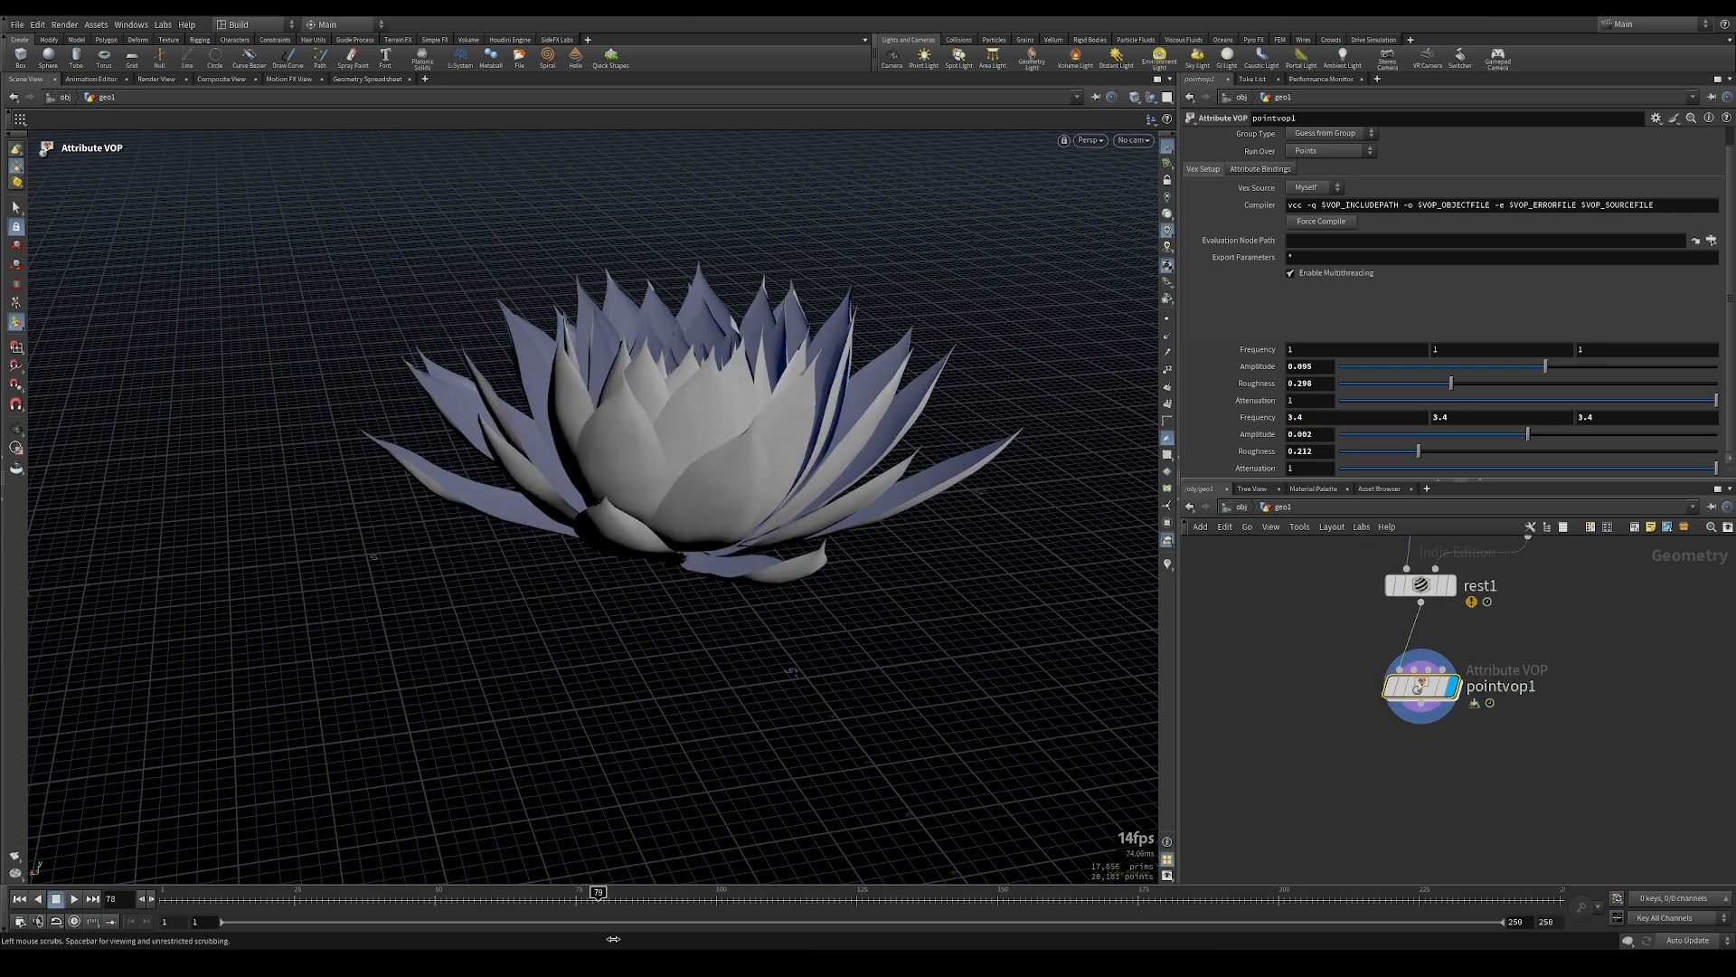
Scrub to frame 130 and examine the lower petals up close with the wire overlay shown
drag(598, 937, 885, 929)
alt+drag(724, 729, 778, 587)
alt+right_drag(778, 588, 895, 737)
alt+middle_drag(895, 737, 763, 608)
alt+drag(763, 609, 841, 748)
alt+right_drag(841, 748, 1017, 759)
alt+middle_drag(1018, 760, 965, 682)
key(shift+w)
alt+drag(979, 687, 721, 694)
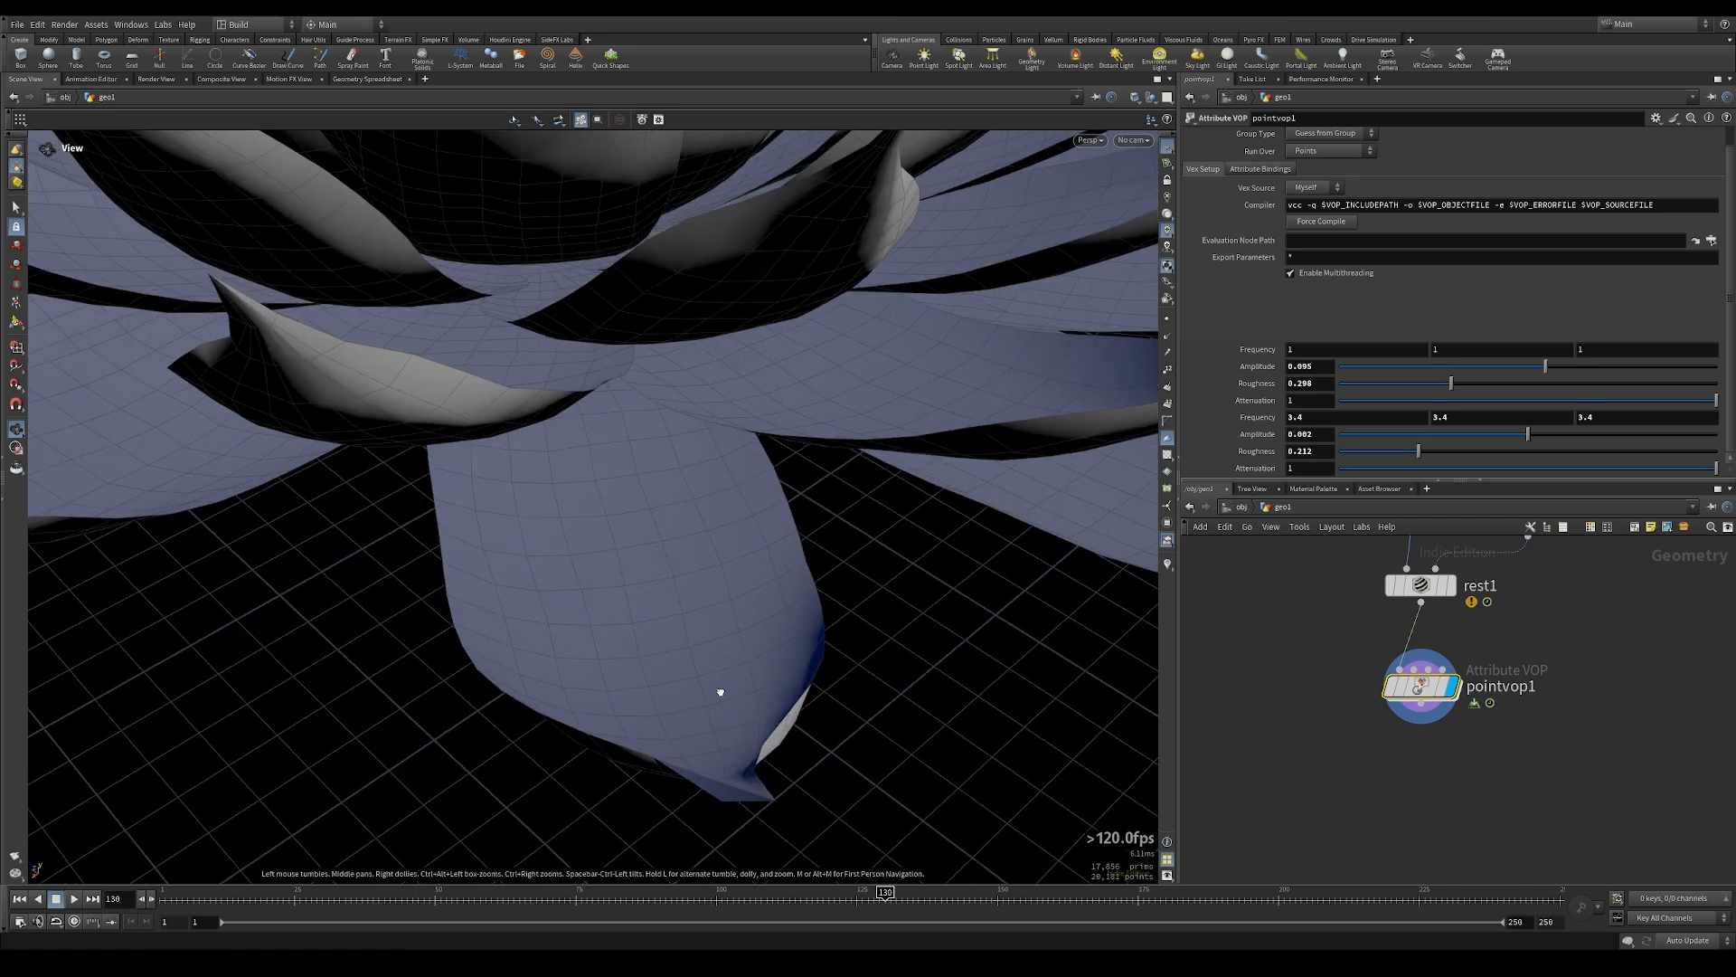
Set both noise amplitudes to 0 to compare the petals without displacement, and undo both changes
double_click(1325, 433)
text(0)
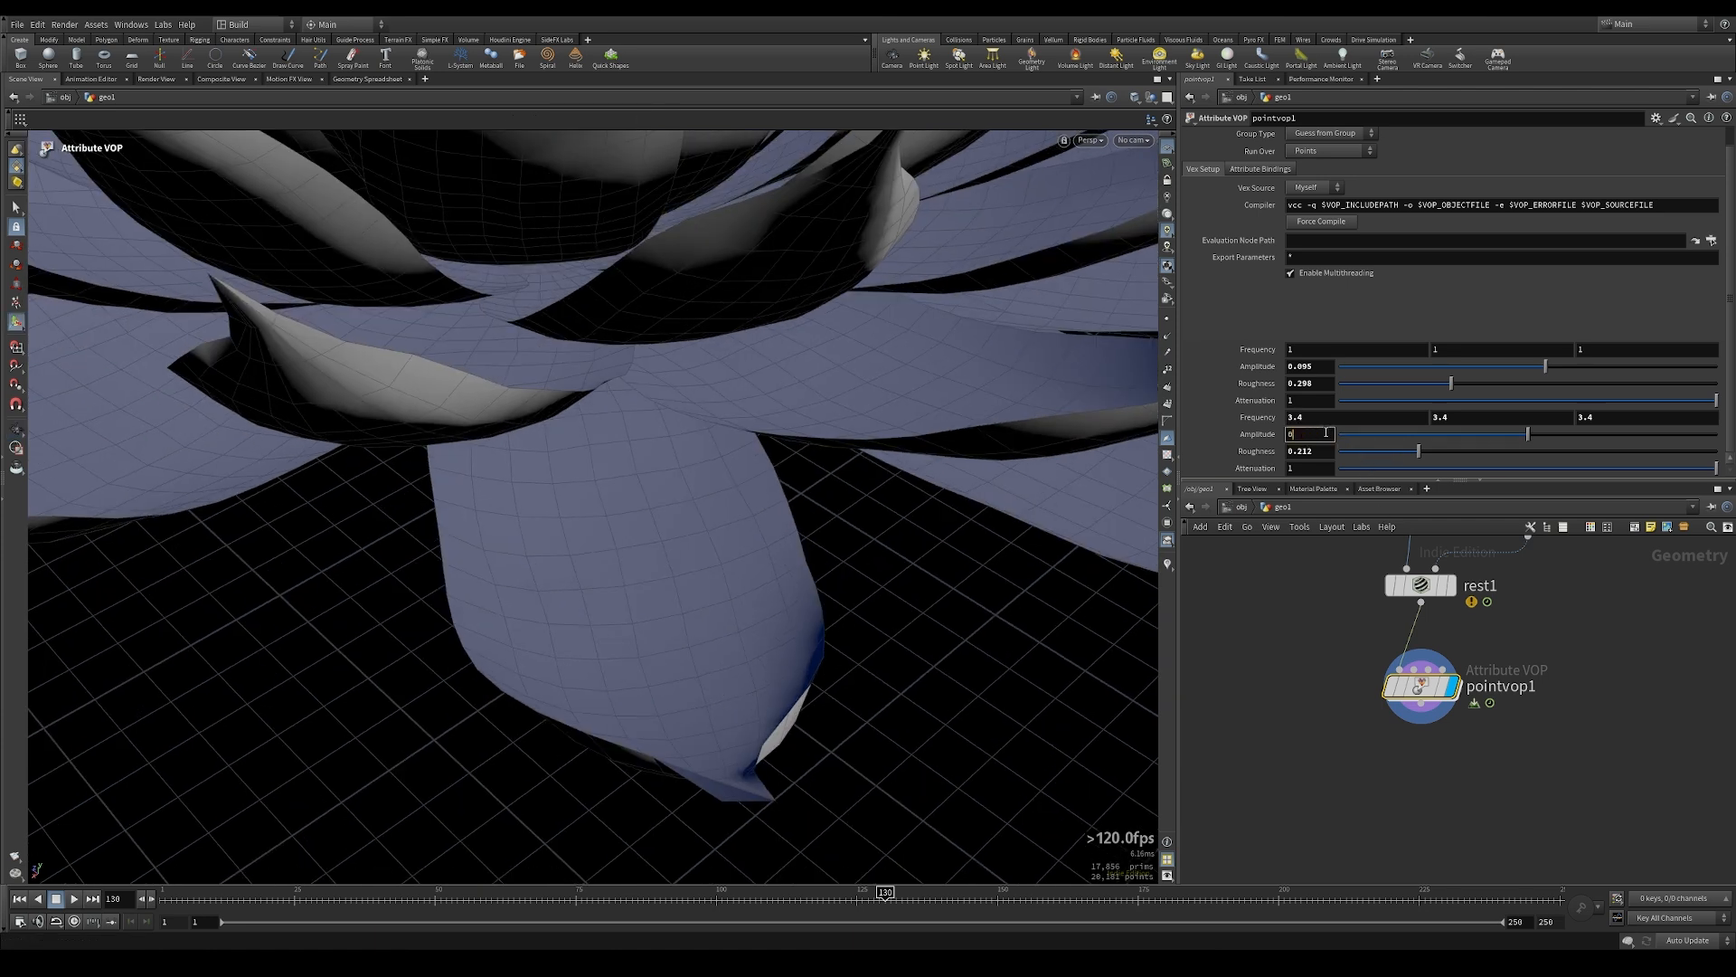
key(Return)
double_click(1321, 366)
text(0)
key(Return)
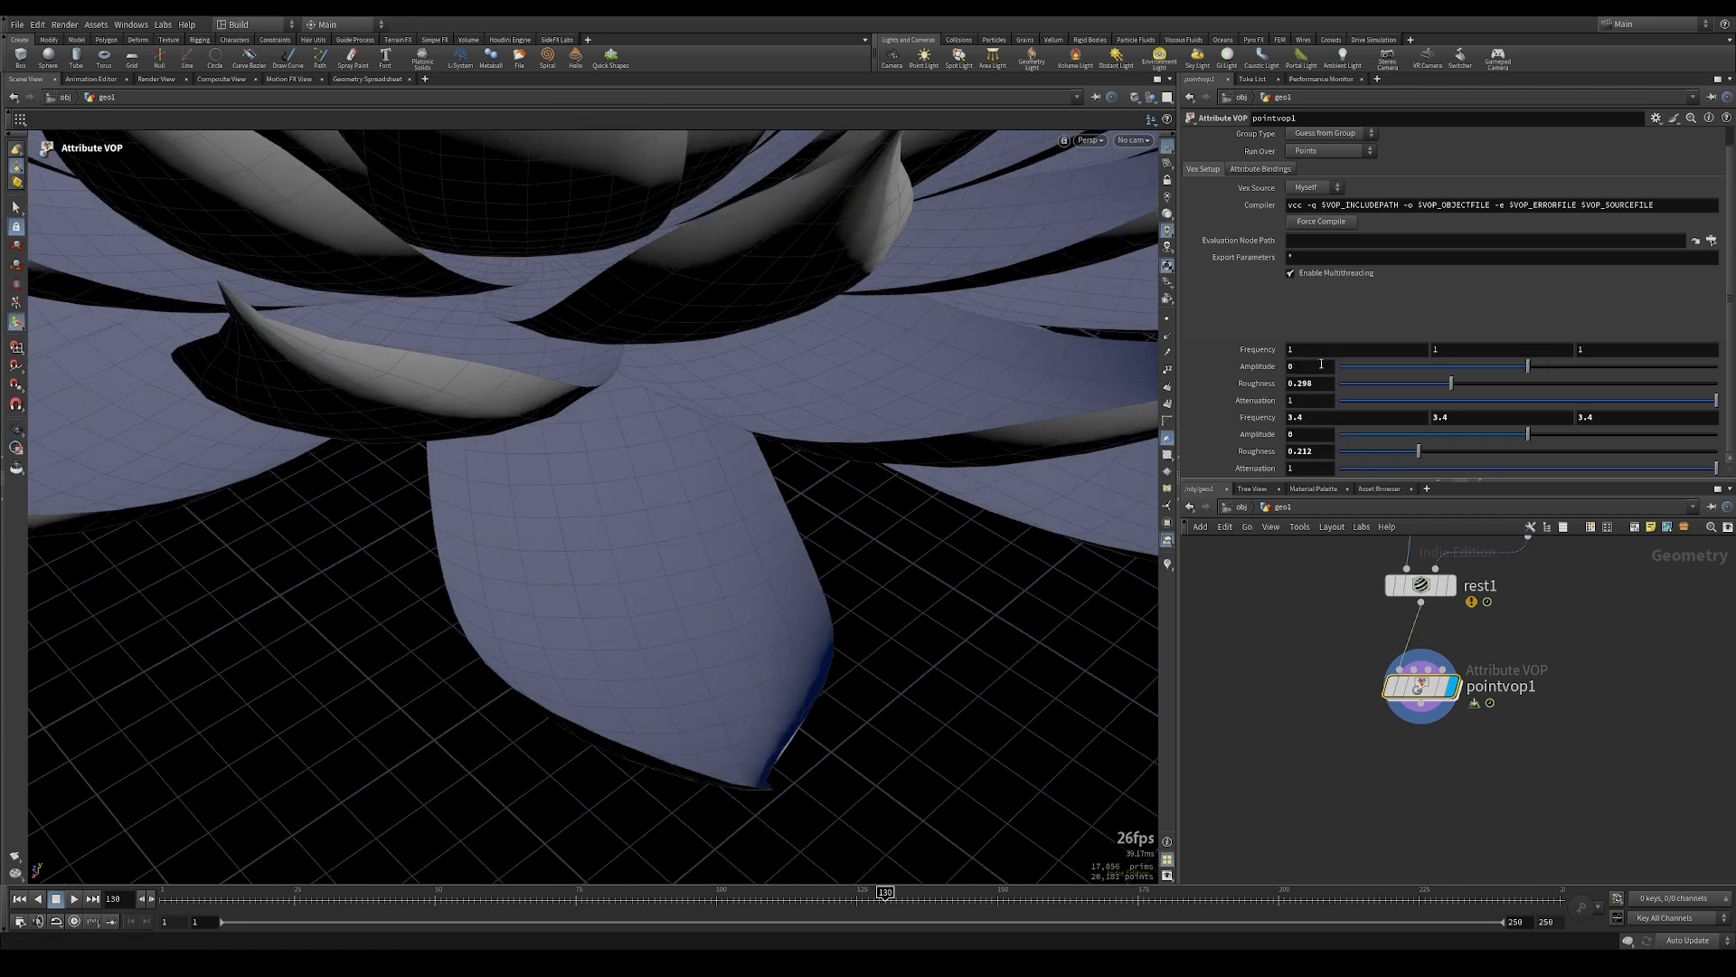
key(ctrl+z)
key(ctrl+z)
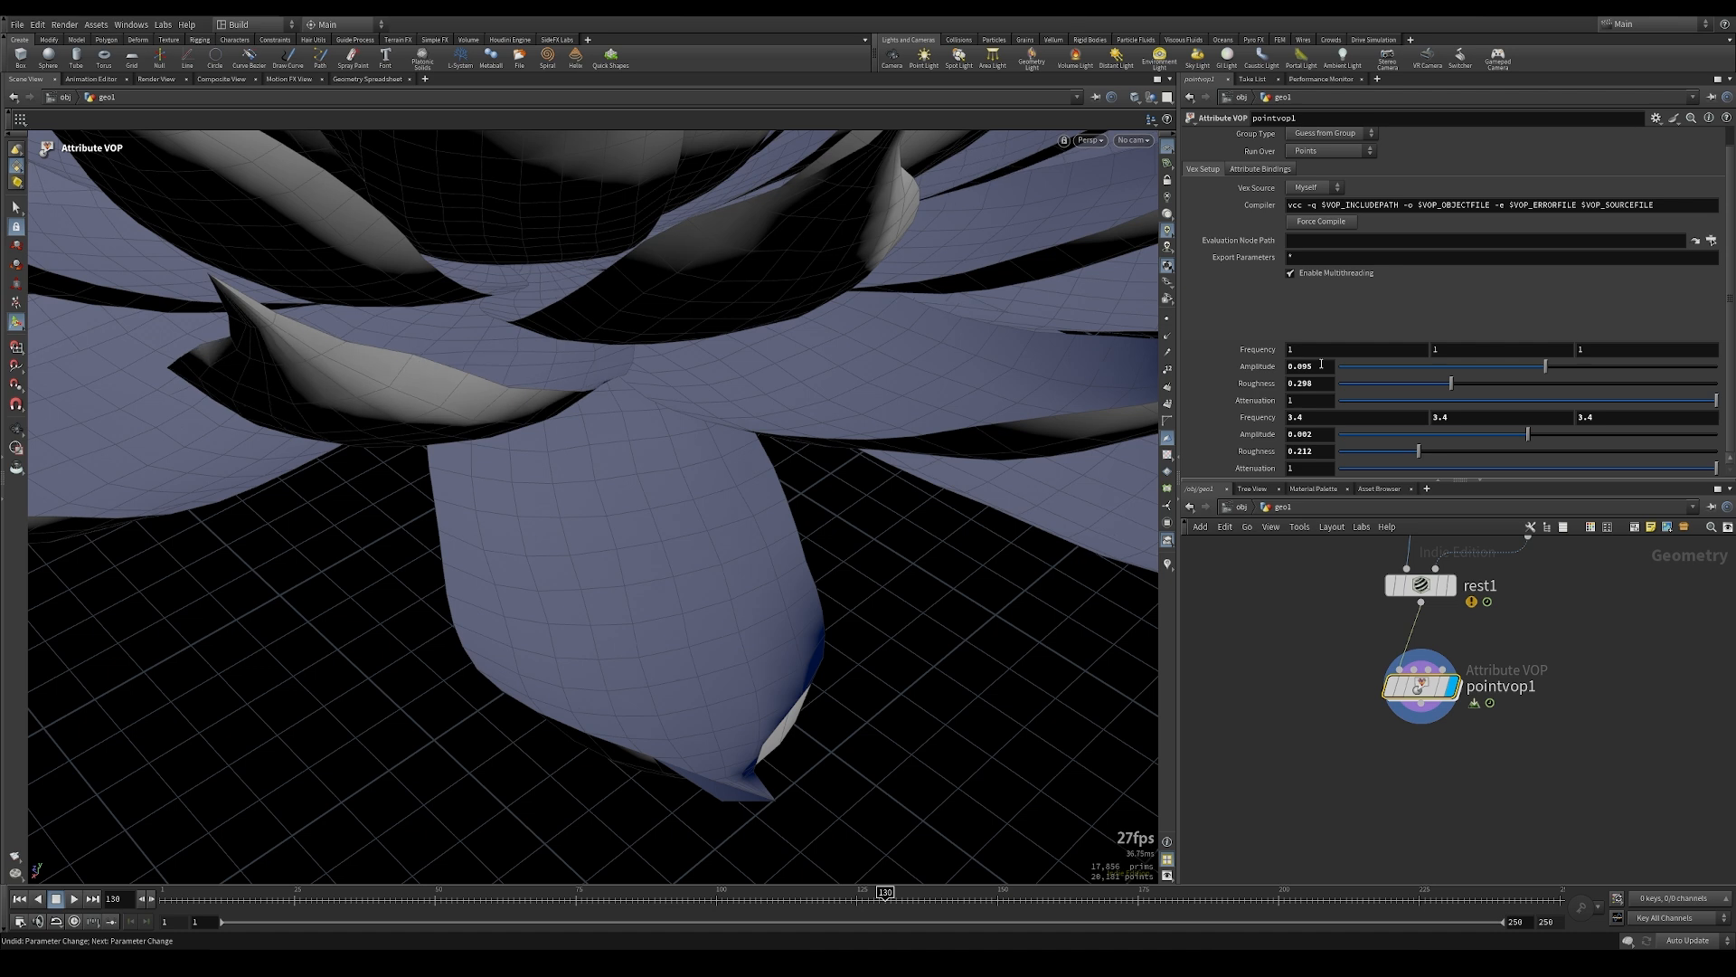
Set the first noise's amplitude on pointvop1 to 0.004
key(BackSpace)
key(BackSpace)
text(04)
key(Return)
alt+right_drag(835, 617, 733, 453)
alt+drag(687, 579, 663, 612)
alt+middle_drag(663, 613, 595, 516)
middle_drag(1445, 789, 1440, 755)
drag(1426, 657, 1426, 642)
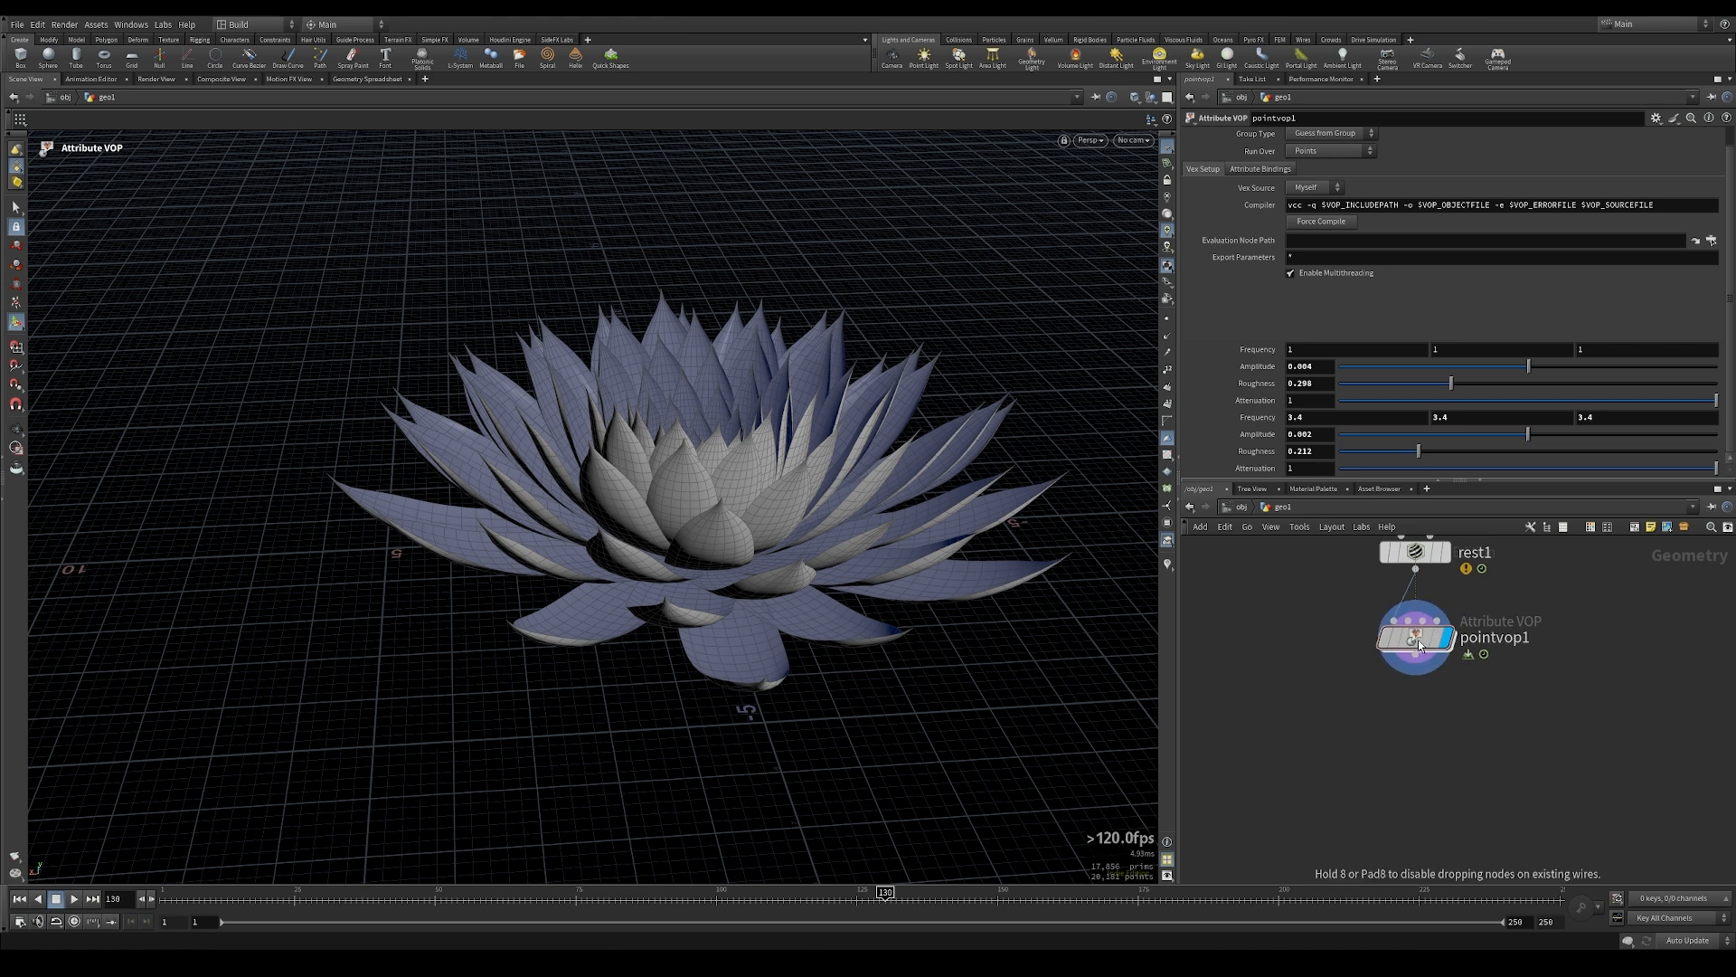
Inspect the geometry info of the nodes from pointvop1 upstream through calc_pscale to init_attrib
middle_click(1419, 560)
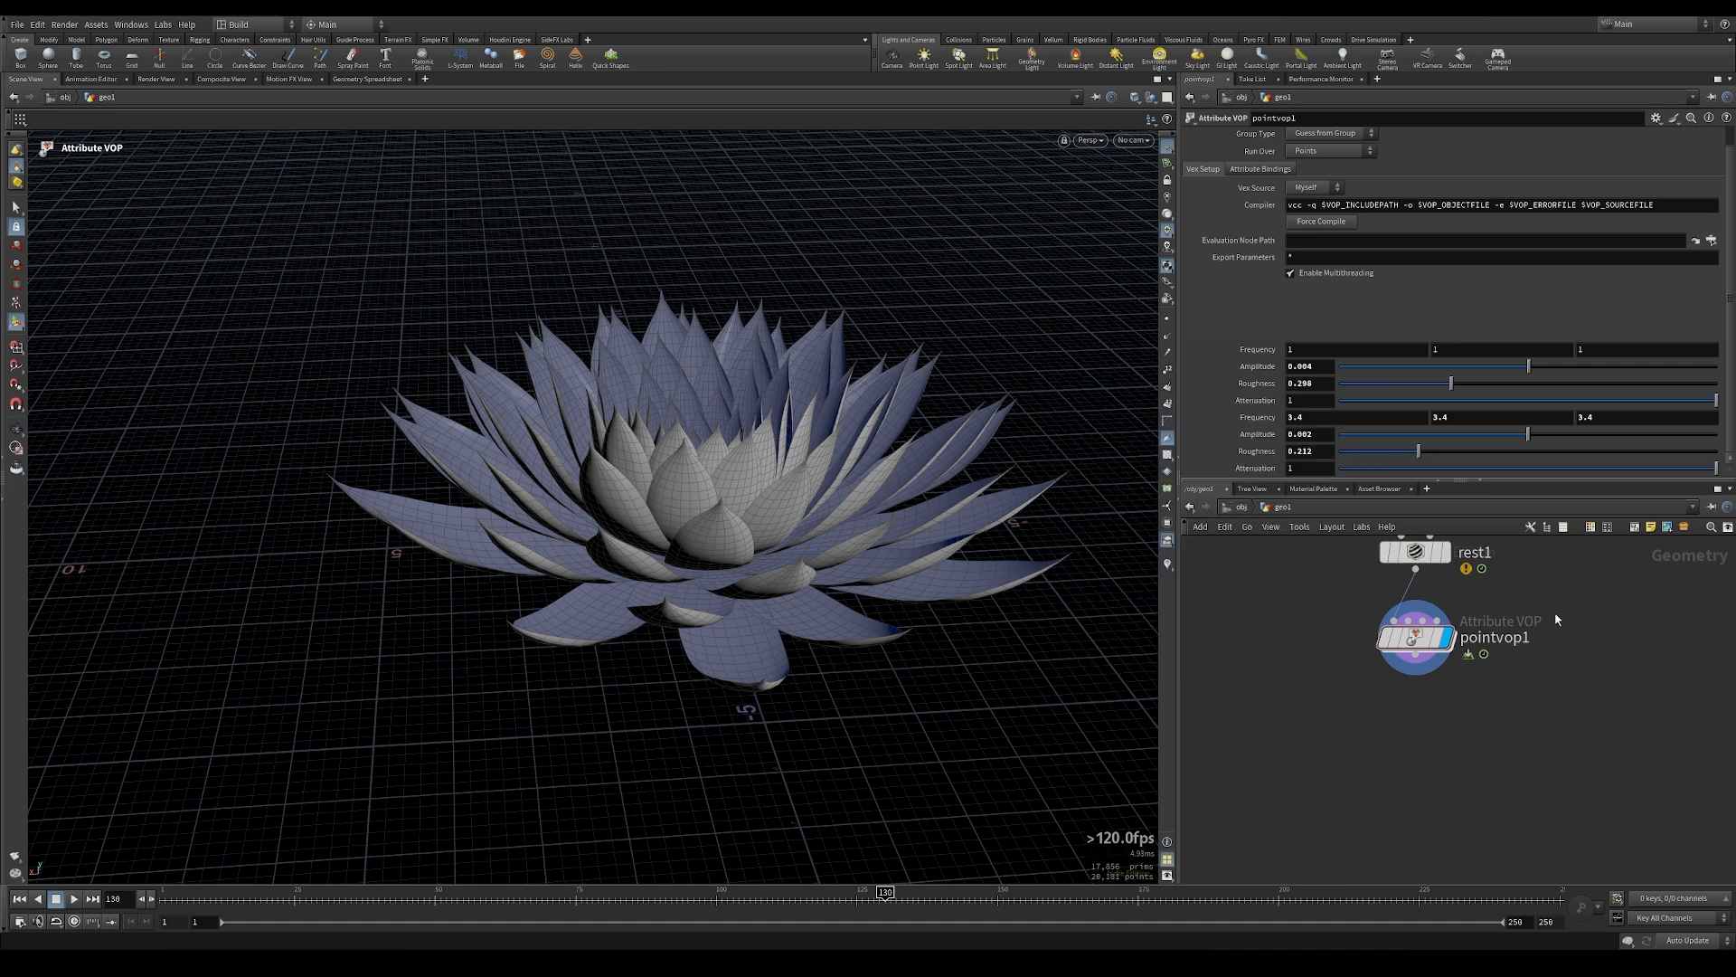
middle_drag(1555, 613, 1515, 721)
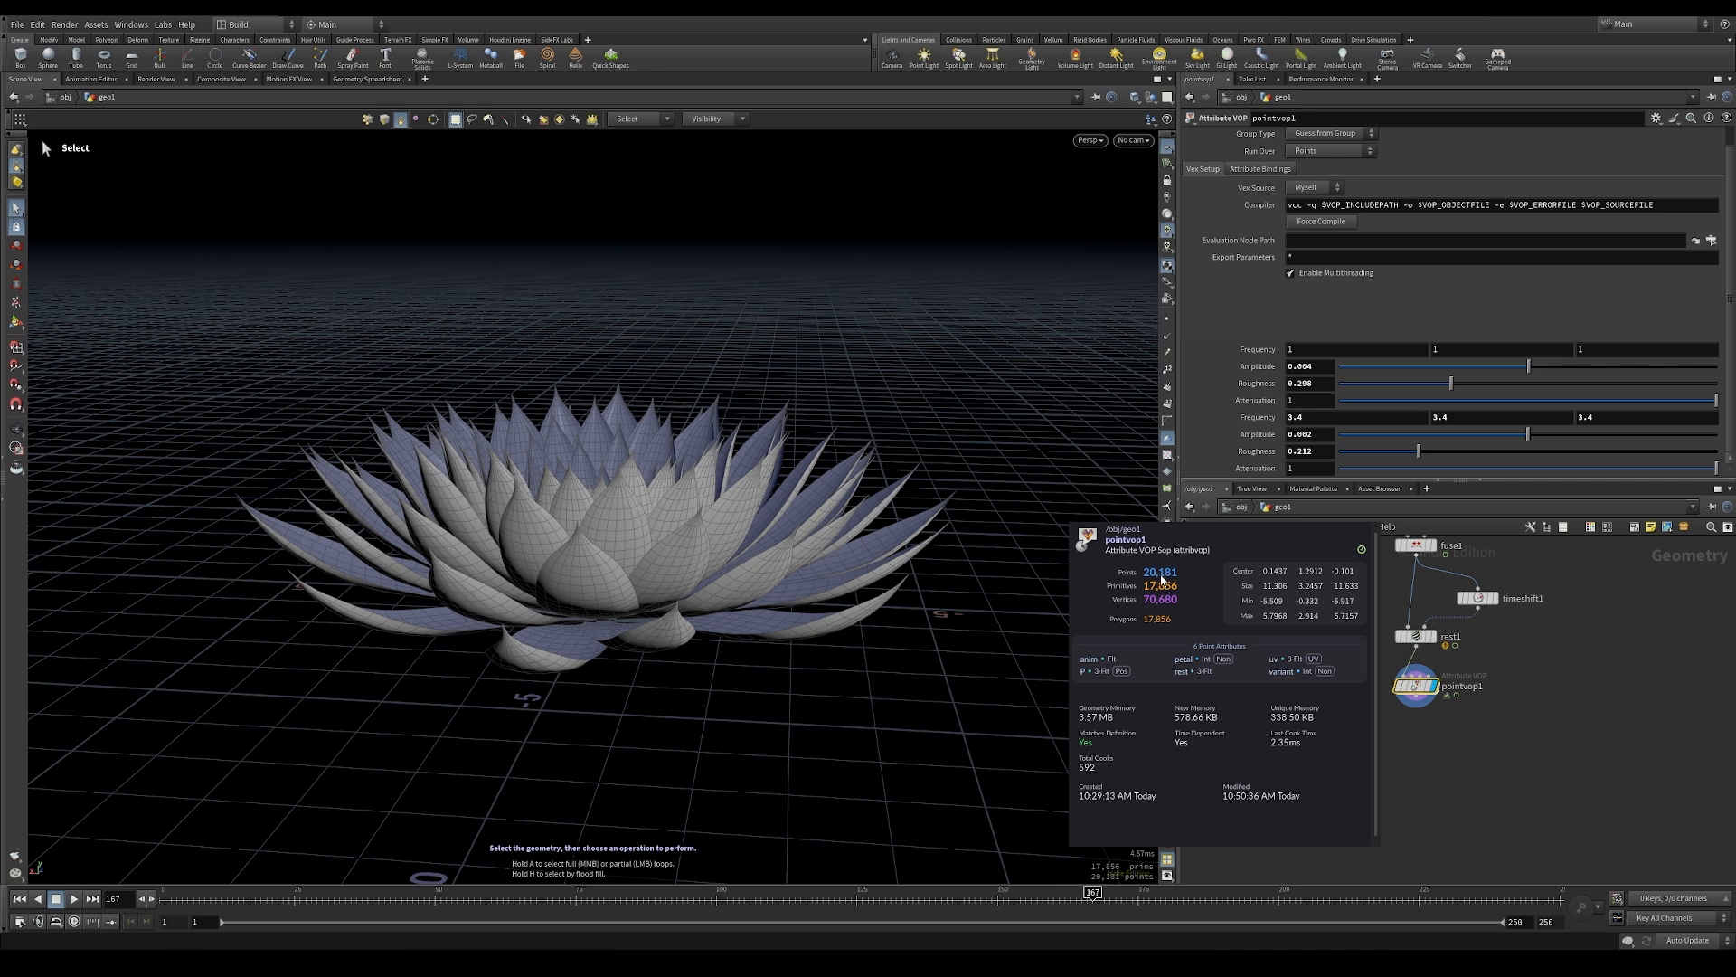
middle_drag(1158, 584, 1167, 586)
middle_drag(1341, 605, 1300, 777)
middle_drag(1302, 642, 1306, 713)
middle_click(1388, 723)
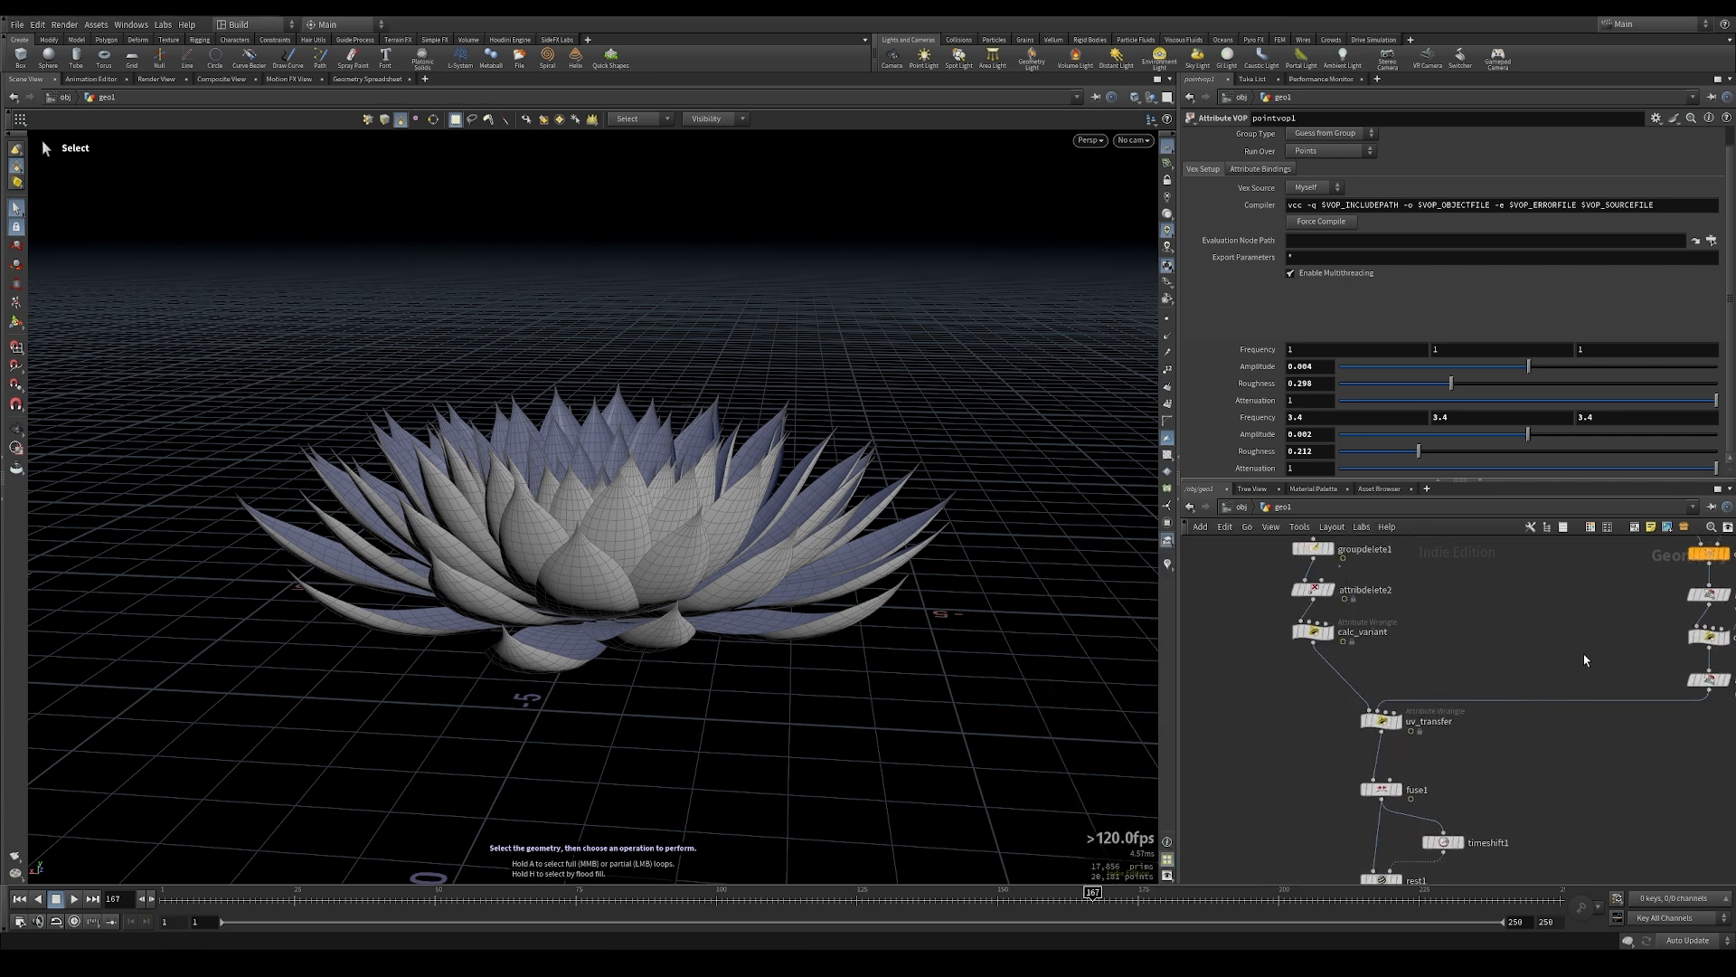
middle_drag(1699, 687, 1469, 739)
middle_click(1476, 733)
middle_drag(1284, 632, 1574, 814)
middle_click(1374, 705)
middle_drag(1374, 705, 1430, 714)
middle_click(1416, 650)
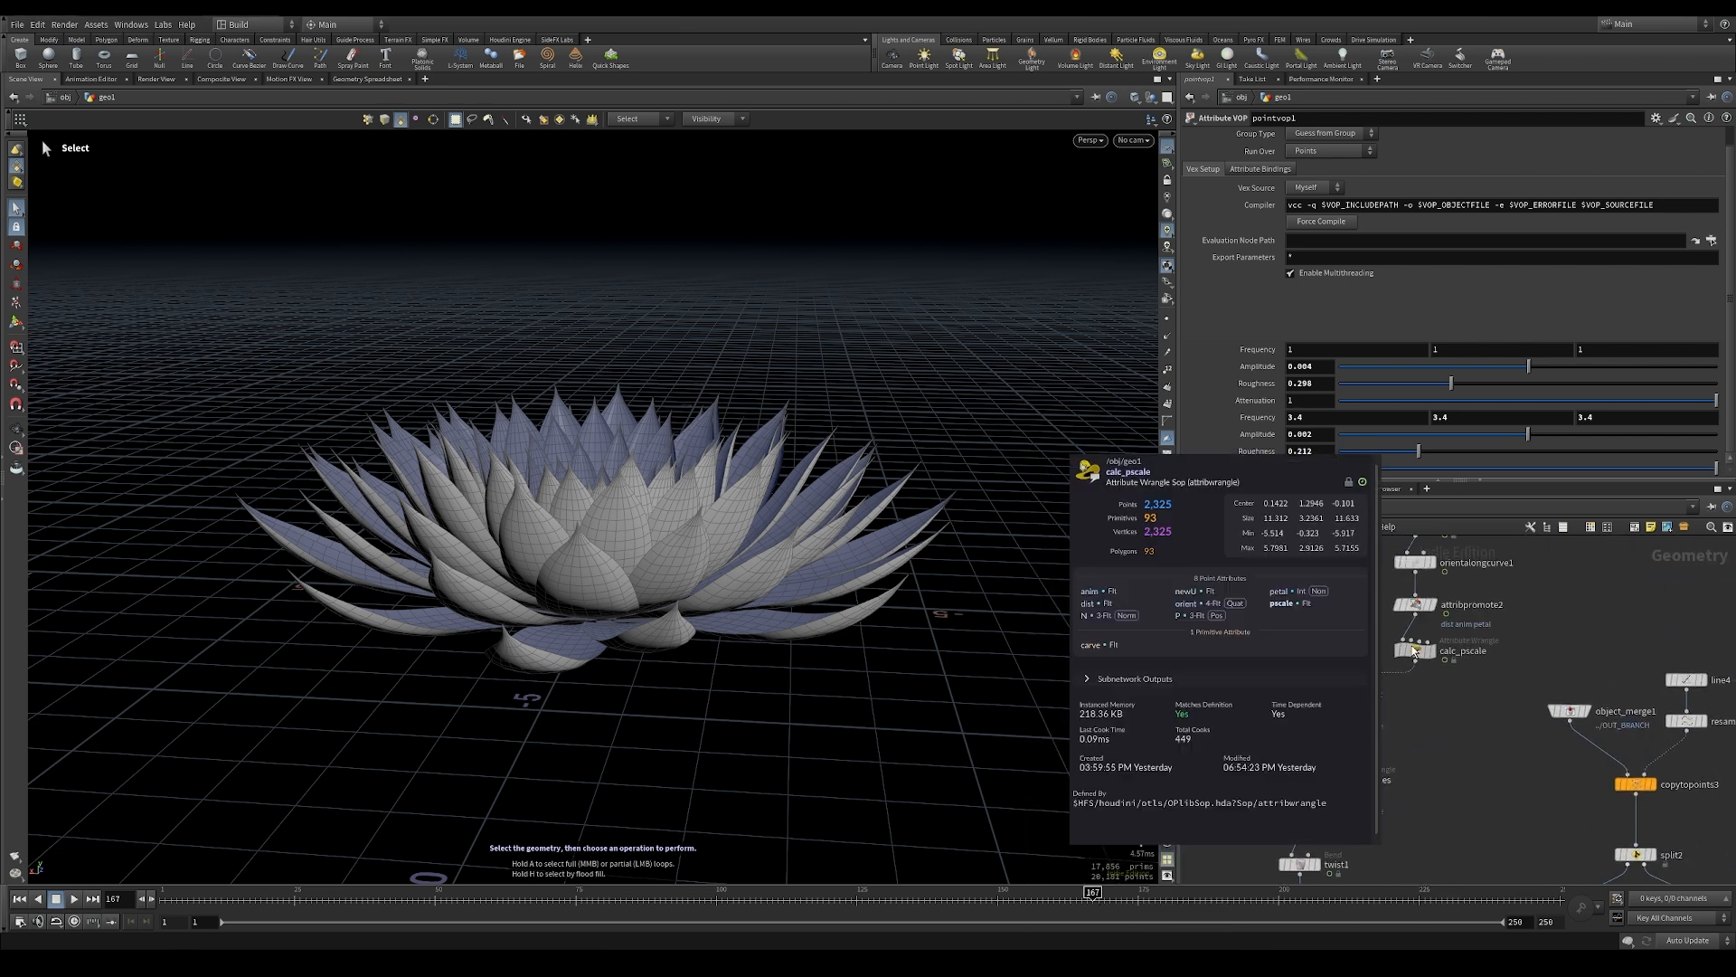
middle_drag(1415, 650, 1284, 794)
middle_click(1410, 656)
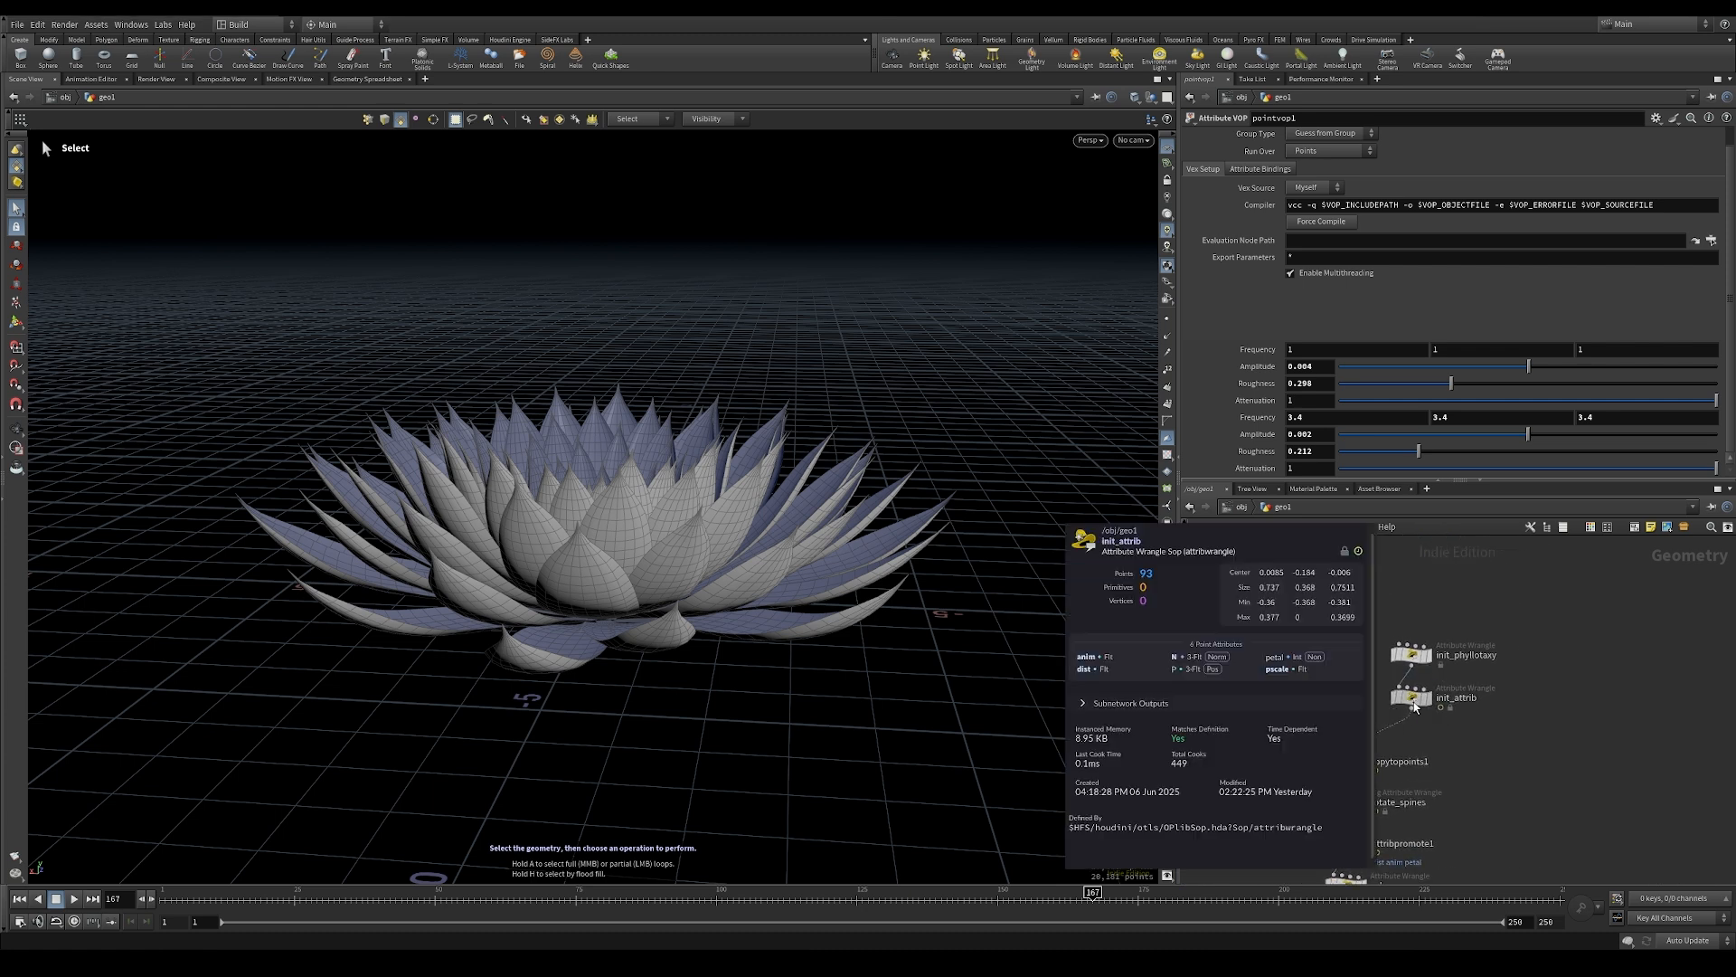
Display copytopoints1 and set Num on the init_phyllotaxy wrangle to 72
click(1412, 657)
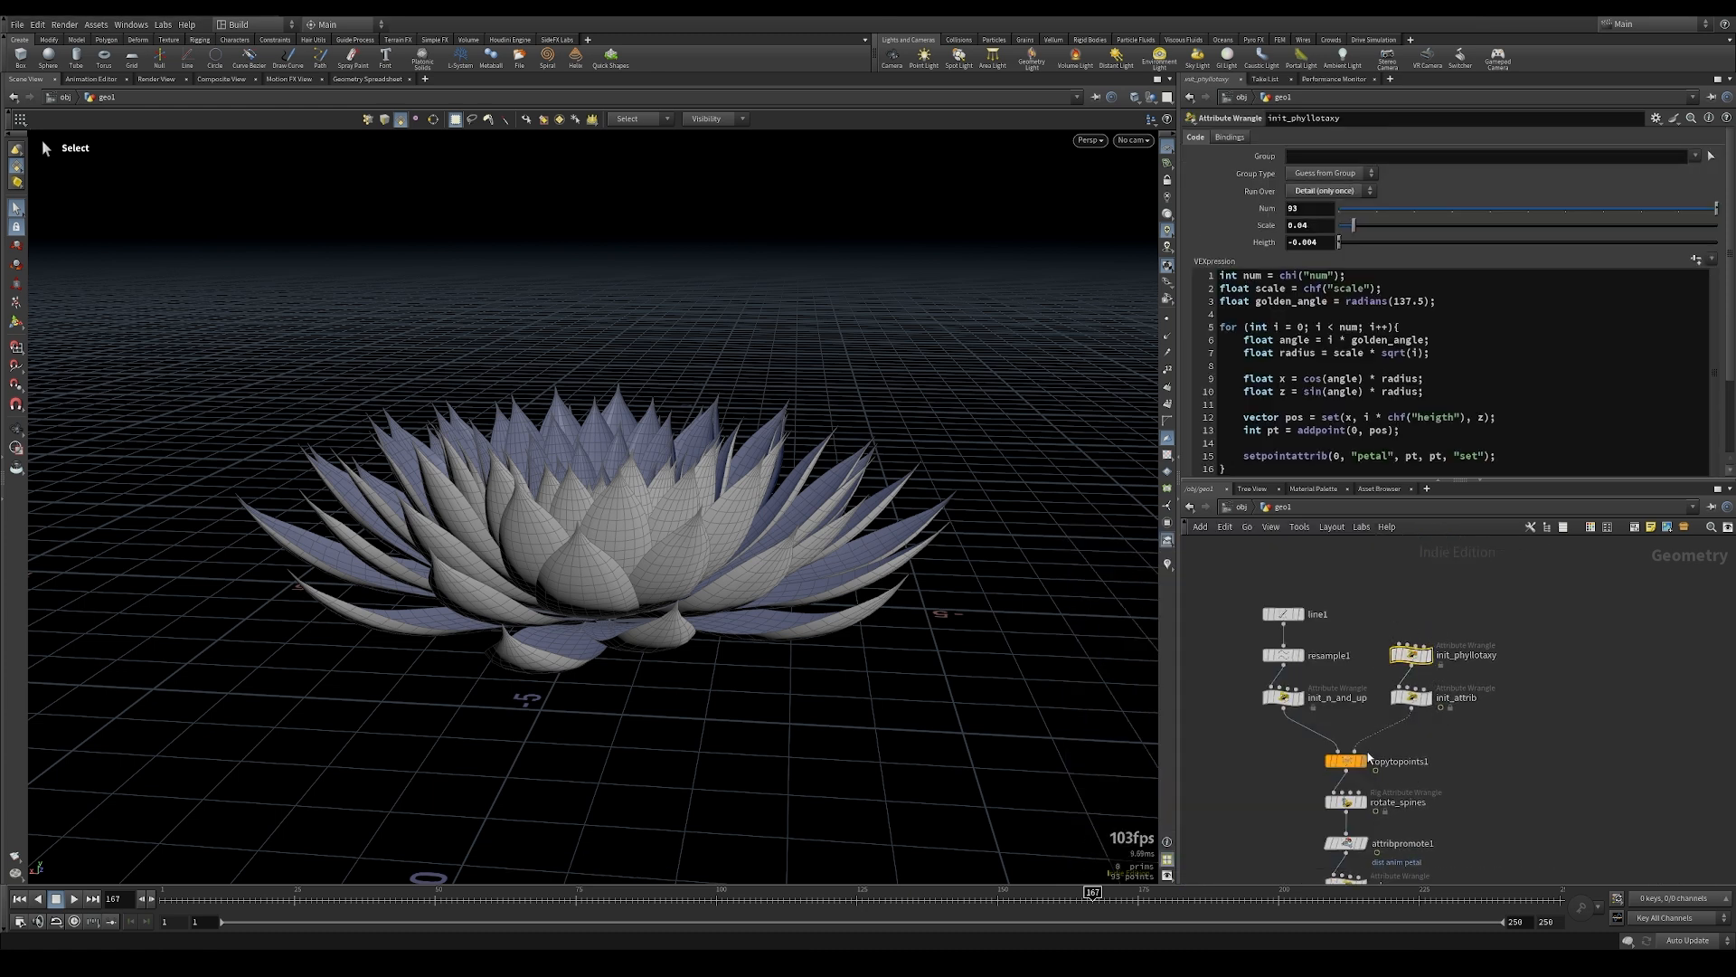
click(1368, 759)
click(1410, 653)
double_click(1303, 209)
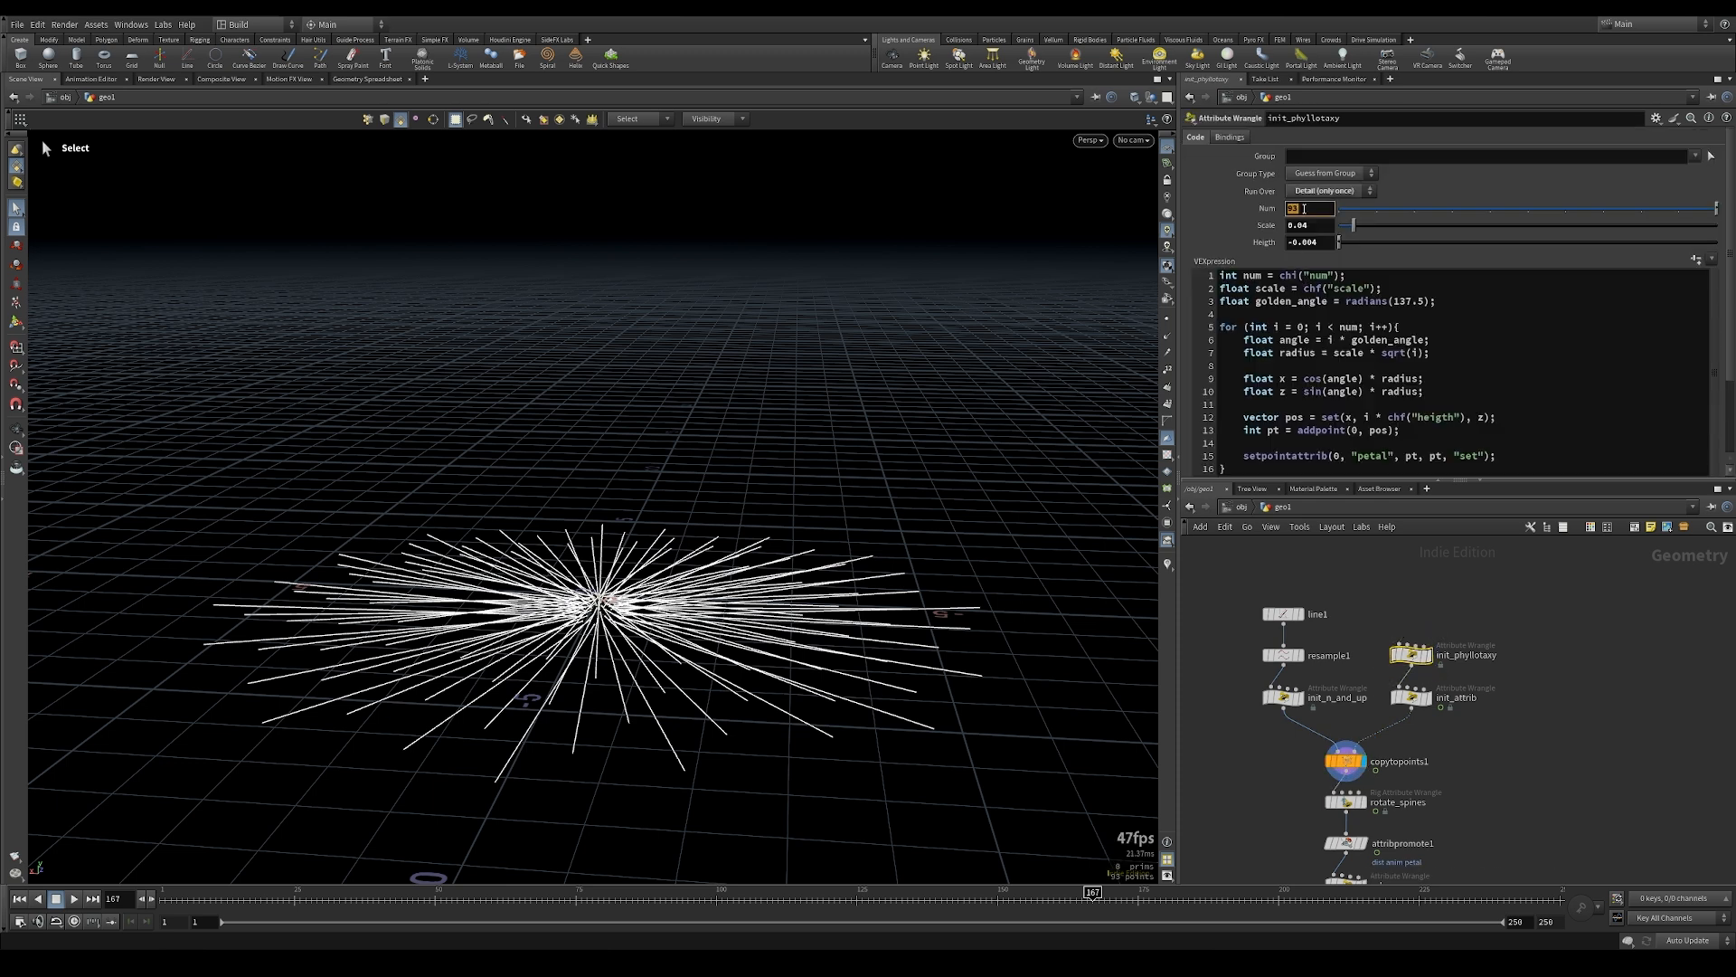
key(Return)
Display the uv_transfer node and check its geometry info
middle_drag(1569, 791, 1588, 560)
middle_drag(1283, 802, 1320, 597)
middle_drag(1413, 814, 1468, 539)
middle_drag(1484, 766, 1472, 655)
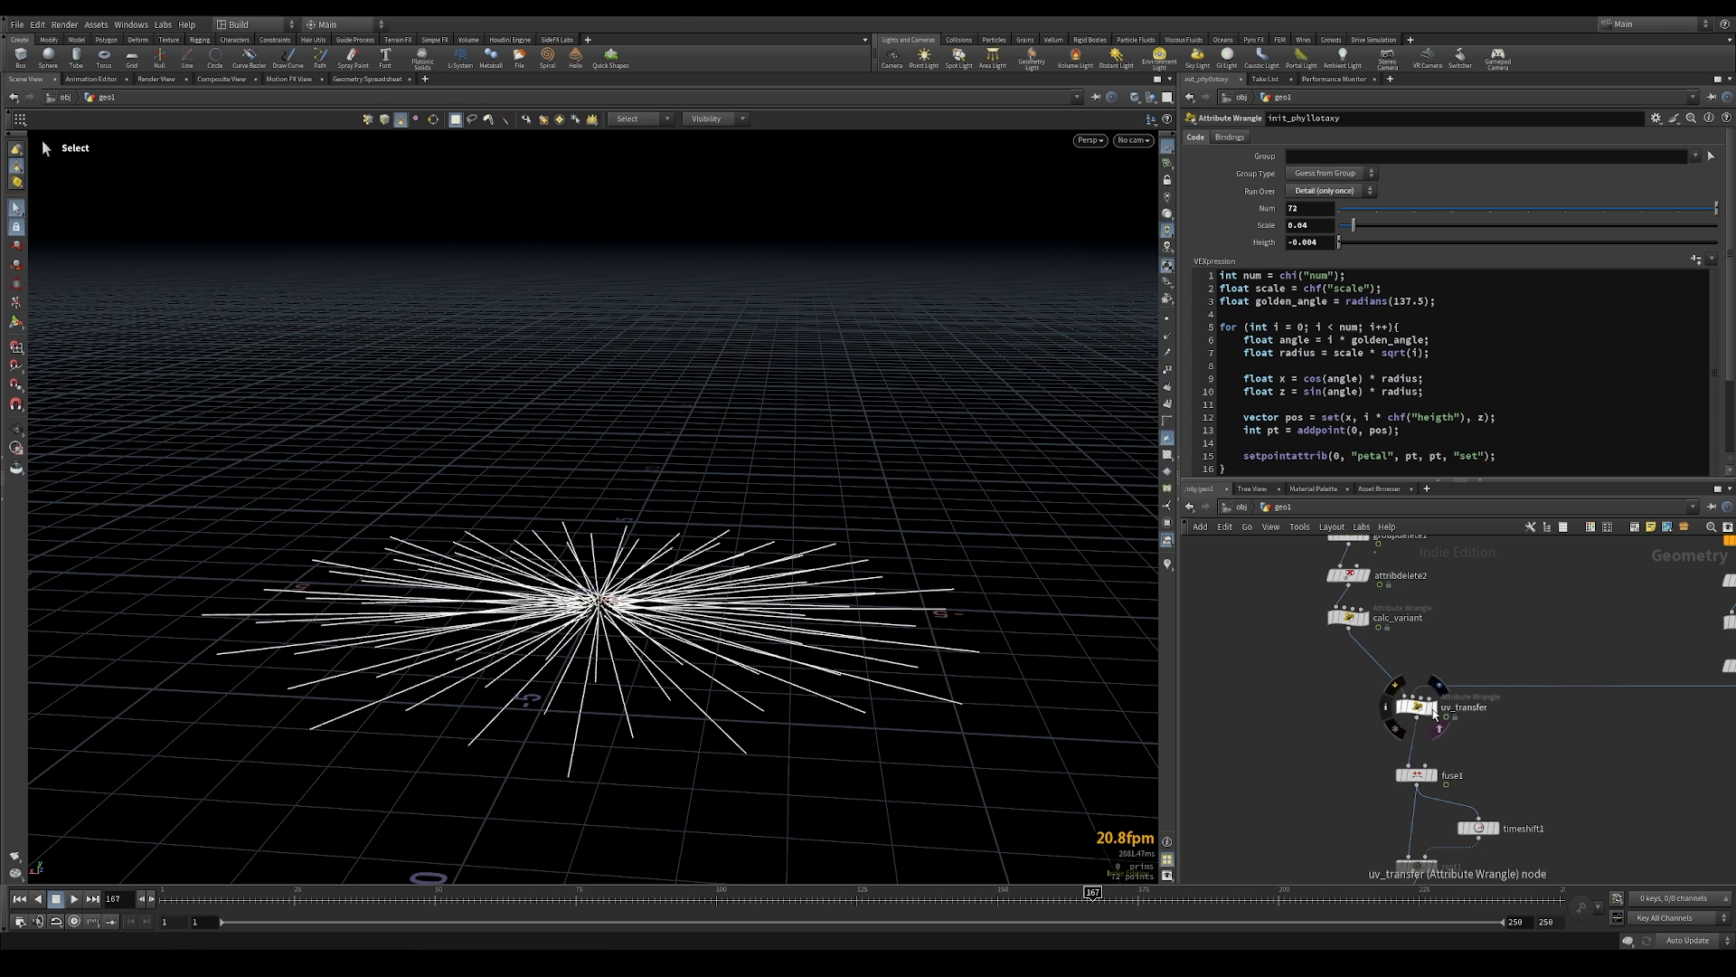
click(1434, 706)
click(1416, 706)
middle_click(1416, 706)
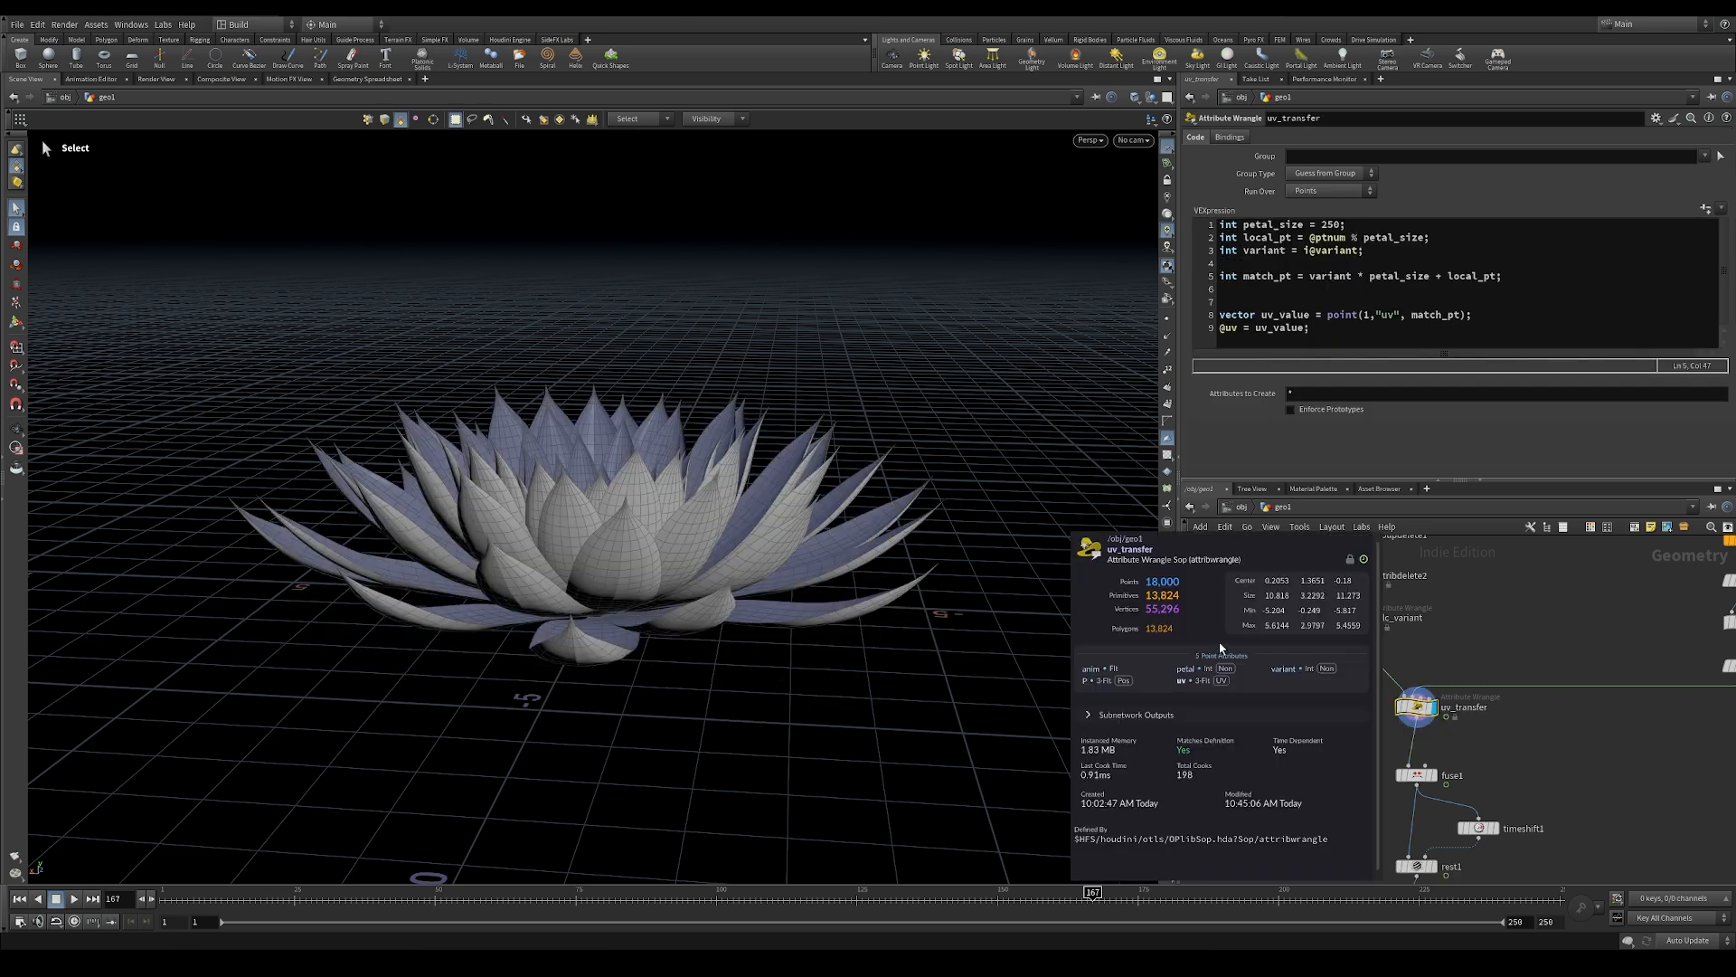
Display pointvop1 at frame 131 with the UV grid texture shown on the petals
middle_drag(1587, 734, 1564, 502)
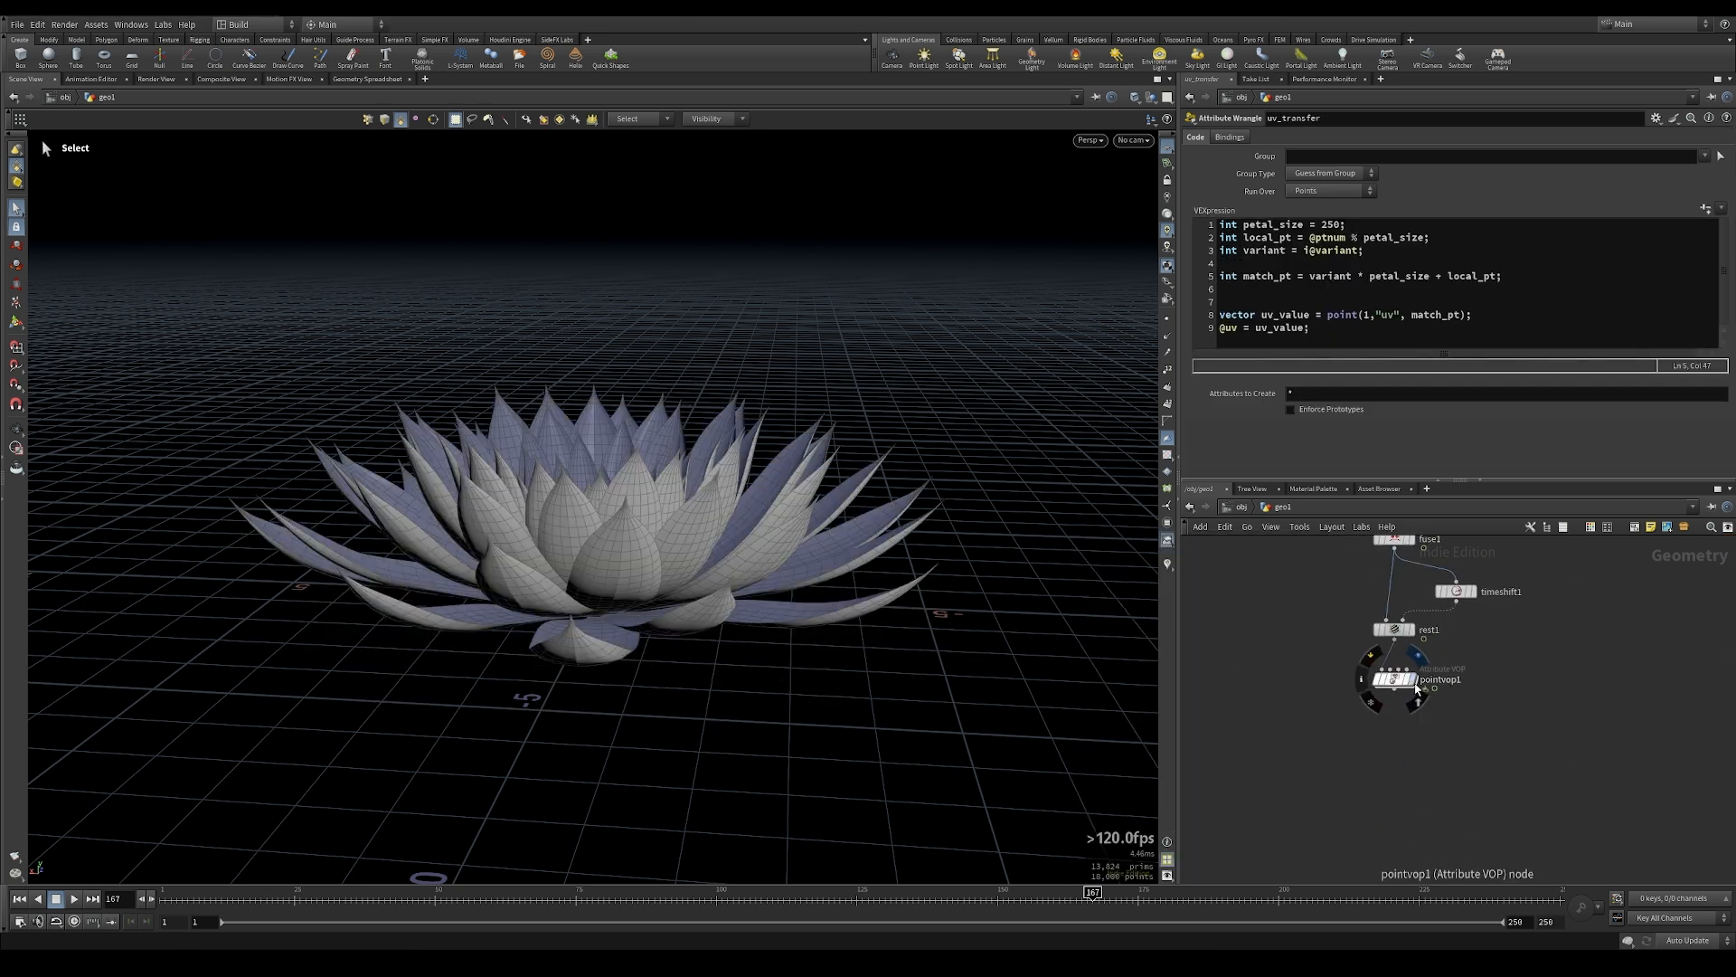
click(1410, 682)
click(1397, 680)
drag(488, 895, 891, 899)
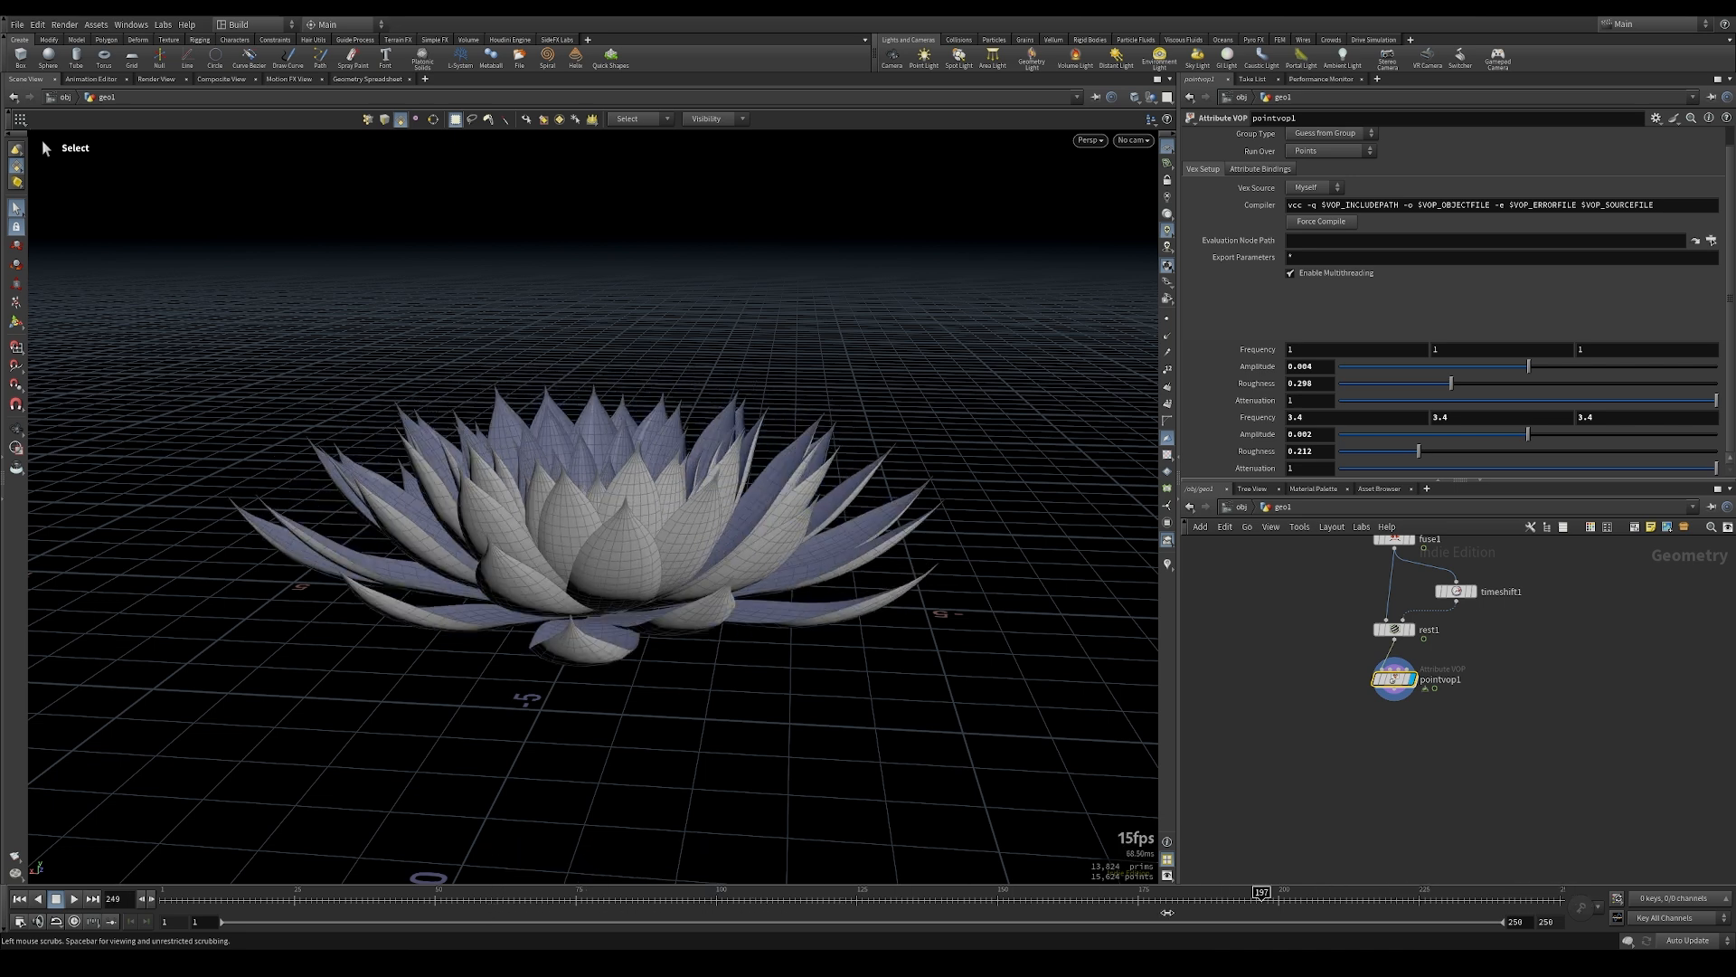
click(1169, 455)
Bypass the sort1 node temporarily to compare the petals' UV layout, and re-enable it
middle_drag(1309, 655, 1338, 832)
middle_drag(1284, 631, 1320, 803)
middle_drag(1295, 584, 1272, 620)
click(1352, 642)
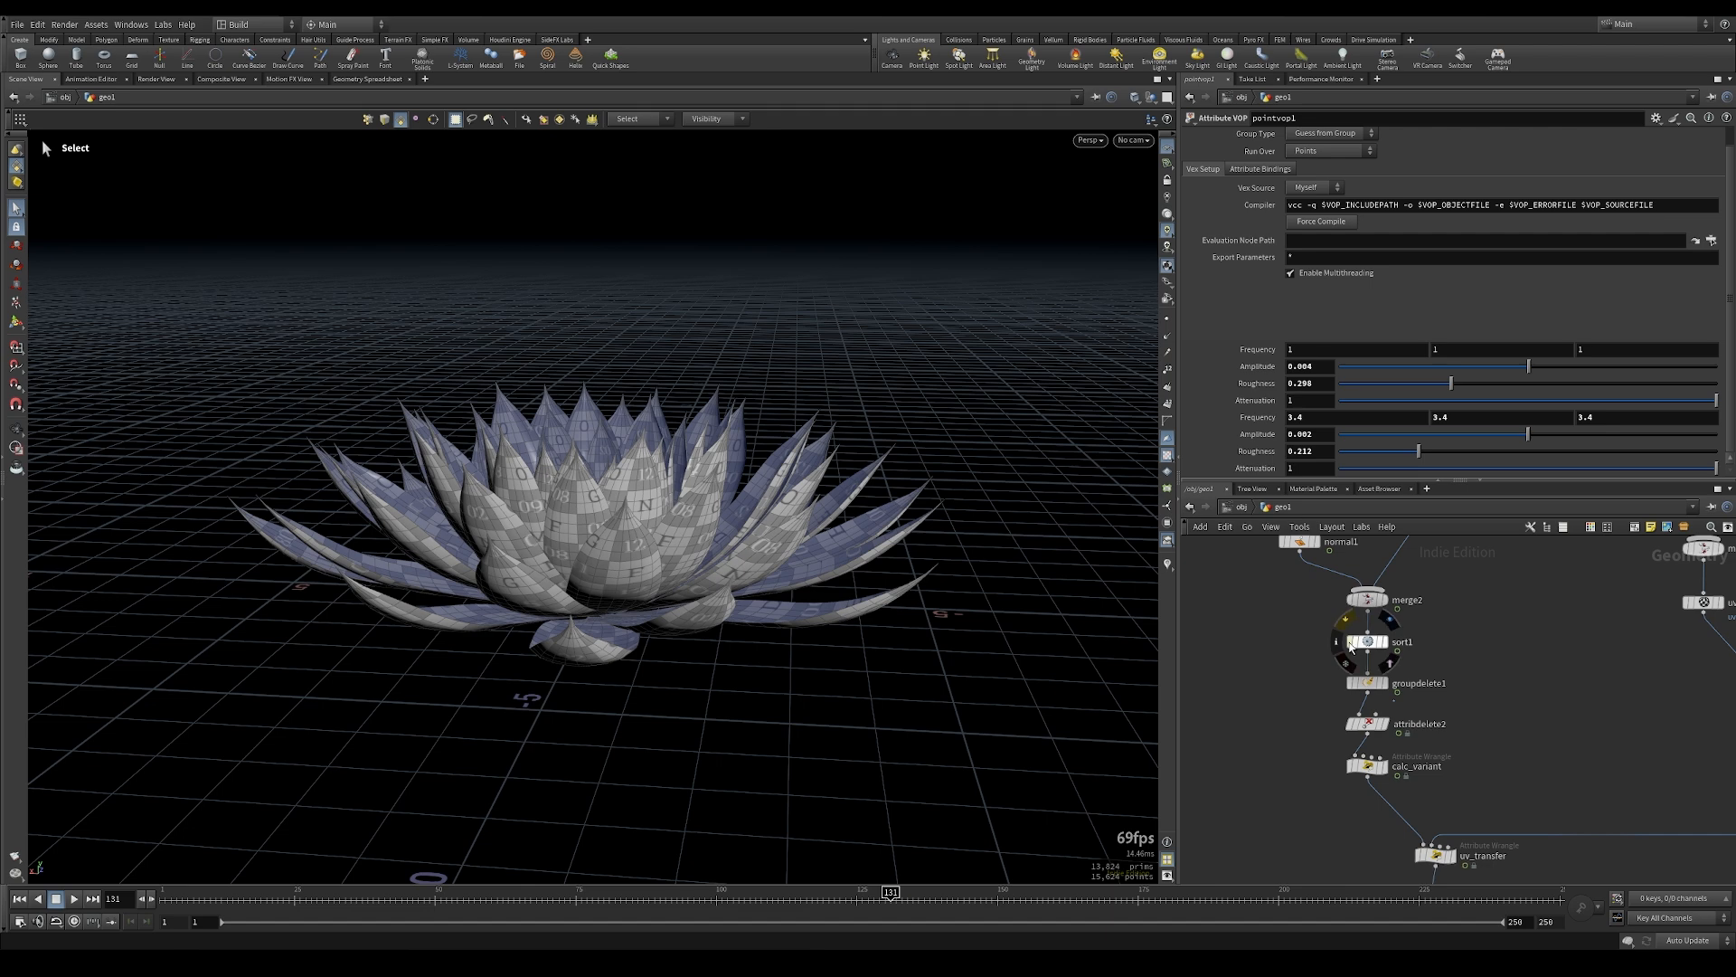
alt+drag(778, 543, 705, 571)
alt+right_drag(705, 571, 744, 558)
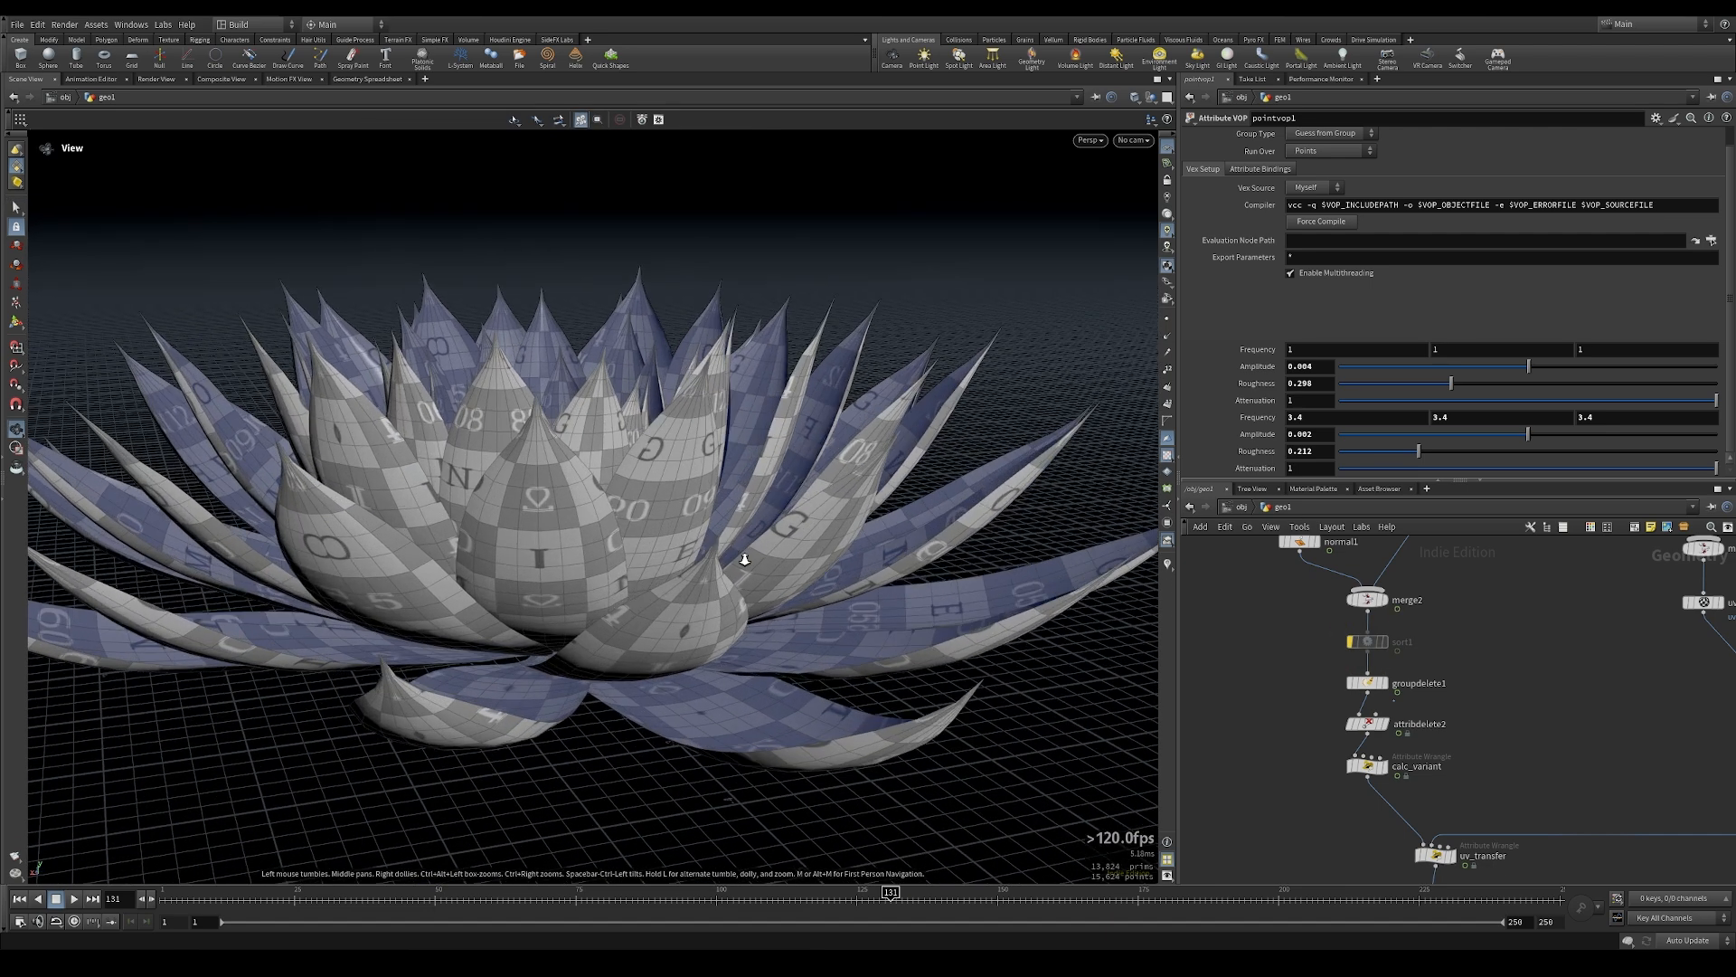
alt+drag(744, 558, 543, 502)
mouse_move(798, 537)
alt+mouse_down()
mouse_move(723, 511)
mouse_move(792, 545)
mouse_move(1008, 551)
mouse_move(769, 555)
alt+mouse_up()
click(1348, 644)
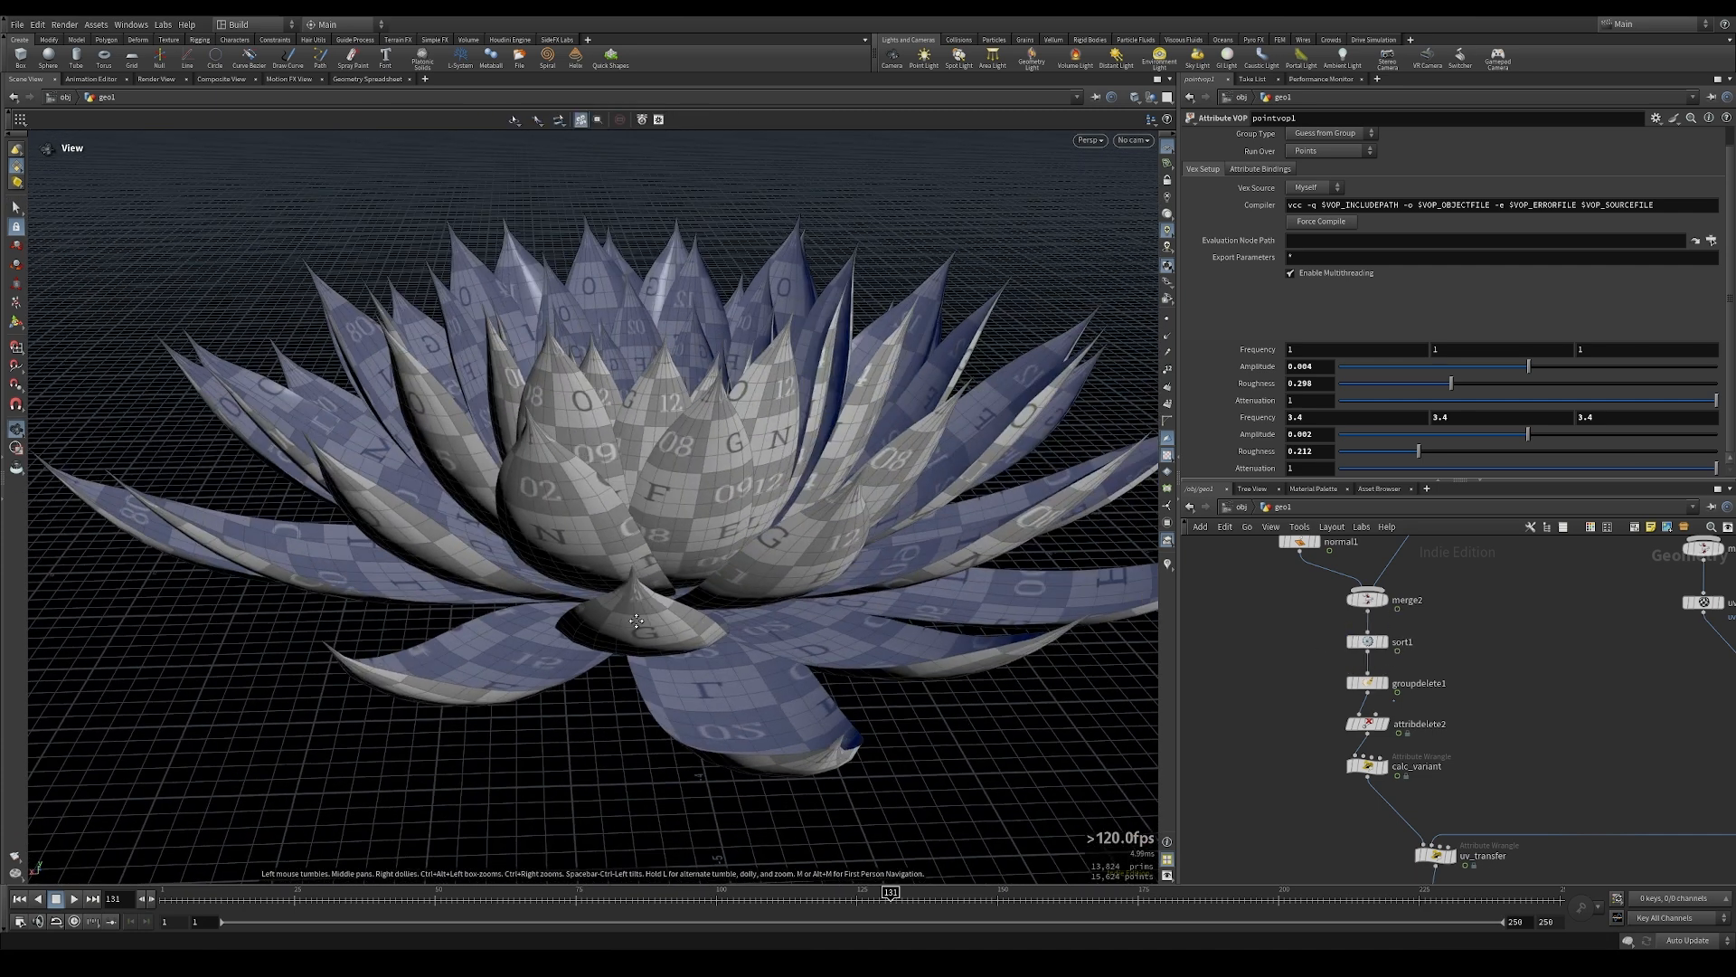
Align uv_transfer, fuse1, rest1 and pointvop1 in a column with timeshift1 beside them, and select pointvop1
middle_drag(1617, 729, 1592, 603)
scroll(1547, 633, down, 3)
middle_drag(1384, 714, 1327, 659)
drag(1339, 632, 1402, 834)
key(a)
drag(1387, 662, 1387, 825)
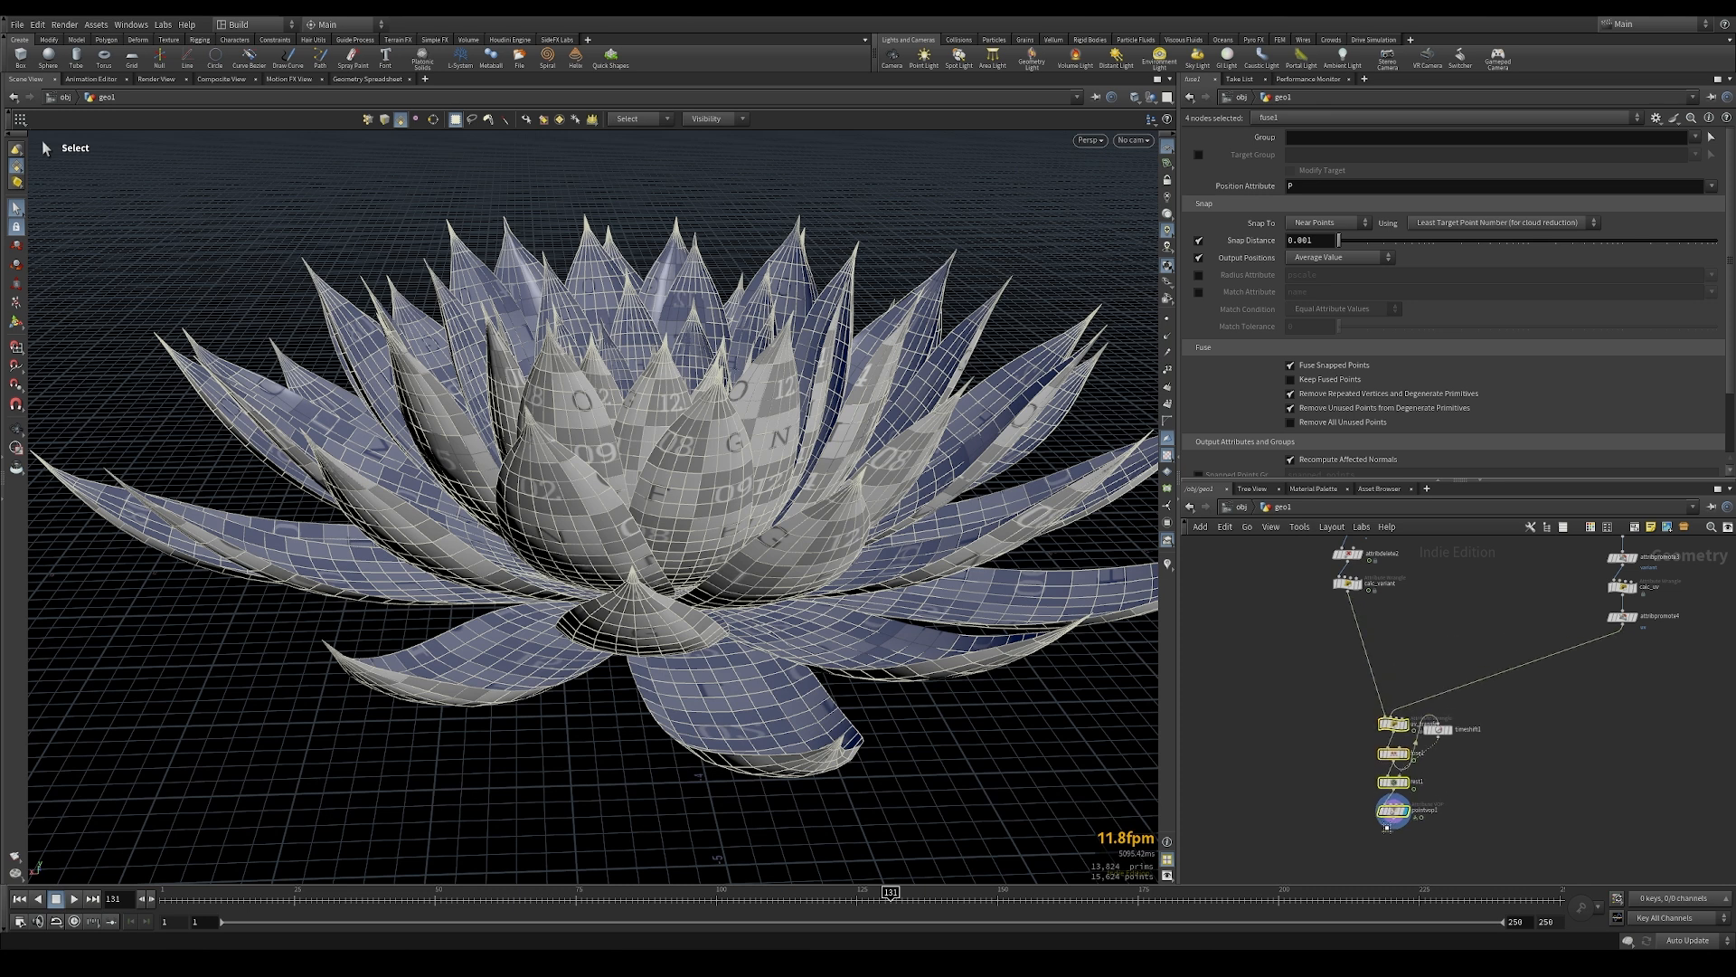
scroll(1452, 742, up, 3)
drag(1349, 709, 1338, 567)
click(1259, 687)
drag(1266, 644, 1347, 745)
drag(1444, 720, 1428, 670)
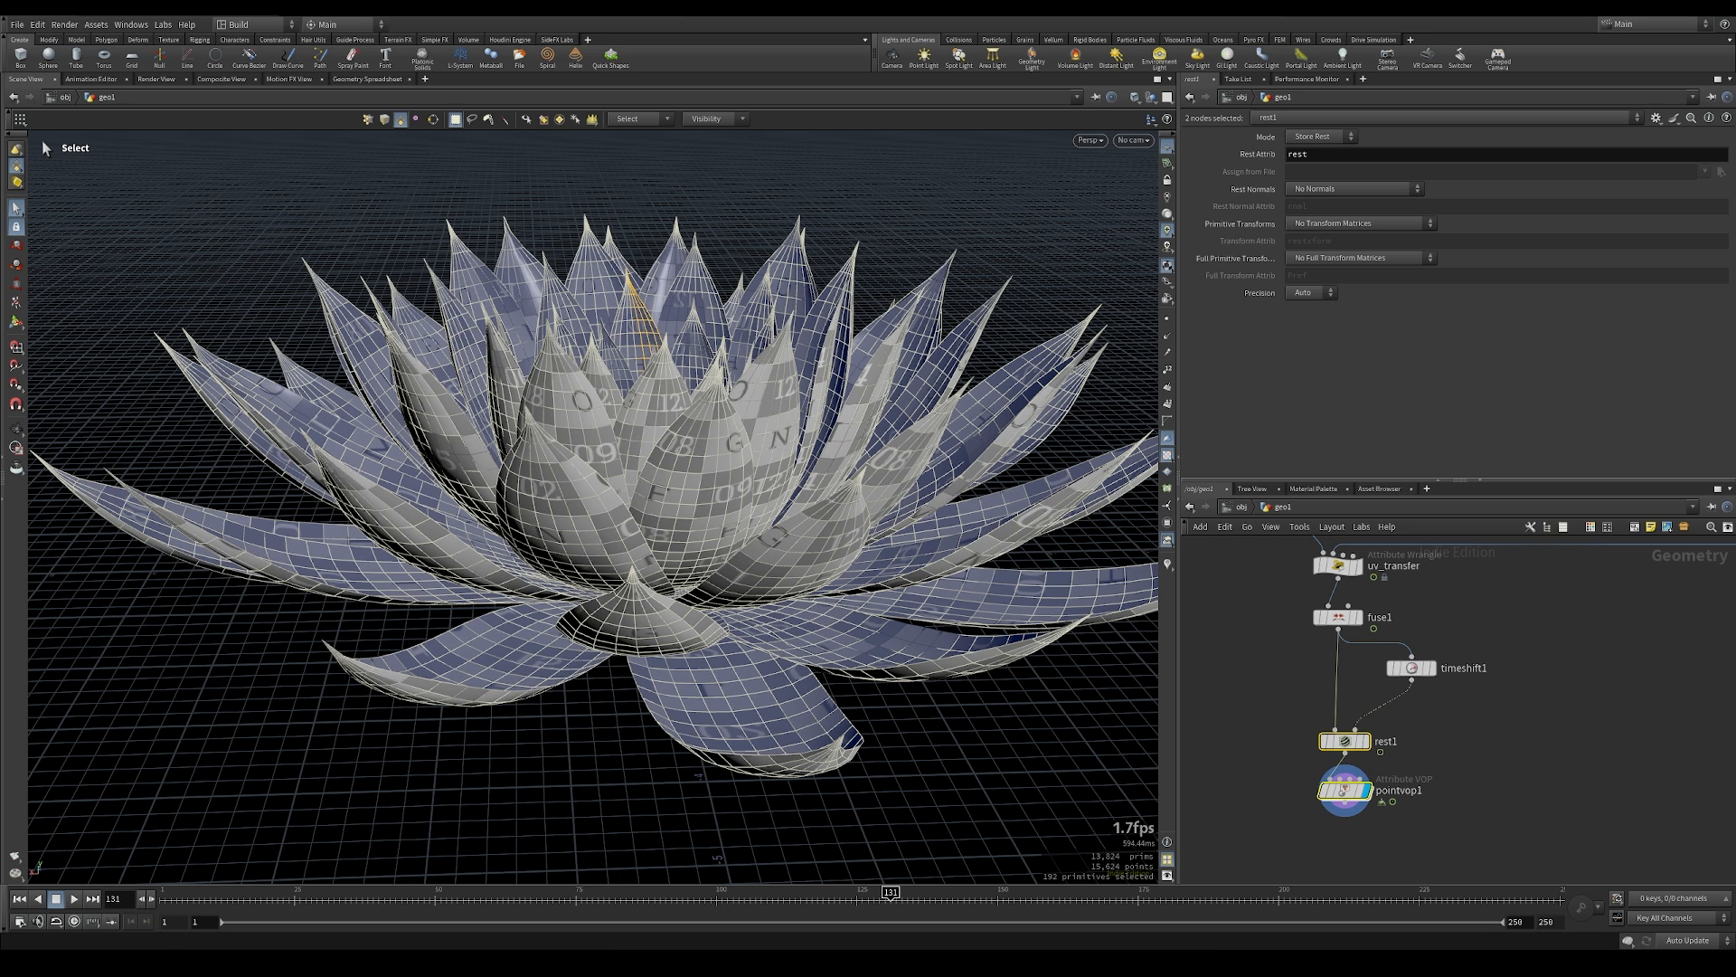
click(1343, 789)
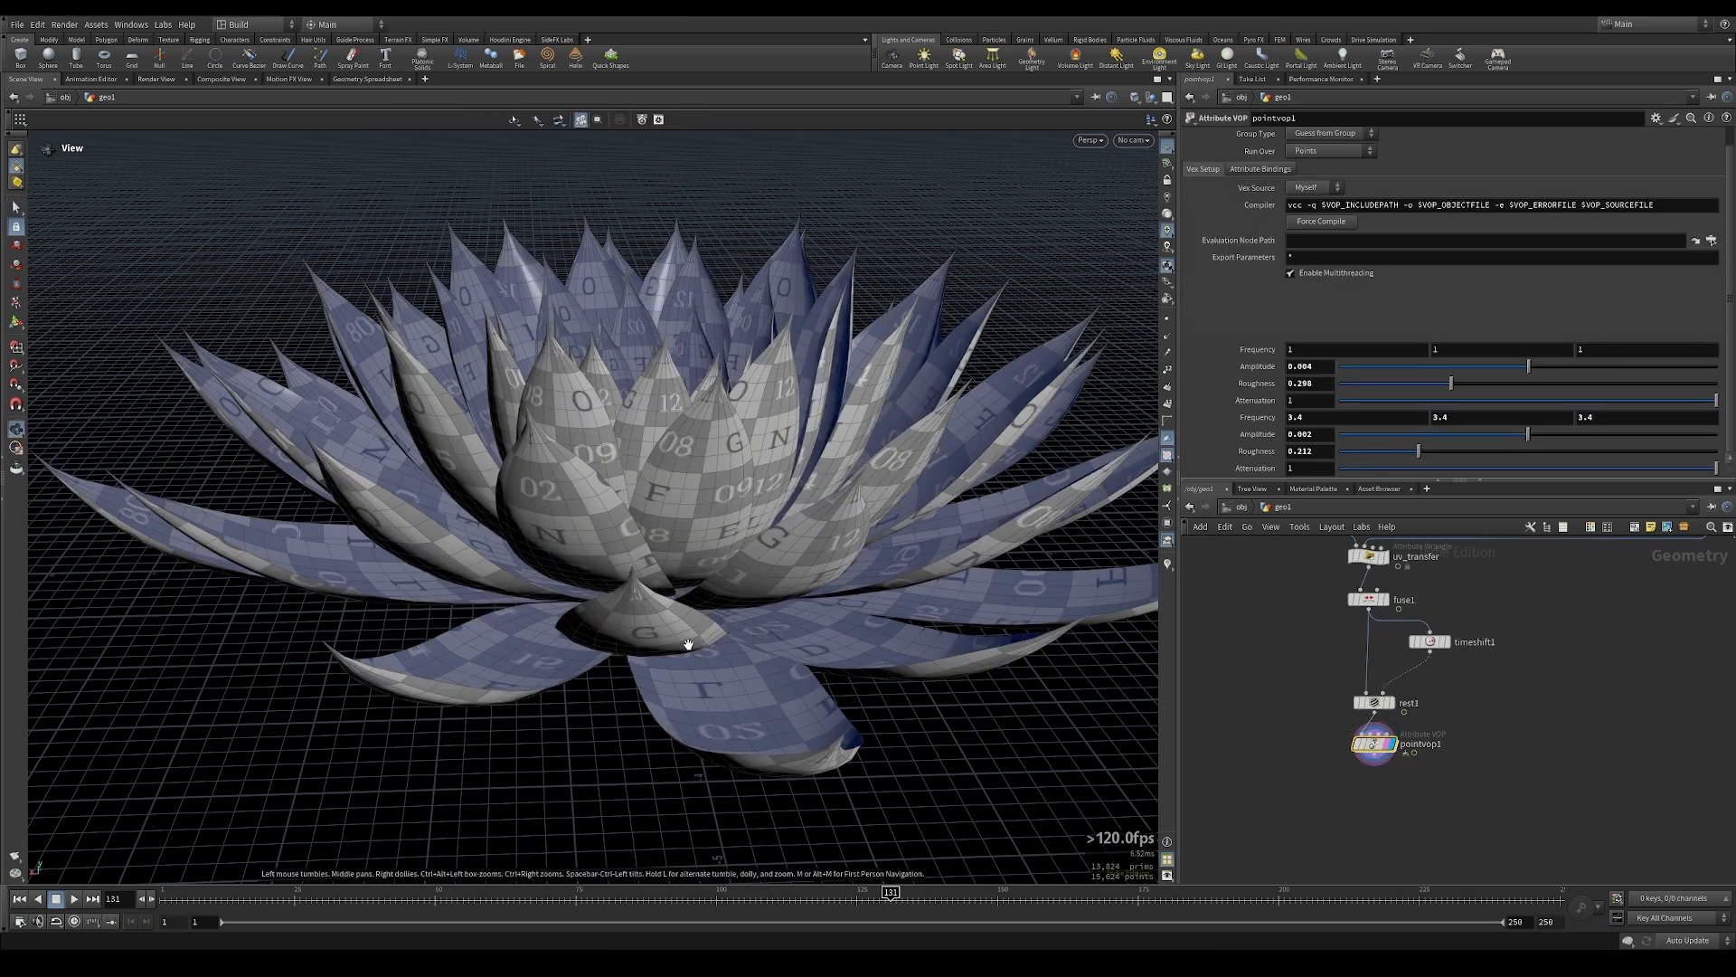
Switch the viewport to the UV view and add a UV Smooth node below pointvop1
key(space+5)
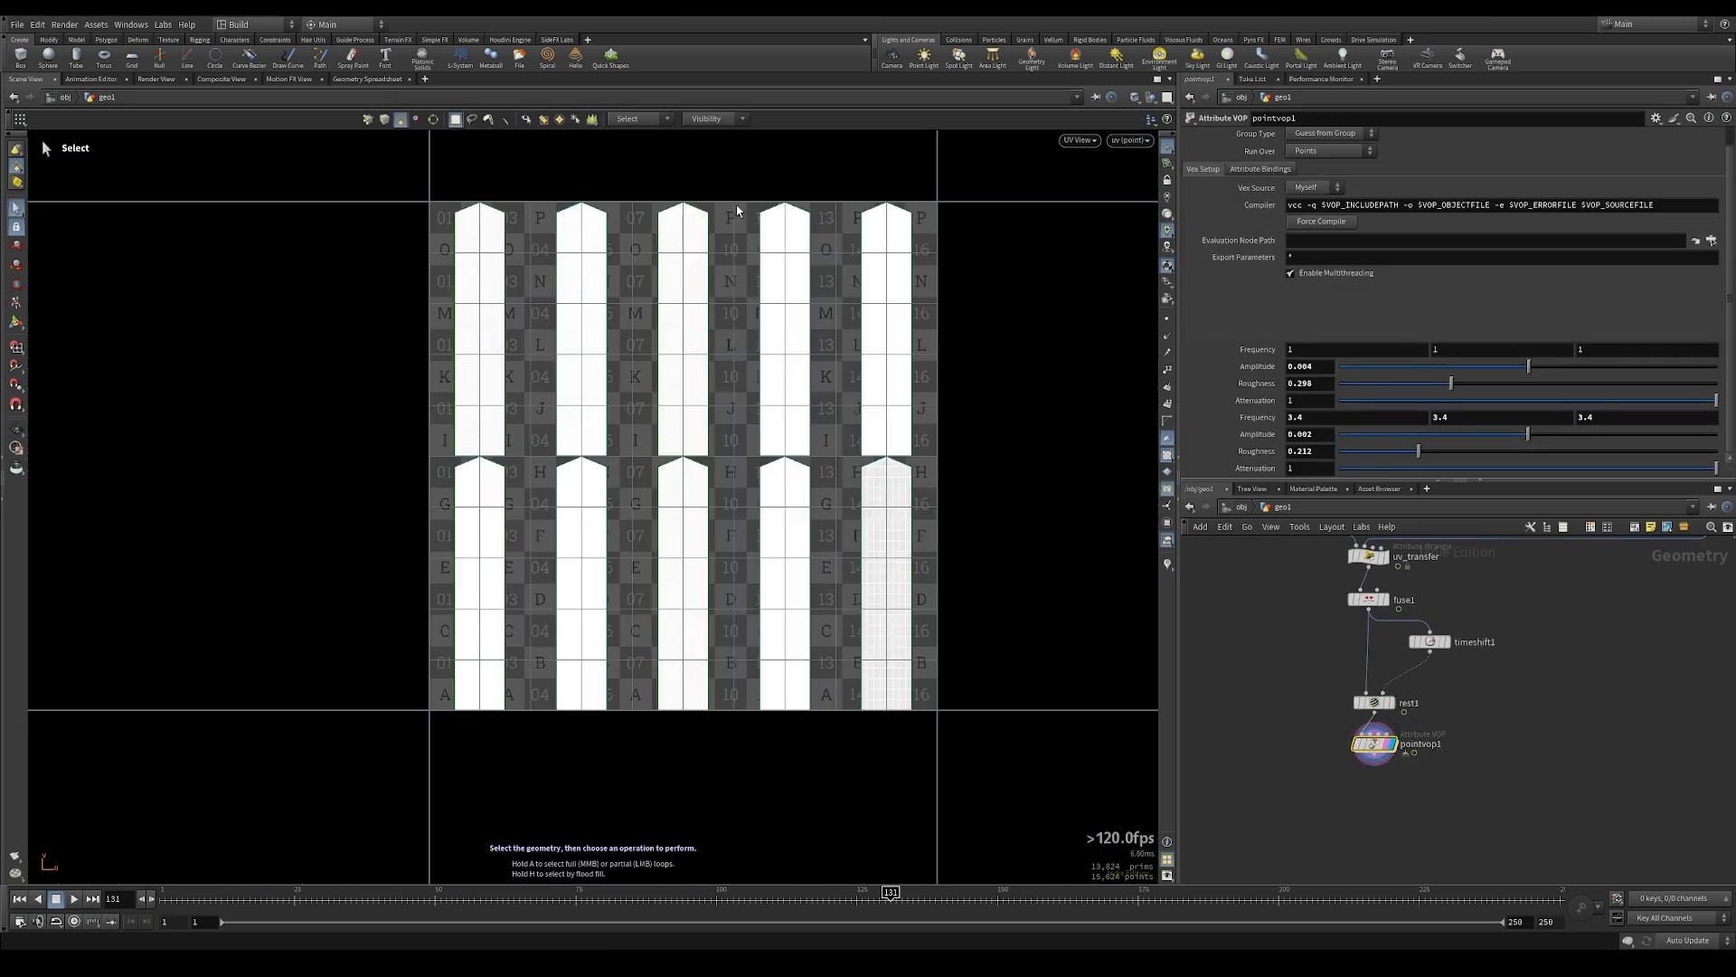
middle_drag(751, 260, 746, 299)
scroll(746, 298, up, 10)
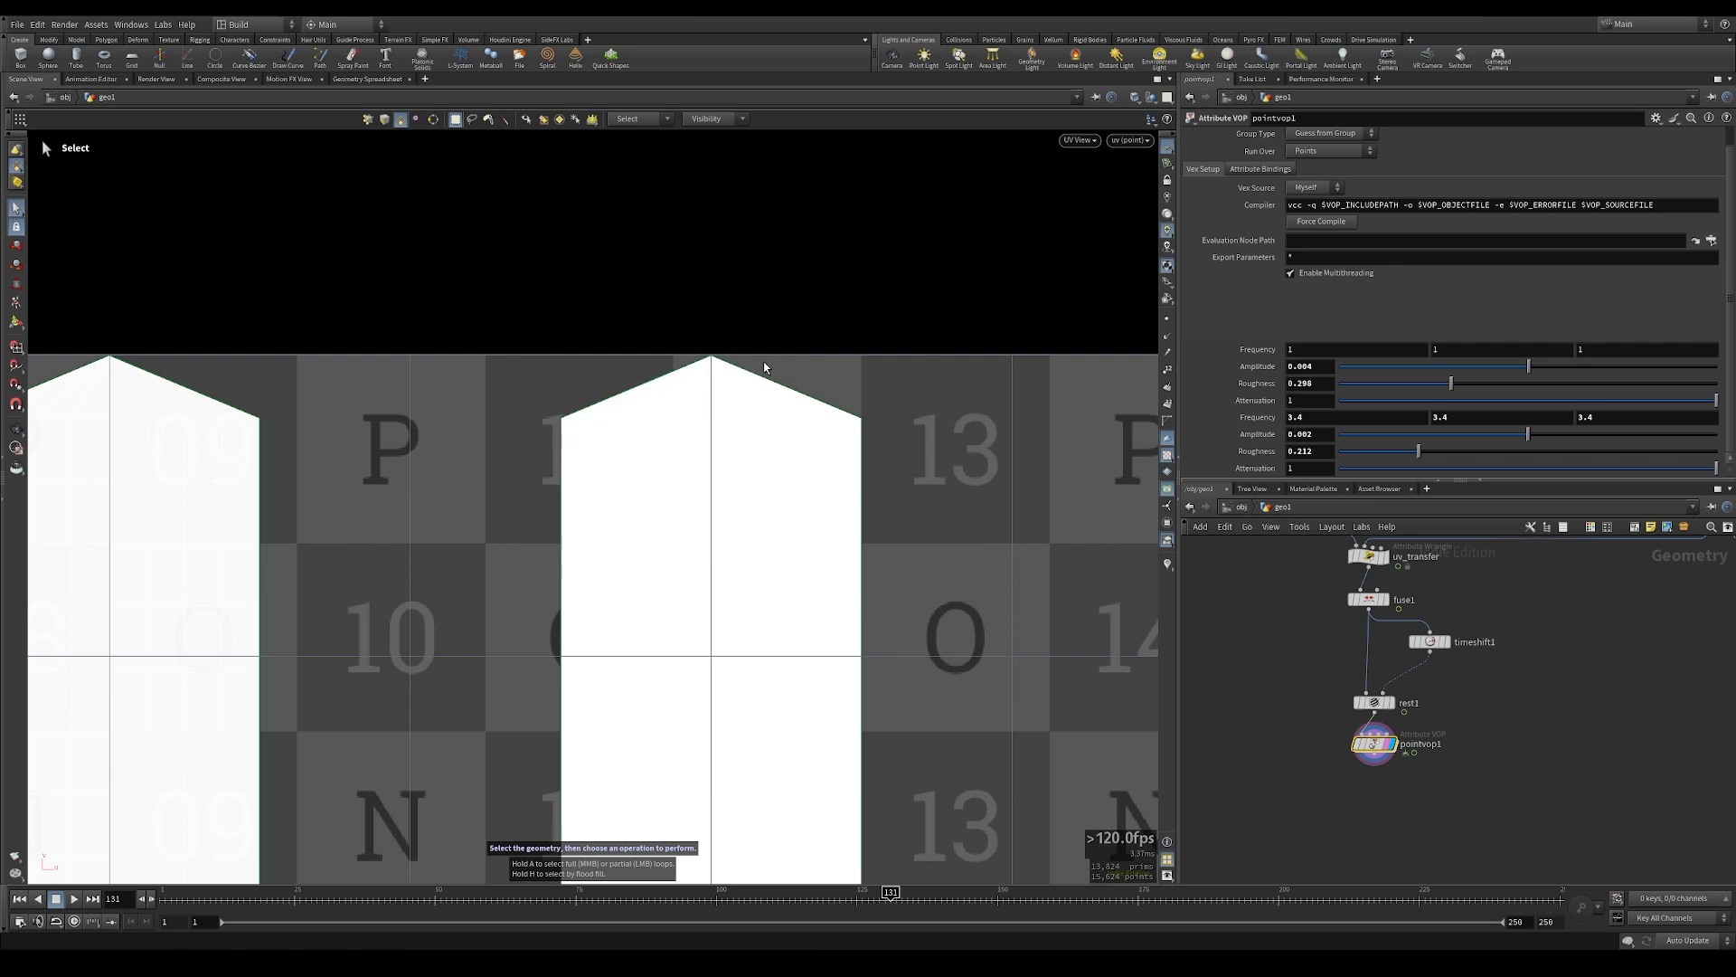
middle_drag(1337, 817, 1324, 751)
key(Tab)
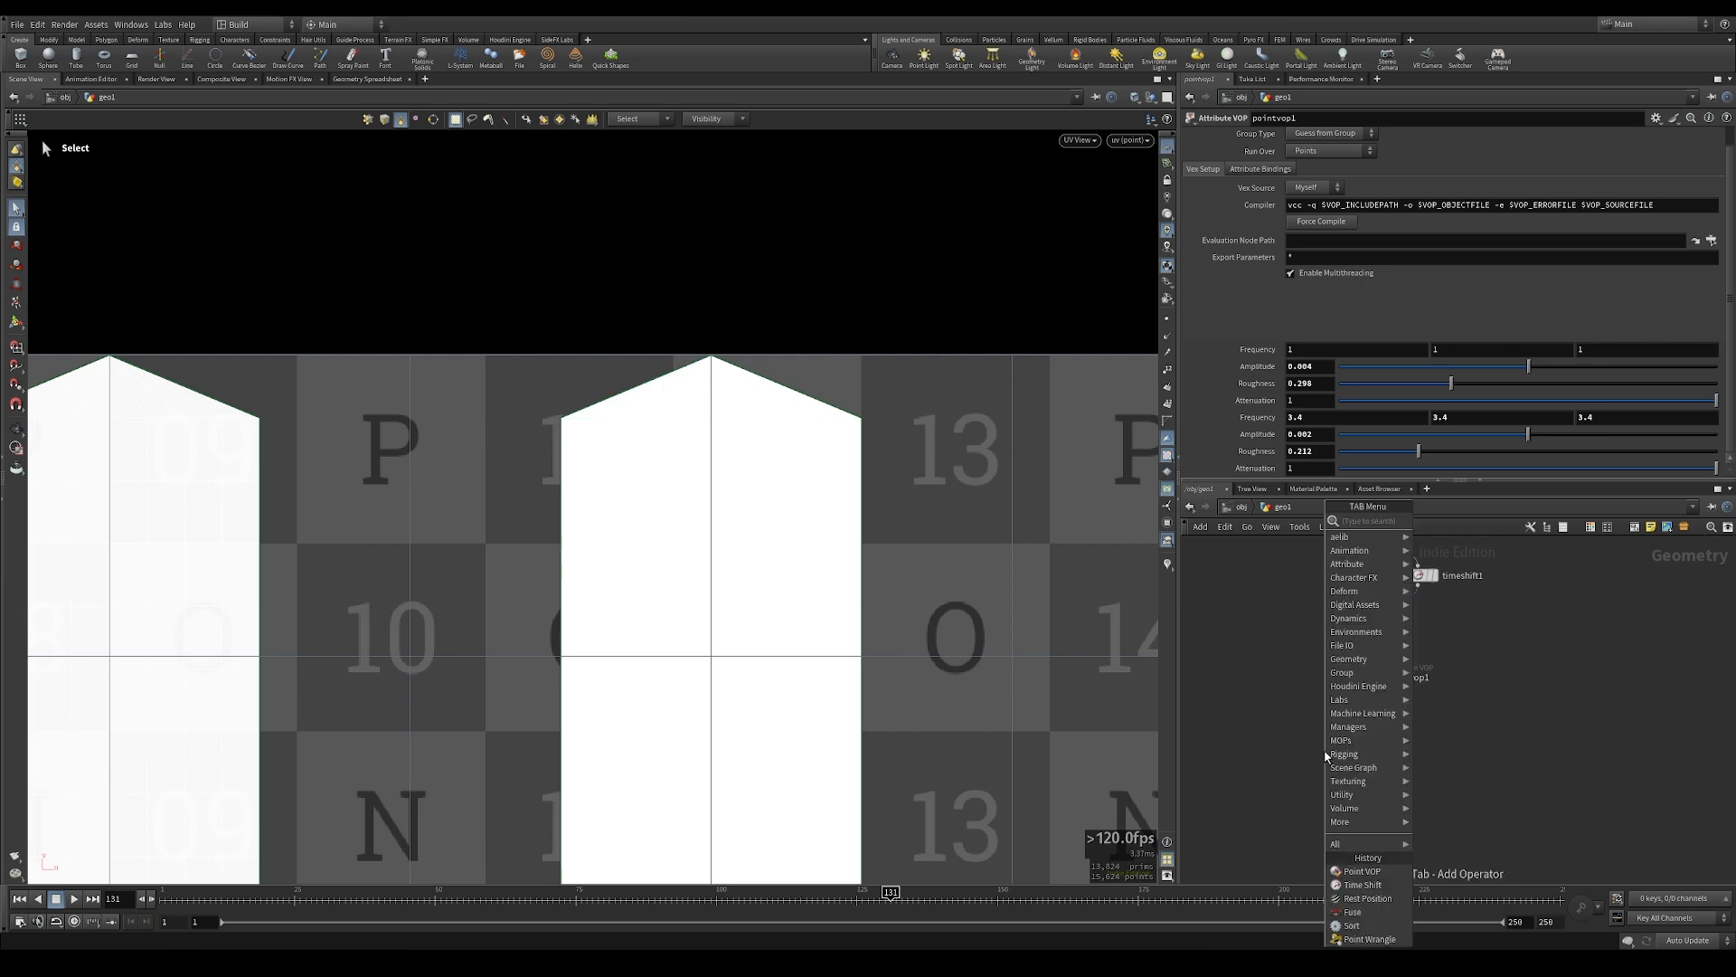
text(smooth)
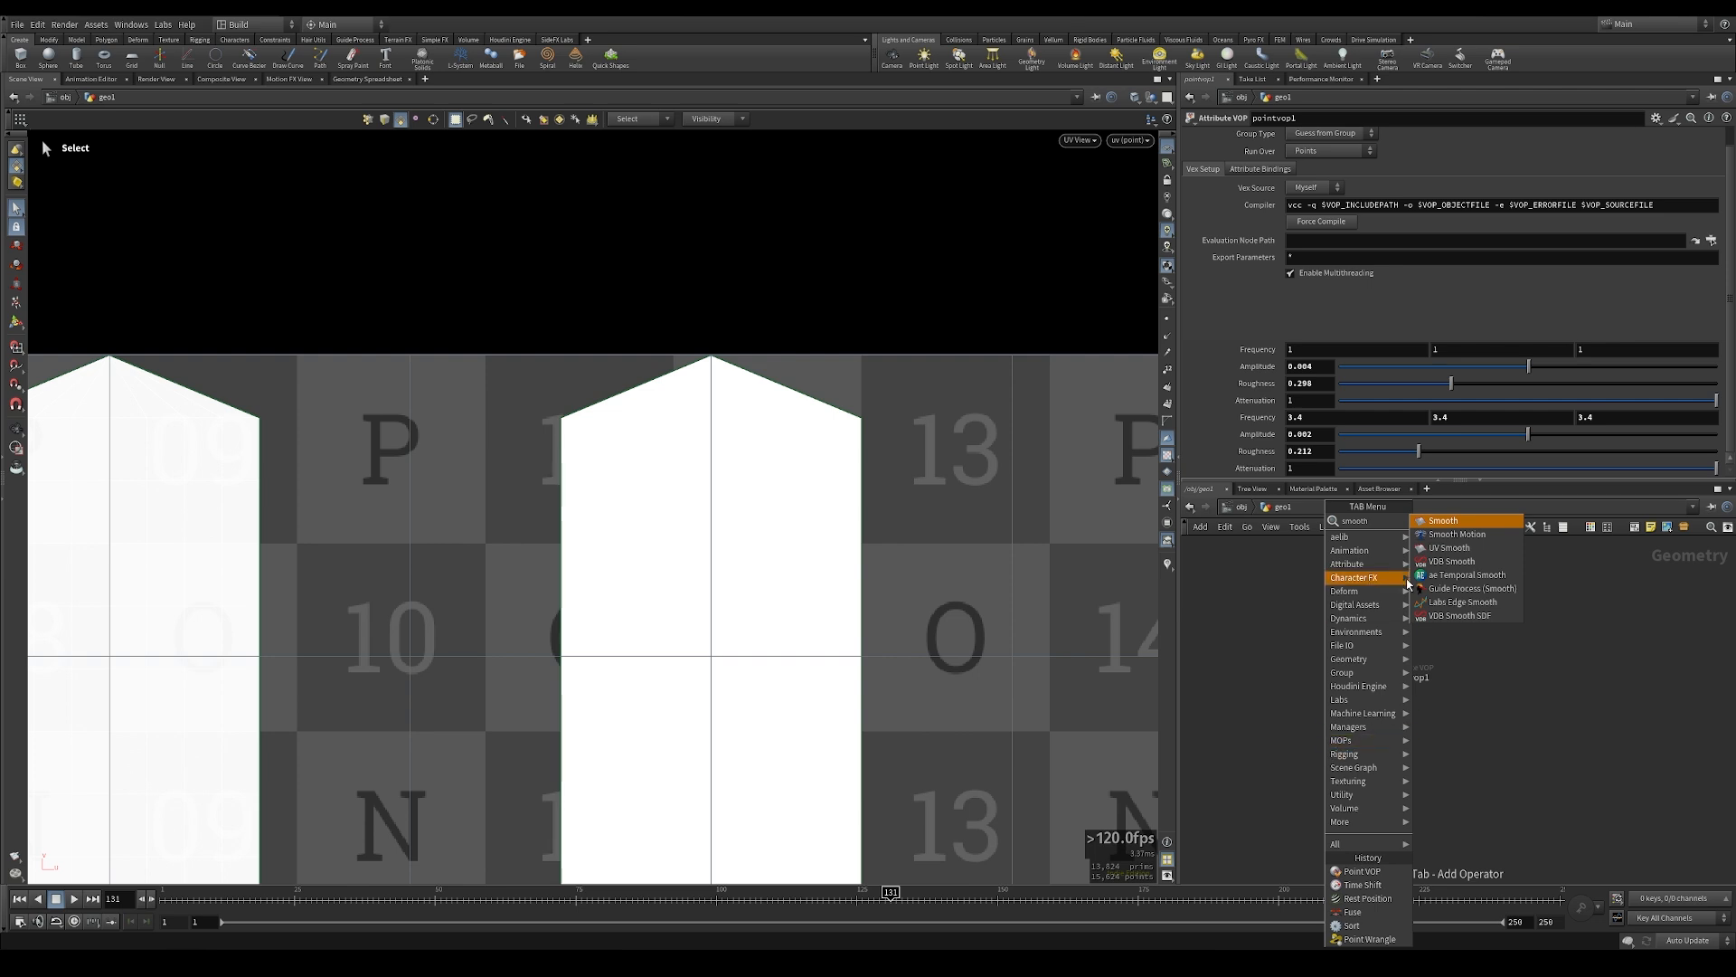
key(Down)
key(Down)
key(Return)
click(1370, 758)
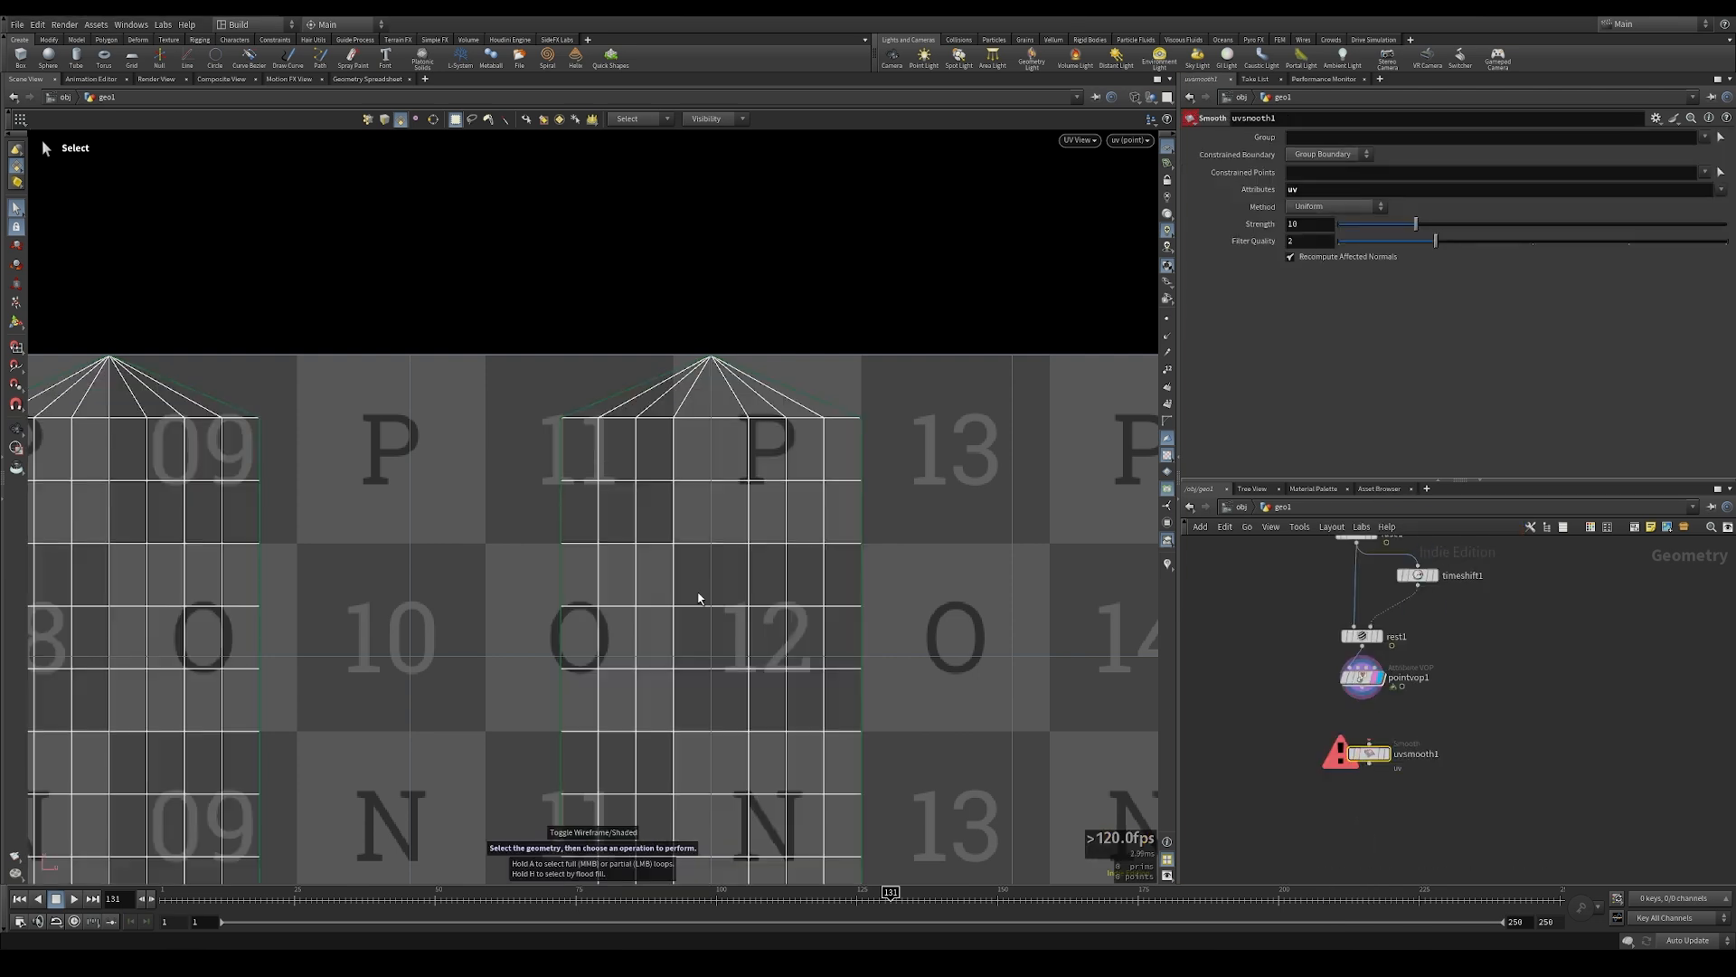
Connect uvsmooth1 after pointvop1, display it, and return to the perspective view
key(s)
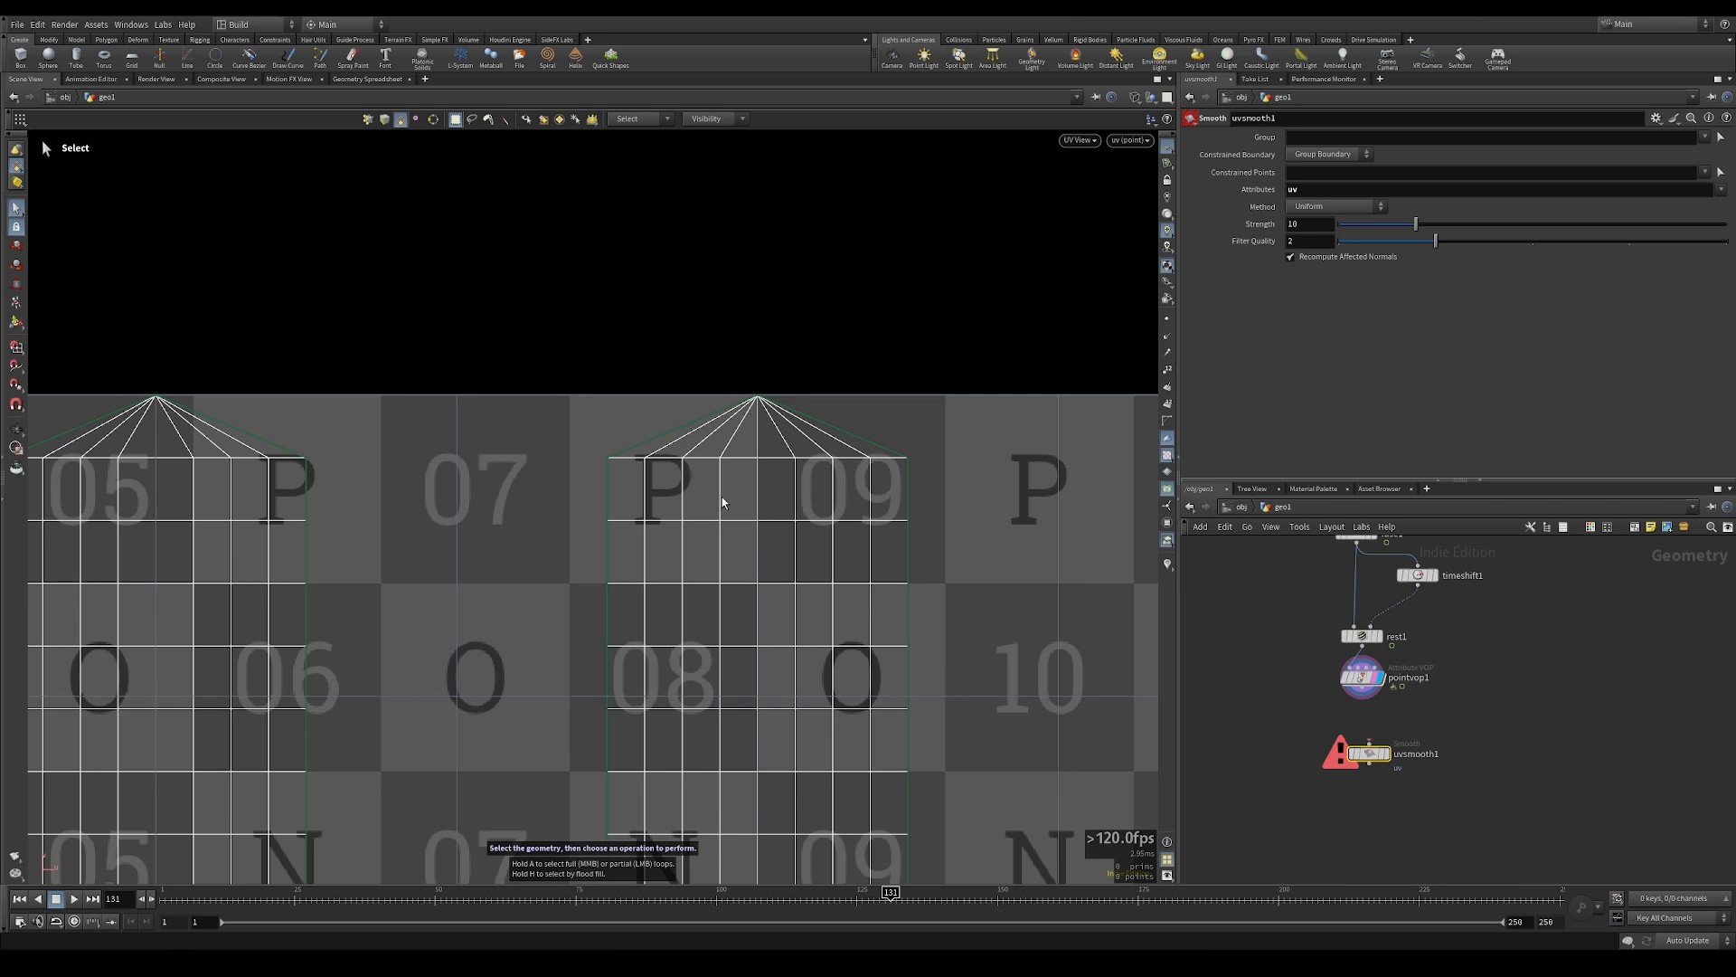
drag(1363, 698, 1389, 734)
click(1388, 728)
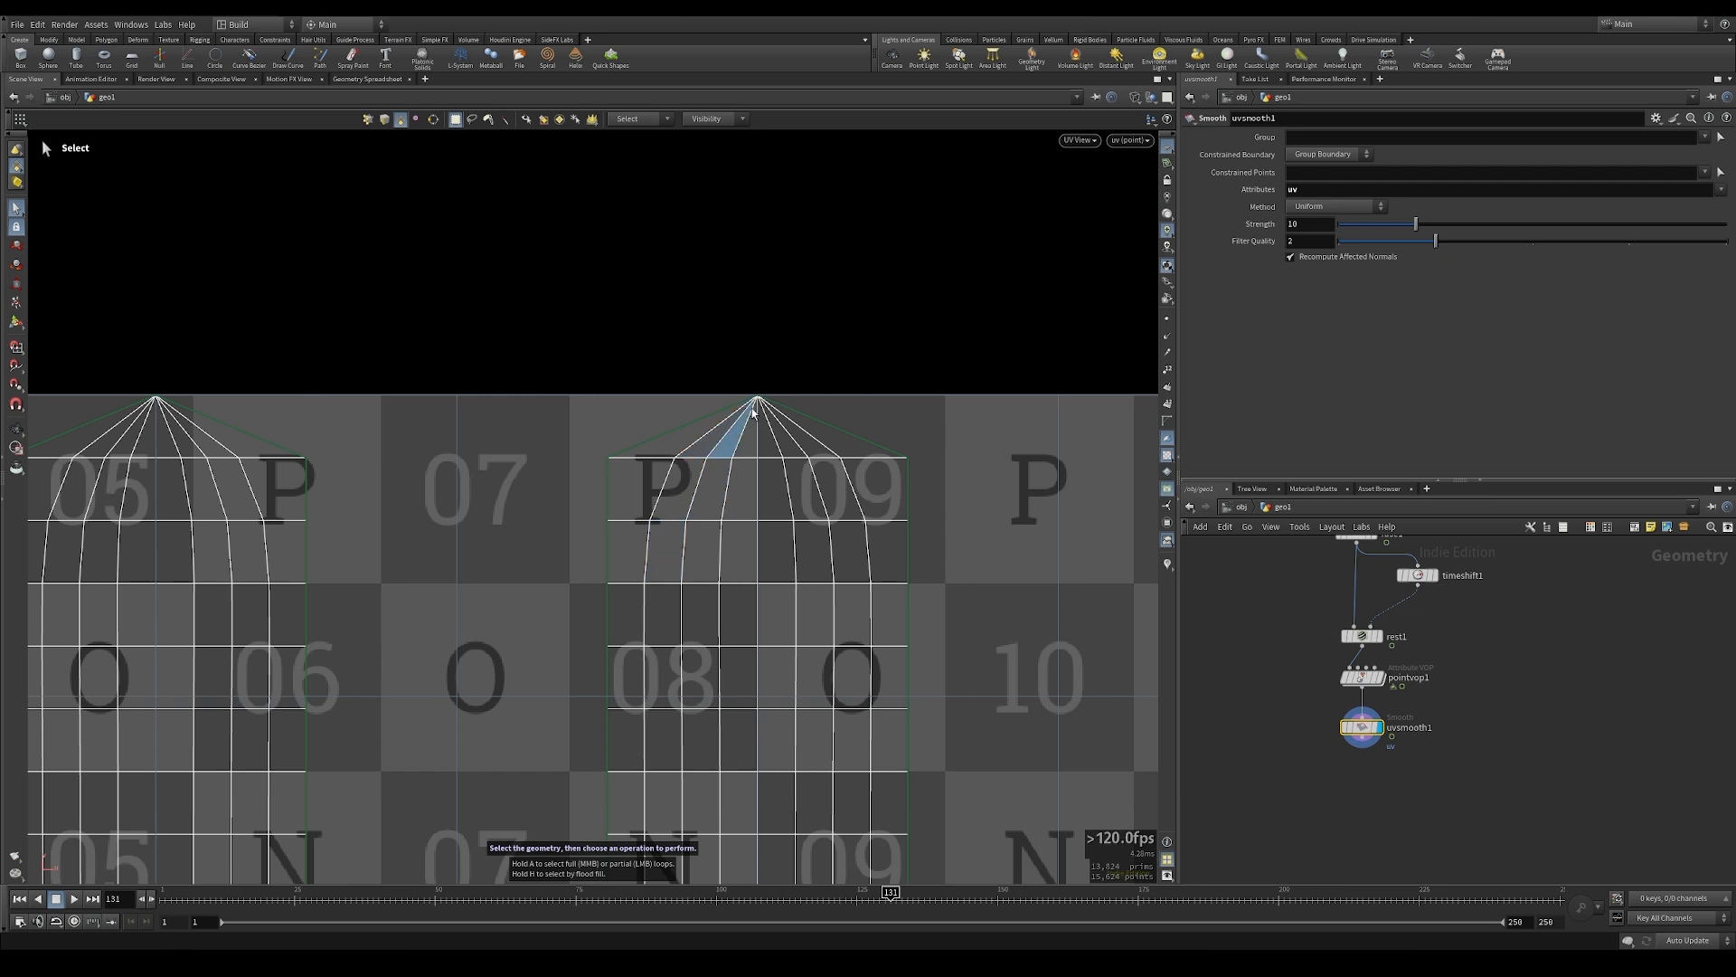
key(space+1)
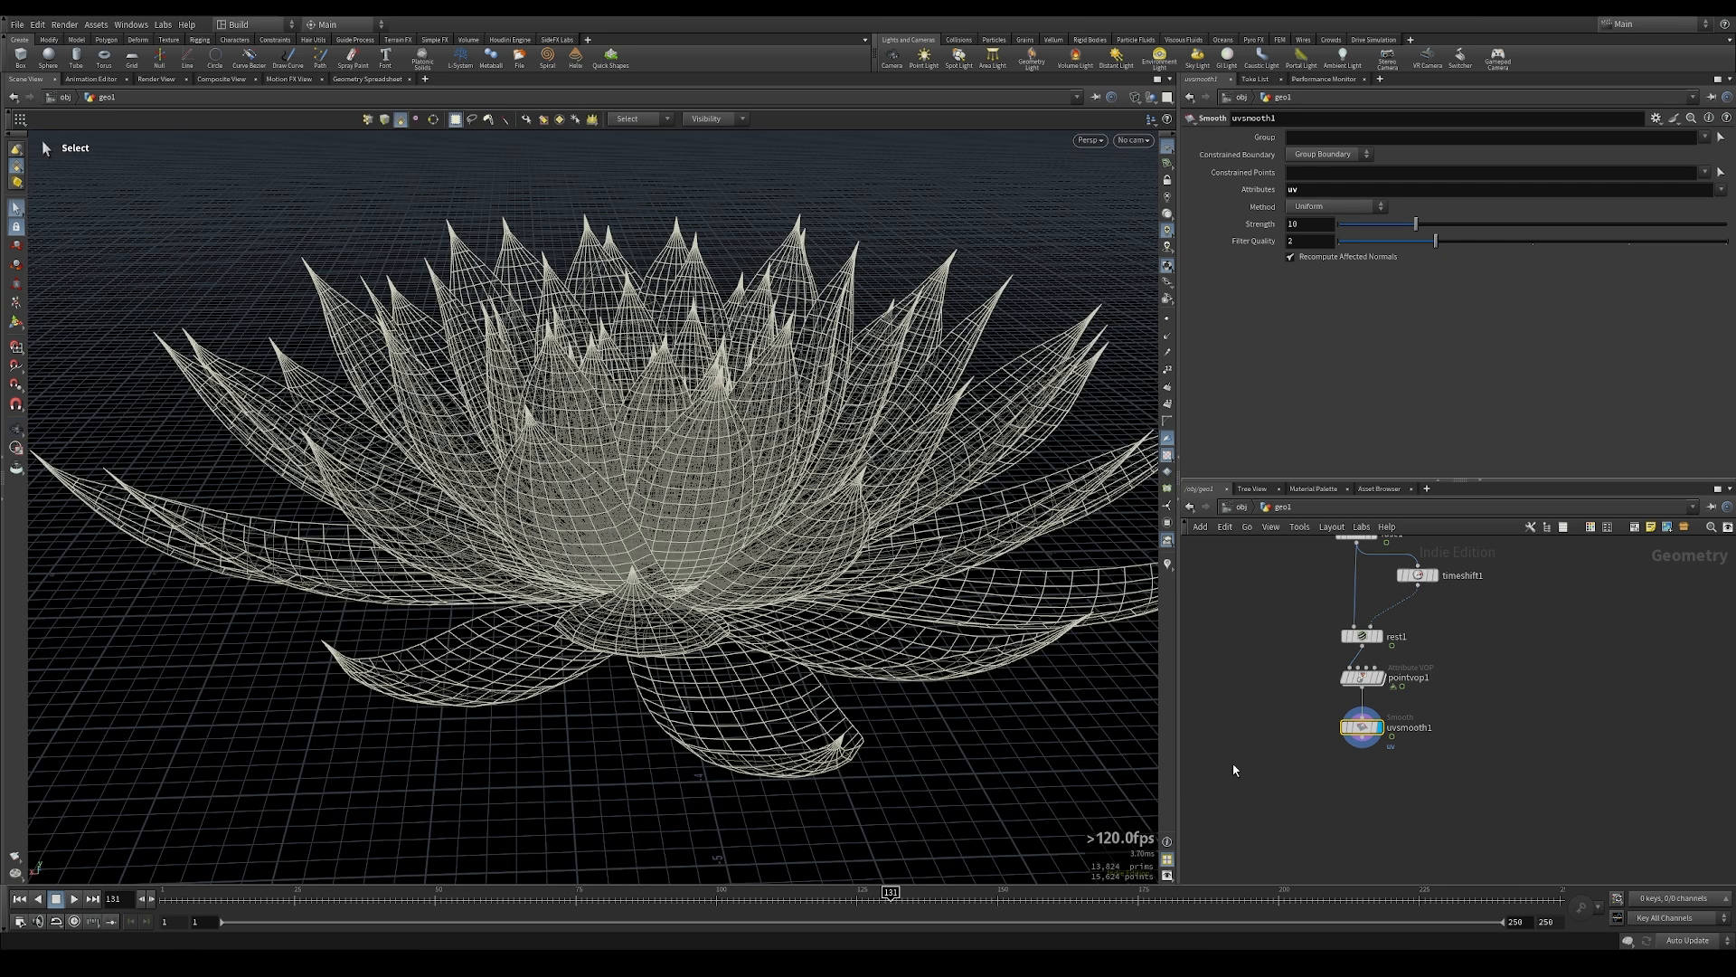
Add an Attribute Promote node after uvsmooth1 and display it
key(Tab)
text(aw)
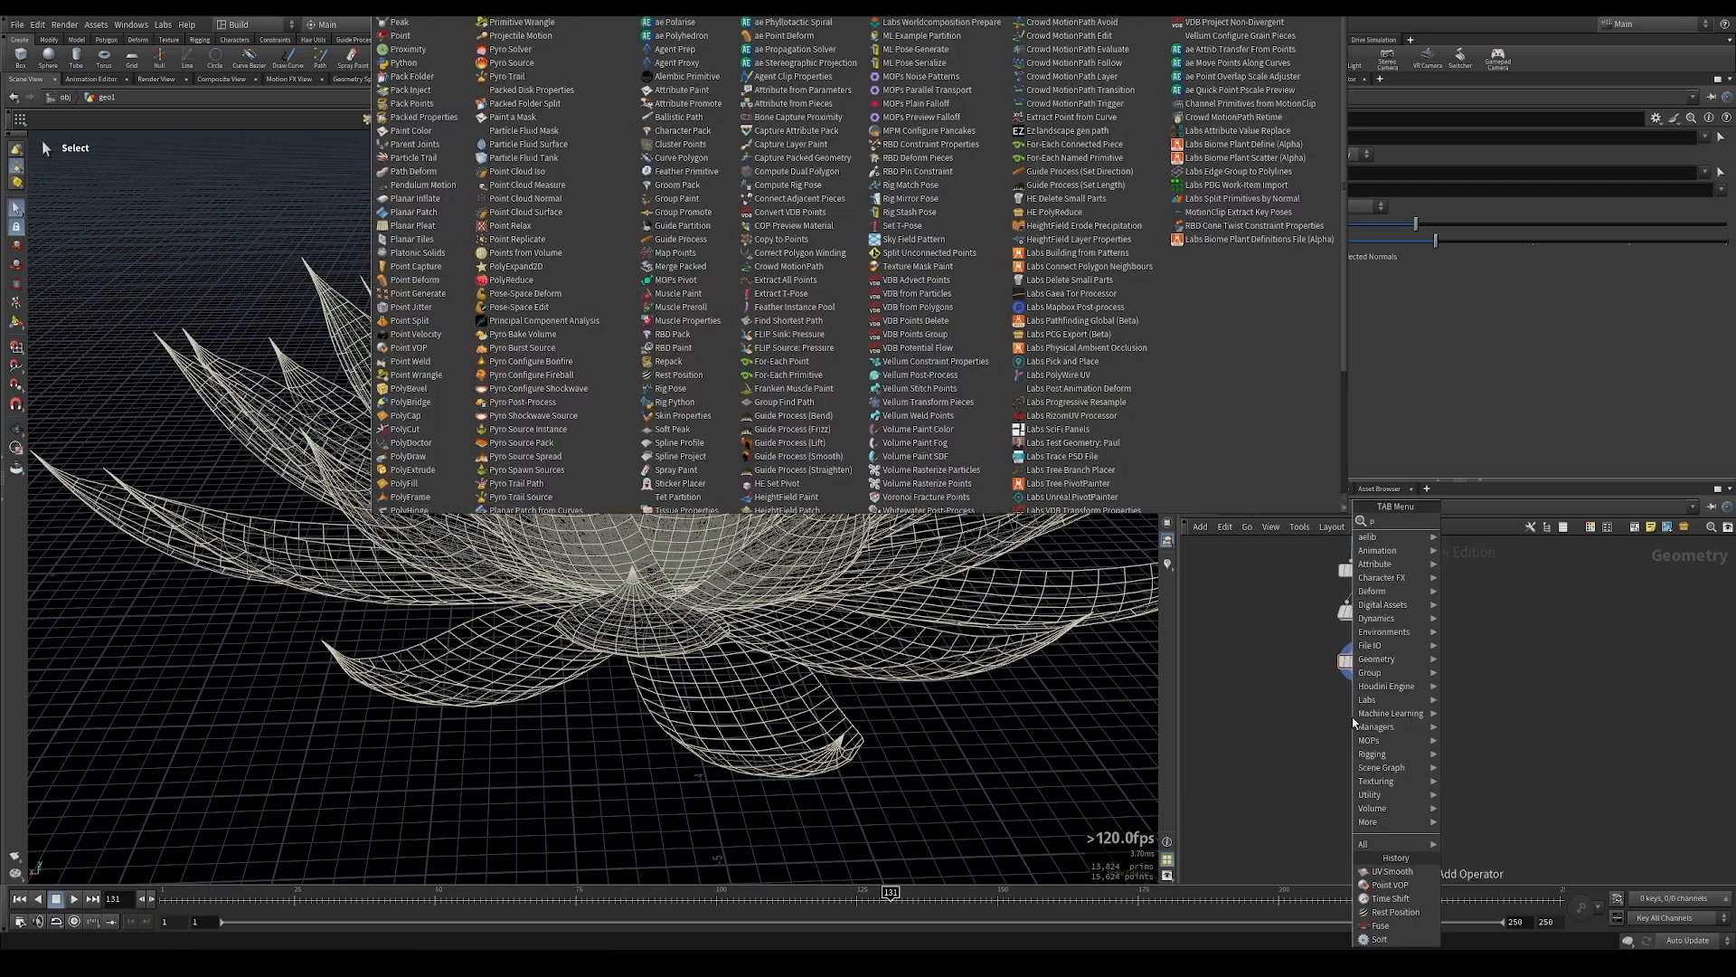
key(Return)
click(1345, 723)
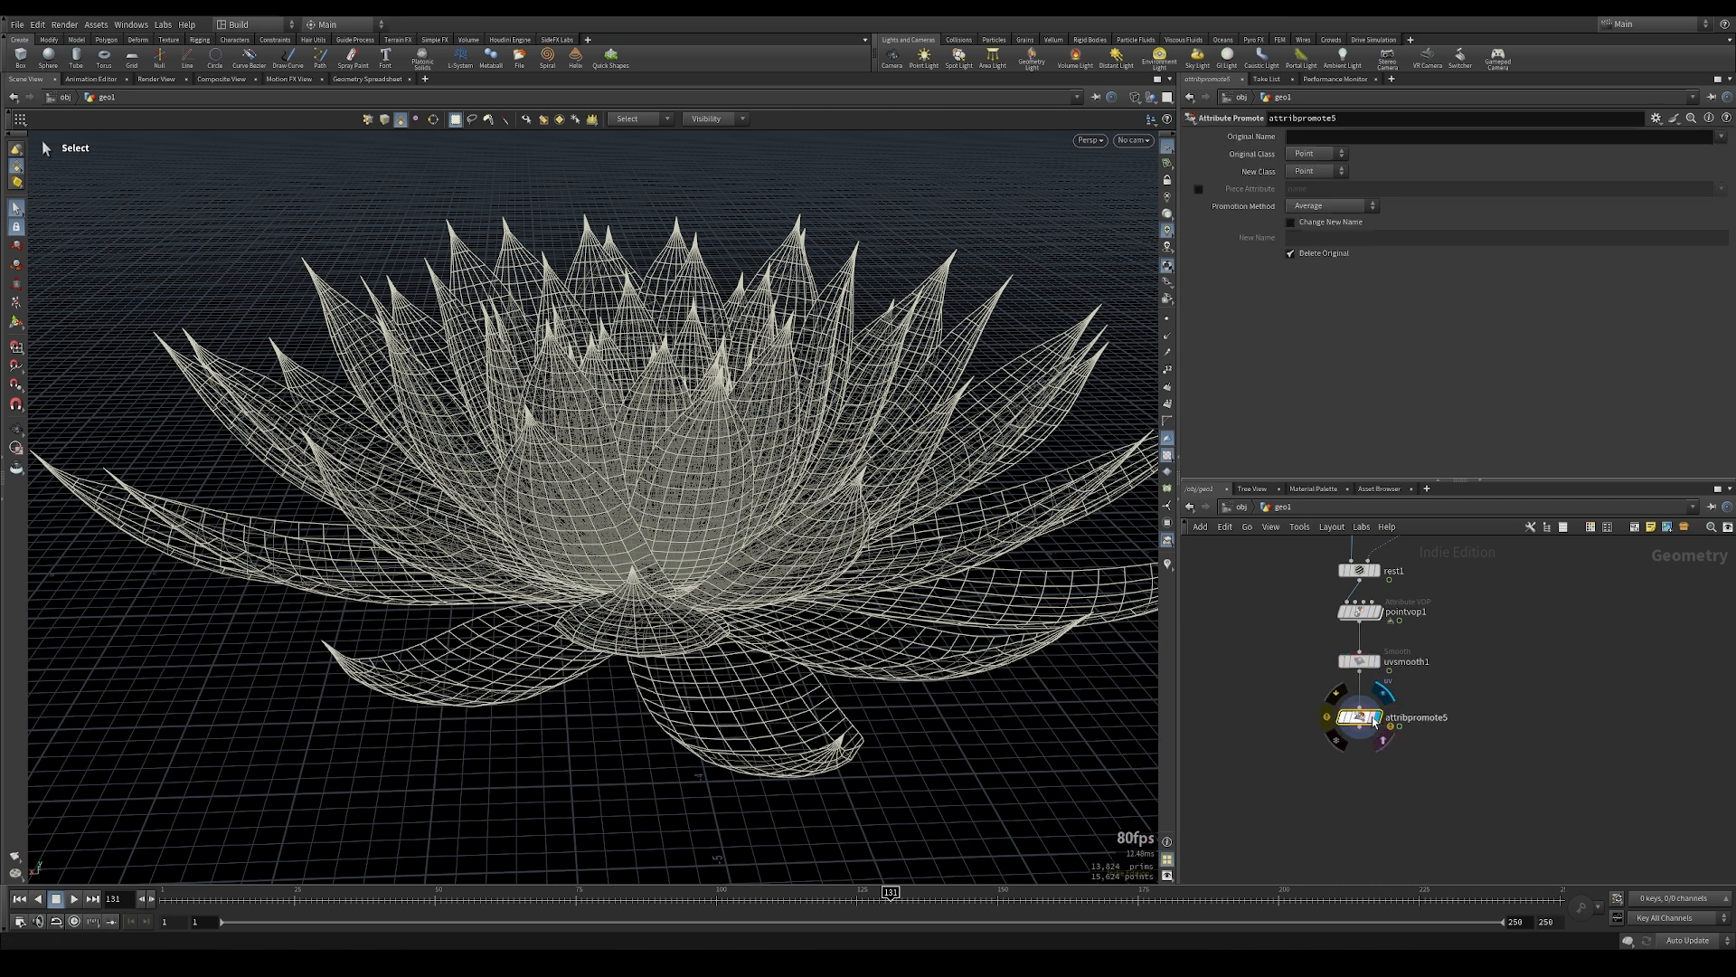
Set attribpromote5 to promote the uv attribute from Point to Vertex
middle_click(1359, 654)
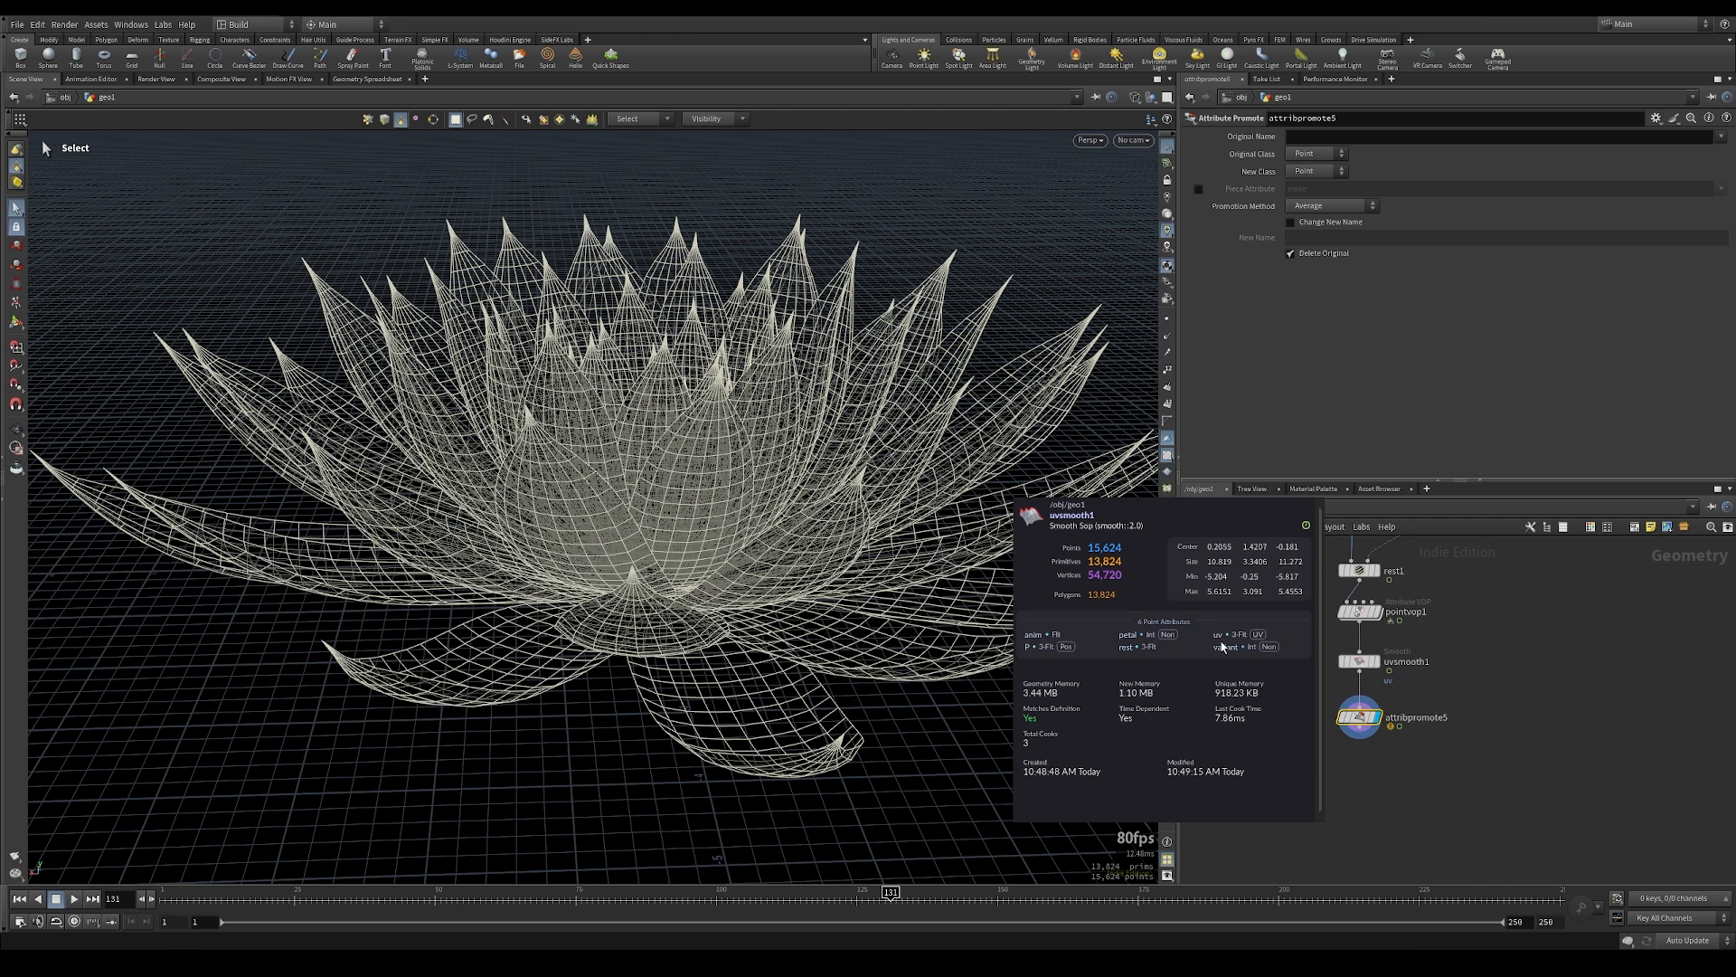
click(1329, 137)
key(Return)
click(1317, 171)
click(1317, 225)
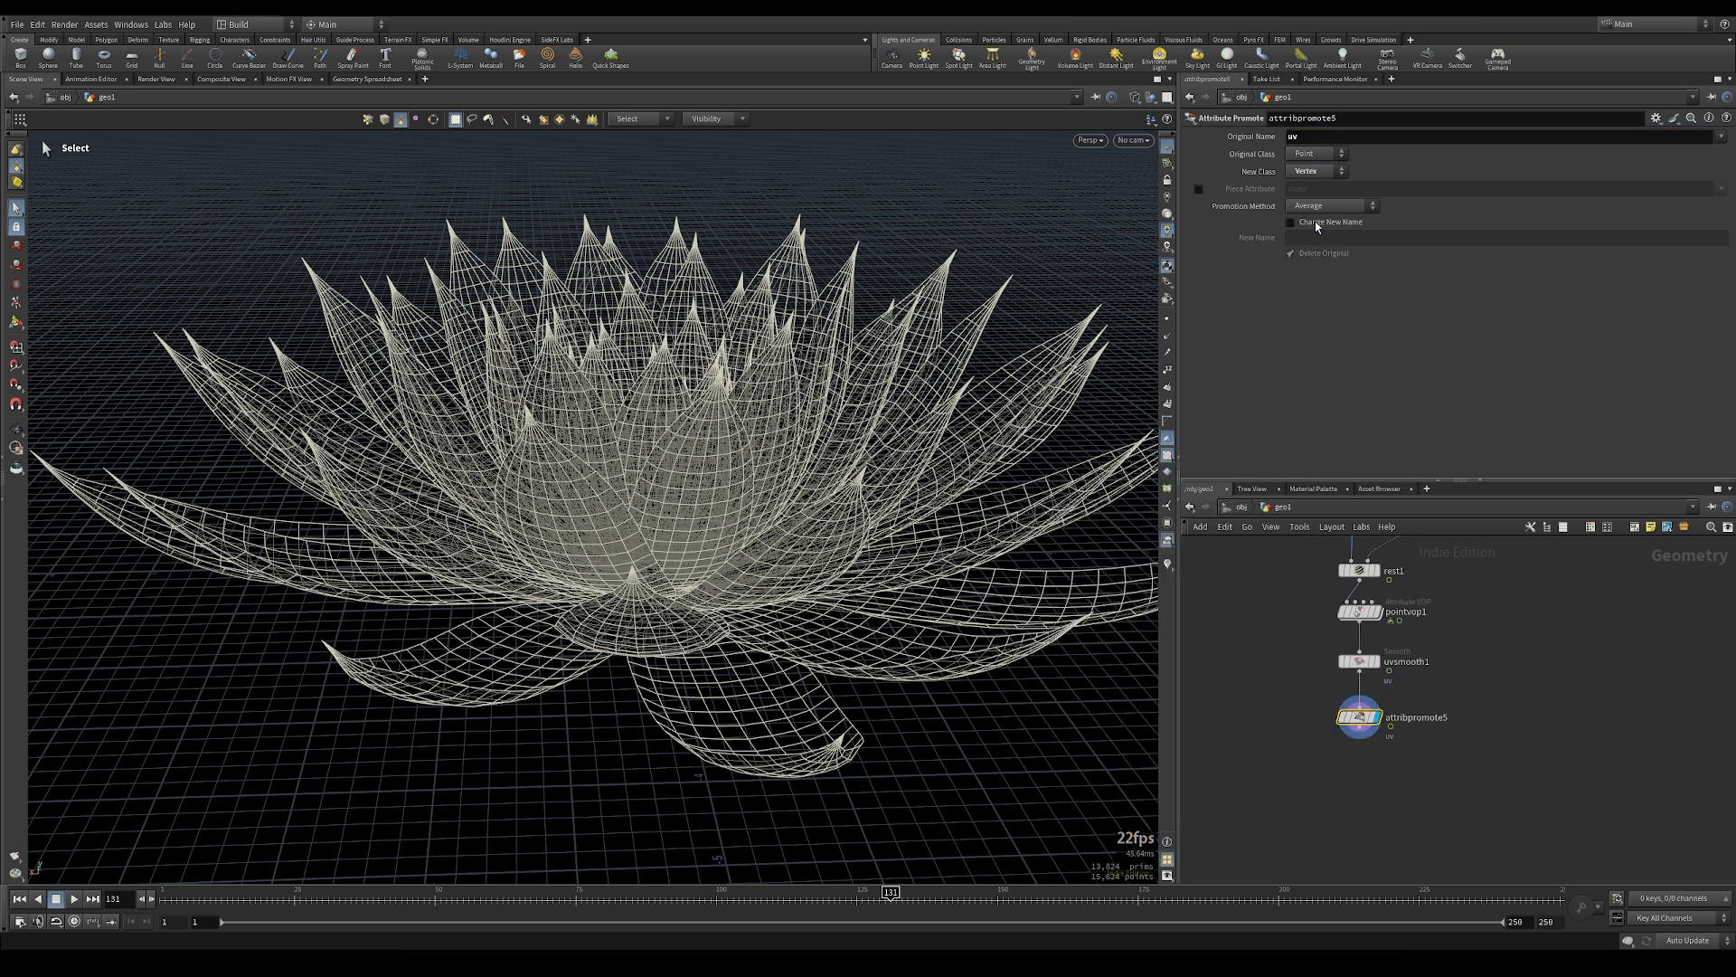
Add an Attribute Delete node below attribpromote5
key(Tab)
text(dele)
key(Down)
key(Down)
key(Return)
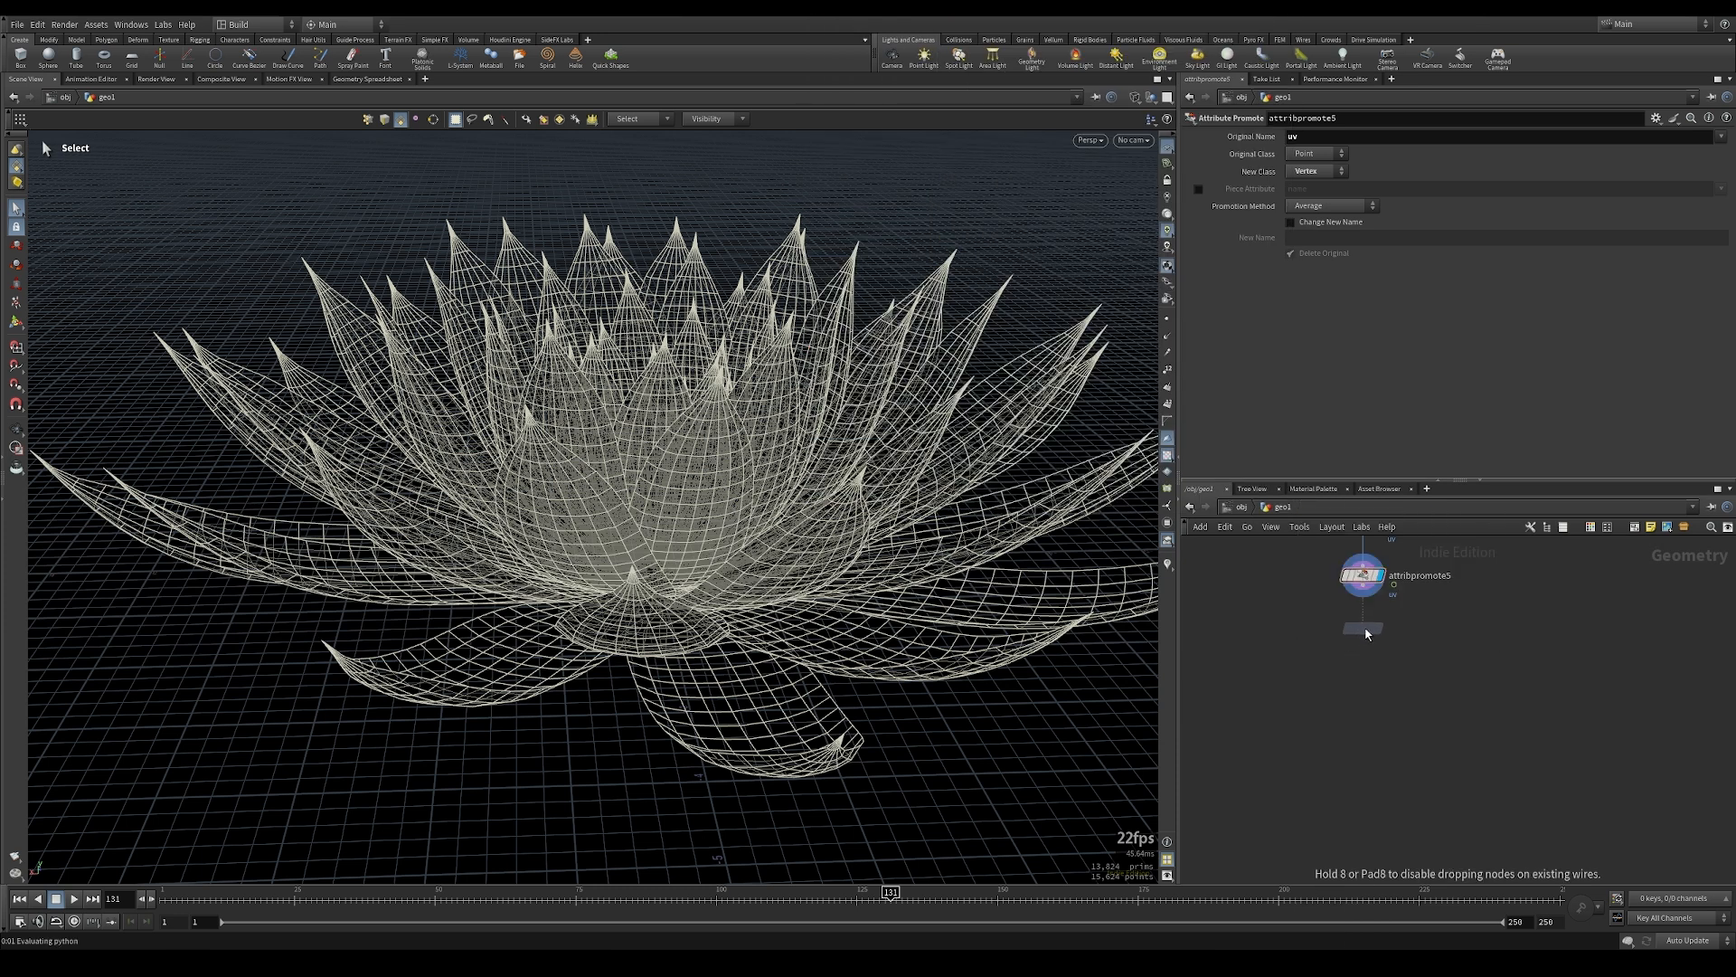
Place an Attribute Delete node below attribpromote5, wire it in and display its result
click(1365, 628)
drag(1363, 588, 1362, 655)
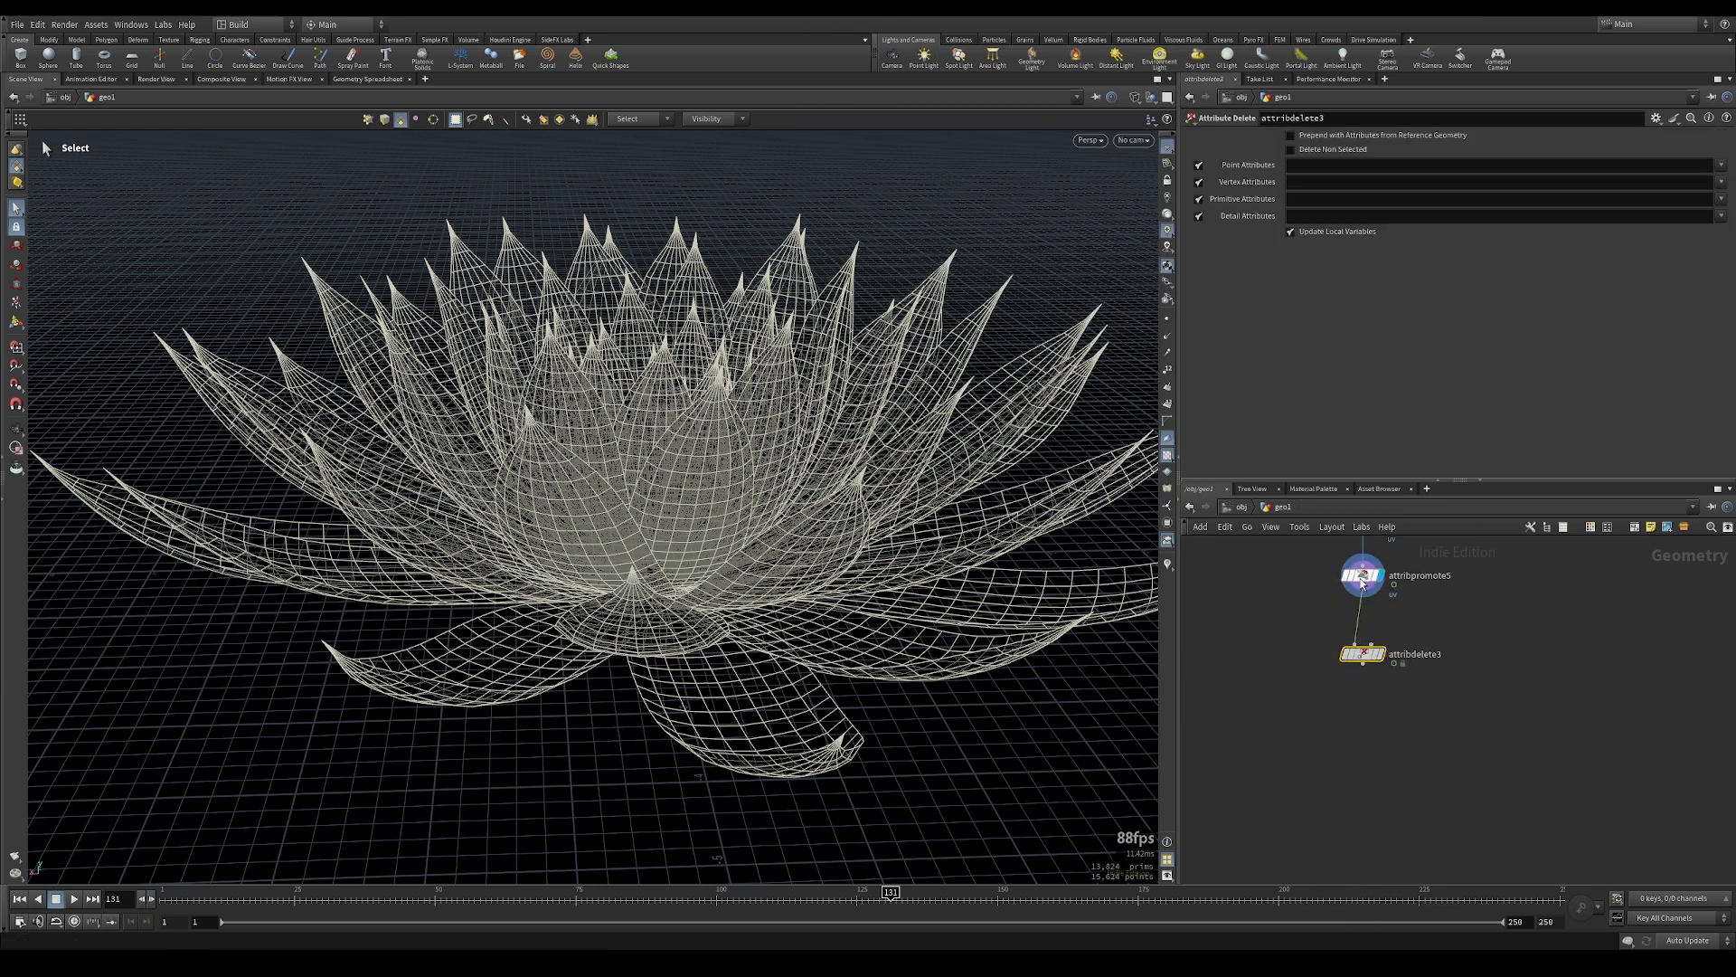
middle_click(1363, 584)
click(1376, 653)
Enable Delete Non Selected on the Attribute Delete node, keeping only the petal point attribute and the uv vertex attribute
click(1321, 165)
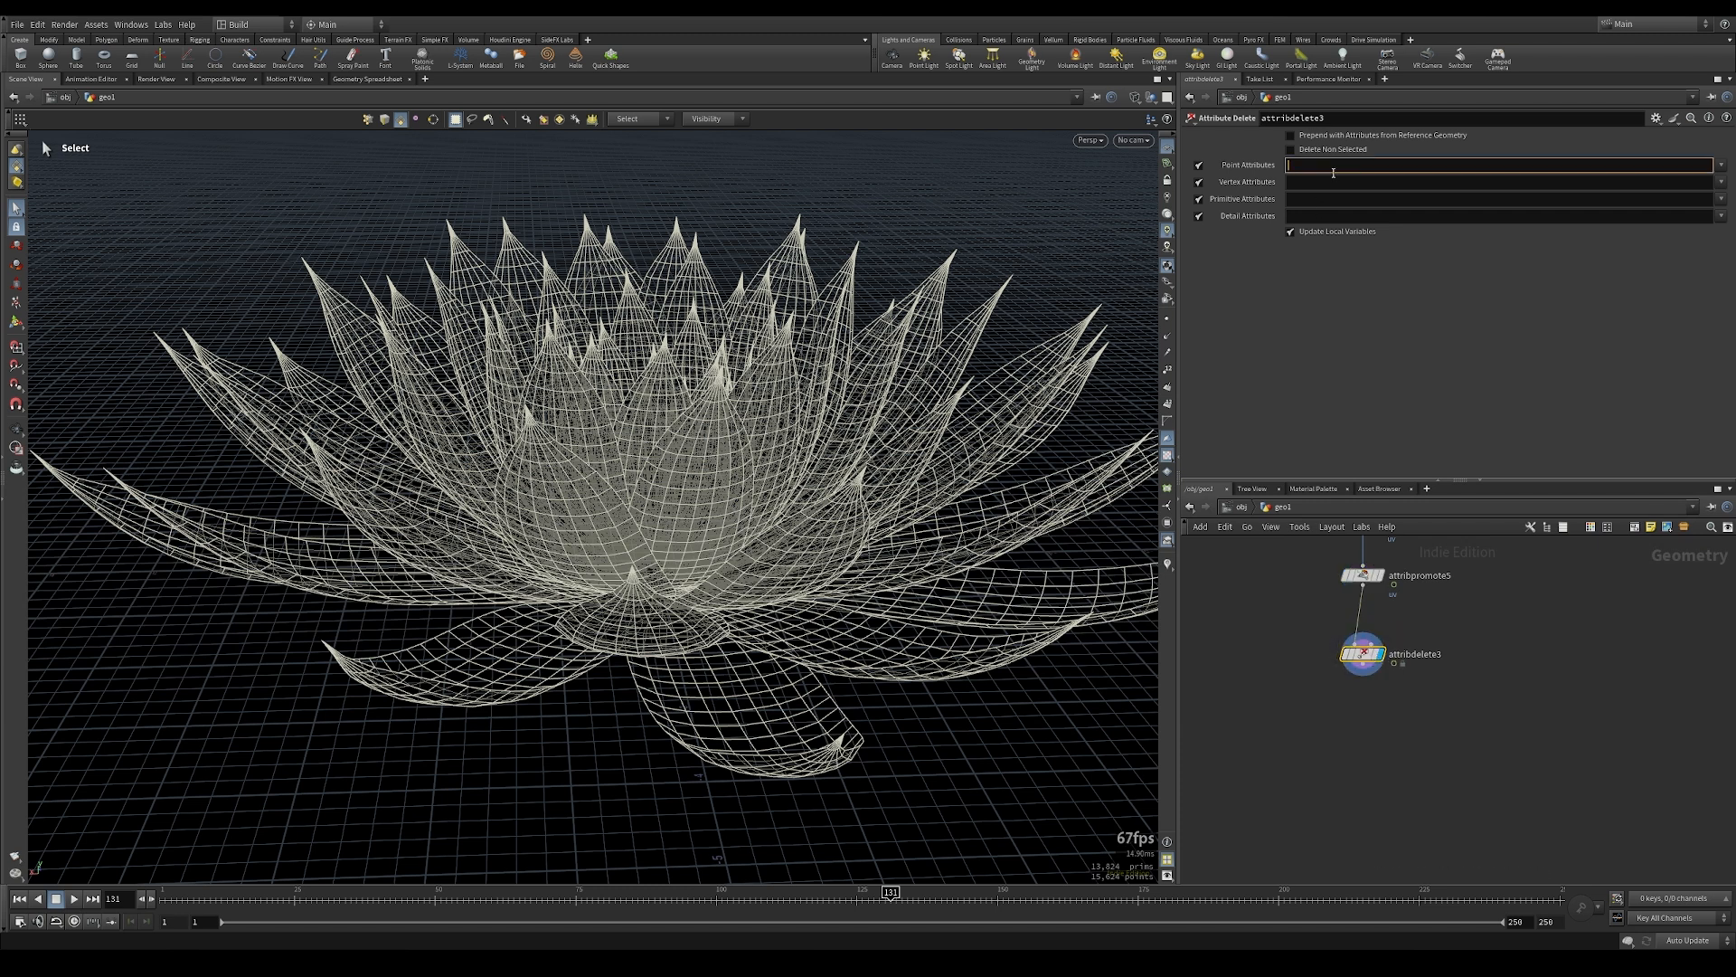
click(1322, 149)
click(1331, 167)
key(Return)
click(1343, 185)
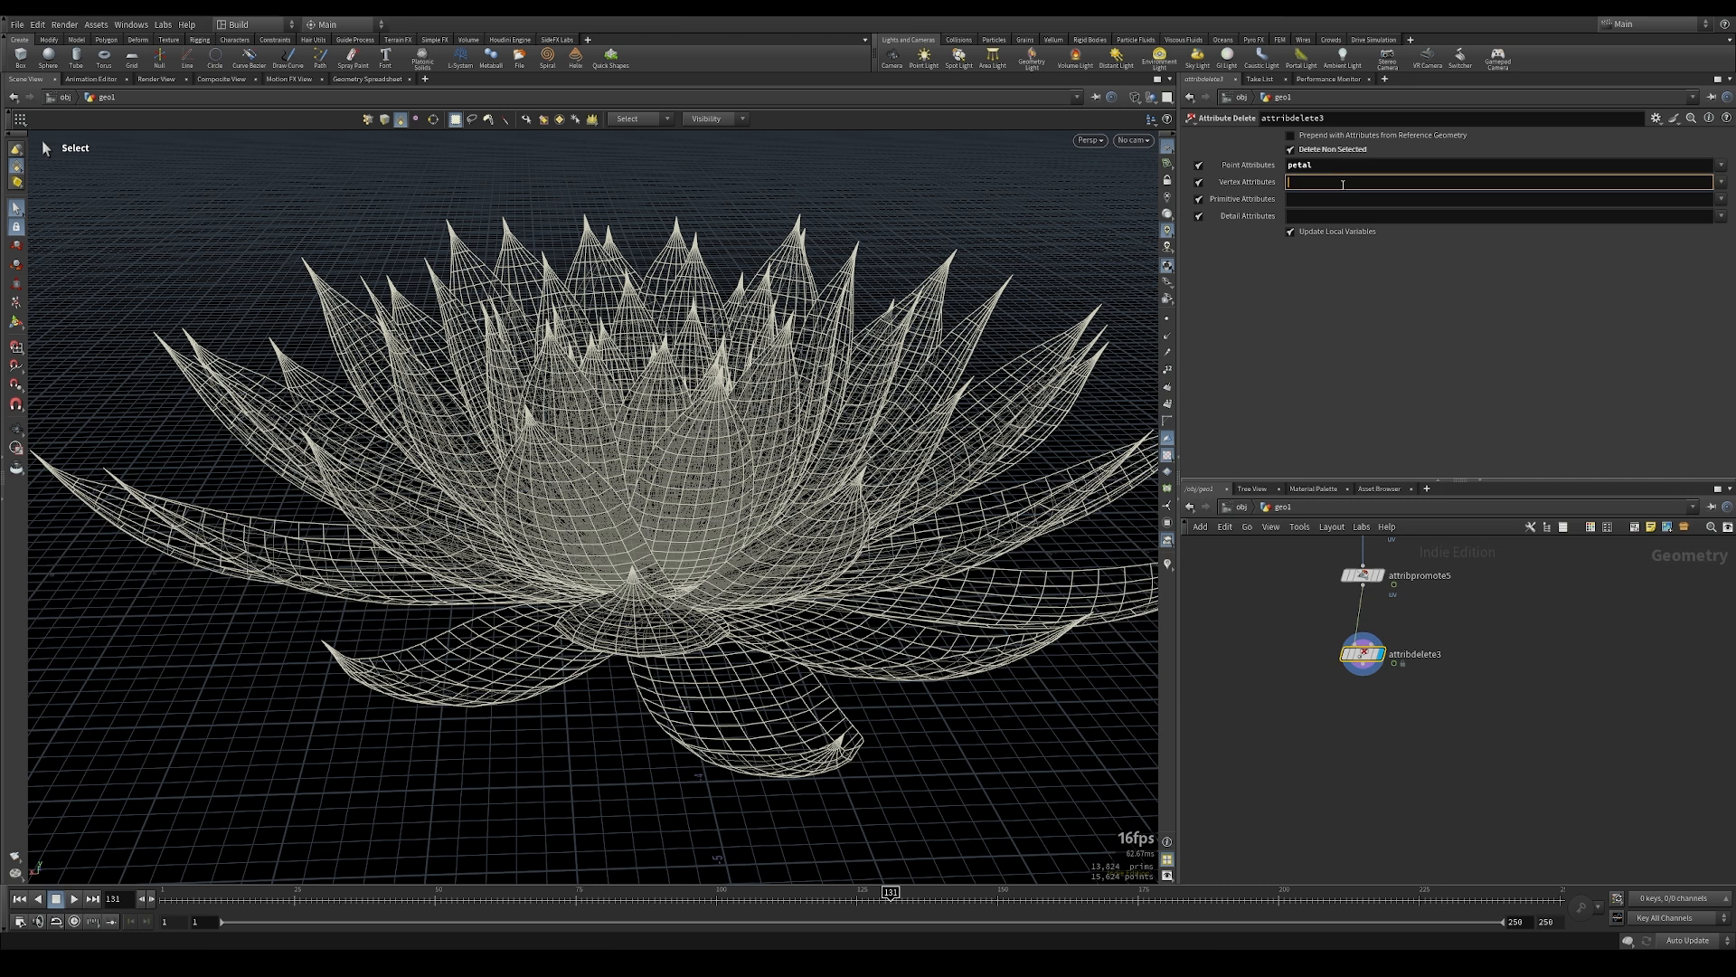
text(uv)
key(Return)
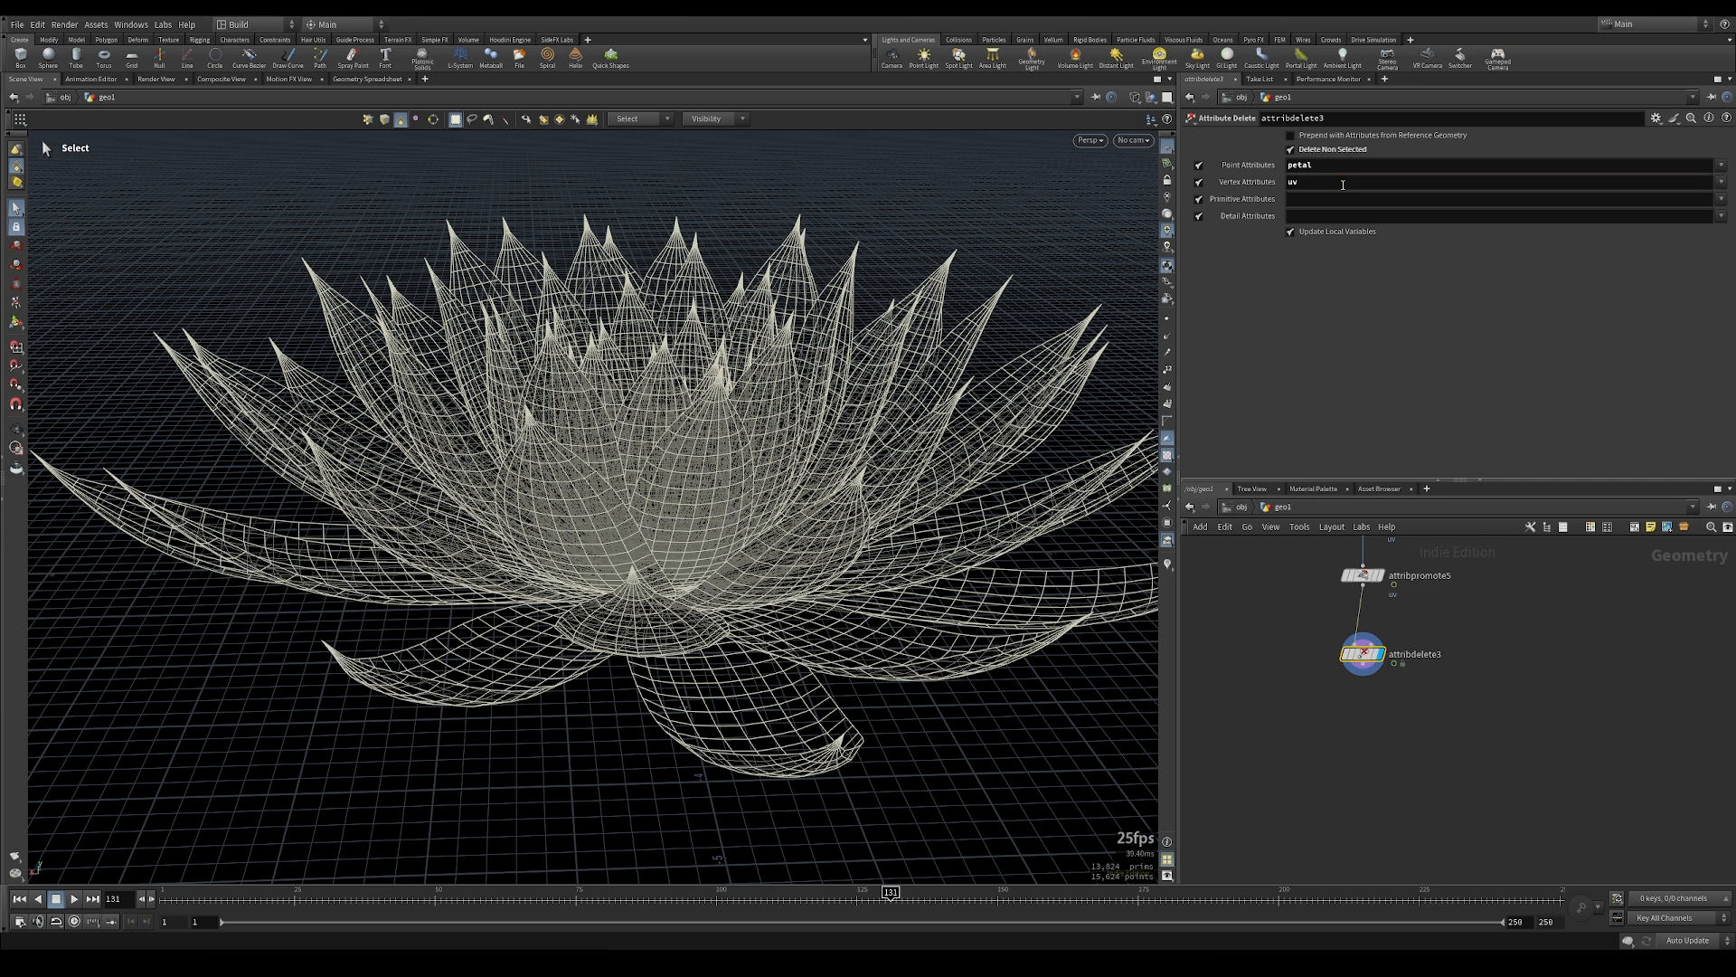
Add a Subdivide node below attribdelete3, wire it in and display the subdivided flower
drag(1361, 655, 1361, 622)
scroll(1353, 696, up, 2)
click(1354, 690)
key(Tab)
text(promo)
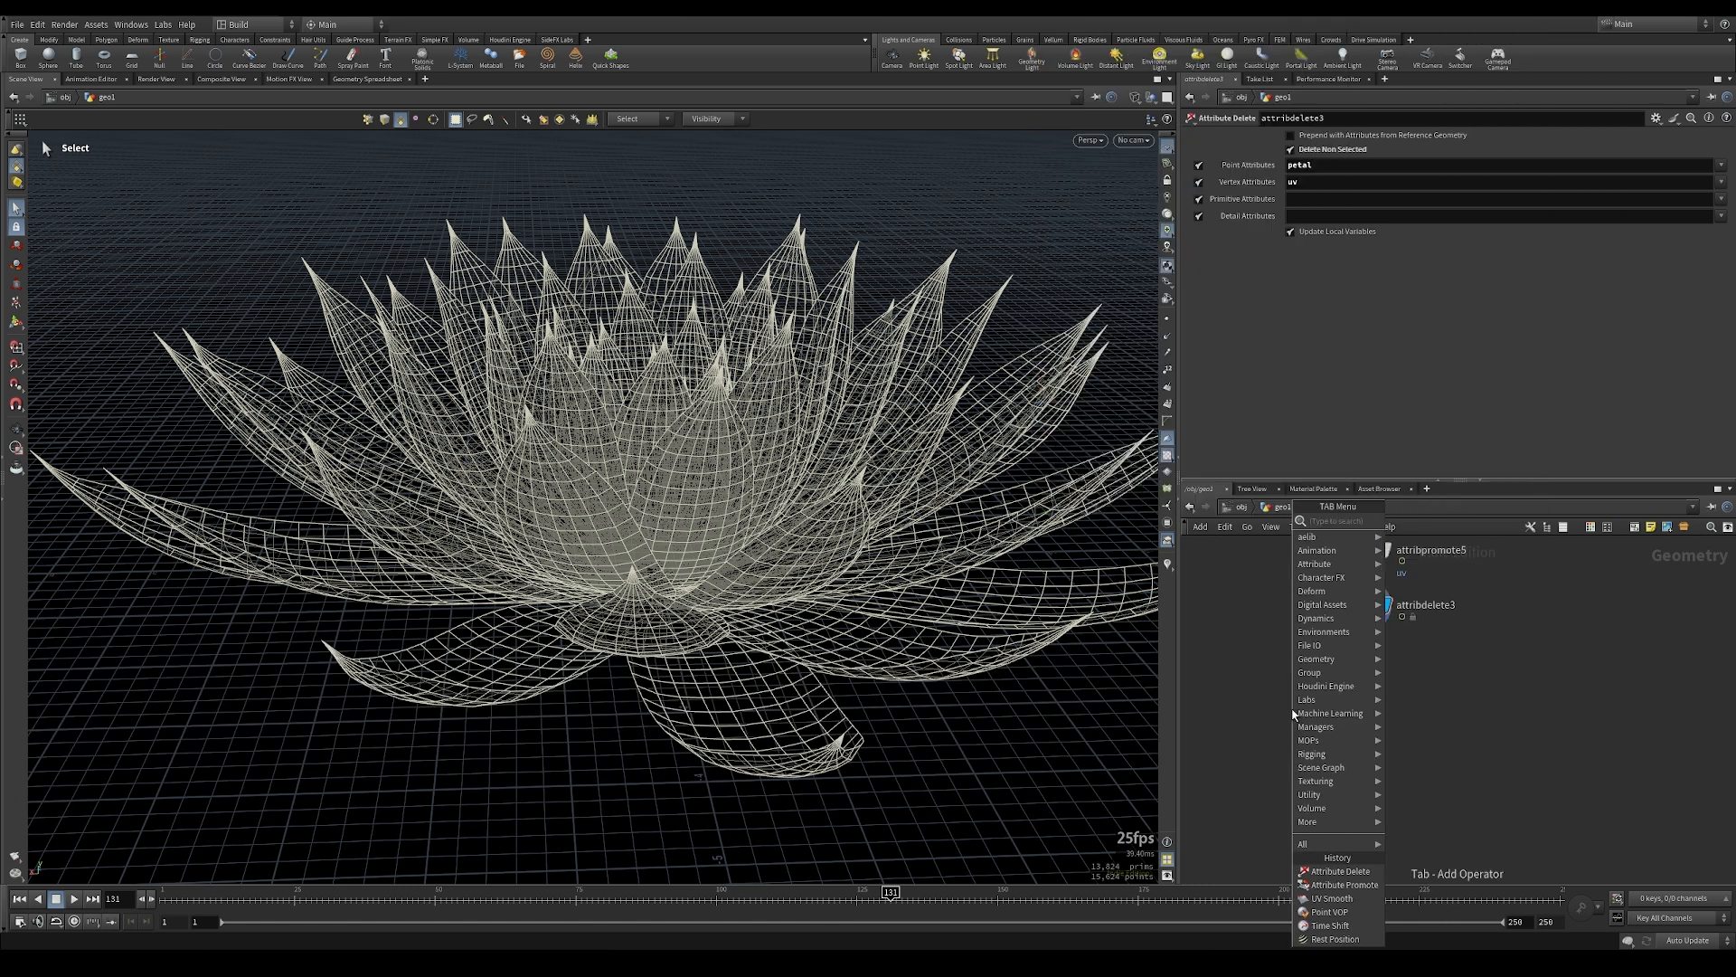
key(Return)
click(1365, 691)
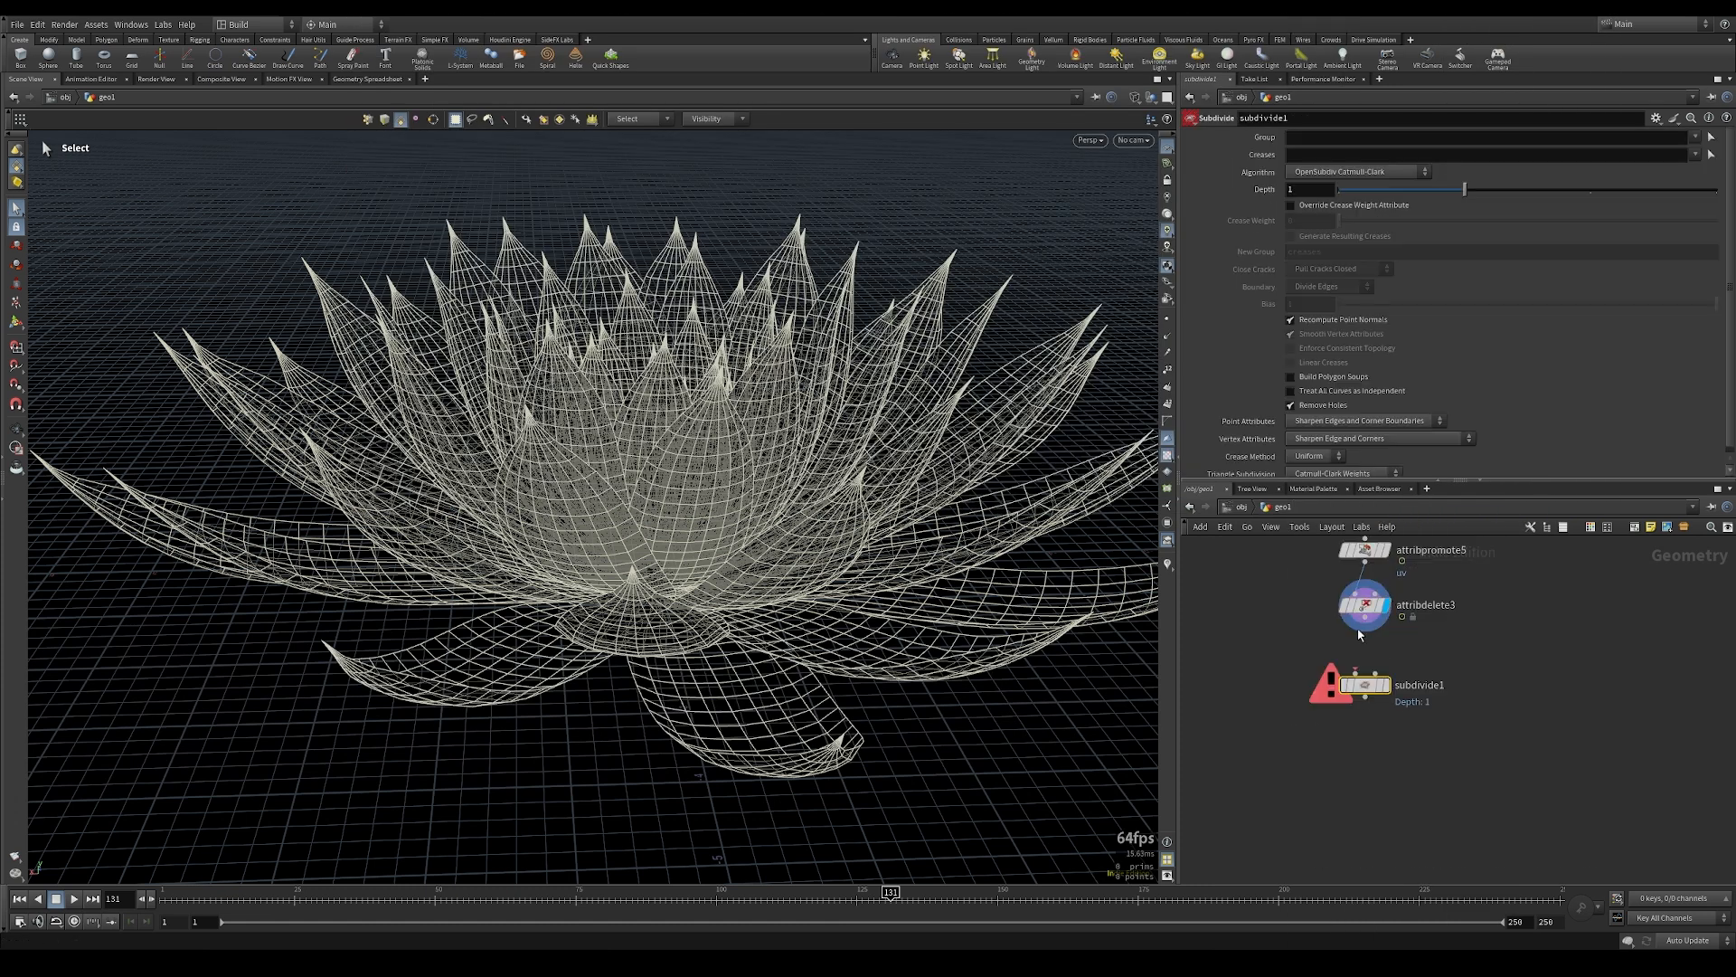
click(1386, 684)
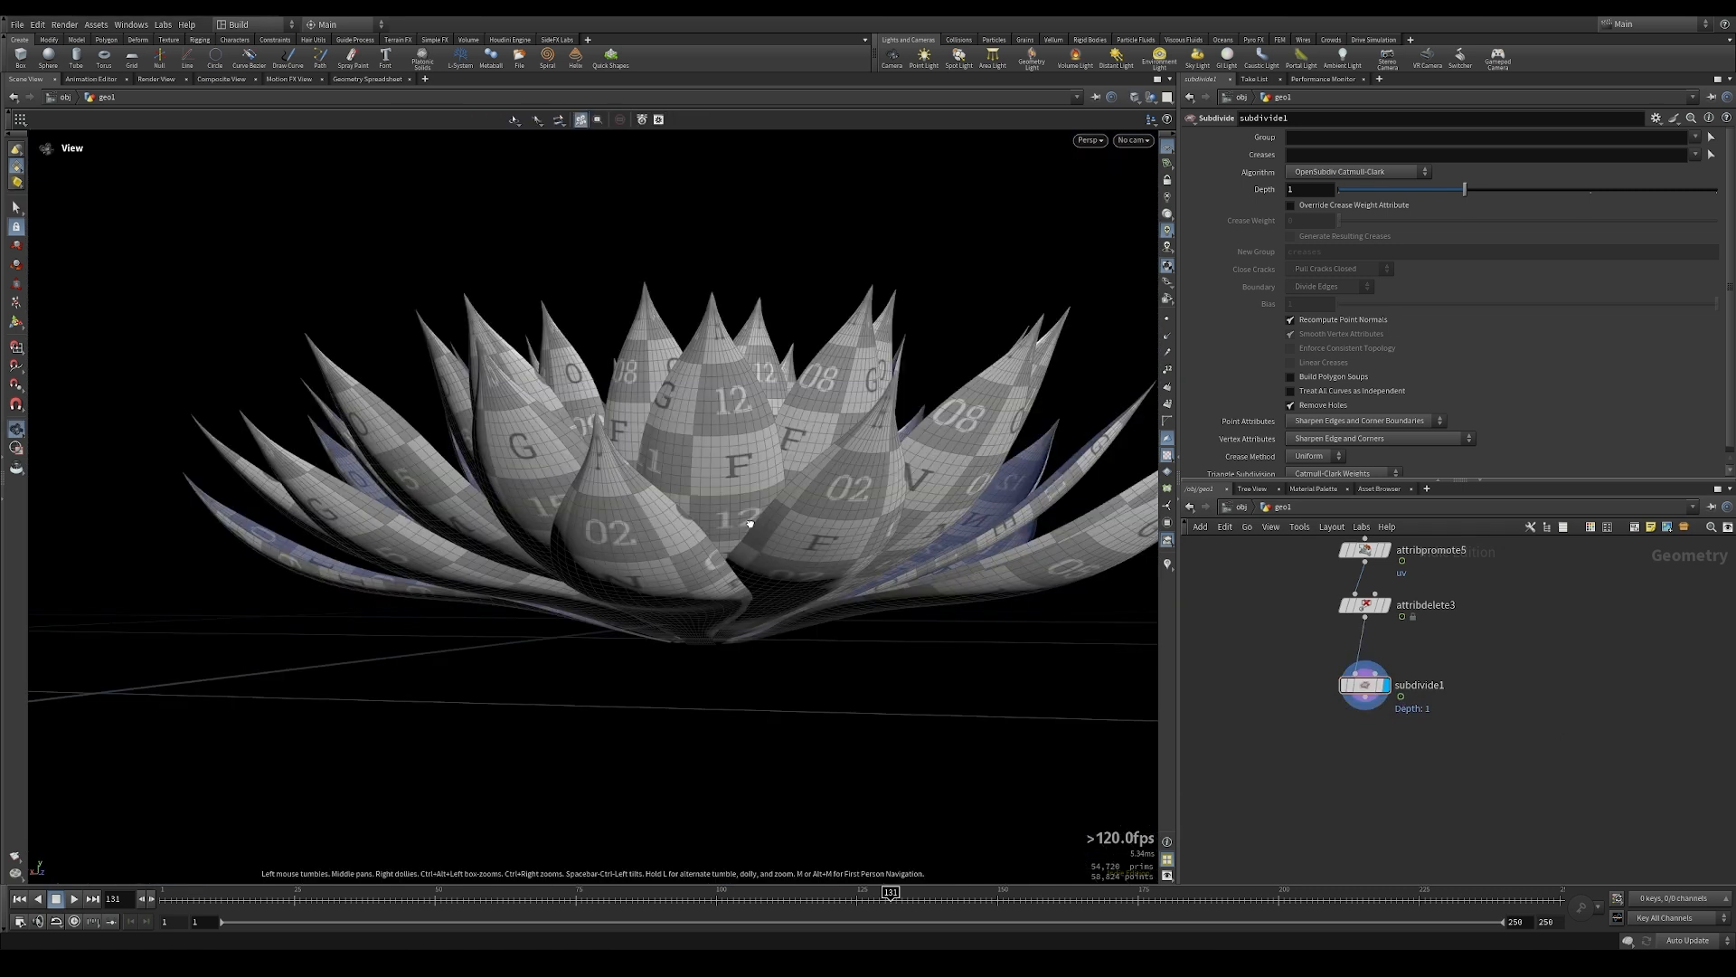
alt+drag(749, 523, 765, 560)
Add a Normal node below subdivide1, wire it in and display its result
key(Tab)
text(normal)
key(Return)
click(1338, 767)
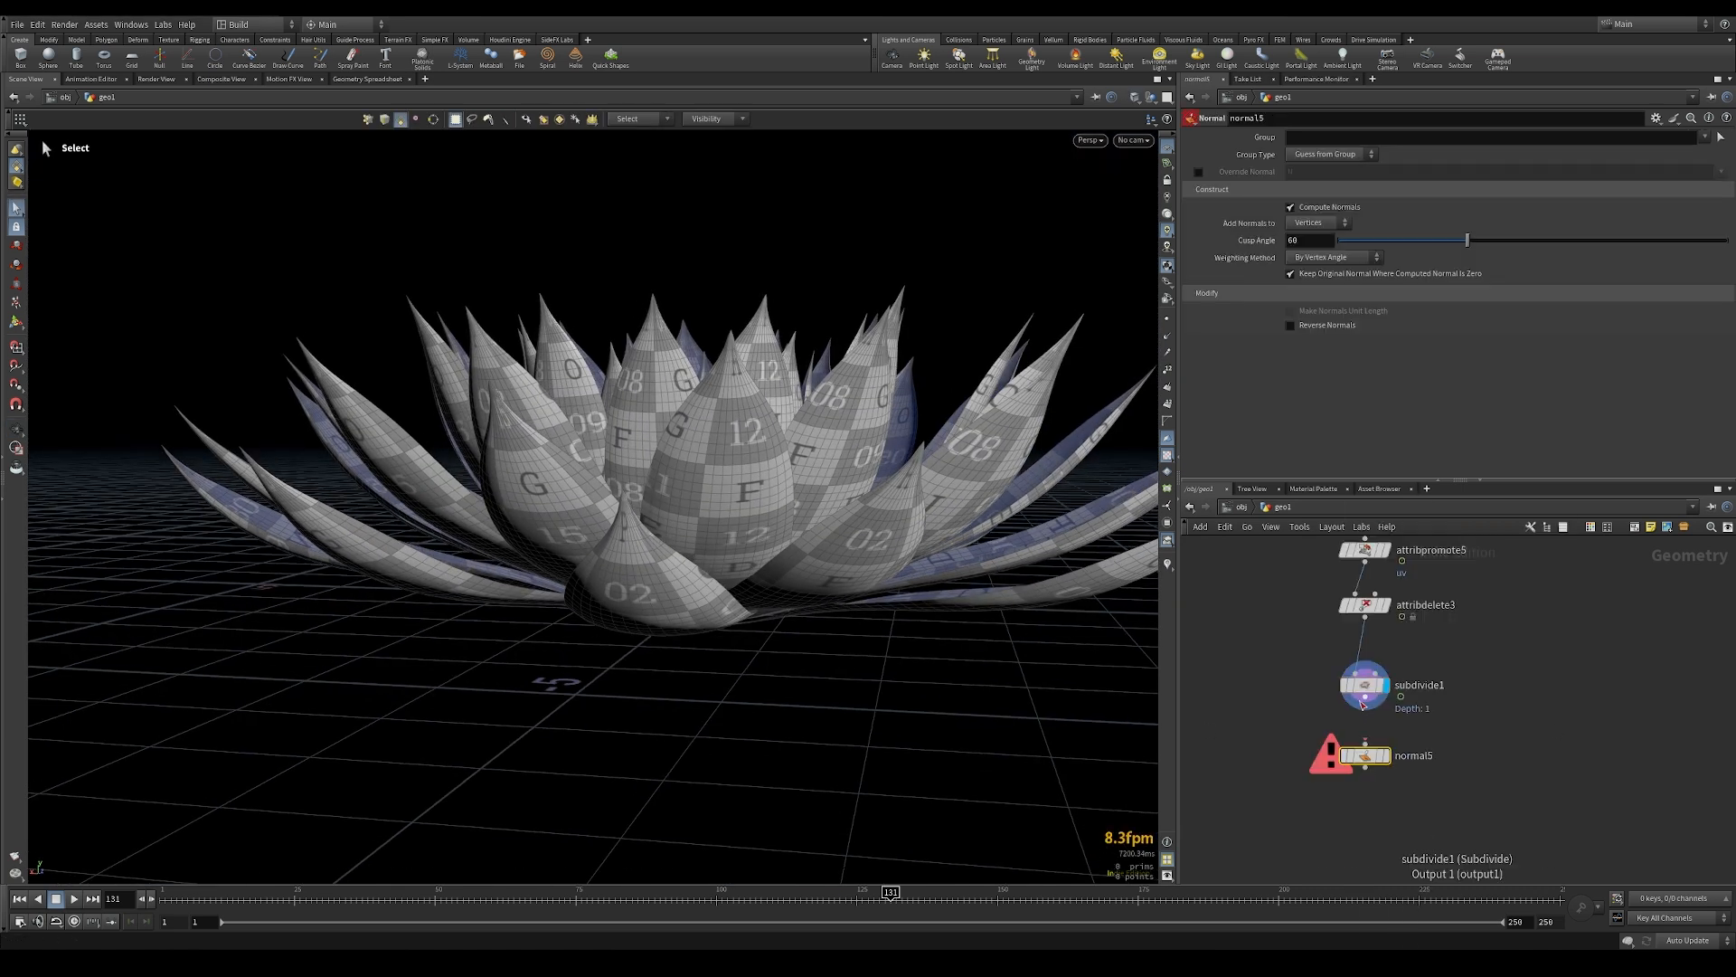
middle_drag(1338, 814, 1330, 767)
Add a Null node at the end of the chain and connect it to the normal5 node
click(1305, 782)
key(Tab)
text(null)
key(Return)
click(1353, 780)
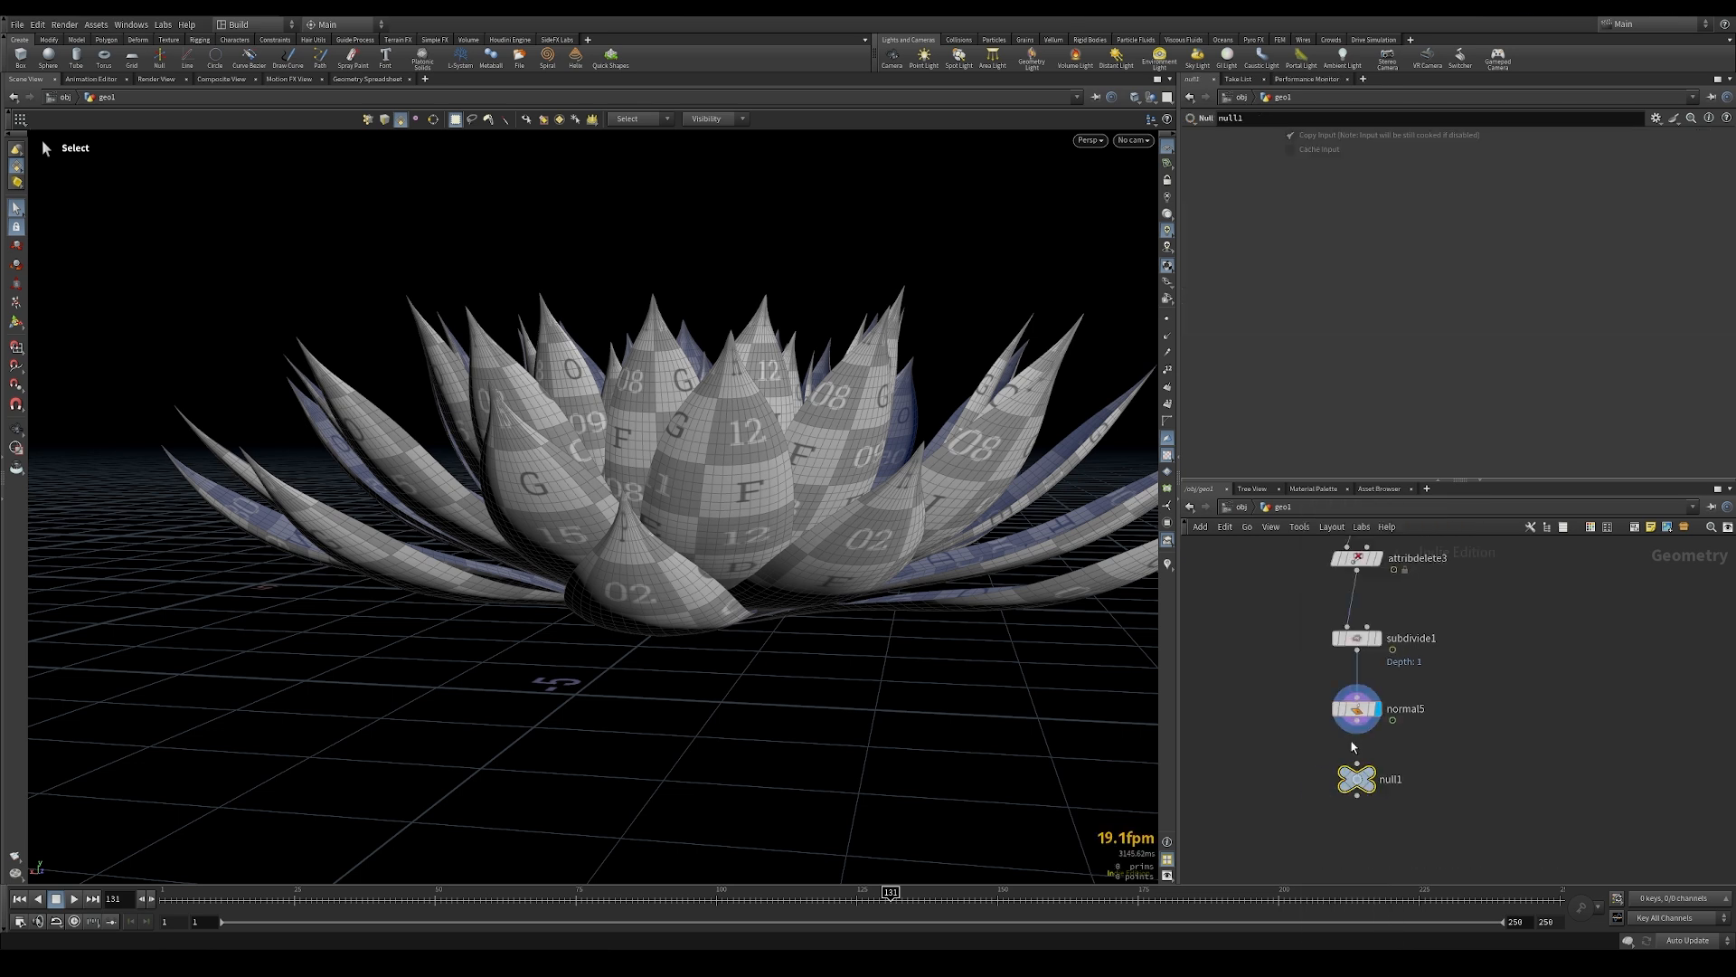
Rename the null node to OUT_MAIN_FLOWER and display it
double_click(1393, 779)
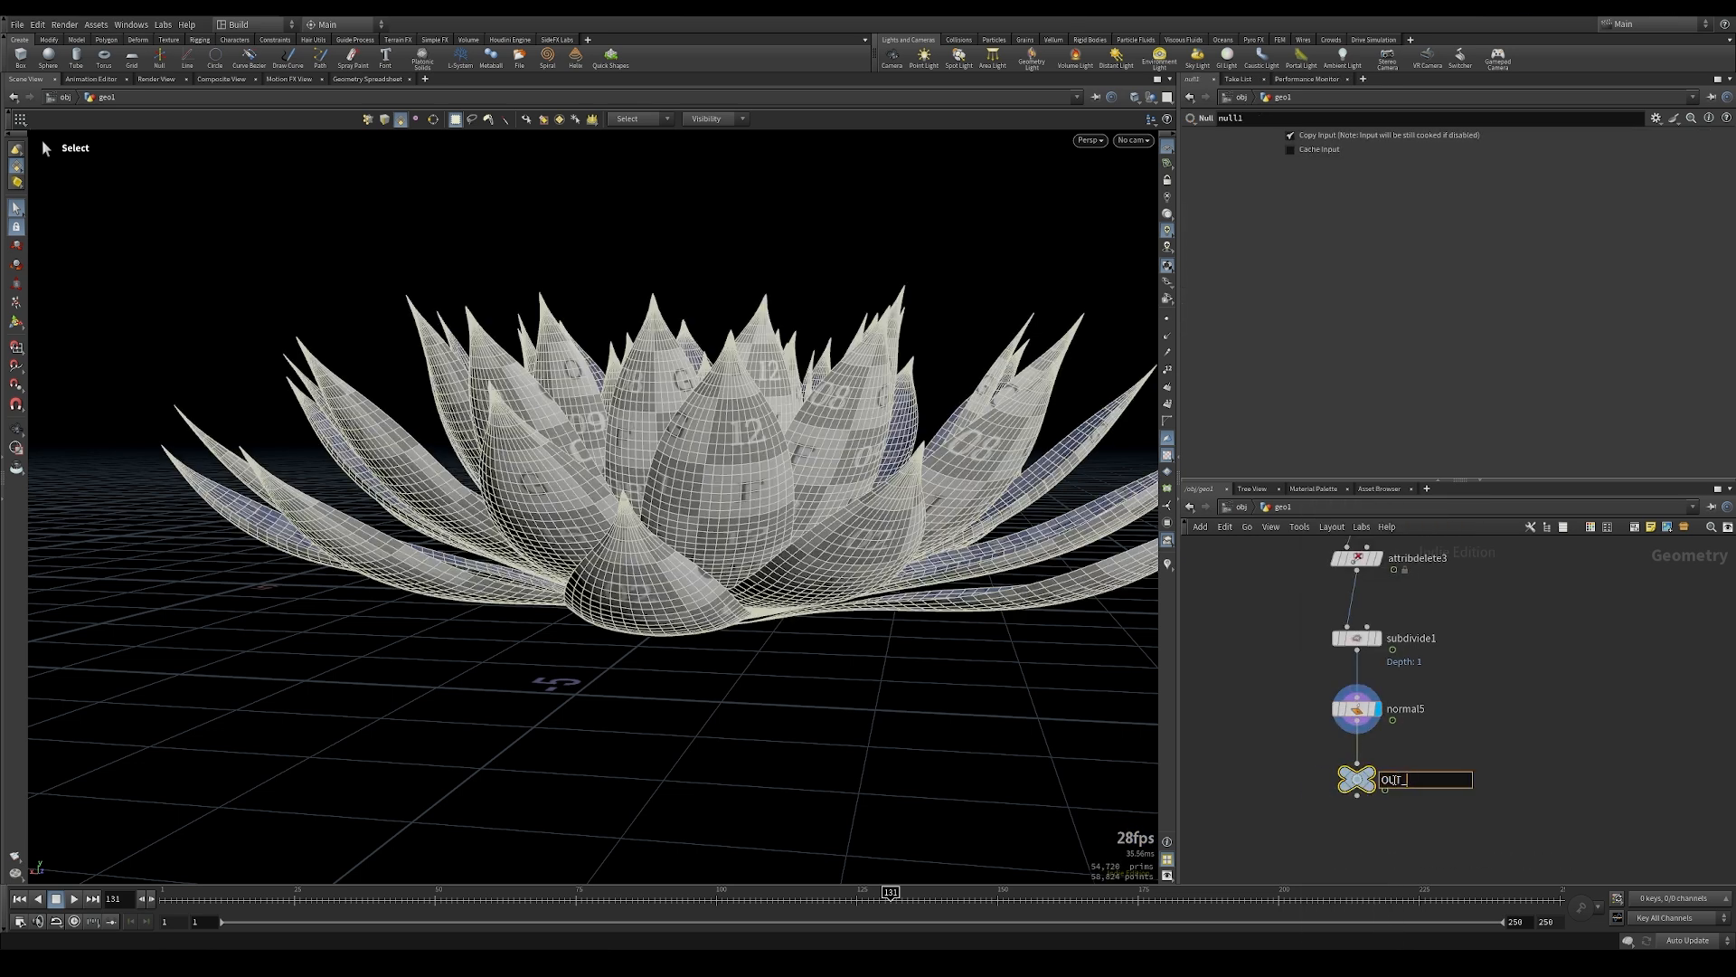
text(FLOWER)
key(Return)
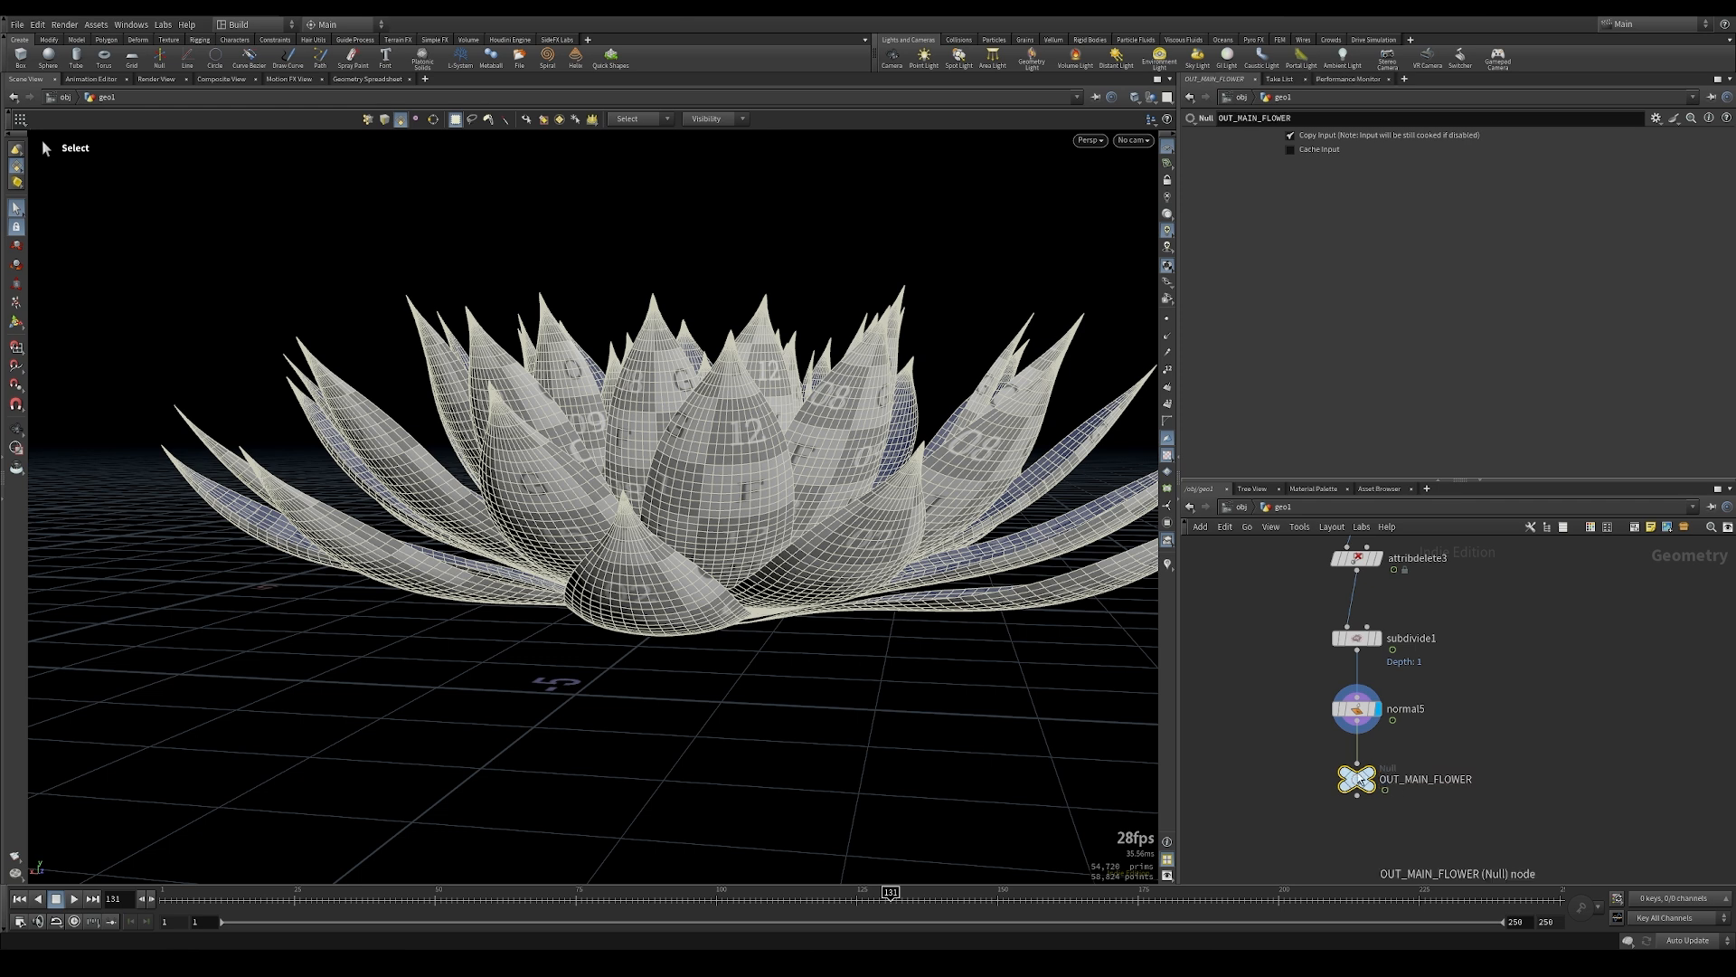
click(1384, 754)
Align the last nodes of the flower chain, down to OUT_MAIN_FLOWER, in an evenly spaced vertical column
scroll(1326, 810, down, 4)
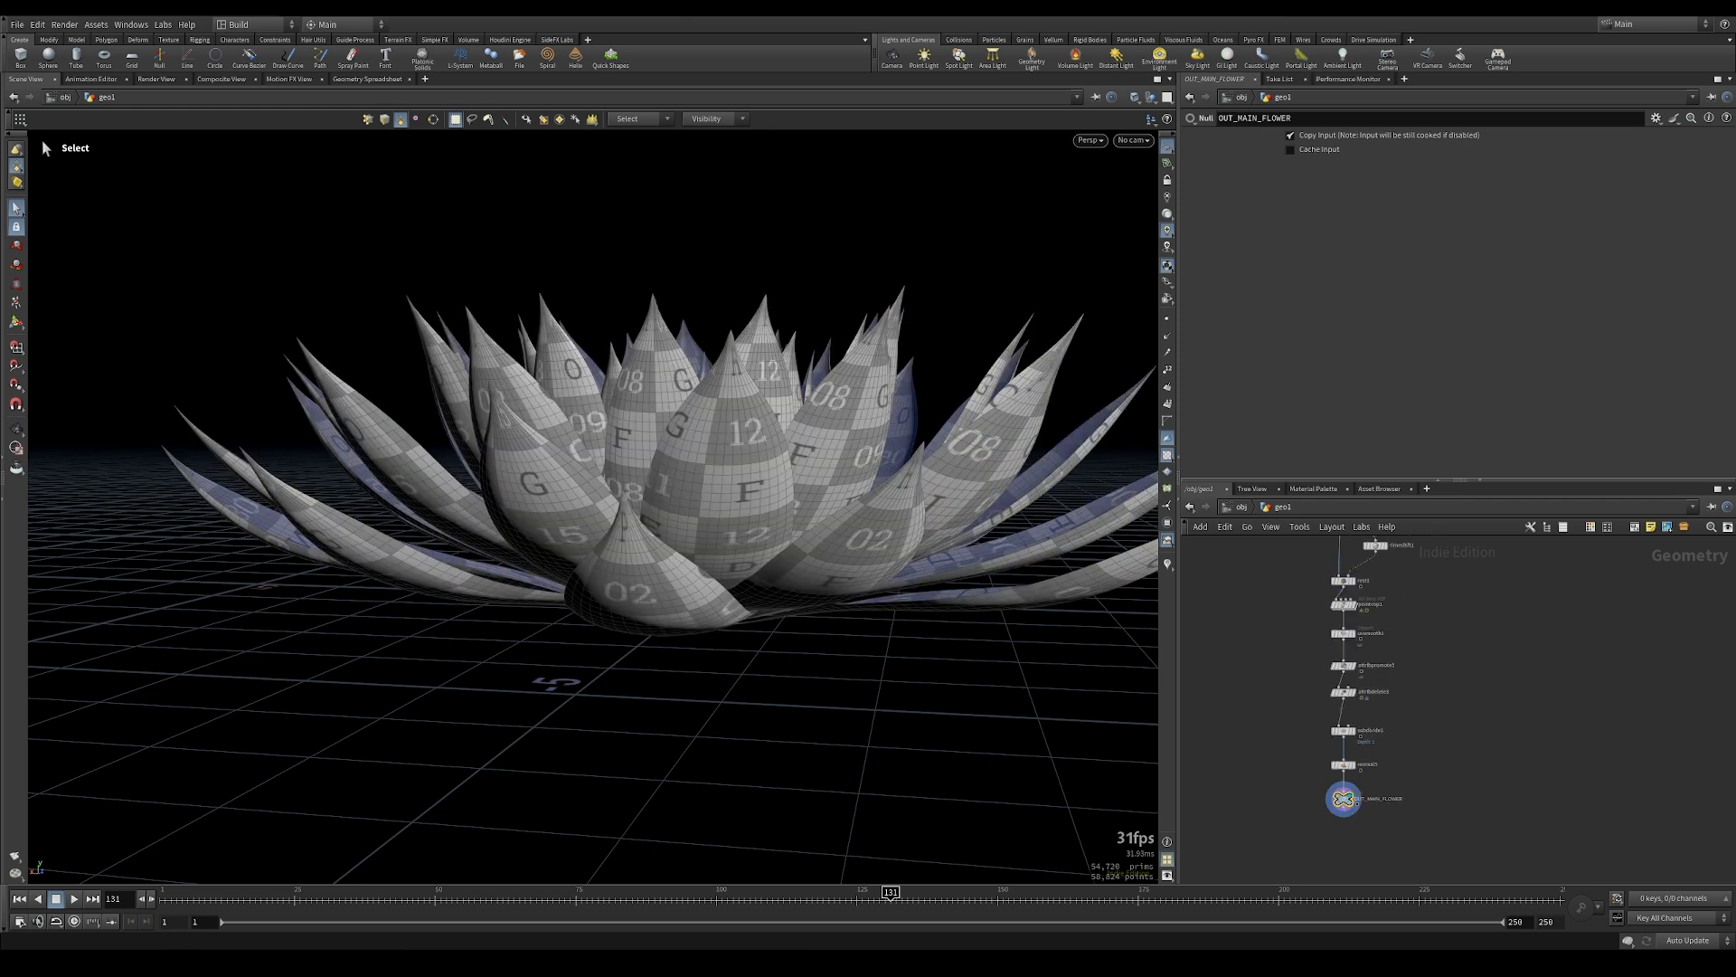
middle_drag(1256, 633, 1285, 653)
drag(1294, 598, 1390, 855)
key(a)
drag(1368, 612, 1377, 825)
click(1300, 651)
alt+drag(886, 543, 721, 625)
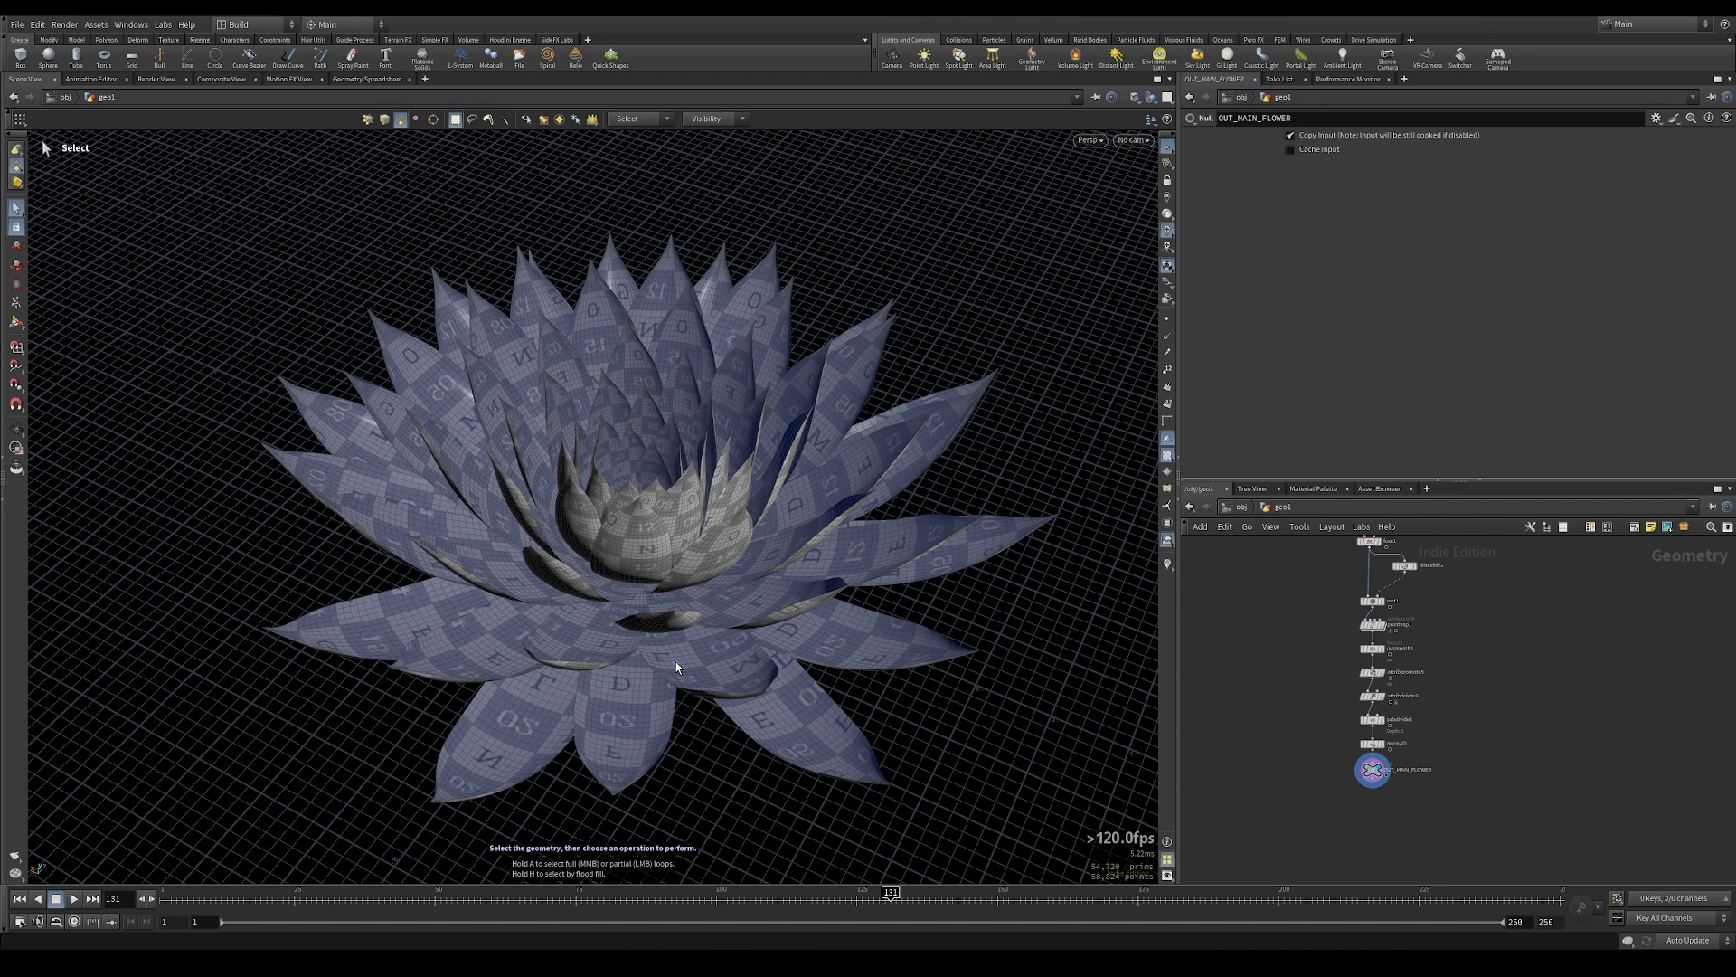
Duplicate the network's starting nodes, from the line and init_phyllotaxy down to copytopoints1, into empty space beside the existing network
middle_drag(1519, 624, 1391, 814)
scroll(1487, 706, down, 3)
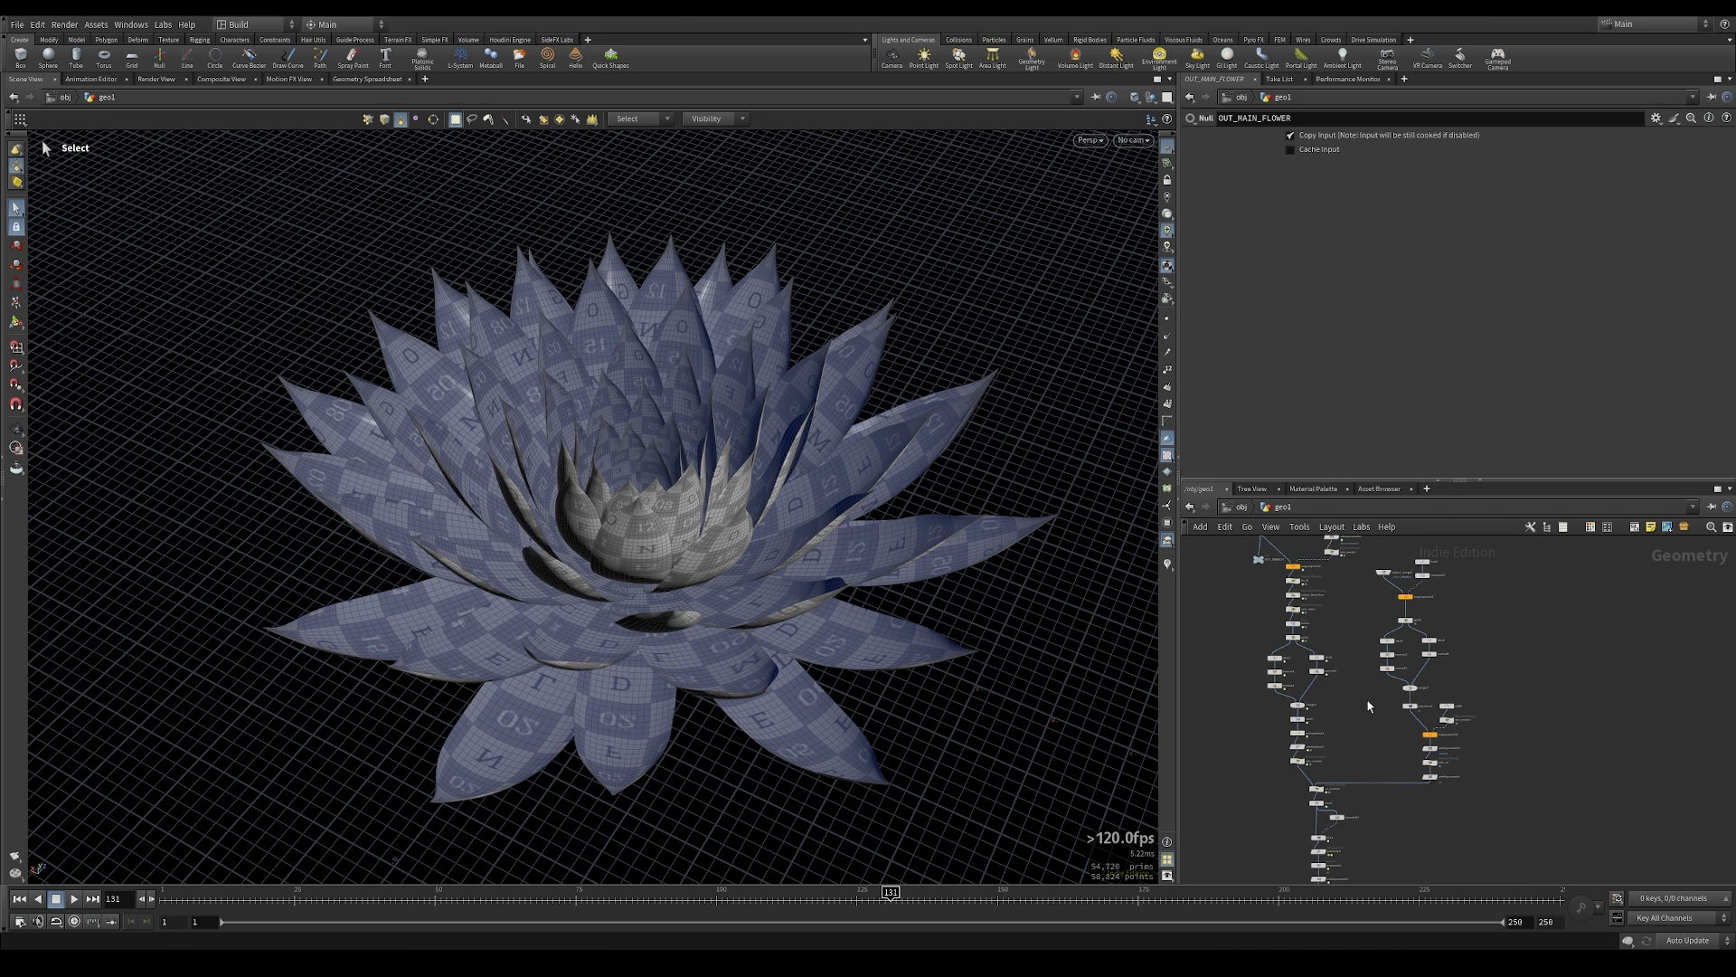
scroll(1366, 698, up, 3)
middle_drag(1572, 659, 1294, 739)
scroll(1294, 738, down, 3)
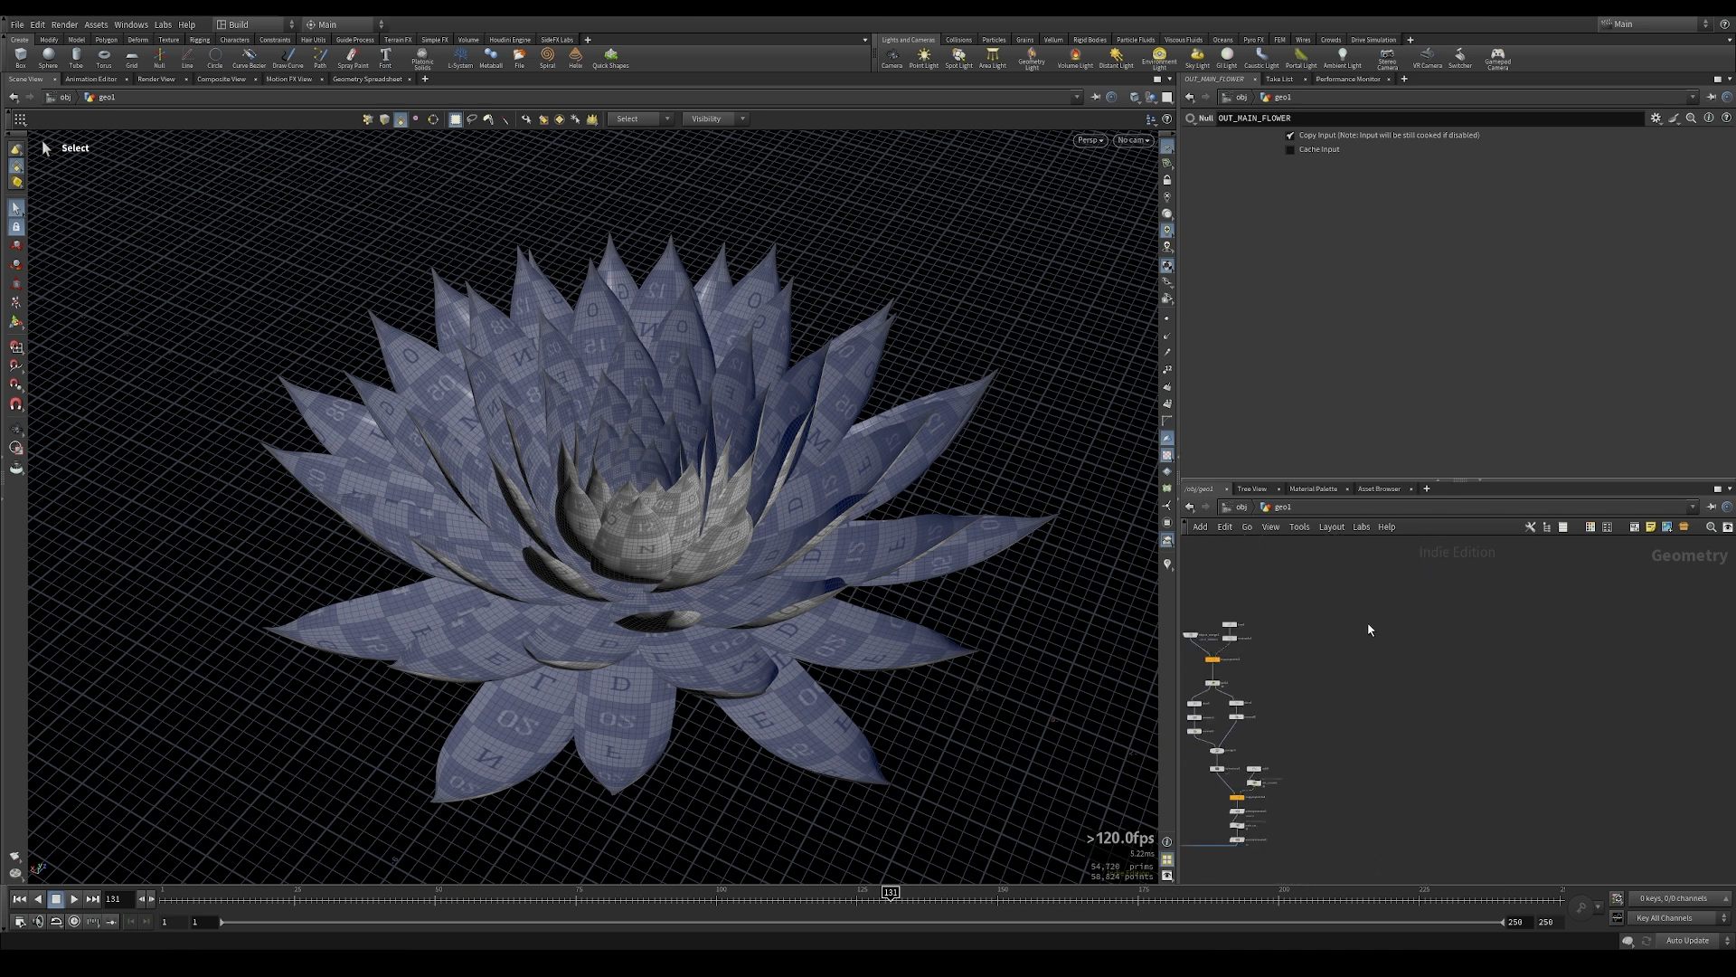
middle_drag(1401, 666, 1700, 689)
middle_drag(1311, 624, 1183, 825)
scroll(1330, 684, up, 2)
scroll(1331, 684, up, 4)
middle_drag(1268, 719, 1323, 658)
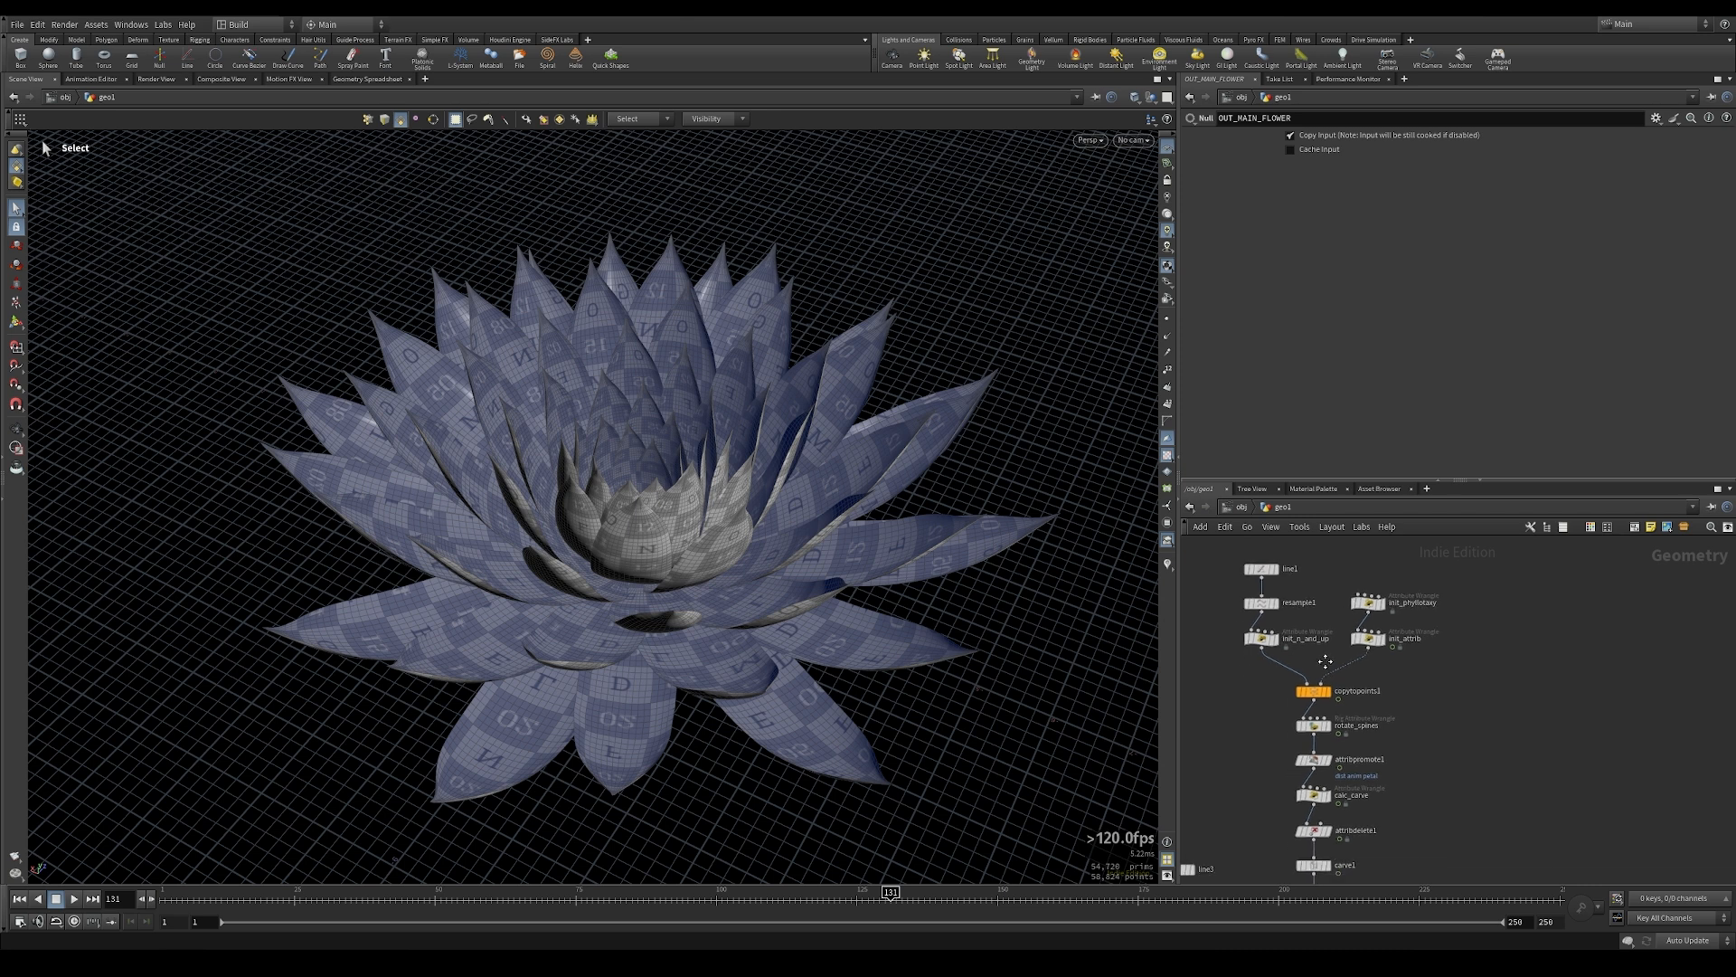
scroll(1306, 642, down, 2)
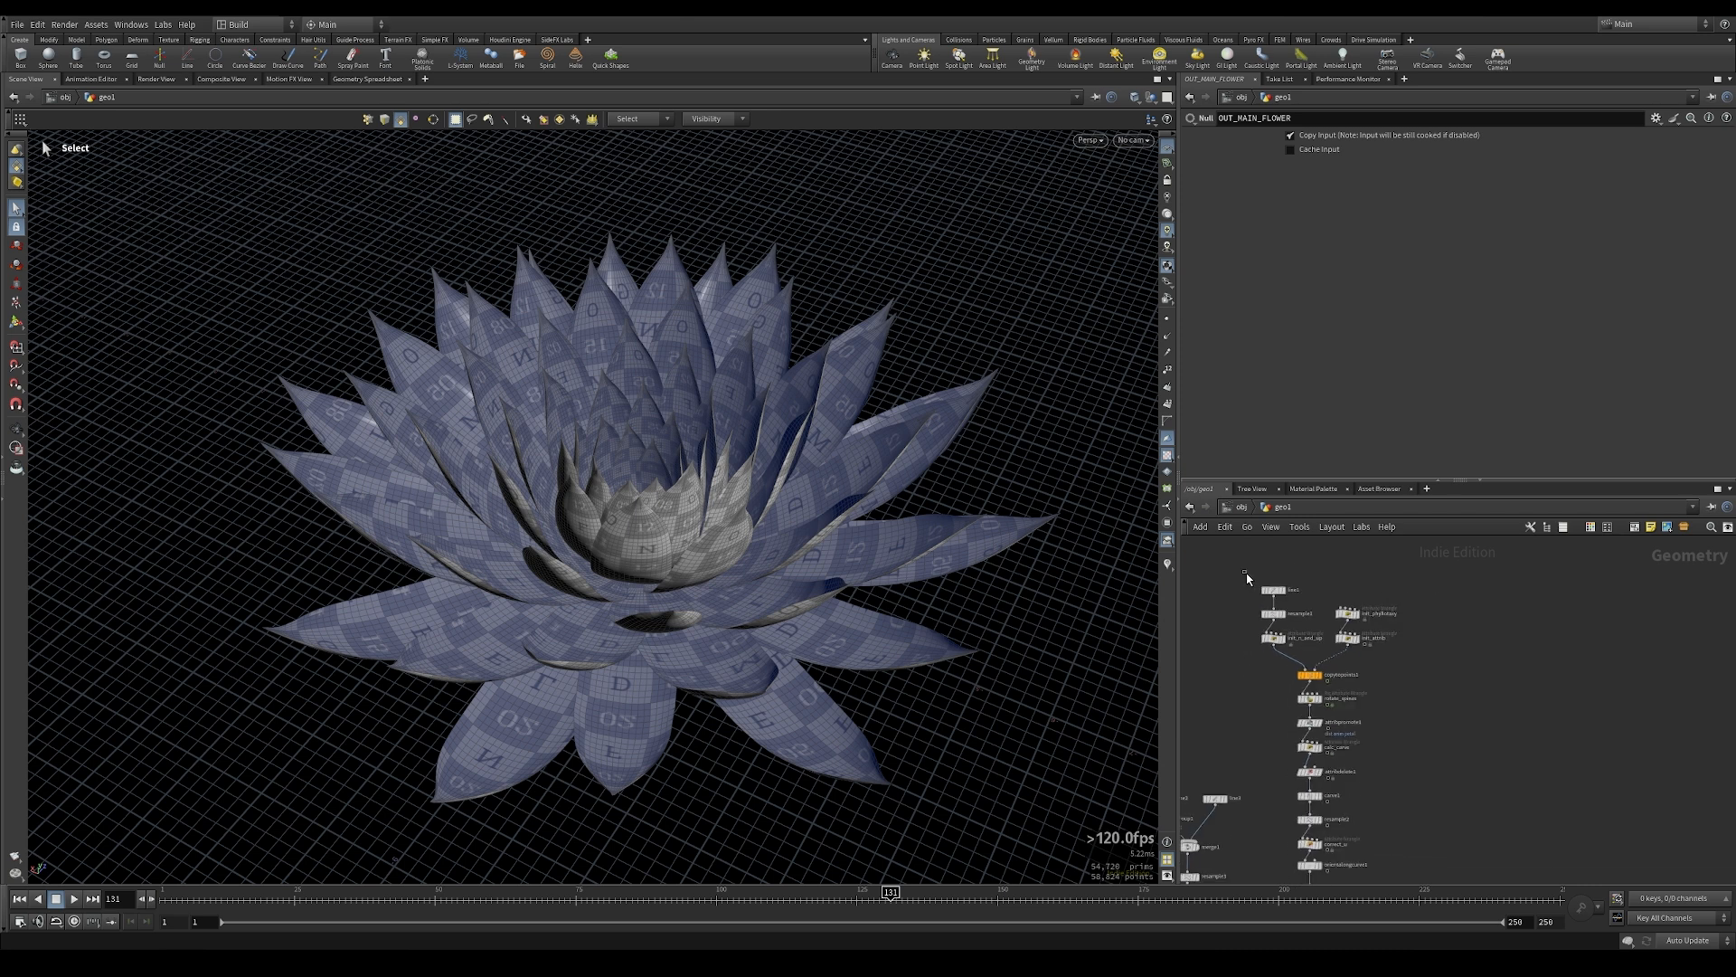
drag(1246, 573, 1446, 690)
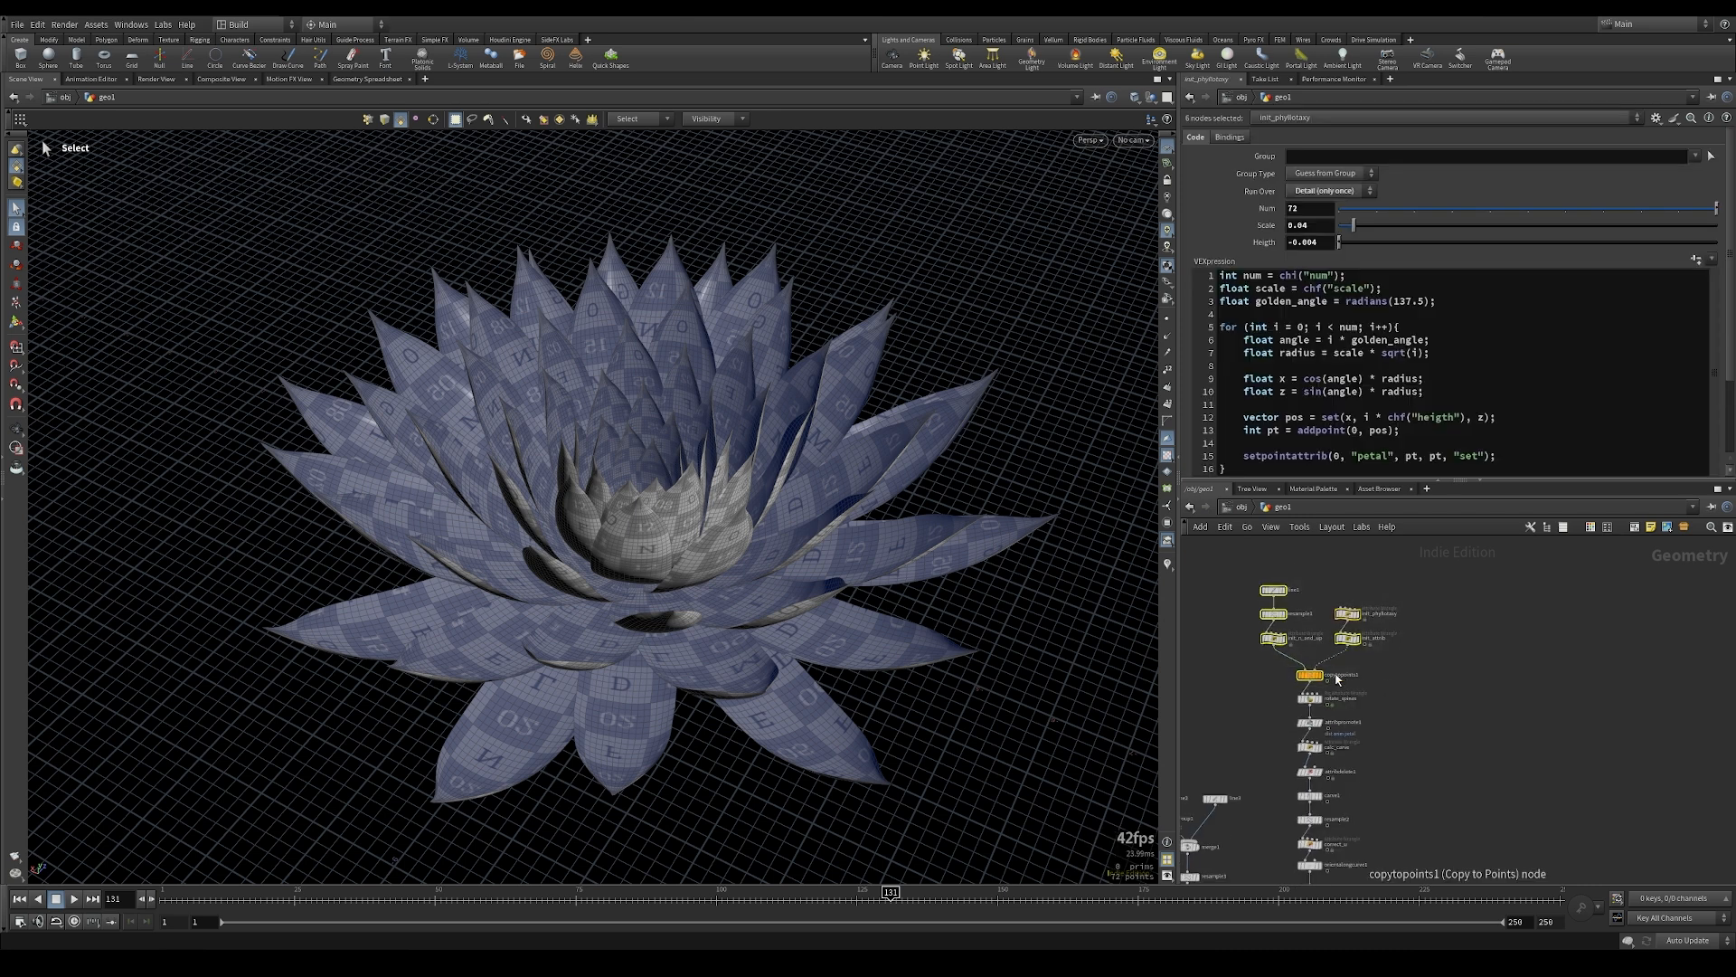
mouse_move(1565, 666)
alt+mouse_down()
mouse_move(1606, 679)
mouse_move(1588, 678)
alt+mouse_up()
middle_drag(1548, 735, 1347, 777)
scroll(1395, 718, up, 3)
Display the duplicated copytopoints5 node and inspect the copied lines
click(1395, 716)
click(1379, 714)
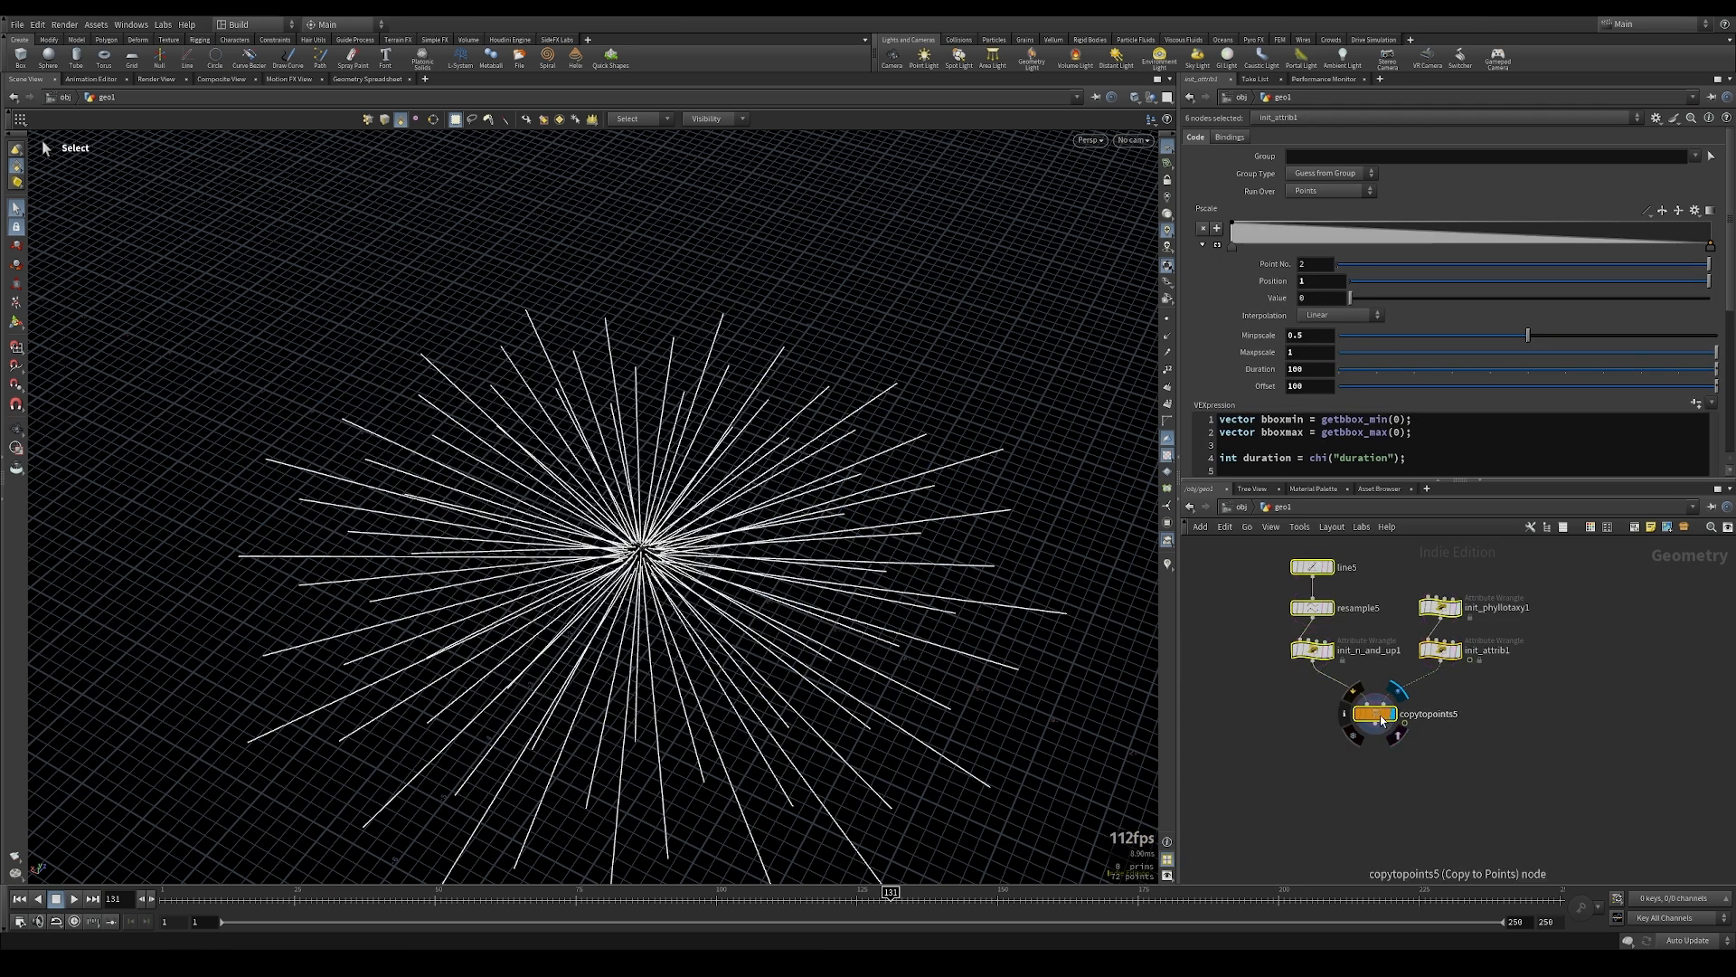
alt+drag(724, 608, 717, 582)
alt+right_drag(717, 582, 891, 507)
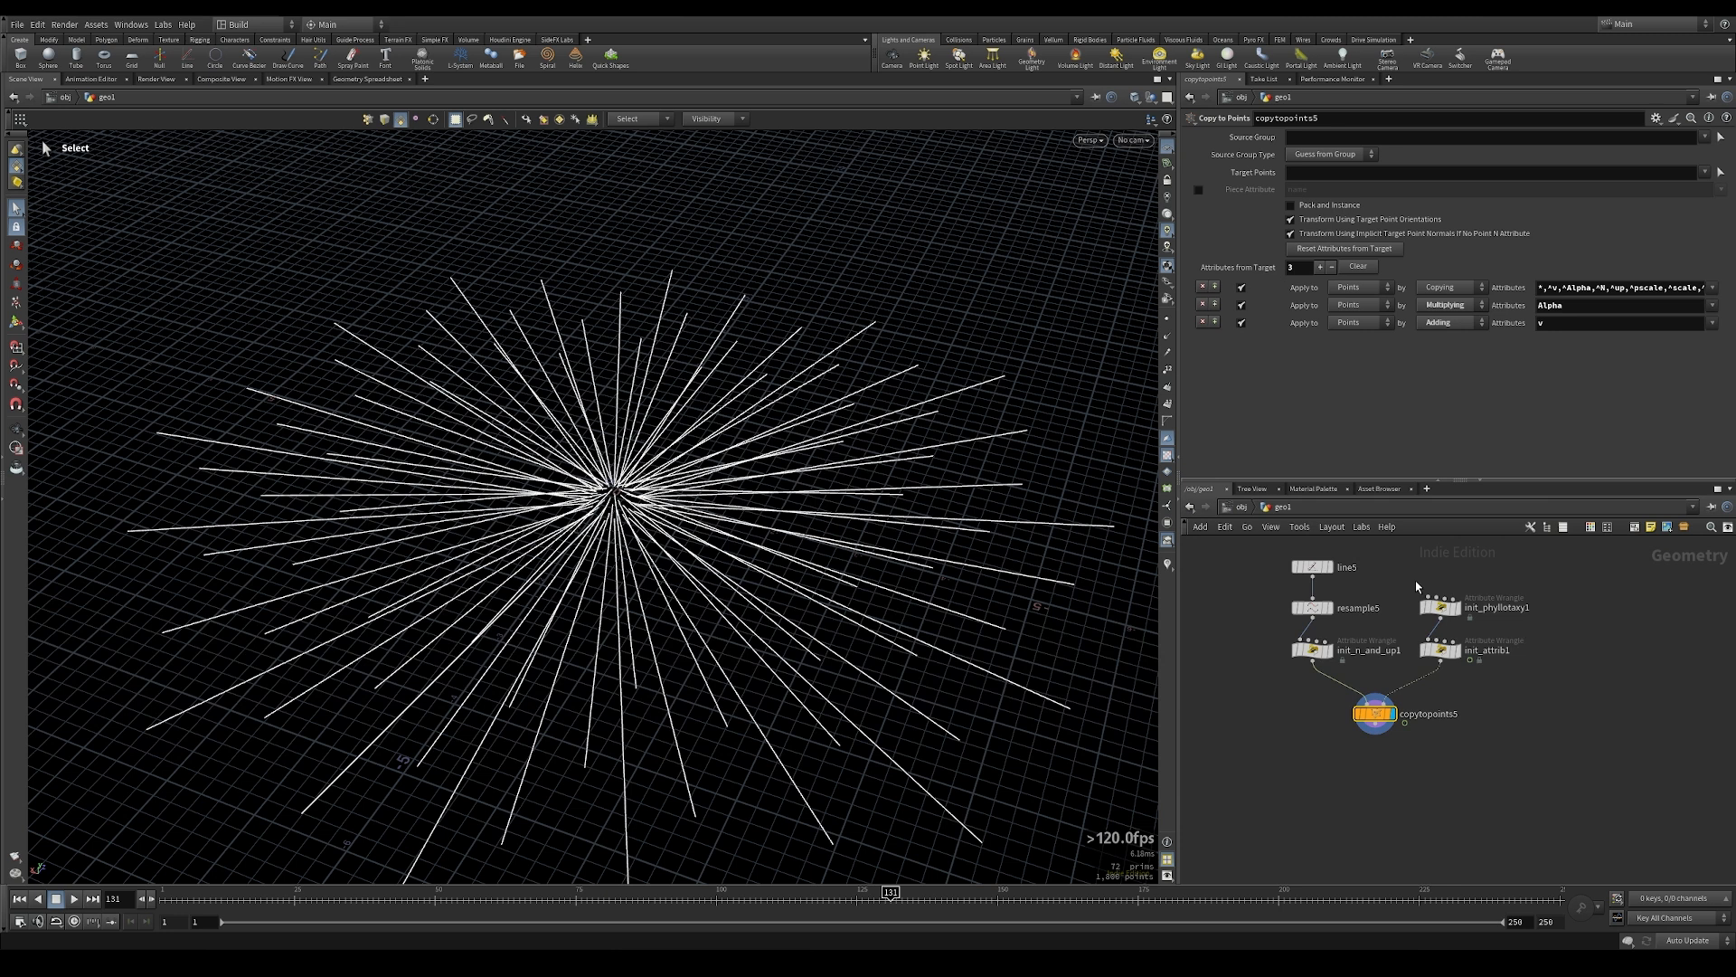
Display init_n_and_up1 and set the line5 direction to 0, 1, 0 and its length to 3.8
click(1320, 651)
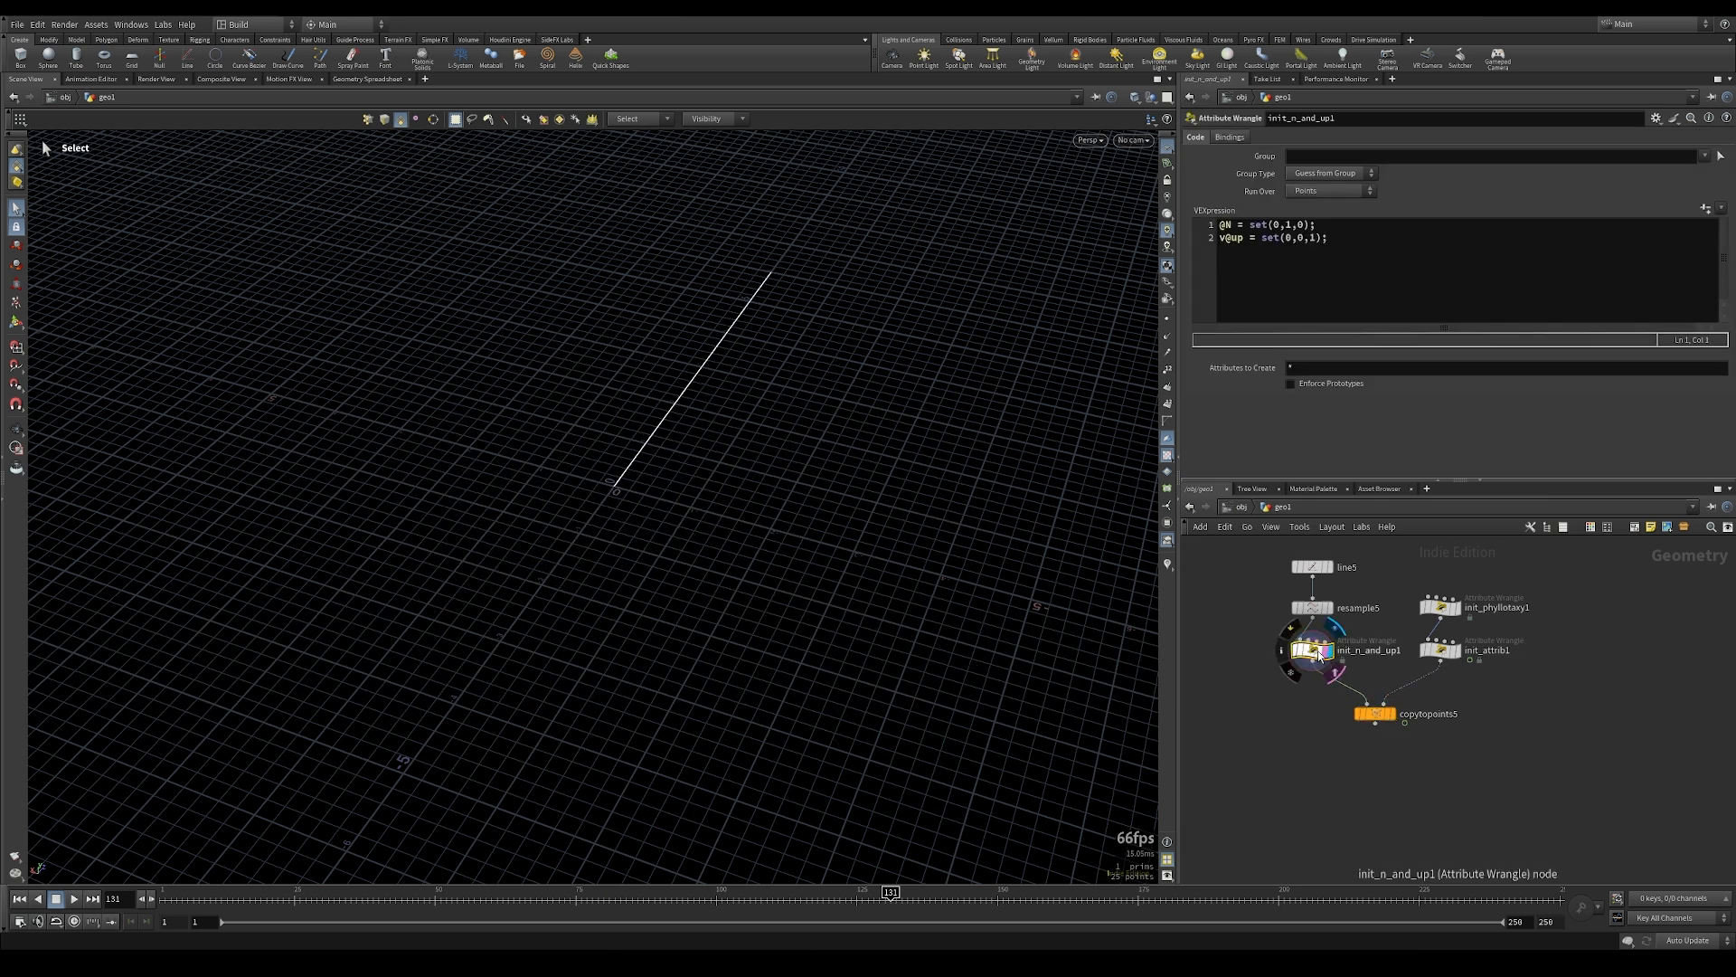
click(1315, 568)
click(1493, 172)
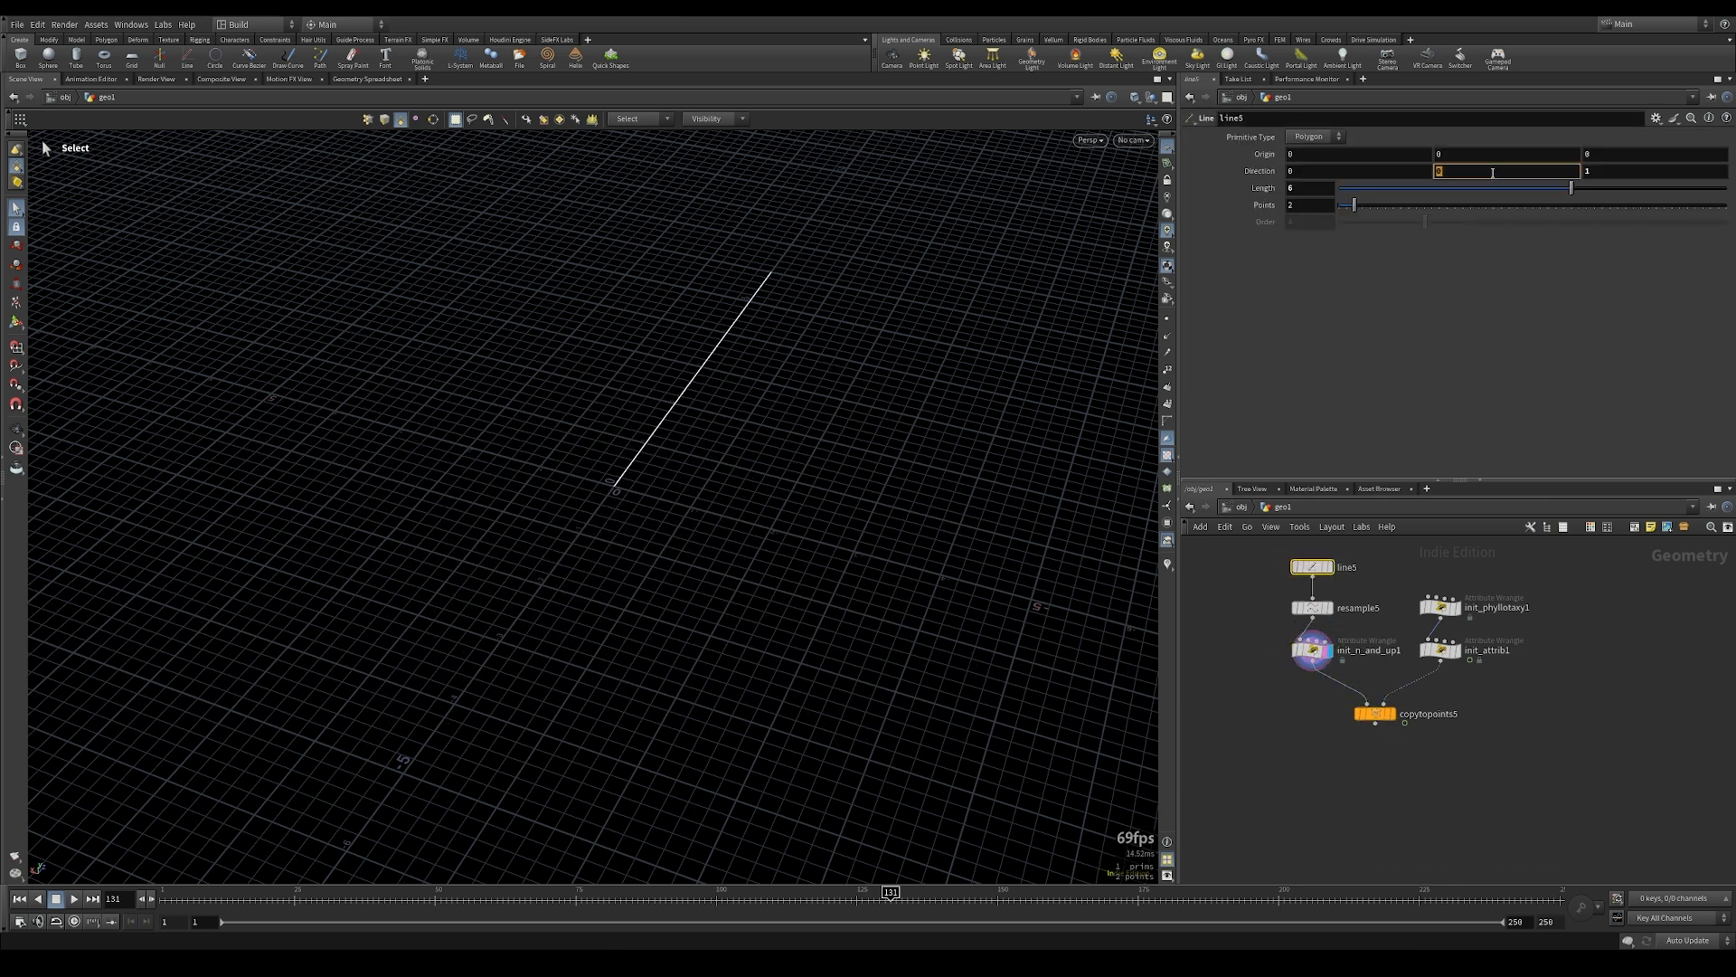
text(1)
key(Tab)
text(0)
key(Return)
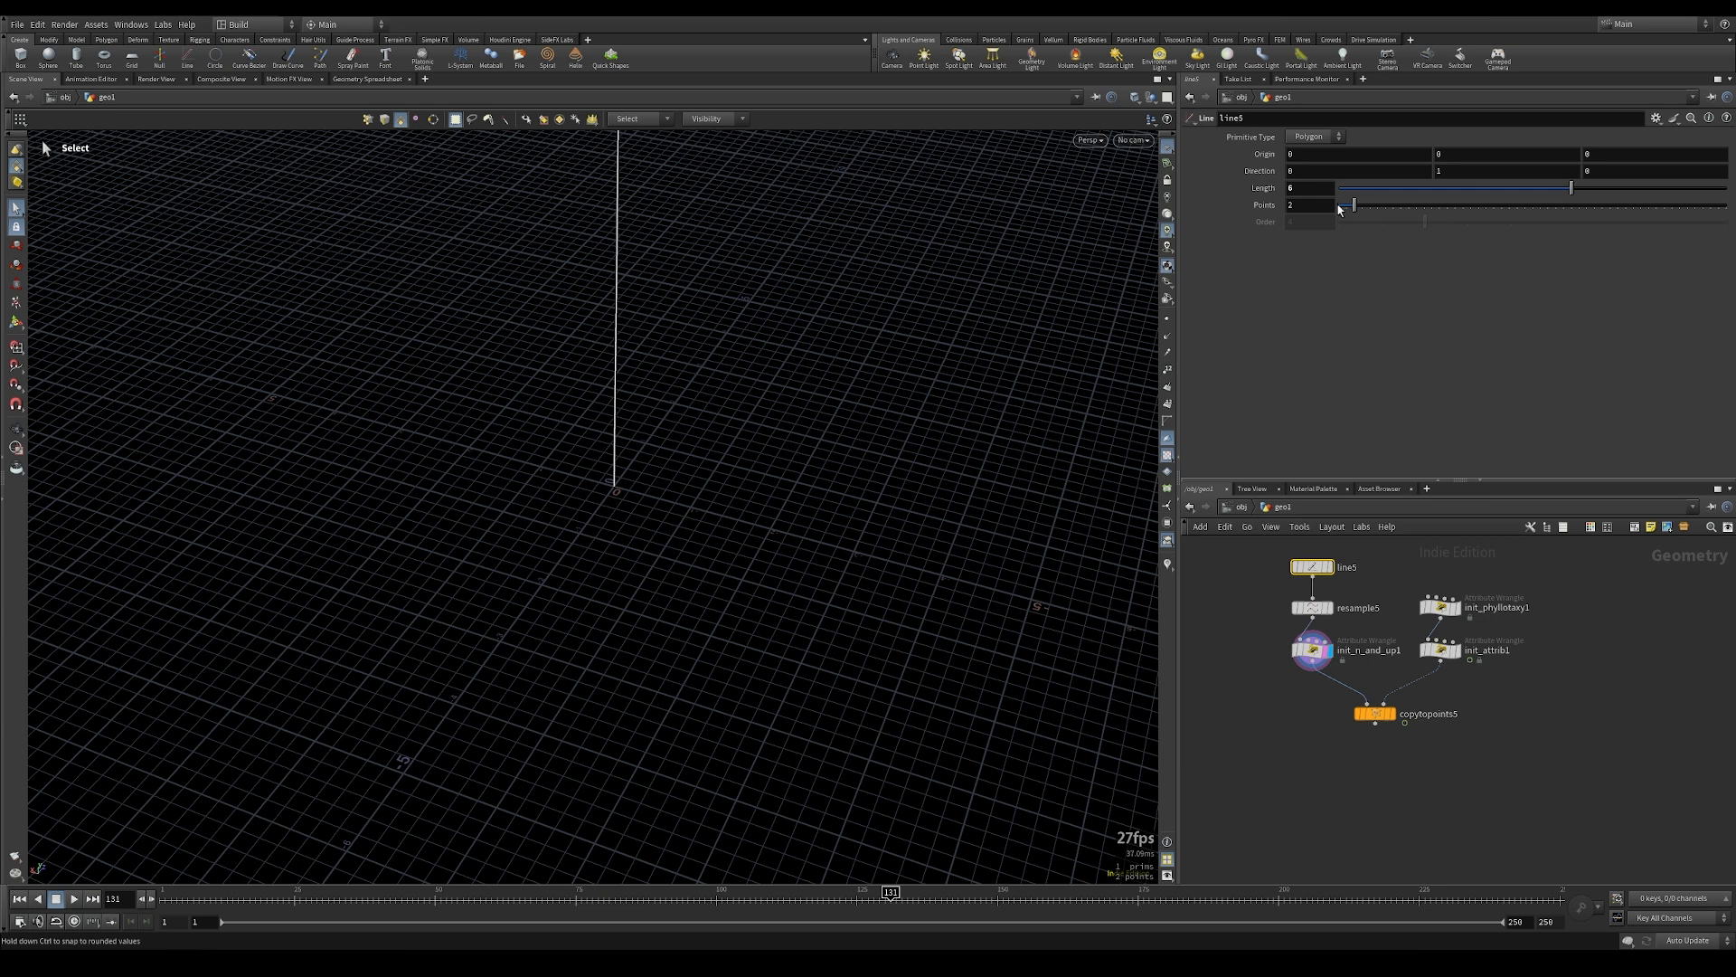
drag(1573, 188, 1486, 193)
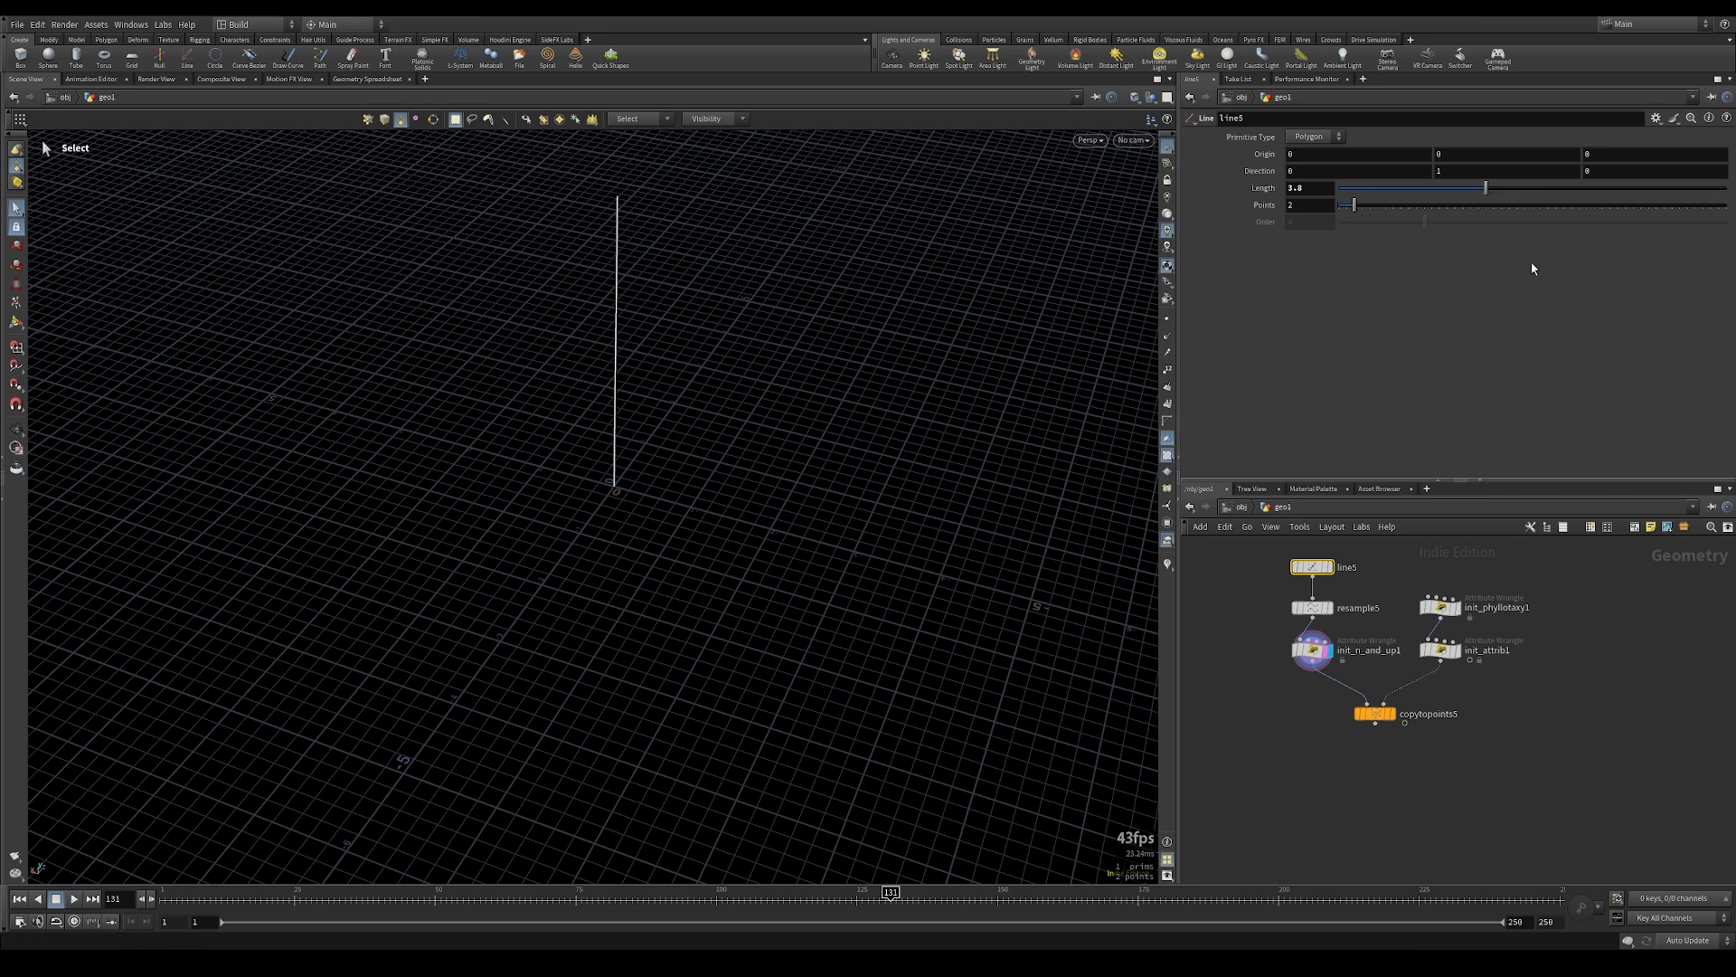
Change the init_n_and_up1 code to @N = set(0,0,1) and v@up = set(0,1,0)
click(1316, 651)
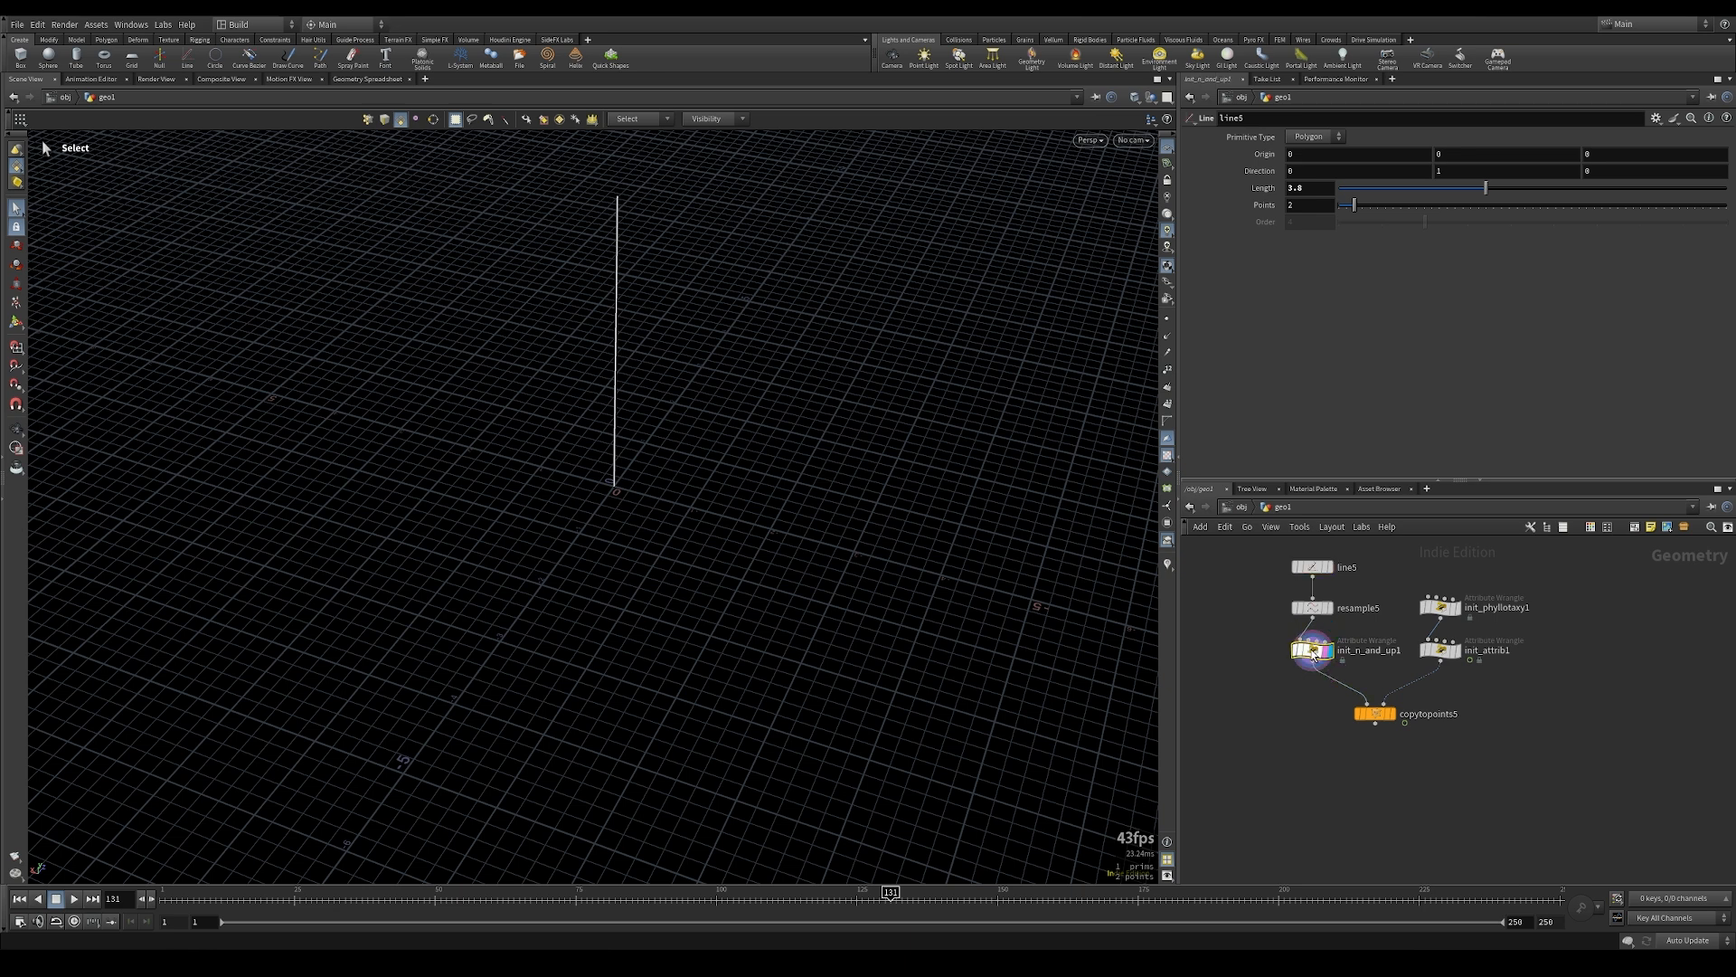
click(1292, 224)
key(BackSpace)
text(0)
key(Right)
key(Right)
key(BackSpace)
text(1)
key(Down)
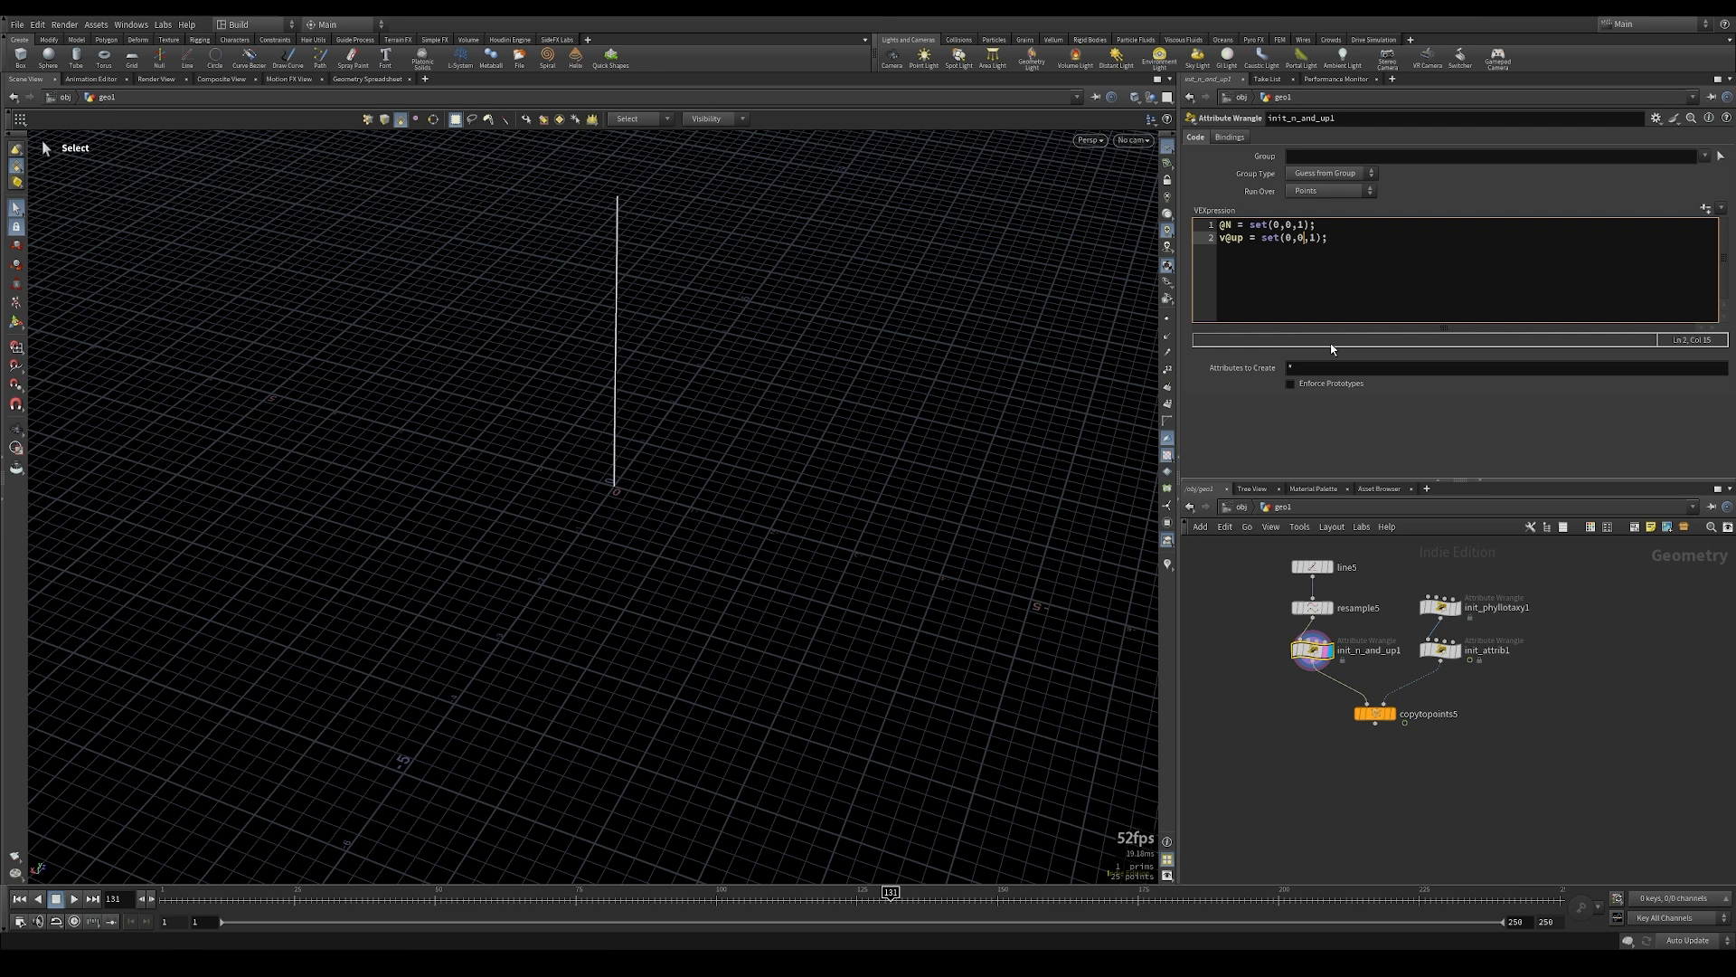
key(Right)
key(Right)
key(BackSpace)
text(0)
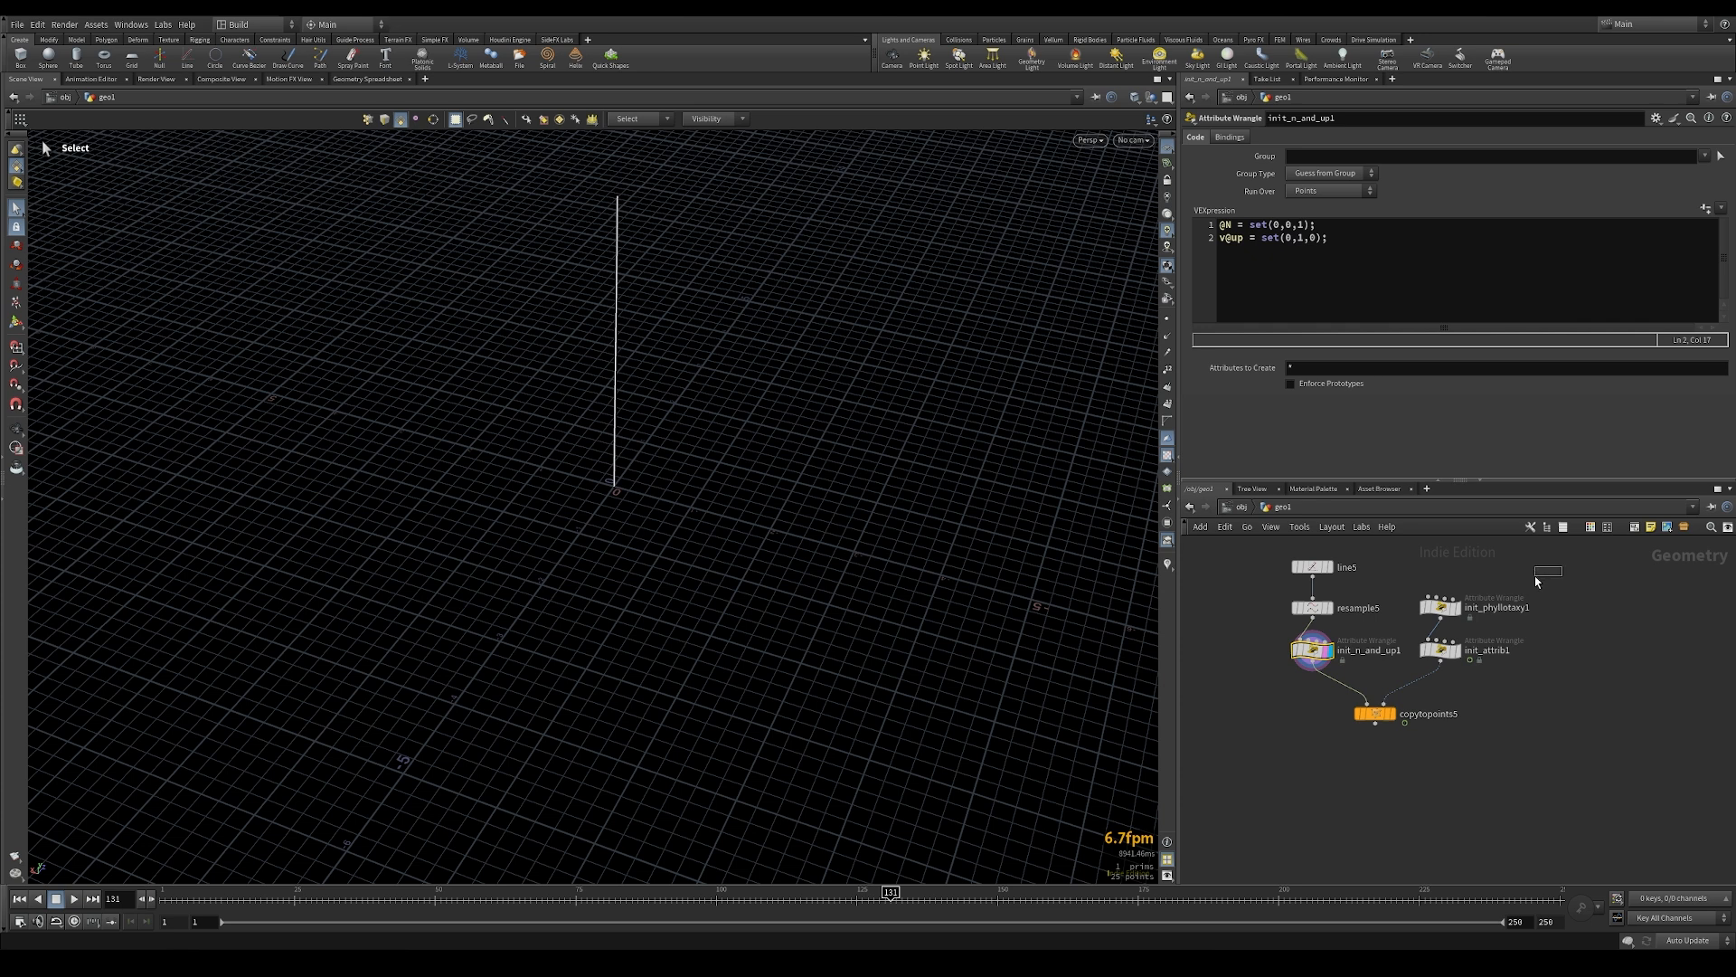
Delete the duplicated init_phyllotaxy1 node and add a Circle node above init_attrib1
drag(1536, 582, 1413, 620)
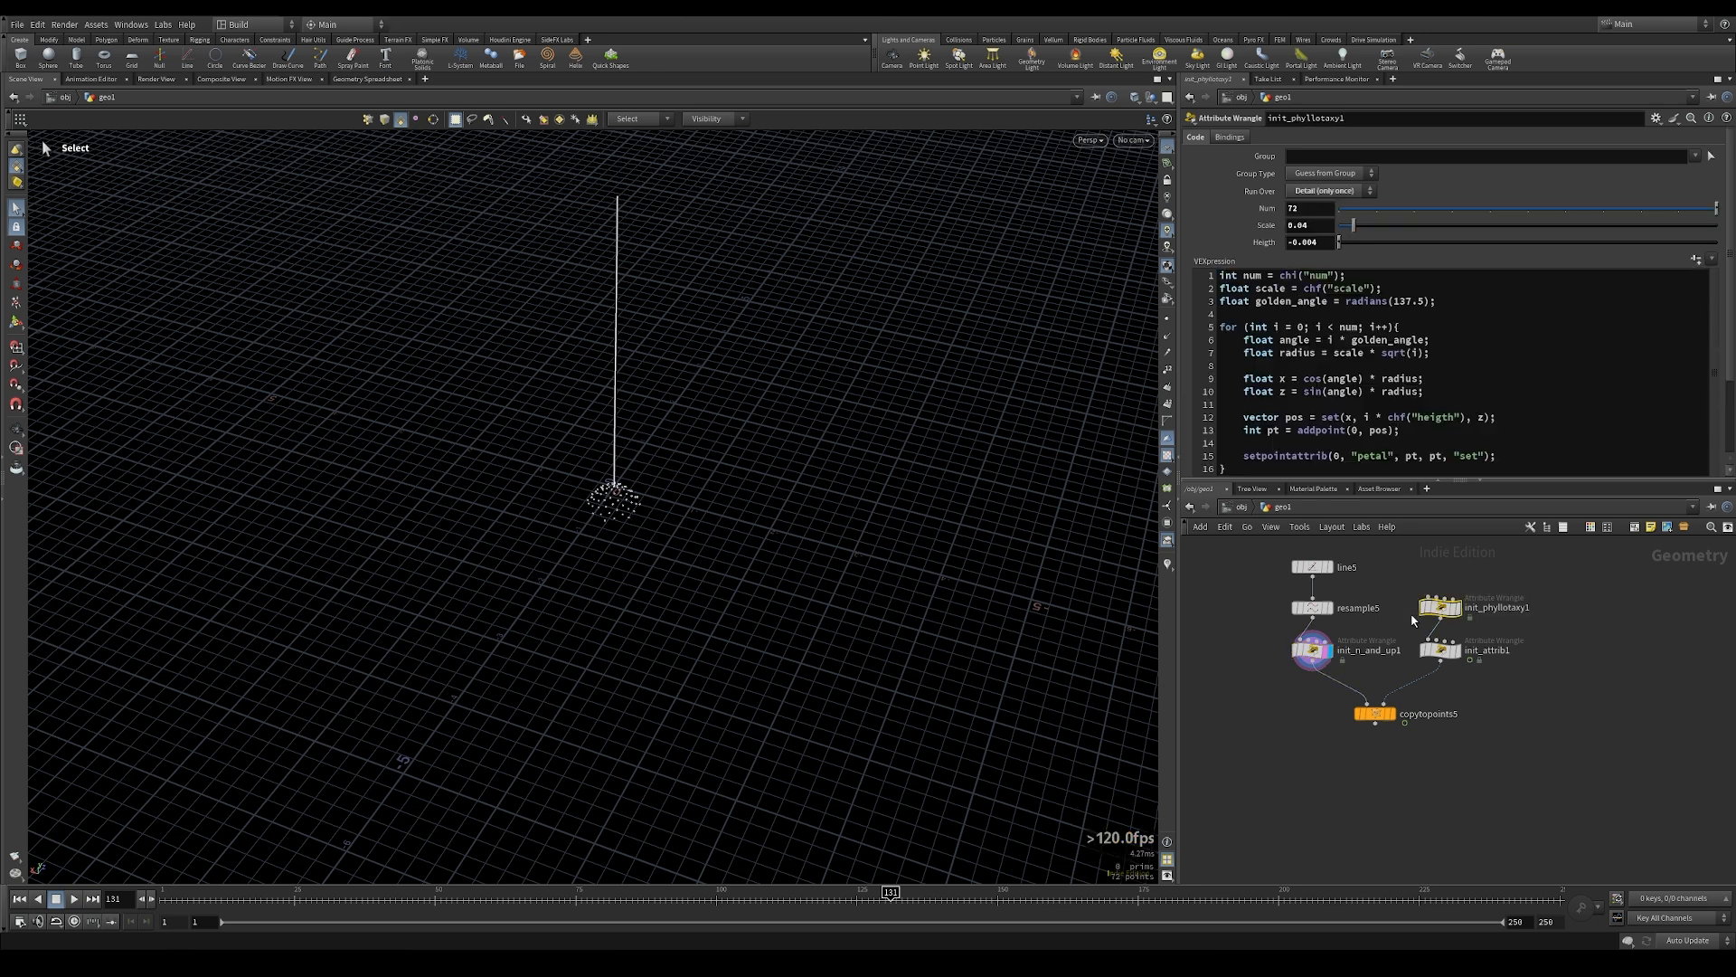
key(Delete)
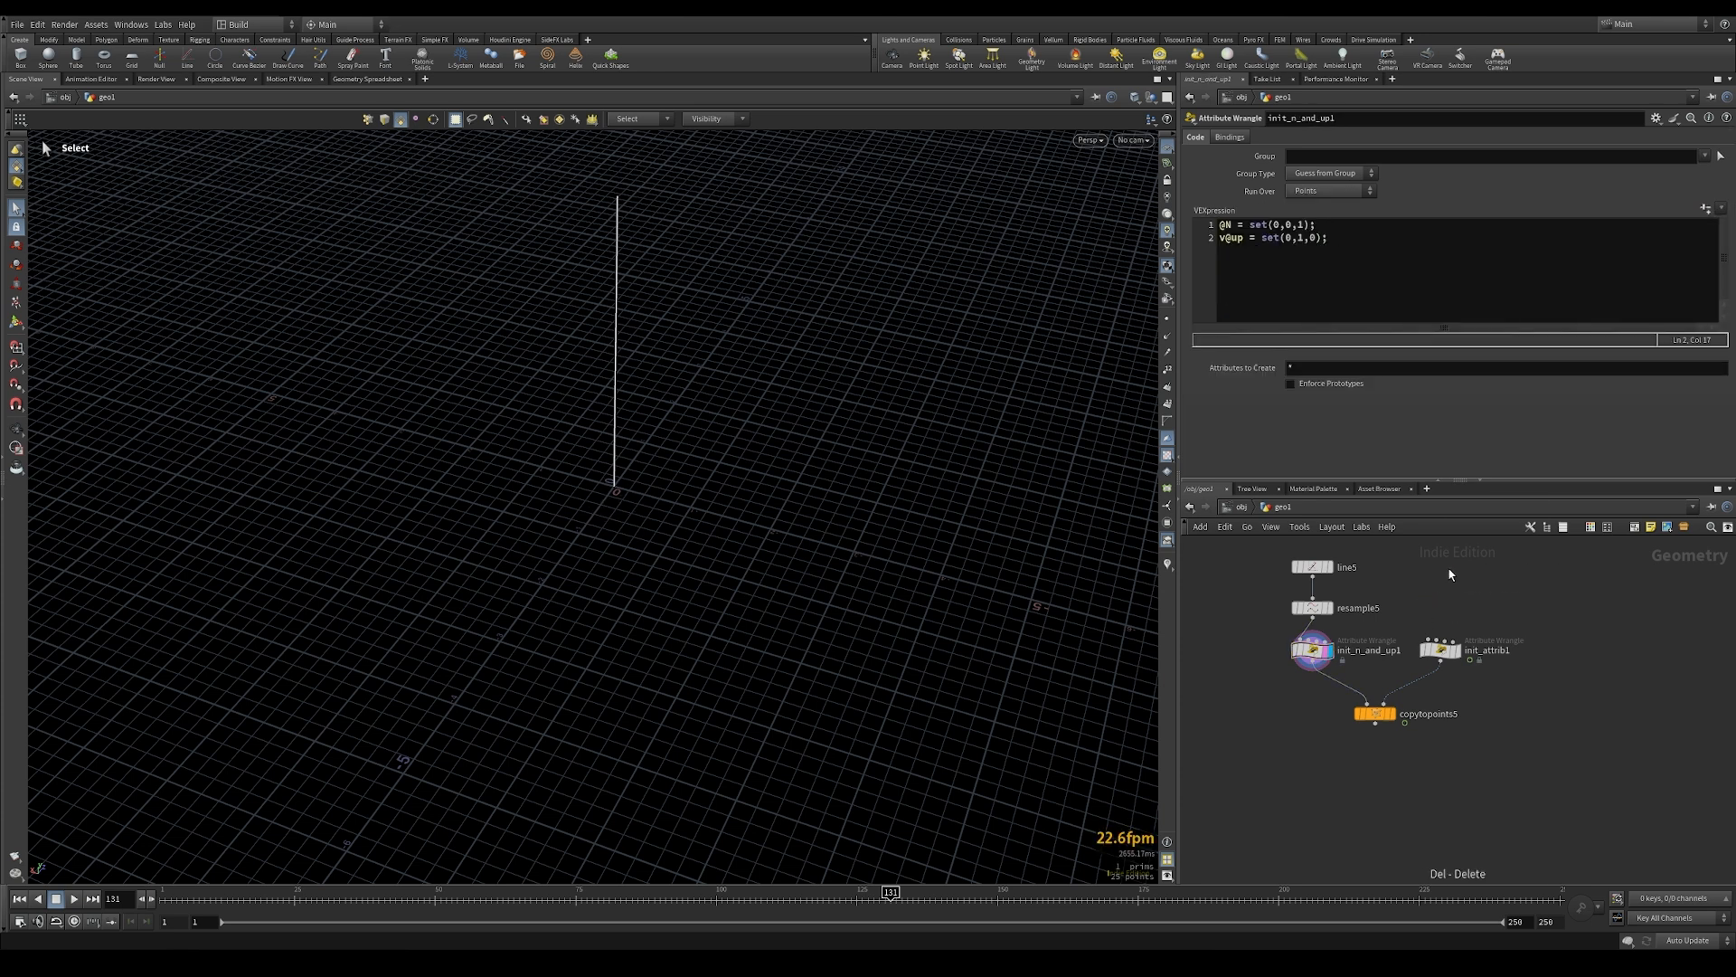
key(Tab)
key(Return)
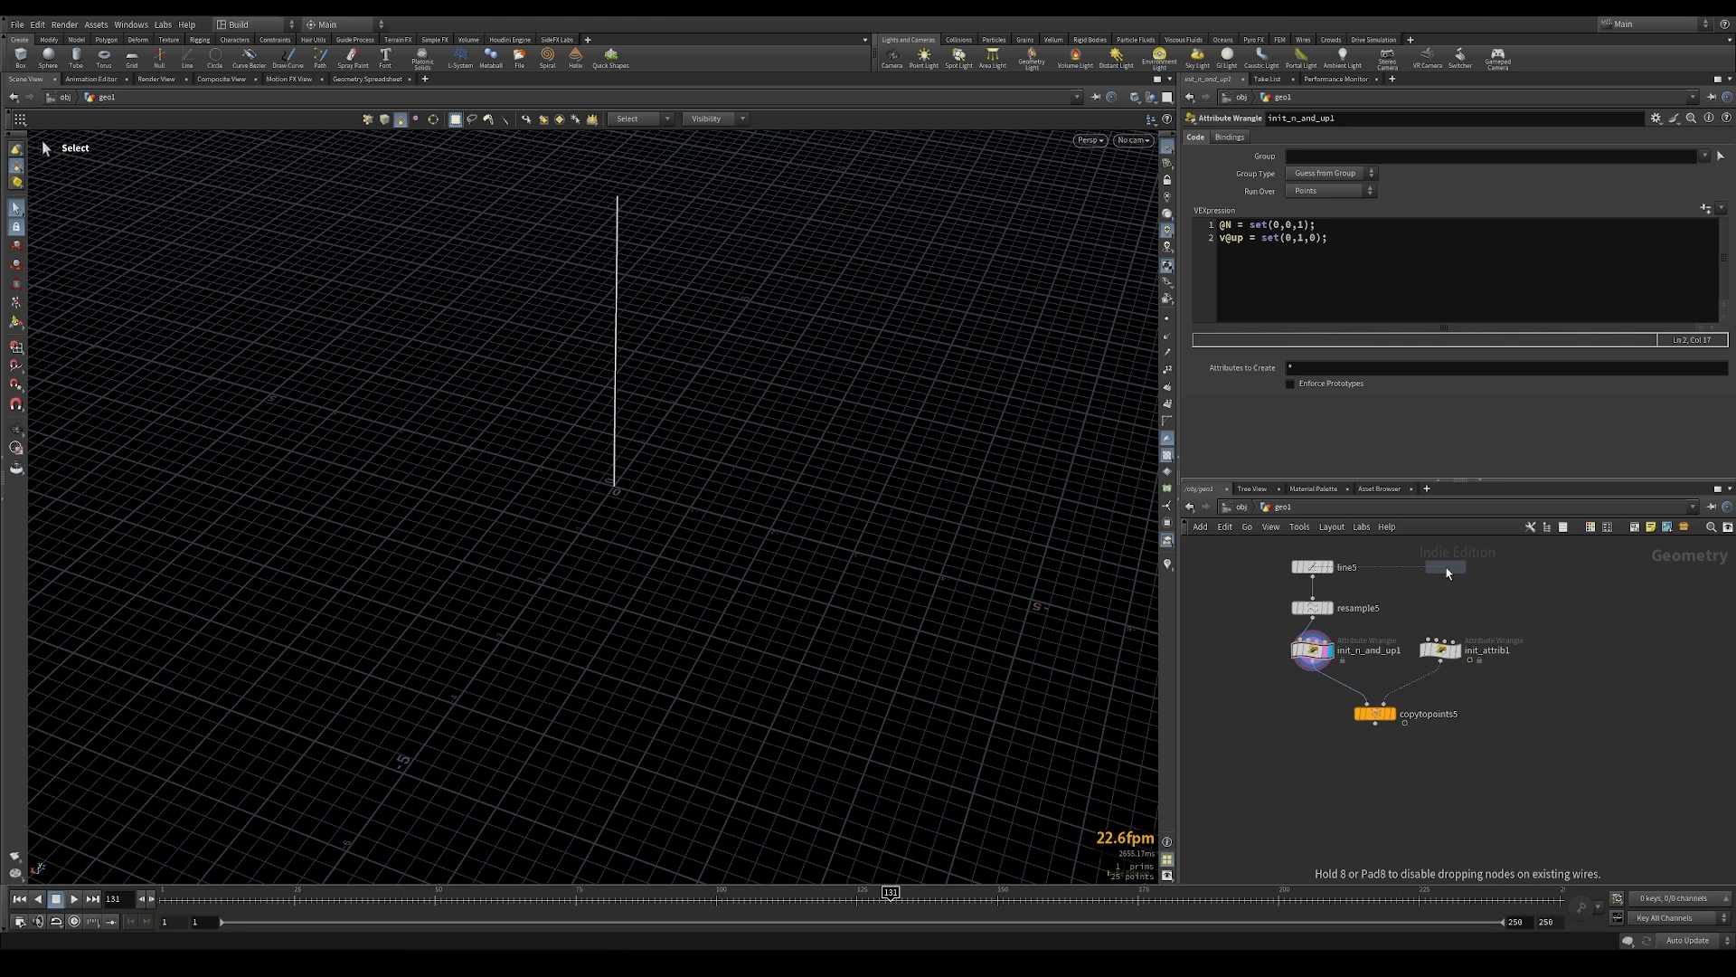
middle_drag(1446, 567, 1411, 619)
scroll(1411, 616, up, 2)
click(1391, 608)
Orient the circle to the ZX Plane with a uniform scale of 0.37 and 50 divisions
click(1315, 154)
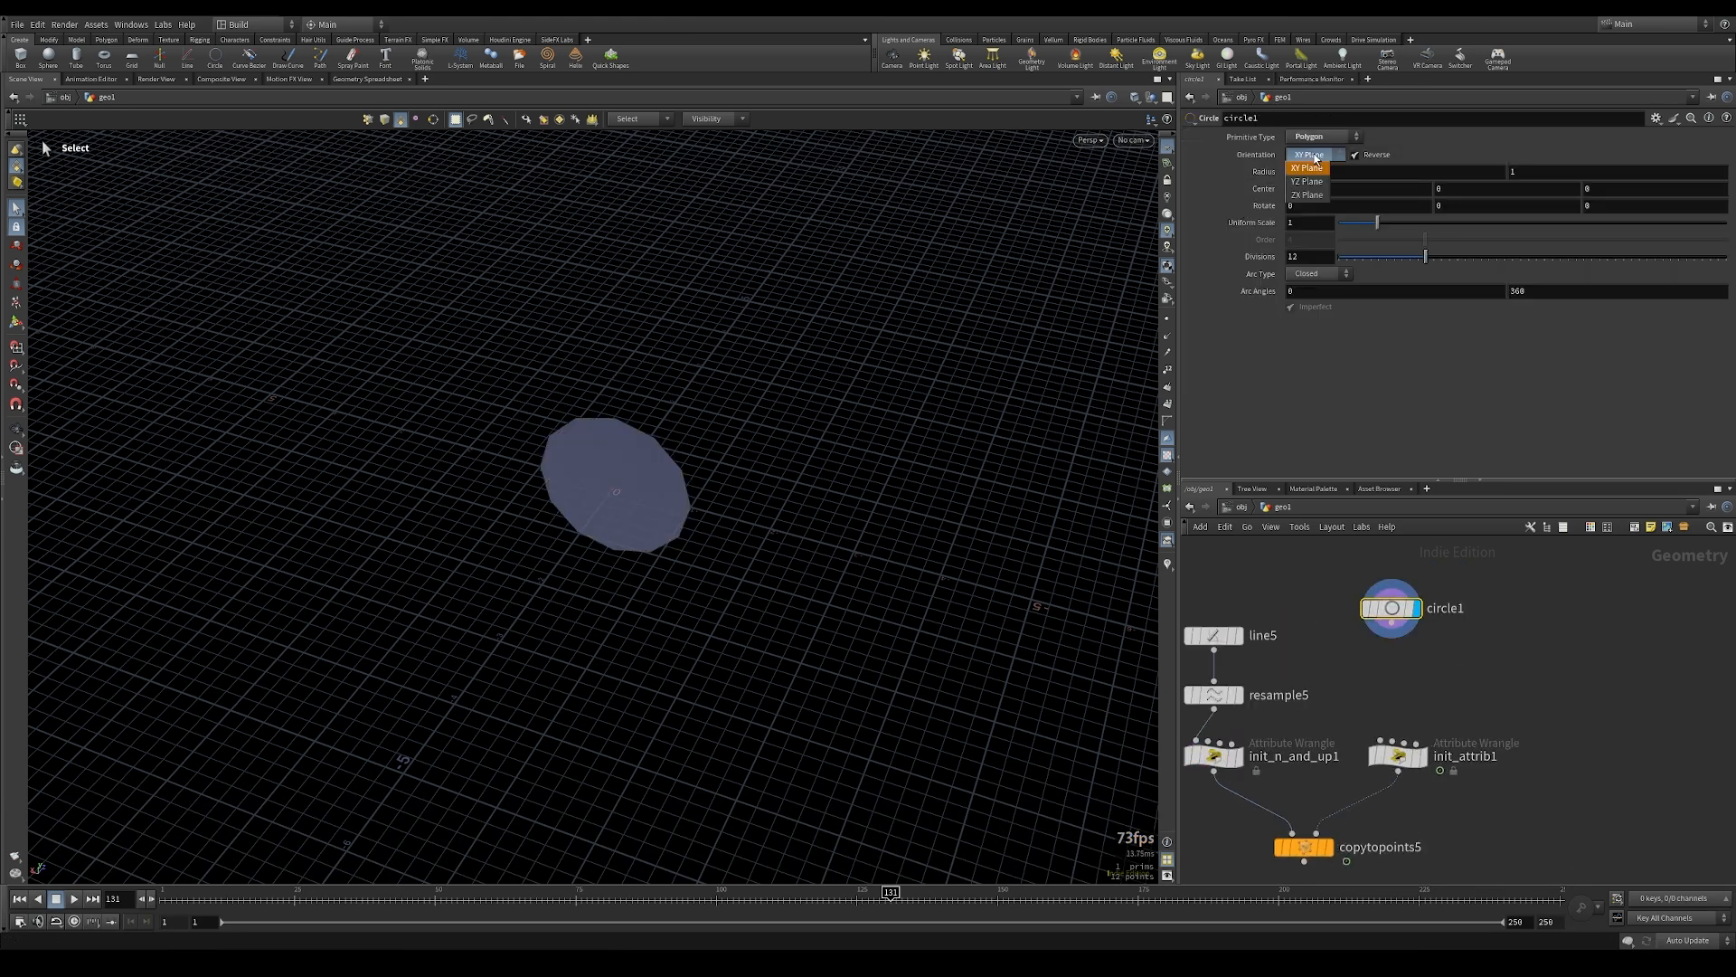
click(1308, 195)
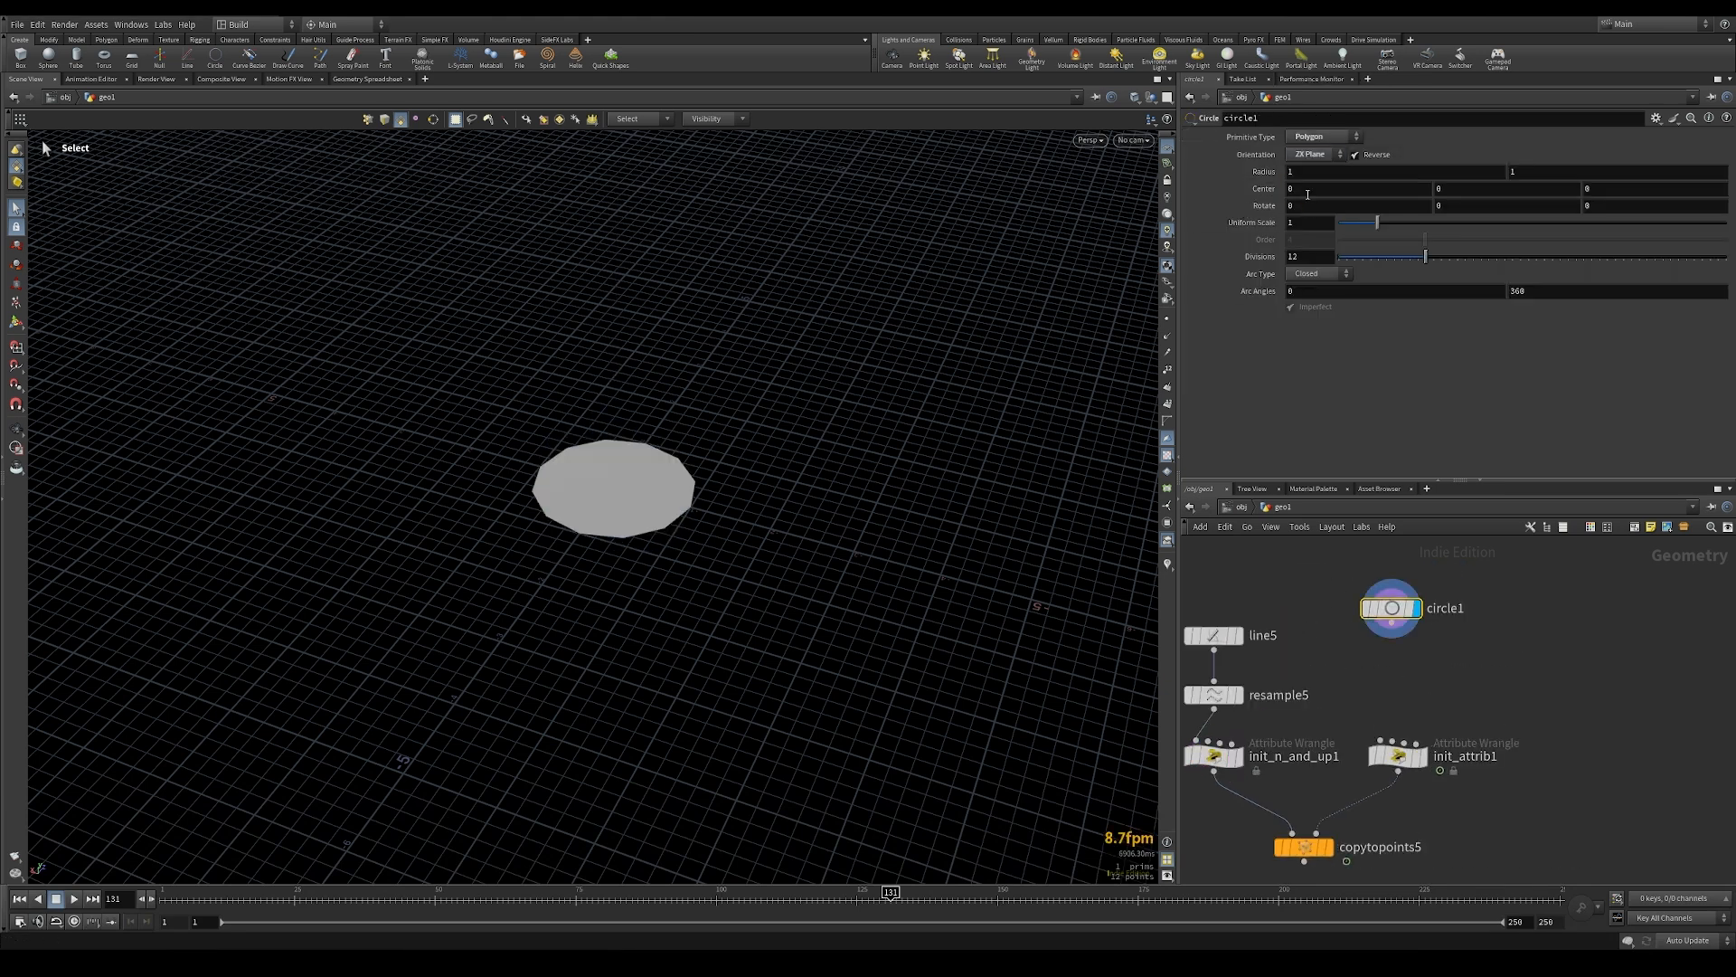
click(1306, 223)
key(Return)
scroll(829, 461, up, 6)
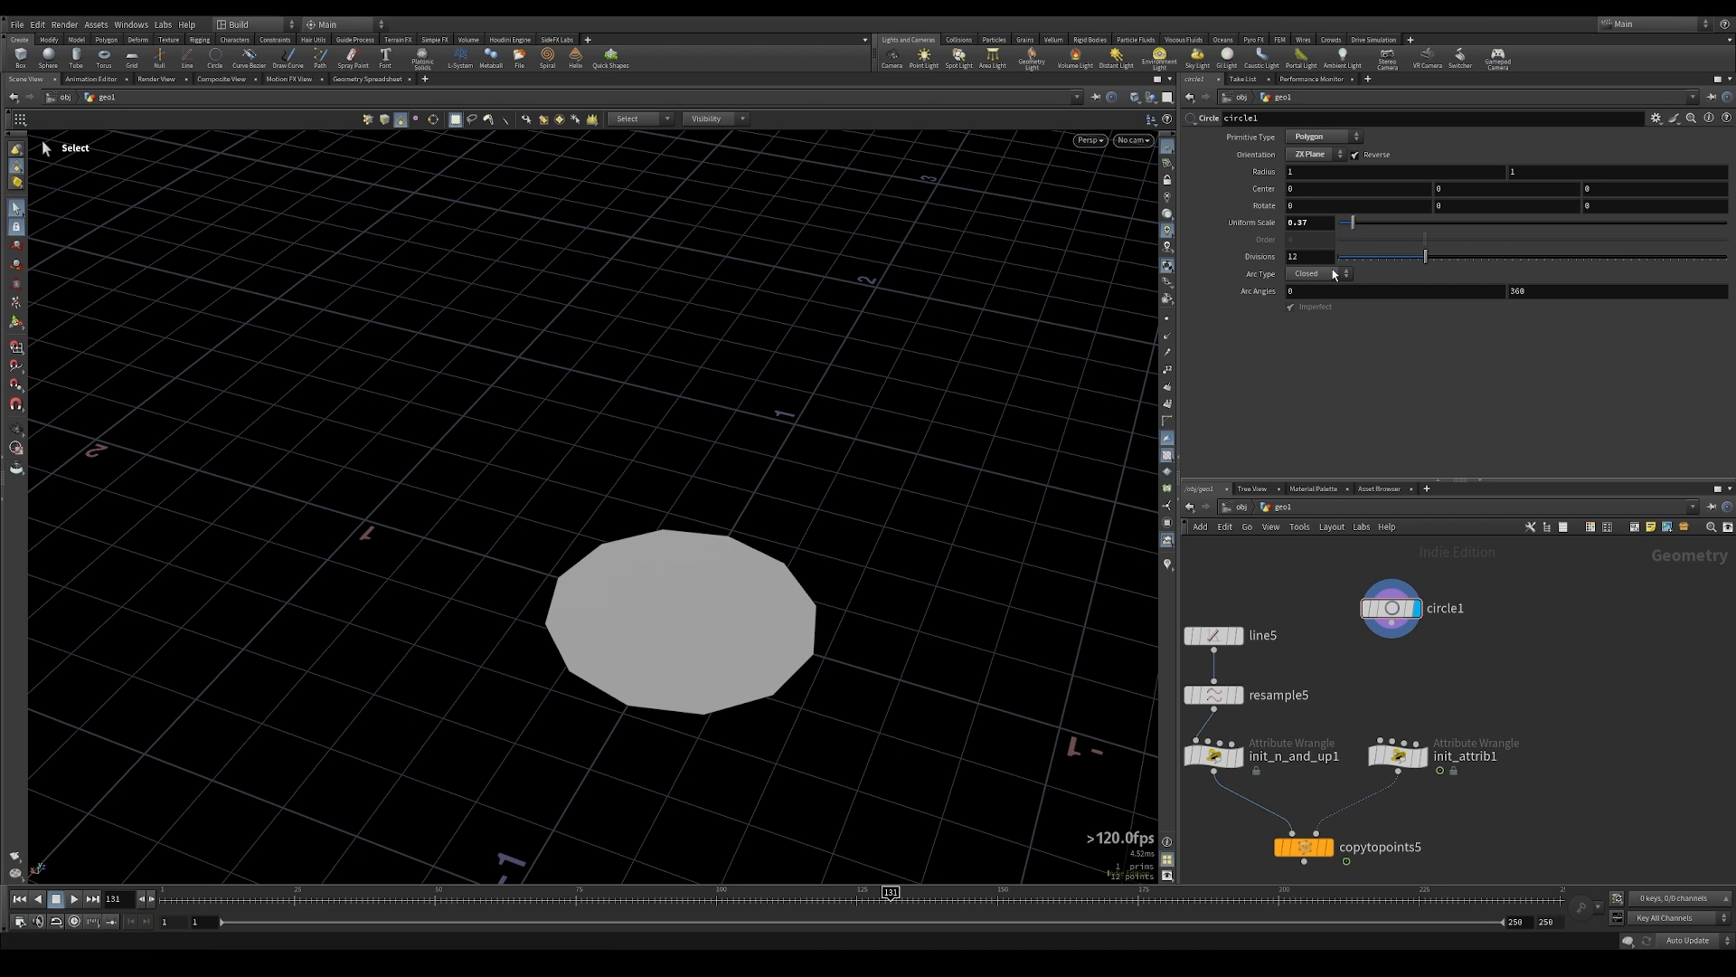
drag(1431, 262, 1727, 258)
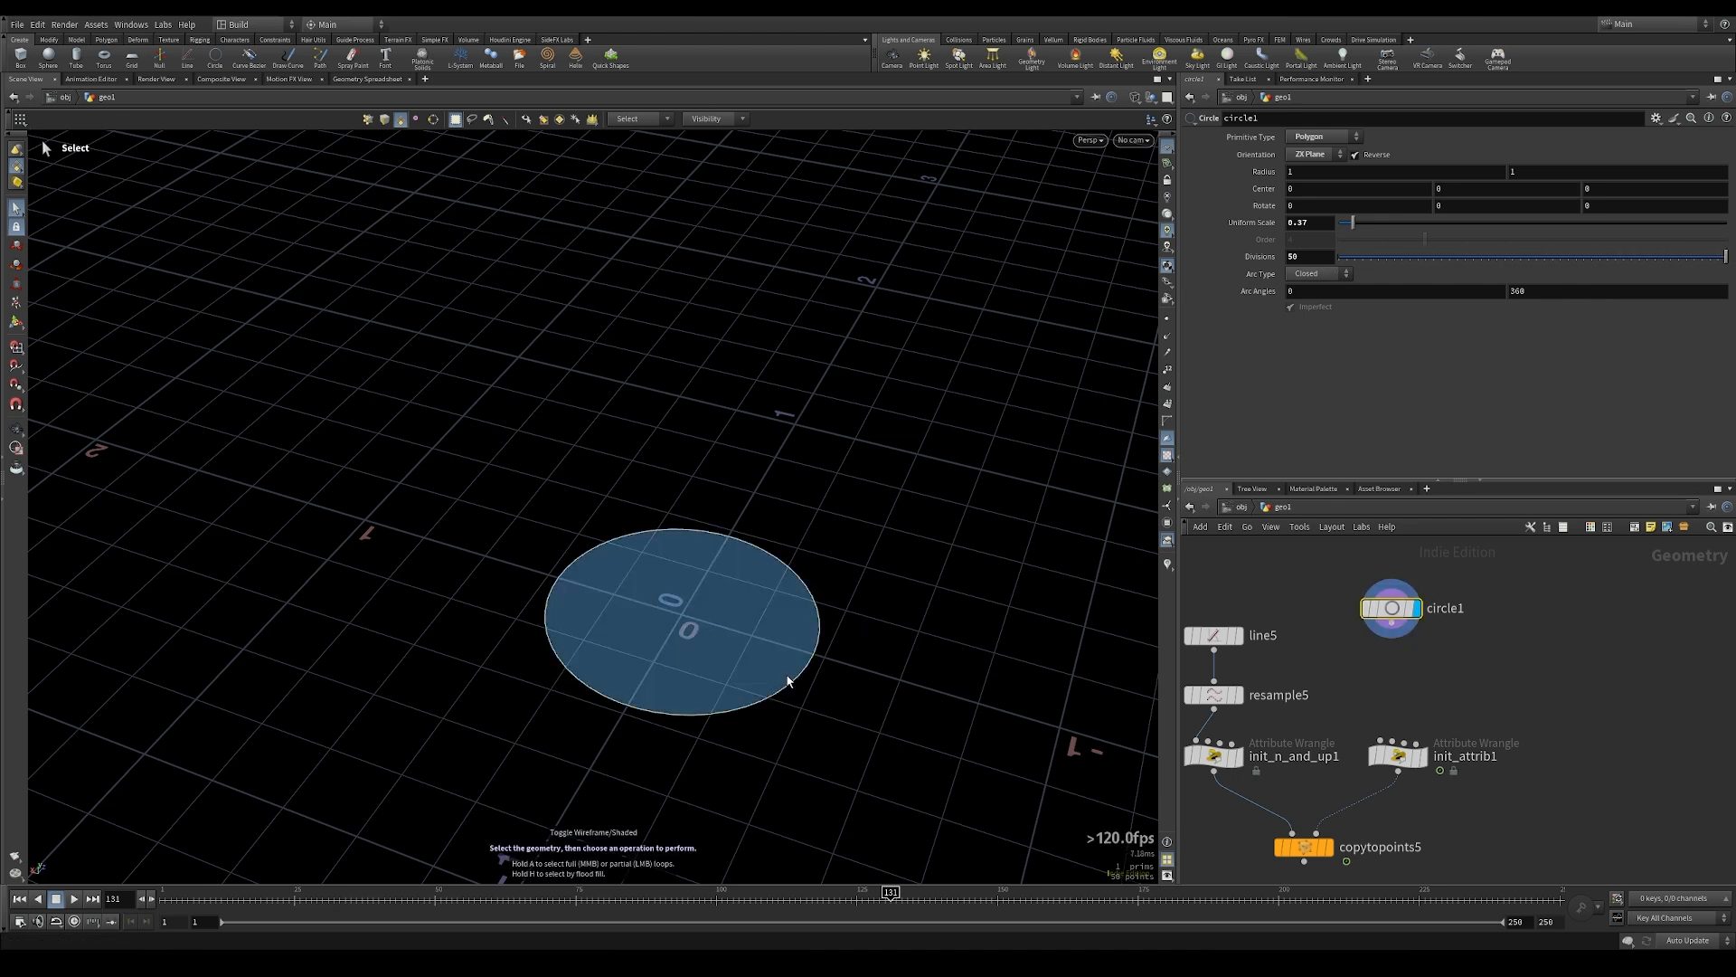
Add a PolyExtrude node below circle1, set its inset to 0.081 and turn off its front output
middle_drag(1396, 616, 1371, 682)
drag(1370, 682, 1377, 583)
key(Tab)
mouse_move(1393, 620)
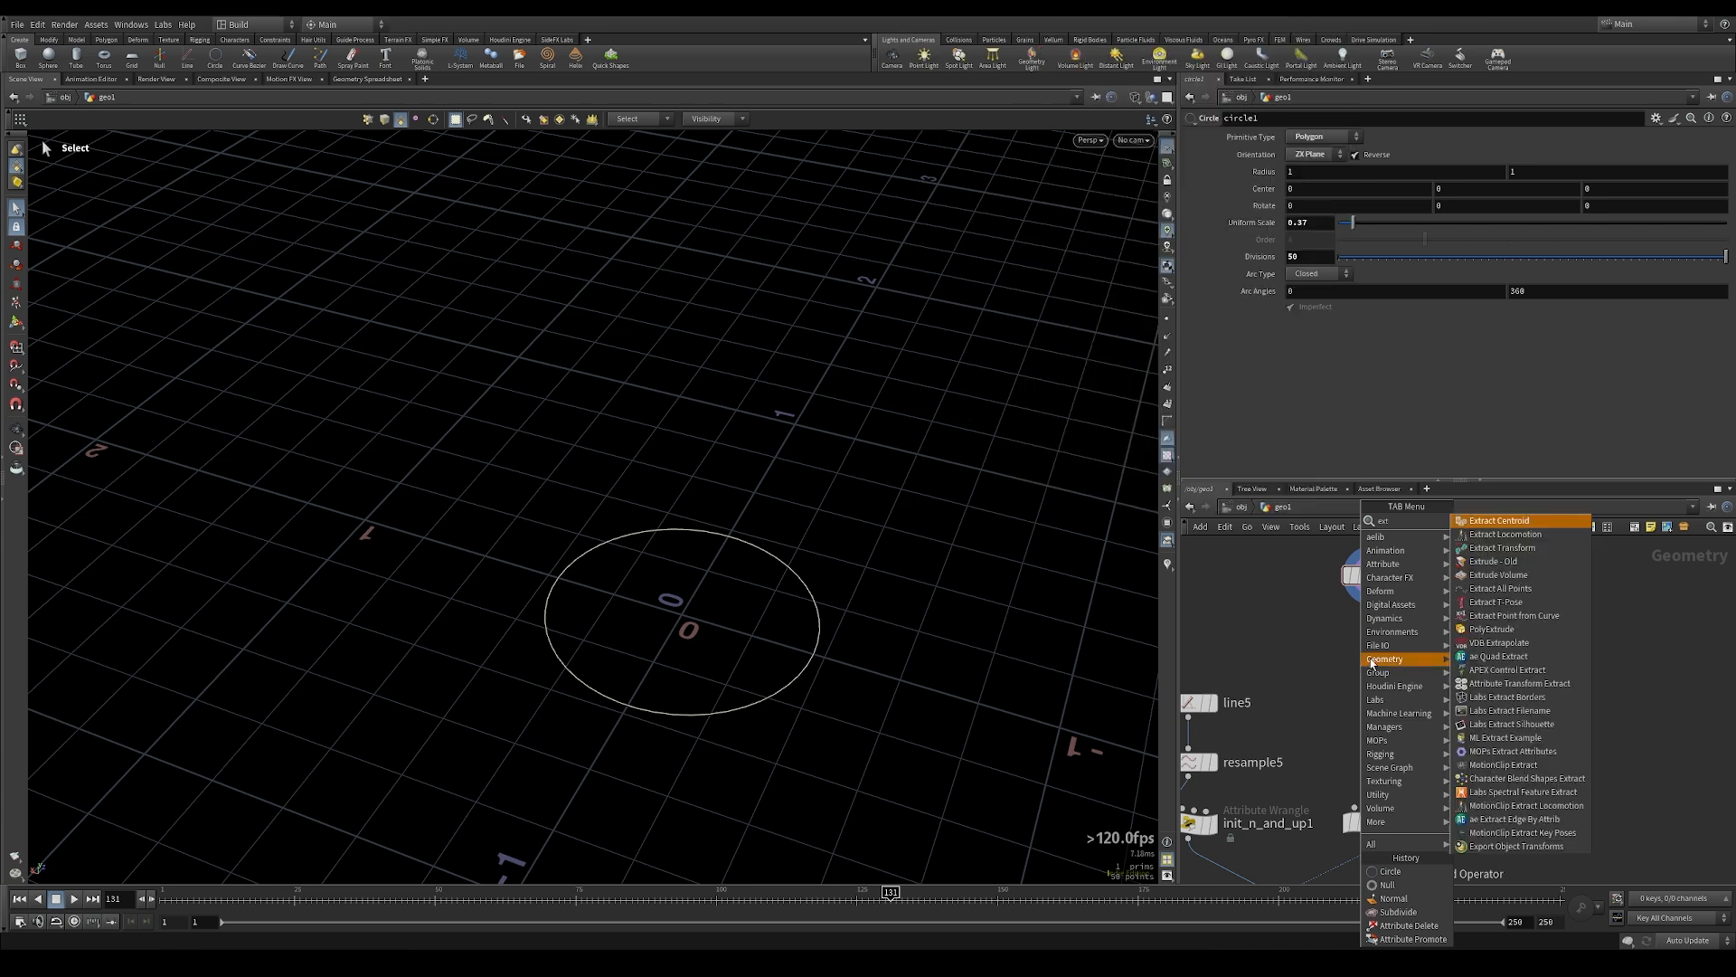
click(1508, 630)
click(1363, 647)
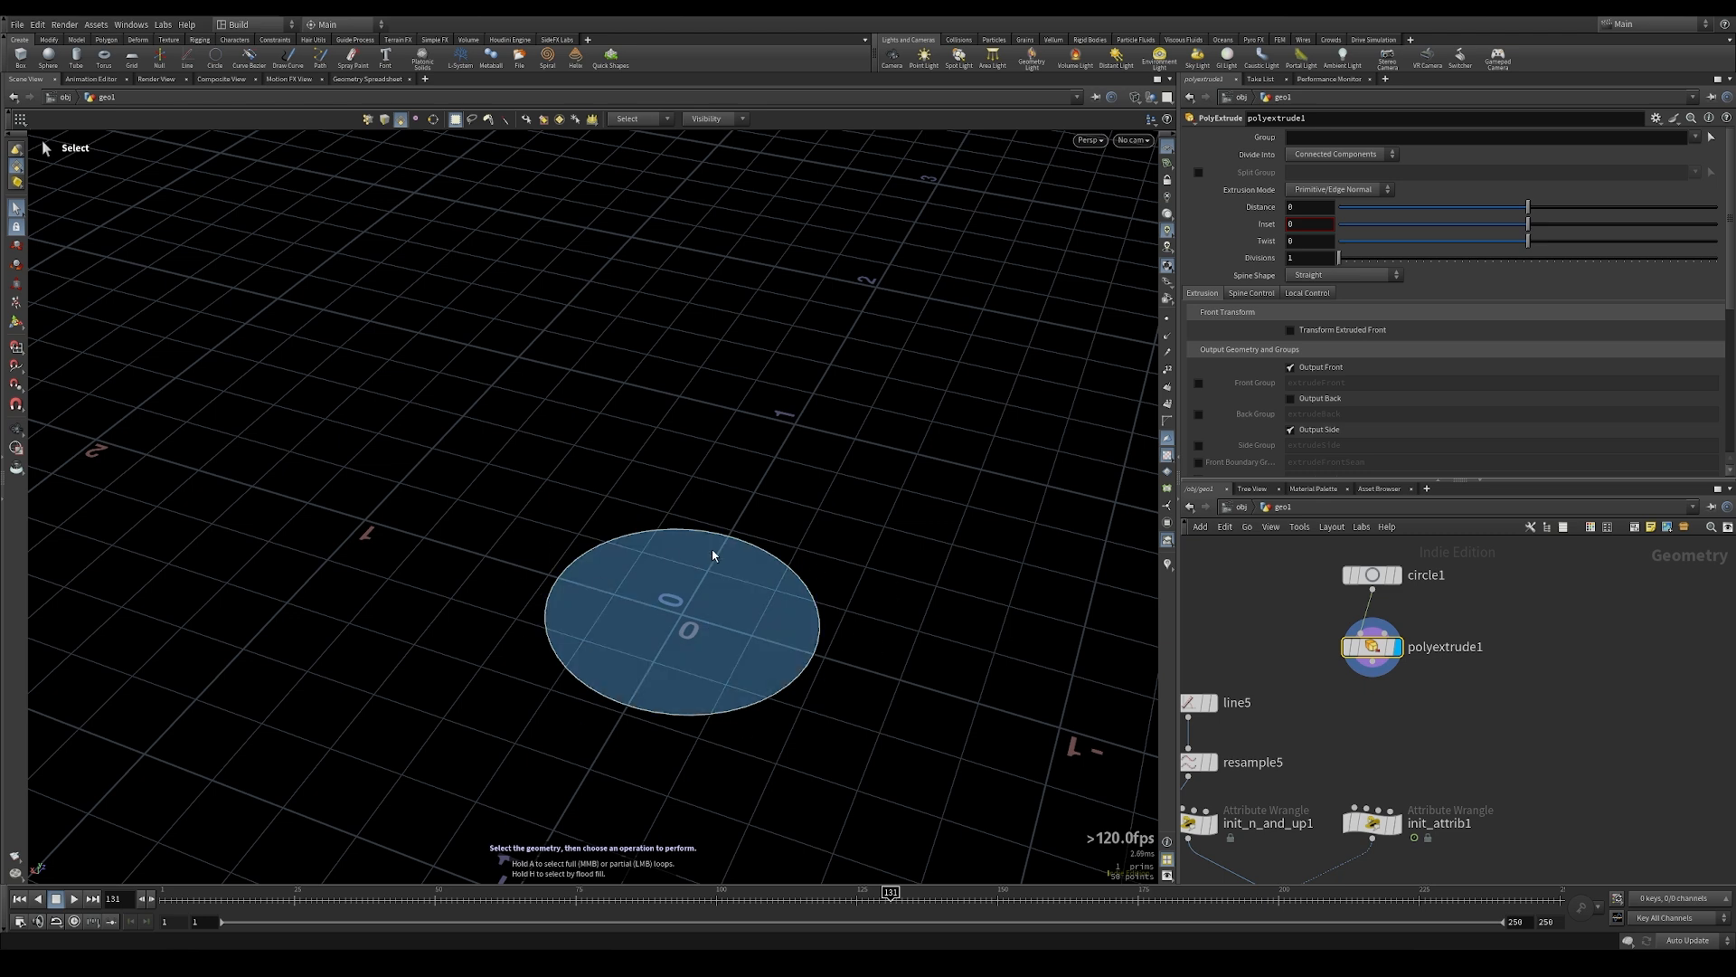
drag(1527, 224, 1543, 227)
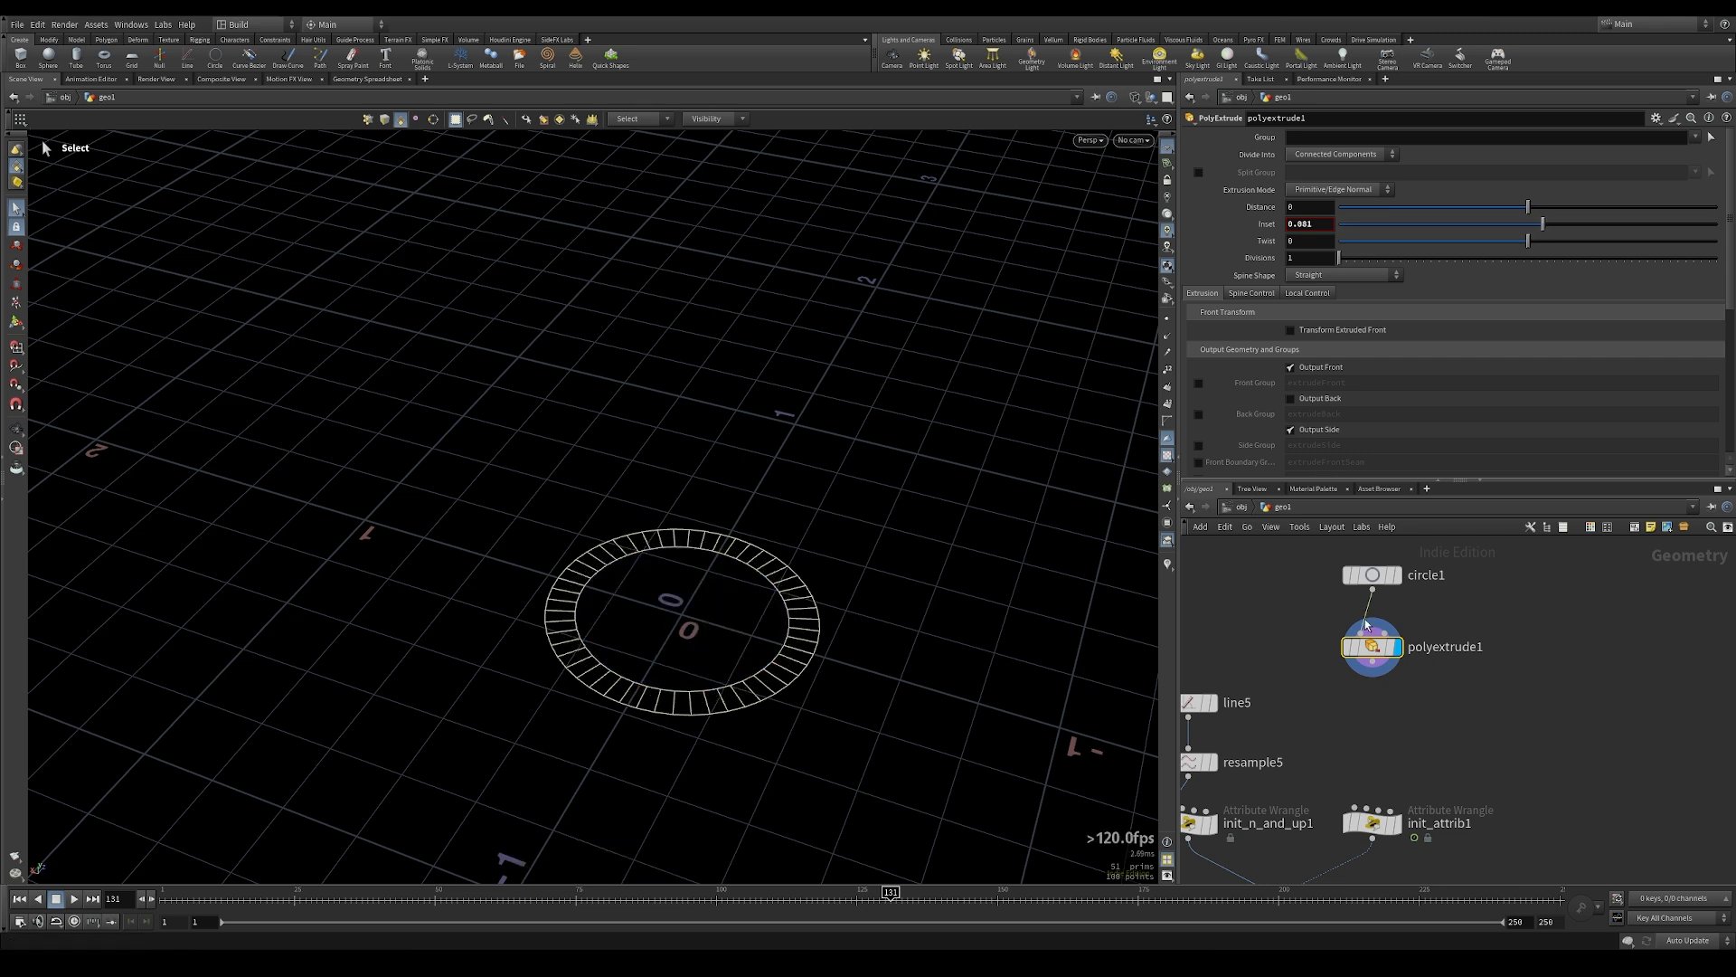
click(1306, 370)
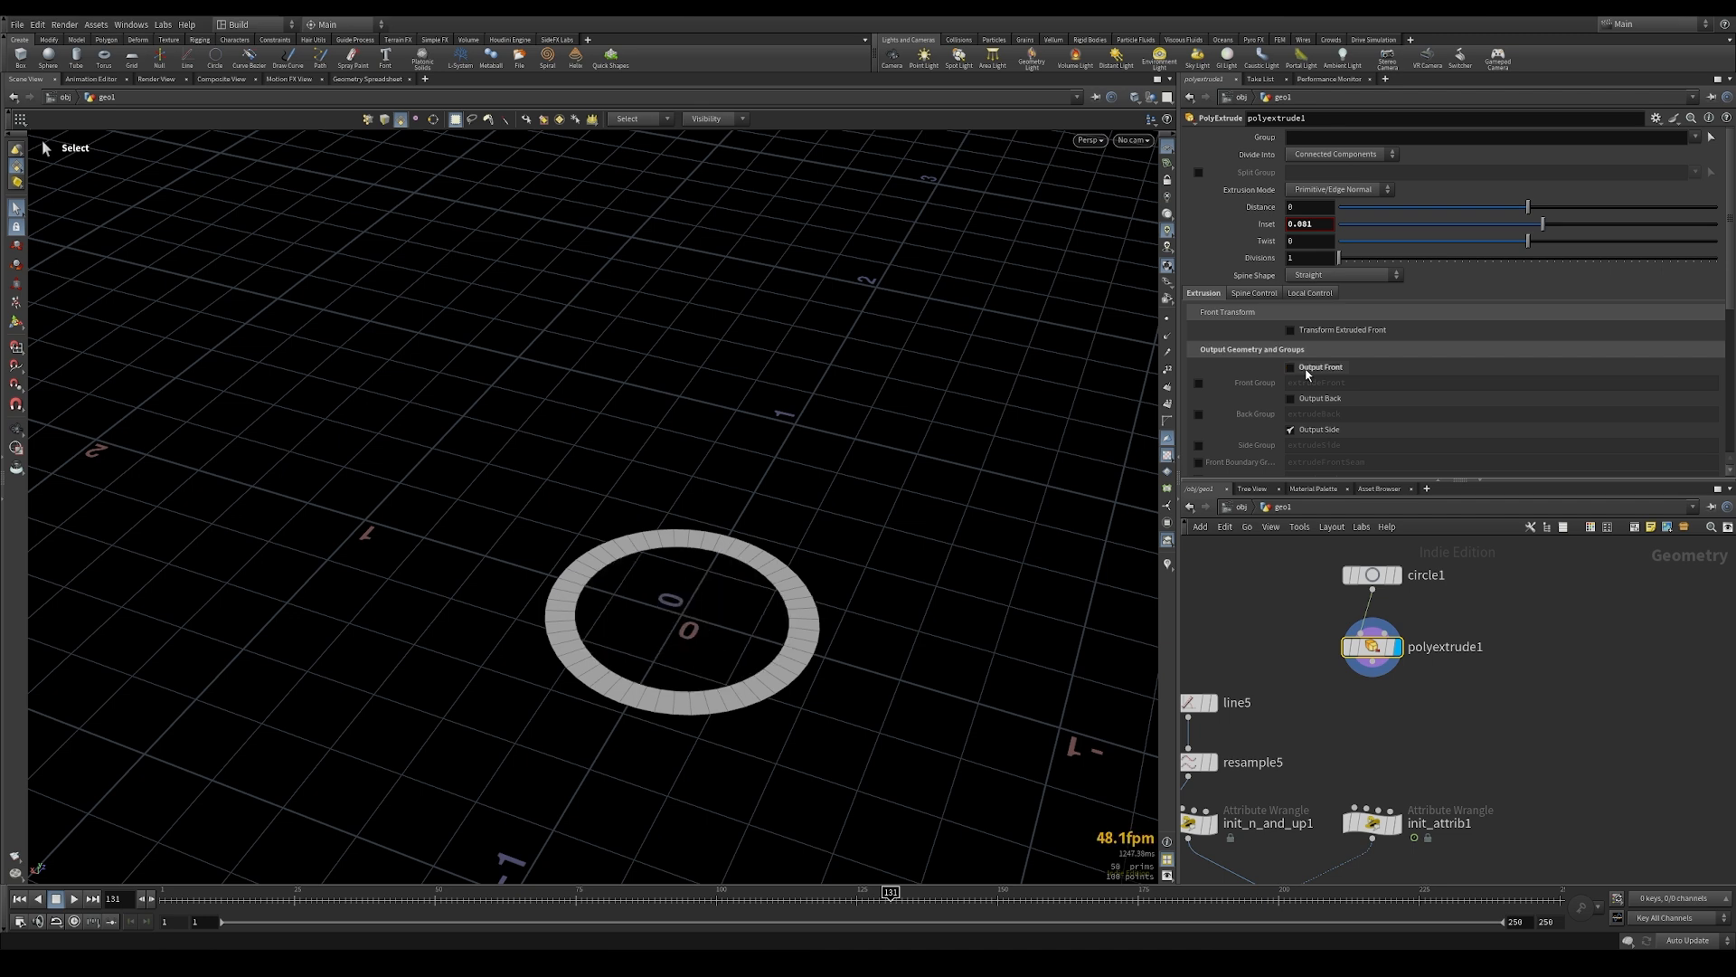
Add and display a Scatter node below polyextrude1 with a forced total count of 82
middle_drag(1369, 710, 1370, 677)
key(Tab)
text(scatter)
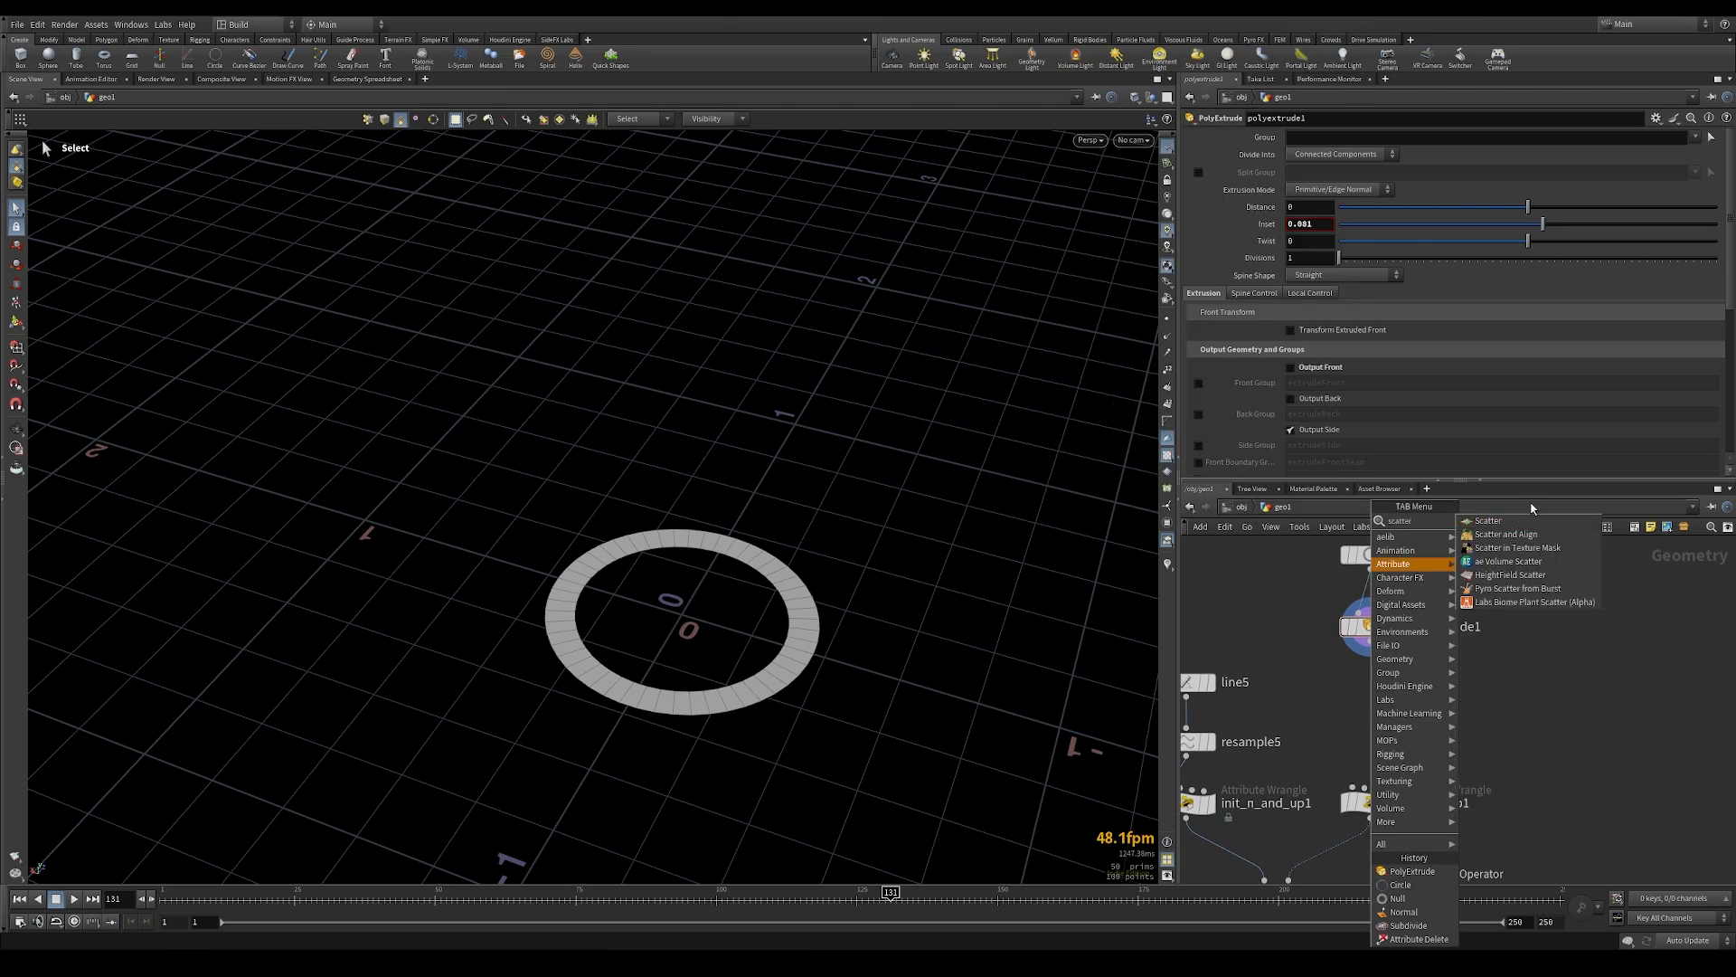
click(1527, 523)
click(1370, 689)
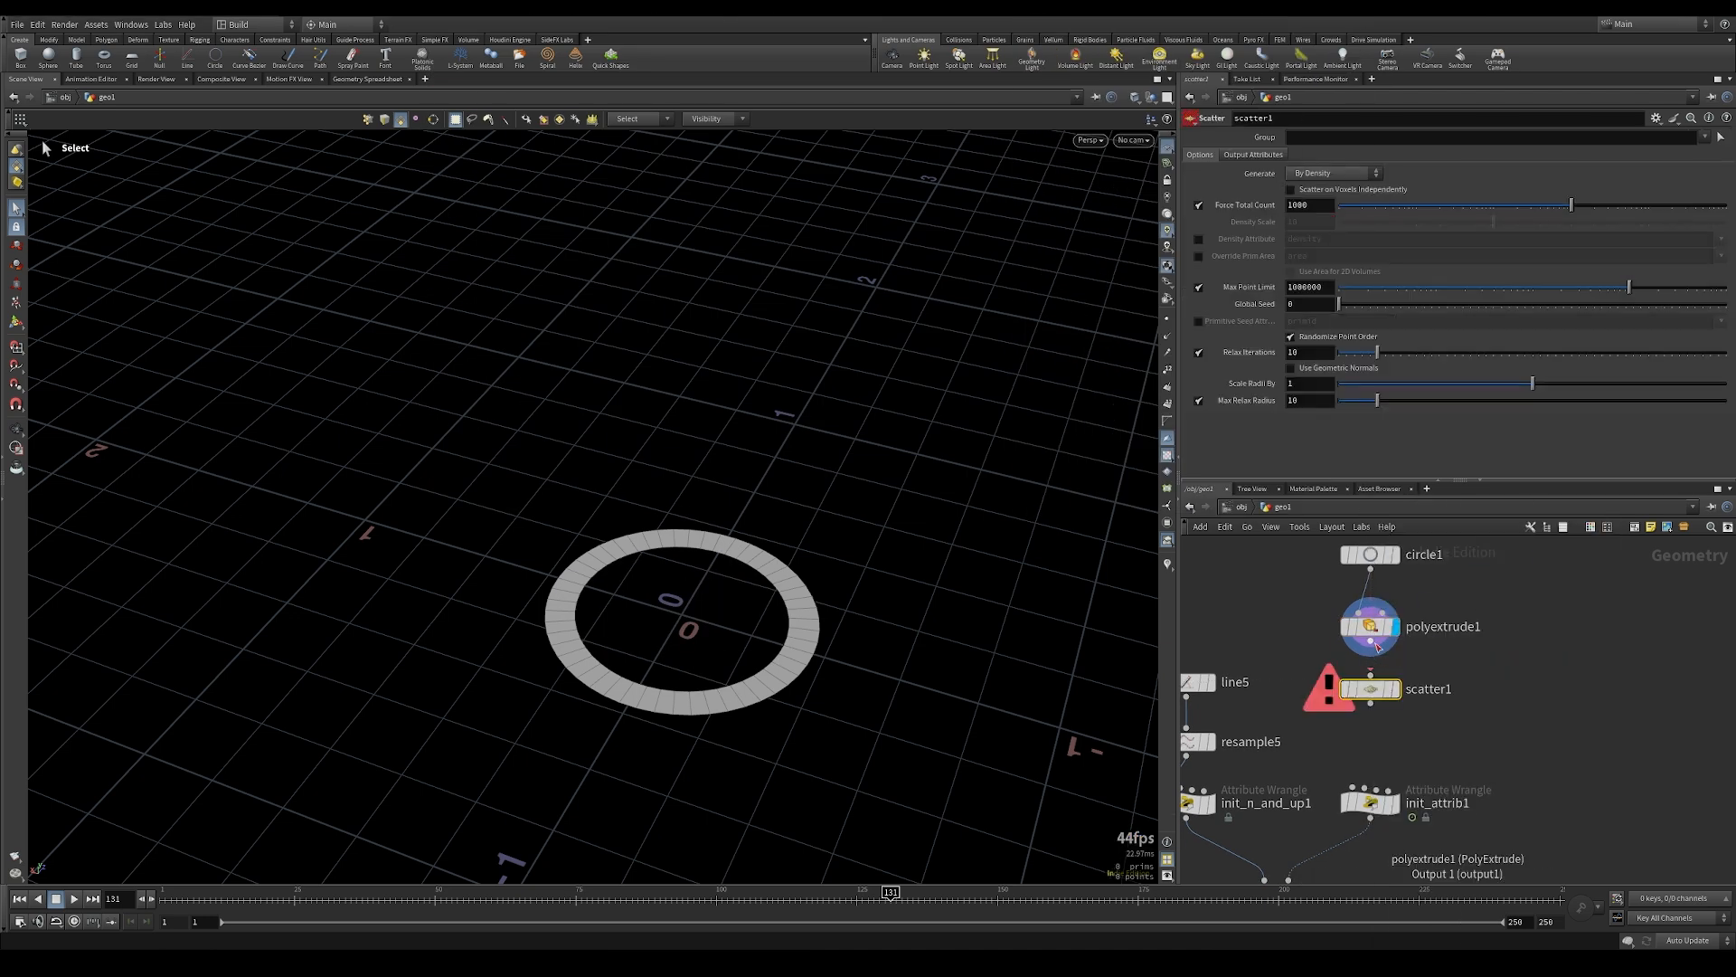
click(1393, 690)
click(1386, 695)
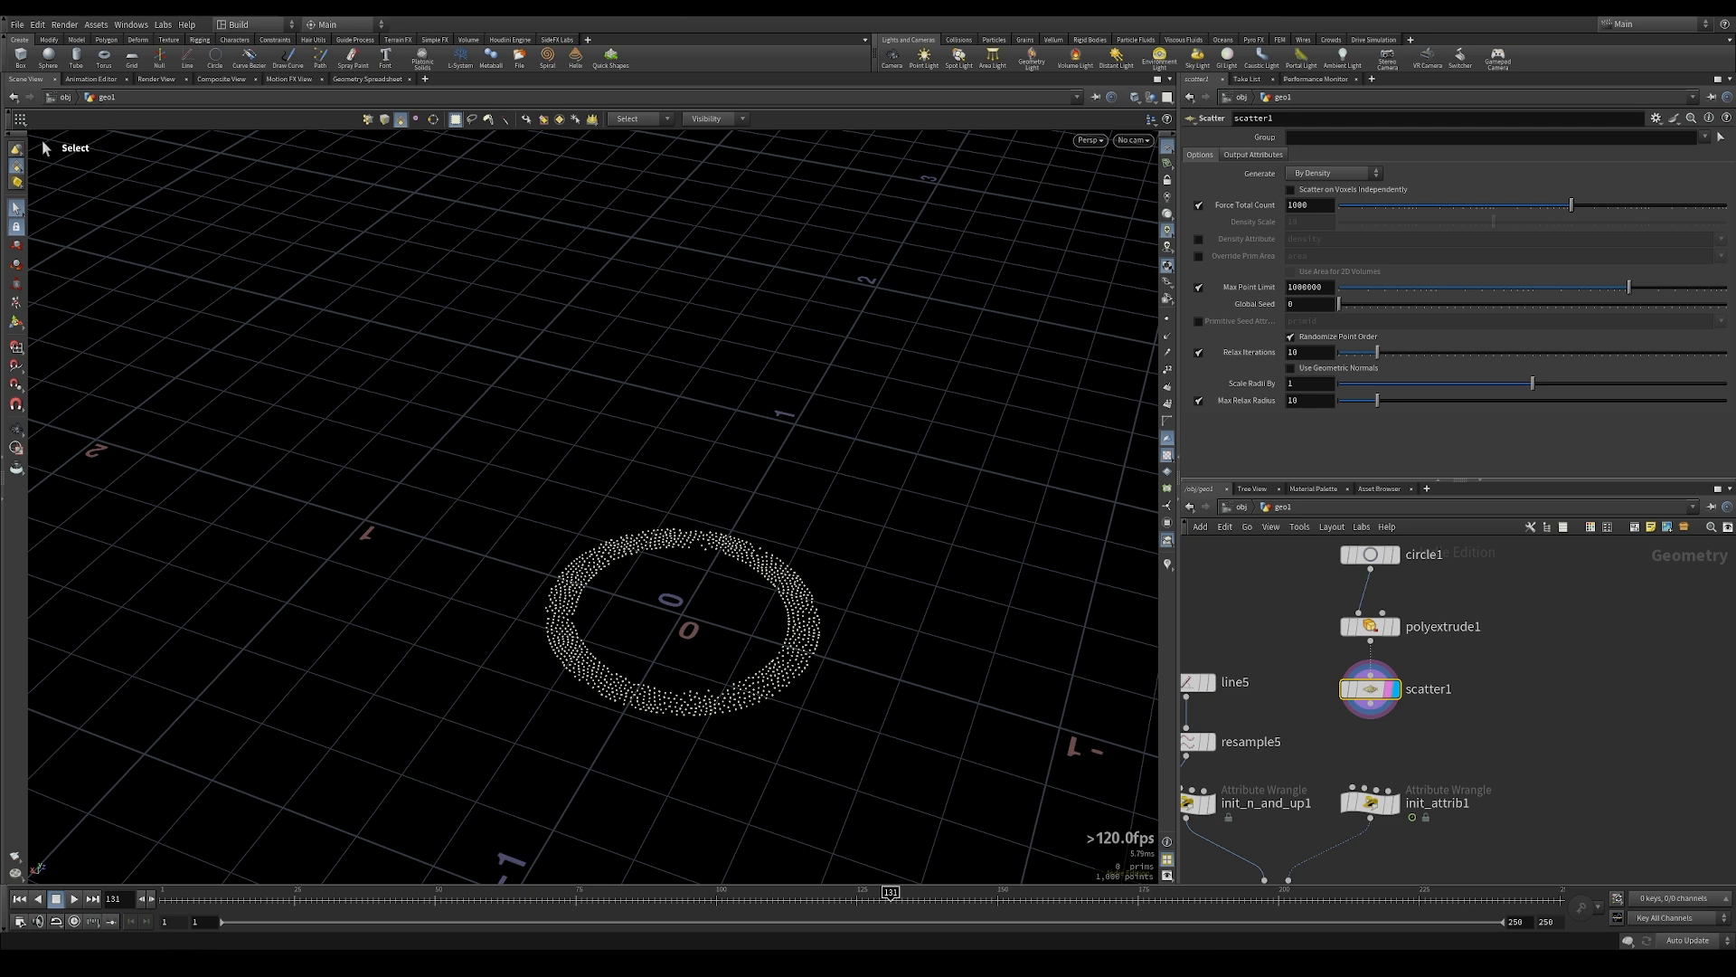
double_click(1304, 207)
text(82)
key(Return)
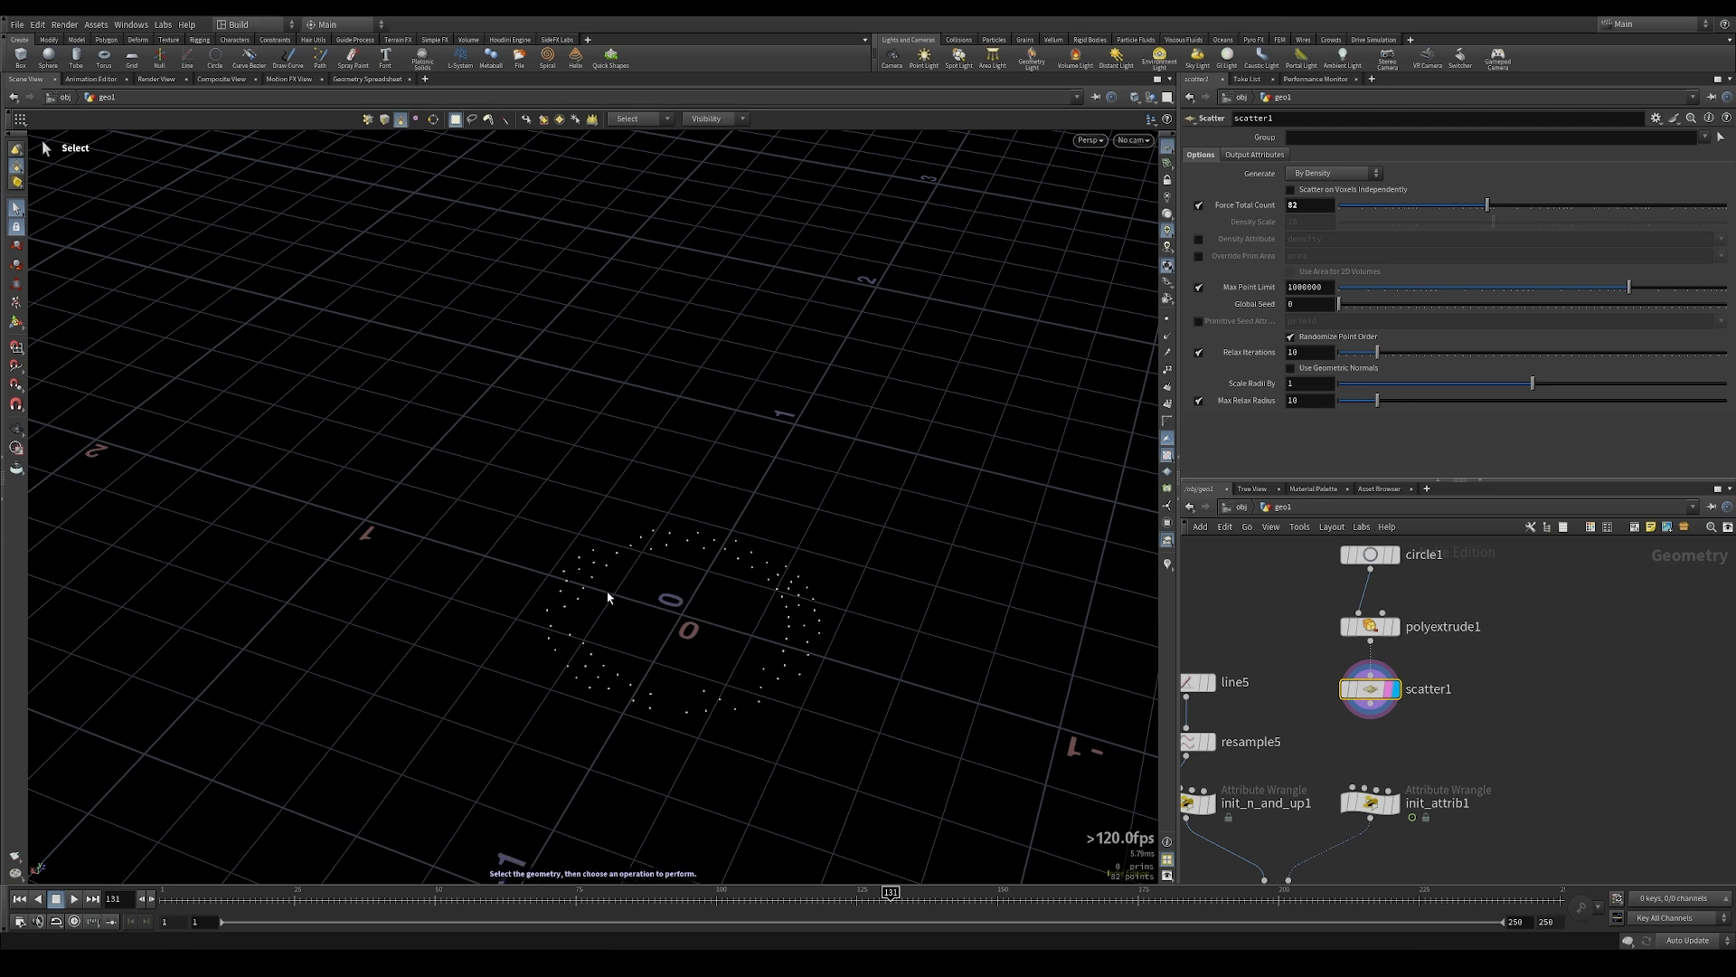
Connect scatter1 to the input of init_attrib1 and display copytopoints5
middle_drag(1555, 681, 1567, 568)
click(1365, 631)
drag(1383, 598, 1384, 673)
click(1310, 779)
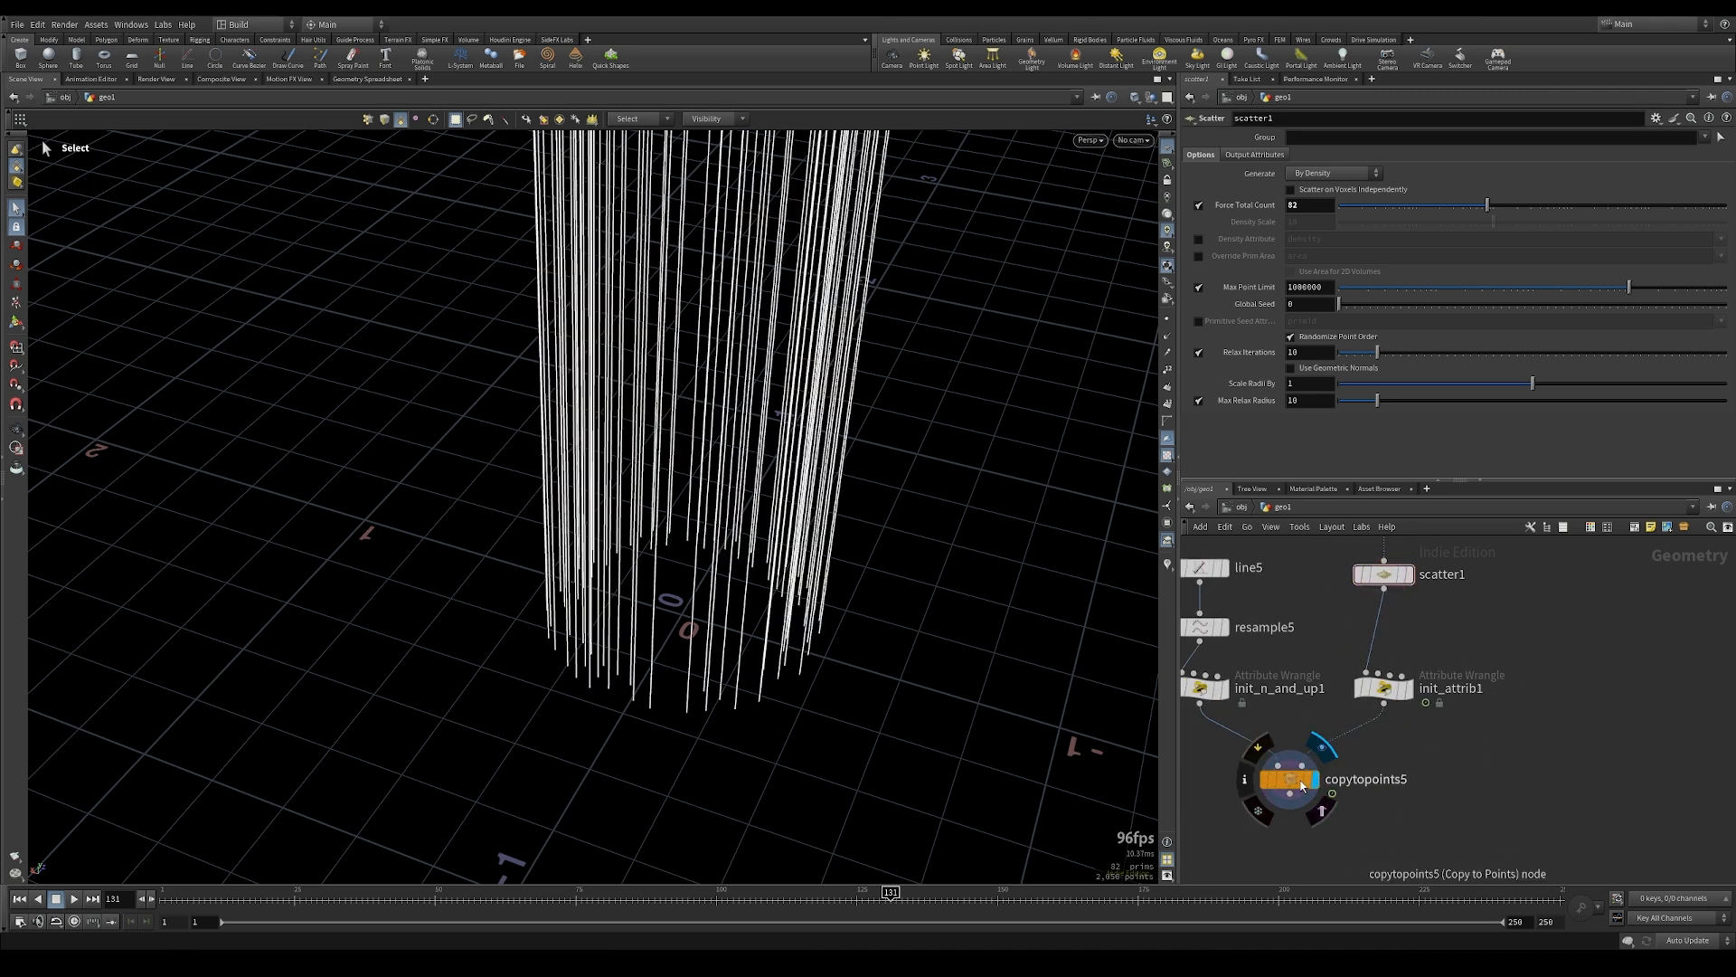
click(1292, 779)
key(f)
drag(586, 547, 604, 507)
Delete the bounding-box, nrmY, @N and pscale lines from the init_attrib1 code
click(1410, 687)
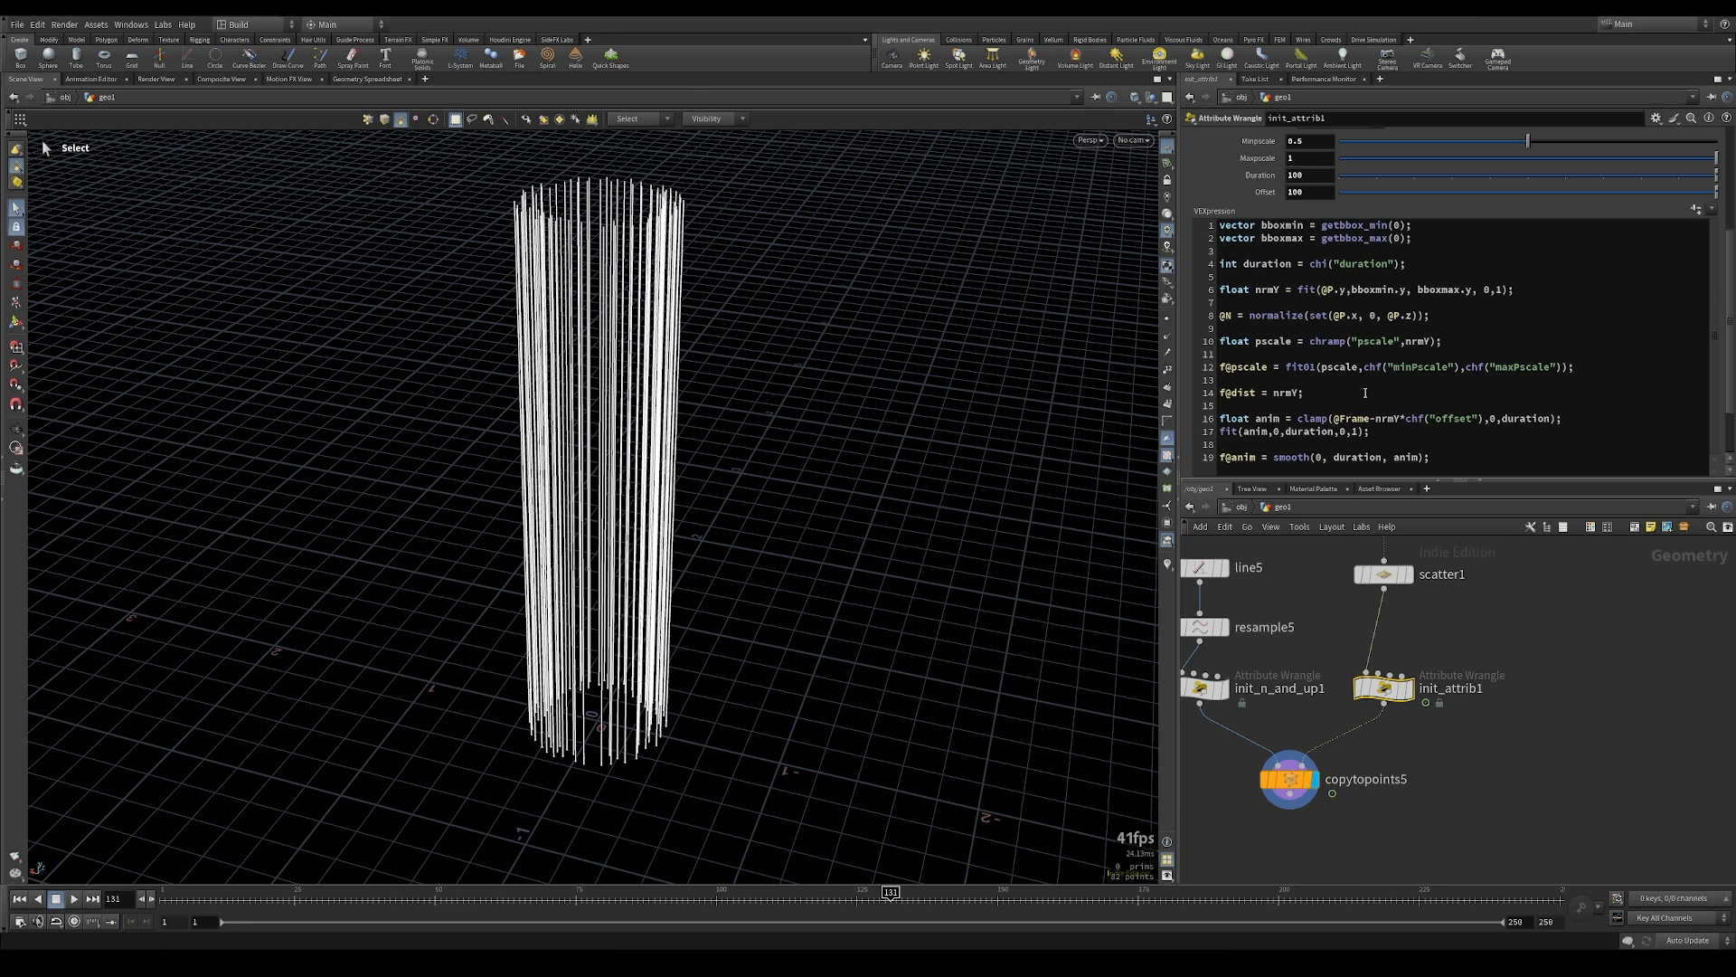
drag(1578, 370, 1198, 281)
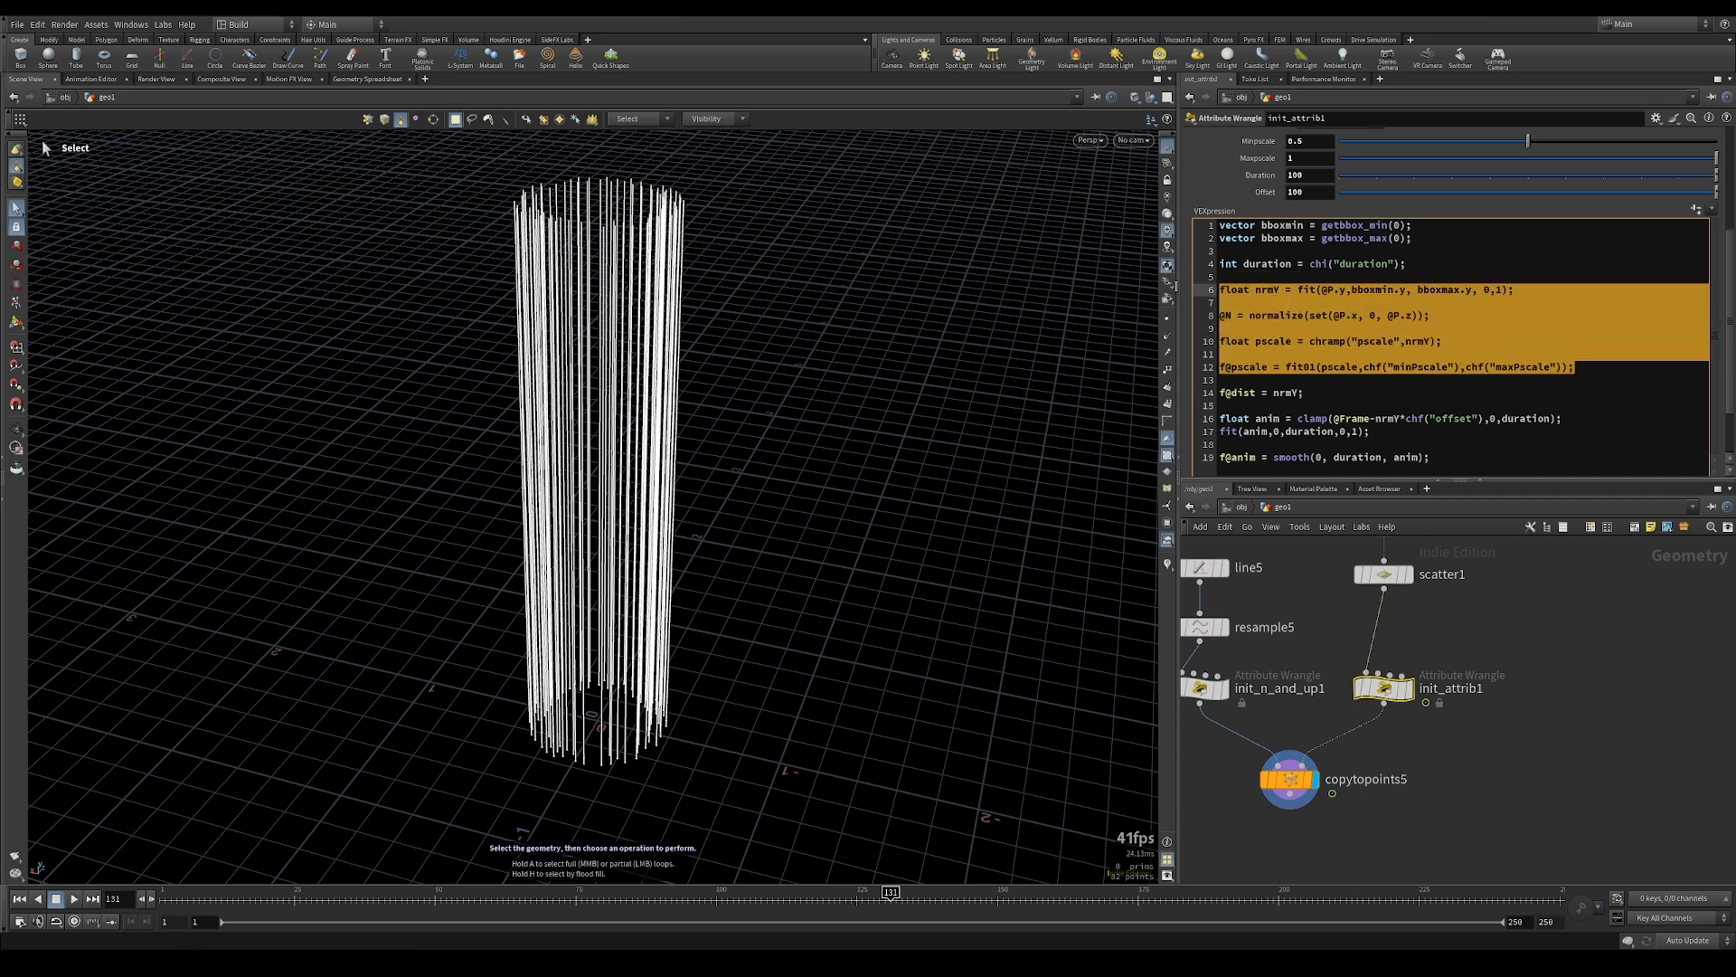
key(BackSpace)
key(BackSpace)
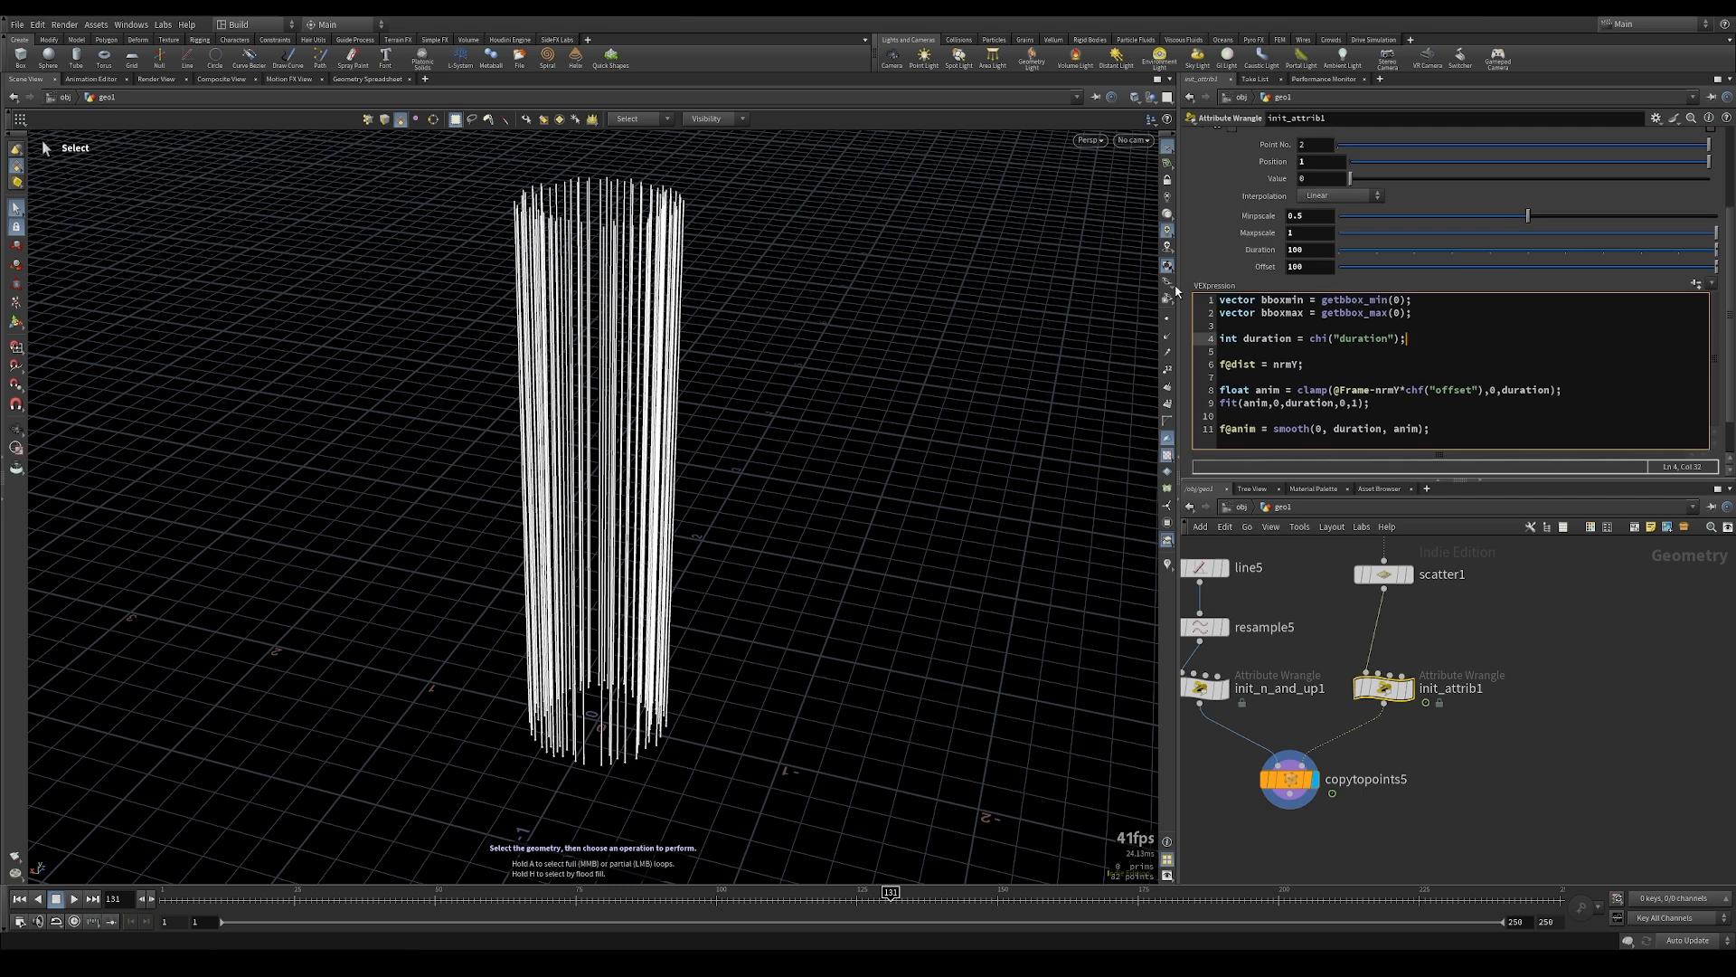
drag(1216, 300, 1412, 314)
key(BackSpace)
key(Delete)
key(Delete)
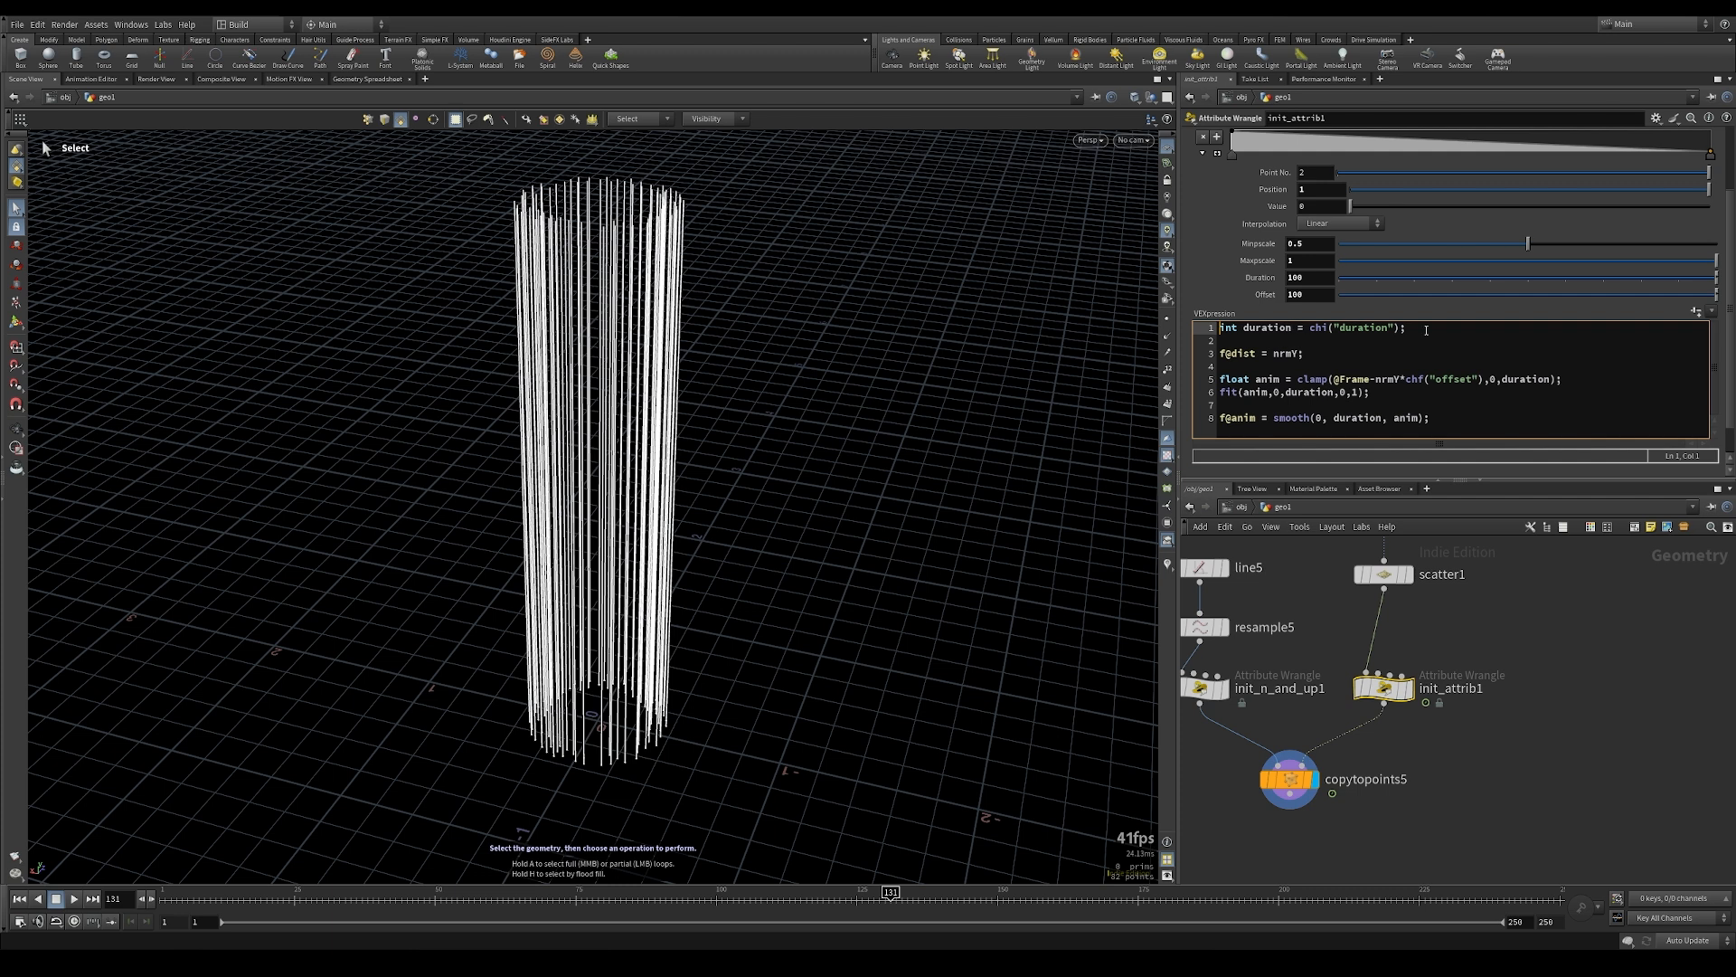
Move the float anim line directly below the int duration line in the init_attrib1 code
drag(1220, 379, 1596, 378)
key(ctrl+x)
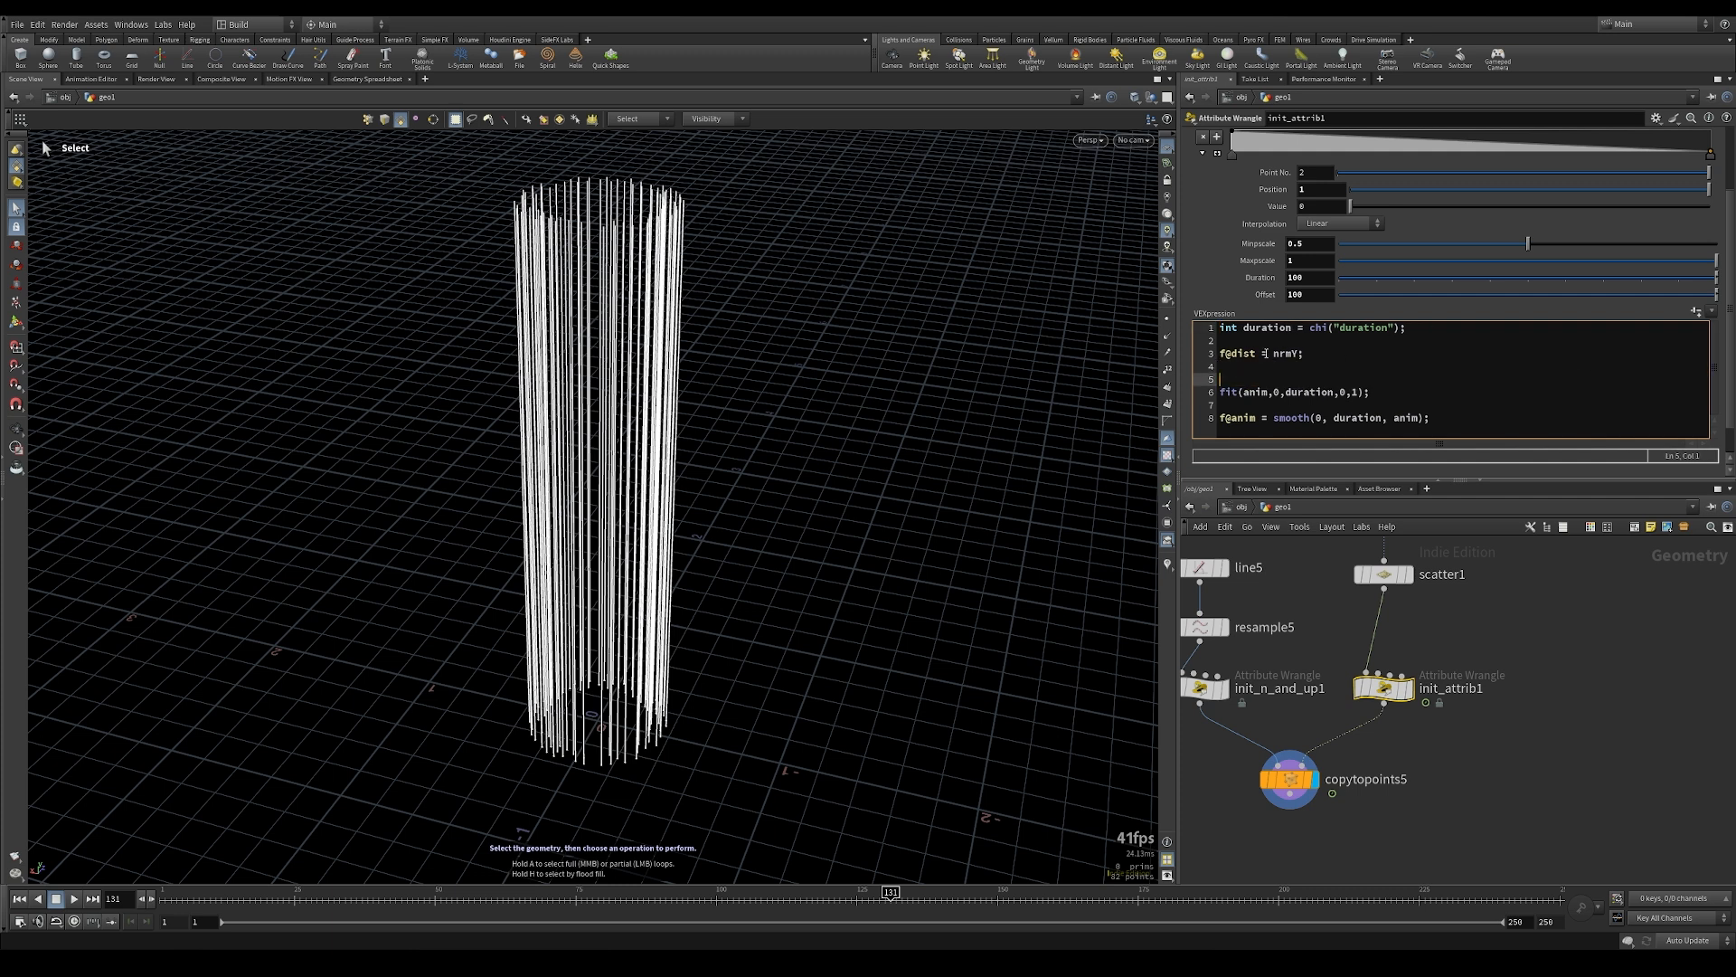
click(1254, 340)
key(ctrl+v)
key(Return)
key(Return)
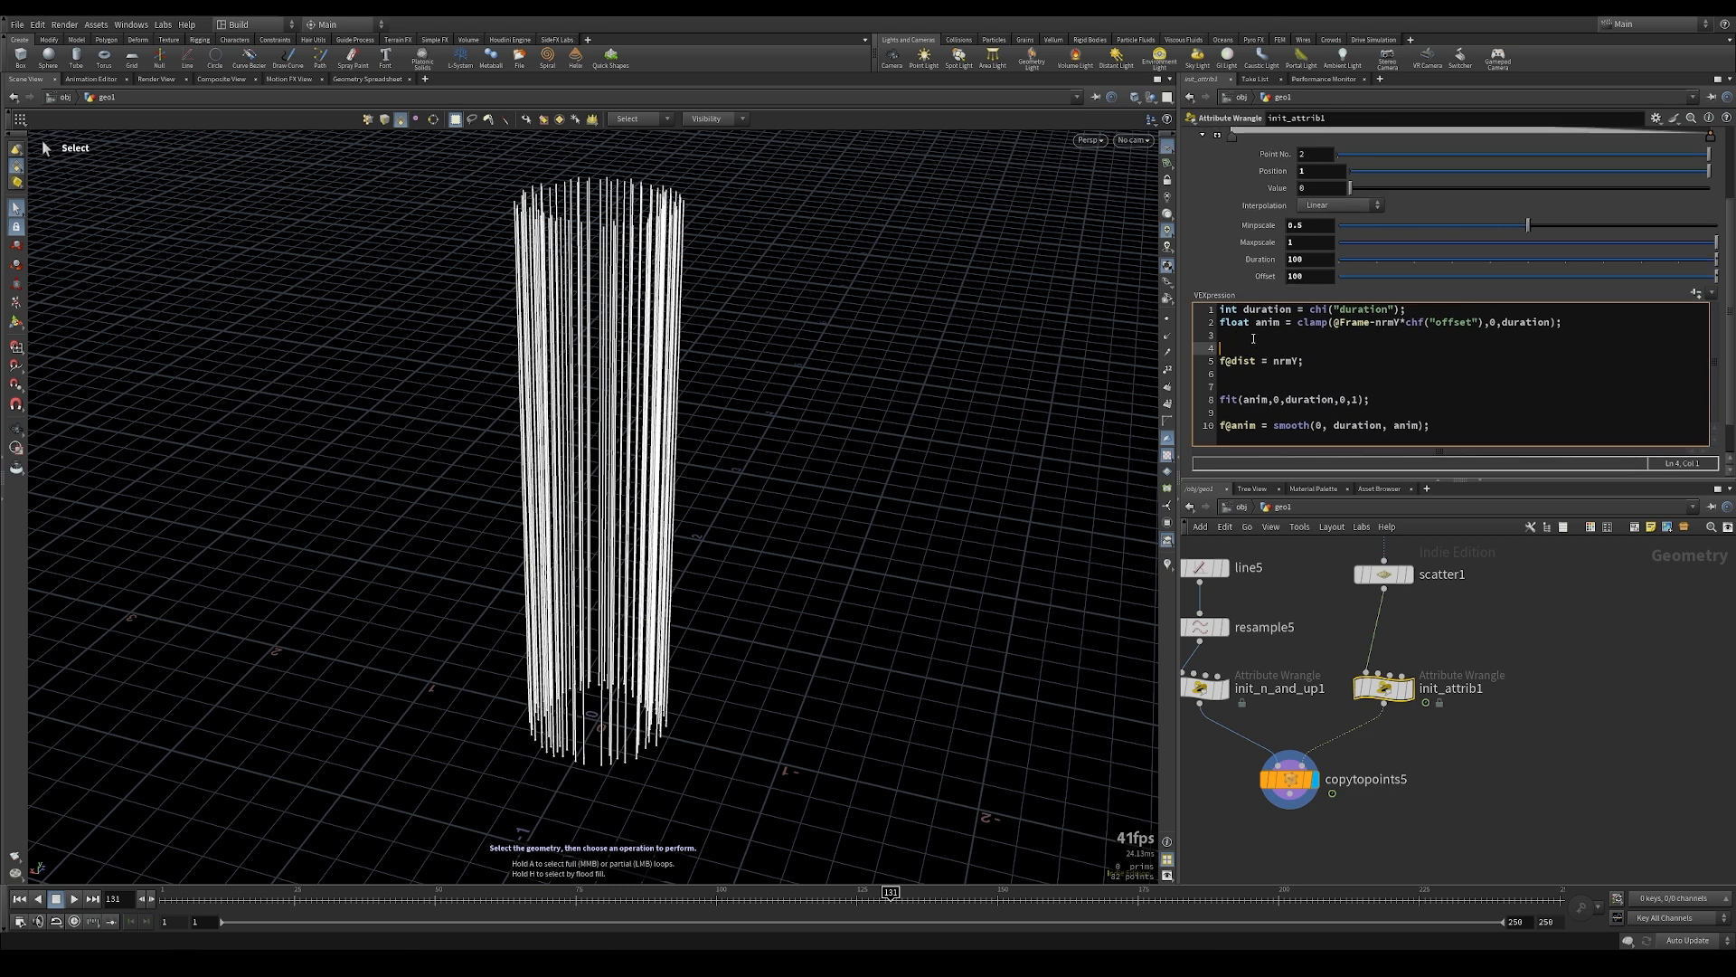
Replace nrmY with distance in the f@dist and float anim lines
click(1347, 364)
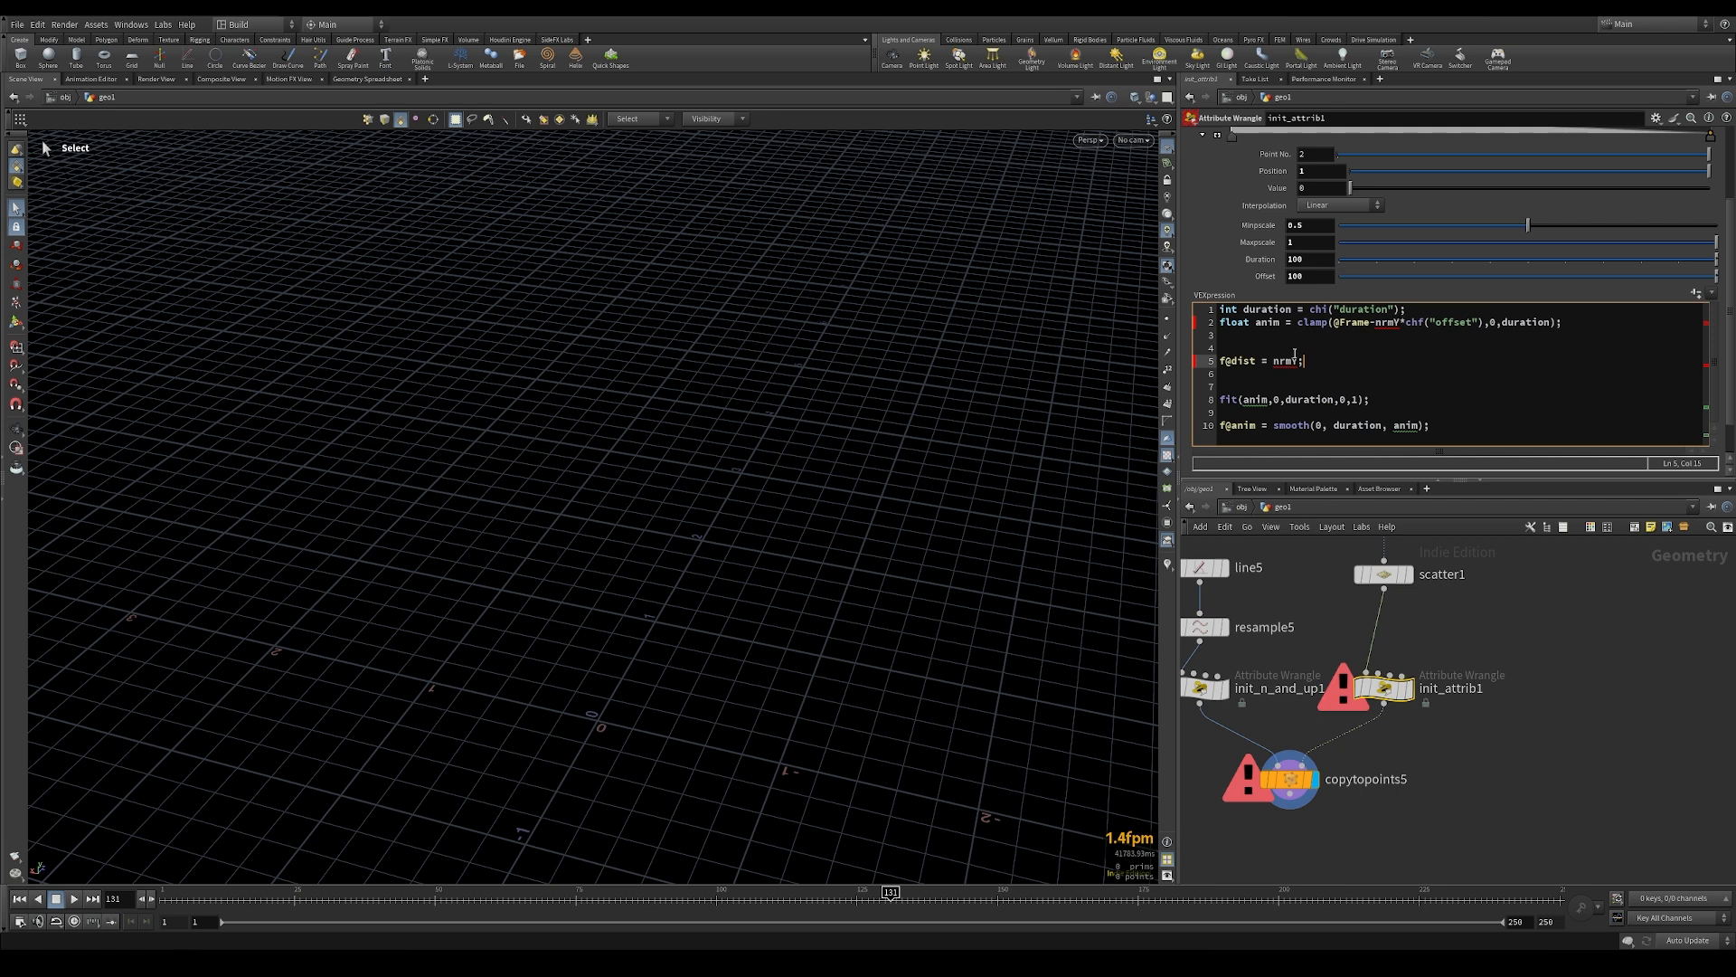
double_click(1283, 362)
text(distance)
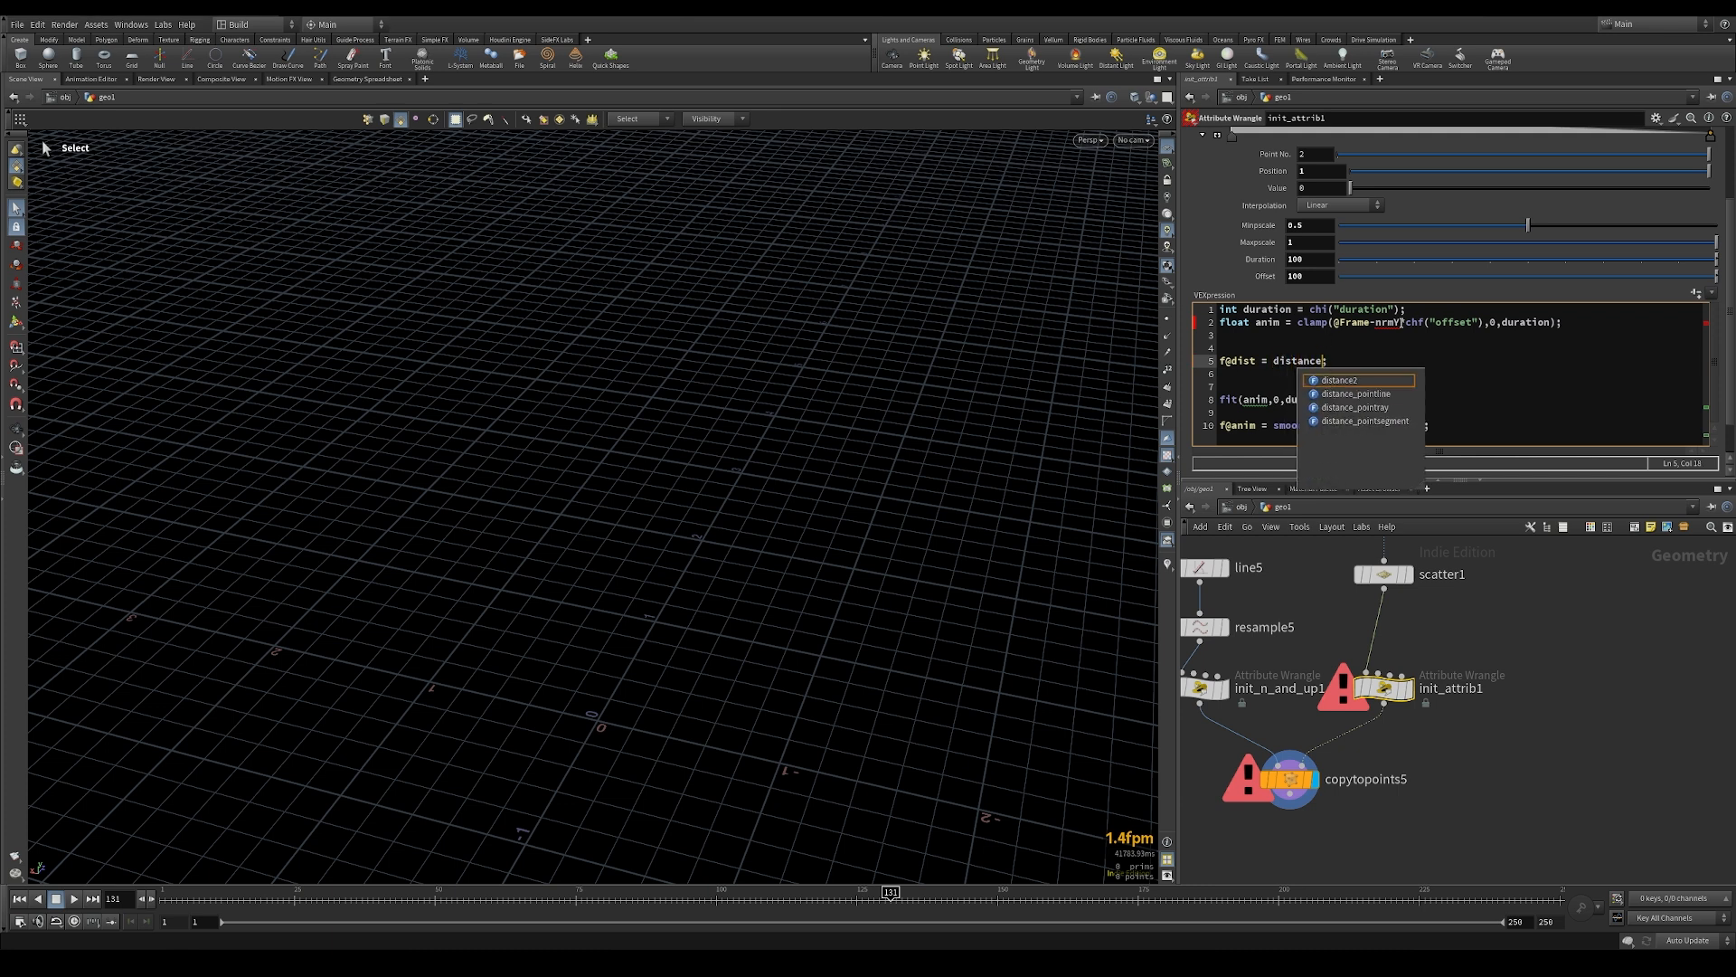
double_click(1388, 323)
text(distance)
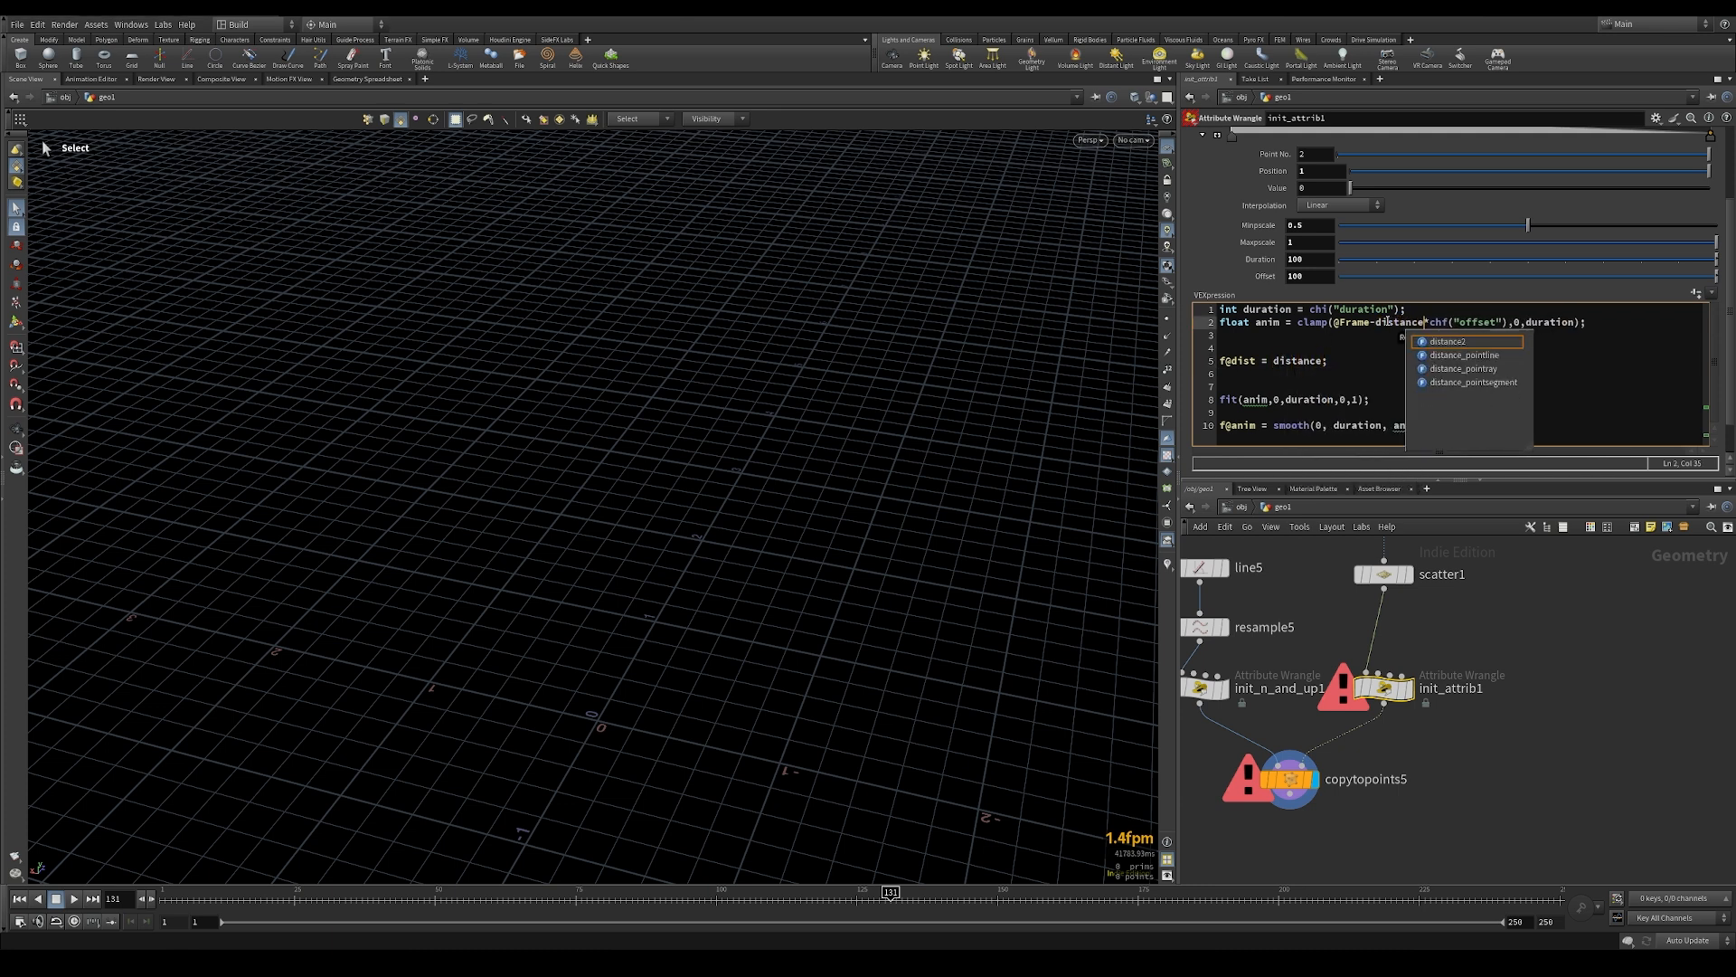
key(Escape)
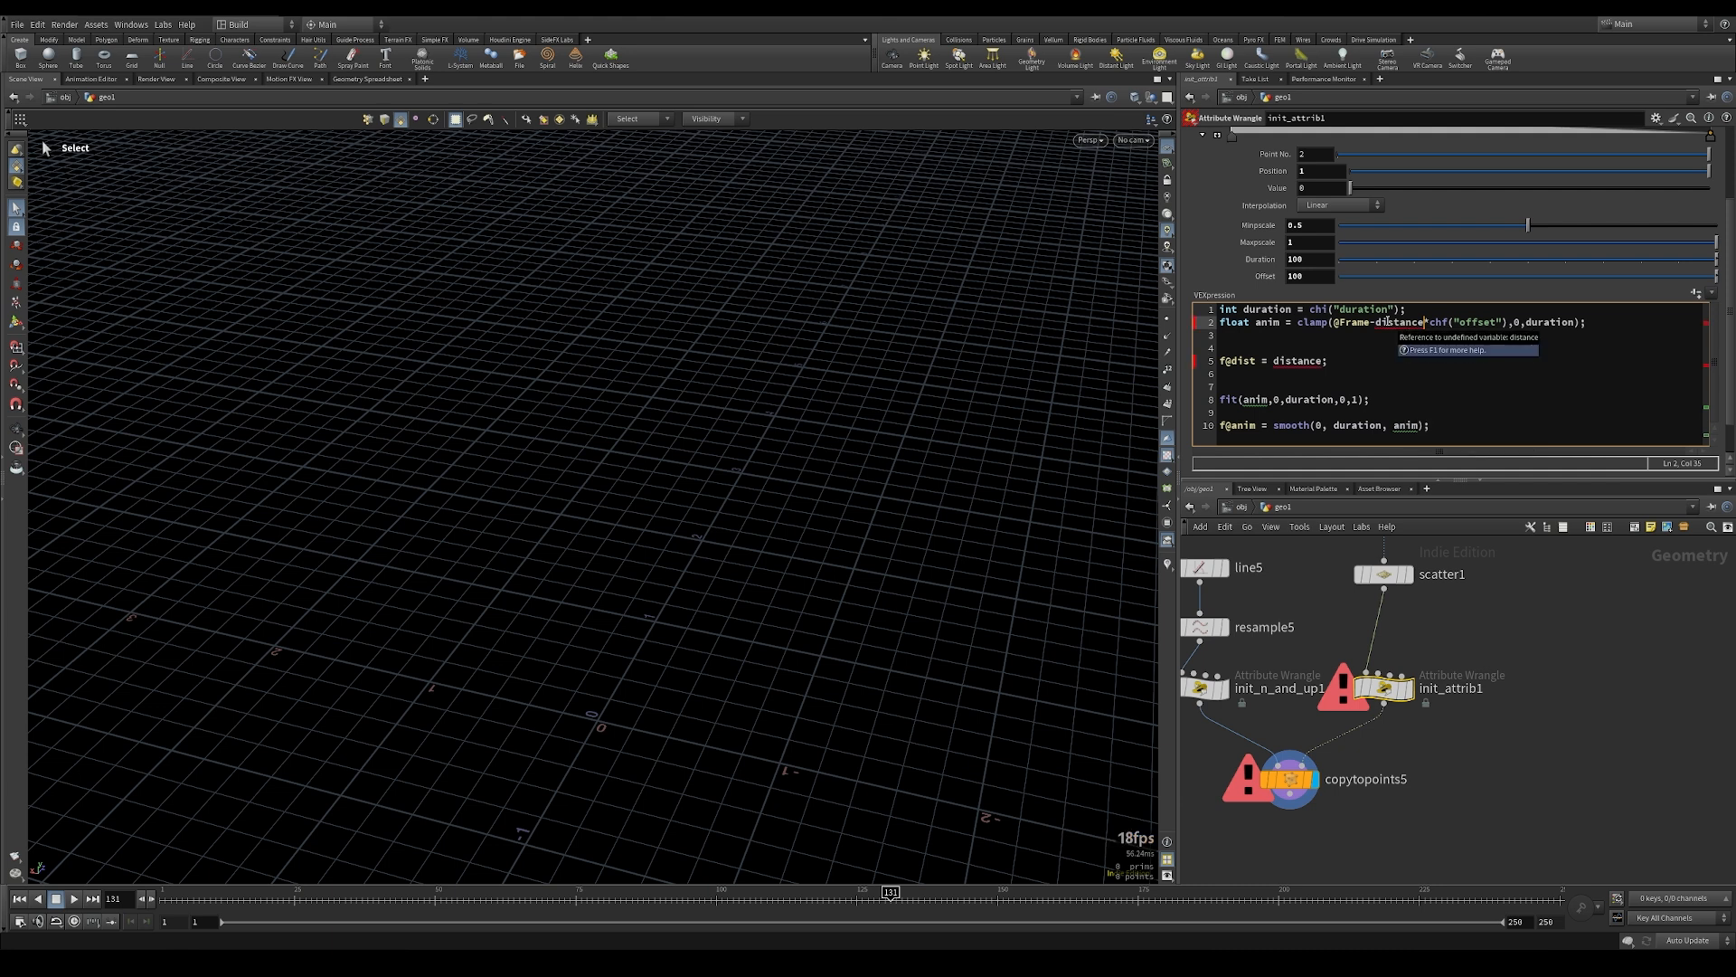
Declare float distance = length(@P); at the start of the init_attrib1 code
click(1218, 308)
key(Return)
key(Return)
key(Return)
key(Up)
key(Up)
key(Up)
text(float distance)
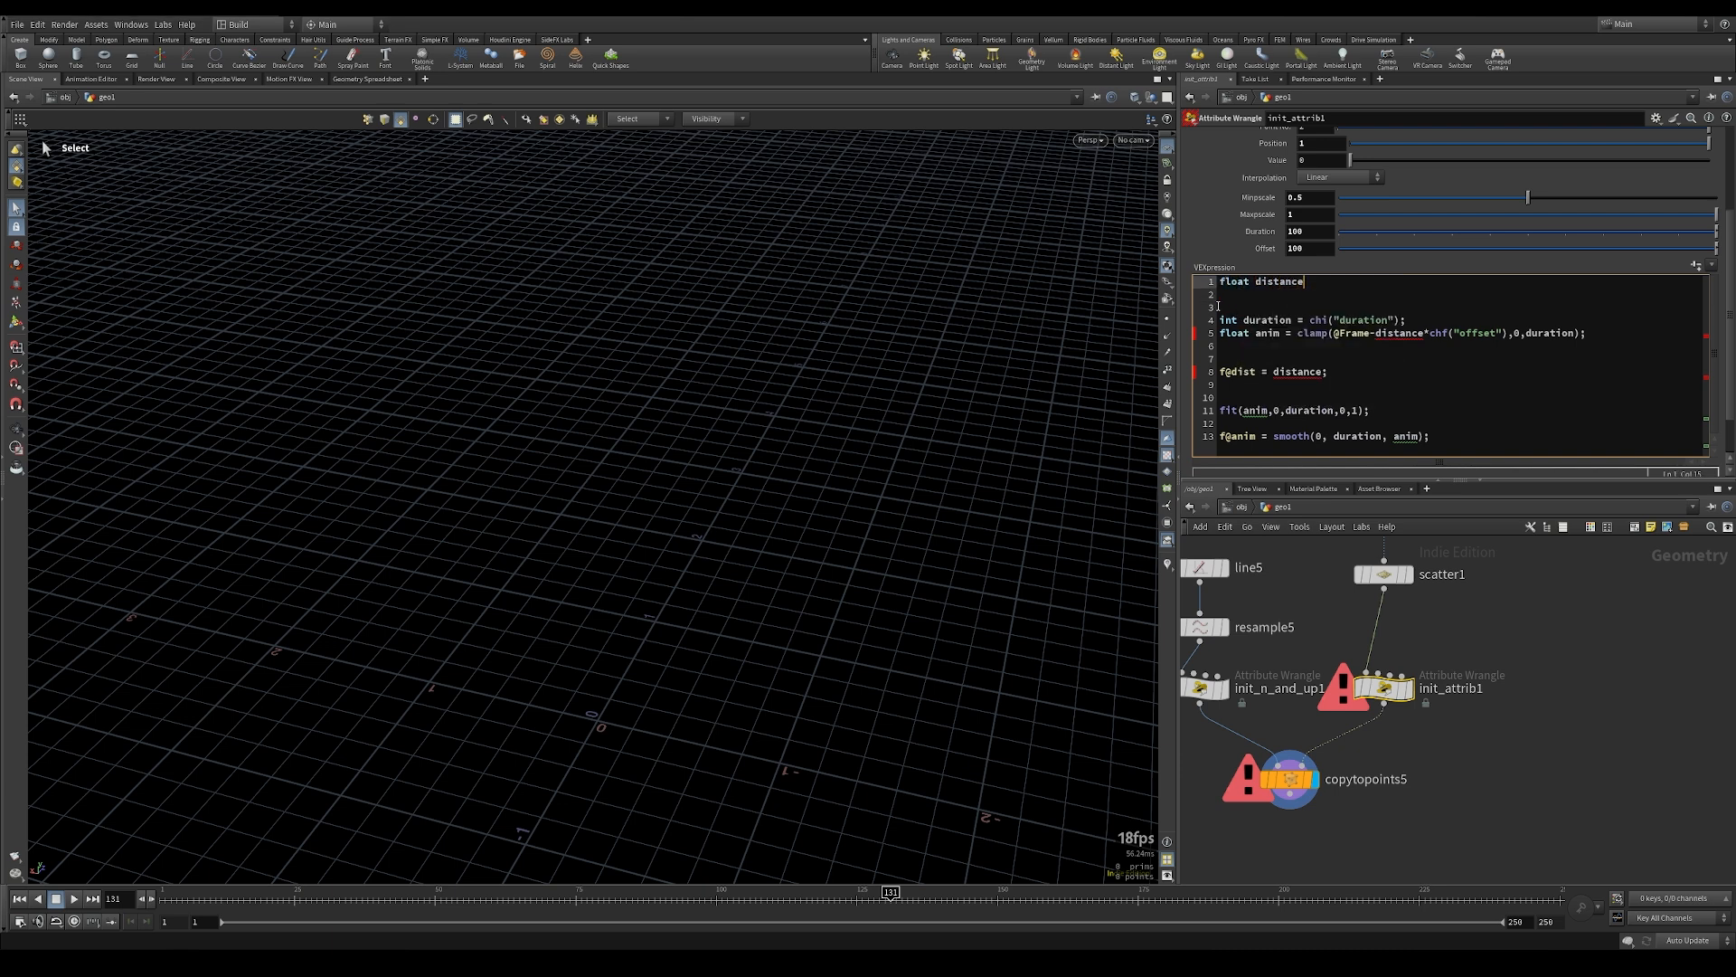
text( = length(@P);)
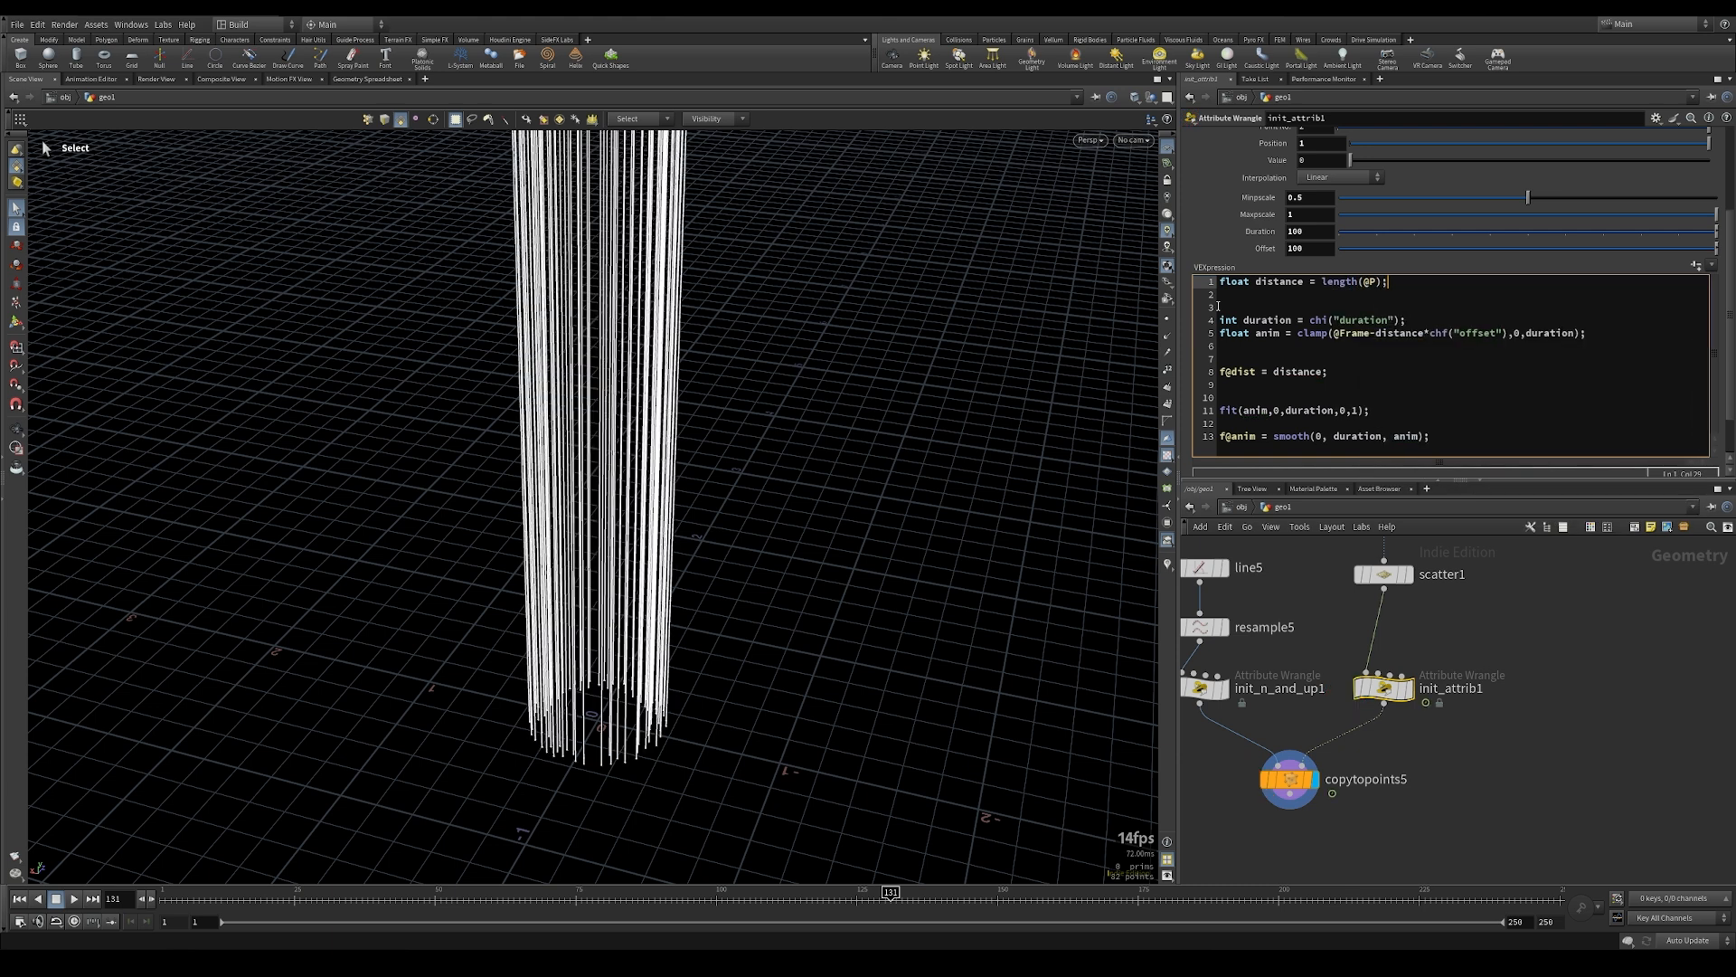
Display init_attrib1 and visualize its dist attribute on the scattered points
click(1406, 692)
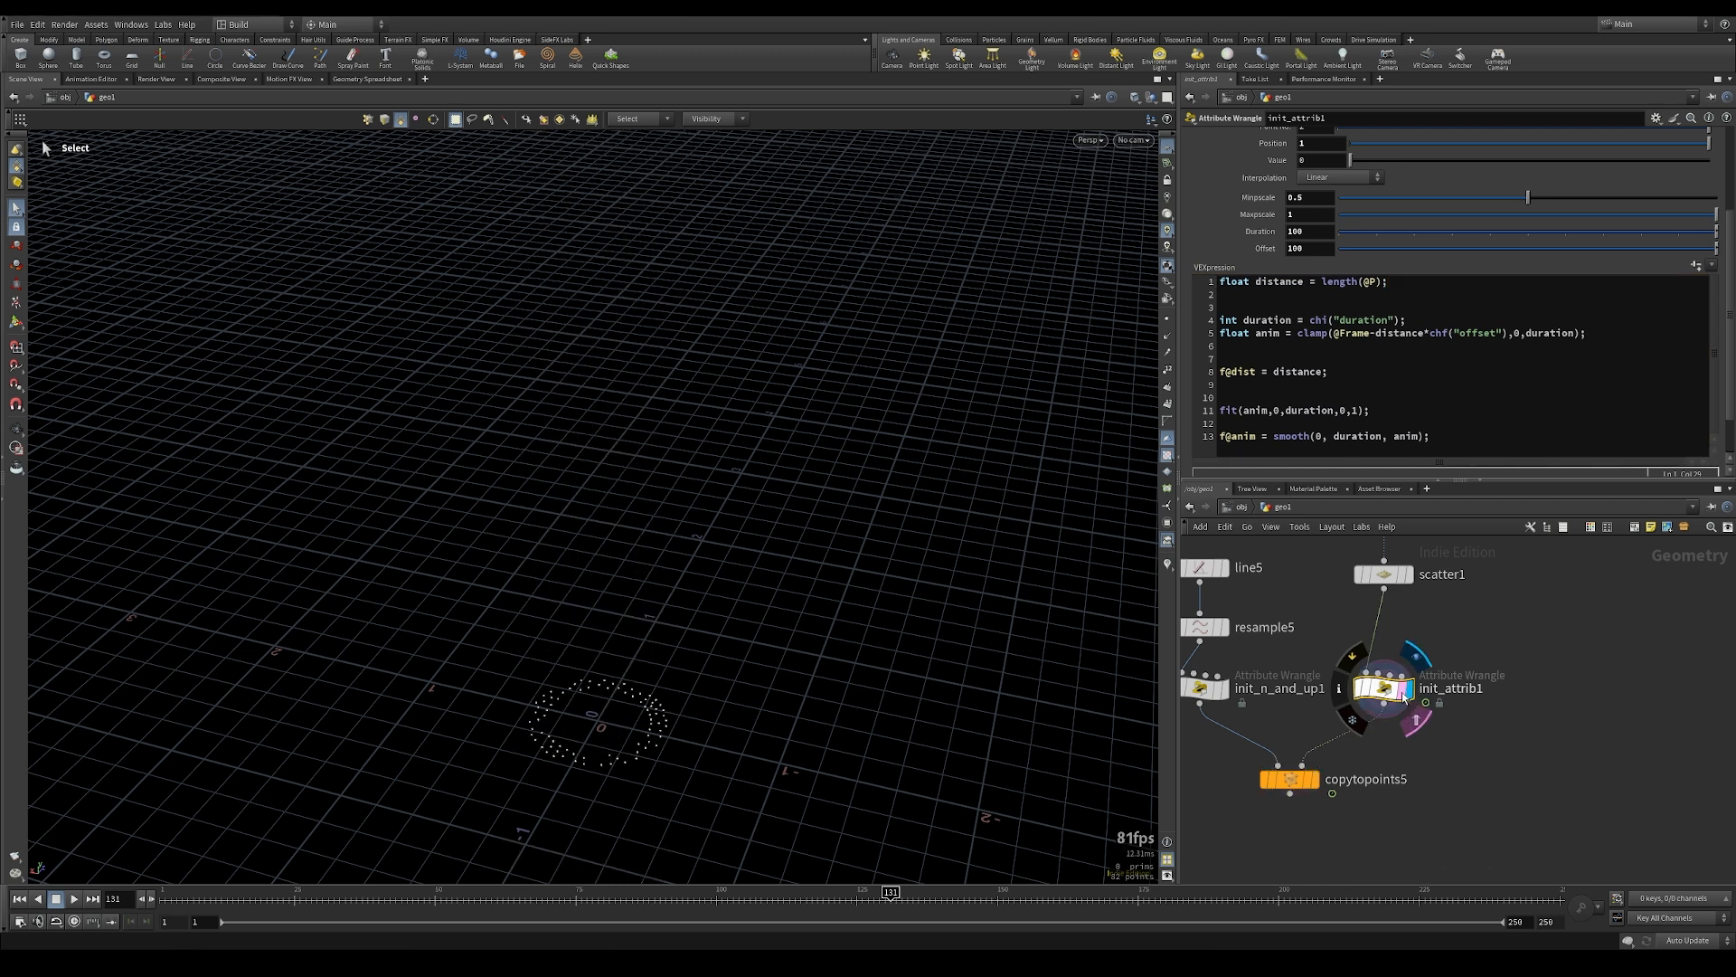
click(1339, 688)
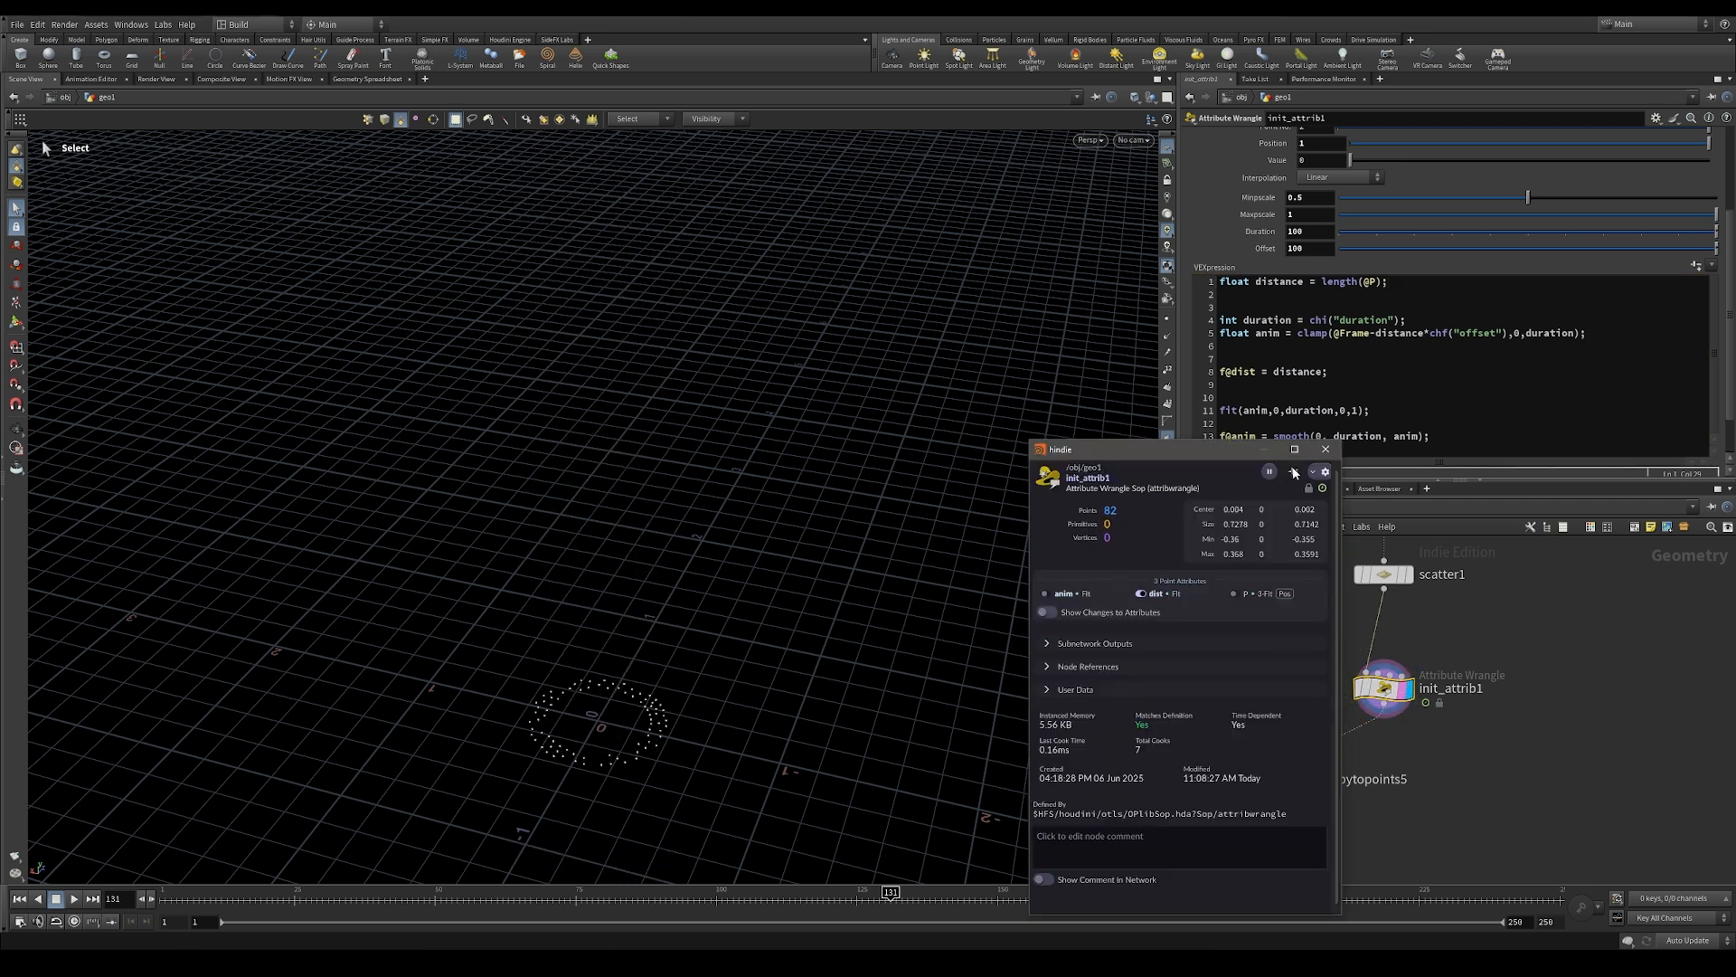
click(1326, 449)
alt+right_drag(549, 756, 1039, 697)
alt+middle_drag(760, 671, 813, 516)
alt+drag(814, 515, 815, 560)
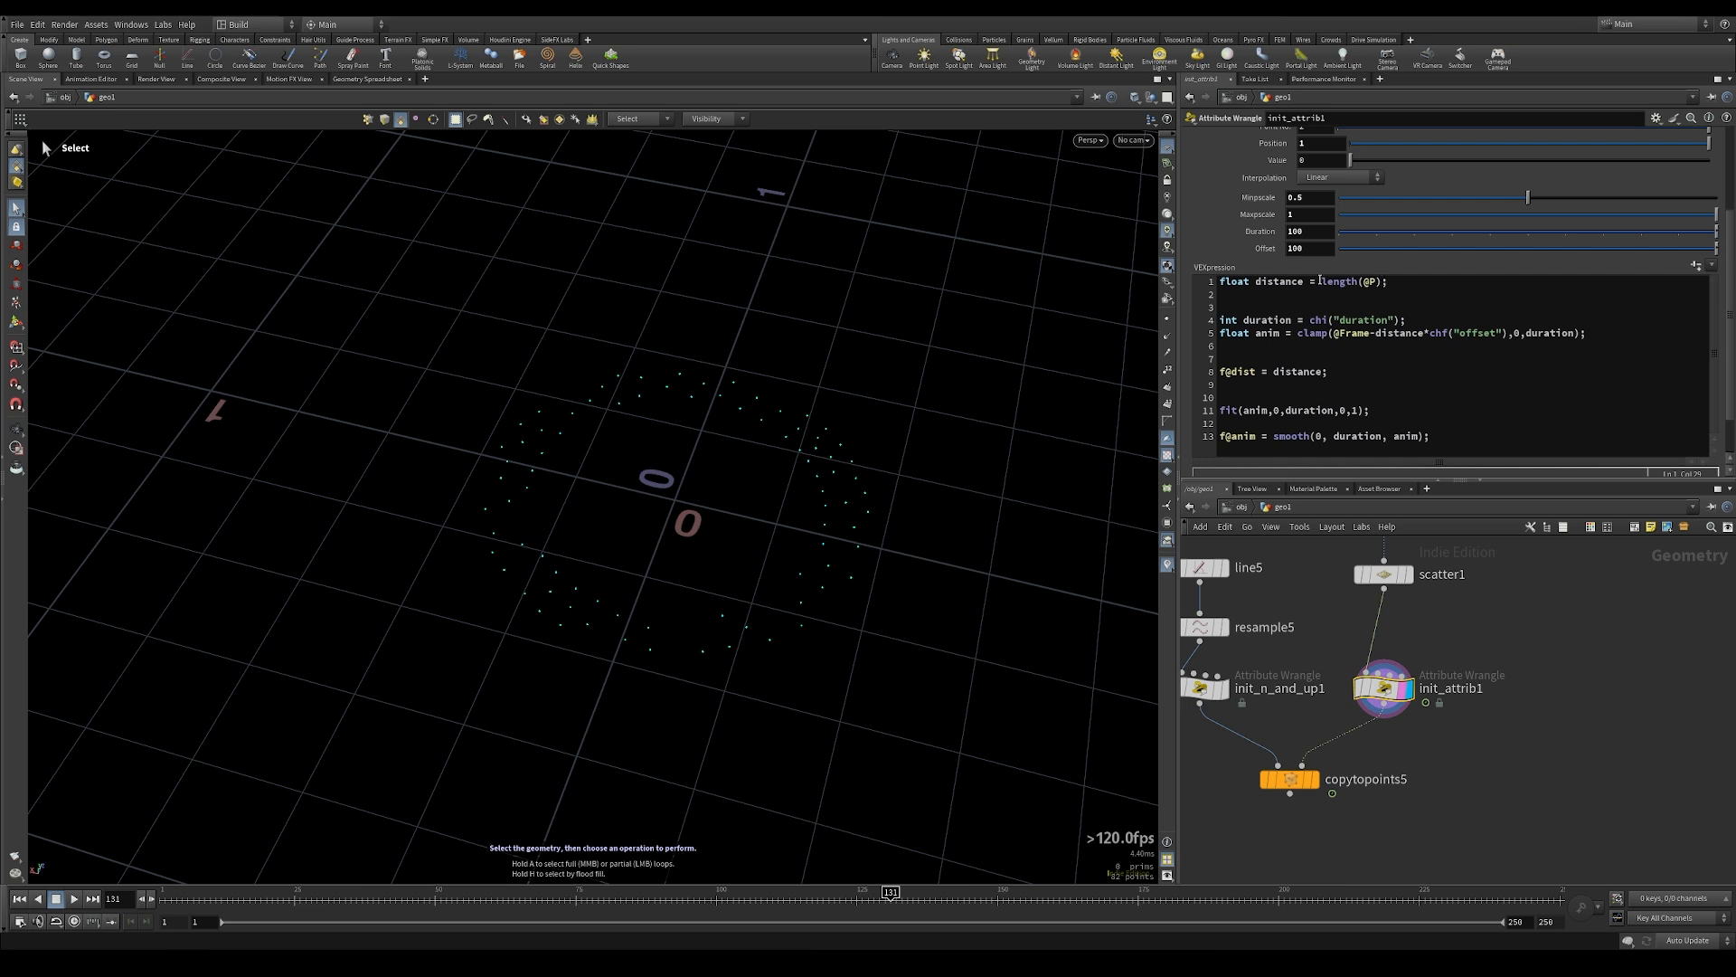
Change the distance expression to fit(length(@P),chf("mindist"),chf("maxdist"),1,0) and create its channel parameters
click(1321, 282)
text(fit()
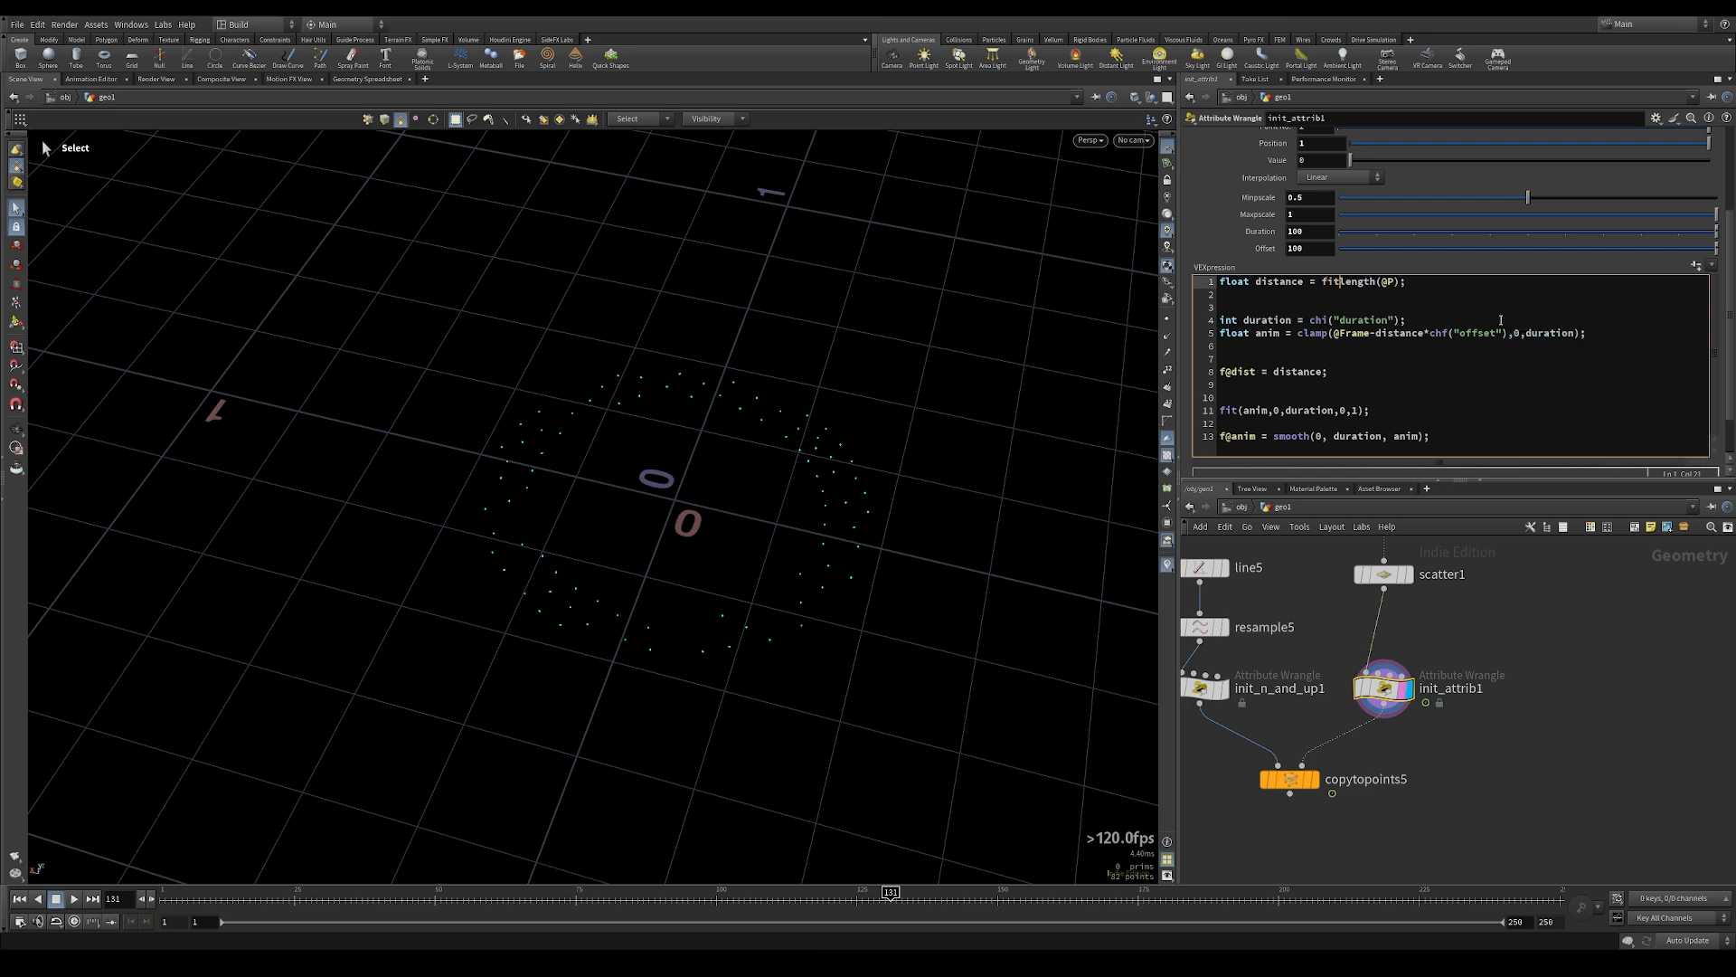
click(1403, 283)
text(,chf("mindist"),chf("maxdist");)
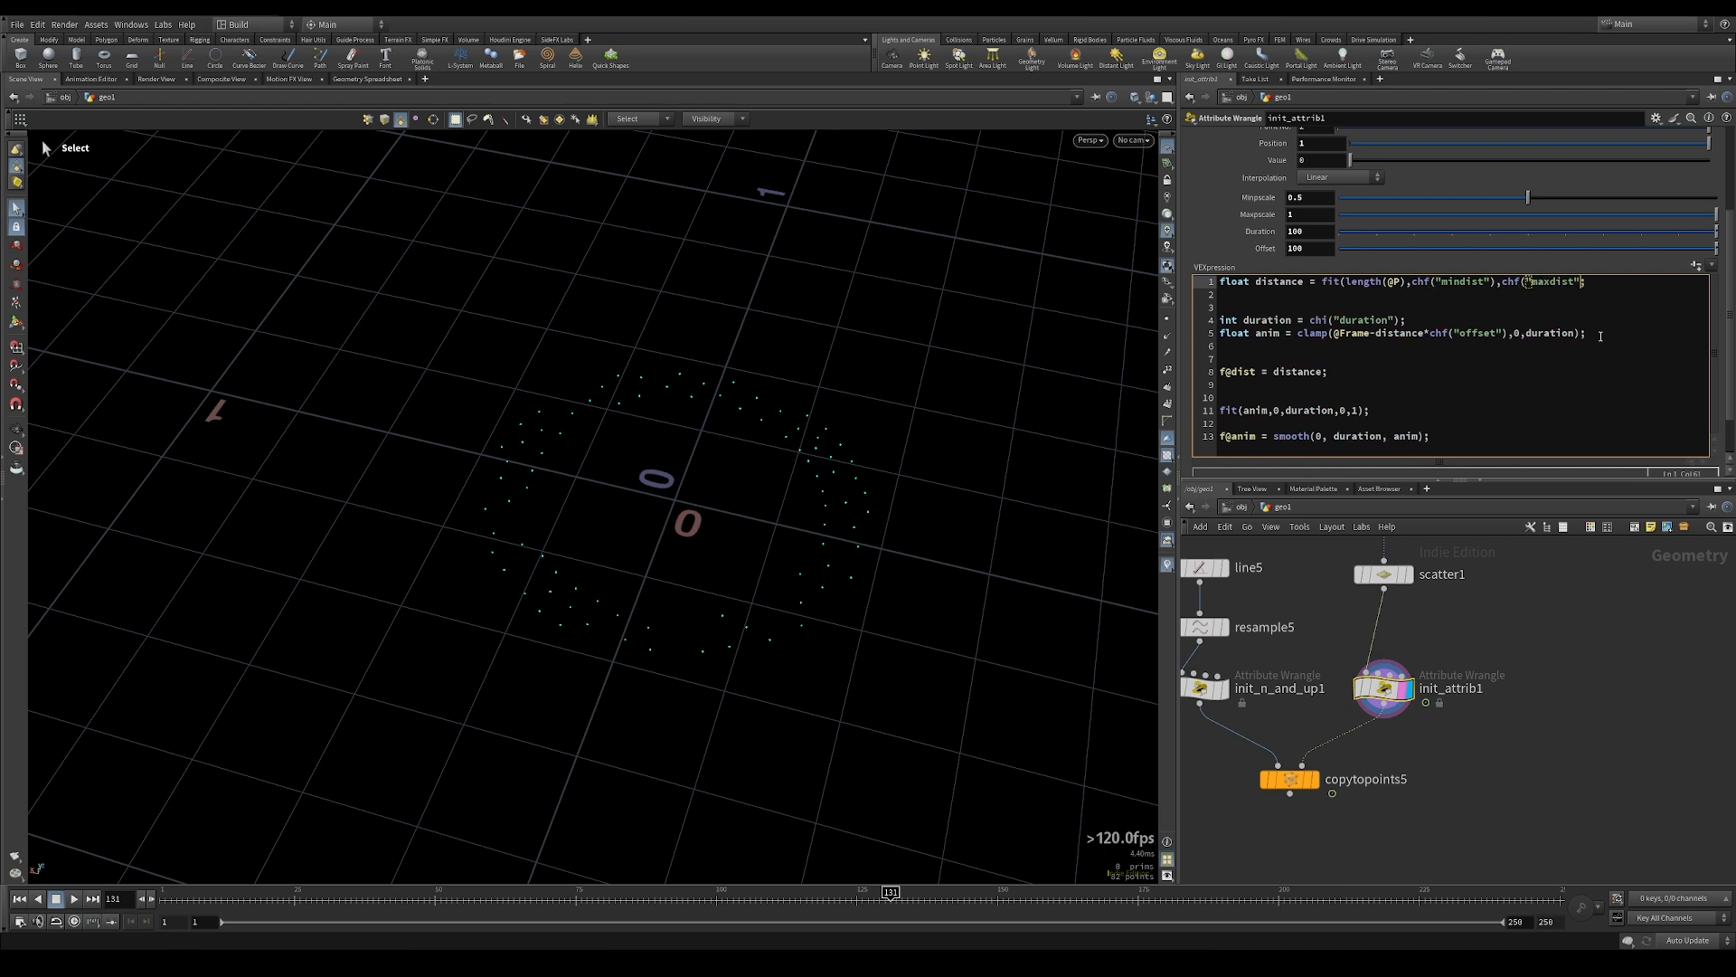
text(,1,0))
click(1695, 267)
Delete the leftover pscale ramp, Minpscale and Maxpscale spare parameters from init_attrib1
scroll(1730, 291, down, 3)
scroll(1730, 291, up, 3)
right_click(1206, 210)
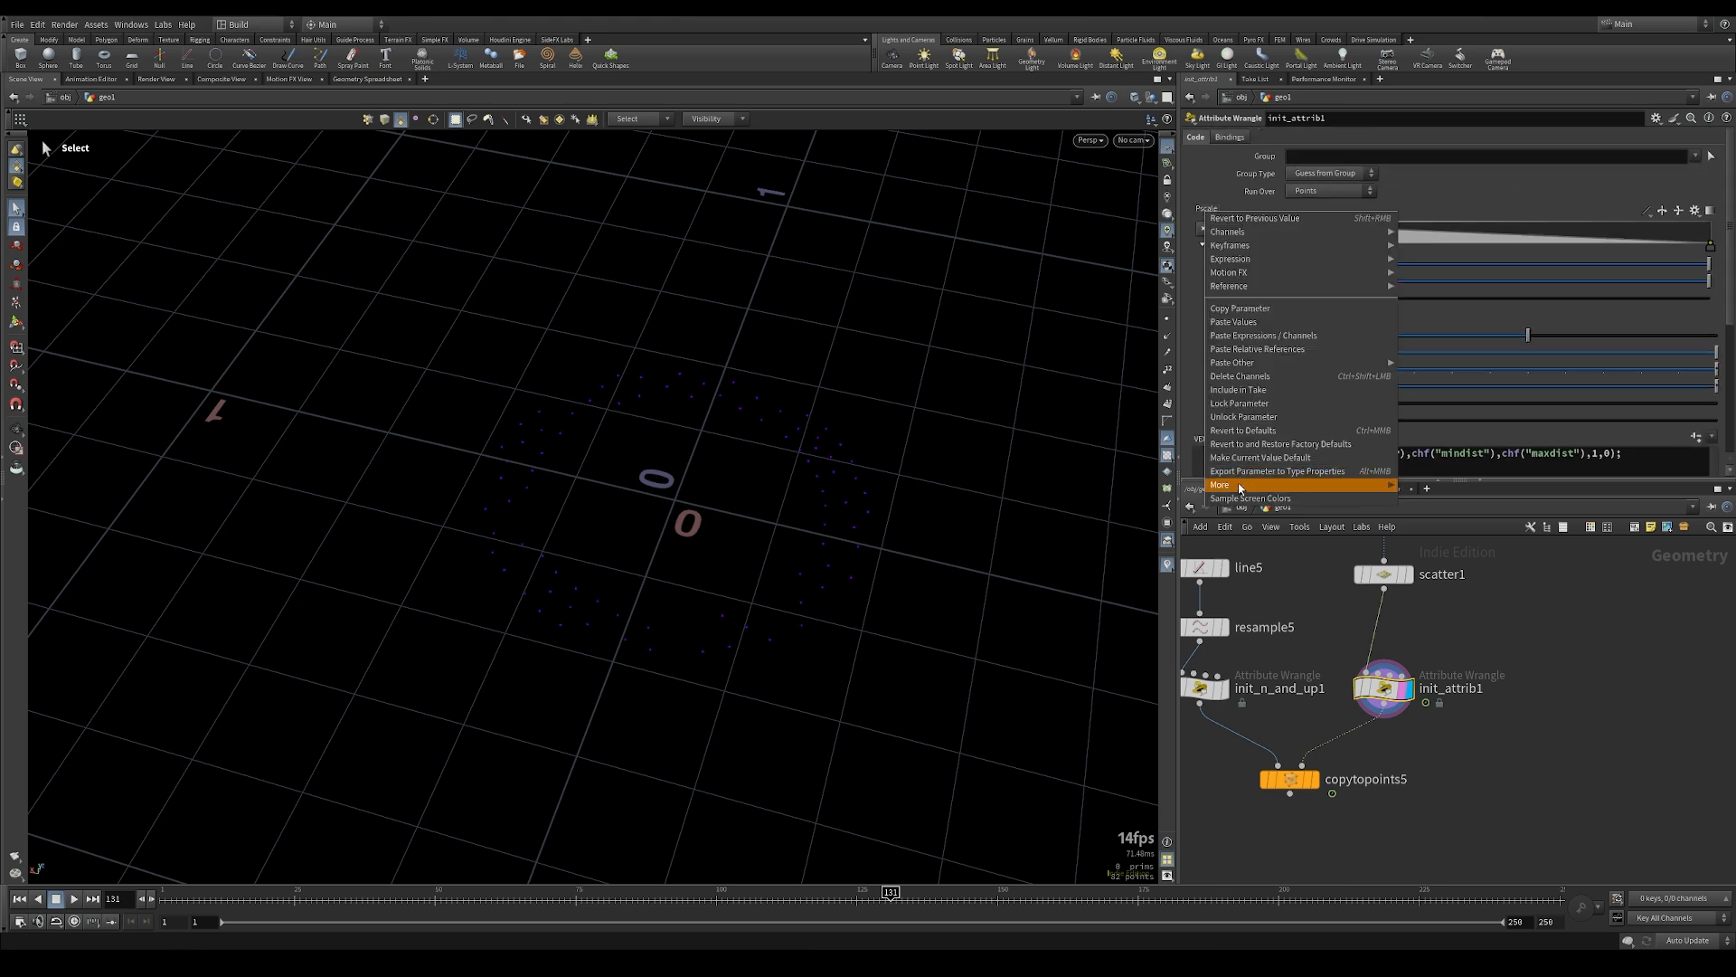
mouse_move(1302, 486)
click(1478, 519)
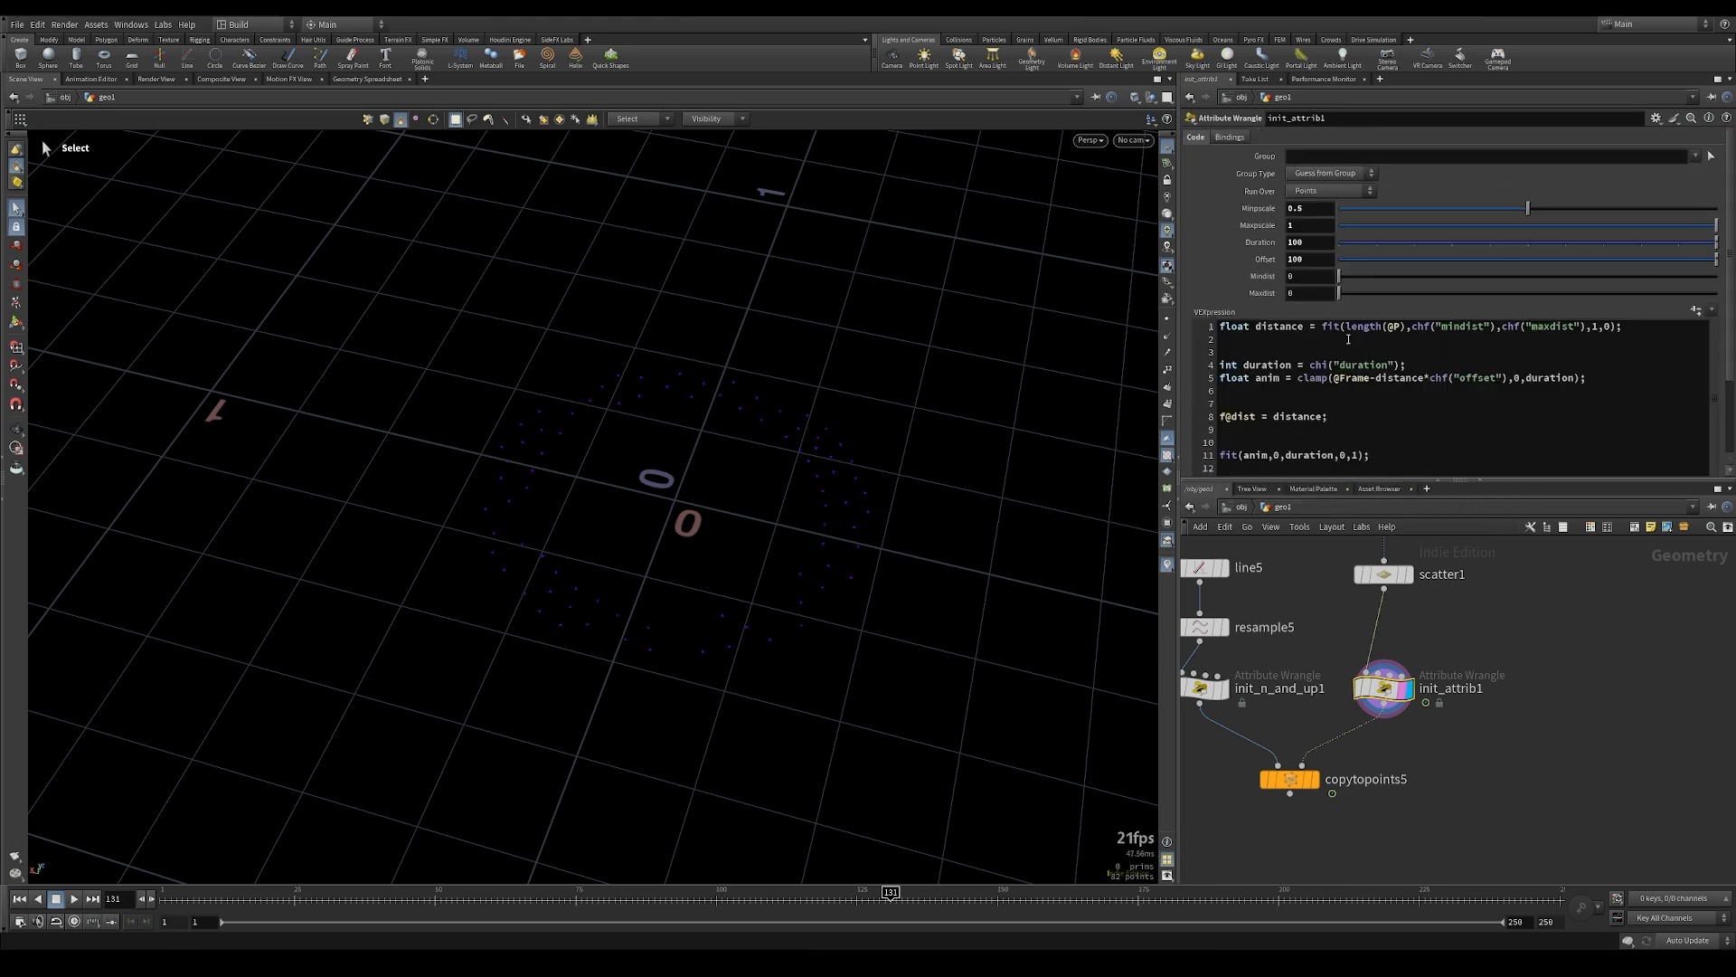
right_click(1256, 217)
mouse_move(1302, 481)
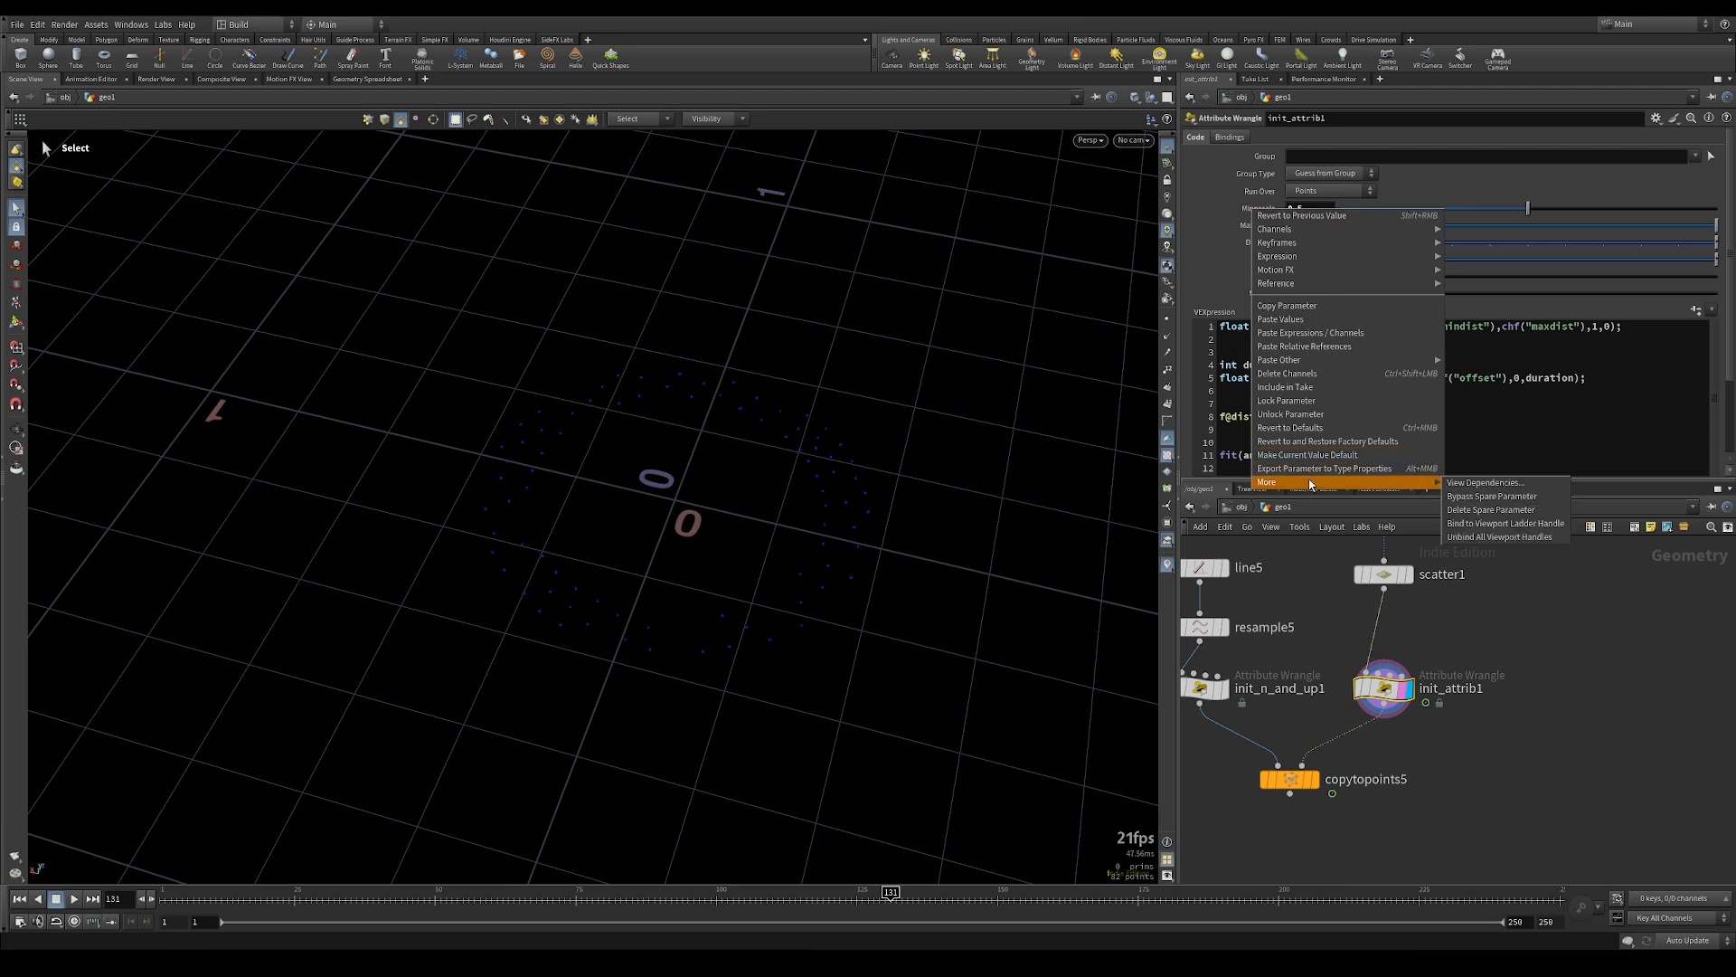
click(1492, 513)
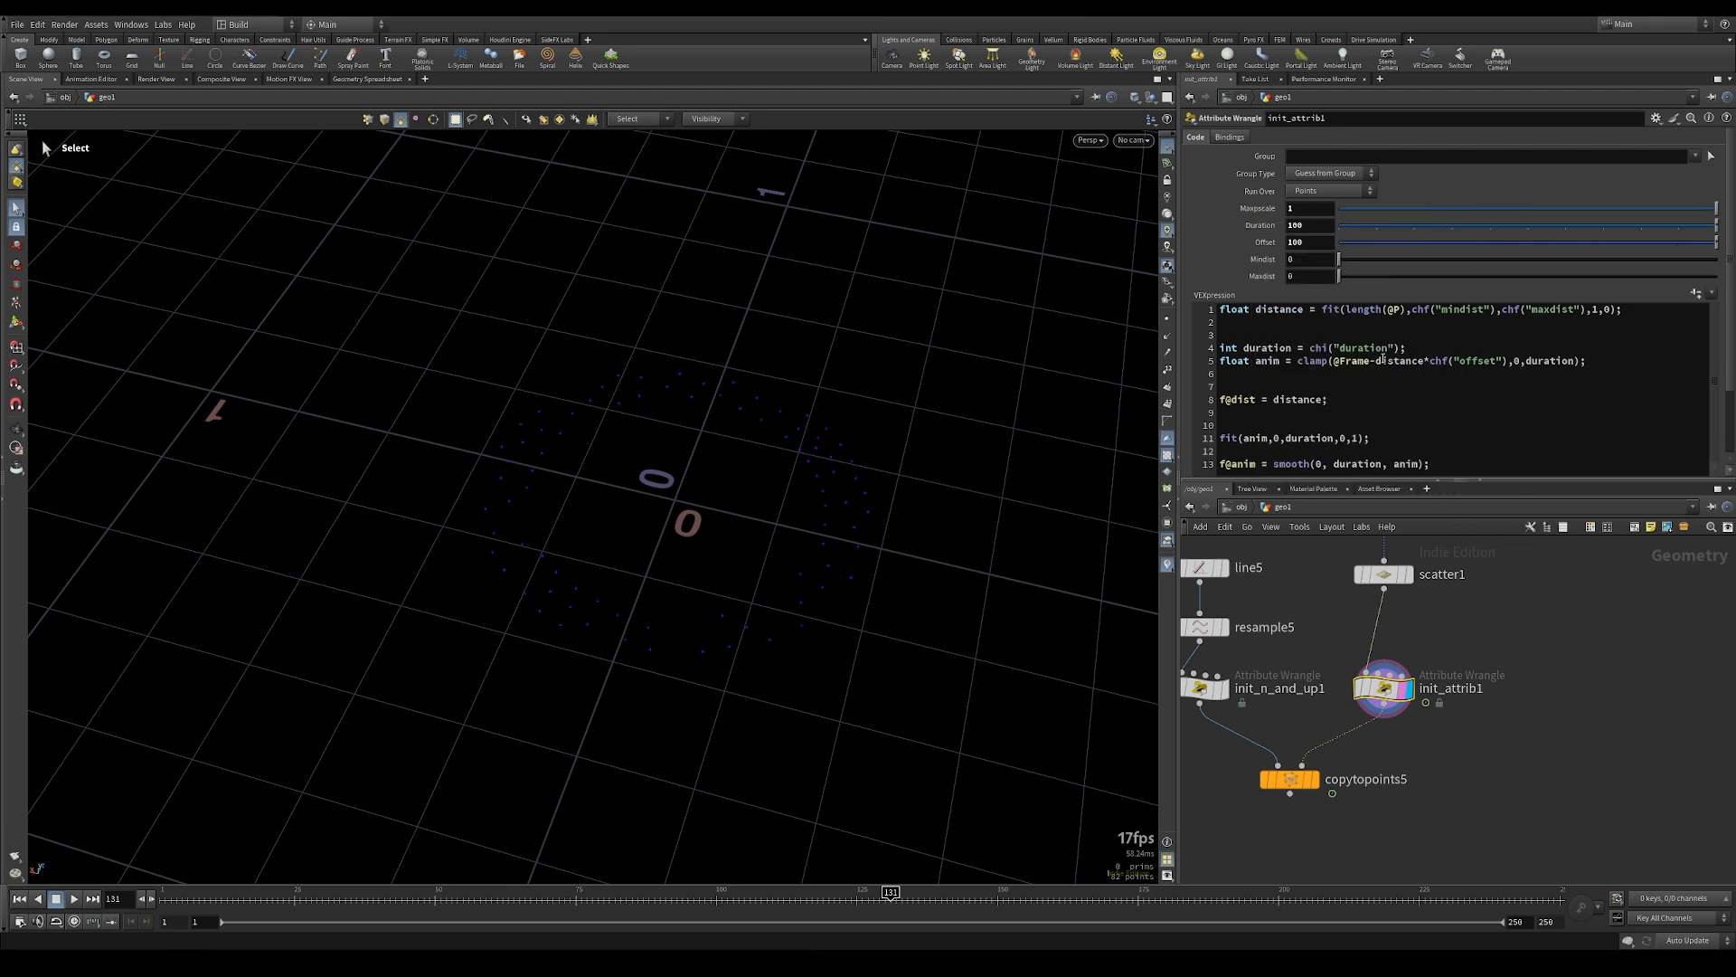
right_click(1266, 208)
mouse_move(1302, 480)
click(1512, 509)
Set Maxdist to 0.373 and Mindist to 0.273 on init_attrib1, checking the points' color gradient from above
mouse_move(1347, 262)
mouse_down()
mouse_move(1421, 260)
mouse_move(1367, 246)
mouse_move(1355, 260)
mouse_up()
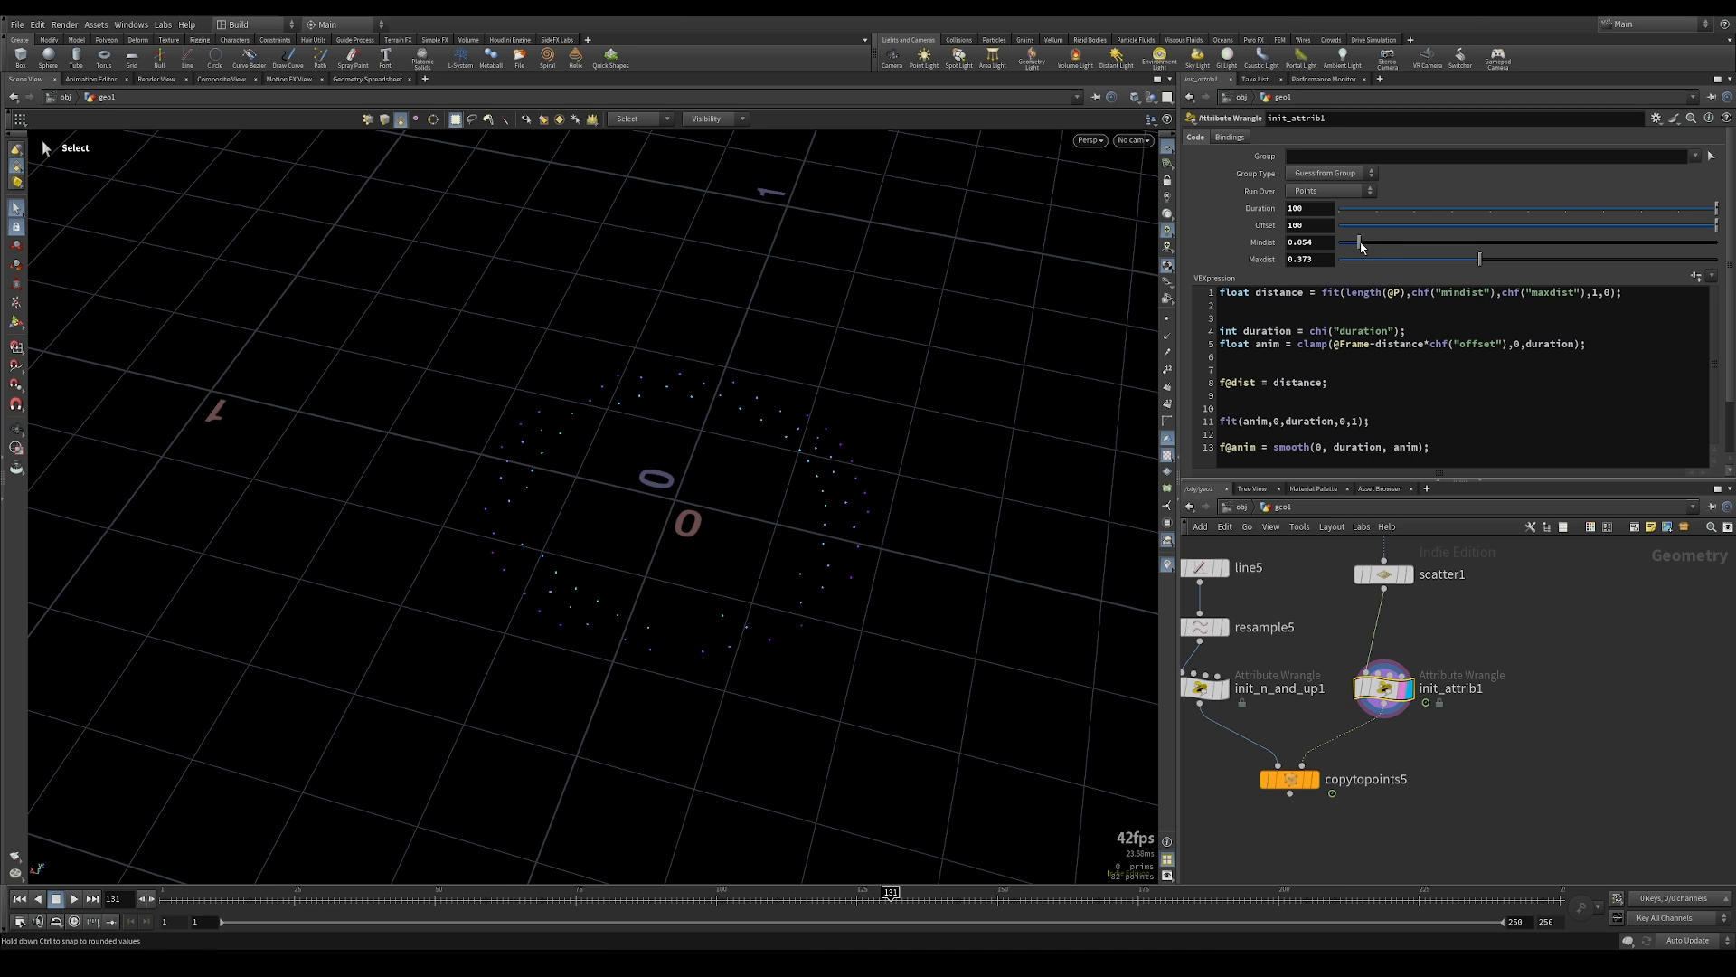
drag(1361, 246, 1443, 250)
key(space+2)
right_drag(703, 508, 856, 473)
right_drag(977, 357, 742, 334)
key(s)
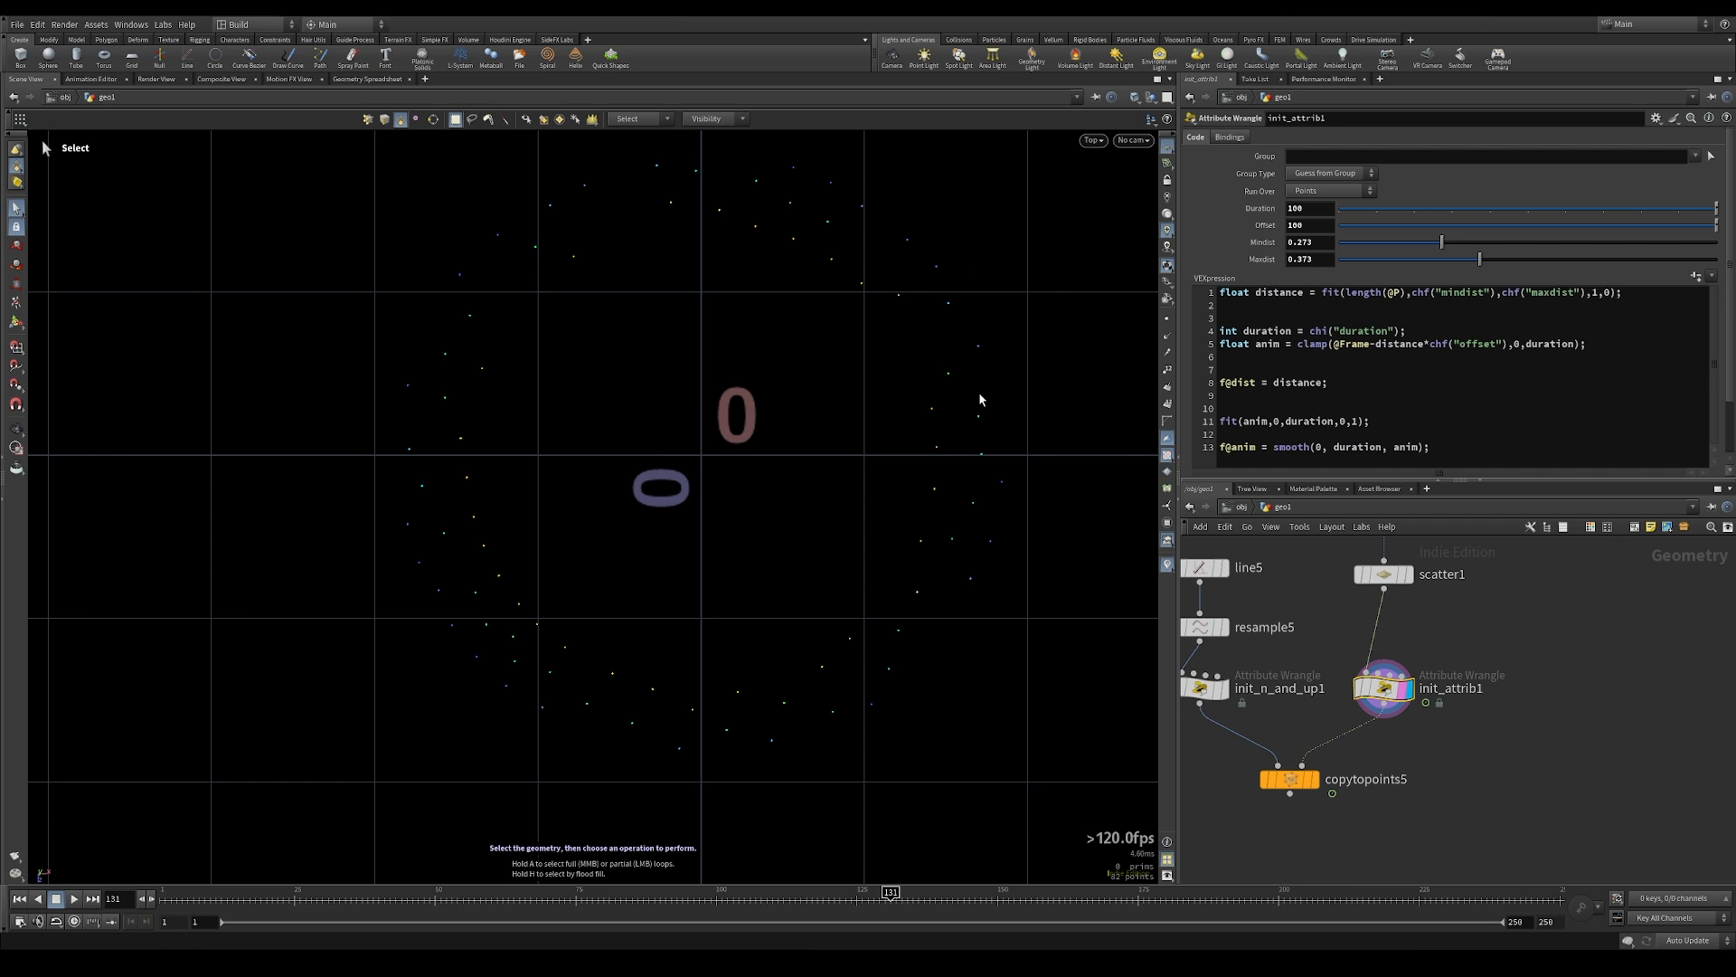
key(space+1)
Scrub the timeline and switch the point visualization to examine how the attribute changes over the frames
click(381, 900)
mouse_move(381, 916)
mouse_down()
mouse_move(168, 900)
mouse_move(1435, 881)
mouse_move(333, 881)
mouse_move(1408, 882)
mouse_move(1063, 882)
mouse_move(1388, 834)
mouse_move(1576, 680)
mouse_up()
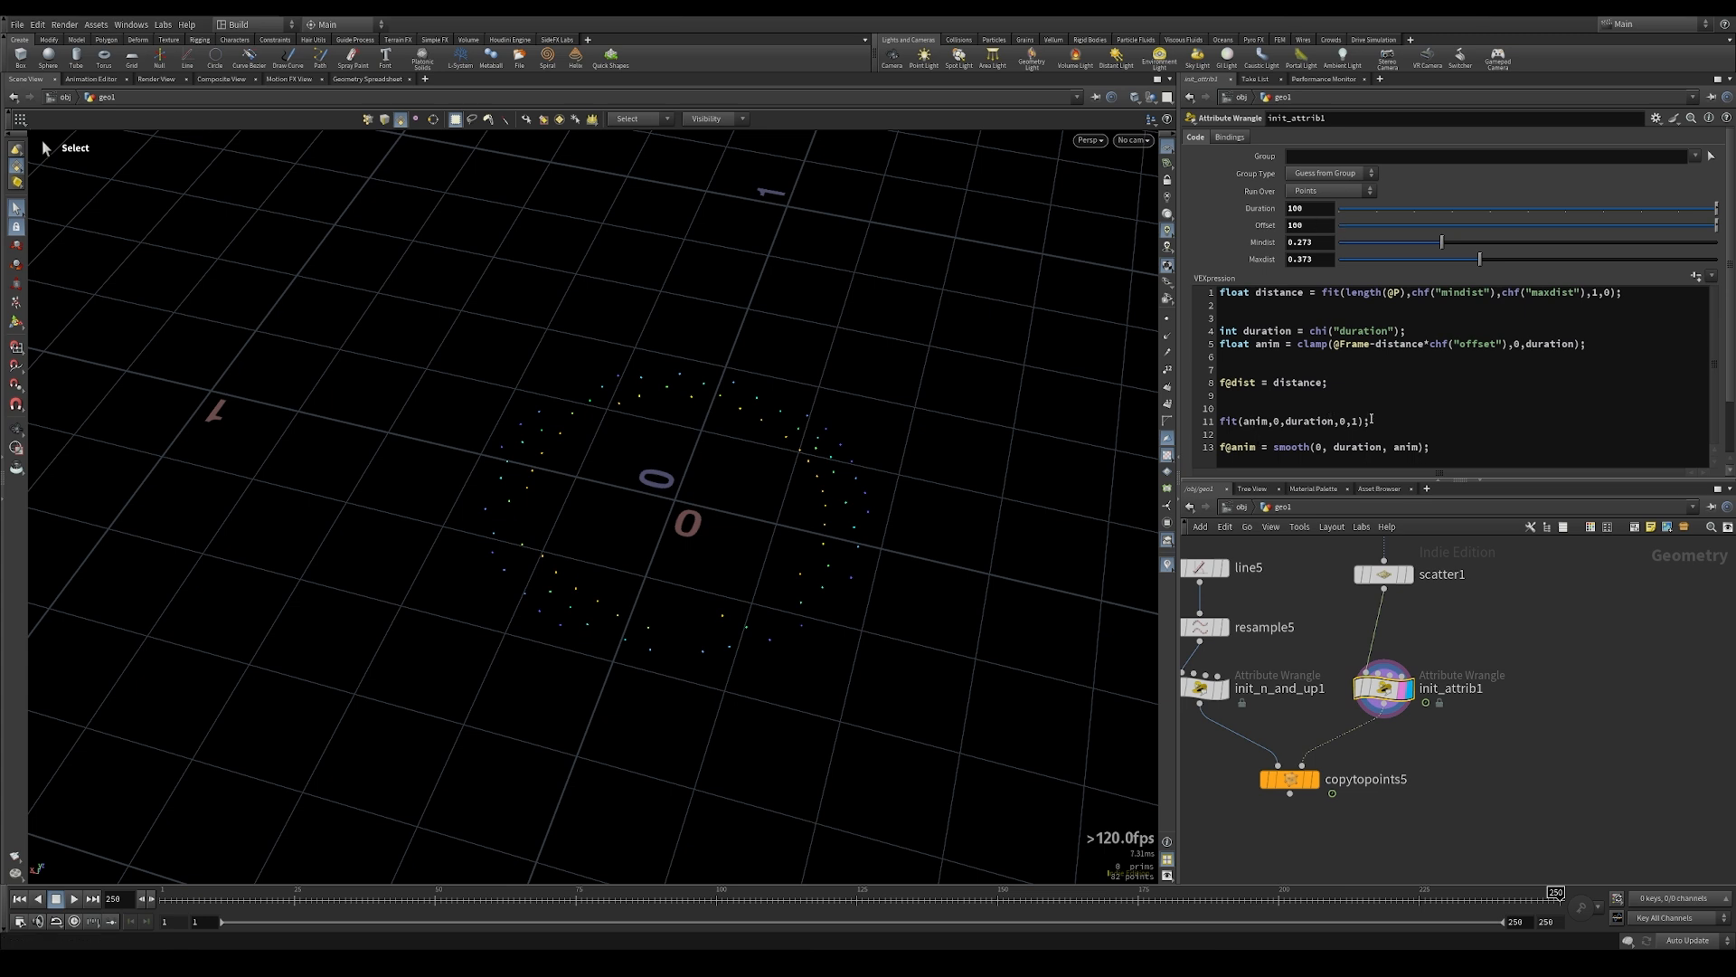
click(1166, 565)
click(1172, 494)
click(1172, 508)
drag(320, 901, 224, 845)
Insert an Attribute Wrangle between init_attrib1 and copytopoints5 and name it calc_pscale1
key(Tab)
text(wran)
click(1617, 563)
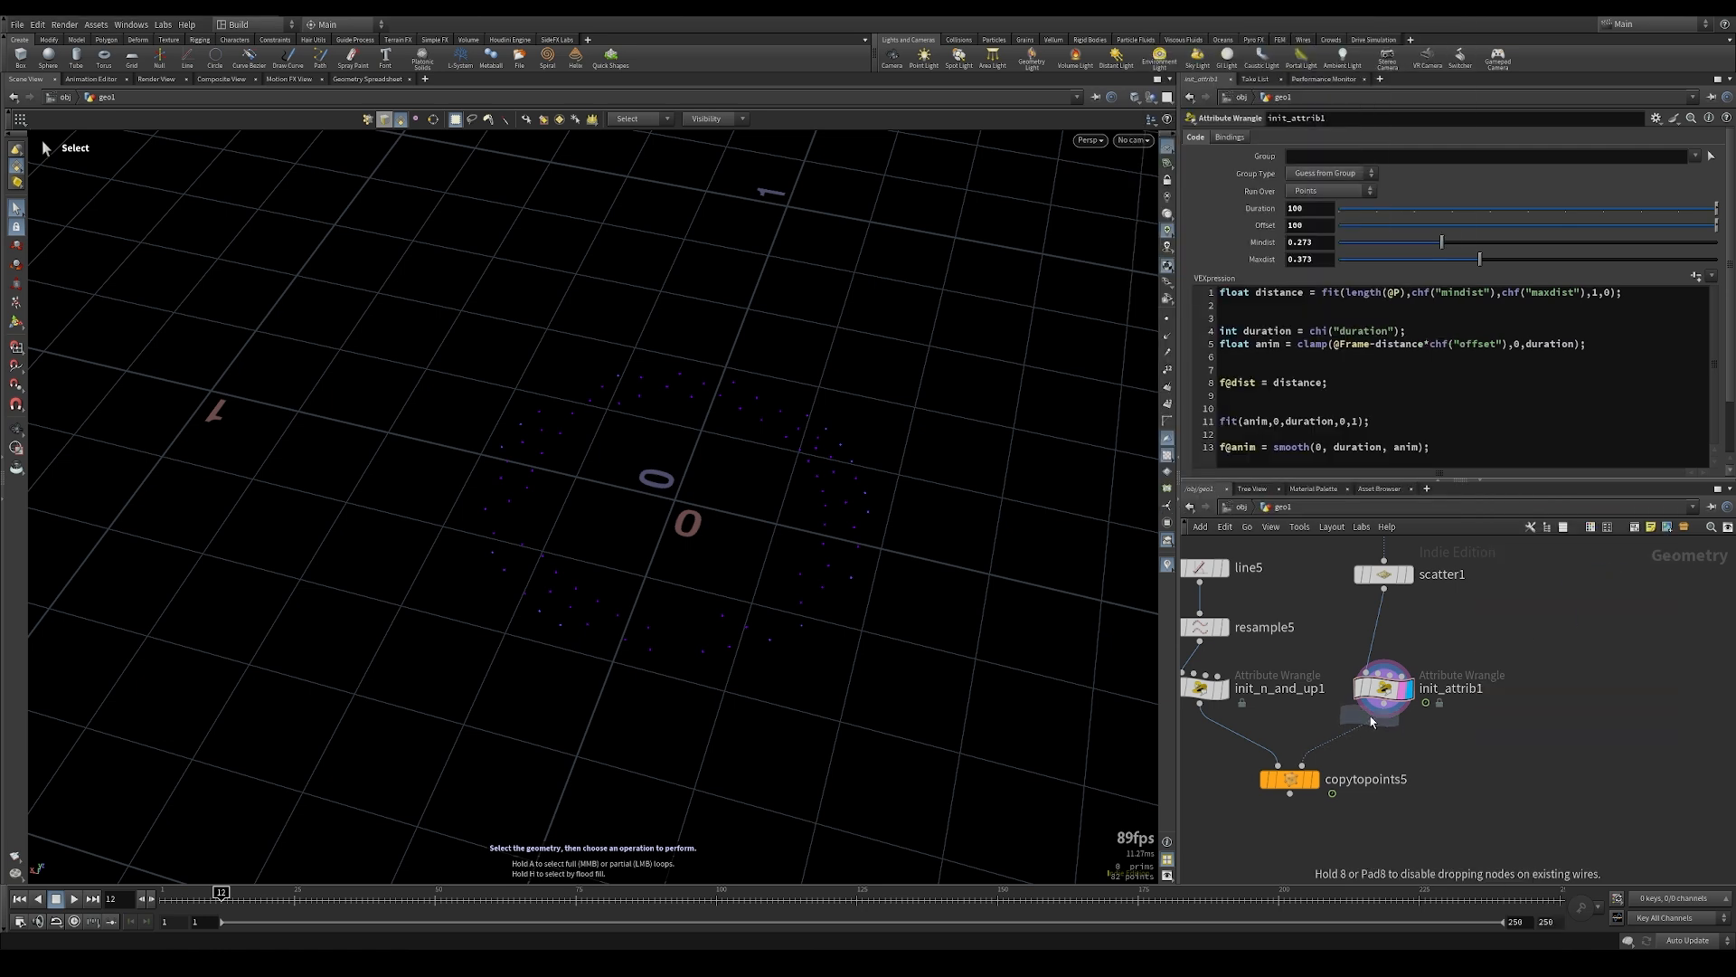
click(1370, 733)
double_click(1501, 751)
text(calc_pscale1)
key(Return)
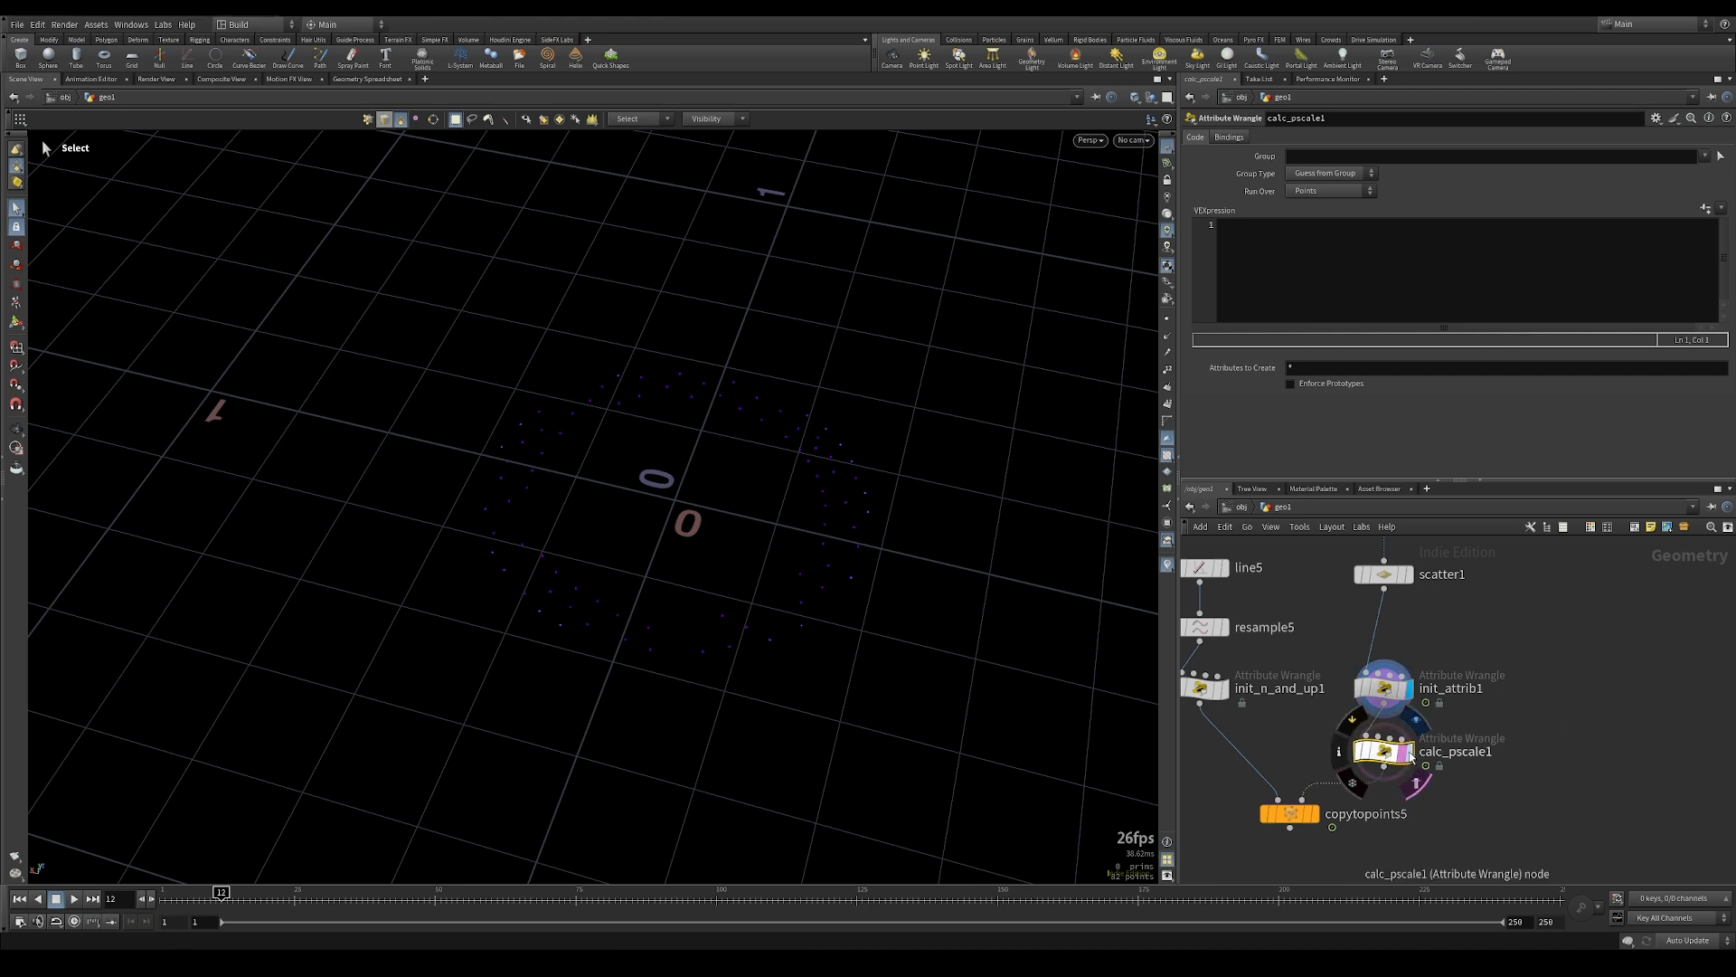
Display copytopoints5 and begin the calc_pscale1 code by assigning pscale to f@pscale
click(1314, 814)
key(Escape)
drag(737, 434, 985, 383)
key(s)
click(1288, 280)
text(f@pscale = èsca)
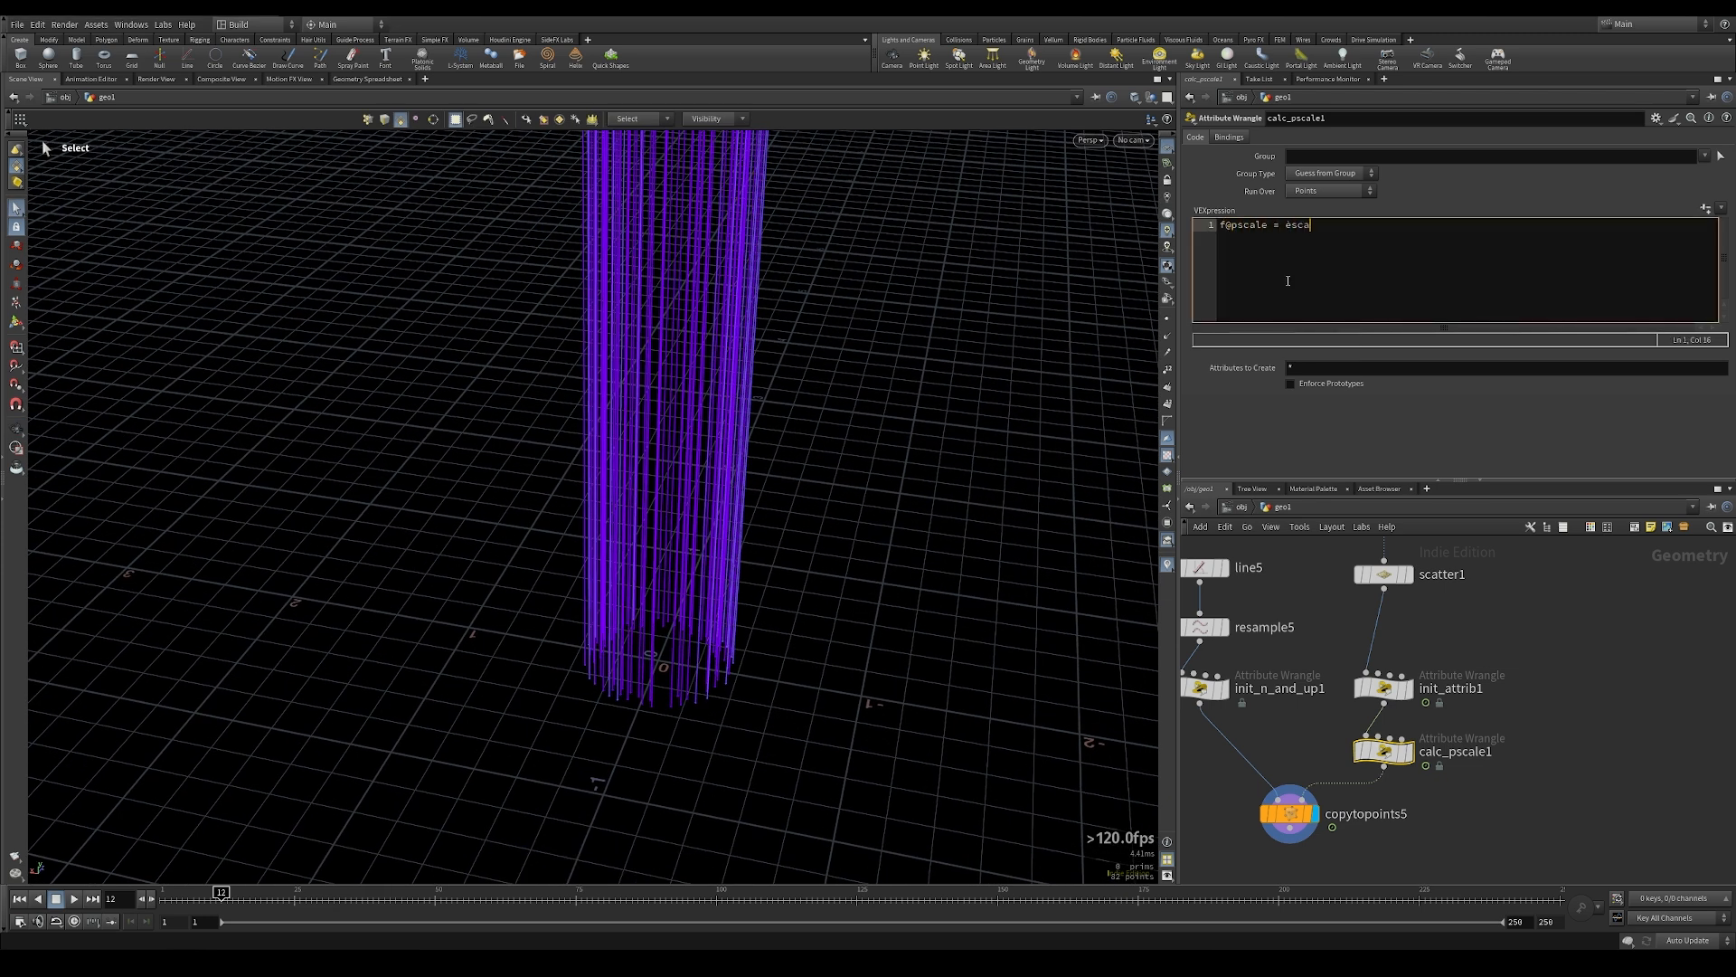
key(BackSpace)
key(BackSpace)
key(BackSpace)
key(BackSpace)
text(psca)
Declare "float pscale = 1;" above the assignment, end the f@pscale line with a semicolon, and apply the code
key(Home)
key(Return)
key(Return)
key(Up)
key(Up)
text(float pscal)
key(ctrl+Return)
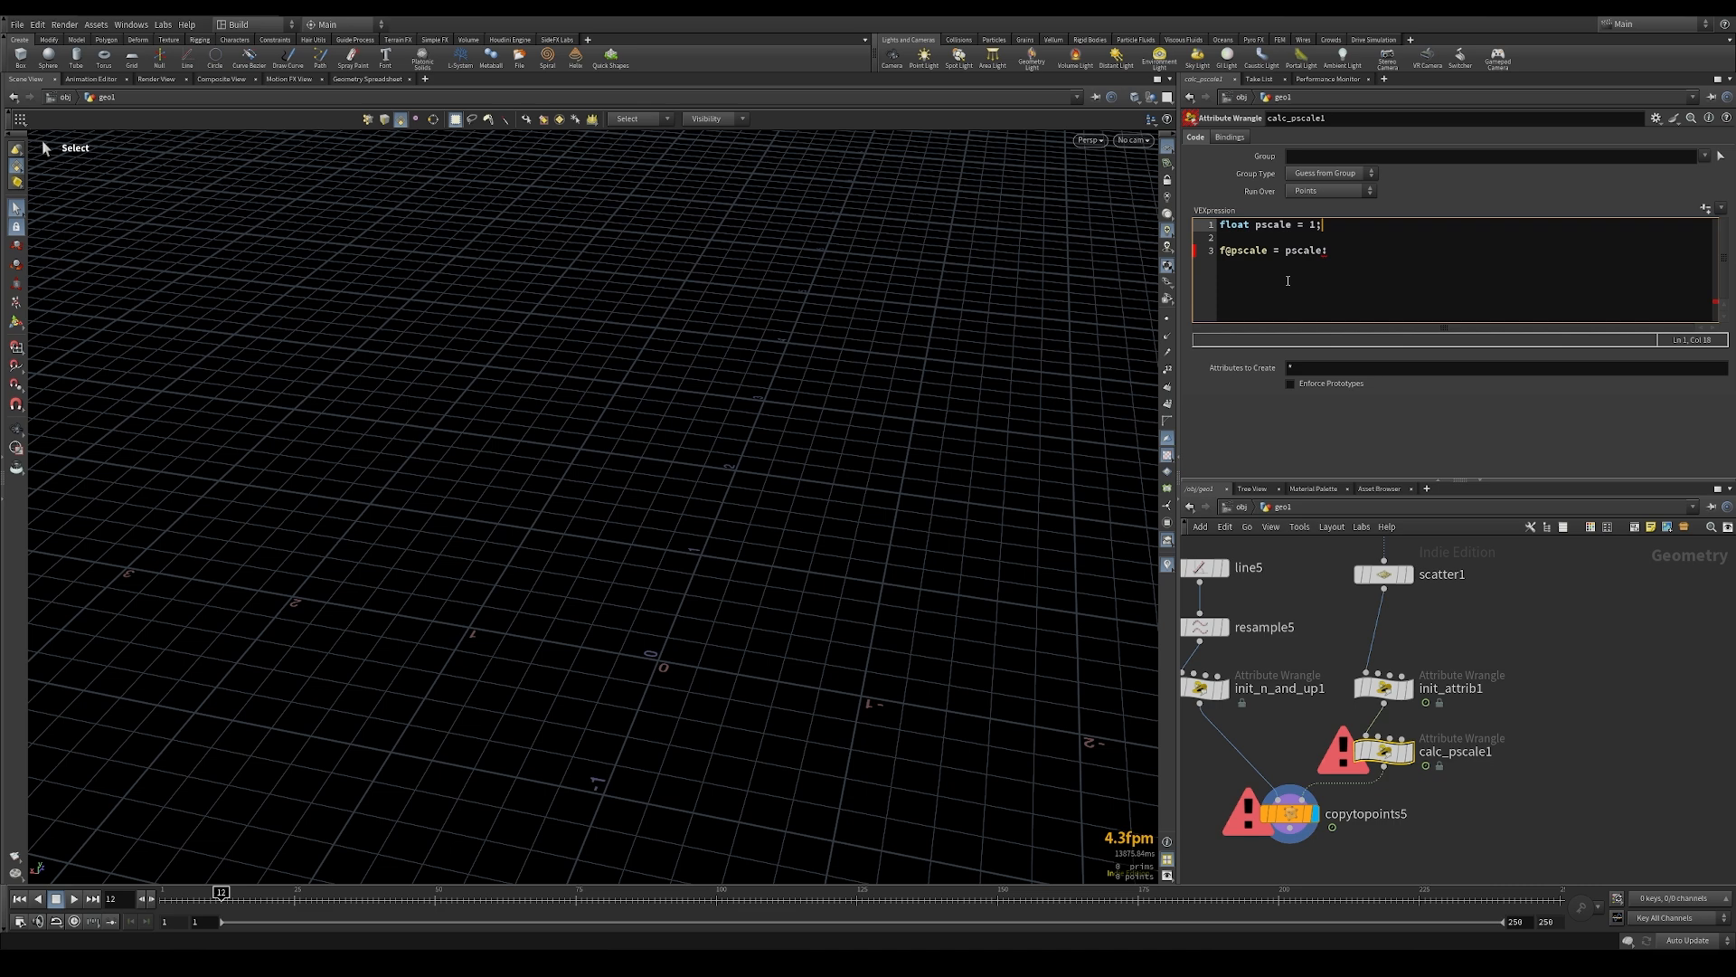
click(1325, 250)
text(;)
key(ctrl+Return)
alt+drag(892, 545, 864, 605)
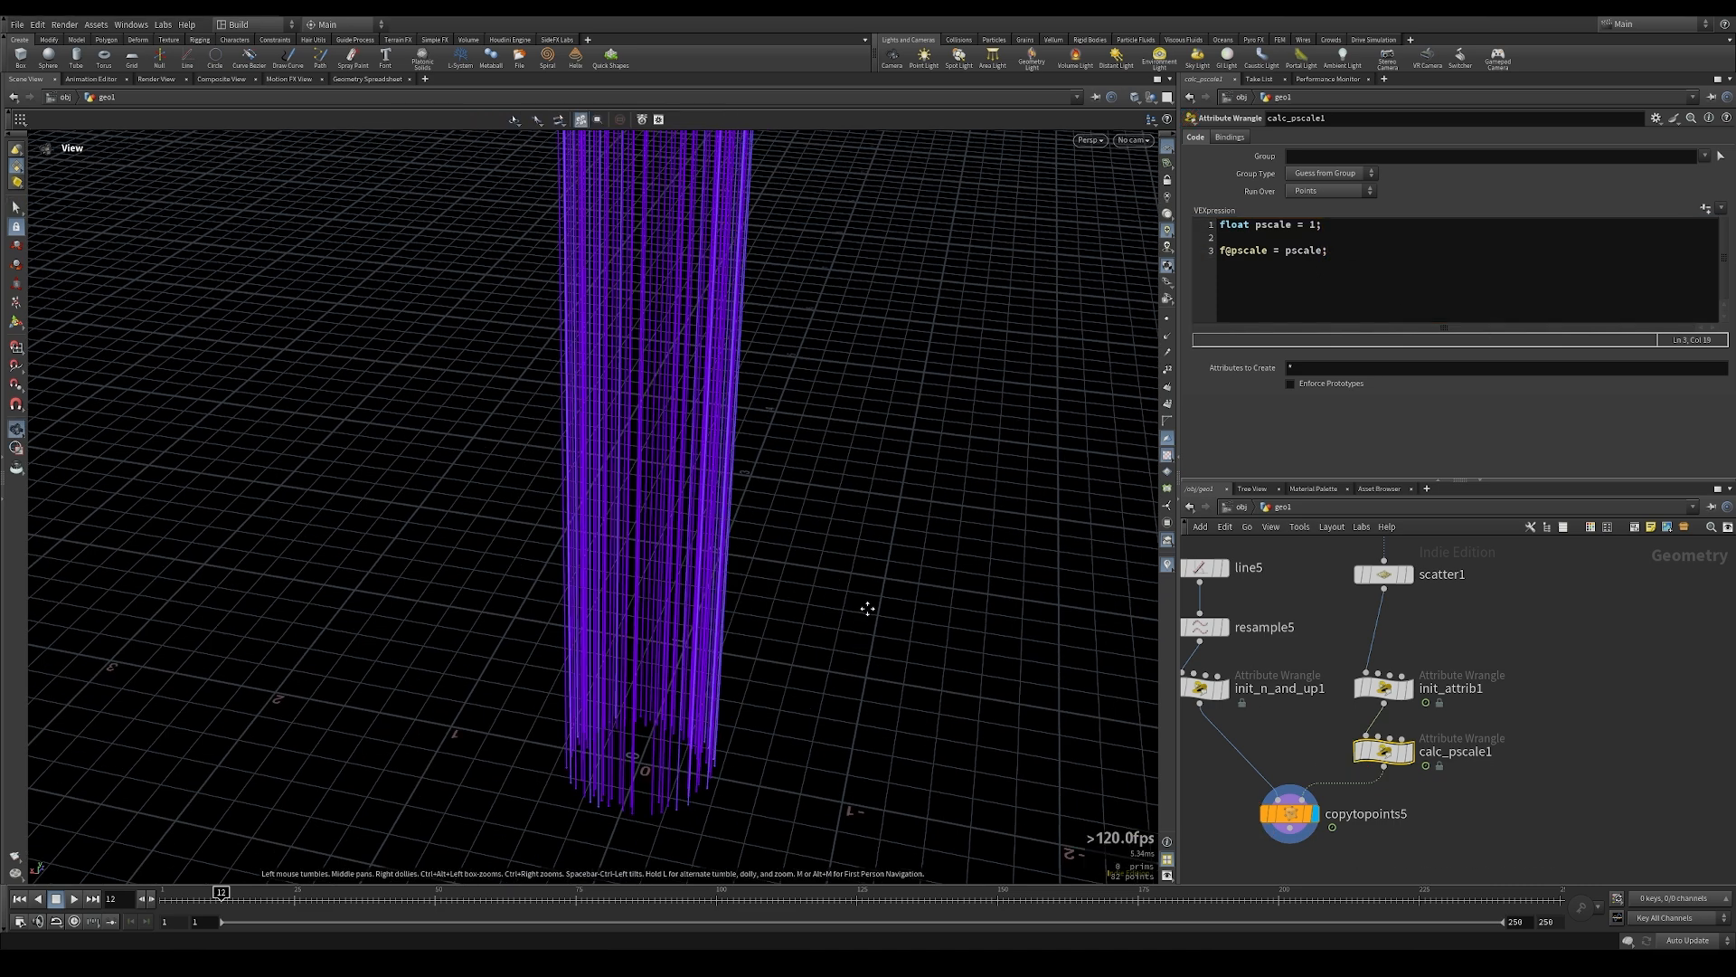
alt+right_drag(864, 605, 720, 577)
alt+drag(721, 578, 942, 416)
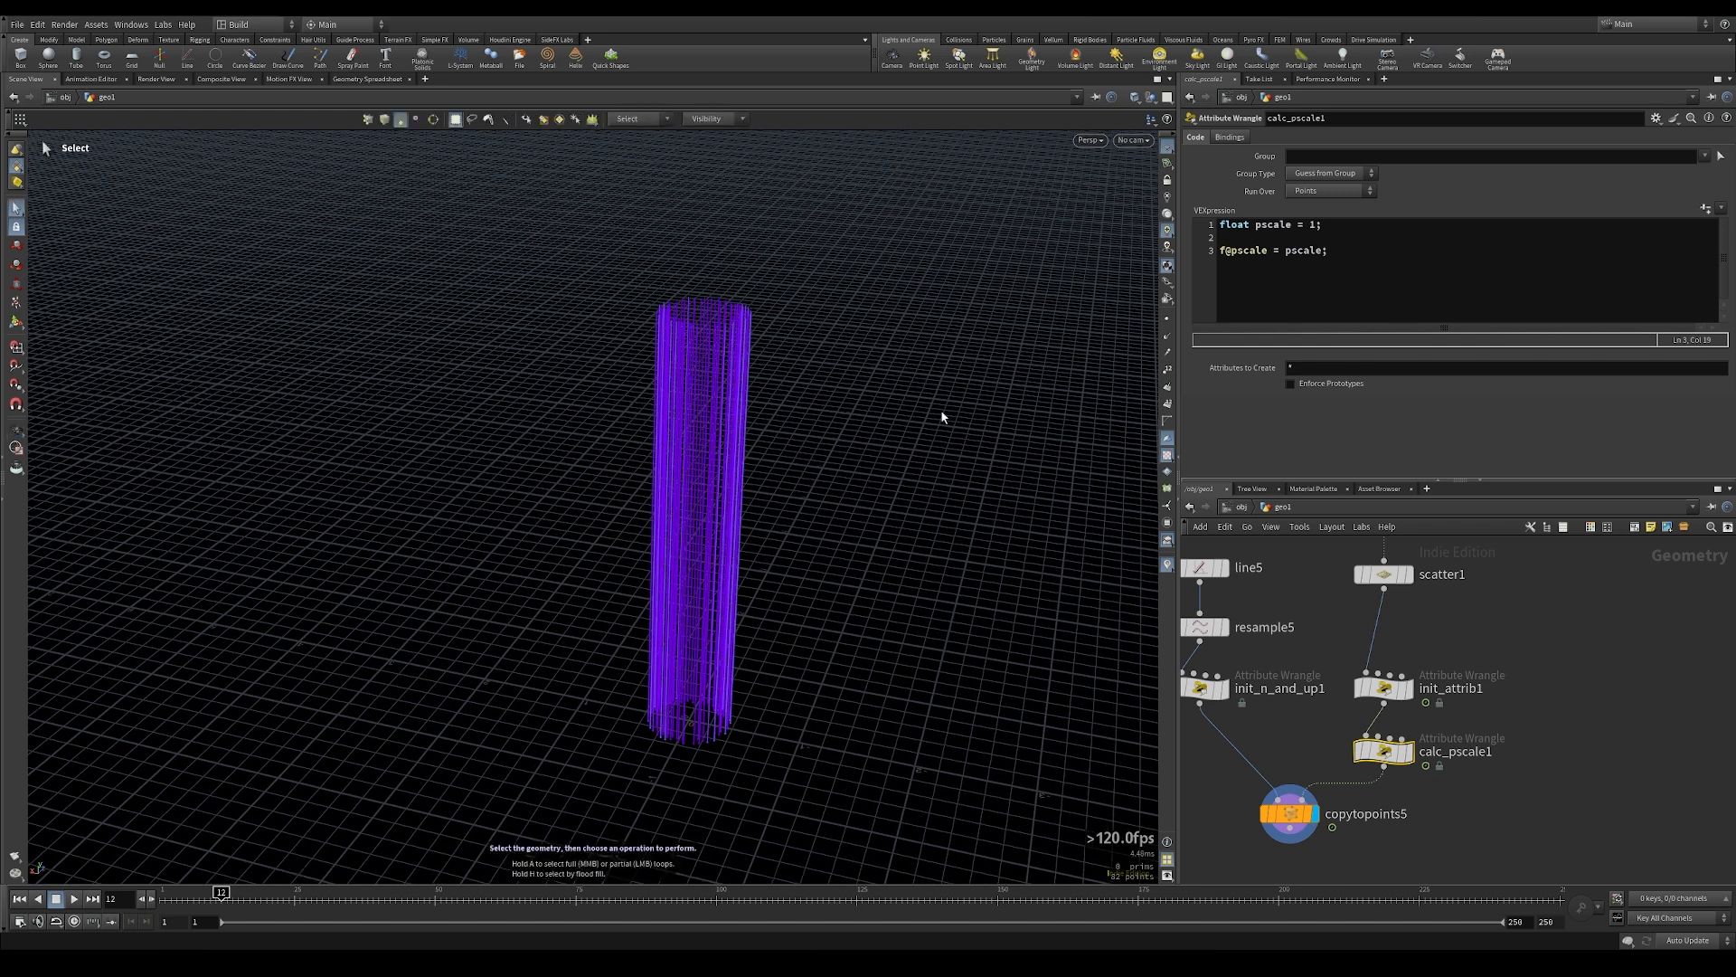
Replace the constant 1 with chramp("pscale",f@dost) and create the pscale ramp parameter on calc_pscale1
double_click(1313, 224)
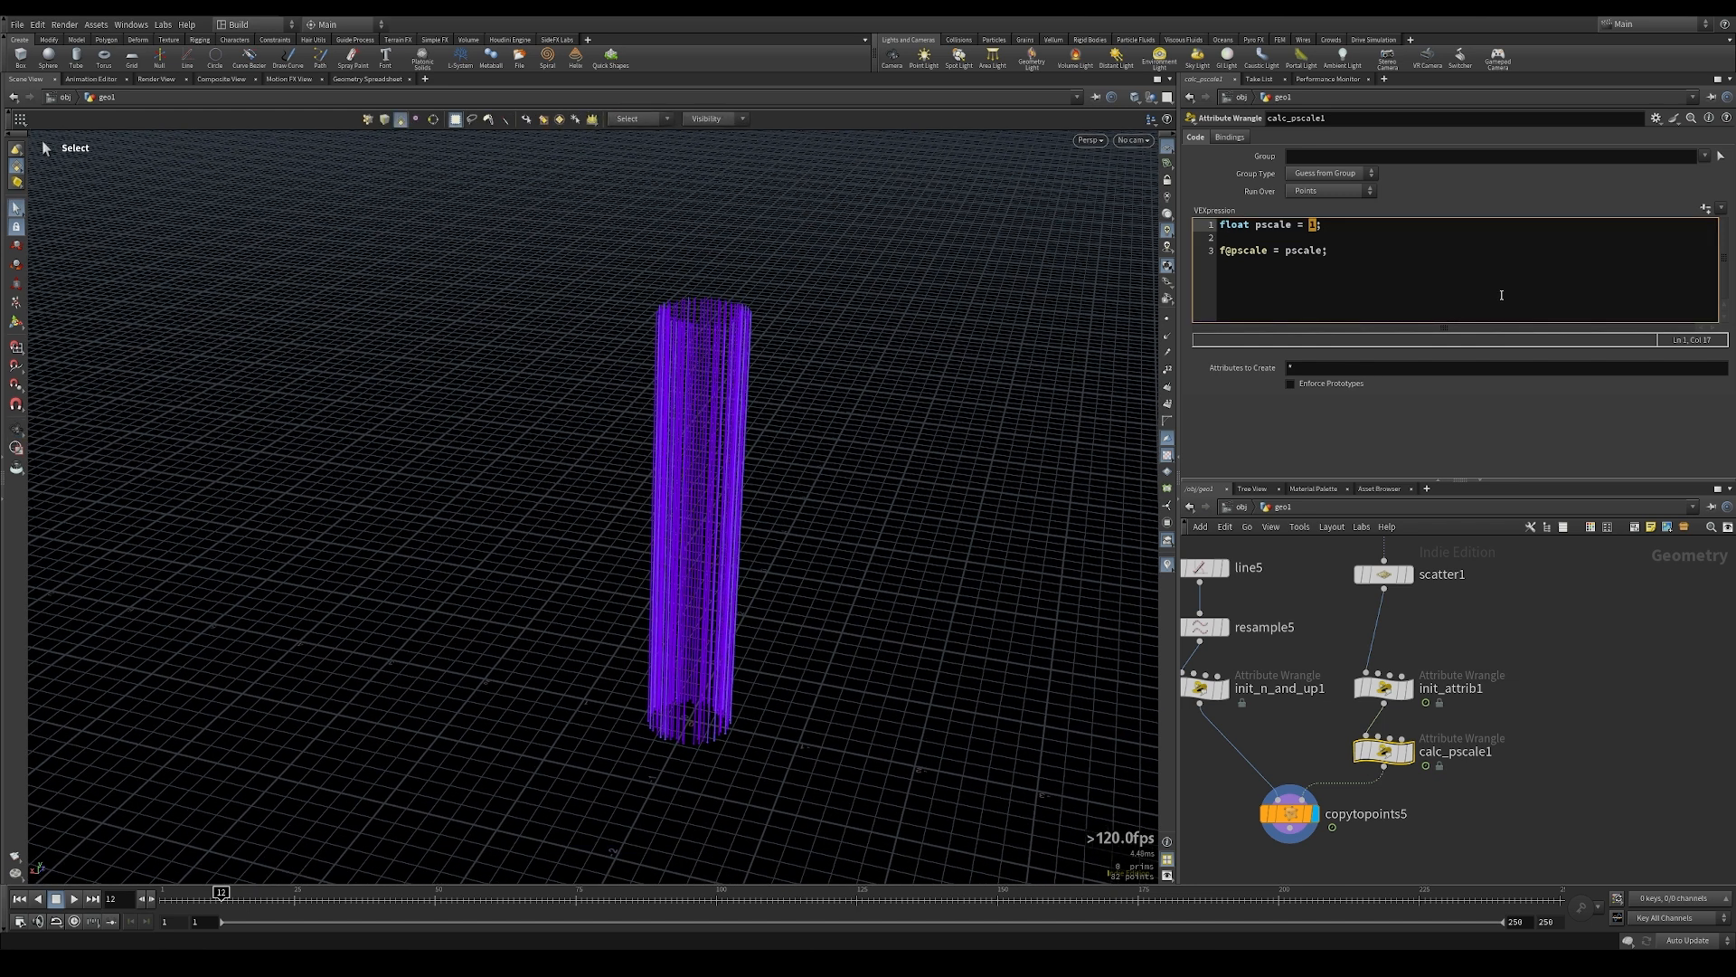
text(chramp("pscale",f@dost))
click(1705, 208)
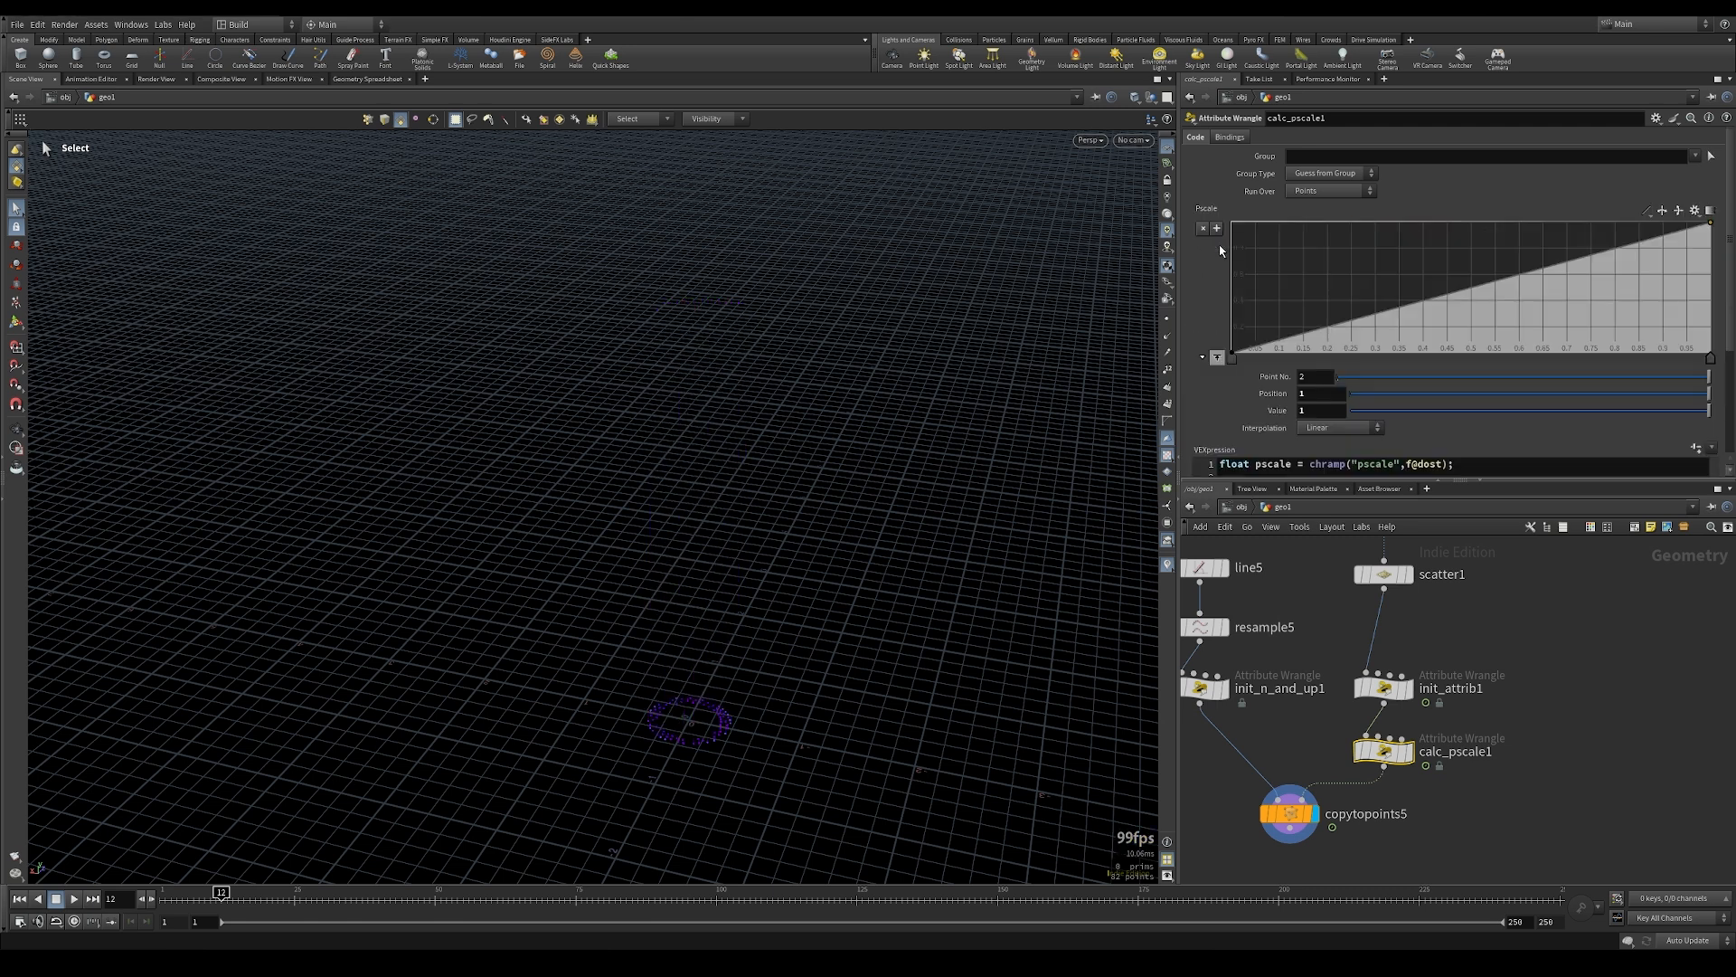
Reverse the pscale ramp and set its interpolation to B-Spline
click(1677, 210)
click(1643, 211)
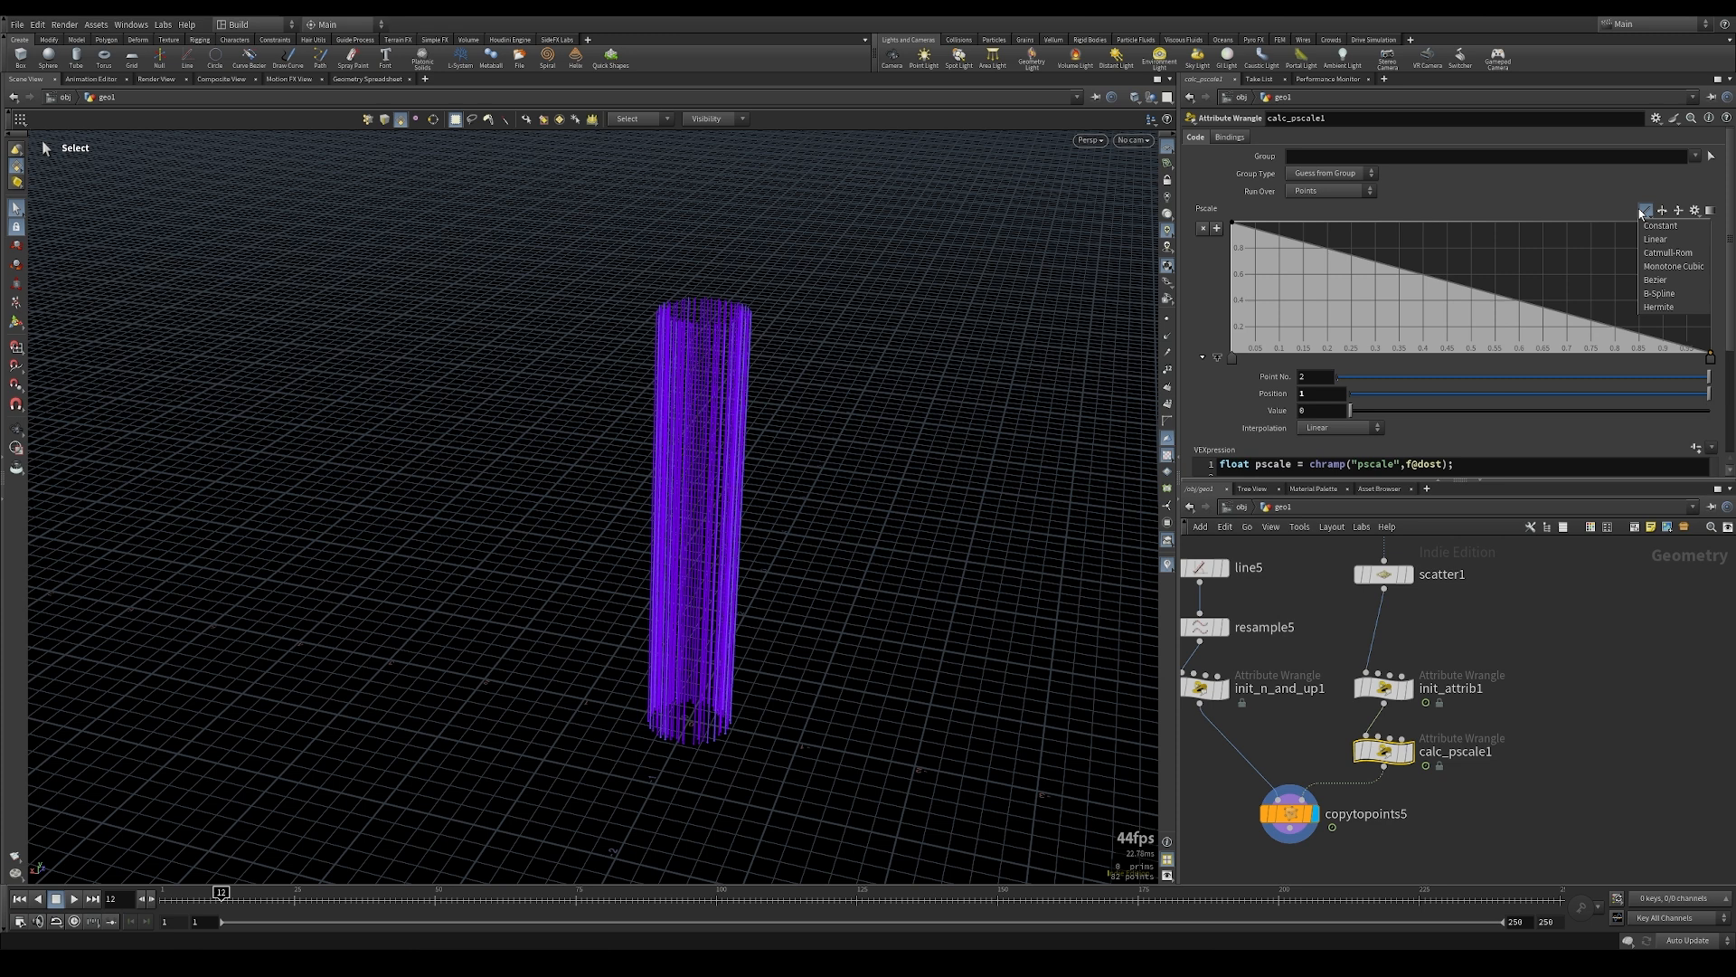
click(1659, 293)
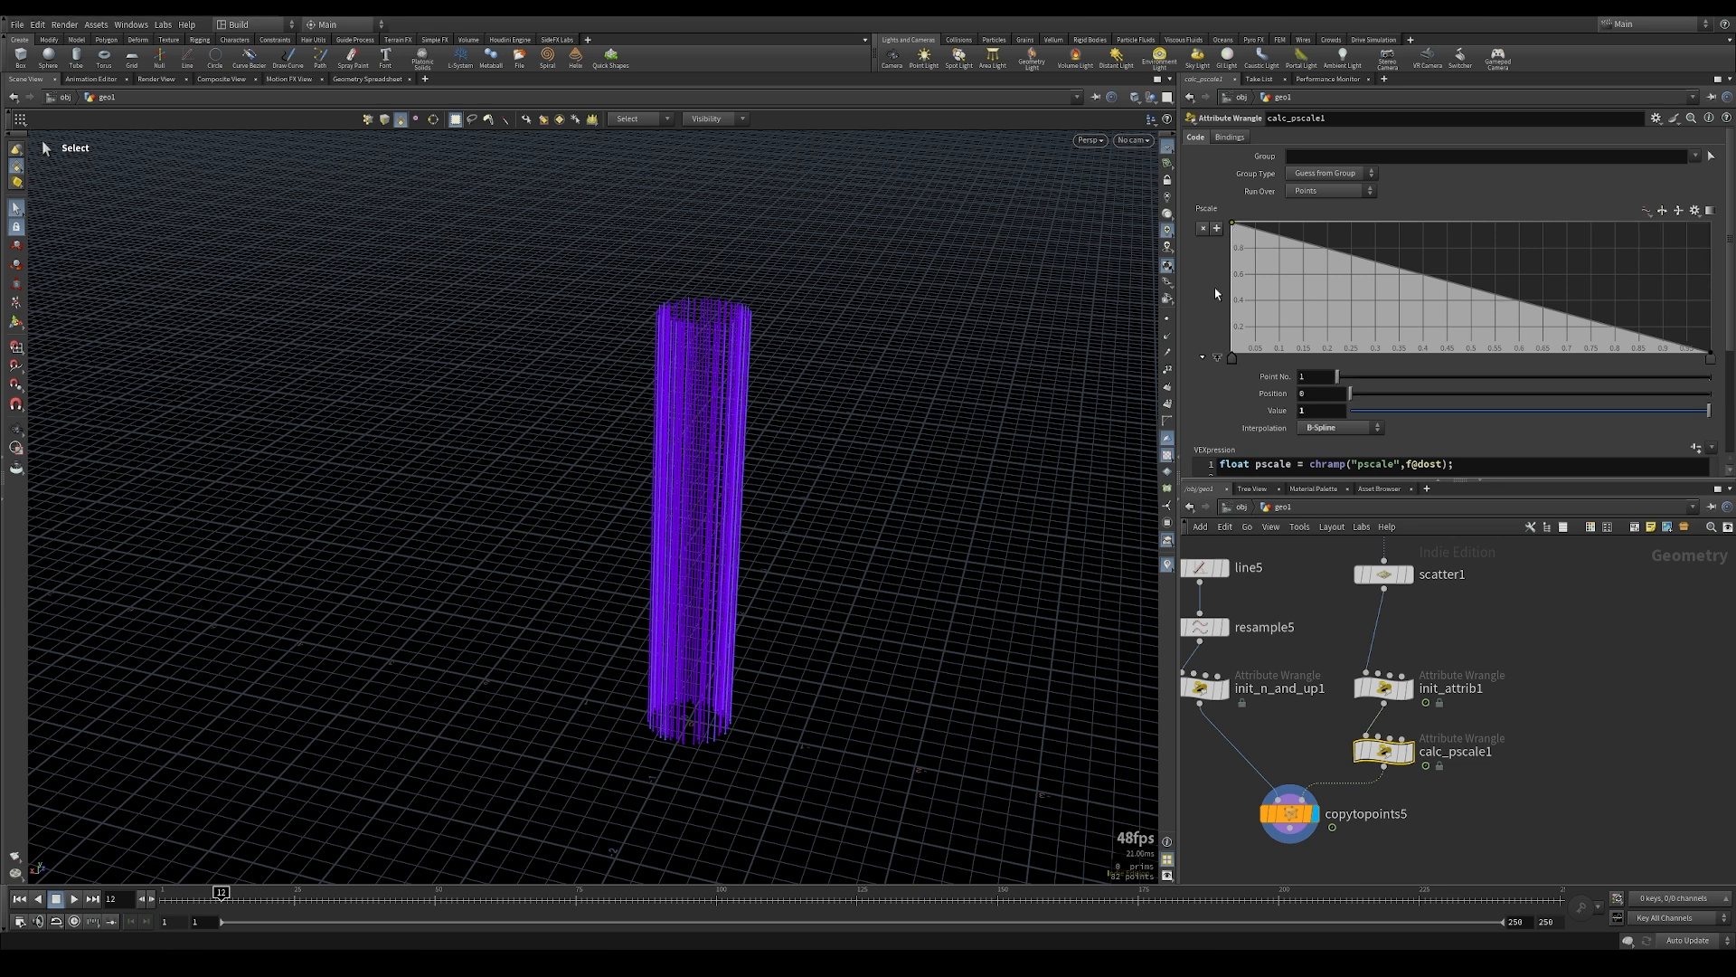
Shape the pscale ramp: start value 0.557, a point at position 0.596 with value 0.531, another near 0.83, and a slightly raised end
drag(1231, 224, 1228, 278)
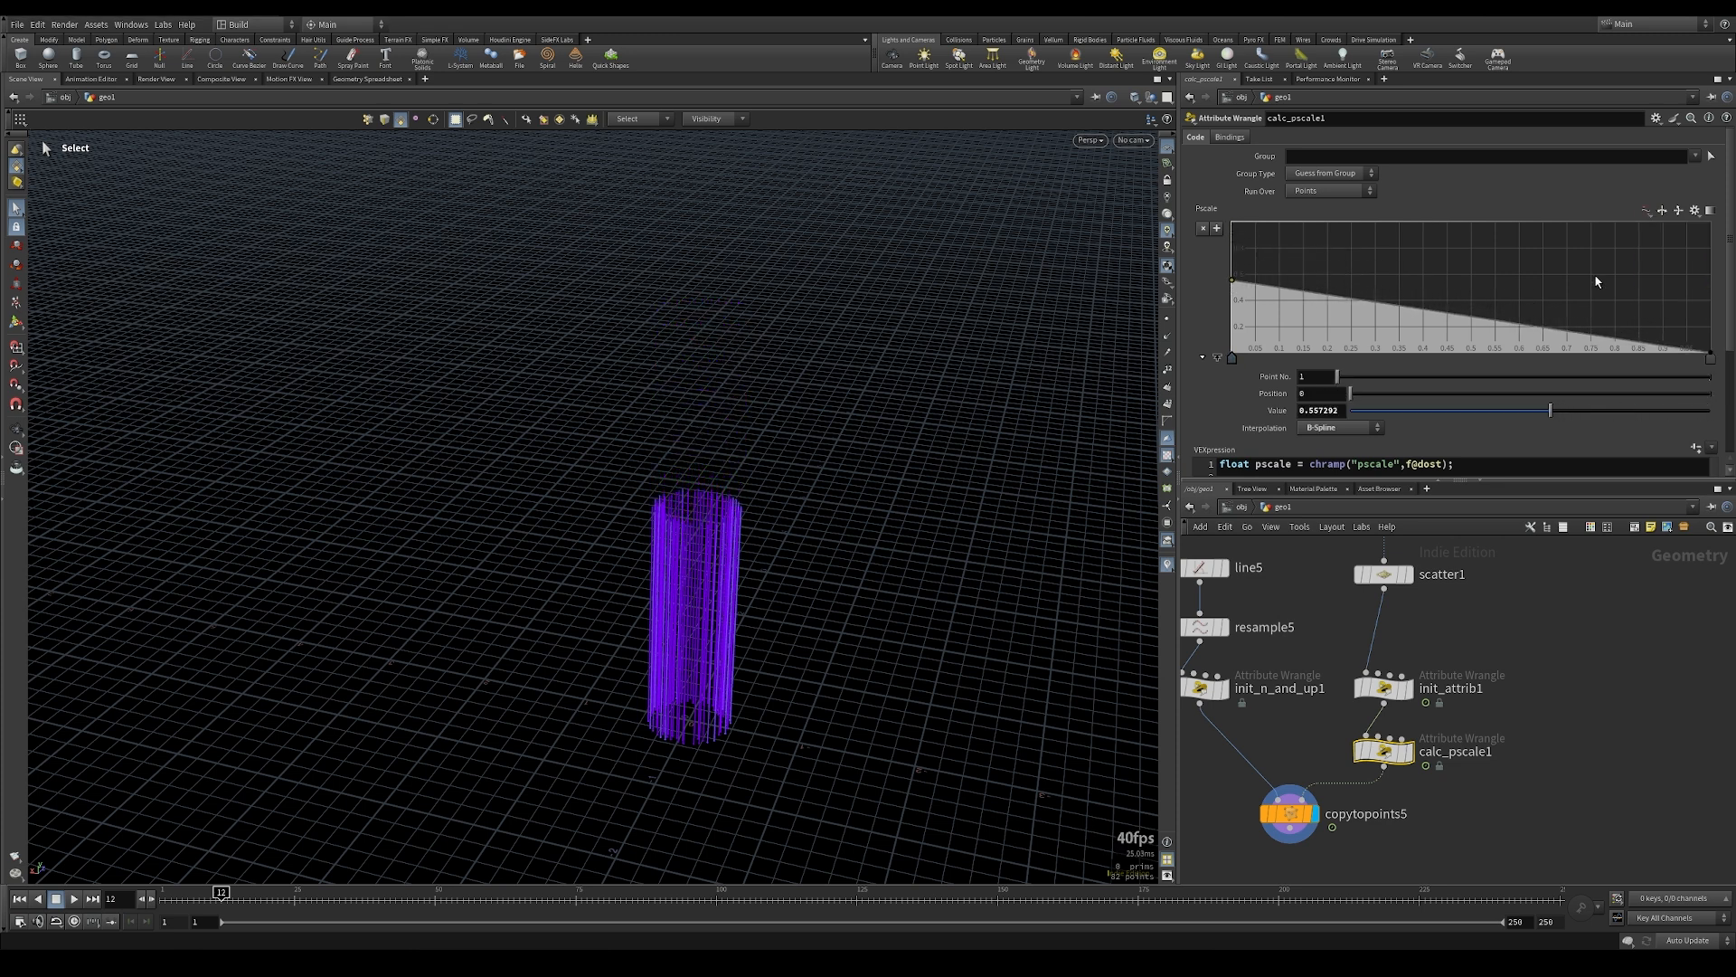
drag(1518, 322, 1517, 283)
drag(1613, 325, 1638, 303)
drag(1714, 350, 1630, 294)
alt+drag(668, 524, 657, 594)
alt+right_drag(656, 594, 1219, 530)
alt+drag(770, 534, 693, 432)
drag(1371, 289, 1370, 308)
key(ctrl+z)
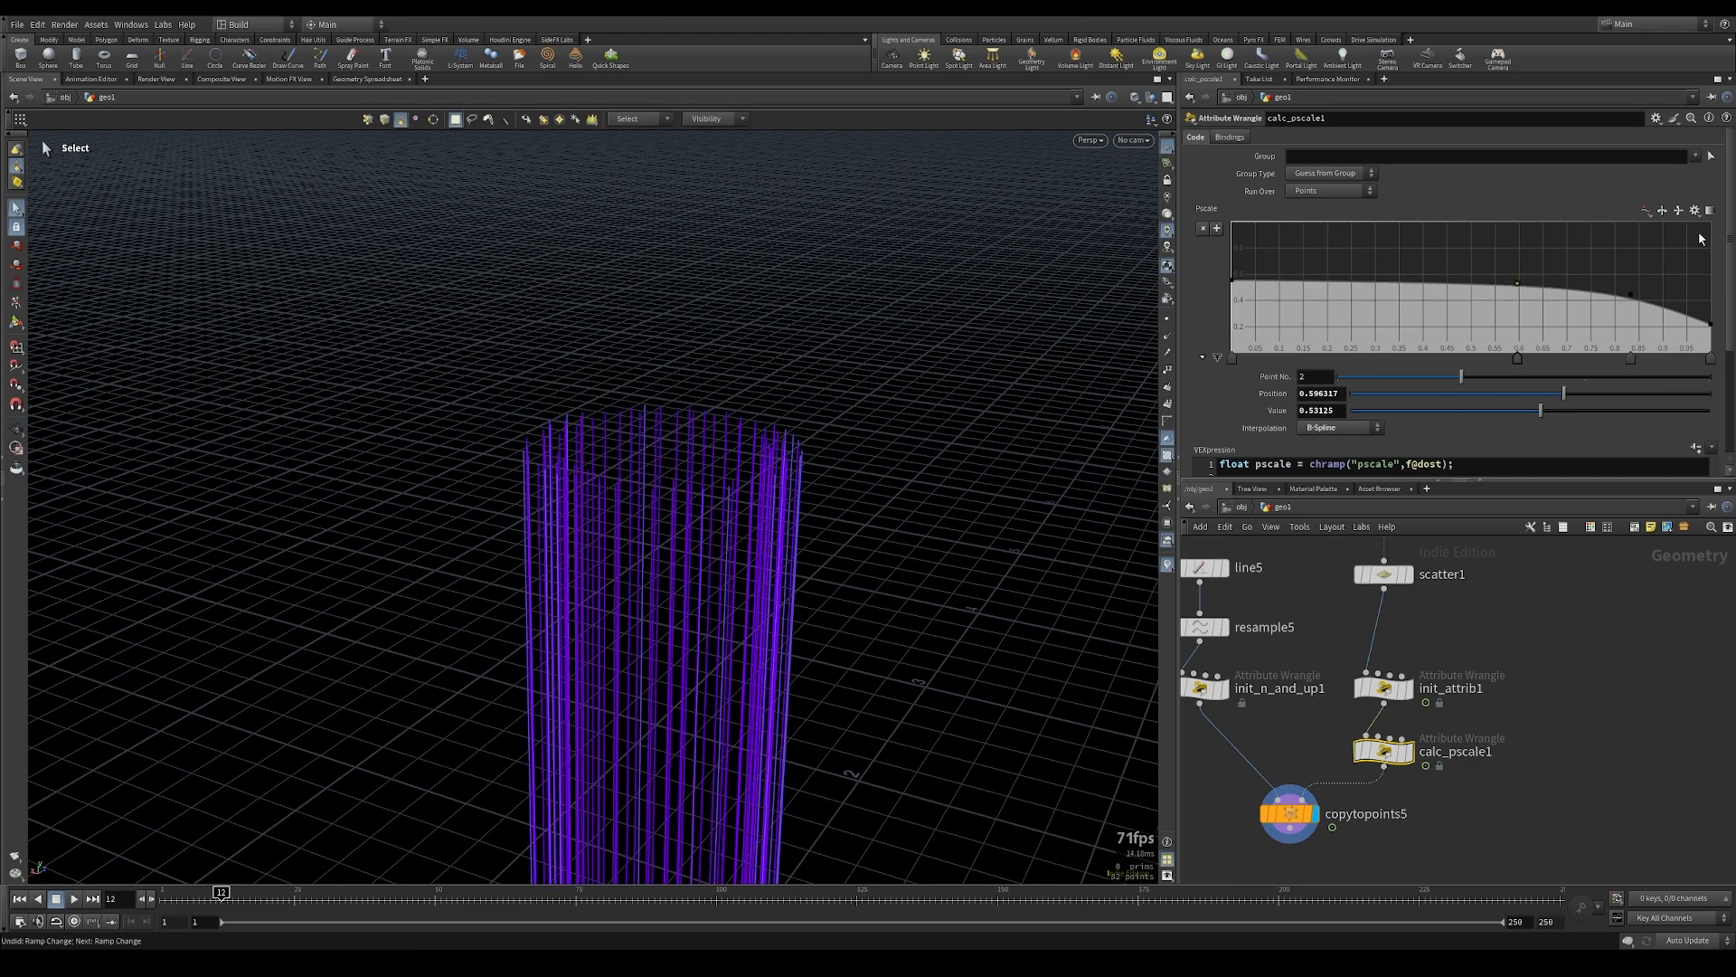
Correct the ramp's lookup attribute to f@dist and scrub the timeline to check the line heights
click(1431, 465)
key(BackSpace)
text(i)
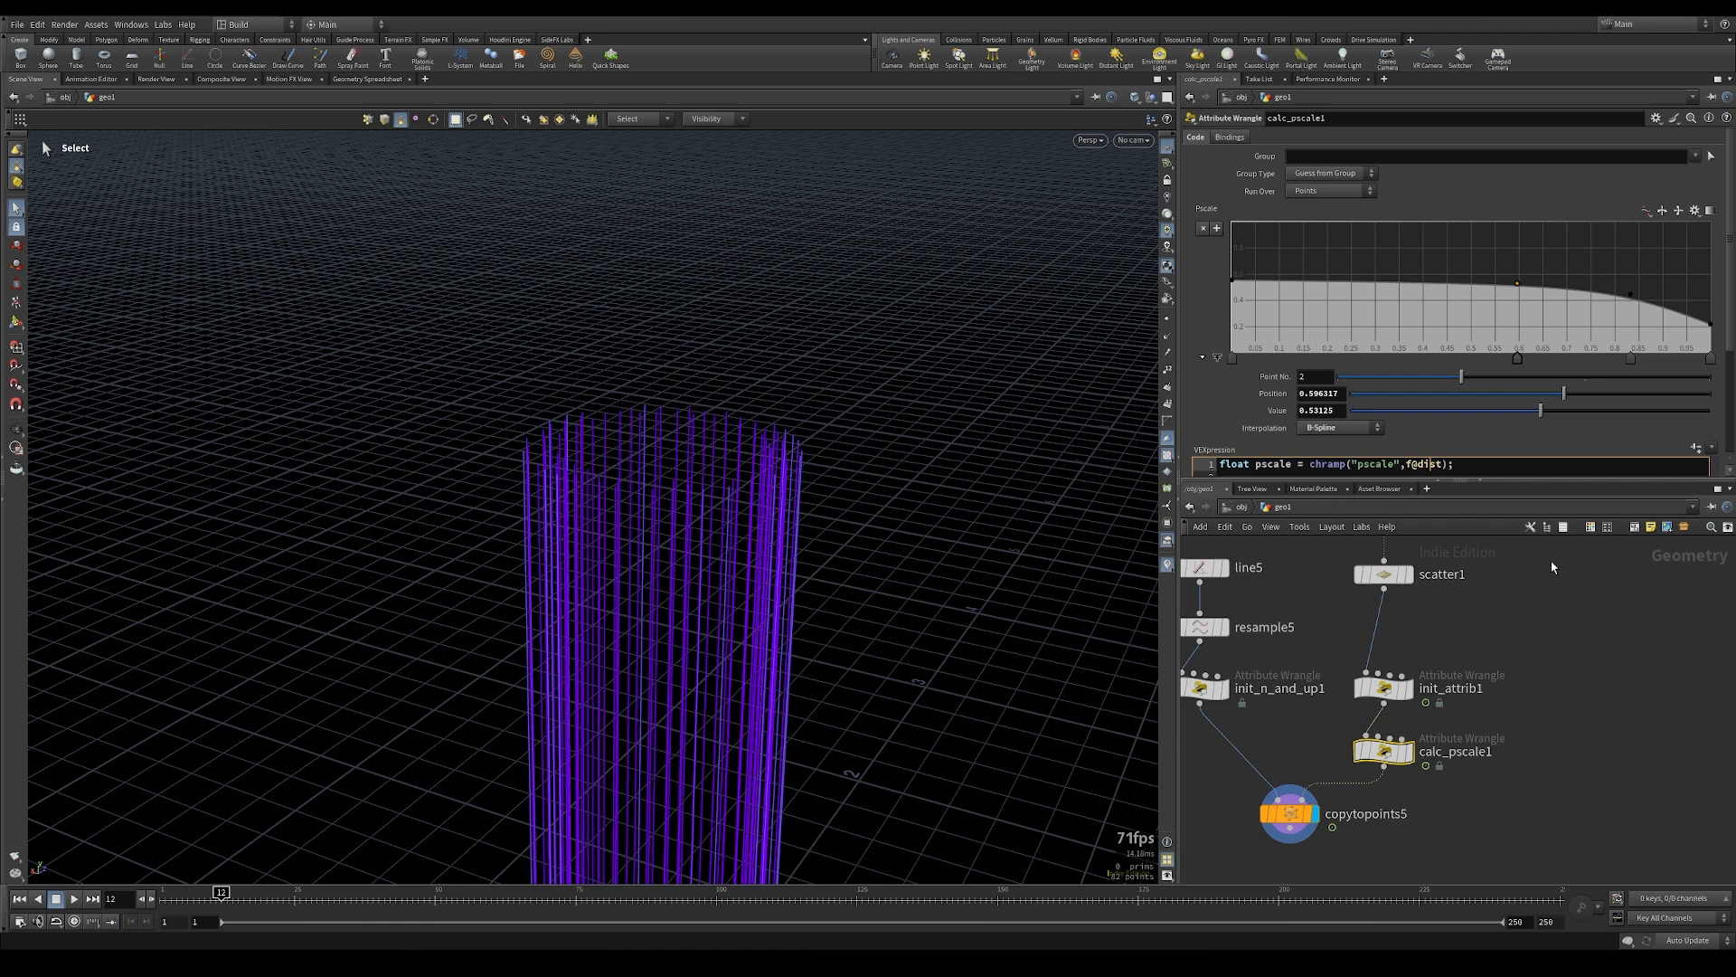
scroll(751, 621, down, 4)
mouse_move(723, 660)
alt+mouse_down()
mouse_move(744, 535)
mouse_move(709, 678)
alt+mouse_up()
alt+middle_drag(709, 678, 798, 446)
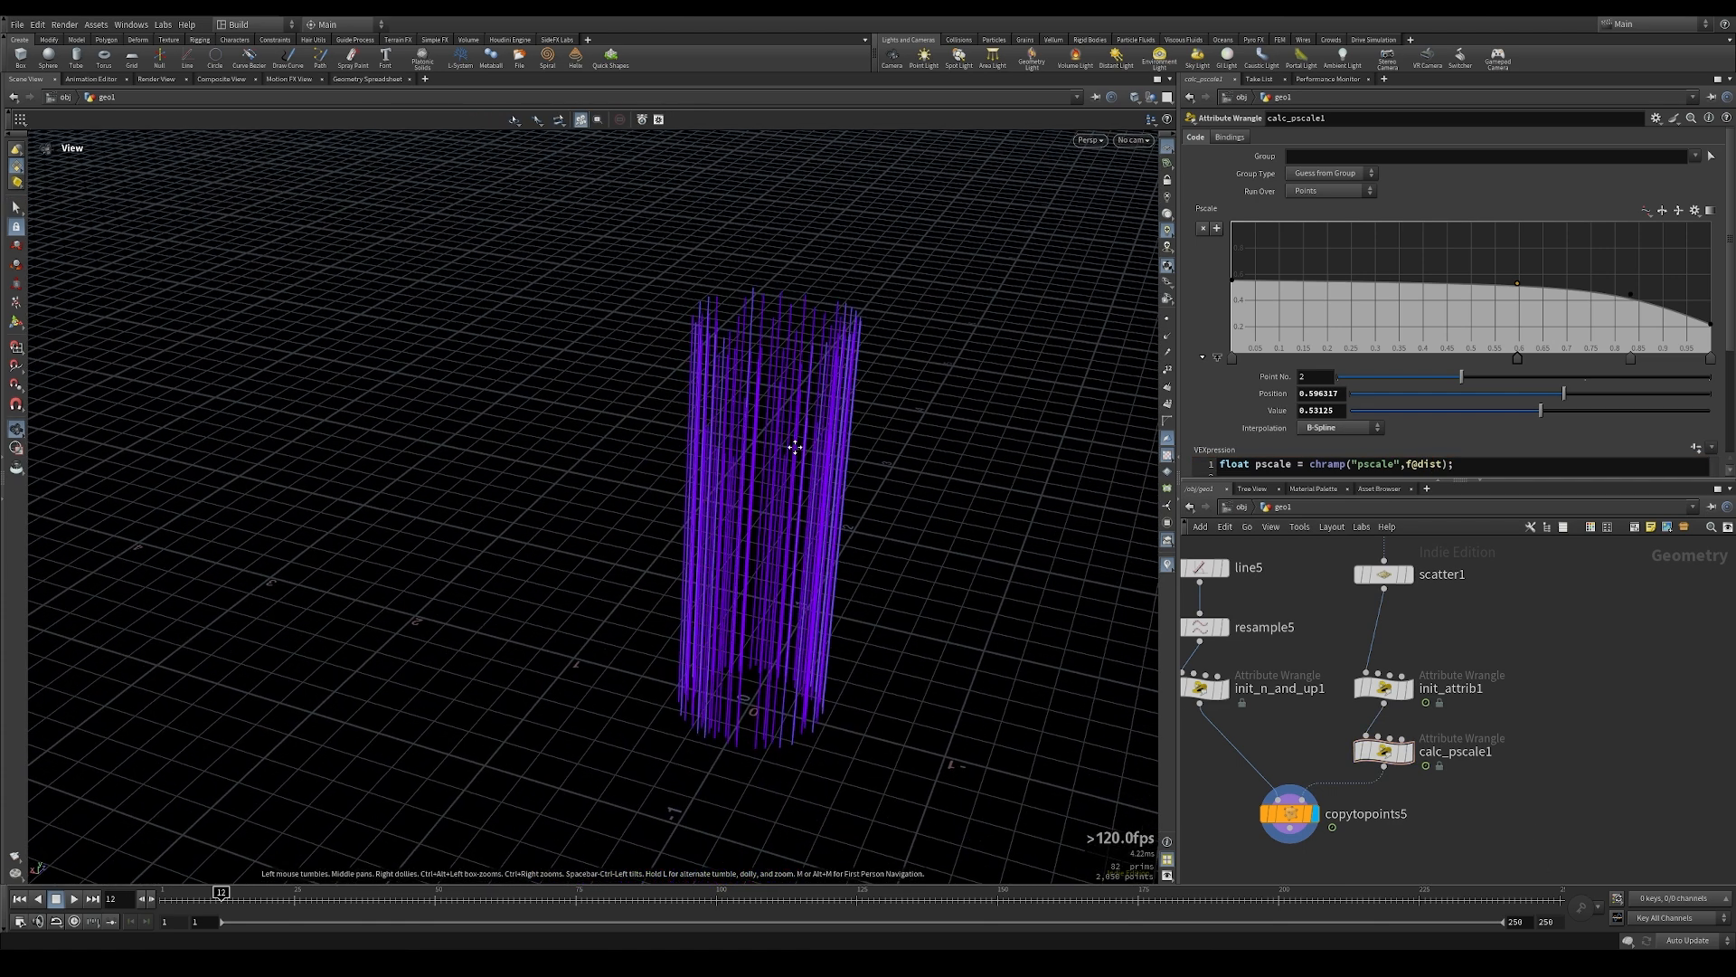
drag(215, 893, 1043, 893)
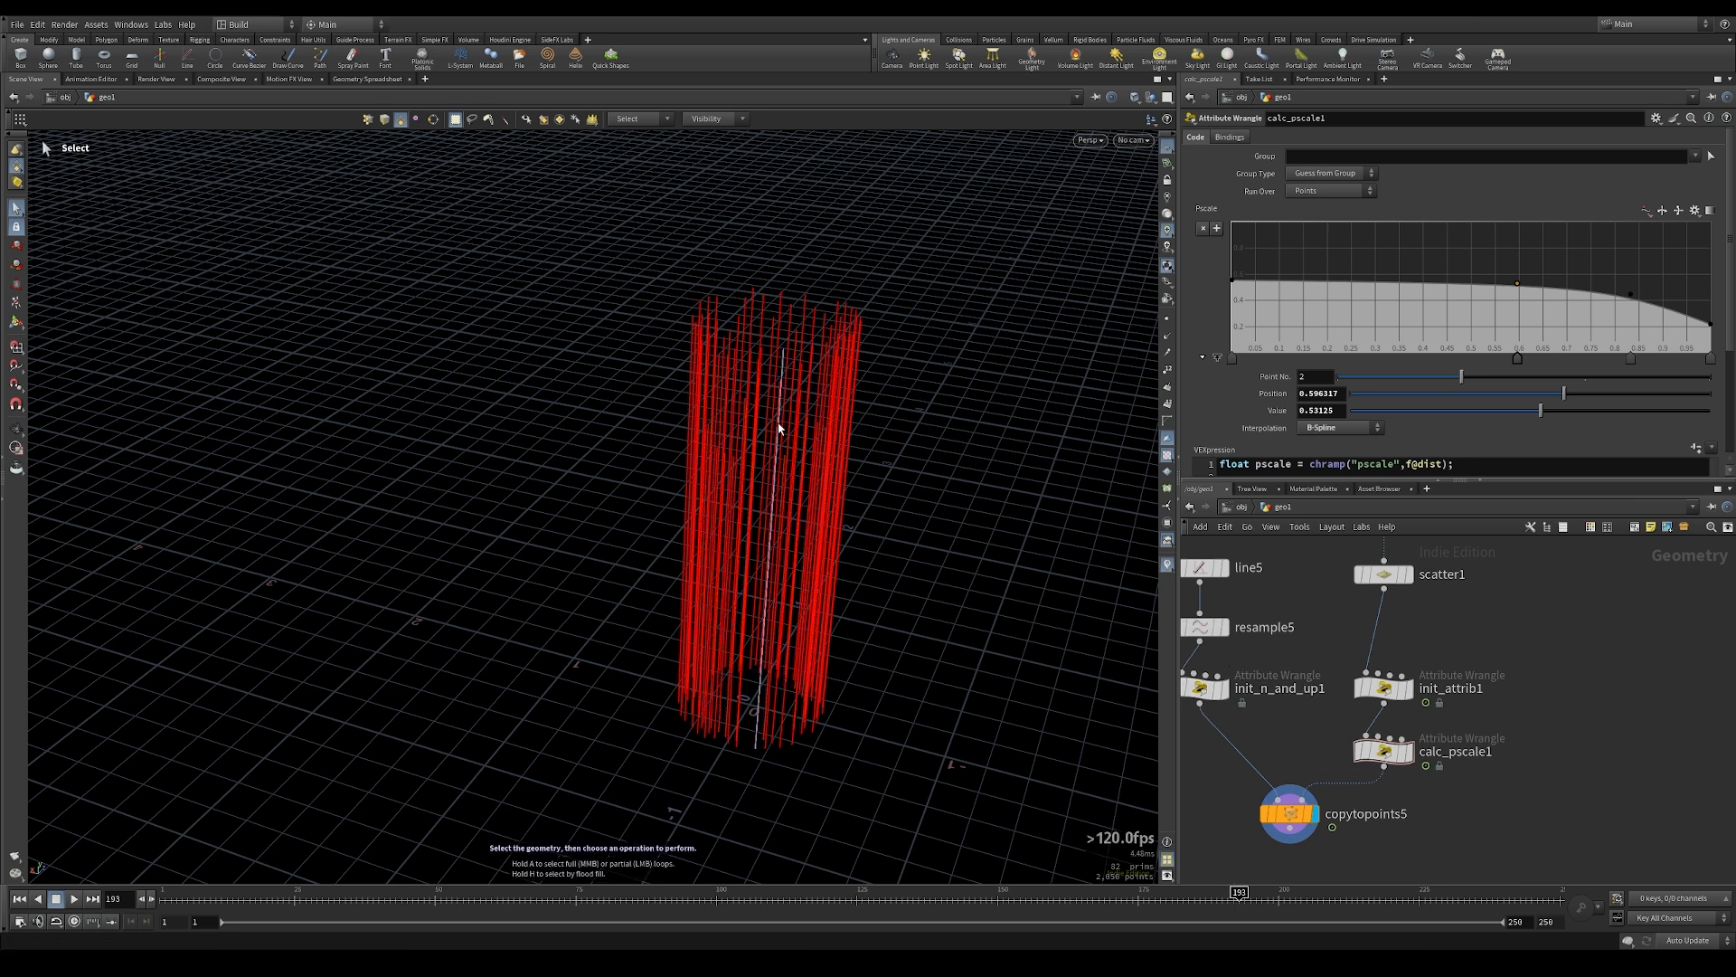
Multiply the pscale ramp expression by fit01(f@anim,0.2,1) and scrub back to frame 7
scroll(1727, 226, down, 3)
click(1348, 308)
key(Left)
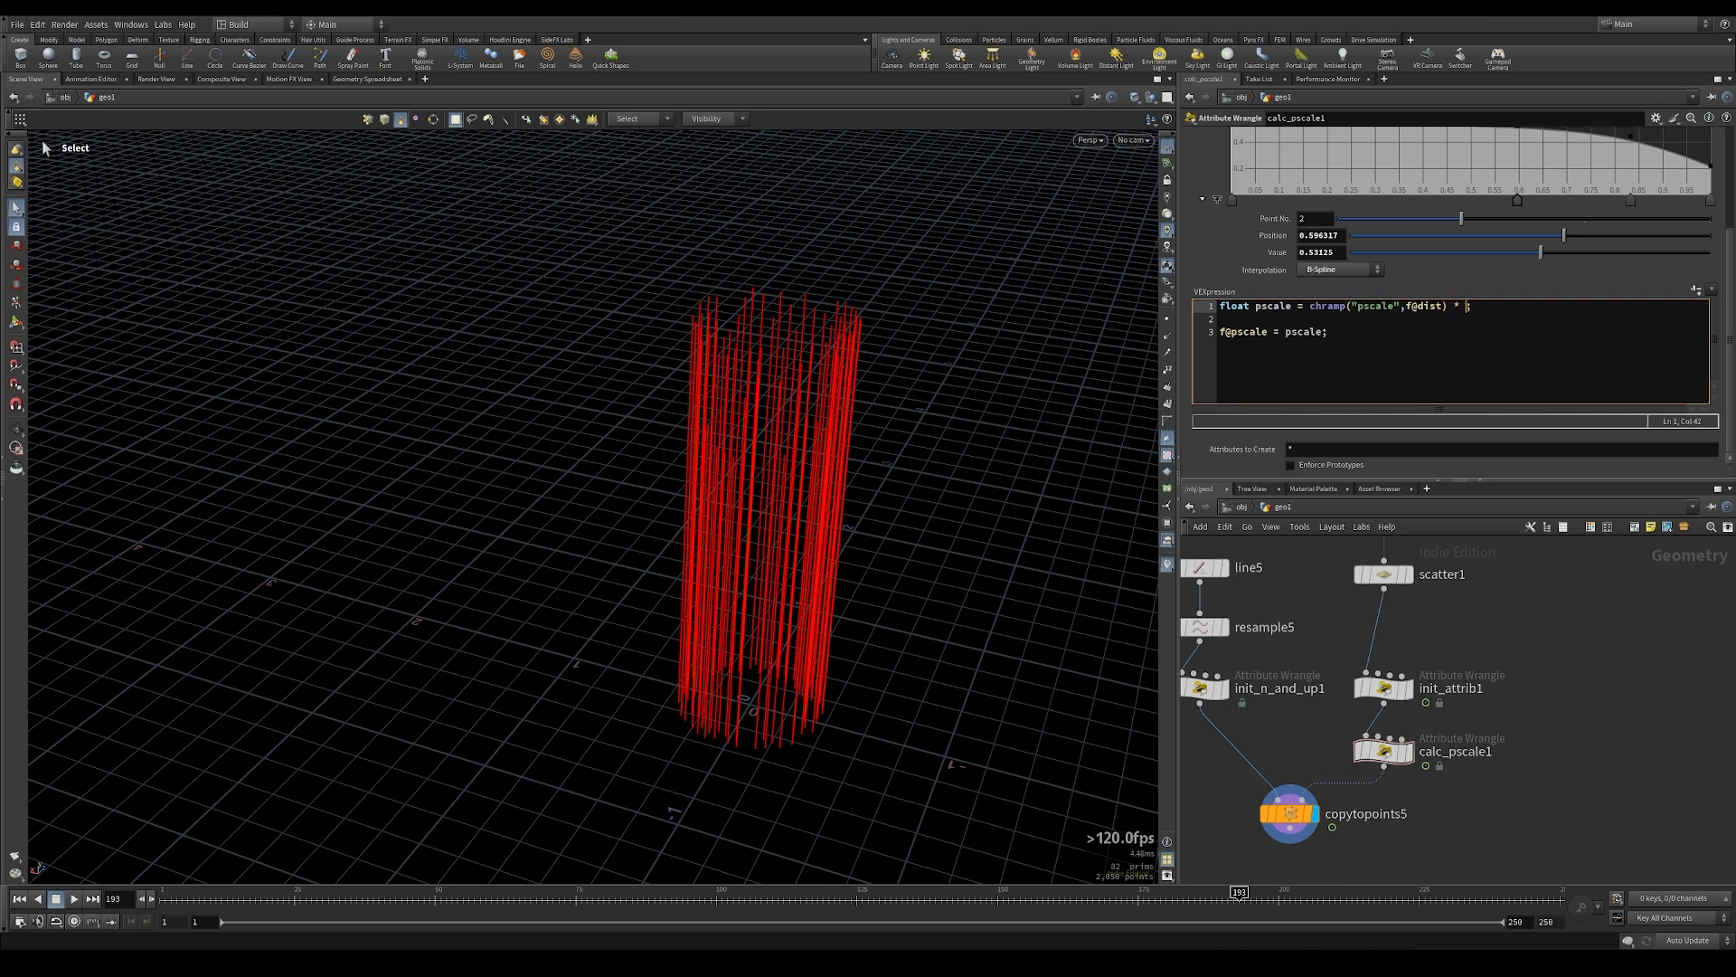
text(* f@ani)
text(fit01(f@anim)
text(,0.2,1))
mouse_move(213, 902)
mouse_down()
mouse_move(171, 903)
mouse_move(1303, 903)
mouse_move(198, 914)
mouse_up()
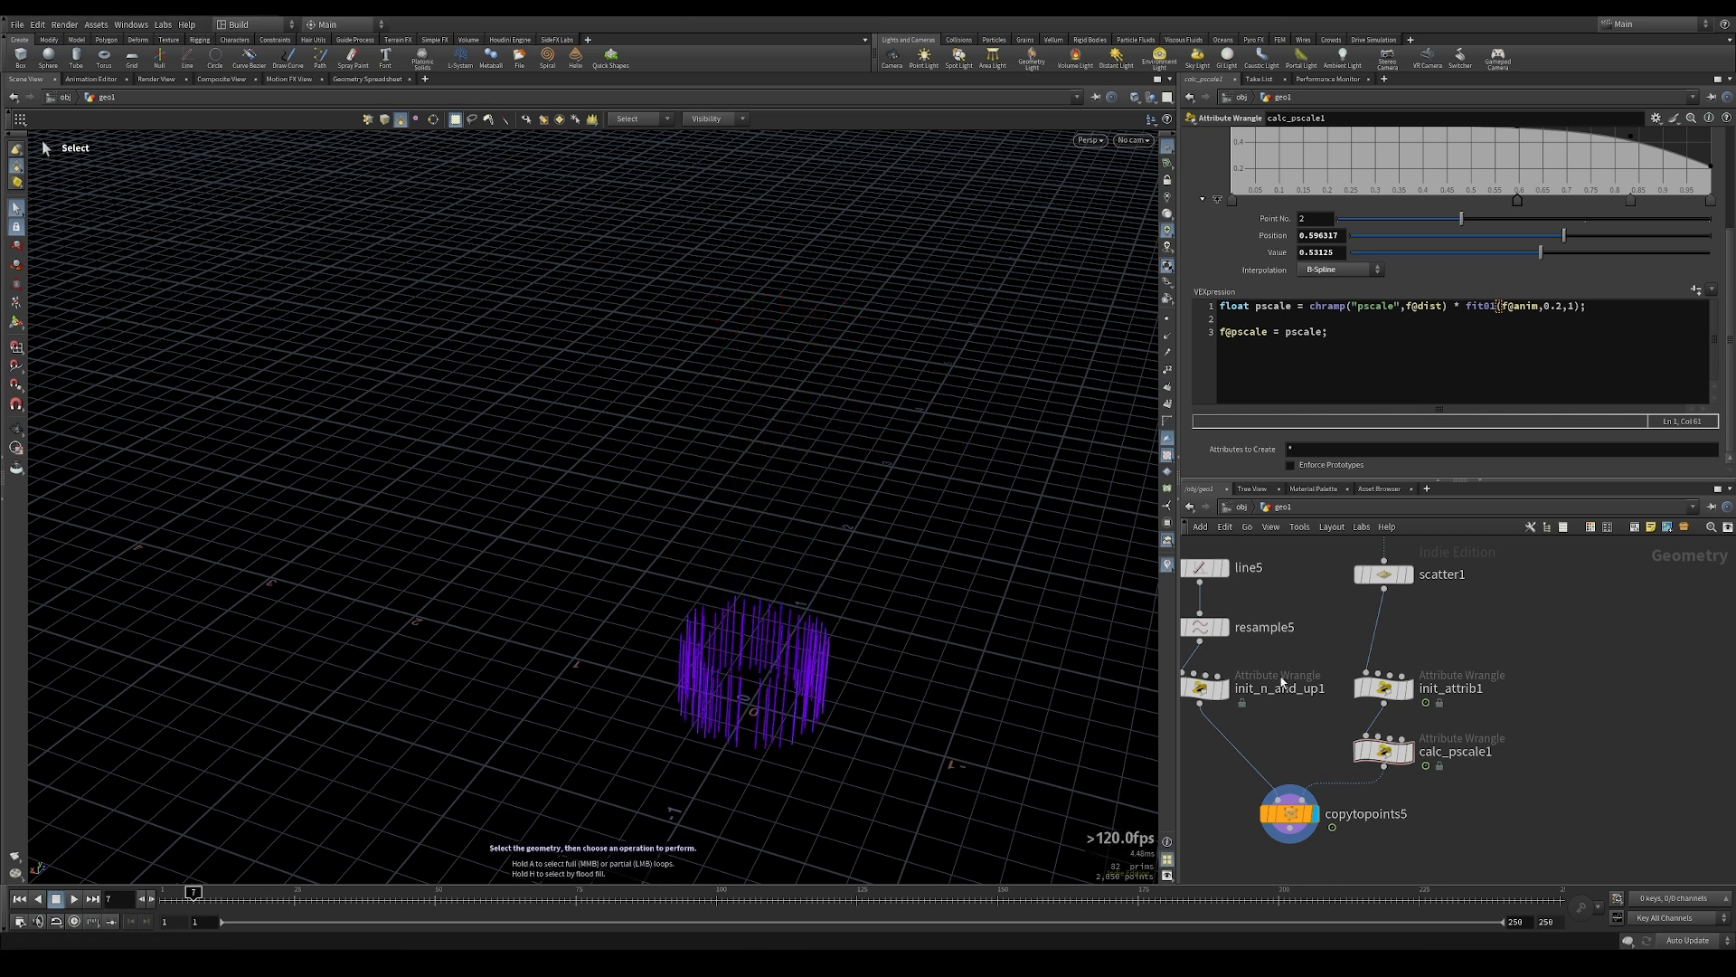
Widen the parameter and network area and split the network editor into two side-by-side views
drag(1179, 596, 866, 589)
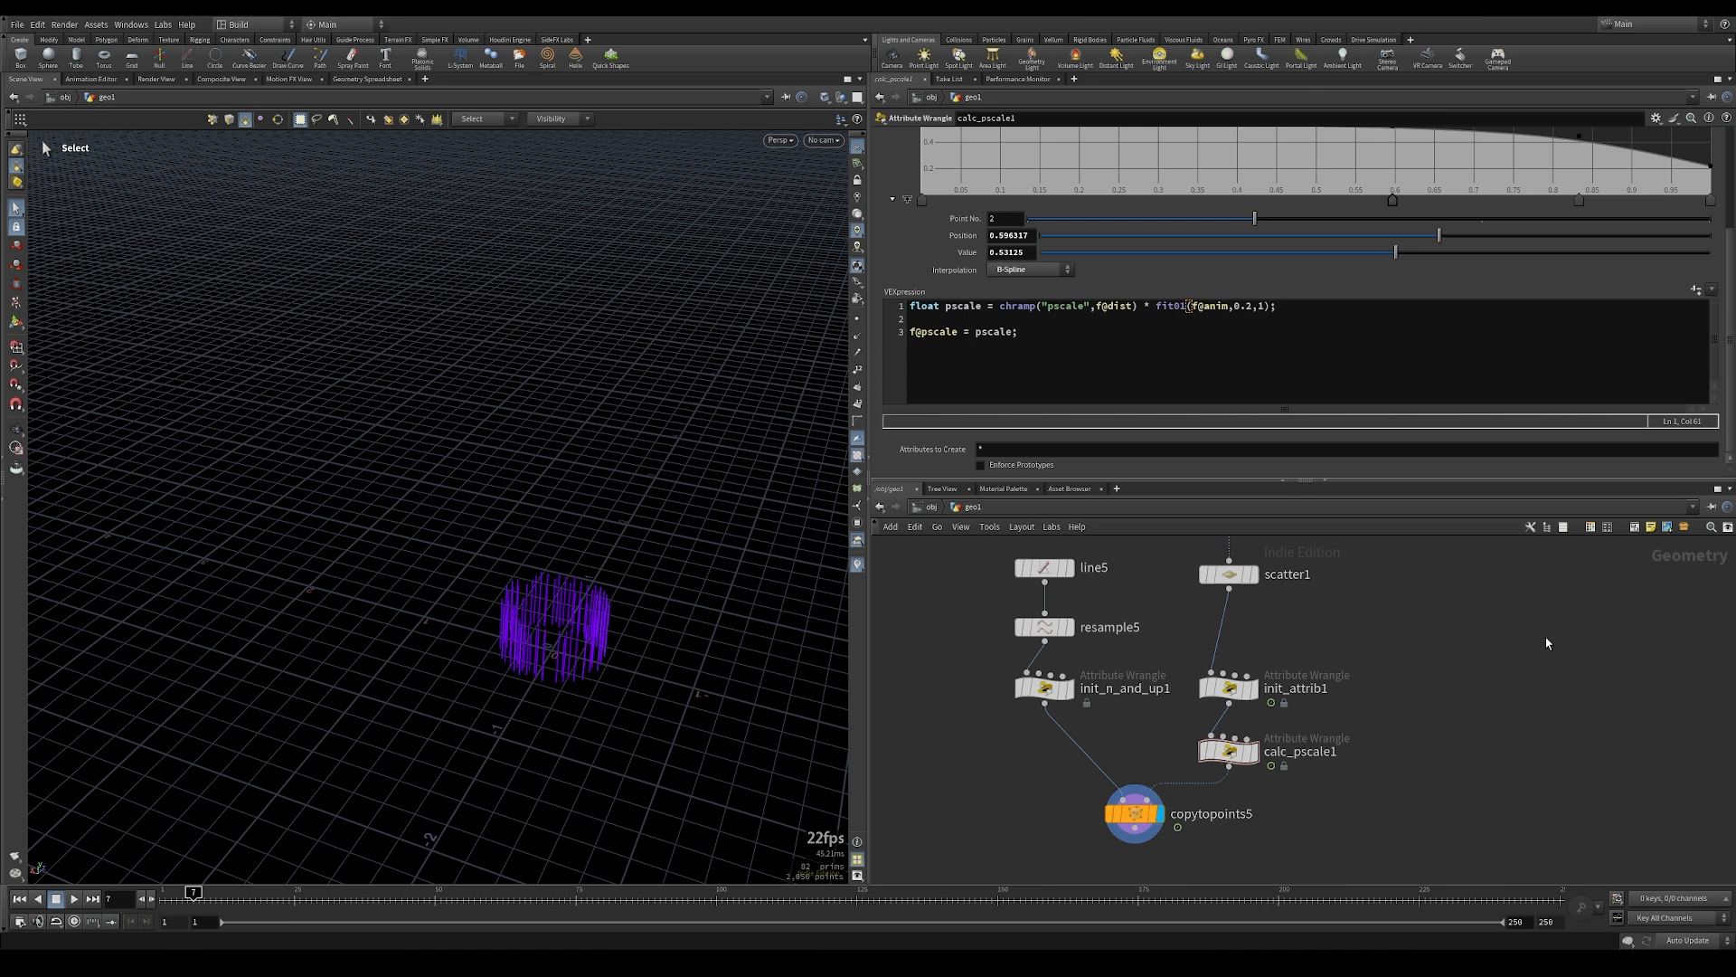
key(super+space)
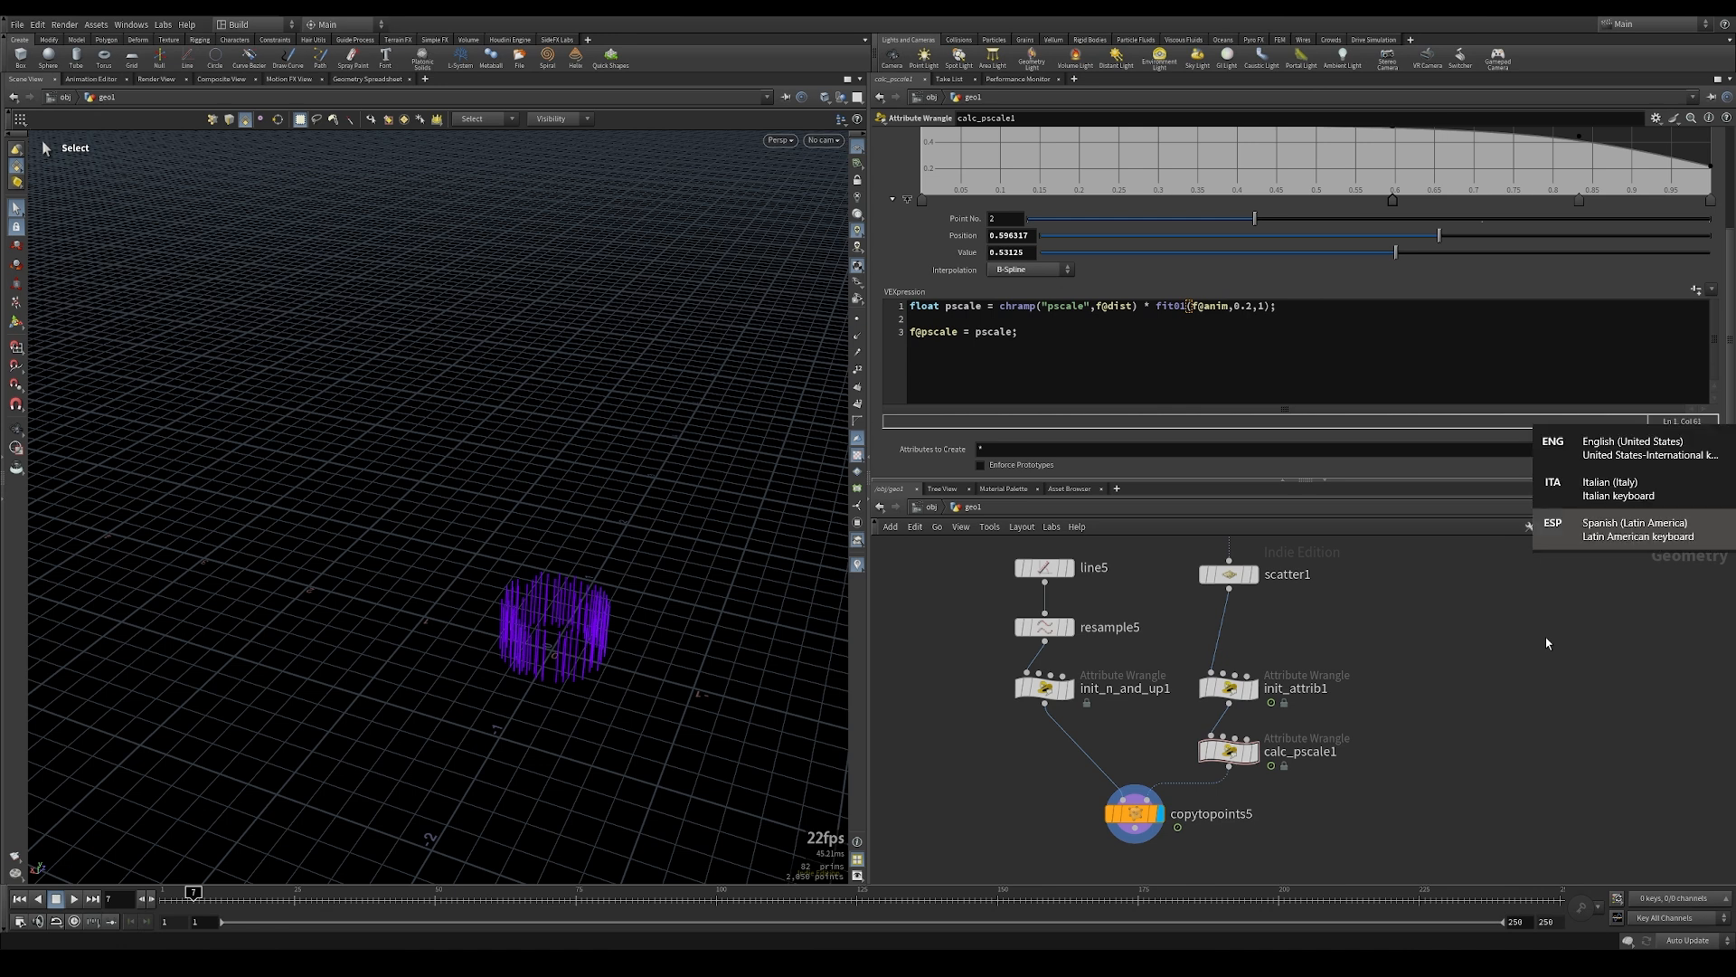
key(alt+bracketleft)
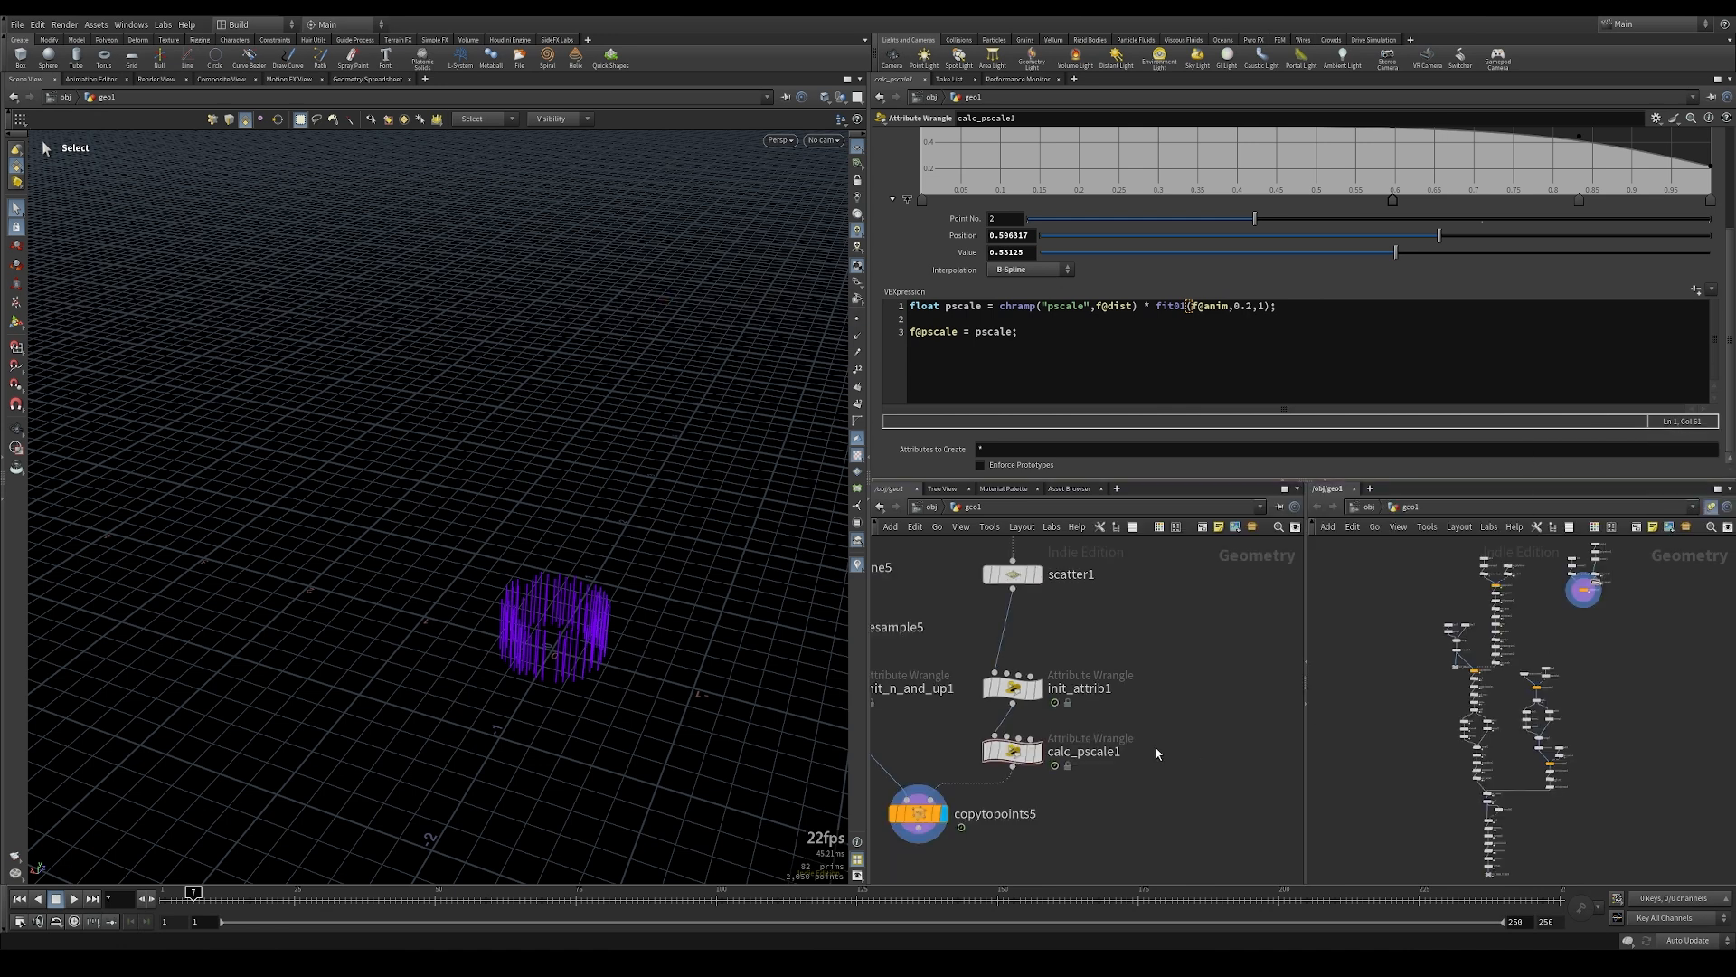
Select the rotate_spines wrangle in the petal branch and split the parameter editor into two side-by-side views
scroll(1038, 630, down, 5)
scroll(1037, 631, up, 5)
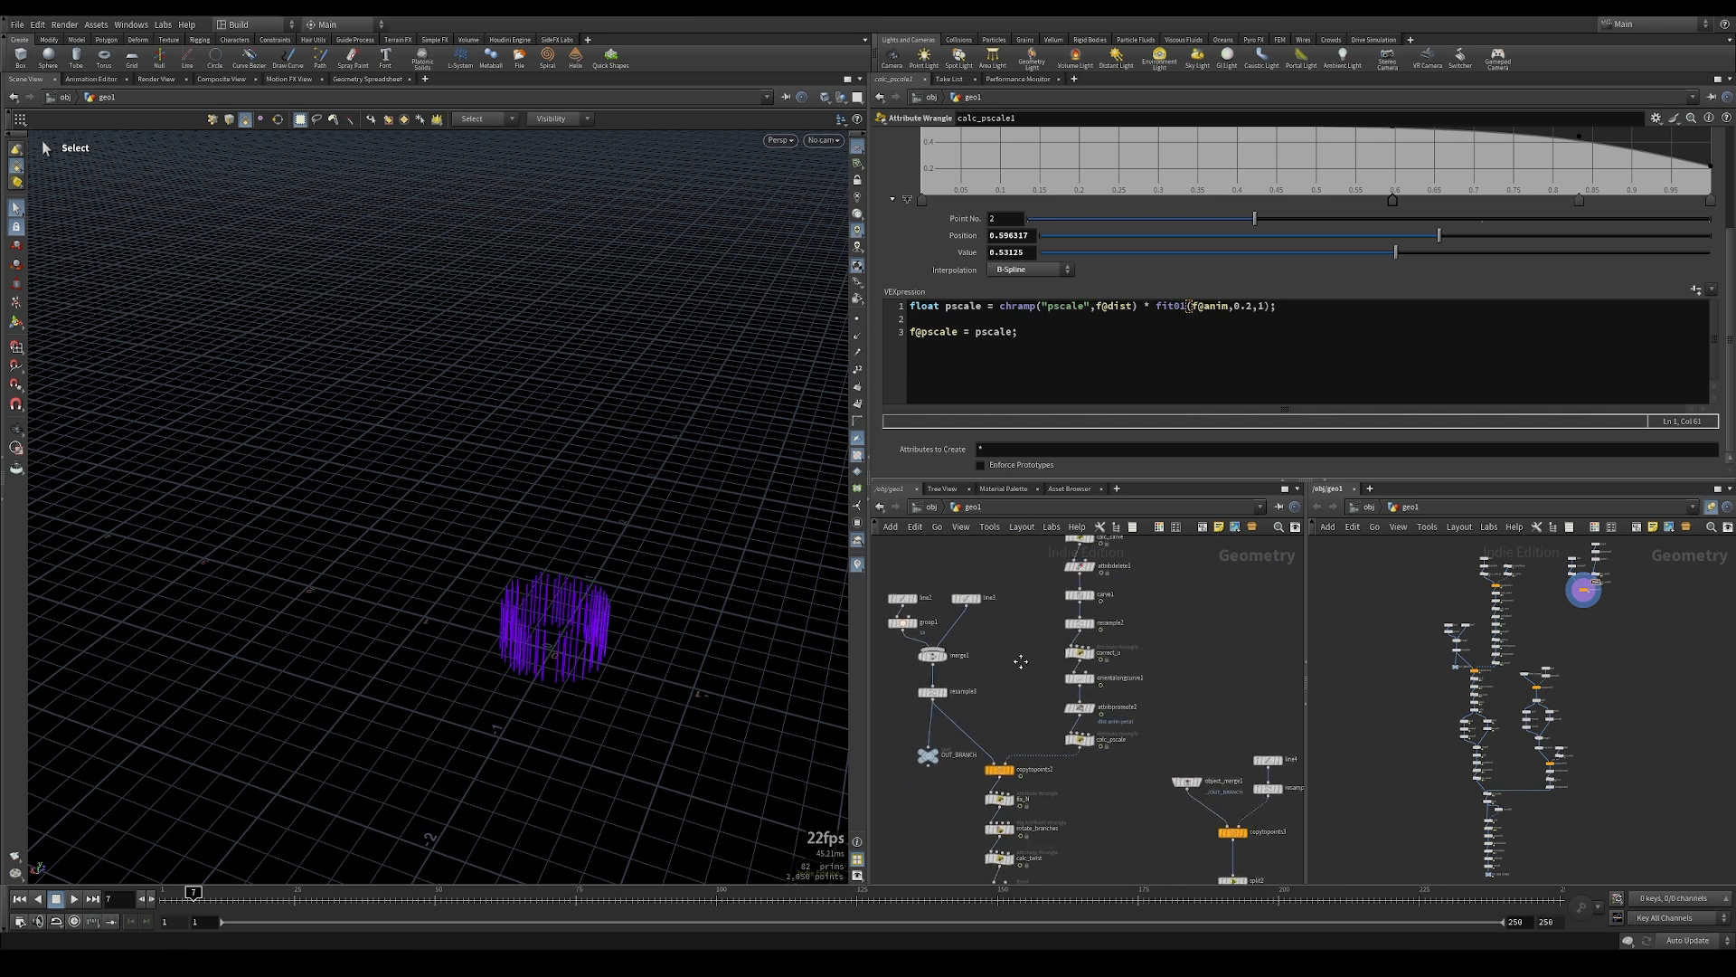
click(1060, 634)
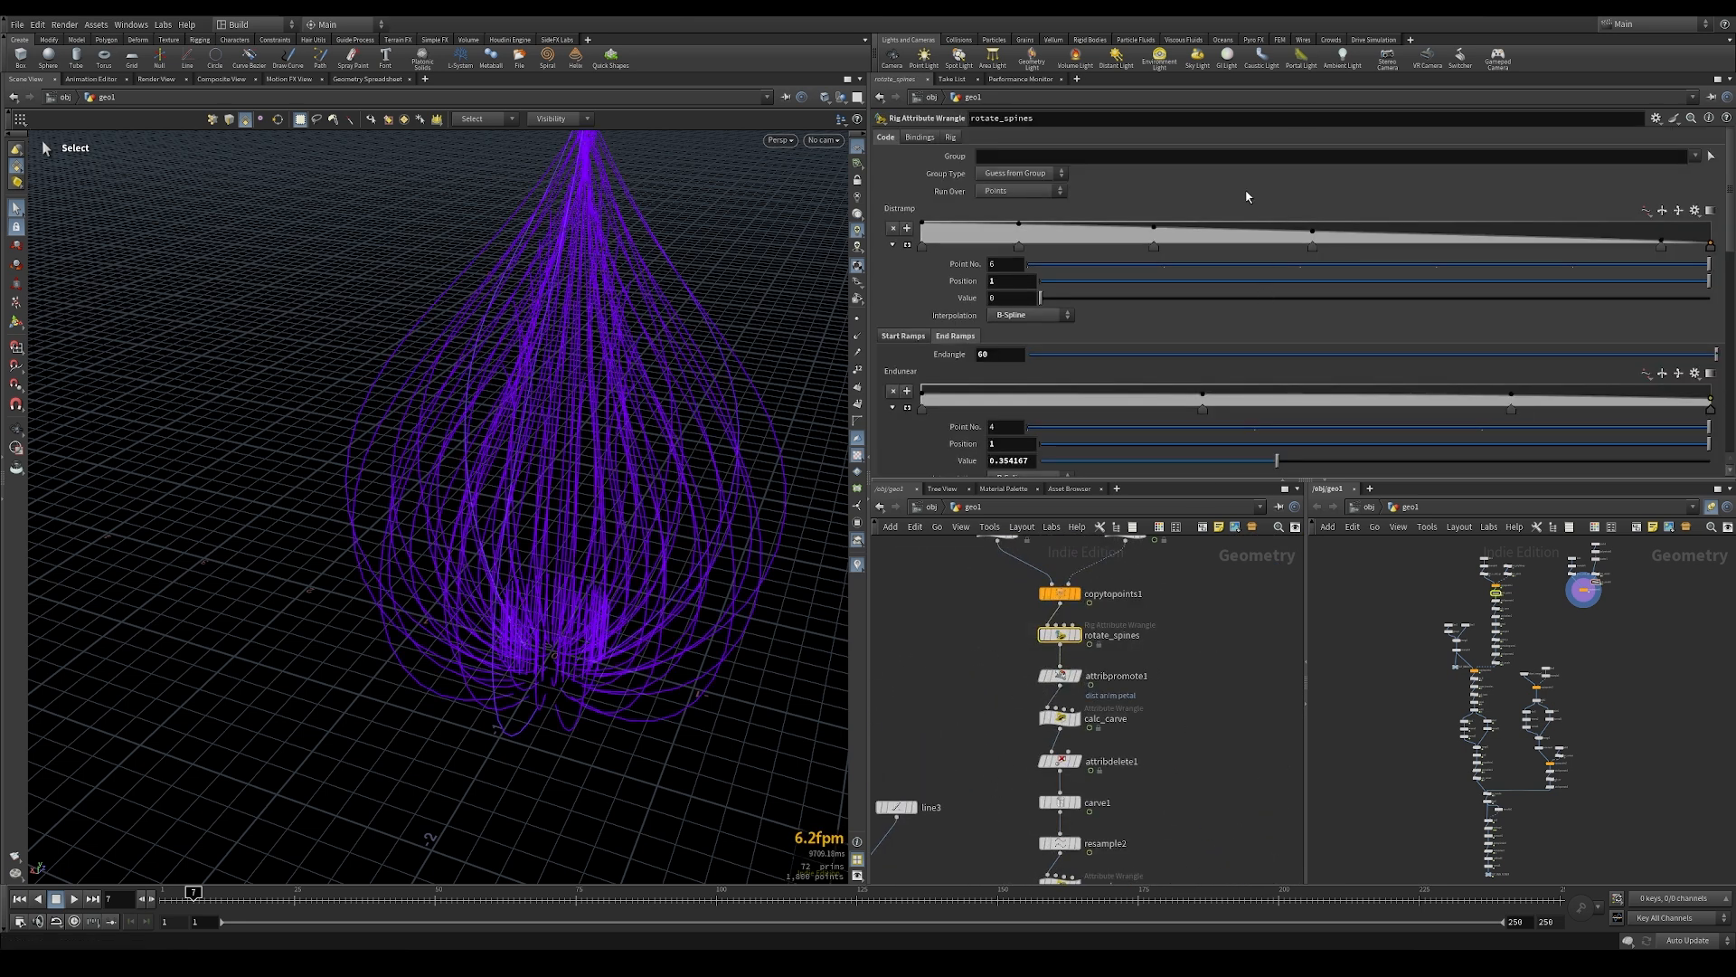
key(alt+bracketleft)
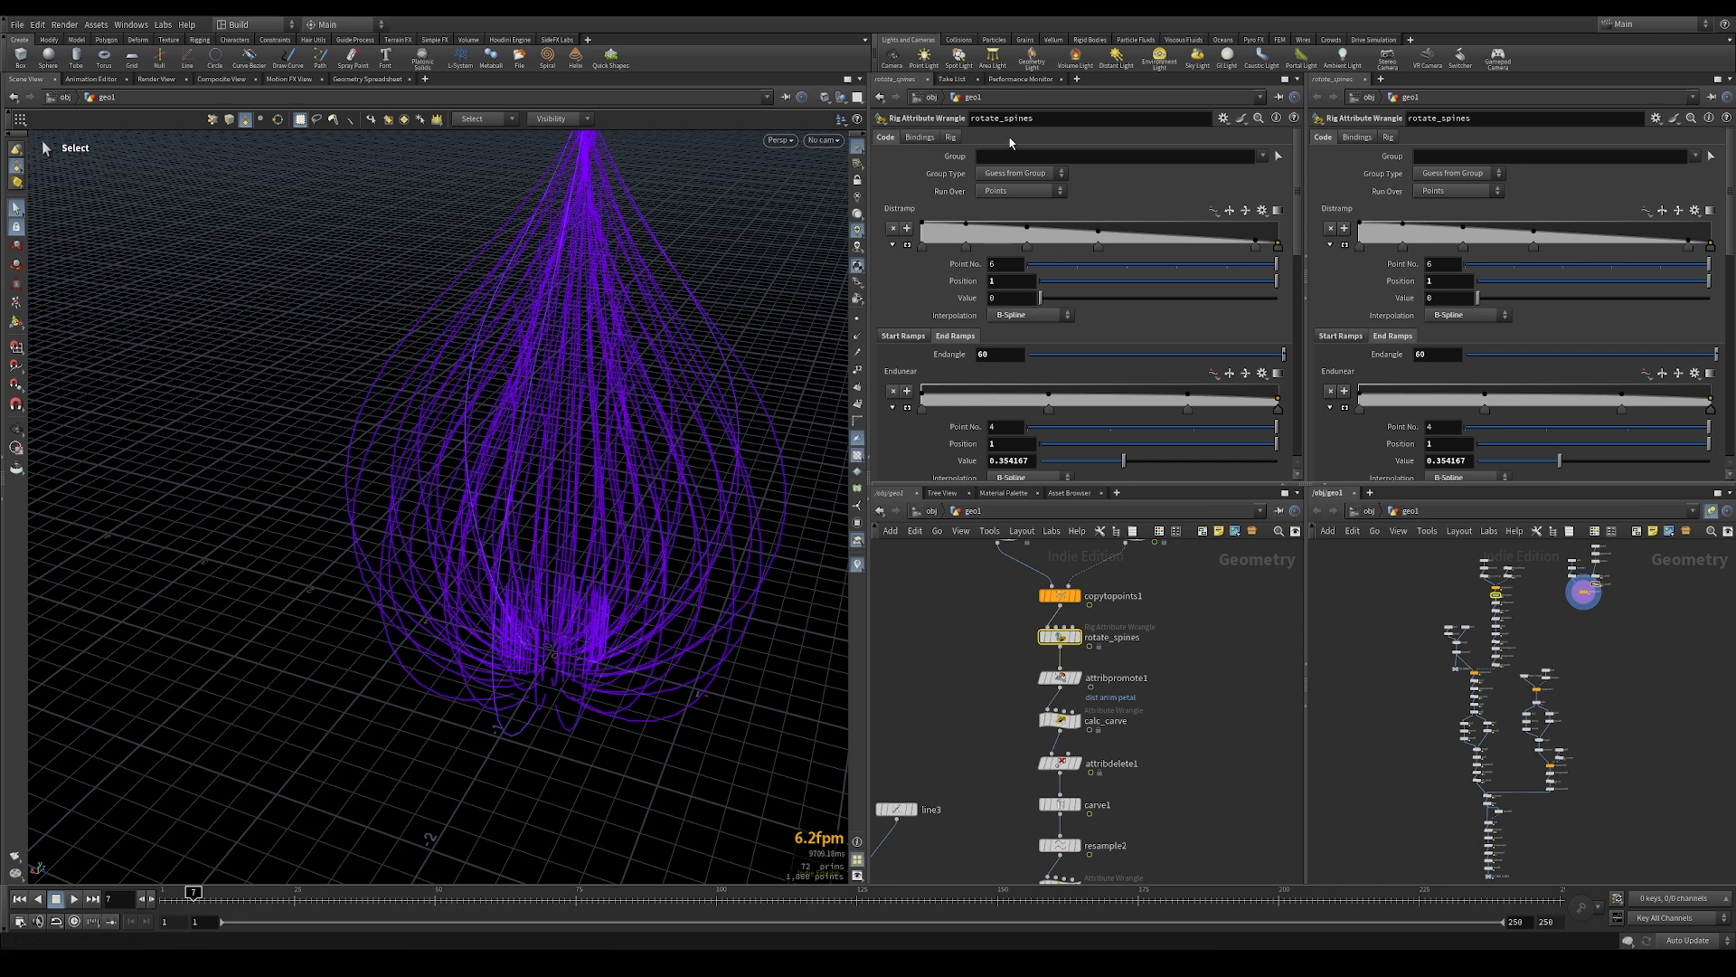
Link the rotate_spines parameter editor with its network view as group 2, and the other editor and network view as group 1
click(1277, 98)
click(1311, 161)
click(1279, 512)
click(1311, 581)
click(1711, 511)
click(1673, 572)
click(1711, 98)
click(1673, 161)
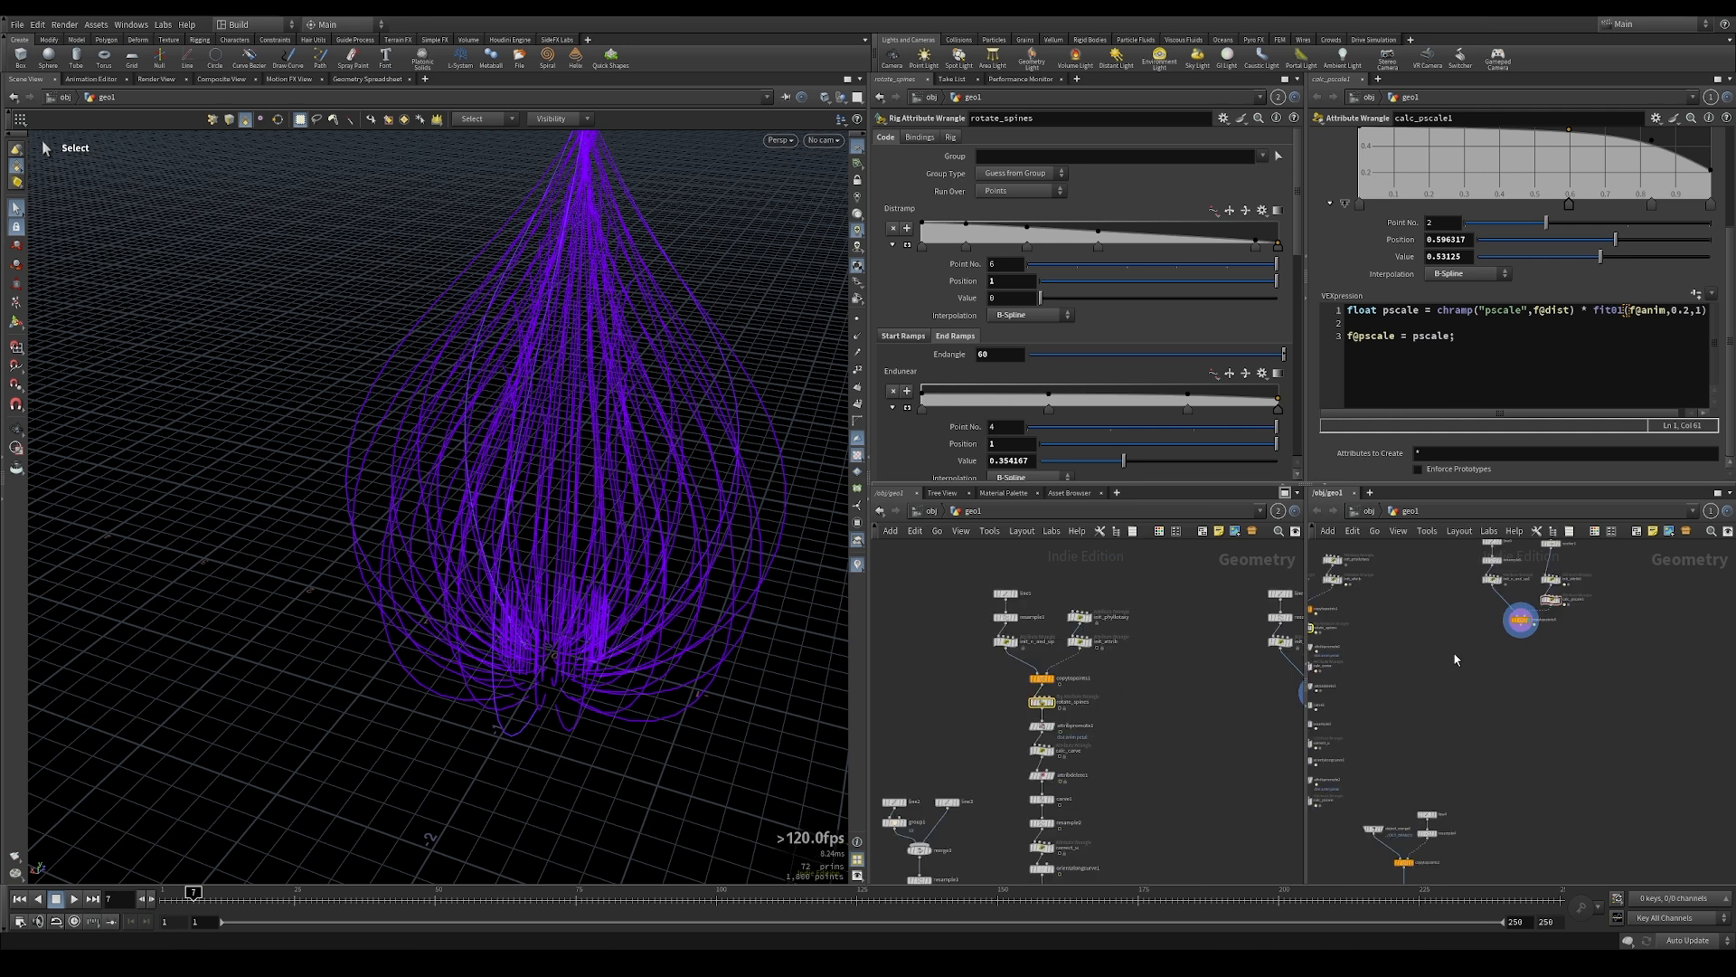
Add a Rig Attribute Wrangle below copytopoints5 and name it rotate_inner
key(Tab)
text(rigw)
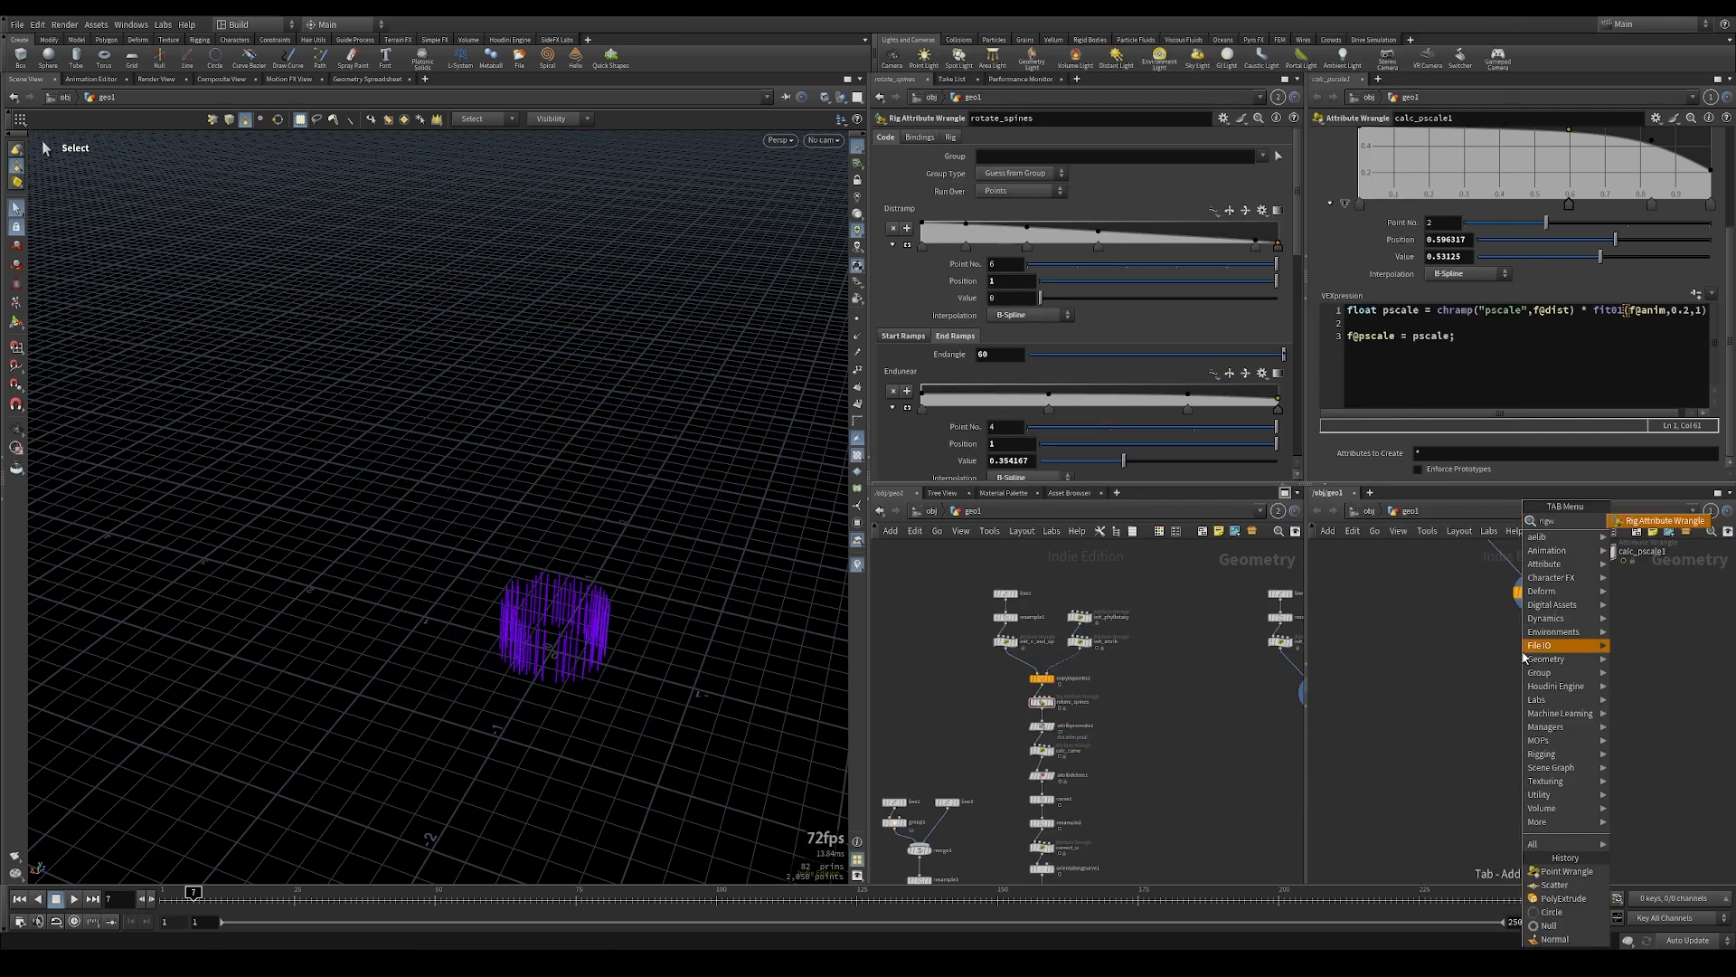
click(1681, 521)
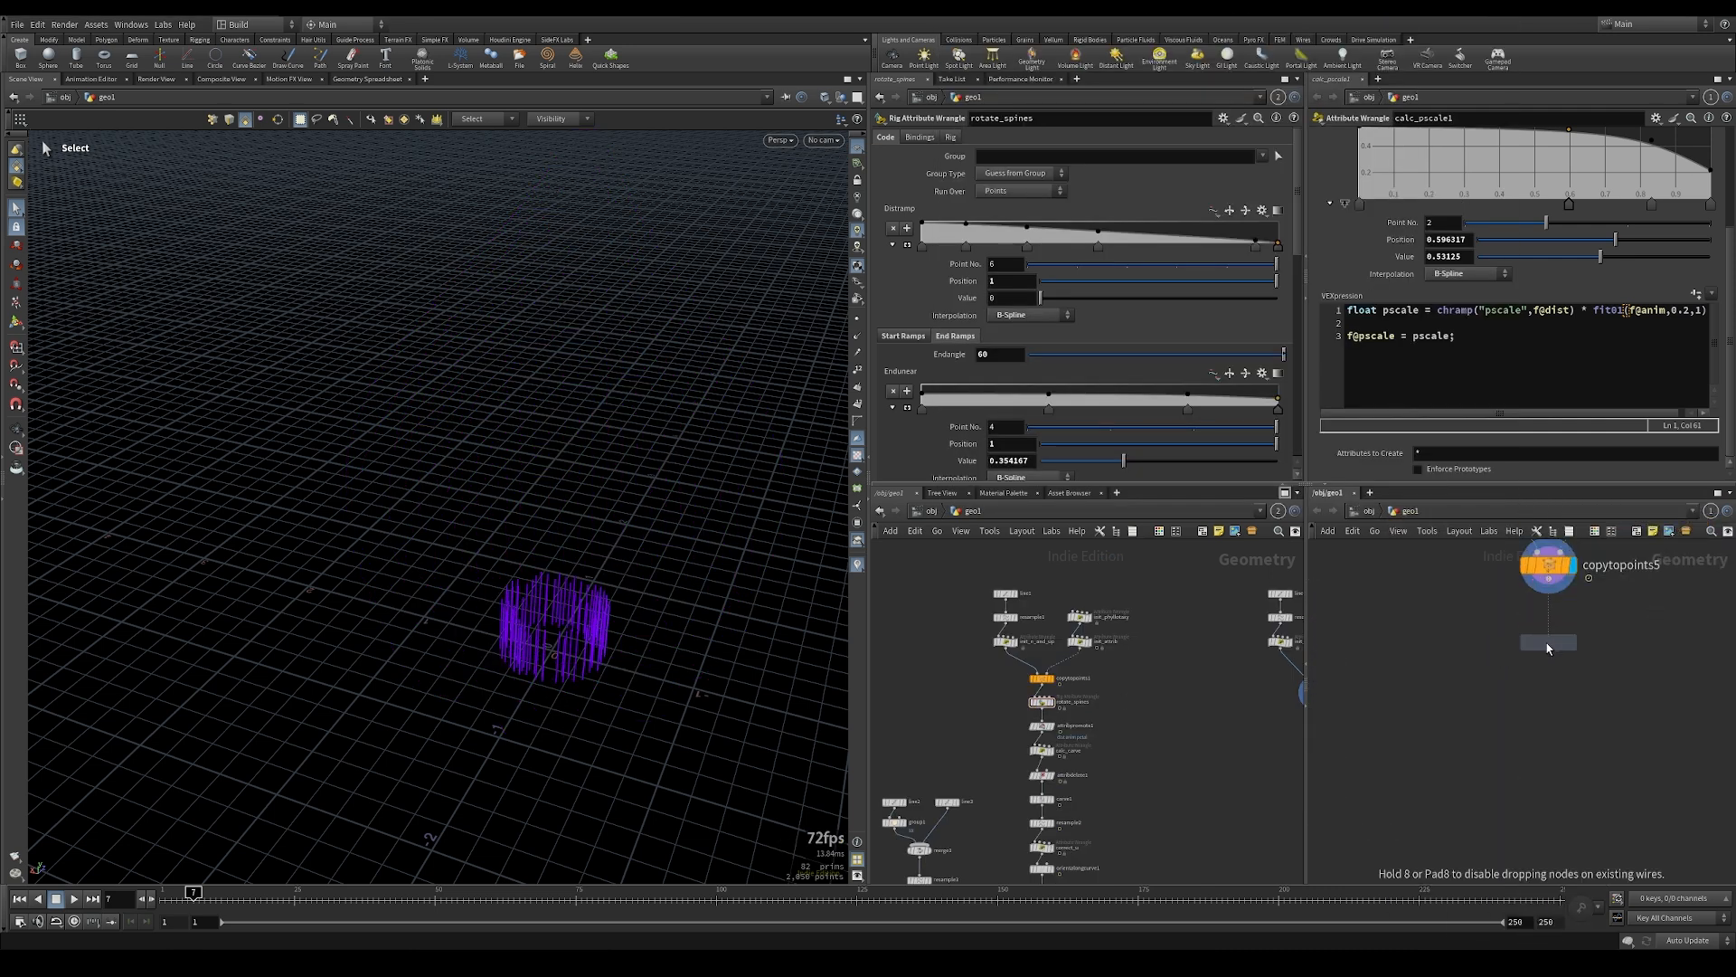
click(1545, 668)
double_click(1616, 660)
text(rotate_u)
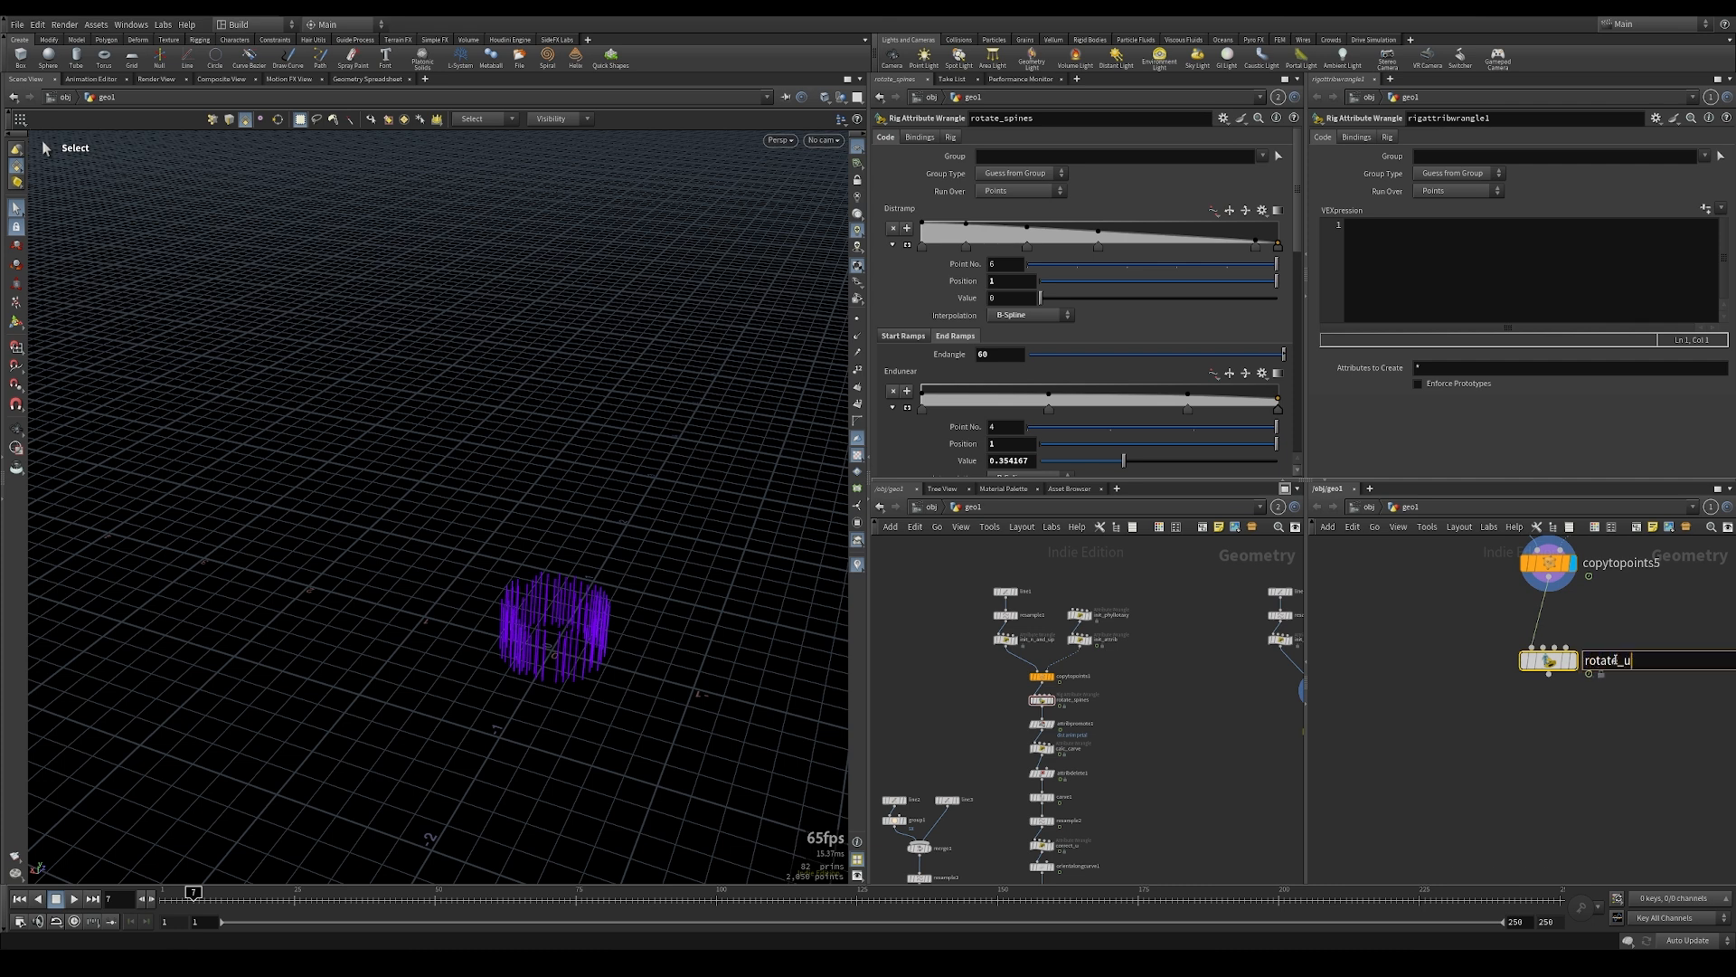
key(BackSpace)
text(inner)
key(Return)
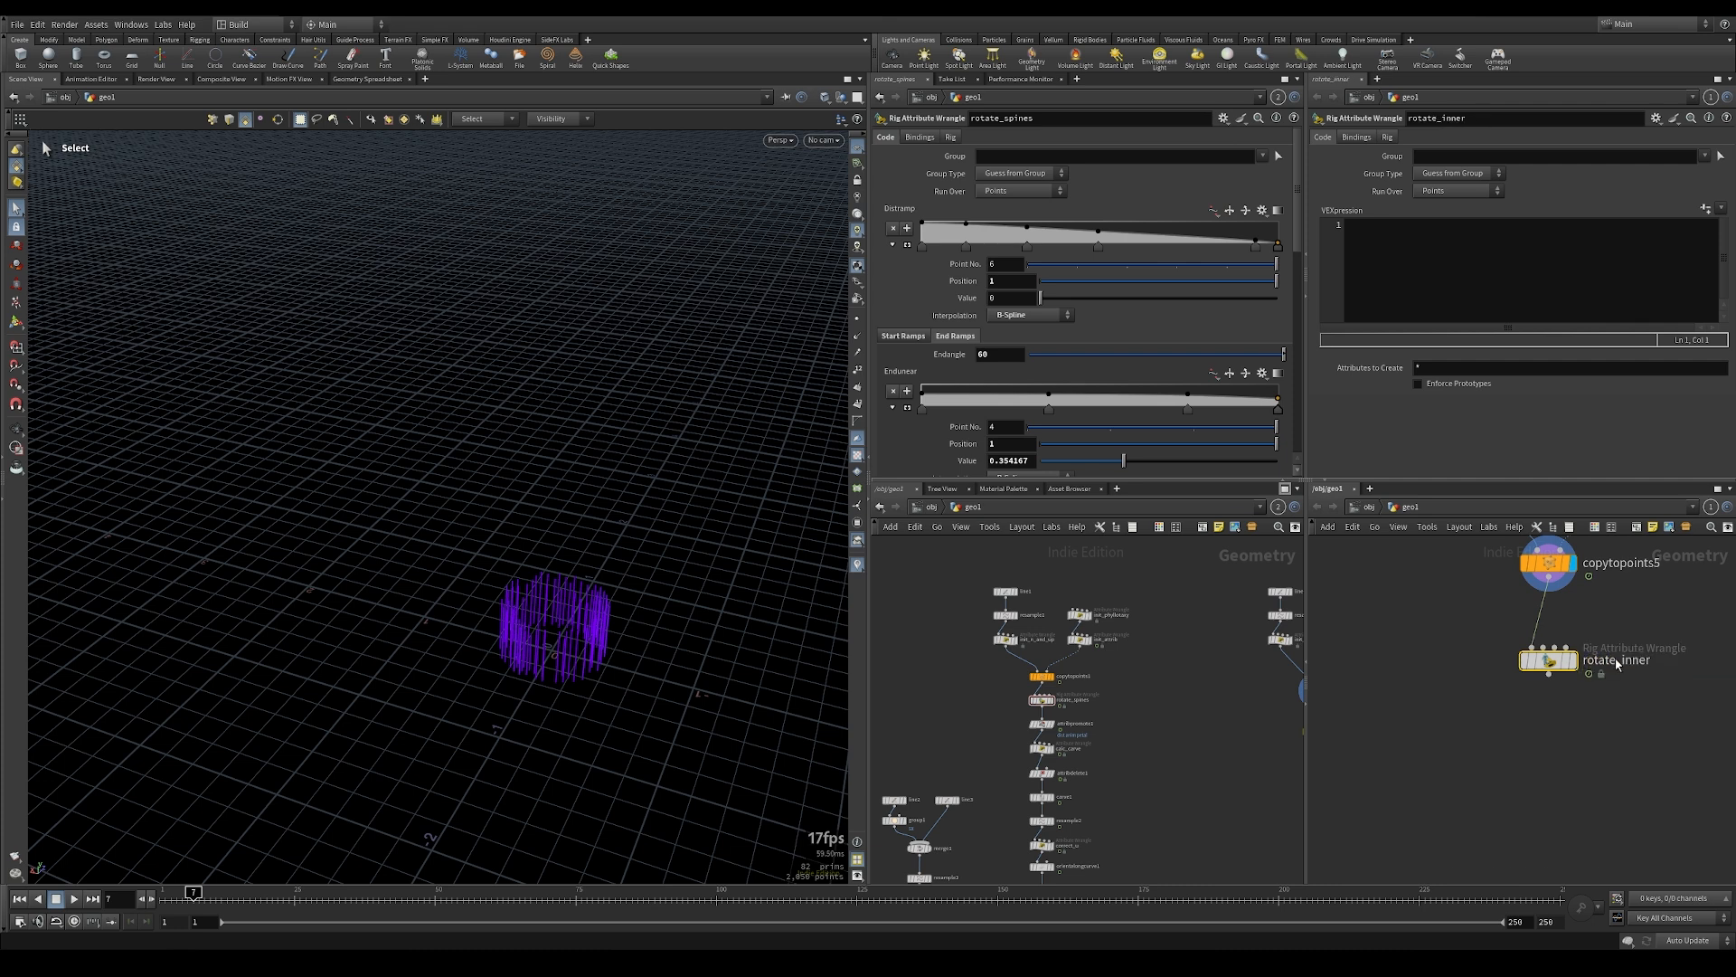
Copy the "float anim = f@anim;" line from the rotate_spines code into rotate_inner
scroll(1097, 691, up, 3)
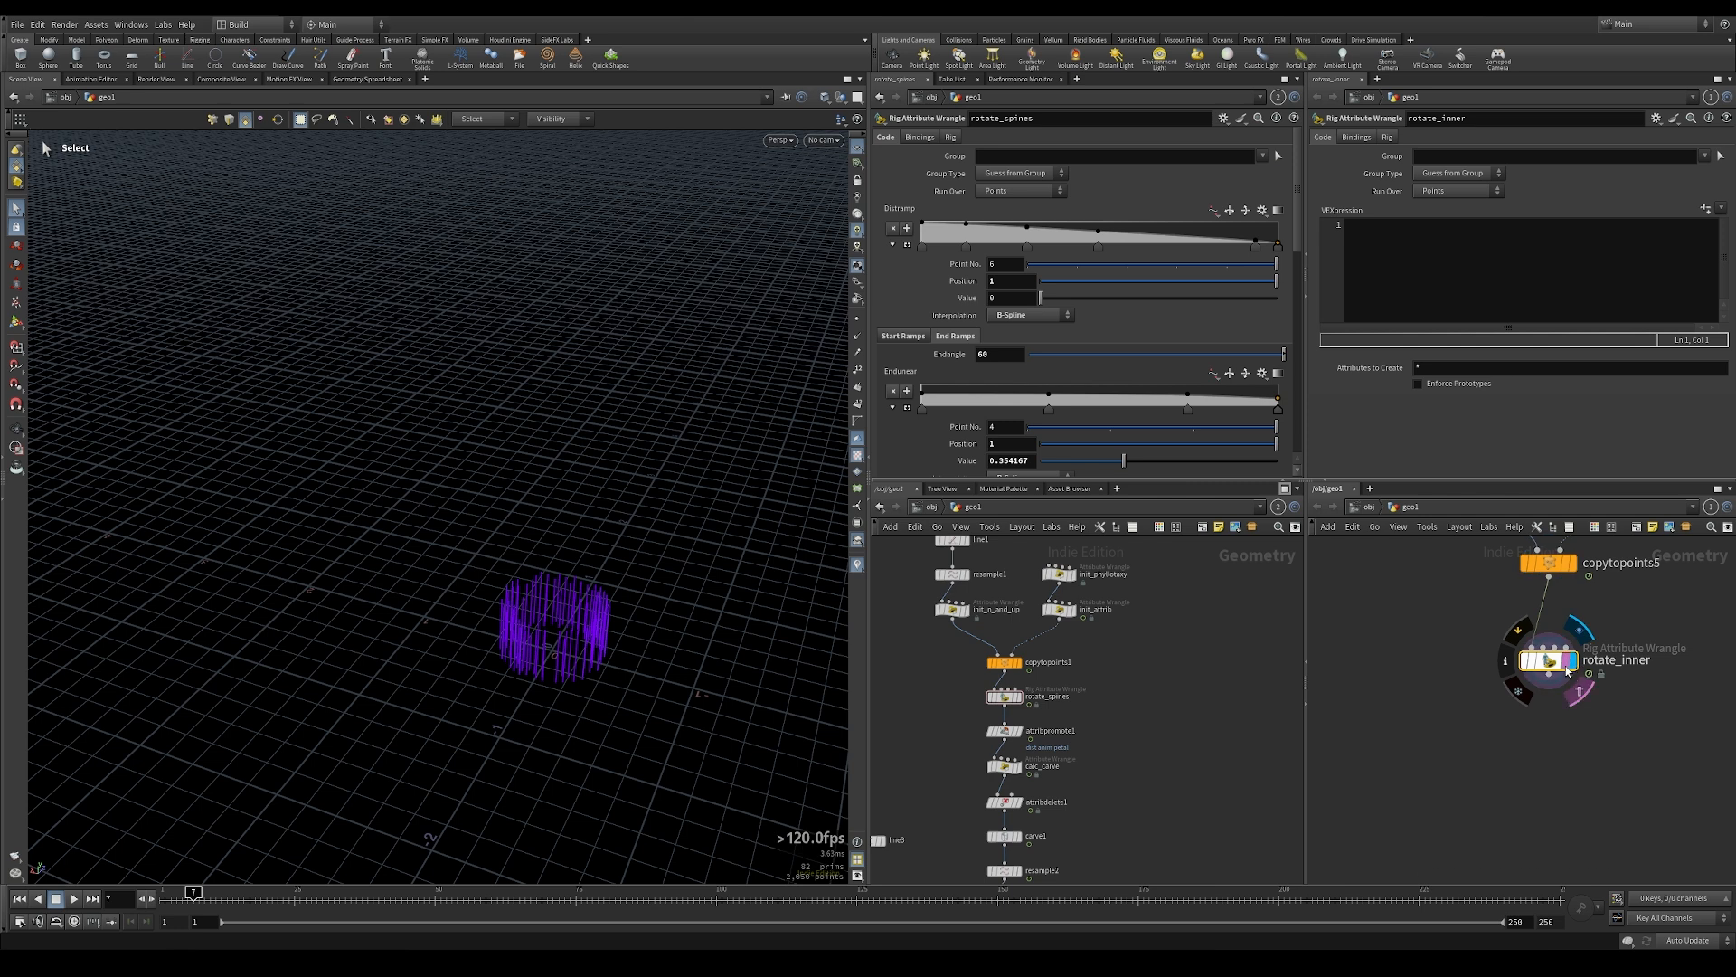
click(1019, 697)
scroll(1303, 314, down, 5)
scroll(1303, 313, down, 5)
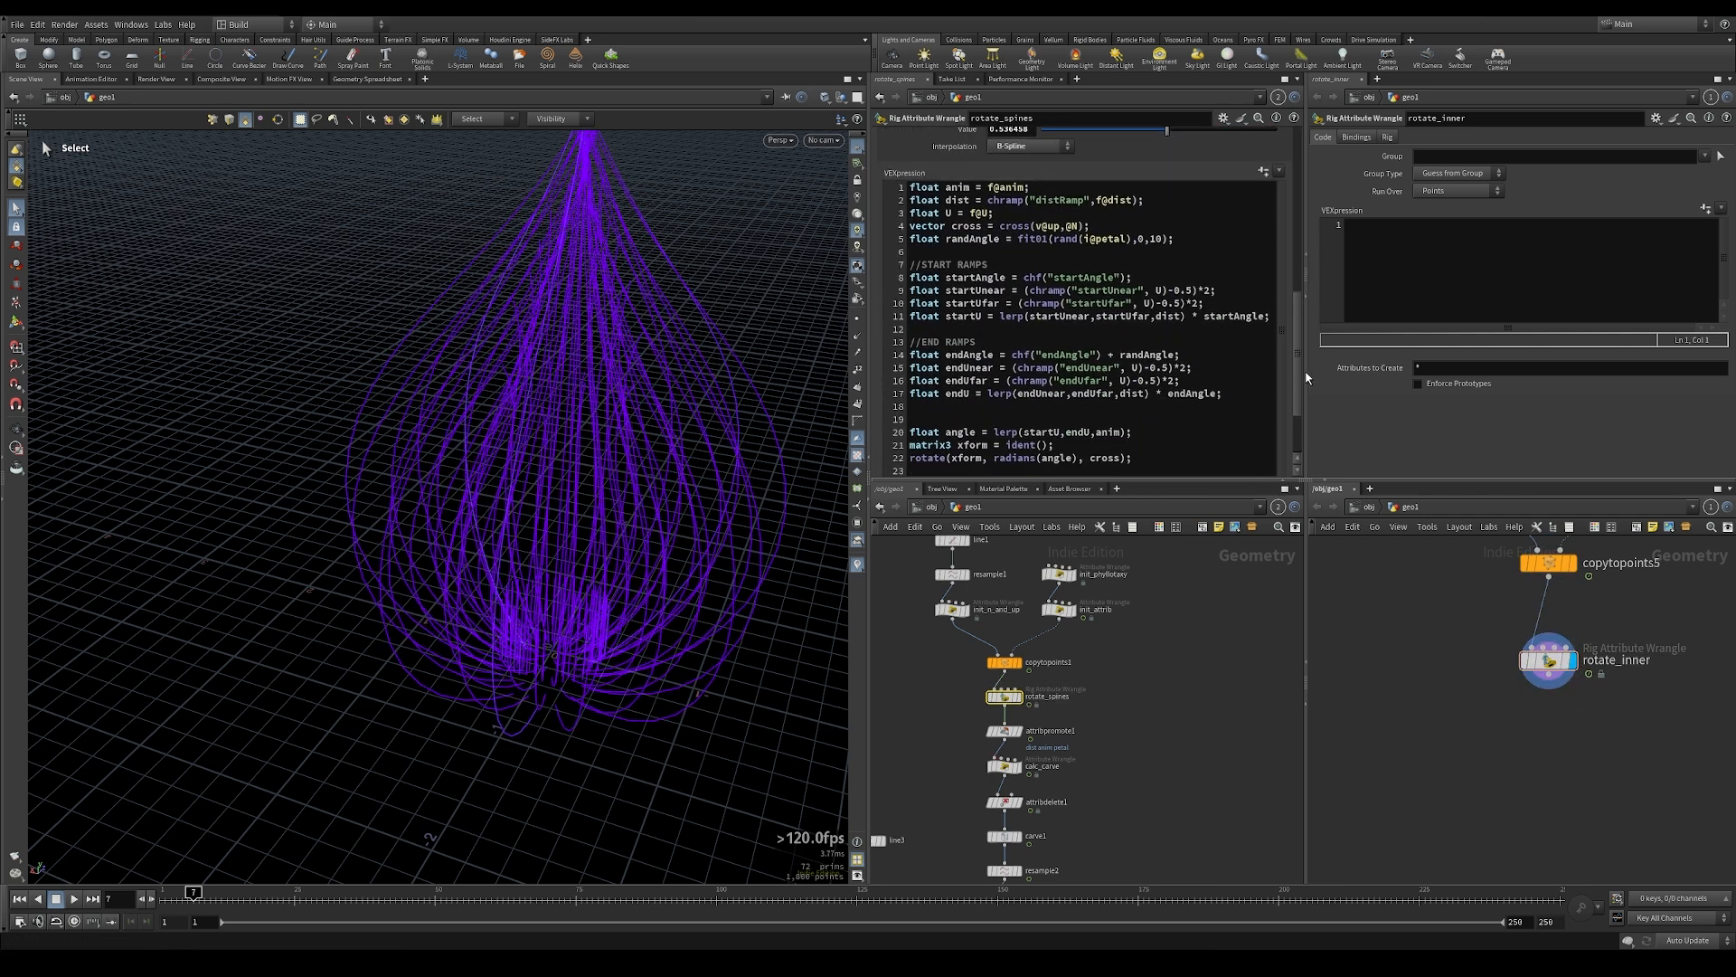
click(1043, 190)
triple_click(972, 188)
key(ctrl+c)
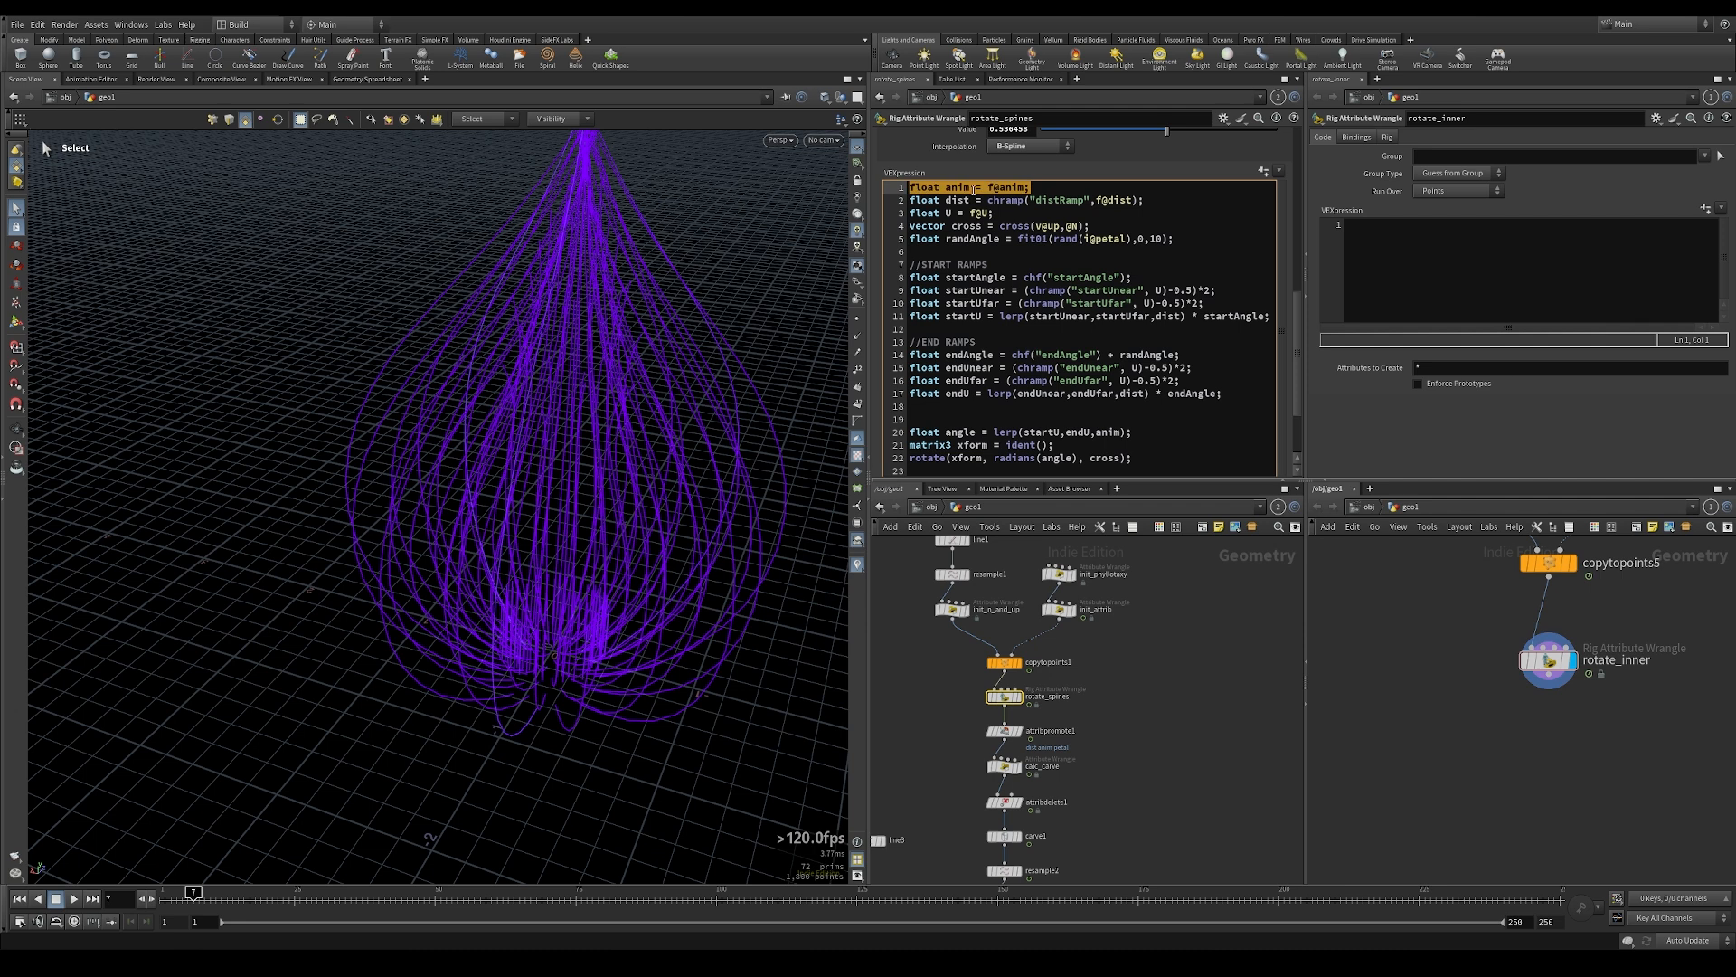
click(1434, 243)
key(ctrl+v)
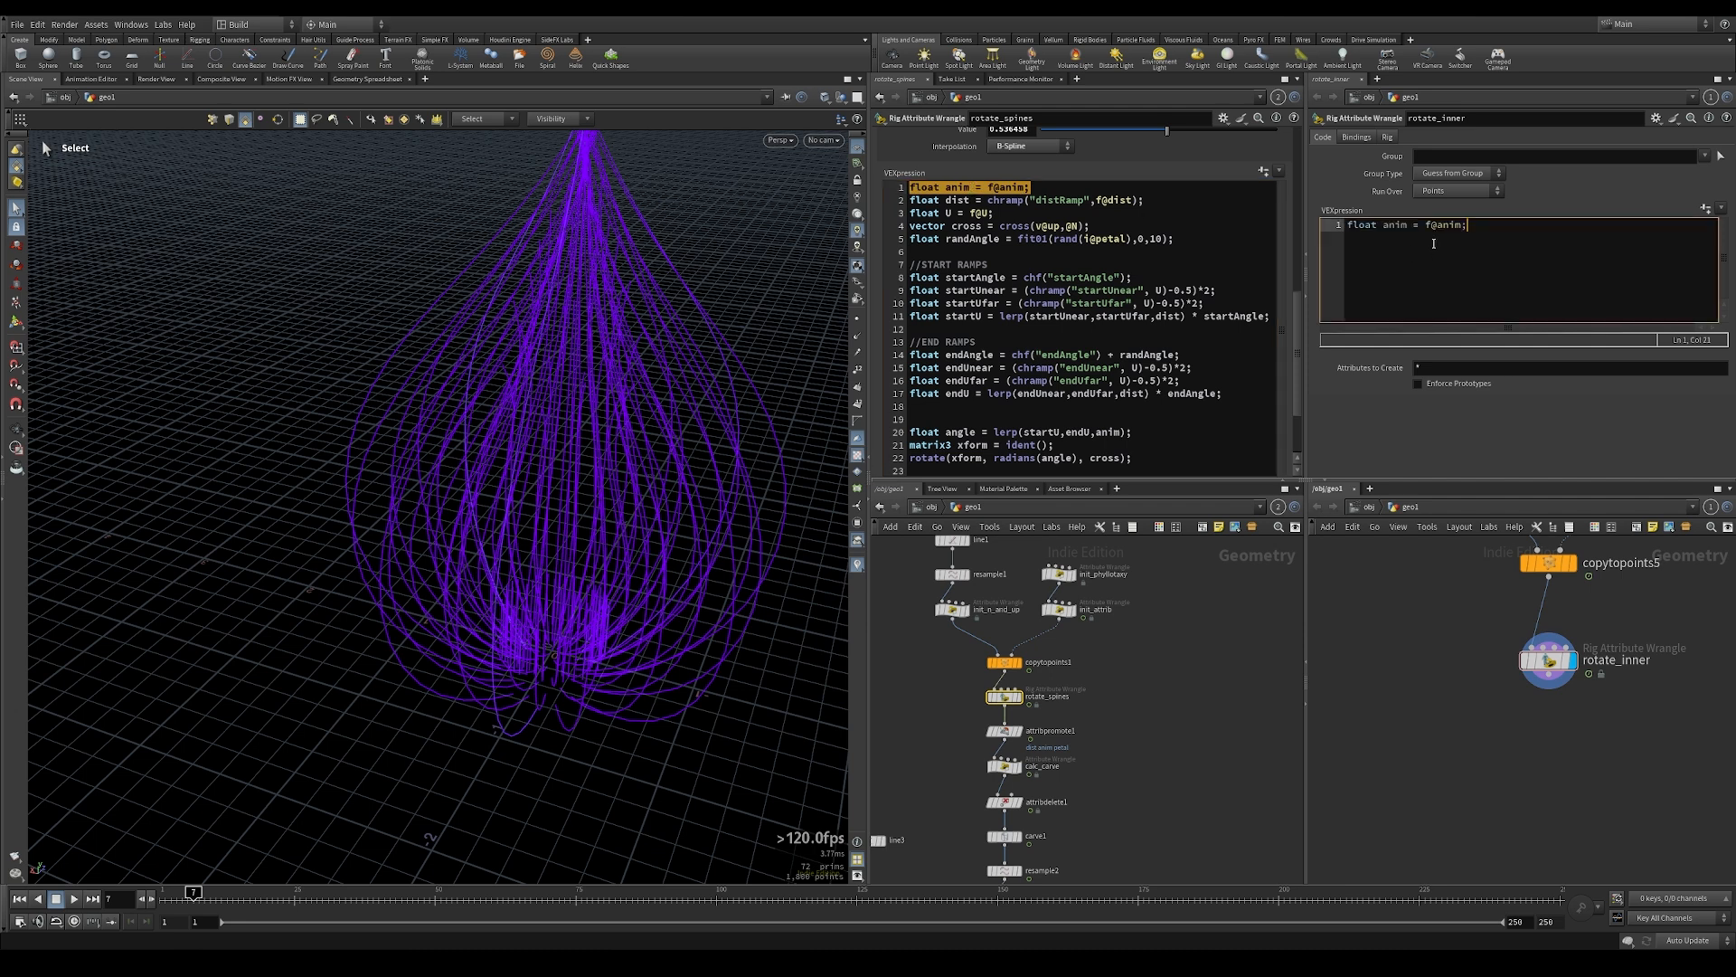
Copy the distRamp line that declares dist from rotate_spines onto line 2 of the rotate_inner code
drag(1205, 203, 896, 201)
key(ctrl+c)
click(1537, 227)
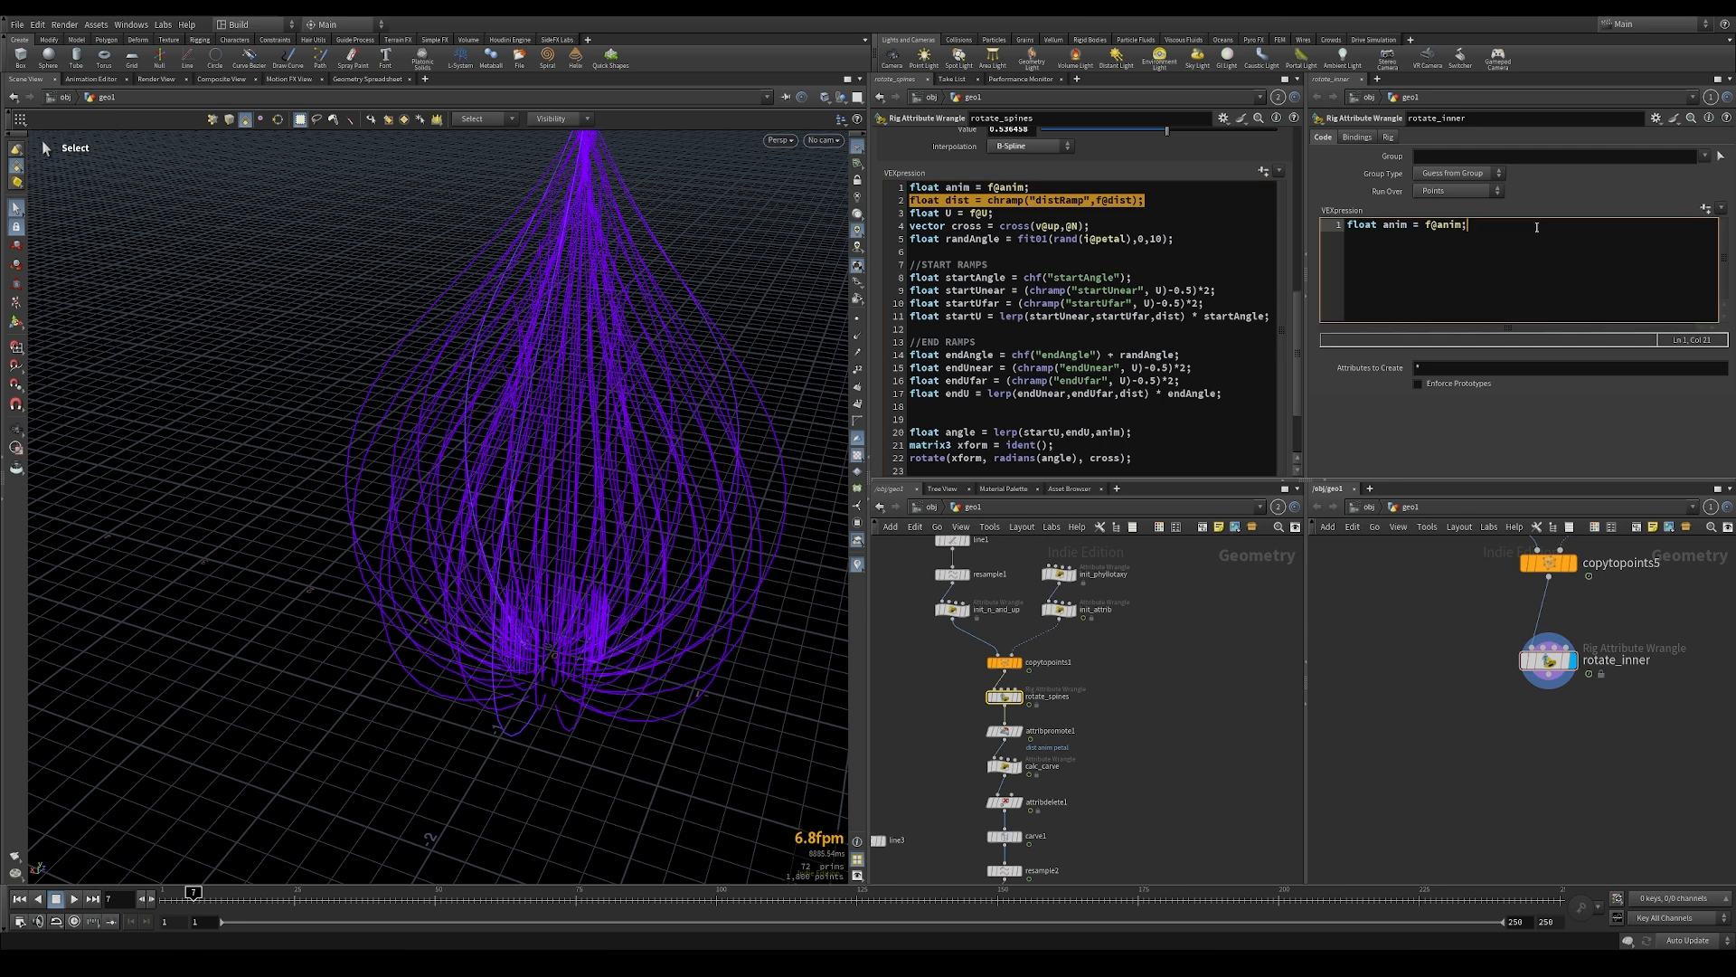
key(Return)
key(ctrl+v)
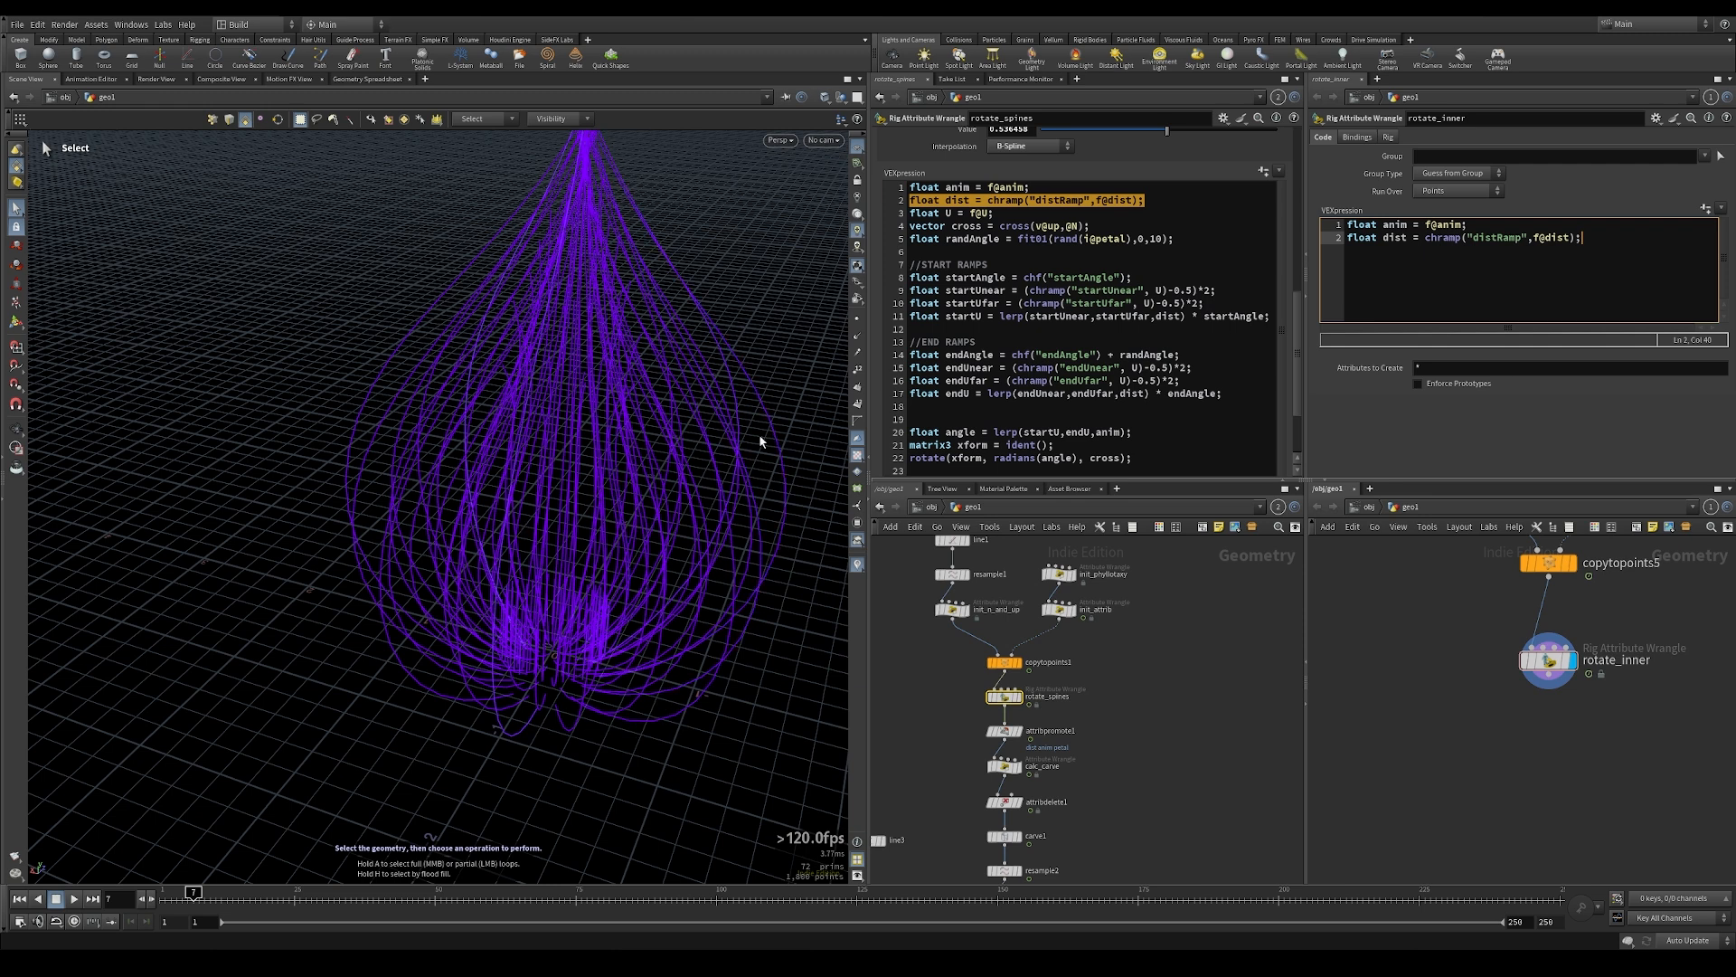
Copy the line float startAngle = chf("startAngle"); from rotate_spines into rotate_inner, leaving a blank line above it
drag(911, 277, 1134, 280)
key(ctrl+c)
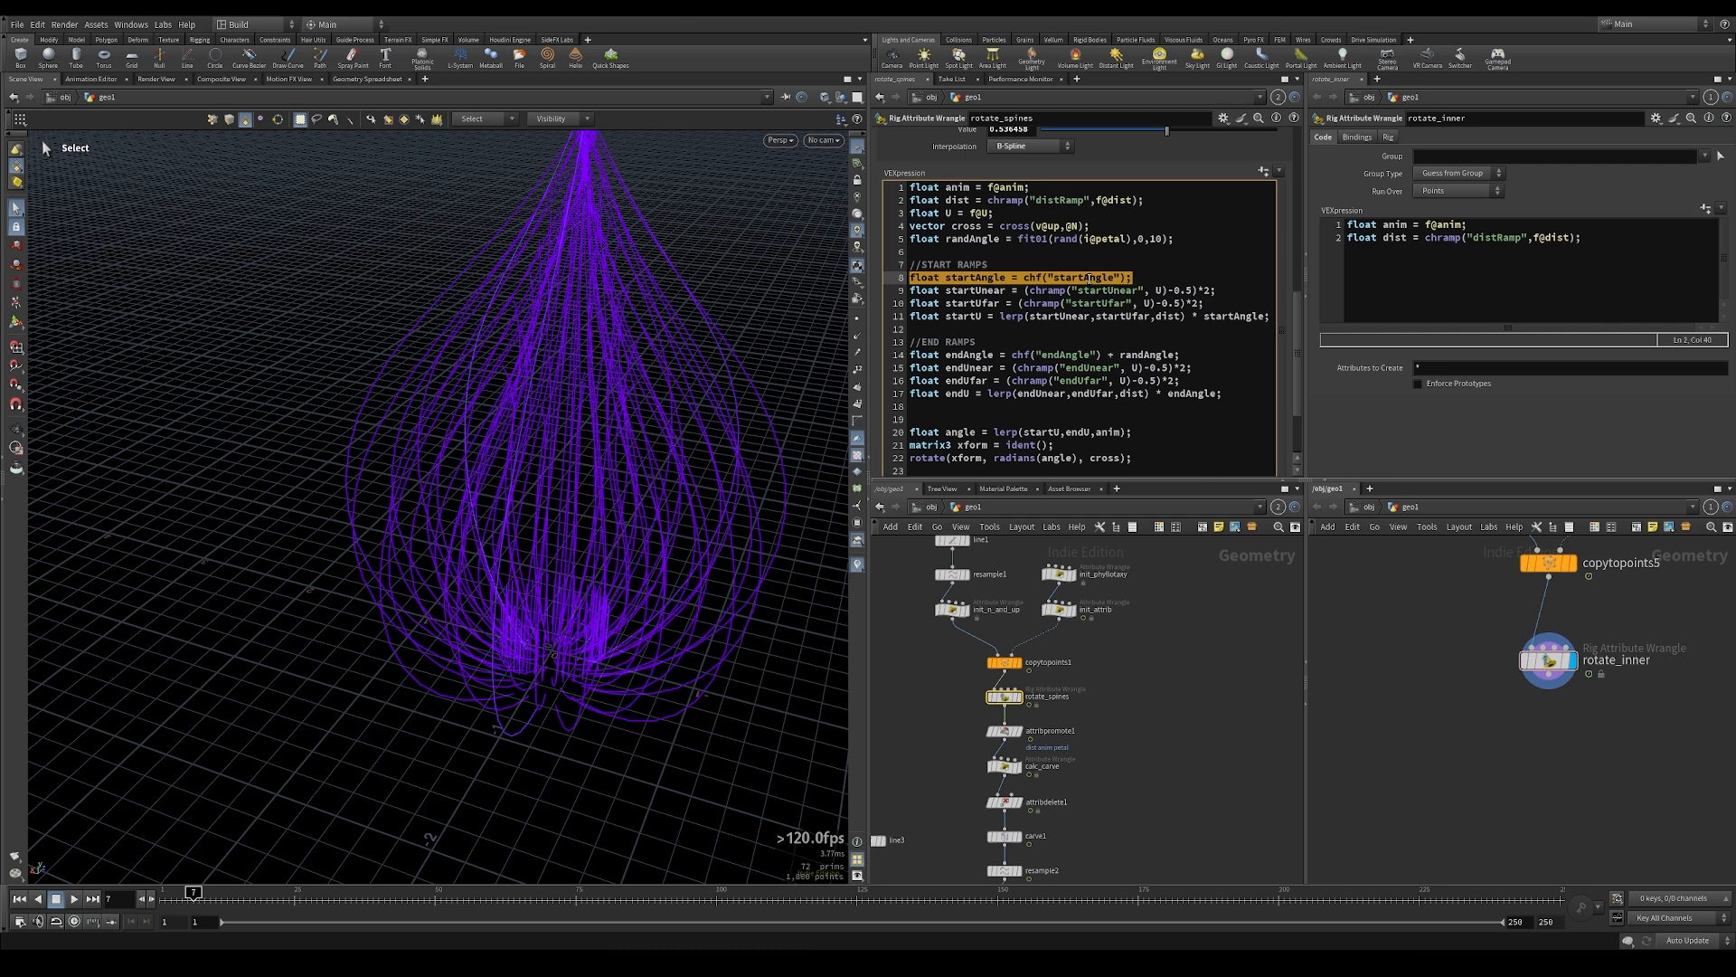
click(1625, 271)
key(Return)
key(Return)
key(ctrl+v)
Copy the startU lerp line from rotate_spines and paste it below the startAngle line in rotate_inner
drag(910, 315, 1282, 323)
key(ctrl+c)
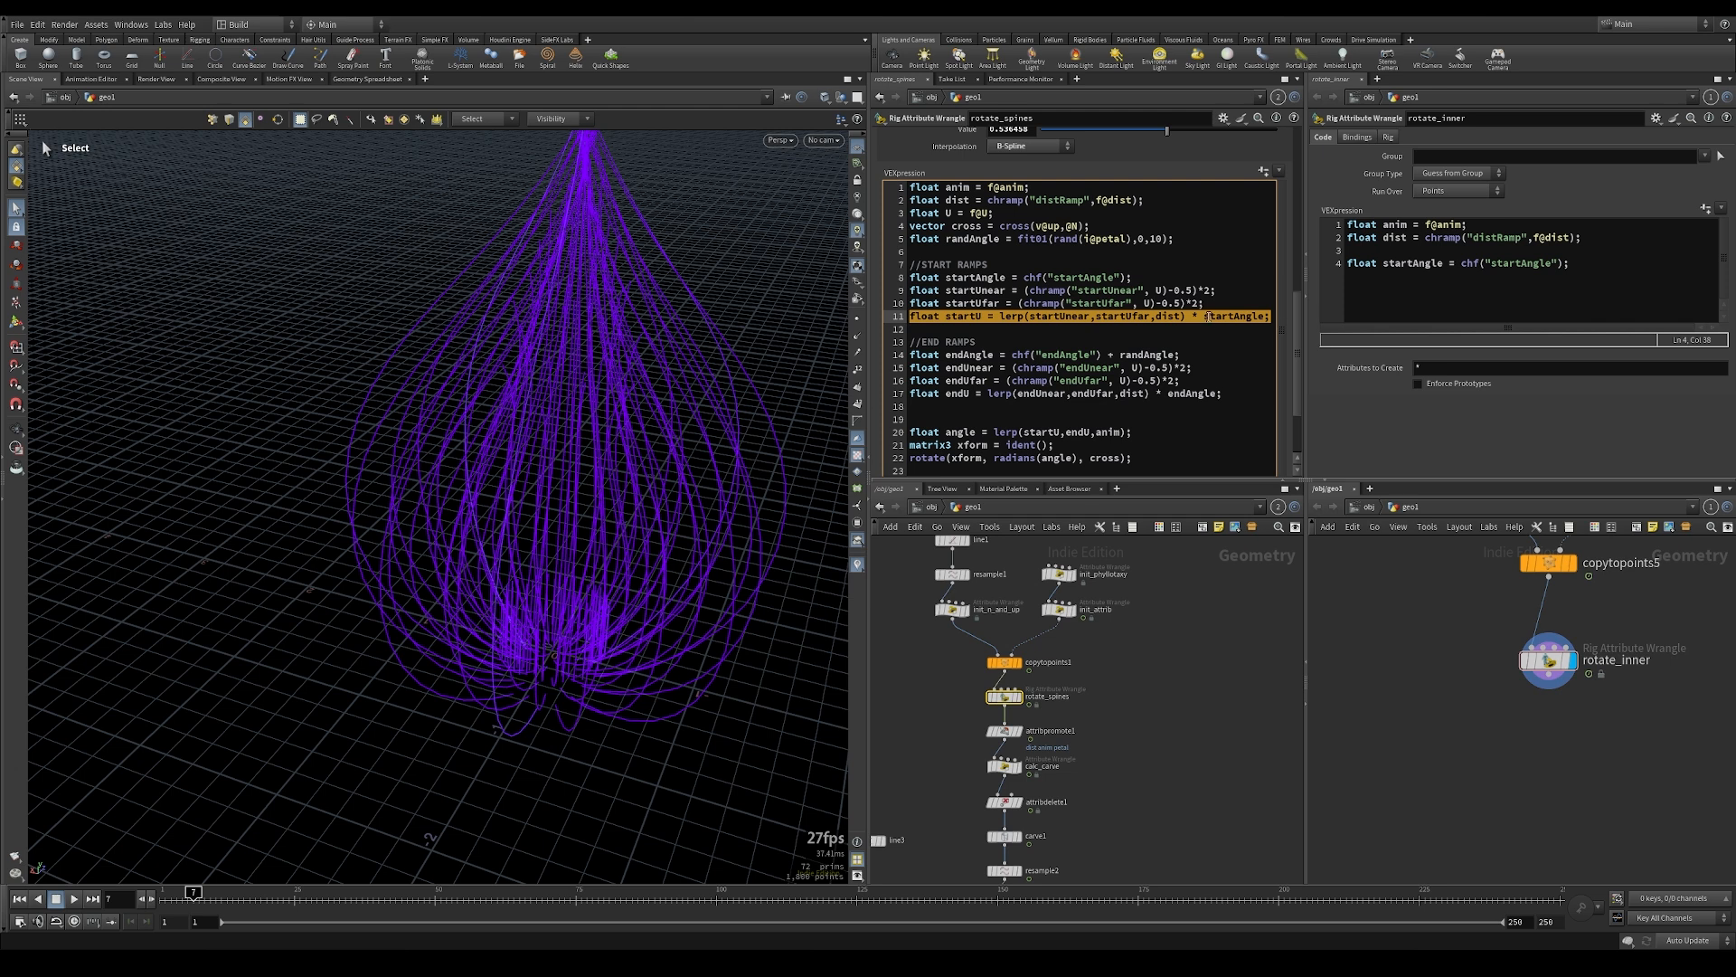
click(1601, 263)
key(Return)
key(ctrl+v)
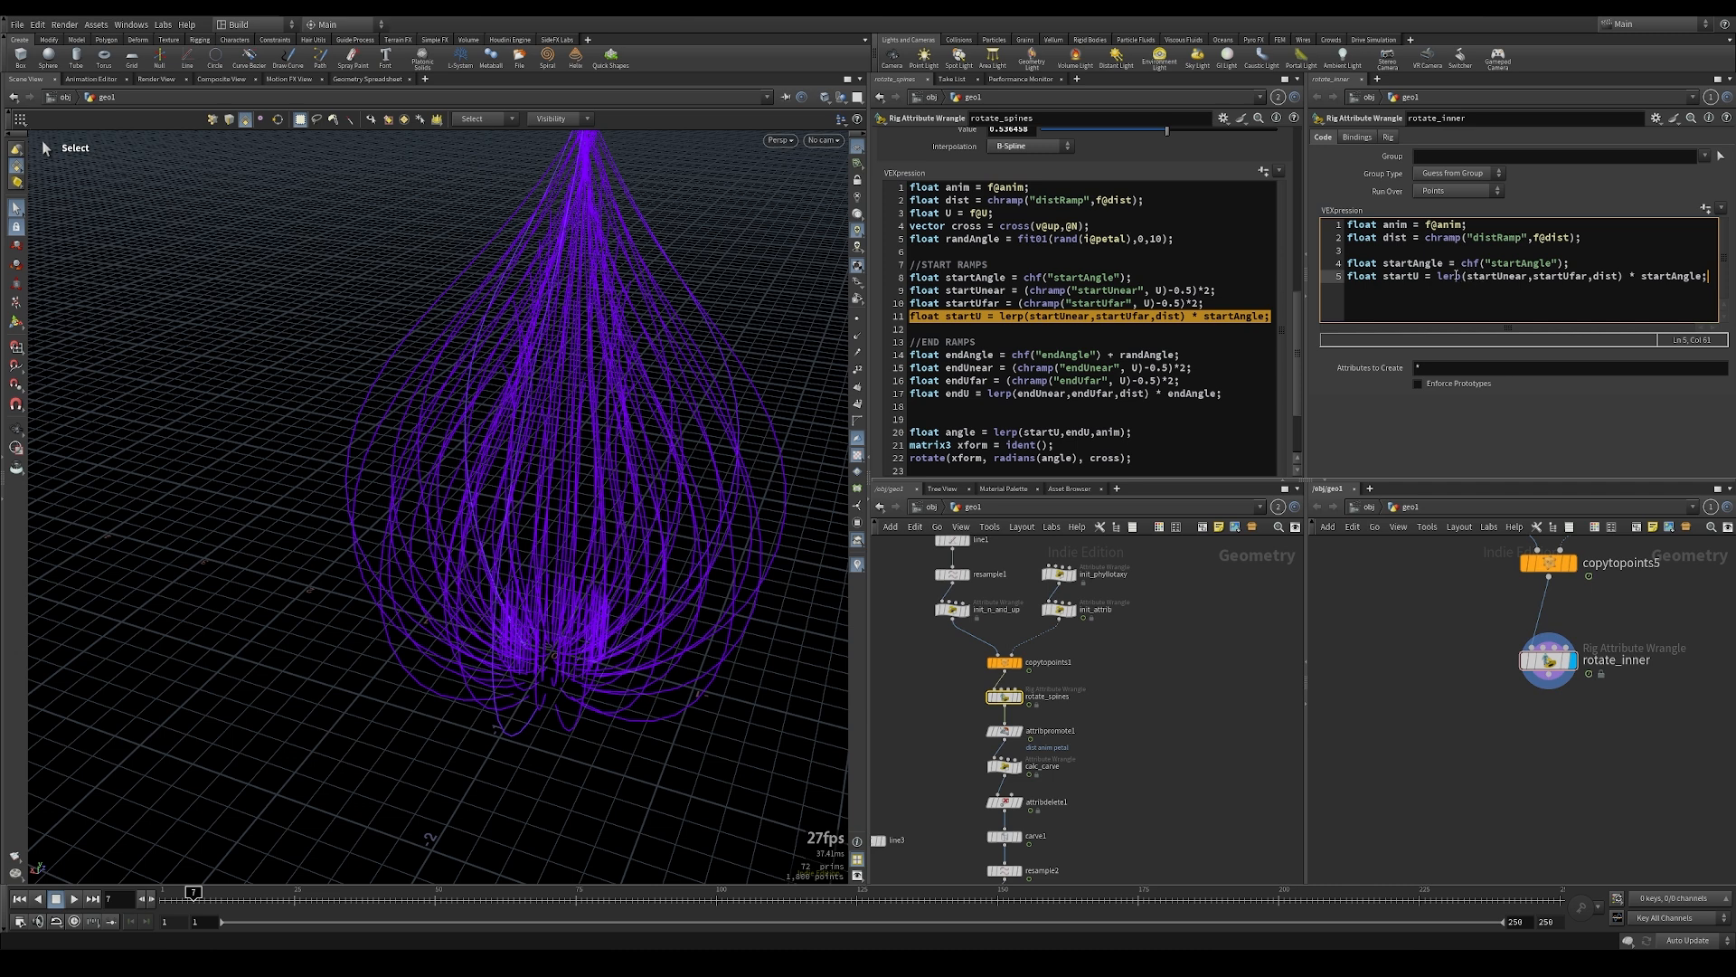
Replace the lerp call in rotate_inner's startU line with the expression (chramp("startUfar", U)-0.5)*2 copied from rotate_spines
drag(1019, 302, 1198, 303)
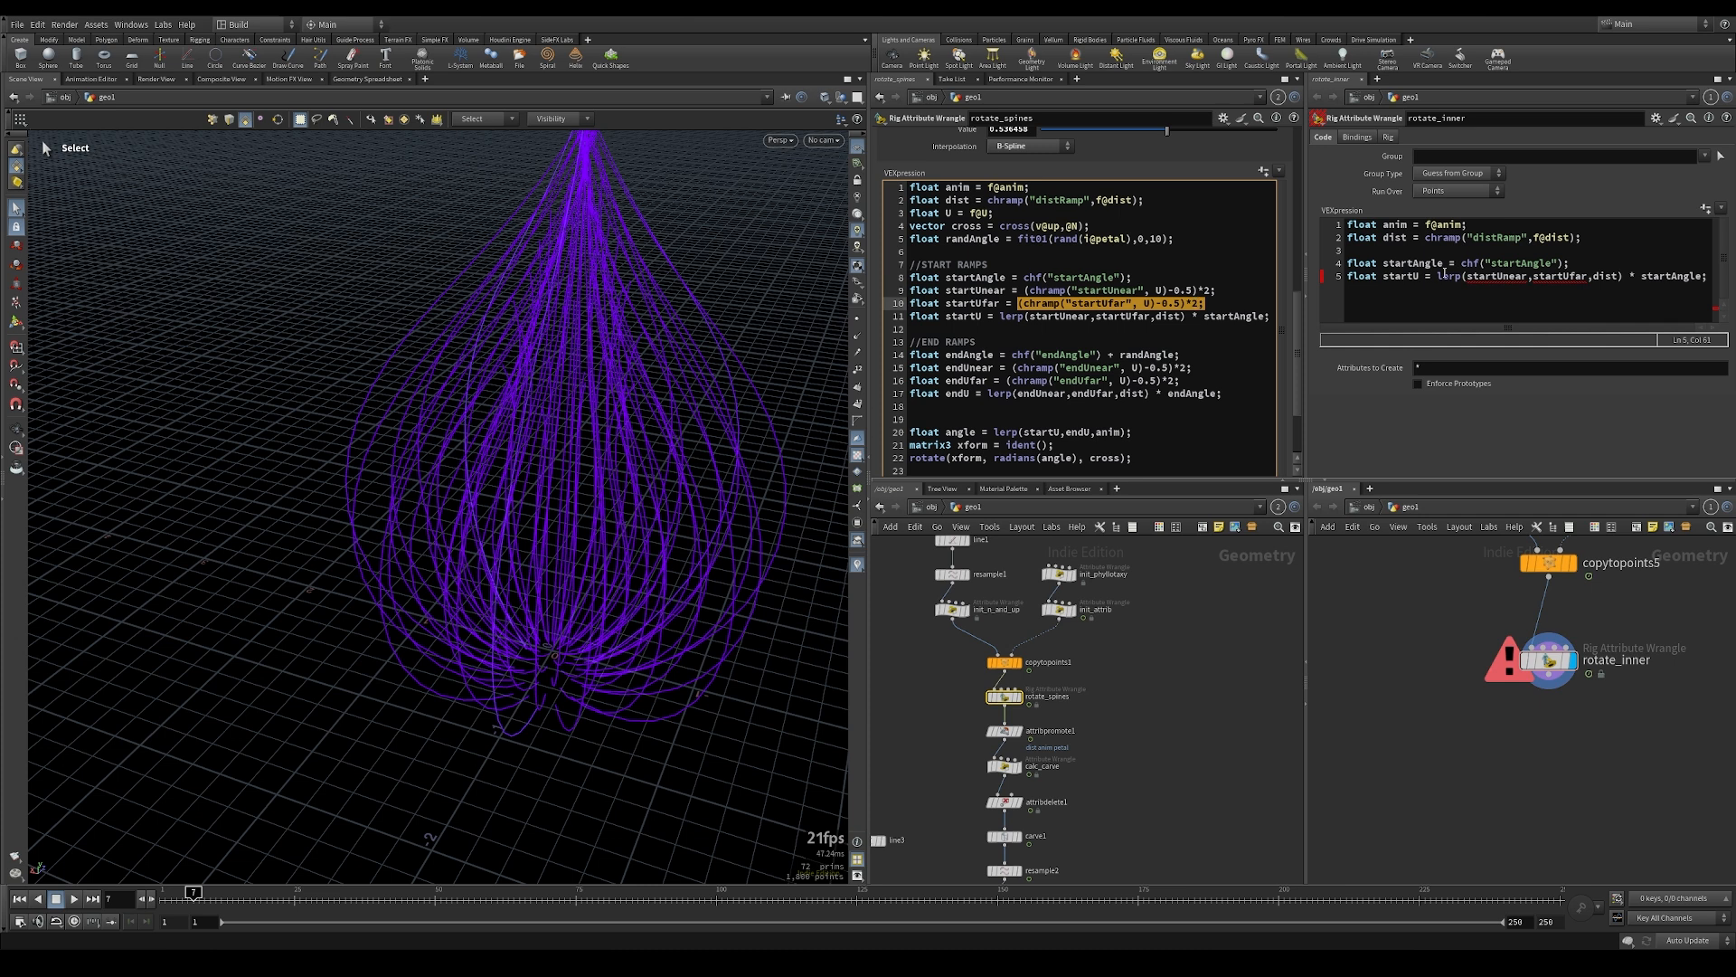
drag(1439, 278, 1622, 275)
text((chramp("startUfar", U)-0.5)*2;)
key(BackSpace)
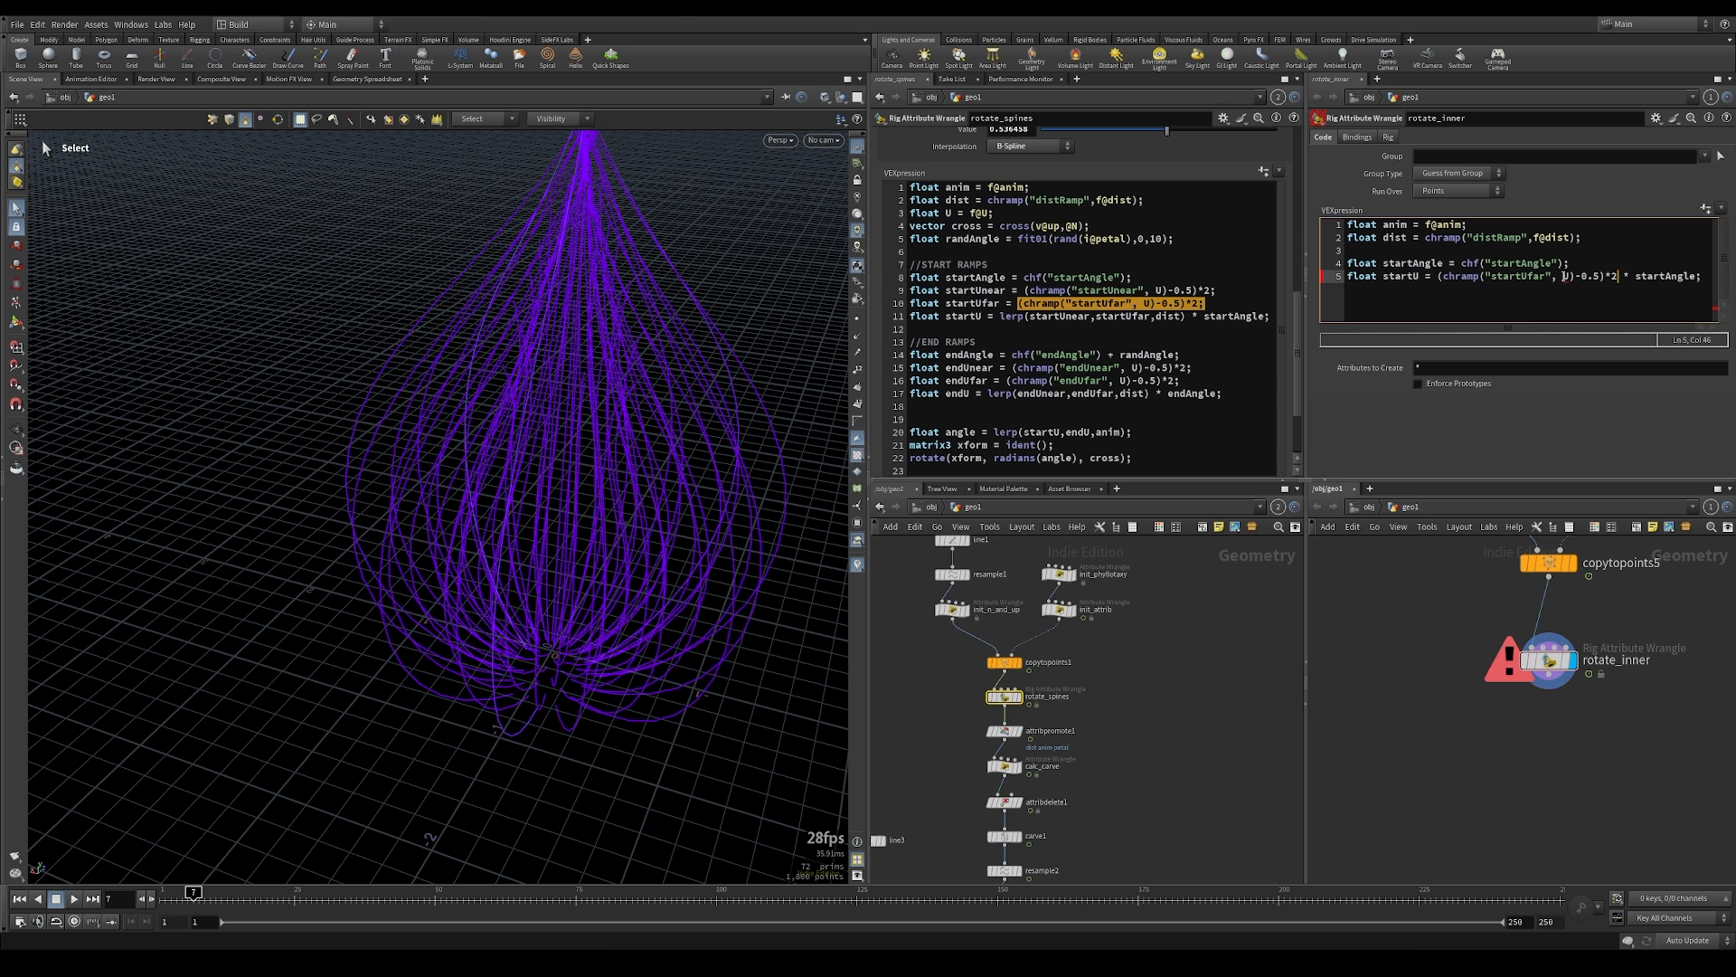
Check the attributes on copytopoints5 and declare float U = f@U; on line 3 of the rotate_inner code
middle_click(1551, 564)
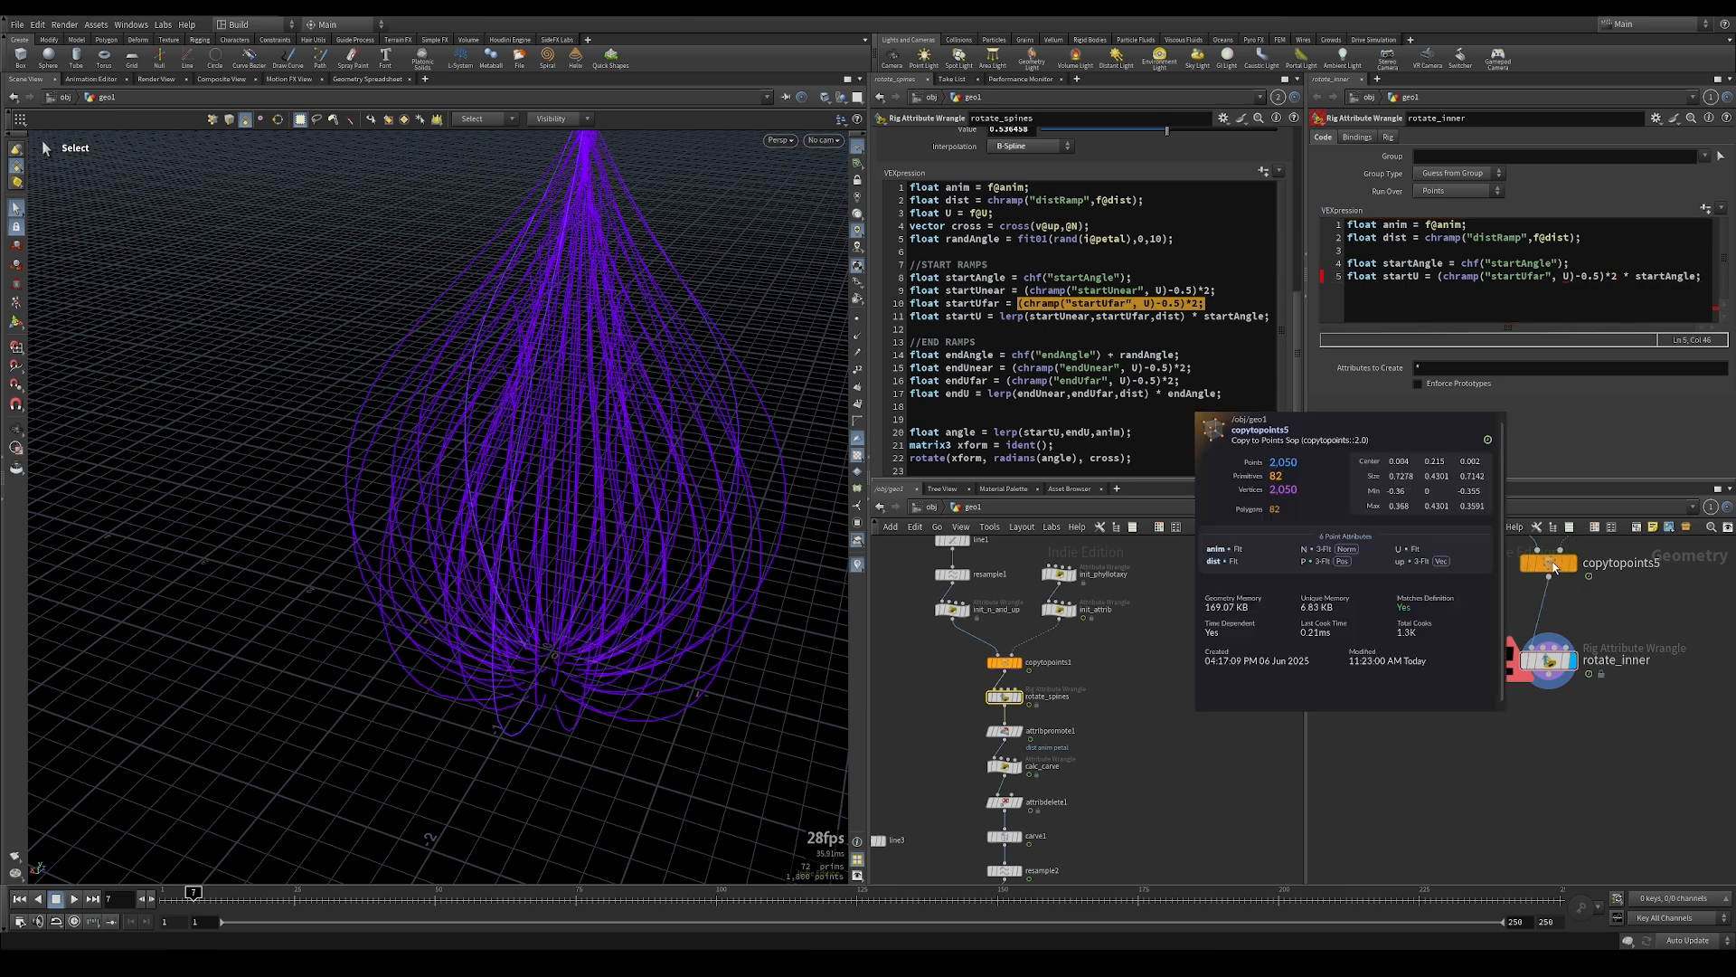
click(1619, 239)
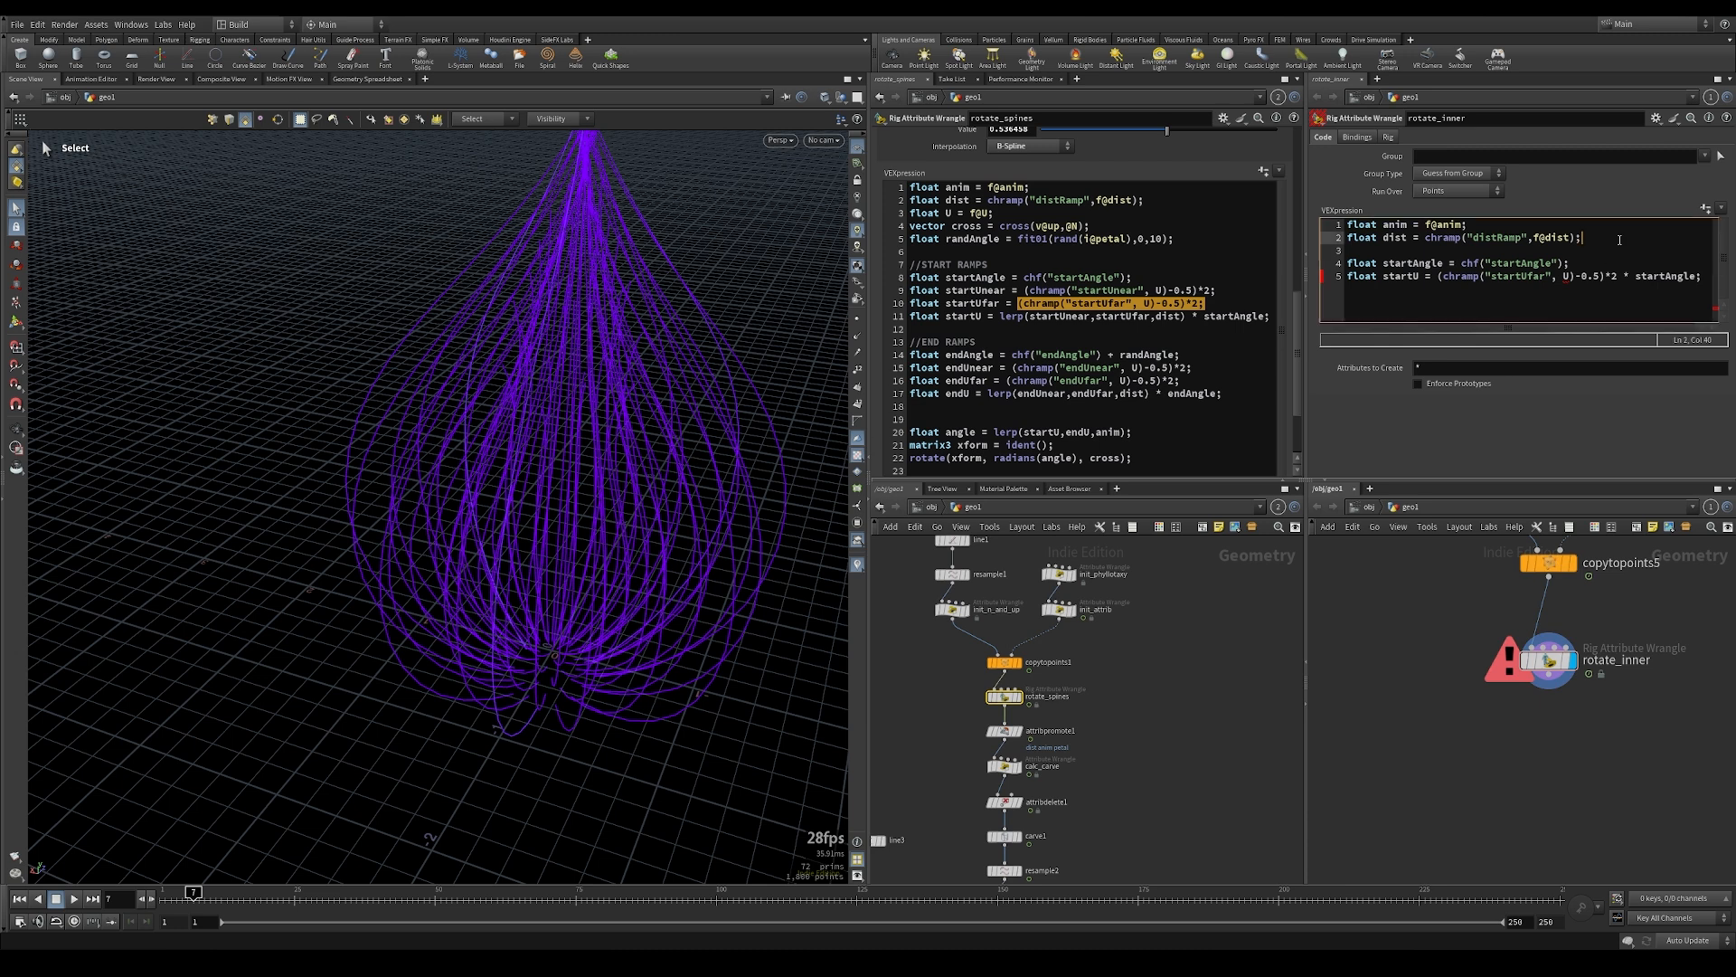
key(Return)
text(float U _)
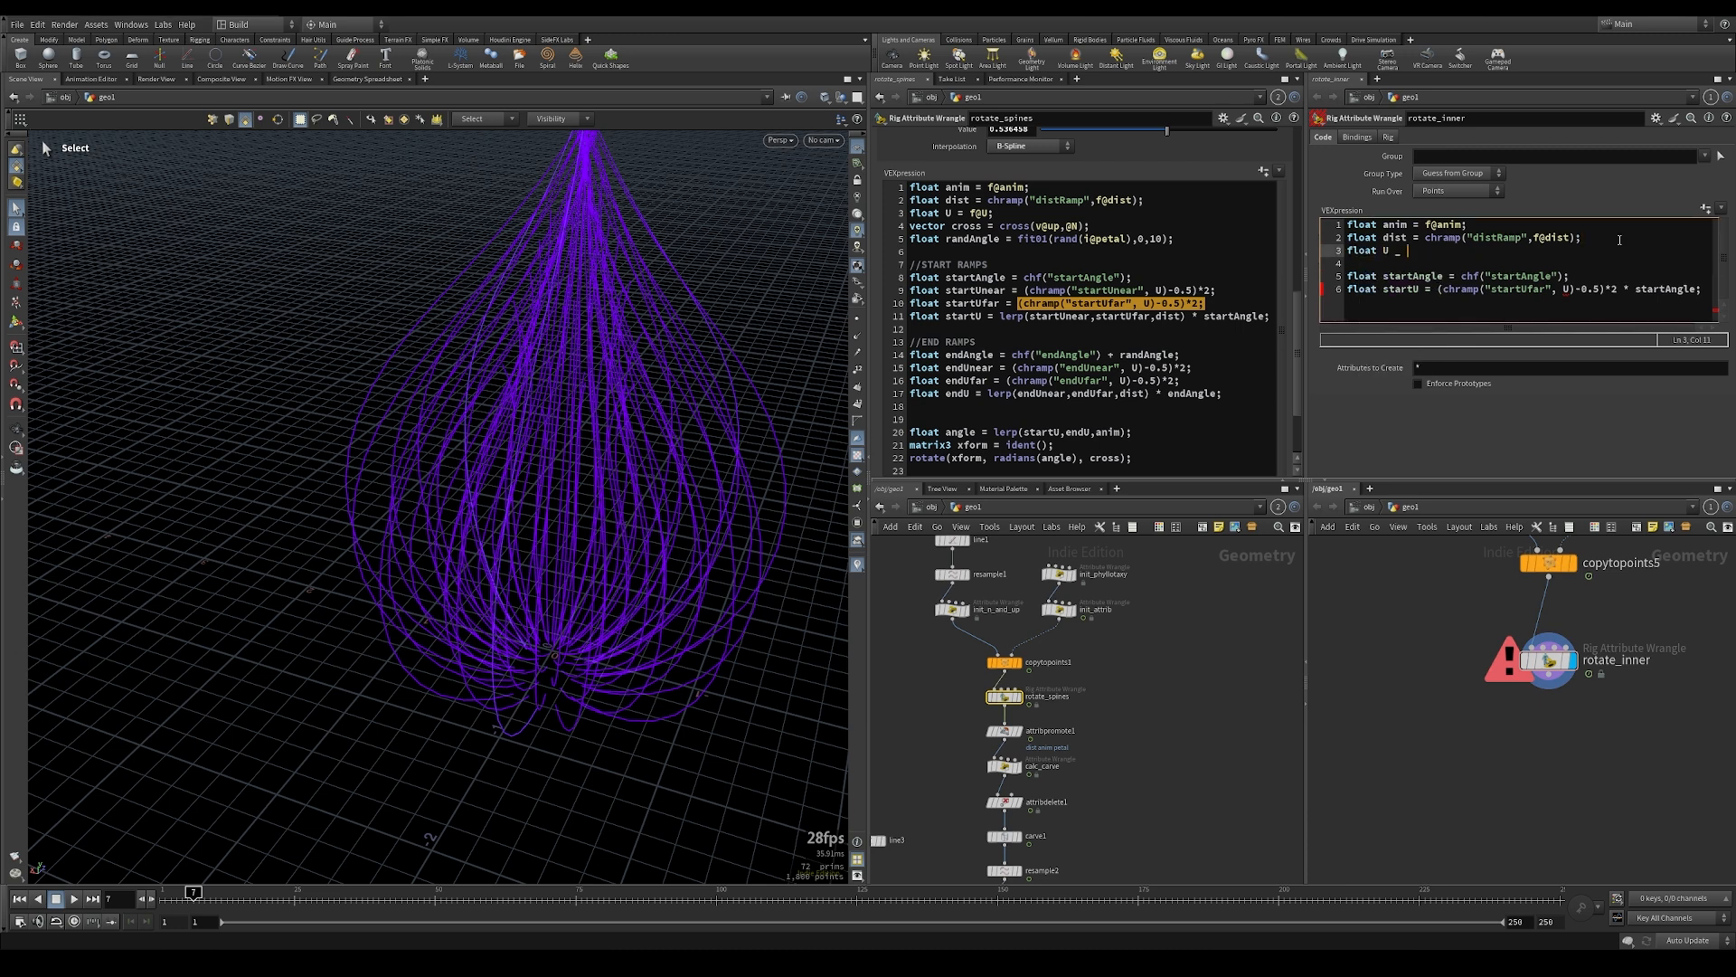
key(BackSpace)
text(f@U;)
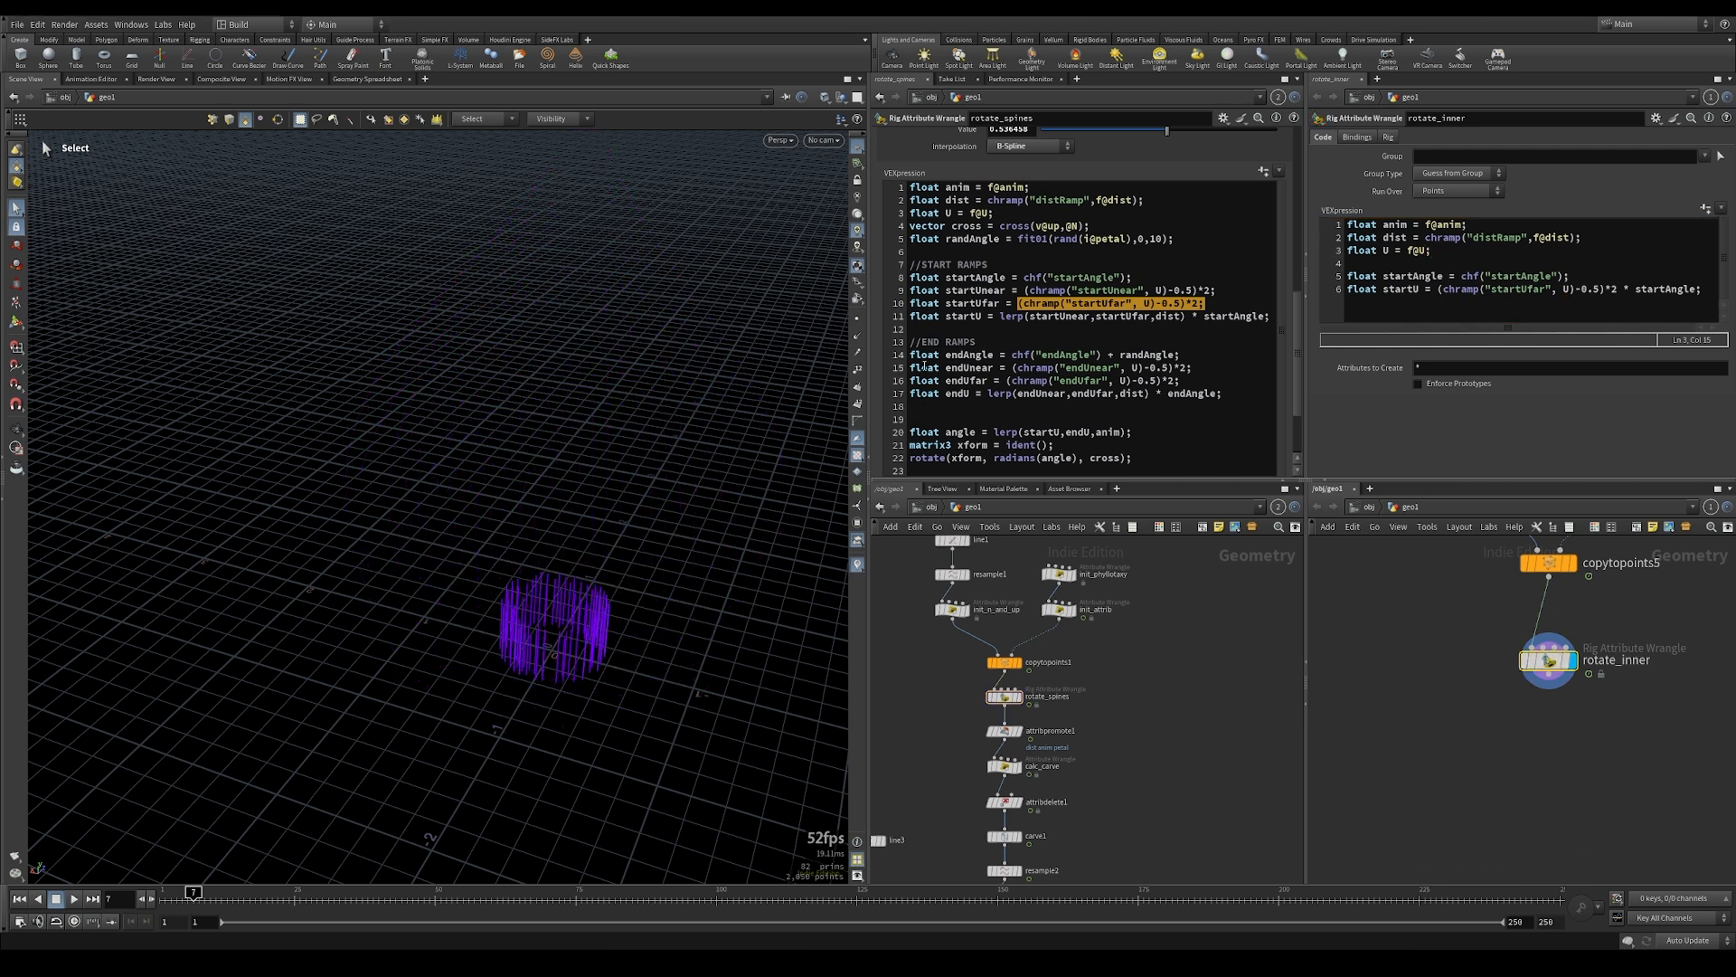
Copy the four endAngle, endUnear, endUfar and endU lines from rotate_spines to the end of the rotate_inner code, after a blank line
drag(909, 355, 1256, 394)
key(ctrl+c)
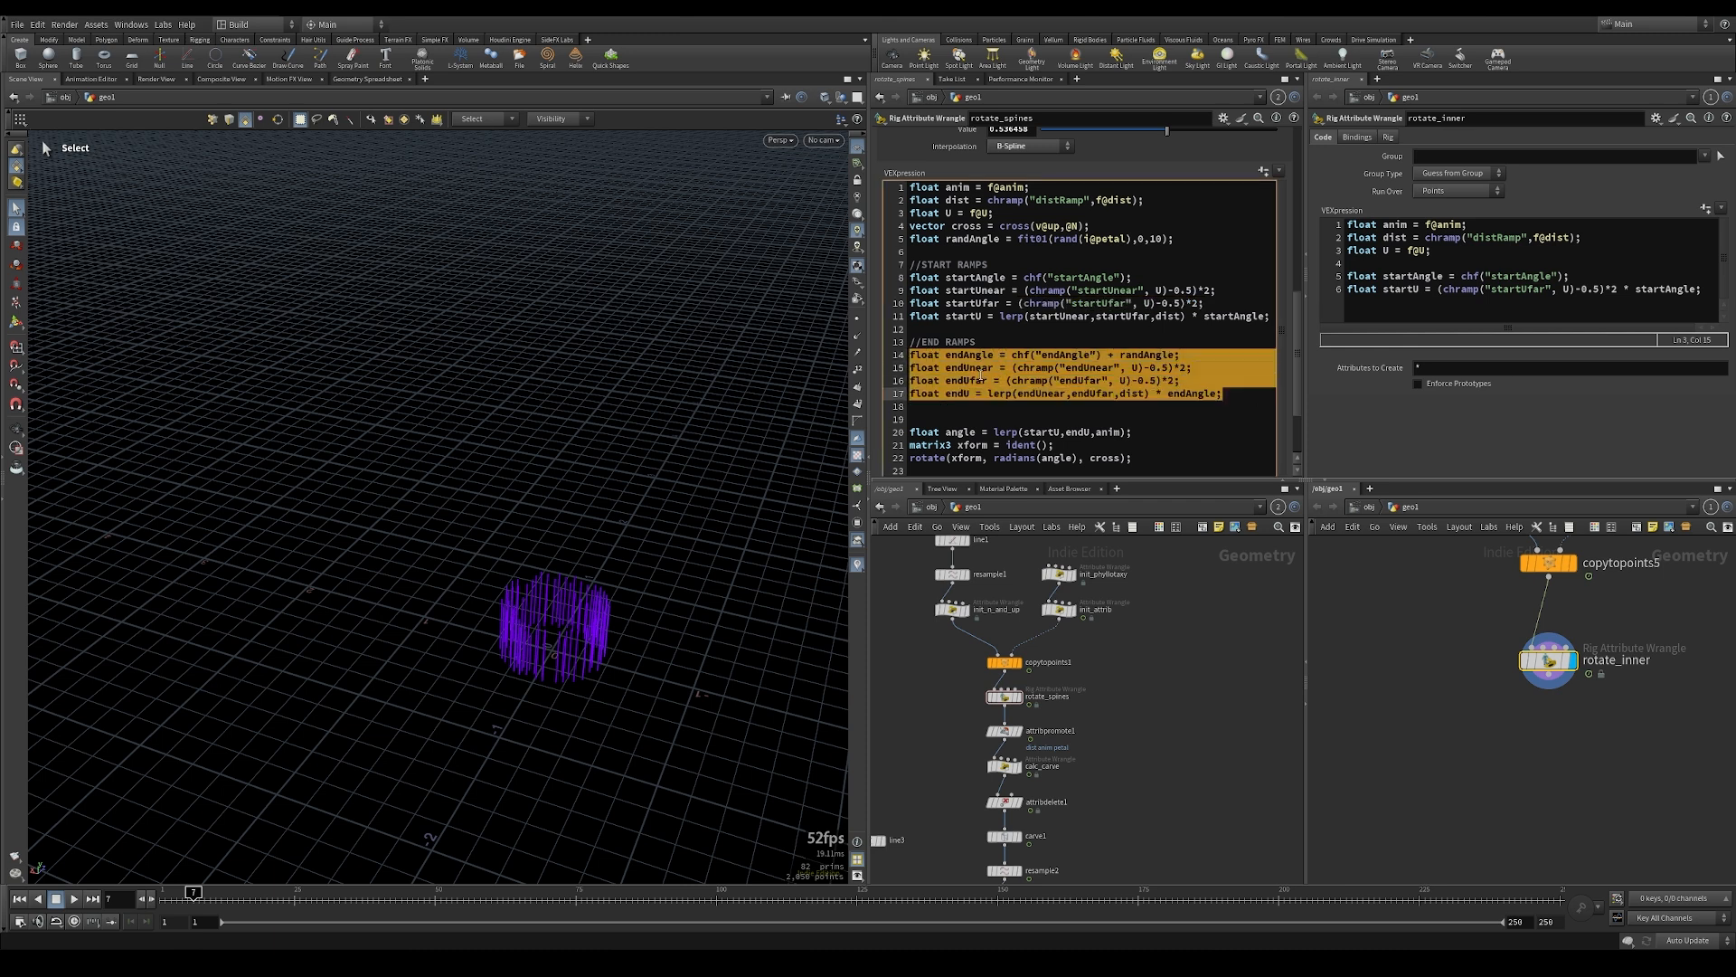
click(1709, 289)
key(Return)
key(Return)
key(ctrl+v)
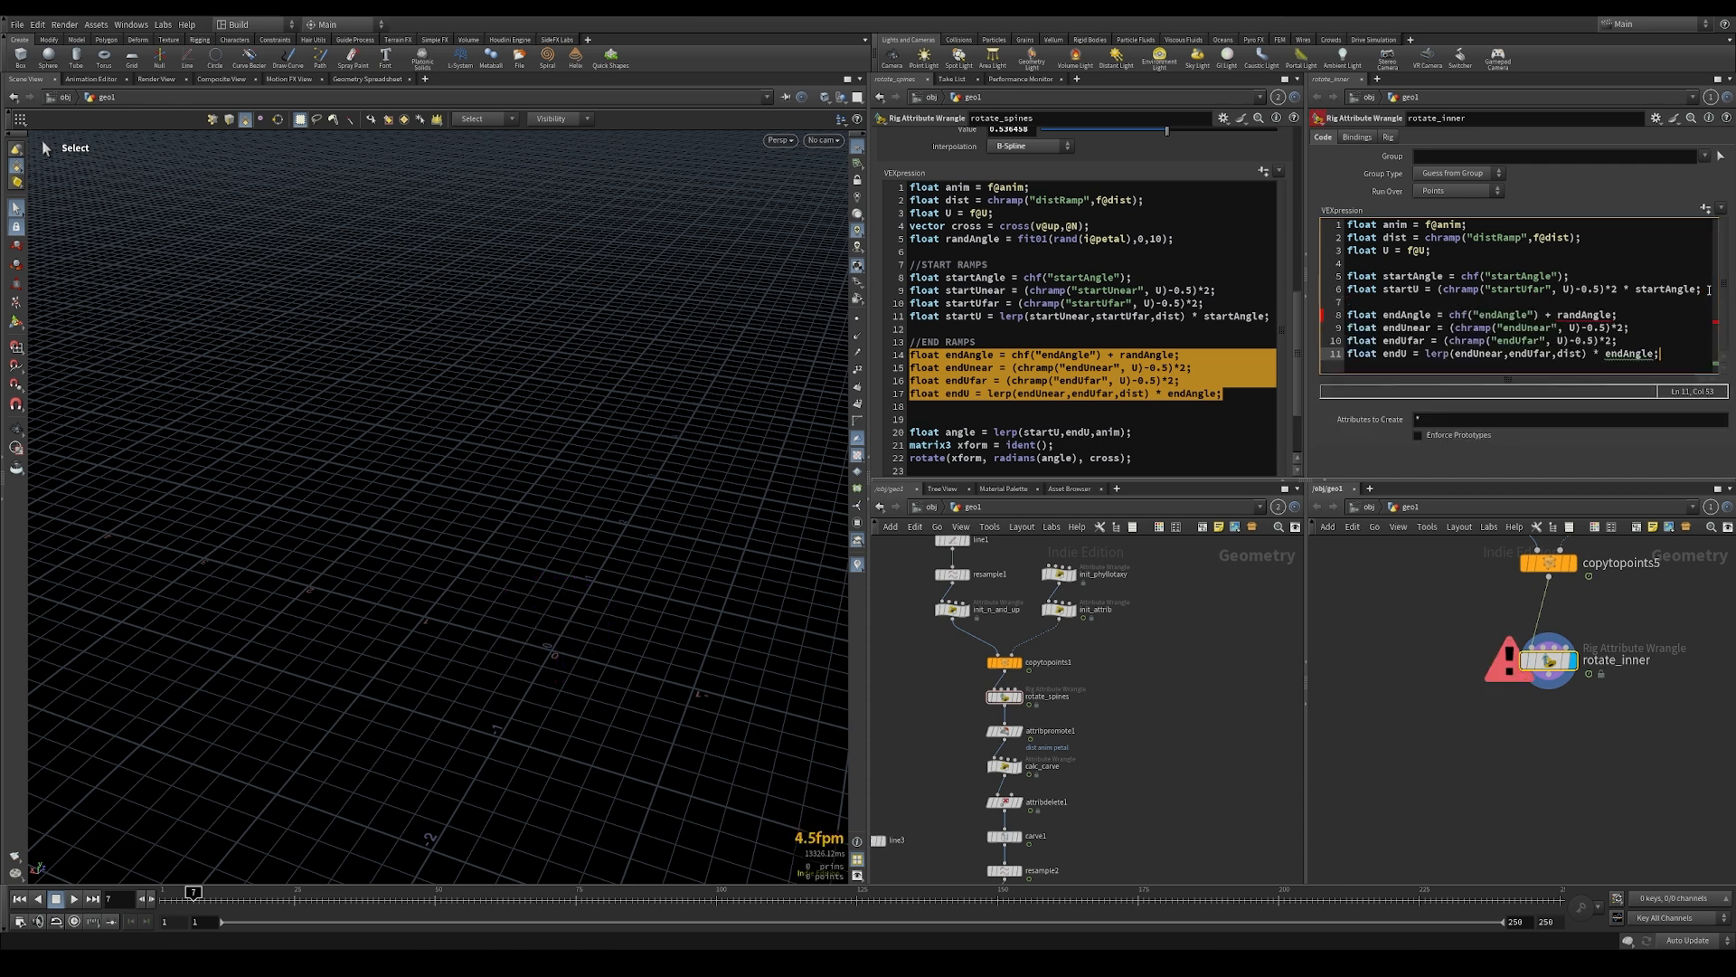
Remove "+ randAngle" from rotate_inner's endAngle line and rename the ramp in the startU line to "startU"
drag(1539, 315, 1658, 353)
key(BackSpace)
click(1649, 353)
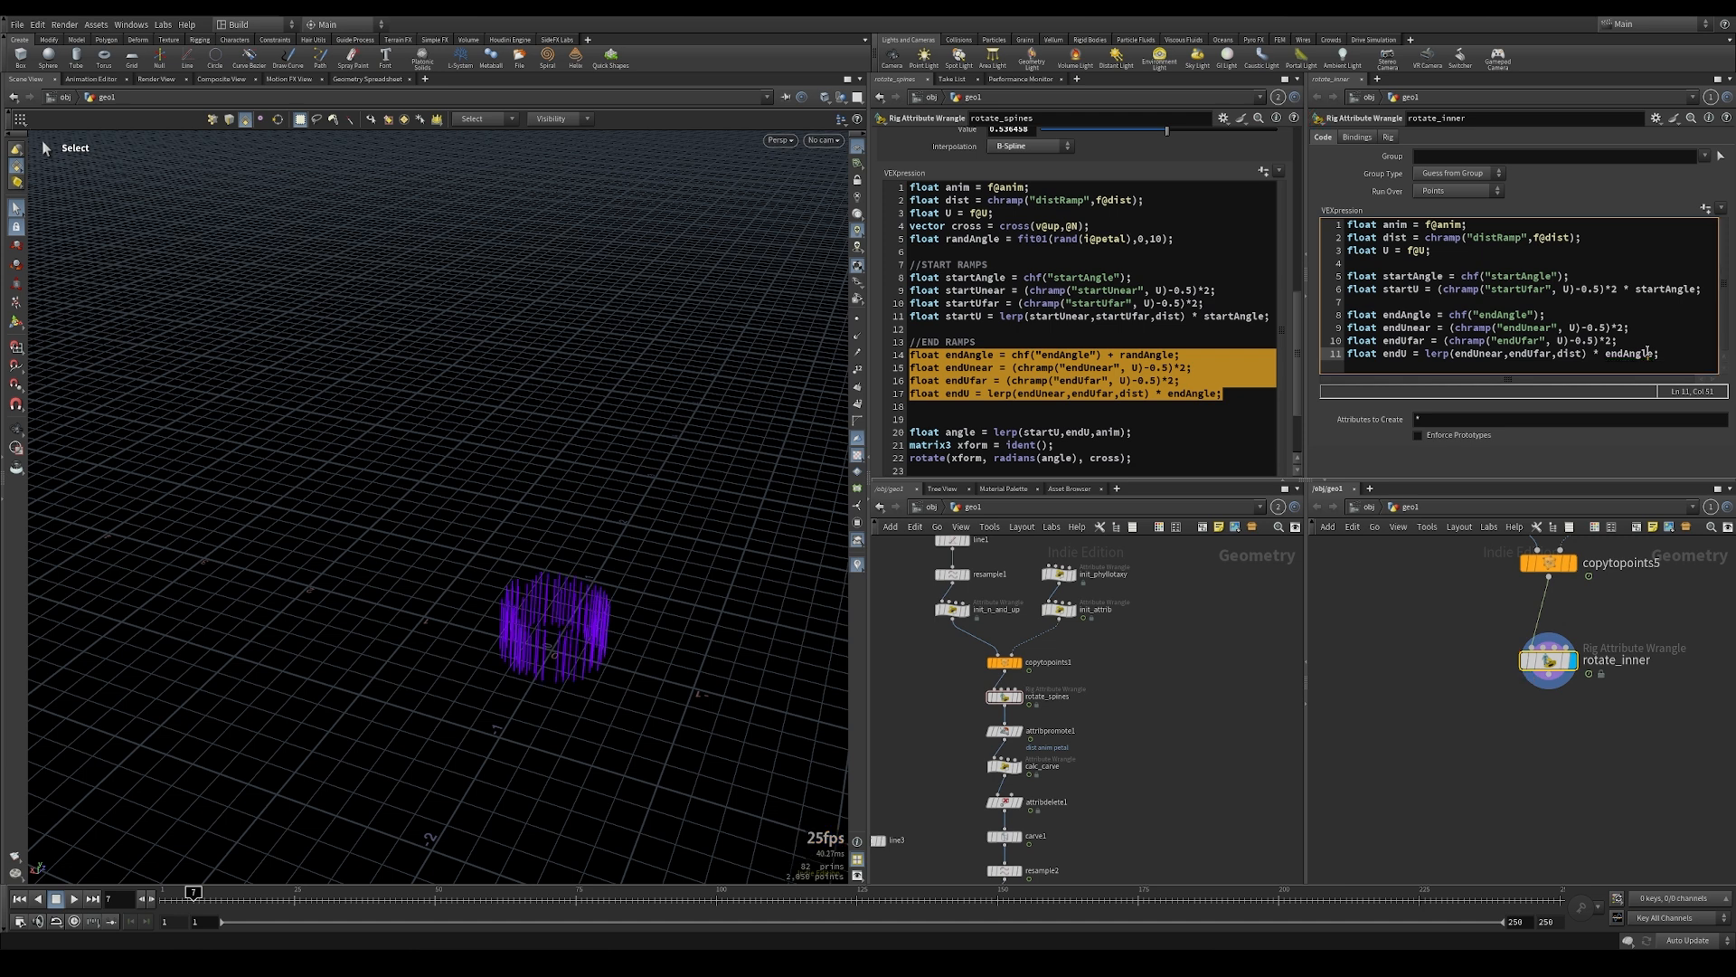
key(ctrl+z)
drag(1527, 289, 1543, 290)
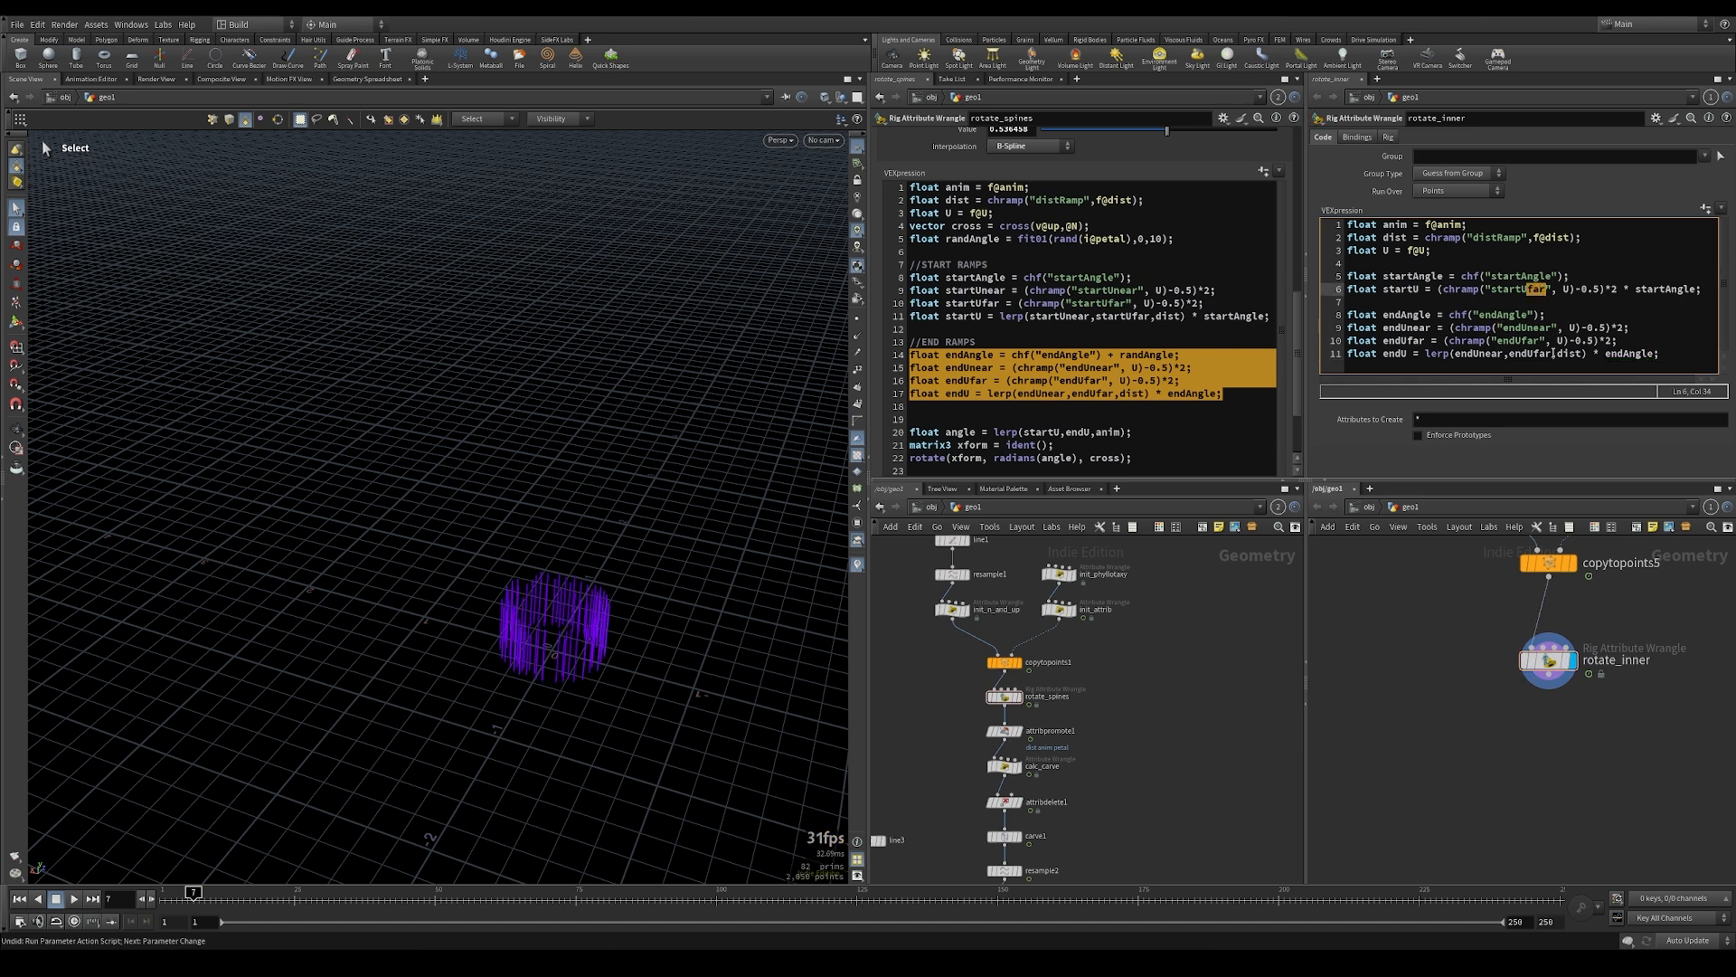
key(BackSpace)
Add the line float angle = dist * lerp(startU, endU, anim); below the end ramp lines, leaving two blank lines between
scroll(1027, 372, down, 1)
click(1674, 353)
key(Return)
key(Return)
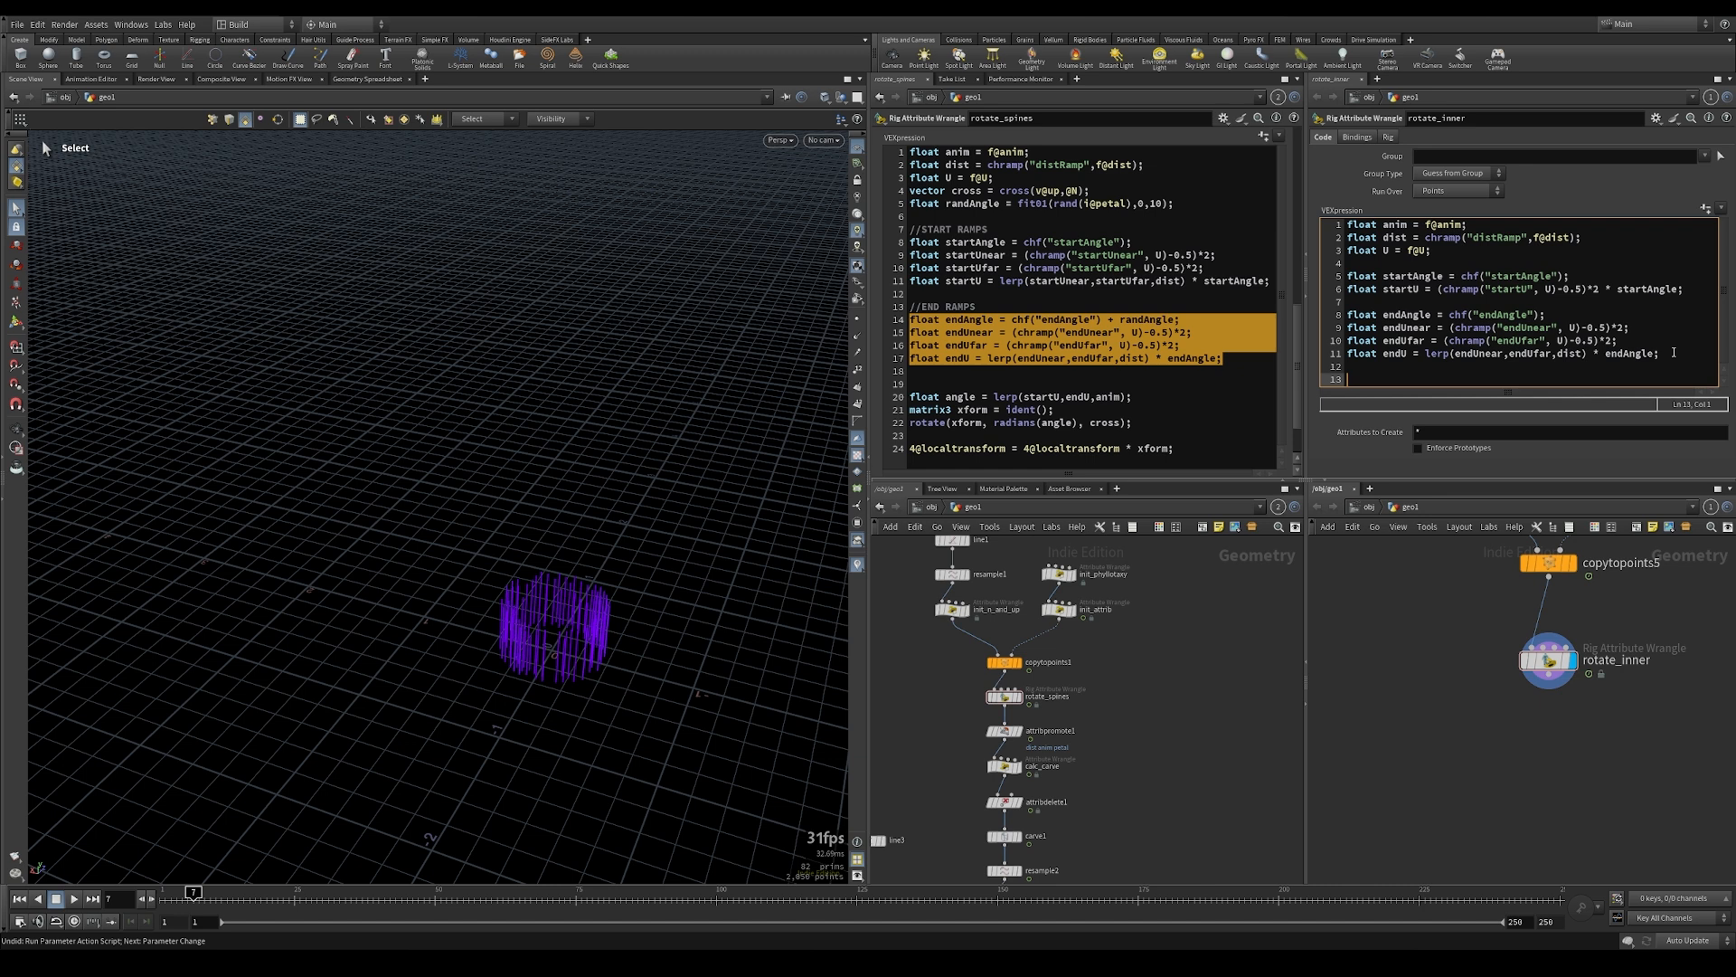
key(Return)
text(float )
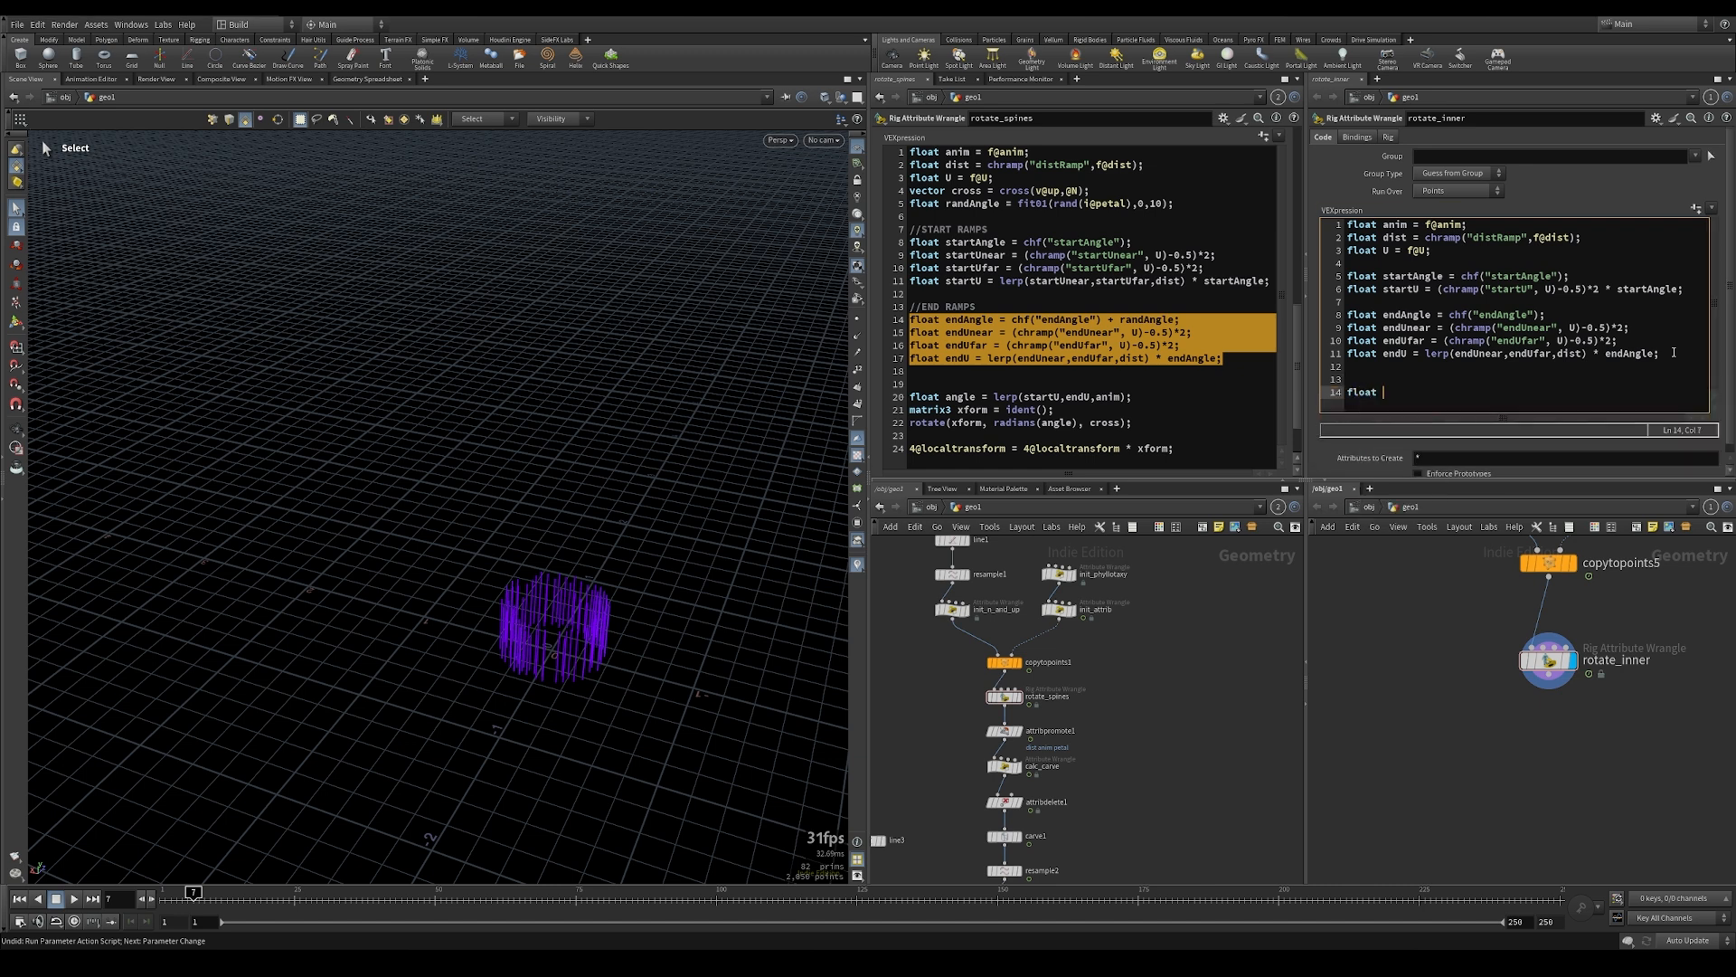
text(angle = dist)
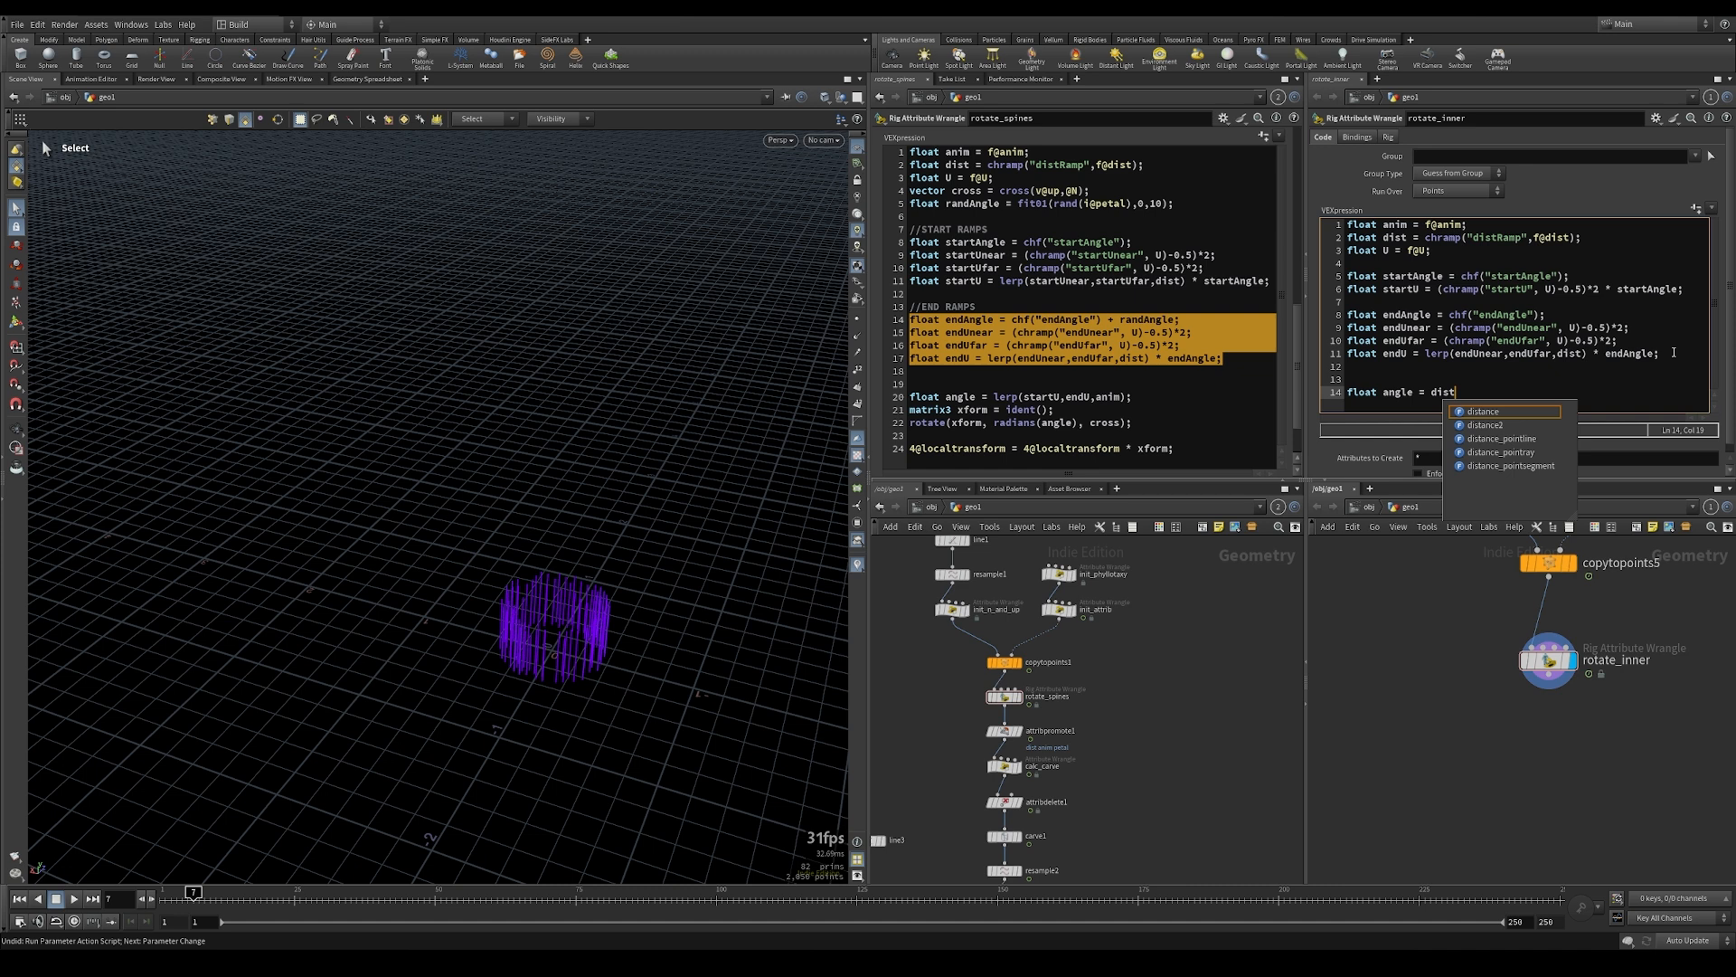
text( *)
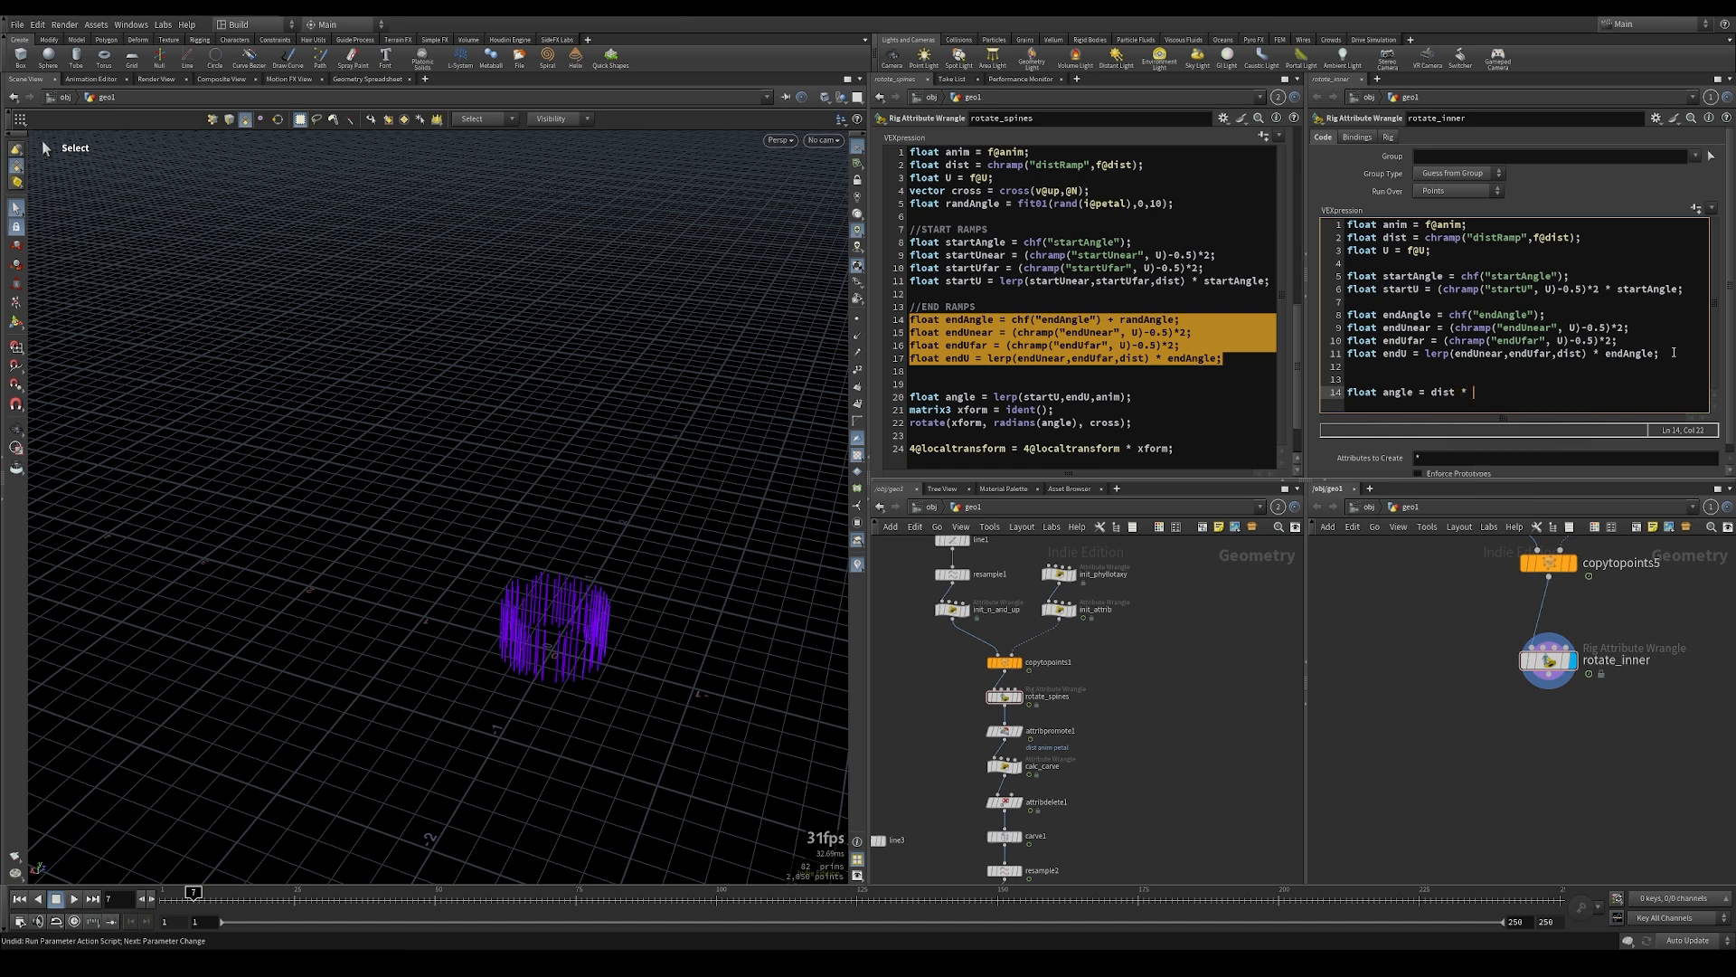
text( lep)
key(BackSpace)
text(rp(startU, endU, anim);)
Add matrix3 xform = ident(); and rotate(xform, radians(angle), cross); below the angle line after a blank line
key(Return)
key(Return)
text(matr)
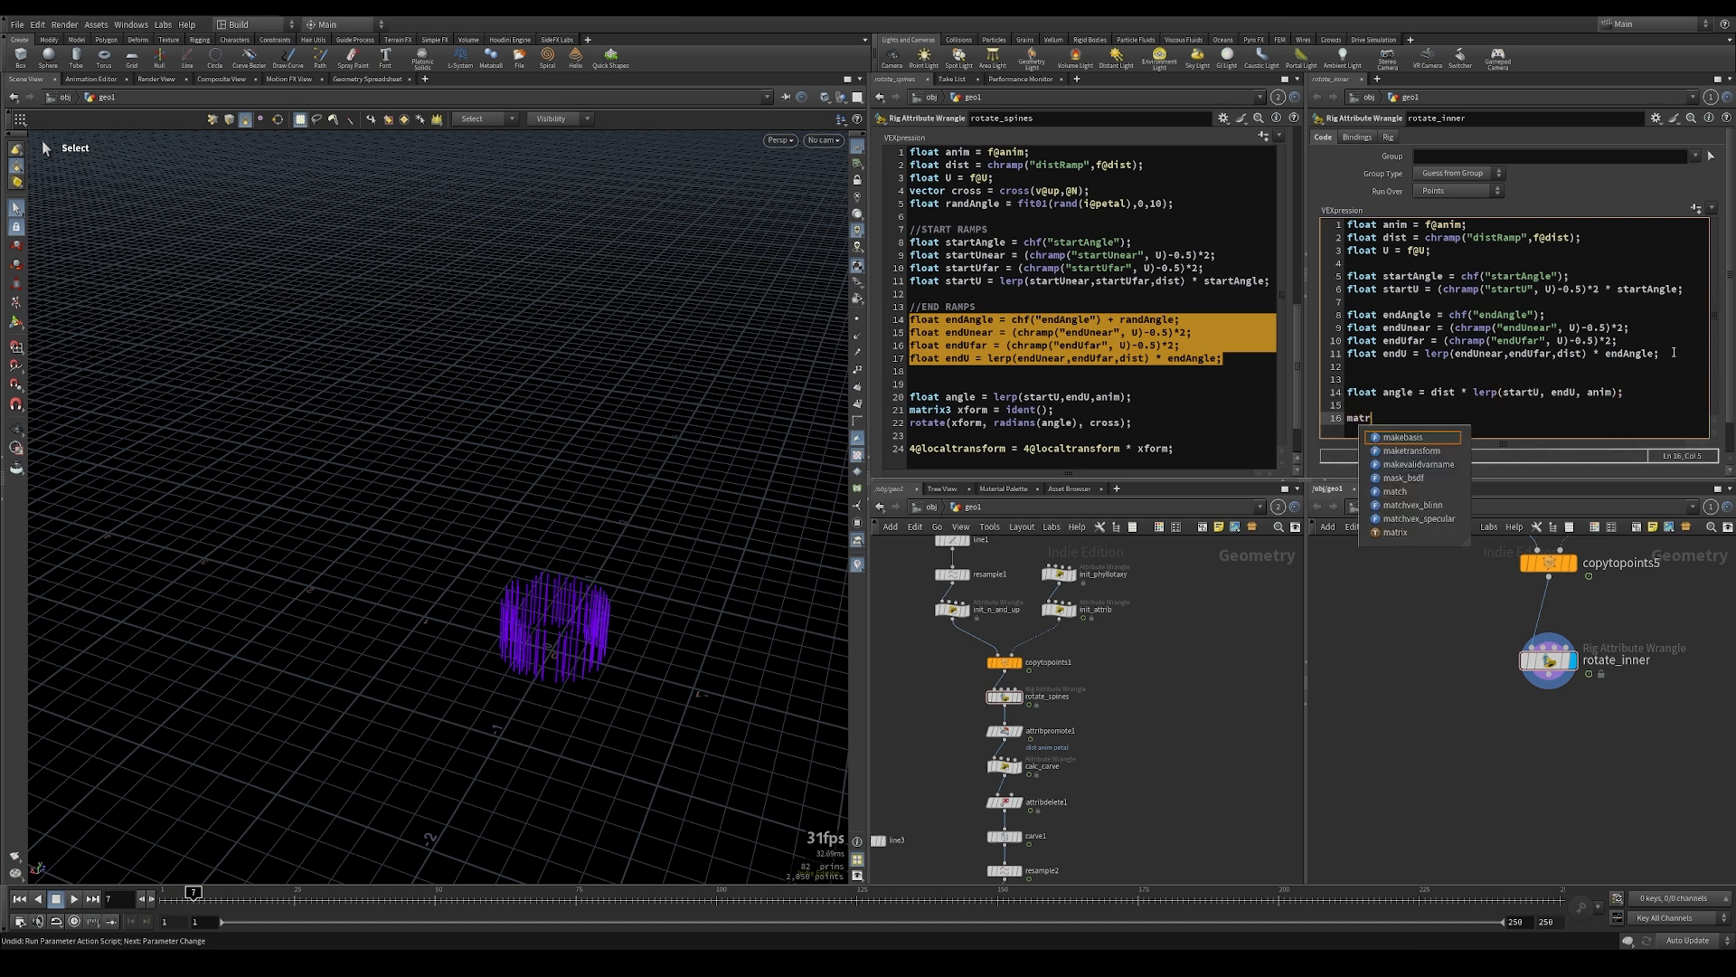
text(ix3 x)
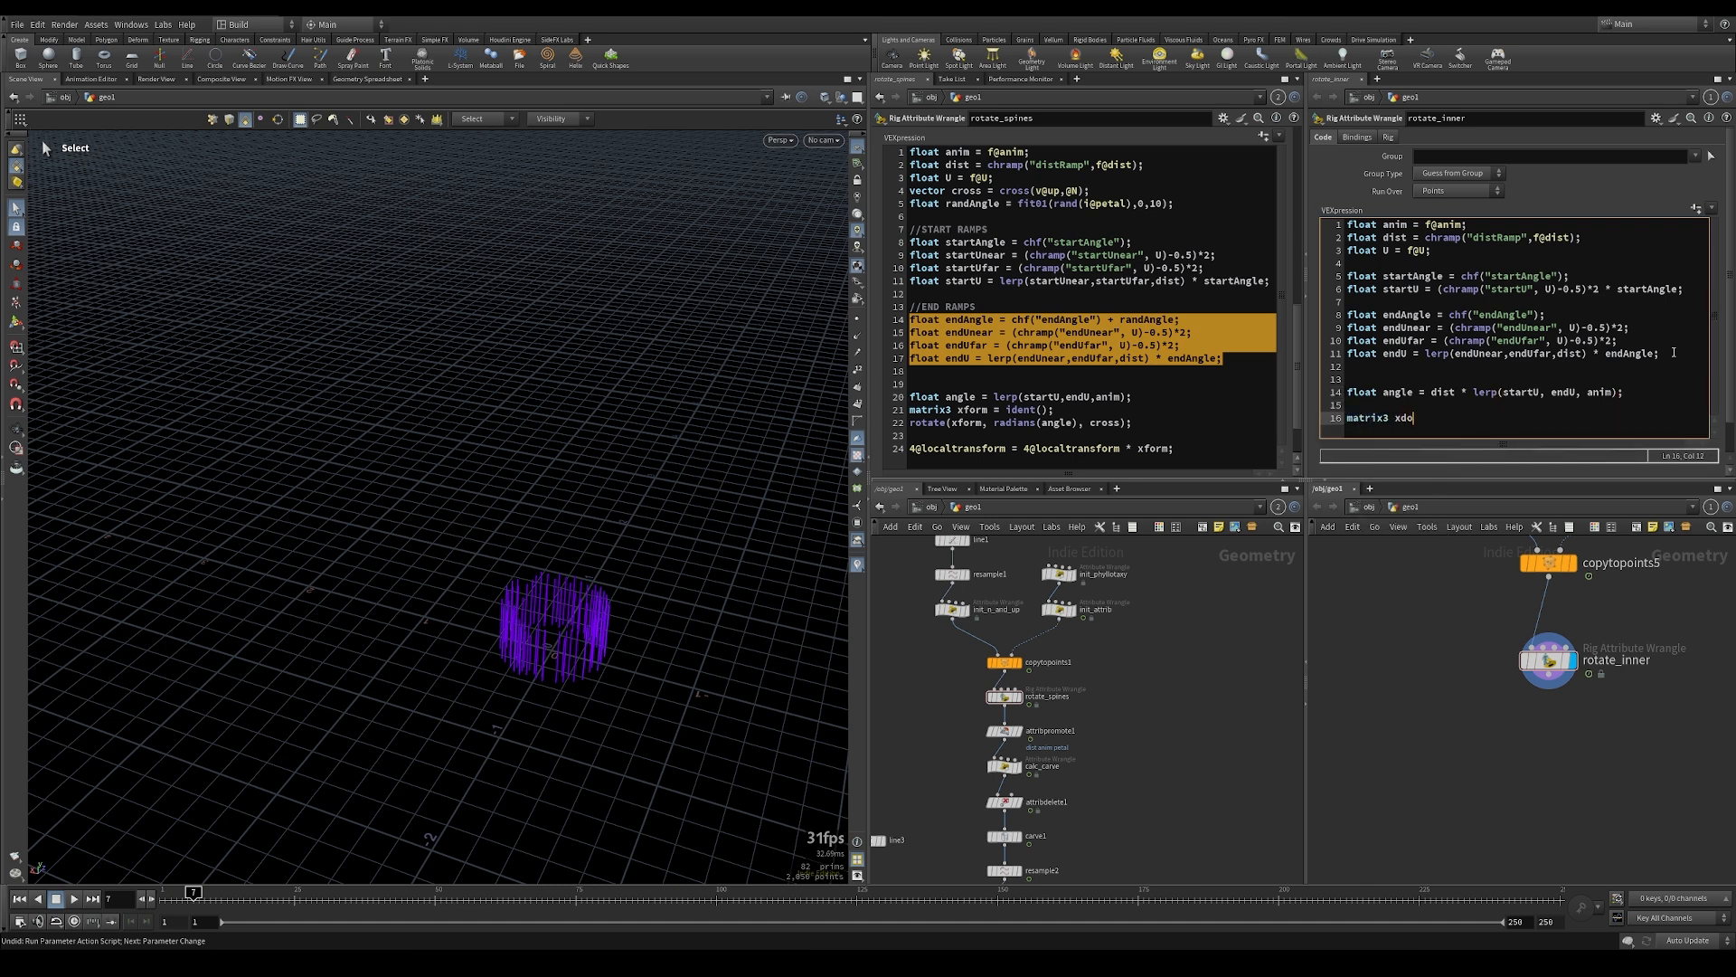
text(form = ident();)
key(Return)
text(rotate()
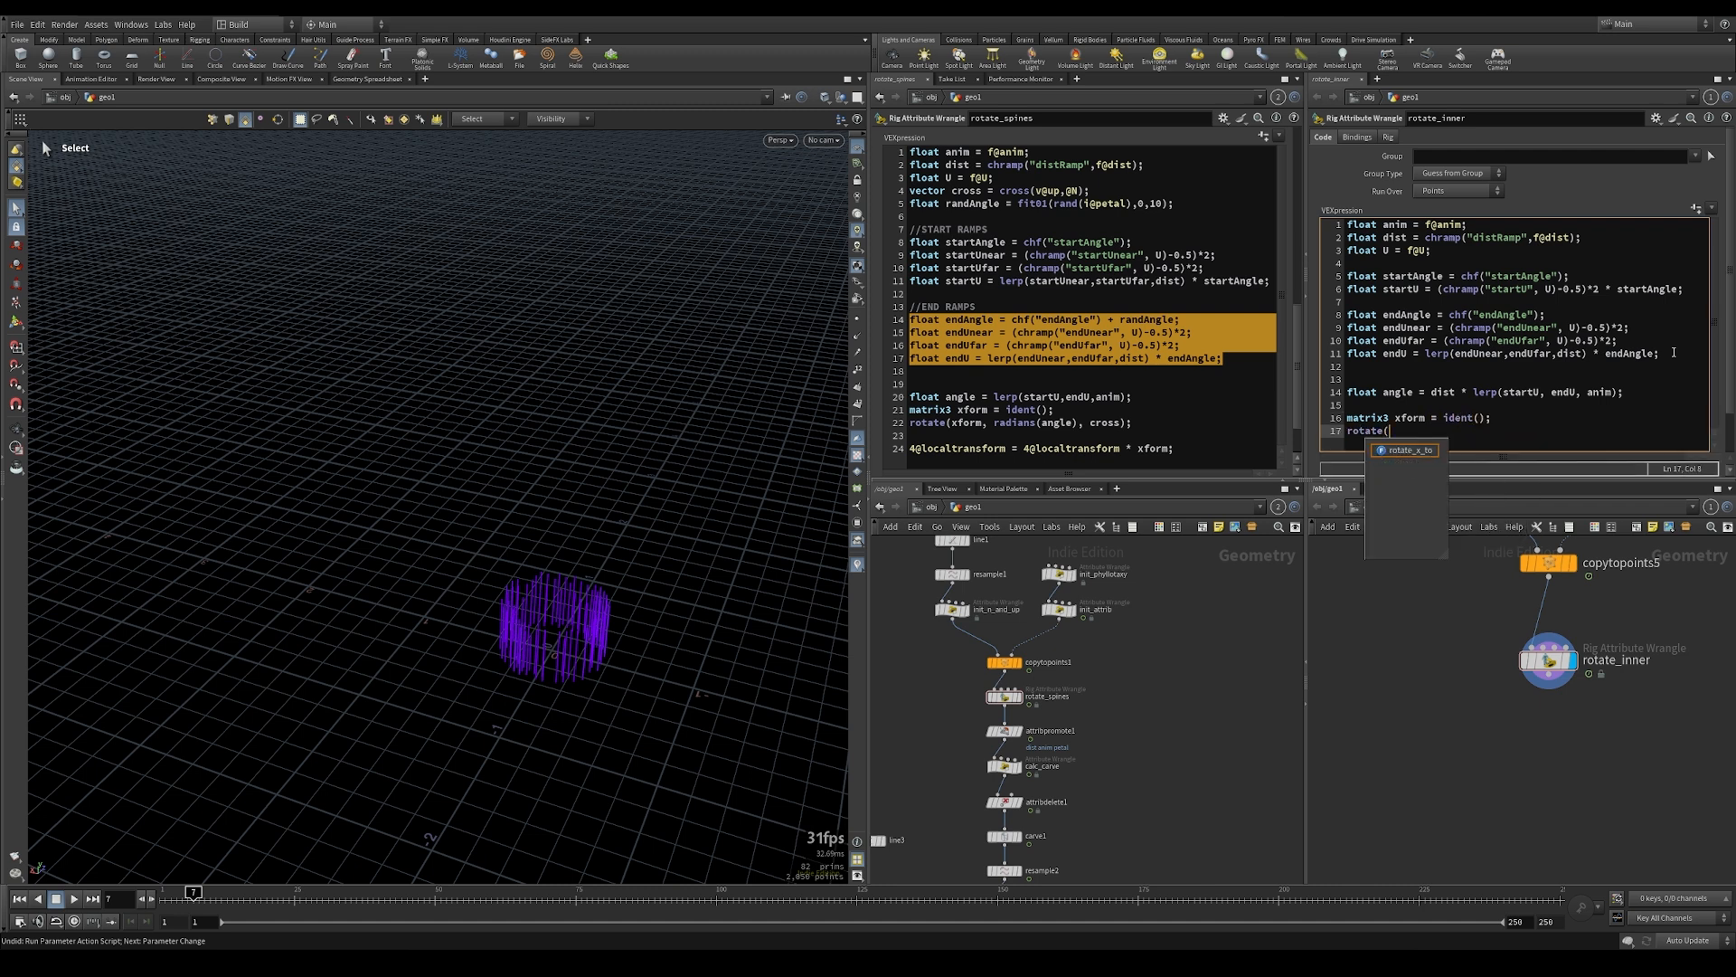
text(xform, ra)
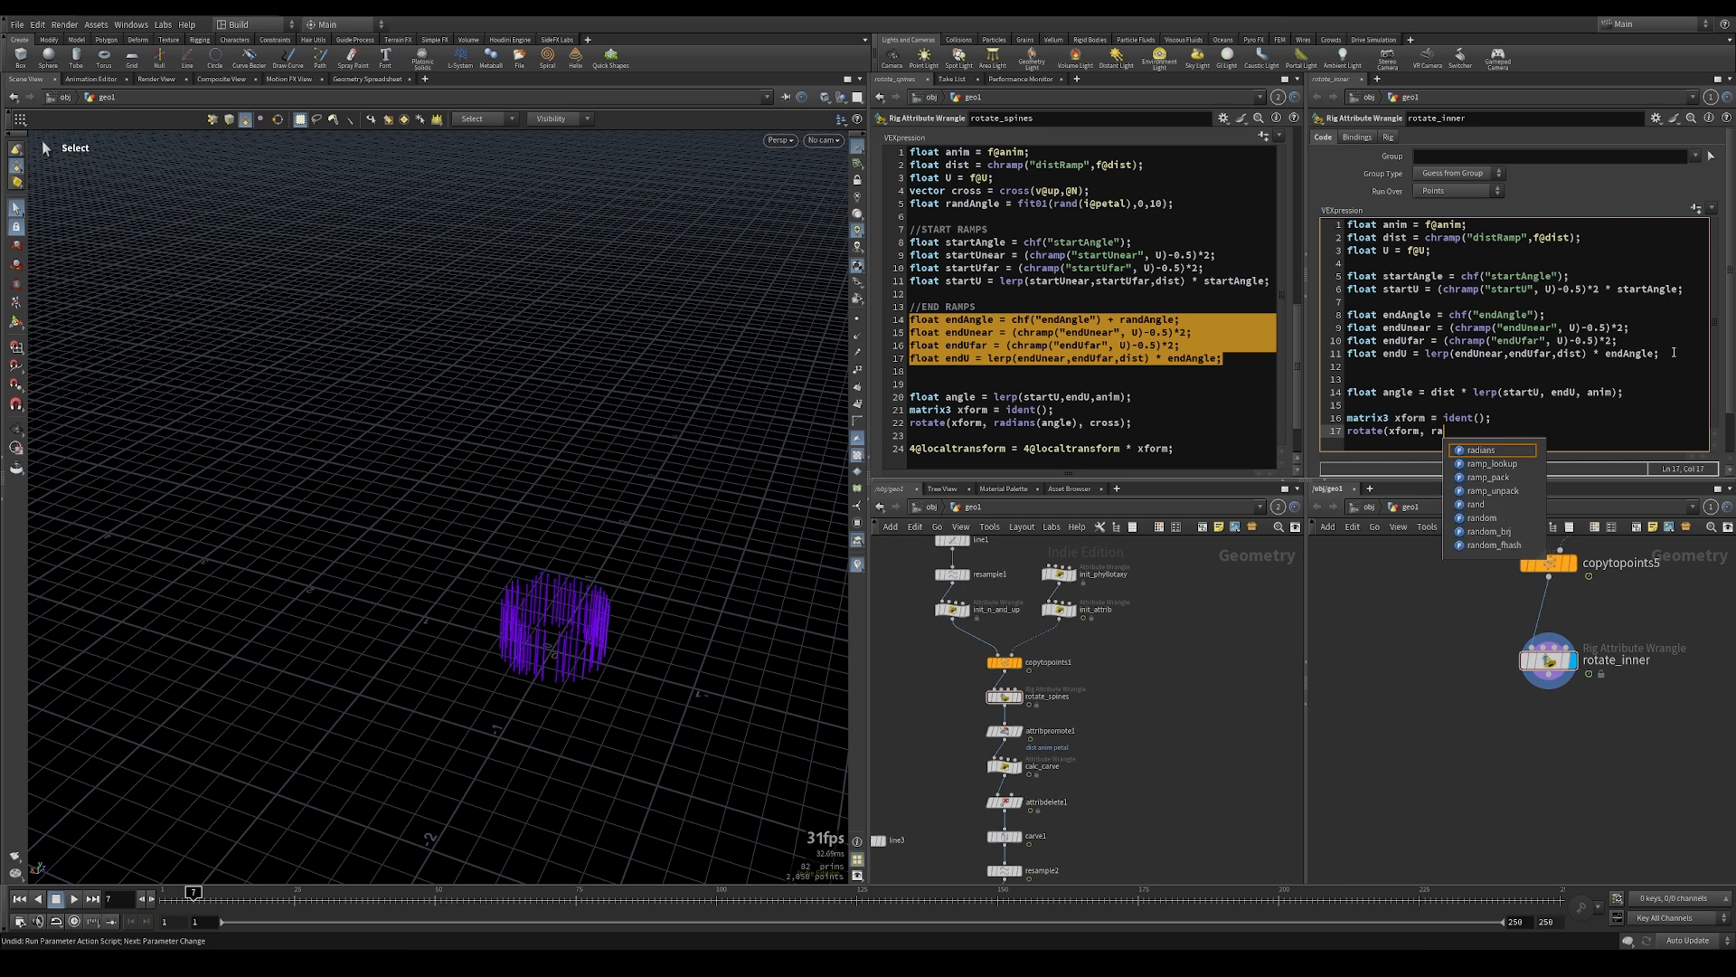
text(dians(angle)
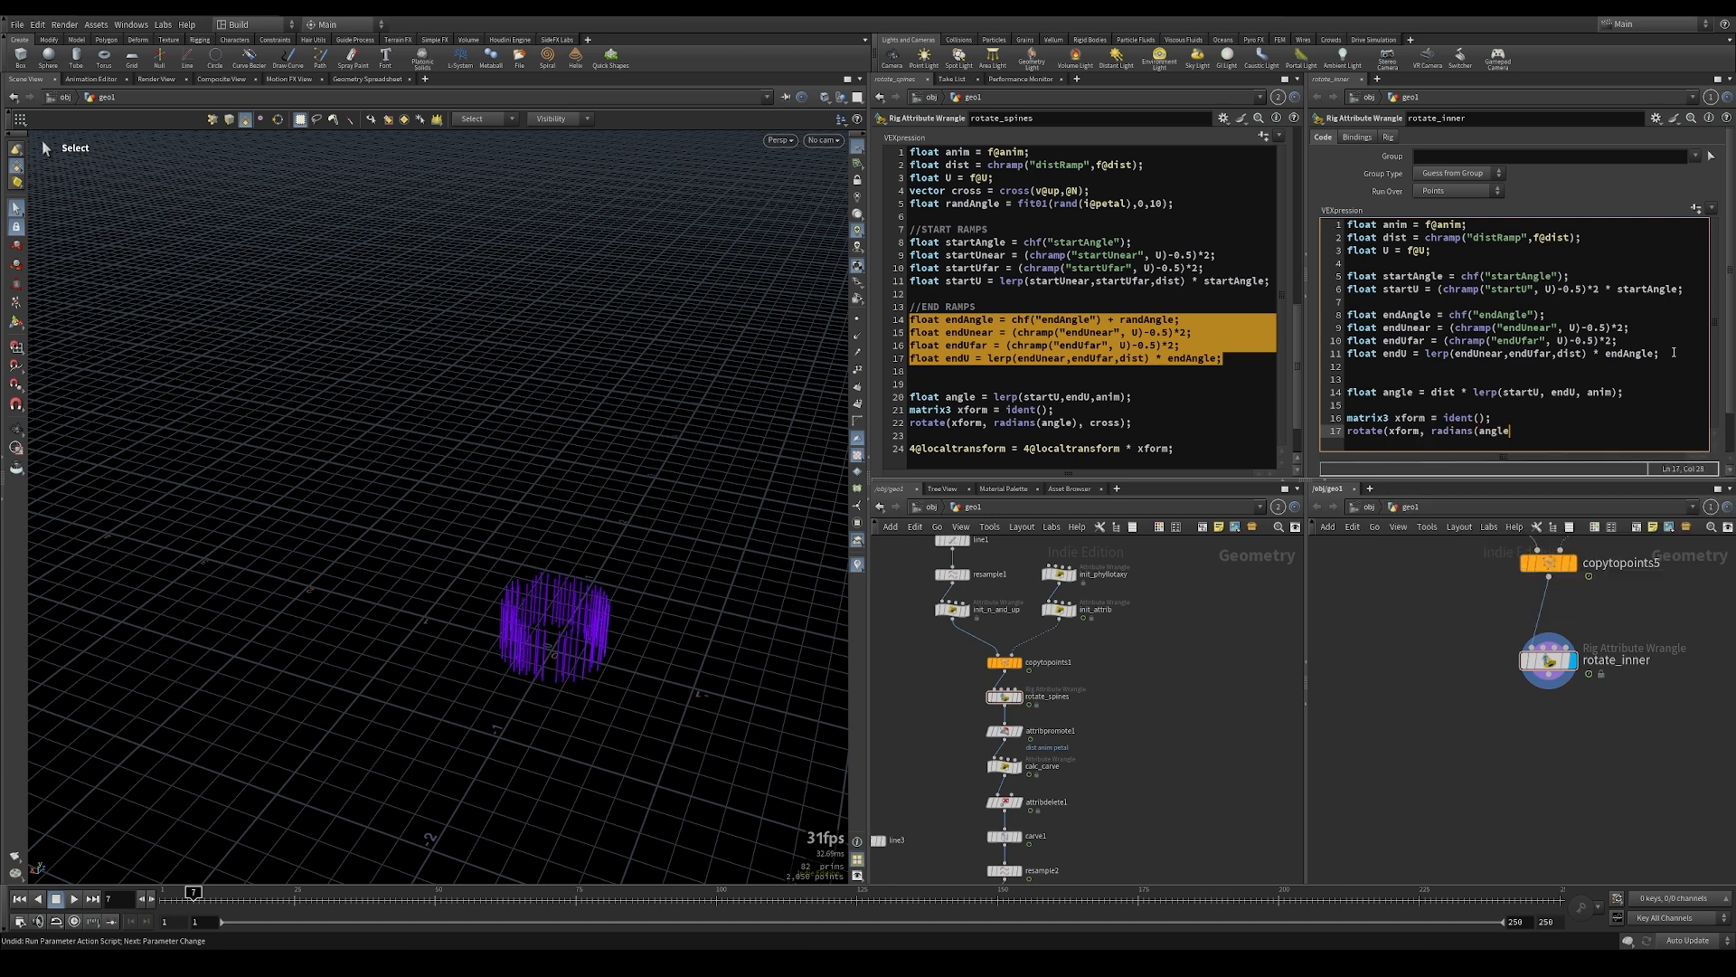
text(), cross);)
key(ctrl+Return)
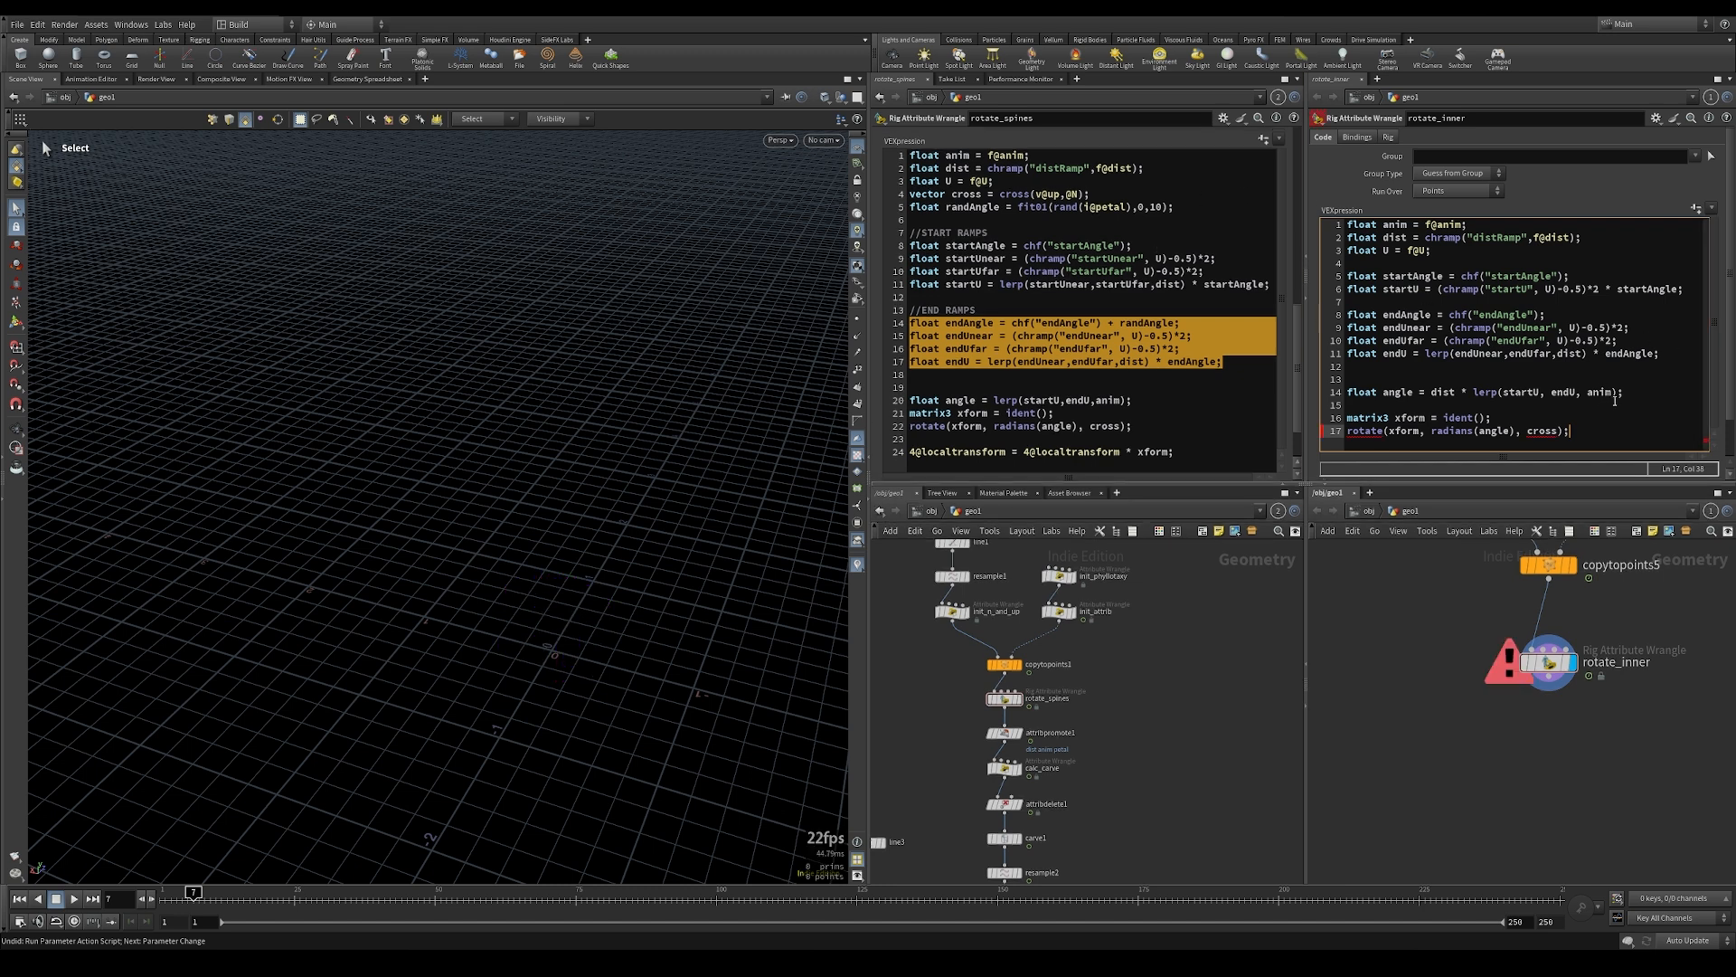
Declare vector cross = cross(@N,v@up); on line 13, directly above the angle line in rotate_inner
click(1650, 375)
text(vector cross = cross)
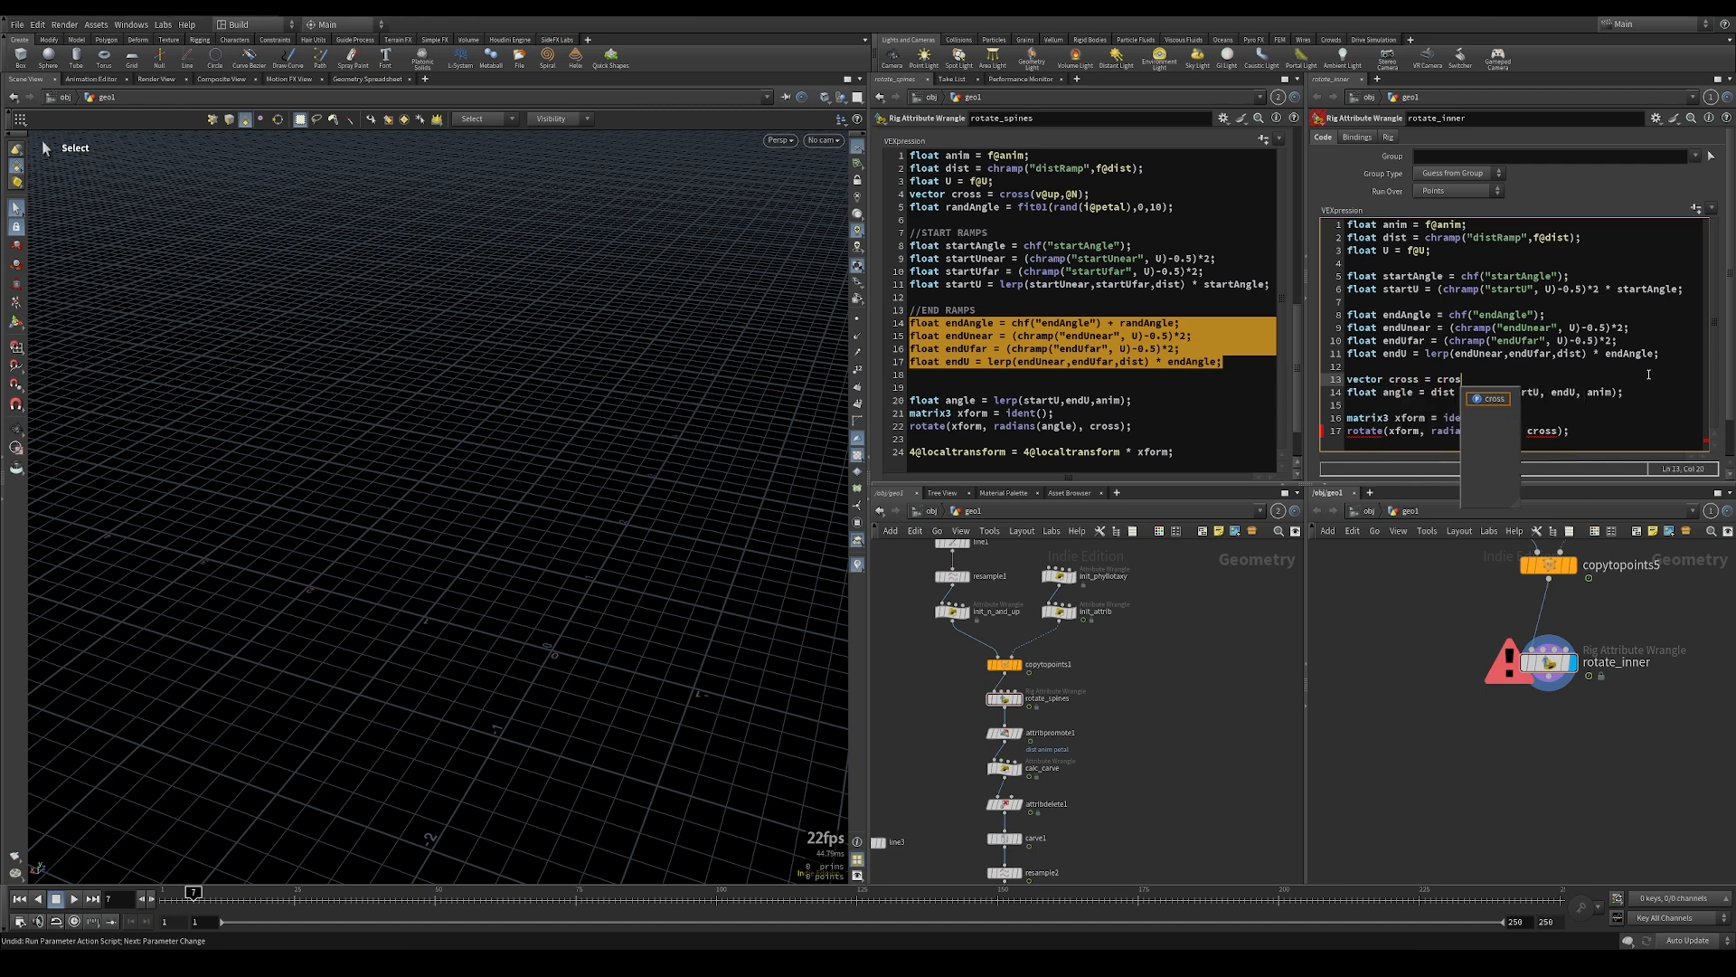
text(()
text(N)
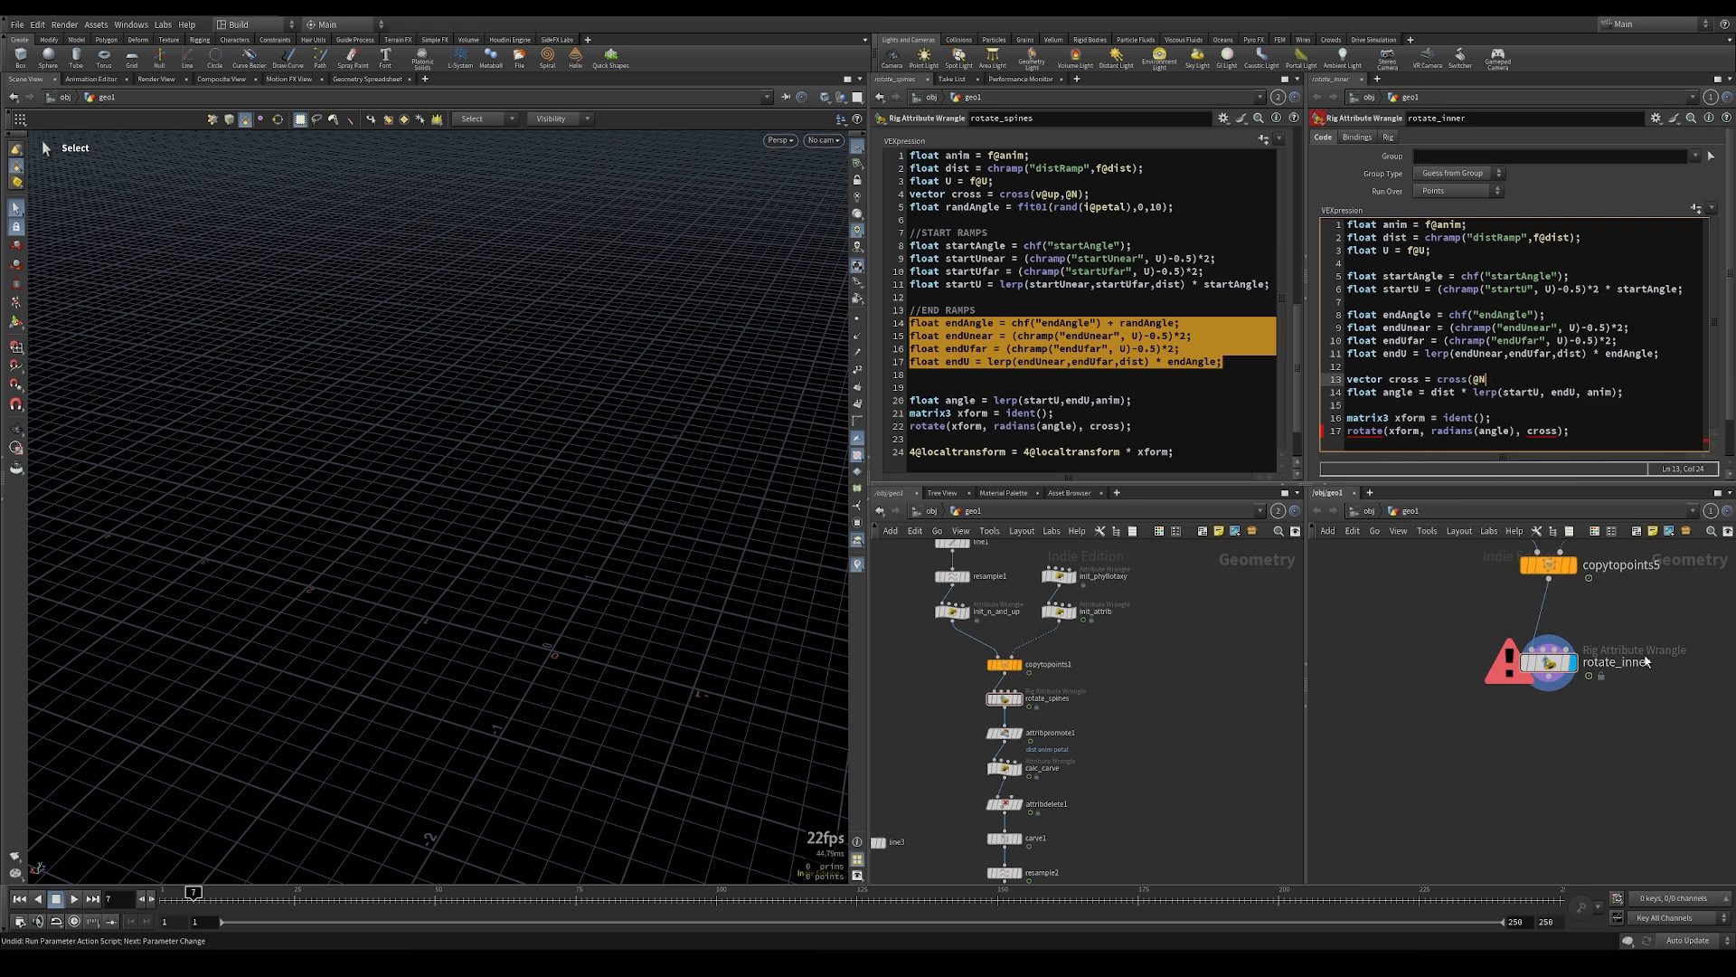
middle_drag(1646, 661, 1555, 811)
middle_click(1374, 598)
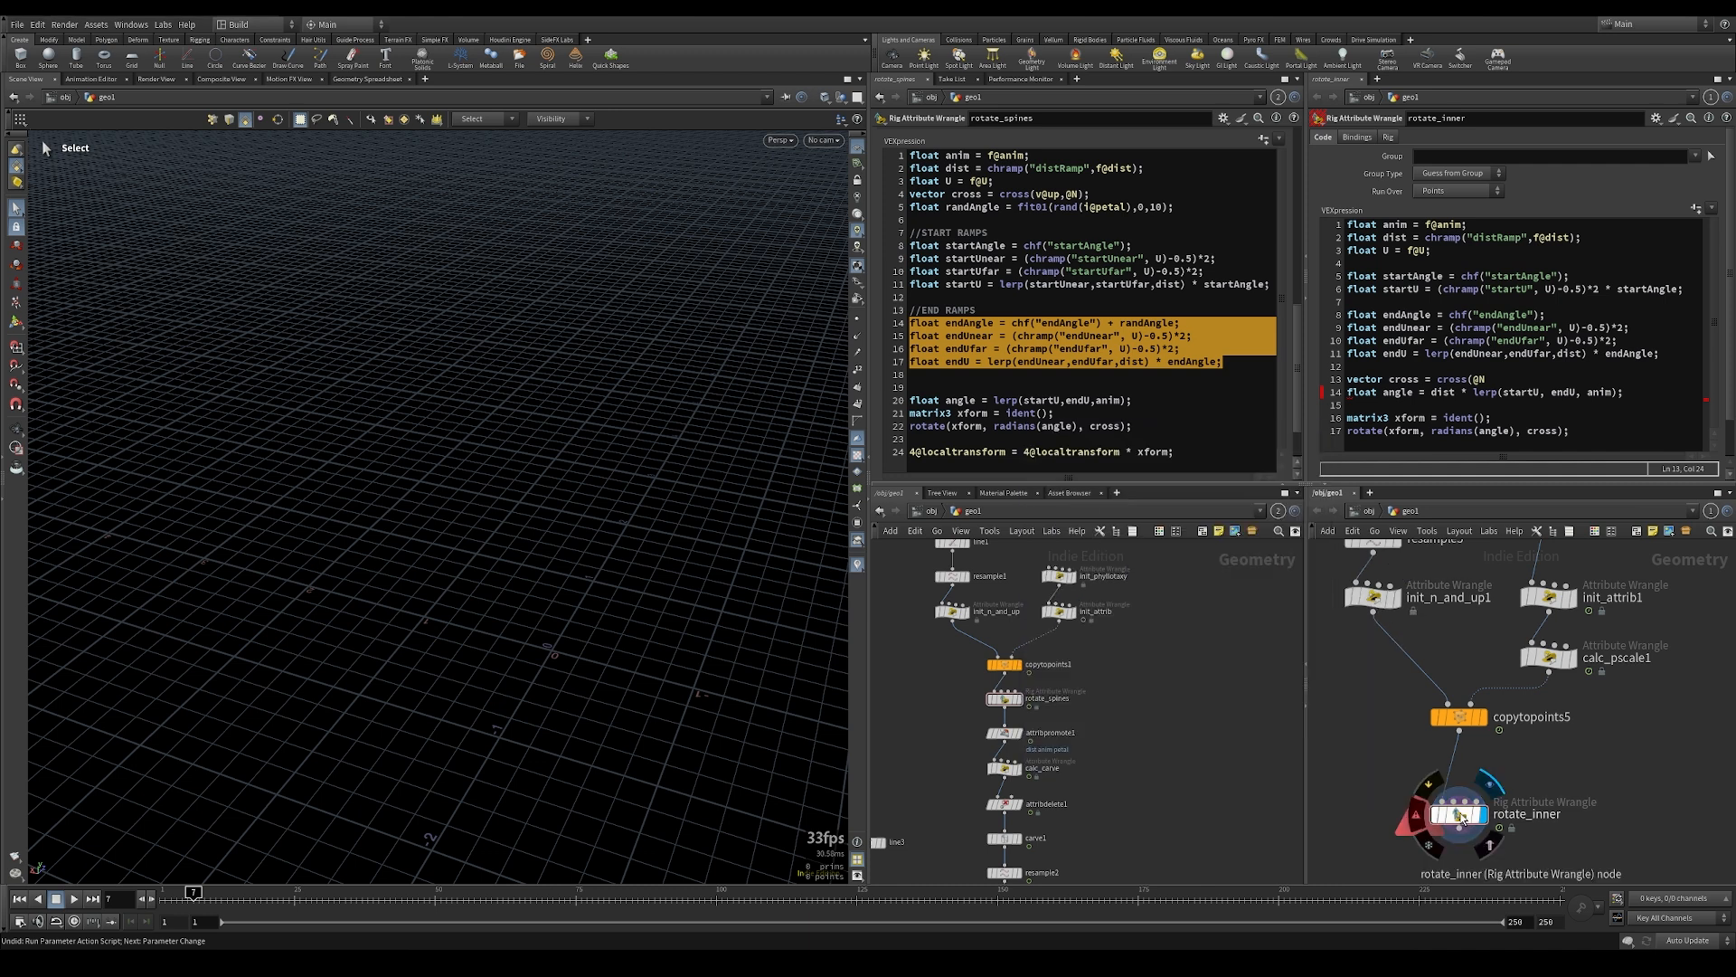
click(1493, 381)
text(v)
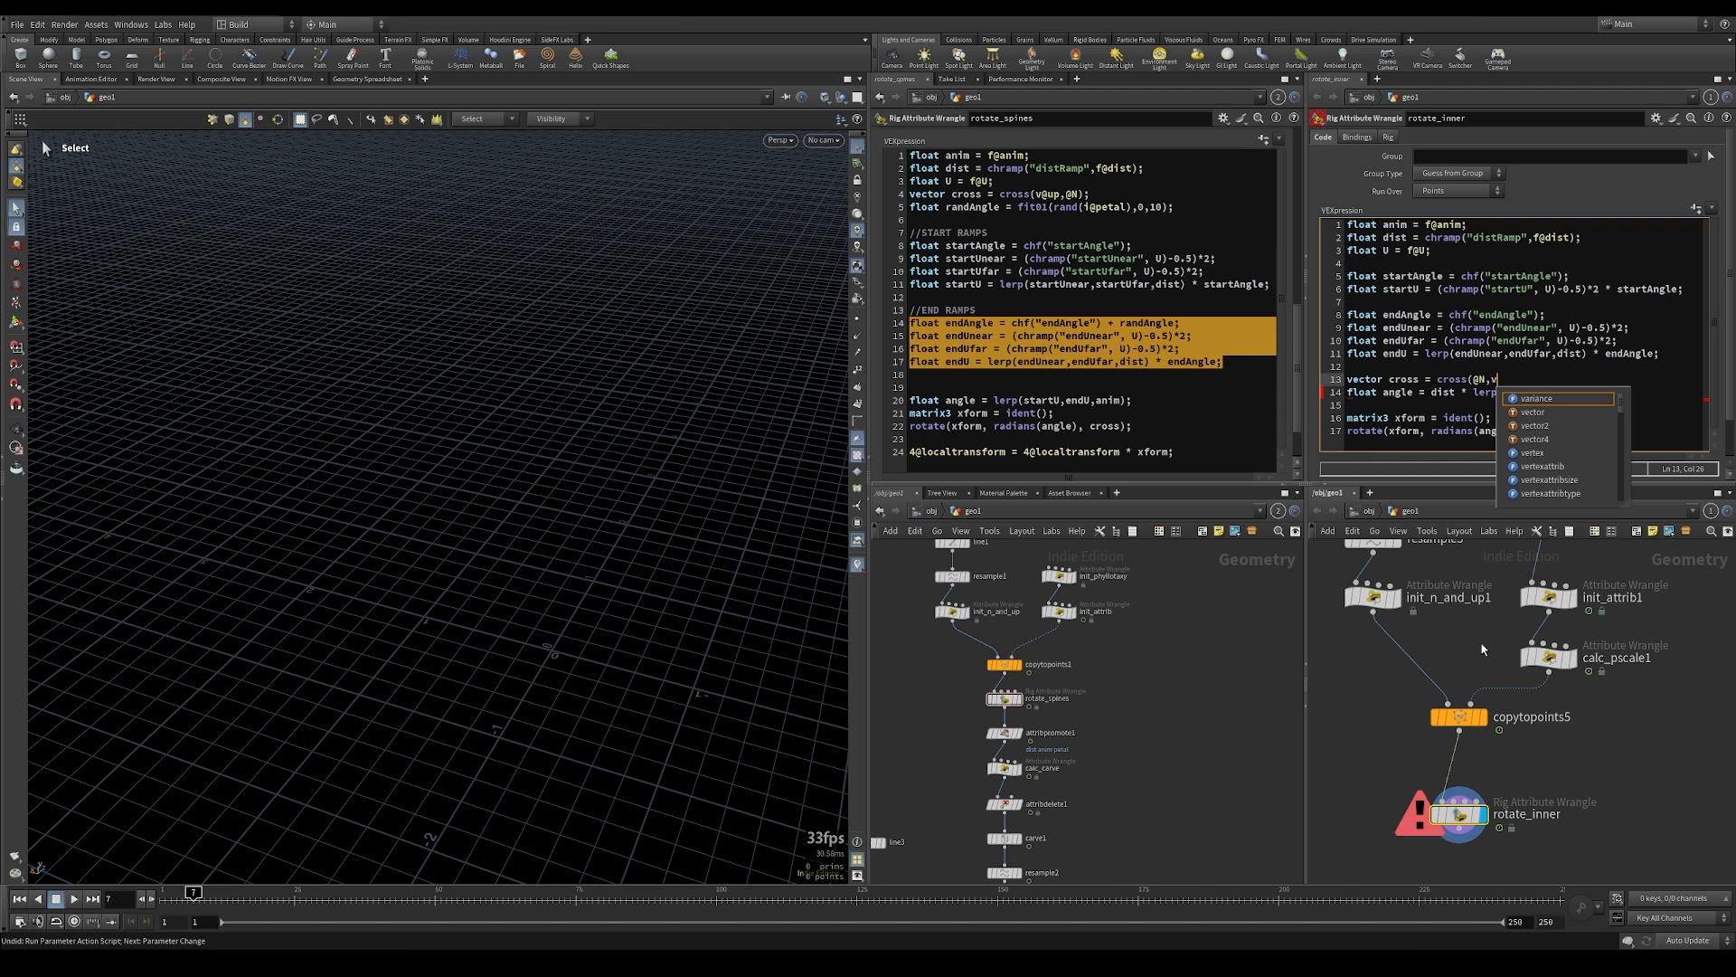
text(@@up);)
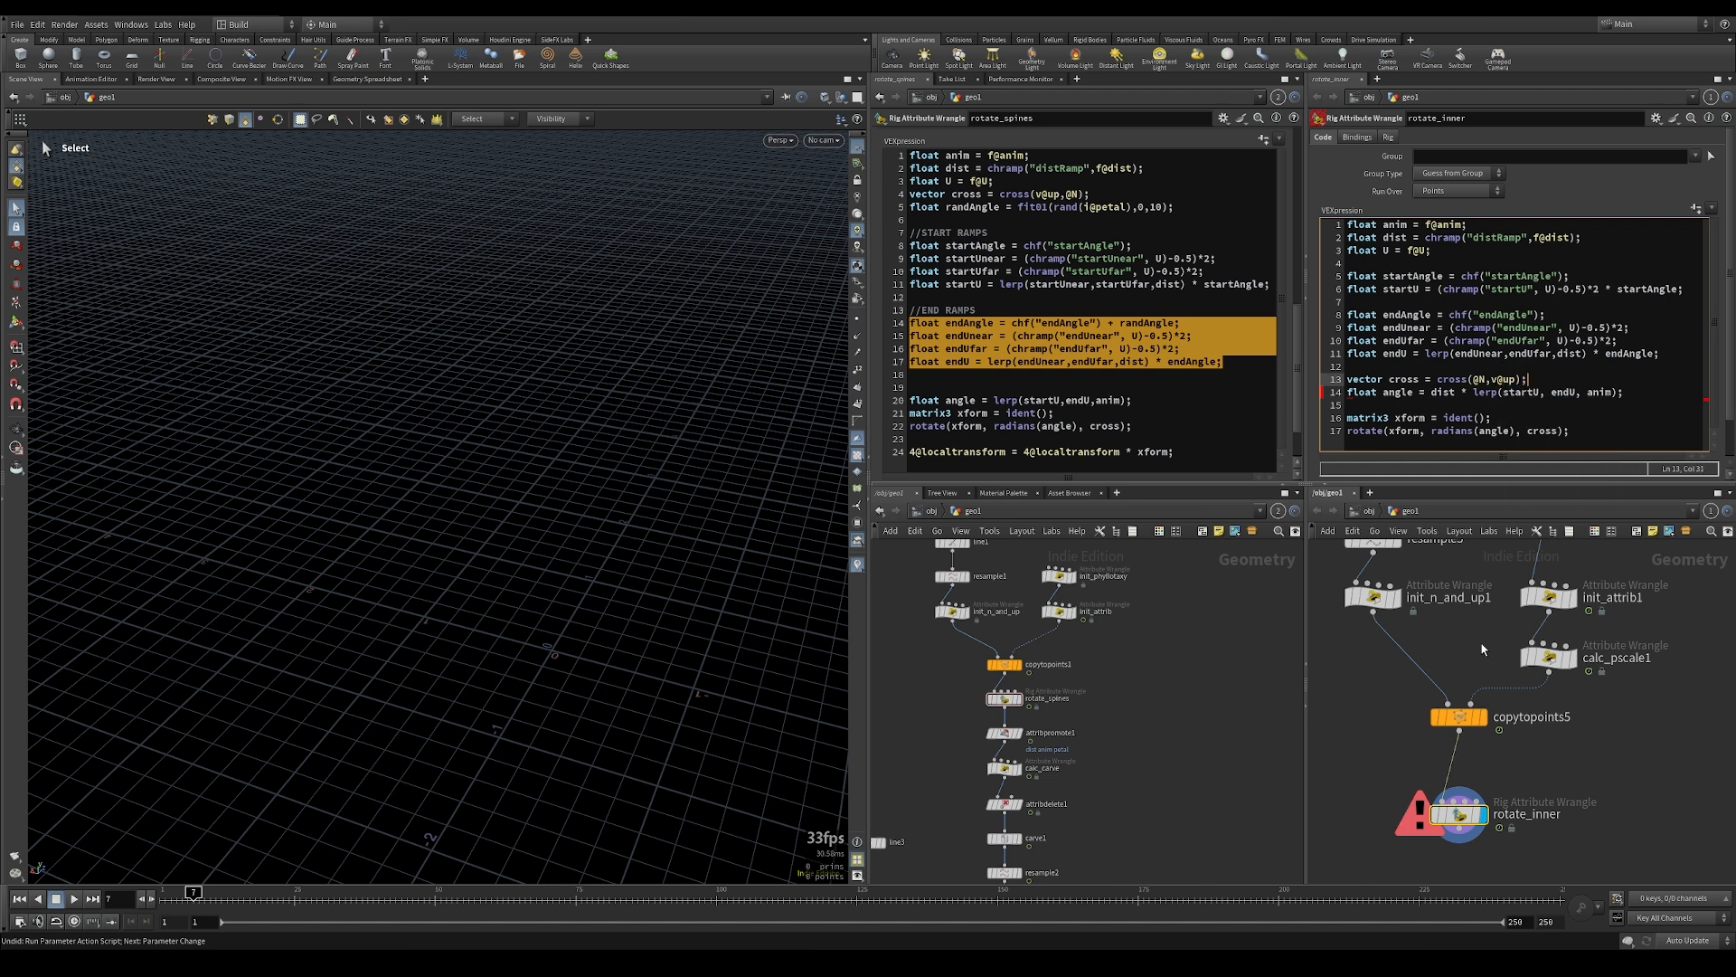
Add the line 4@localtransform = xform * 4@localtransform; below the rotate call, after a blank line
click(1624, 433)
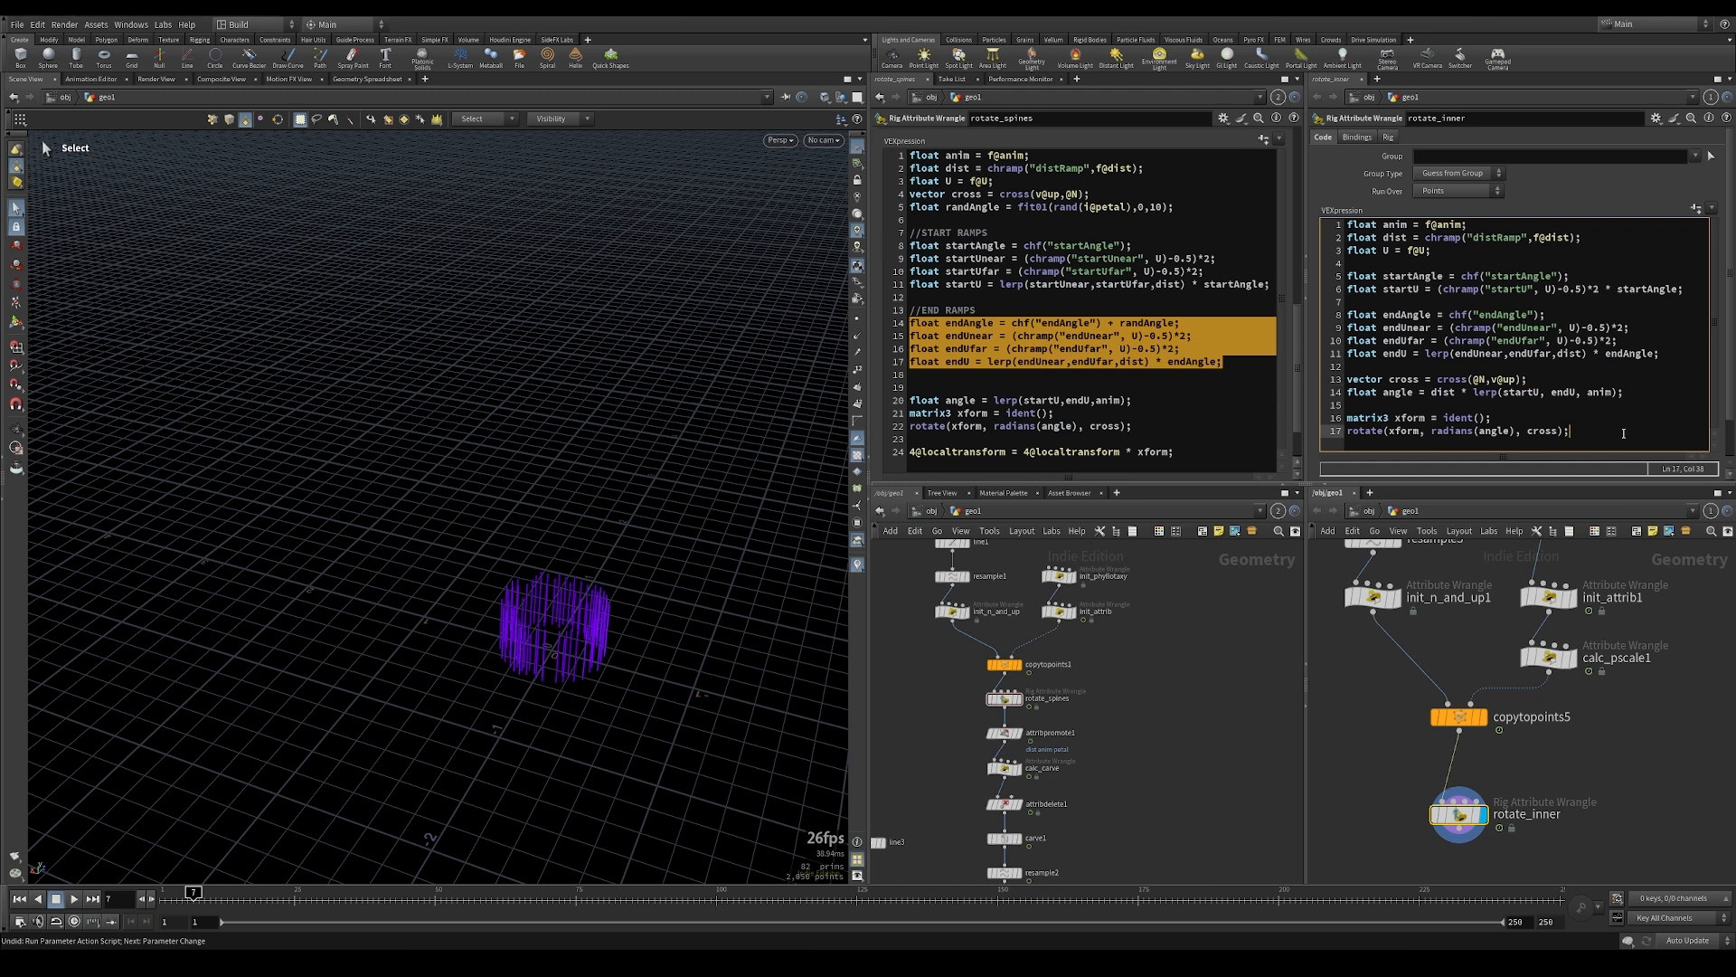
key(Return)
key(Return)
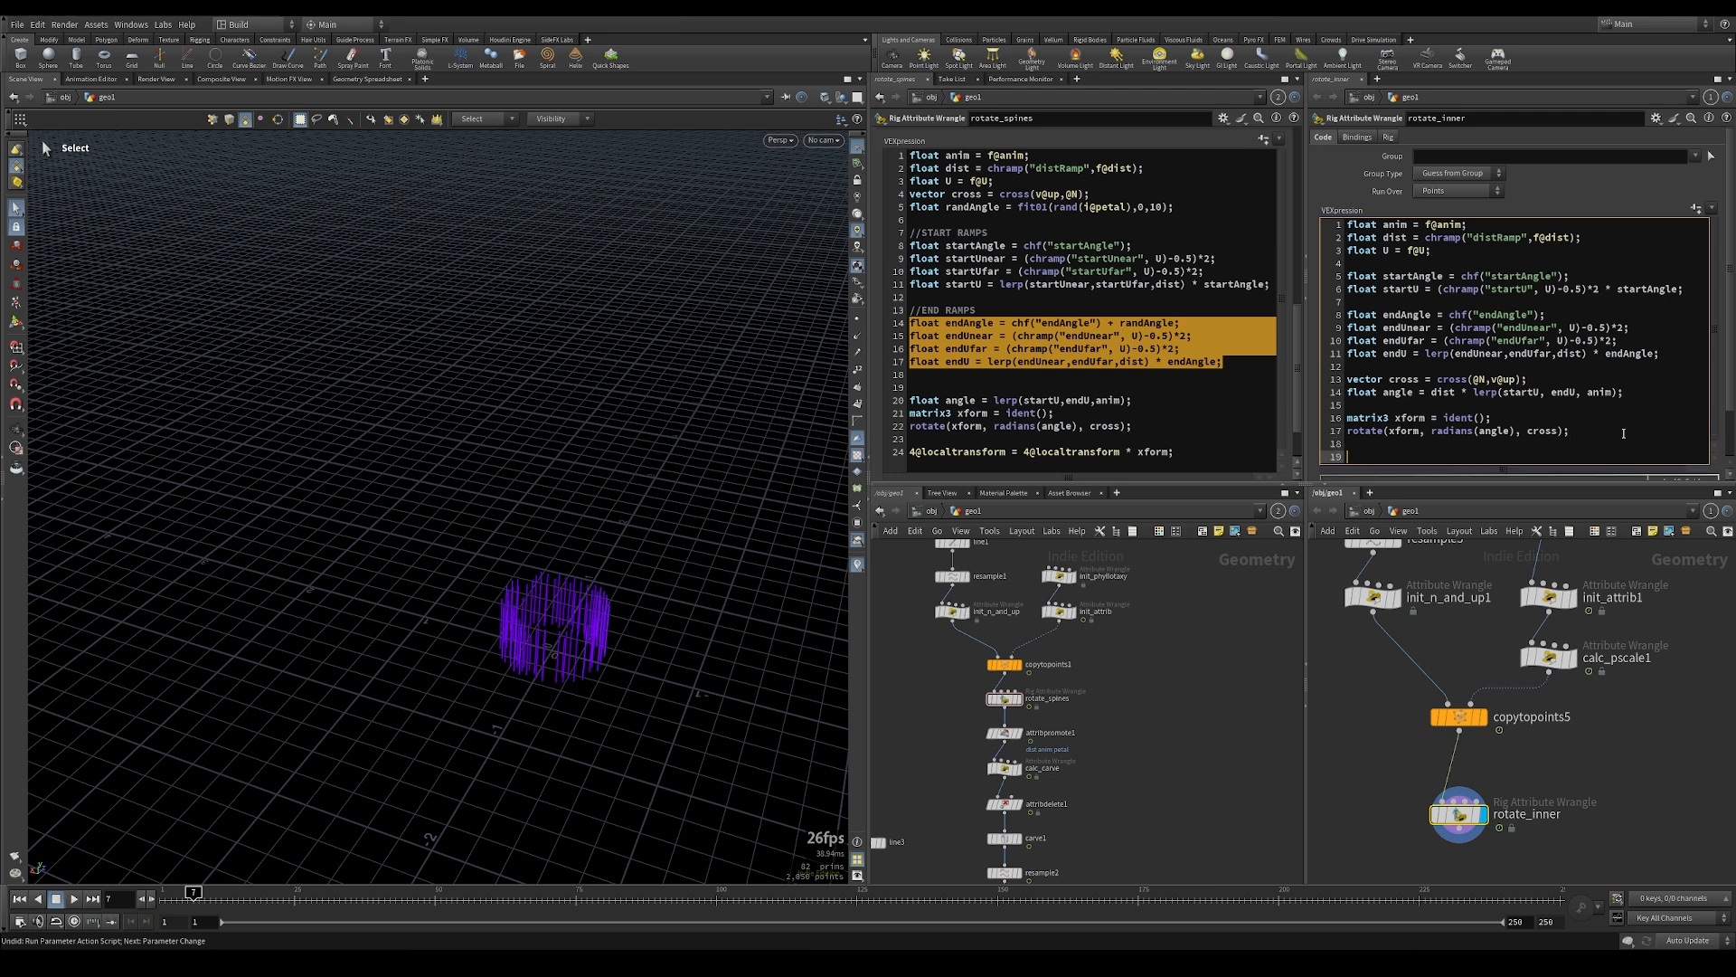
text(4@localtr)
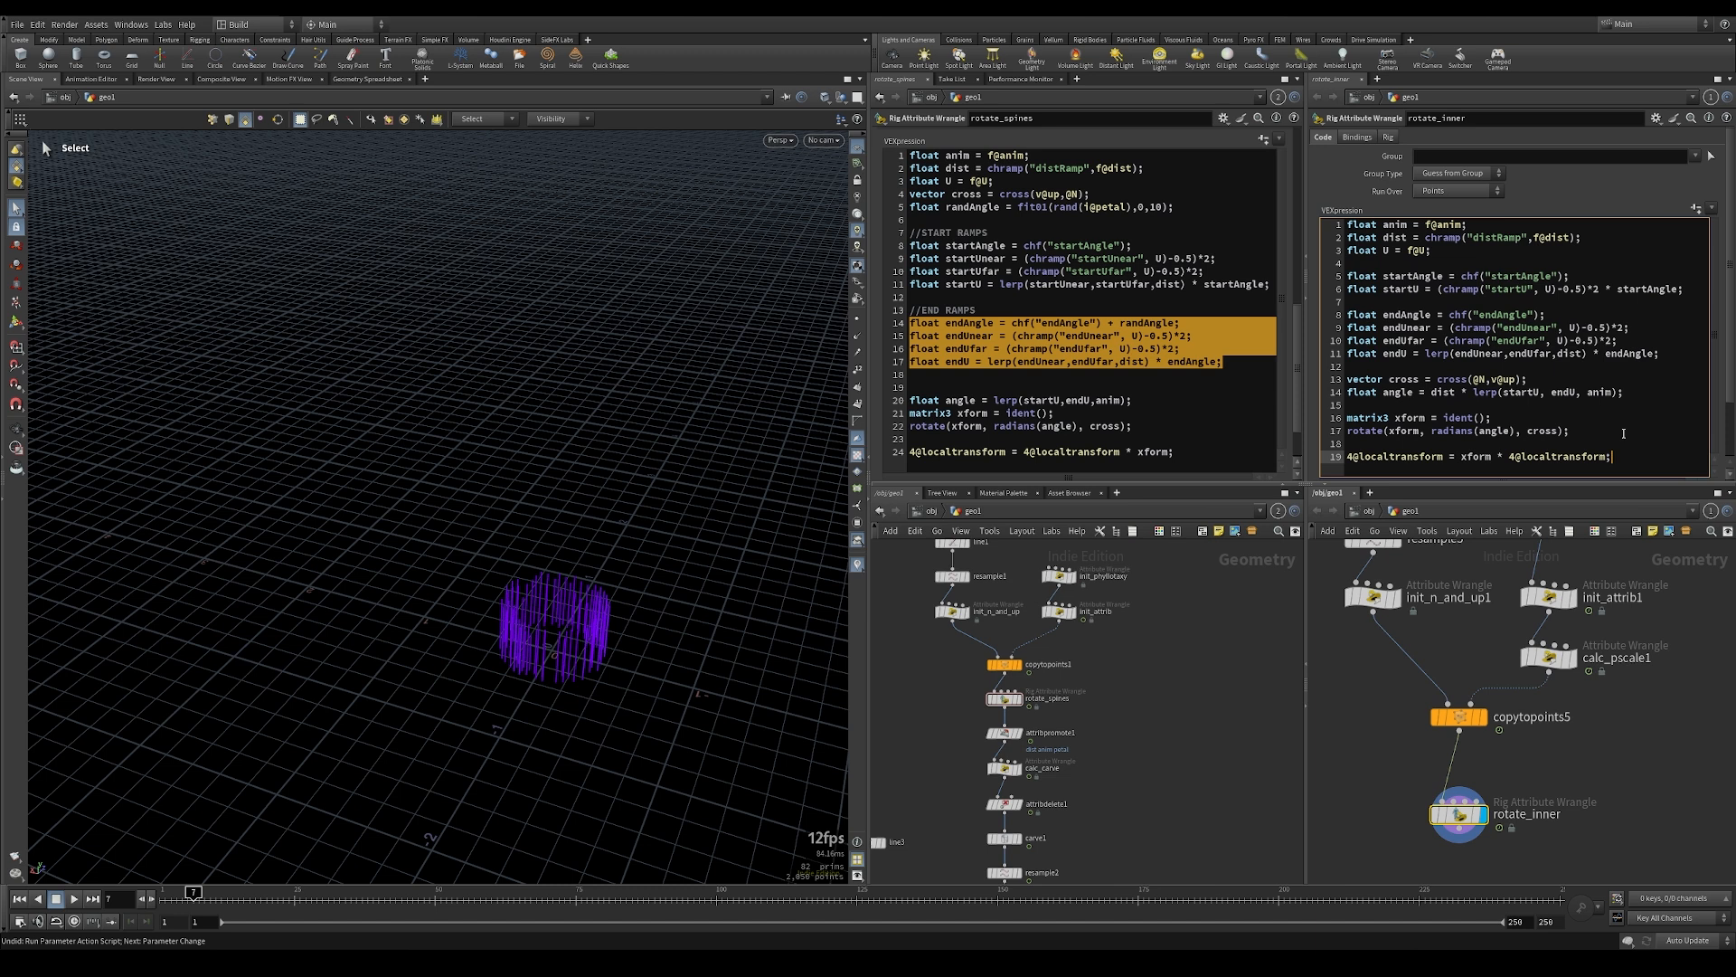
Create the spare parameters for the rotate_inner code and set both Startangle and Endangle to 120
click(1696, 208)
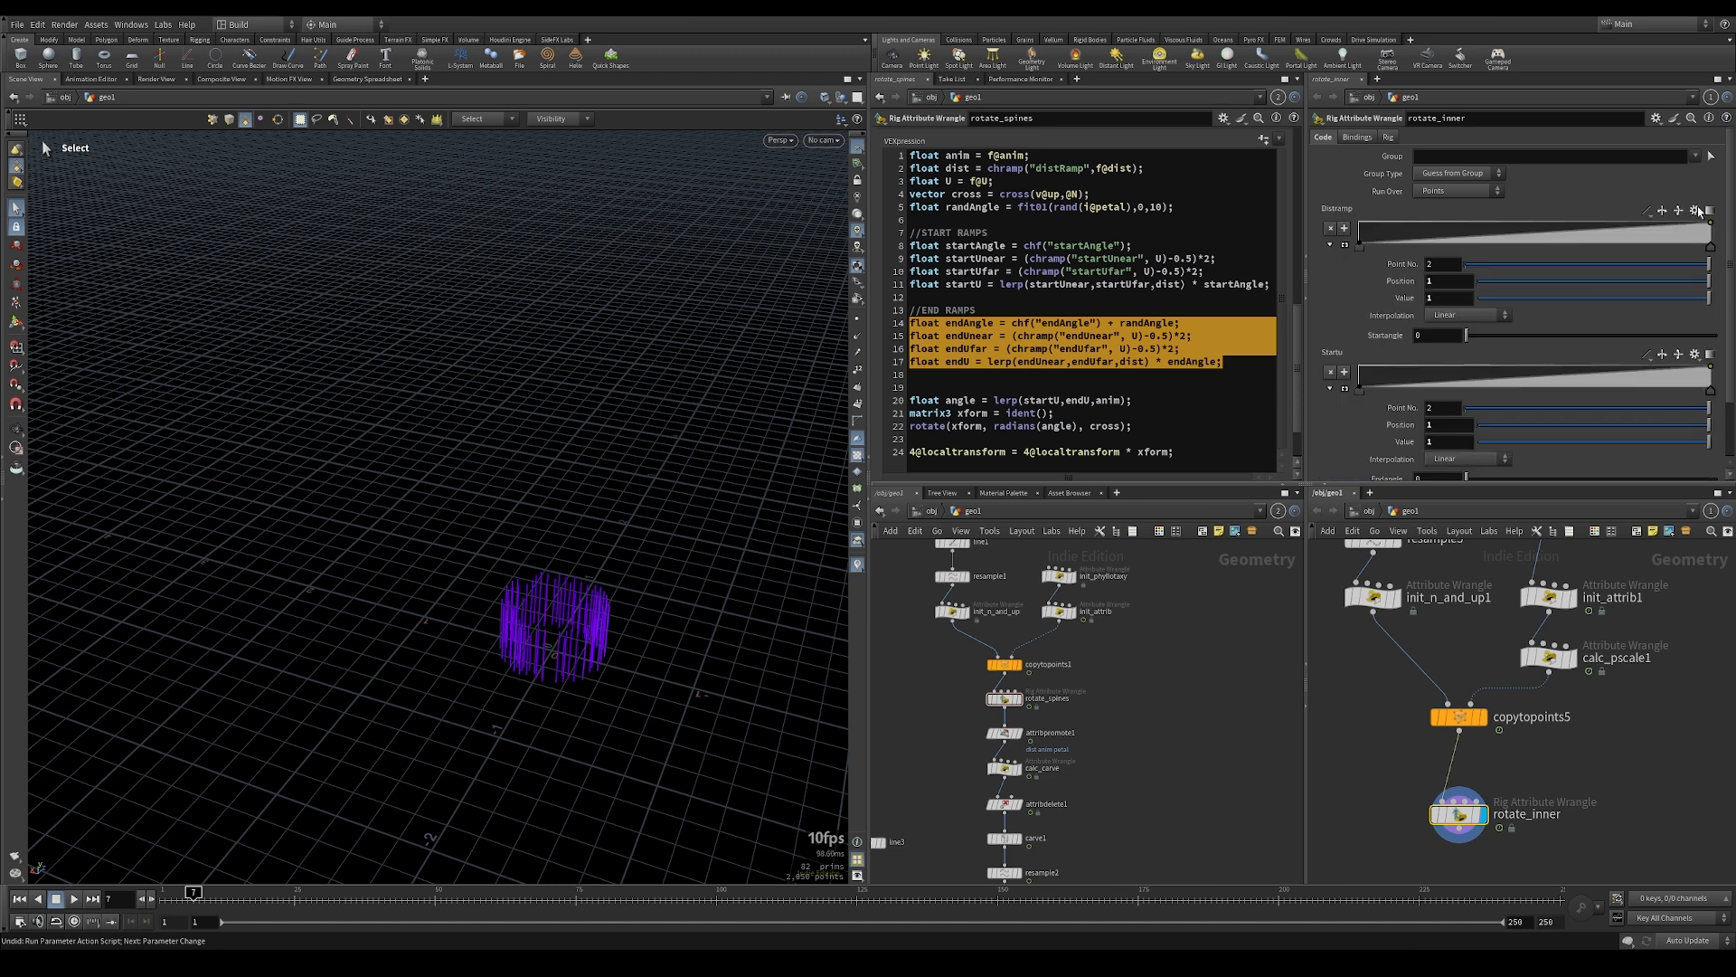
drag(1729, 205, 1731, 210)
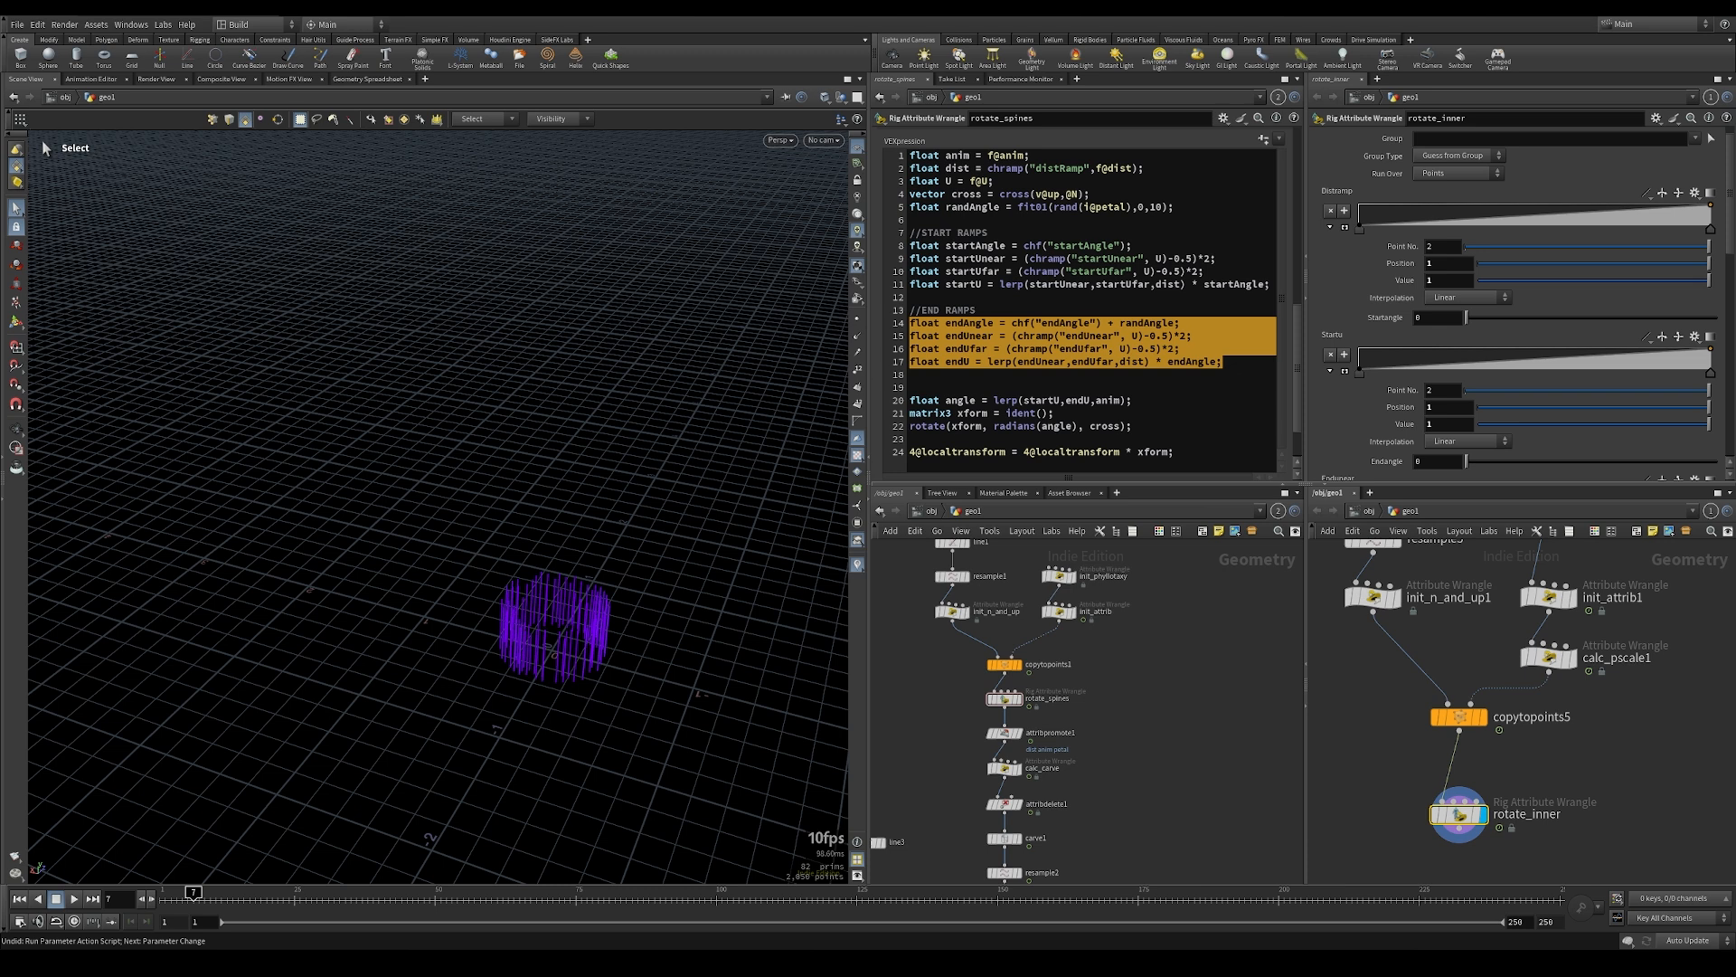
click(1432, 319)
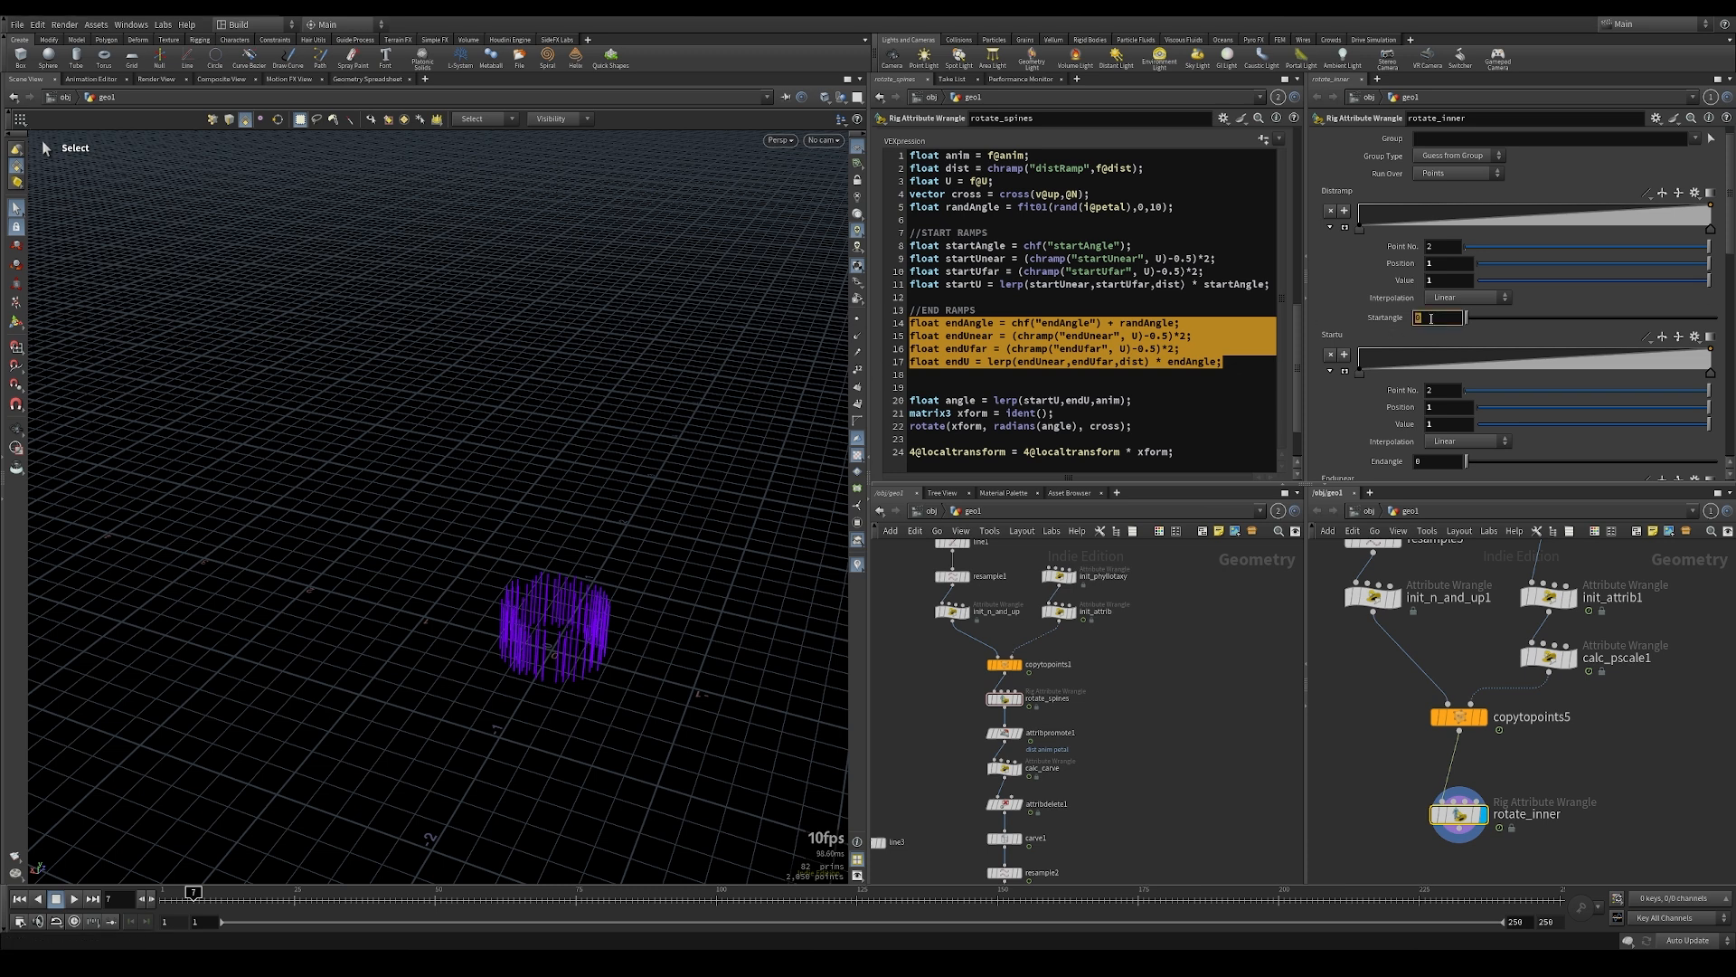
key(Tab)
key(Tab)
key(Tab)
key(Tab)
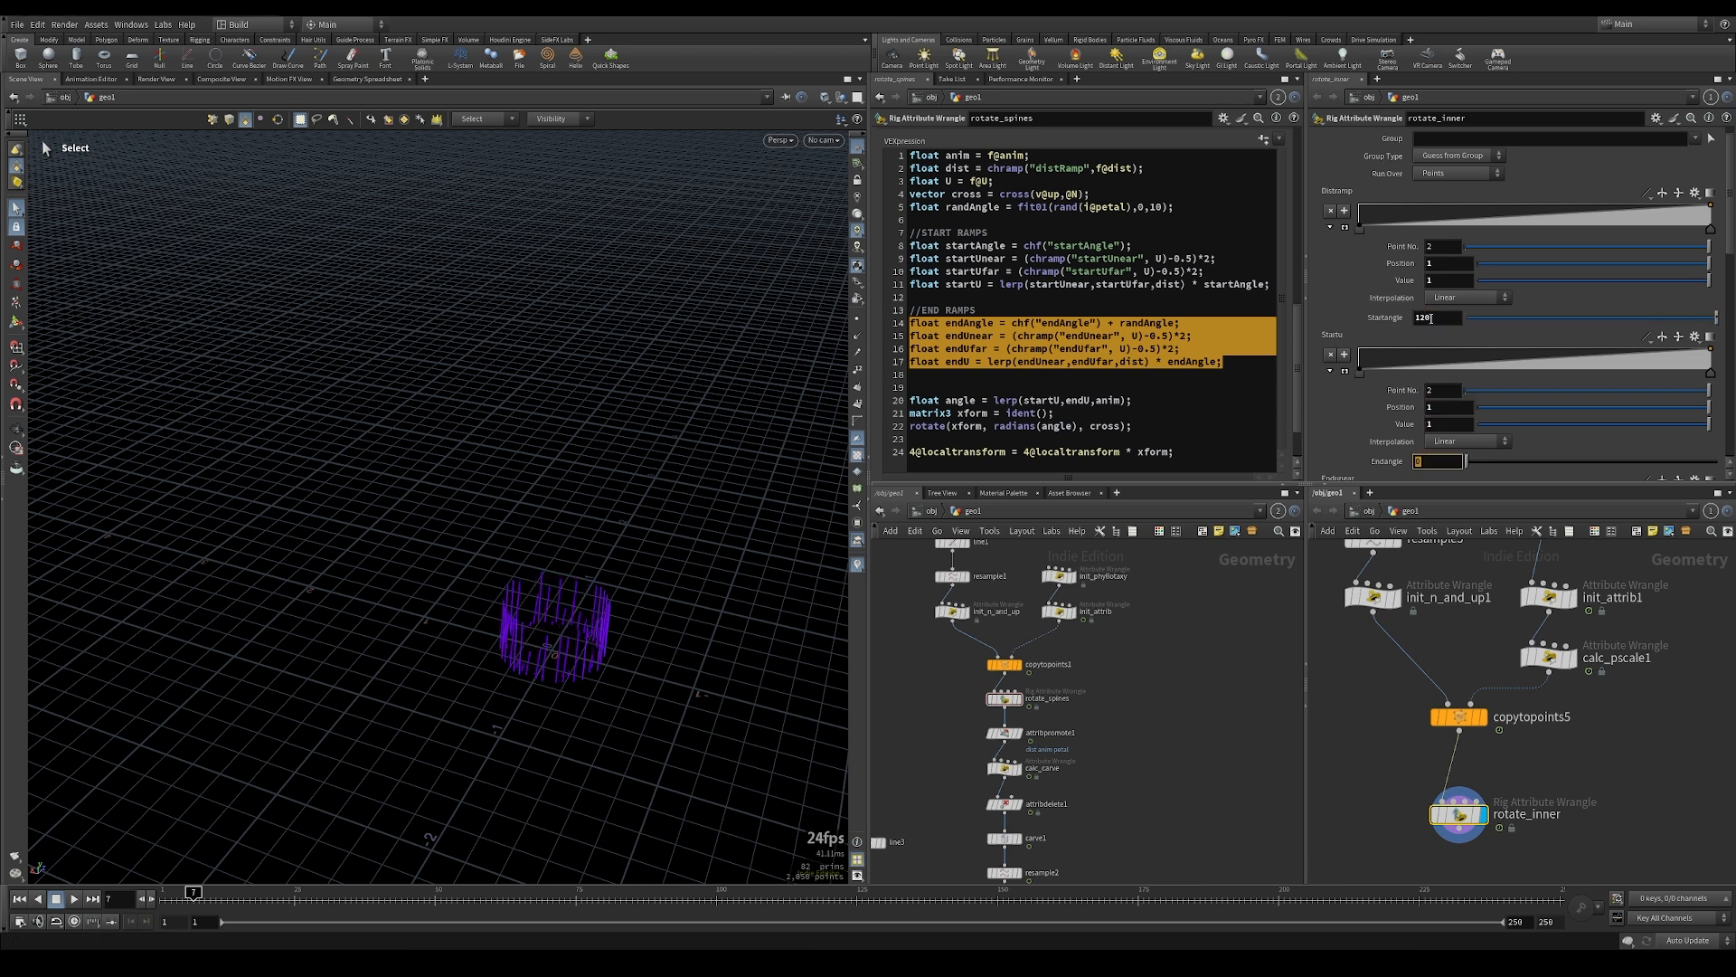
key(Return)
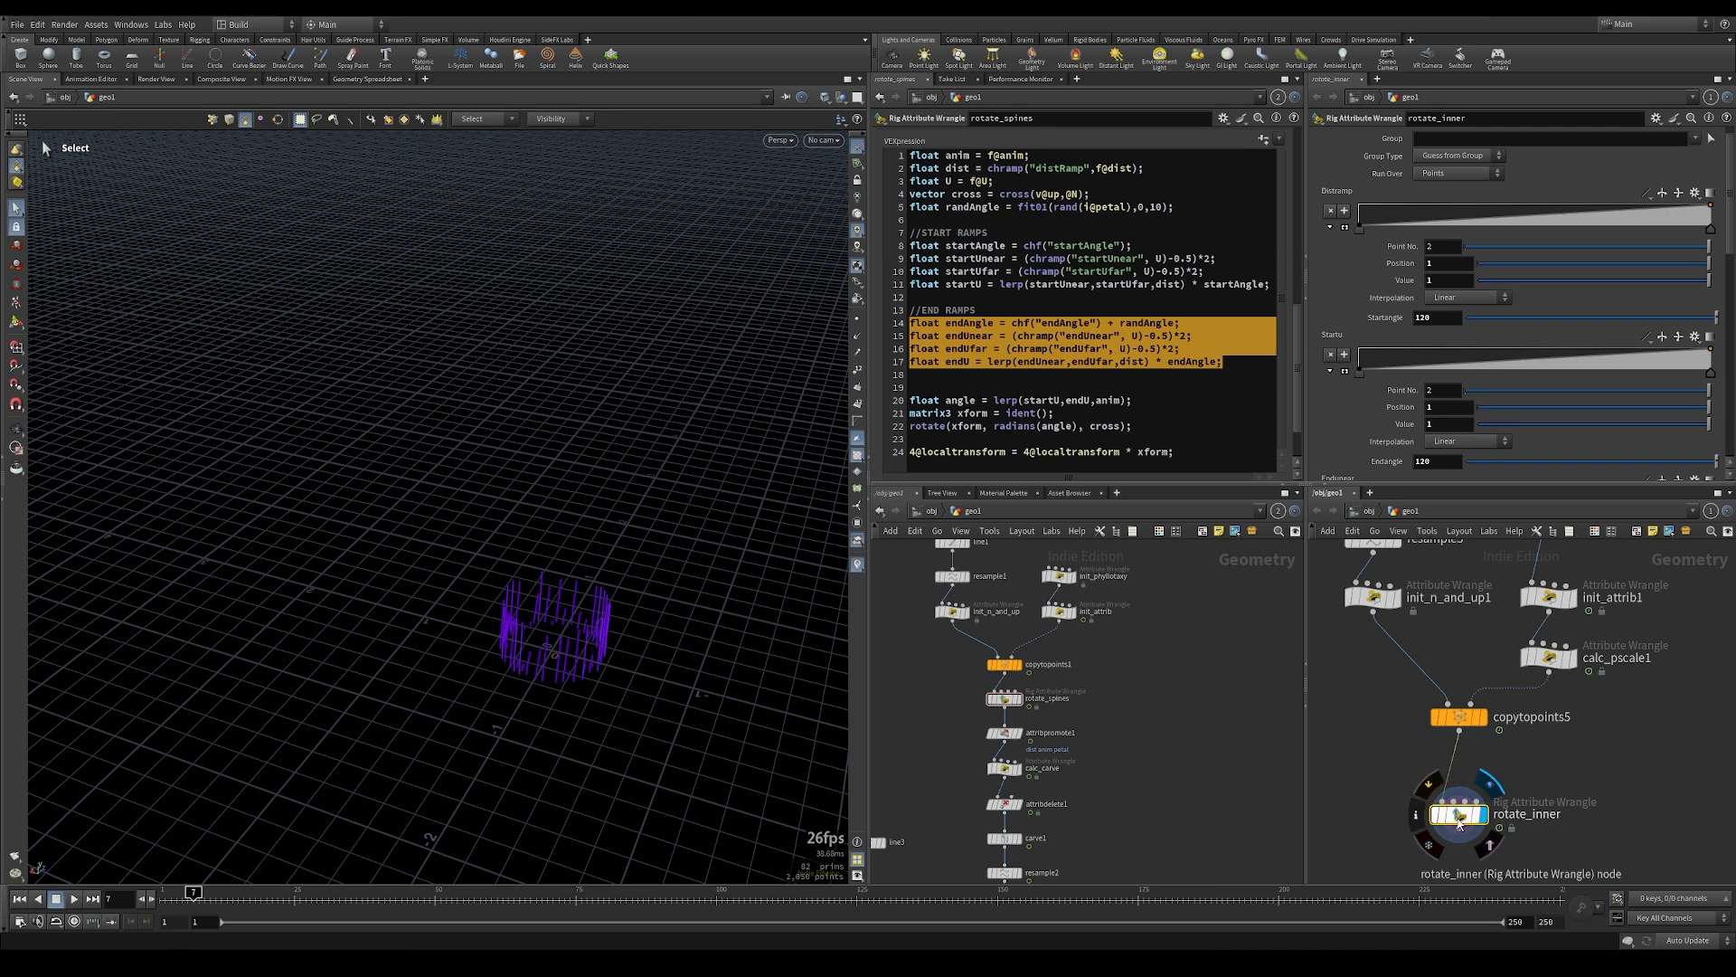
Scrub the timeline to frame 171 and examine how the inner lines bend, up close and from another angle
alt+middle_drag(554, 597, 503, 473)
alt+right_drag(503, 473, 513, 421)
alt+drag(512, 422, 481, 456)
drag(201, 896, 1116, 921)
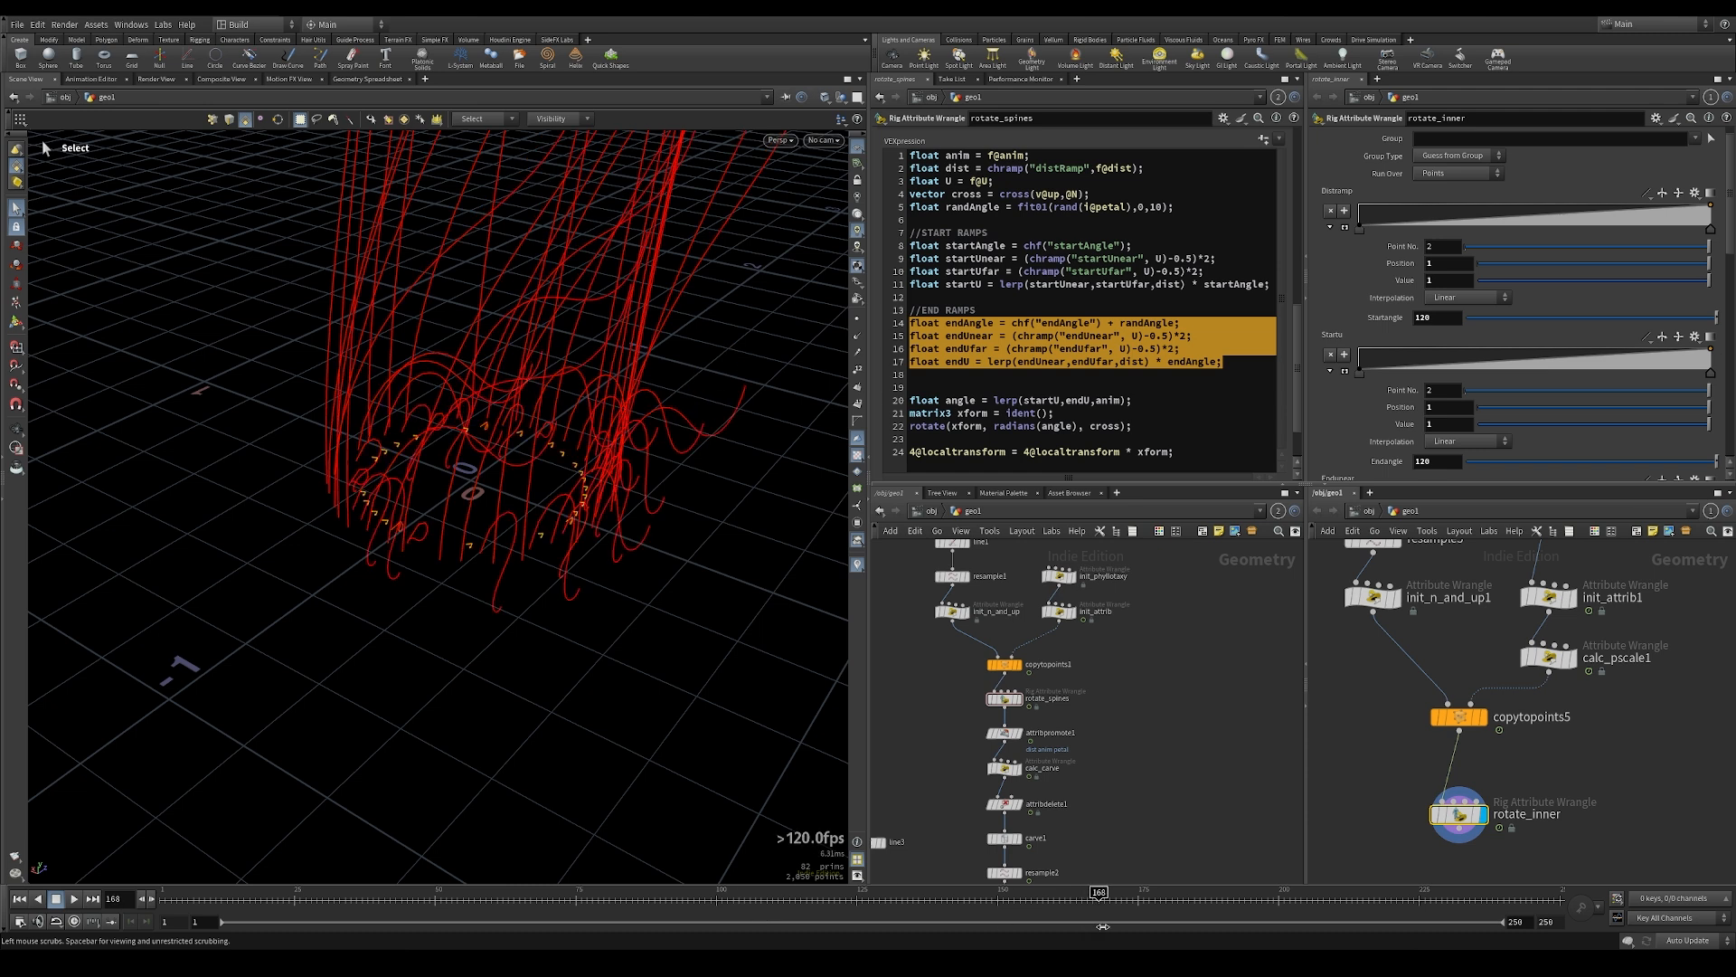
alt+drag(507, 380, 469, 371)
alt+right_drag(469, 372, 469, 411)
alt+middle_drag(469, 412, 538, 517)
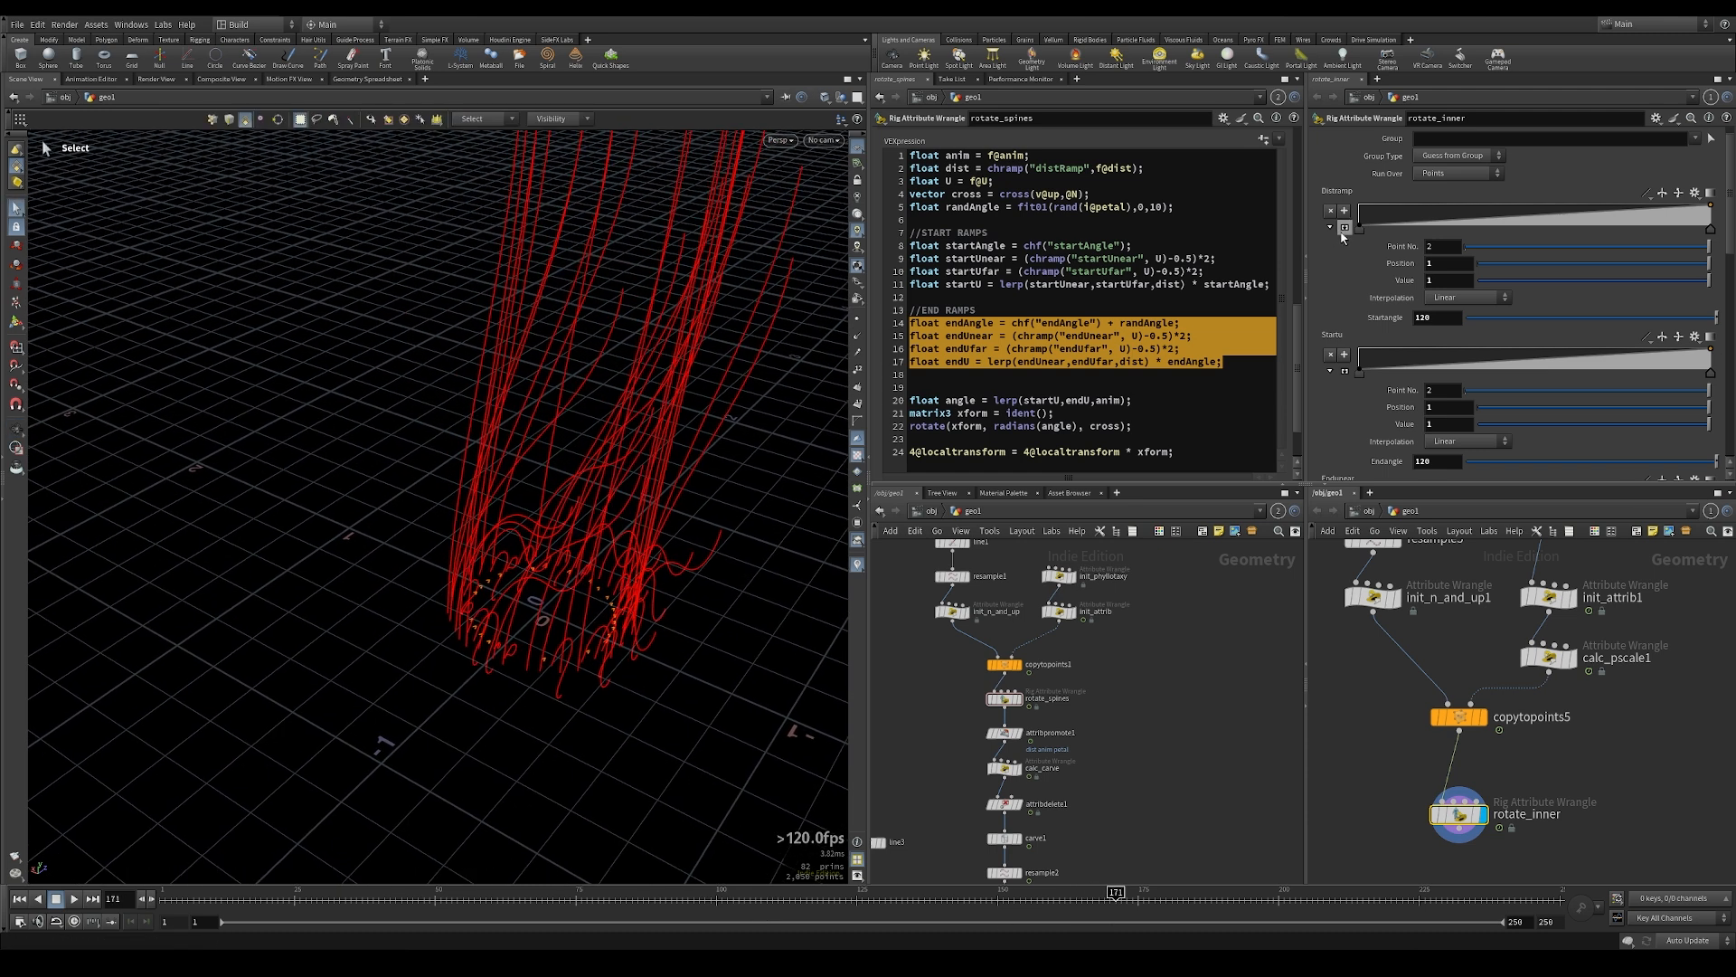
Shape the distRamp ramp as a B-Spline falling from 1 to about 0.51 with inner points near 0.32 and 0.78, and go to frame 250
click(1342, 229)
key(ctrl+z)
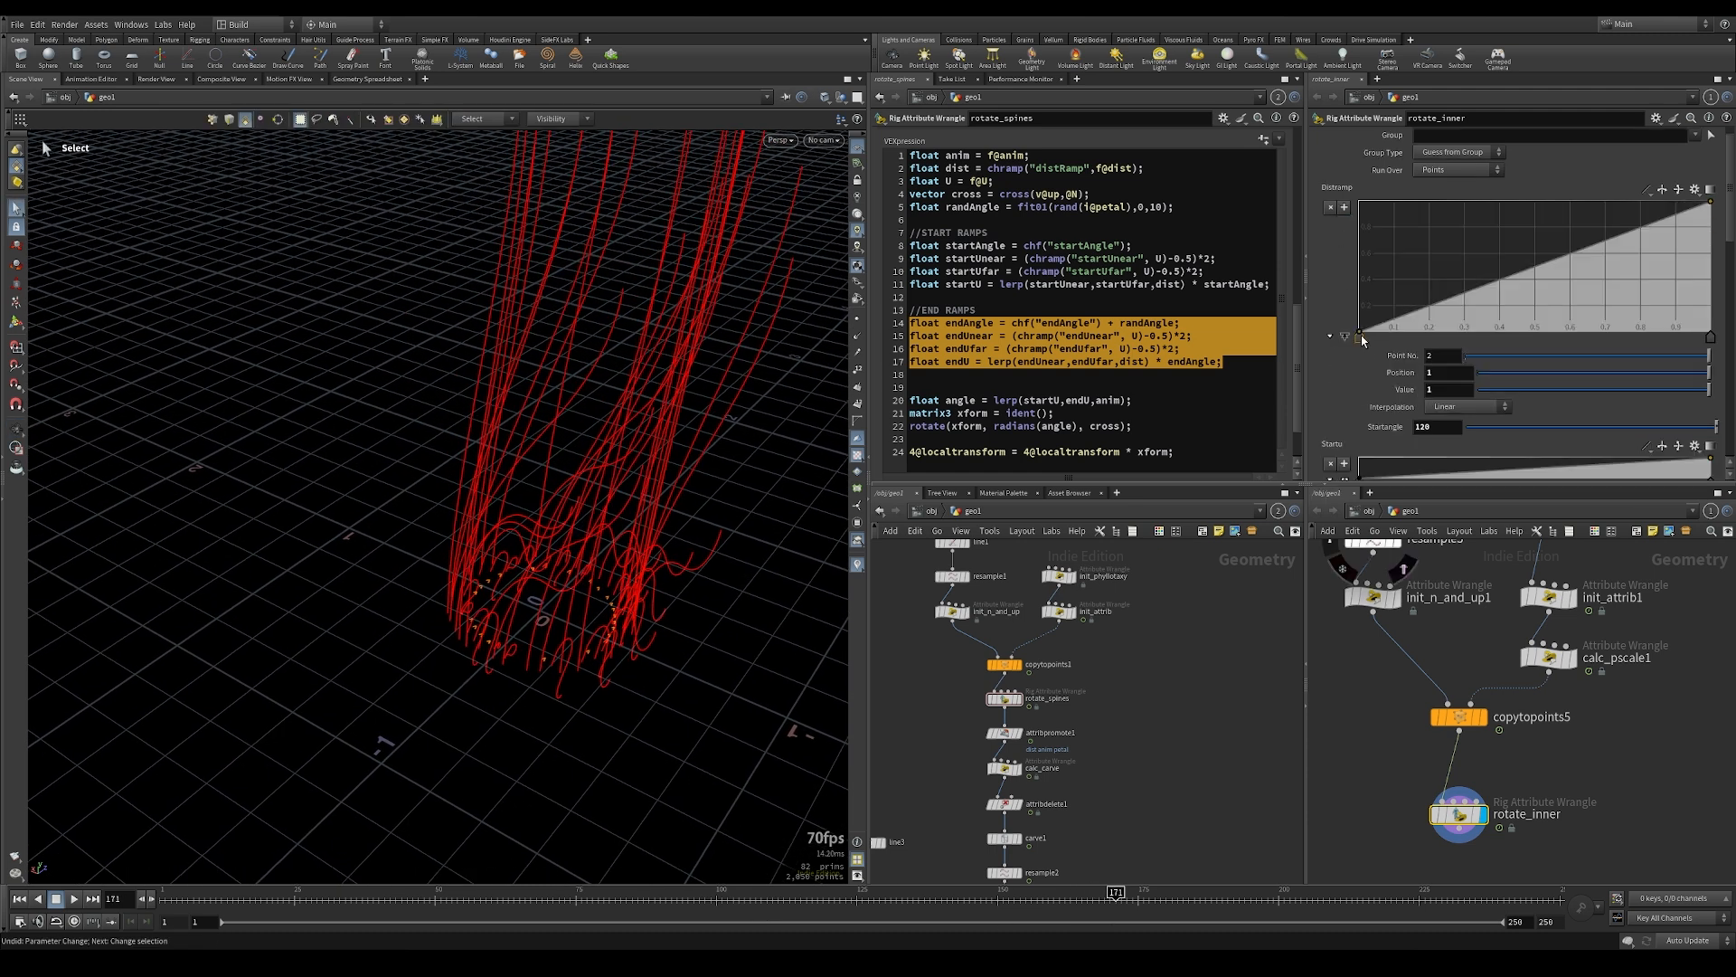
drag(1360, 336, 1359, 203)
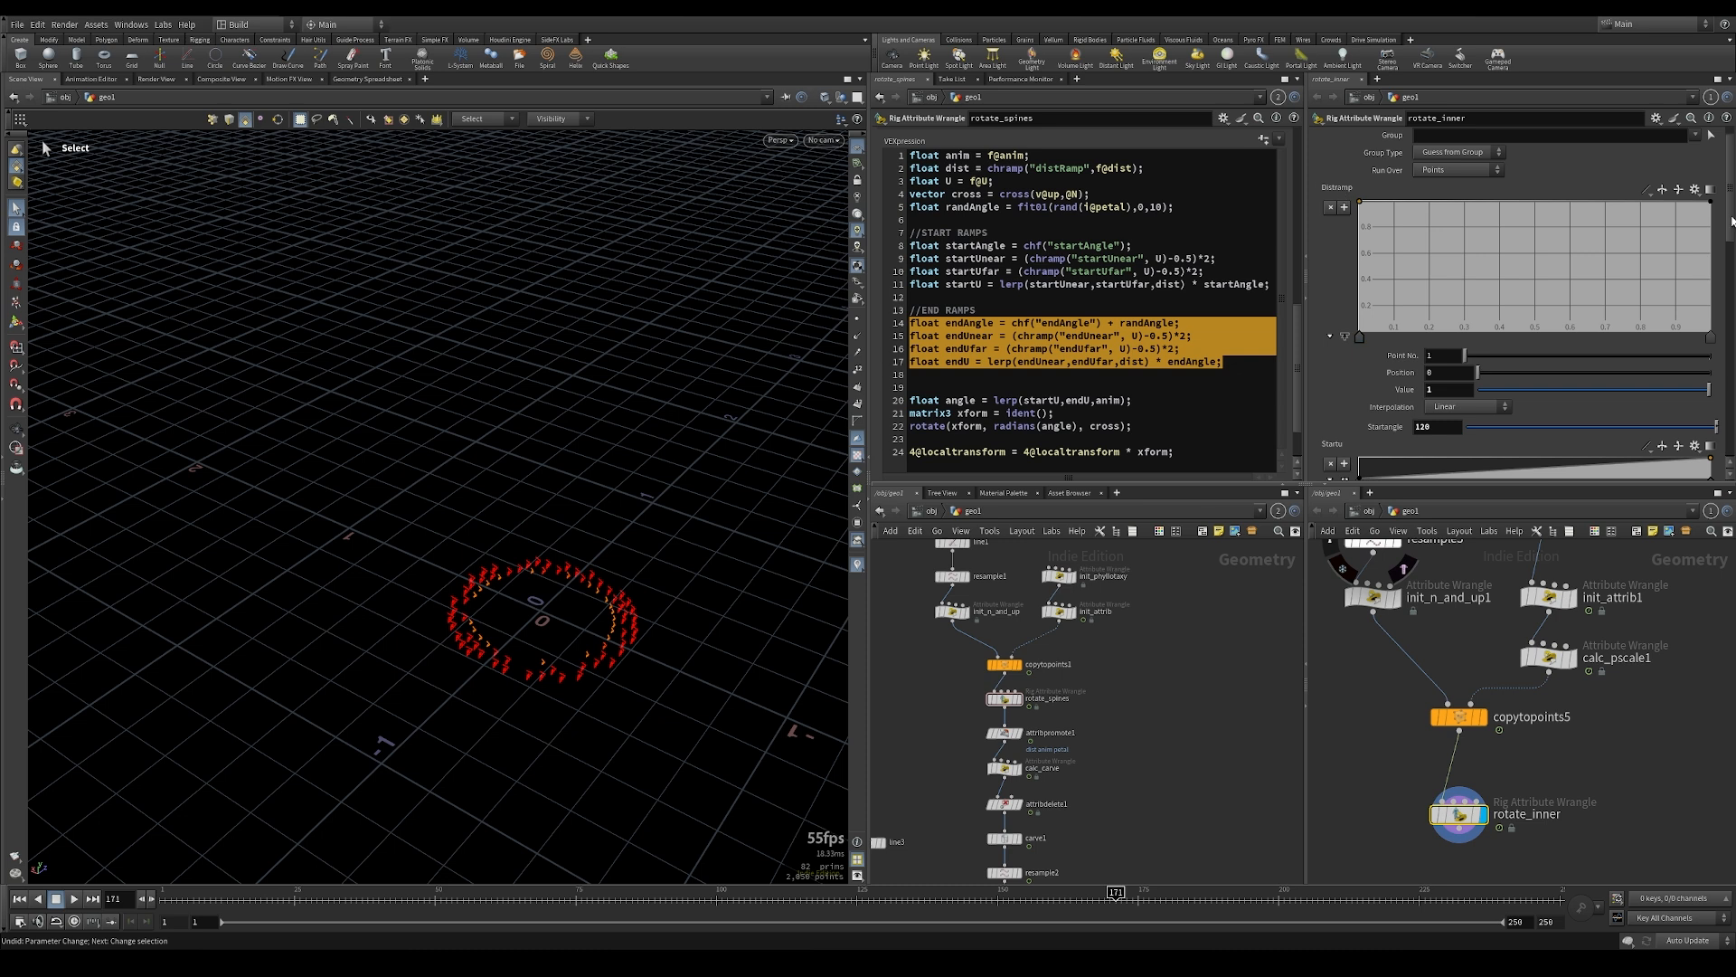
drag(1710, 201, 1711, 269)
click(1646, 189)
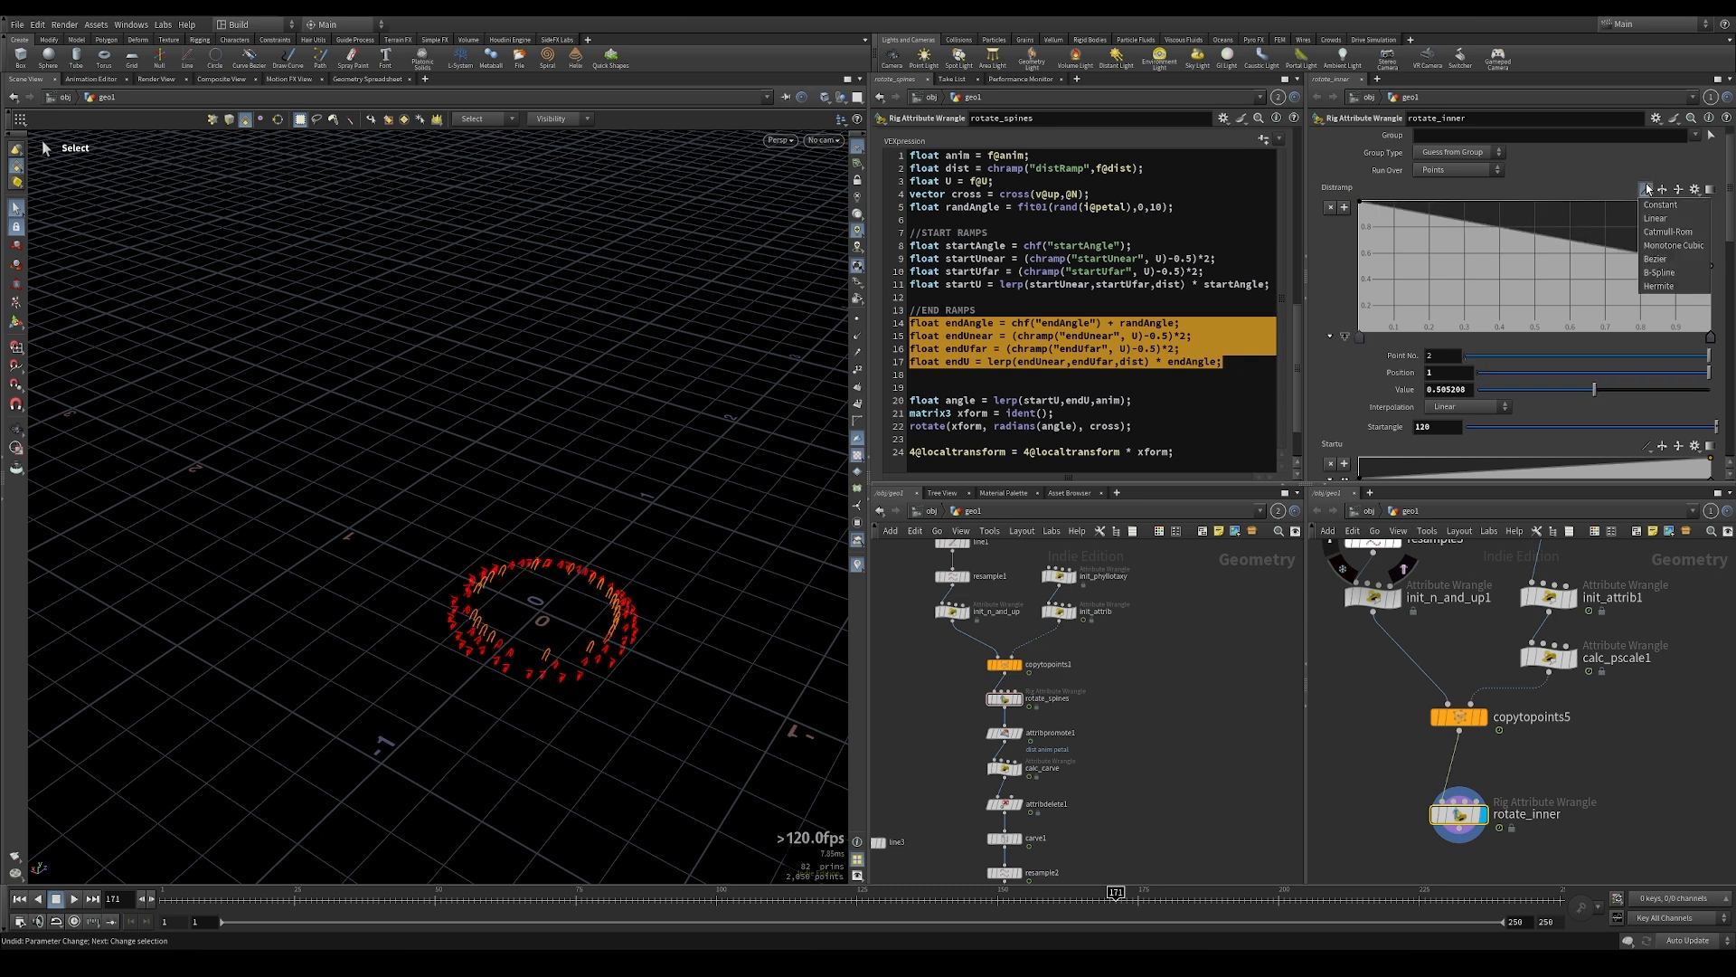
click(1657, 272)
drag(1465, 237, 1471, 214)
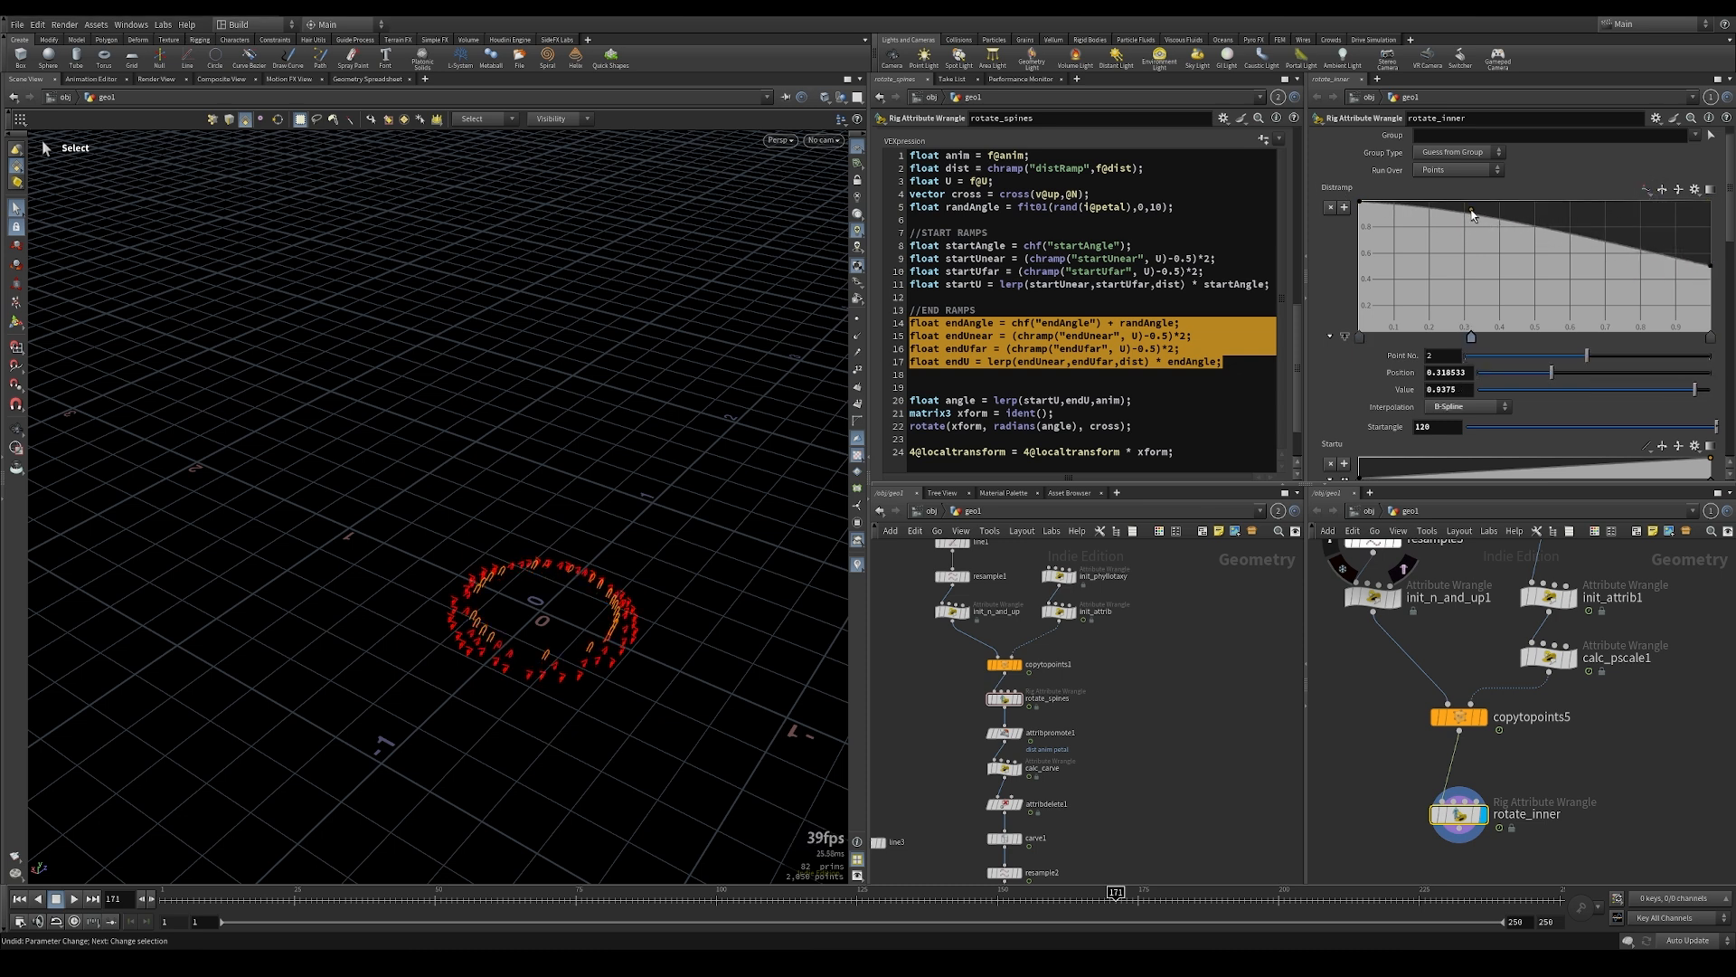
click(1632, 249)
drag(687, 902, 1557, 903)
Set the start and end points of the startU ramp to a value of 0.5
scroll(1474, 341, down, 5)
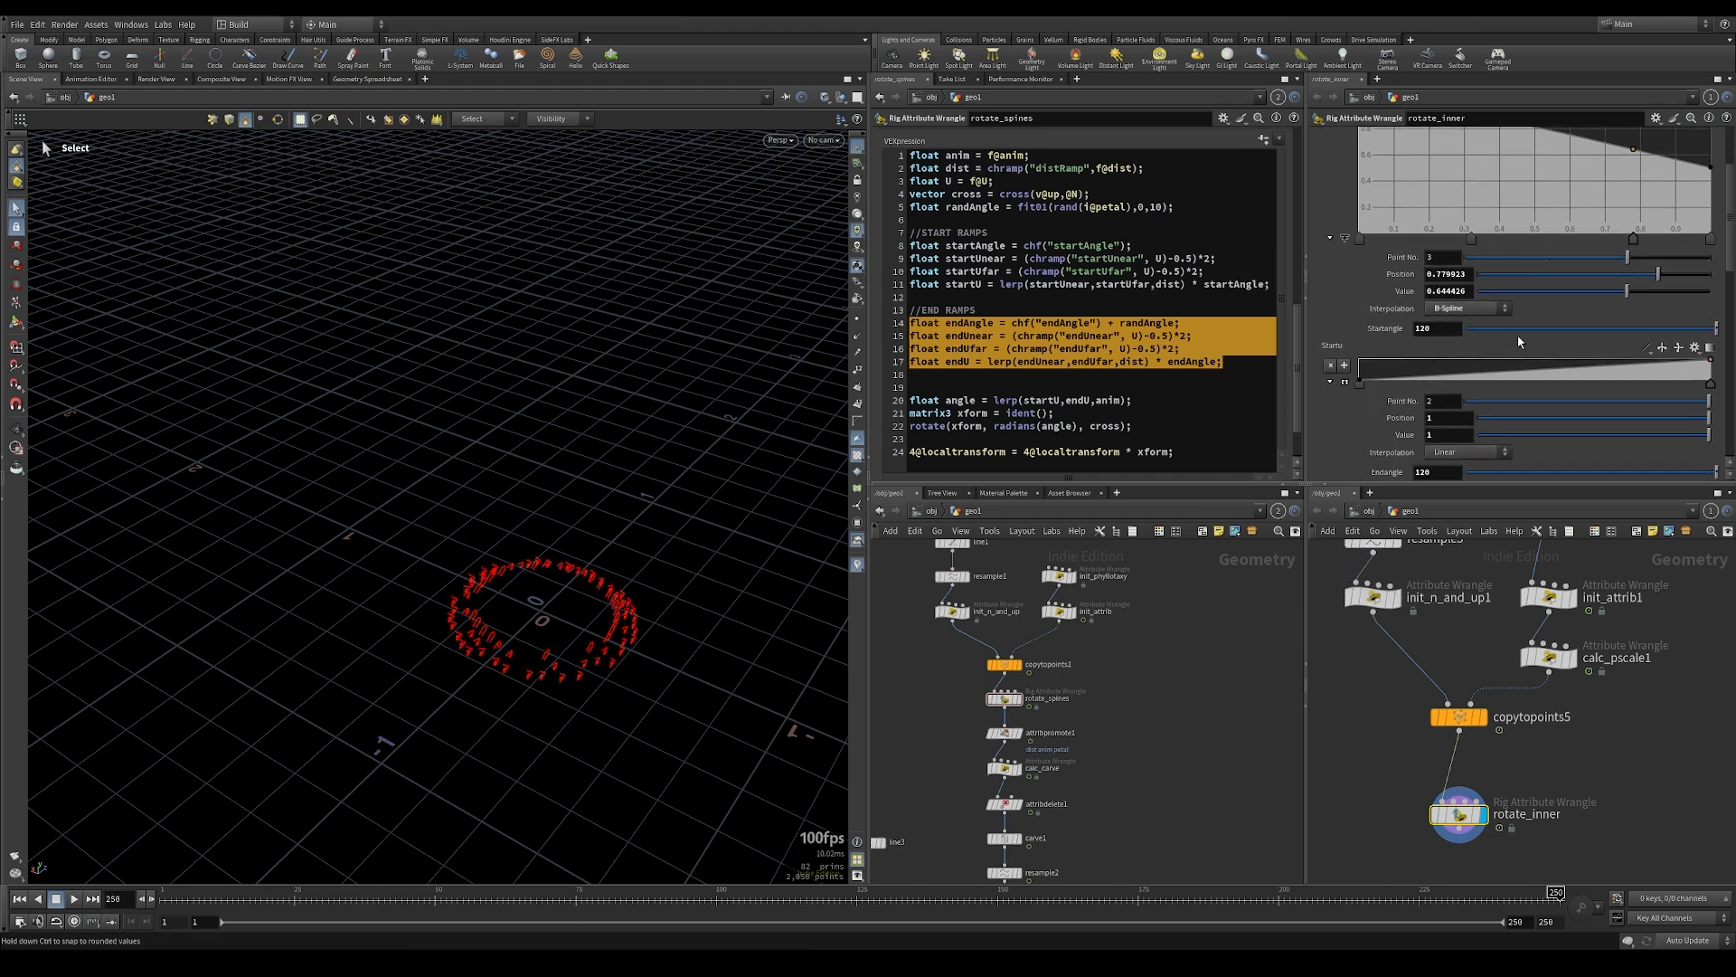
scroll(1474, 341, down, 1)
click(1359, 270)
click(1430, 323)
text(0.5)
key(Return)
click(1710, 272)
click(1433, 323)
text(0.5)
key(Return)
Set the start and end points of the endUnear ramp to a value of 0.5
scroll(1447, 352, down, 2)
click(1450, 368)
text(0.5)
key(Return)
click(1359, 316)
click(1447, 368)
text(0.5)
key(Return)
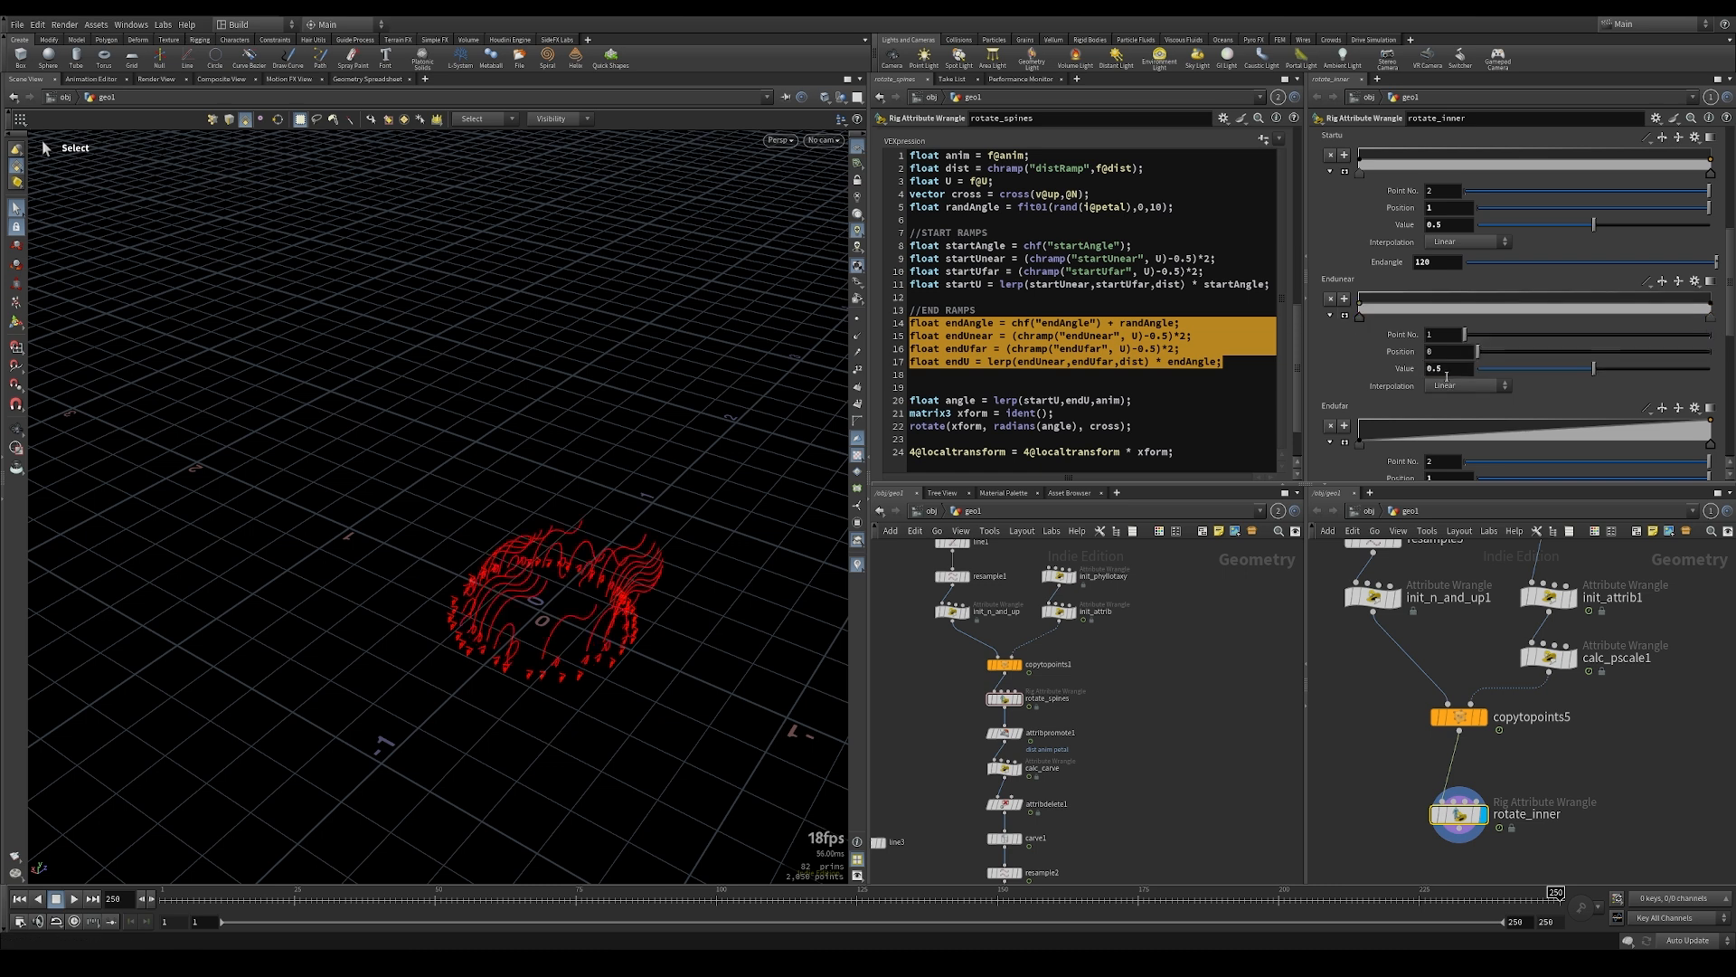
Set both points of the endUfar ramp to a value of 0.5
scroll(1392, 389, down, 2)
click(1359, 388)
click(1466, 437)
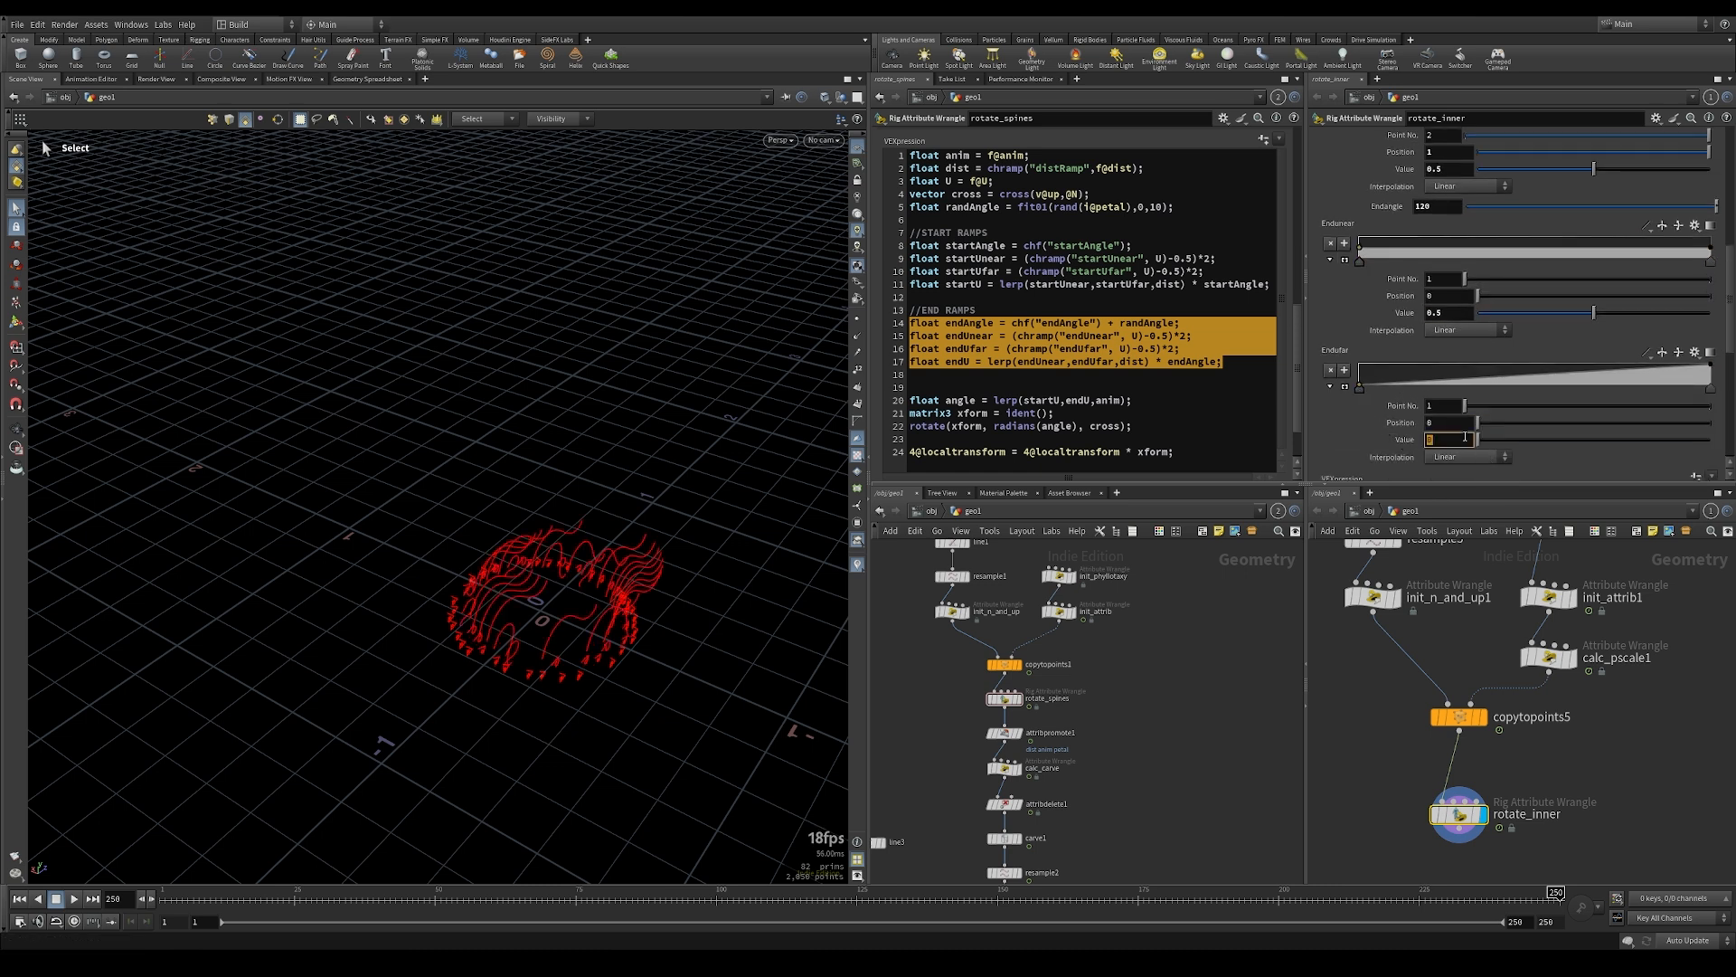
text(0.5)
key(Return)
click(1709, 389)
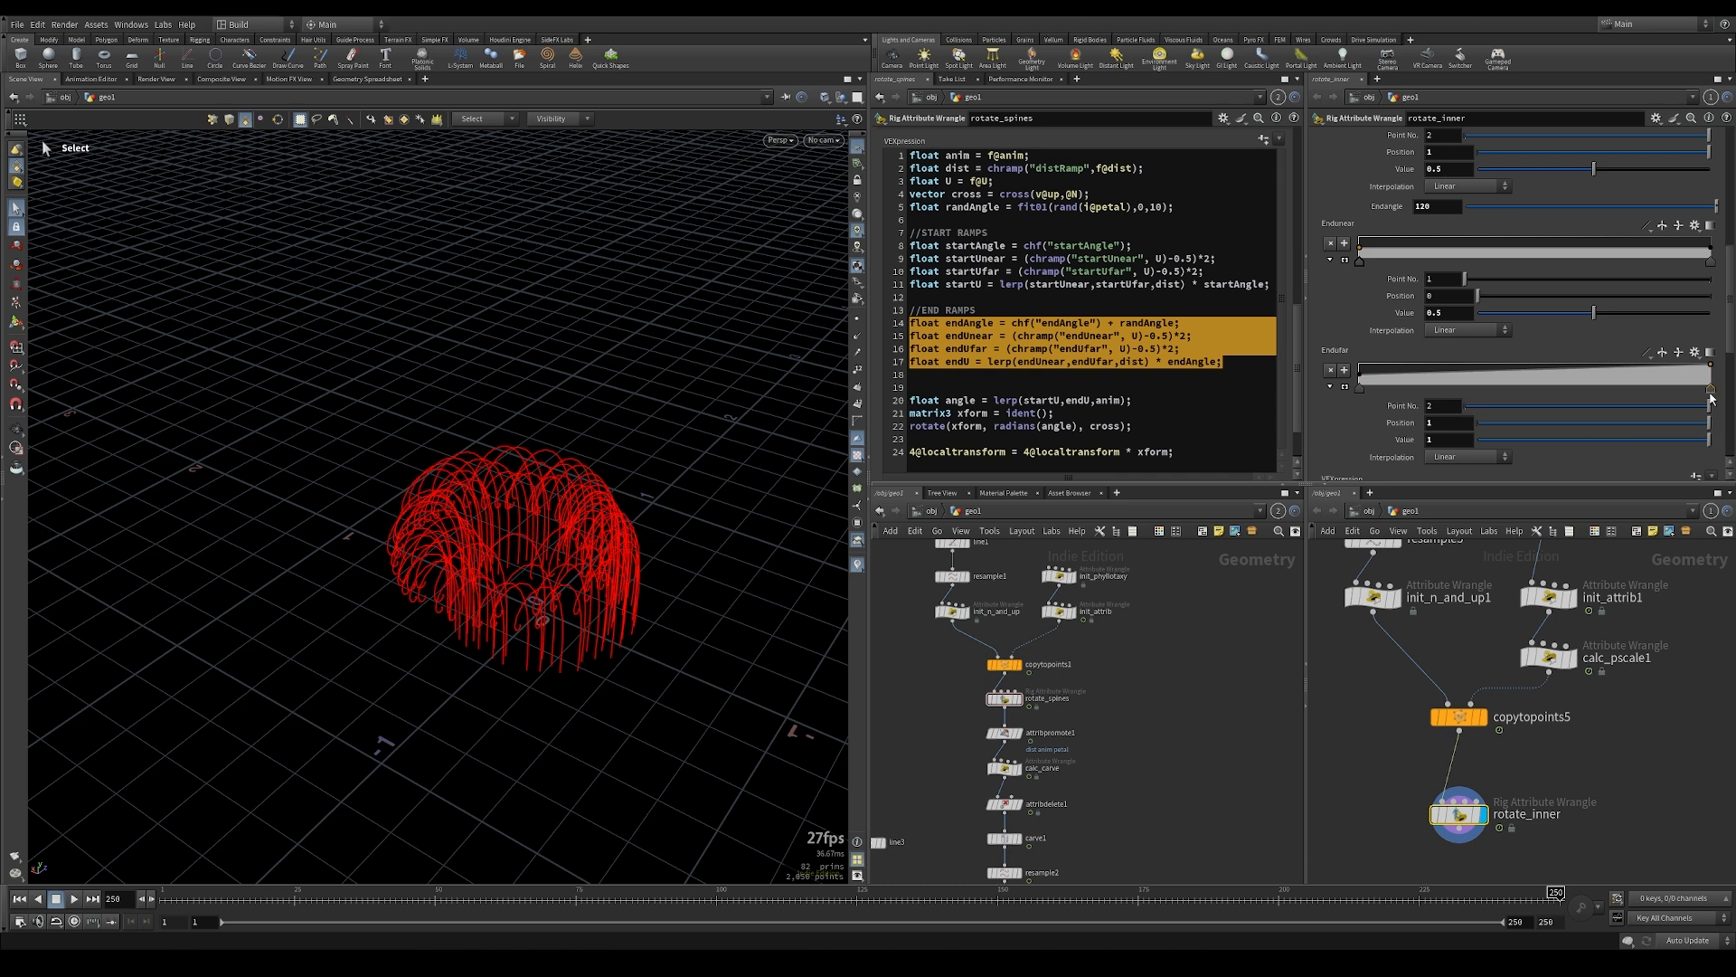
click(1454, 440)
text(0.5)
key(Return)
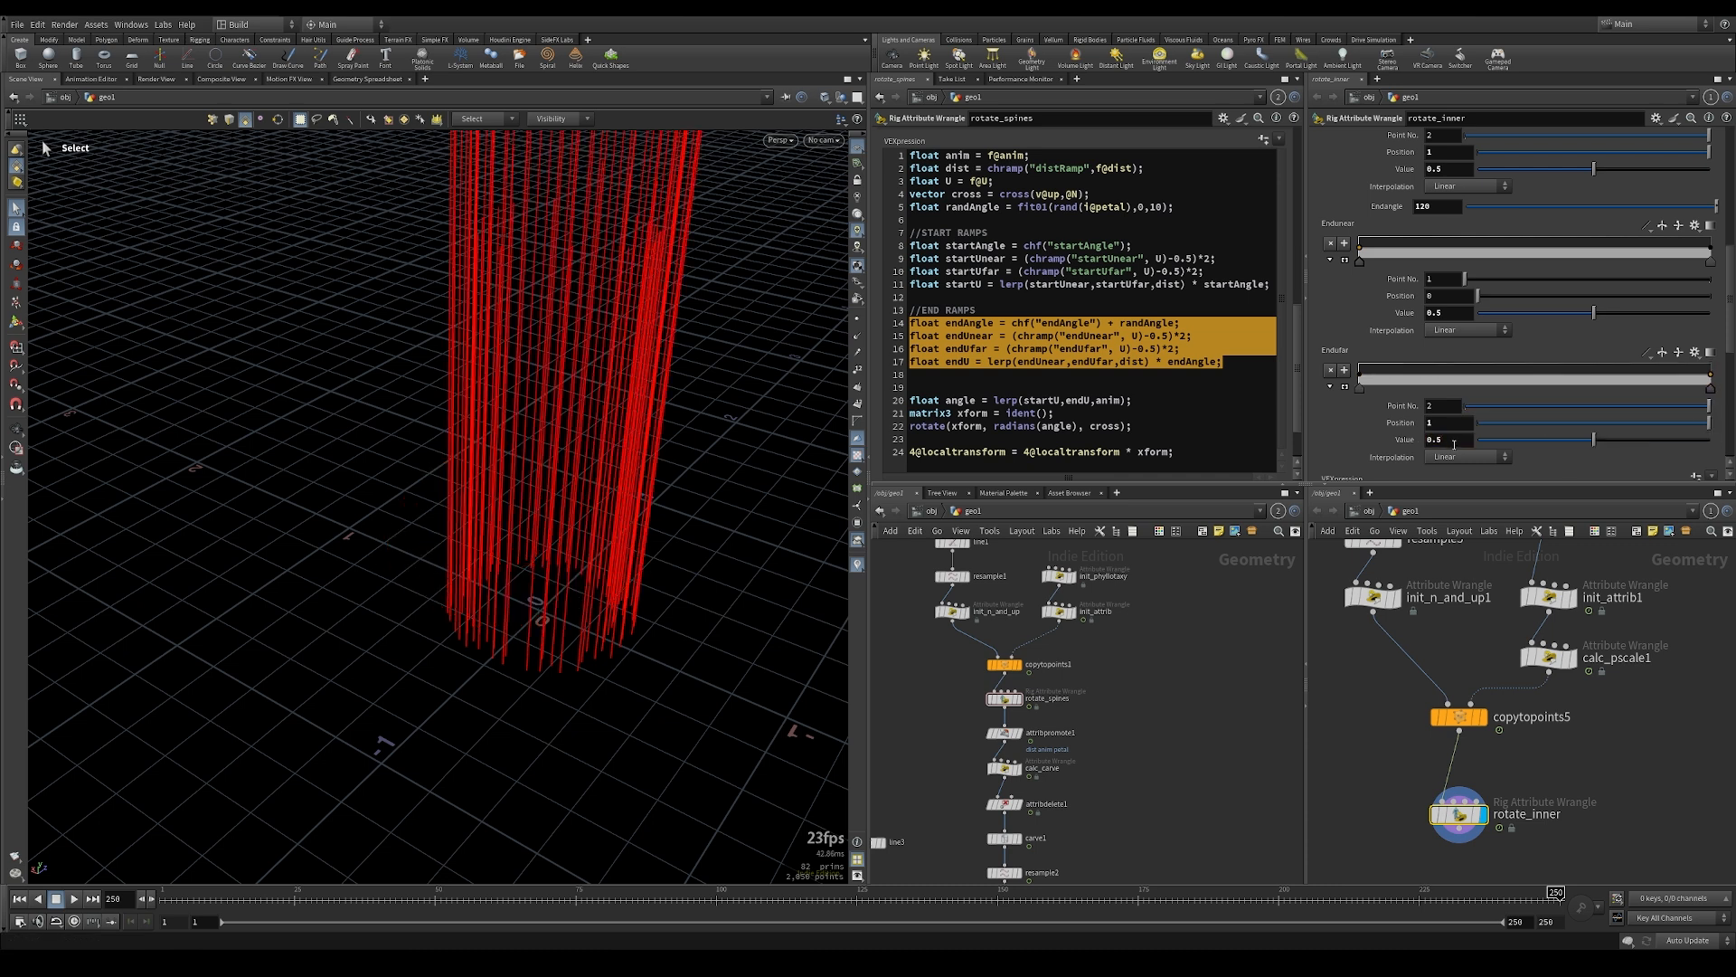
Return the timeline to frame 1 and frame the whole ring of inner lines in the viewport
scroll(1376, 417, down, 7)
alt+right_drag(635, 383, 444, 382)
alt+middle_drag(466, 378, 512, 463)
drag(327, 902, 131, 916)
alt+right_drag(578, 624, 1107, 599)
alt+drag(566, 546, 546, 502)
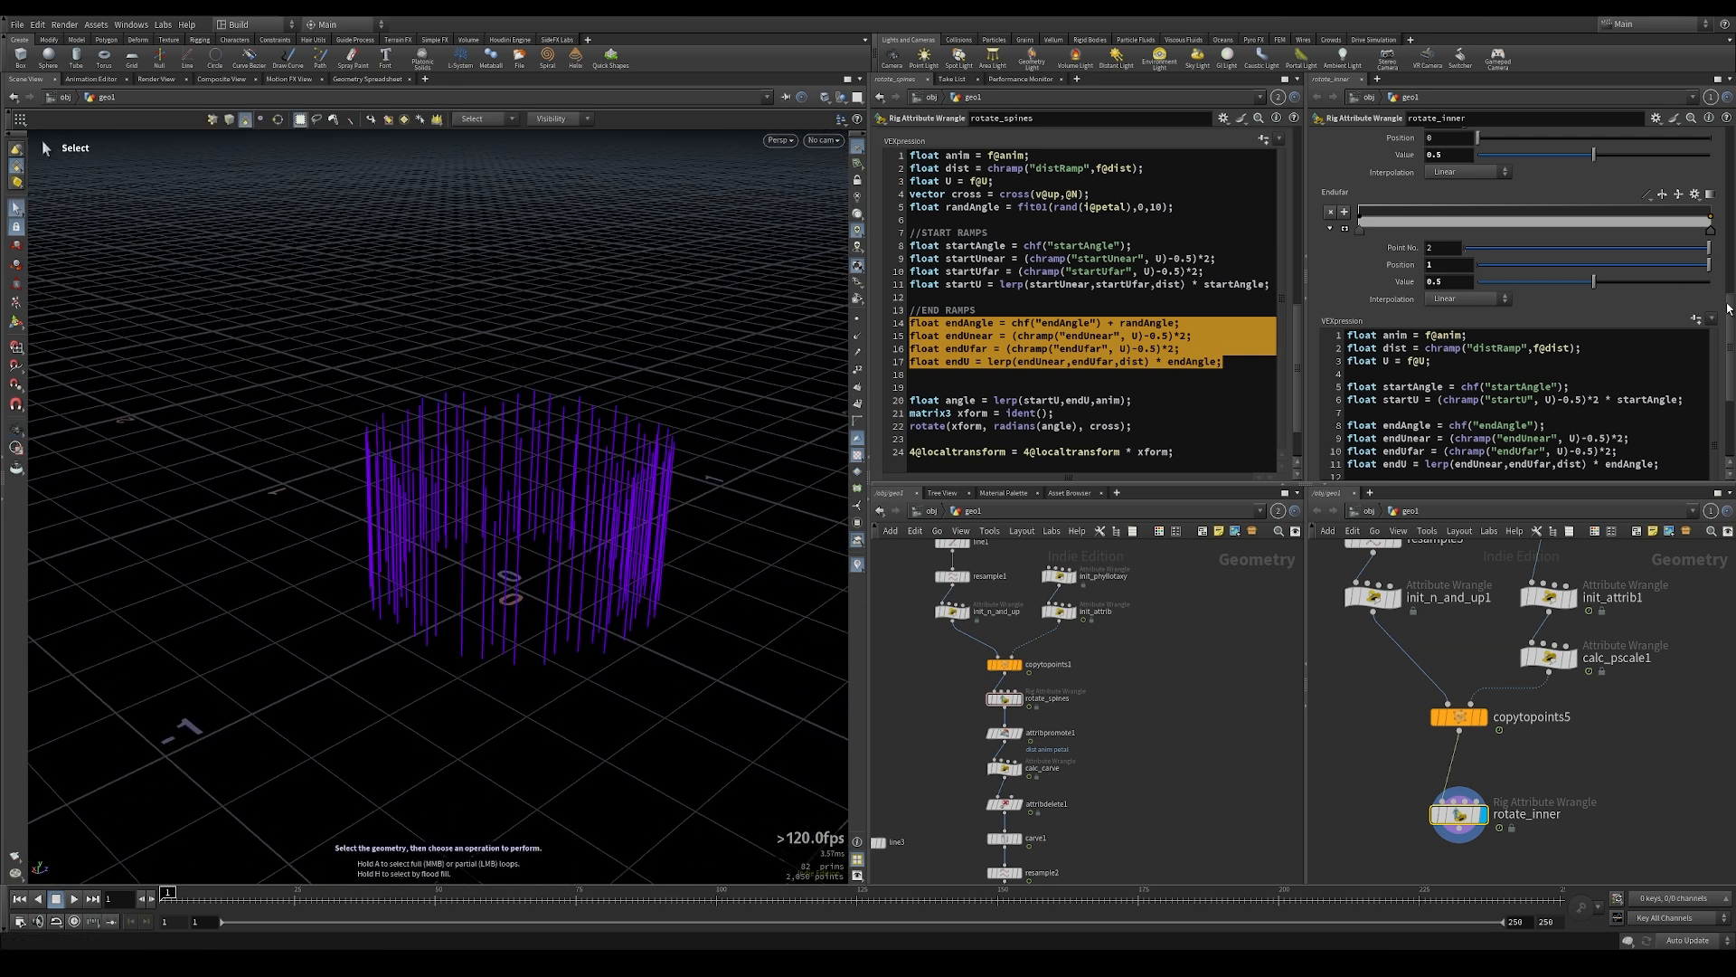
Switch the startU ramp to B-Spline interpolation and raise its end point to about 0.72
scroll(1482, 329, up, 8)
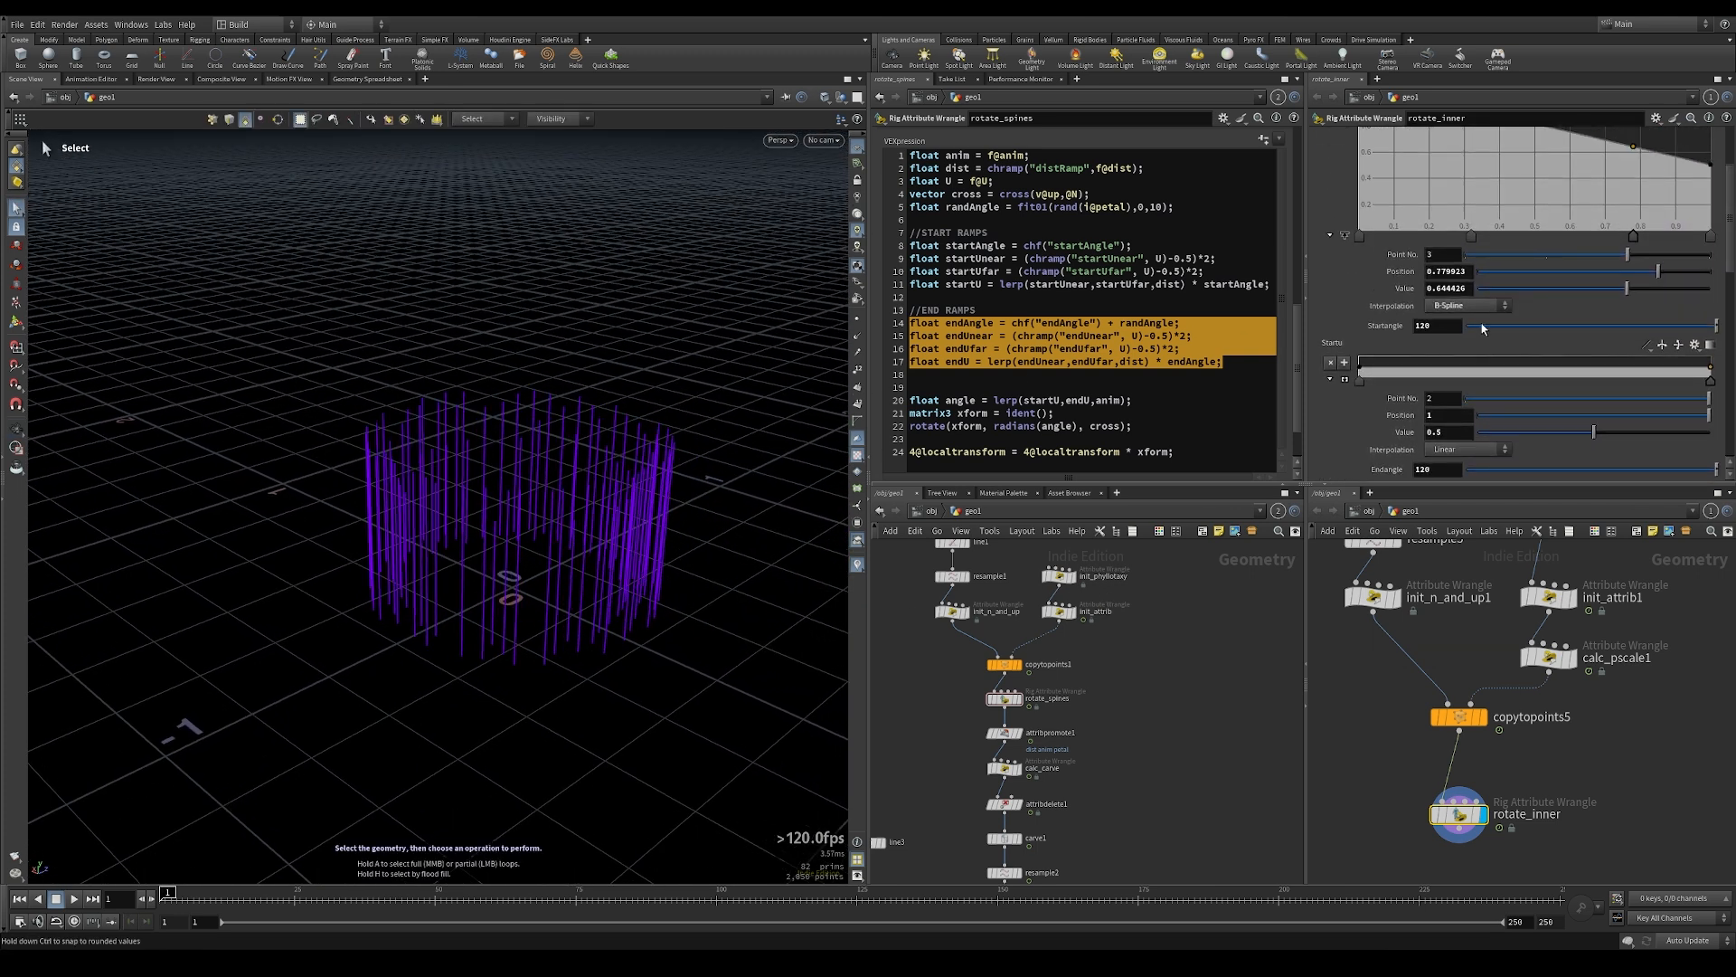
click(1330, 378)
scroll(1492, 362, down, 3)
click(1647, 262)
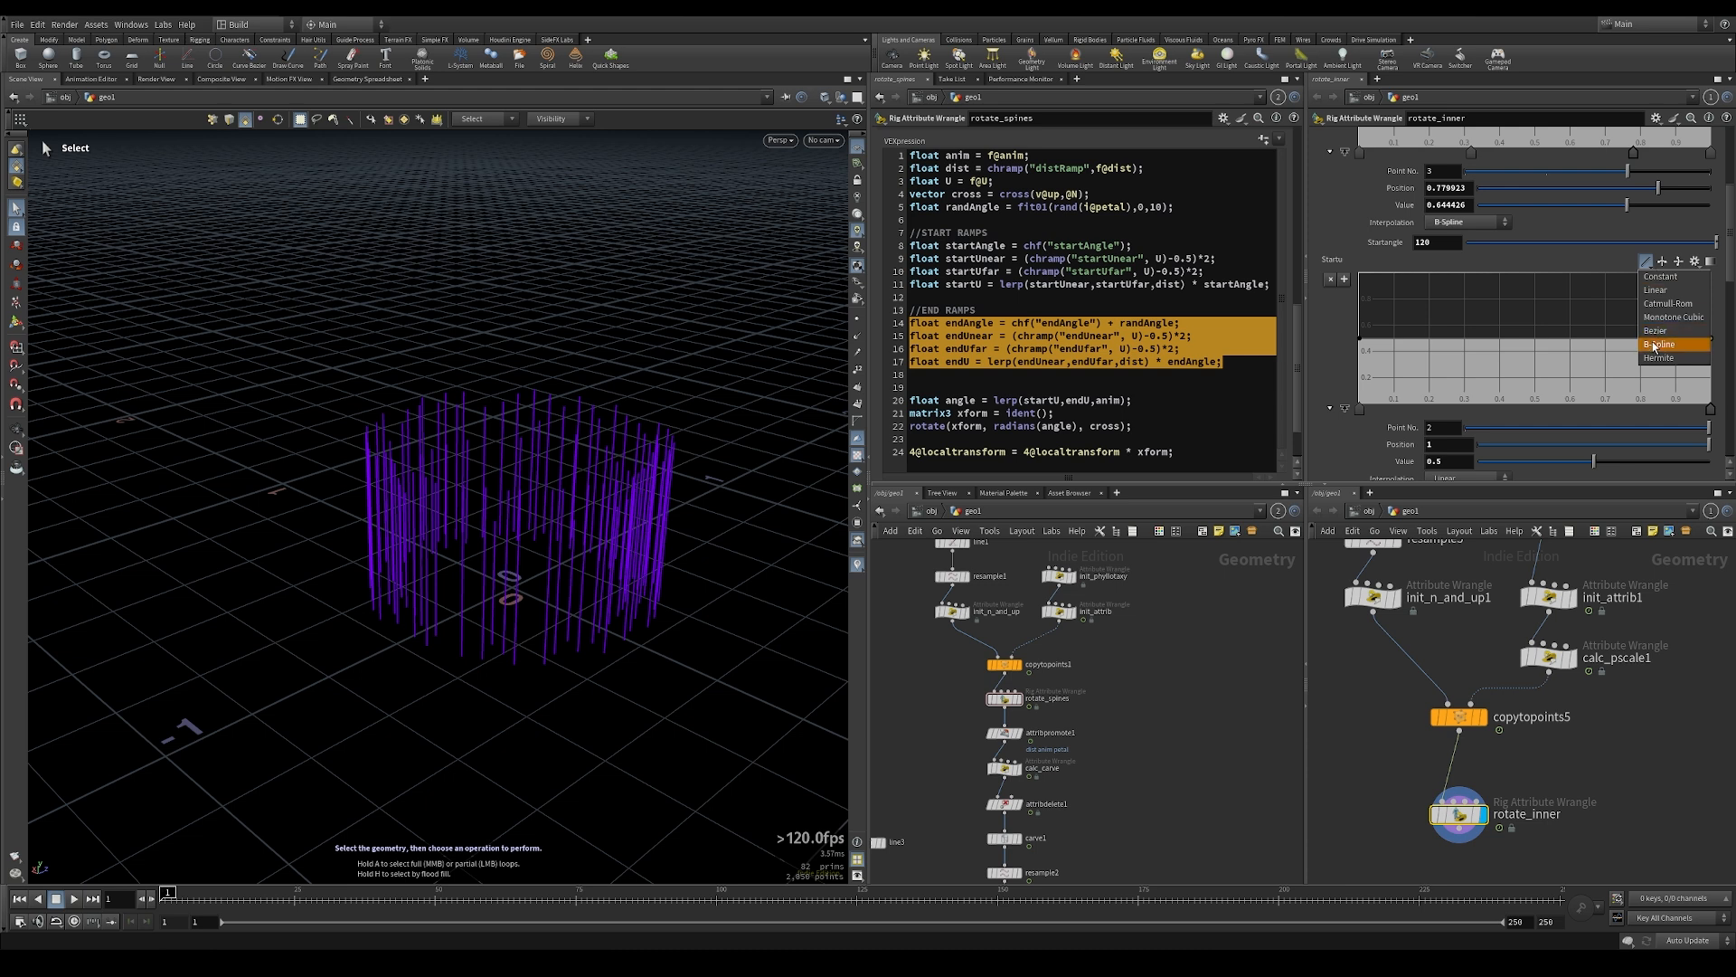
click(1698, 344)
drag(1712, 343, 1718, 314)
alt+drag(473, 438, 512, 541)
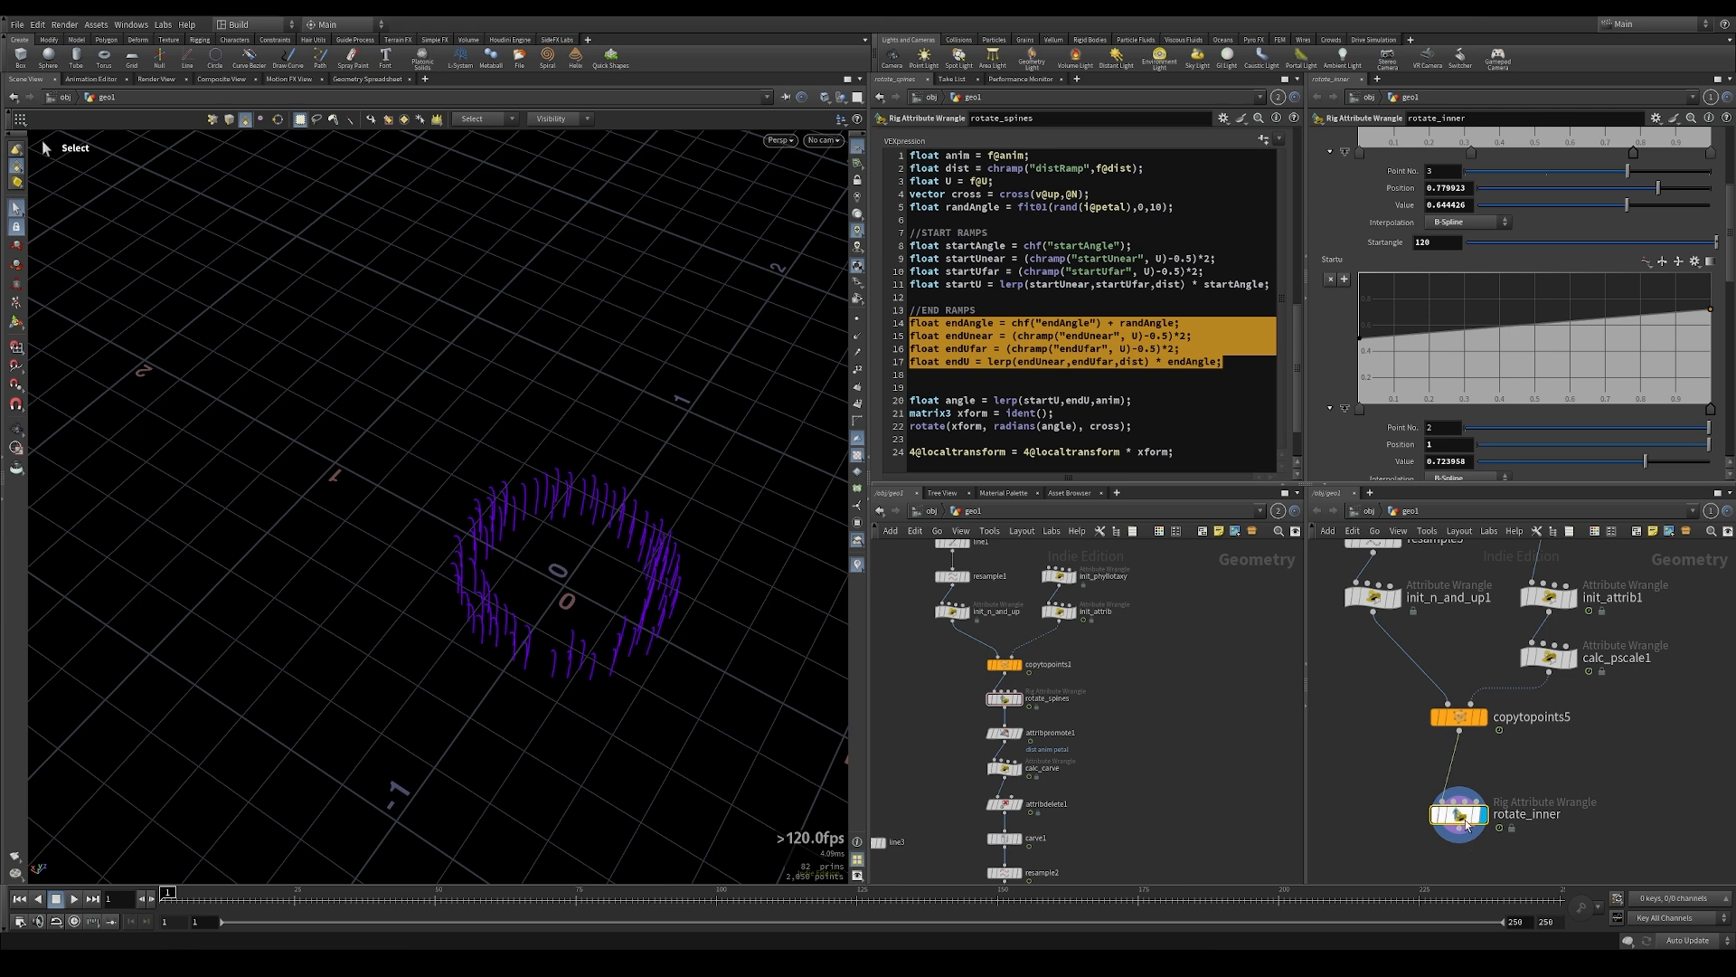
Replace v@up with set(0,1,0) in the cross product on line 13 of the rotate_inner code
scroll(1495, 413, down, 10)
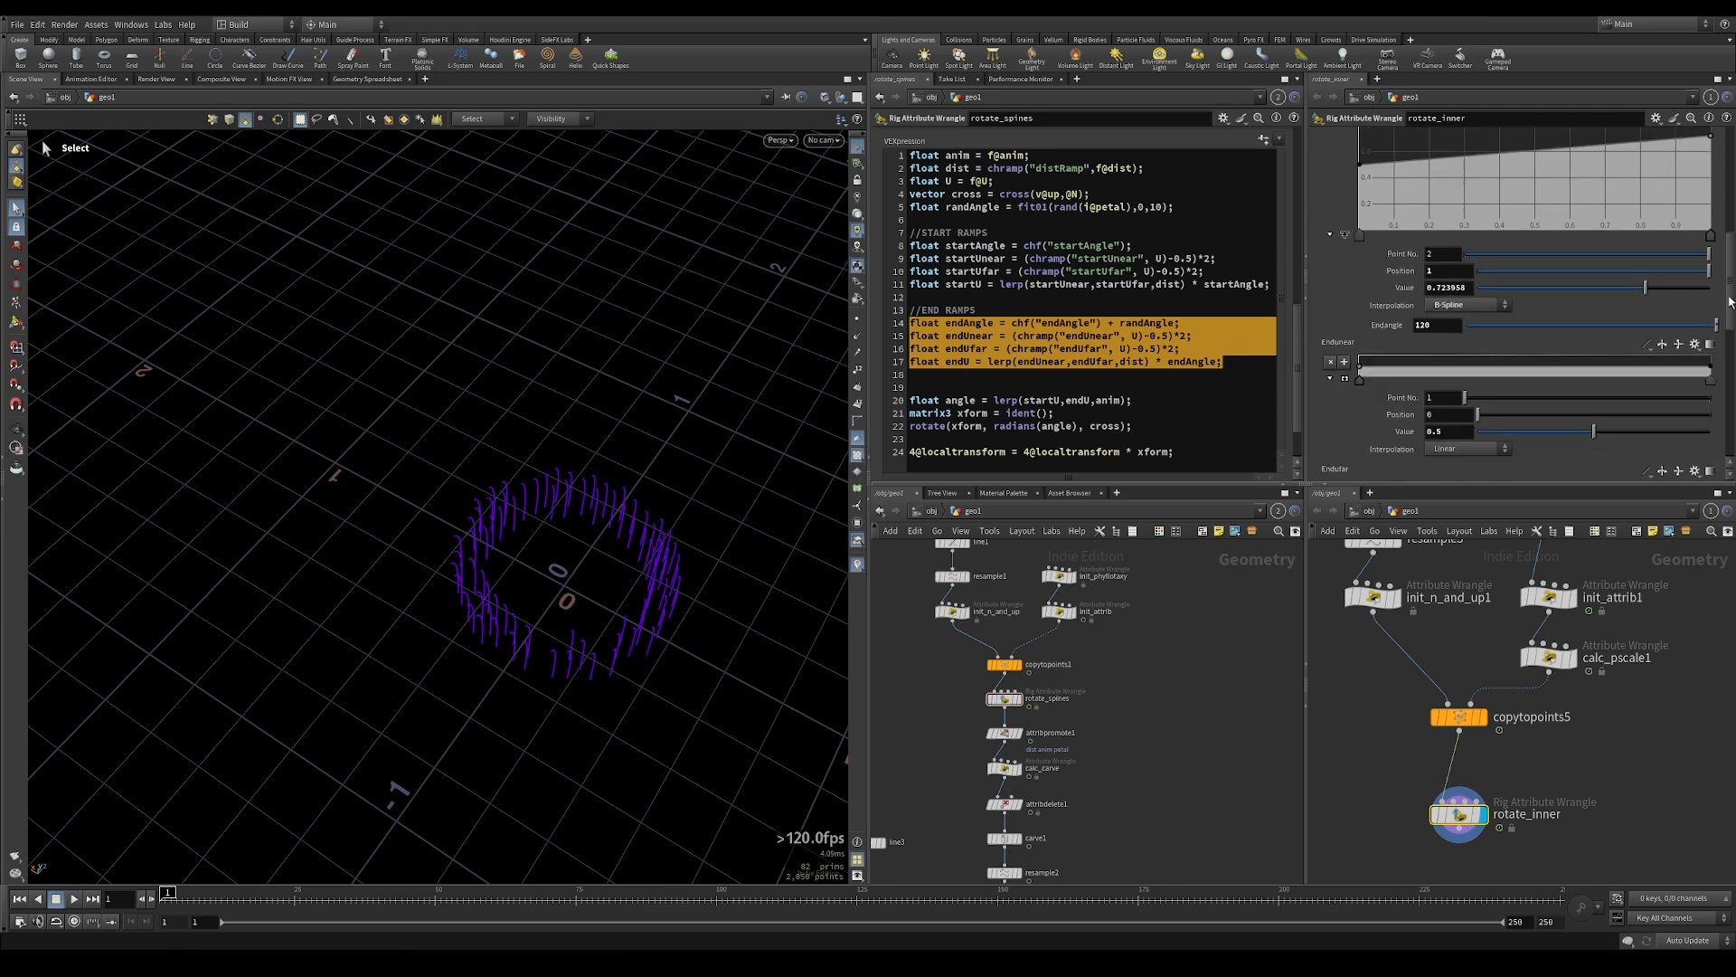
drag(1491, 413, 1515, 414)
text(set(0,1)
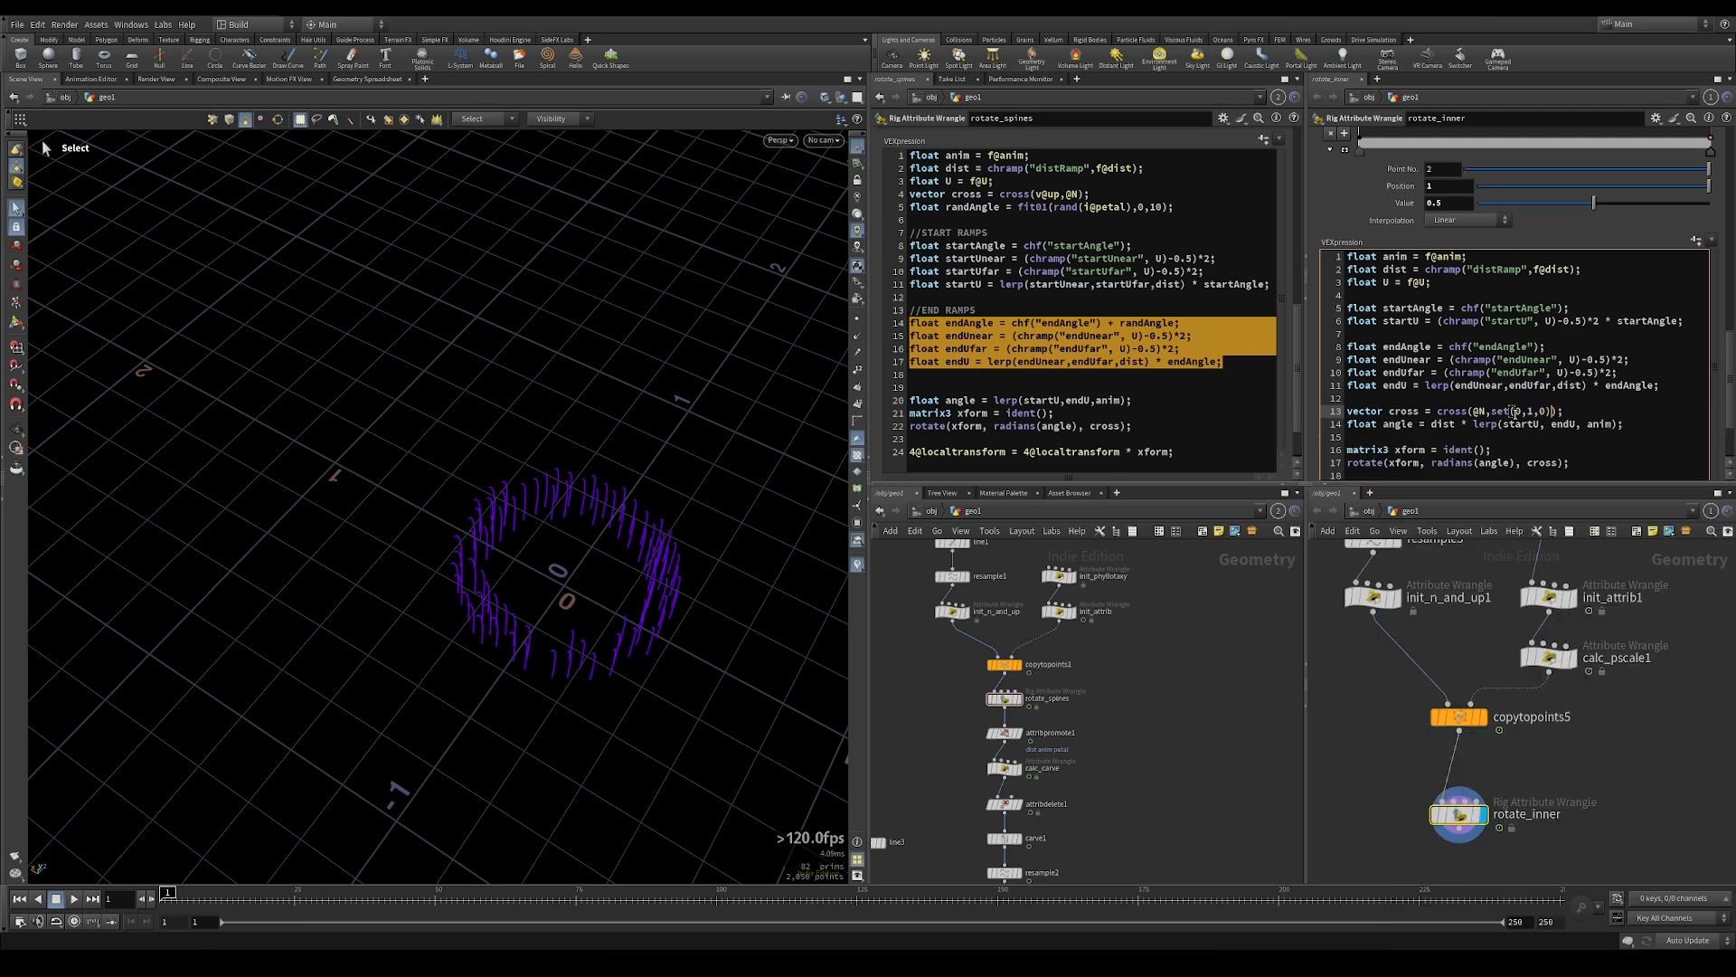
key(Escape)
mouse_move(666, 608)
mouse_down()
mouse_move(620, 542)
mouse_move(672, 622)
mouse_move(661, 606)
mouse_up()
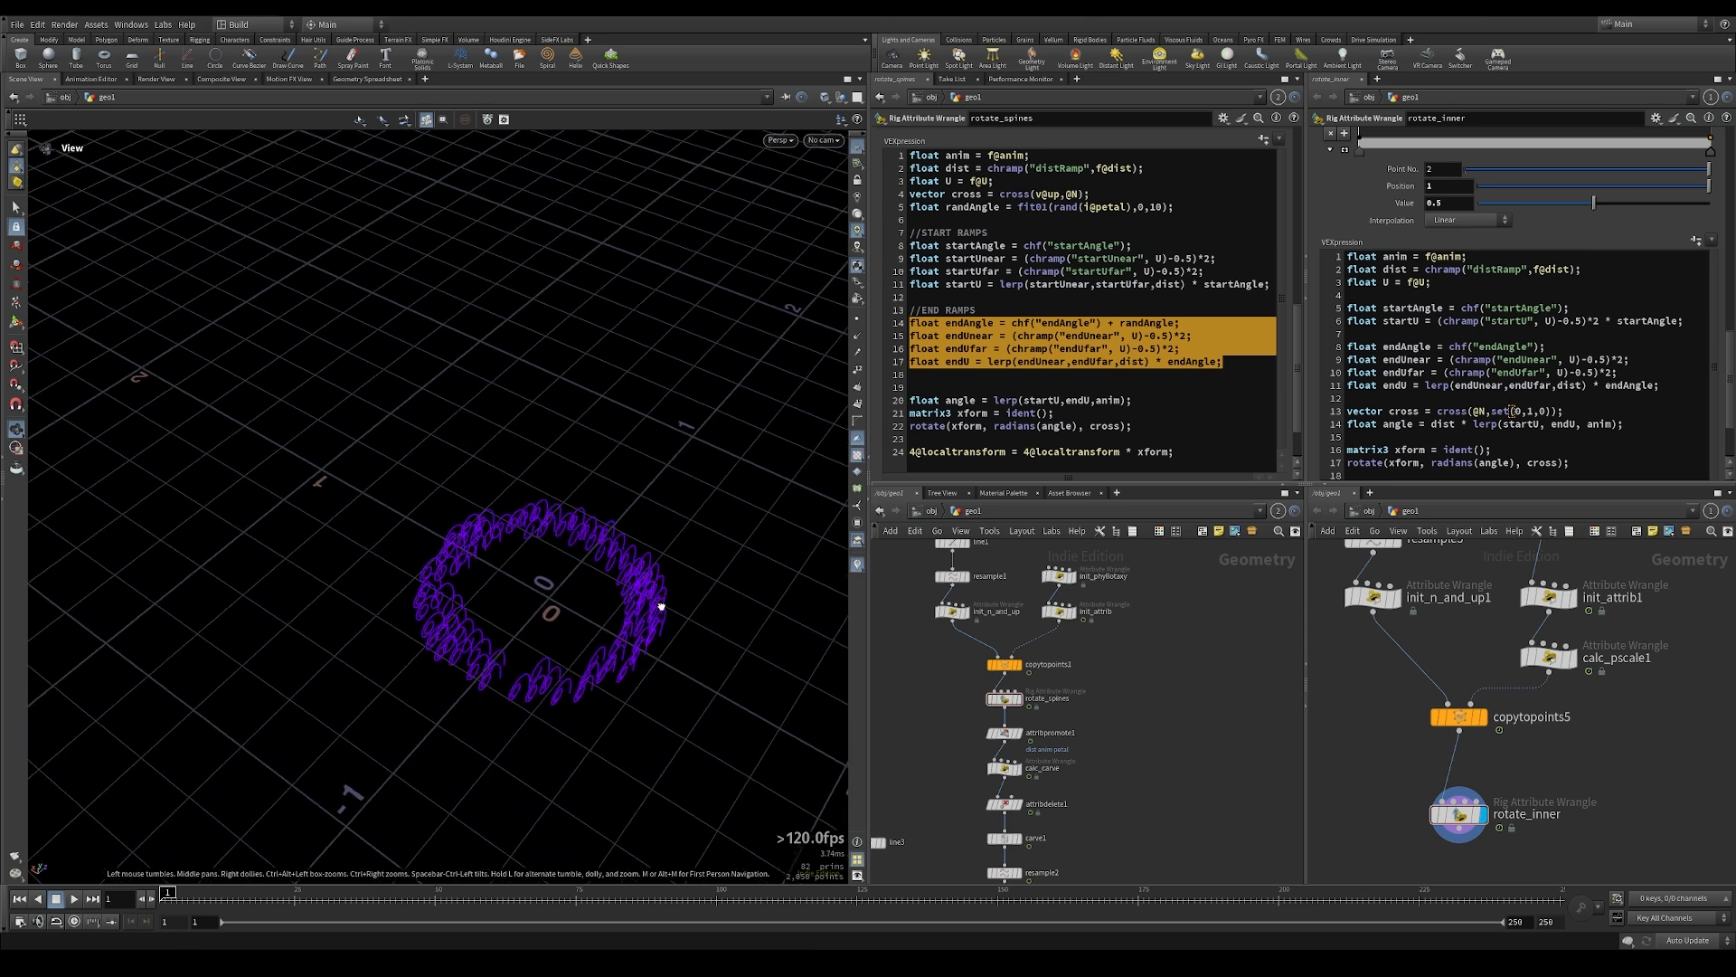
key(s)
Inspect the attributes on calc_pscale1 and add the line @N = normalize(@P); at the end of its code
middle_click(1547, 669)
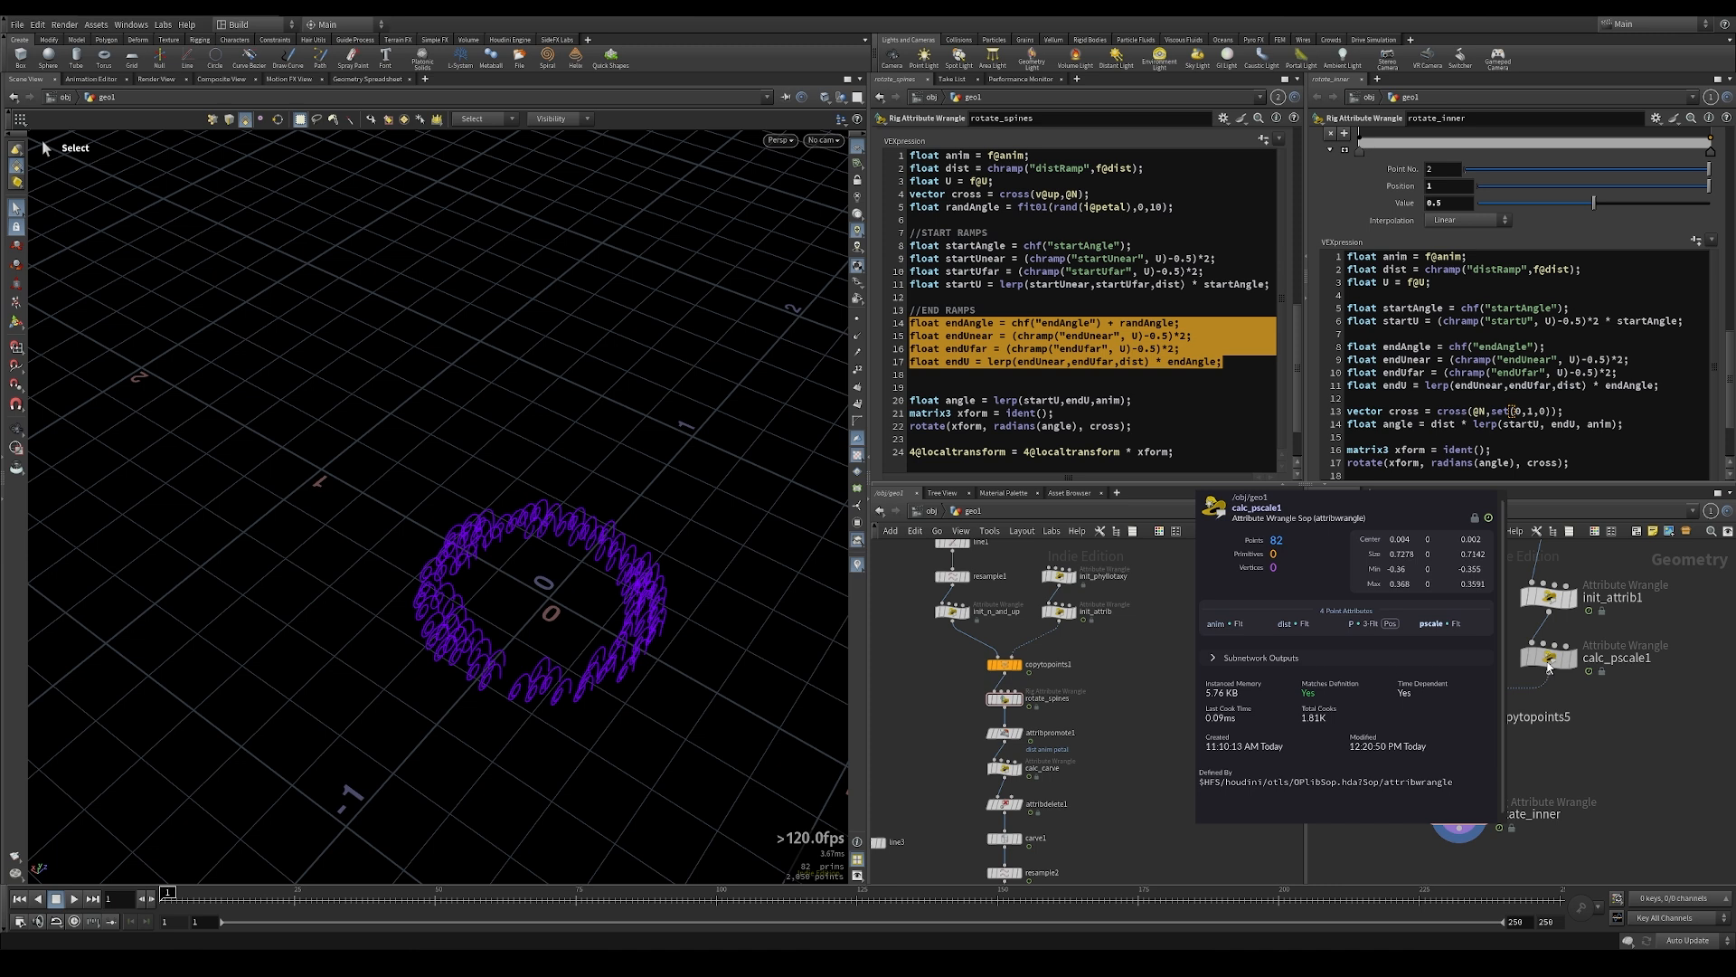
alt+drag(742, 614, 472, 621)
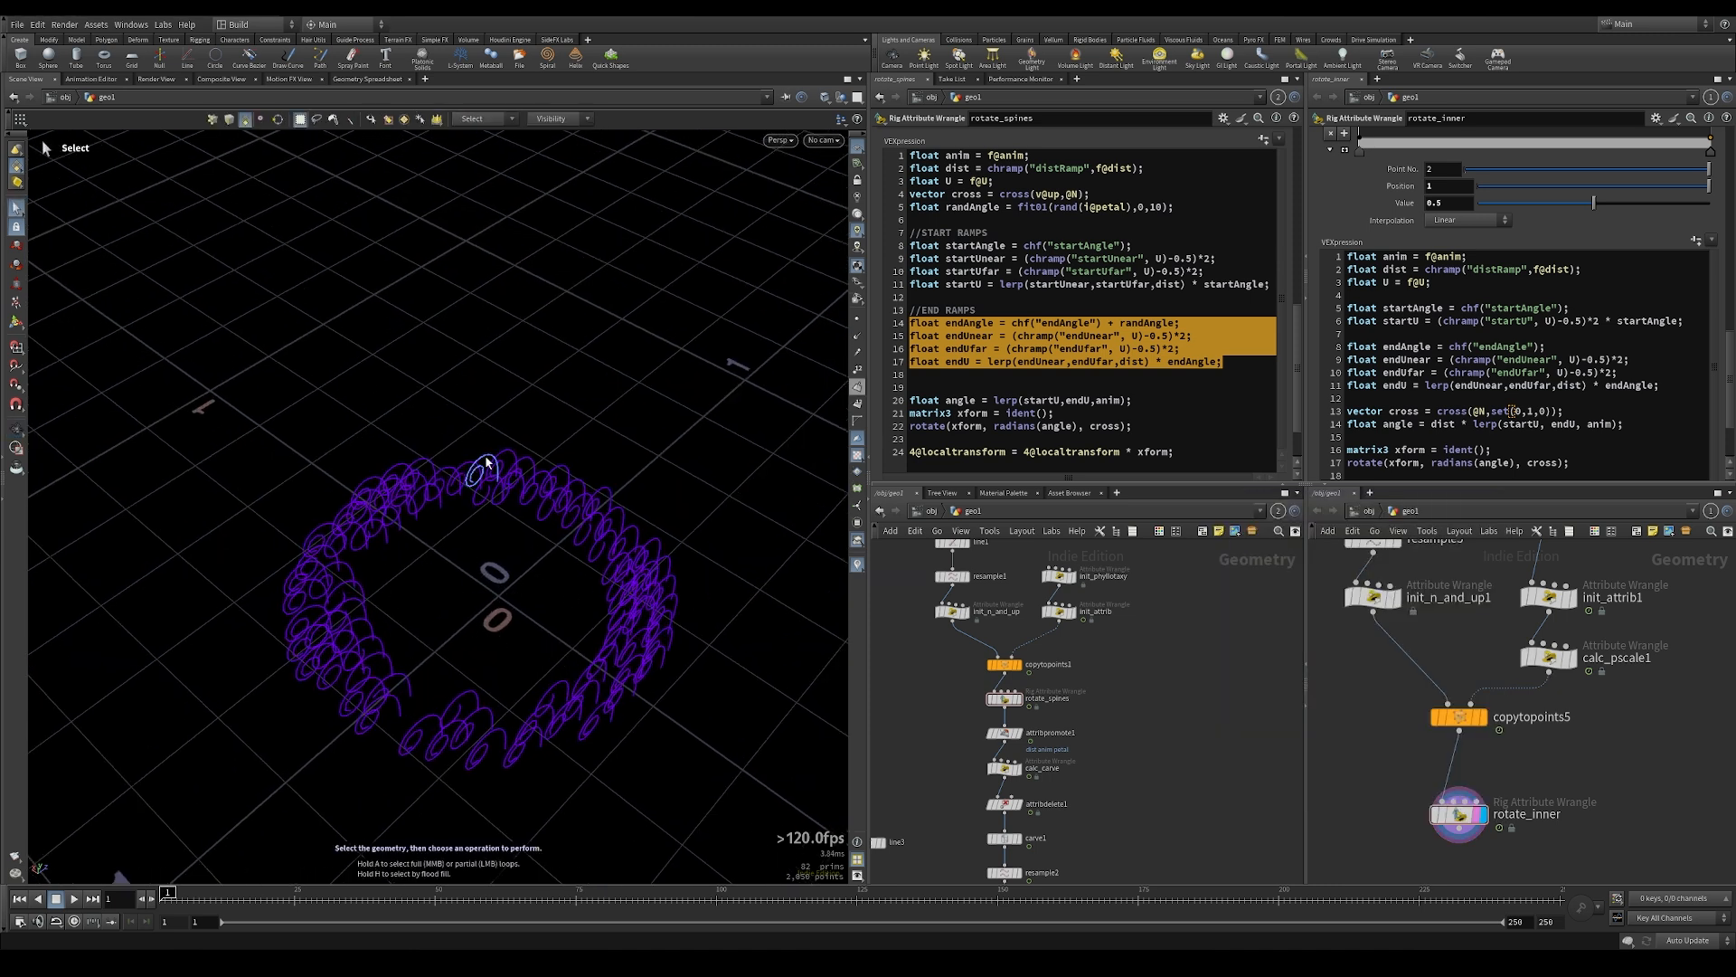
click(1559, 661)
click(1559, 661)
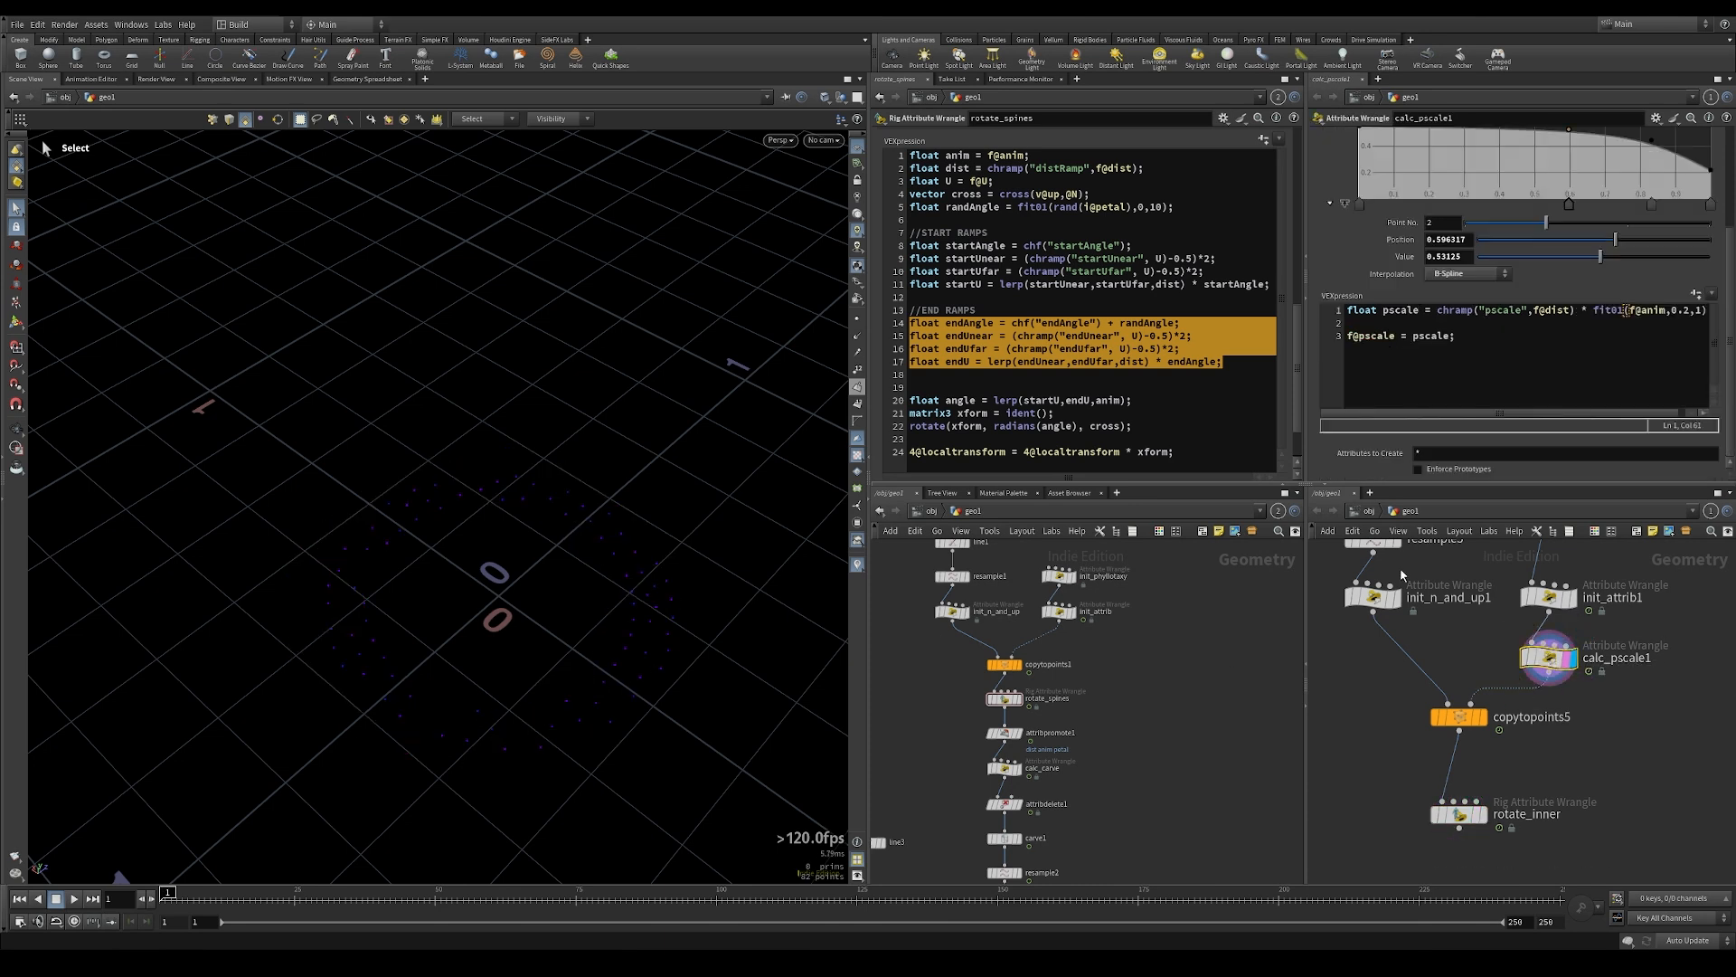
click(1498, 336)
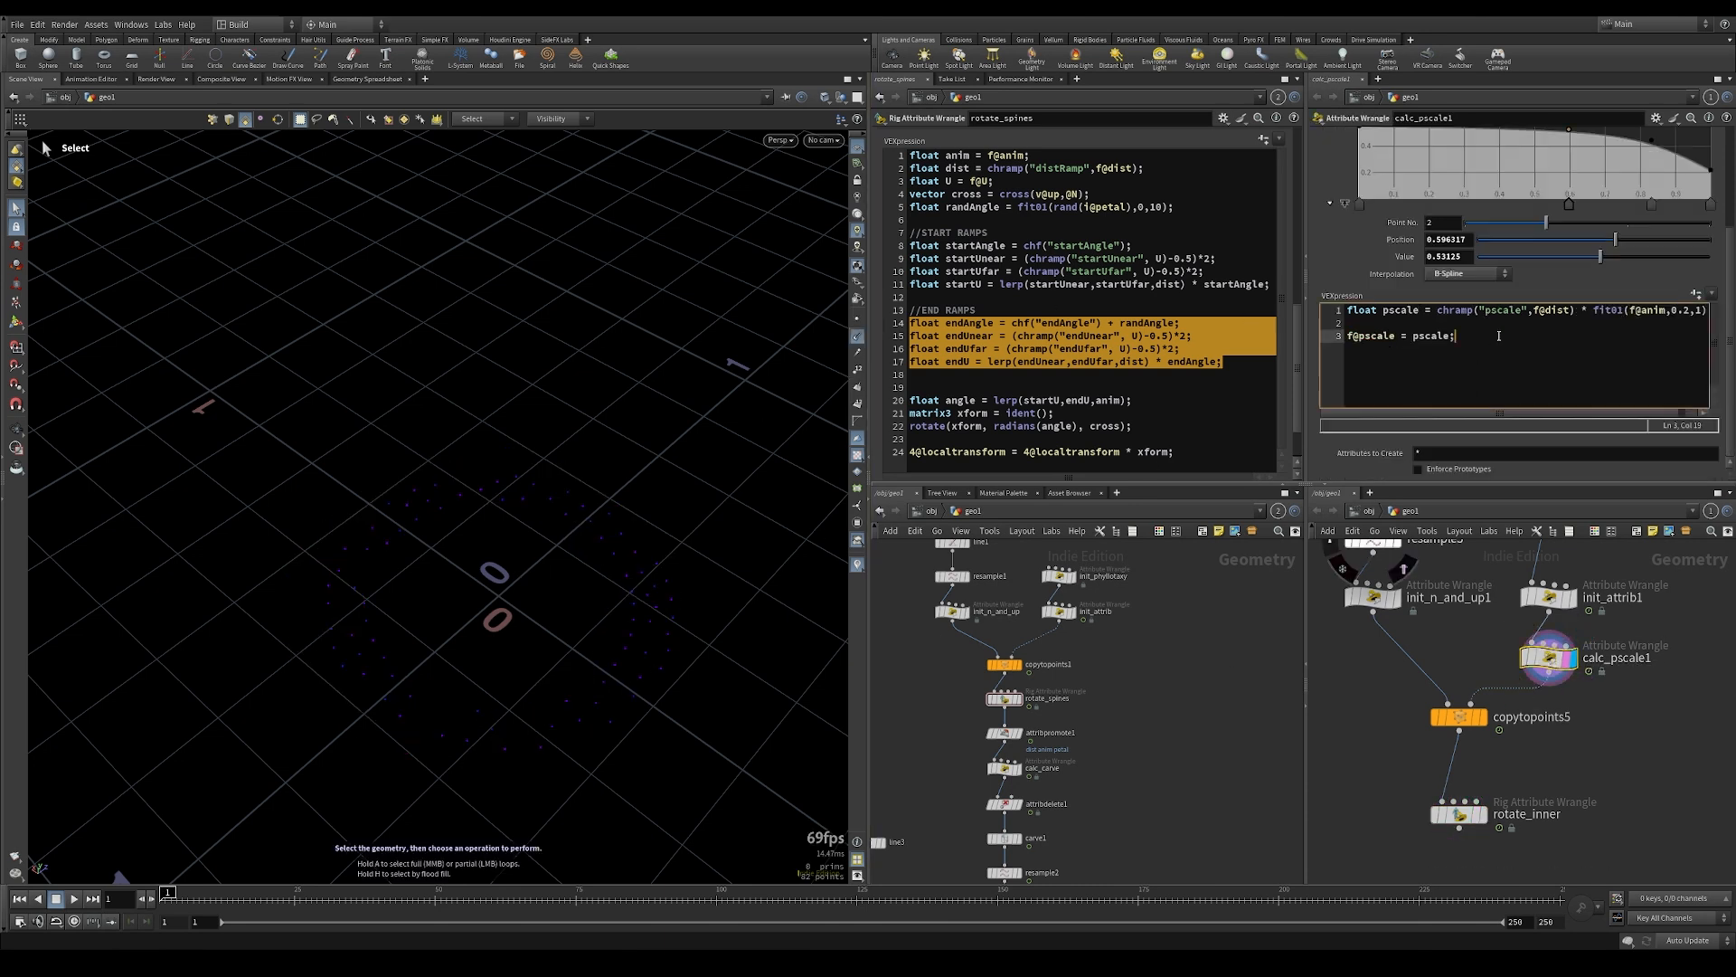
key(Return)
key(Return)
text(@N = normaliz)
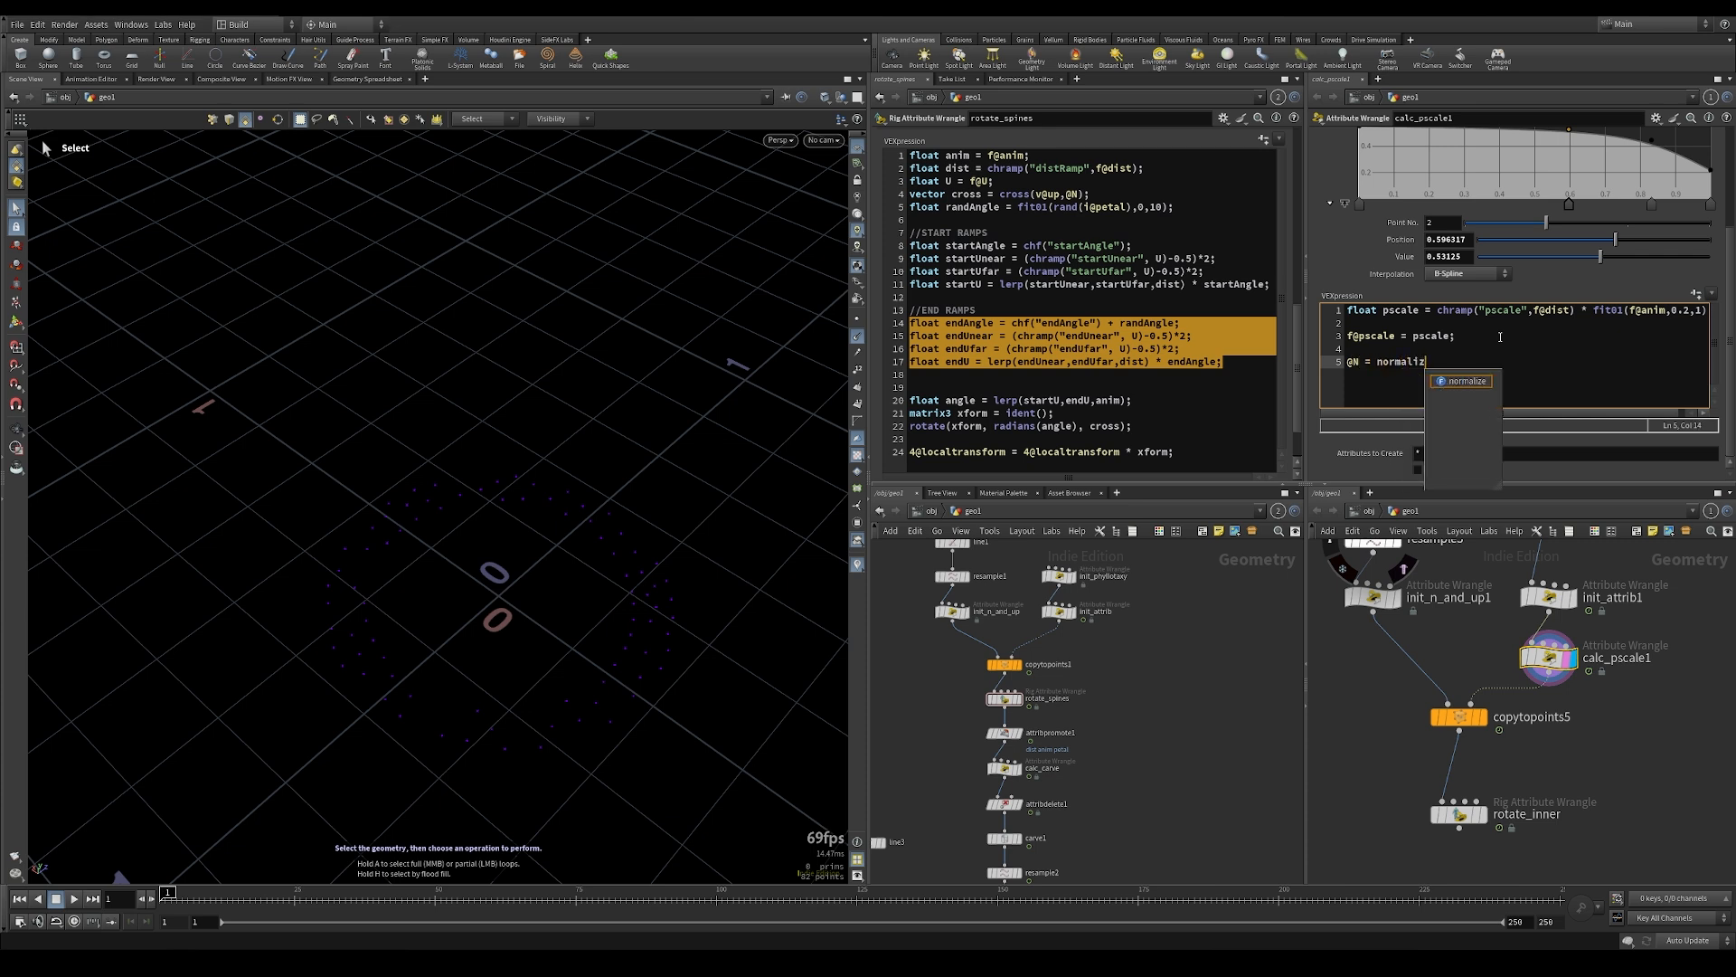
text(e(@P);)
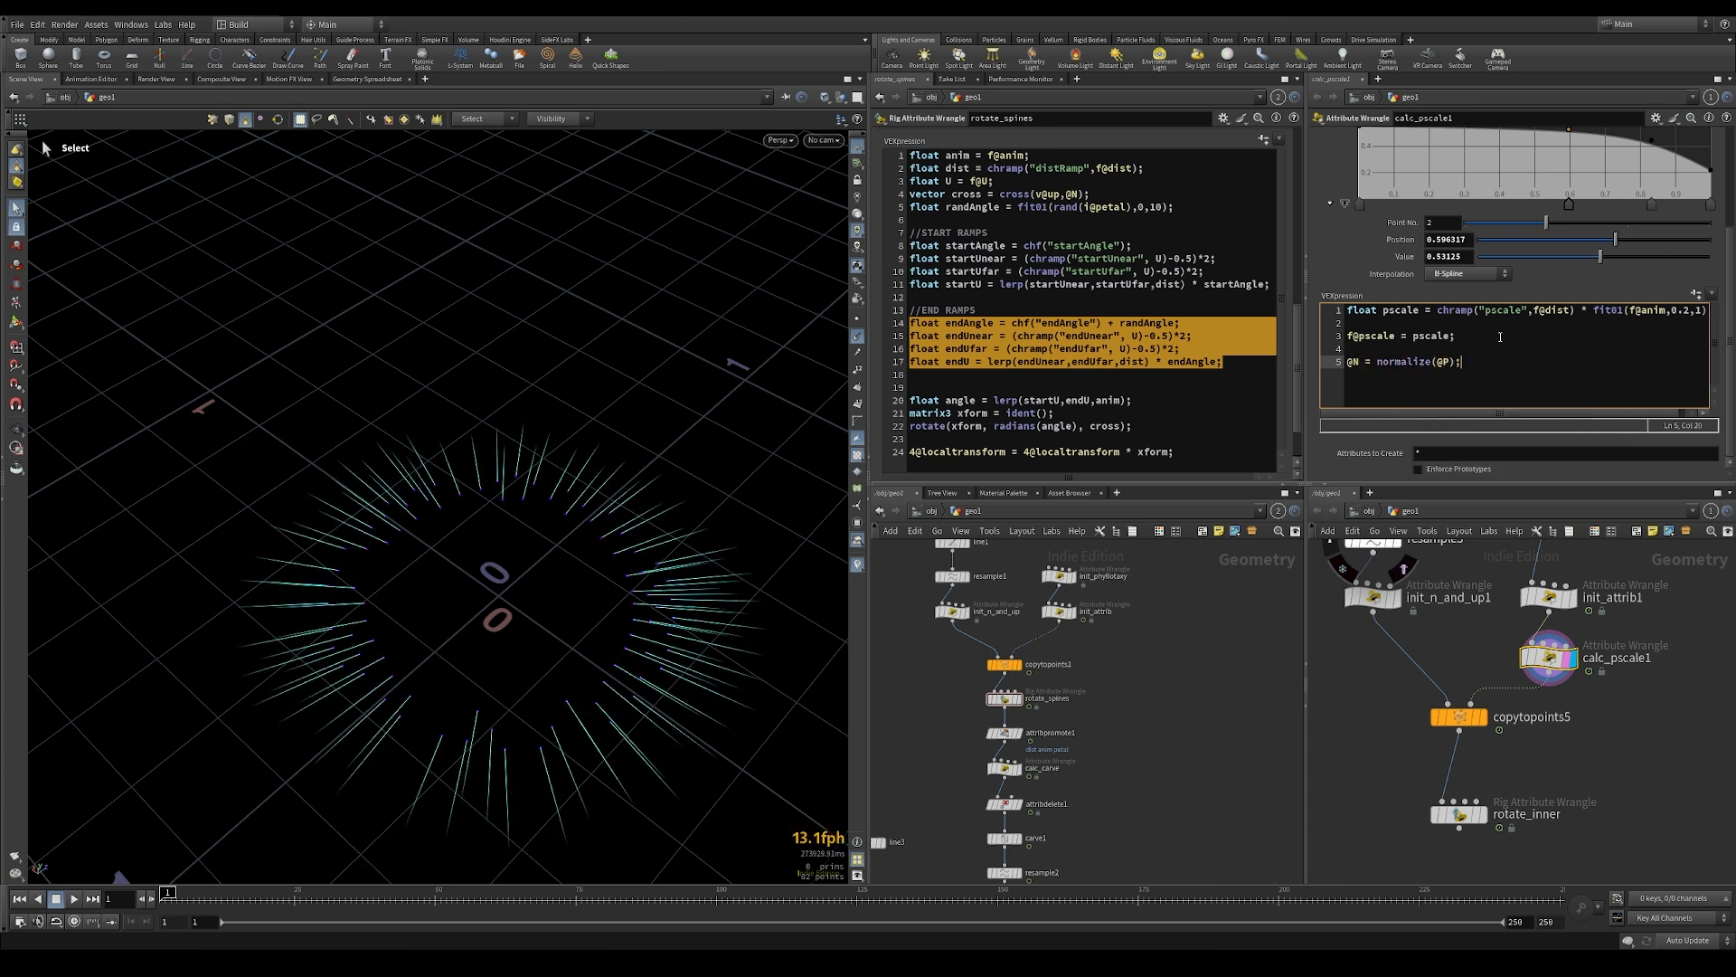
Select and display rotate_inner again, and view the curled lines from a low angle
click(1477, 814)
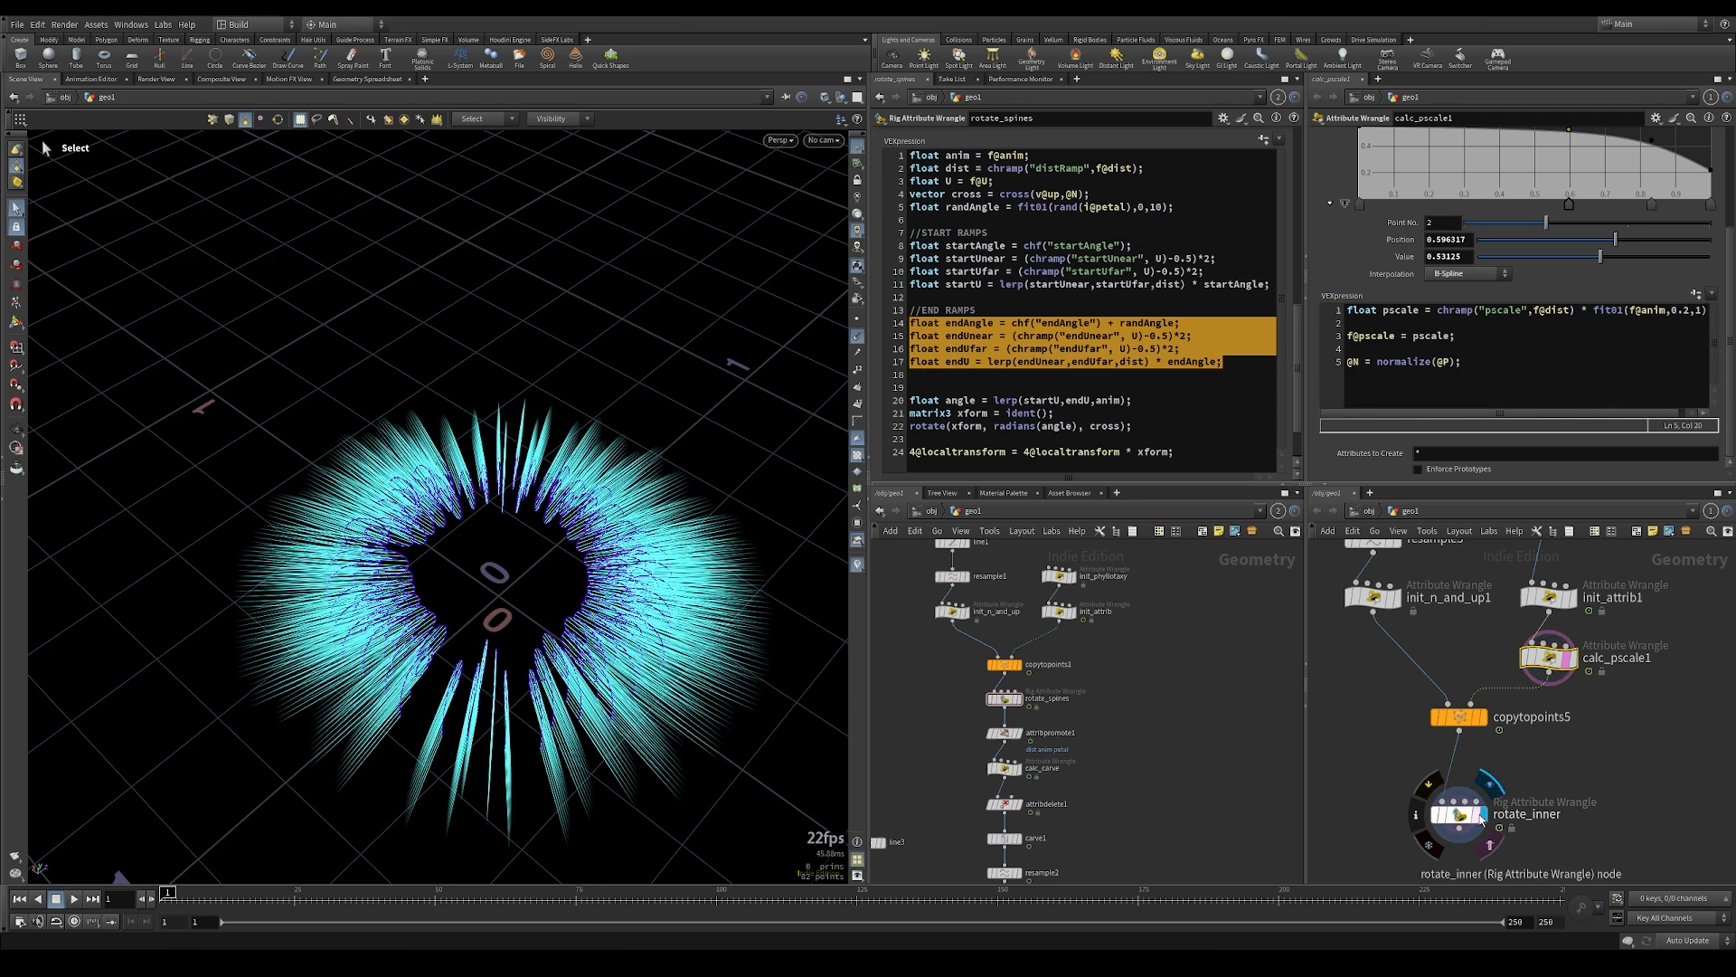
click(1472, 814)
key(Escape)
drag(588, 582, 700, 502)
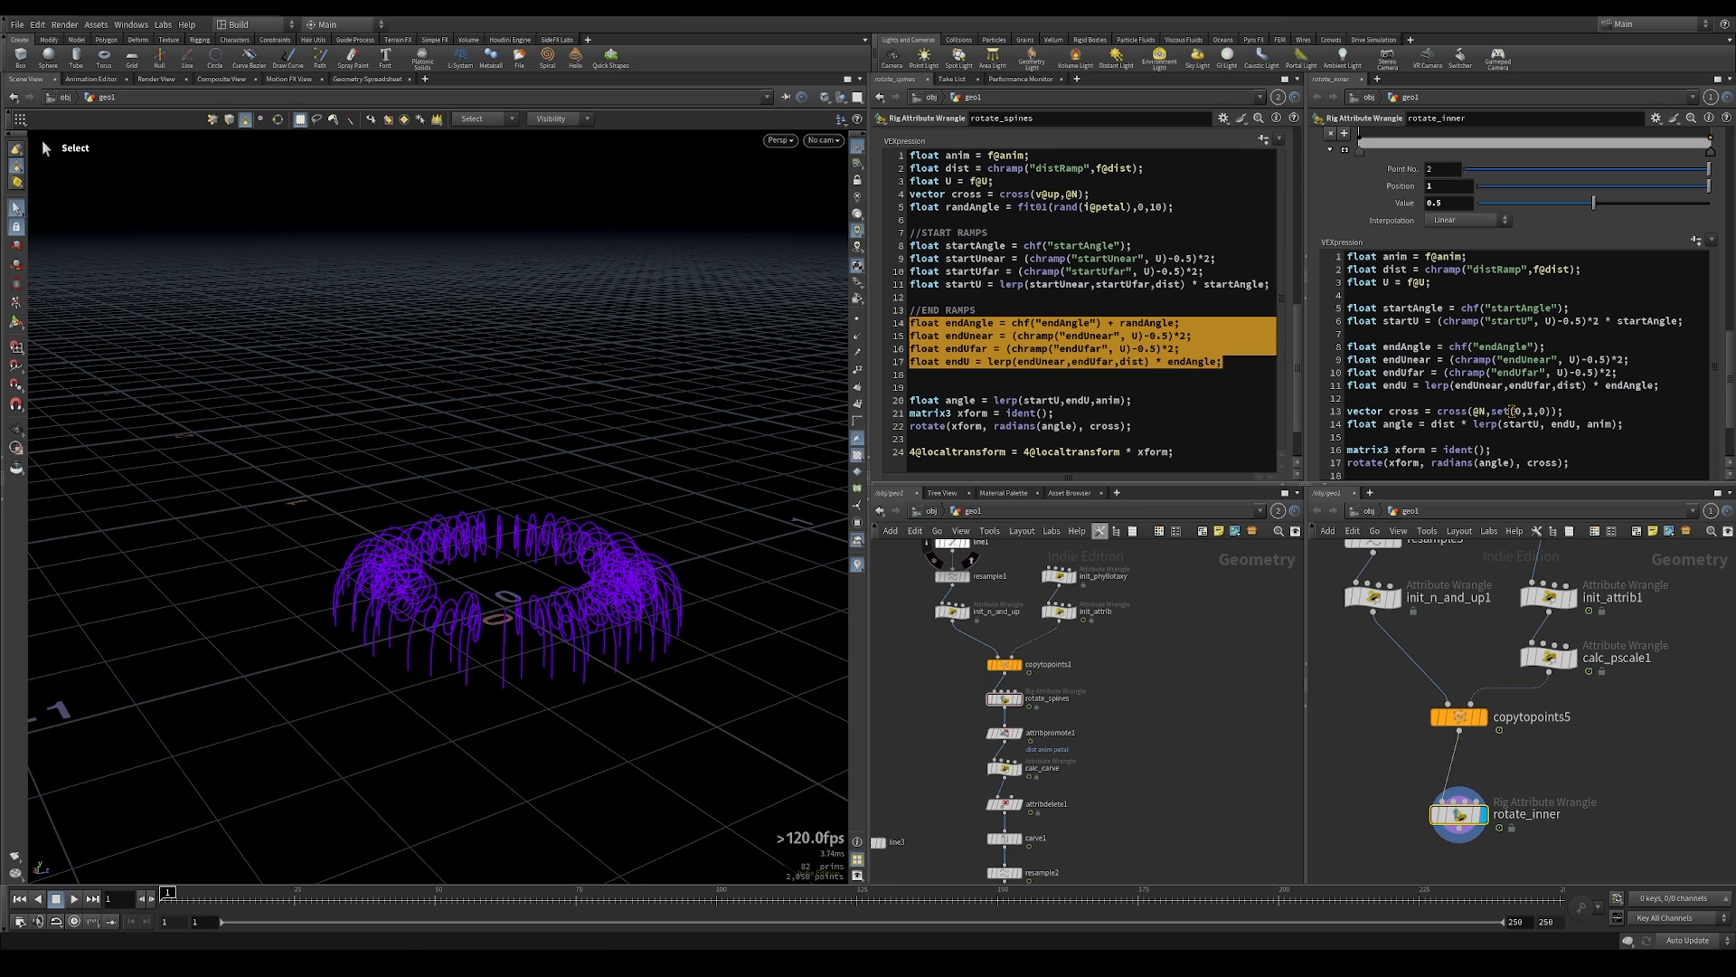
Reshape the startU ramp with three inner points, an end point near 0.5 and a start point at about 0.3
drag(1731, 395, 1733, 288)
scroll(1521, 304, down, 1)
scroll(1361, 350, down, 1)
scroll(1356, 353, up, 1)
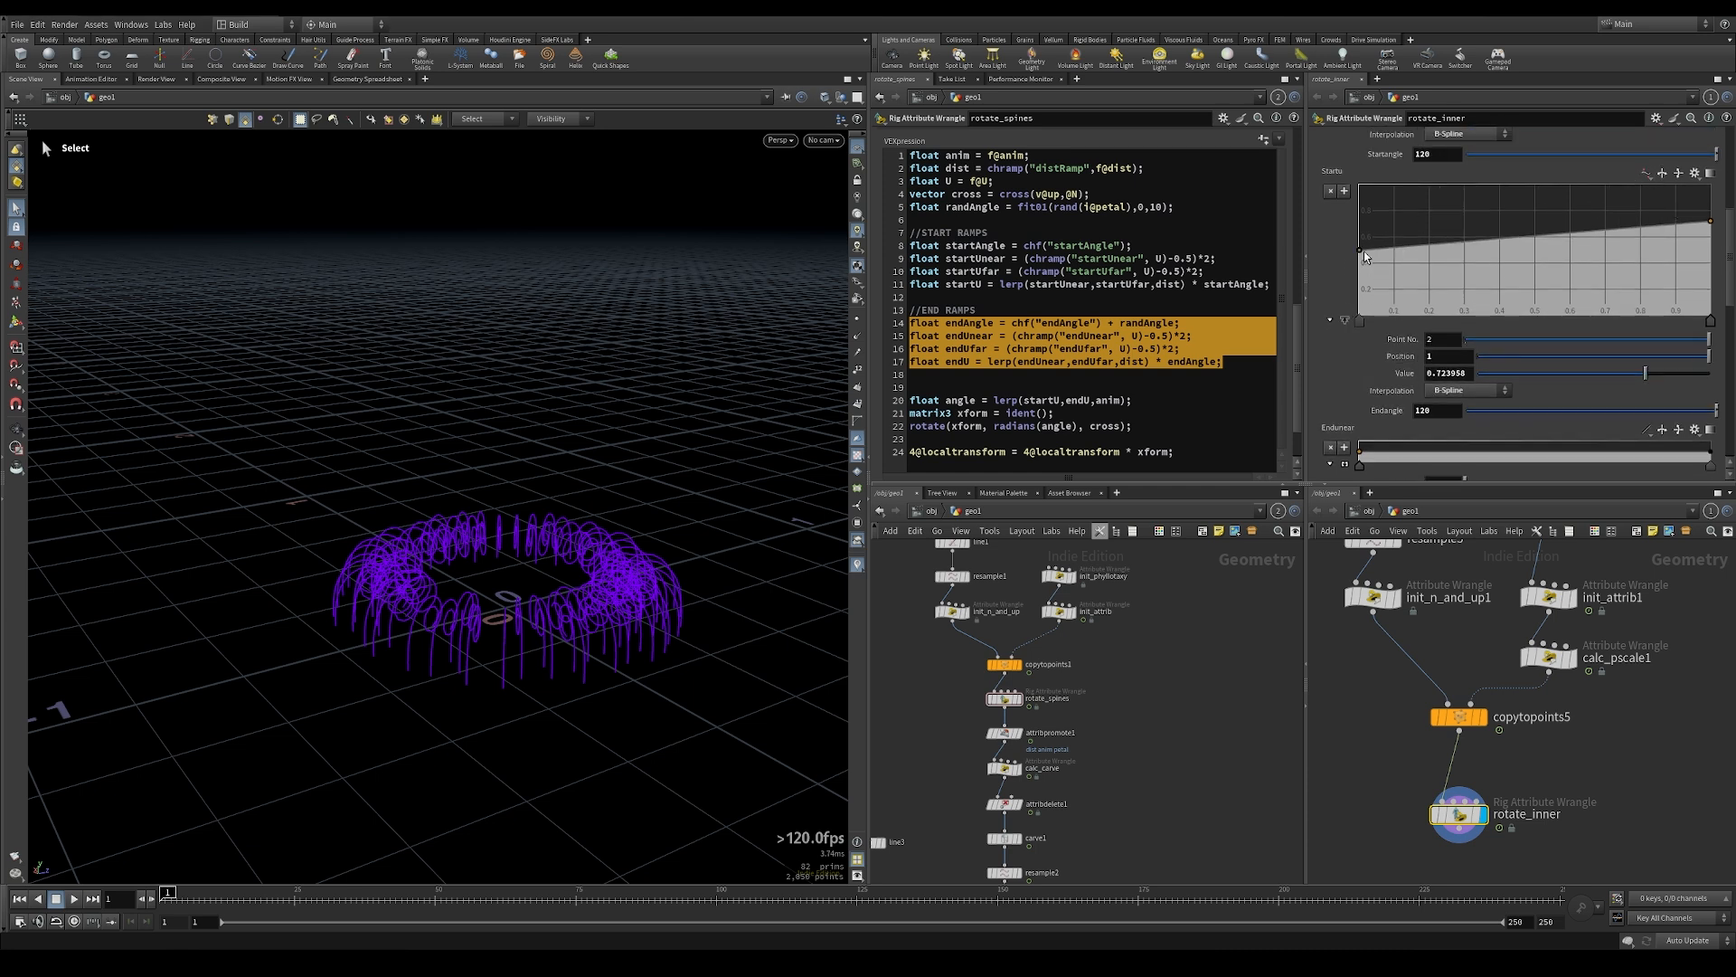
drag(1359, 252, 1423, 236)
drag(1534, 233, 1730, 256)
drag(1535, 254, 1521, 249)
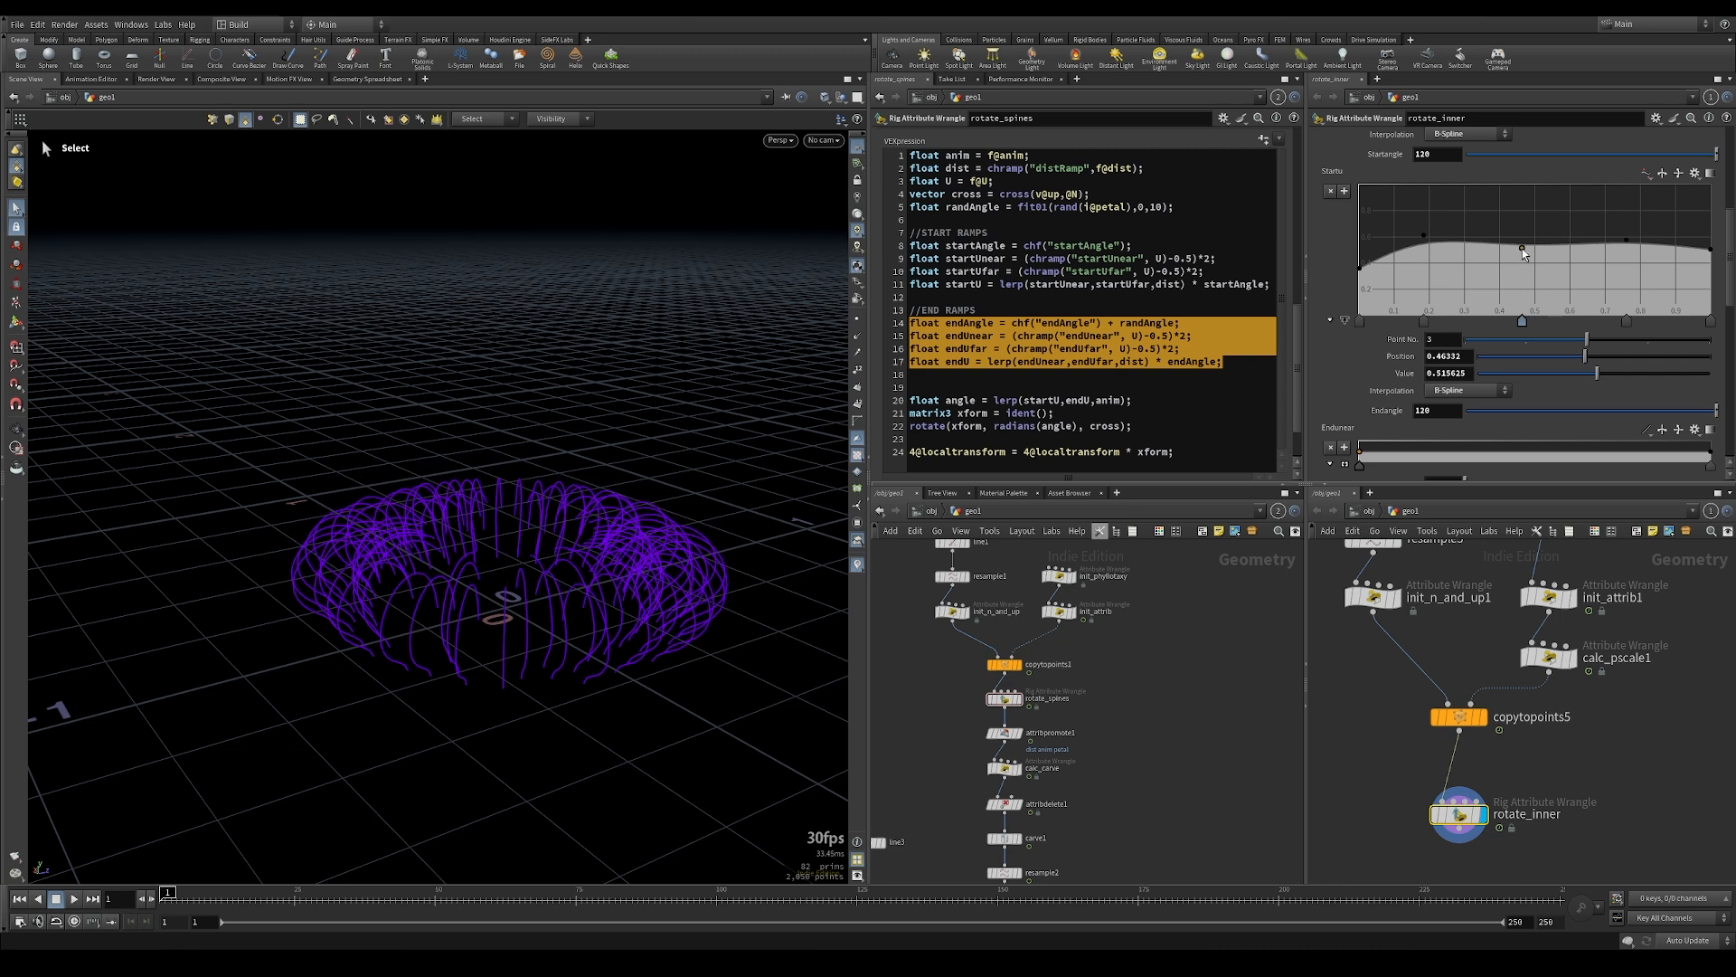
click(1359, 270)
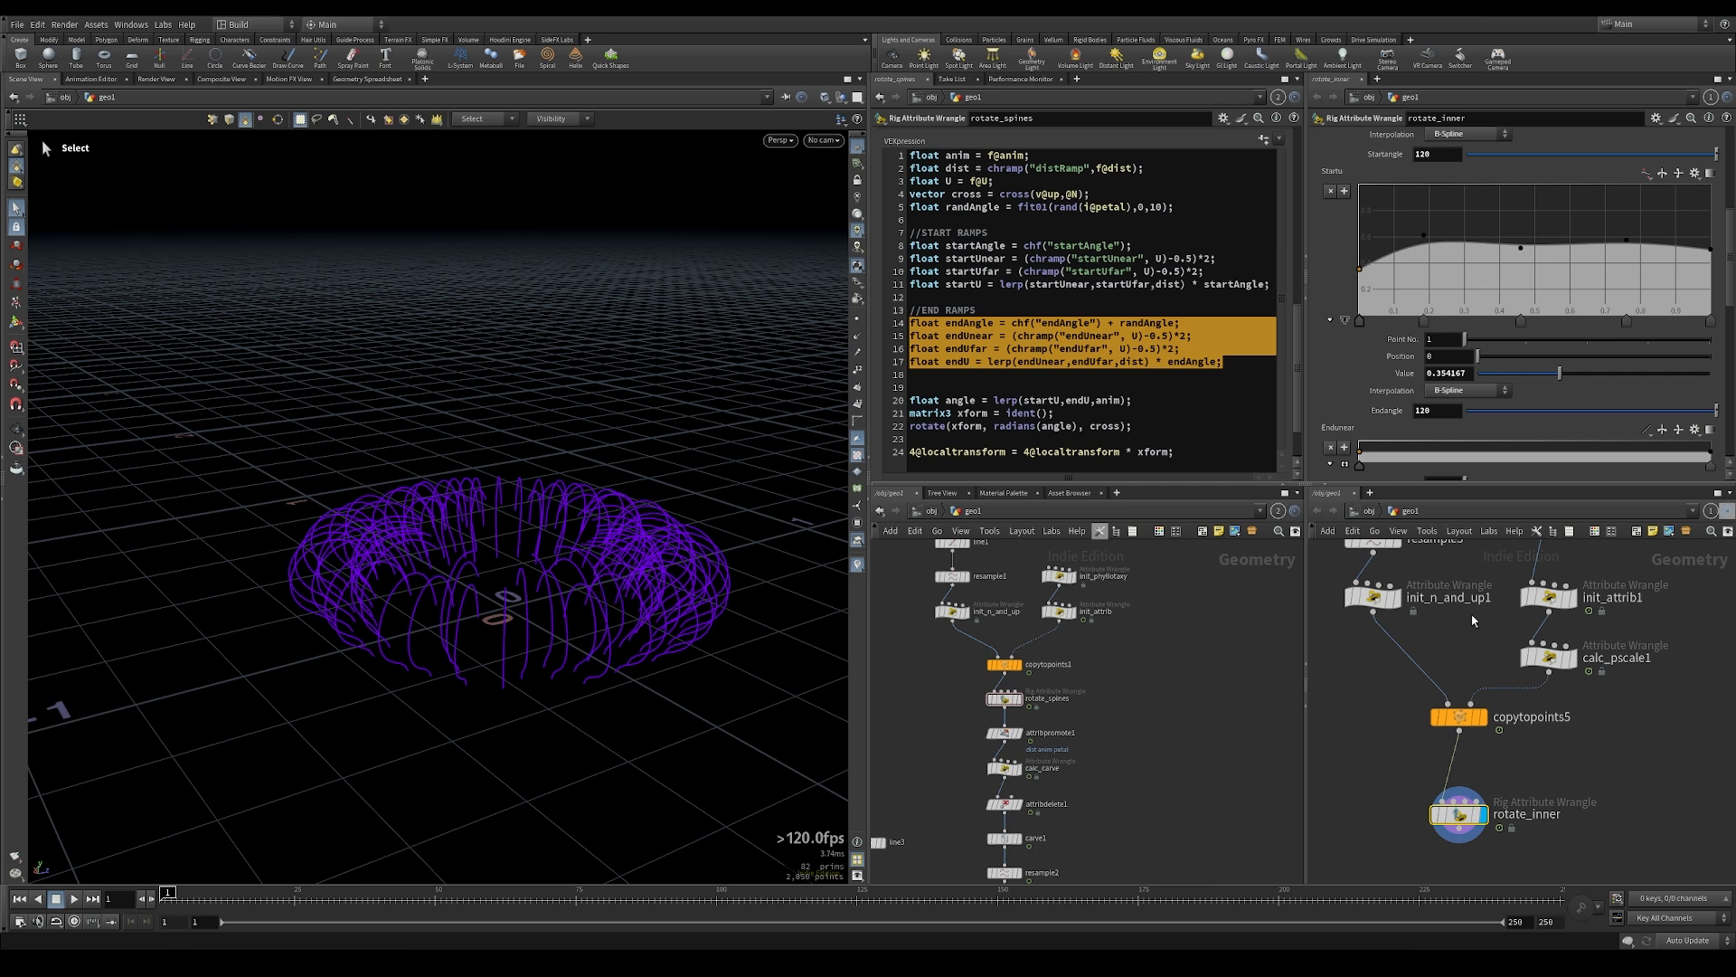
drag(1440, 818, 1440, 804)
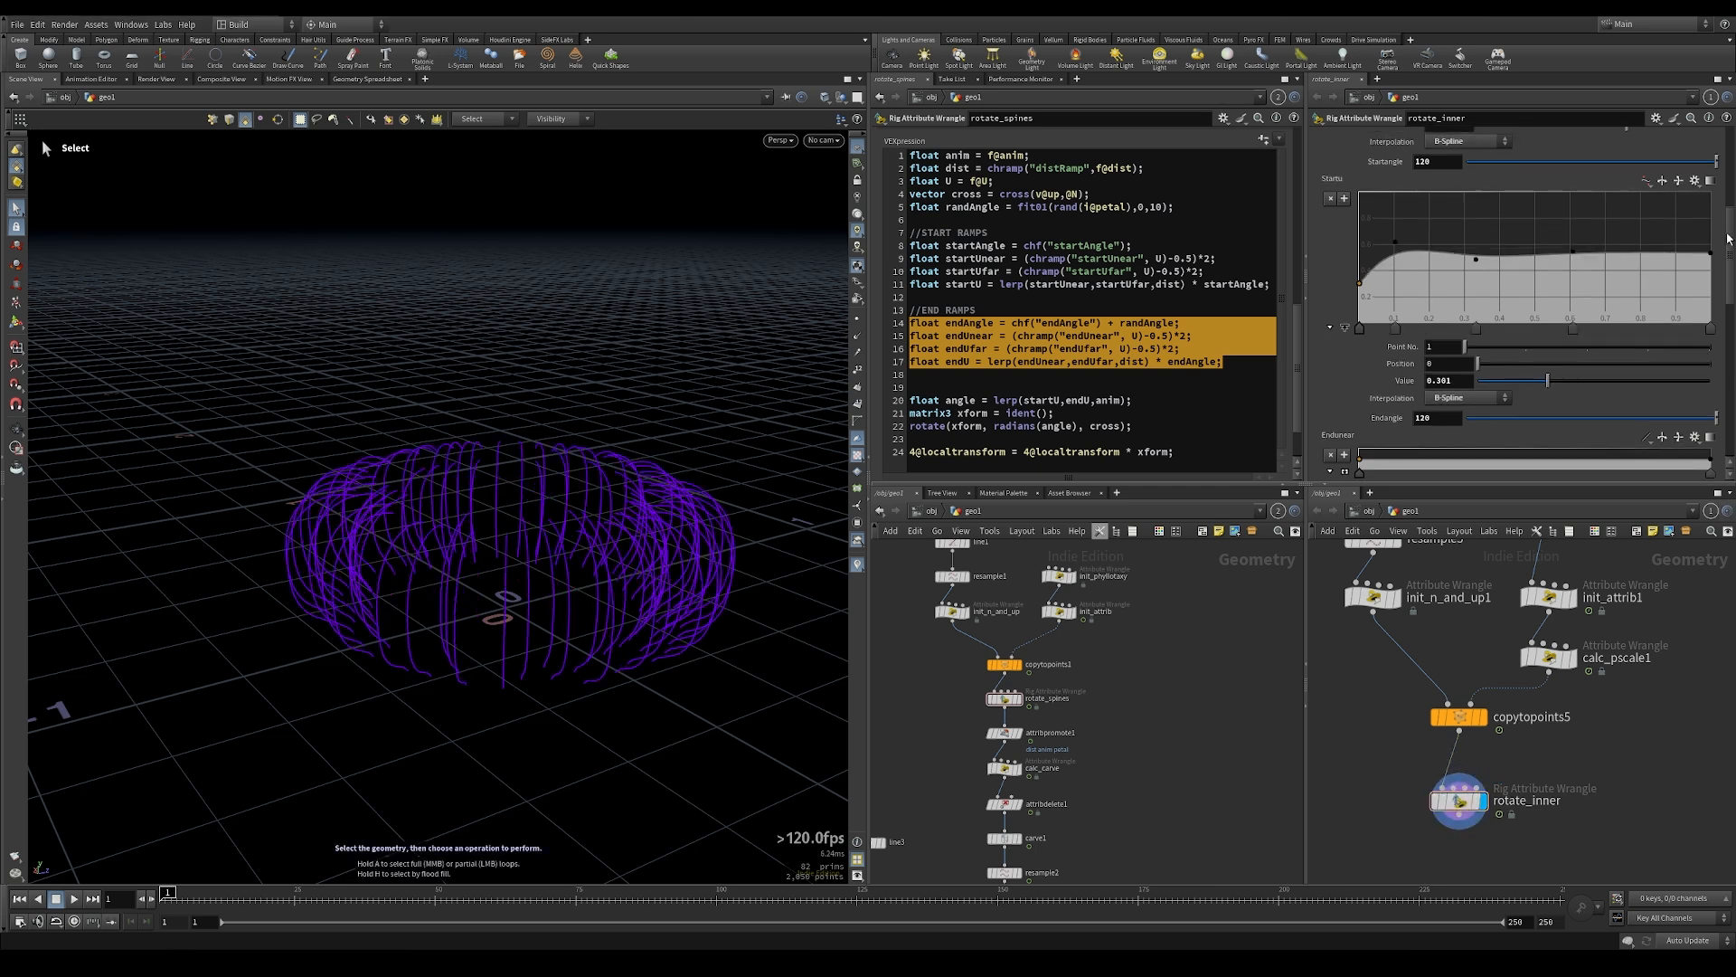
Switch the endUnear ramp to B-Spline interpolation and lower its start point to about 0.43
scroll(1728, 238, down, 6)
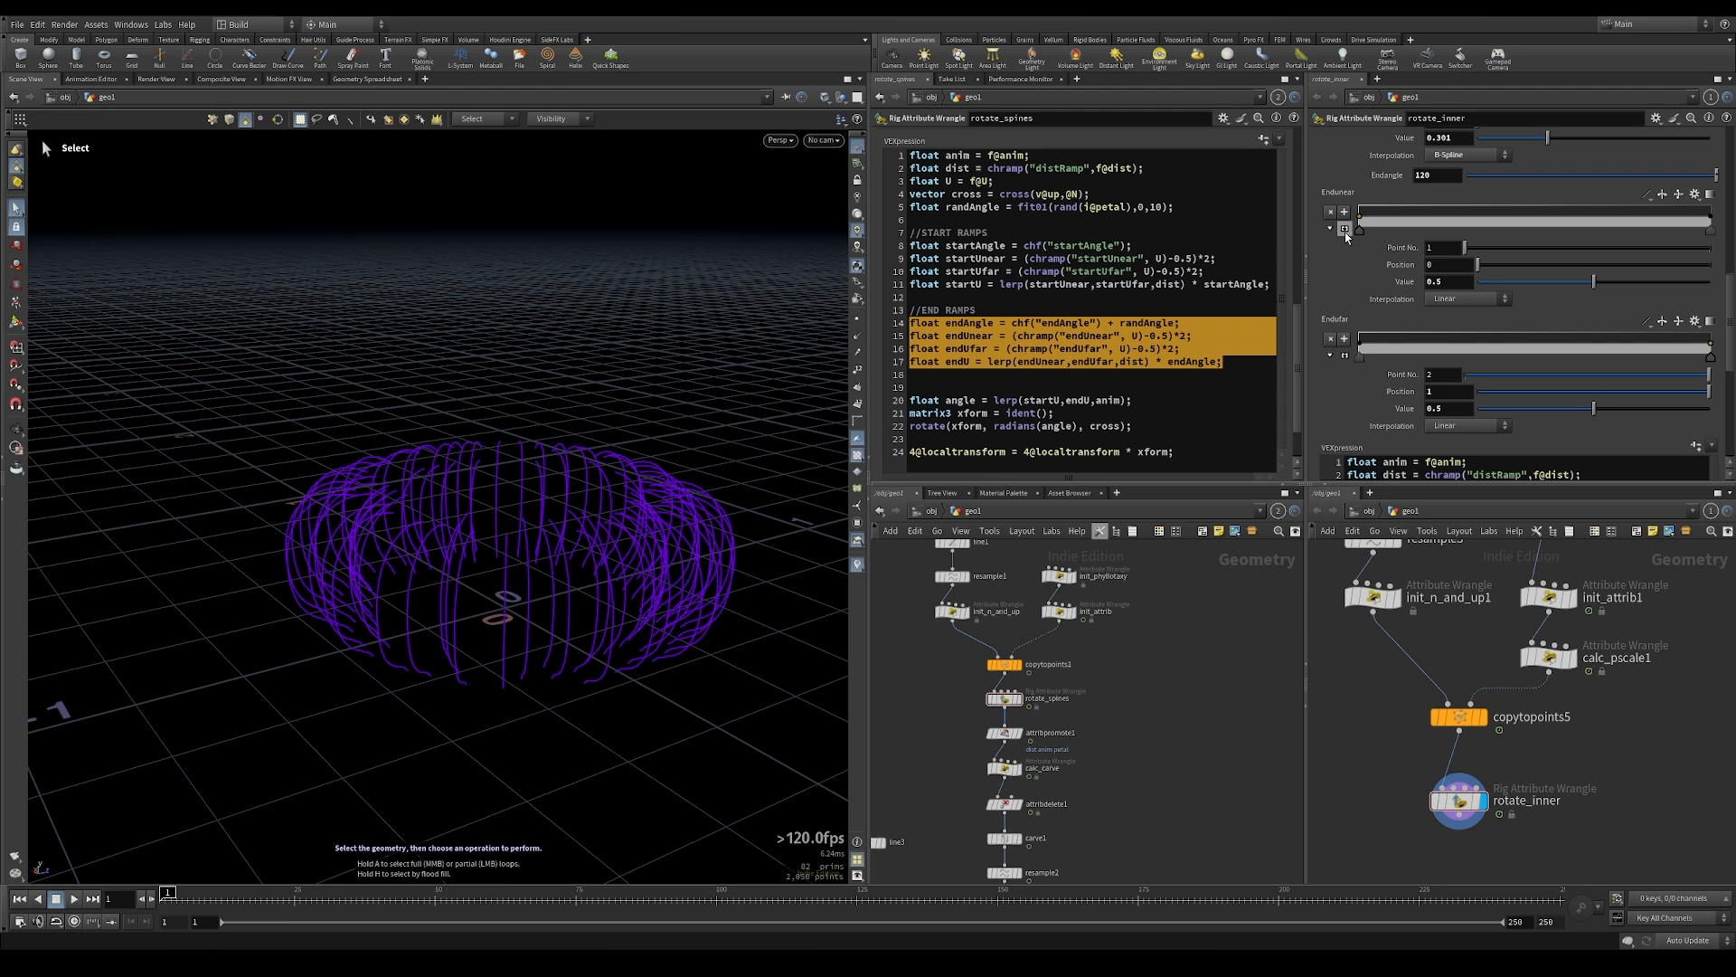
click(1345, 231)
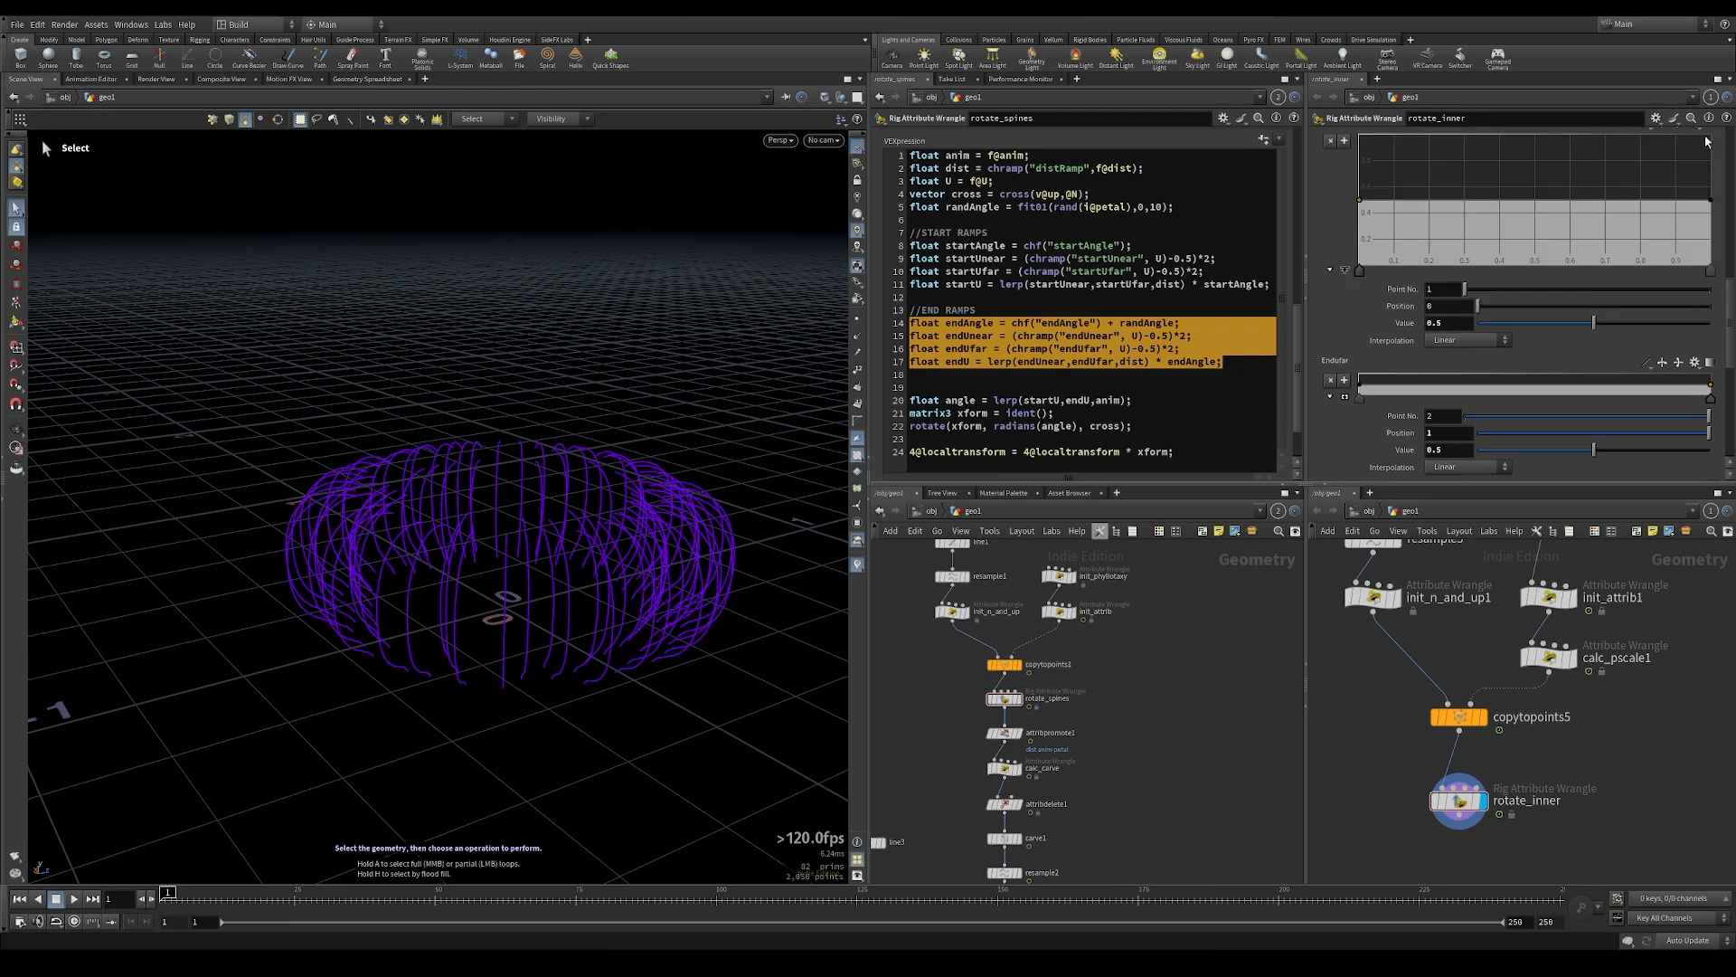
scroll(1673, 163, up, 2)
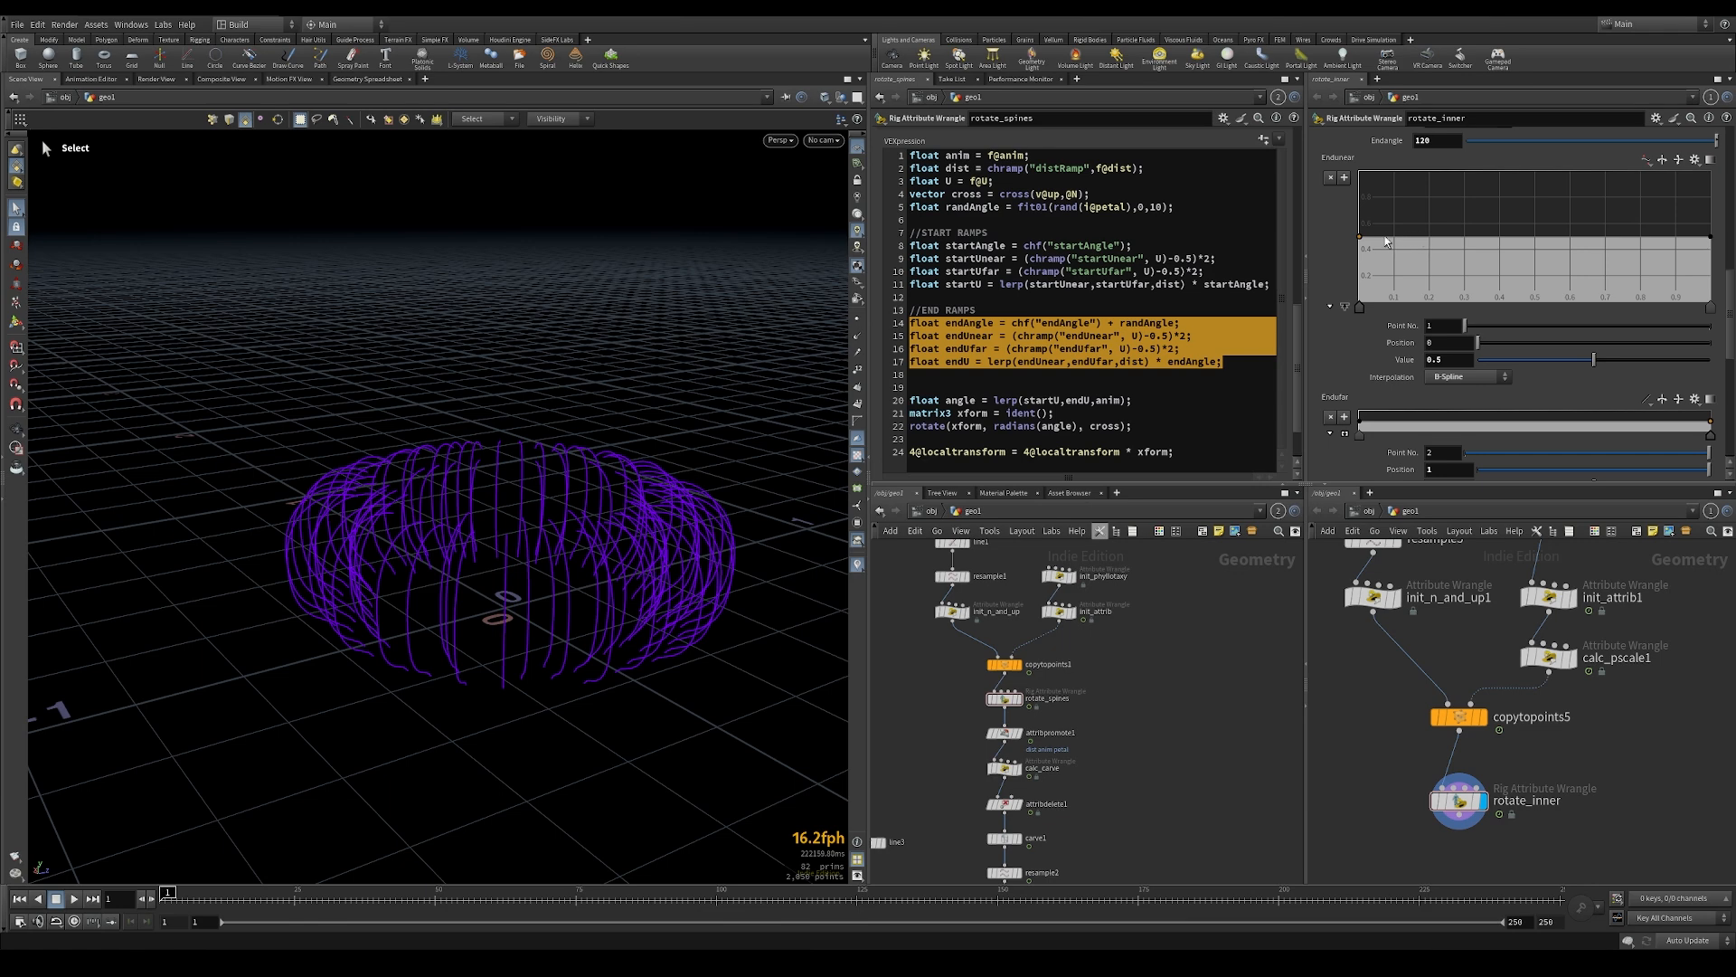
drag(1357, 240, 1357, 249)
At frame 250, add inner points to the endUnear ramp near positions 0.18, 0.45 and 0.81 to refine the open bend
drag(666, 899, 1557, 893)
alt+right_drag(606, 389, 344, 407)
alt+middle_drag(344, 407, 420, 624)
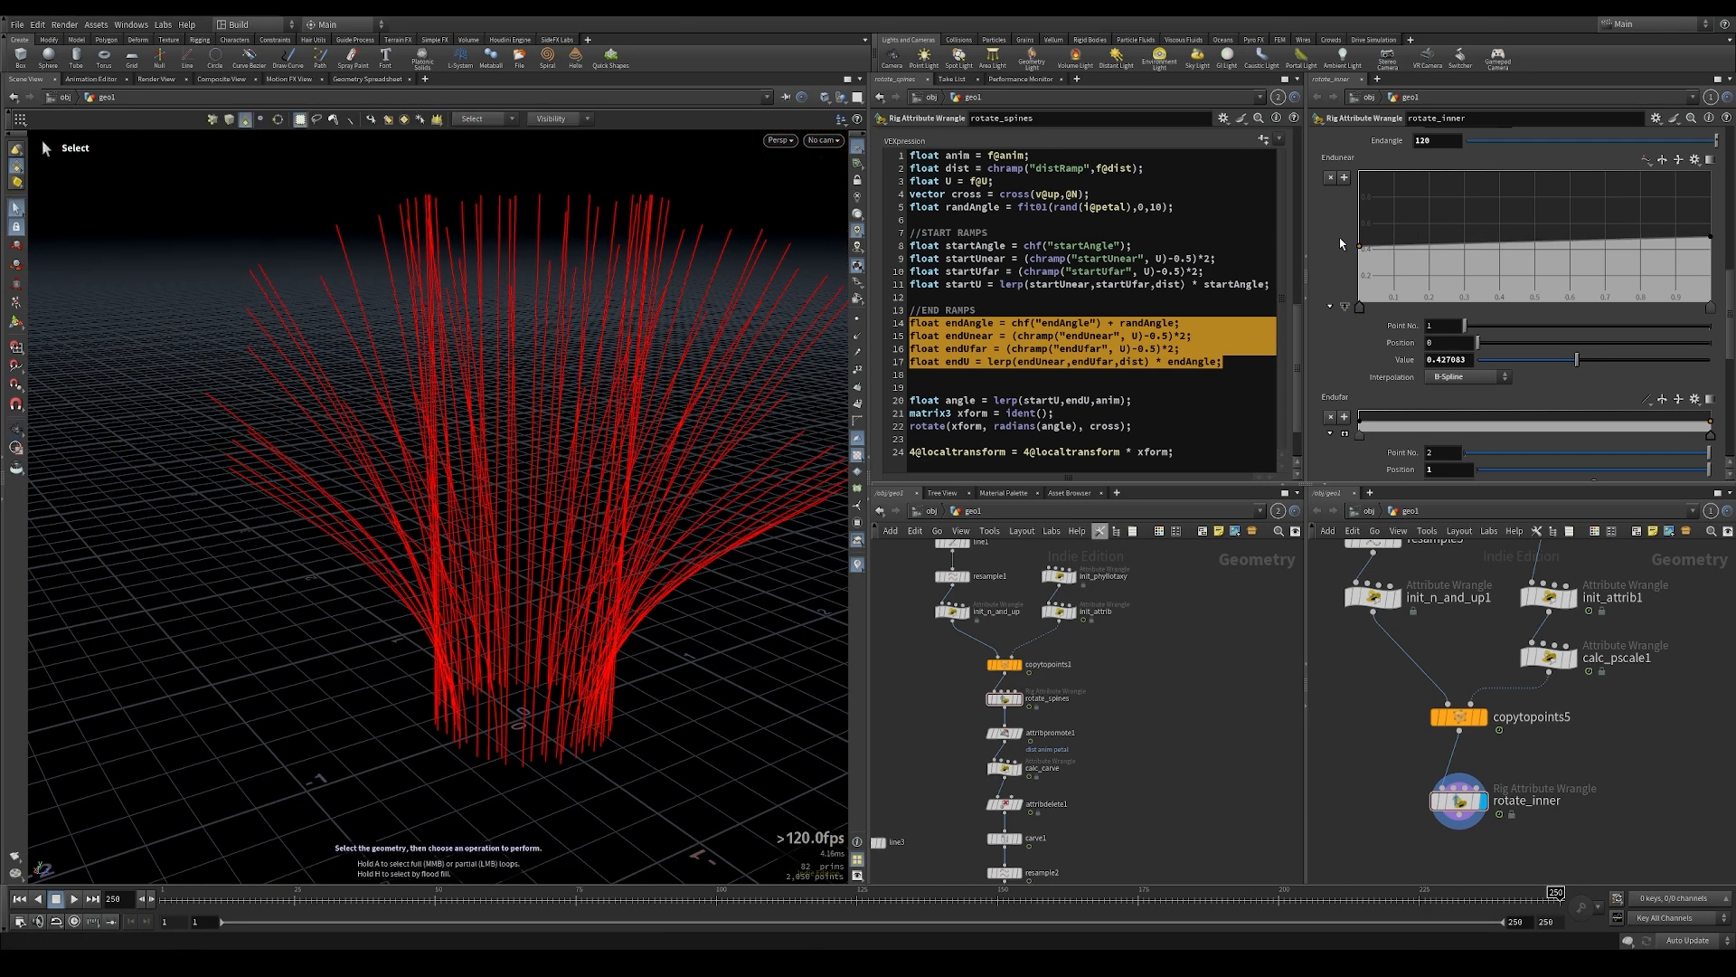
mouse_move(1431, 243)
mouse_down()
mouse_move(1359, 257)
mouse_move(1422, 229)
mouse_up()
drag(1517, 235, 1519, 245)
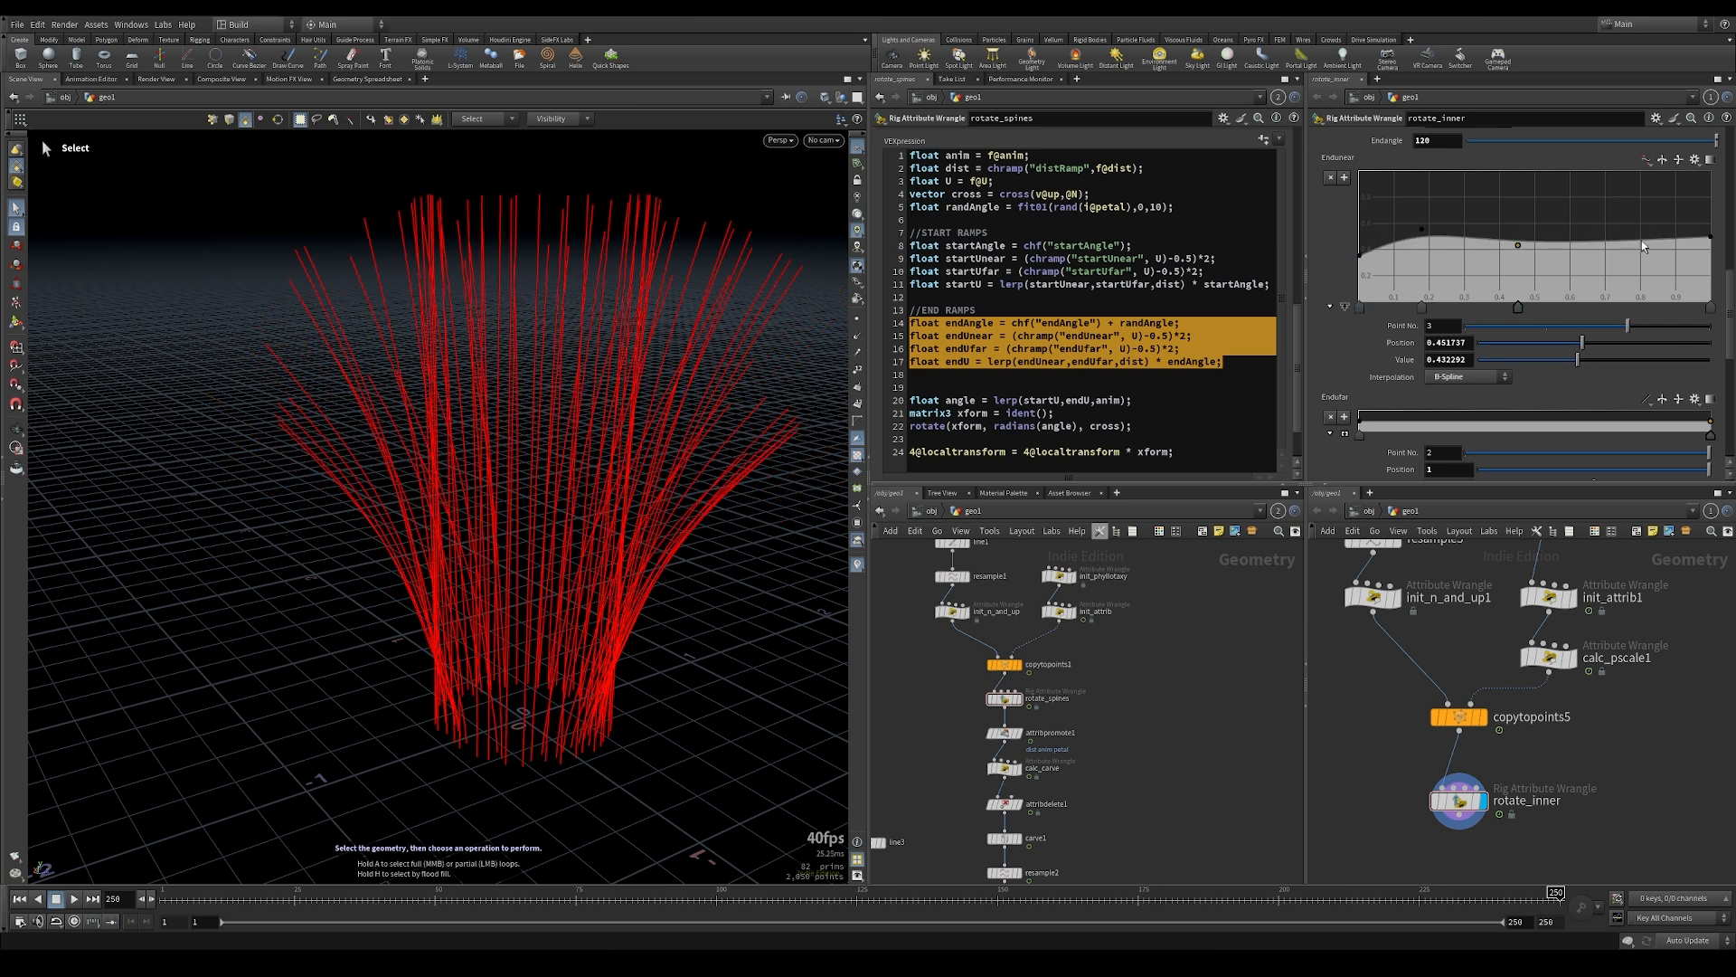
drag(1643, 246, 1644, 237)
Shape the endUfar ramp as a B-Spline with a lowered start point, inner points near 0.4 and 0.78, and an end value of about 0.48
scroll(1728, 283, down, 4)
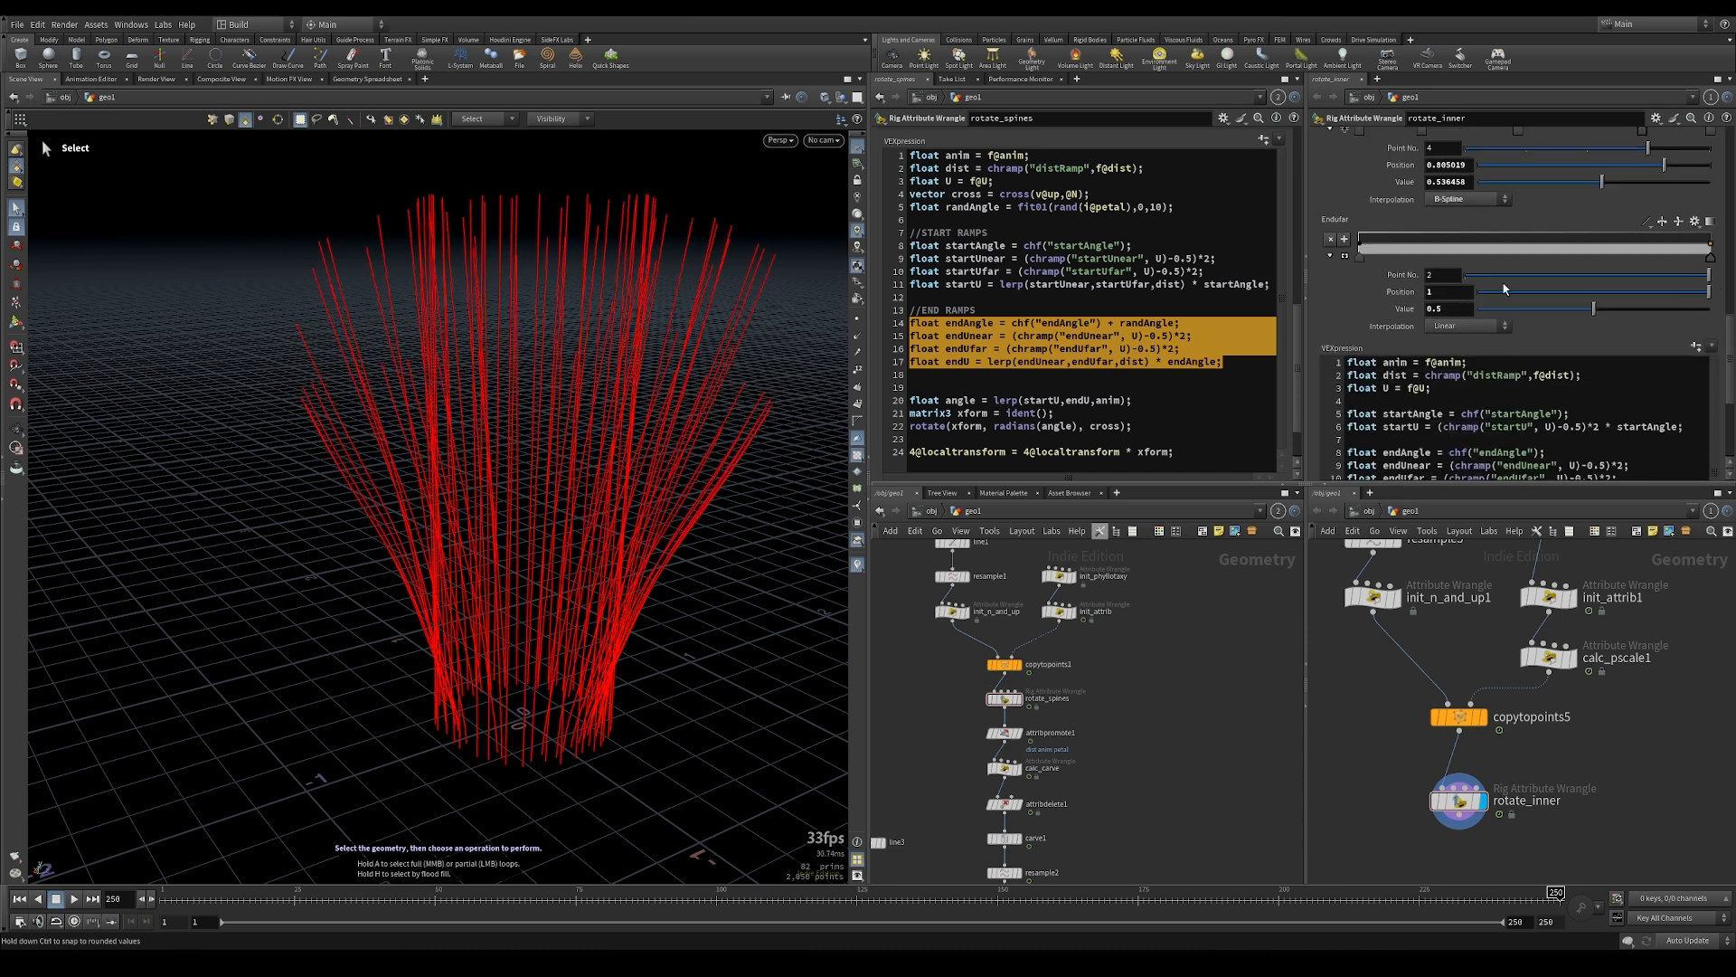
click(1344, 256)
mouse_move(1359, 211)
mouse_down()
mouse_move(1358, 237)
mouse_move(1359, 219)
mouse_up()
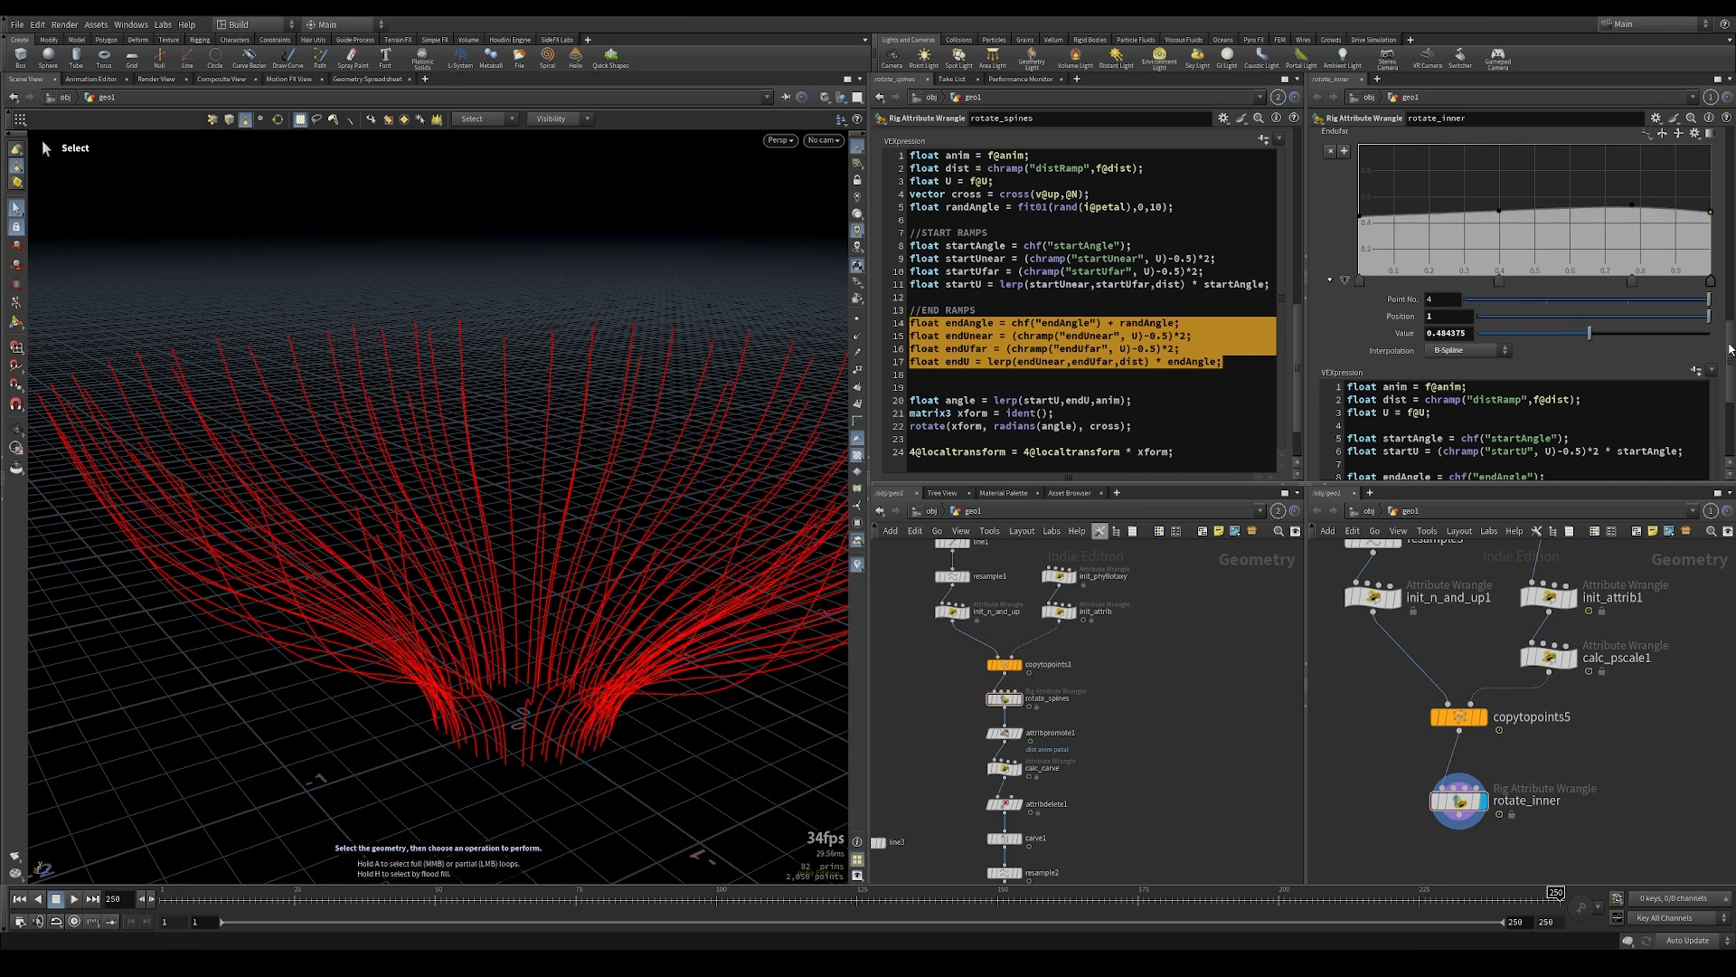
Try shifting the distRamp point near position 0.78, and undo the ramp change
key(Escape)
drag(566, 453, 579, 613)
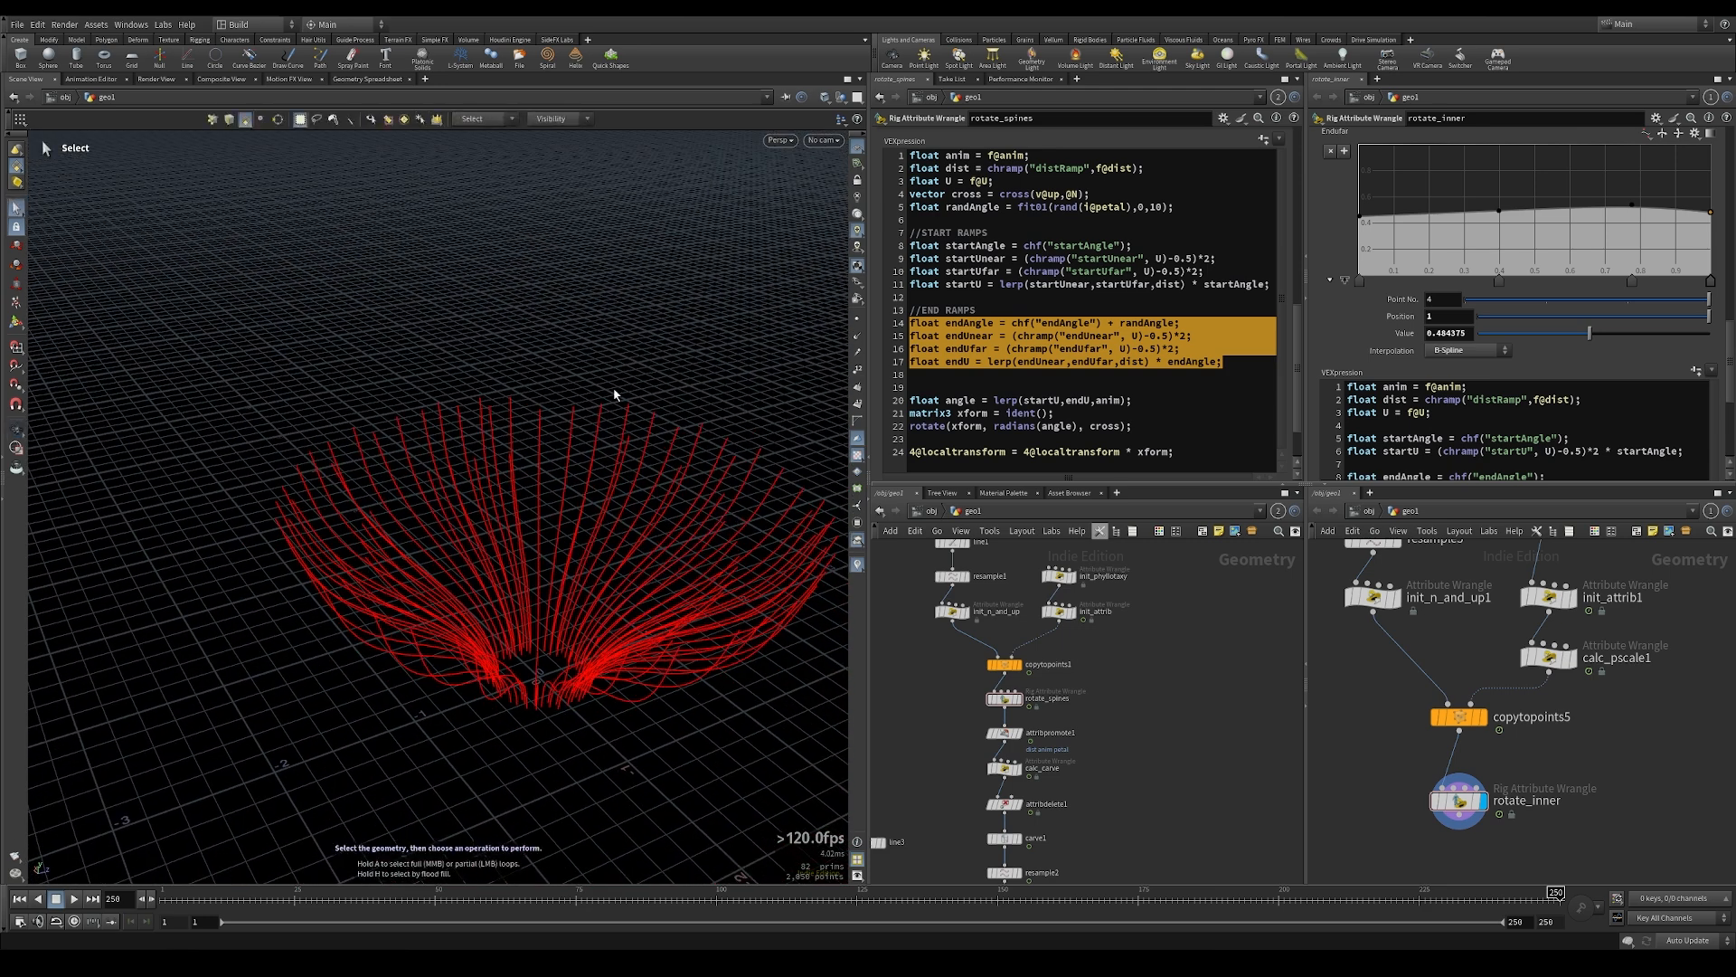
scroll(1730, 358, up, 10)
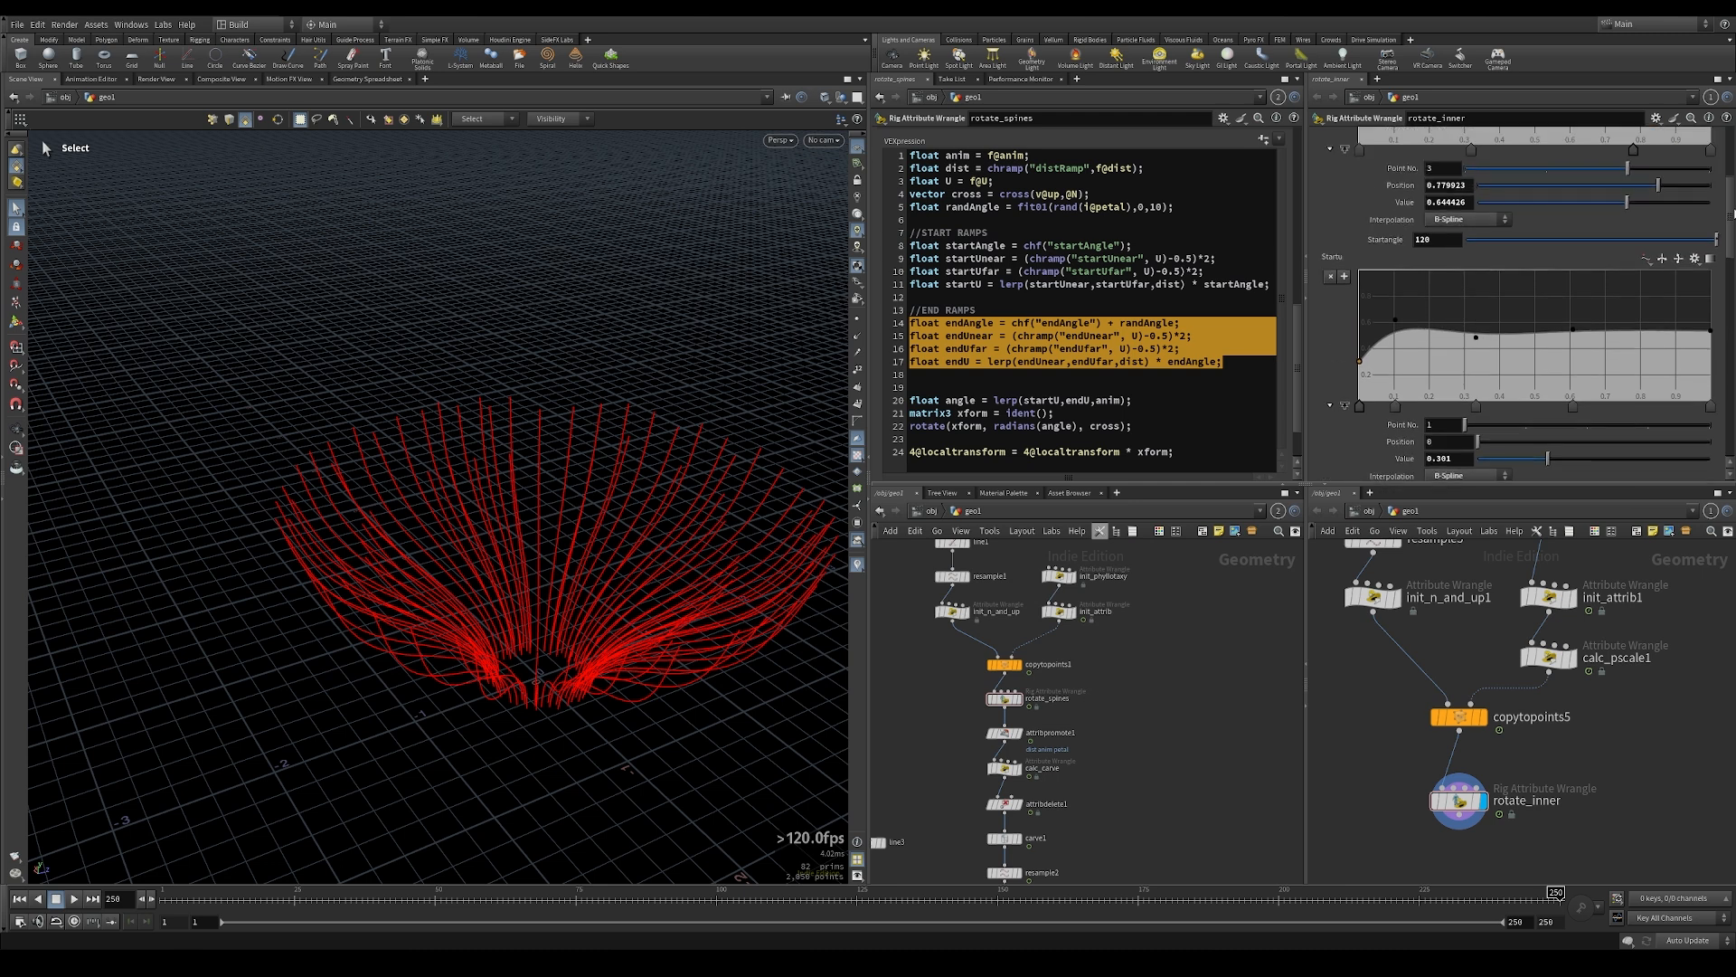
drag(1633, 258, 1616, 260)
key(ctrl+z)
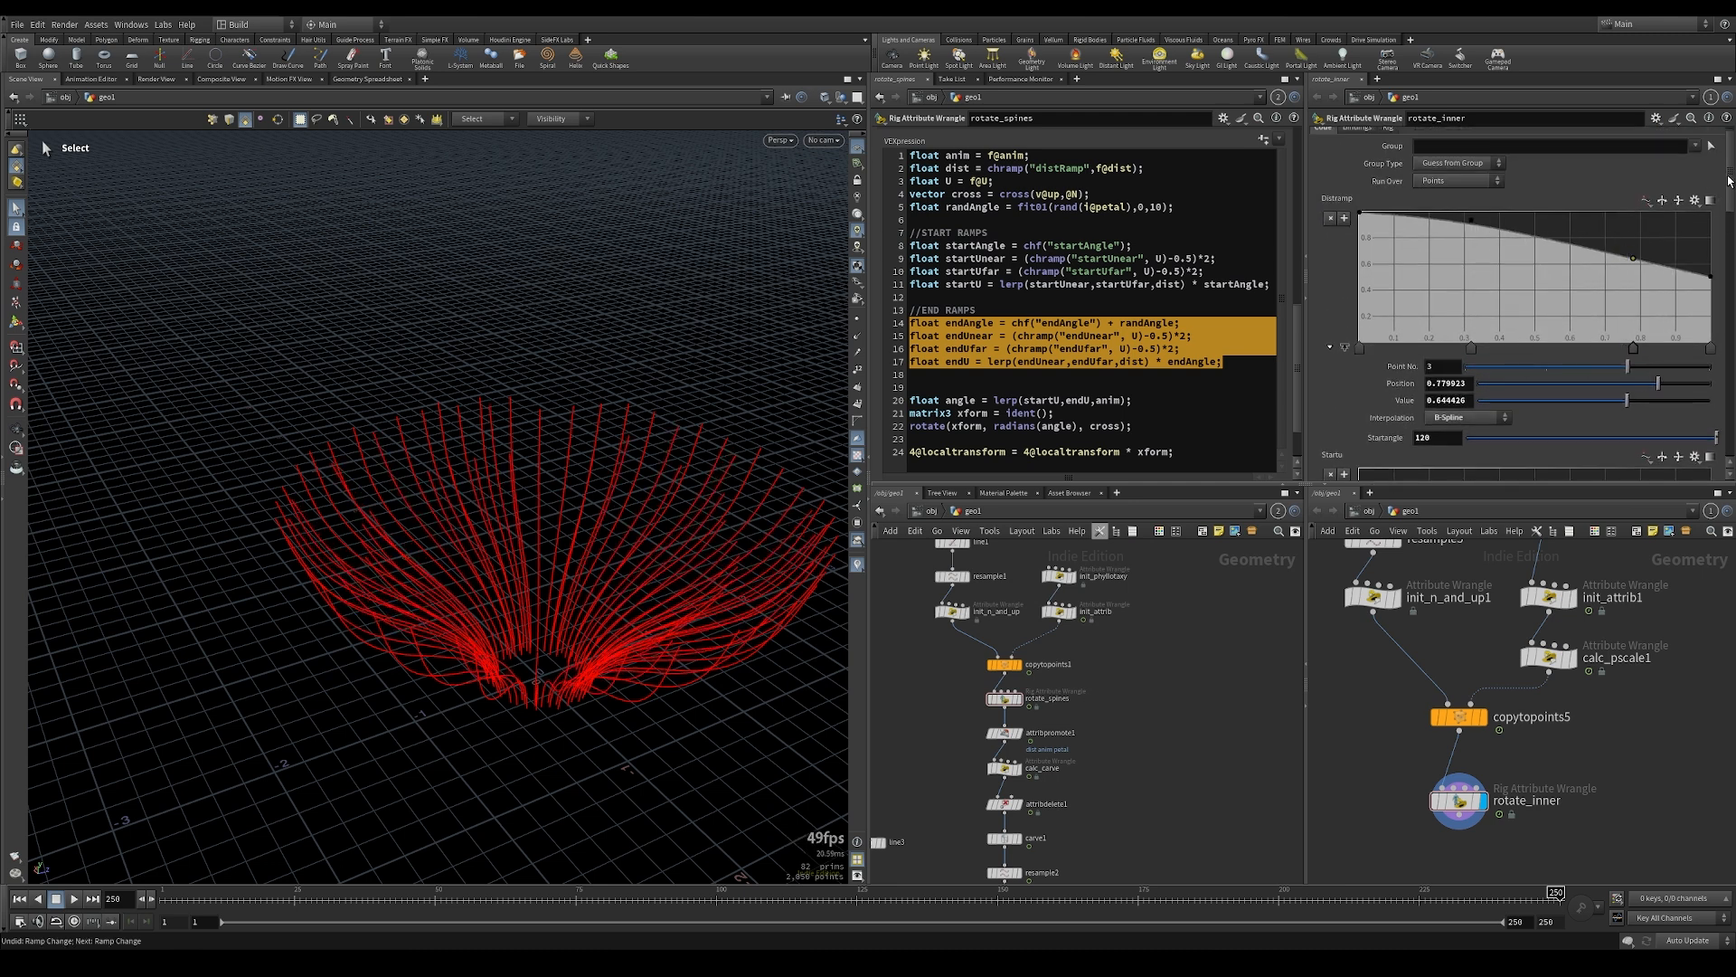
At frame 213, replace dist in the endU lerp of rotate_inner with chramp("endDistRamp", f@dist)
drag(1182, 895, 1352, 895)
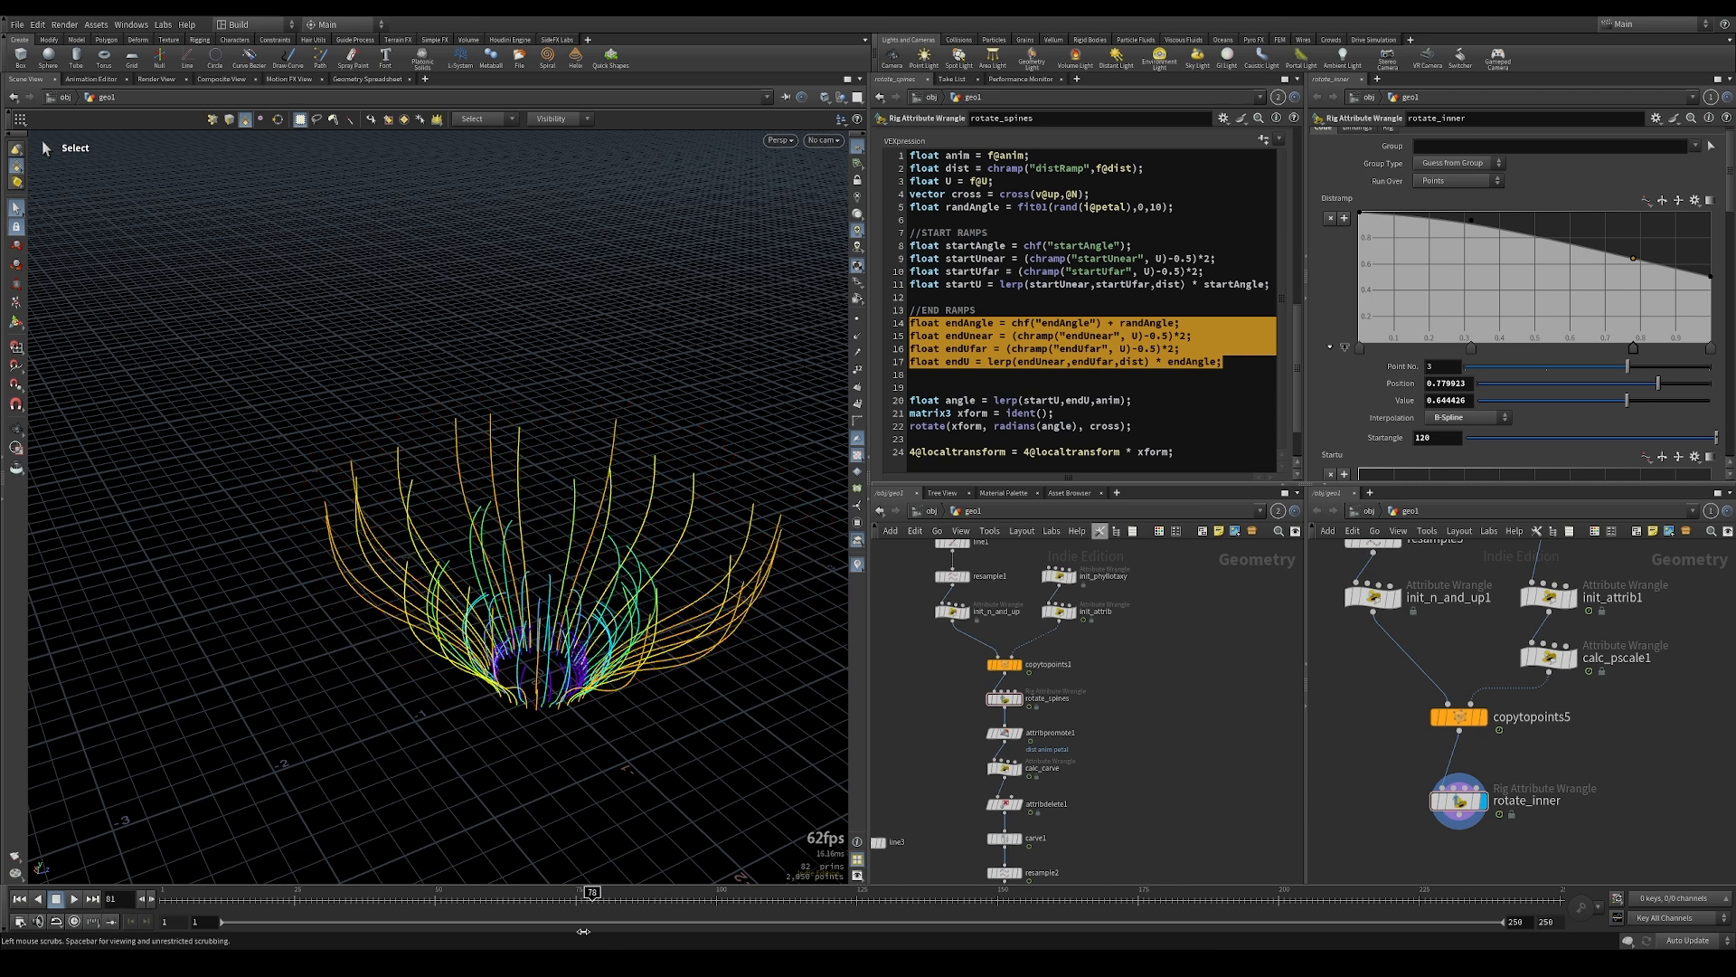
scroll(1717, 176, down, 10)
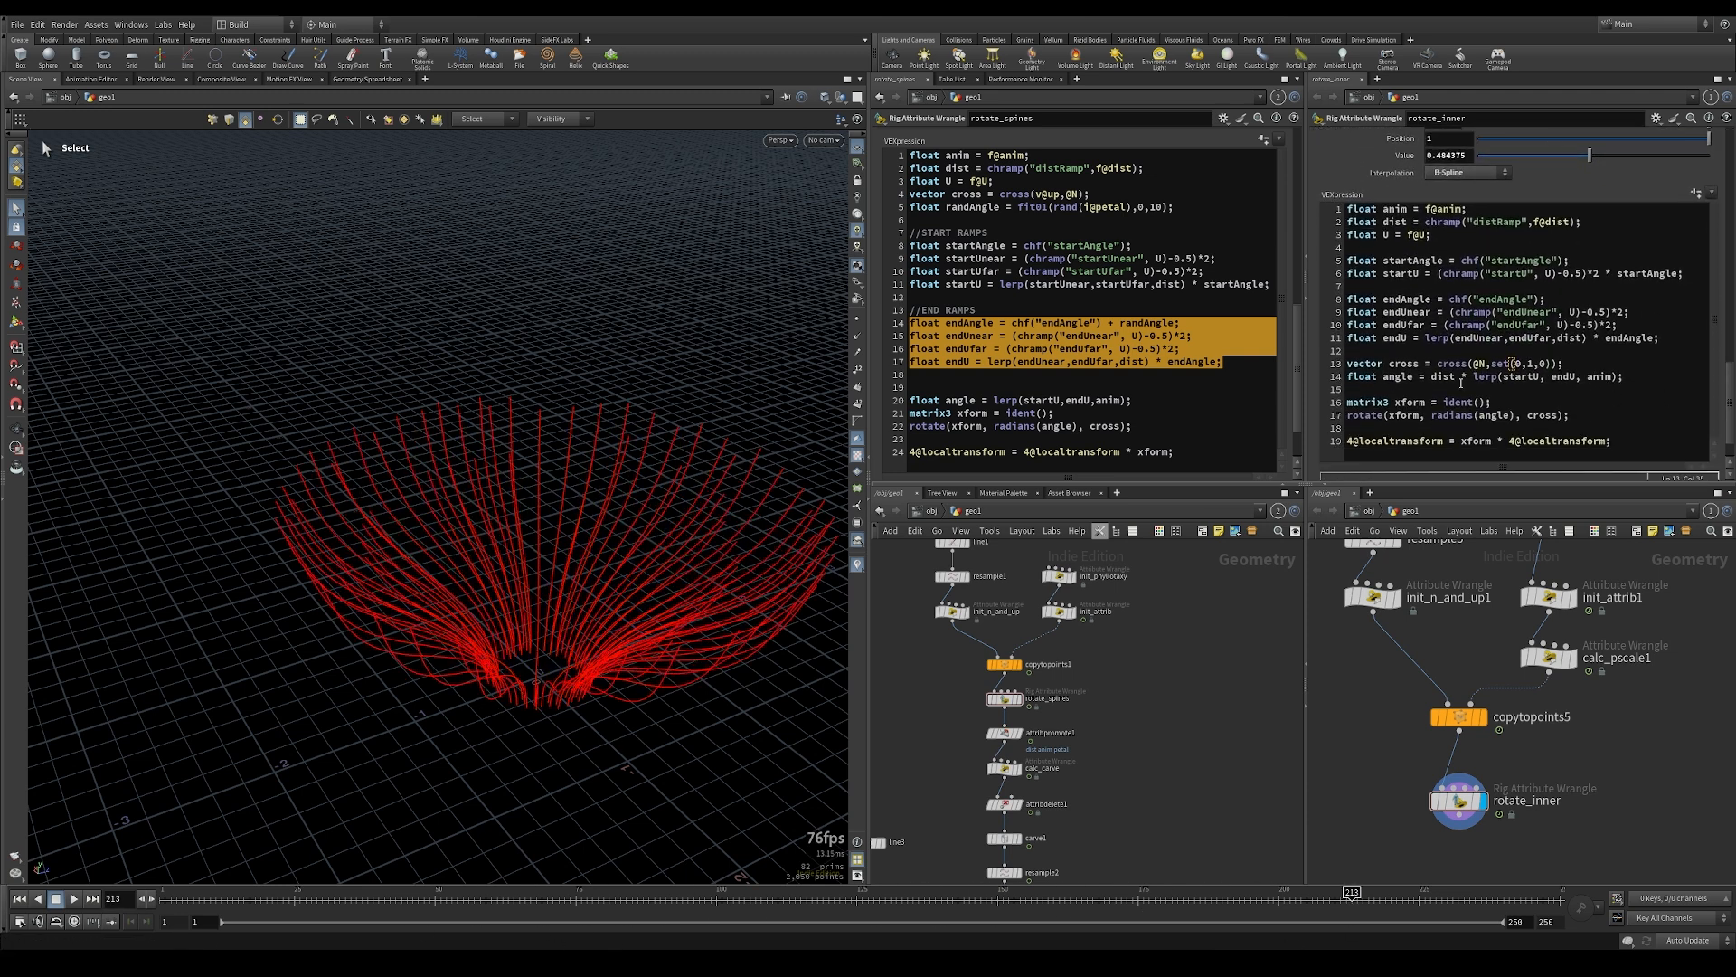
drag(1430, 376, 1632, 376)
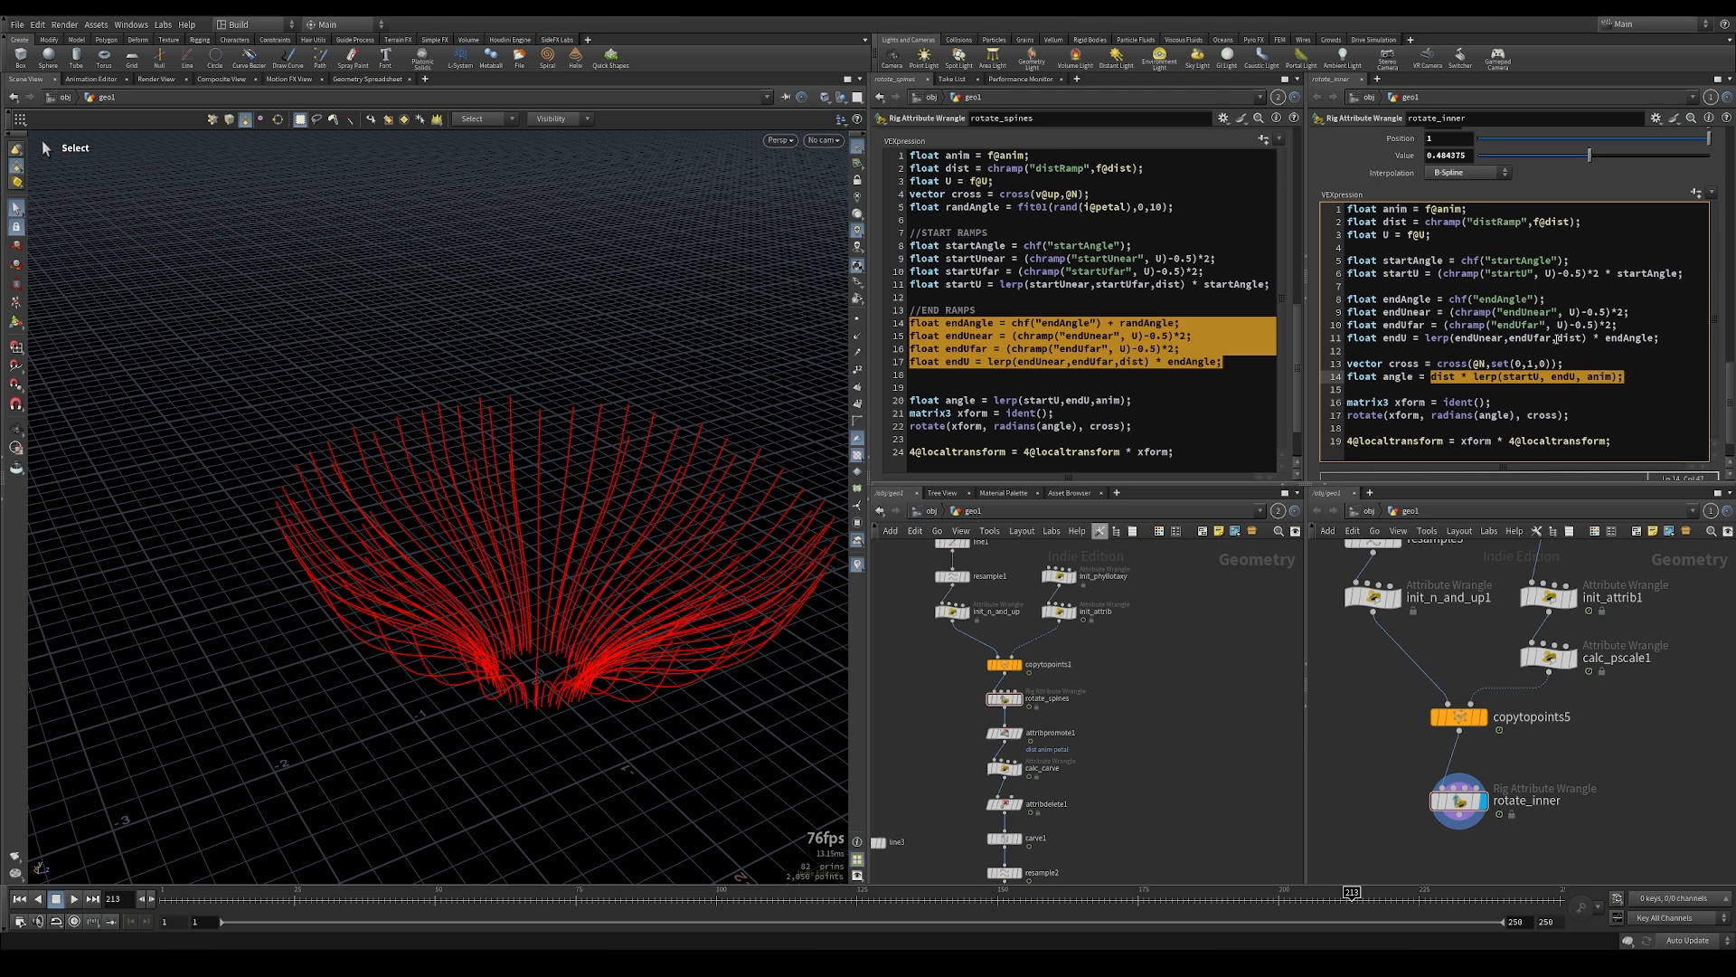
drag(1556, 338, 1581, 339)
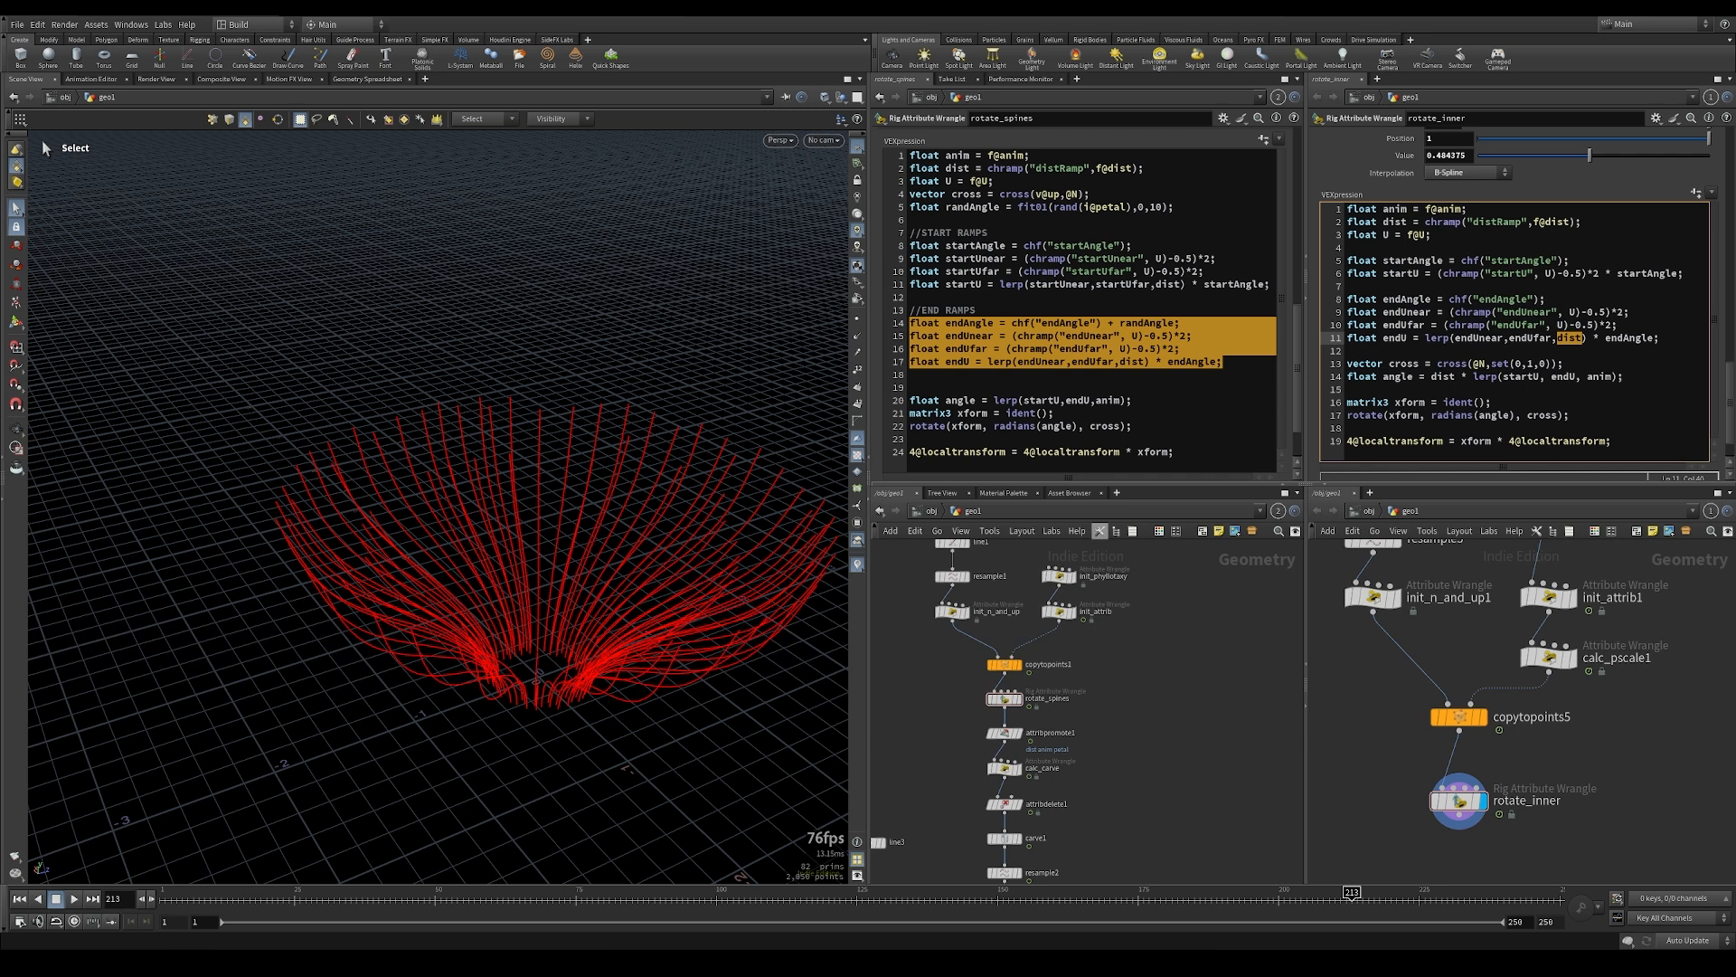
click(1567, 338)
drag(1556, 340, 1574, 340)
text(chramp)
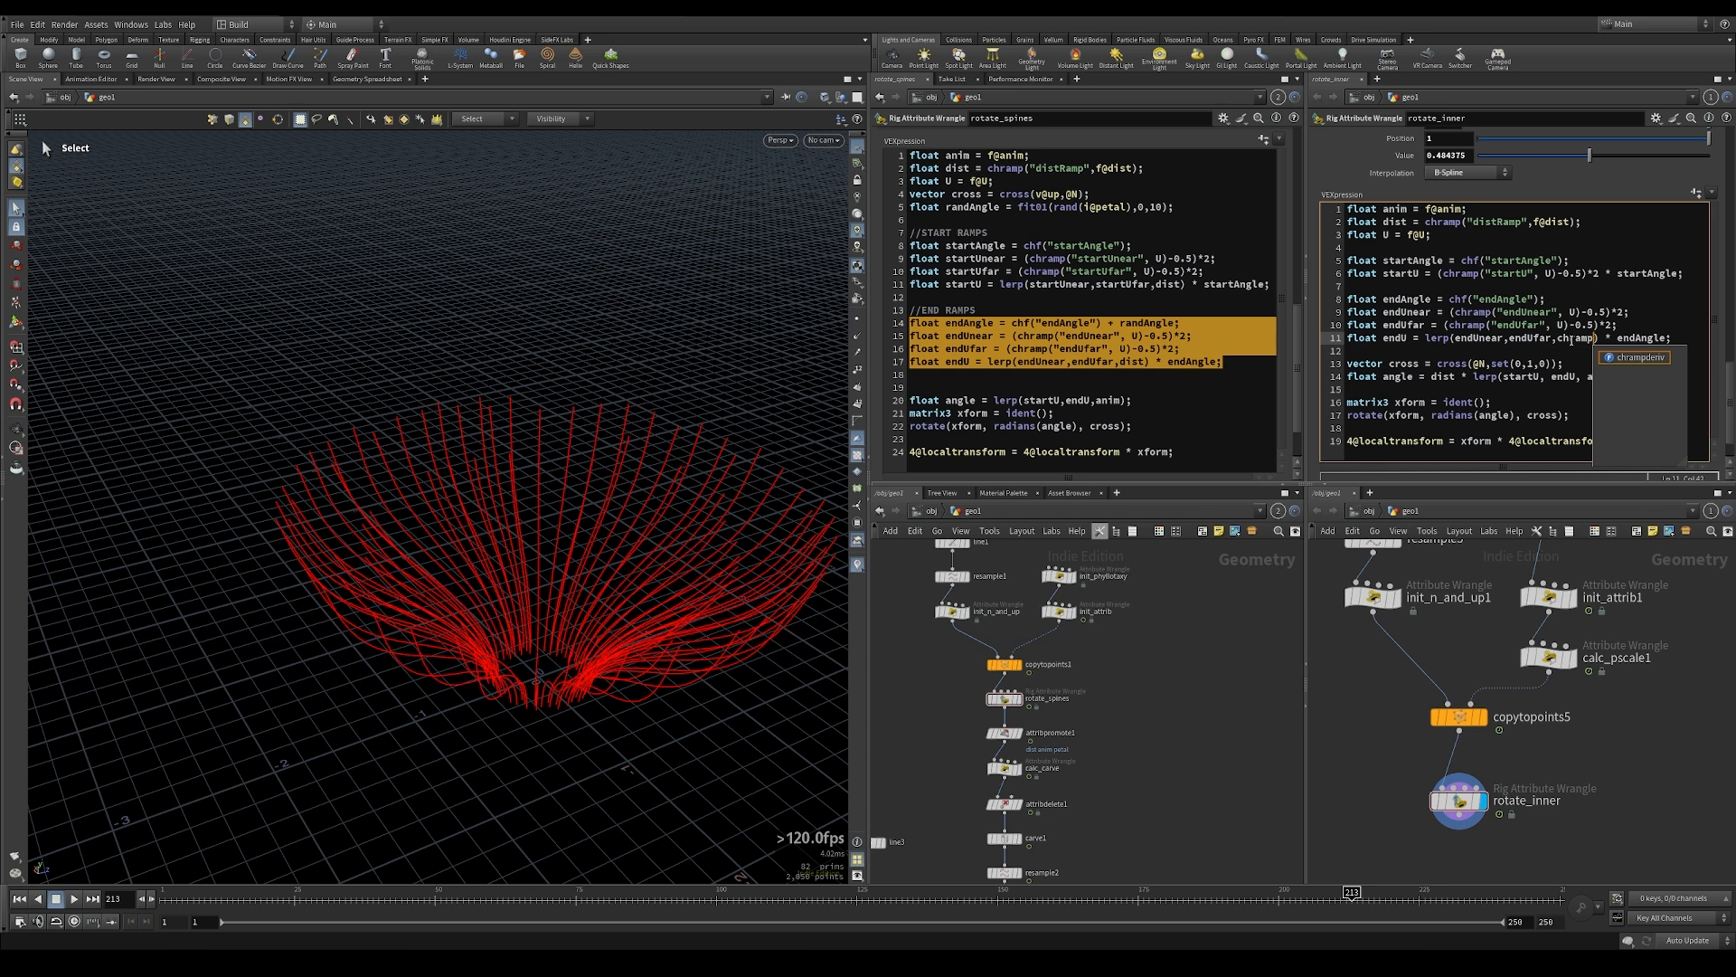
text((")
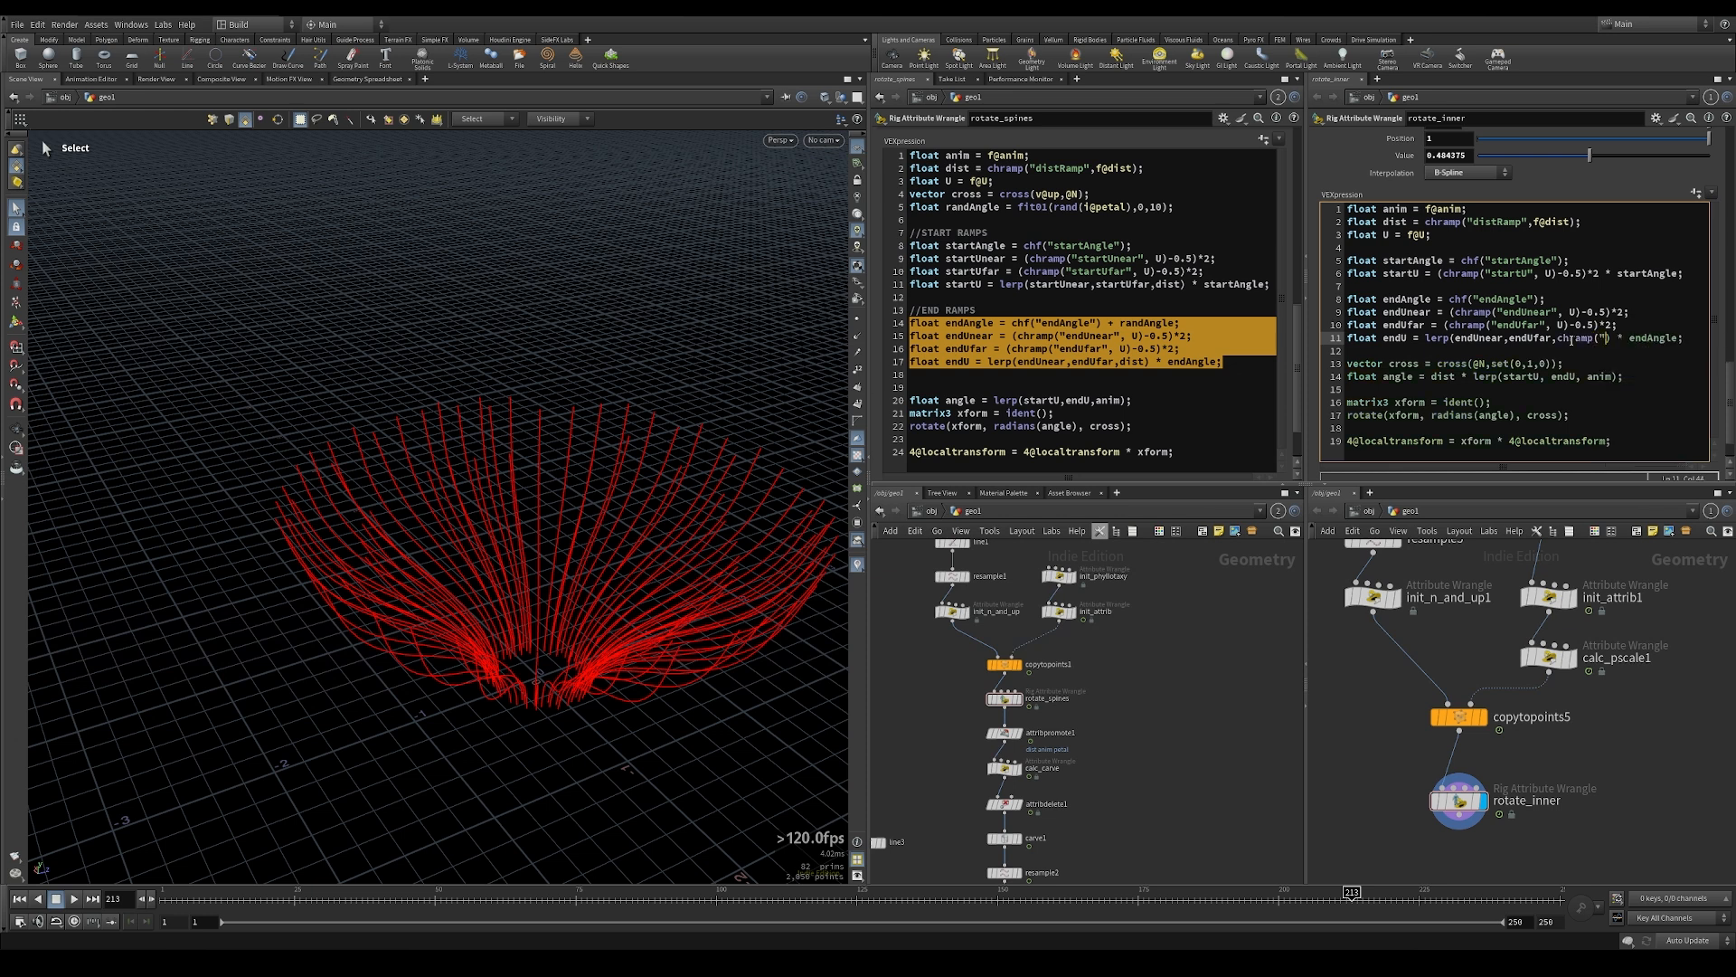
text(endDistRamp)
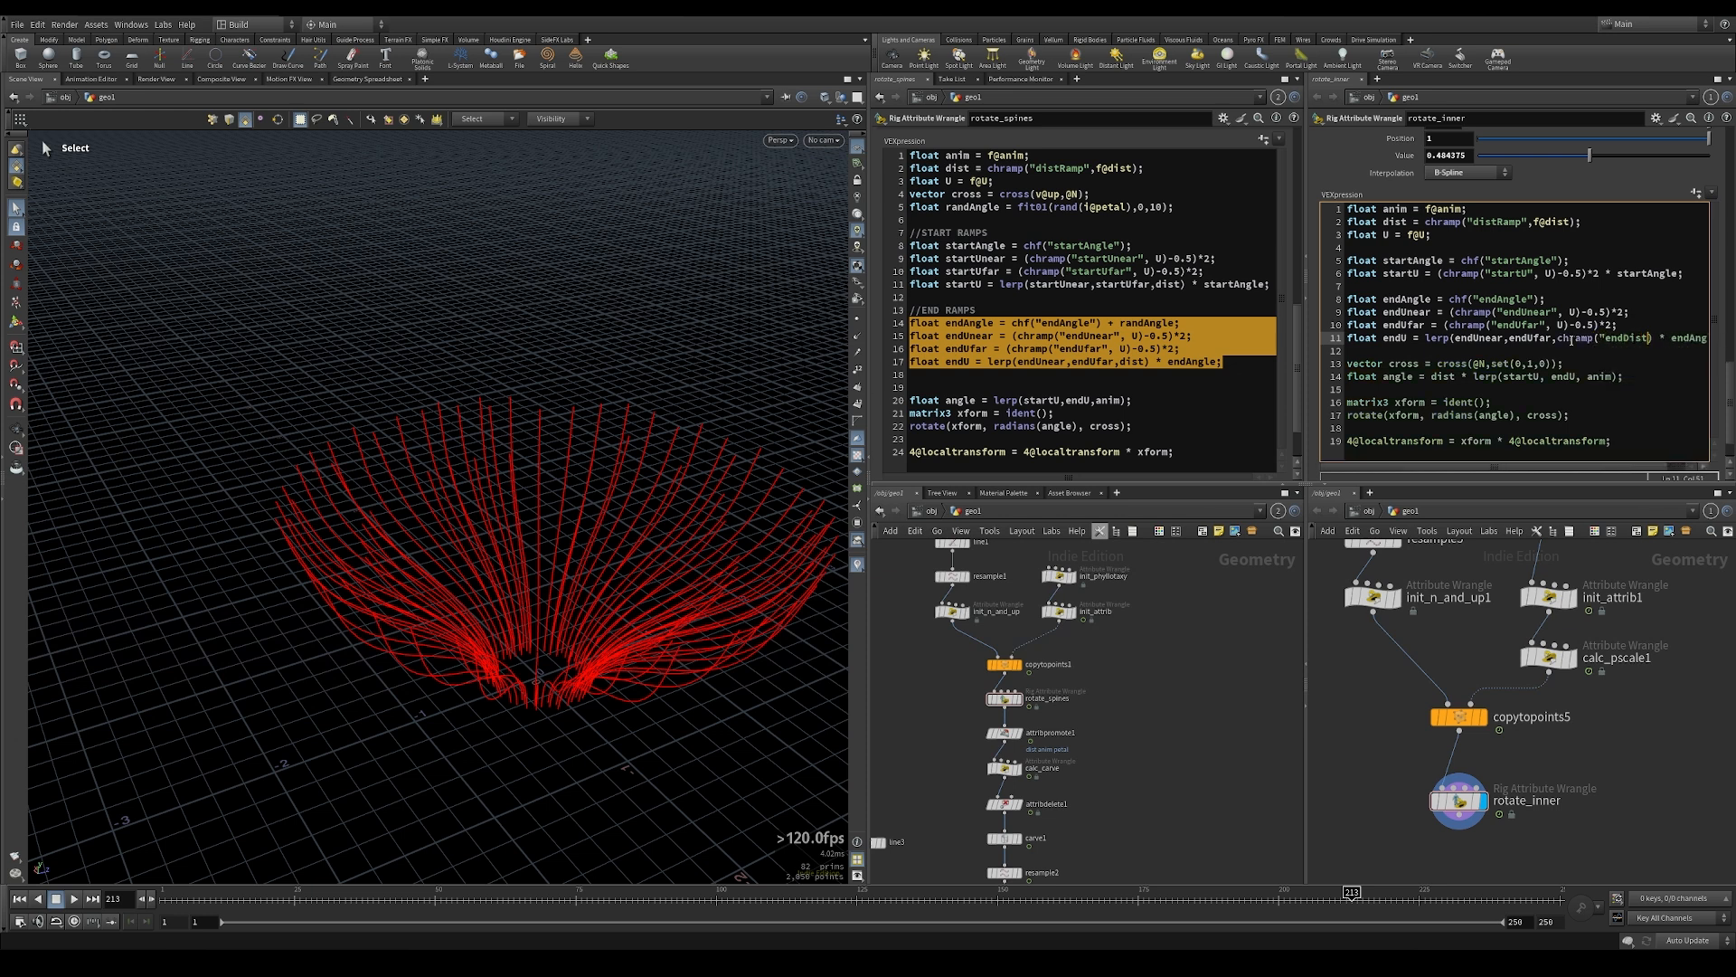
text(",)
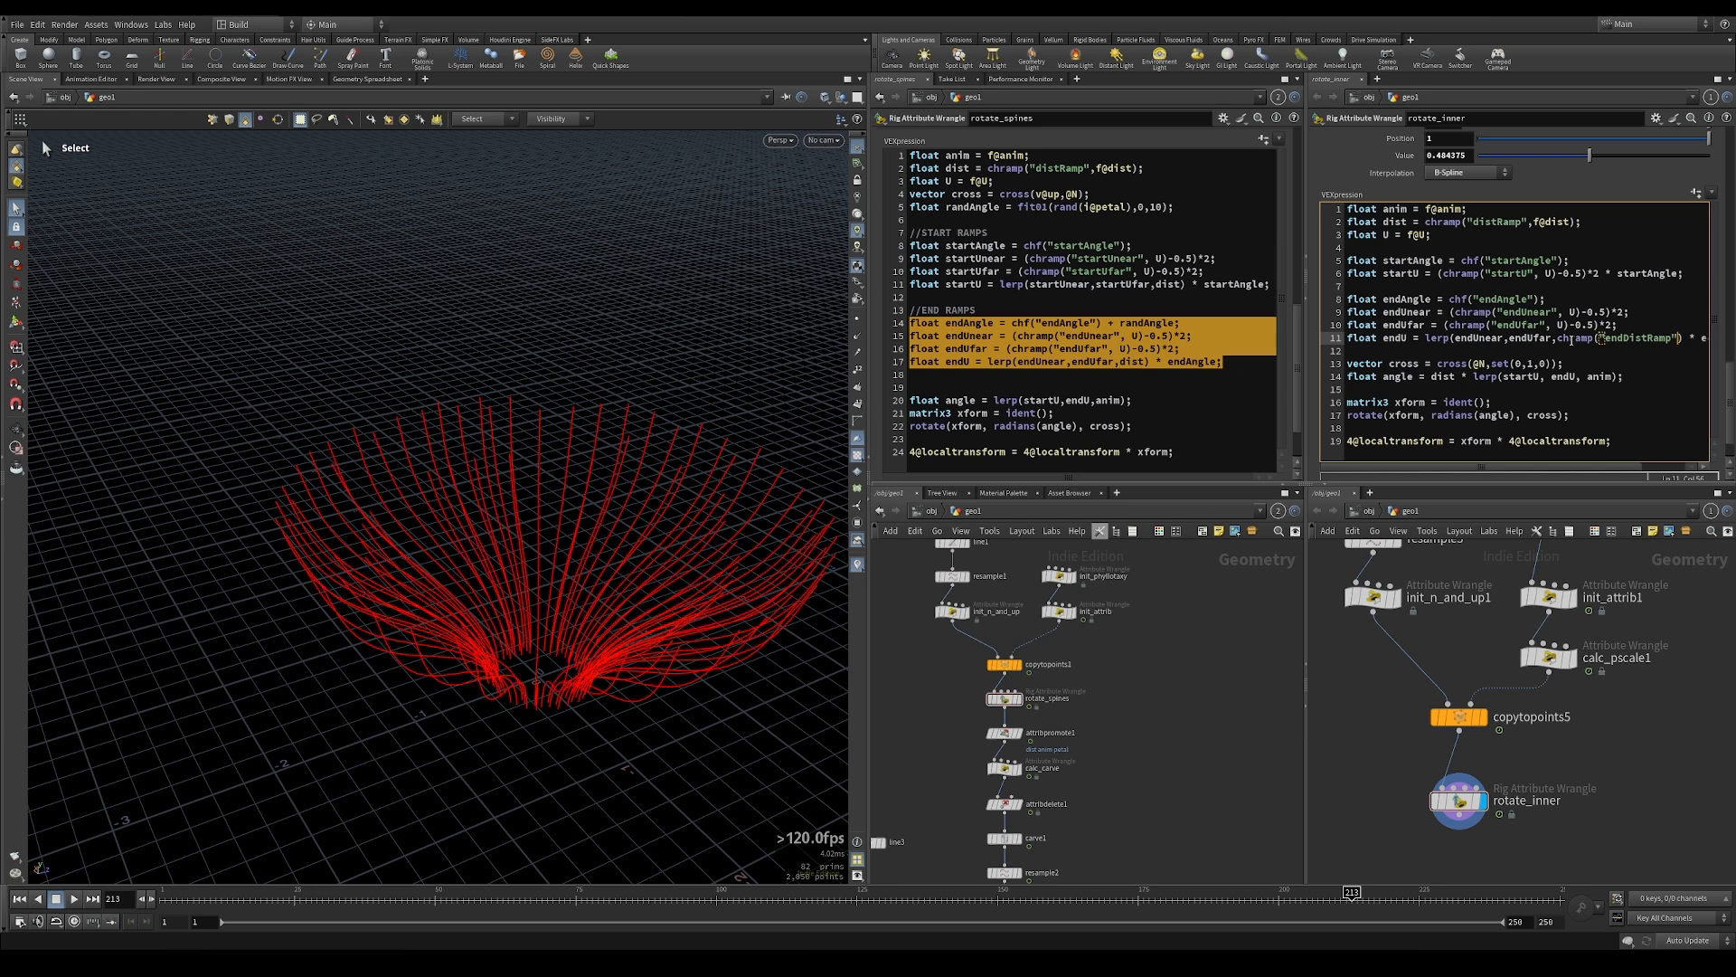
text( f@dist))
drag(1581, 468, 1643, 469)
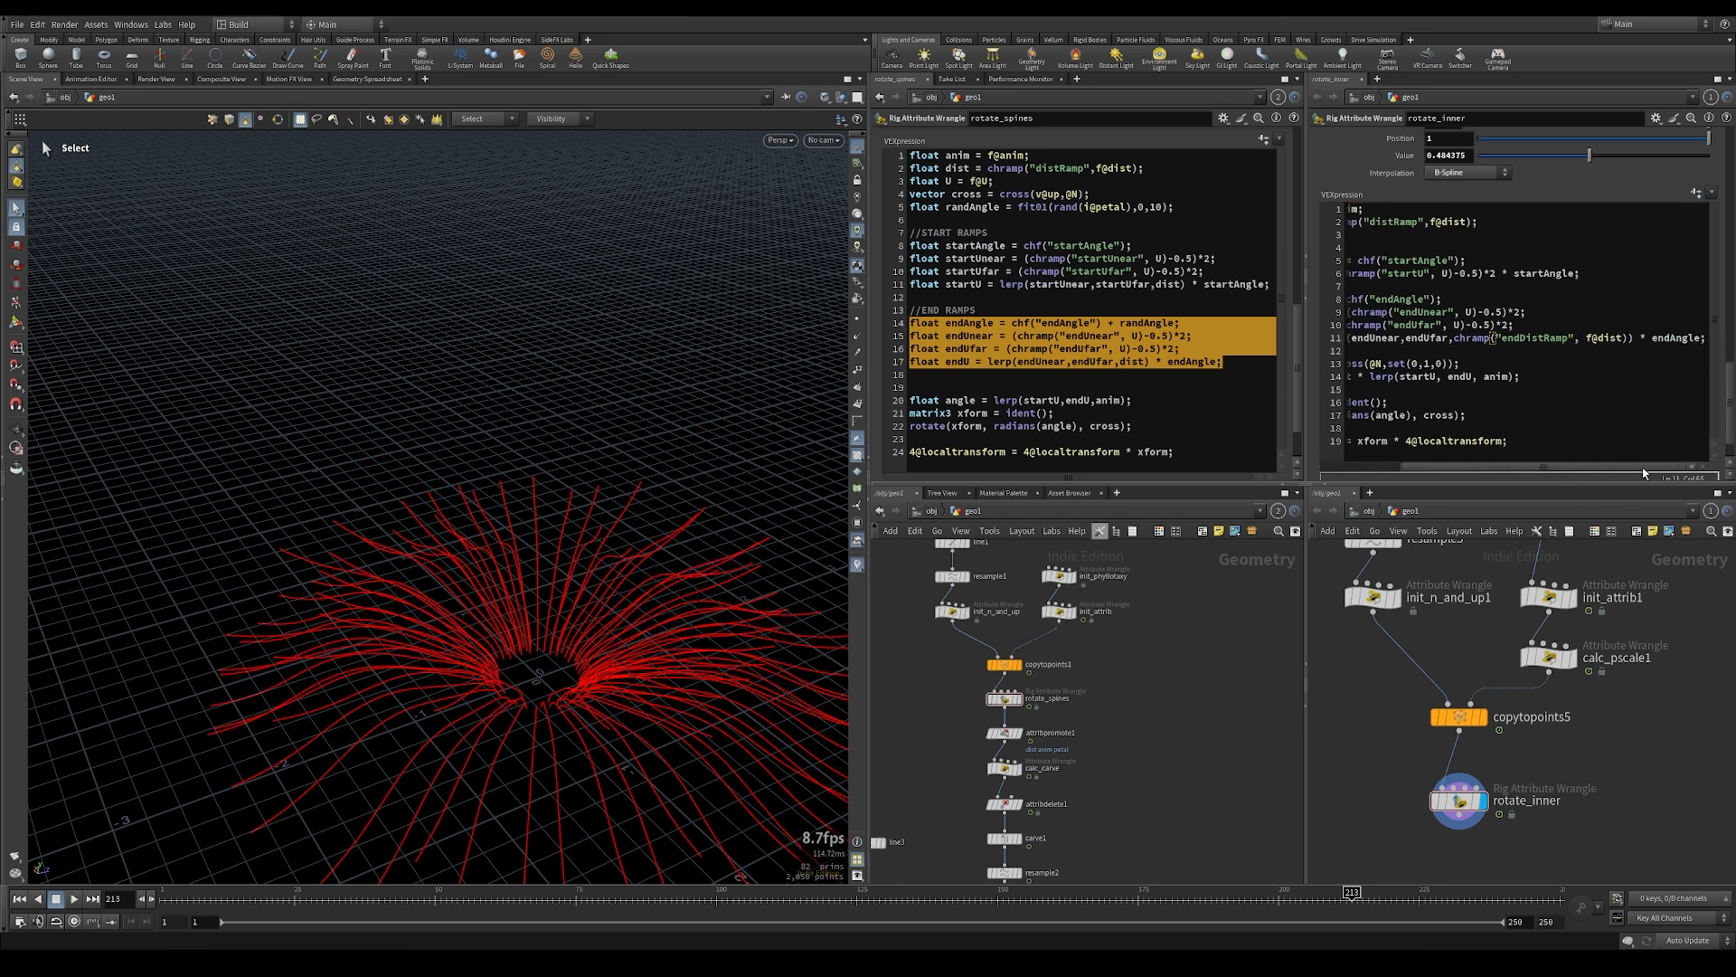
Close the extra rotate_spines parameter view and the second network view with their neighbouring panes, and widen the 3D viewport
click(927, 80)
click(915, 80)
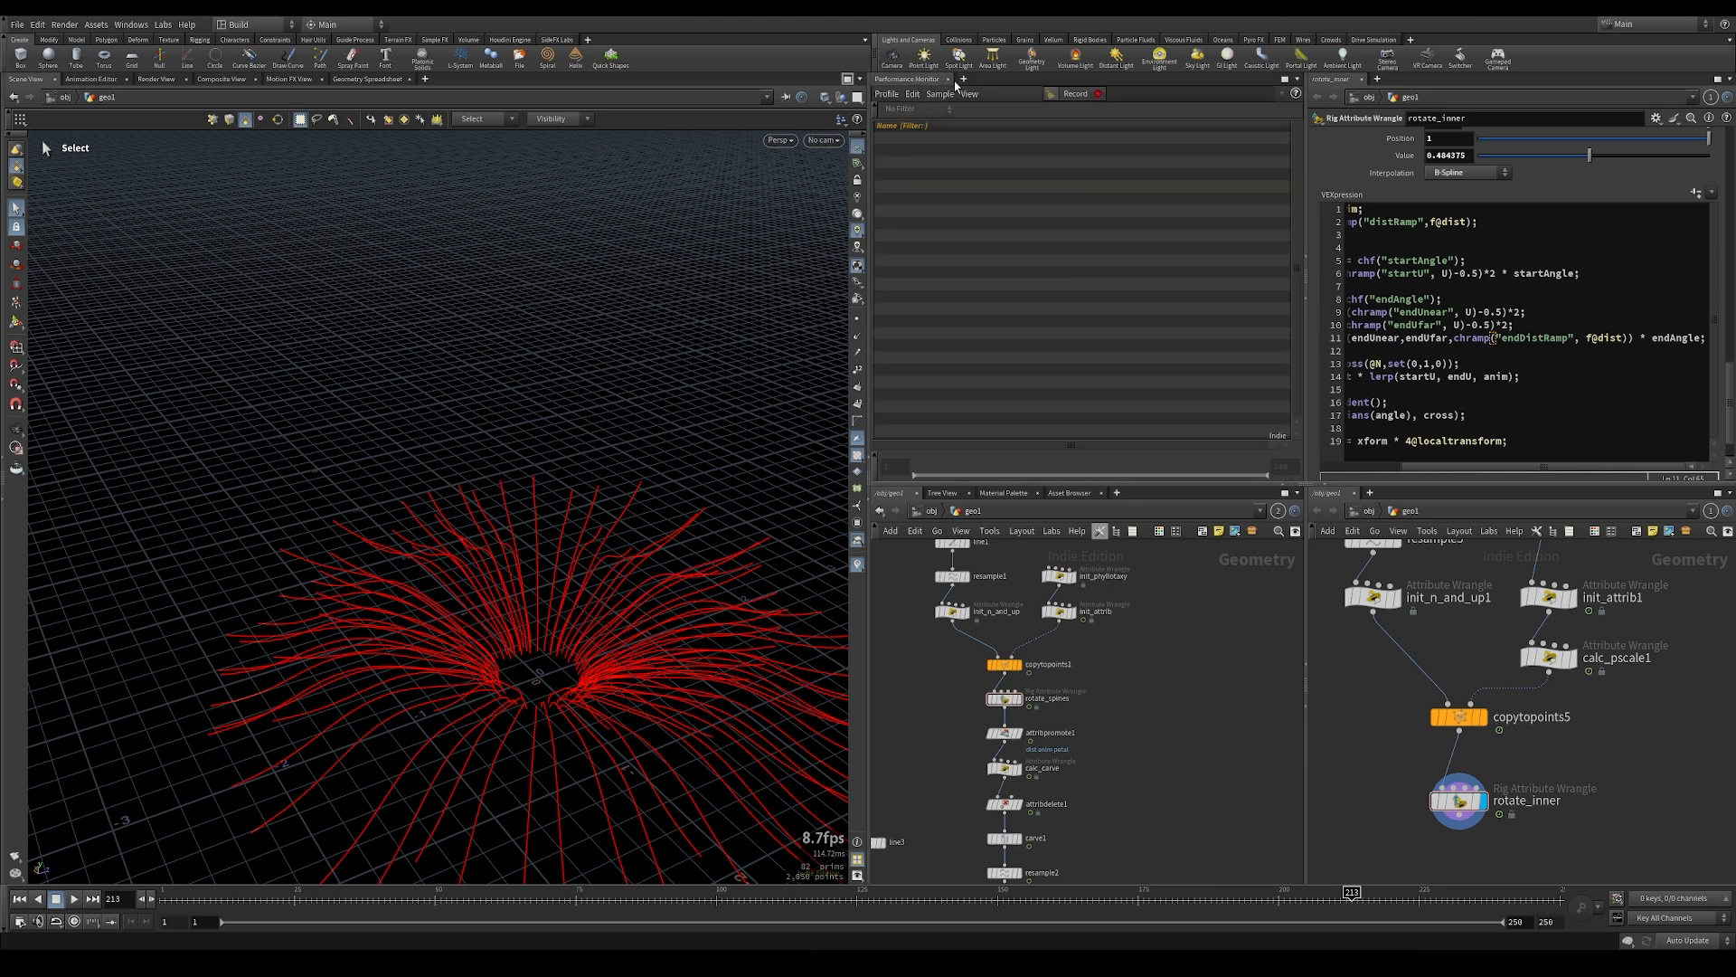
click(948, 79)
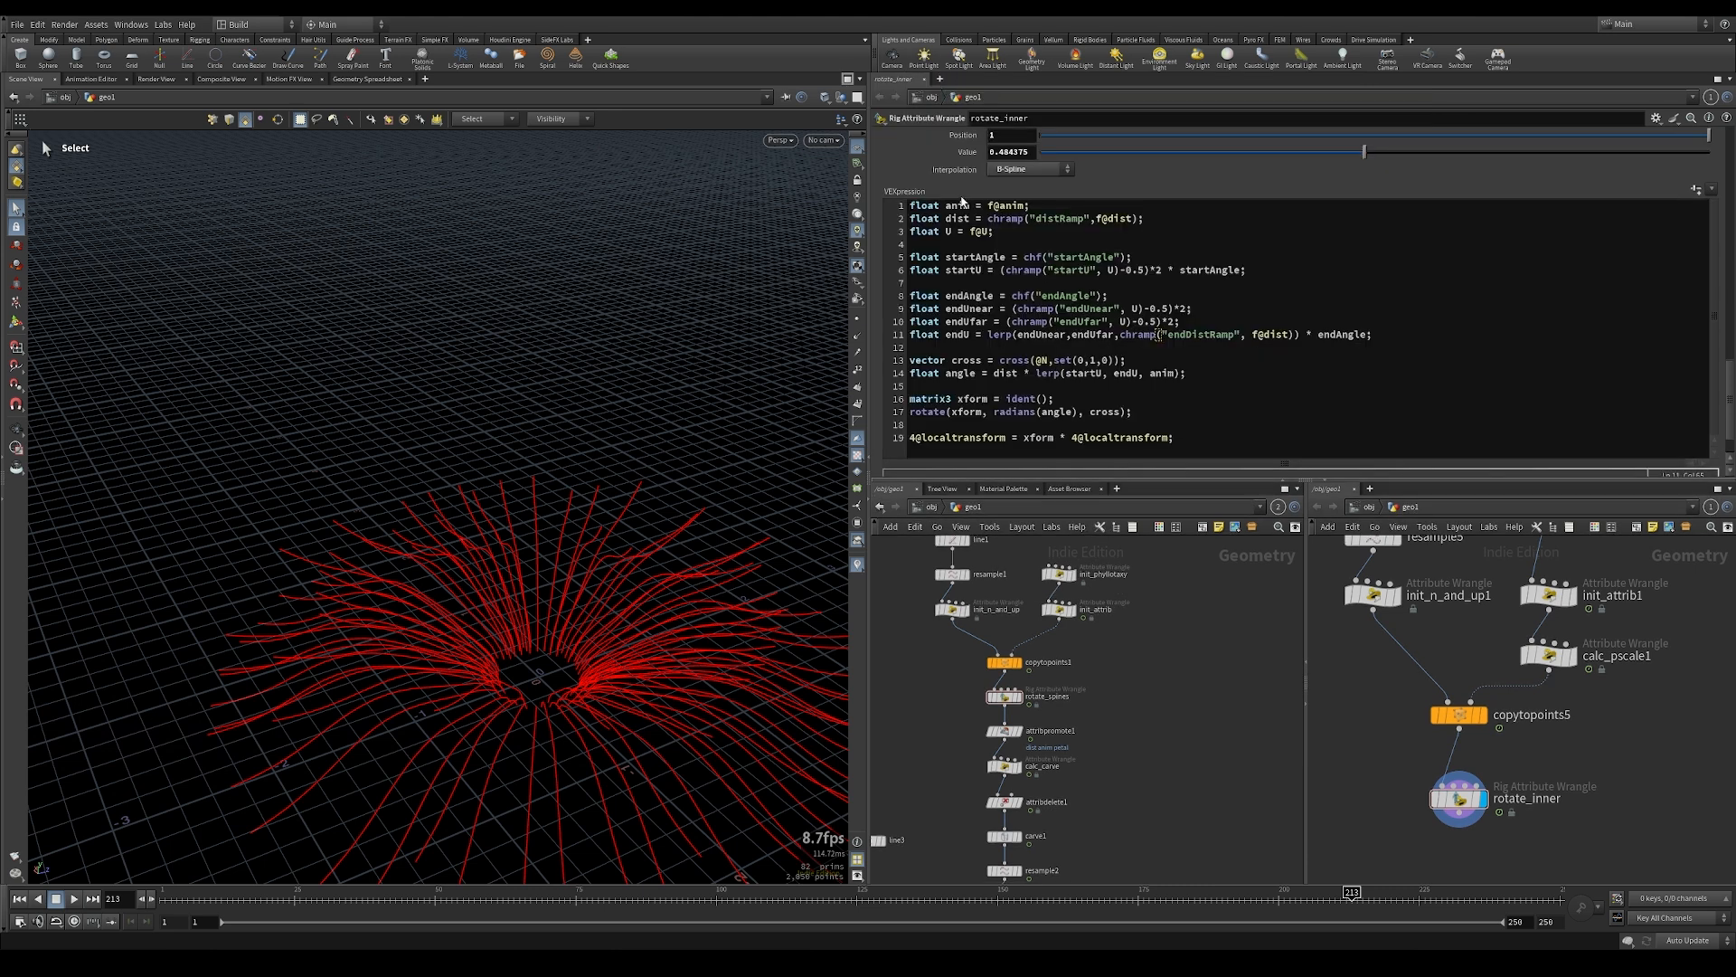
click(917, 490)
click(917, 490)
click(933, 490)
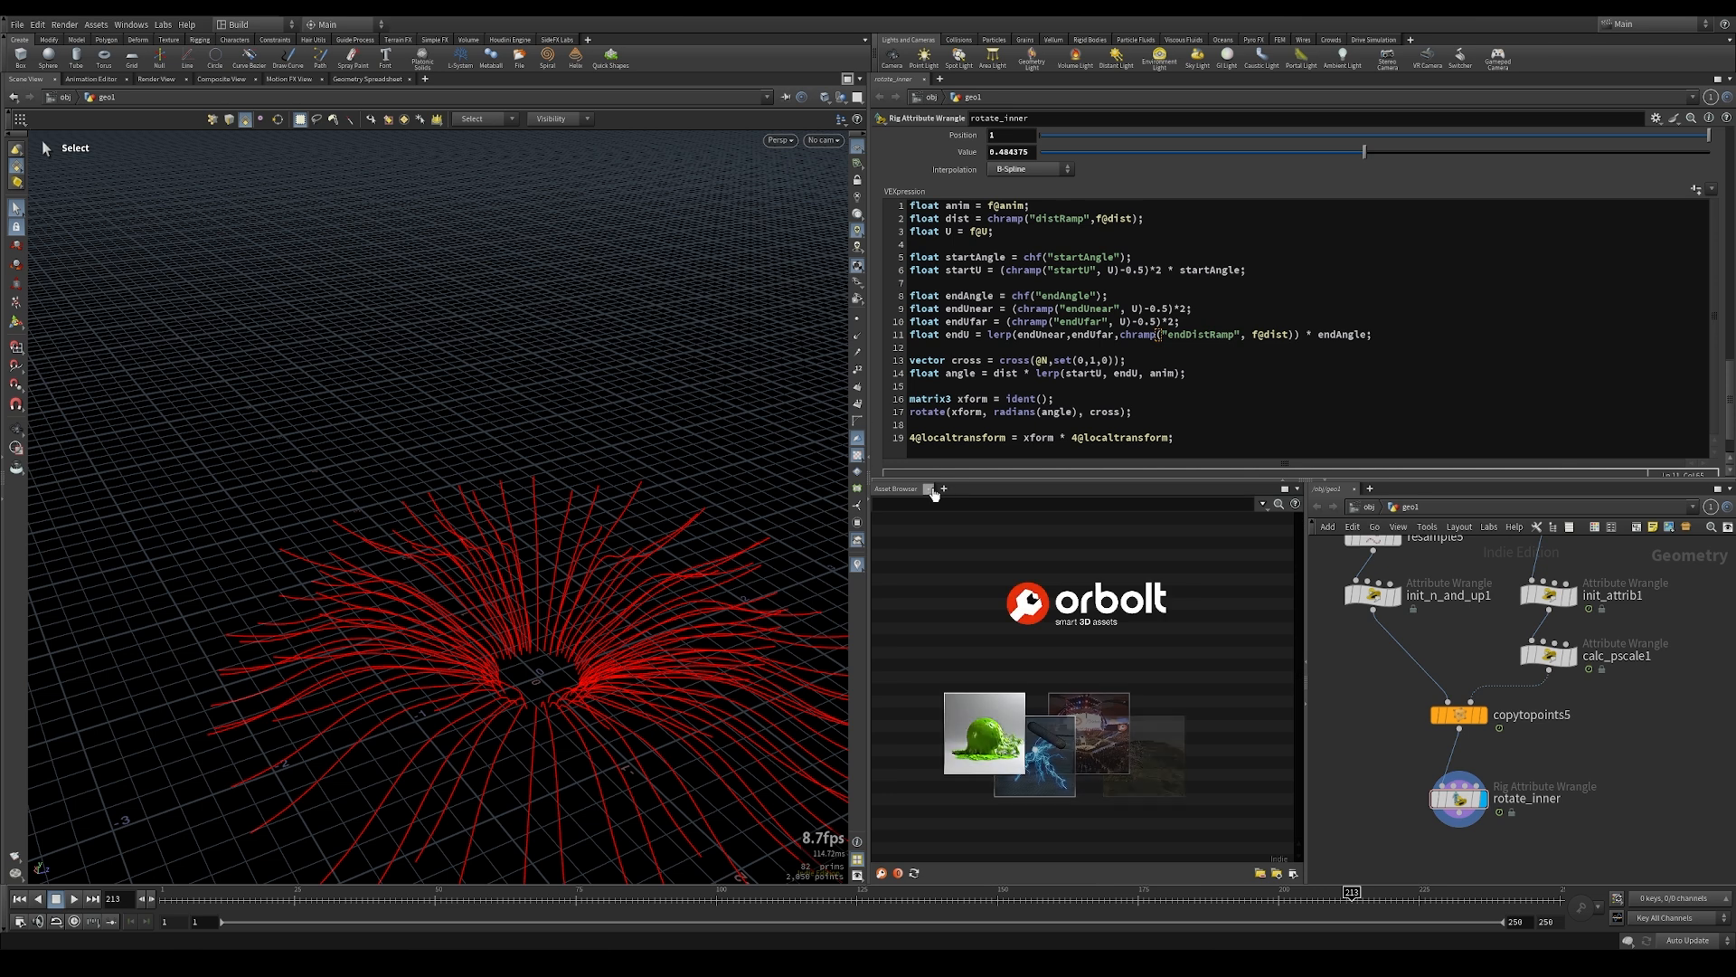
click(931, 490)
drag(867, 614, 927, 614)
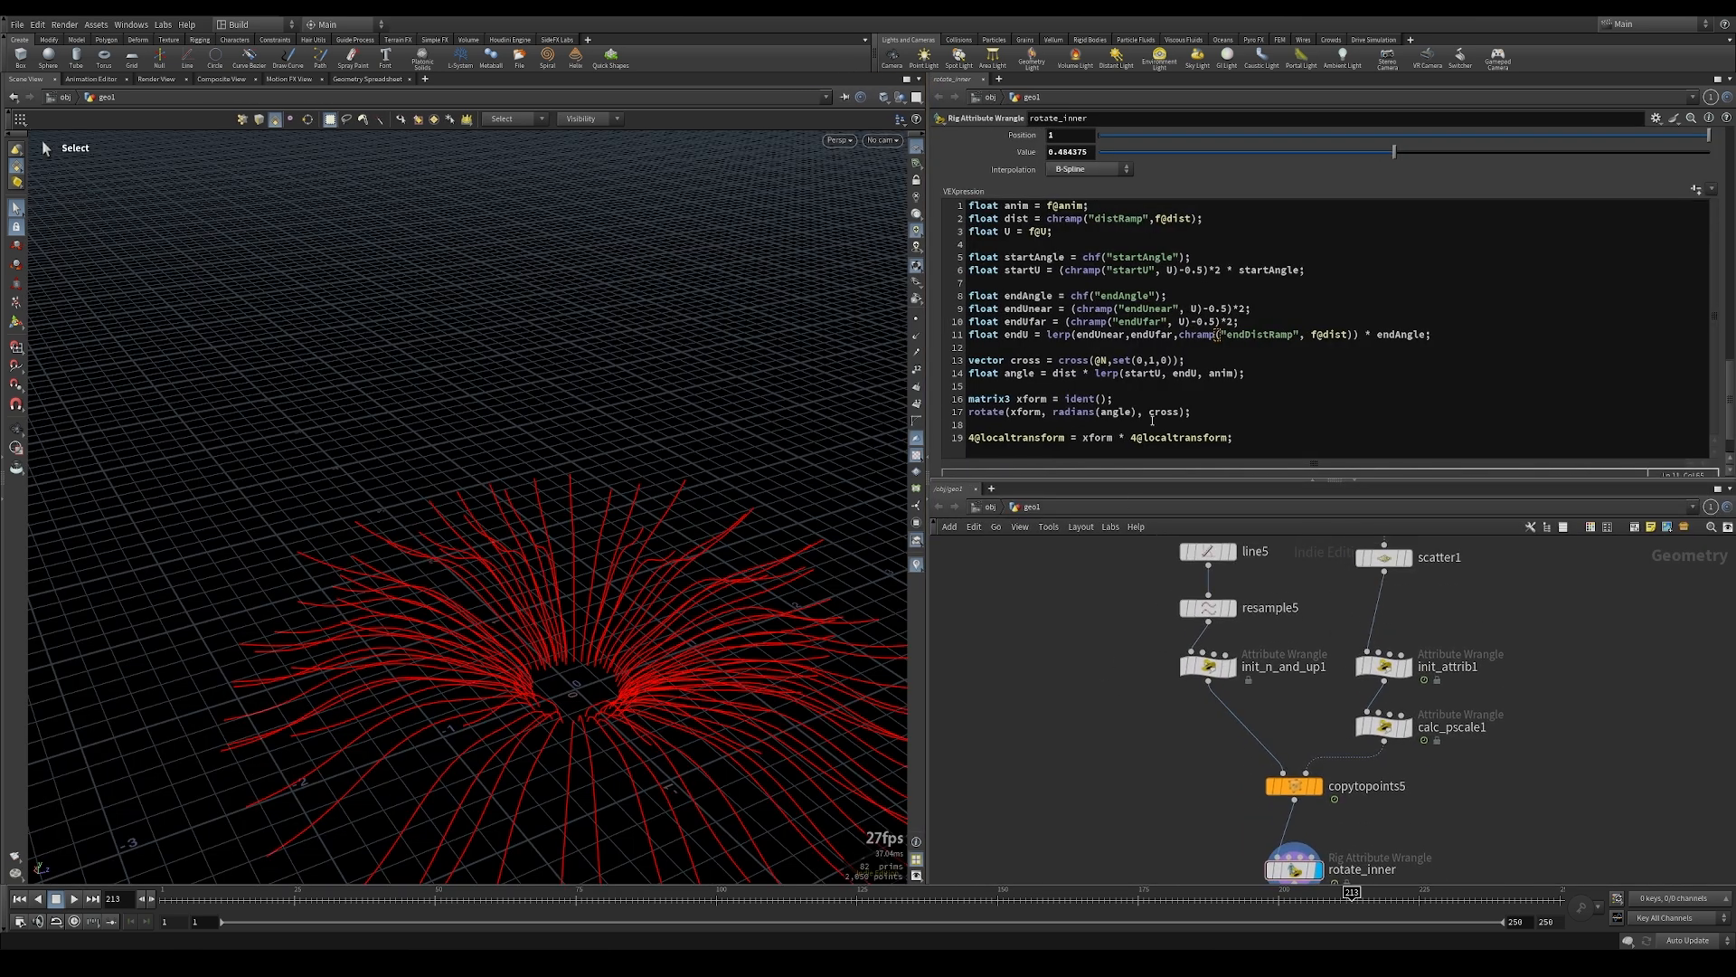
Create the endDistRamp parameter on rotate_inner and bring its end point to value 0 at about position 0.8
middle_drag(1539, 758, 1553, 647)
click(1309, 760)
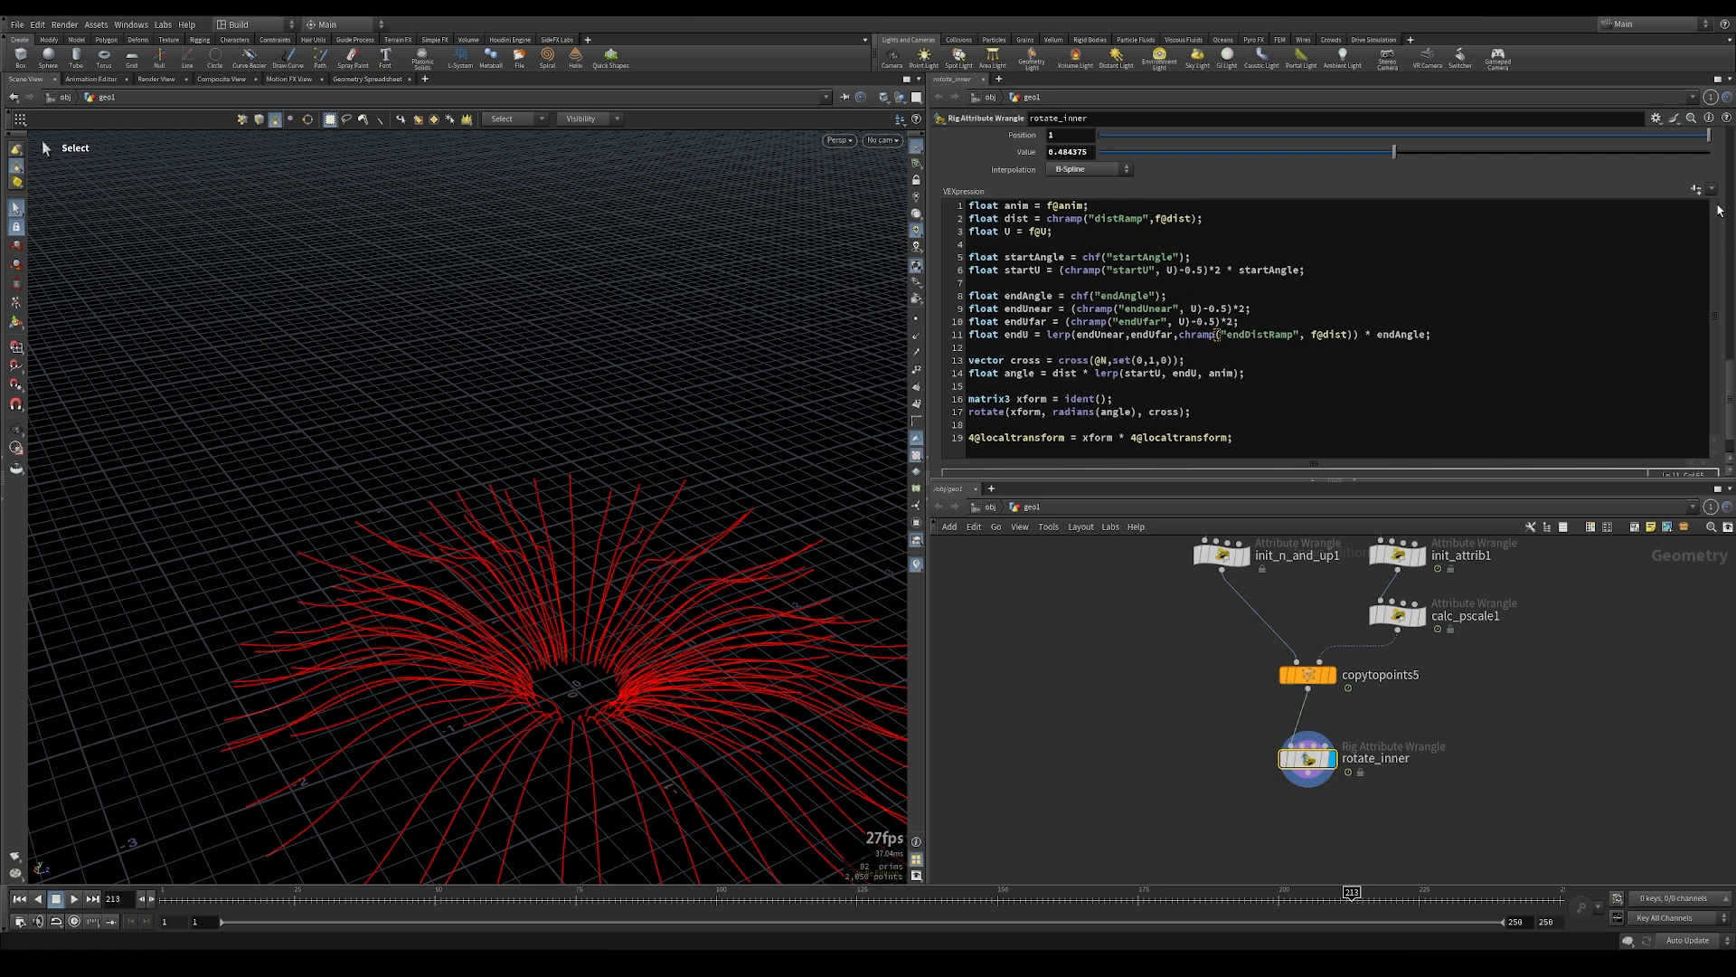
click(1696, 190)
drag(1727, 183, 1490, 403)
click(965, 307)
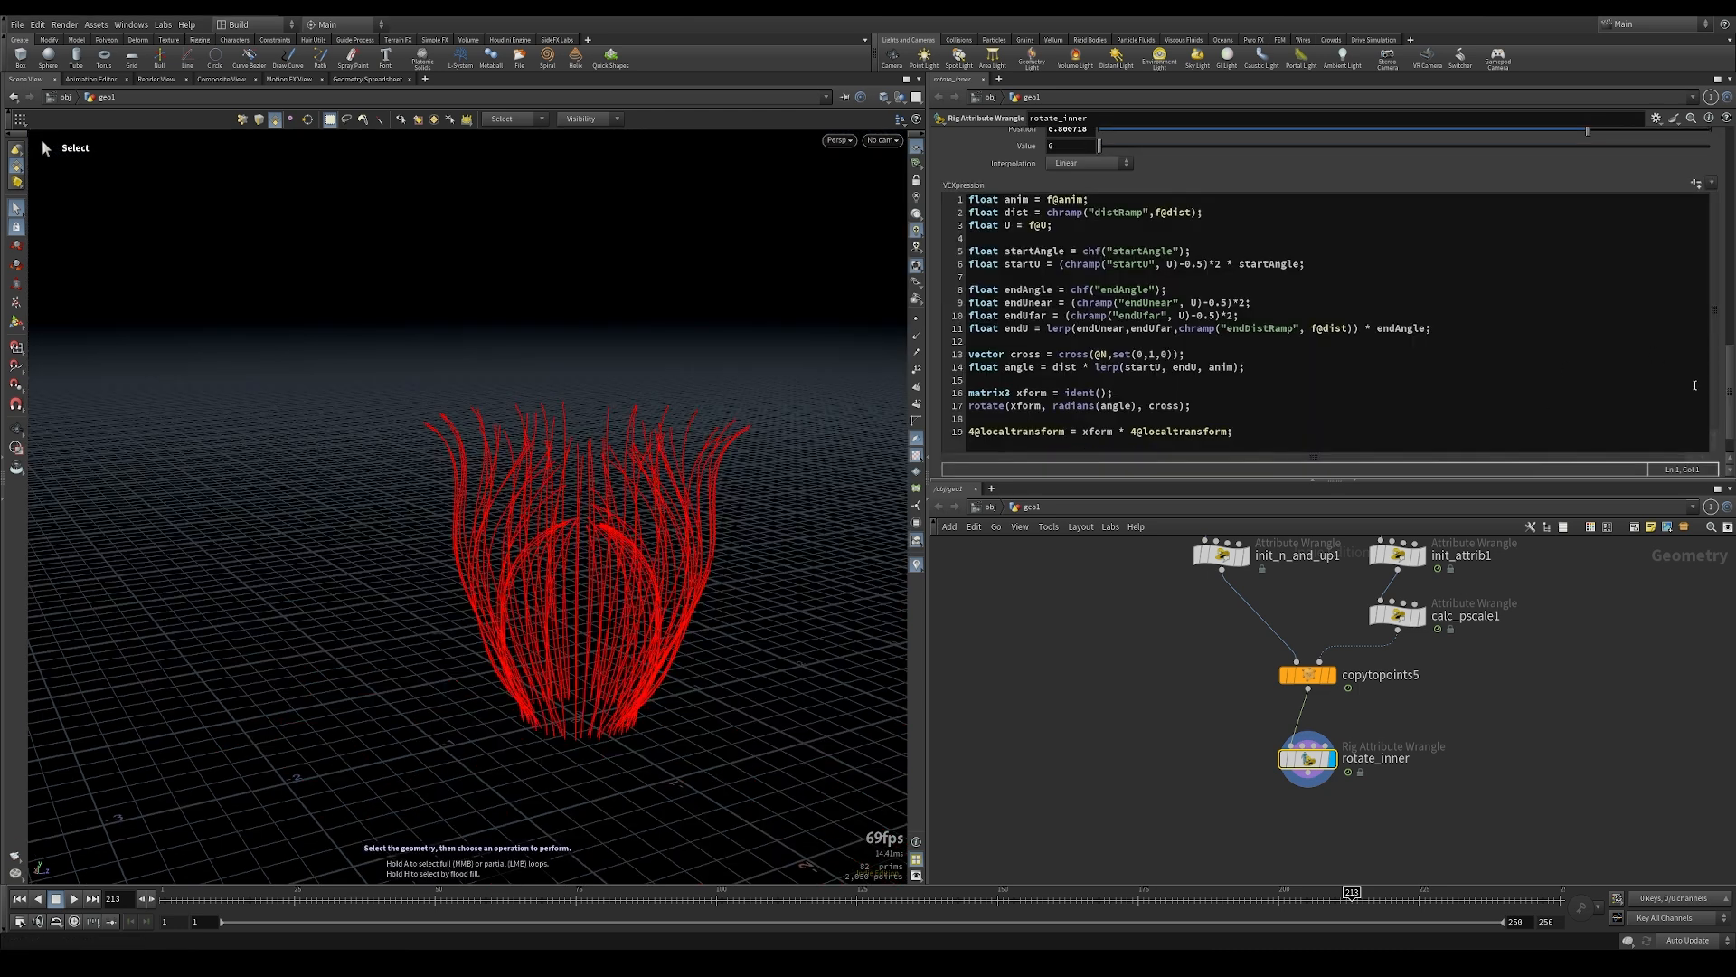
Expand the endUnear ramp and enlarge the parameter pane to show both end ramps at full size
drag(1730, 400, 1732, 334)
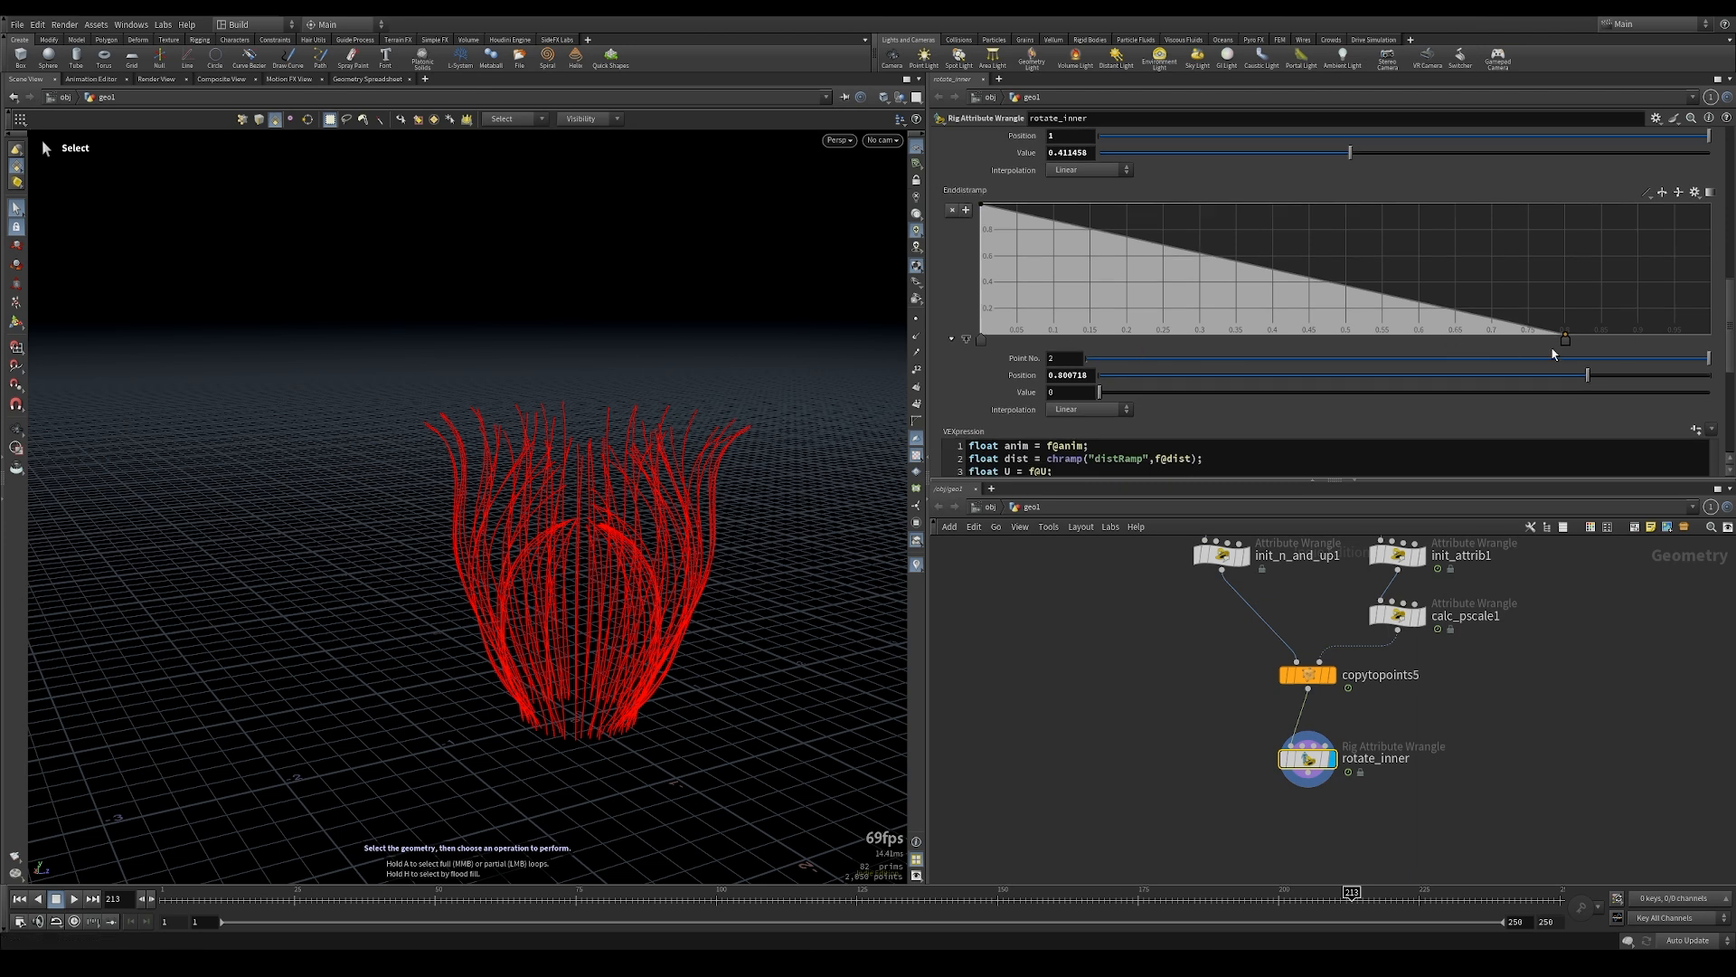
mouse_move(1570, 349)
mouse_down()
mouse_move(1707, 358)
mouse_move(1570, 371)
mouse_up()
scroll(1103, 407, up, 2)
scroll(1103, 407, up, 4)
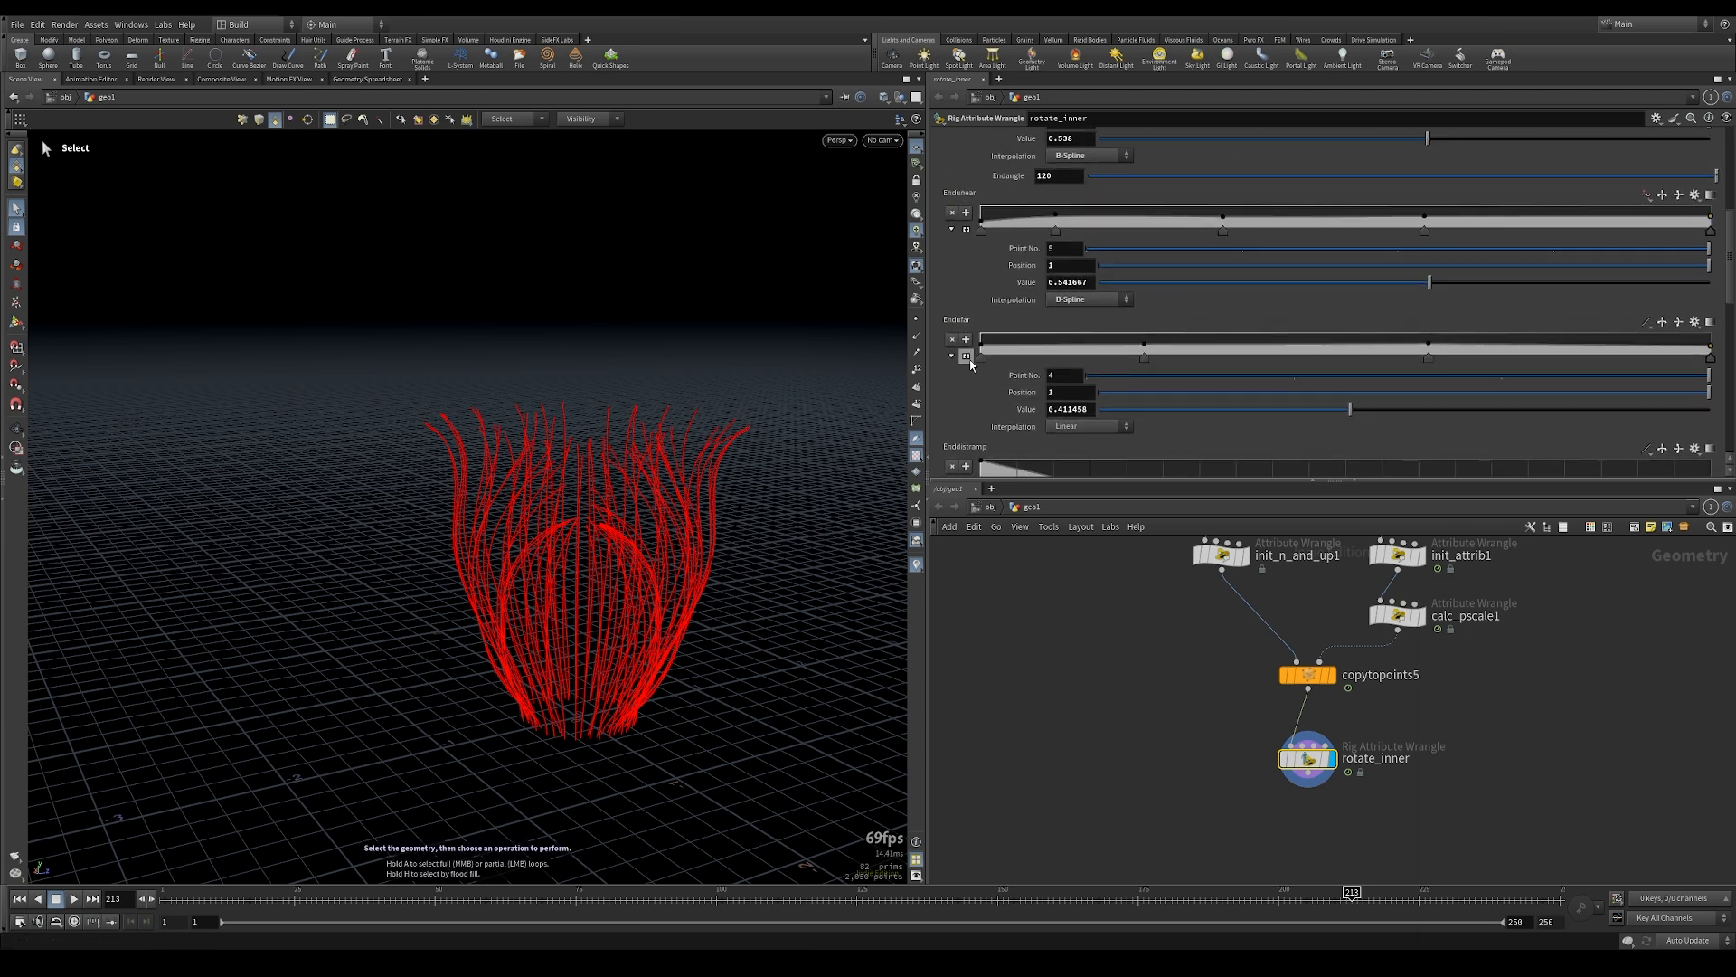
click(966, 189)
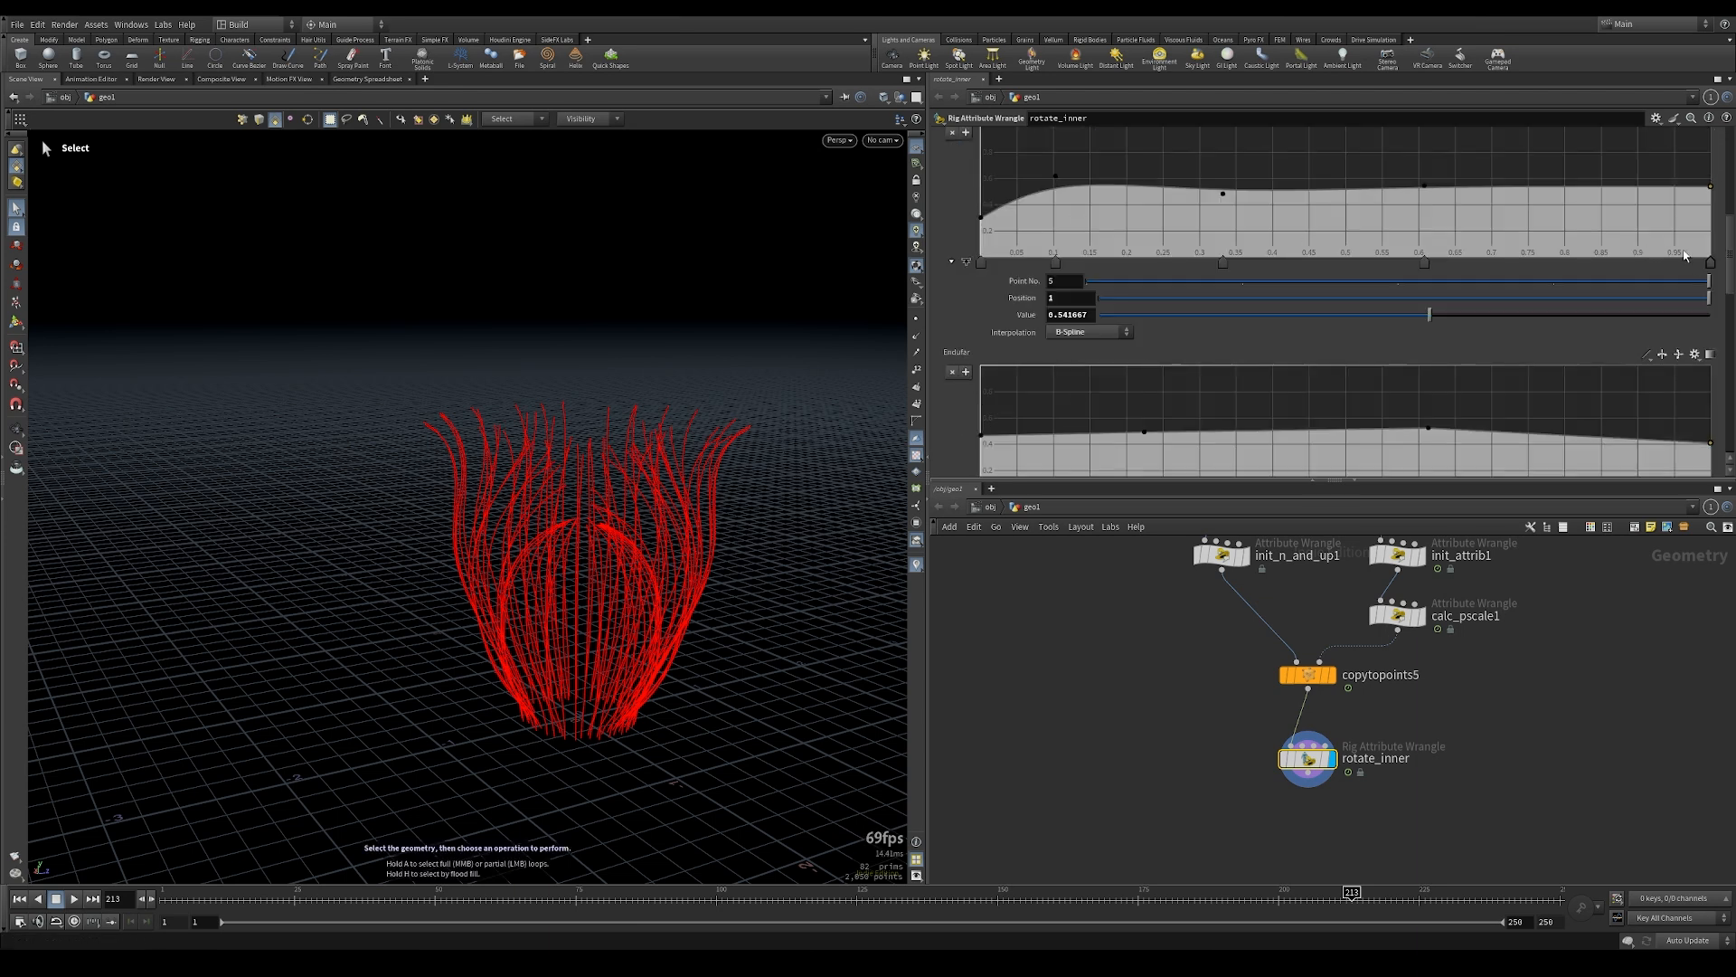
drag(1527, 480, 1527, 638)
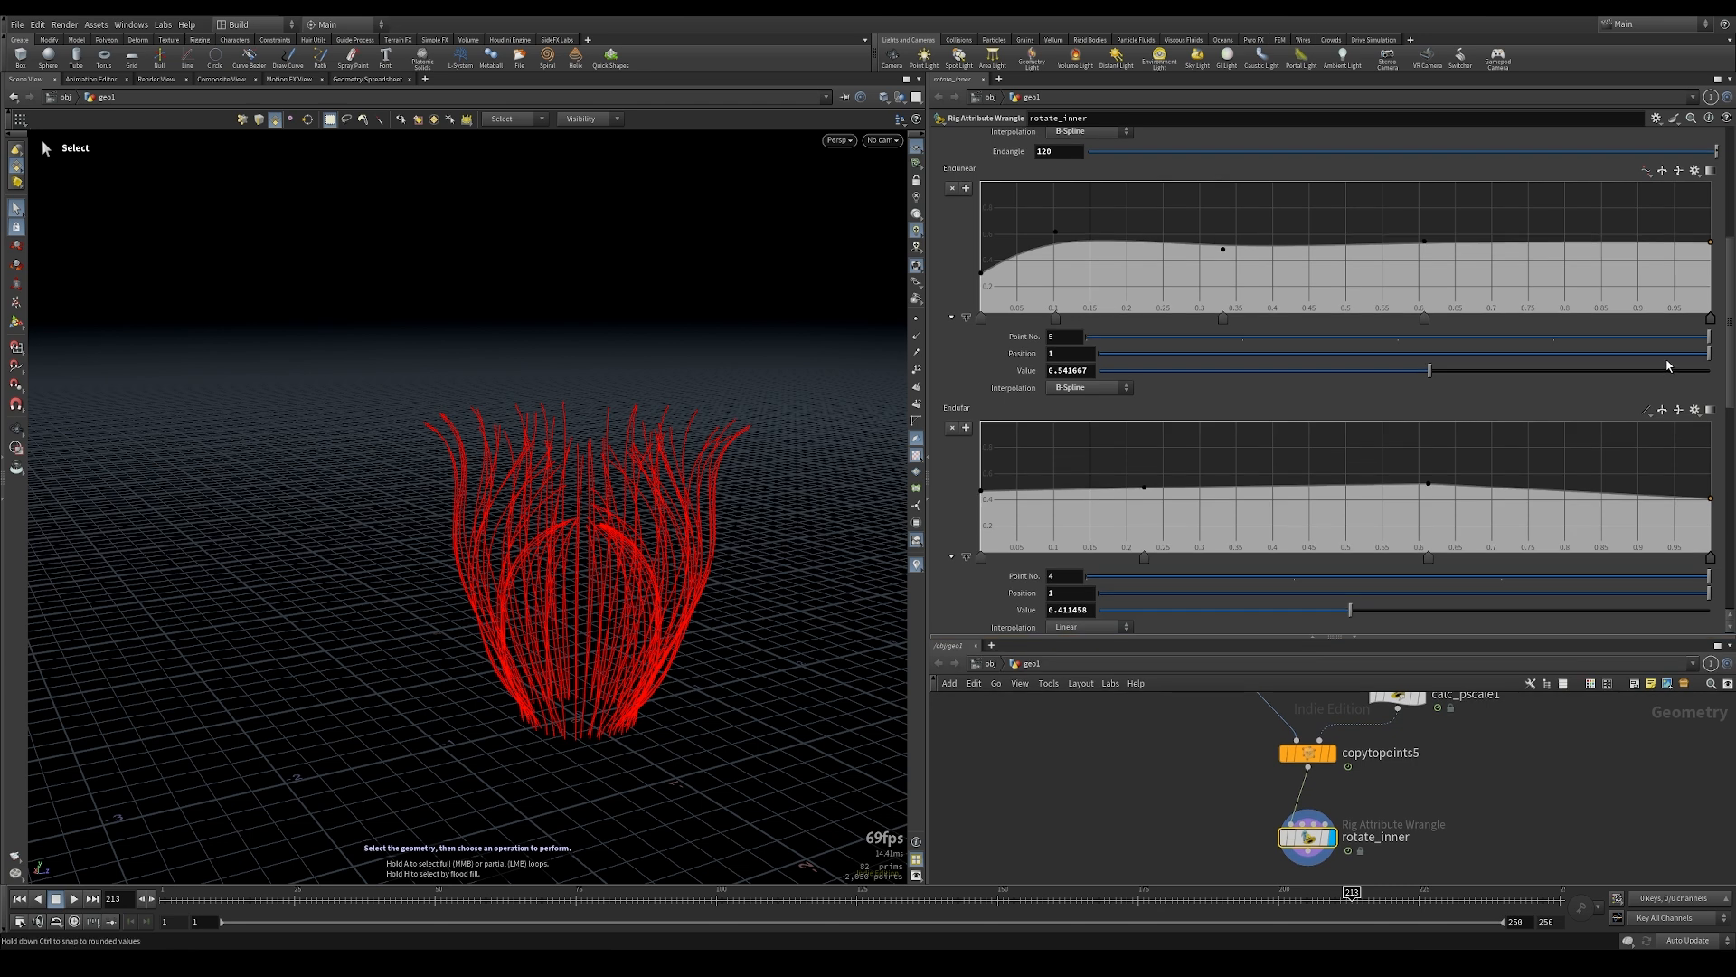
Try B-Spline interpolation on the endUfar ramp, and undo it
click(1646, 412)
click(1646, 494)
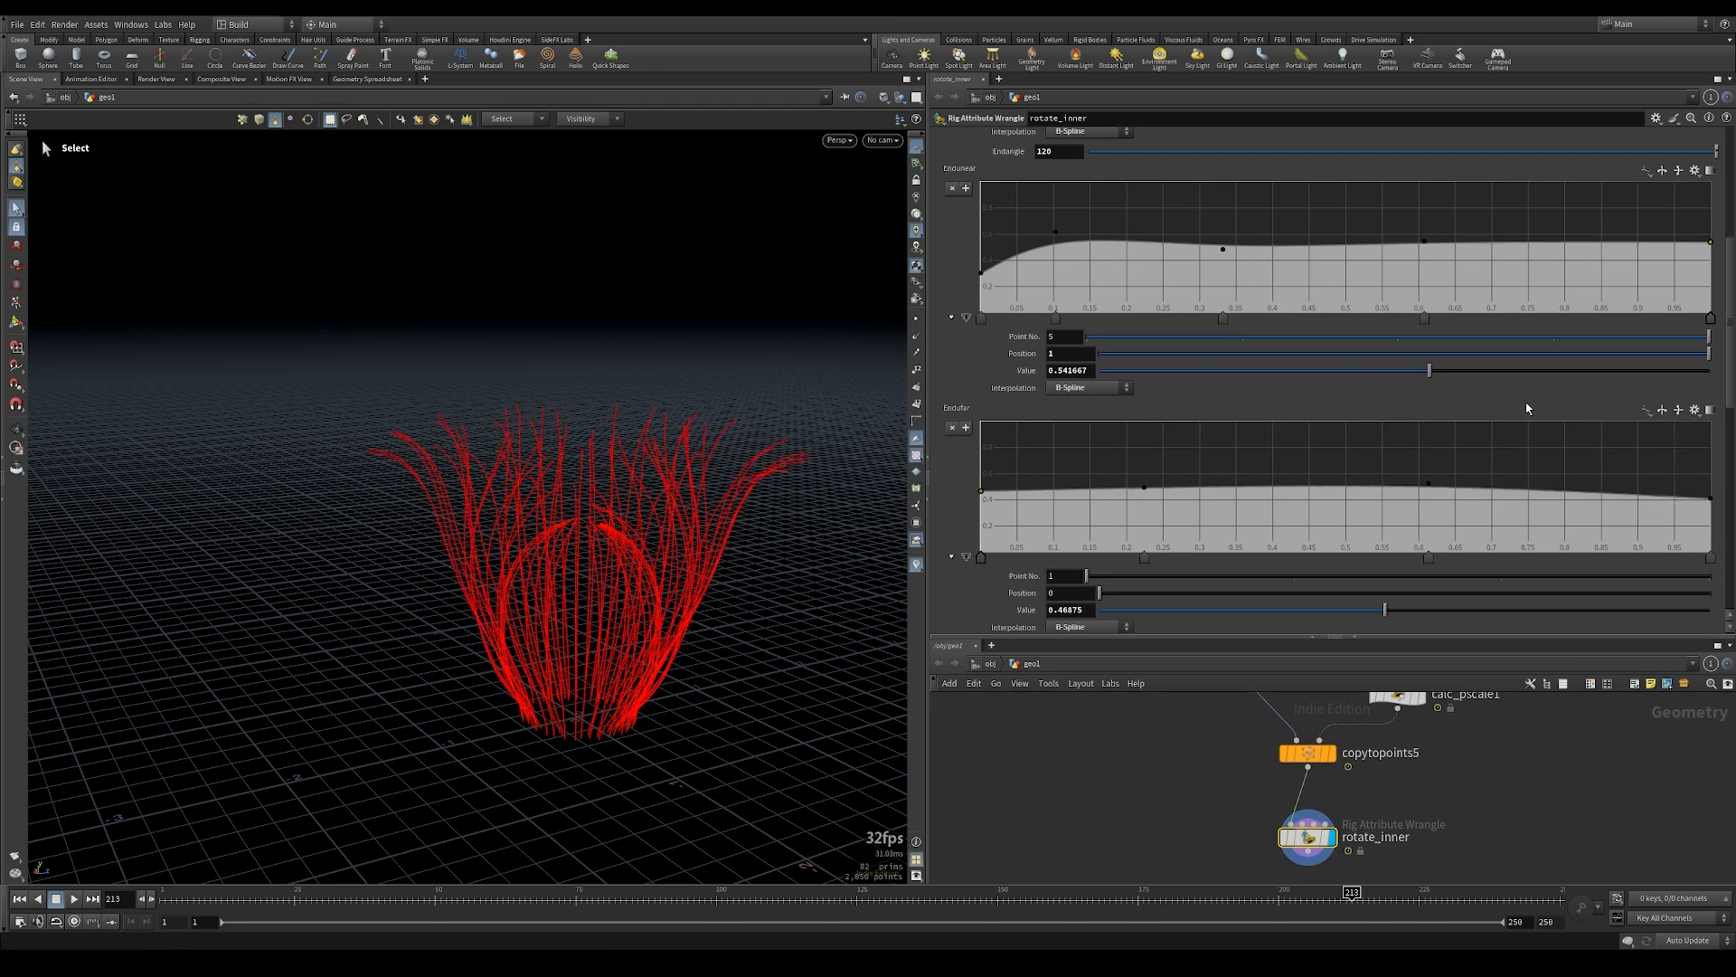
scroll(1728, 354, up, 1)
scroll(1729, 356, down, 2)
key(ctrl+z)
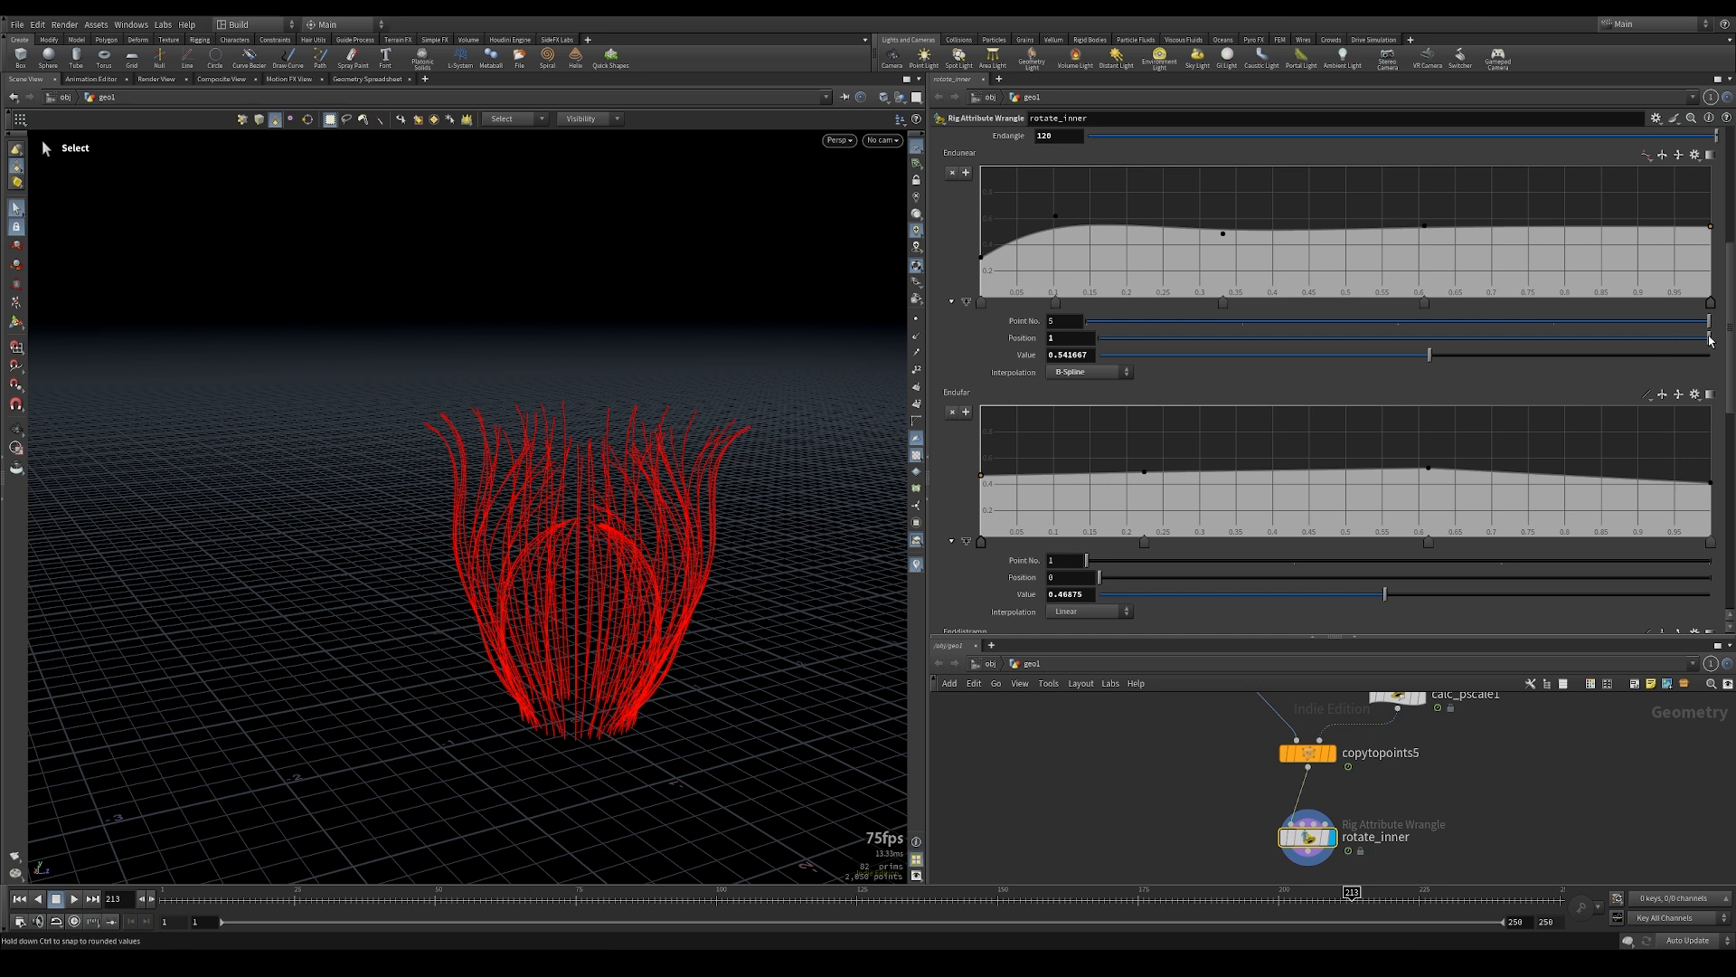
Delete the endAngle declaration from the rotate_inner code and multiply the endU lerp by startAngle instead
scroll(1448, 423, up, 5)
scroll(1060, 239, up, 1)
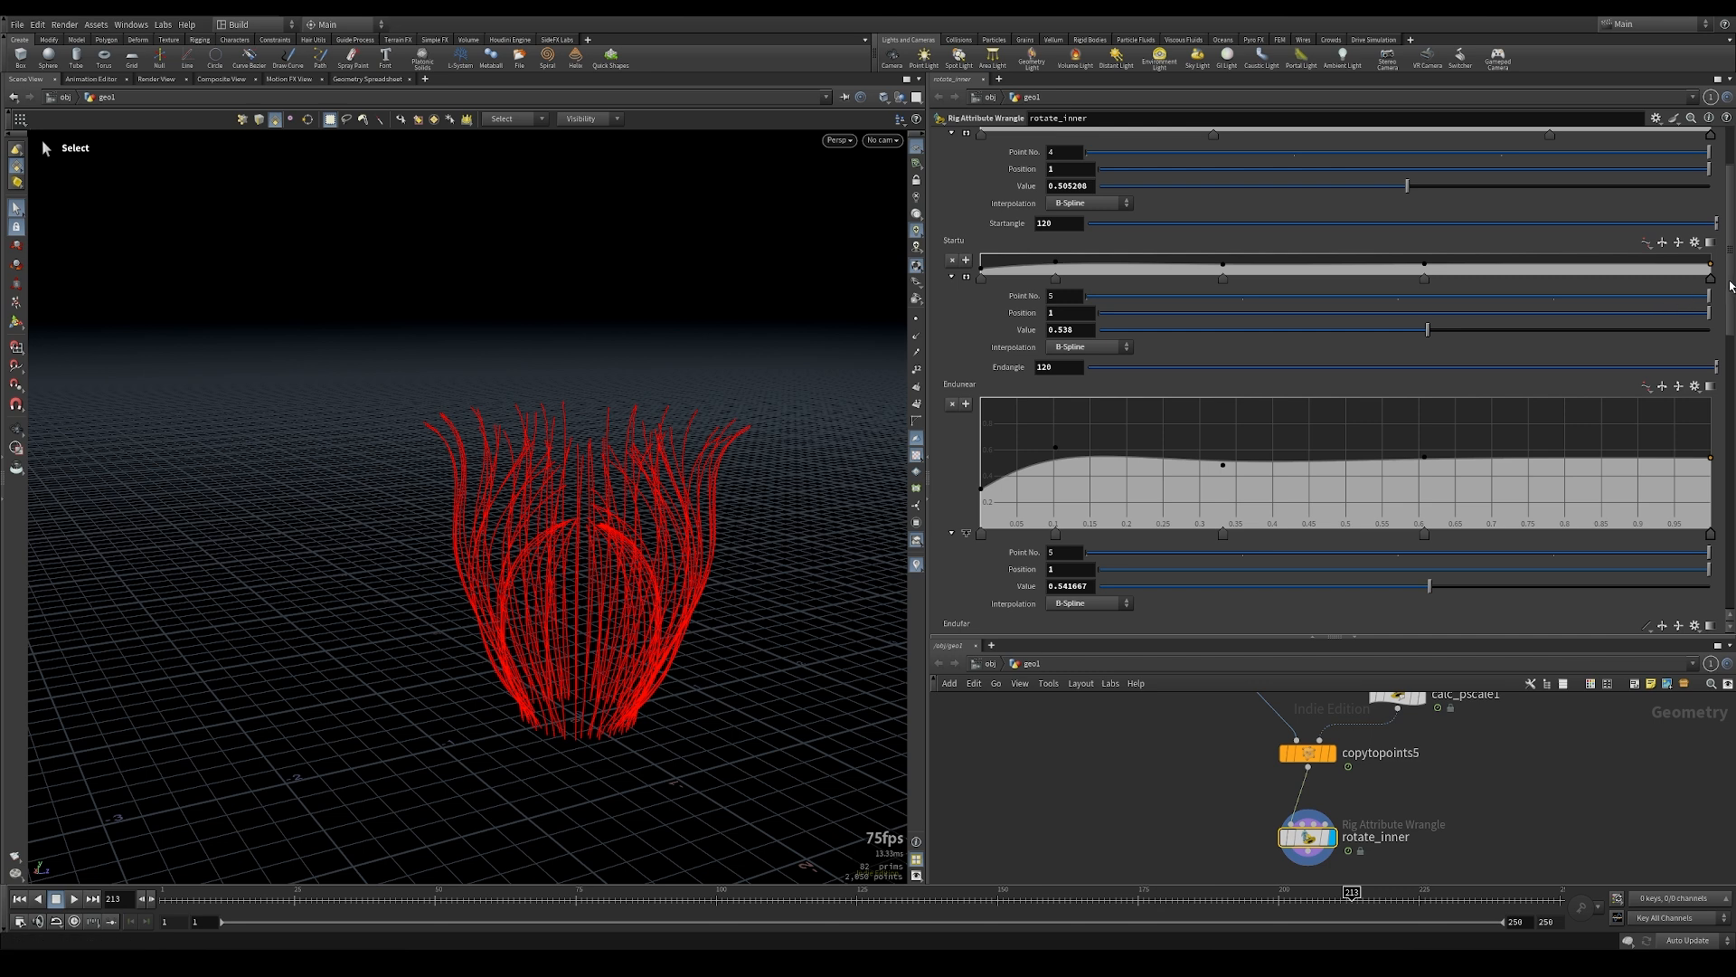
scroll(1702, 547, down, 15)
scroll(1702, 547, down, 1)
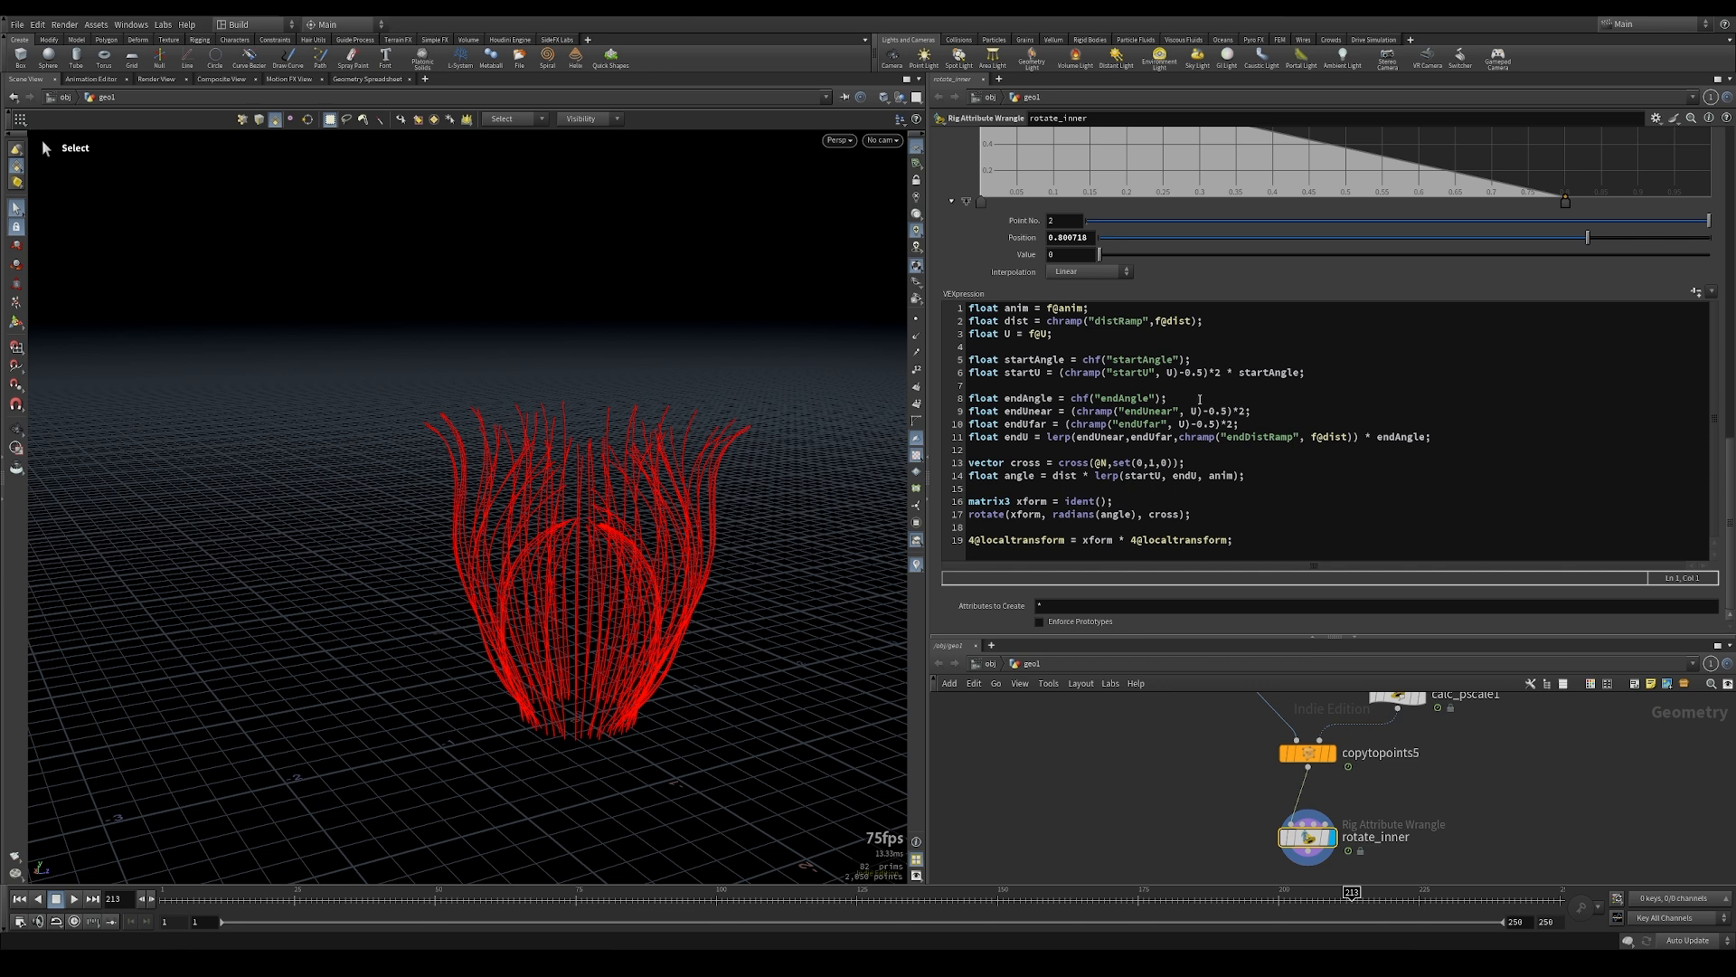
drag(1200, 399, 952, 399)
key(BackSpace)
key(BackSpace)
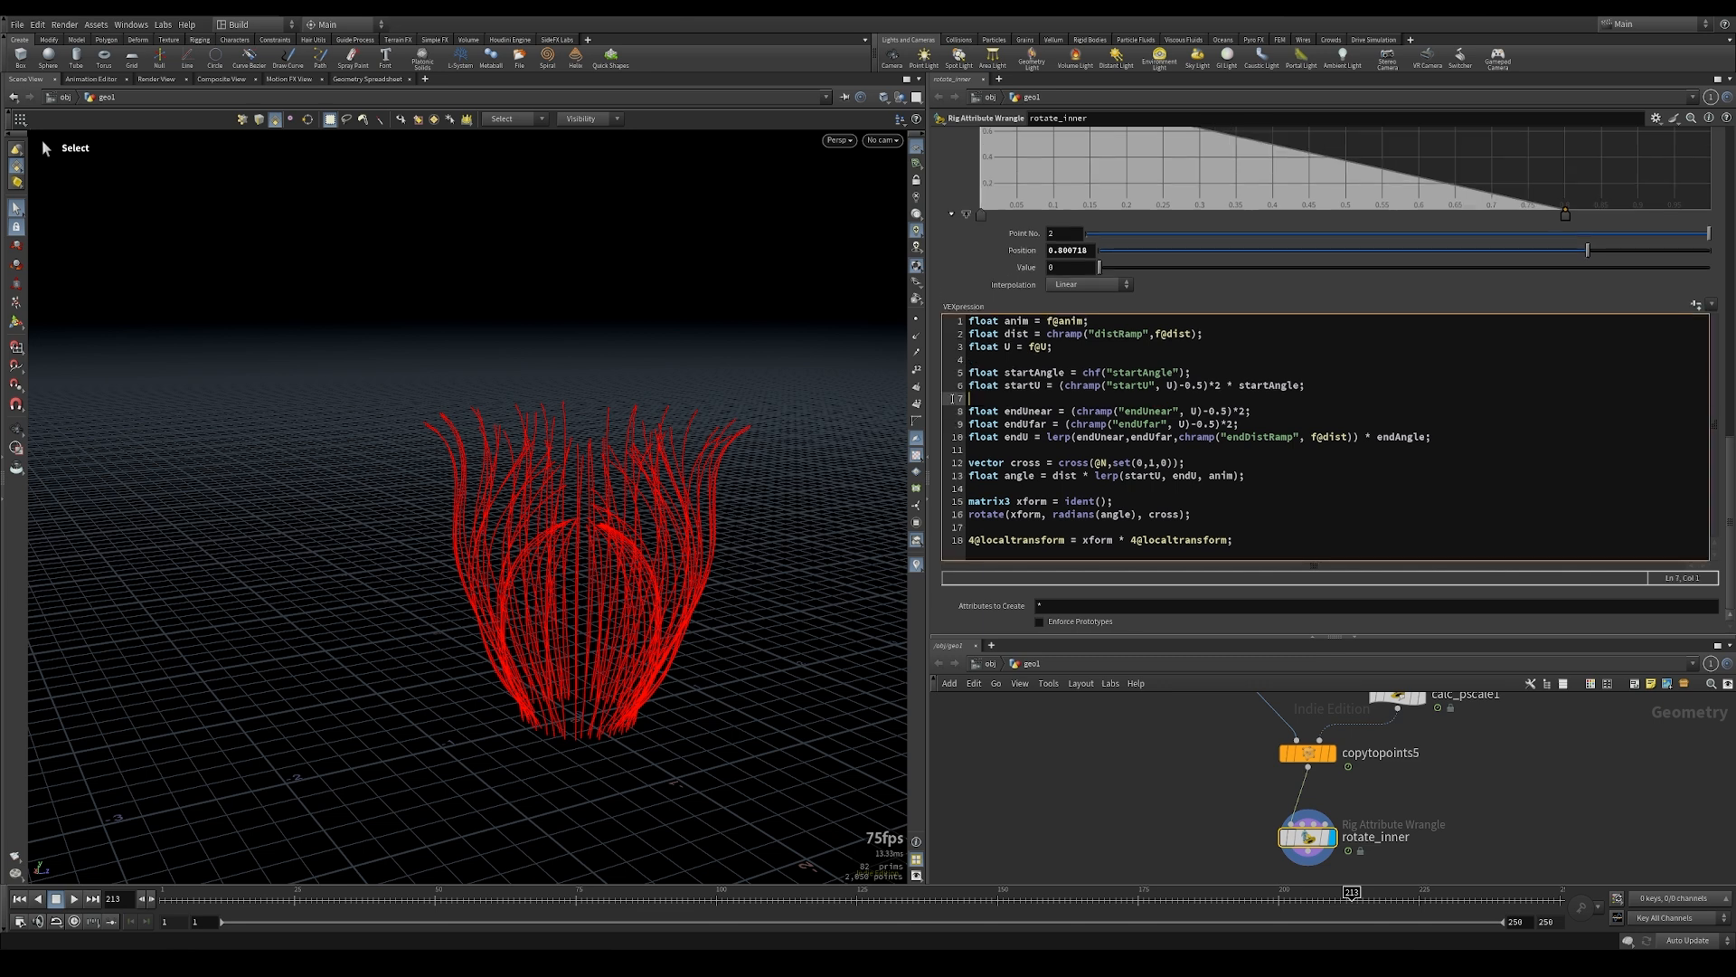
drag(1378, 438, 1395, 442)
text(start)
Delete the unused endAngle parameter from rotate_inner
drag(1727, 476, 1727, 172)
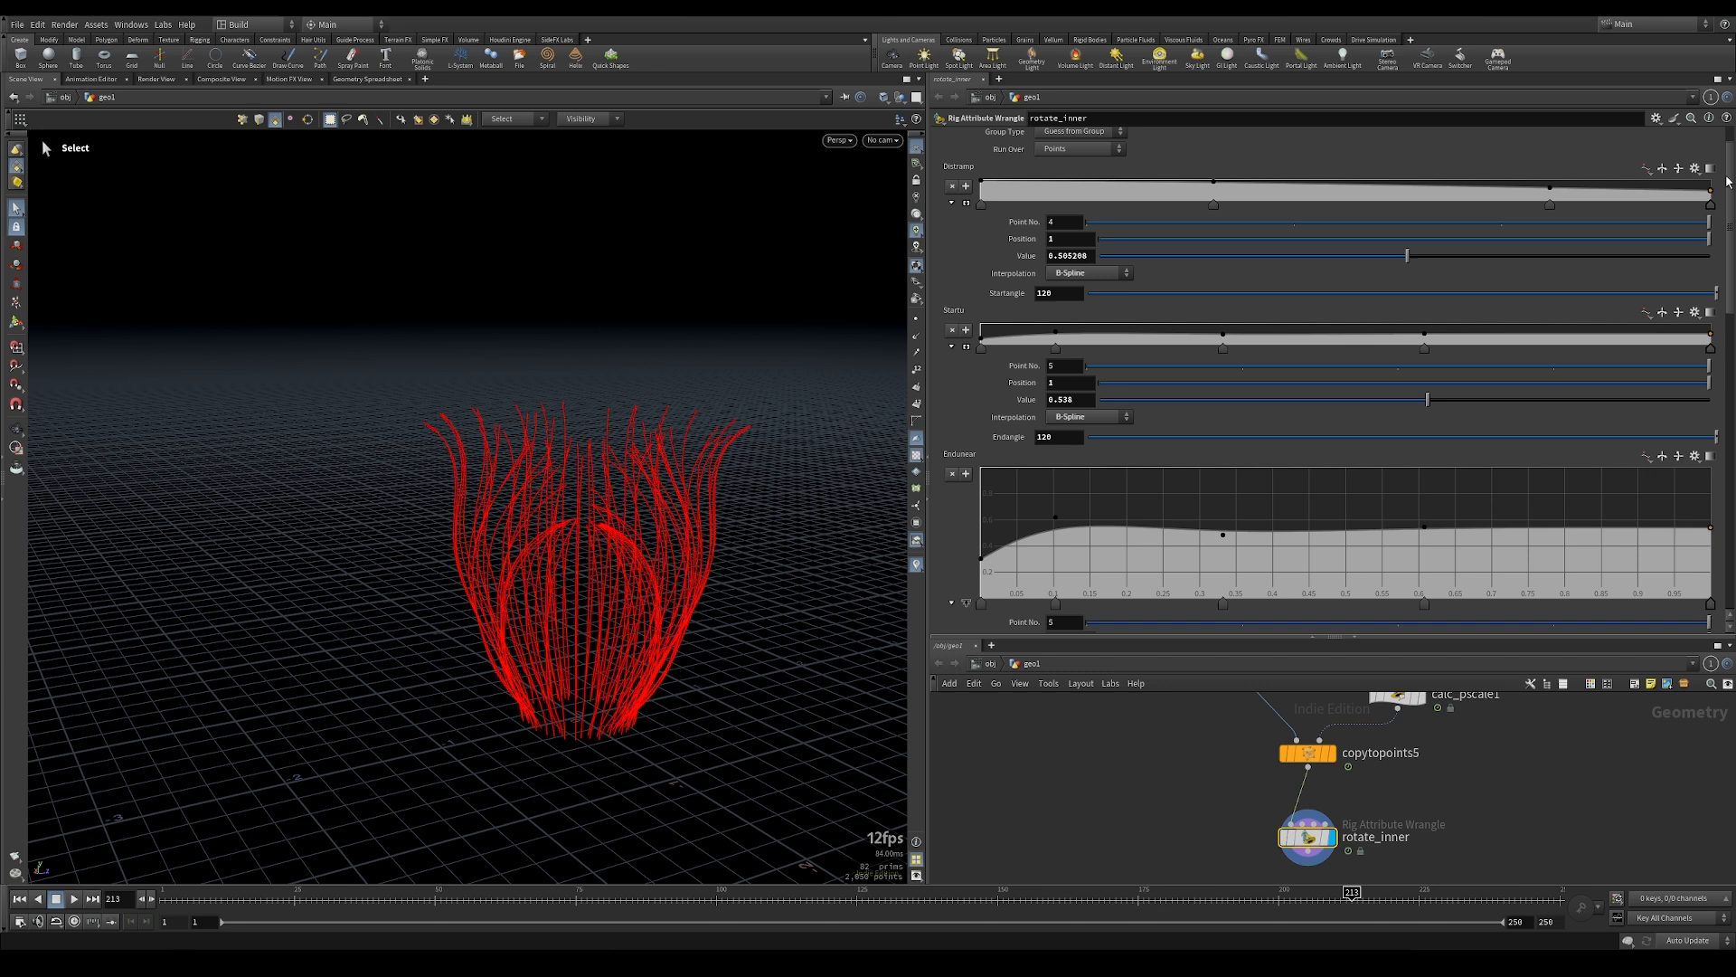
right_click(1009, 438)
mouse_move(1037, 712)
click(1248, 738)
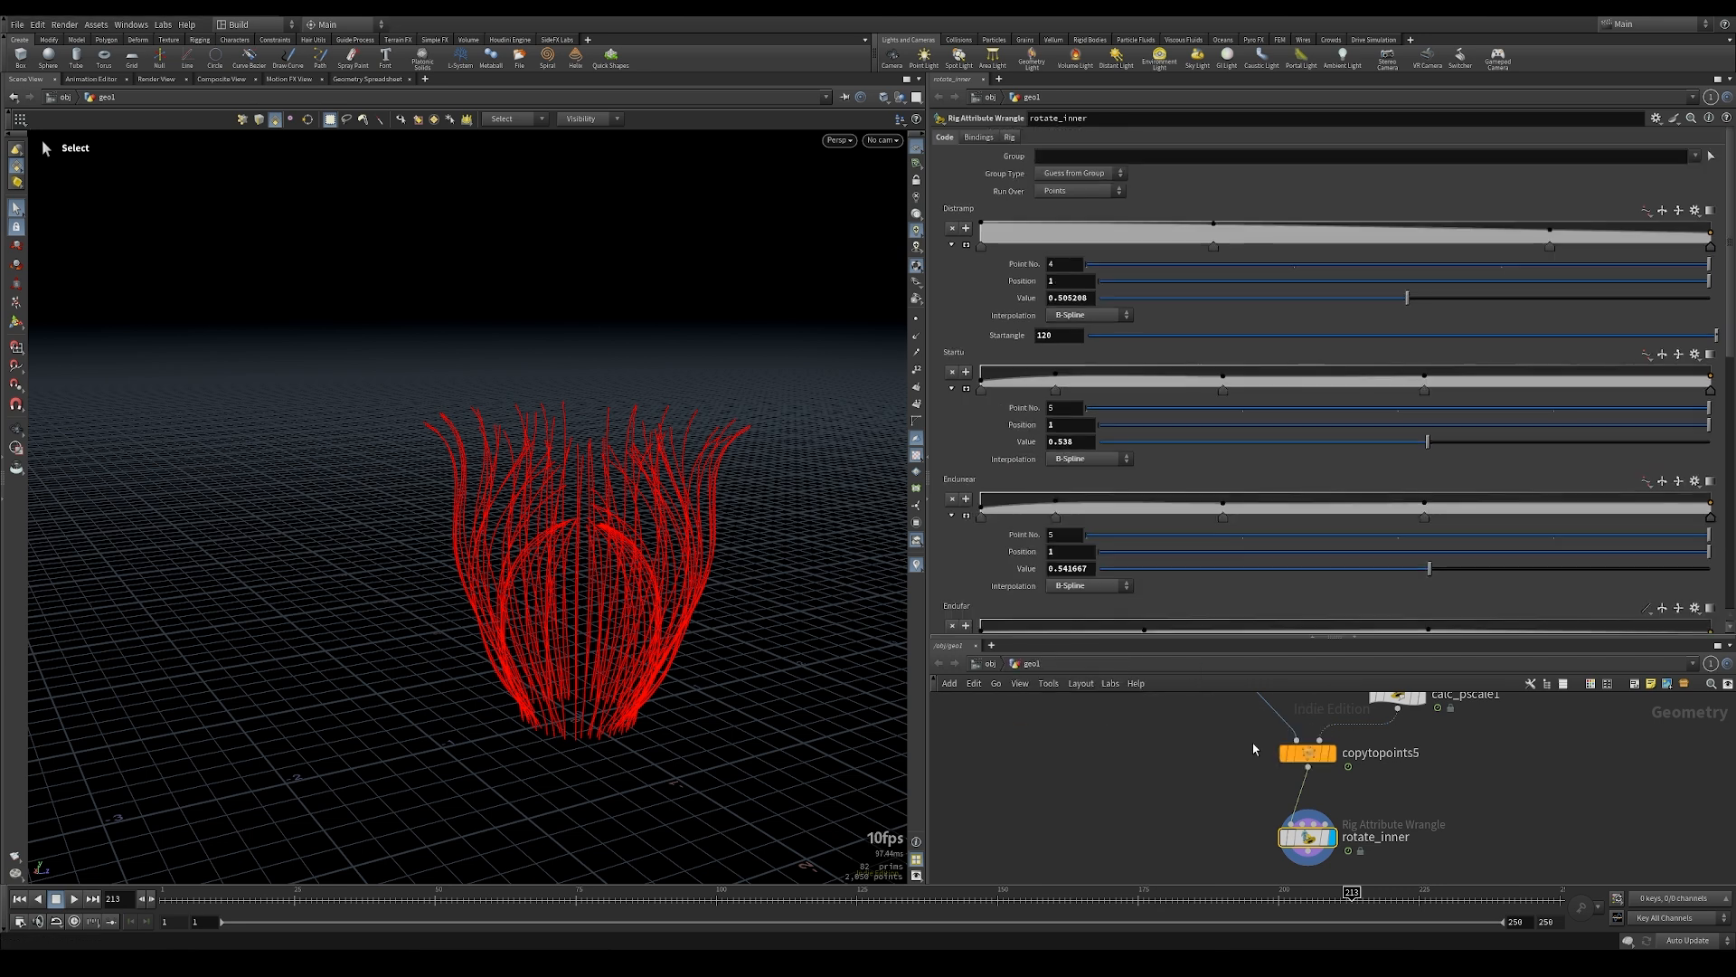
Scrub the timeline to preview the inner ring's opening, stopping at frame 114
drag(1727, 336, 1727, 398)
click(401, 898)
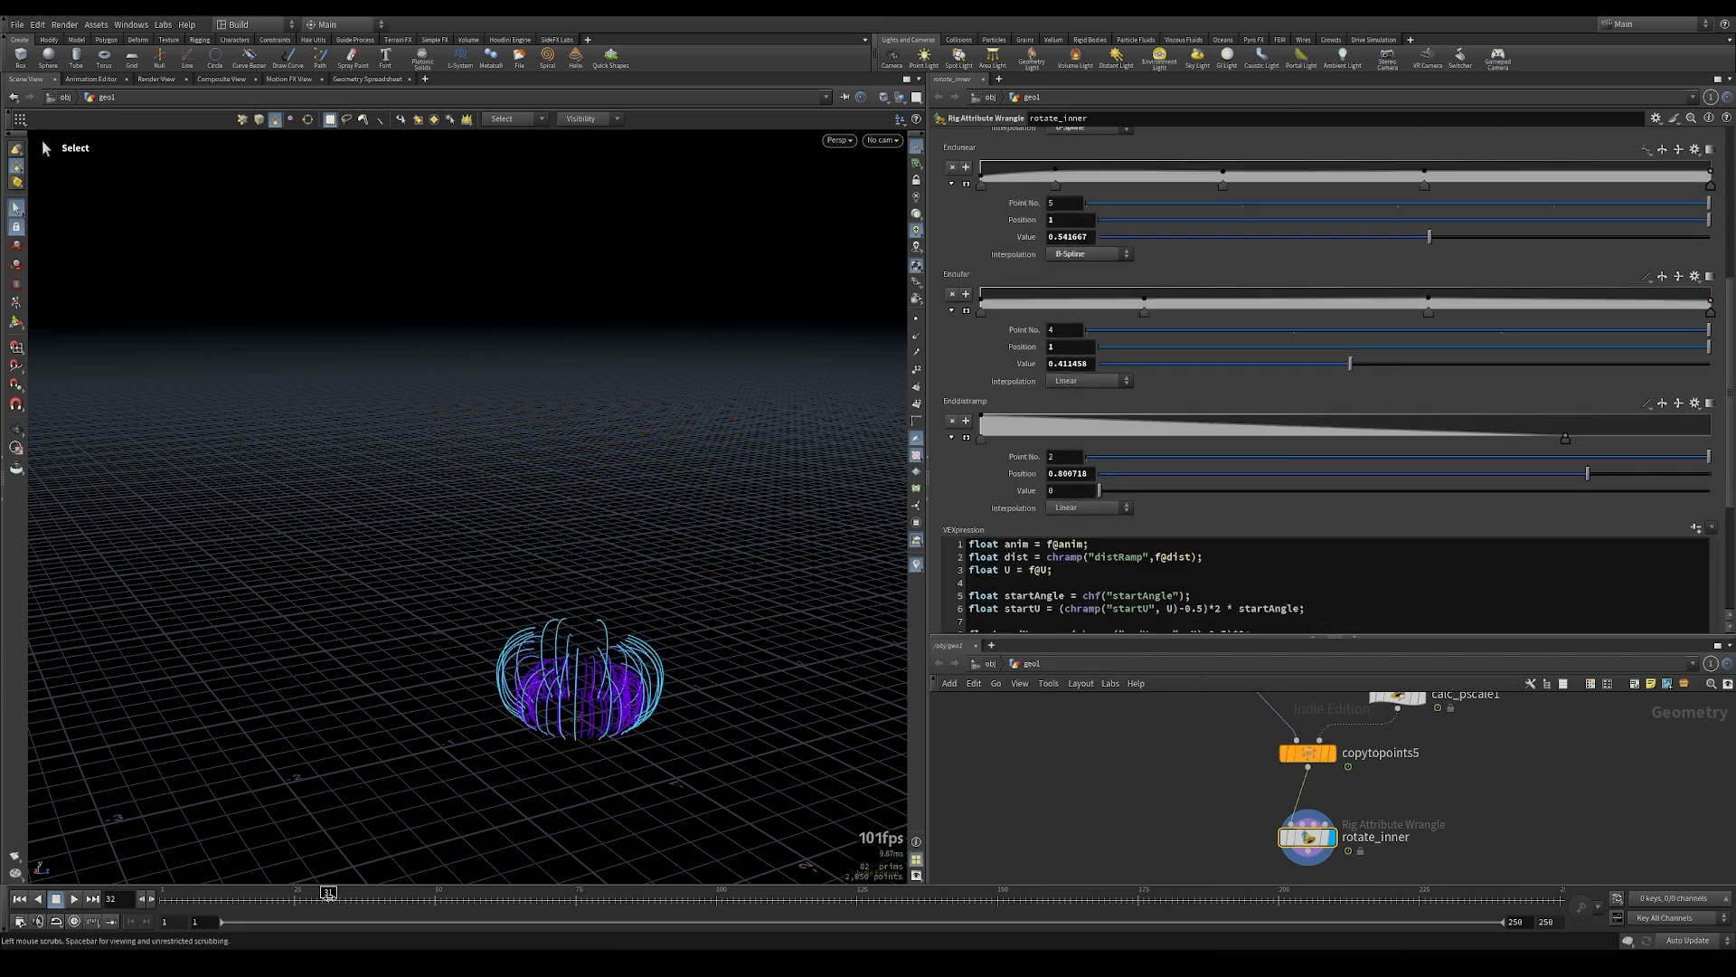
drag(401, 897, 799, 898)
Add an Orientation Along Curve node below rotate_inner, wire rotate_inner into it and display its result
middle_drag(1194, 821, 1165, 692)
middle_drag(1194, 760, 1196, 787)
click(1291, 830)
key(Tab)
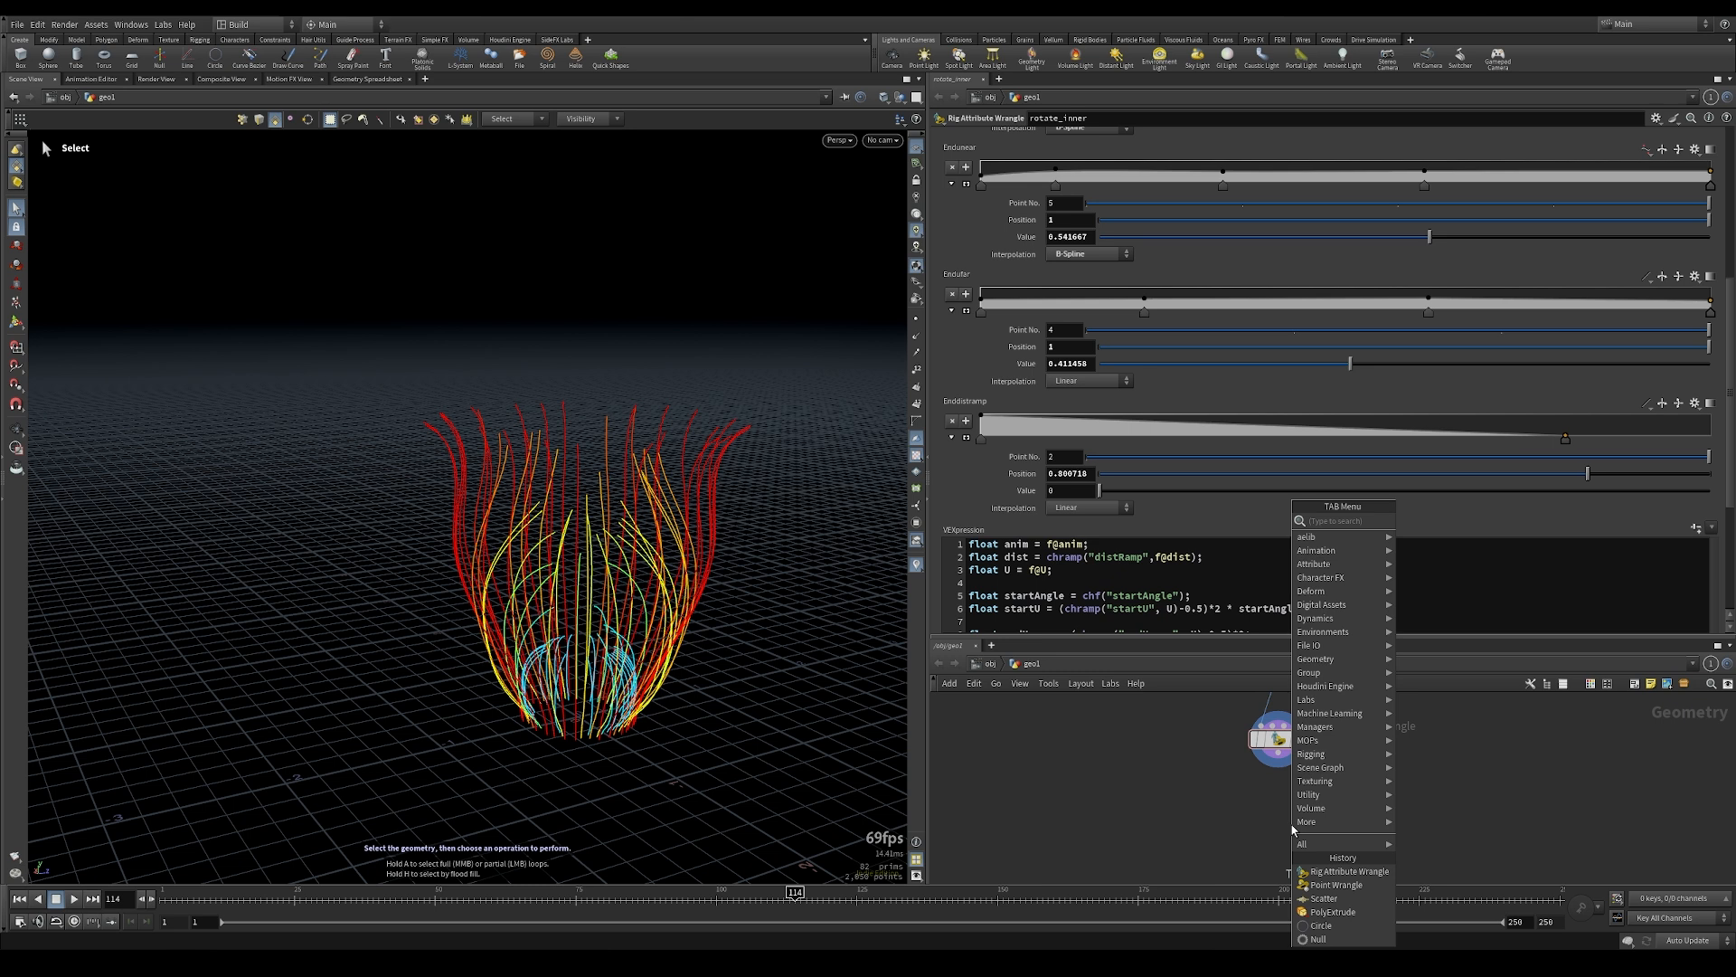
text(orien)
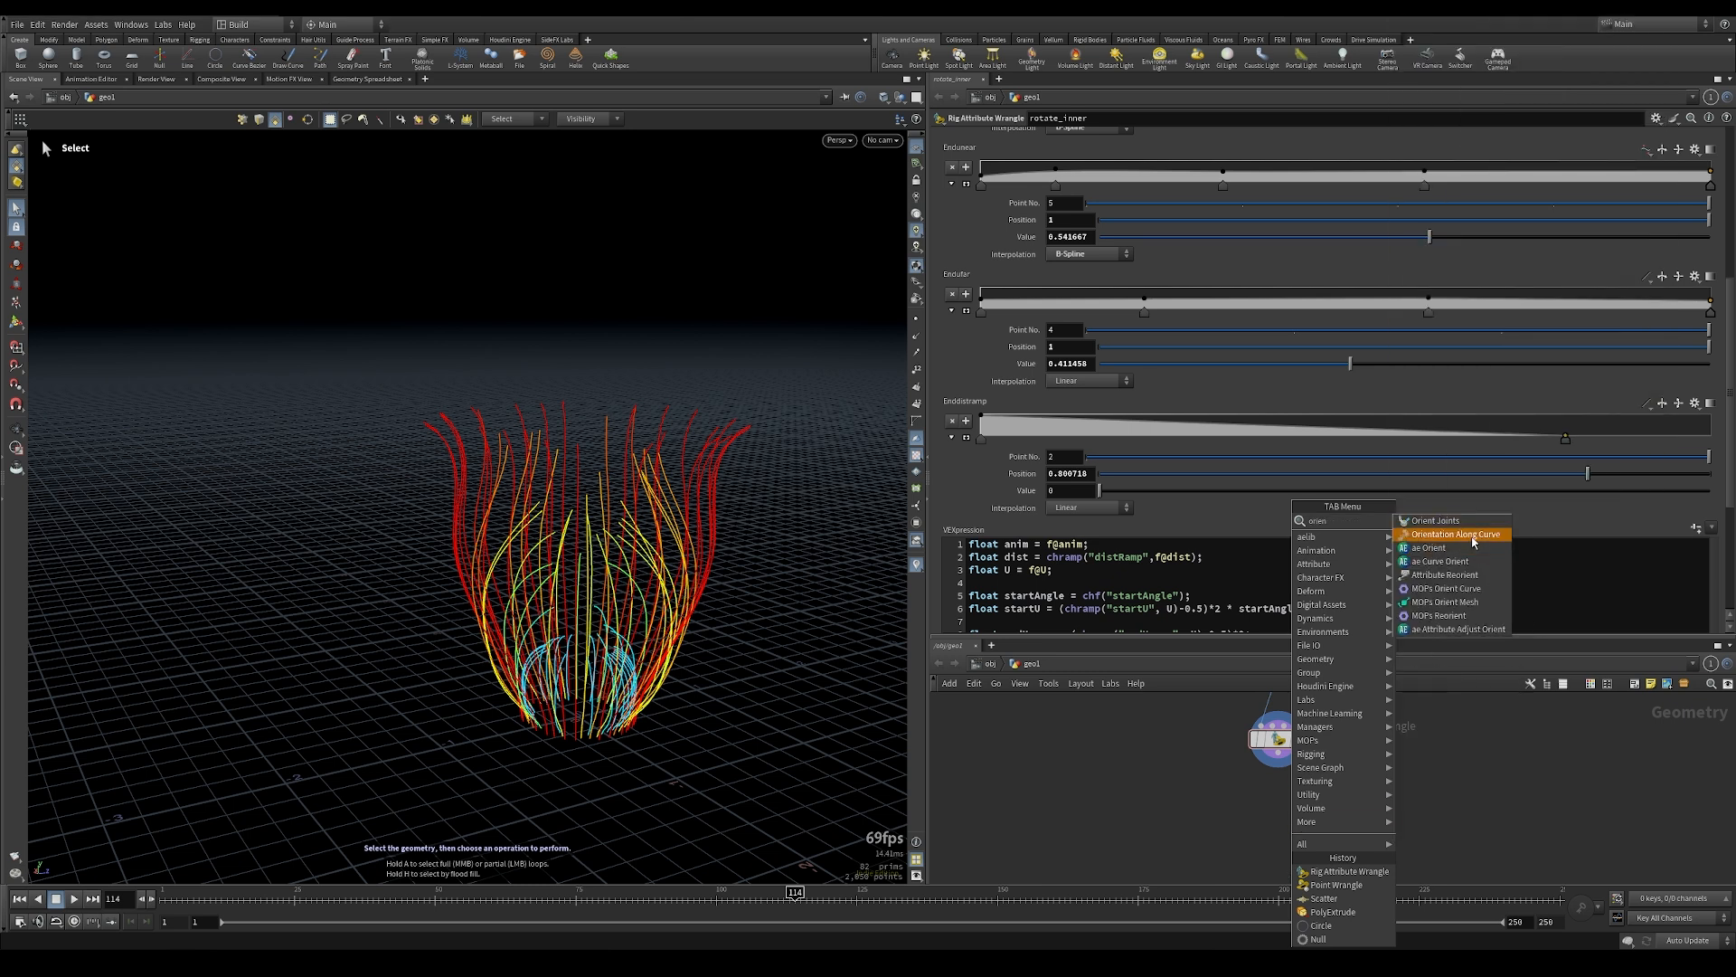
click(1454, 534)
click(1275, 817)
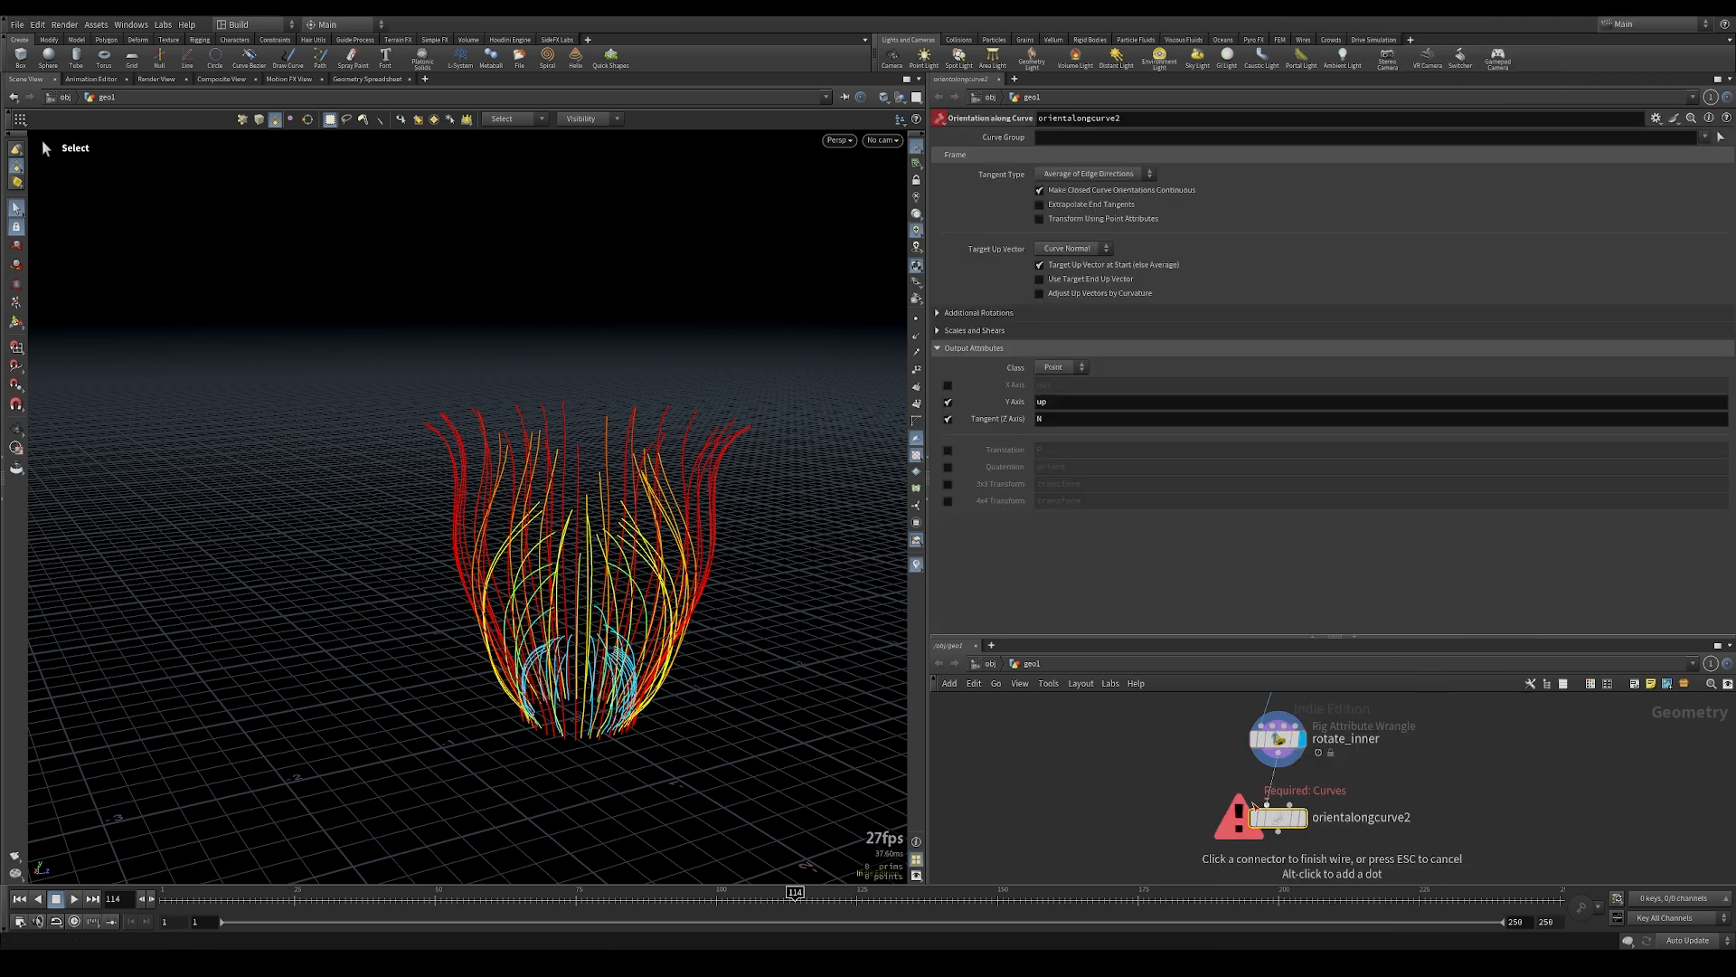
click(1266, 804)
click(1301, 818)
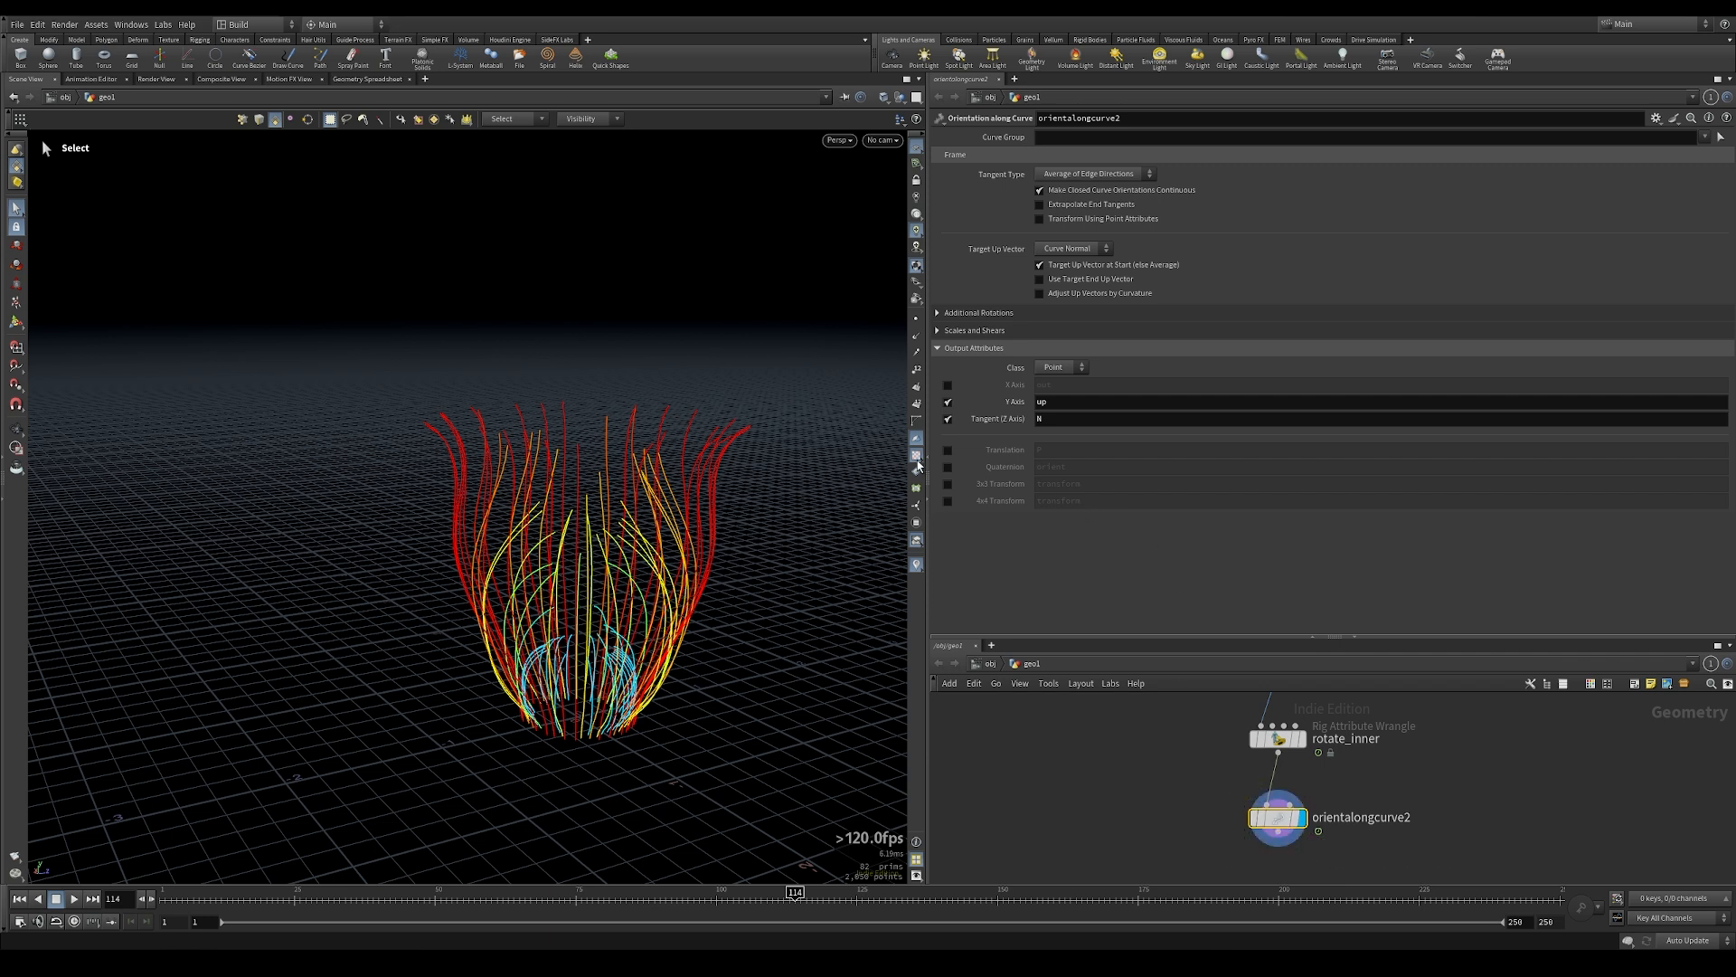
Set orientalongcurve2's Target Up Vector to Y Axis, disable its Y Axis and Tangent outputs, and enable the 3x3 Transform output
click(1074, 249)
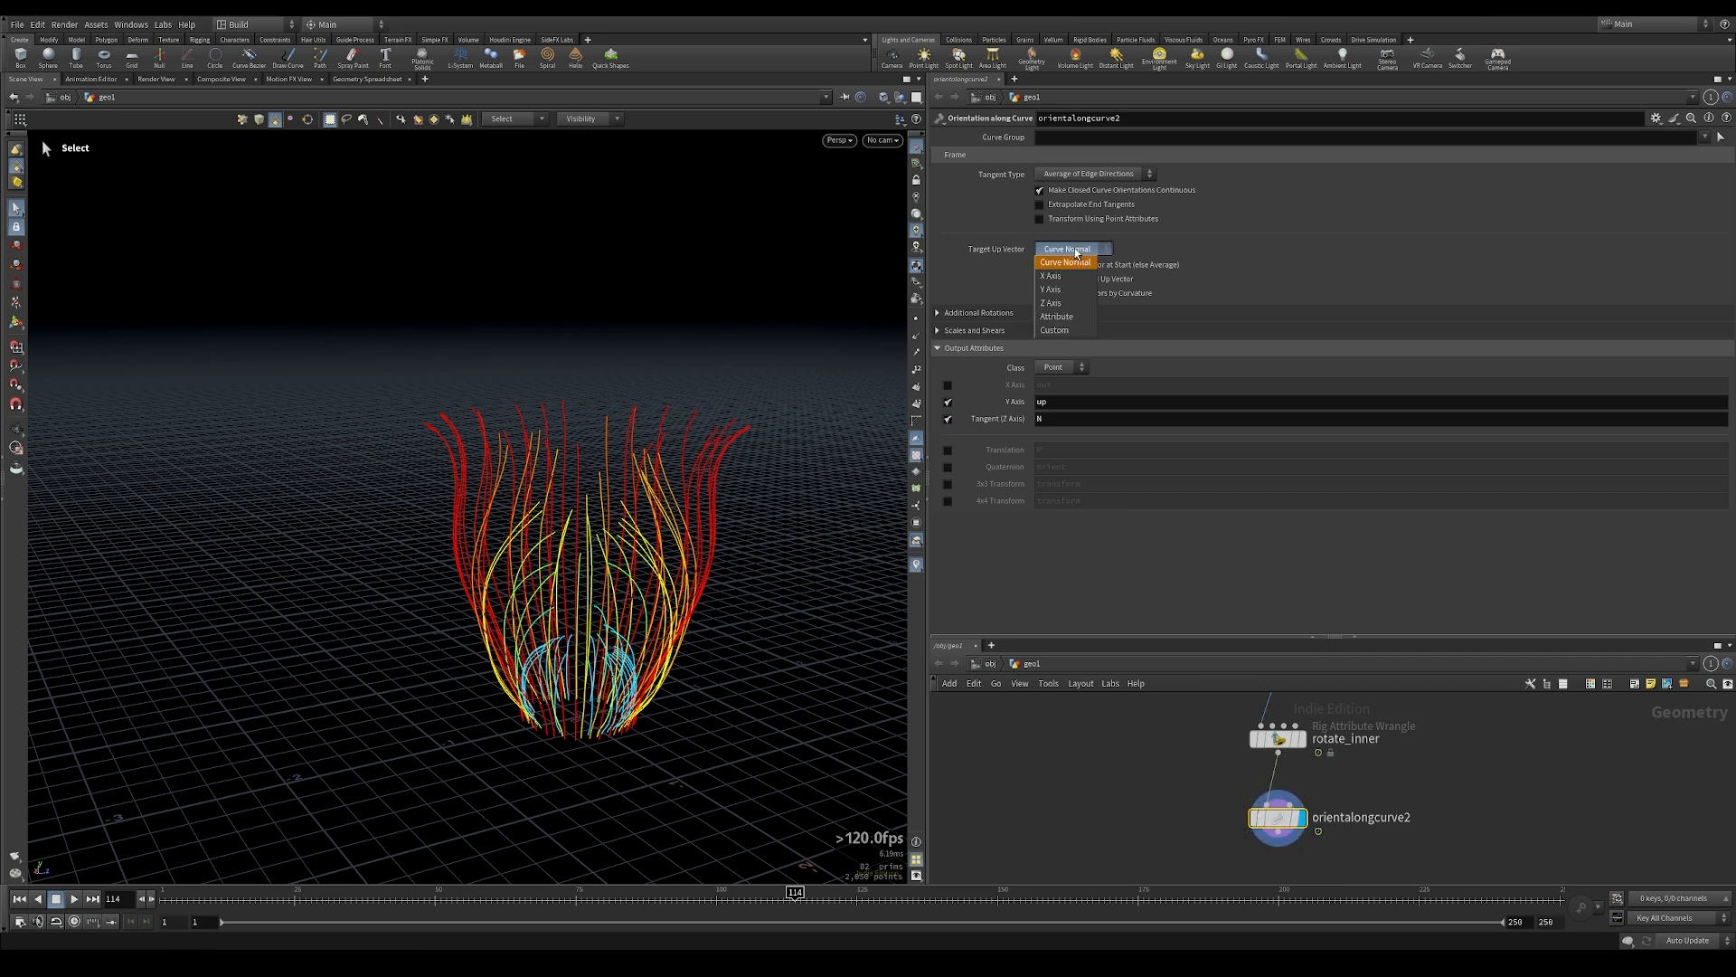
click(1076, 289)
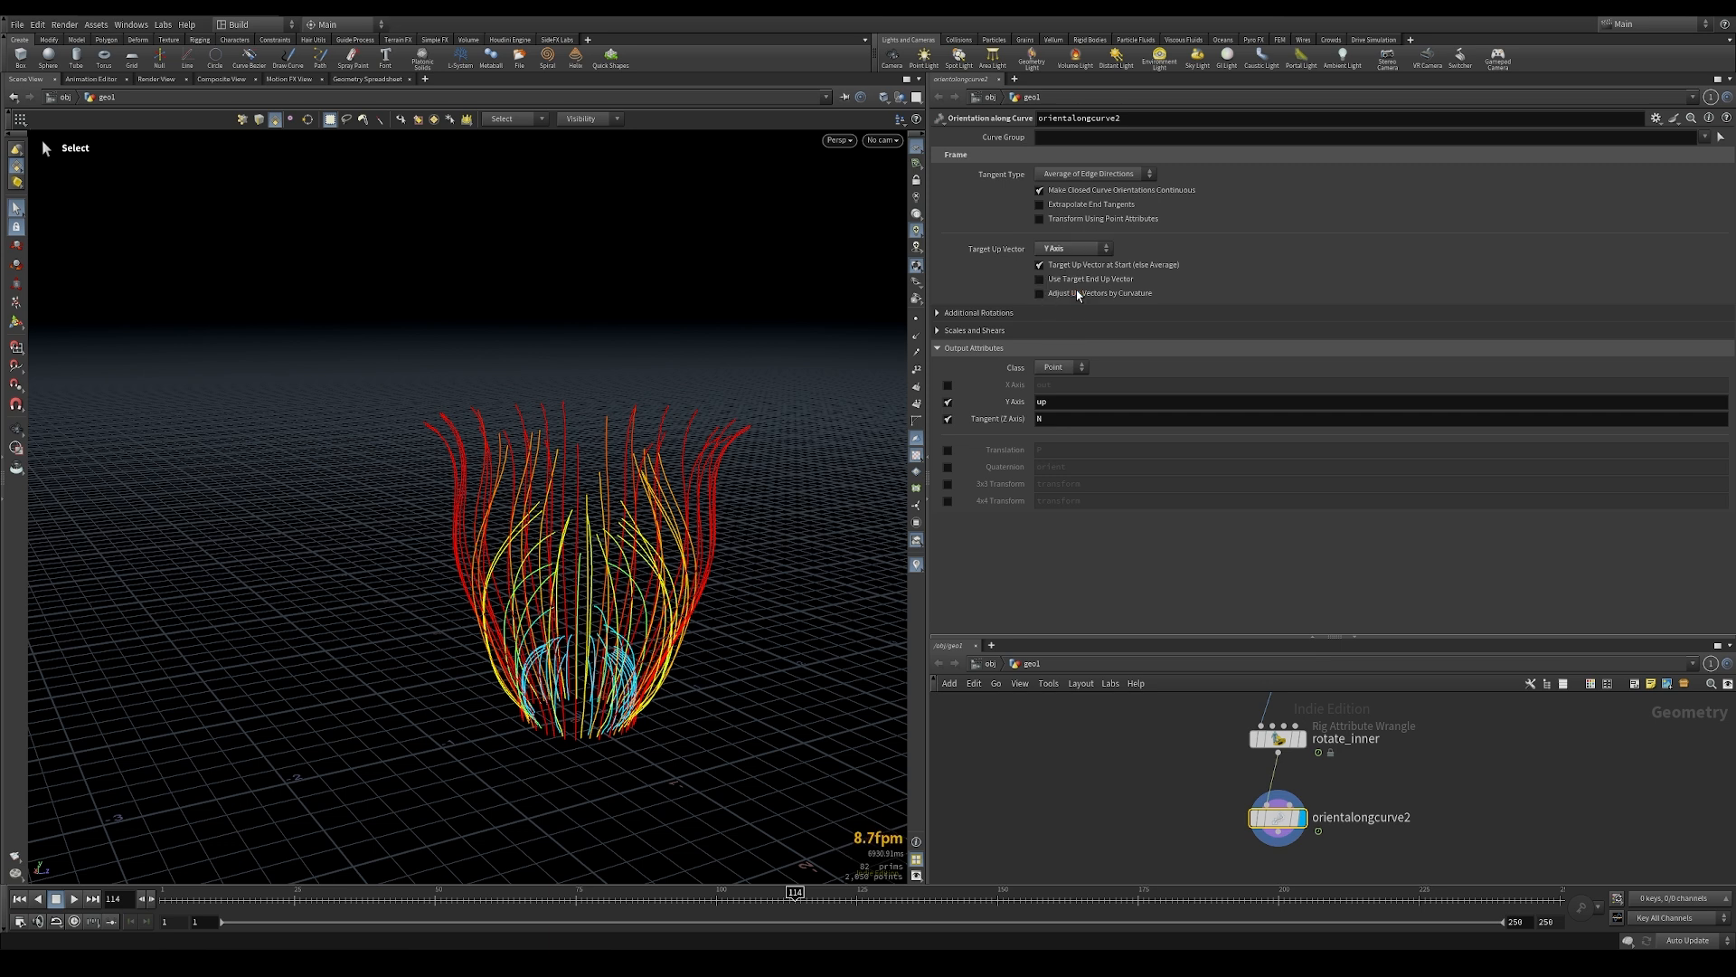
click(947, 401)
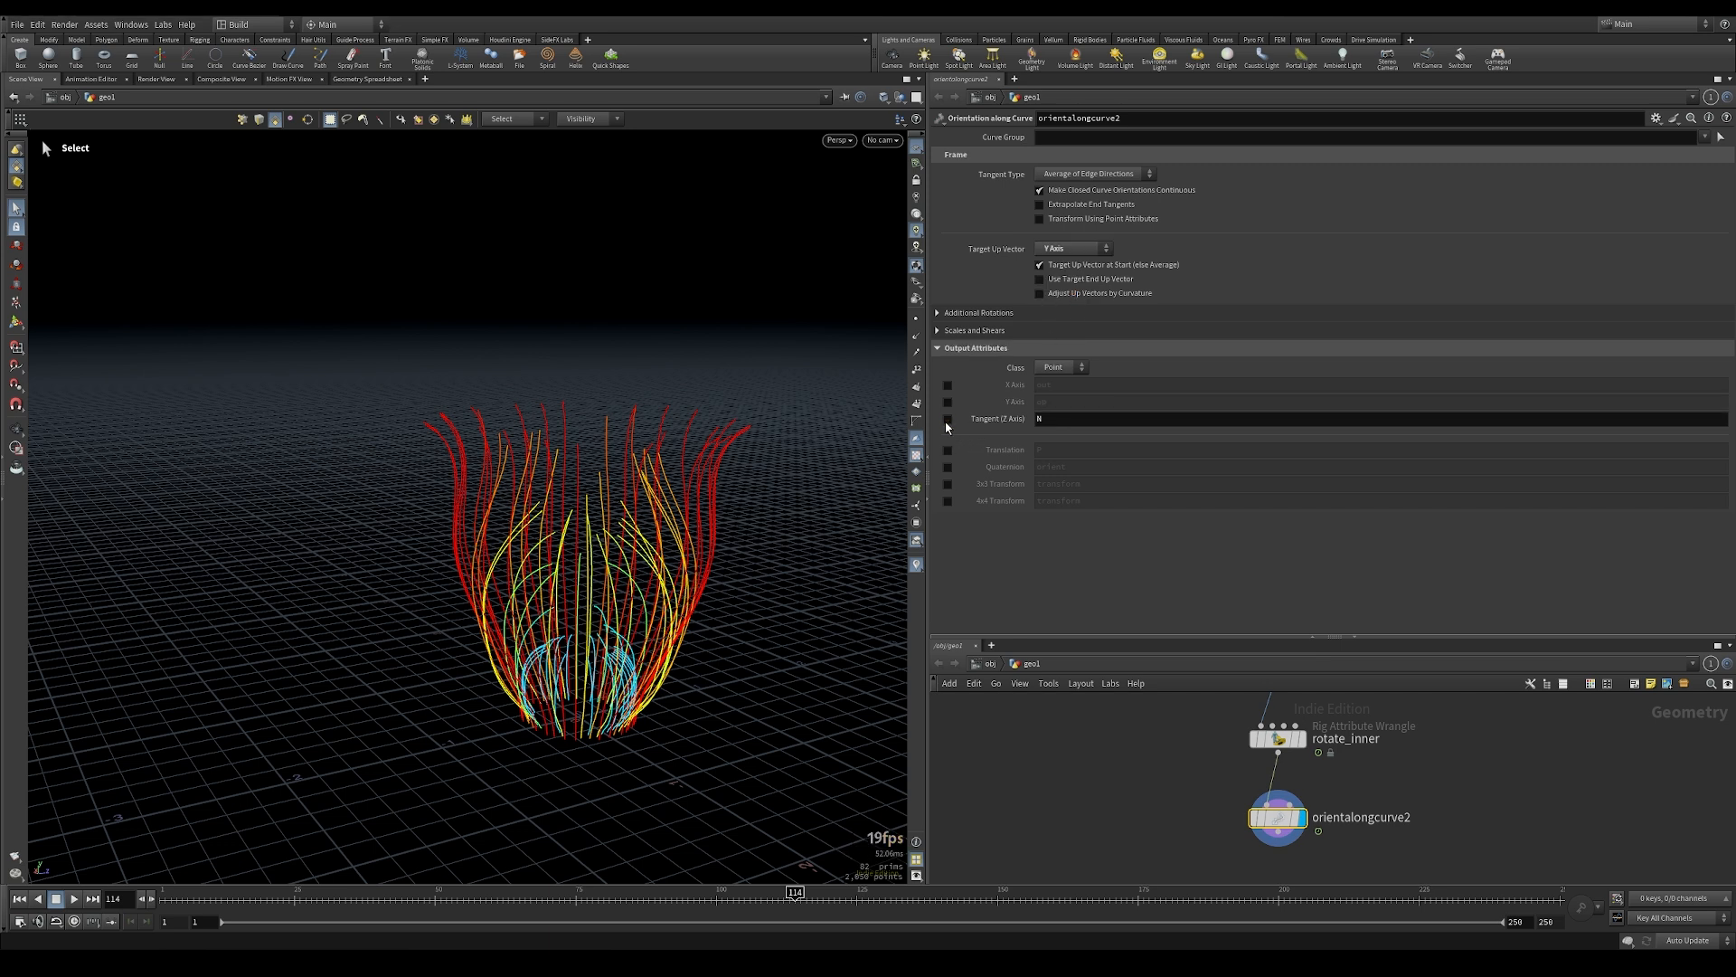
click(947, 420)
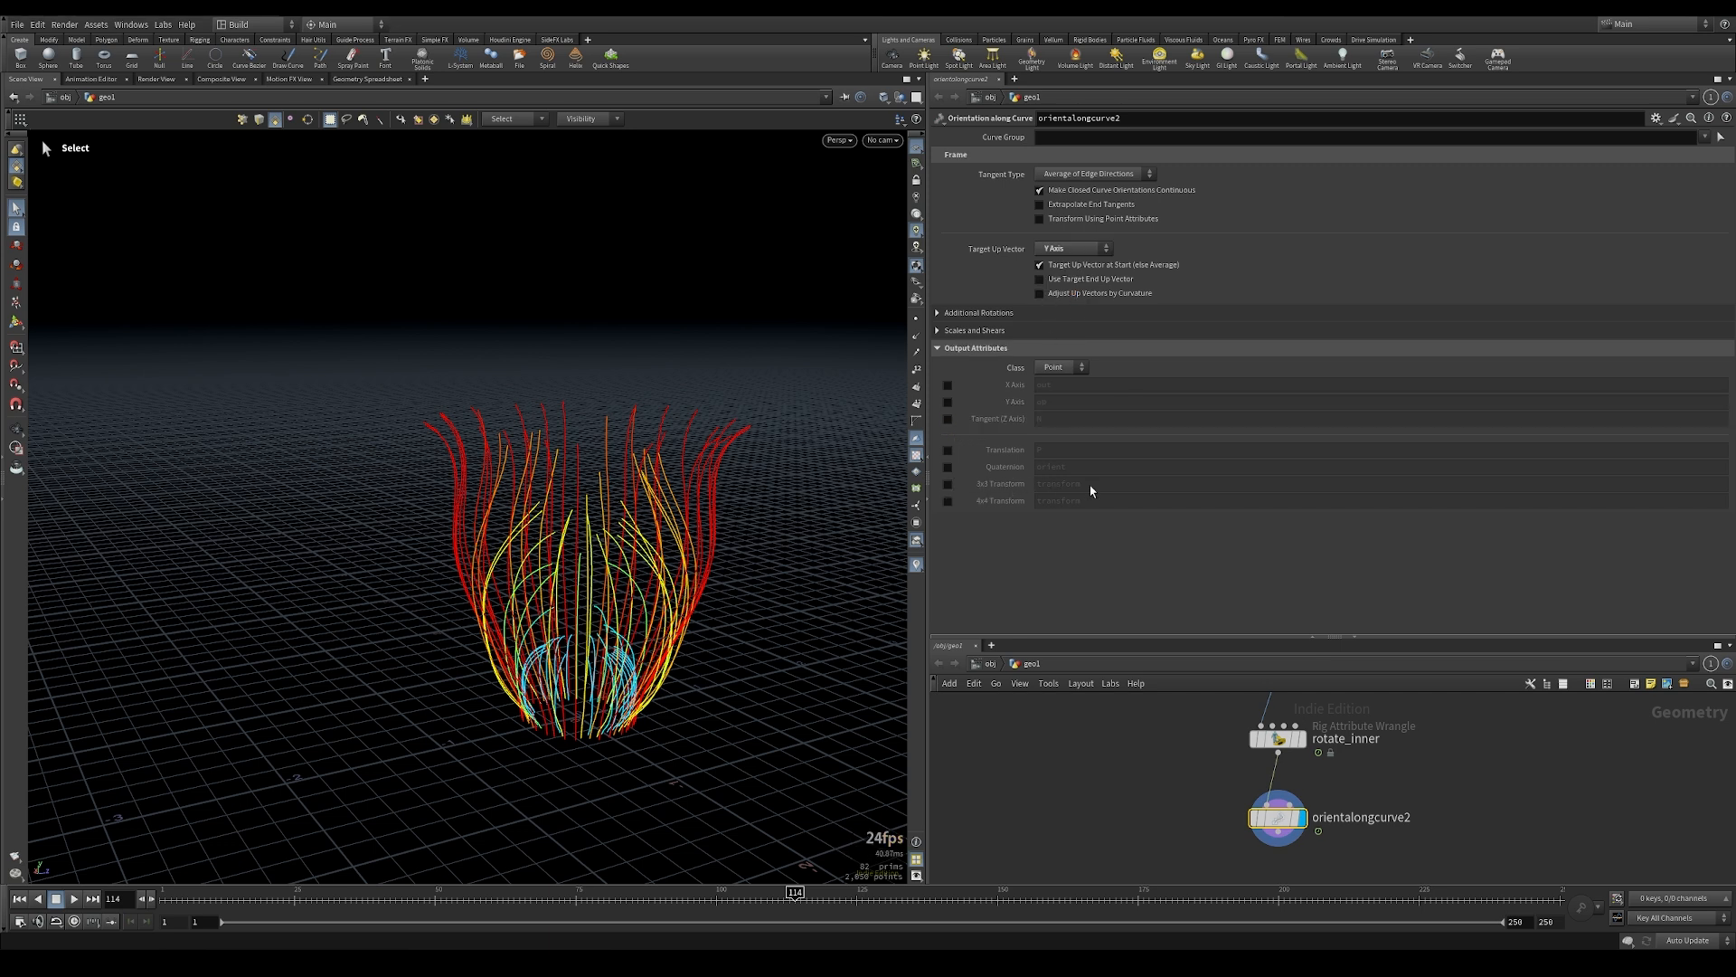
click(948, 484)
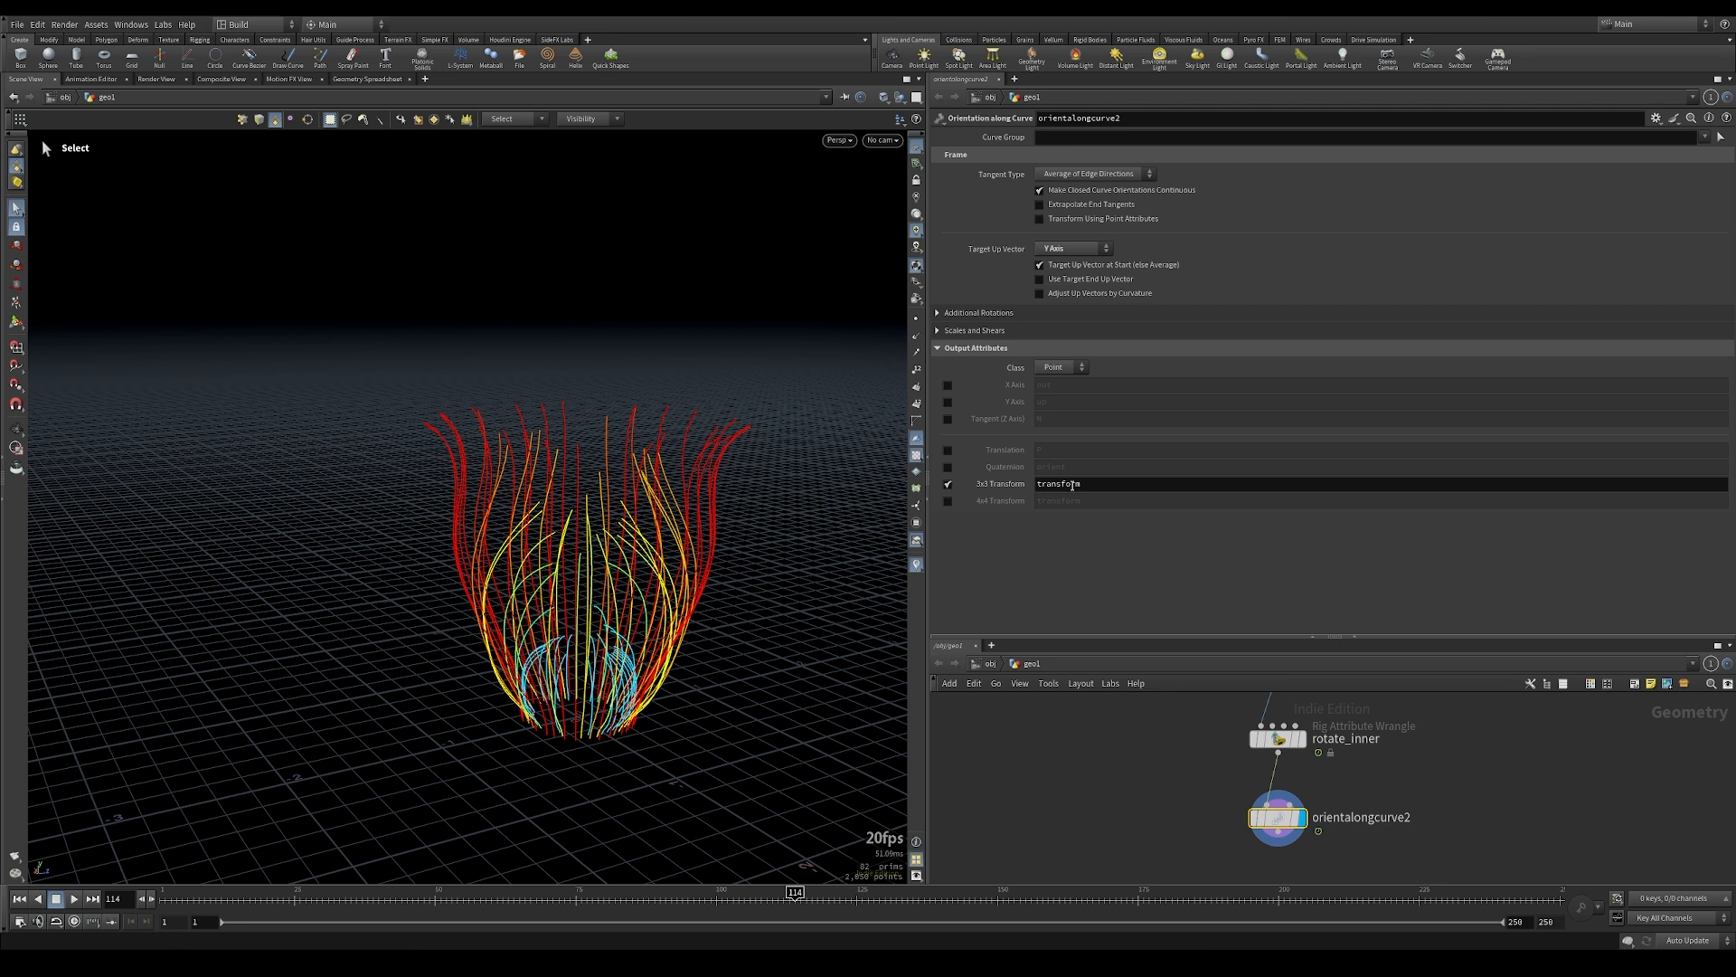
Add a Resample node below orientalongcurve2, wire orientalongcurve2 into it and display its result
middle_drag(1072, 799, 1050, 702)
key(Tab)
text(sweep)
key(Return)
click(1256, 810)
click(1256, 751)
click(1271, 816)
click(1275, 809)
drag(1249, 807, 1255, 800)
Disable the resample's Maximum Segment Length and enable Maximum Segments with a value of 24
click(1066, 234)
click(1074, 265)
click(1075, 277)
text(24)
key(Return)
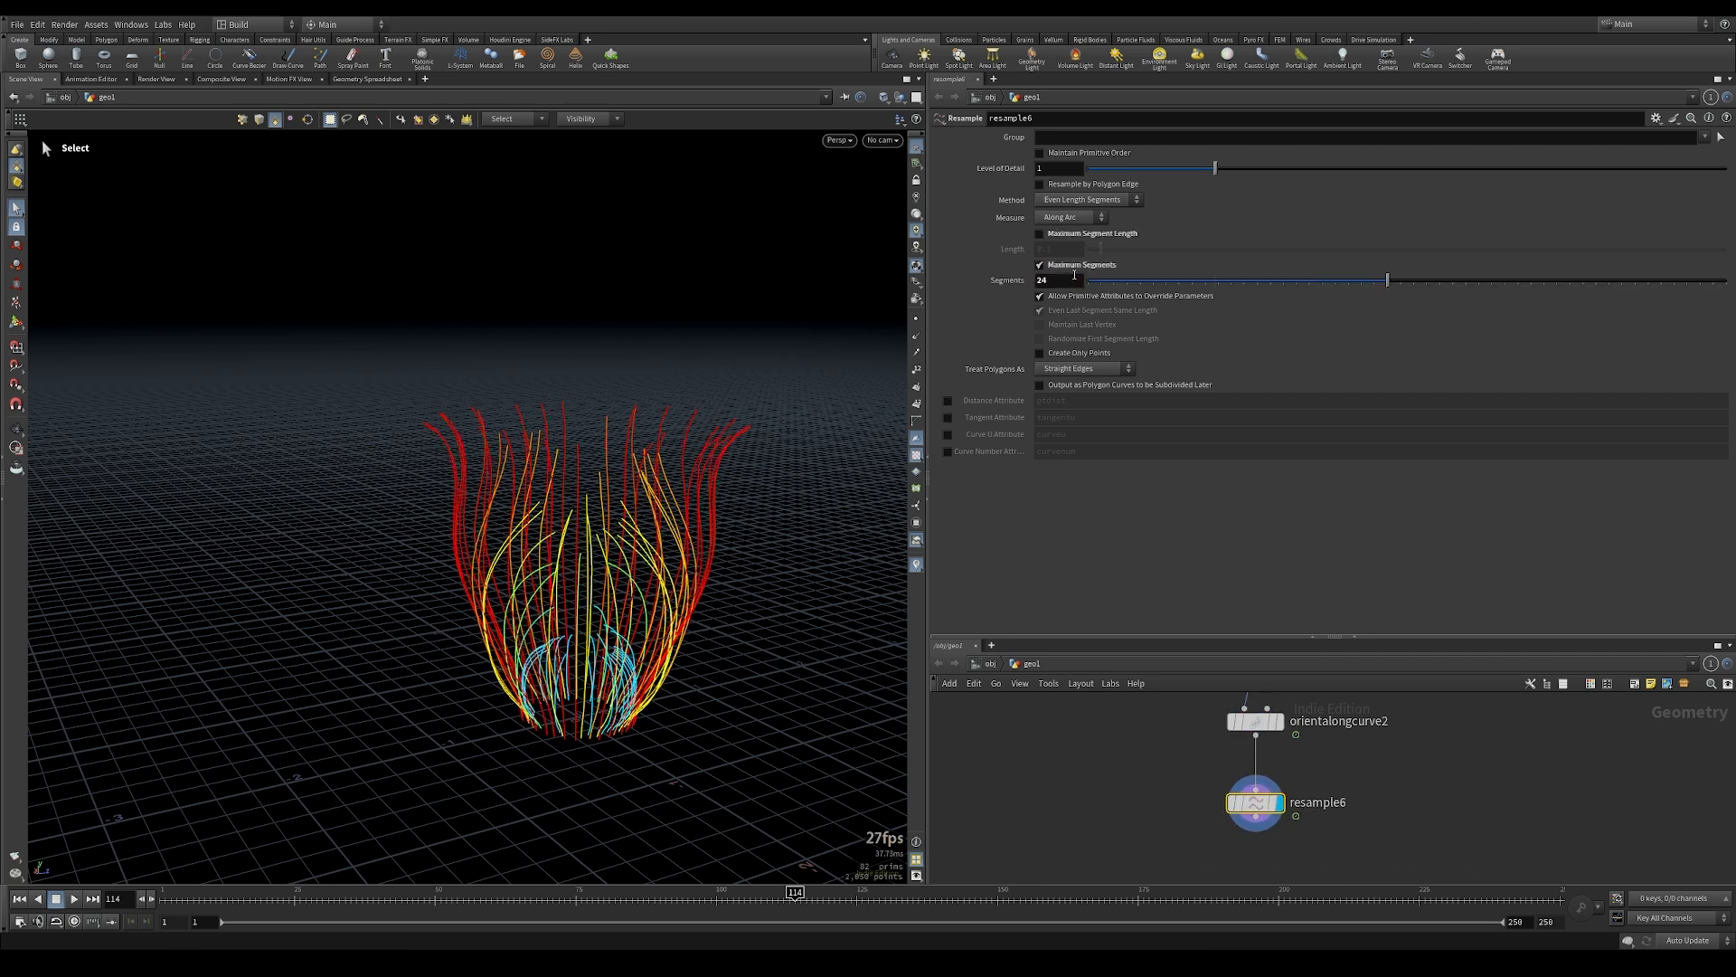
middle_click(1257, 810)
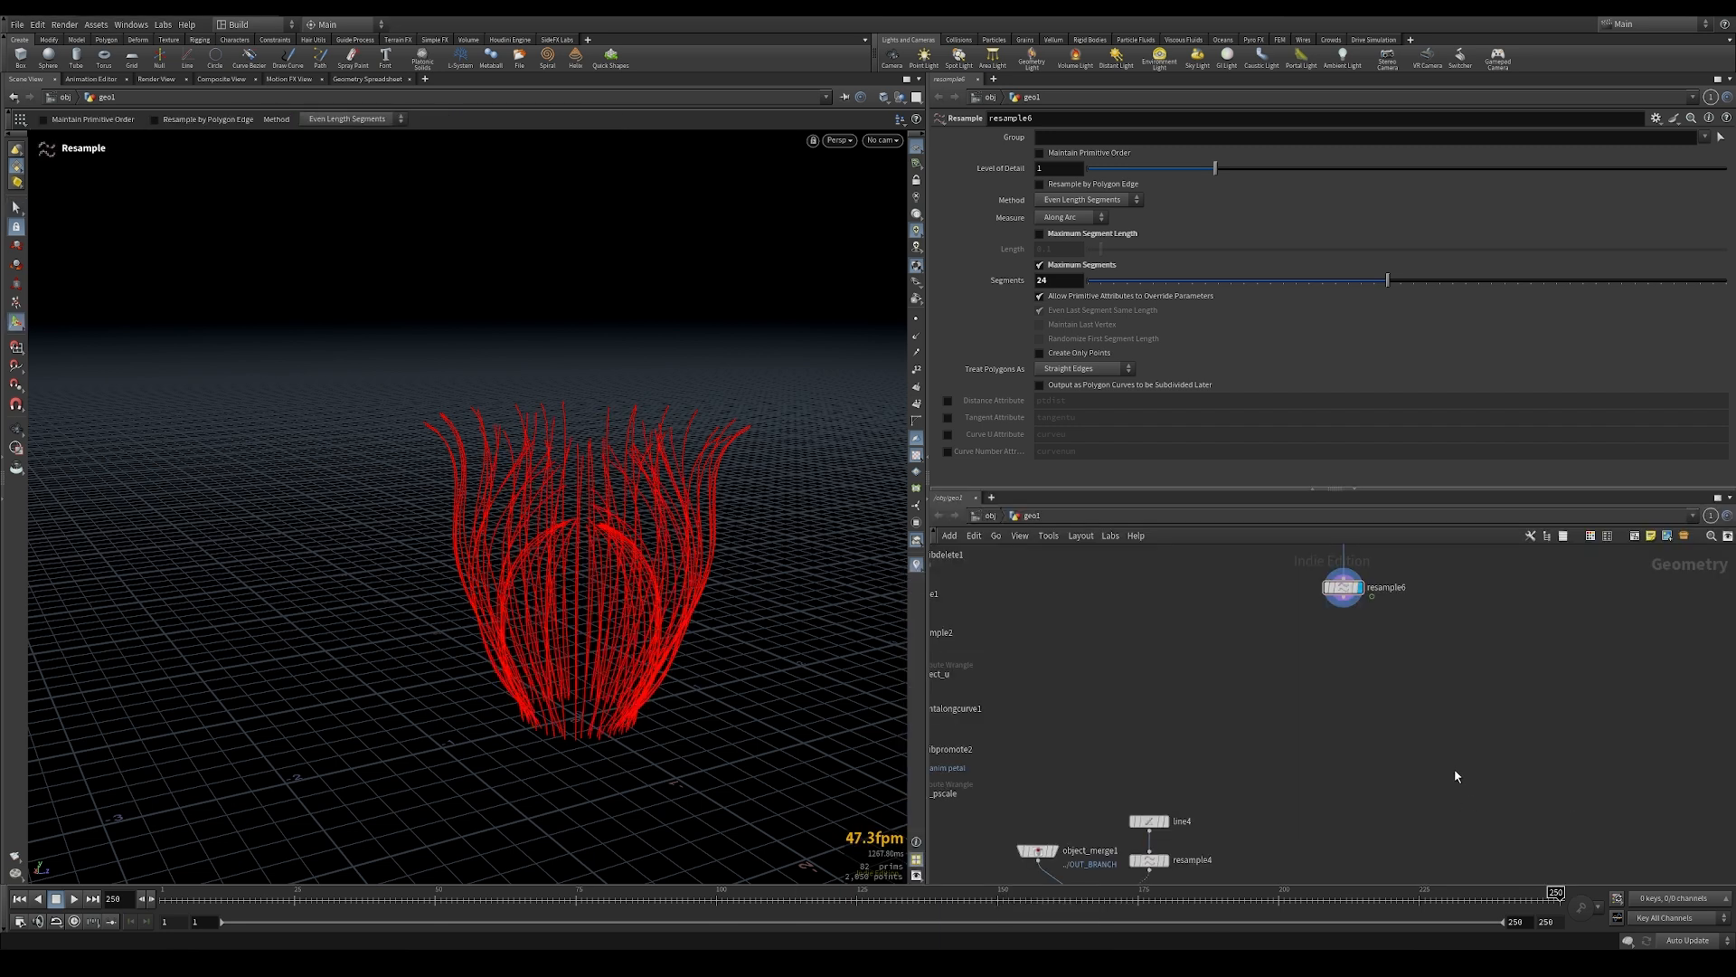
Add a Sweep node below resample6, wire resample6 into it and display its result
key(Tab)
text(sw)
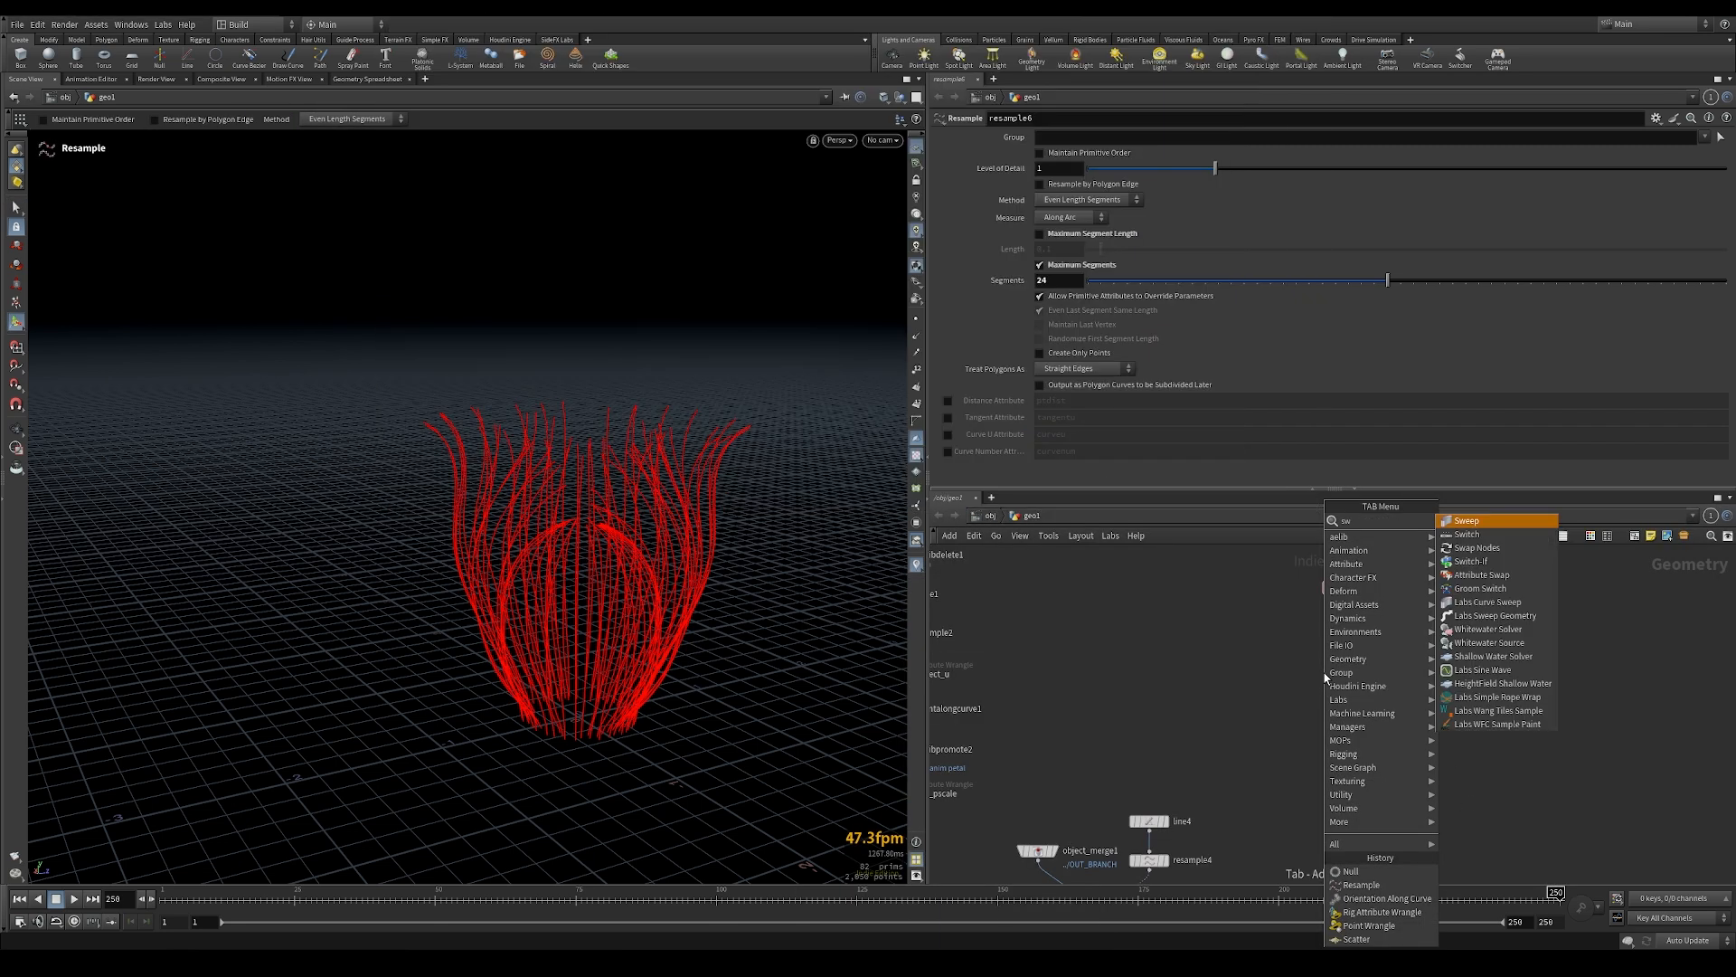
key(Return)
click(1320, 669)
drag(1344, 600, 1317, 653)
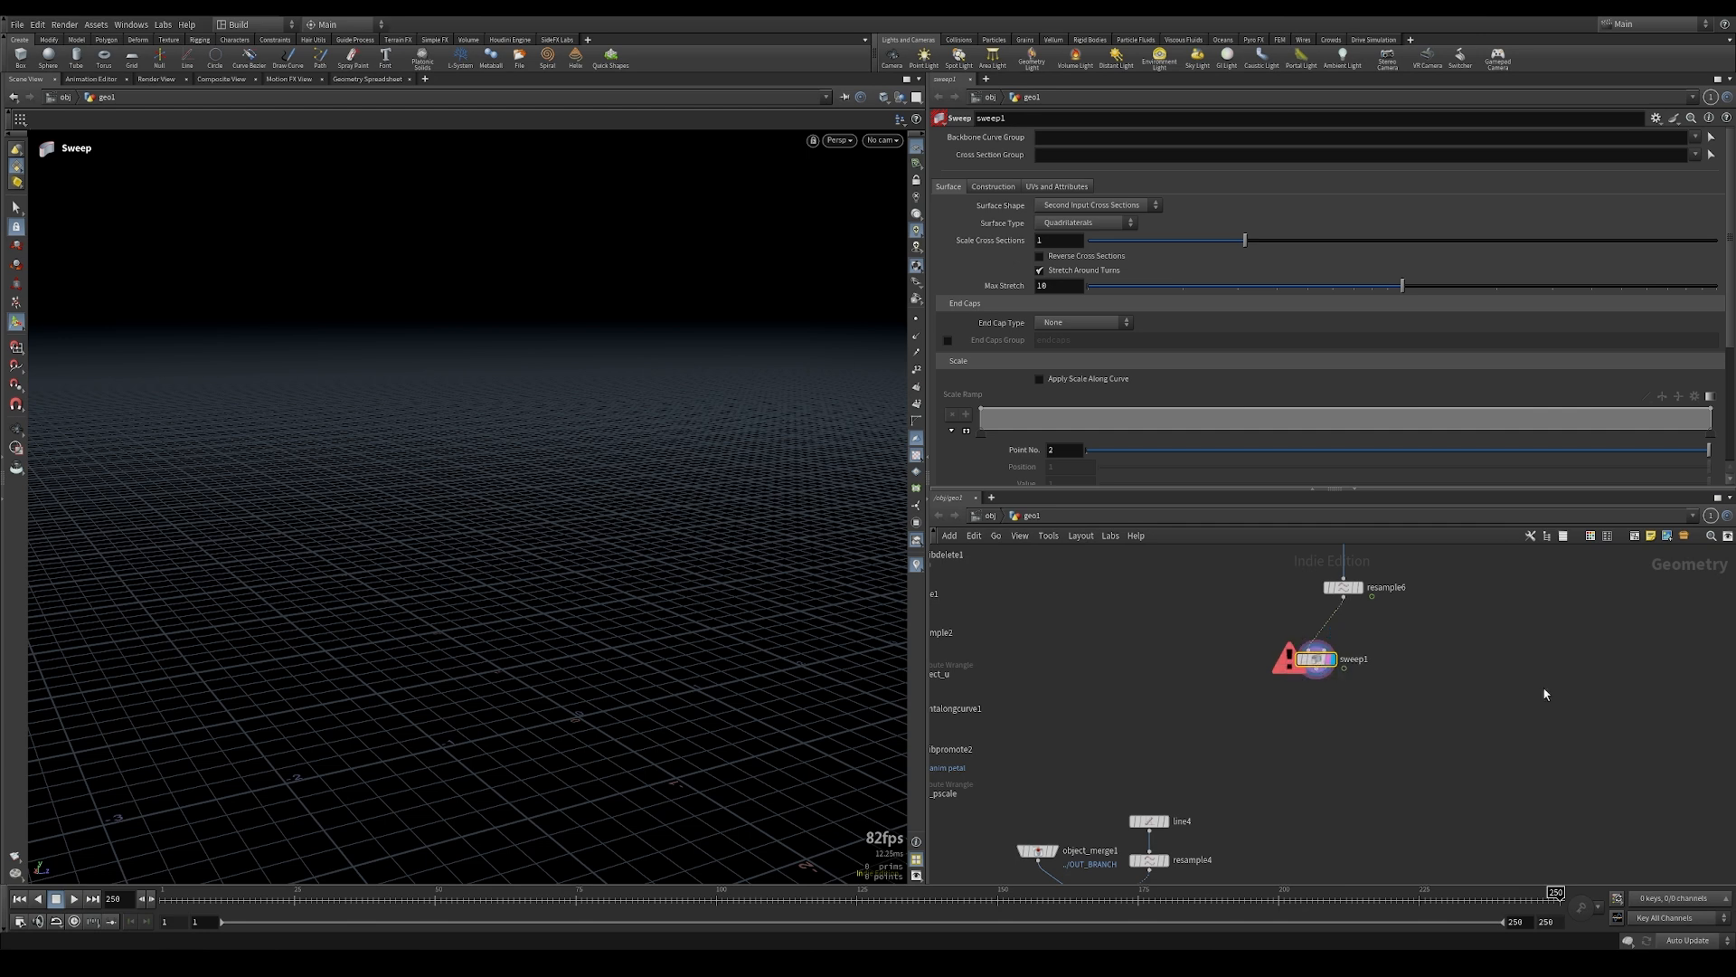
Set the sweep's Surface Shape to Round Tube with a radius of 0.06
click(1090, 206)
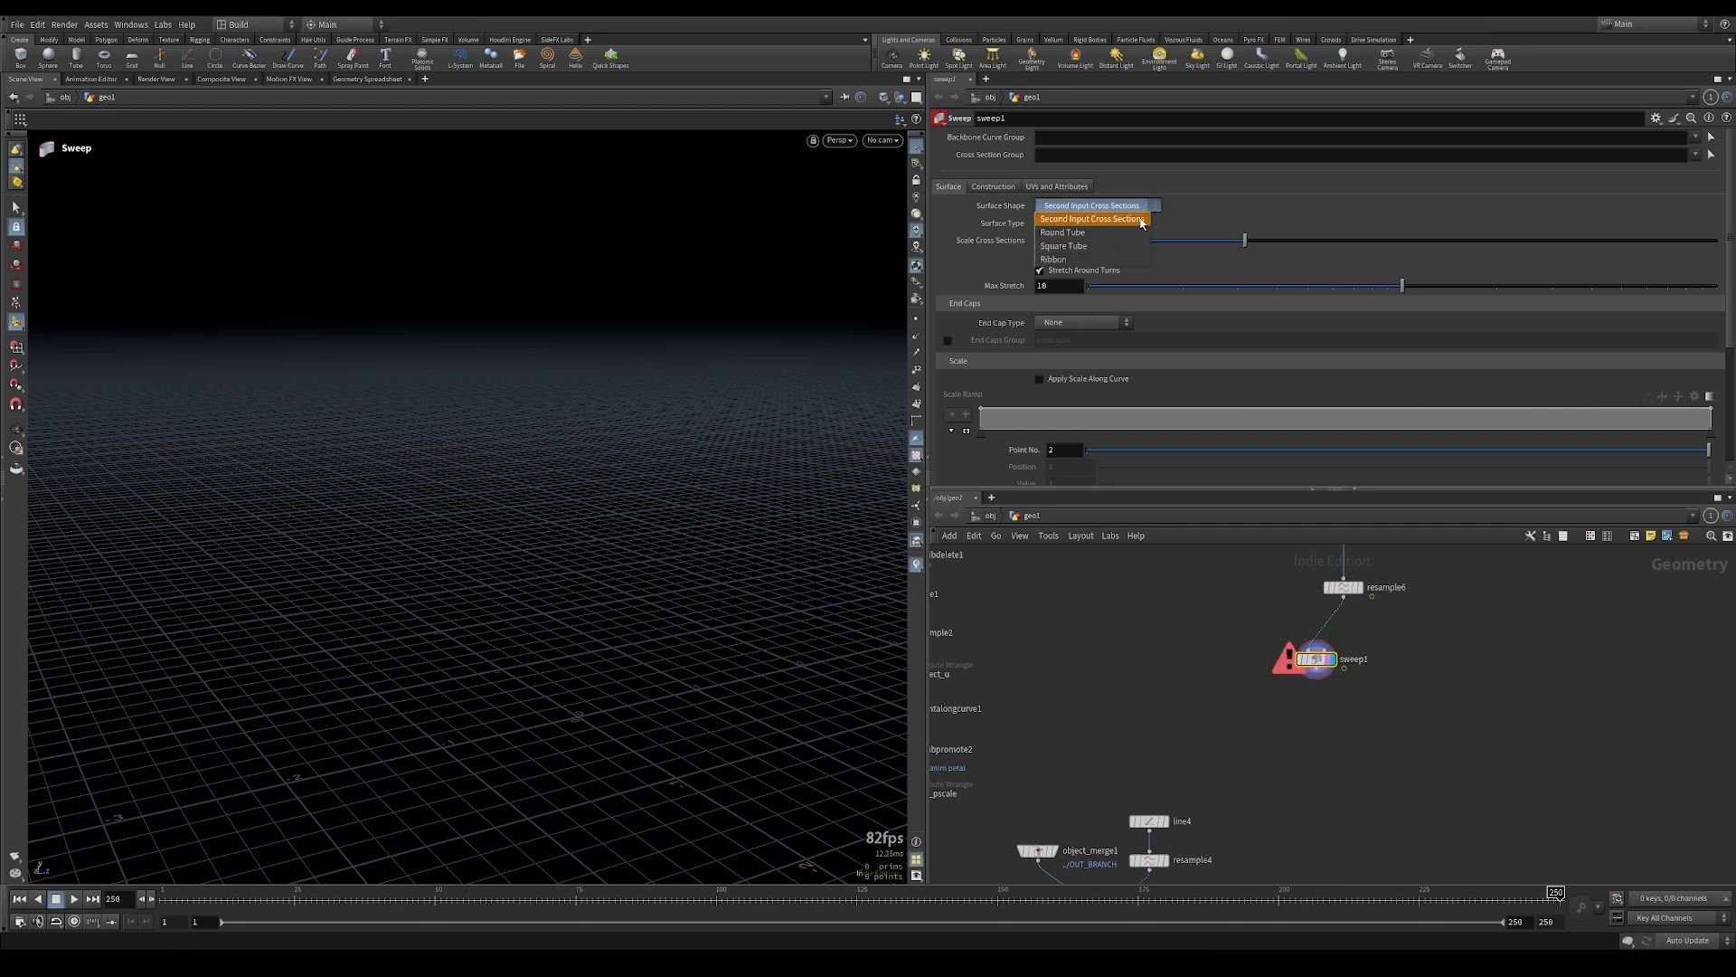
click(1072, 234)
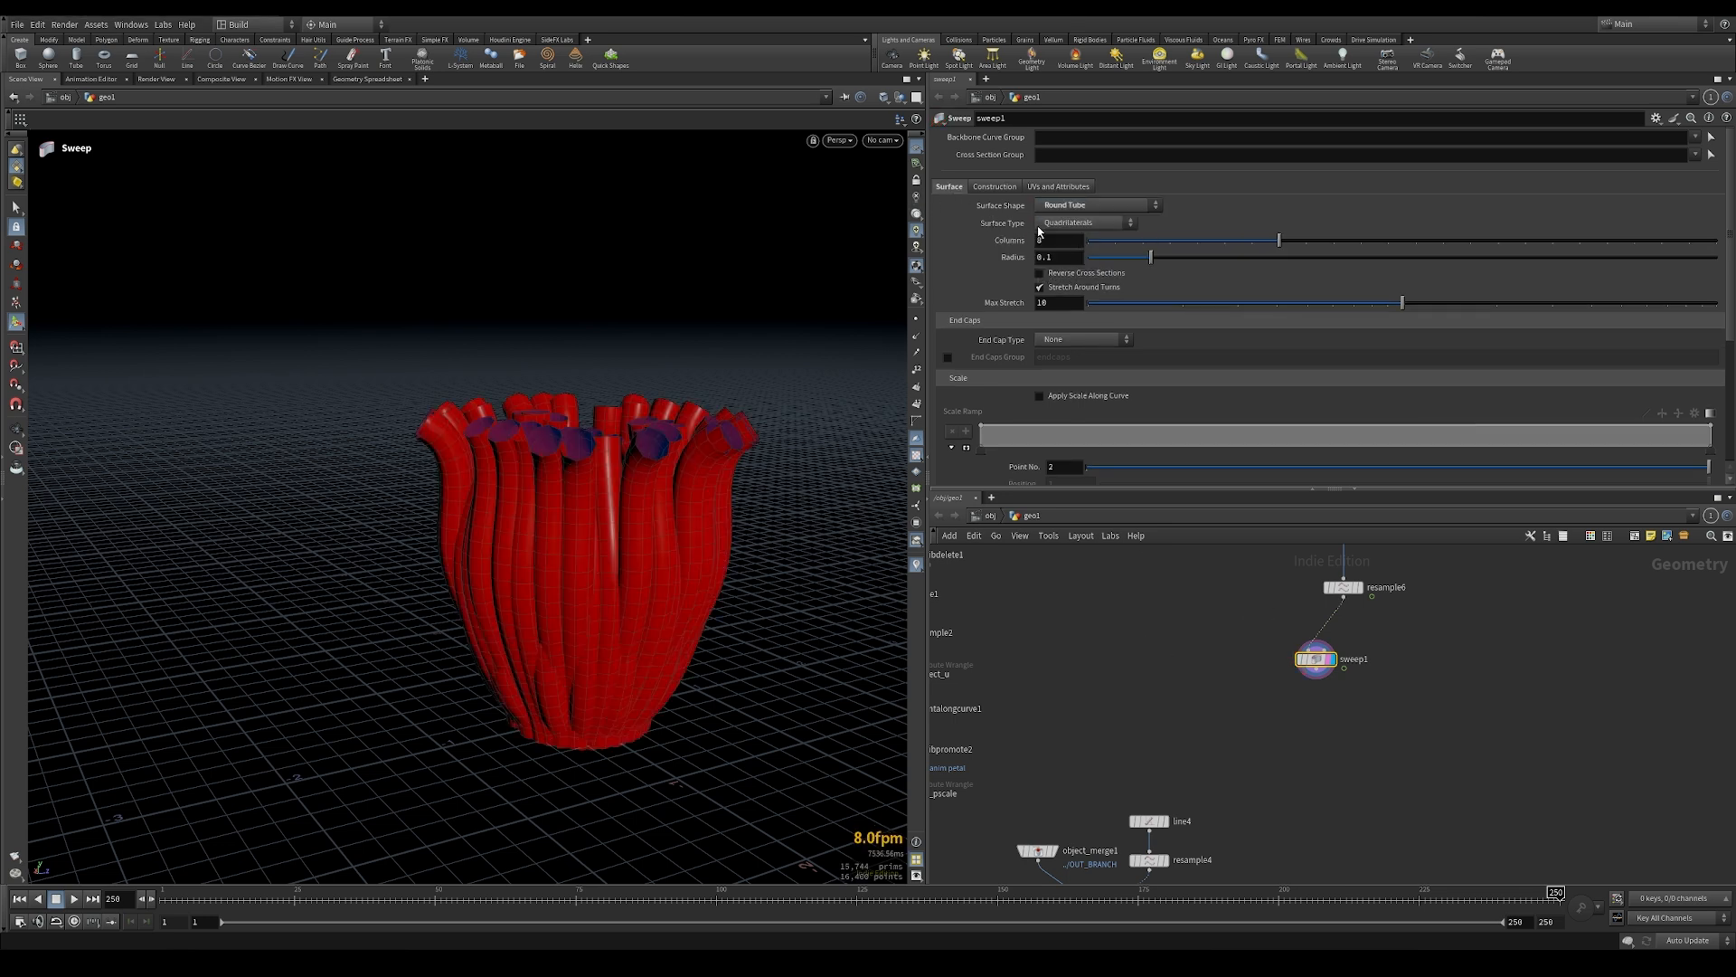
drag(1150, 260, 1126, 259)
click(1067, 258)
key(Return)
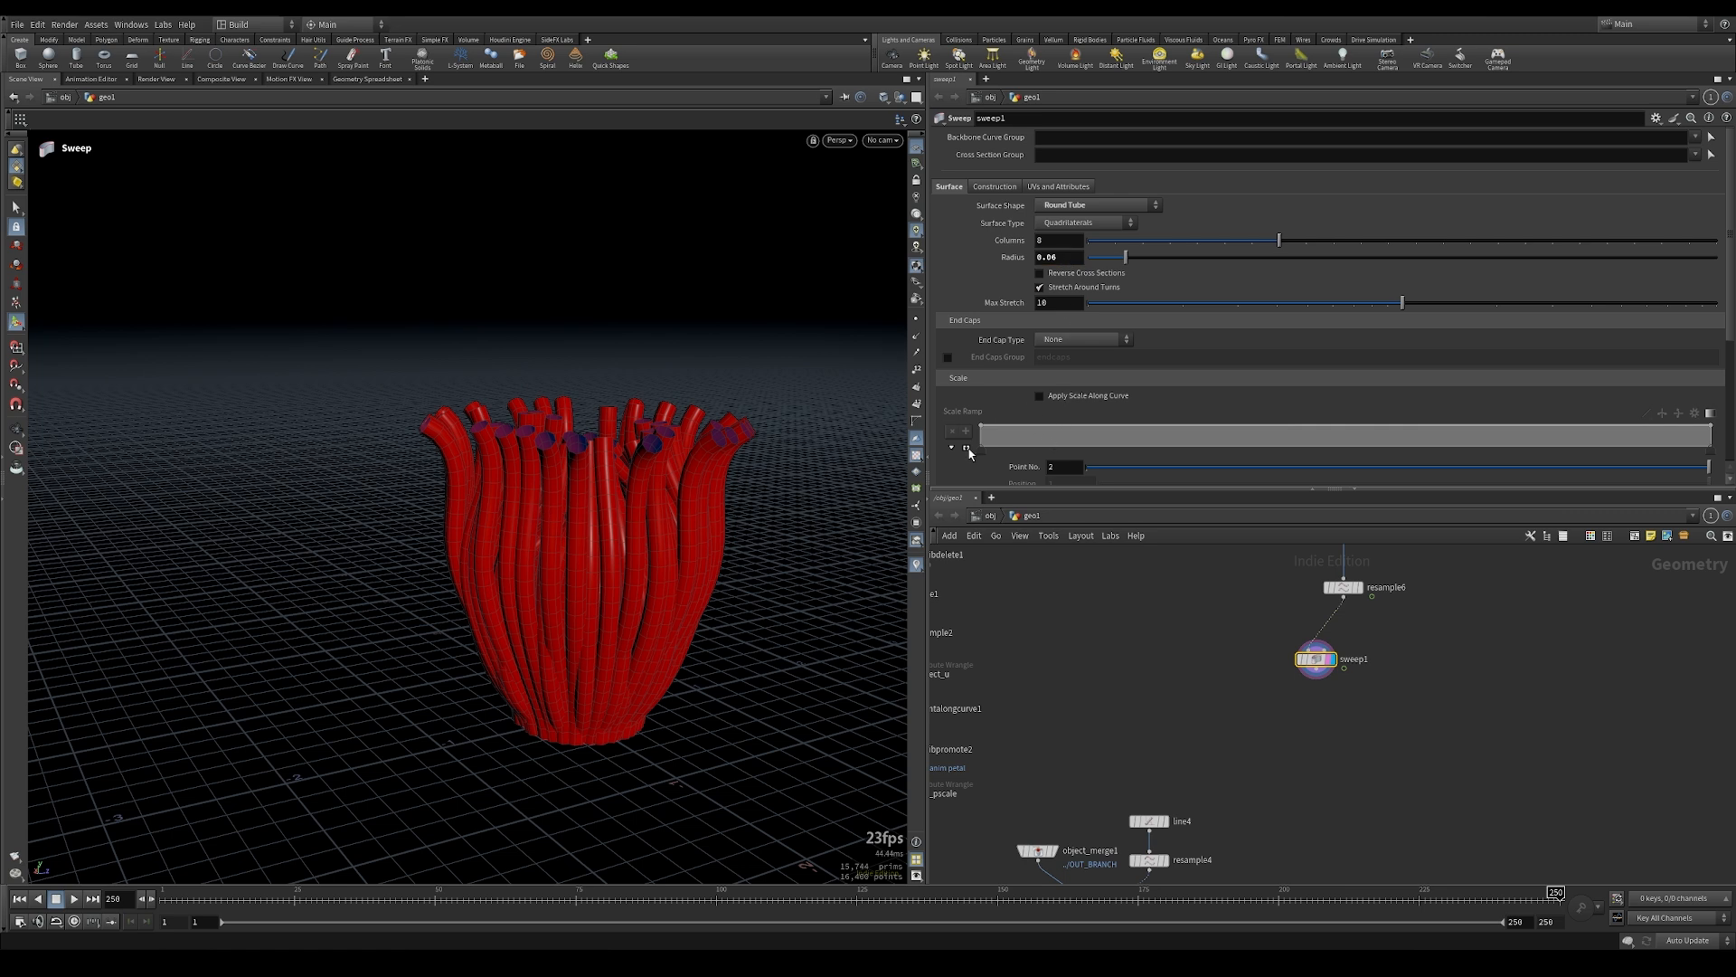
Enable the Curve U Attribute output on resample6 and name it u
scroll(1100, 405, down, 2)
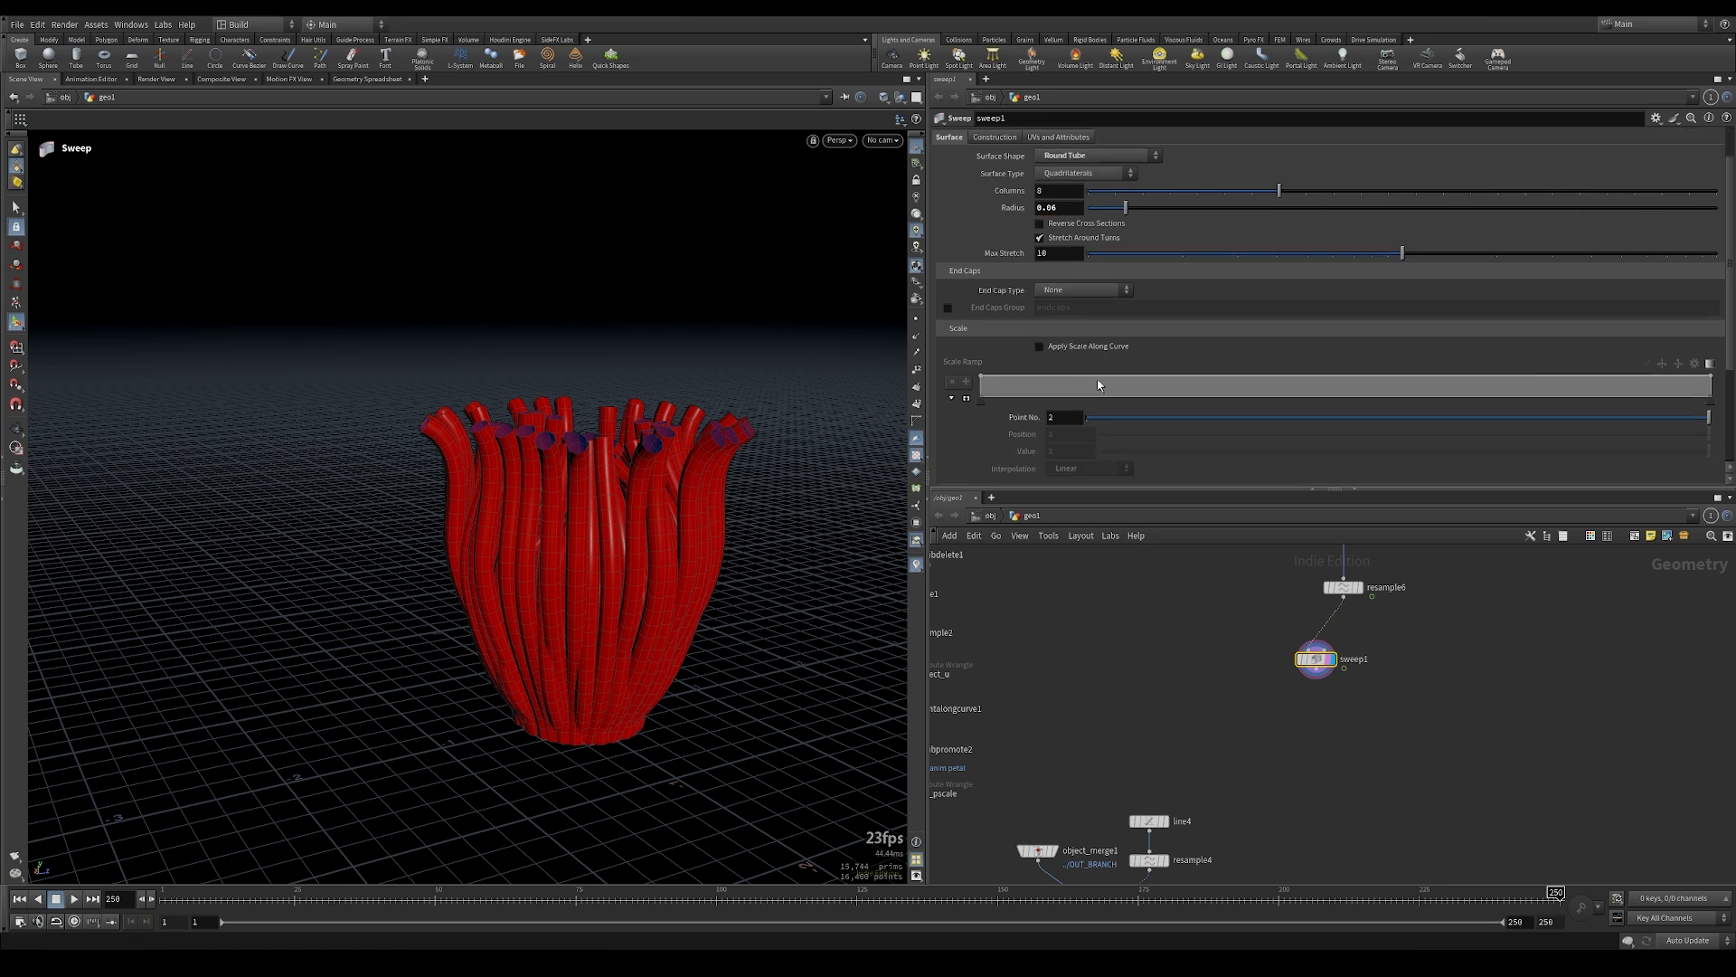
middle_drag(1285, 574, 1282, 613)
drag(1282, 607, 1369, 658)
click(947, 435)
click(1128, 441)
text(u)
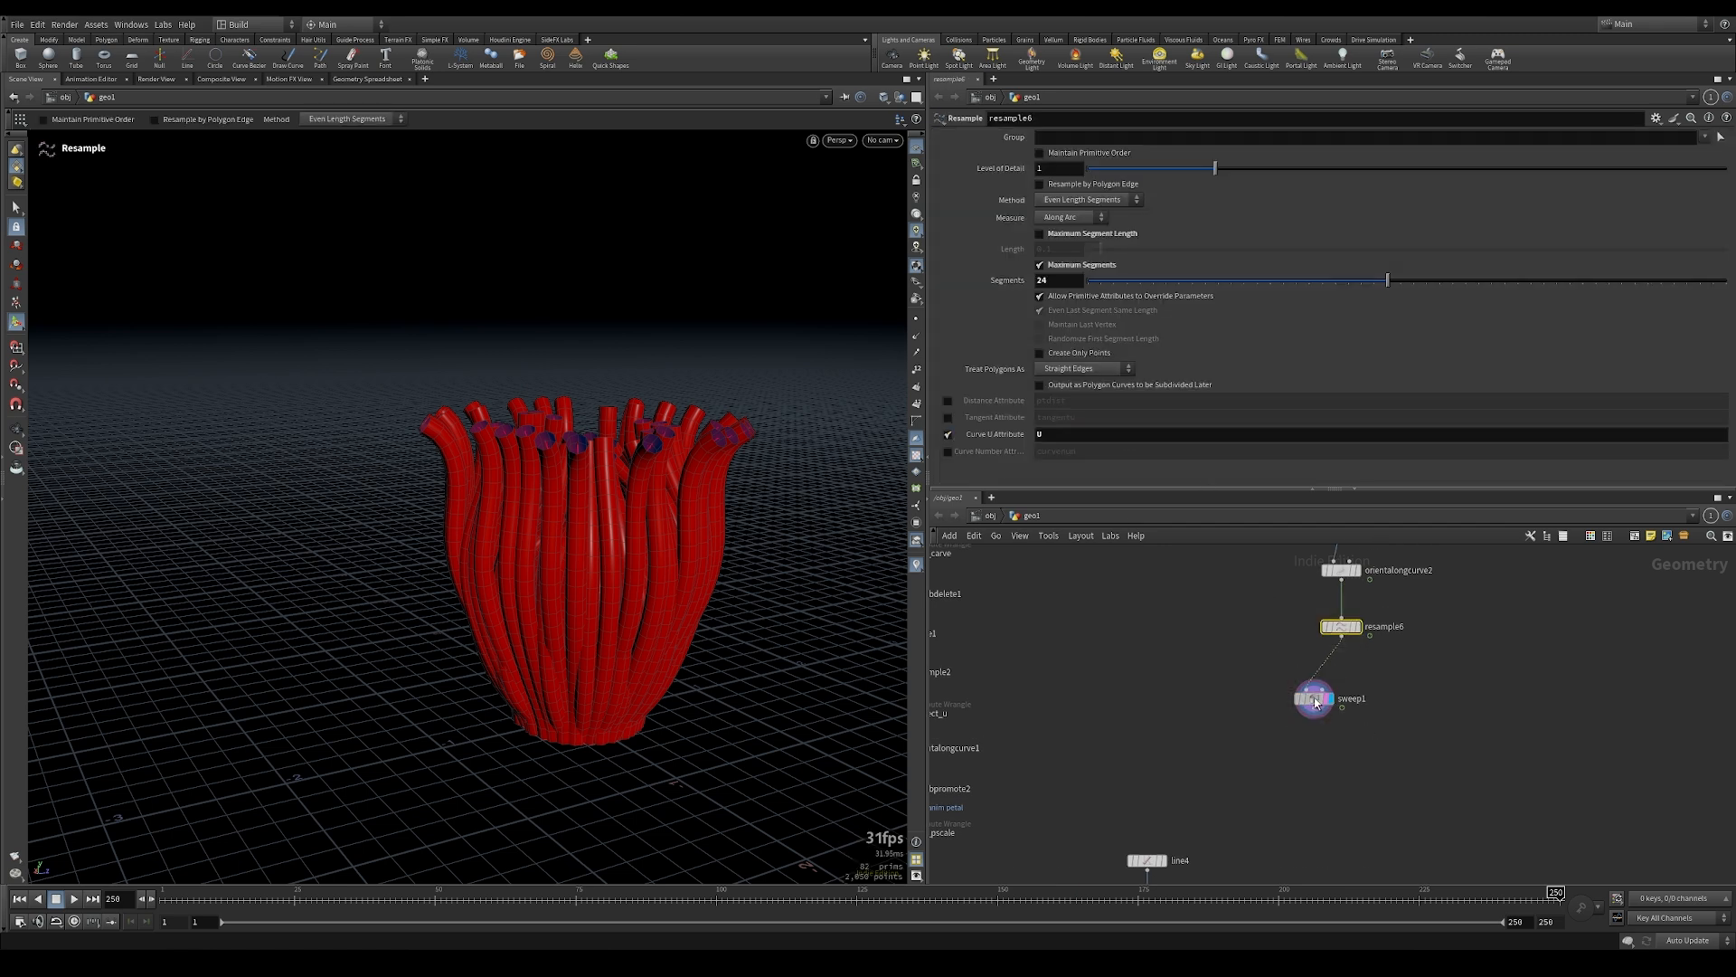
Enable Apply Scale Along Curve on sweep1 and shape its B-Spline ramp to taper from 1 to 0, with intermediate points around 0.4
click(1320, 698)
click(1040, 348)
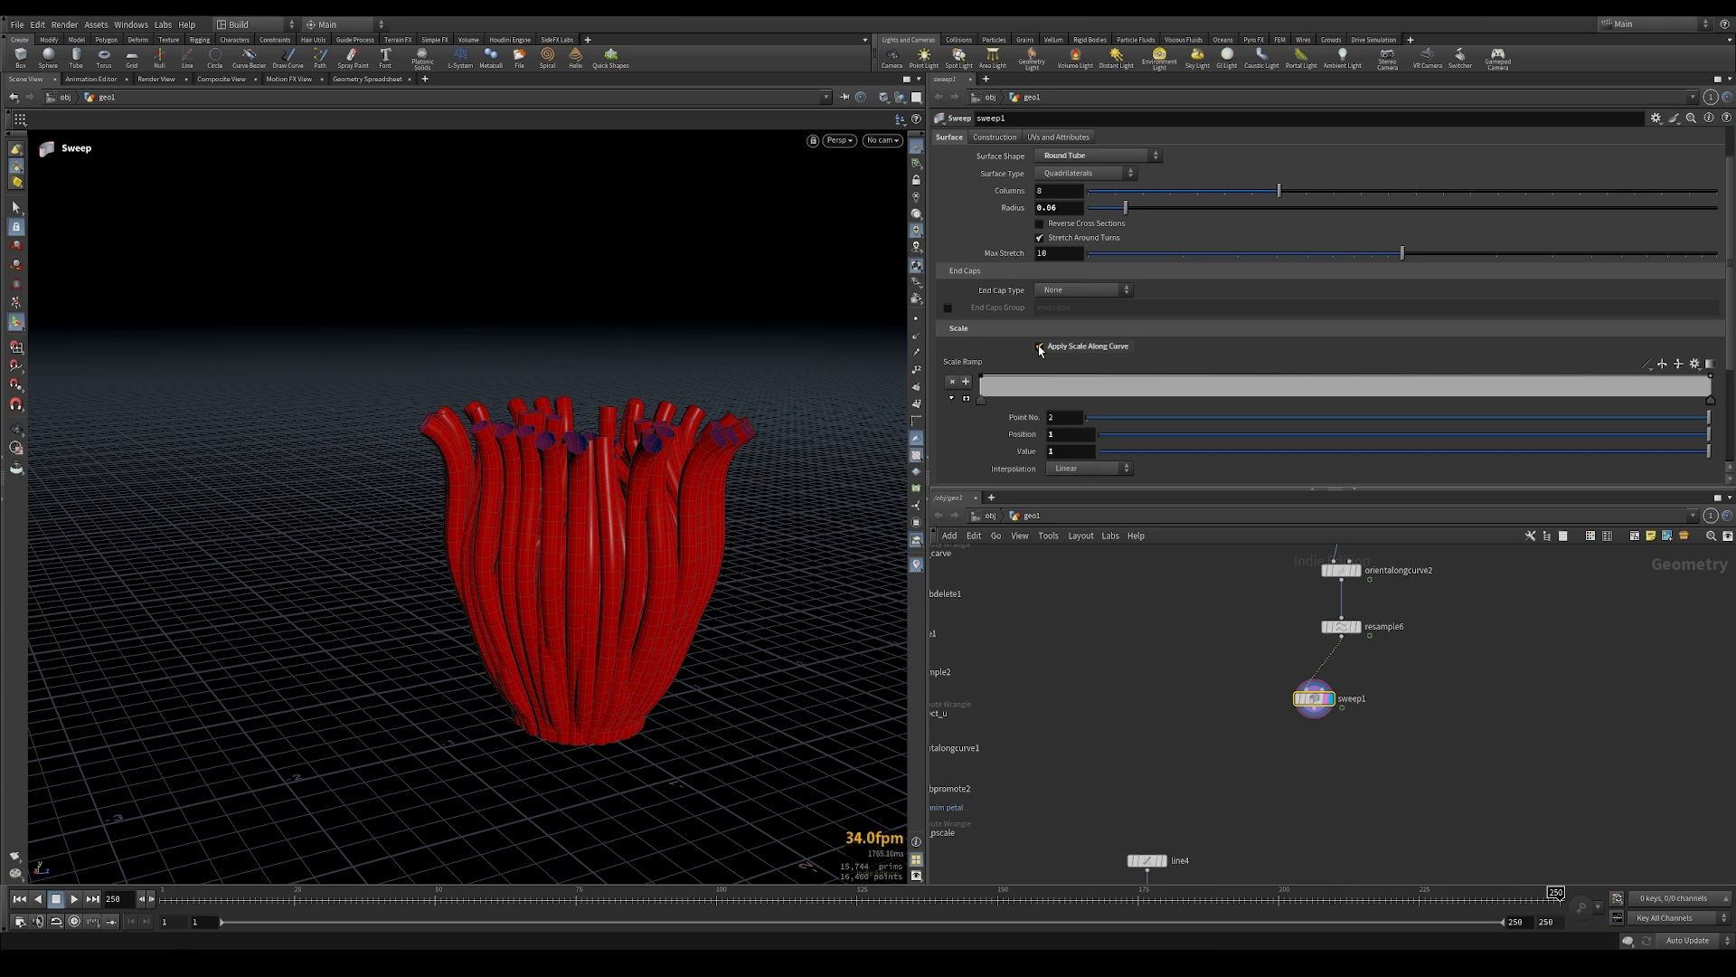
click(965, 399)
drag(1729, 318, 1729, 359)
drag(1711, 268, 1712, 384)
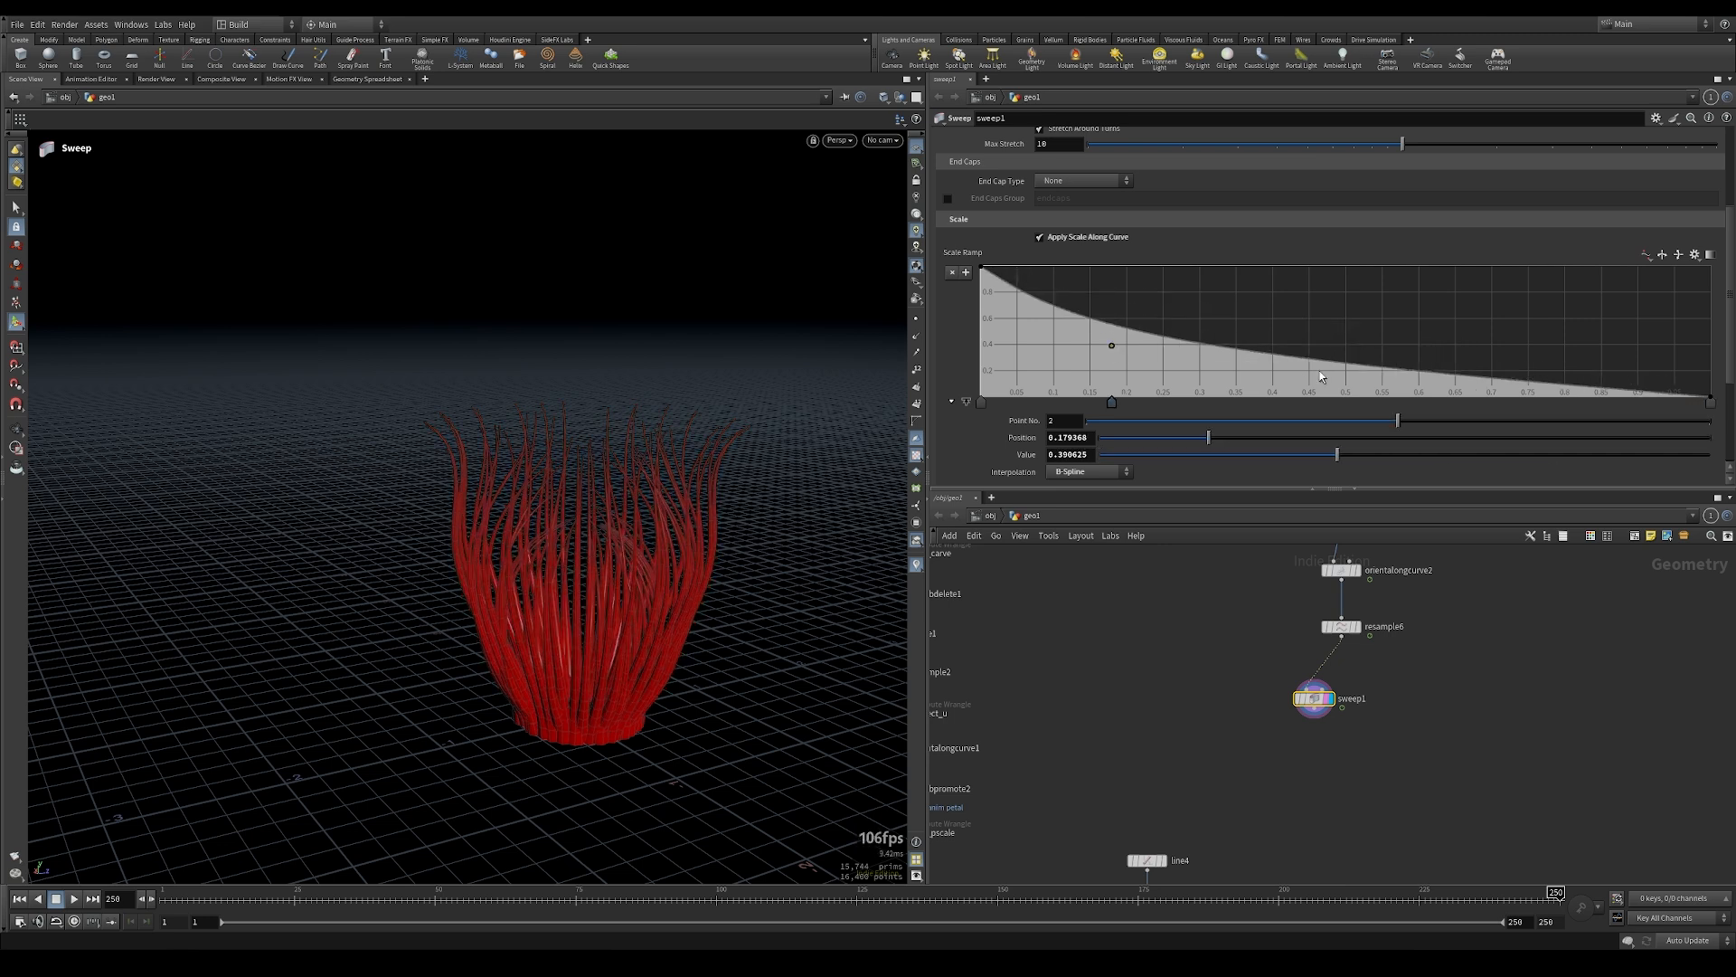
click(1359, 355)
click(1599, 344)
Scrub the timeline to preview the tapered tubes growing and opening, stopping at frame 193
alt+drag(526, 425, 524, 492)
drag(366, 897, 1238, 897)
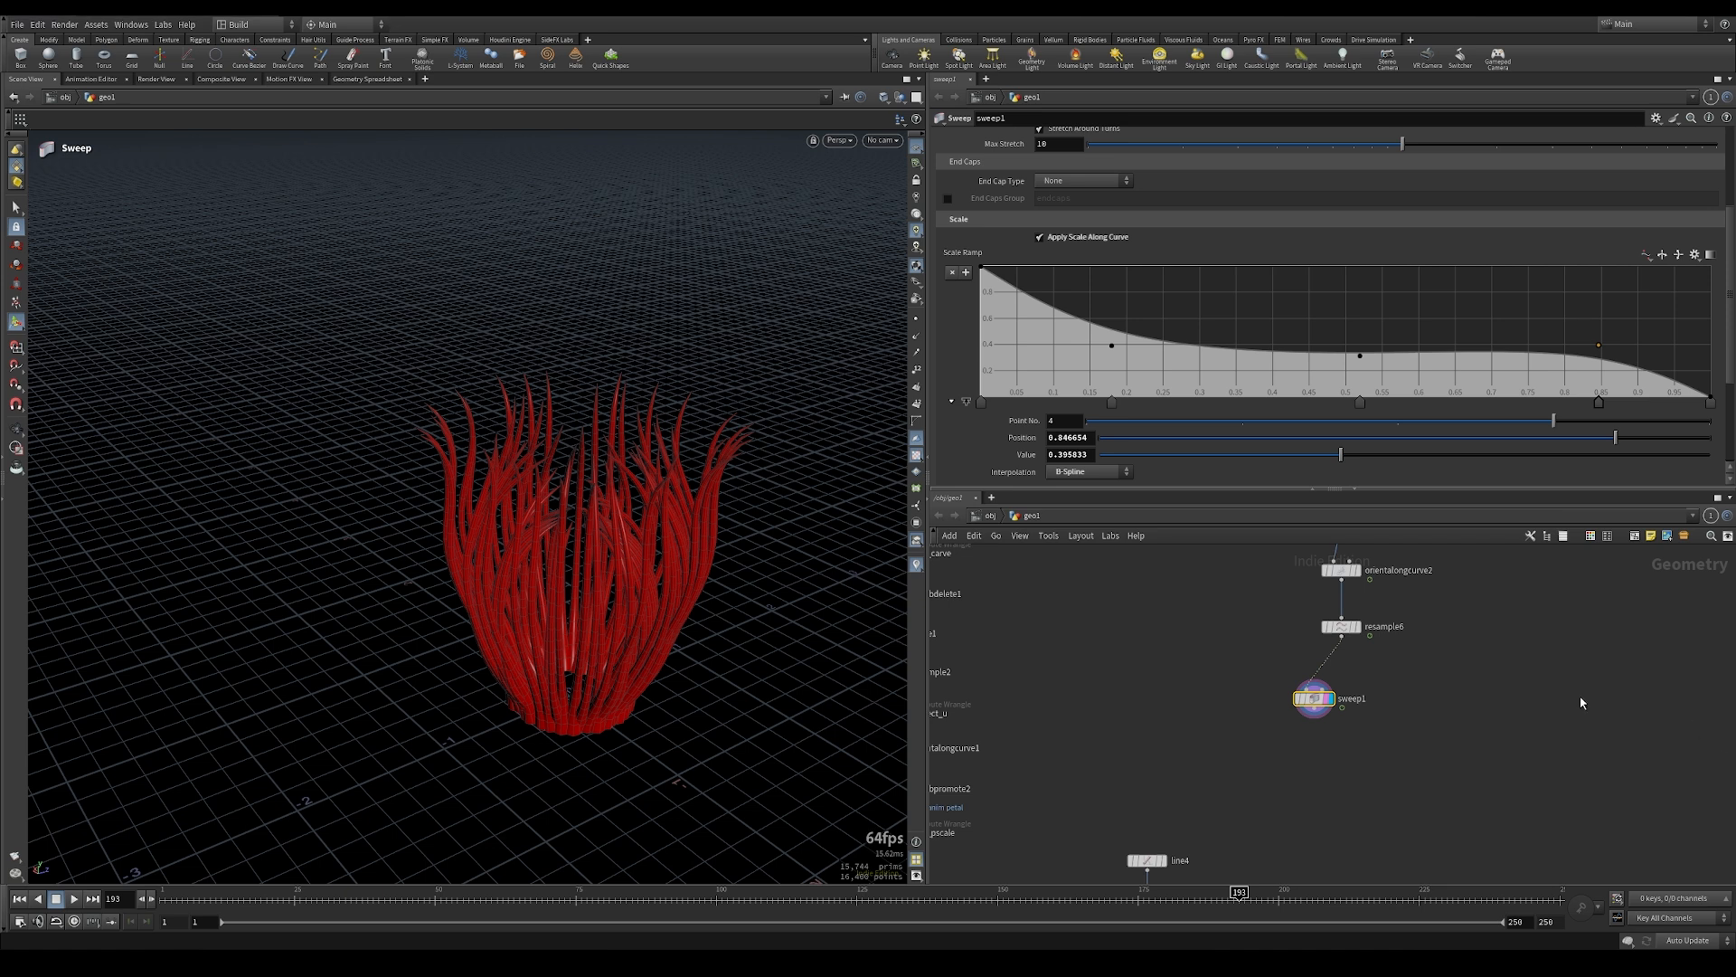
click(1300, 699)
click(1301, 699)
drag(1312, 704, 1306, 697)
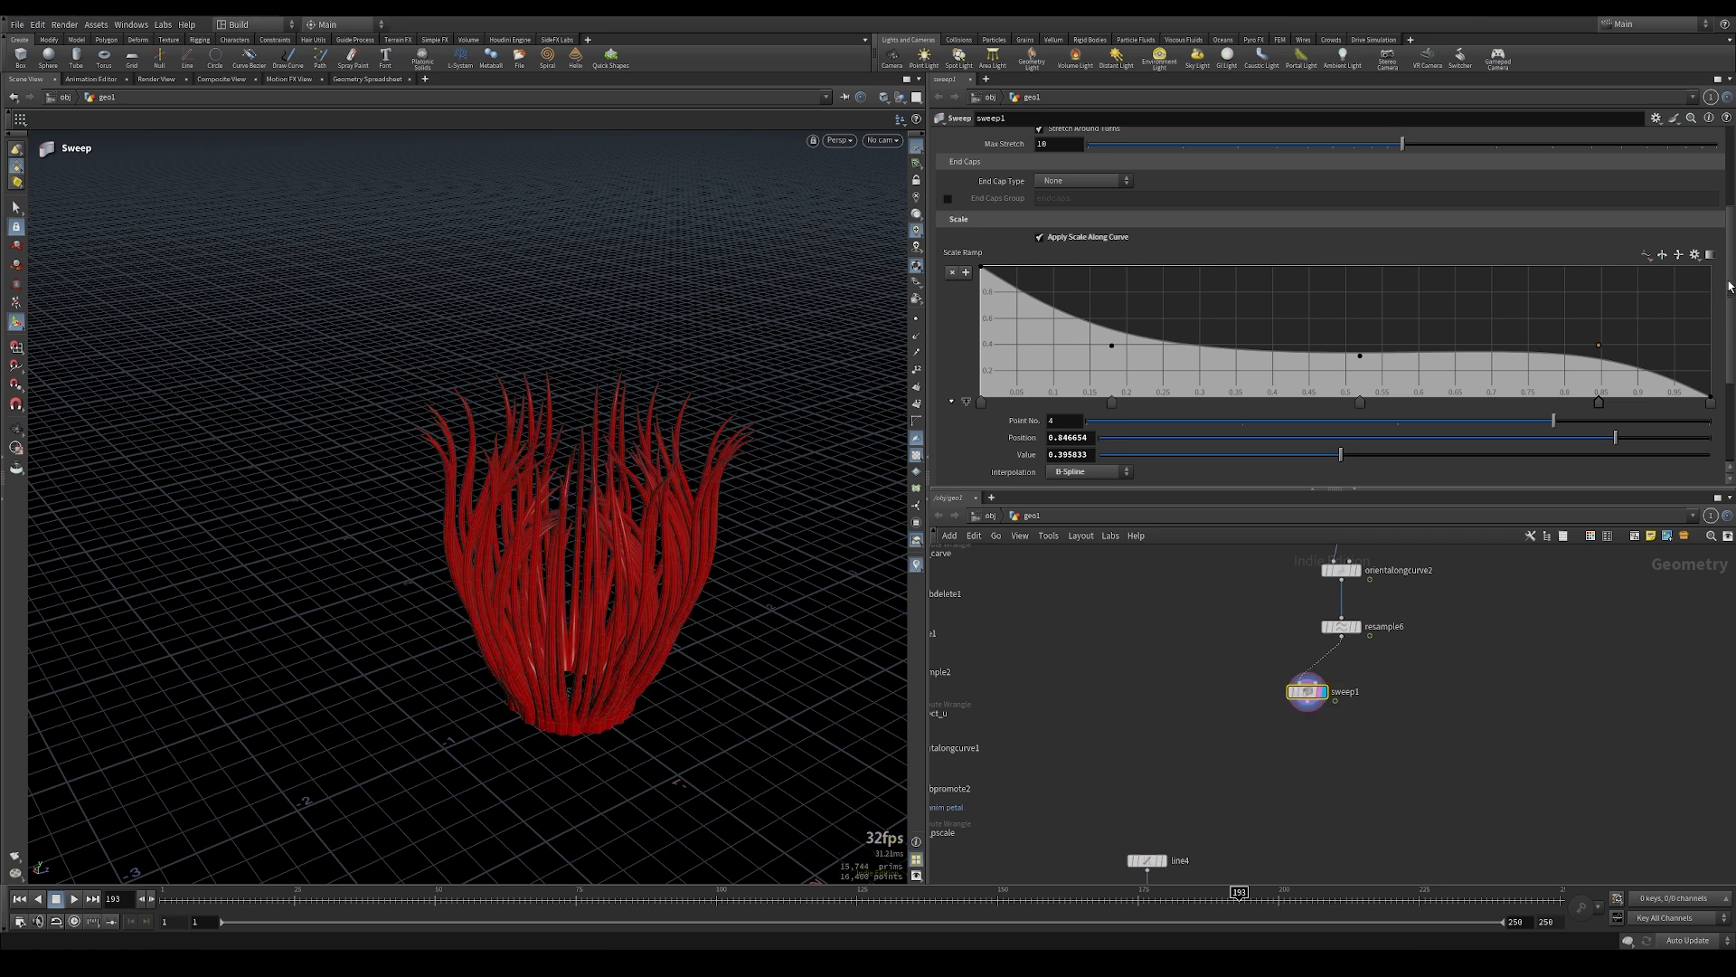
scroll(1728, 286, up, 3)
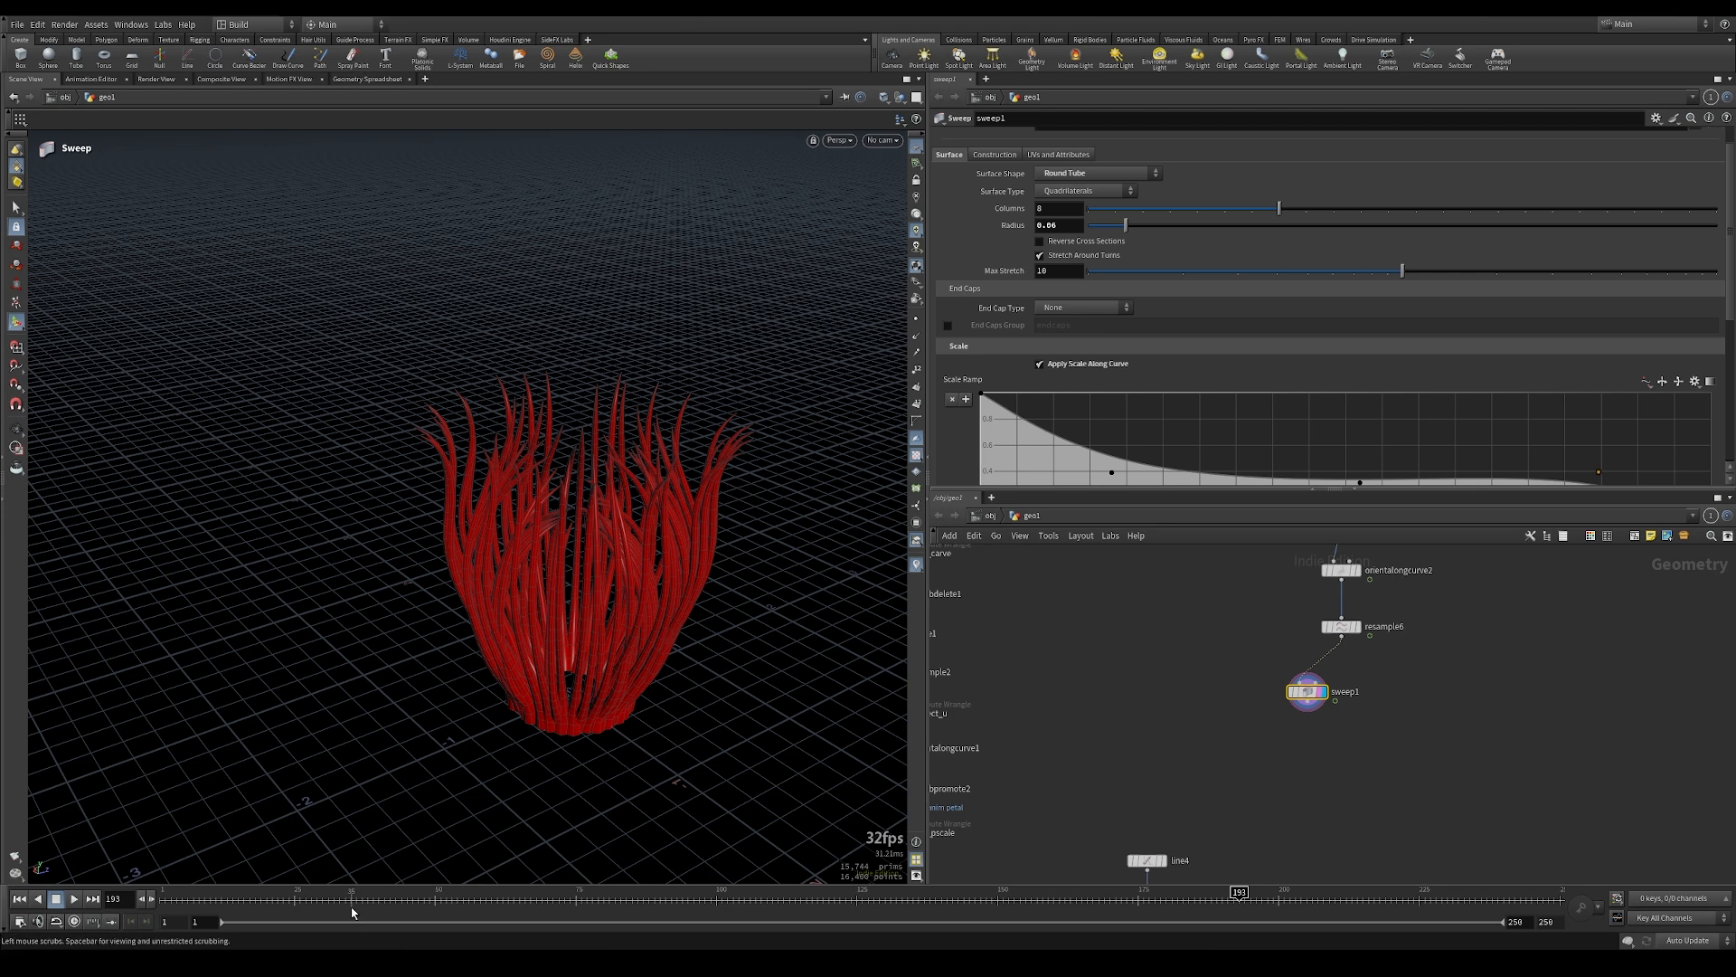
Add a Time Shift node beside sweep1 and delete its Frame channel at frame 250 to freeze it there
key(Tab)
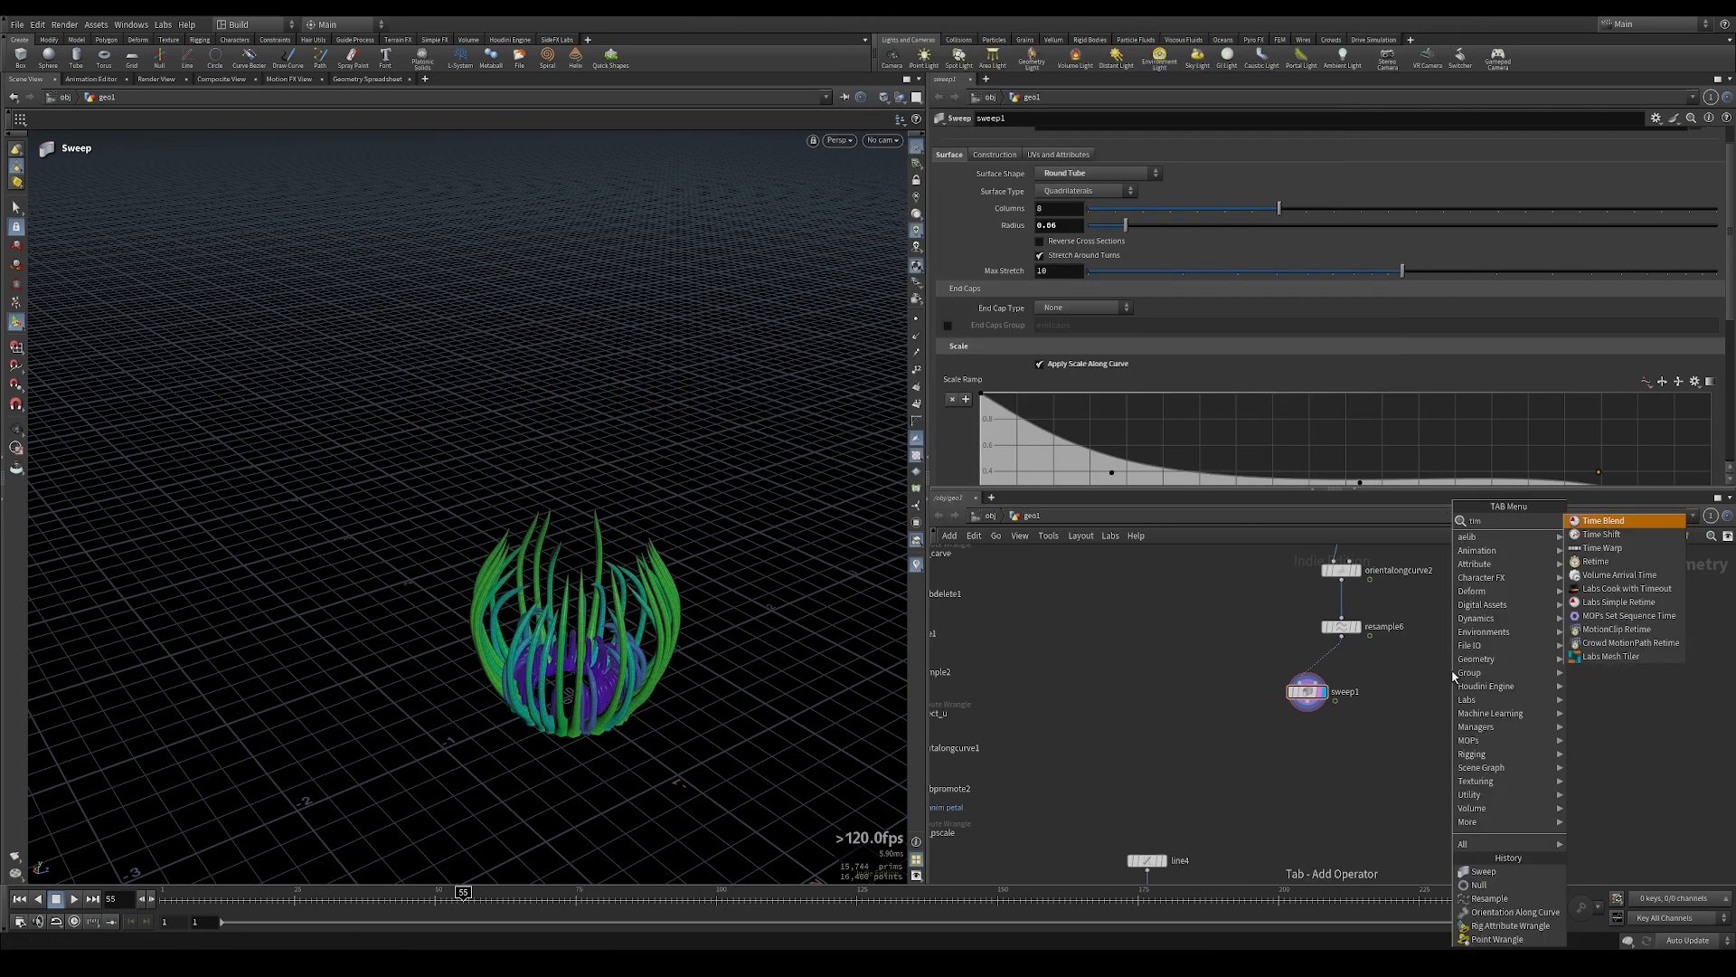
key(Escape)
key(Tab)
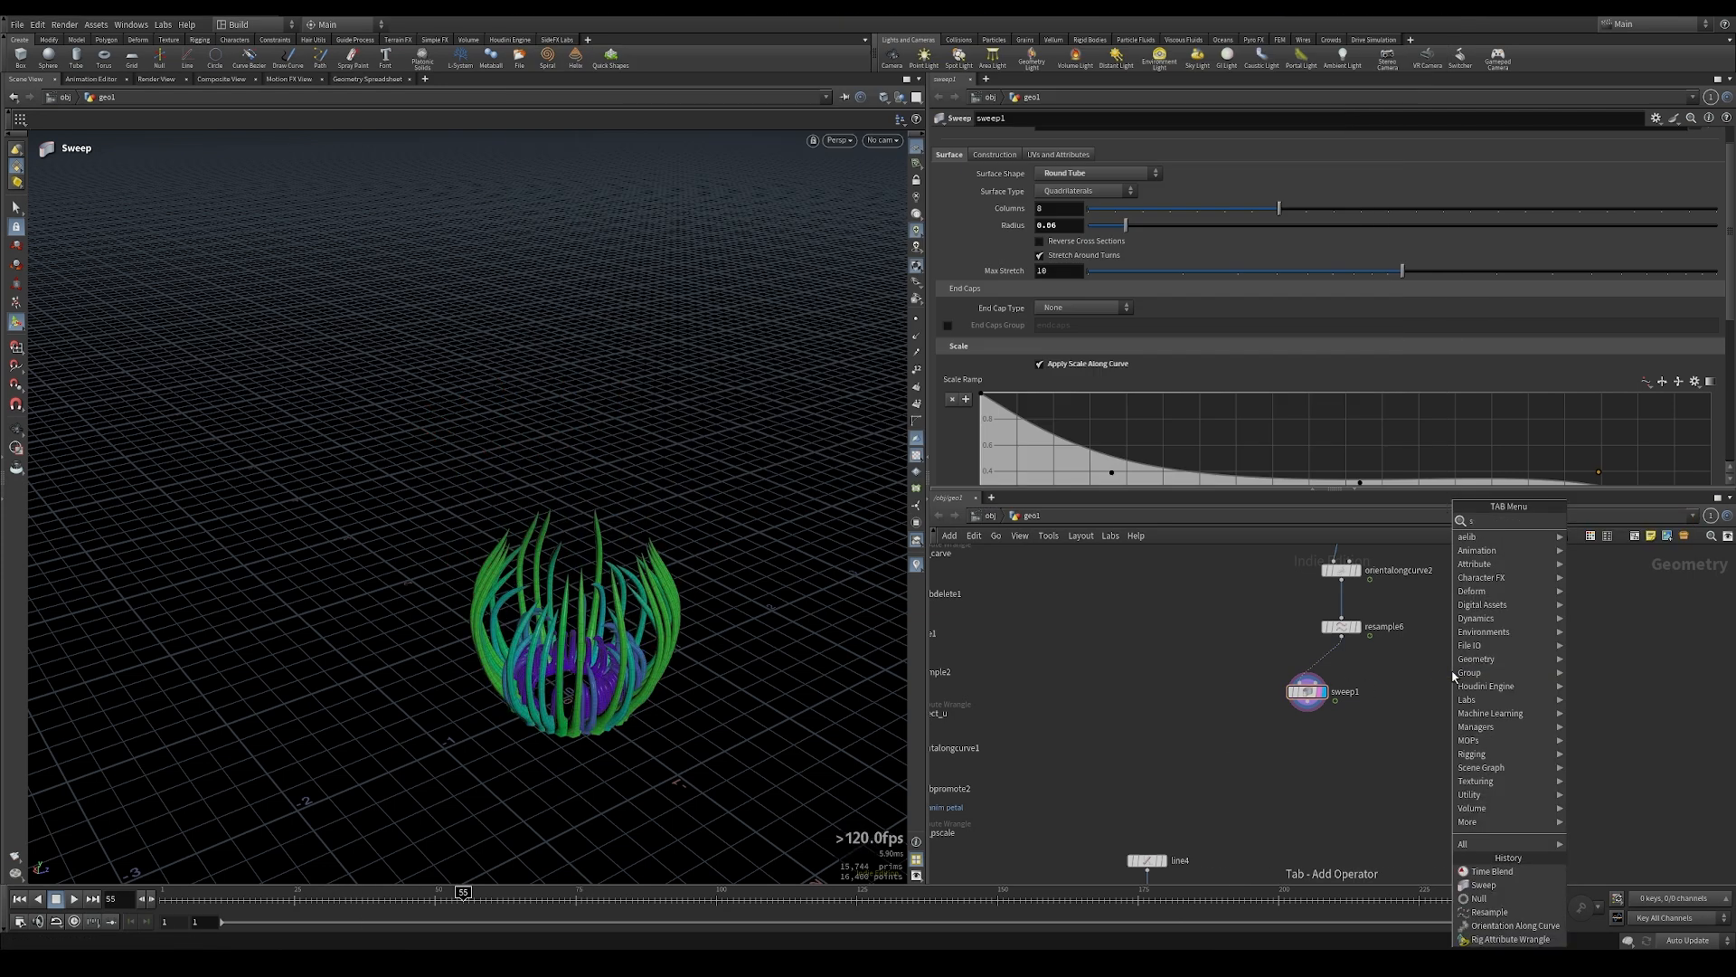
key(Return)
click(1453, 676)
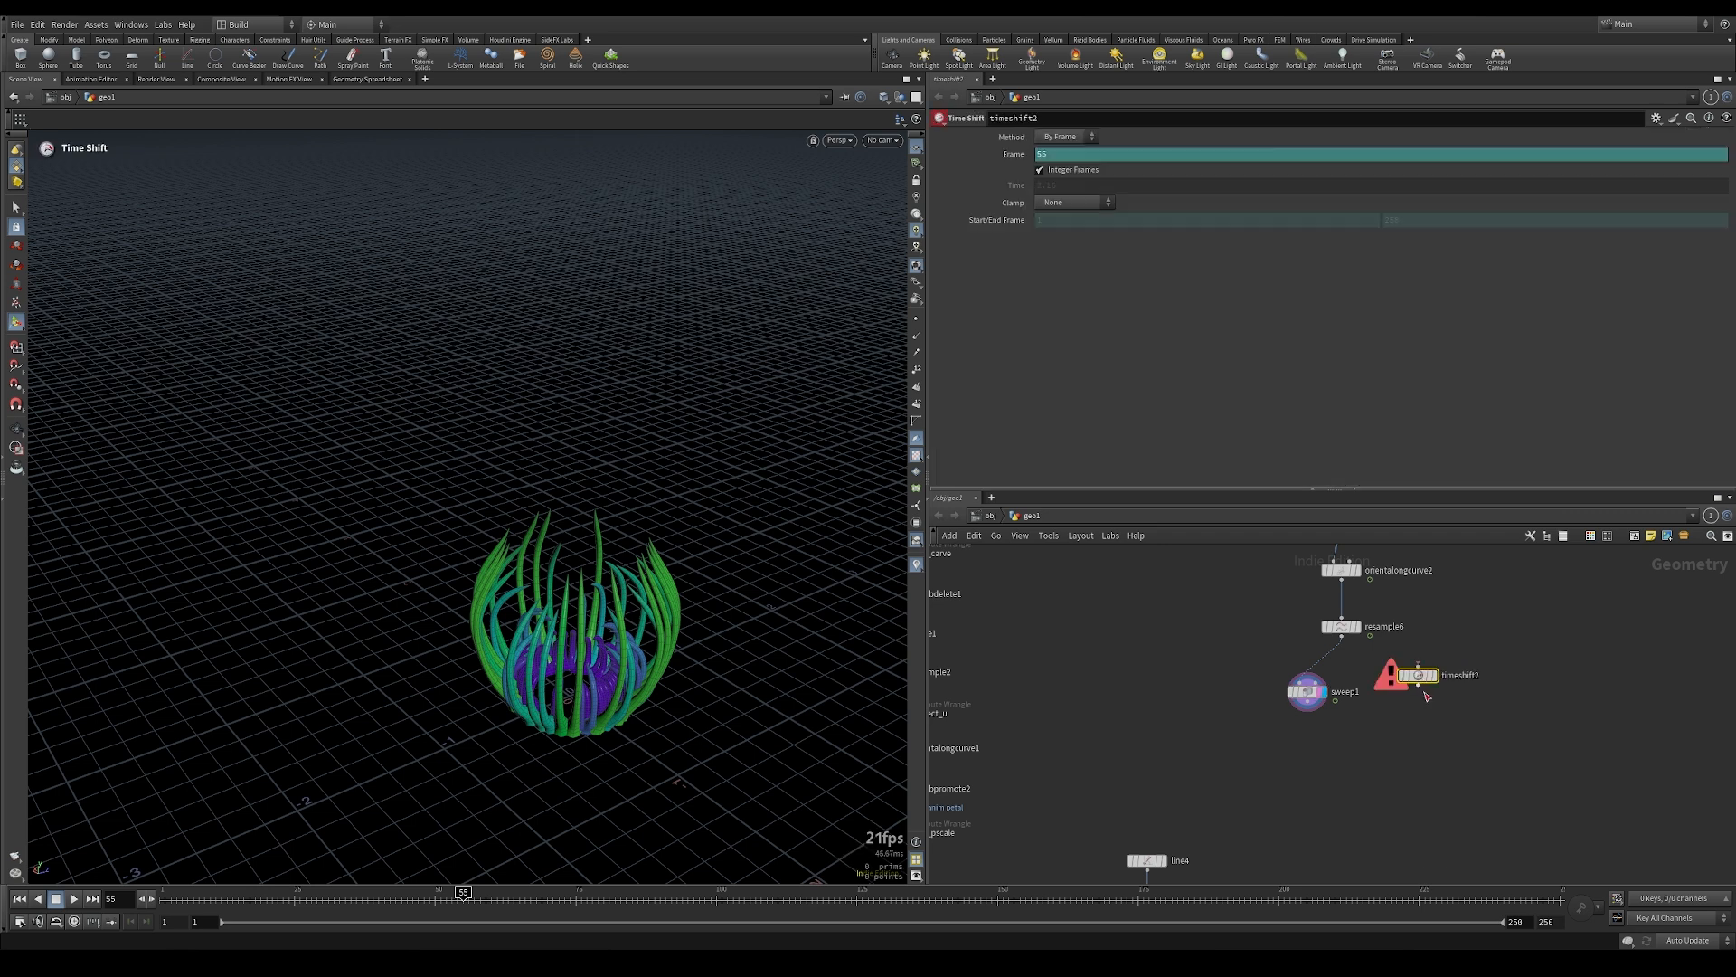
right_click(1011, 158)
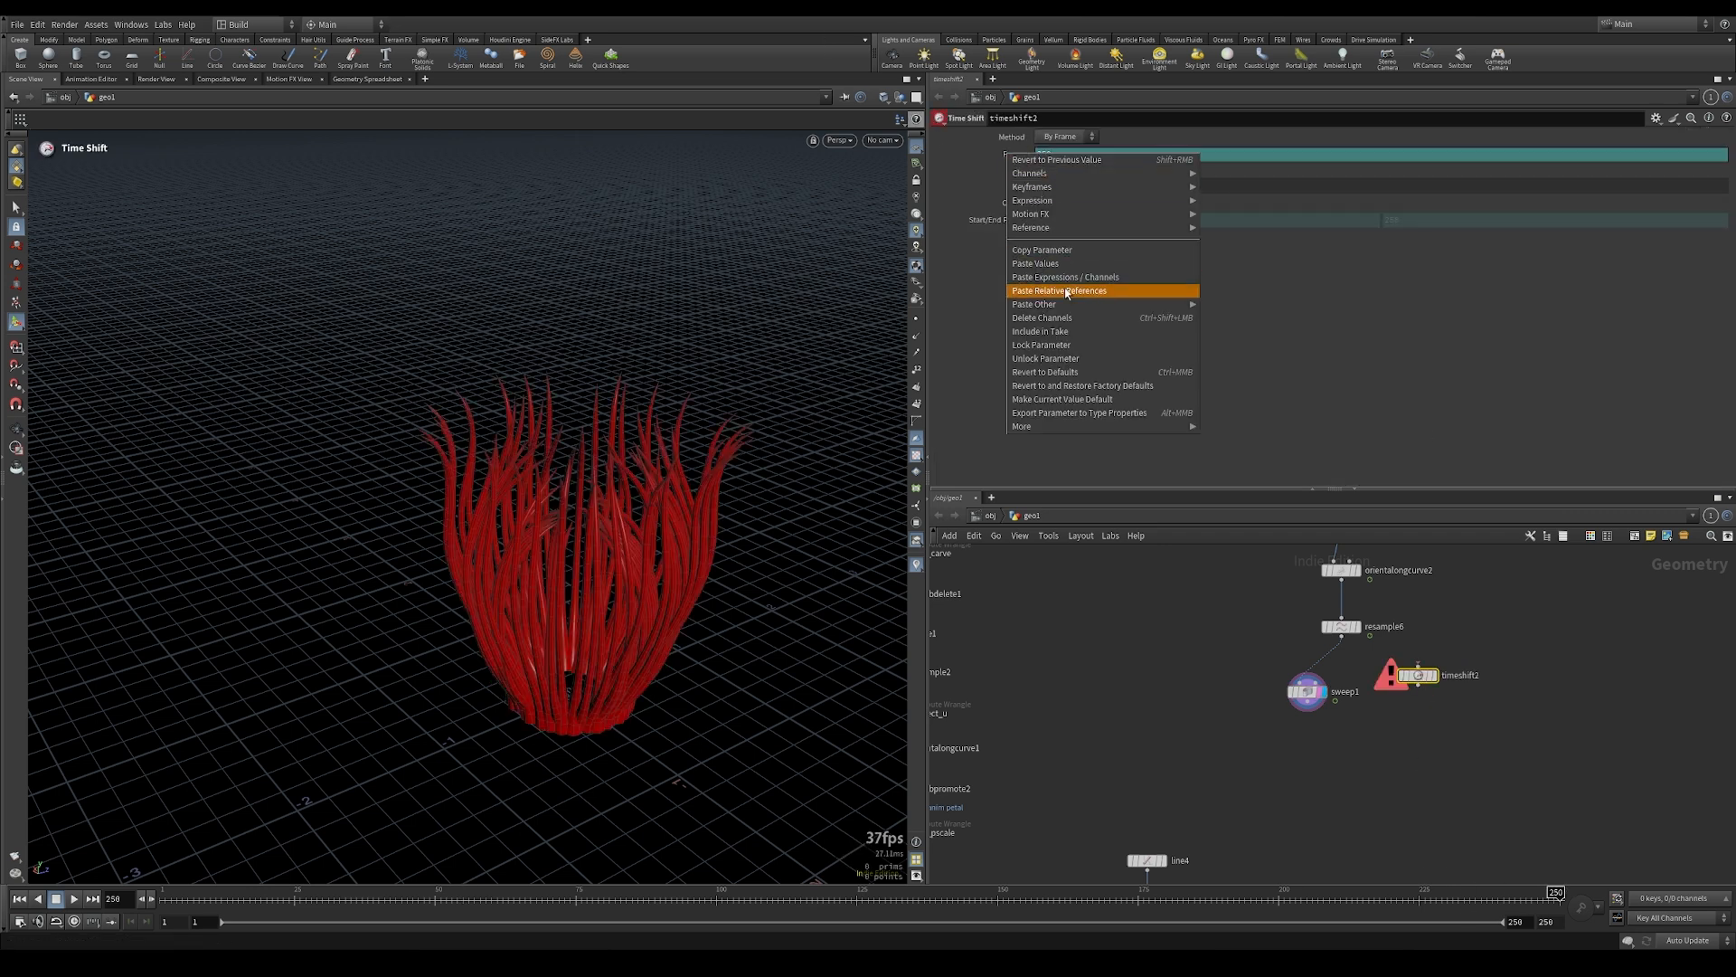
click(1069, 318)
Wire resample6 into timeshift2, then duplicate sweep1 below it, feed the copy from timeshift2 and display it
scroll(1340, 642, up, 2)
click(1316, 616)
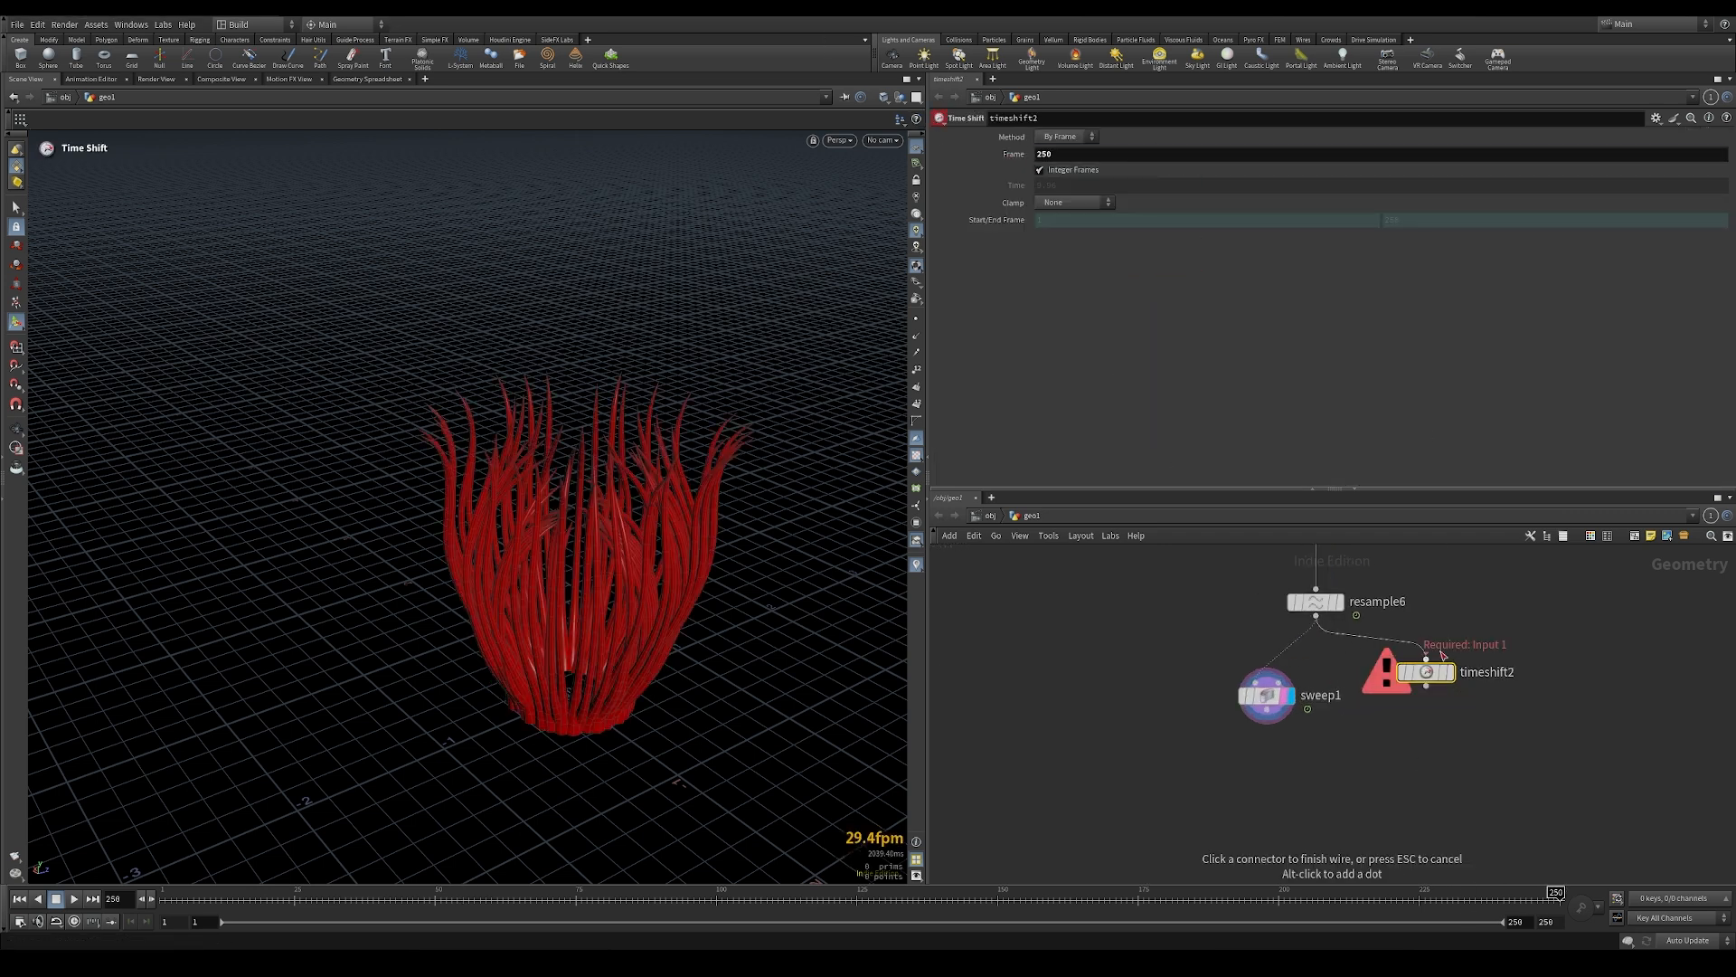
click(1449, 673)
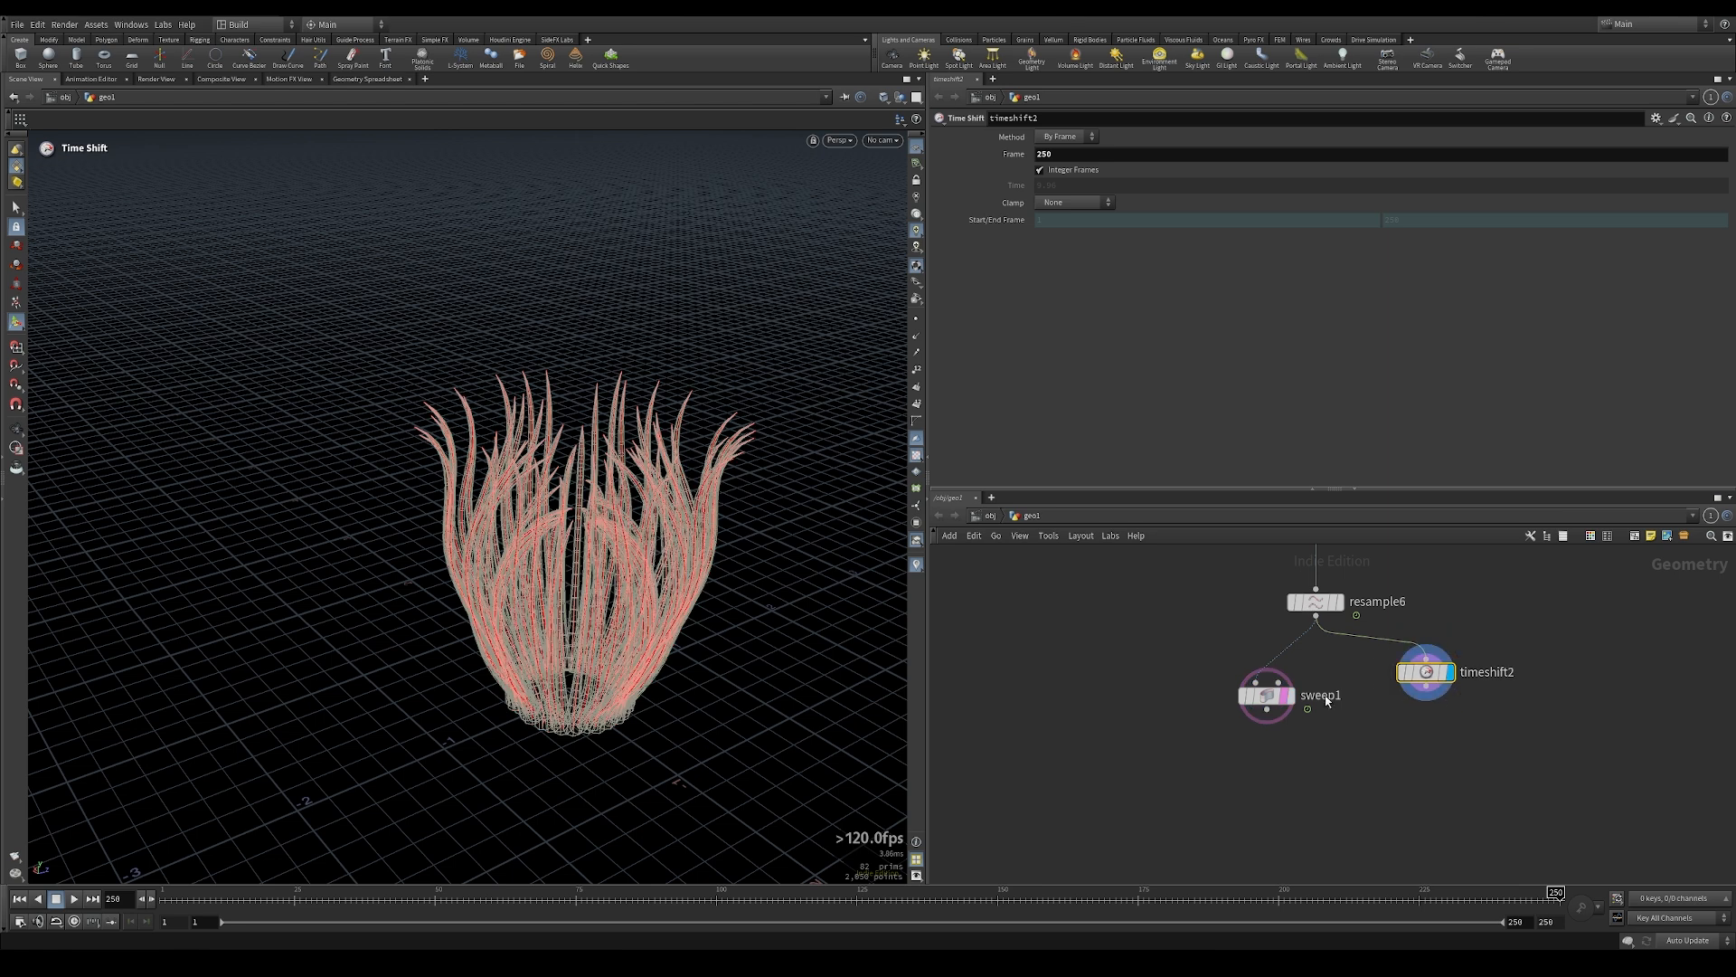
alt+drag(1266, 696, 1424, 760)
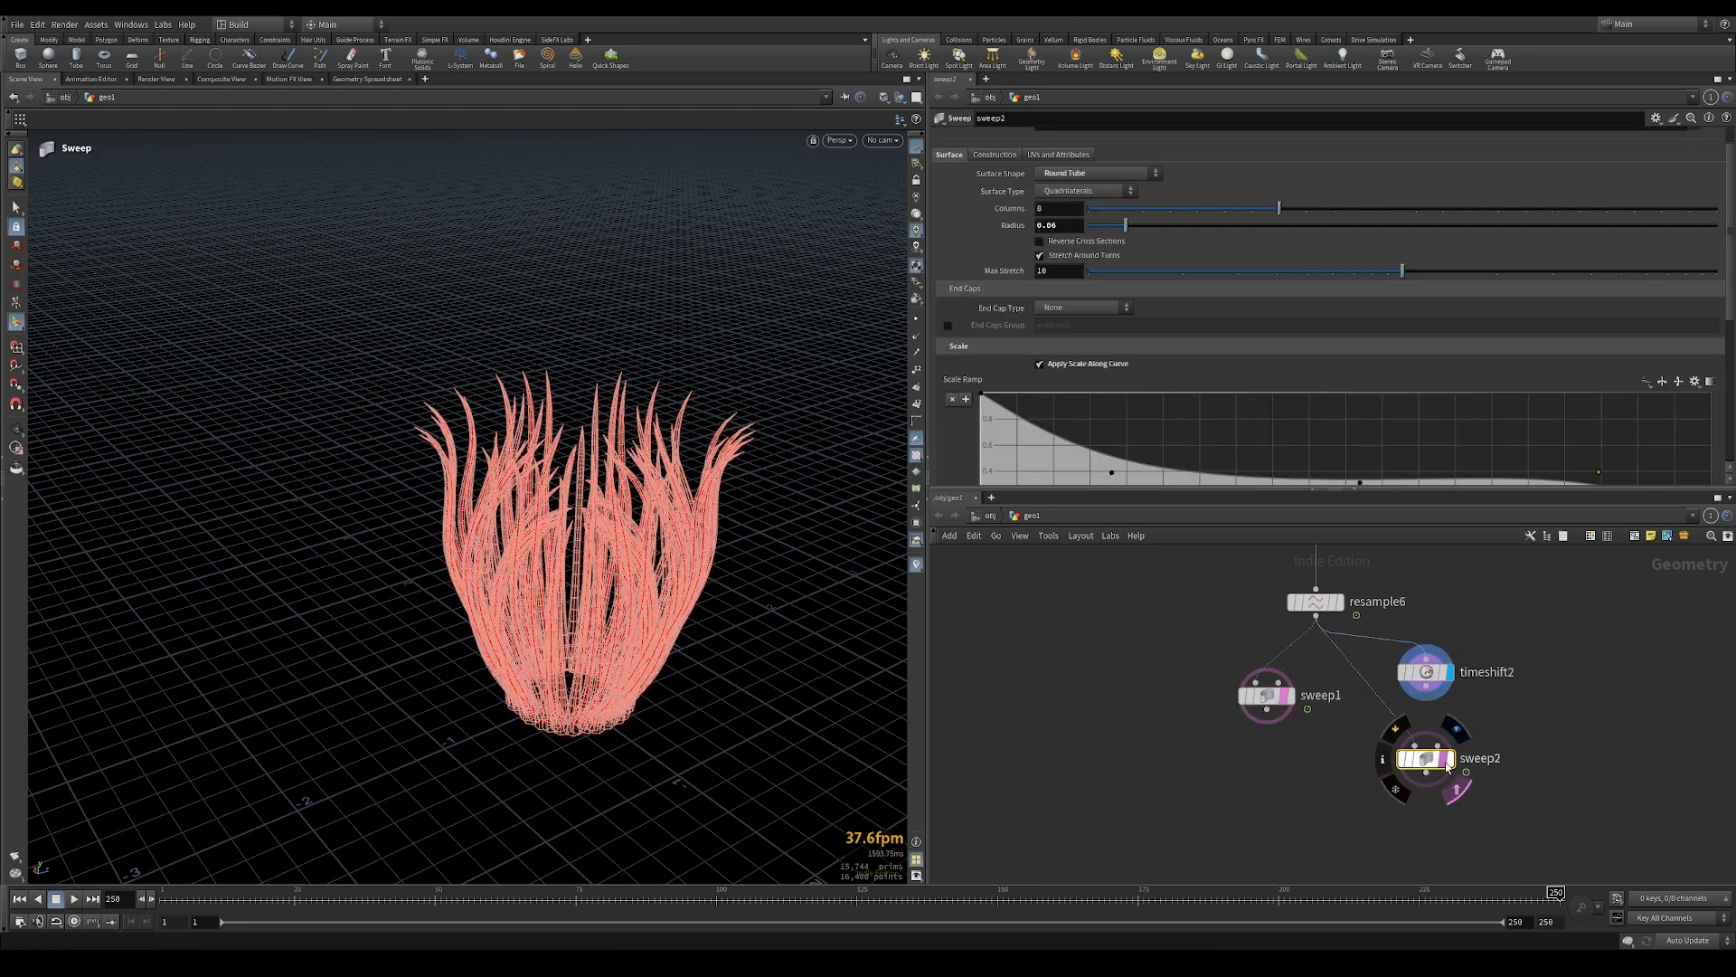
click(1450, 760)
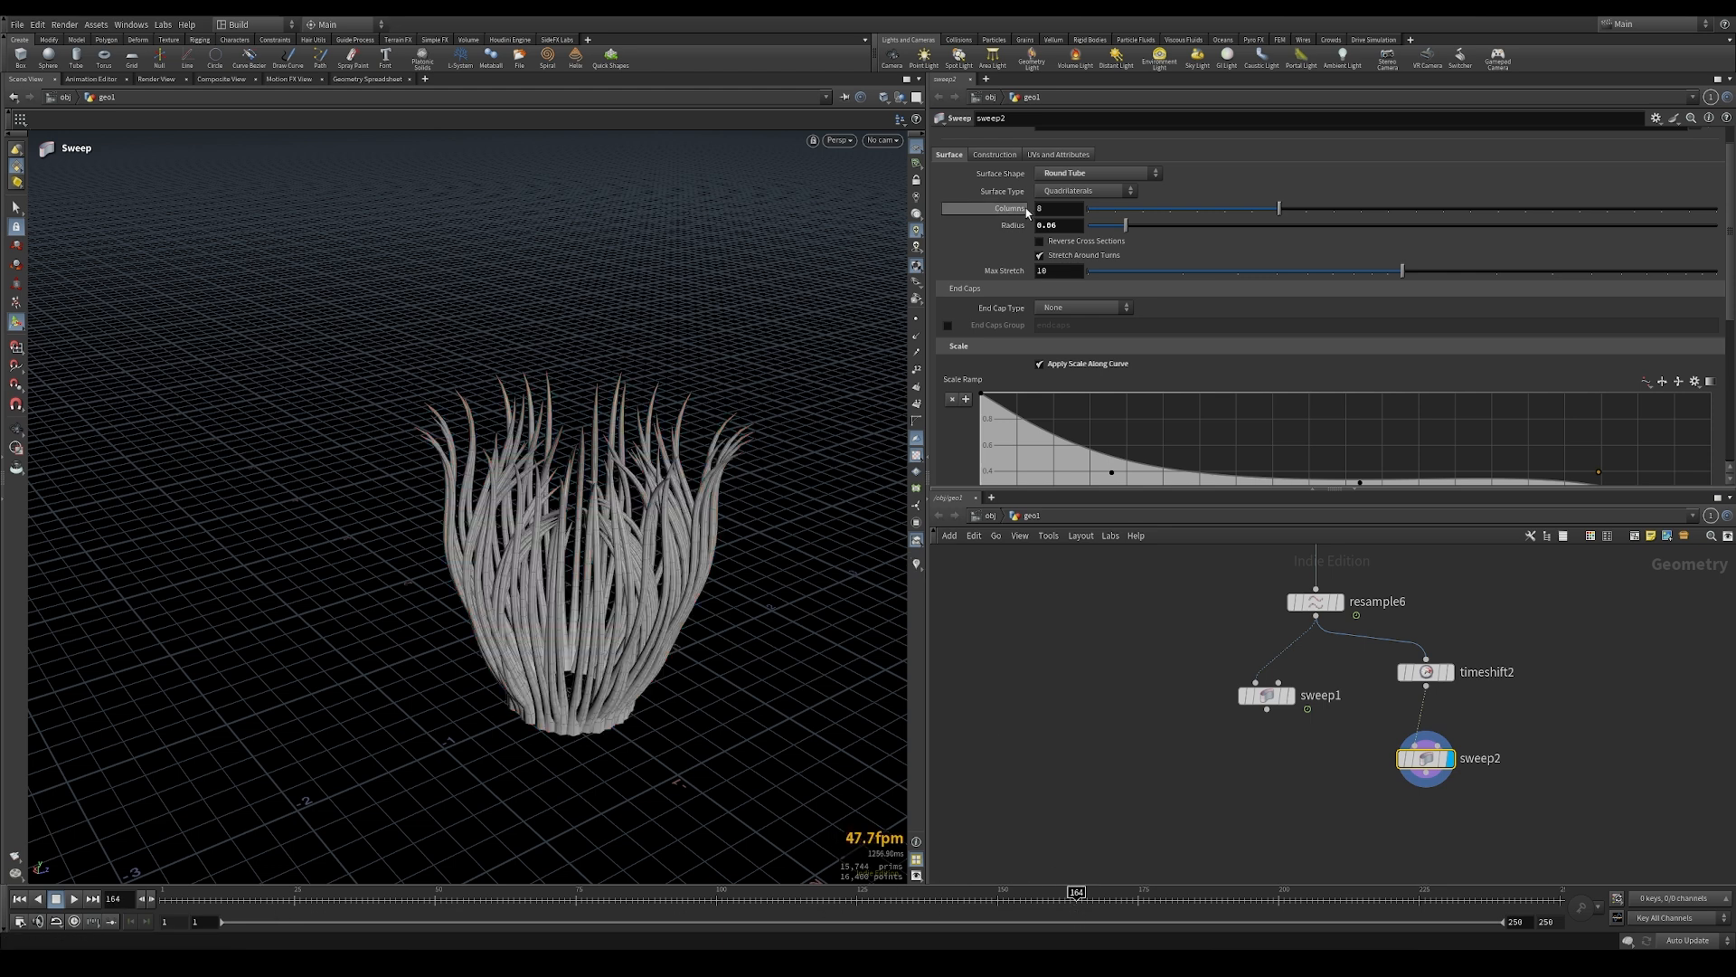
Enable Compute UVs on sweep2 and disable Use Max Cross Section Length per Curve for Proportional Scale
click(1059, 156)
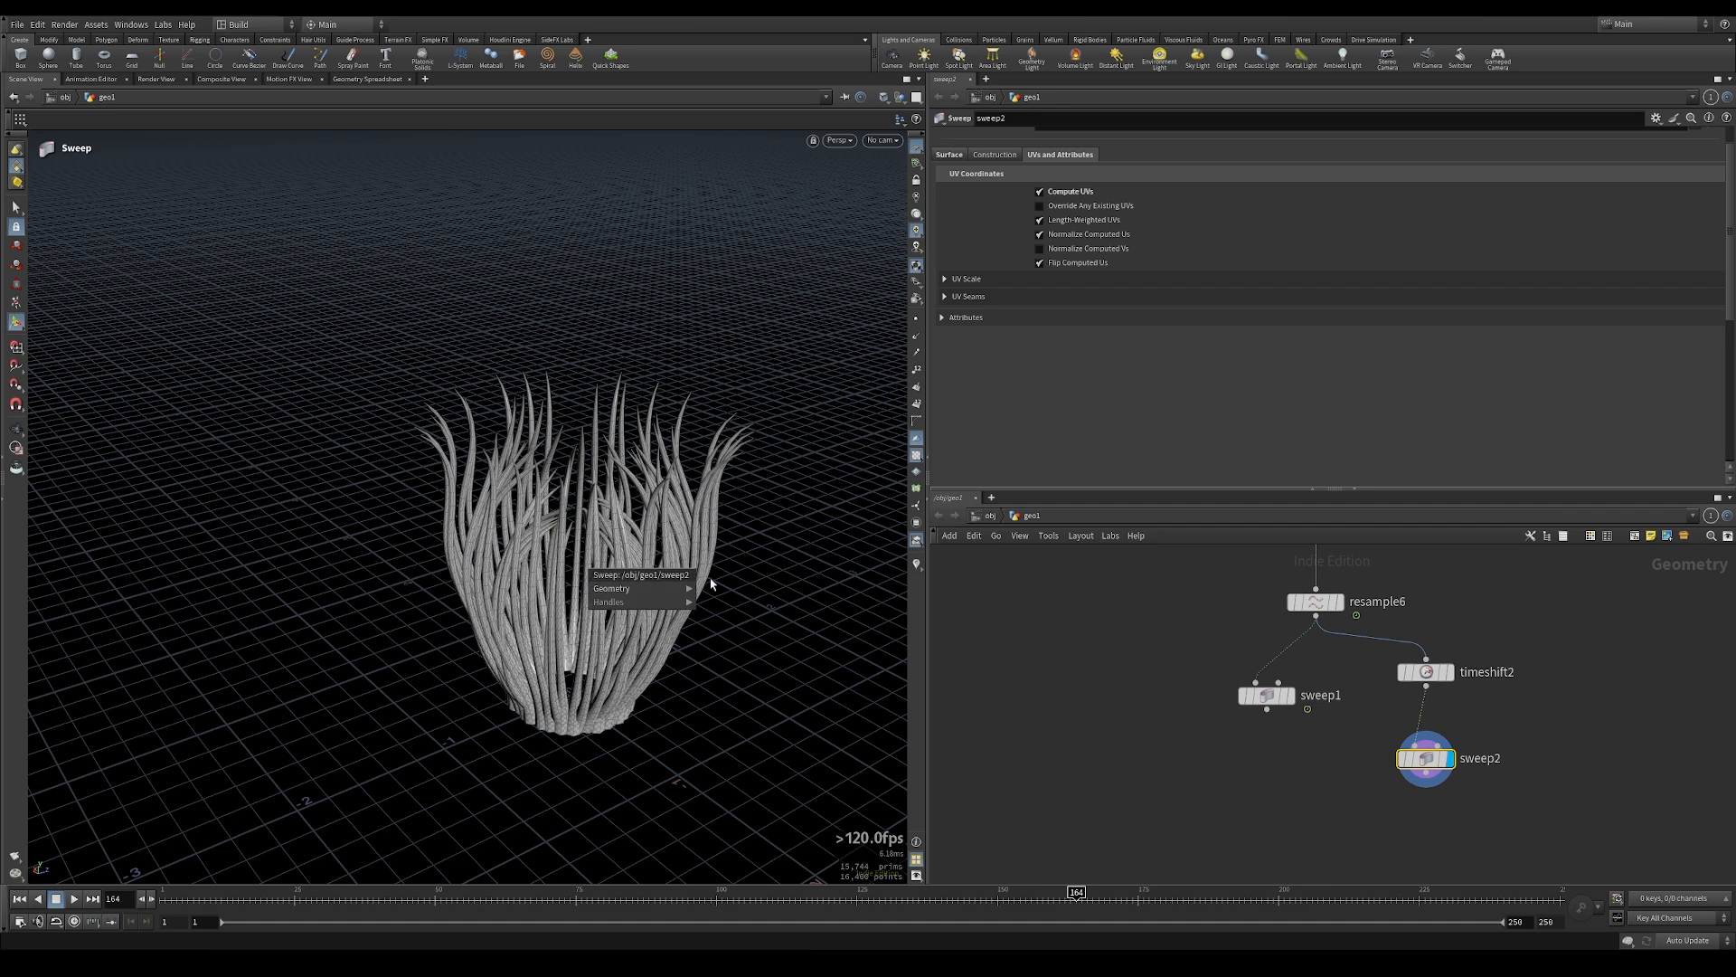
alt+right_drag(434, 605, 778, 543)
alt+drag(777, 542, 725, 435)
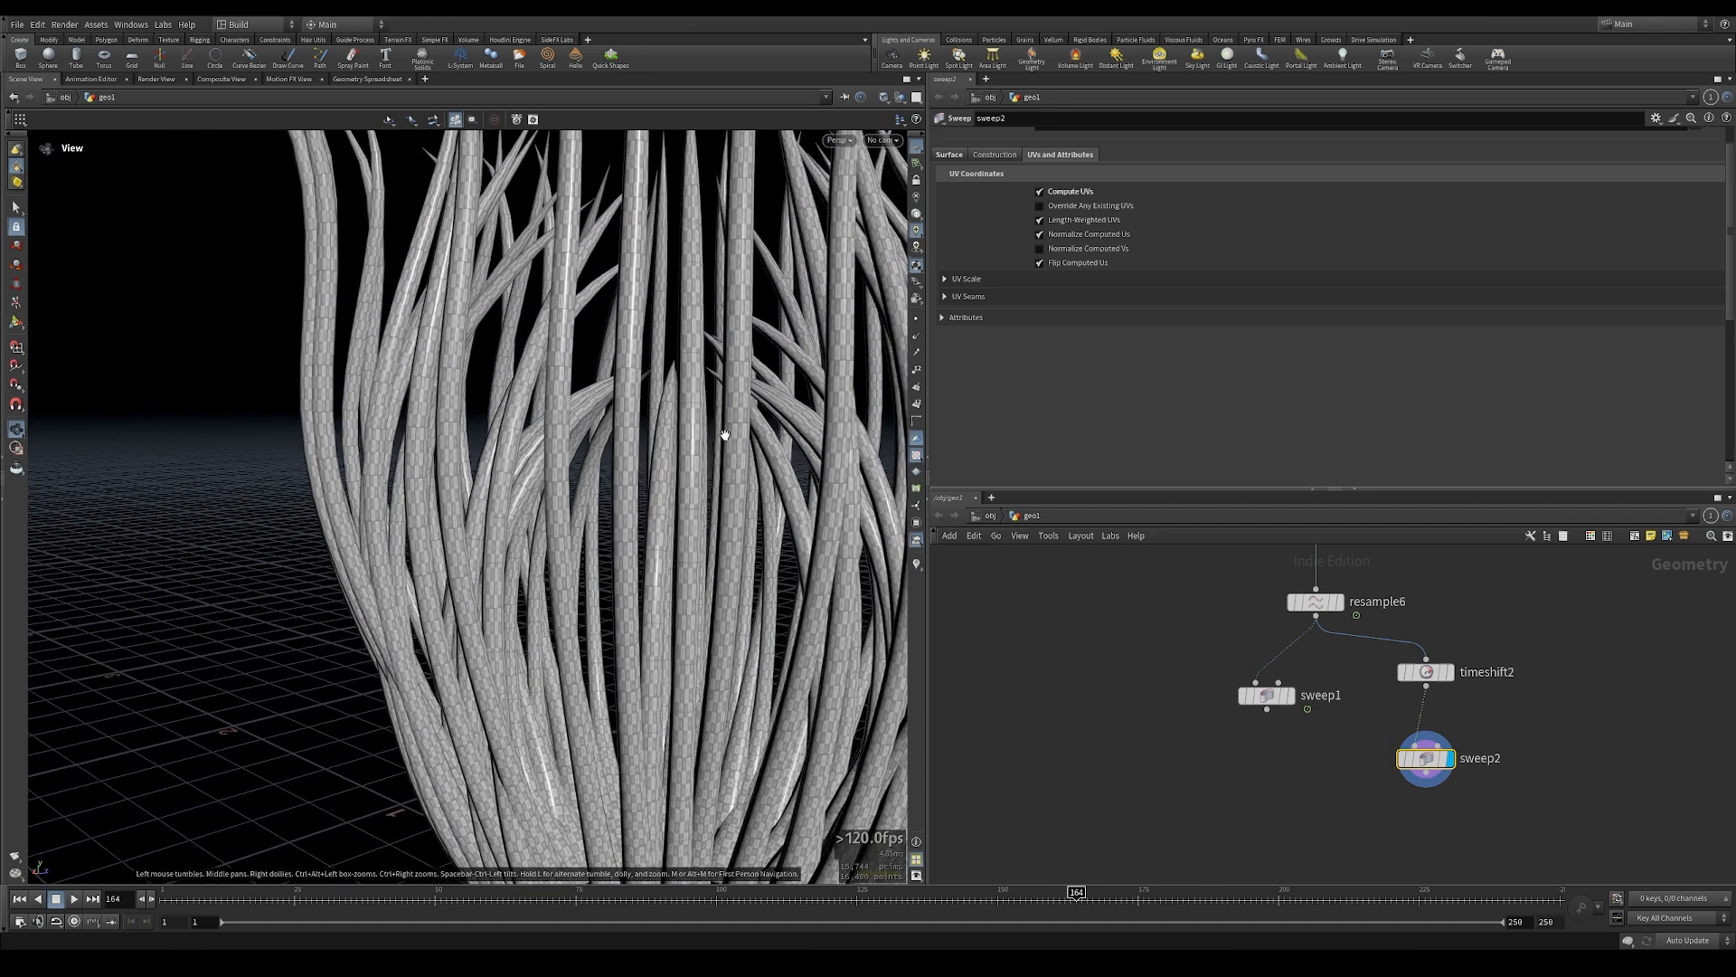
click(956, 282)
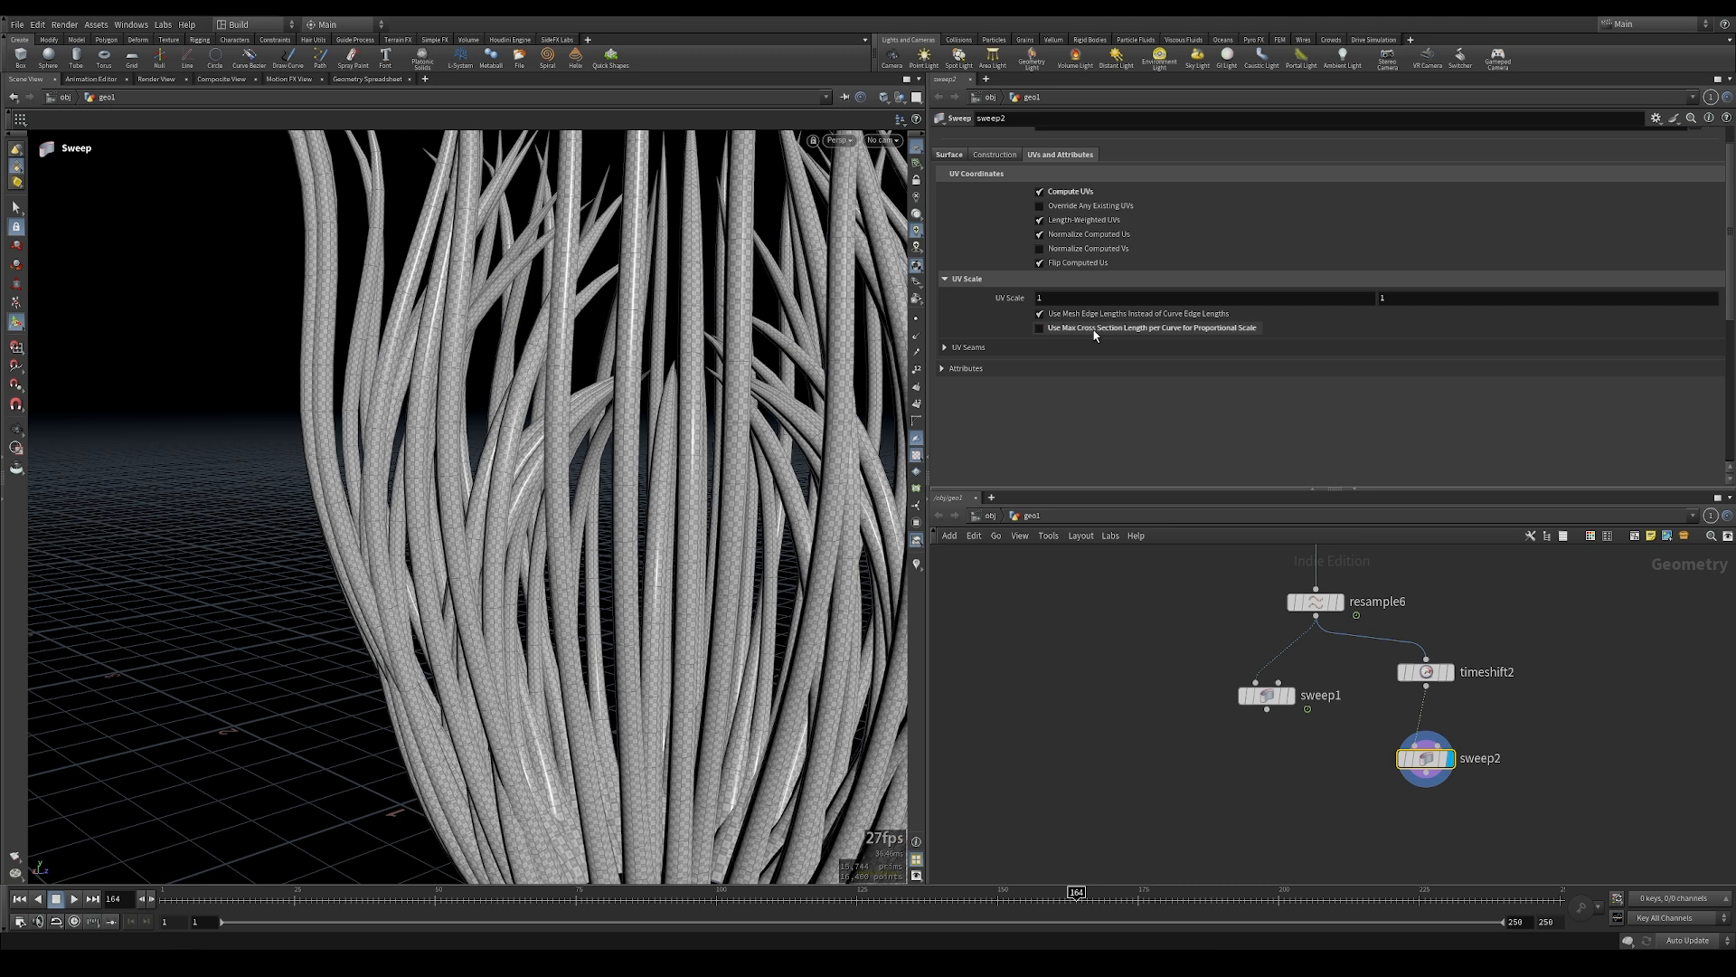
Inspect sweep2's unpacked UVs in the UV viewport and return to the perspective view
alt+right_drag(608, 470, 534, 474)
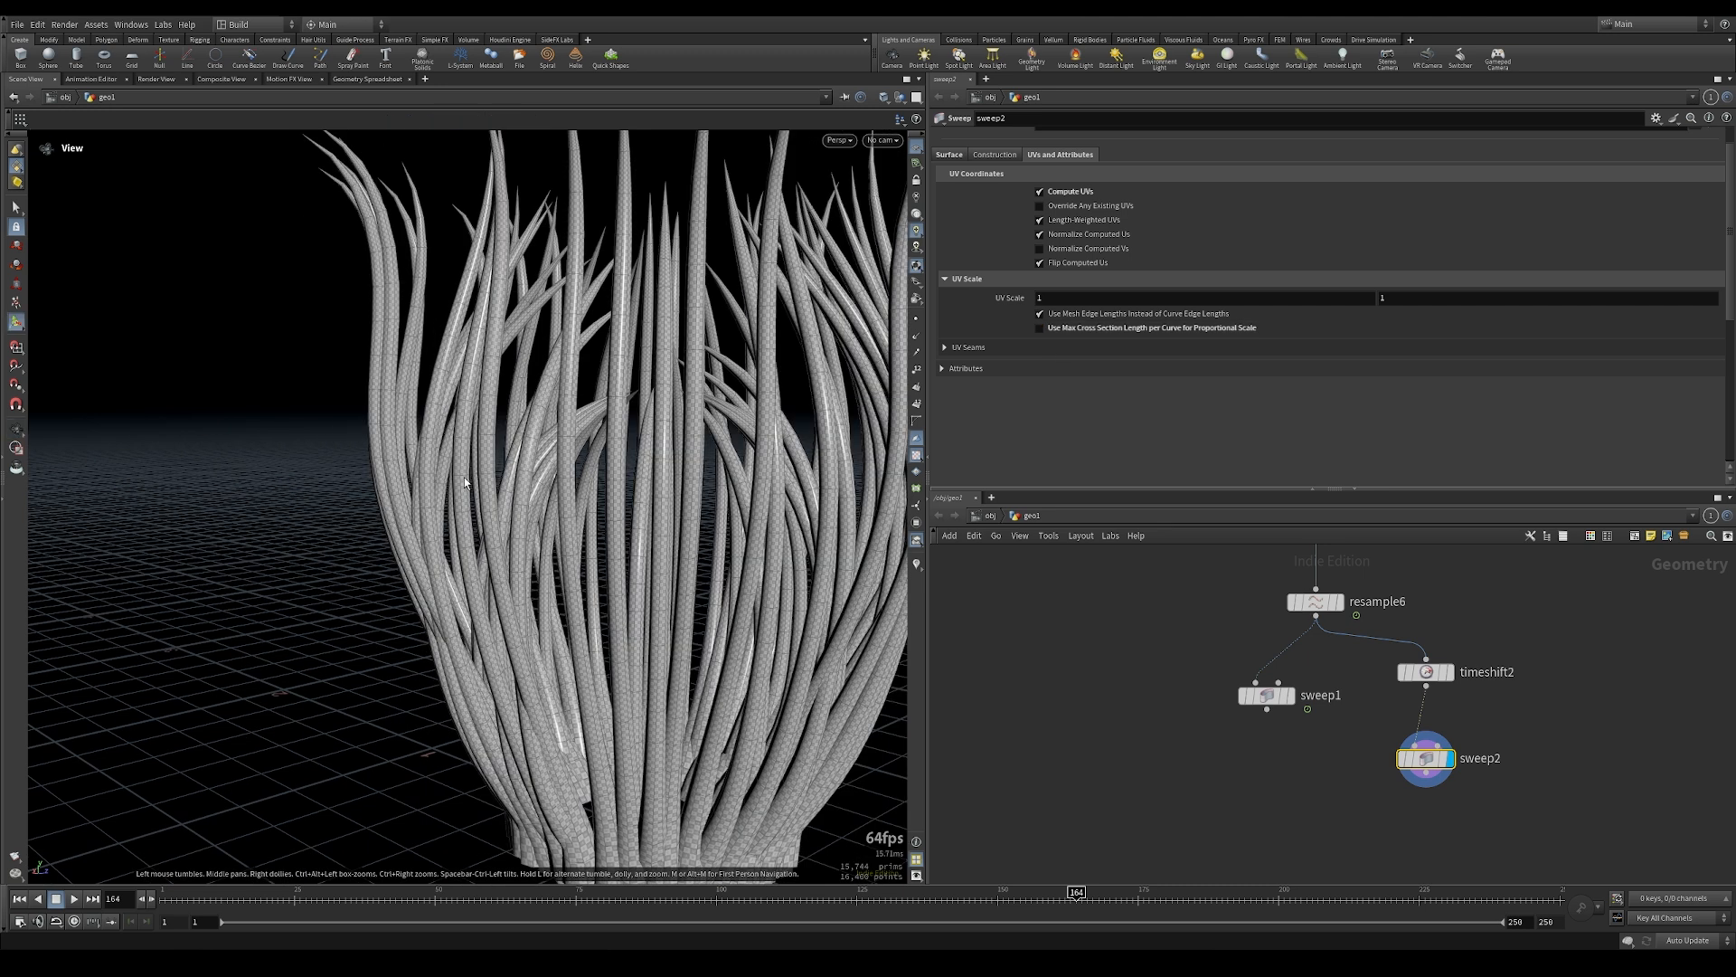
key(space+5)
alt+right_drag(777, 534, 270, 491)
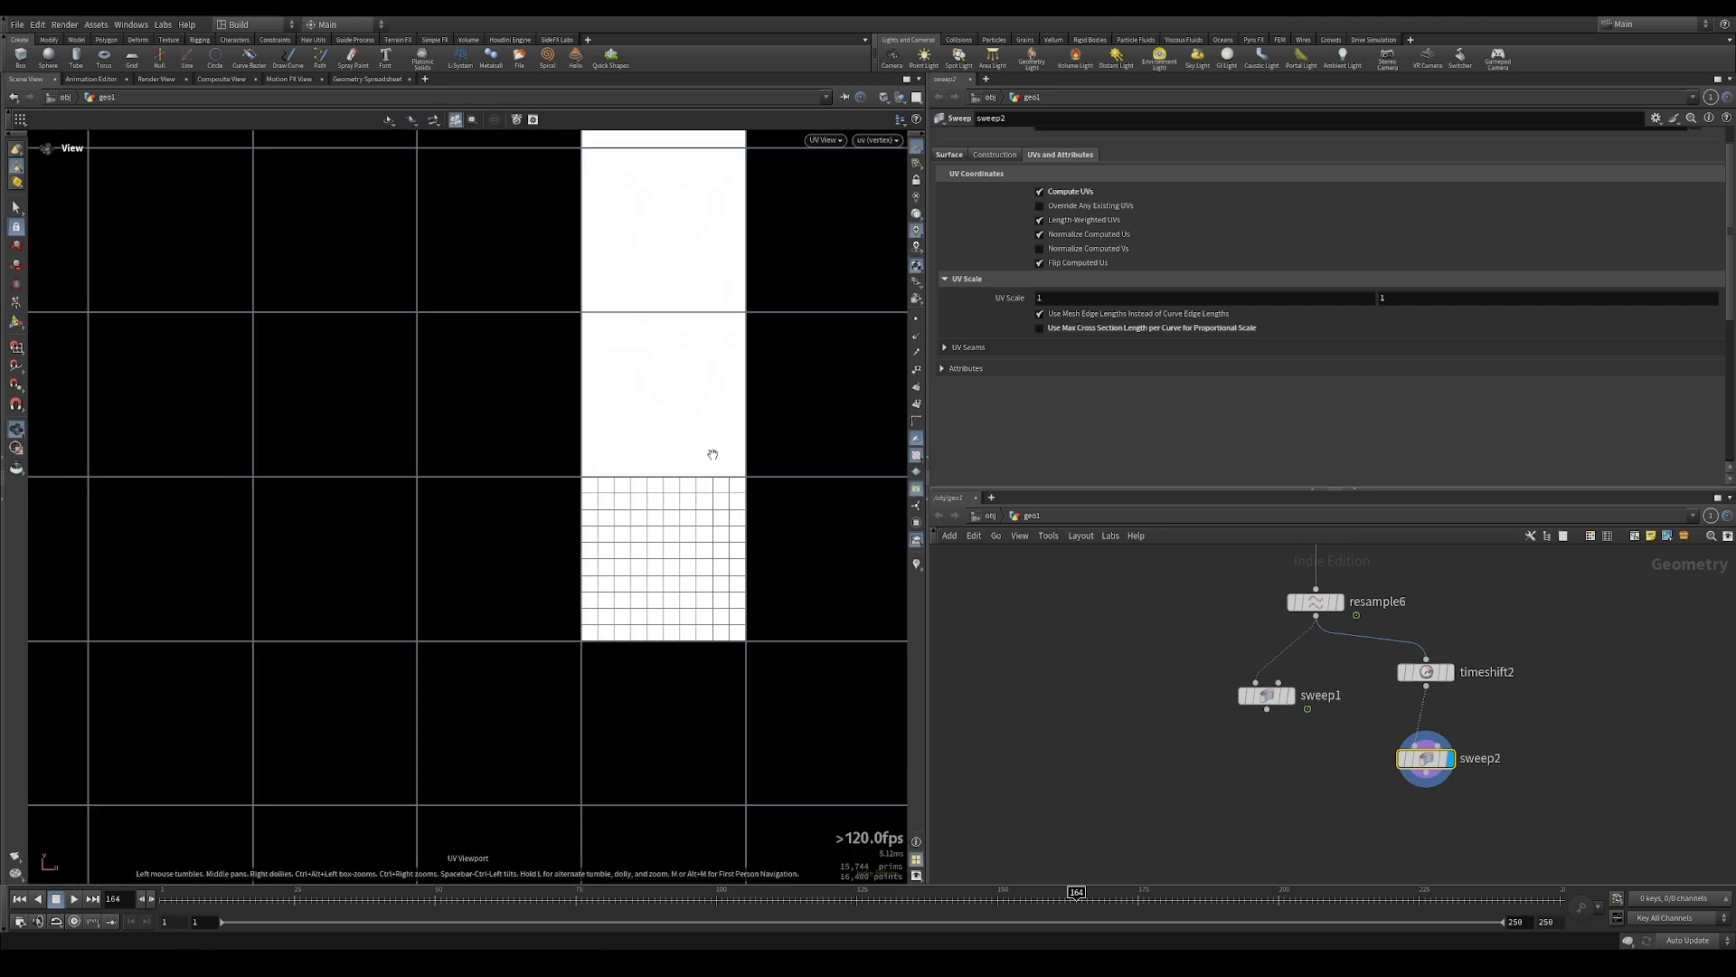
key(f)
key(space+1)
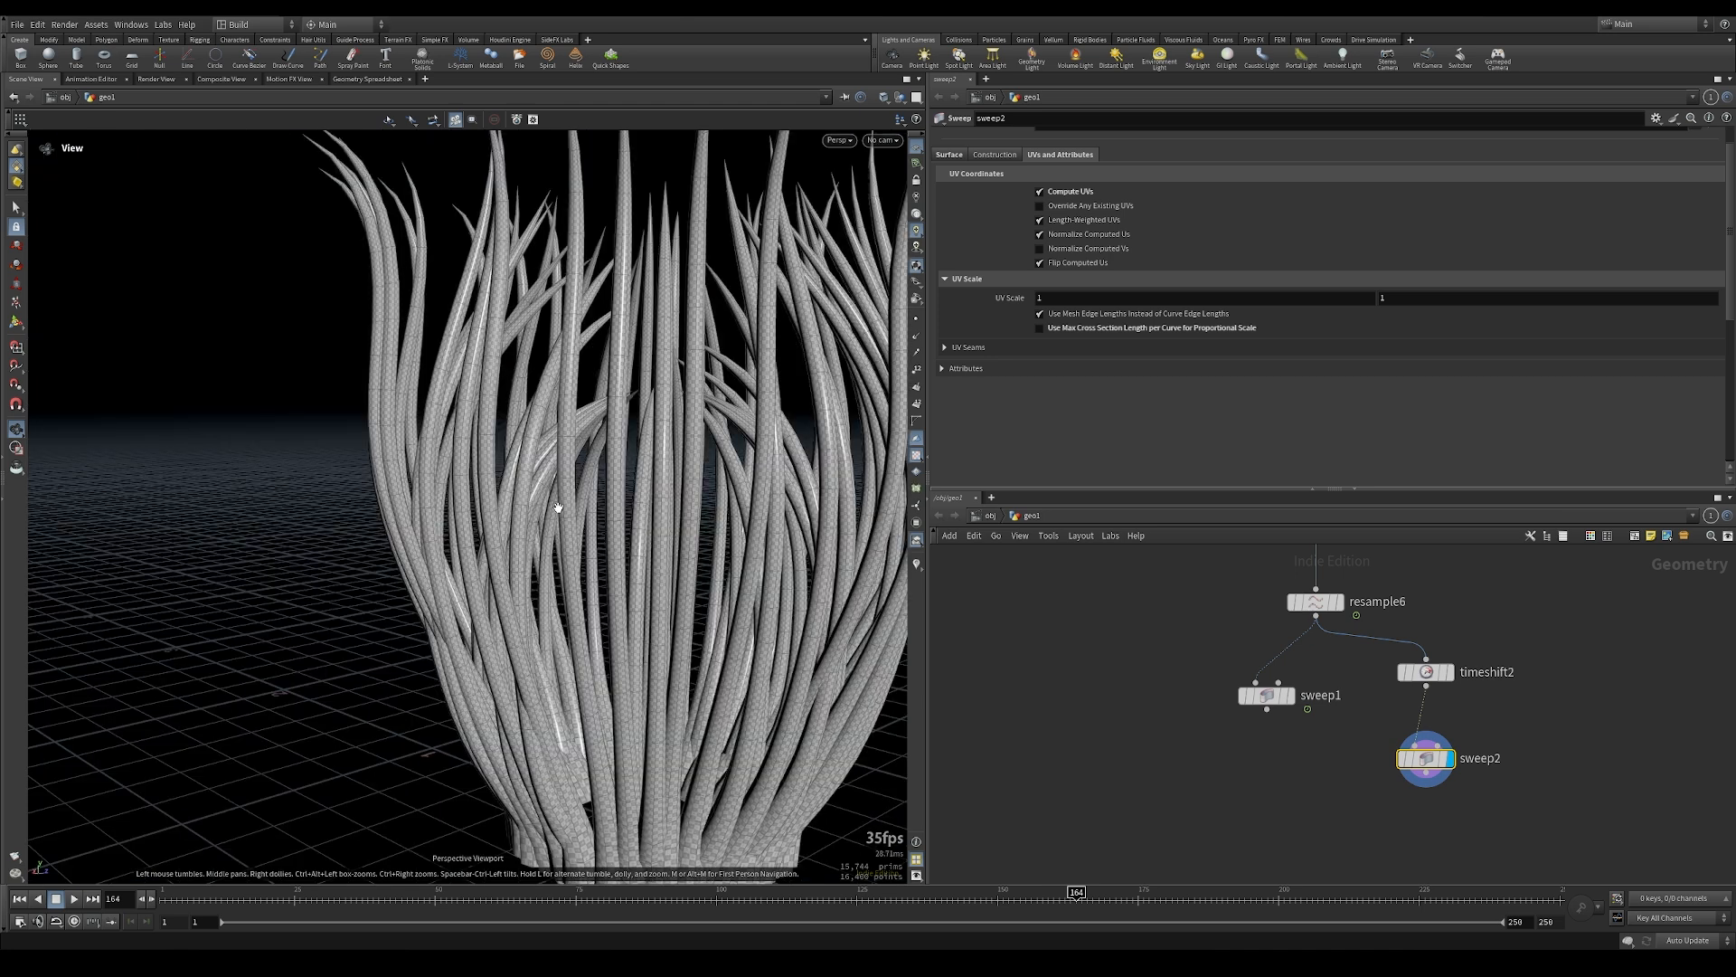
Add a UV Layout node below sweep2, wire sweep2 into it and display its result
middle_drag(1358, 818, 1349, 745)
key(Tab)
text(lay)
key(Return)
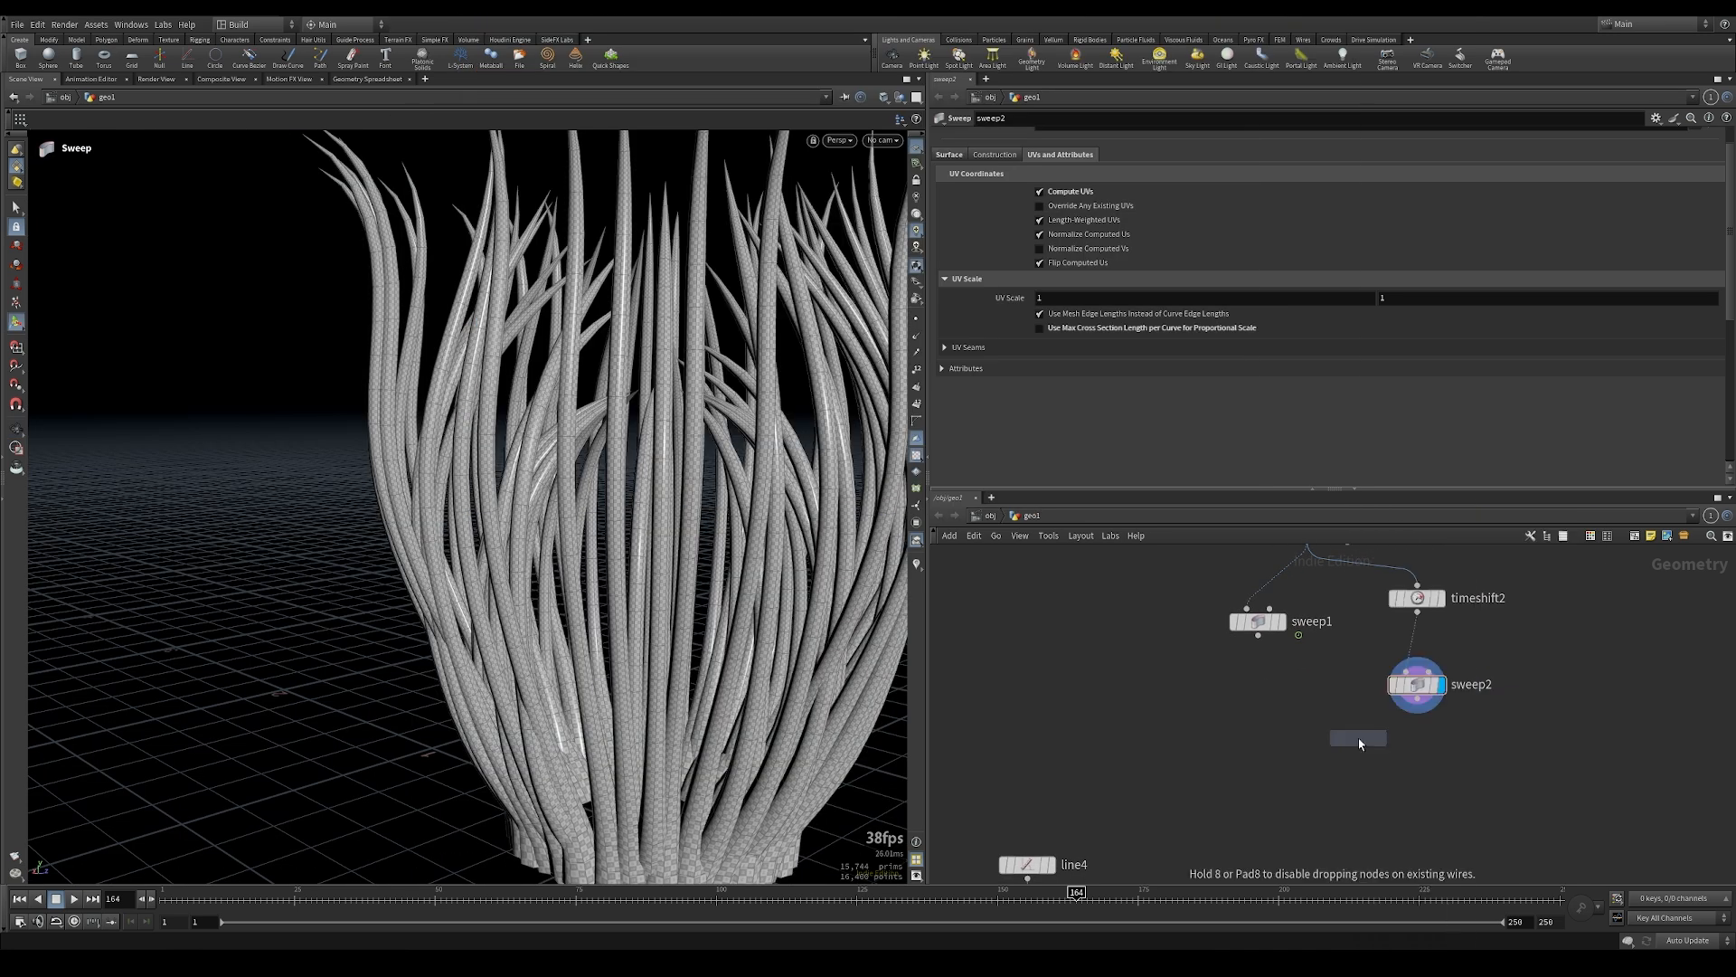
click(1419, 742)
click(1417, 699)
click(1413, 747)
click(1441, 761)
click(1448, 761)
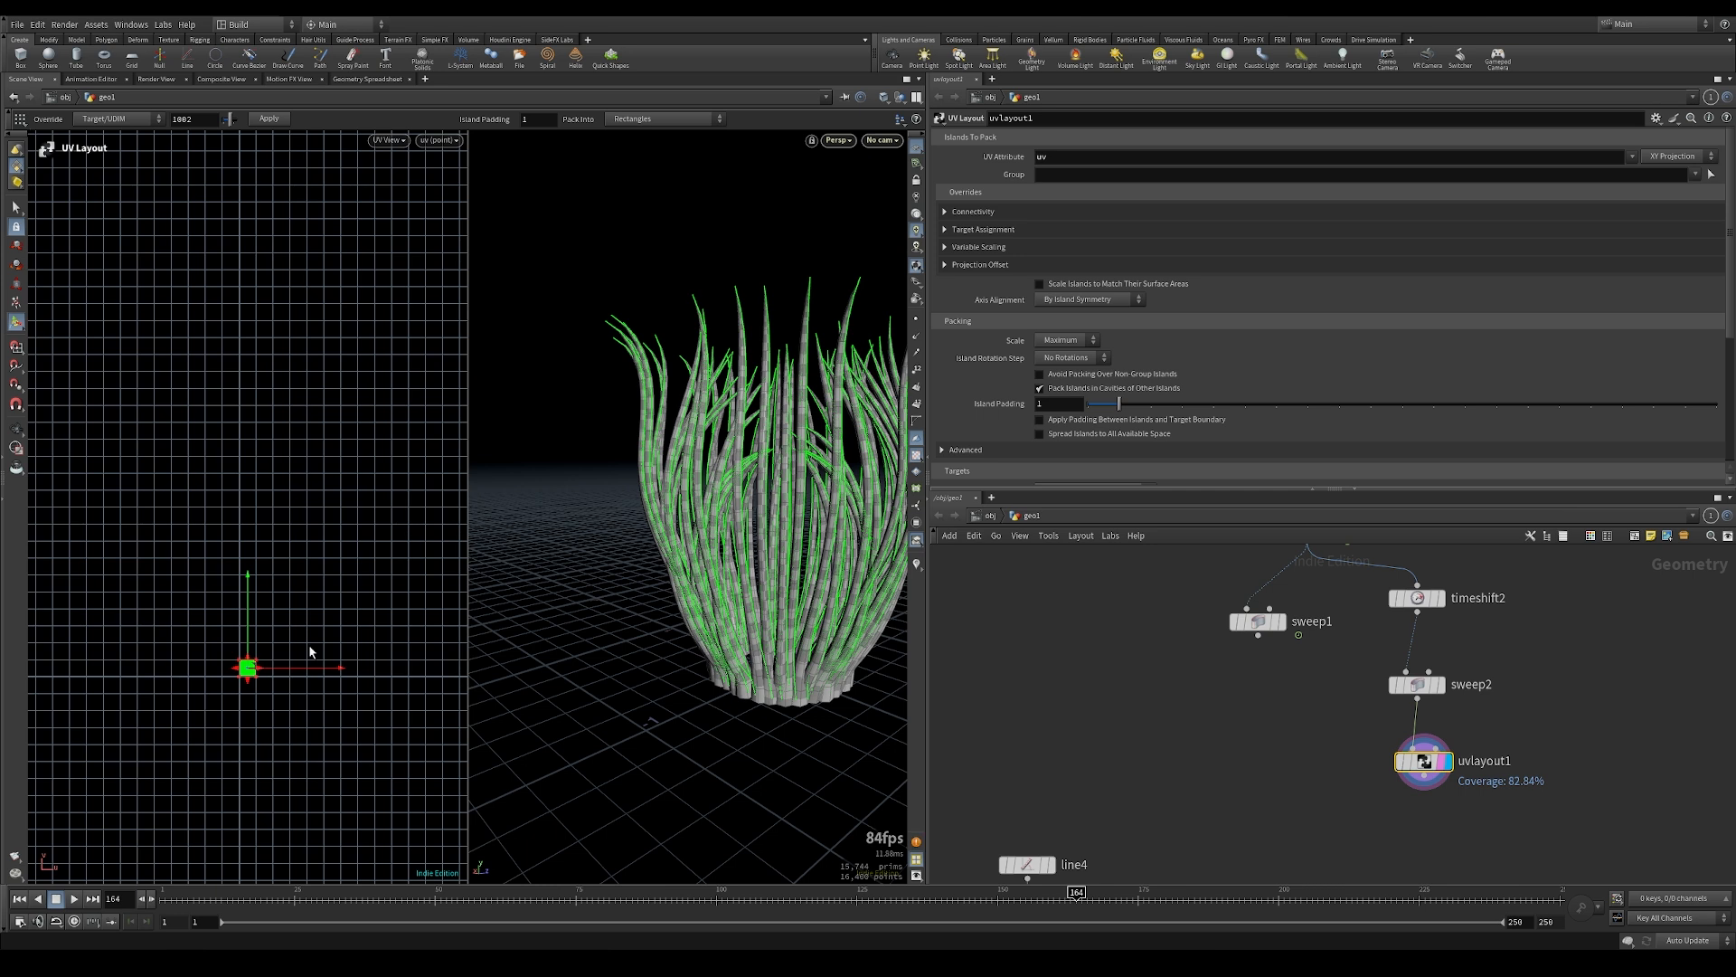
Set uvlayout1's Axis Alignment to None
key(space+h)
key(space+g)
click(1090, 301)
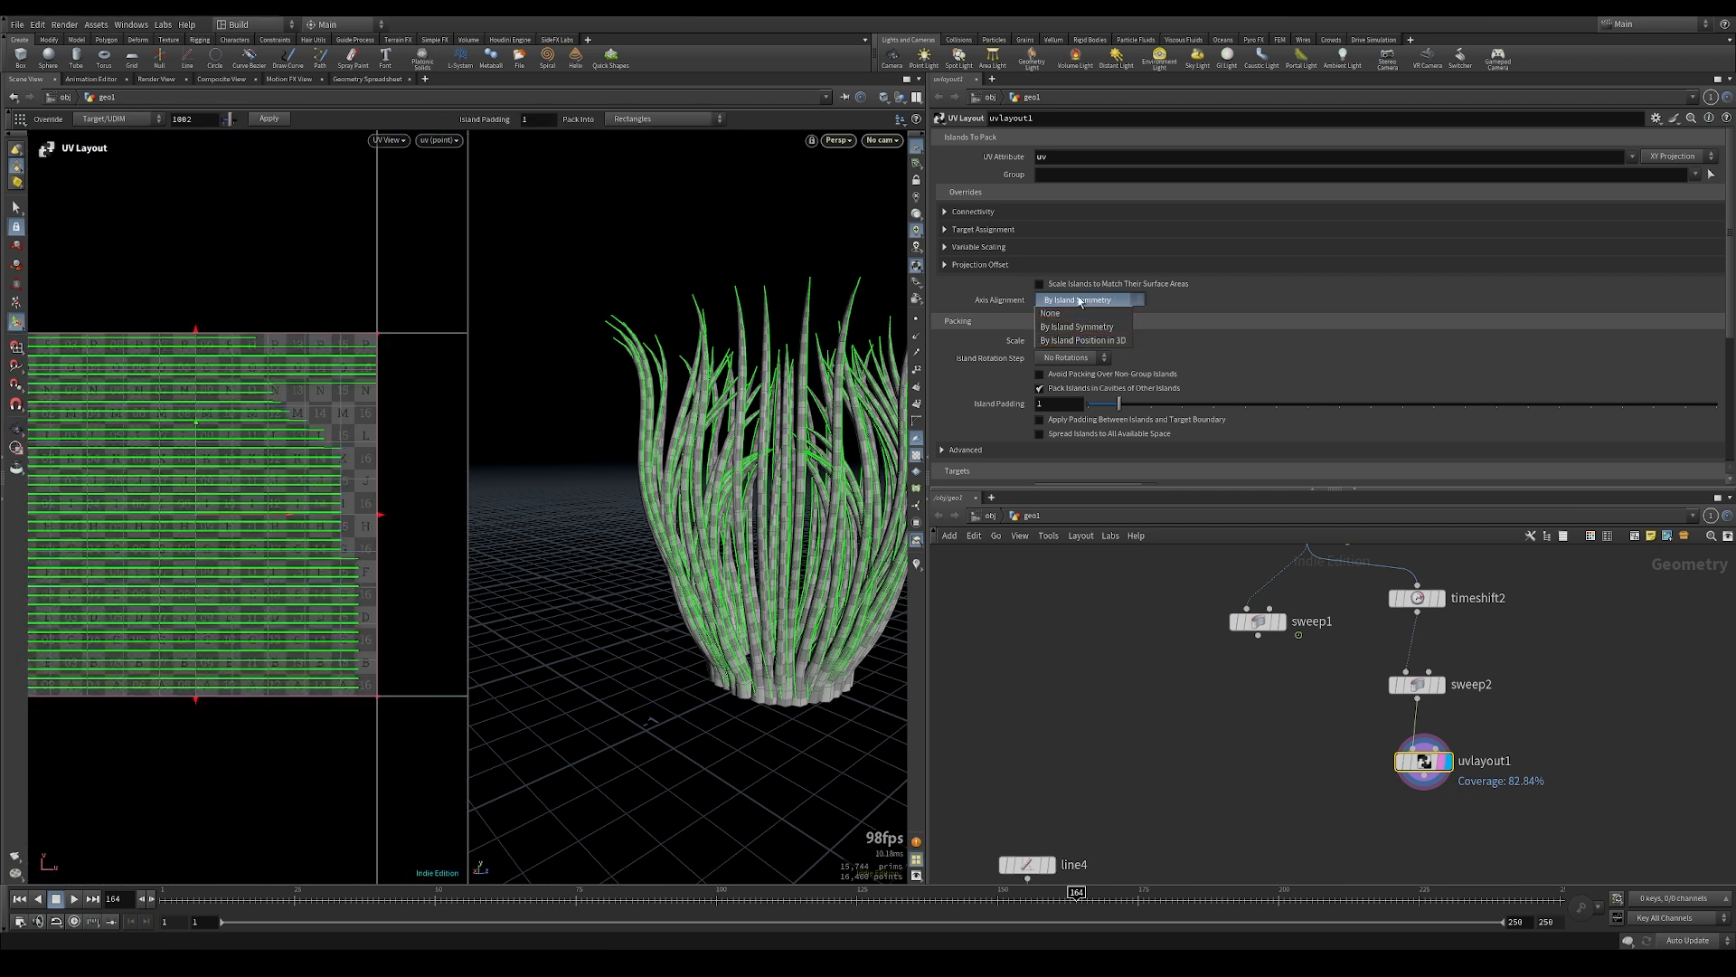
click(1087, 313)
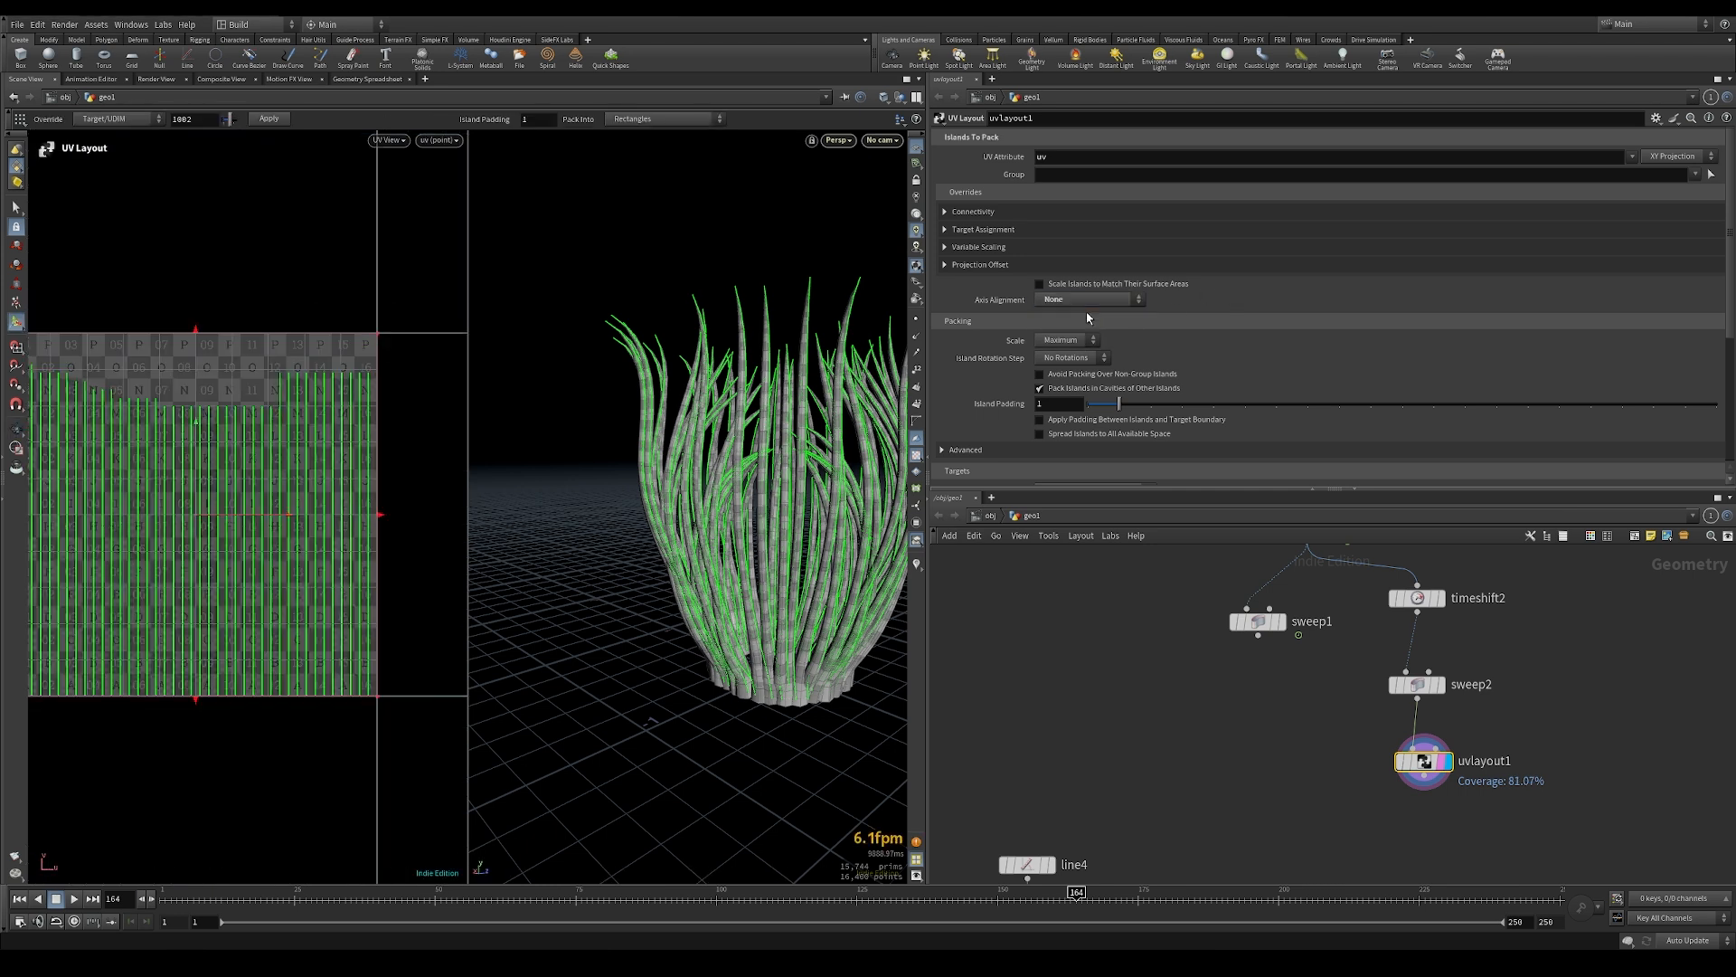
Examine the packed UV islands in the UV view and the texture on the tubes in perspective, and scrub to frame 77
mouse_move(206, 489)
alt+right_down()
mouse_move(620, 451)
mouse_move(529, 459)
alt+right_up()
key(w)
key(w)
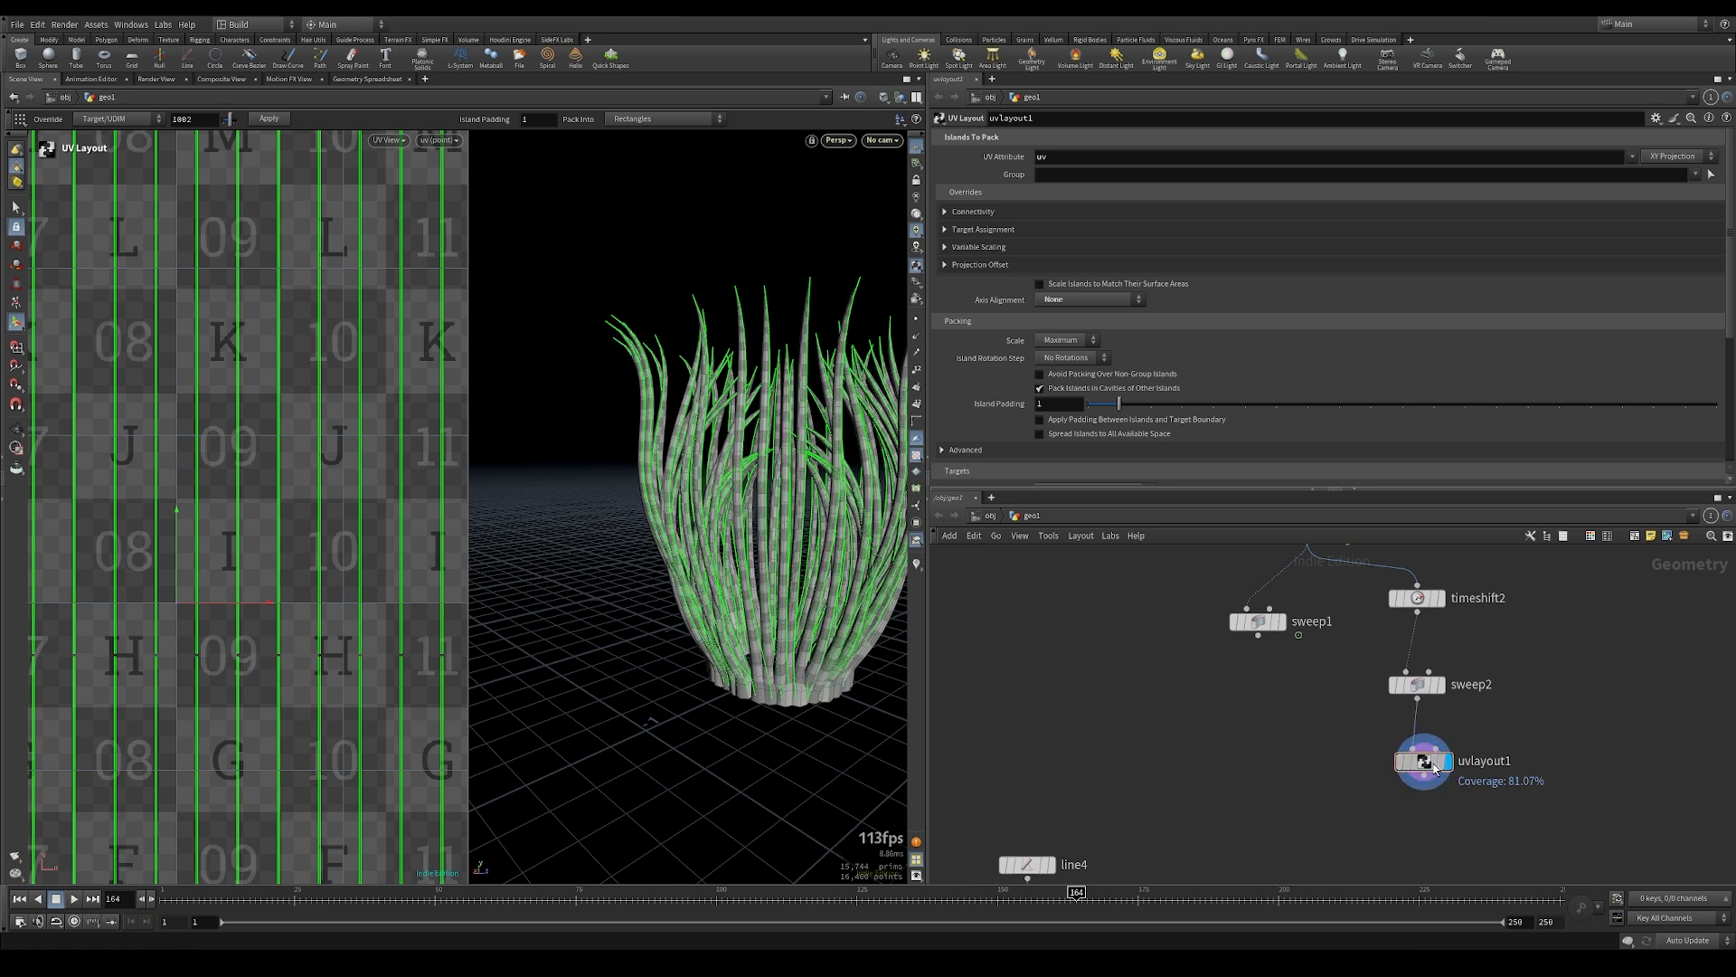
scroll(401, 580, up, 2)
key(h)
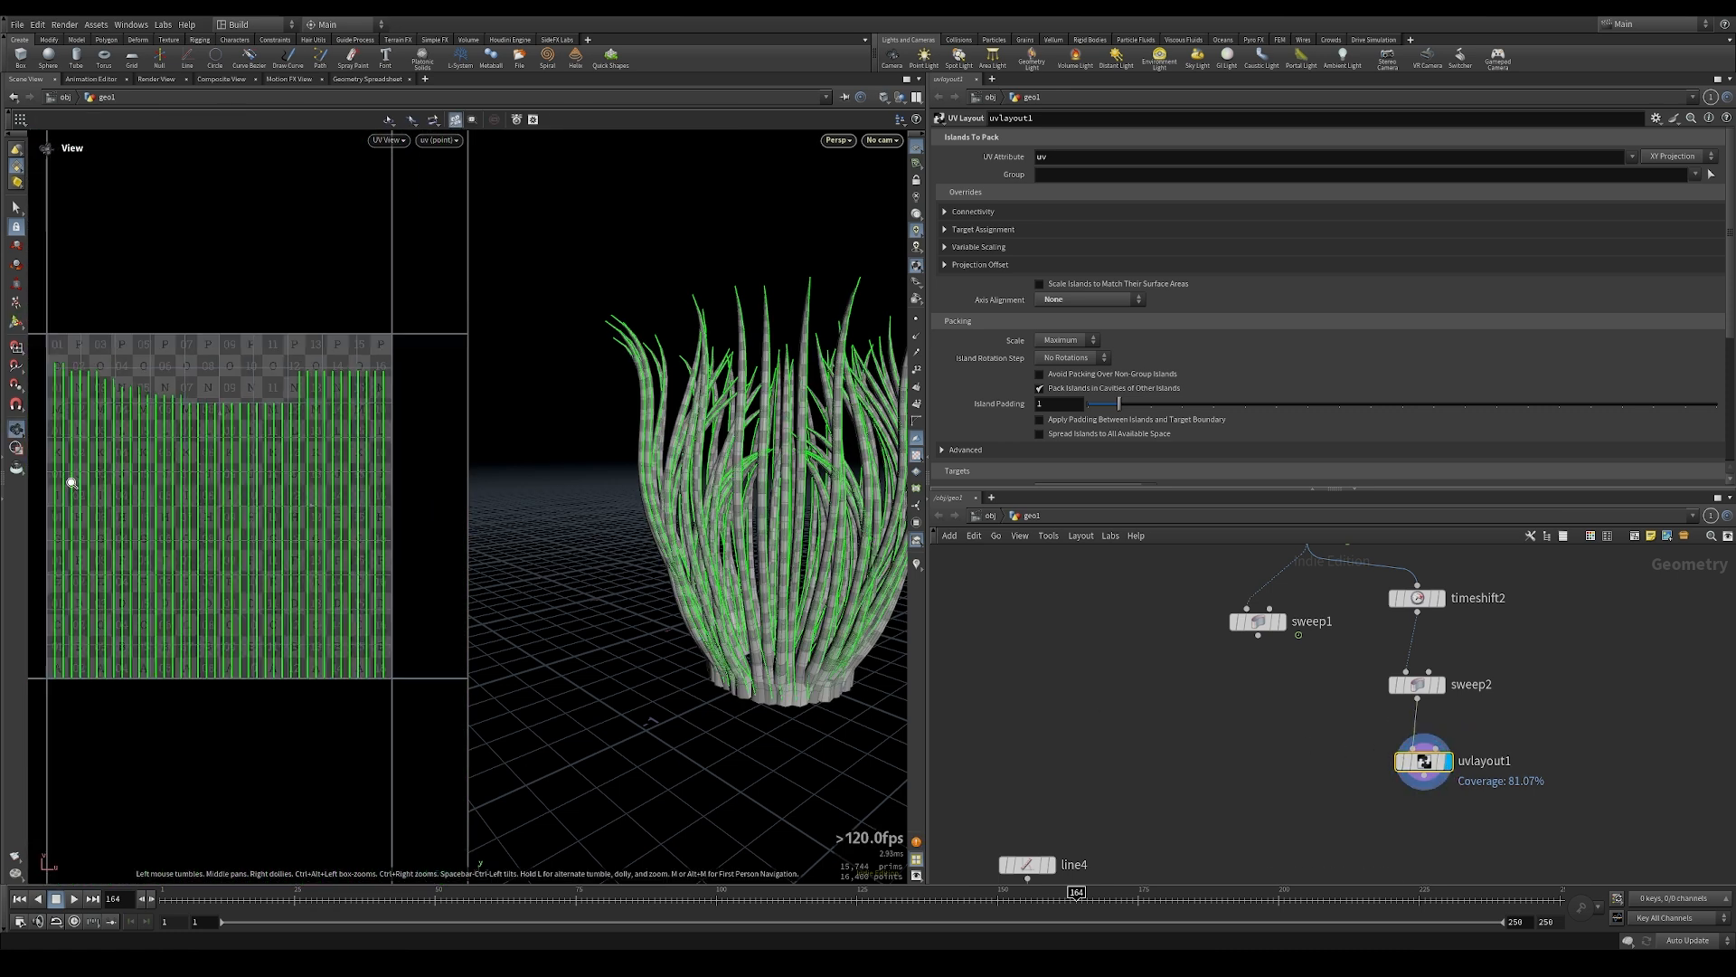
key(space+b)
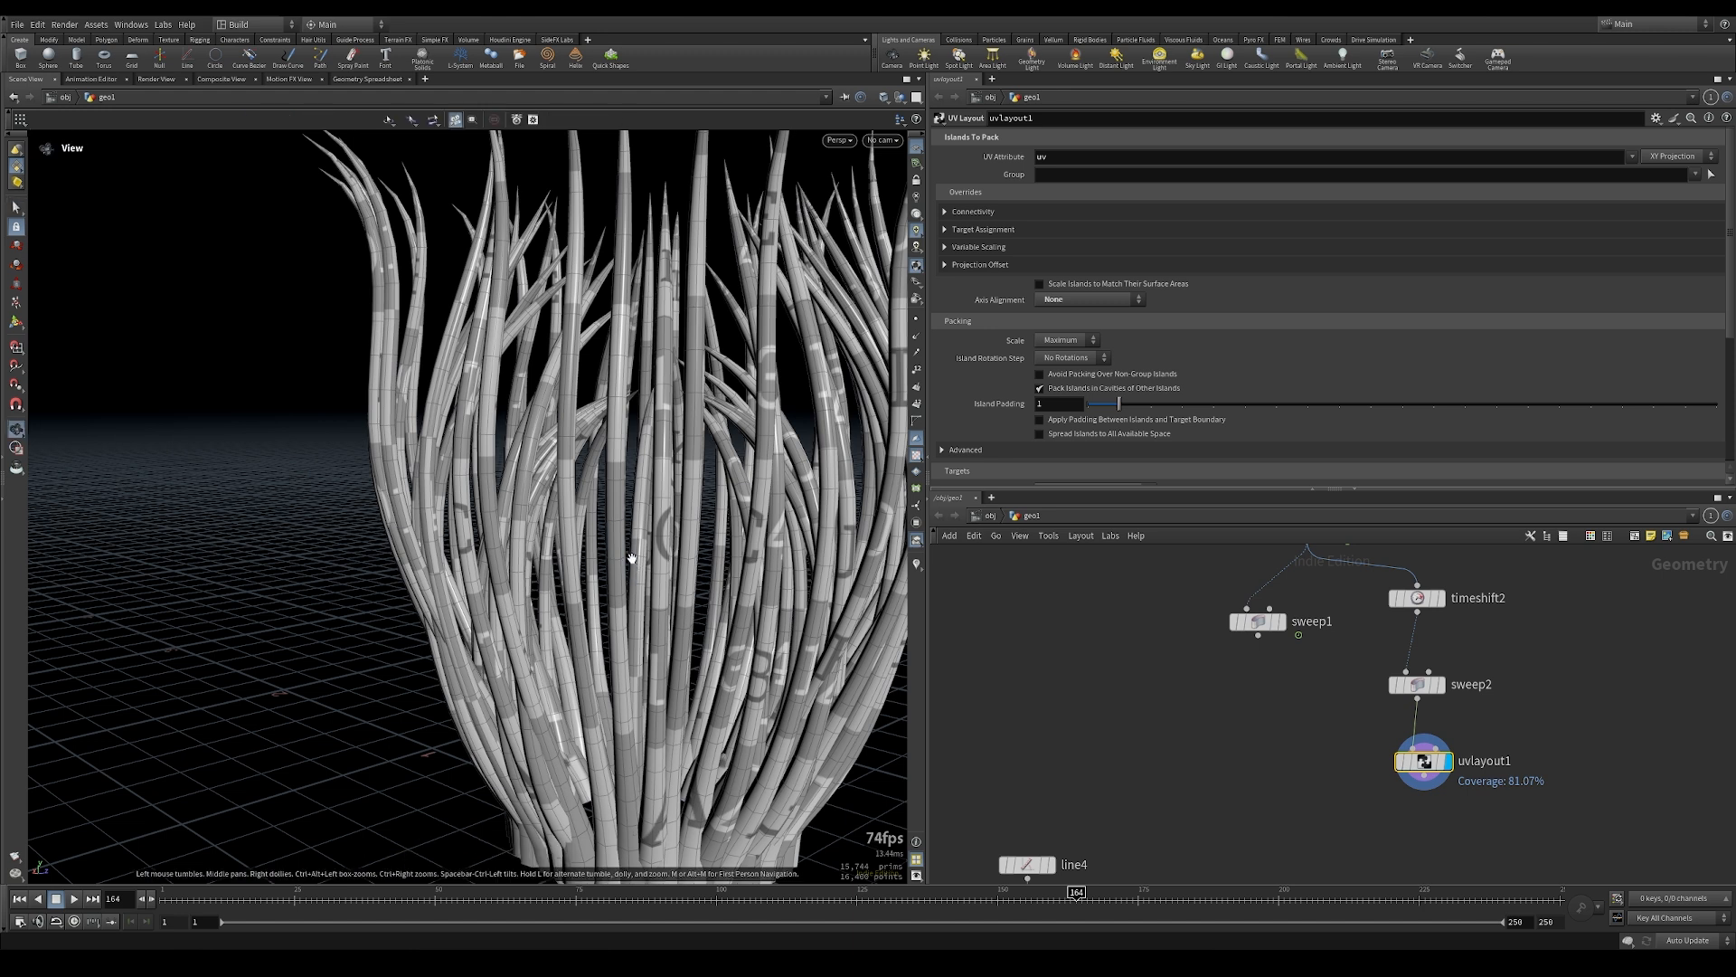
key(space+5)
scroll(484, 504, up, 5)
scroll(485, 504, down, 6)
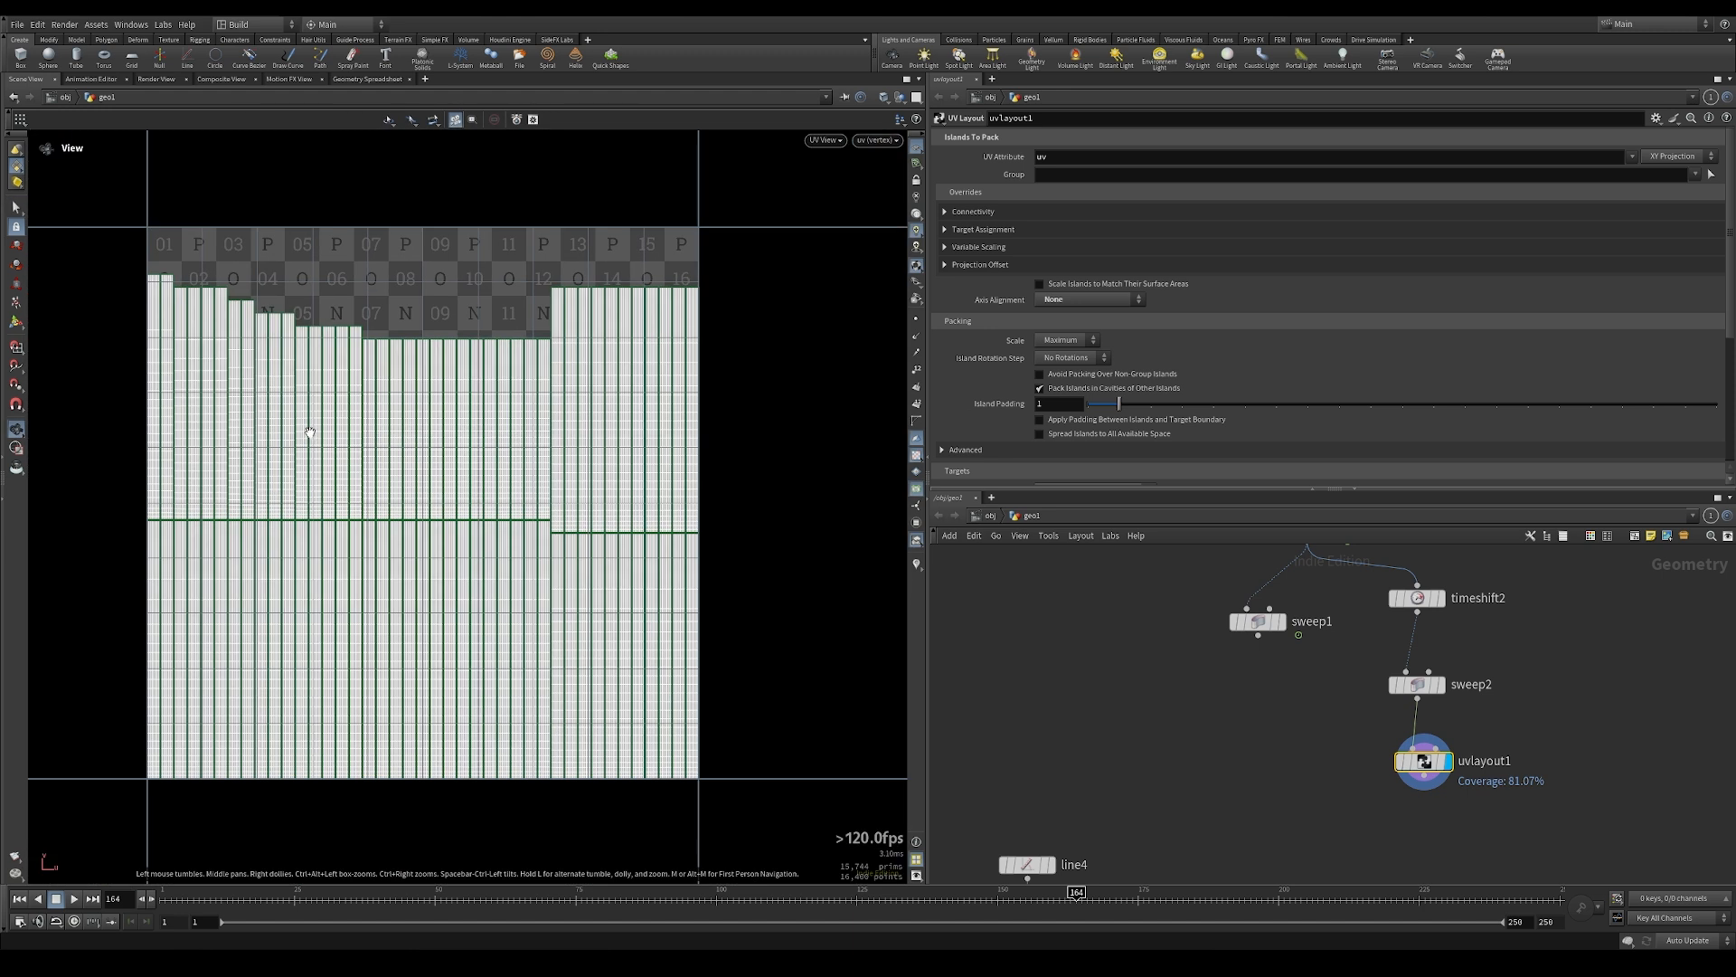
key(space+1)
scroll(1266, 760, down, 1)
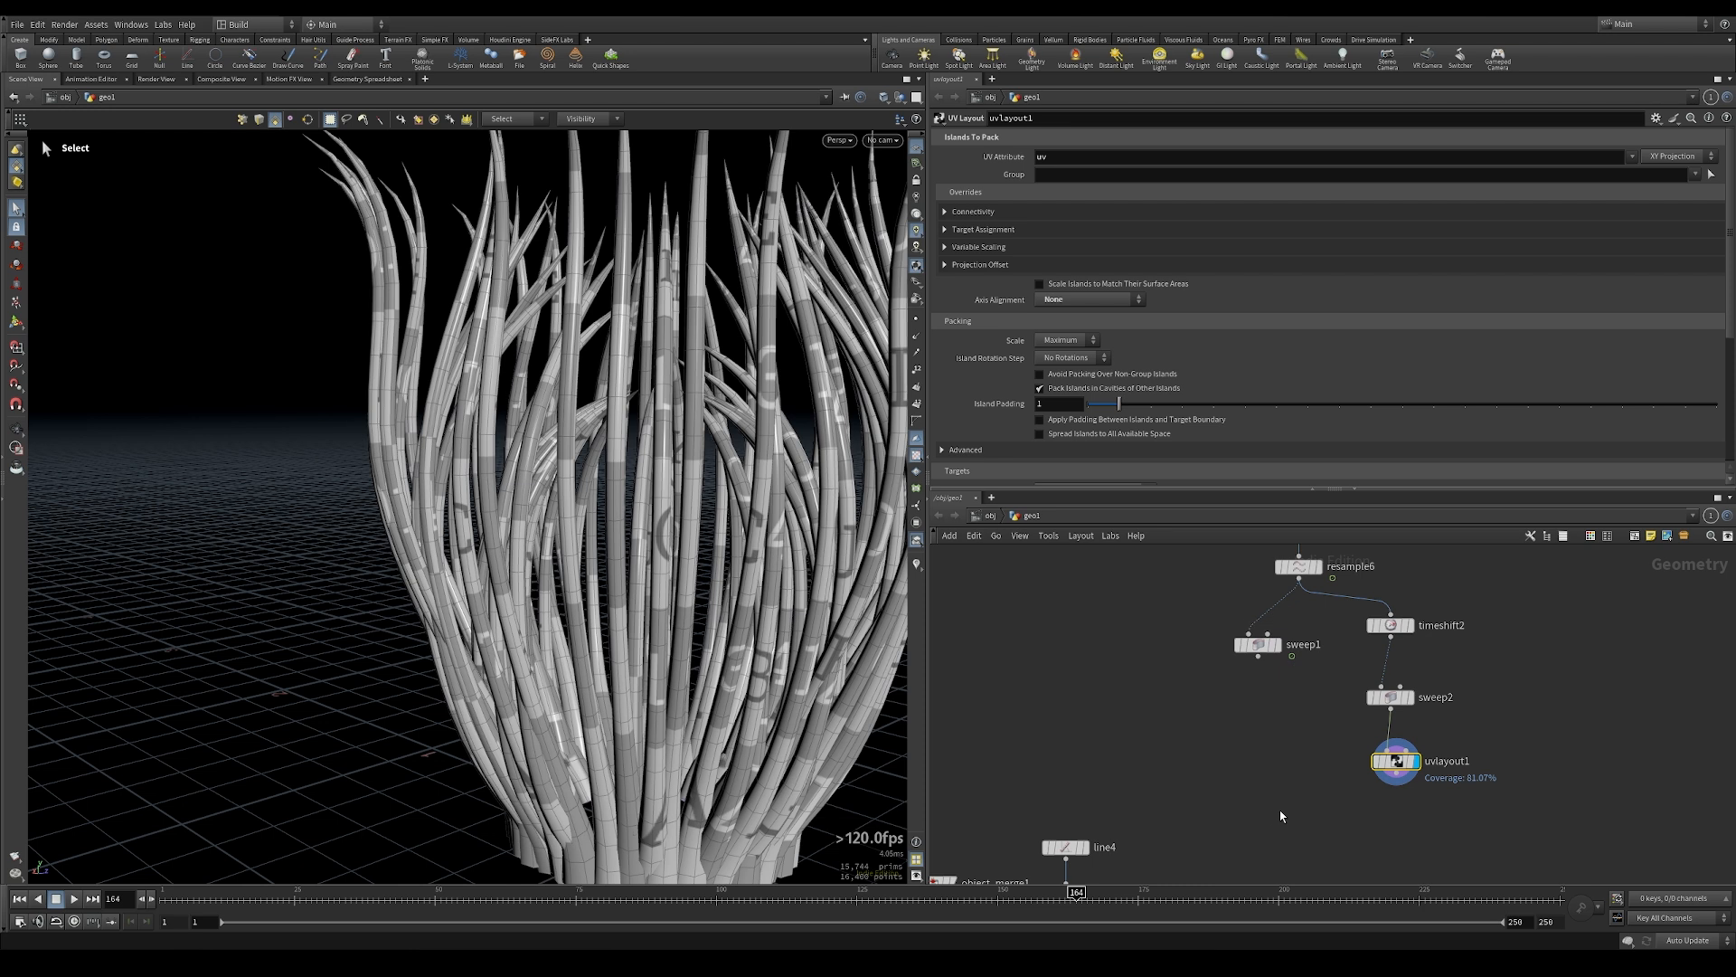
drag(729, 939, 587, 927)
Add a Vertex Wrangle, wire sweep1 into its first input and uvlayout1 into its second, and display it
middle_drag(1318, 827, 1267, 758)
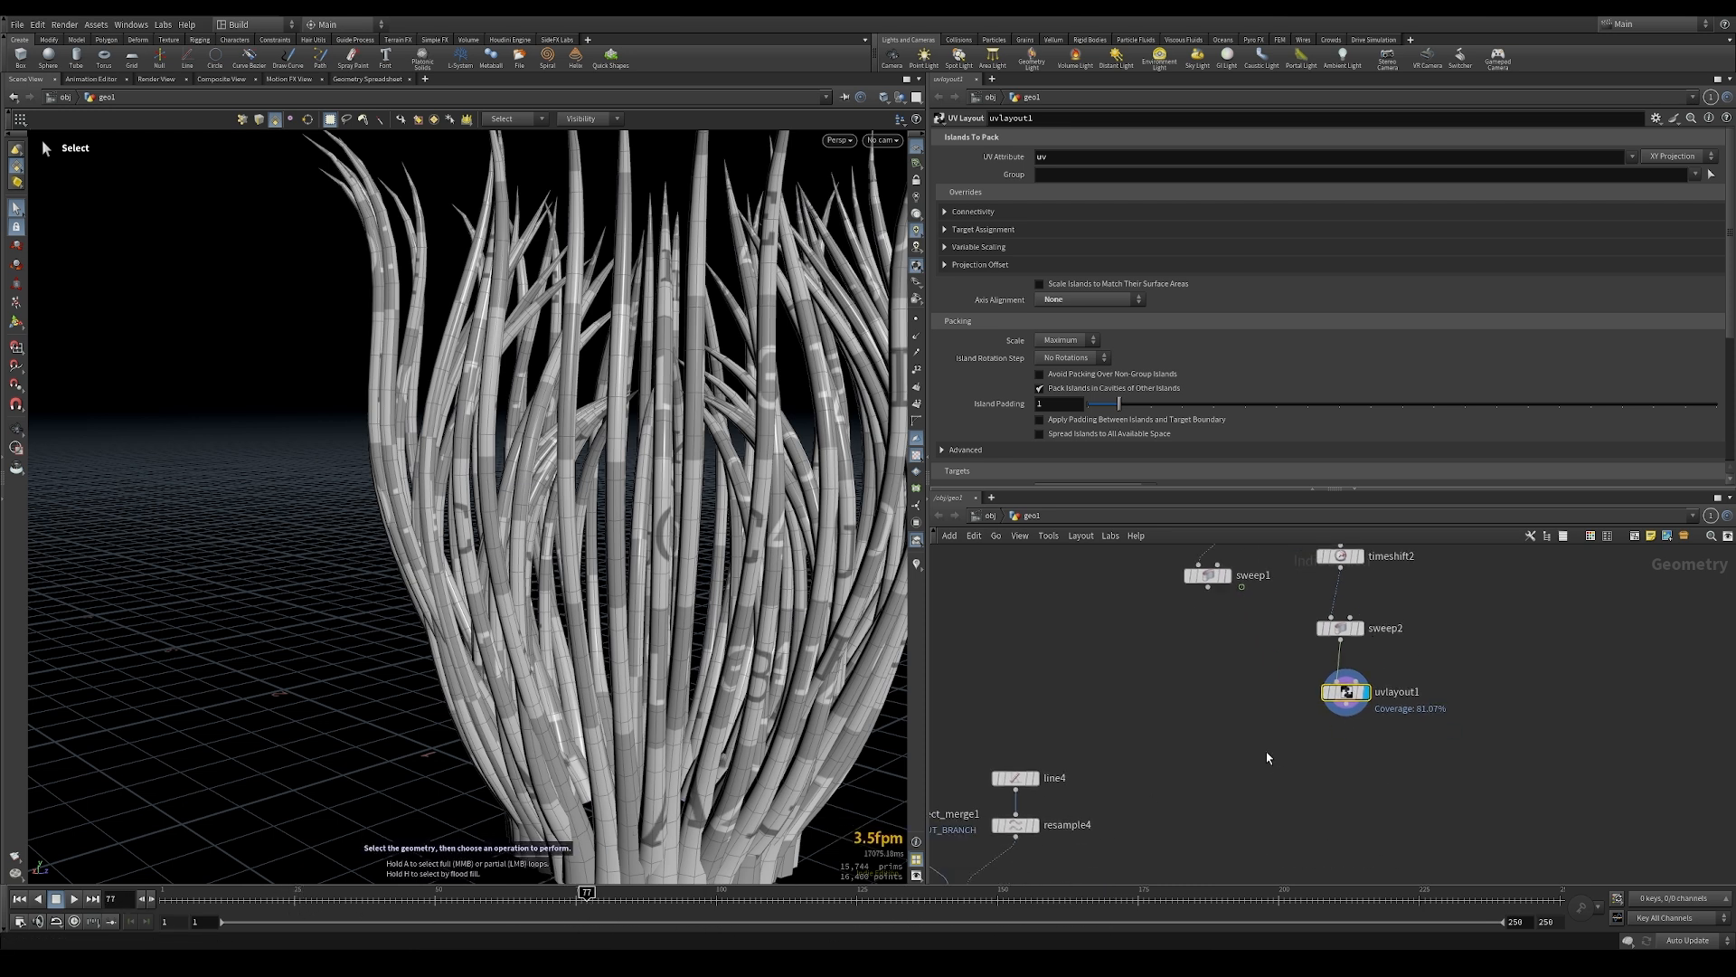
key(Tab)
text(vertex)
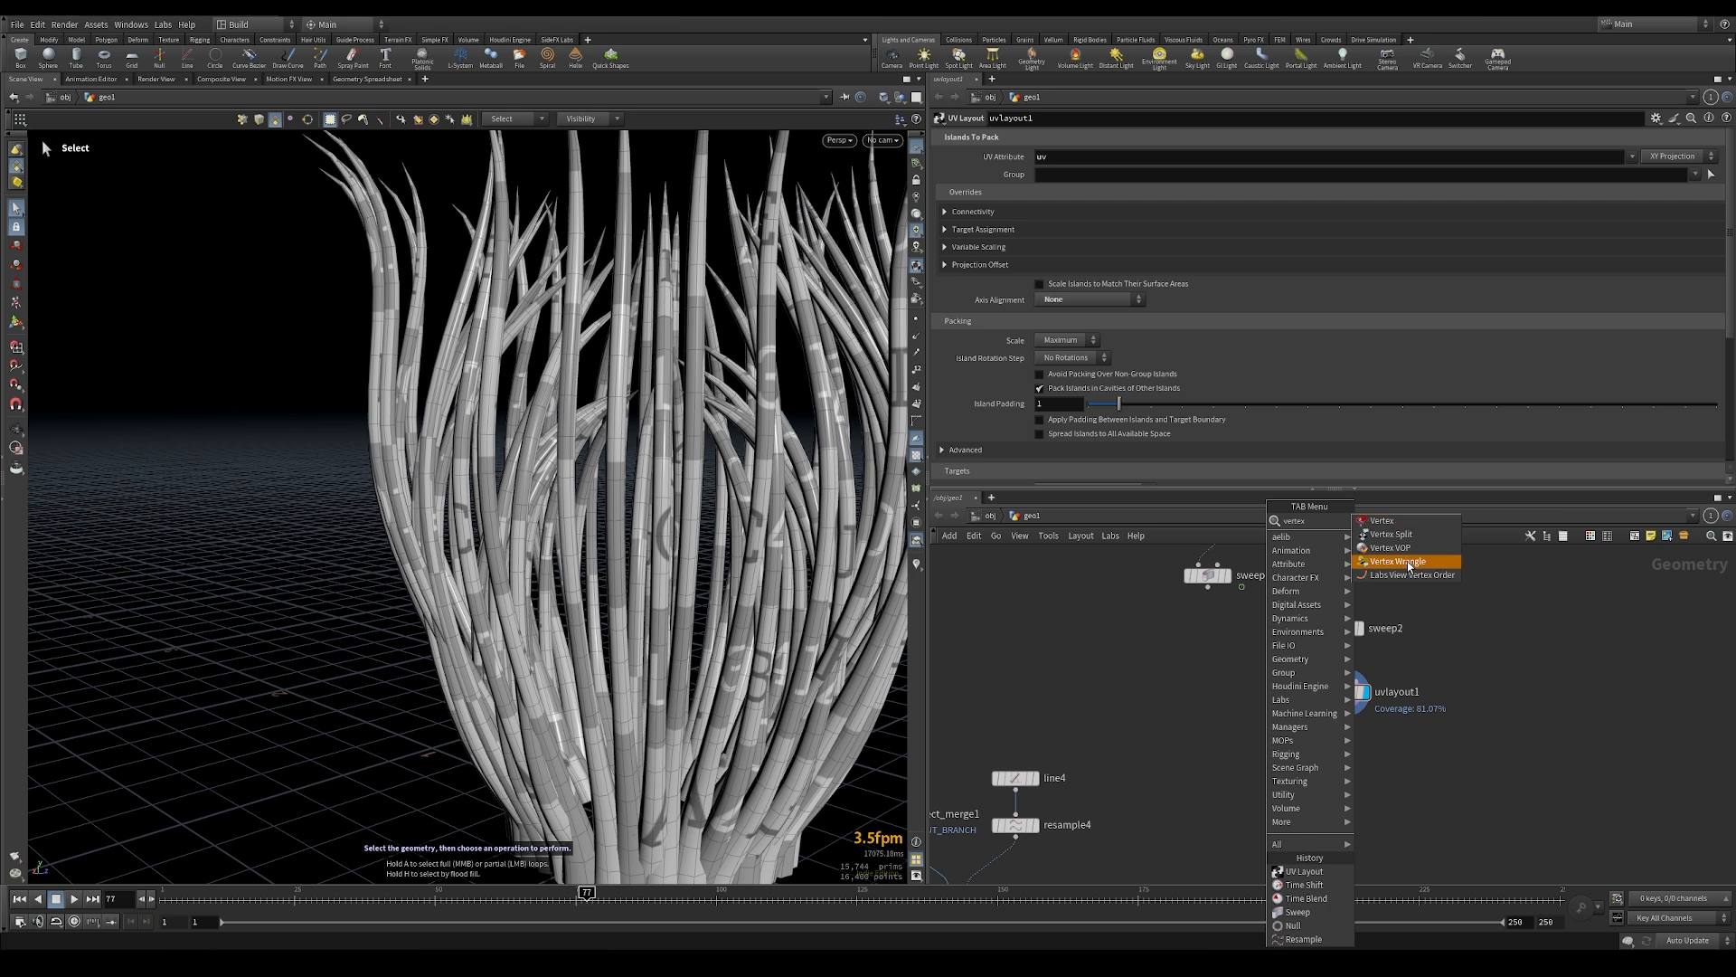
click(1408, 562)
click(1251, 779)
click(1208, 587)
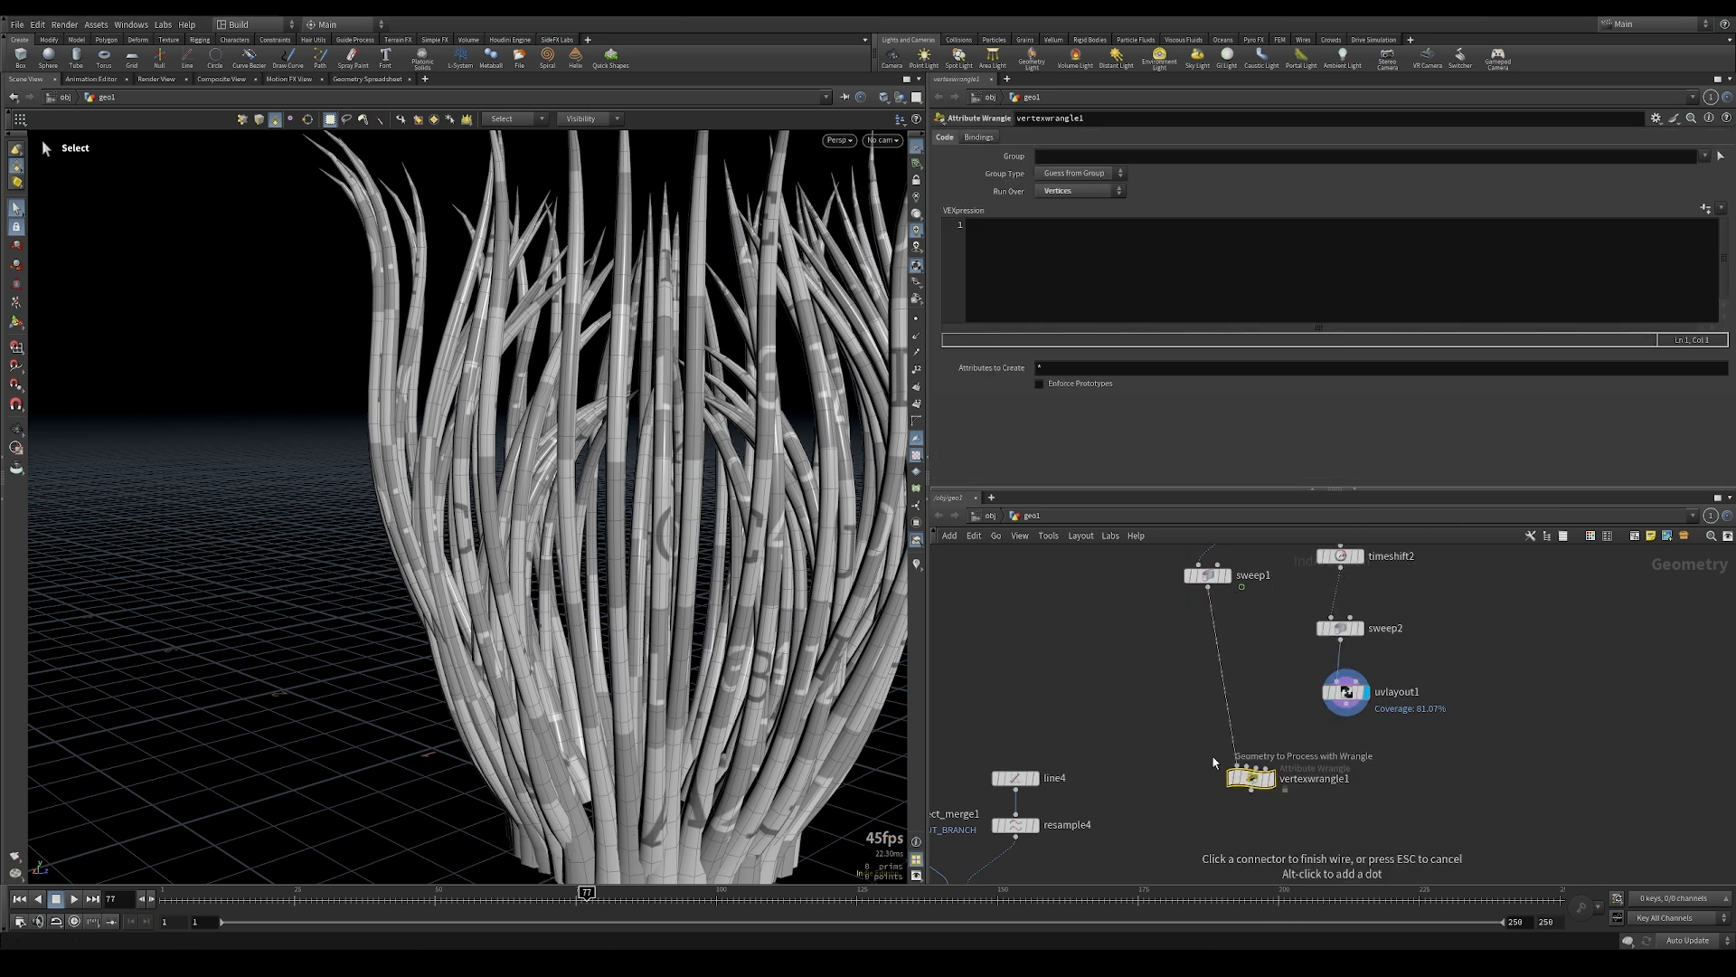
click(1215, 764)
click(1346, 706)
click(1247, 765)
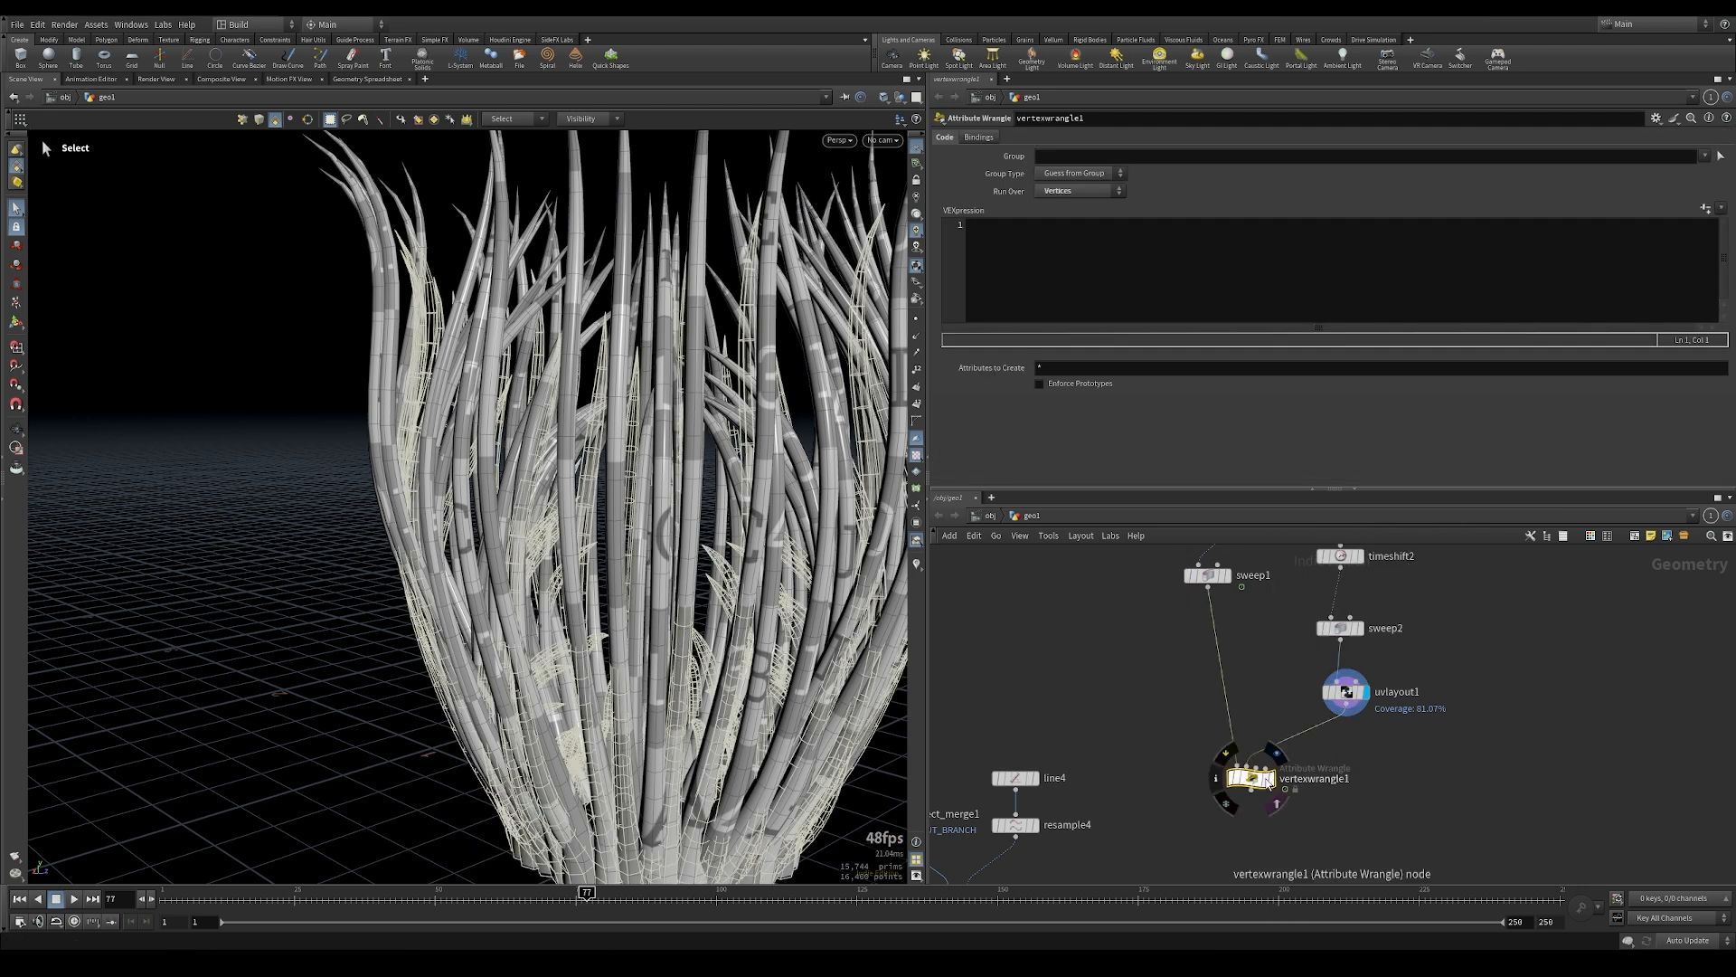
click(1268, 780)
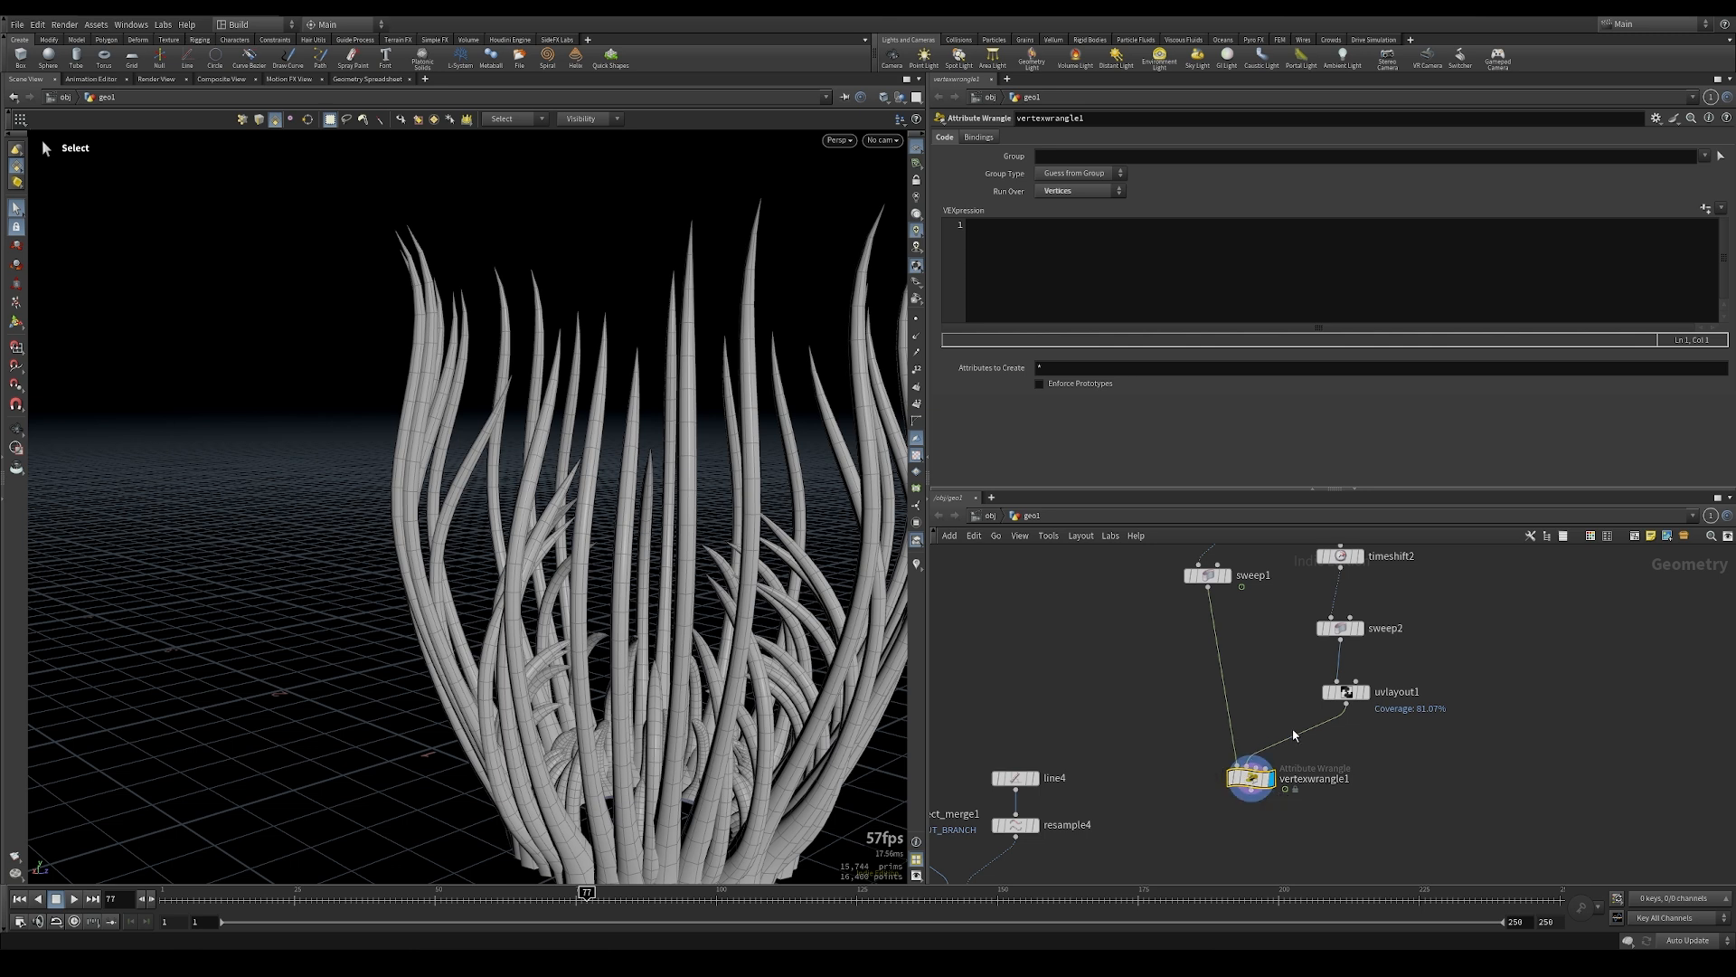
click(1198, 294)
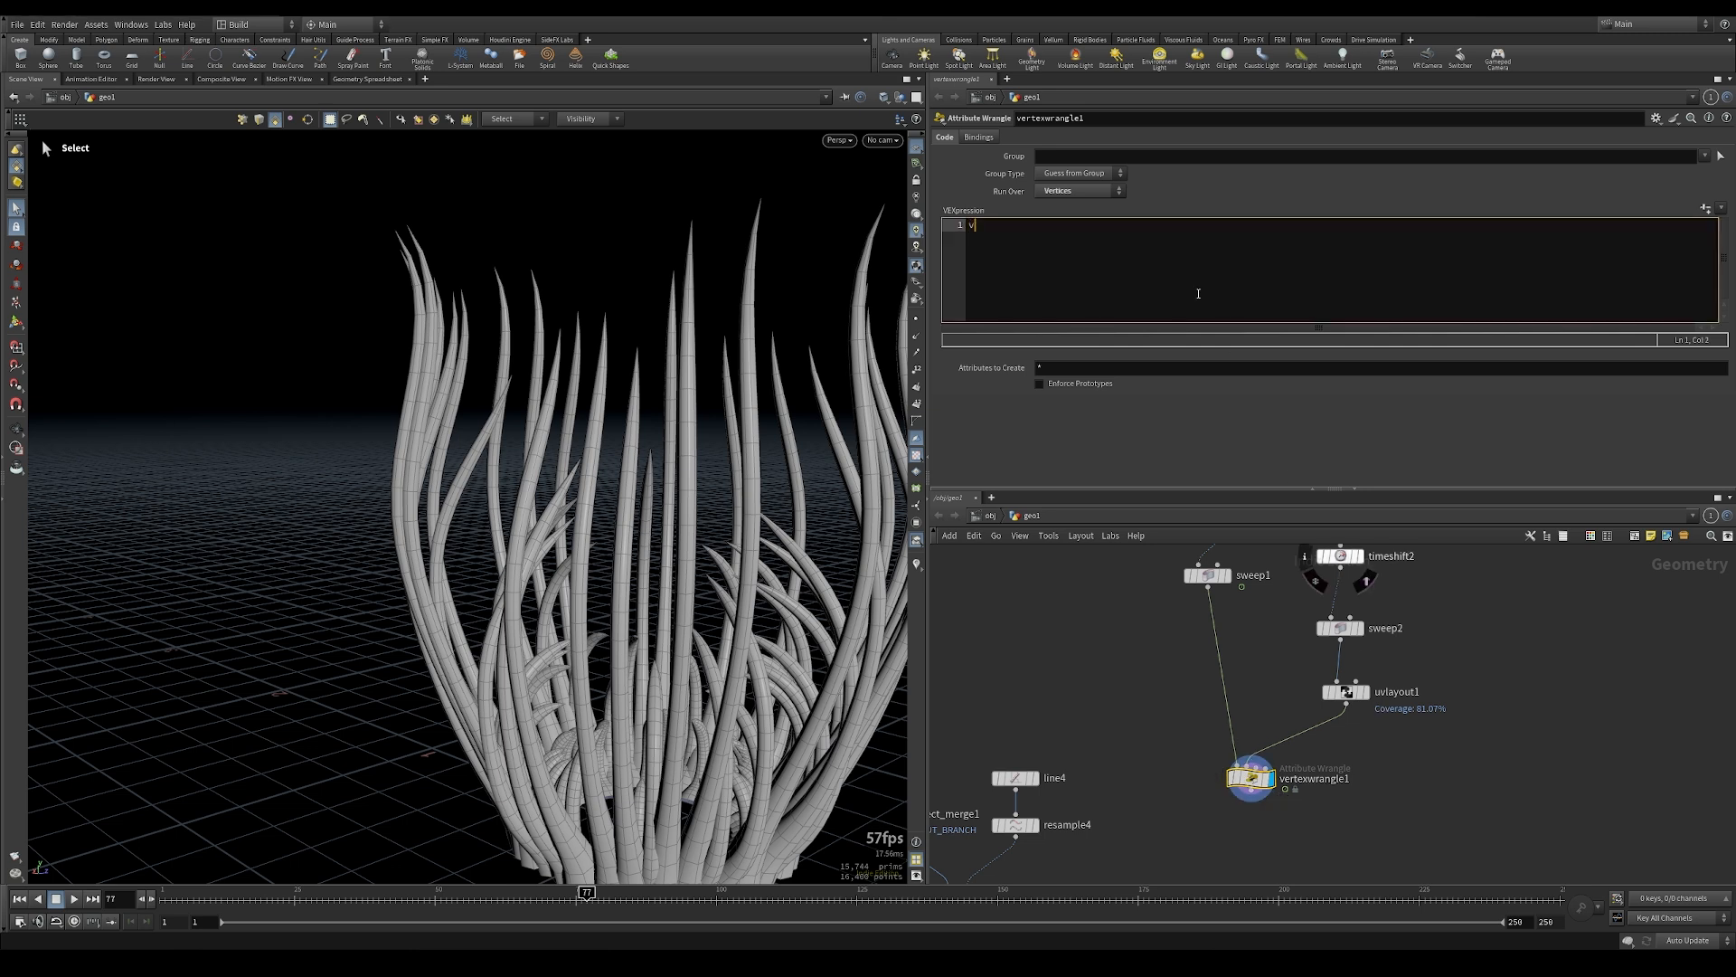
text(v@uv = verti)
key(BackSpace)
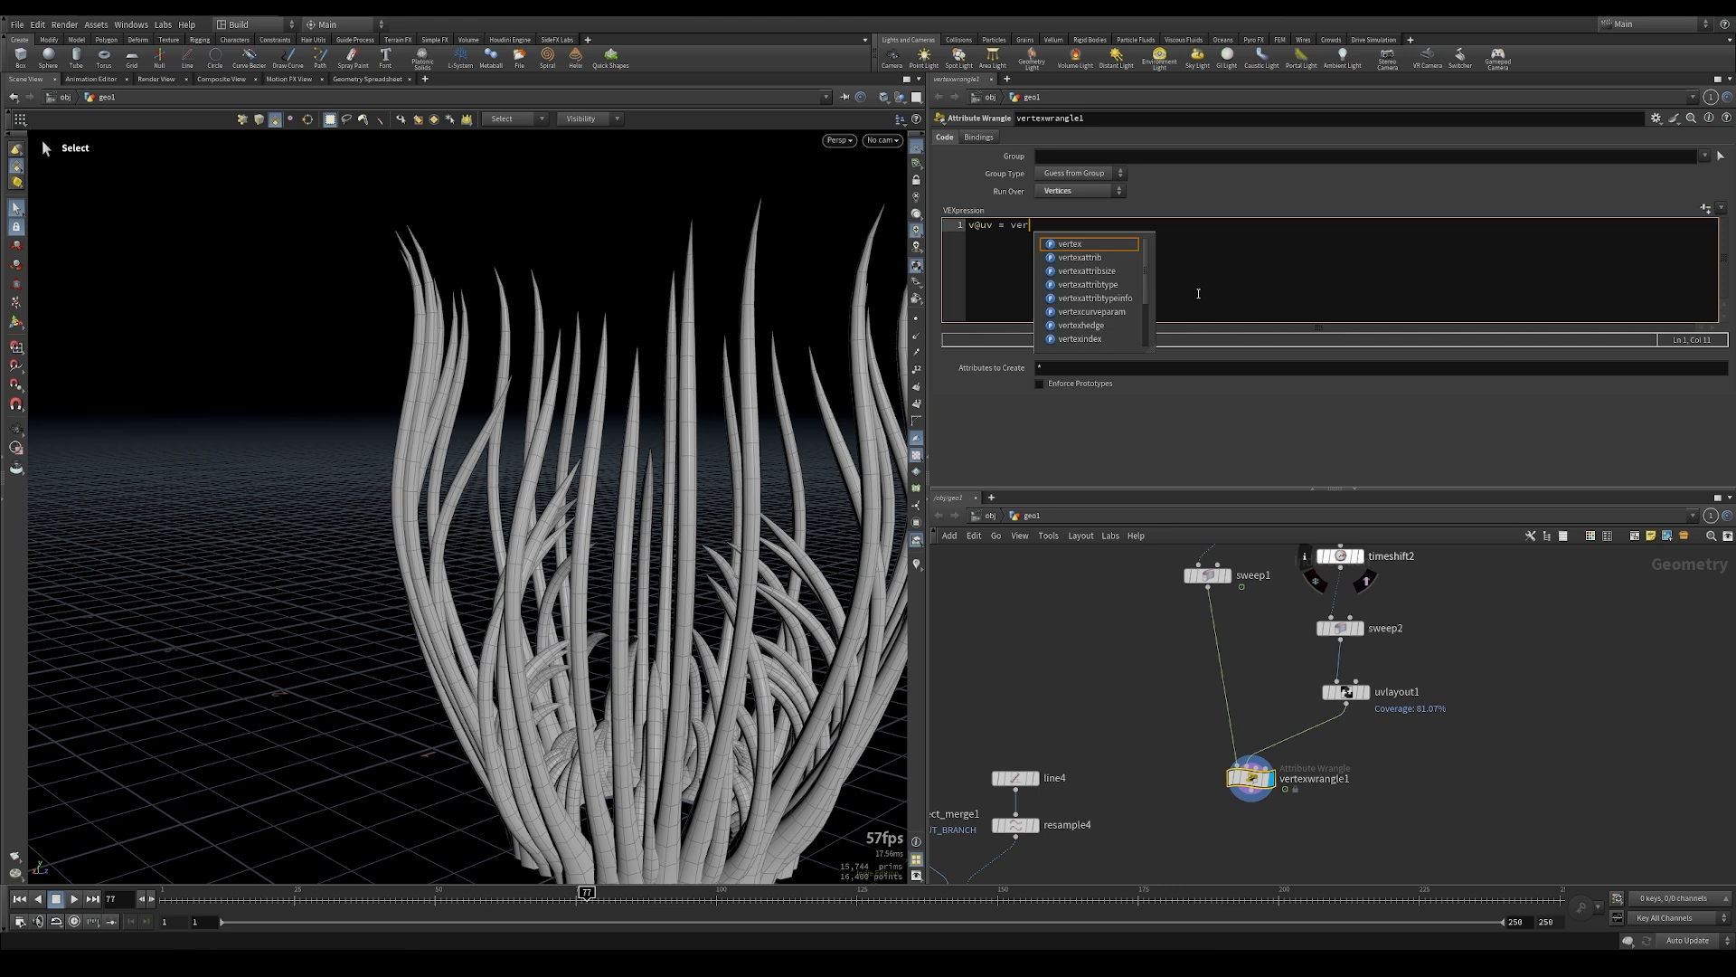
key(Return)
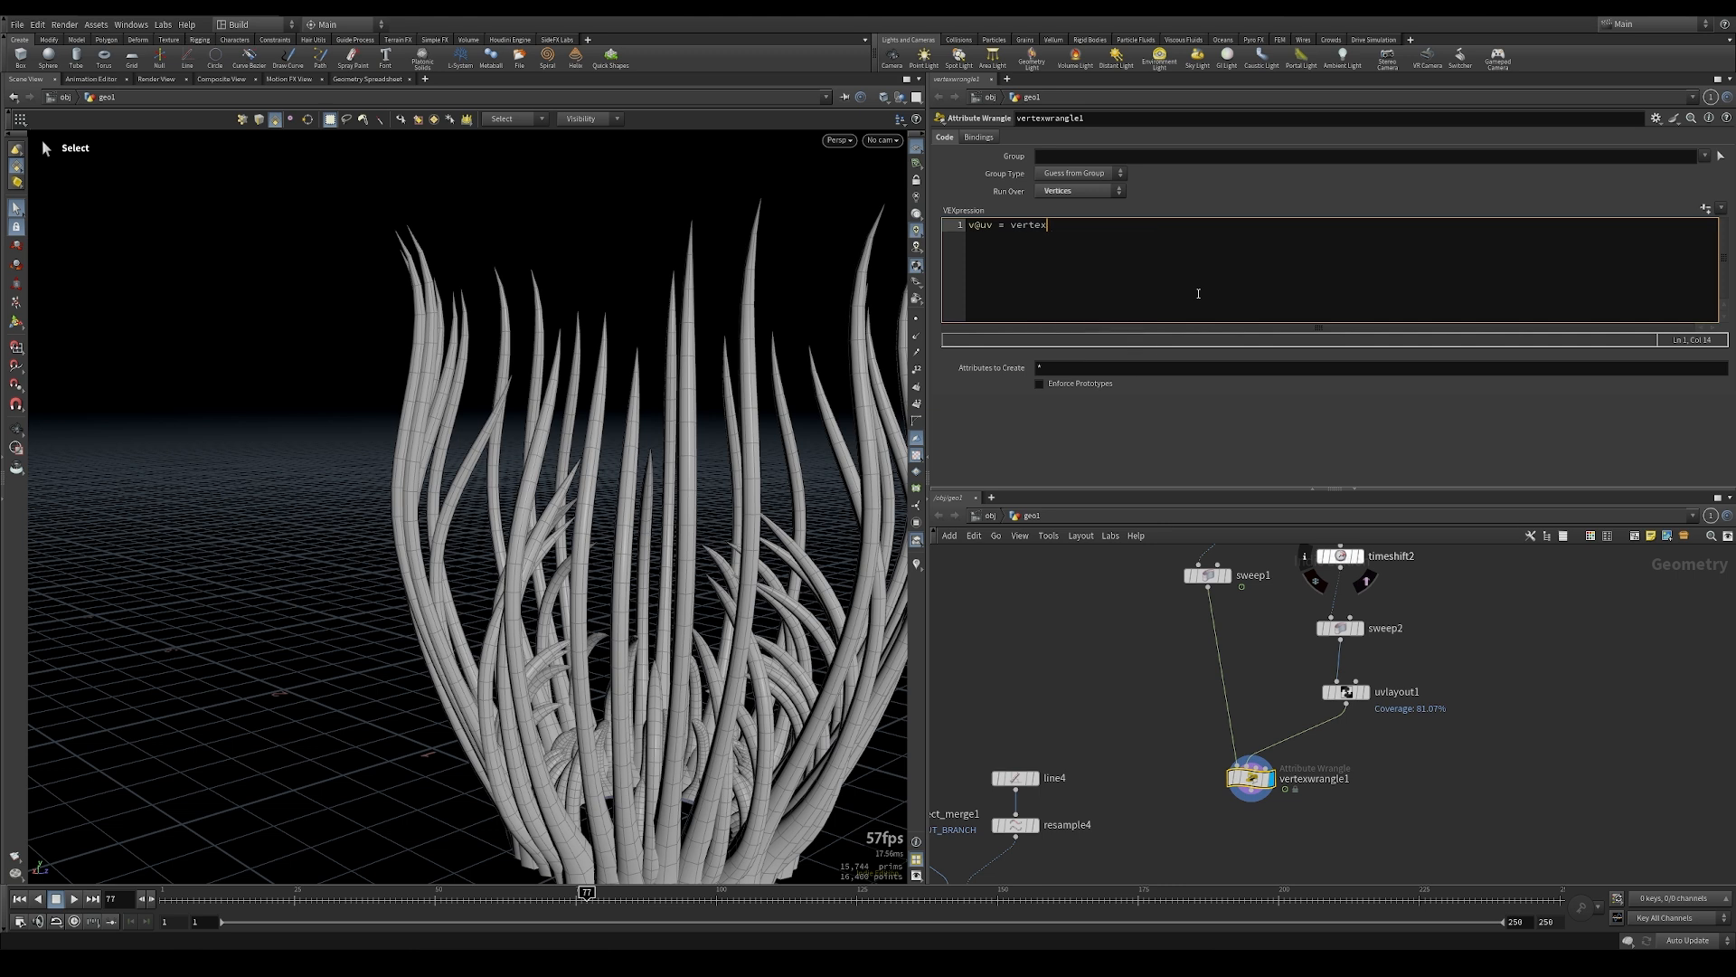
text((1,"uv",@vtxnum);)
key(ctrl+Return)
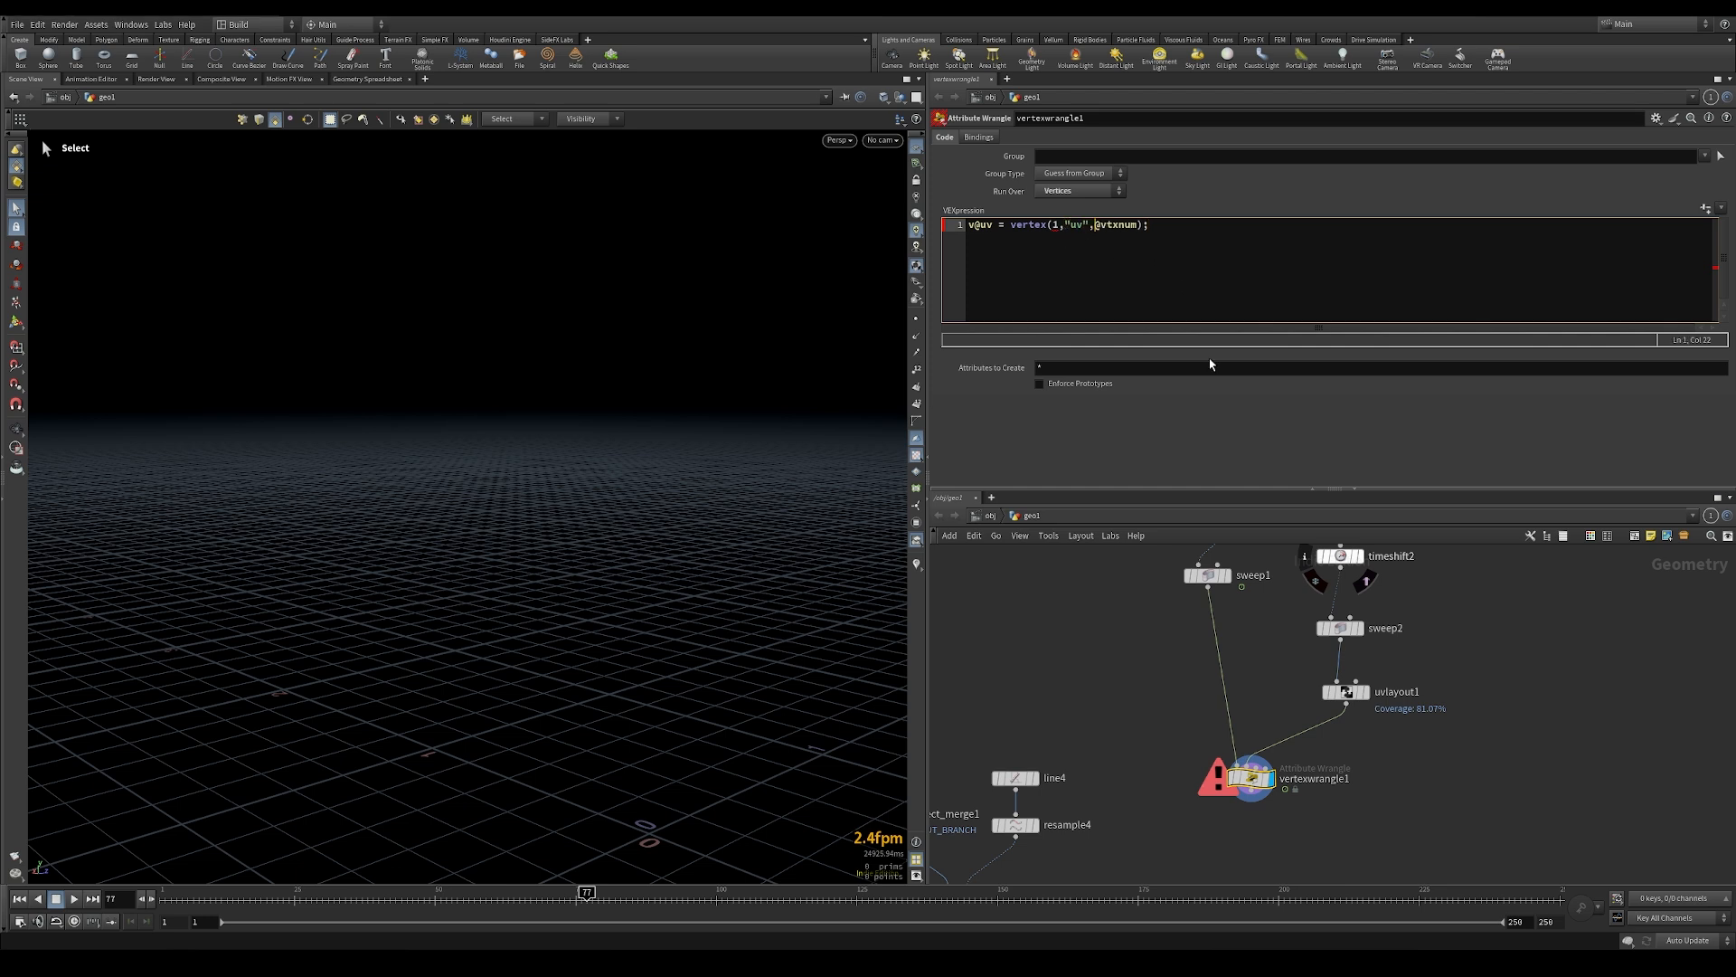
key(ctrl+Return)
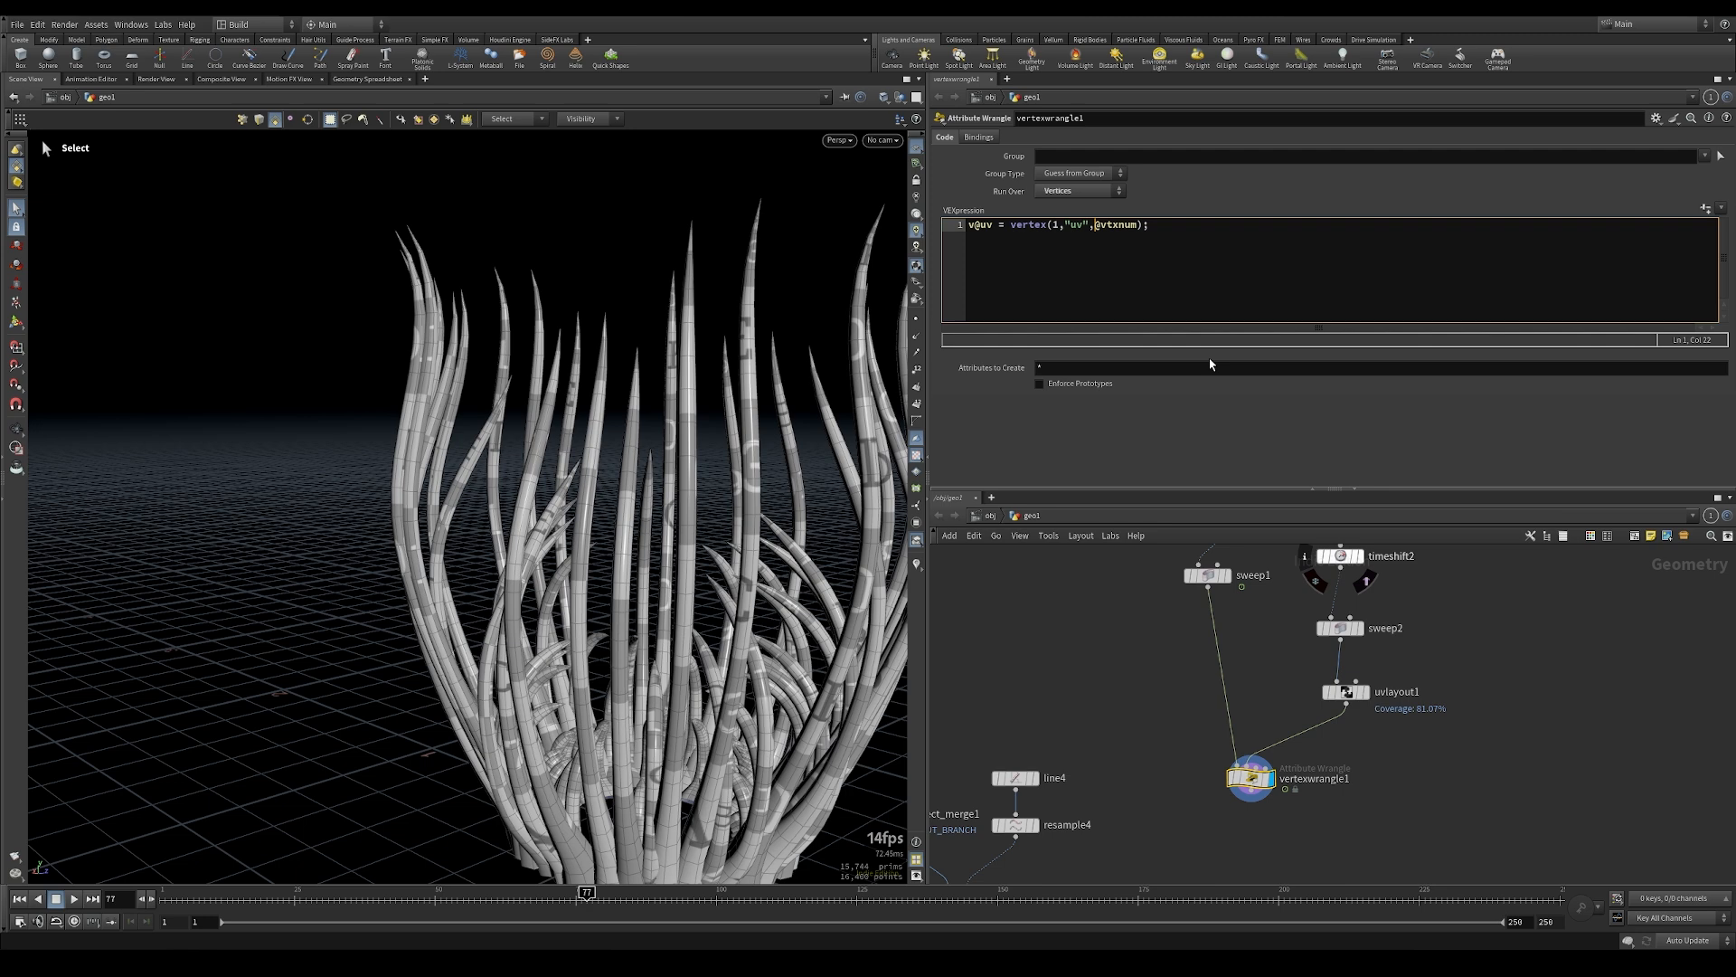
drag(579, 905, 727, 897)
Add an Attribute Delete node below vertexwrangle1, connected to it and displayed
middle_drag(1277, 845, 1272, 795)
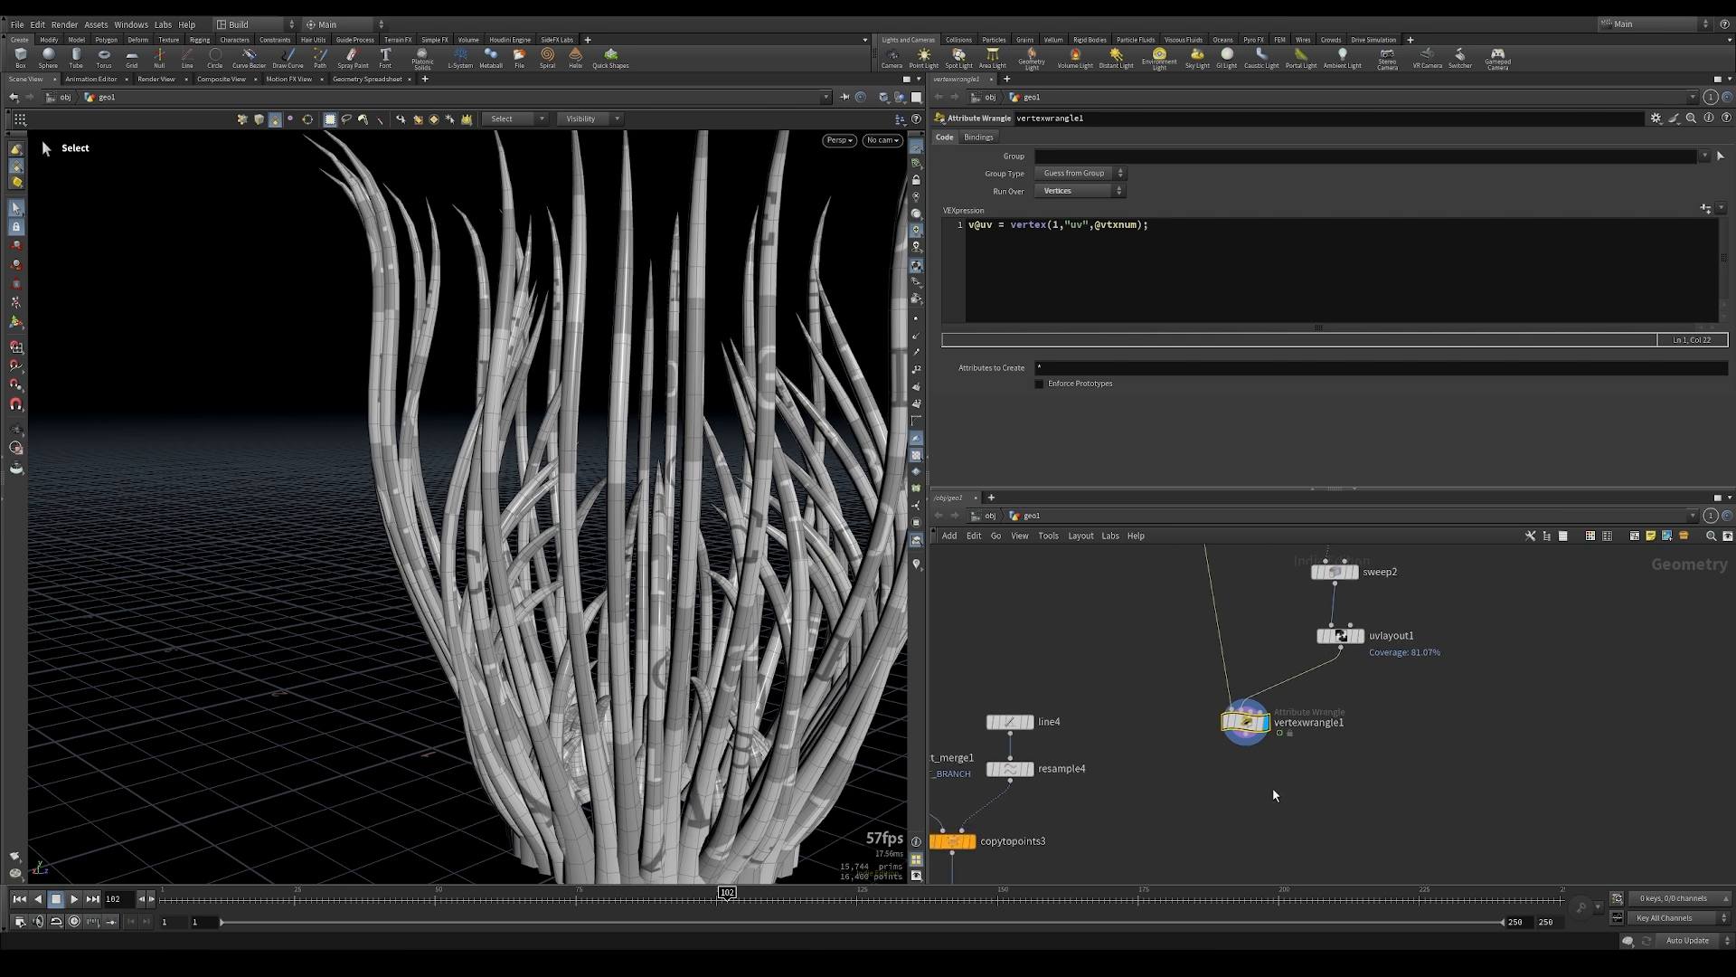
key(Tab)
text(delete)
key(Down)
key(Return)
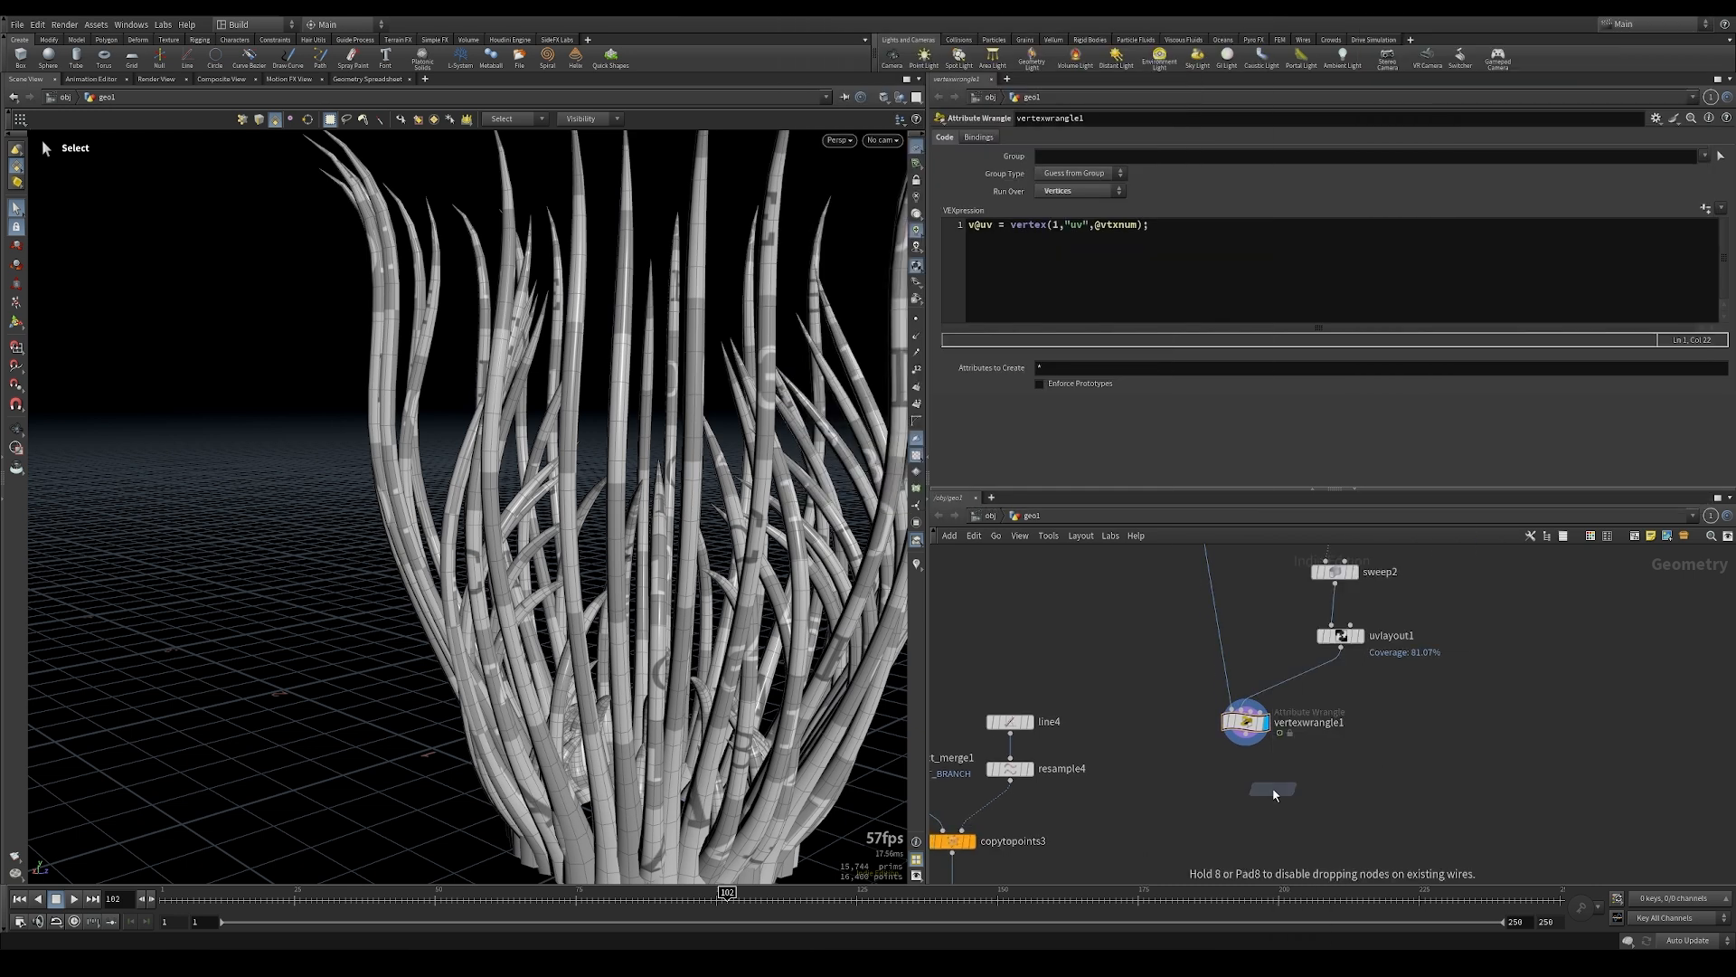
click(1274, 793)
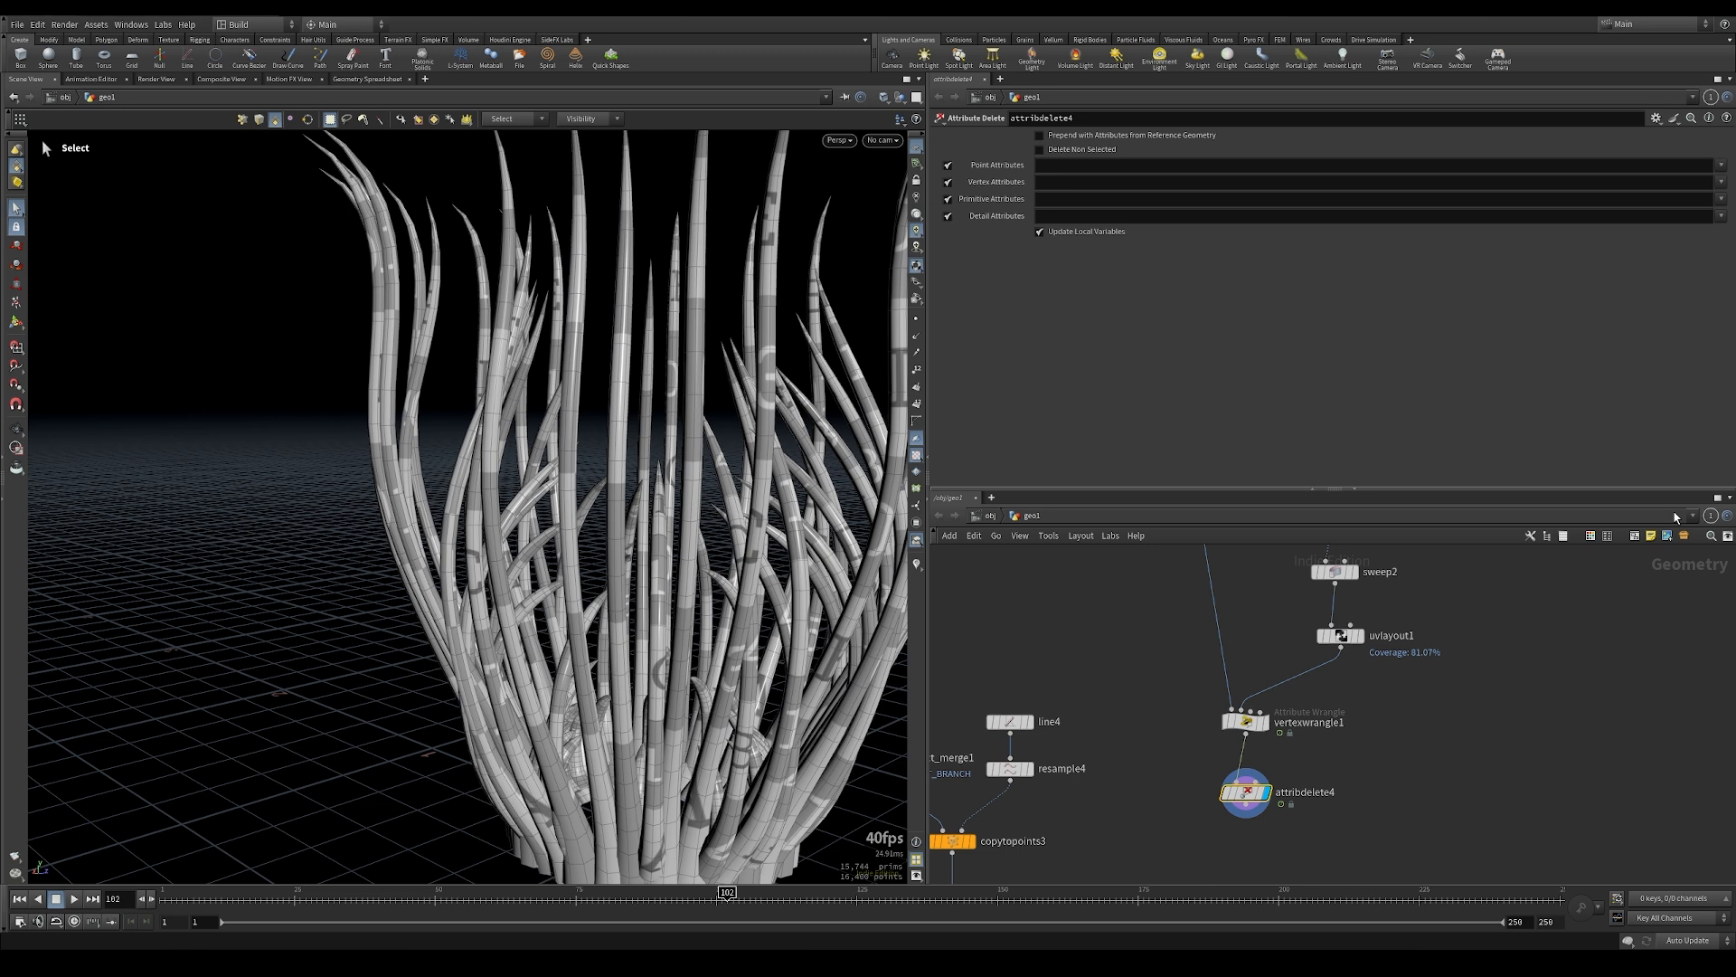
Enter uv as the vertex attribute in attribdelete4 and enable Delete Non Selected
click(1149, 167)
key(Tab)
text(uv)
key(Return)
click(1074, 151)
Add a Null below attribdelete4, wire attribdelete4 into it and name it OUT_INNER
middle_click(1252, 804)
middle_drag(1252, 804, 1320, 640)
key(Tab)
text(null)
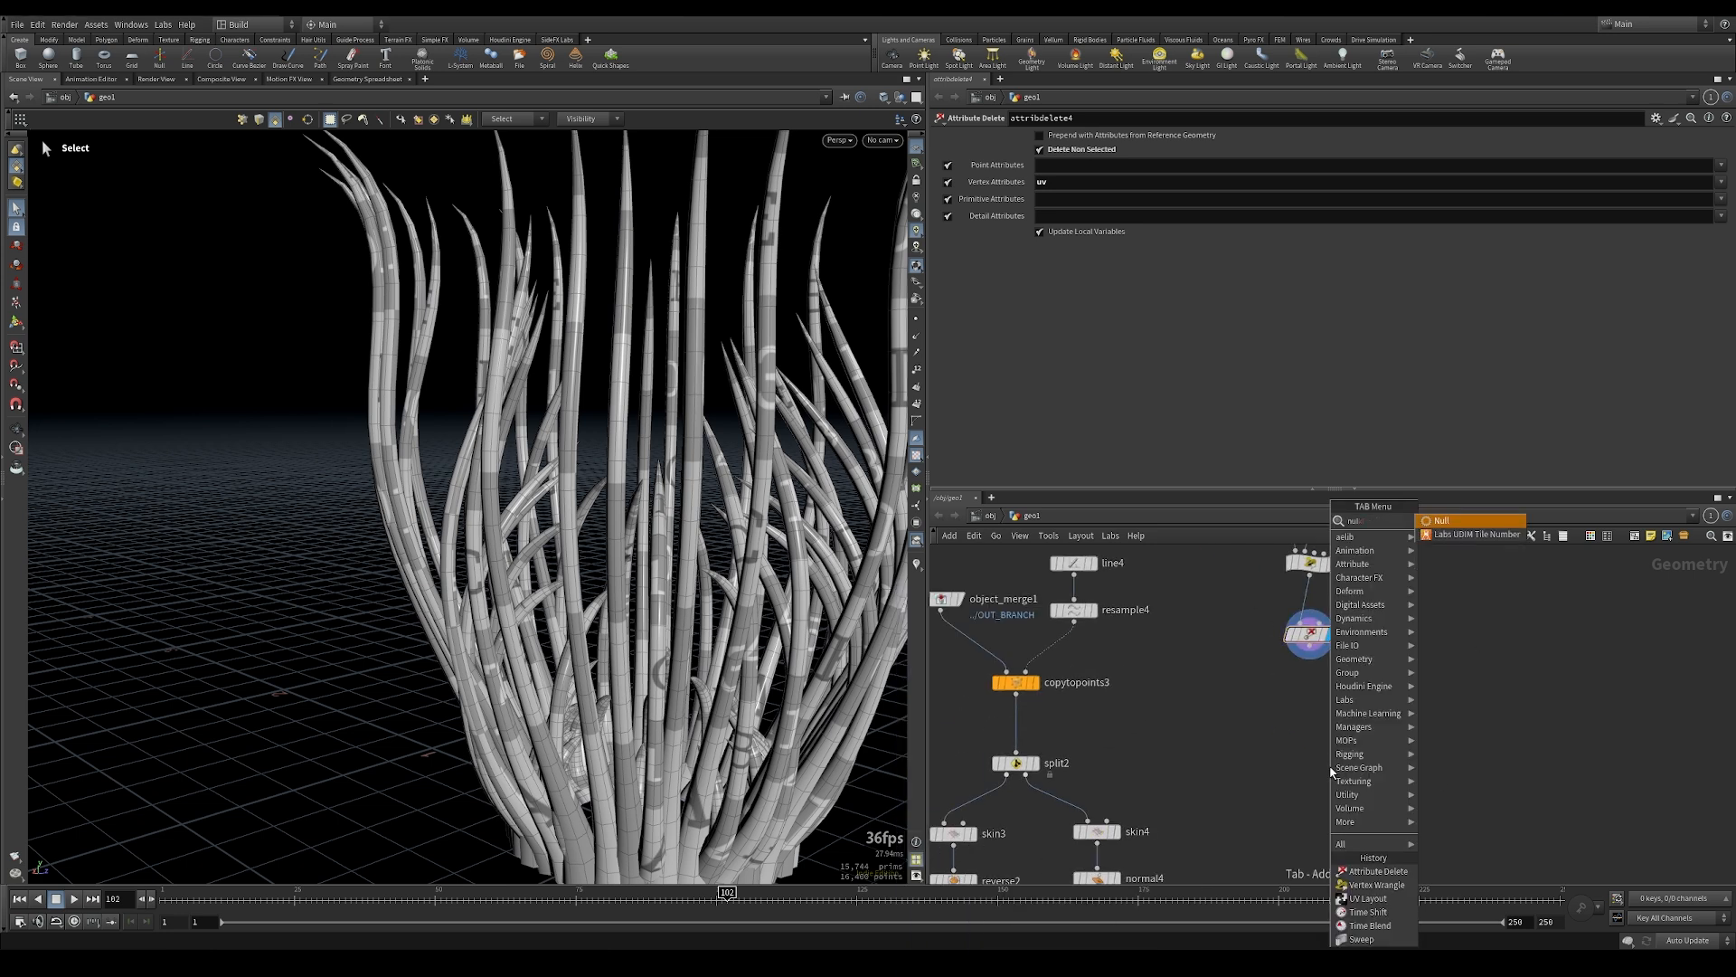
key(Return)
click(1304, 704)
click(1308, 640)
click(1304, 690)
click(1309, 649)
double_click(1341, 705)
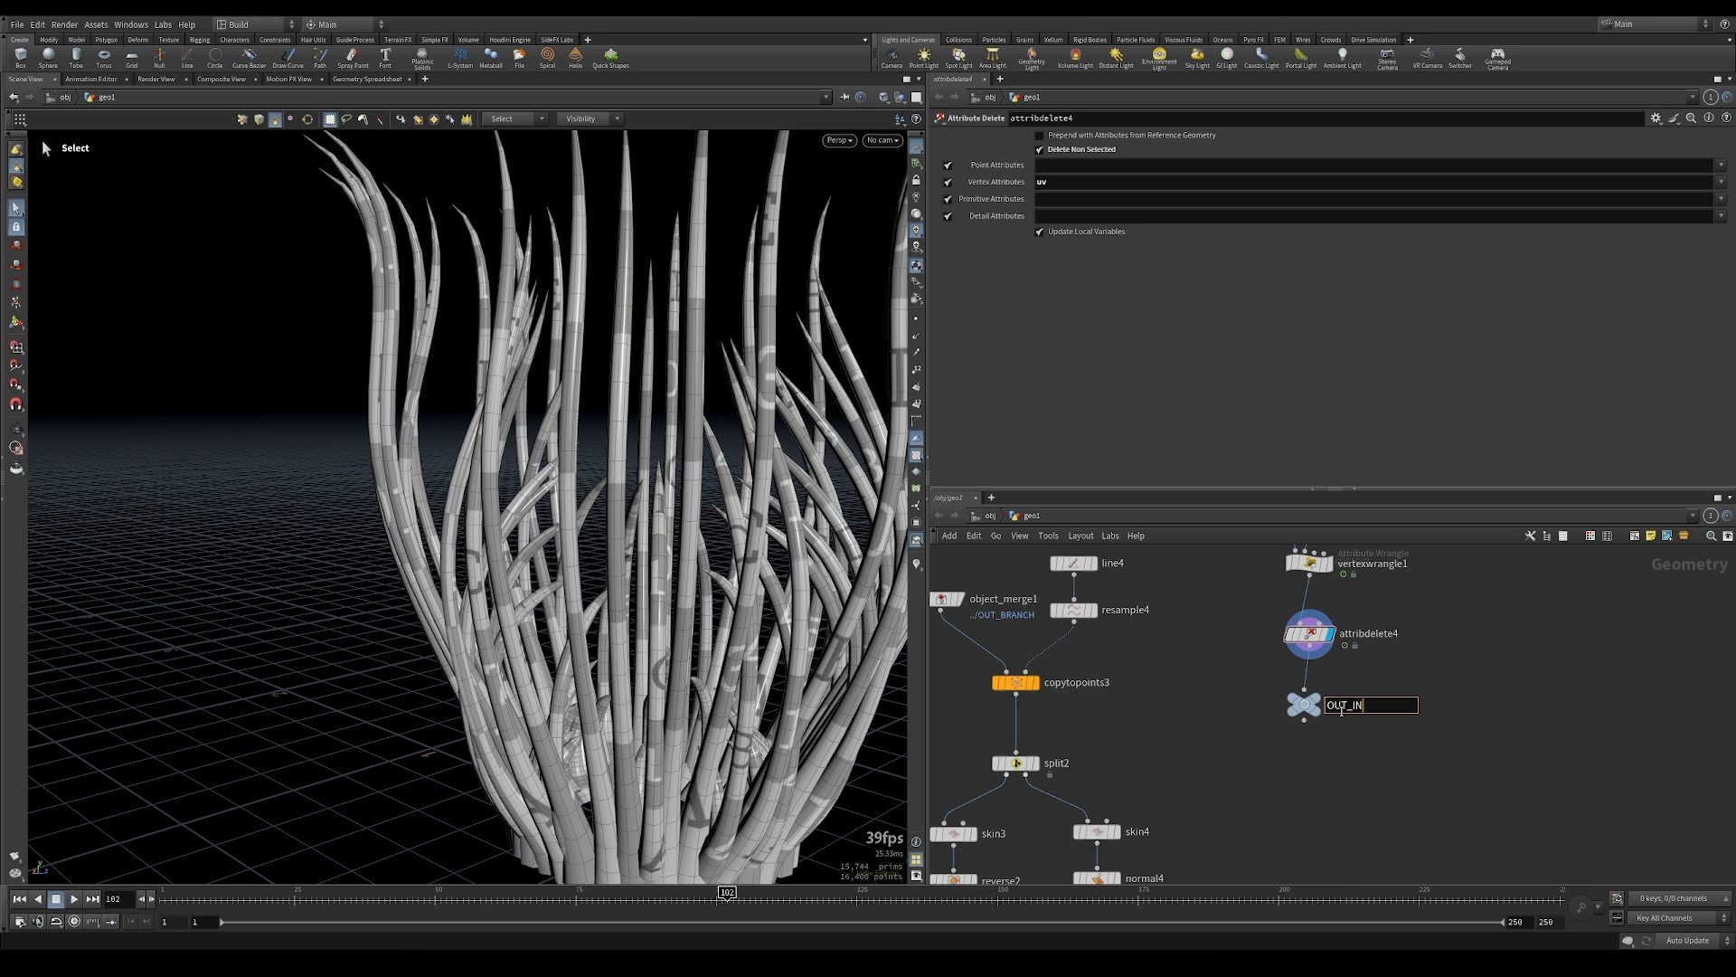
Tidy the network by selecting groups of nodes and laying them out automatically
scroll(1341, 717, down, 10)
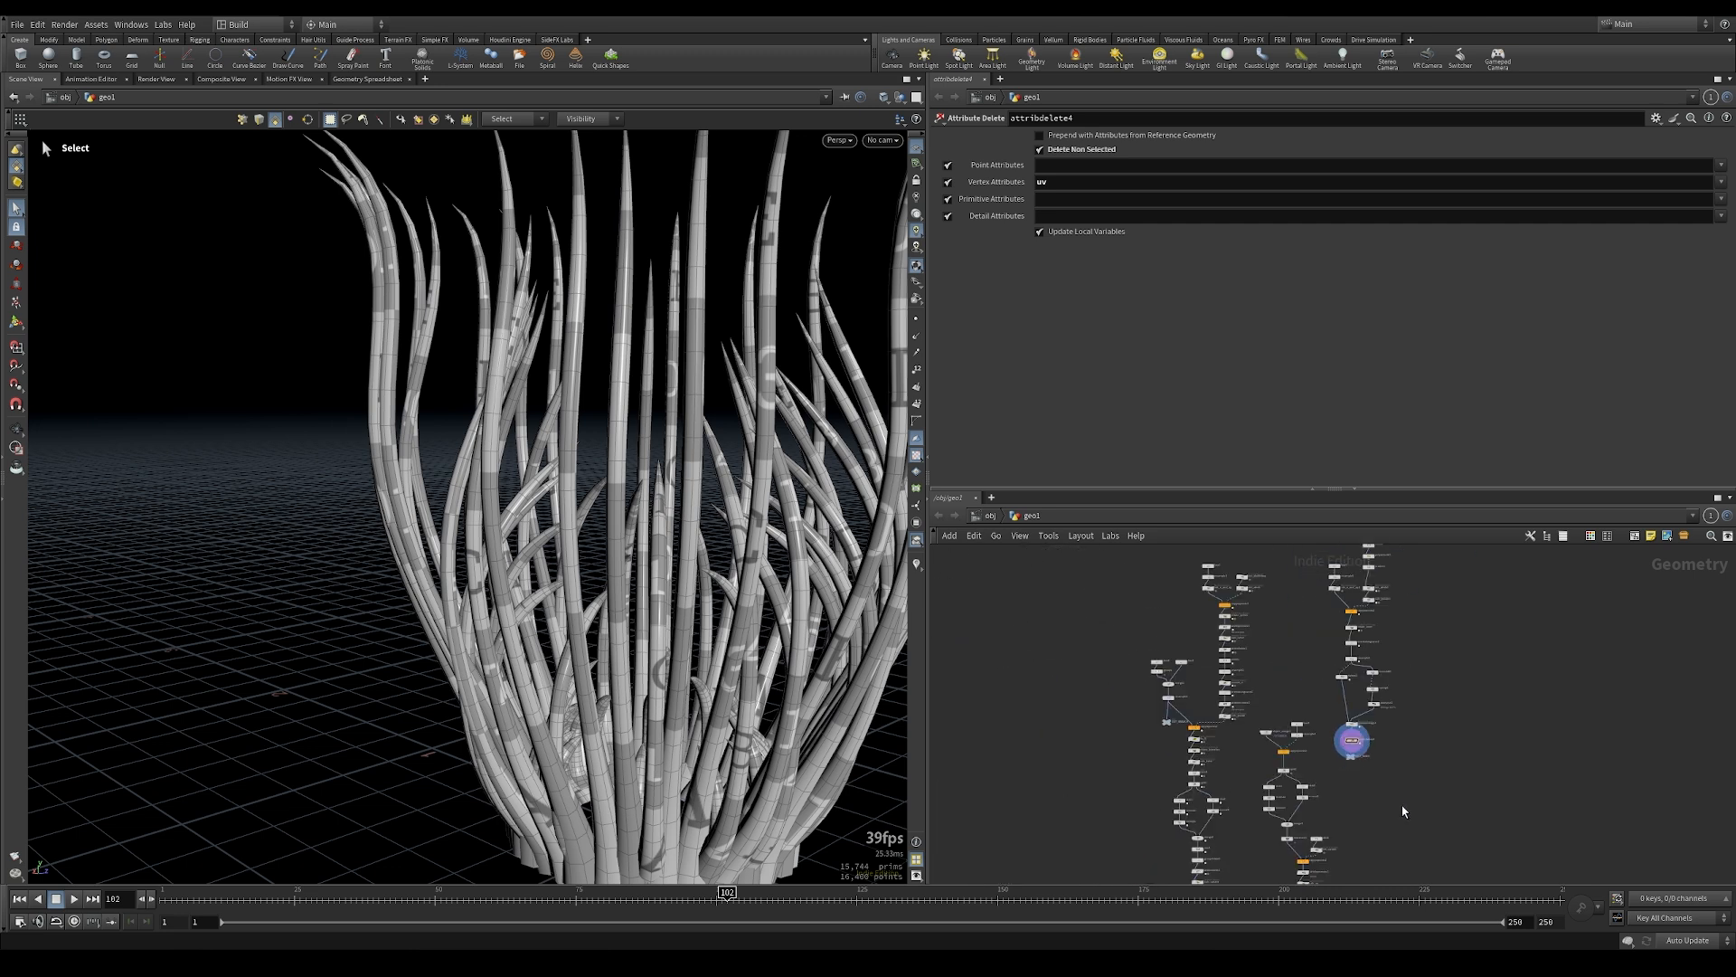
scroll(1296, 581, up, 3)
drag(1310, 556, 1369, 680)
scroll(1369, 680, up, 2)
drag(1217, 563, 1305, 818)
key(l)
middle_drag(1305, 855, 1293, 667)
drag(1304, 635, 1354, 740)
key(l)
drag(1248, 662, 1256, 608)
drag(1251, 764, 1298, 870)
scroll(1212, 678, down, 4)
drag(1199, 554, 1402, 834)
Add an Object Merge node in an empty area of the network and duplicate it beside itself
key(Tab)
text(obj)
key(Return)
click(1282, 783)
scroll(1282, 783, up, 5)
alt+drag(1282, 779, 1419, 764)
Point object_merge3 at /obj/geo1/OUT_INNER and object_merge2 at the main flower's output null
click(1694, 172)
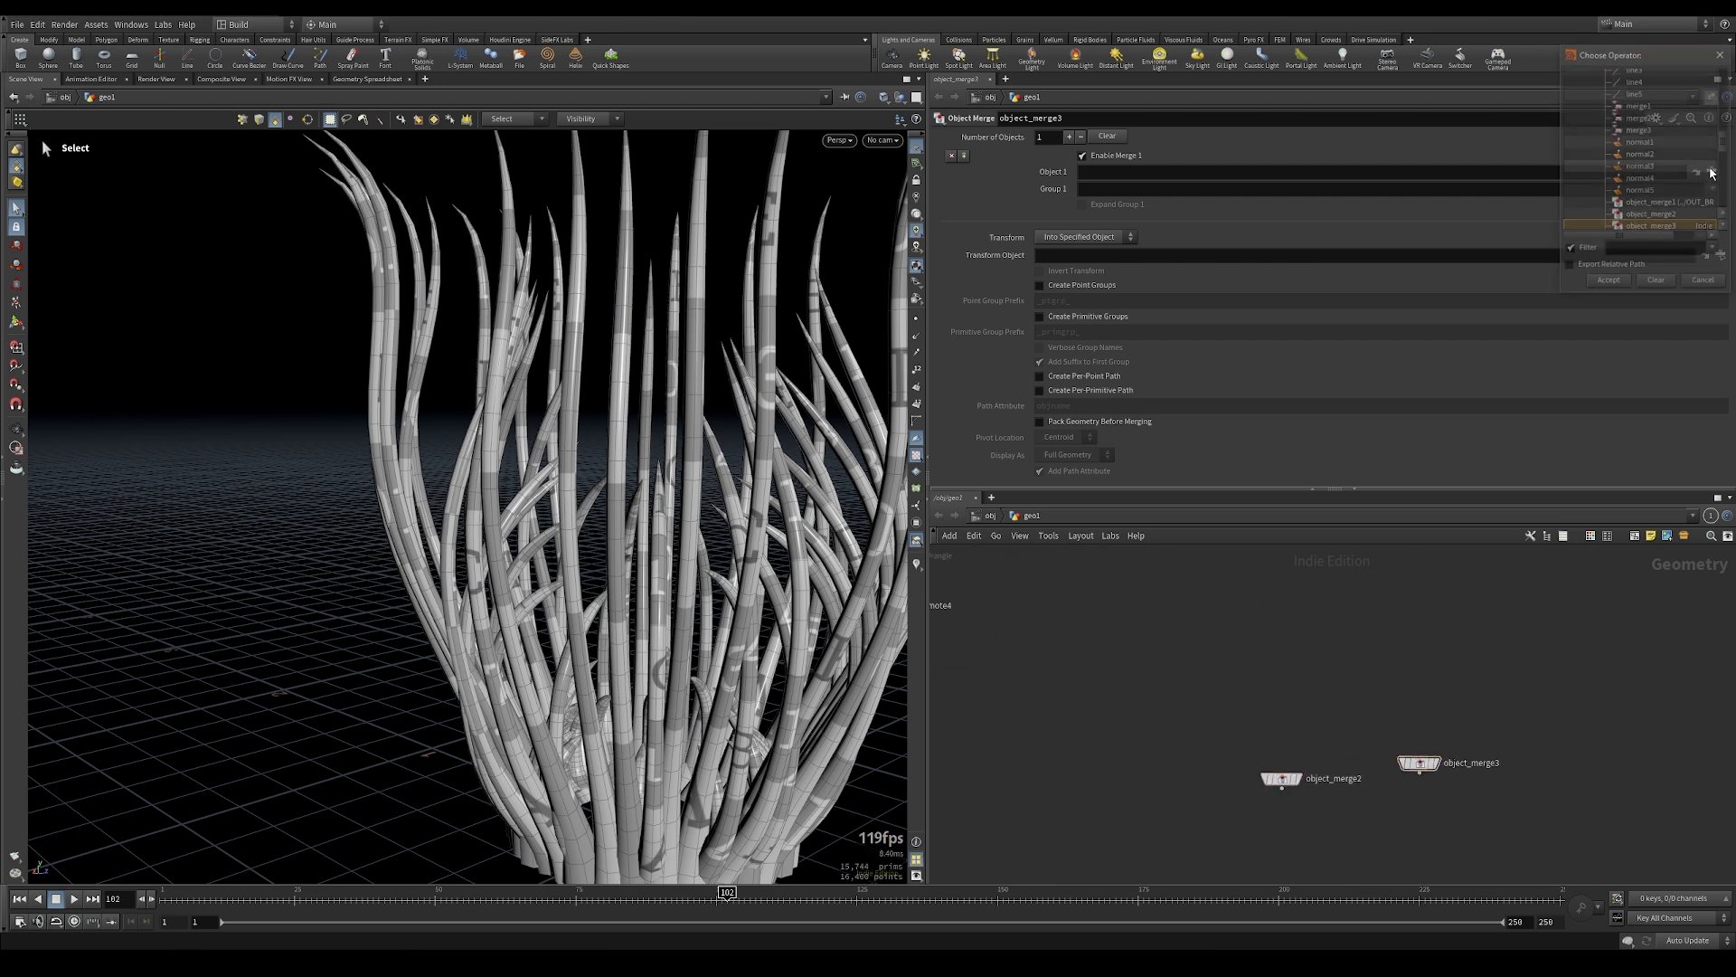
double_click(1647, 122)
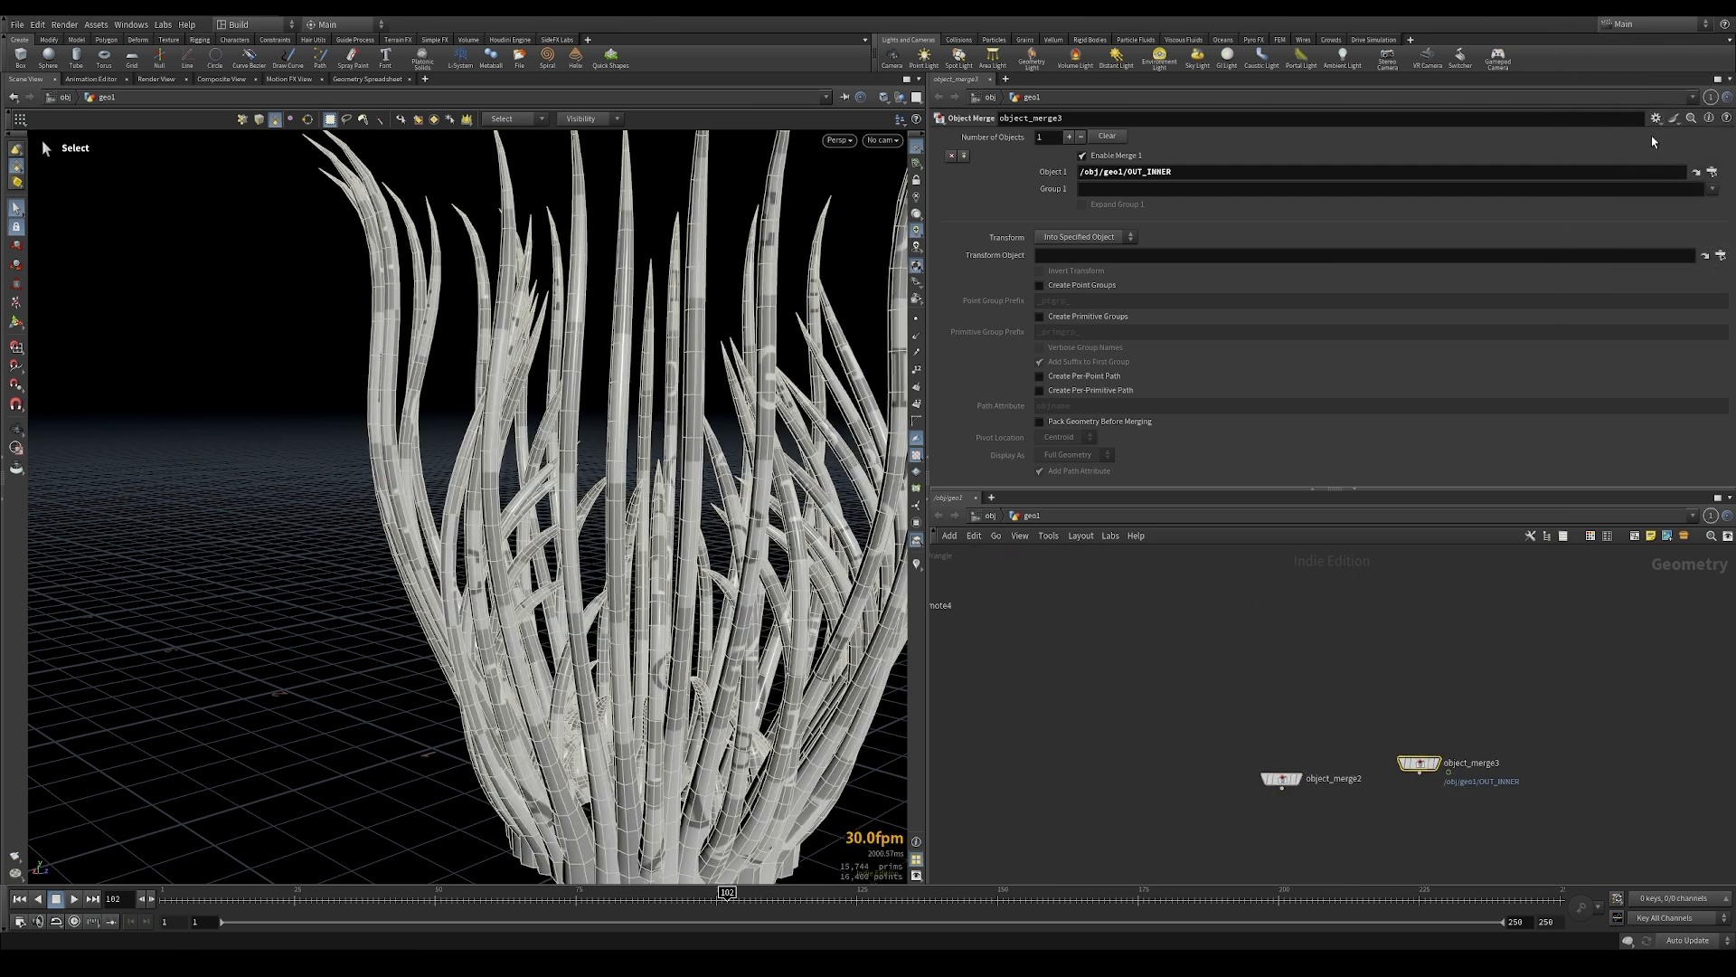
click(1281, 779)
click(1712, 171)
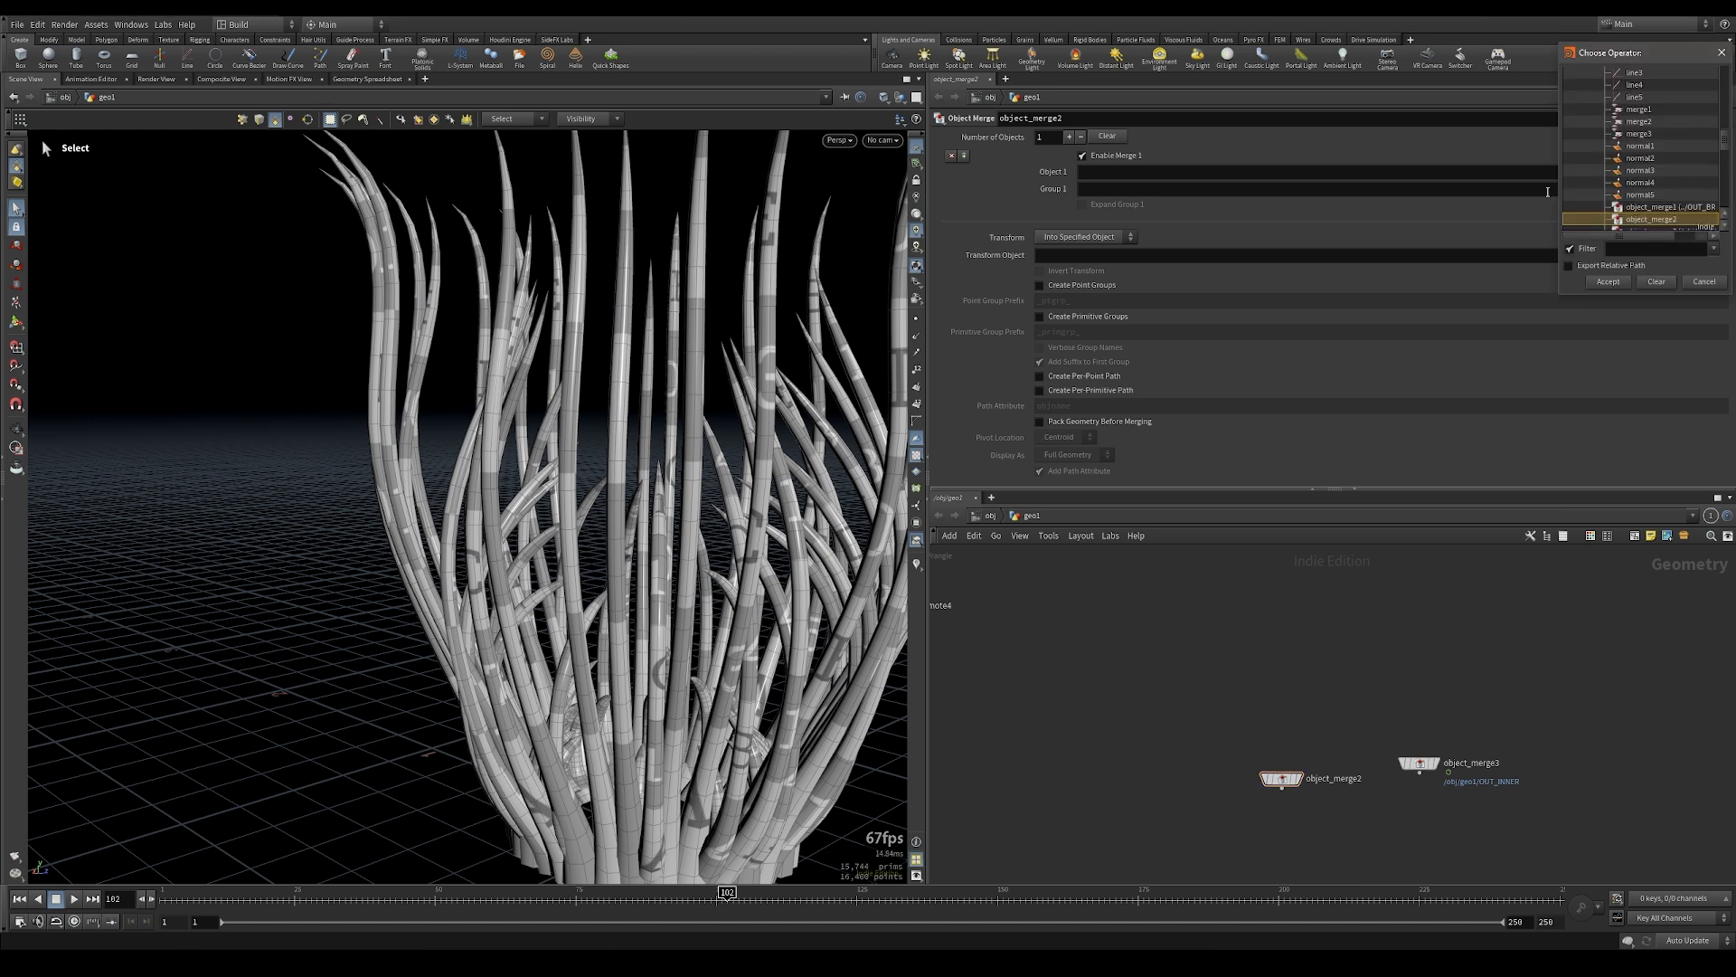
double_click(1648, 133)
Add a Merge node below the two object merges, wire both into it and display it
mouse_move(1288, 779)
mouse_down()
mouse_move(1295, 725)
mouse_move(1296, 756)
mouse_up()
key(r)
middle_drag(1360, 861, 1368, 790)
key(Tab)
text(merge)
key(Return)
click(1392, 787)
drag(1271, 646, 1394, 783)
click(1406, 788)
Examine the merged flower from above and close up while scrubbing to frame 64
key(space+g)
alt+drag(496, 480, 426, 434)
alt+right_drag(426, 434, 324, 802)
drag(226, 905, 514, 891)
alt+drag(443, 588, 460, 447)
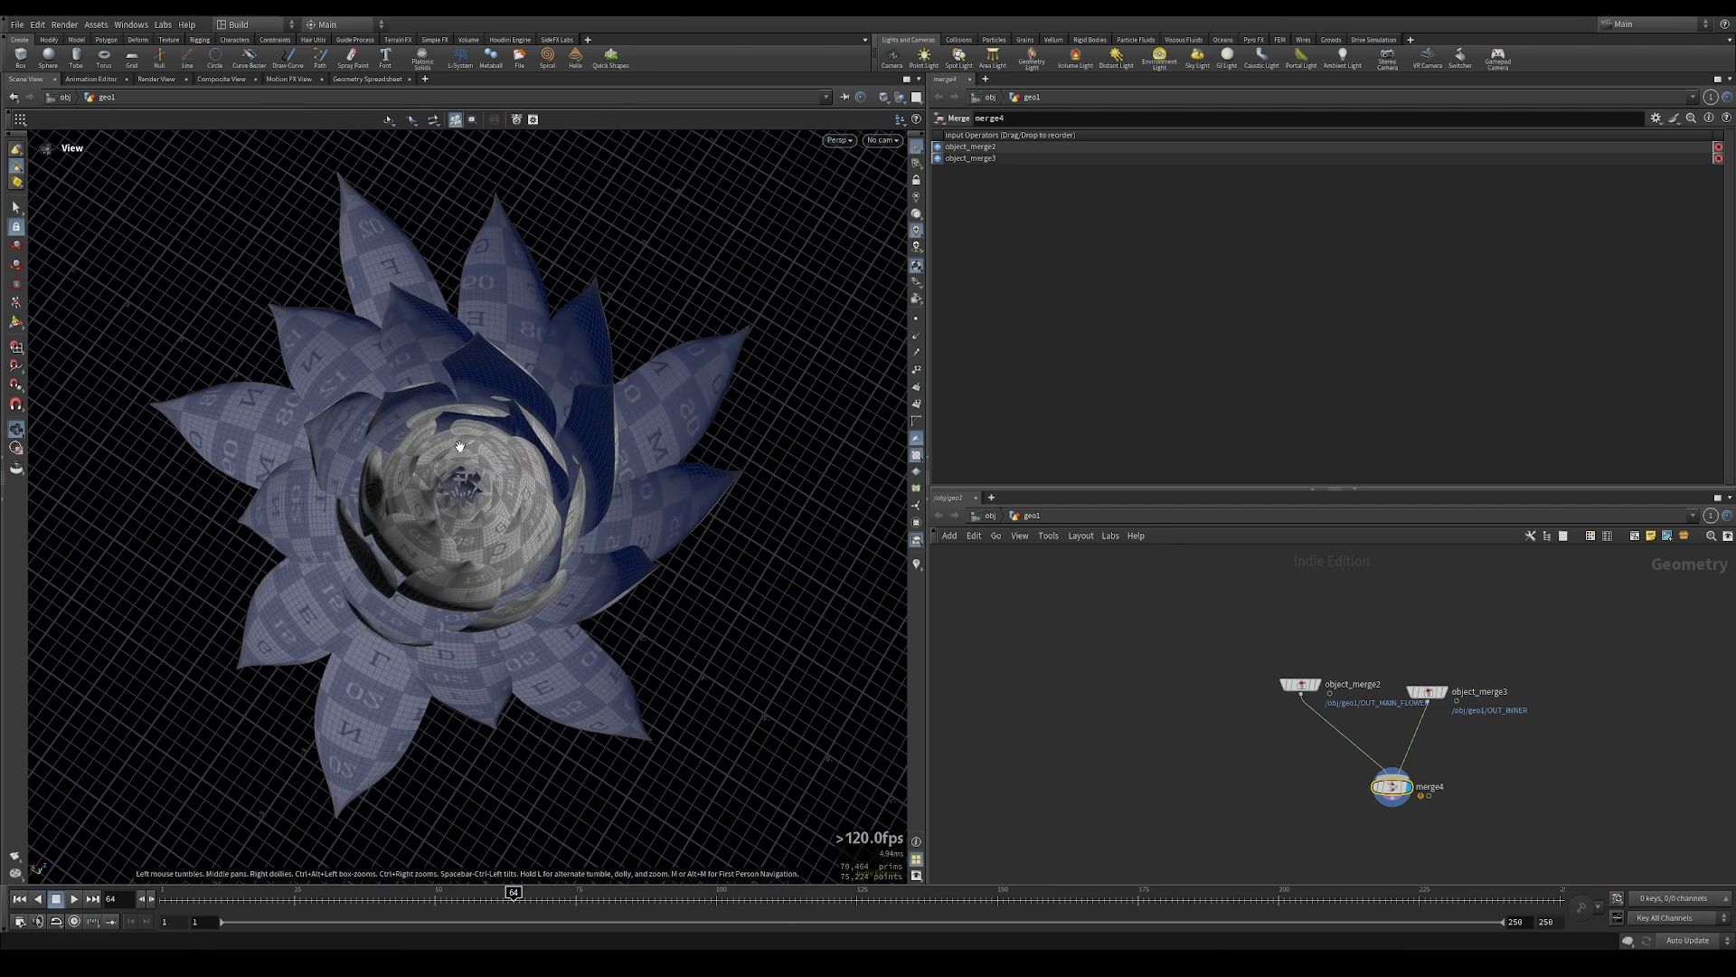
alt+right_drag(460, 447, 764, 501)
Insert a Time Shift node between sweep1 and vertexwrangle1
middle_drag(1548, 737, 1379, 913)
scroll(1369, 744, down, 5)
scroll(1347, 734, up, 6)
key(Tab)
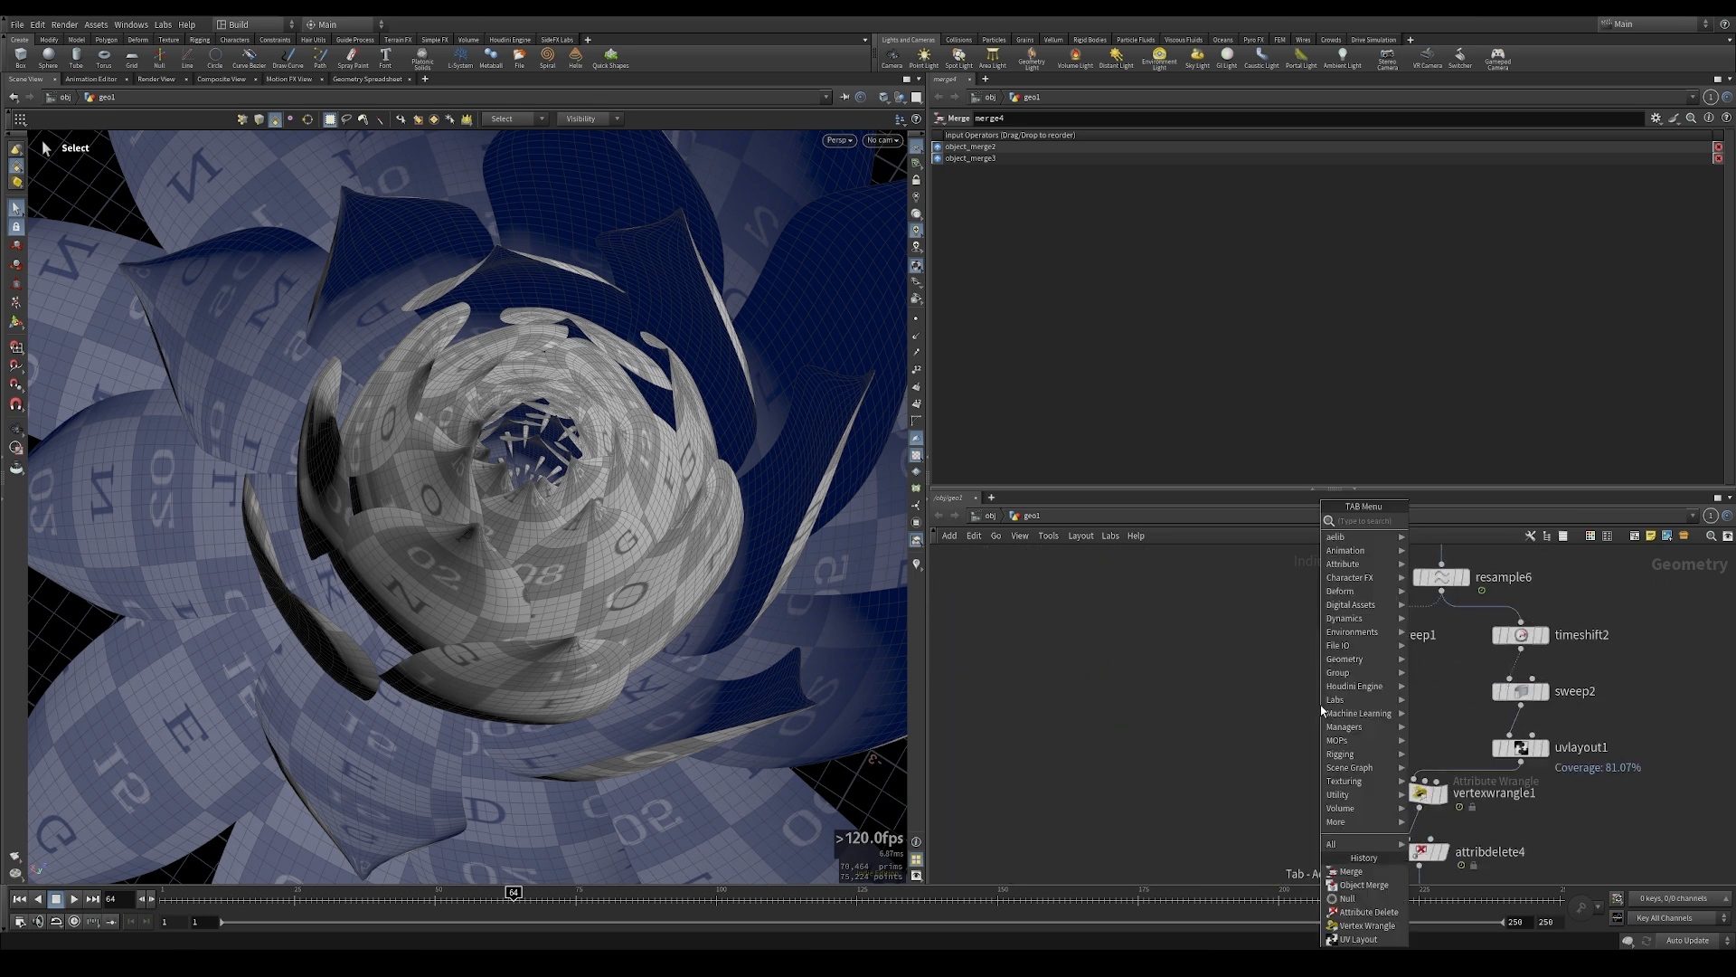
text(tim)
key(Return)
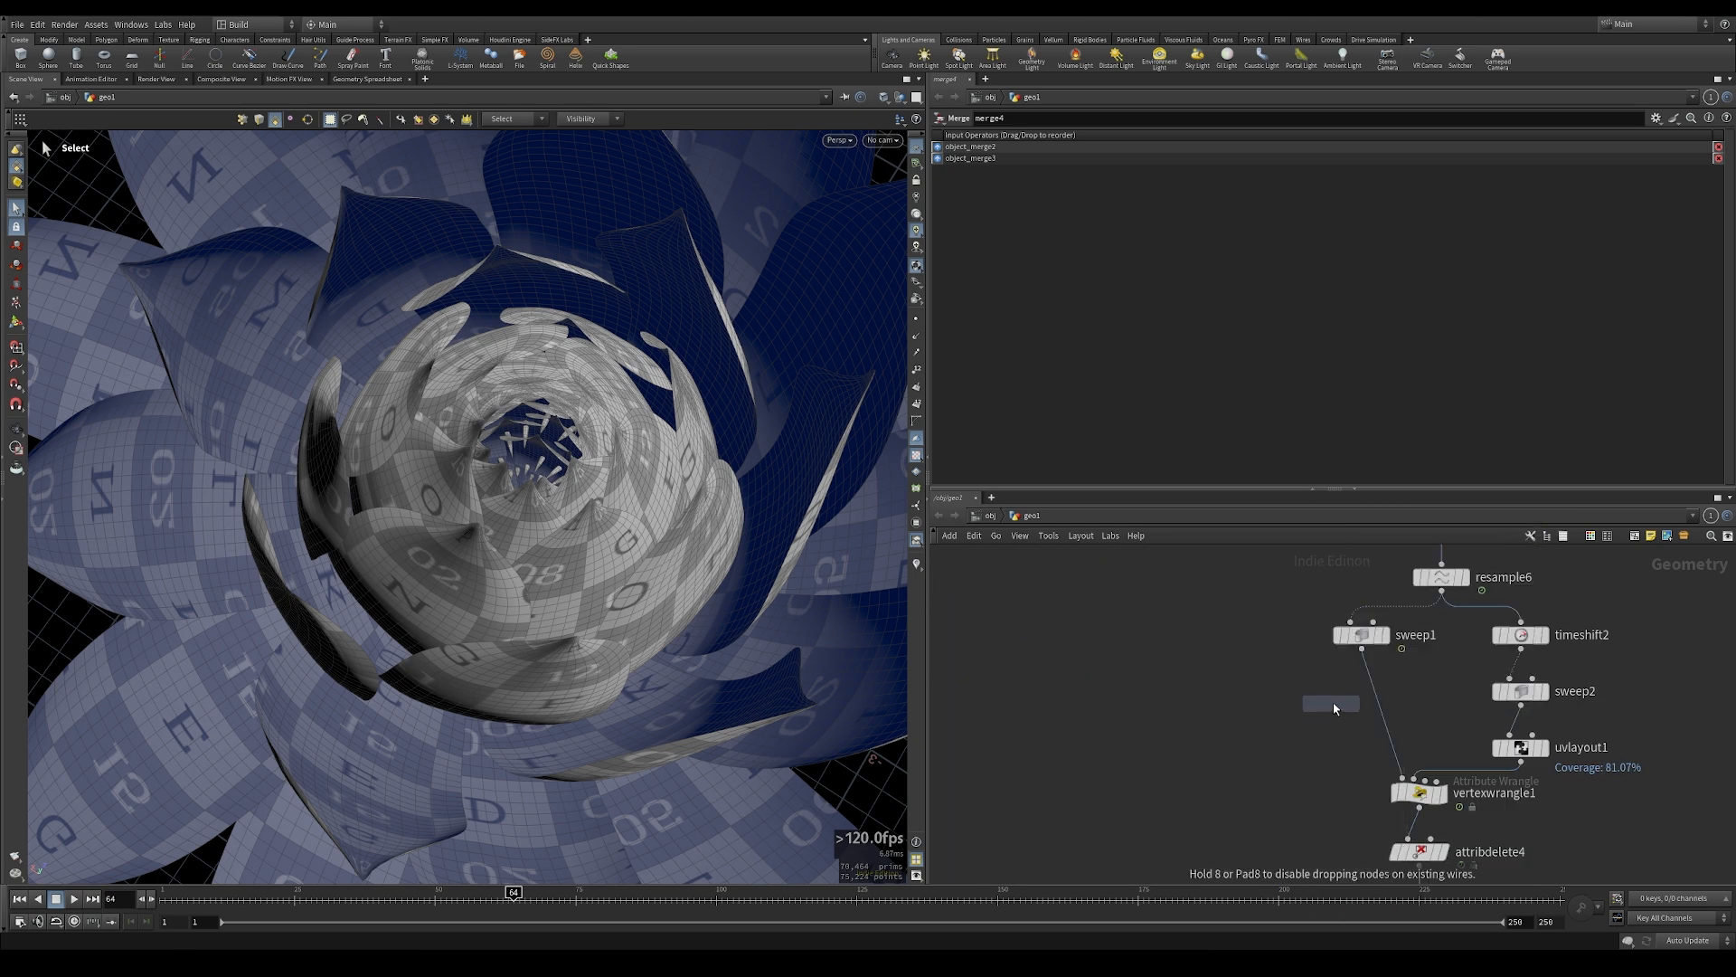
click(1381, 694)
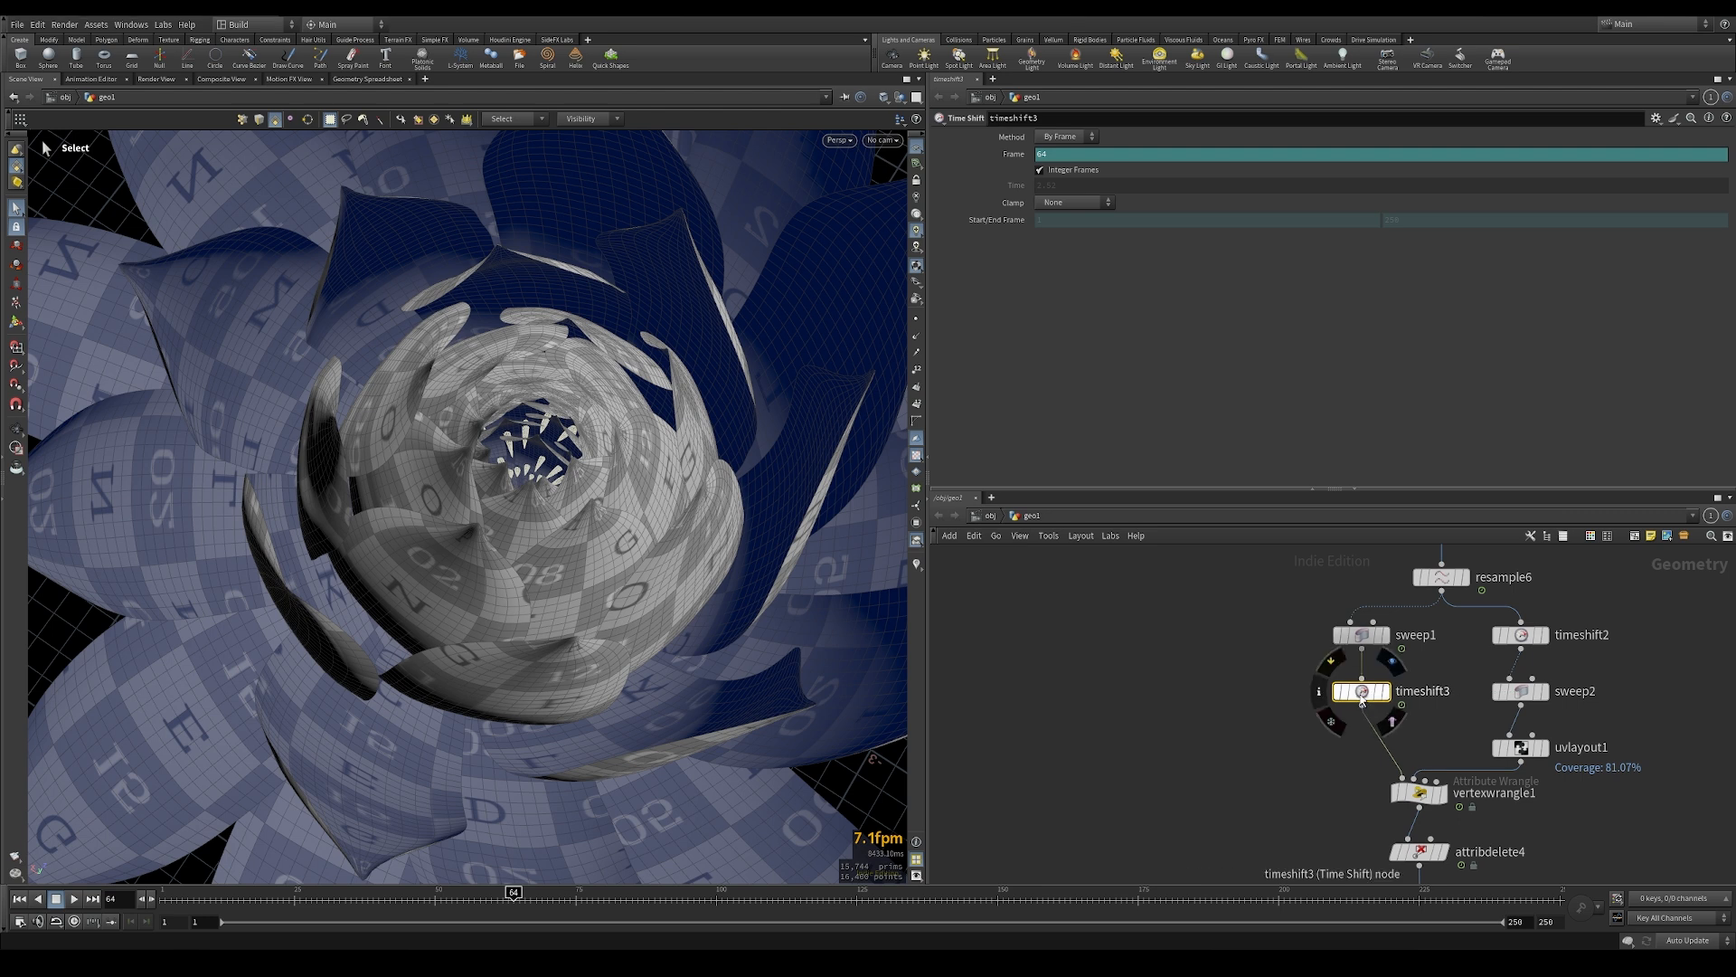
Set timeshift3's Frame expression to $F-80
click(1103, 156)
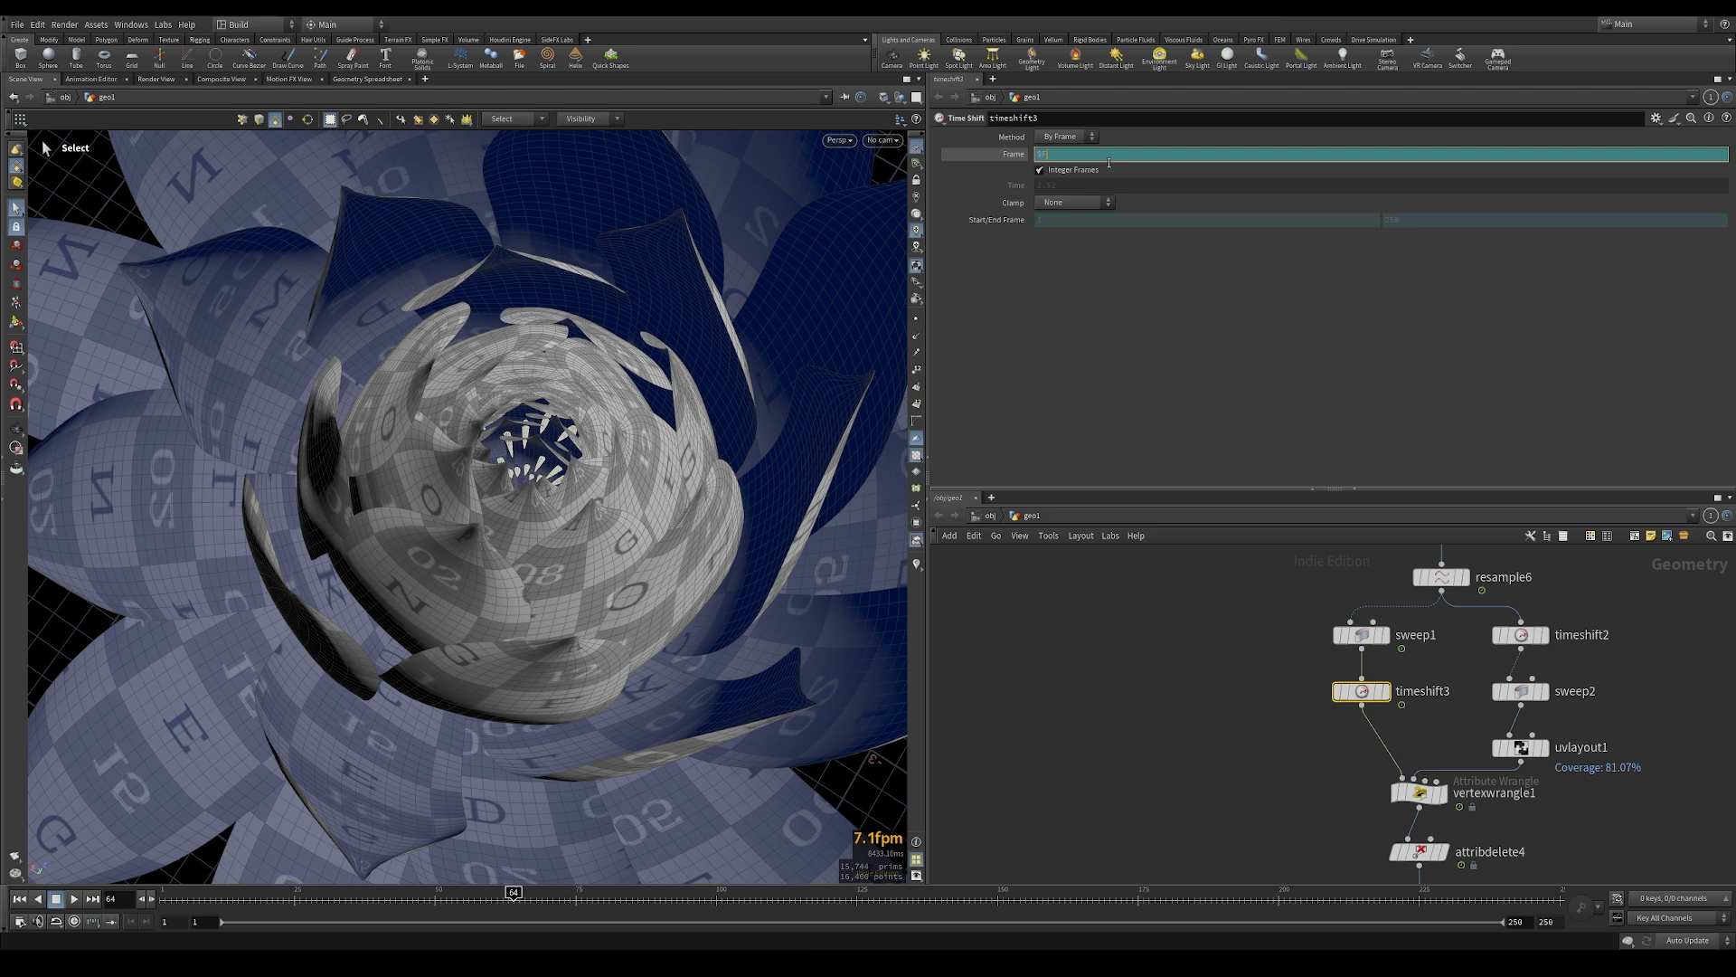
text($F-80)
key(Return)
Scrub the bloom animation through to frame 199 and examine the inner filaments against the petals from the side
drag(579, 893, 648, 903)
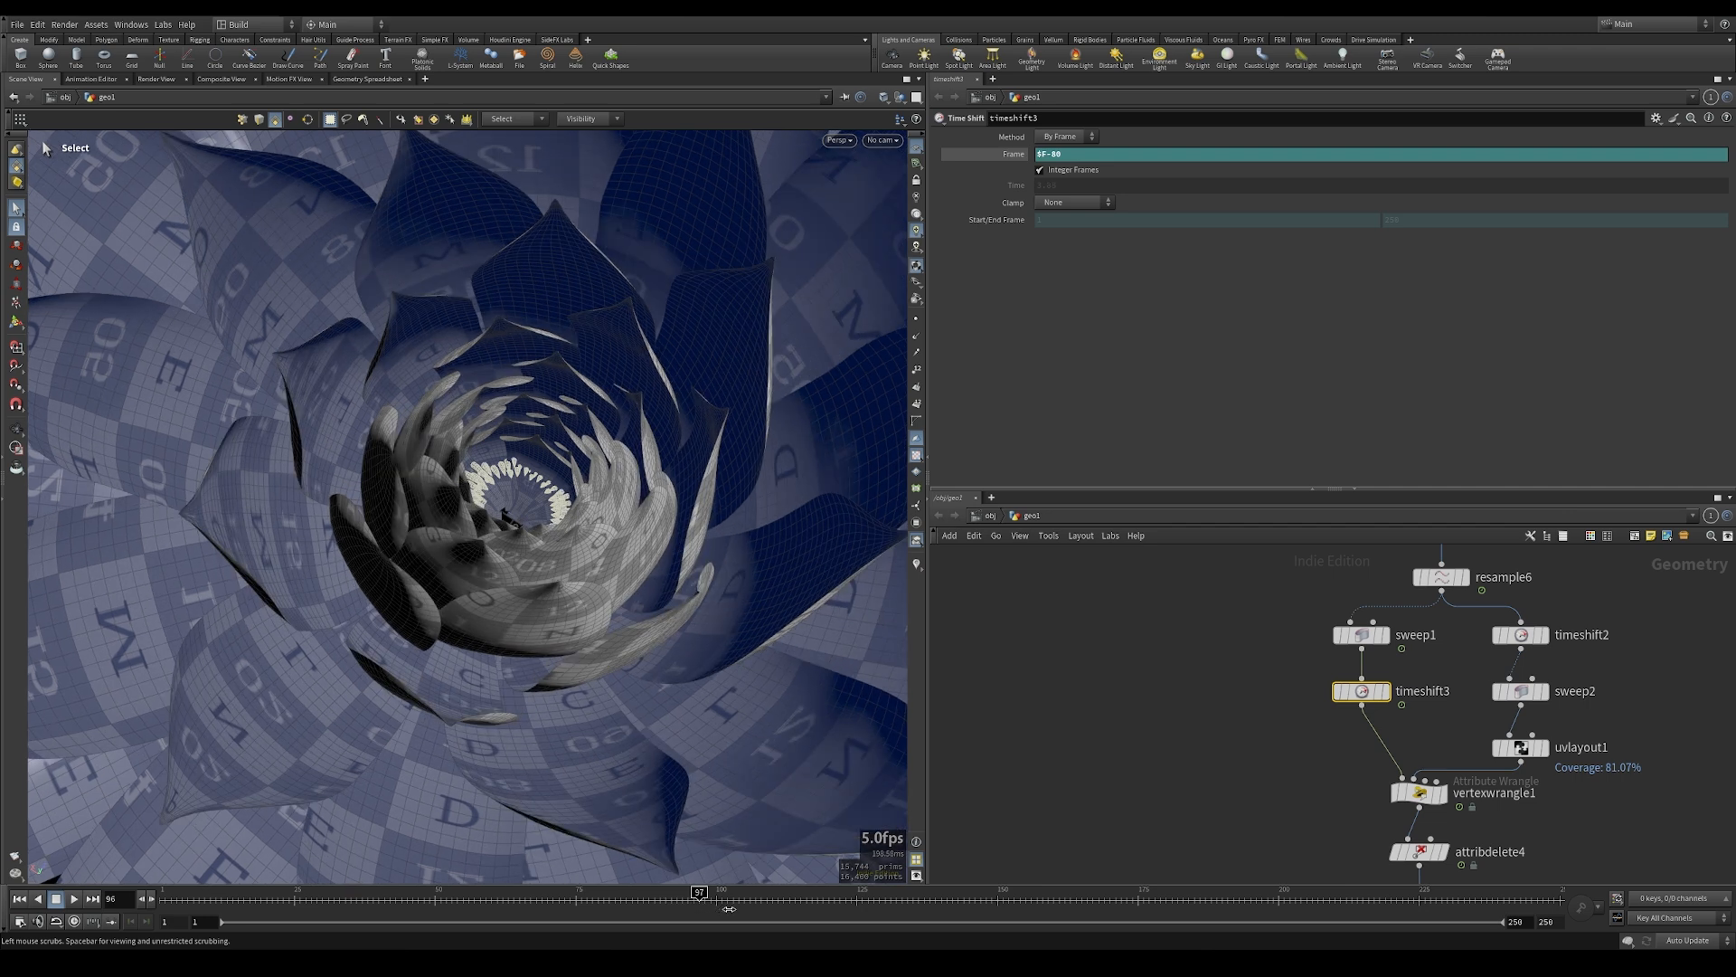
drag(729, 909, 780, 909)
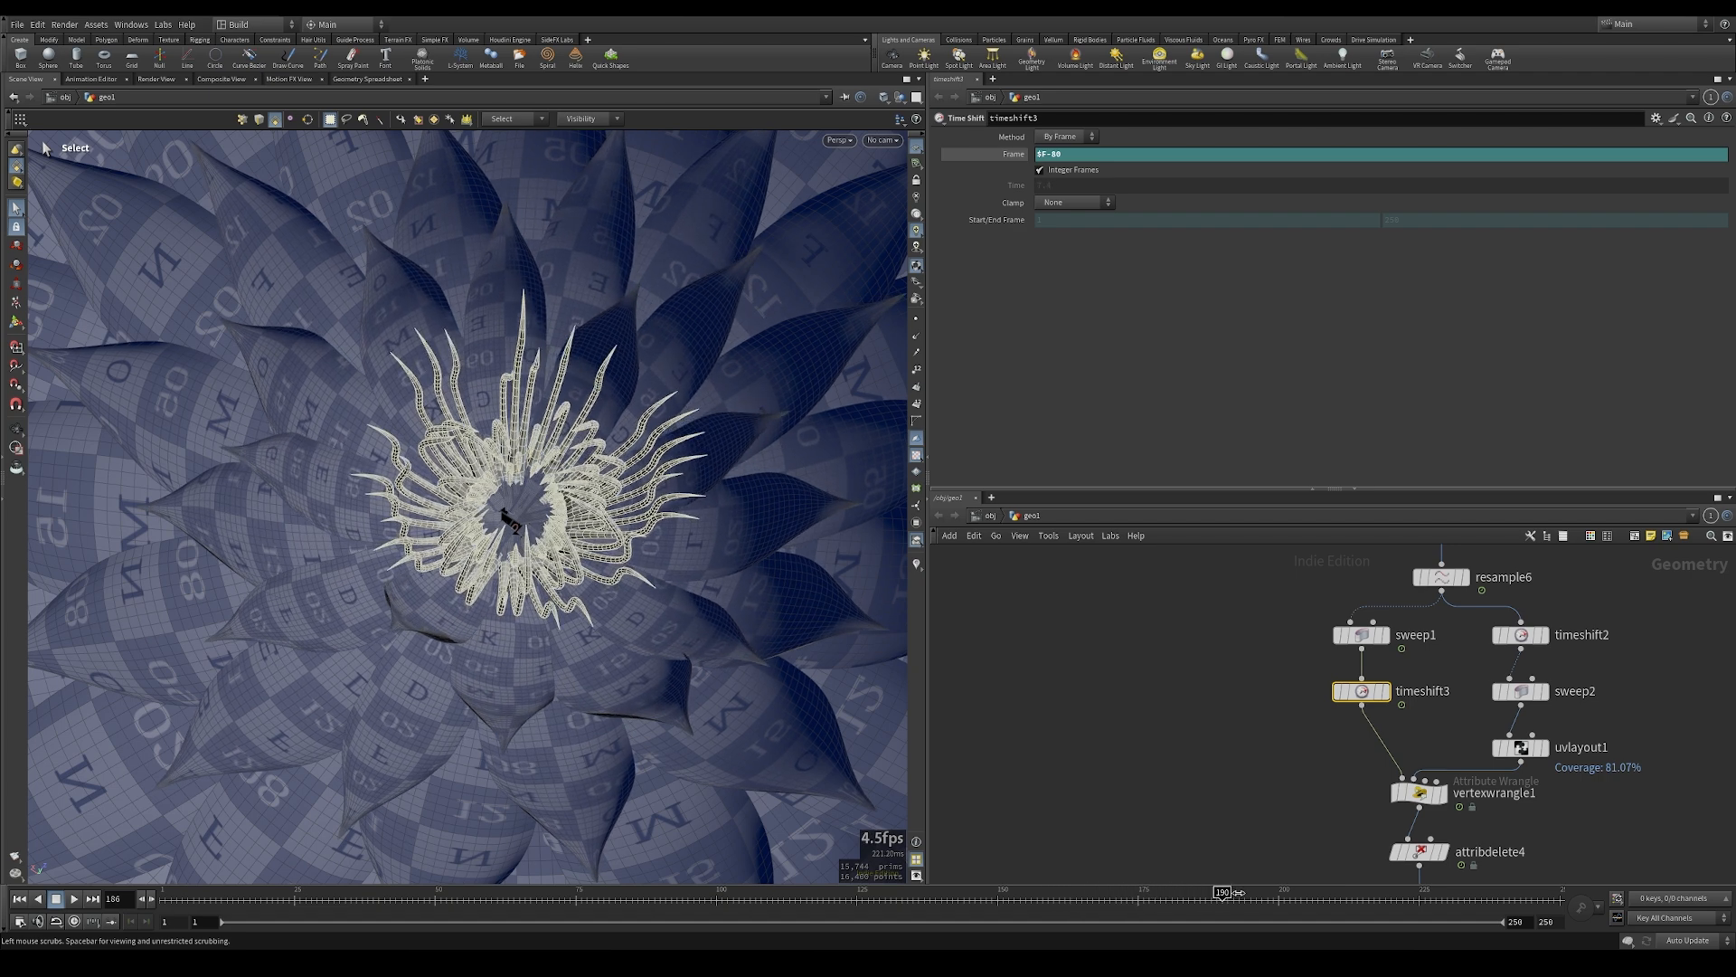
drag(1269, 894, 1273, 895)
alt+drag(549, 671, 690, 687)
alt+right_drag(690, 686, 604, 669)
alt+drag(604, 669, 539, 590)
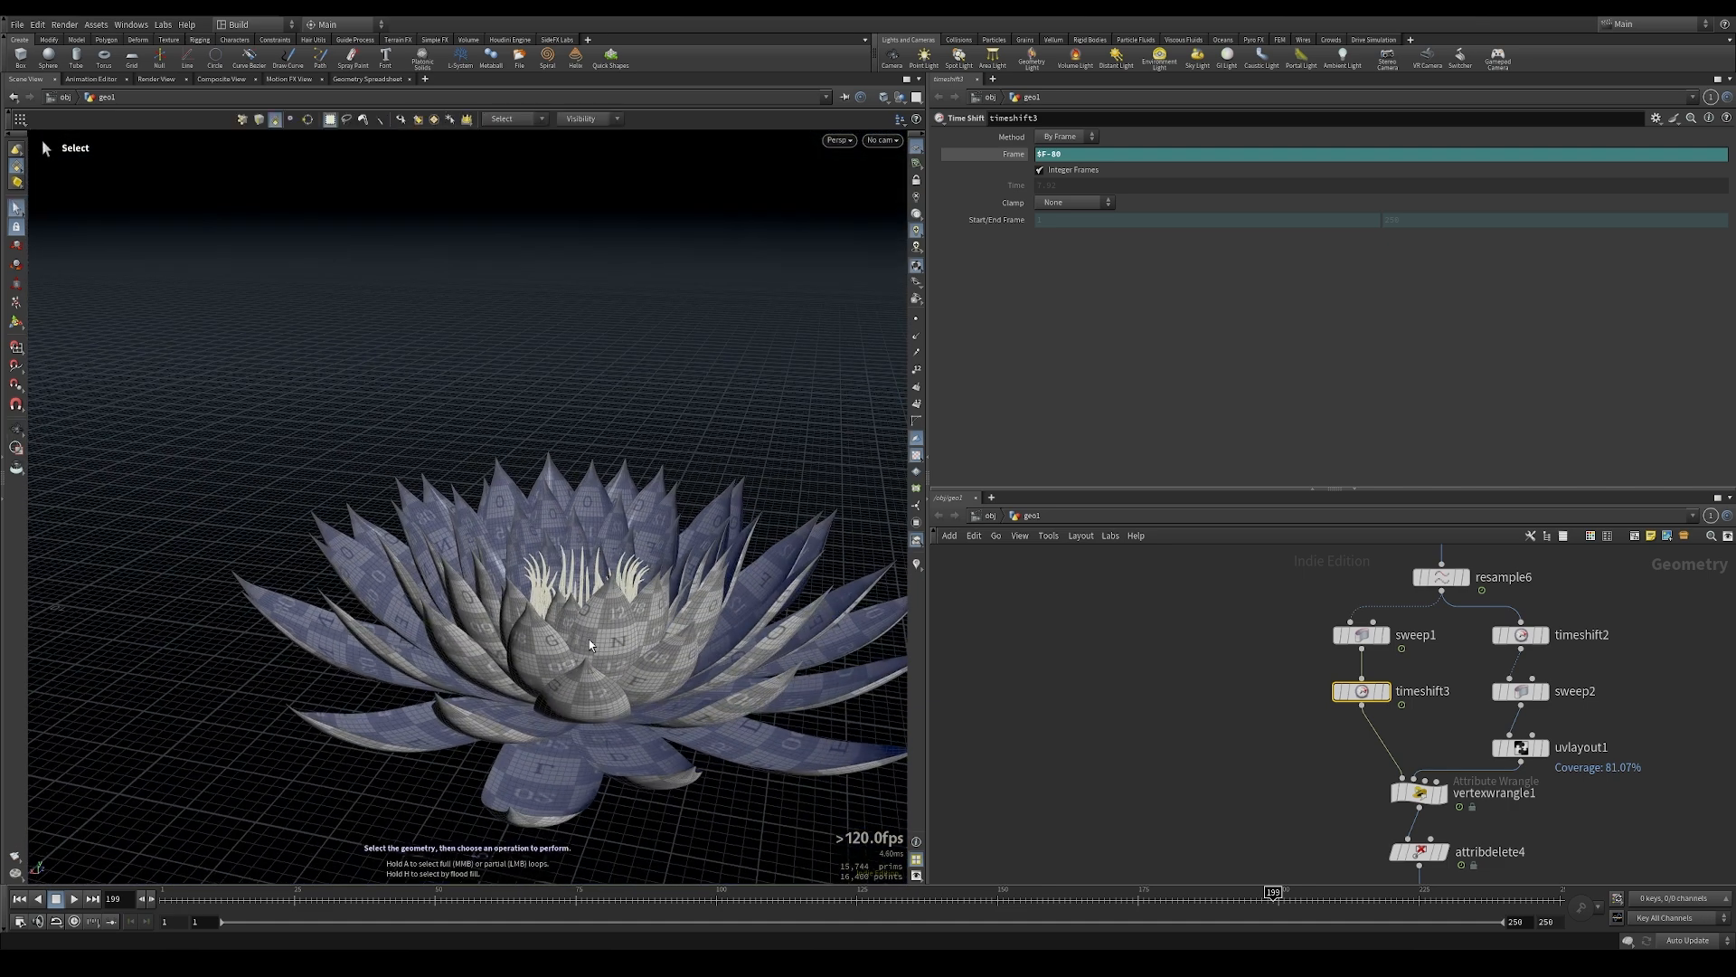